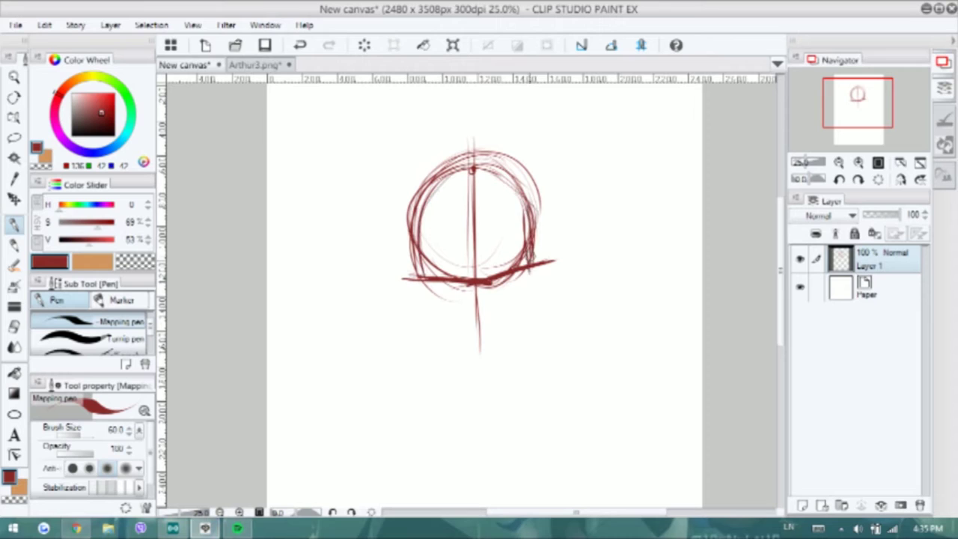
Sketch the eyes and eyebrows along the eye line, plus a separate practice eye beside the head
{"action": "left_click_drag", "start_coordinate": [491, 275], "coordinate": [528, 264]}
{"action": "left_click_drag", "start_coordinate": [588, 255], "coordinate": [612, 247]}
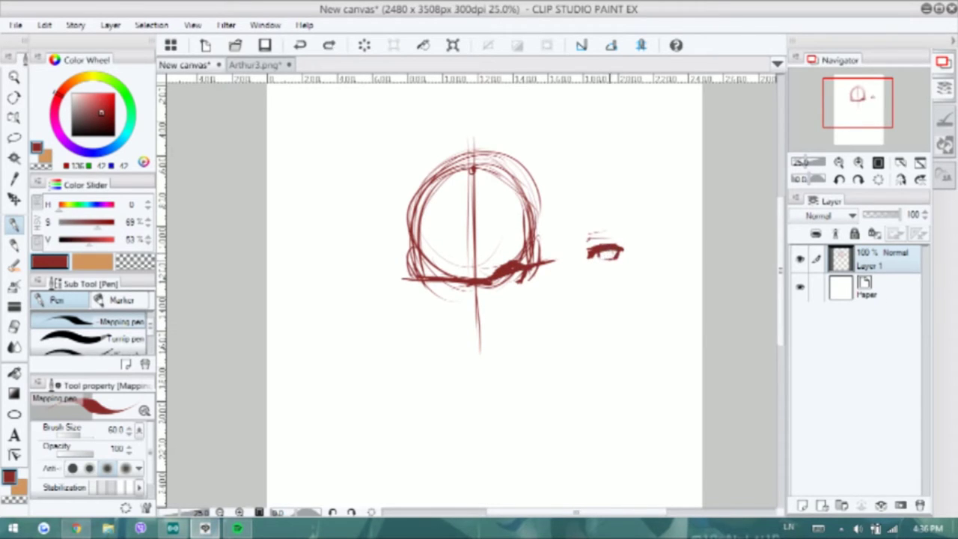
{"action": "left_click_drag", "start_coordinate": [492, 255], "coordinate": [537, 251]}
{"action": "left_click_drag", "start_coordinate": [539, 262], "coordinate": [573, 260]}
{"action": "left_click_drag", "start_coordinate": [428, 256], "coordinate": [461, 253]}
Sketch the jawline tapering to a pointed chin and add the nose on the face's centre line
{"action": "mouse_move", "coordinate": [427, 283]}
{"action": "left_mouse_down"}
{"action": "mouse_move", "coordinate": [480, 347]}
{"action": "mouse_move", "coordinate": [494, 349]}
{"action": "mouse_move", "coordinate": [479, 343]}
{"action": "left_mouse_up"}
{"action": "key", "text": "ctrl+z"}
{"action": "left_click_drag", "start_coordinate": [434, 306], "coordinate": [487, 347]}
{"action": "mouse_move", "coordinate": [530, 270]}
{"action": "left_mouse_down"}
{"action": "mouse_move", "coordinate": [523, 305]}
{"action": "mouse_move", "coordinate": [482, 346]}
{"action": "left_mouse_up"}
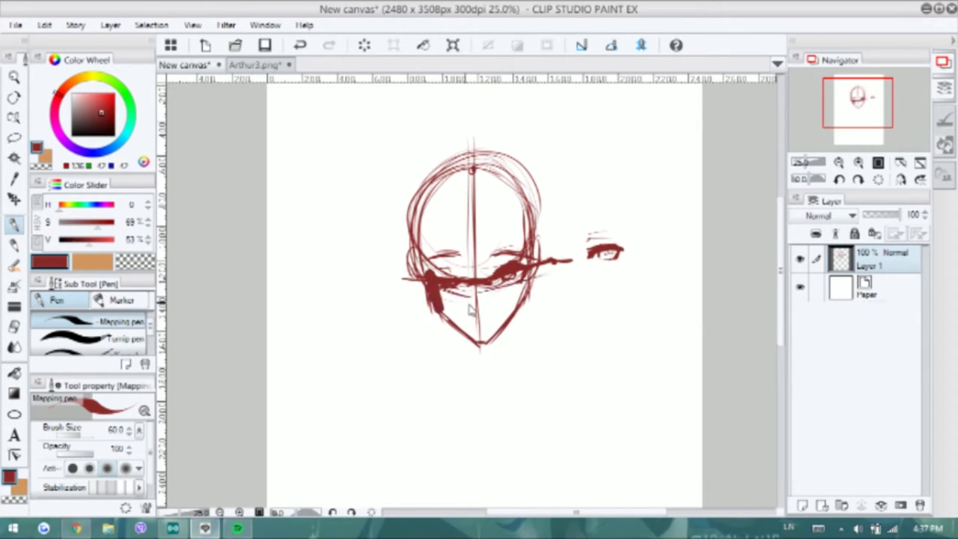
{"action": "left_click_drag", "start_coordinate": [477, 288], "coordinate": [486, 308]}
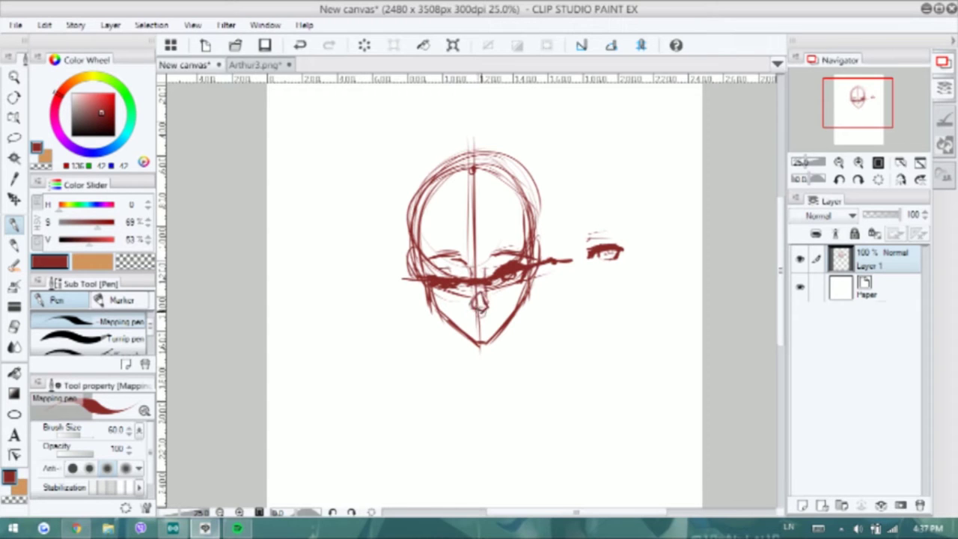
Float the Arthur3.png reference in its own window beside the canvas and sketch bangs over the forehead
{"action": "left_click_drag", "start_coordinate": [258, 65], "coordinate": [620, 118]}
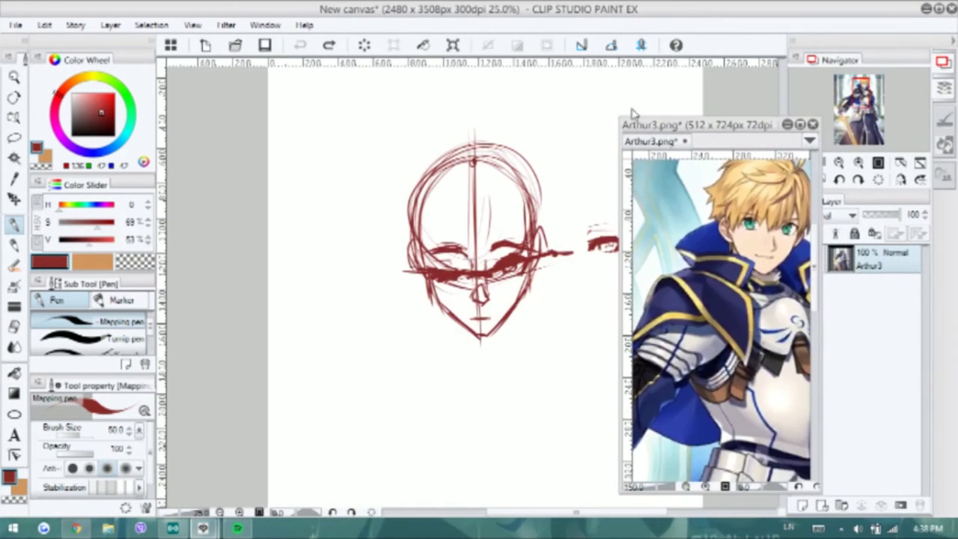
{"action": "left_click_drag", "start_coordinate": [716, 123], "coordinate": [733, 55]}
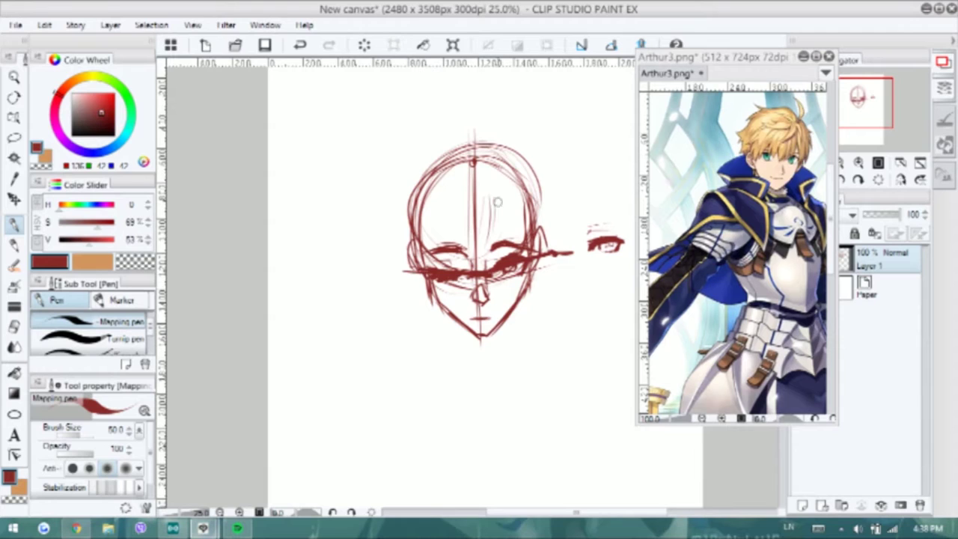
{"action": "left_click_drag", "start_coordinate": [501, 199], "coordinate": [485, 253]}
{"action": "left_click_drag", "start_coordinate": [494, 216], "coordinate": [470, 268]}
{"action": "key", "text": "ctrl+z"}
{"action": "left_click_drag", "start_coordinate": [506, 199], "coordinate": [483, 262]}
{"action": "left_click_drag", "start_coordinate": [461, 196], "coordinate": [449, 250]}
{"action": "left_click_drag", "start_coordinate": [467, 202], "coordinate": [454, 265]}
{"action": "left_click_drag", "start_coordinate": [469, 229], "coordinate": [458, 268]}
Reinforce both sides of the jawline down to the chin
{"action": "mouse_move", "coordinate": [424, 247]}
{"action": "left_mouse_down"}
{"action": "mouse_move", "coordinate": [433, 302]}
{"action": "mouse_move", "coordinate": [477, 343]}
{"action": "left_mouse_up"}
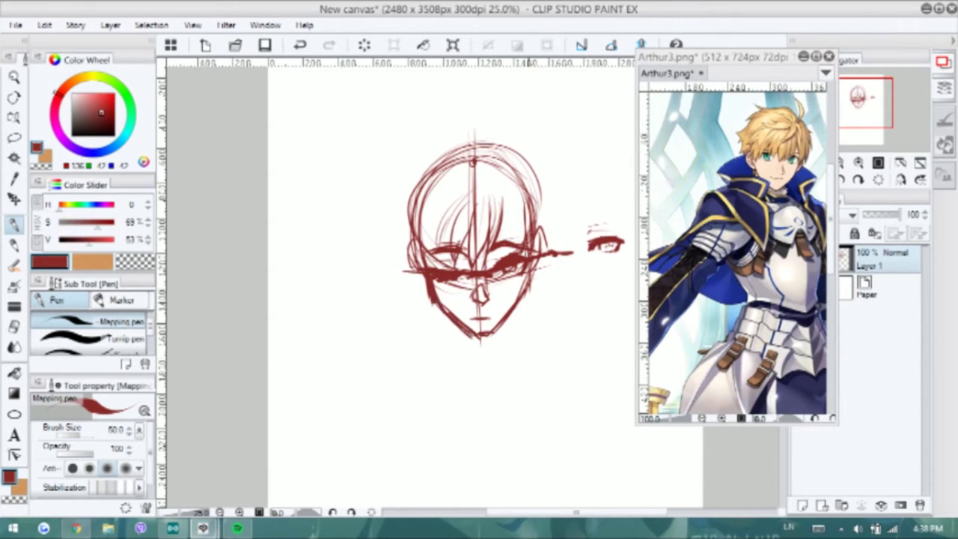
{"action": "left_click_drag", "start_coordinate": [527, 267], "coordinate": [516, 302]}
{"action": "left_click_drag", "start_coordinate": [517, 299], "coordinate": [480, 343]}
Sketch swept hair strands across the crown and down both sides of the head
{"action": "mouse_move", "coordinate": [508, 176]}
{"action": "left_mouse_down"}
{"action": "mouse_move", "coordinate": [437, 233]}
{"action": "mouse_move", "coordinate": [443, 224]}
{"action": "left_mouse_up"}
{"action": "left_click_drag", "start_coordinate": [452, 175], "coordinate": [428, 215]}
{"action": "mouse_move", "coordinate": [507, 176]}
{"action": "left_mouse_down"}
{"action": "mouse_move", "coordinate": [434, 217]}
{"action": "mouse_move", "coordinate": [512, 217]}
{"action": "left_mouse_up"}
{"action": "left_click_drag", "start_coordinate": [530, 190], "coordinate": [509, 253]}
{"action": "left_click_drag", "start_coordinate": [488, 171], "coordinate": [398, 223]}
{"action": "mouse_move", "coordinate": [439, 207]}
{"action": "left_mouse_down"}
{"action": "mouse_move", "coordinate": [396, 271]}
{"action": "mouse_move", "coordinate": [400, 289]}
{"action": "mouse_move", "coordinate": [422, 299]}
{"action": "left_mouse_up"}
{"action": "key", "text": "ctrl+z"}
Add side locks by the ear and spiky outer tufts around the hair silhouette
{"action": "left_click_drag", "start_coordinate": [528, 217], "coordinate": [505, 244]}
{"action": "left_click_drag", "start_coordinate": [539, 262], "coordinate": [531, 285]}
{"action": "left_click_drag", "start_coordinate": [509, 208], "coordinate": [503, 243]}
{"action": "left_click_drag", "start_coordinate": [523, 210], "coordinate": [513, 246]}
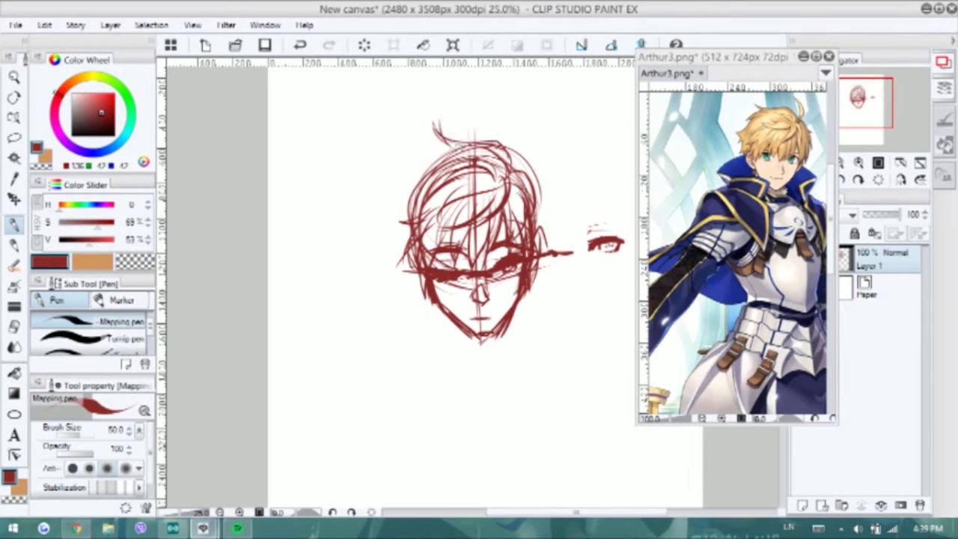
{"action": "left_click_drag", "start_coordinate": [452, 153], "coordinate": [383, 185]}
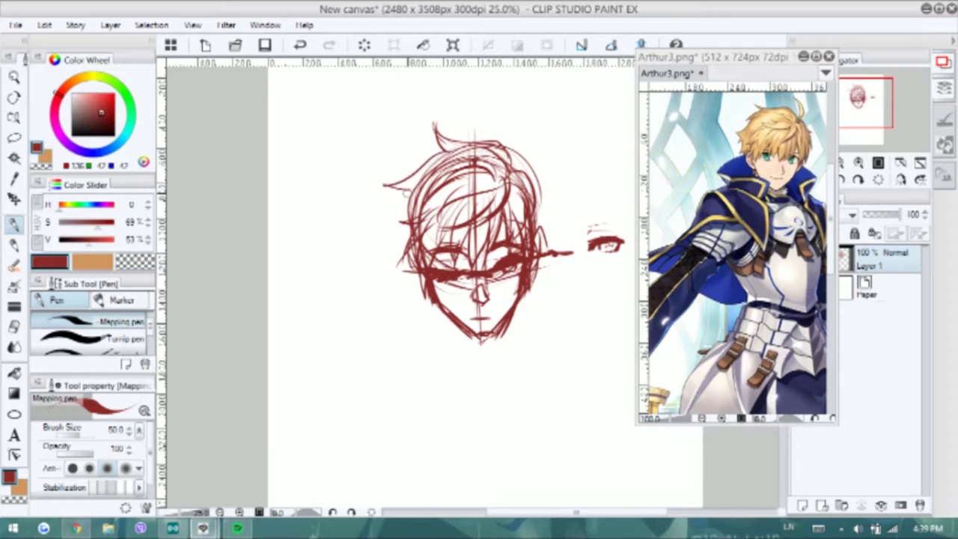
{"action": "left_click_drag", "start_coordinate": [533, 162], "coordinate": [558, 241]}
{"action": "left_click_drag", "start_coordinate": [555, 202], "coordinate": [538, 285]}
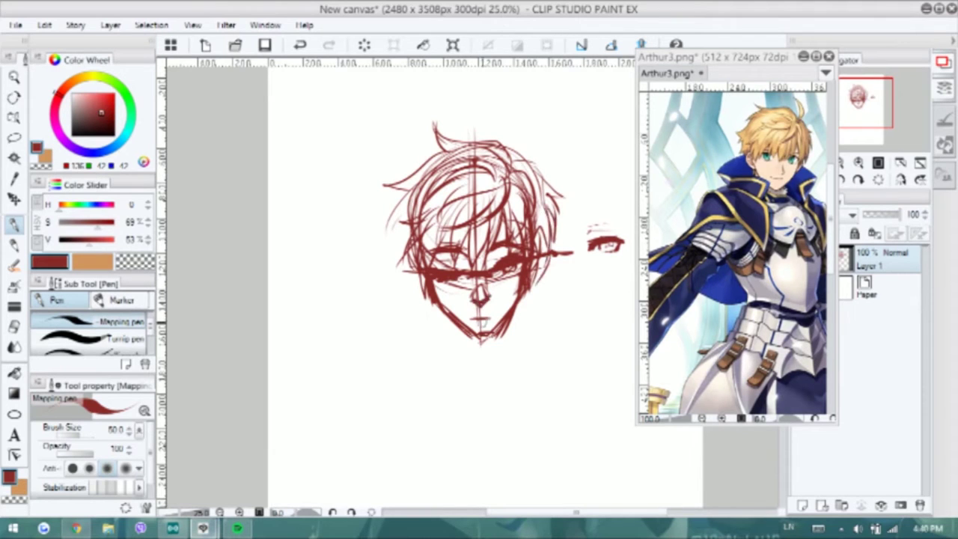
Sketch the neck, the V-shaped neck base and the shoulder slopes, and add another hair tuft on the left
{"action": "left_click_drag", "start_coordinate": [443, 313], "coordinate": [455, 355]}
{"action": "left_click_drag", "start_coordinate": [527, 299], "coordinate": [516, 364]}
{"action": "mouse_move", "coordinate": [438, 306]}
{"action": "left_mouse_down"}
{"action": "mouse_move", "coordinate": [459, 364]}
{"action": "mouse_move", "coordinate": [426, 370]}
{"action": "left_mouse_up"}
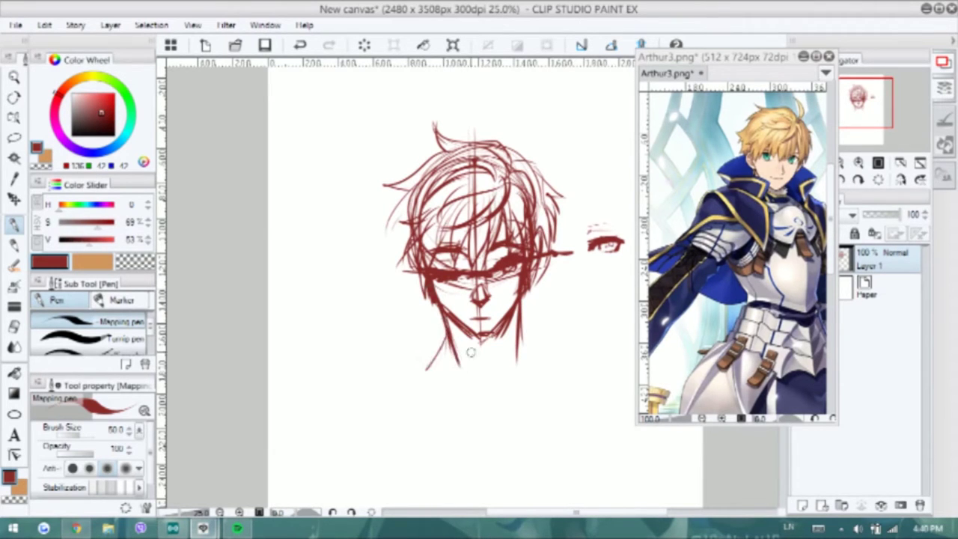
{"action": "left_click_drag", "start_coordinate": [447, 338], "coordinate": [525, 373]}
{"action": "left_click_drag", "start_coordinate": [519, 330], "coordinate": [561, 360]}
{"action": "left_click_drag", "start_coordinate": [388, 225], "coordinate": [389, 259]}
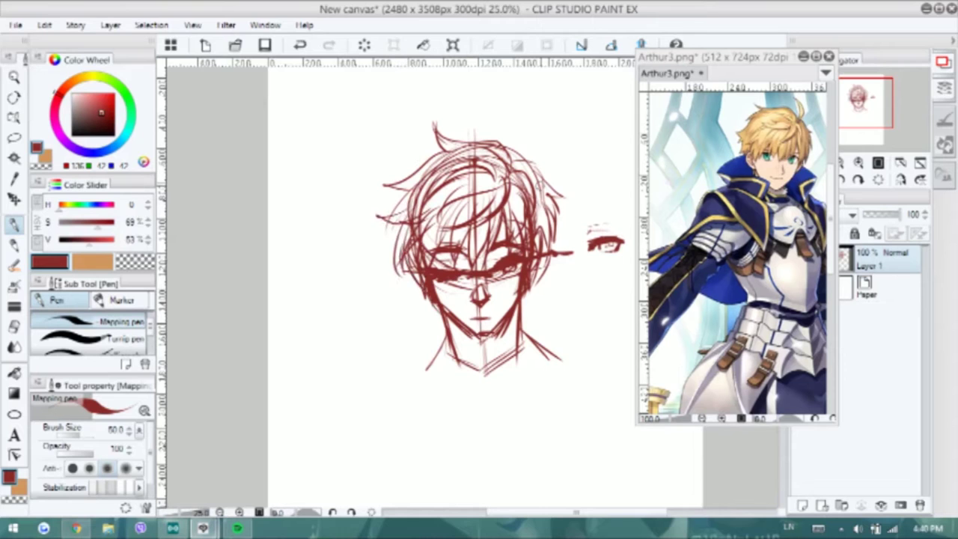
Rough in the hands resting on a round sword pommel below the bust, checking the sword in the reference
{"action": "scroll", "coordinate": [449, 270], "scroll_direction": "down", "scroll_amount": 3}
{"action": "left_click_drag", "start_coordinate": [467, 275], "coordinate": [497, 215]}
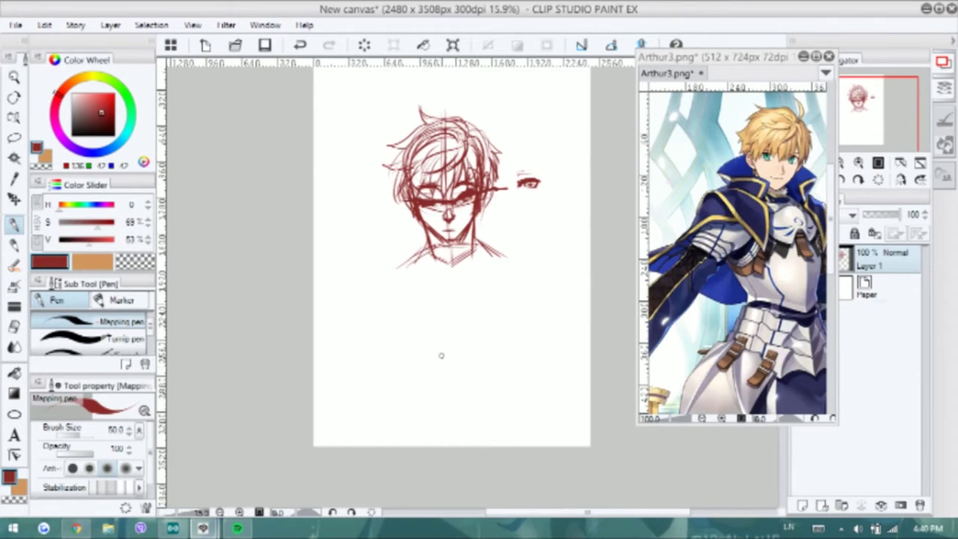
{"action": "mouse_move", "coordinate": [427, 361]}
{"action": "left_mouse_down"}
{"action": "mouse_move", "coordinate": [479, 352]}
{"action": "mouse_move", "coordinate": [484, 361]}
{"action": "left_mouse_up"}
{"action": "left_click", "coordinate": [696, 315]}
{"action": "mouse_move", "coordinate": [696, 315]}
{"action": "left_mouse_down"}
{"action": "mouse_move", "coordinate": [793, 322]}
{"action": "mouse_move", "coordinate": [740, 254]}
{"action": "mouse_move", "coordinate": [734, 271]}
{"action": "left_mouse_up"}
{"action": "mouse_move", "coordinate": [428, 357]}
{"action": "left_mouse_down"}
{"action": "mouse_move", "coordinate": [480, 375]}
{"action": "mouse_move", "coordinate": [445, 360]}
{"action": "mouse_move", "coordinate": [478, 379]}
{"action": "mouse_move", "coordinate": [443, 372]}
{"action": "mouse_move", "coordinate": [456, 387]}
{"action": "mouse_move", "coordinate": [444, 366]}
{"action": "mouse_move", "coordinate": [491, 377]}
{"action": "left_mouse_up"}
{"action": "mouse_move", "coordinate": [470, 407]}
{"action": "left_mouse_down"}
{"action": "mouse_move", "coordinate": [463, 362]}
{"action": "mouse_move", "coordinate": [483, 370]}
{"action": "mouse_move", "coordinate": [487, 400]}
{"action": "left_mouse_up"}
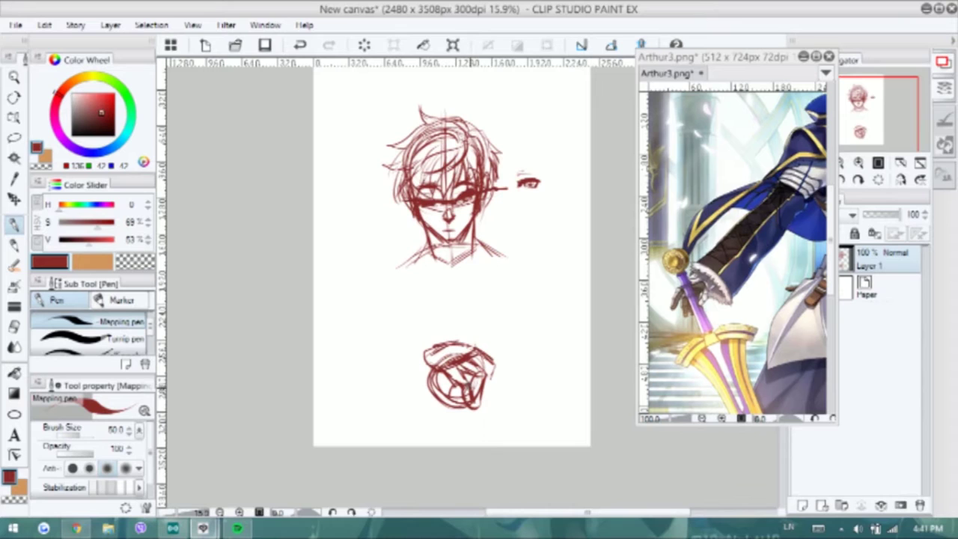
{"action": "mouse_move", "coordinate": [441, 344]}
{"action": "left_mouse_down"}
{"action": "mouse_move", "coordinate": [419, 374]}
{"action": "mouse_move", "coordinate": [430, 404]}
{"action": "left_mouse_up"}
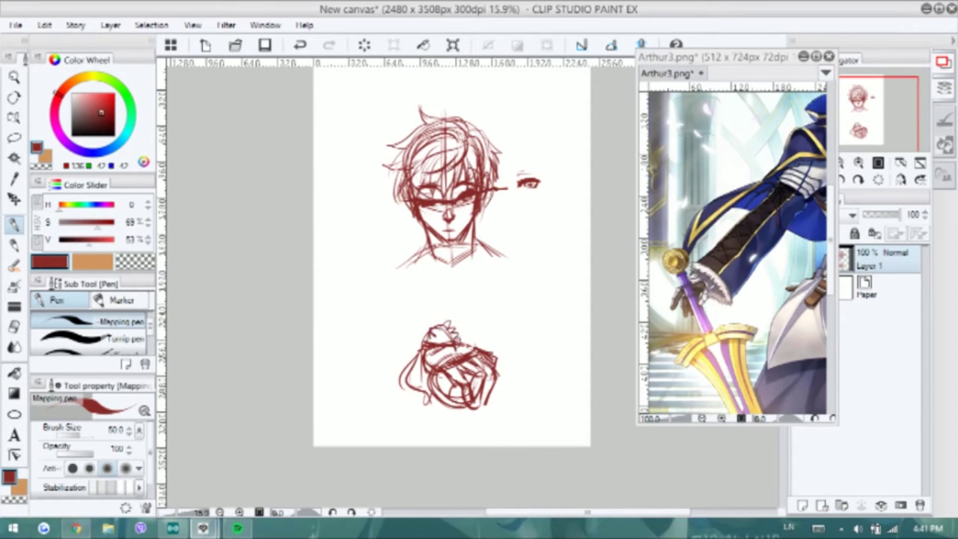
Sketch the collarbones and shoulder lines and rough in the rounded left shoulder
{"action": "left_click_drag", "start_coordinate": [427, 251], "coordinate": [390, 271]}
{"action": "left_click_drag", "start_coordinate": [449, 281], "coordinate": [392, 263]}
{"action": "left_click_drag", "start_coordinate": [479, 251], "coordinate": [533, 263]}
{"action": "mouse_move", "coordinate": [423, 254]}
{"action": "left_mouse_down"}
{"action": "mouse_move", "coordinate": [387, 271]}
{"action": "mouse_move", "coordinate": [396, 323]}
{"action": "left_mouse_up"}
{"action": "left_click_drag", "start_coordinate": [514, 271], "coordinate": [502, 327]}
Draw light vertical background lines on both sides of the figure with the Mapping pen
{"action": "key", "text": "k"}
{"action": "key", "text": "b"}
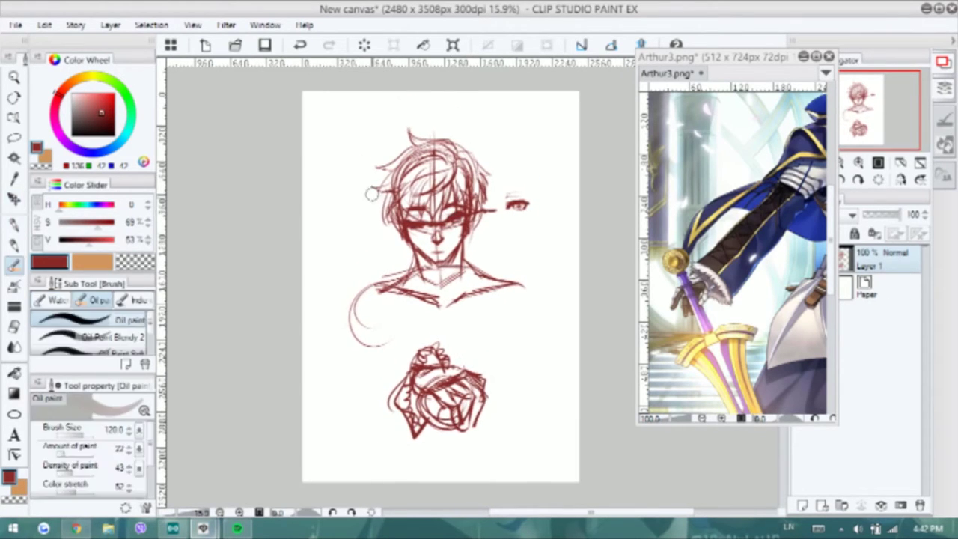
{"action": "key", "text": "p"}
{"action": "left_click_drag", "start_coordinate": [379, 99], "coordinate": [382, 139]}
{"action": "left_click_drag", "start_coordinate": [514, 128], "coordinate": [512, 191]}
{"action": "left_click_drag", "start_coordinate": [511, 229], "coordinate": [506, 276]}
{"action": "left_click_drag", "start_coordinate": [561, 144], "coordinate": [566, 255]}
{"action": "left_click_drag", "start_coordinate": [505, 200], "coordinate": [505, 231]}
{"action": "left_click_drag", "start_coordinate": [335, 189], "coordinate": [335, 312]}
Sketch the torso's centre line, the side lines running down from the shoulders, and the wrist of the upper hand
{"action": "left_click_drag", "start_coordinate": [404, 395], "coordinate": [428, 371]}
{"action": "mouse_move", "coordinate": [458, 338]}
{"action": "left_mouse_down"}
{"action": "mouse_move", "coordinate": [487, 373]}
{"action": "mouse_move", "coordinate": [513, 380]}
{"action": "left_mouse_up"}
{"action": "left_click_drag", "start_coordinate": [523, 286], "coordinate": [515, 364]}
{"action": "left_click_drag", "start_coordinate": [437, 274], "coordinate": [446, 365]}
{"action": "left_click_drag", "start_coordinate": [359, 298], "coordinate": [390, 383]}
{"action": "left_click_drag", "start_coordinate": [378, 299], "coordinate": [398, 380]}
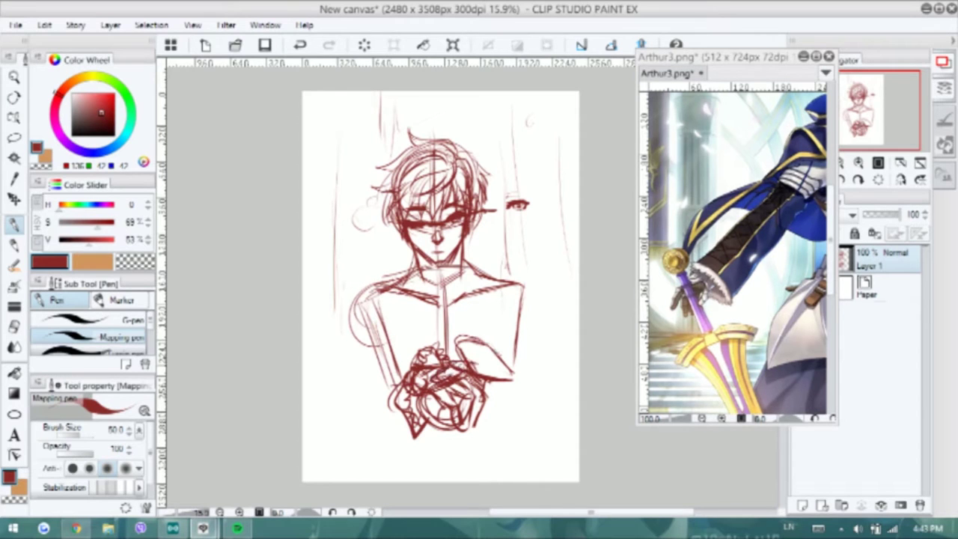
Round out both shoulders and sketch the sword handle below the hands
{"action": "mouse_move", "coordinate": [511, 289]}
{"action": "left_mouse_down"}
{"action": "mouse_move", "coordinate": [524, 330]}
{"action": "mouse_move", "coordinate": [539, 315]}
{"action": "left_mouse_up"}
{"action": "left_click_drag", "start_coordinate": [397, 281], "coordinate": [377, 326]}
{"action": "mouse_move", "coordinate": [382, 362]}
{"action": "left_mouse_down"}
{"action": "mouse_move", "coordinate": [390, 443]}
{"action": "mouse_move", "coordinate": [464, 434]}
{"action": "left_mouse_up"}
{"action": "left_click_drag", "start_coordinate": [491, 392], "coordinate": [486, 440]}
{"action": "mouse_move", "coordinate": [417, 411]}
{"action": "left_mouse_down"}
{"action": "mouse_move", "coordinate": [422, 452]}
{"action": "mouse_move", "coordinate": [452, 446]}
{"action": "left_mouse_up"}
{"action": "mouse_move", "coordinate": [421, 454]}
{"action": "left_mouse_down"}
{"action": "mouse_move", "coordinate": [454, 450]}
{"action": "mouse_move", "coordinate": [453, 470]}
{"action": "left_mouse_up"}
{"action": "left_click_drag", "start_coordinate": [455, 470], "coordinate": [417, 470]}
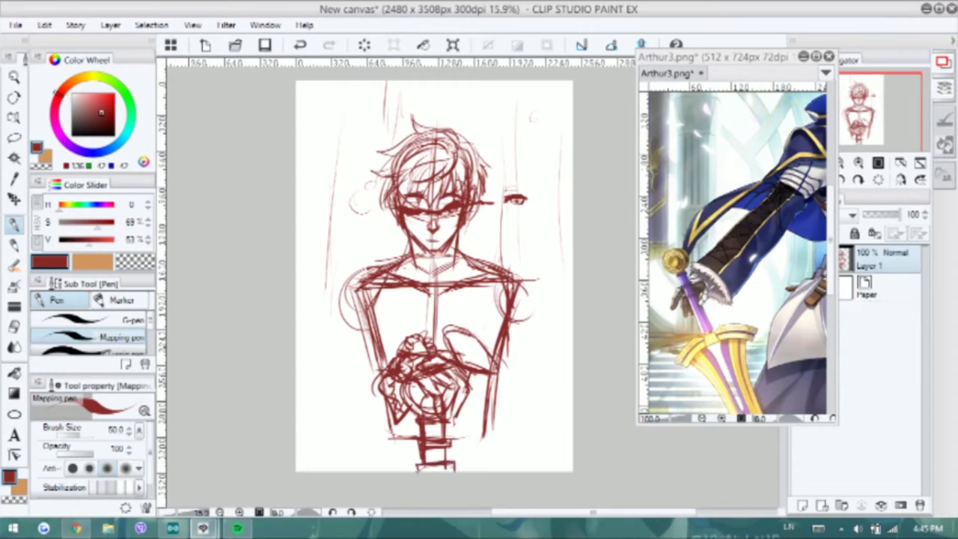
Sketch the left shoulder, upper arm and bent forearm leading to the hands
{"action": "left_click_drag", "start_coordinate": [389, 266], "coordinate": [341, 328]}
{"action": "left_click_drag", "start_coordinate": [351, 292], "coordinate": [374, 359]}
{"action": "left_click_drag", "start_coordinate": [352, 330], "coordinate": [343, 425]}
{"action": "left_click_drag", "start_coordinate": [386, 325], "coordinate": [368, 441]}
{"action": "mouse_move", "coordinate": [346, 374]}
{"action": "left_mouse_down"}
{"action": "mouse_move", "coordinate": [347, 434]}
{"action": "mouse_move", "coordinate": [380, 449]}
{"action": "left_mouse_up"}
{"action": "left_click_drag", "start_coordinate": [398, 379], "coordinate": [390, 435]}
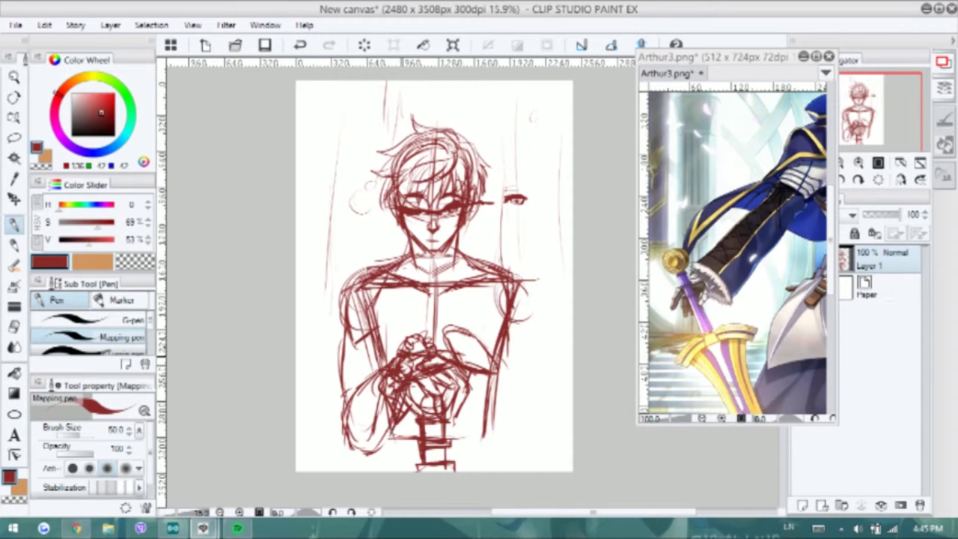
Reinforce the left forearm and elbow contours with darker strokes
{"action": "left_click_drag", "start_coordinate": [424, 345], "coordinate": [351, 405]}
{"action": "left_click_drag", "start_coordinate": [407, 388], "coordinate": [389, 440]}
{"action": "left_click_drag", "start_coordinate": [373, 374], "coordinate": [365, 460]}
{"action": "left_click_drag", "start_coordinate": [395, 401], "coordinate": [359, 455]}
{"action": "left_click_drag", "start_coordinate": [343, 330], "coordinate": [342, 425]}
{"action": "left_click_drag", "start_coordinate": [346, 430], "coordinate": [366, 455]}
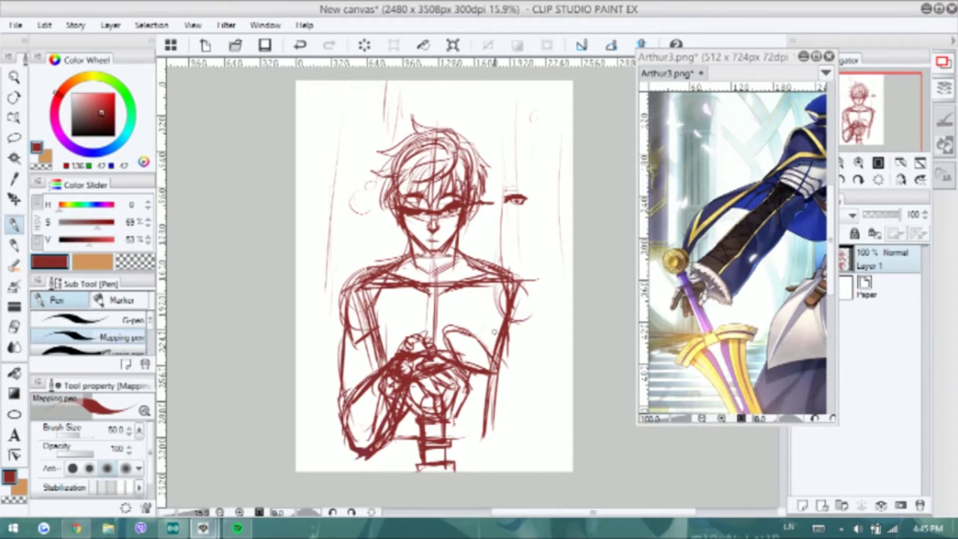
Select the head with the Lasso marquee and rotate it slightly counter-clockwise with Transform
{"action": "key", "text": "m"}
{"action": "mouse_move", "coordinate": [390, 105]}
{"action": "left_mouse_down"}
{"action": "mouse_move", "coordinate": [367, 225]}
{"action": "mouse_move", "coordinate": [494, 142]}
{"action": "left_mouse_up"}
{"action": "key", "text": "ctrl+t"}
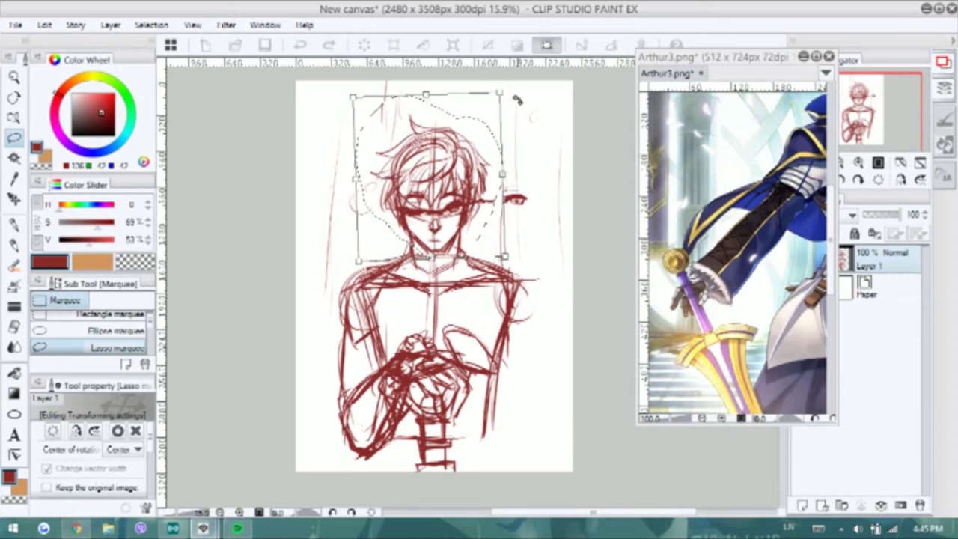
{"action": "key", "text": "Return"}
Sketch the right upper arm angling outward to the elbow and the forearm returning to the hands
{"action": "key", "text": "p"}
{"action": "scroll", "coordinate": [492, 267], "scroll_direction": "up", "scroll_amount": 3}
{"action": "scroll", "coordinate": [492, 267], "scroll_direction": "down", "scroll_amount": 3}
{"action": "left_click_drag", "start_coordinate": [494, 260], "coordinate": [426, 292]}
{"action": "scroll", "coordinate": [426, 284], "scroll_direction": "down", "scroll_amount": 2}
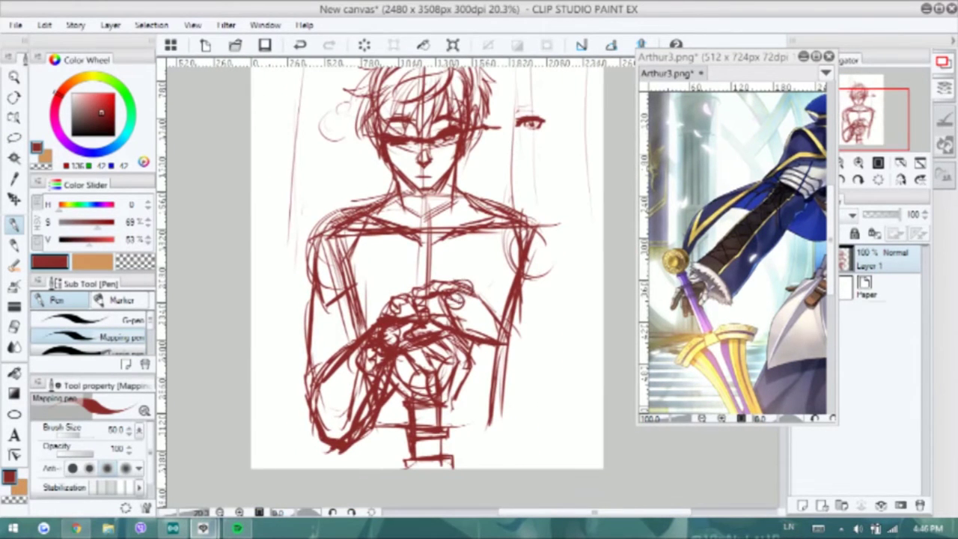
{"action": "left_click_drag", "start_coordinate": [537, 232], "coordinate": [570, 386]}
{"action": "left_click_drag", "start_coordinate": [501, 342], "coordinate": [592, 379]}
{"action": "left_click_drag", "start_coordinate": [533, 240], "coordinate": [602, 374]}
{"action": "left_click_drag", "start_coordinate": [514, 327], "coordinate": [539, 409]}
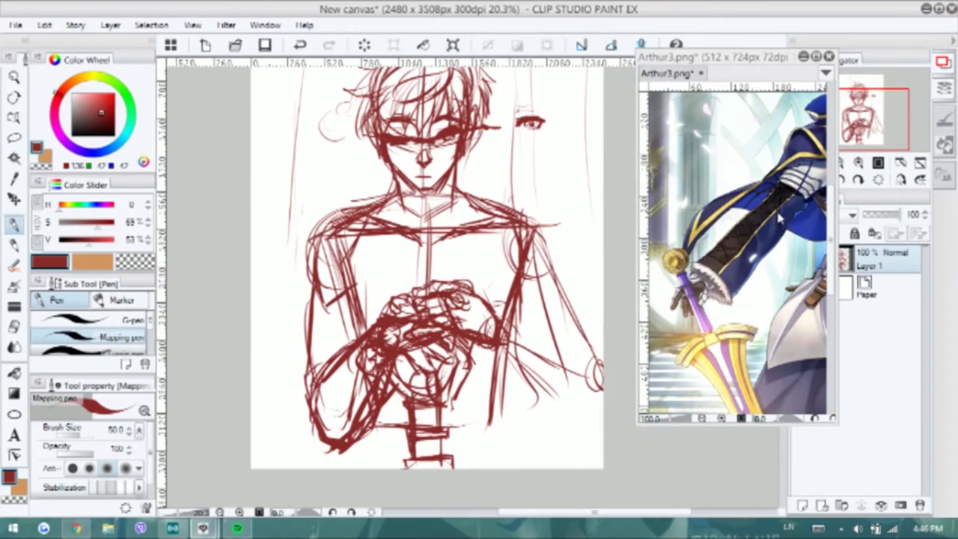
Refine the right arm's outer contour and forearm with heavier strokes, using the reference's arm as a guide
{"action": "scroll", "coordinate": [737, 247], "scroll_direction": "down", "scroll_amount": 2}
{"action": "scroll", "coordinate": [737, 225], "scroll_direction": "up", "scroll_amount": 2}
{"action": "left_click_drag", "start_coordinate": [517, 329], "coordinate": [603, 365]}
{"action": "left_click_drag", "start_coordinate": [491, 302], "coordinate": [604, 354]}
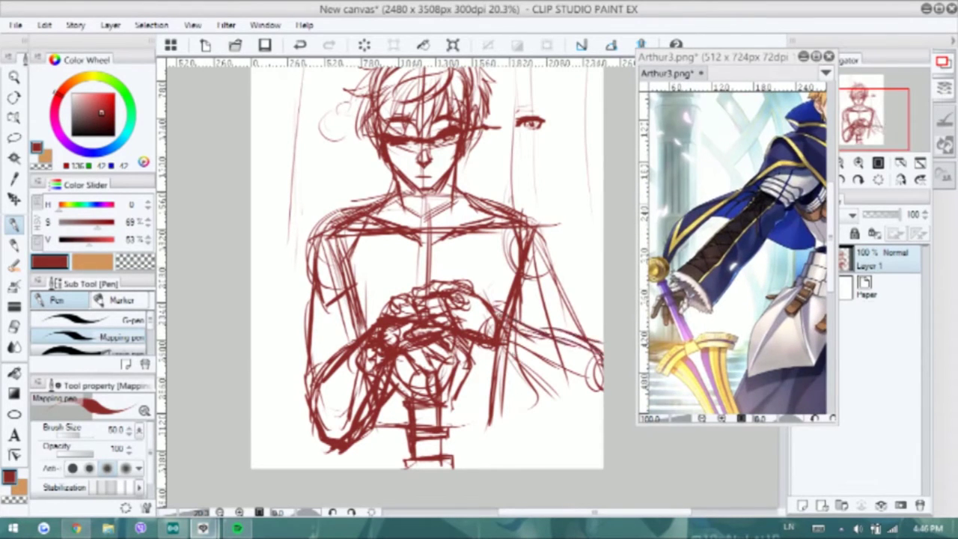
{"action": "left_click_drag", "start_coordinate": [498, 354], "coordinate": [603, 398]}
{"action": "left_click_drag", "start_coordinate": [531, 220], "coordinate": [602, 352]}
{"action": "left_click_drag", "start_coordinate": [556, 297], "coordinate": [506, 417]}
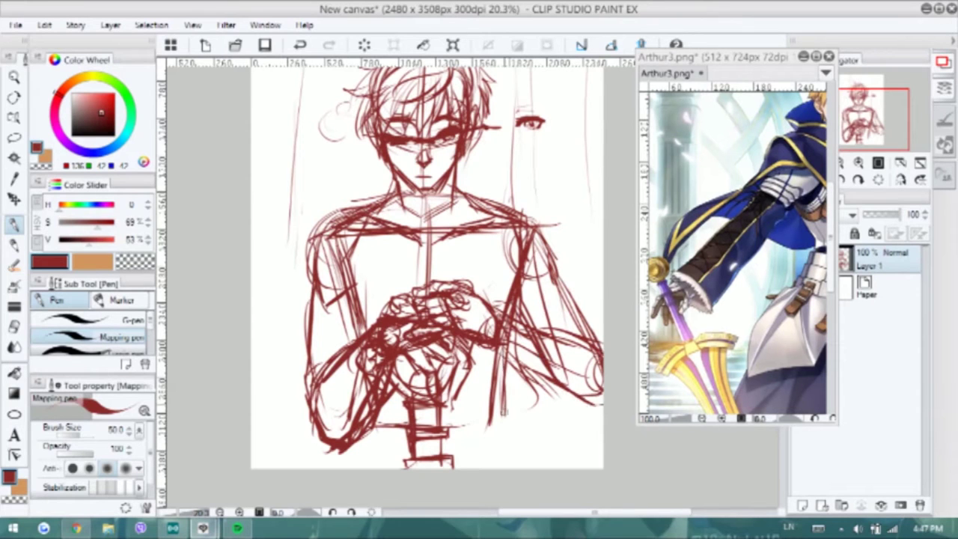
Strengthen the torso's right side line and add the waist line beside the sword handle
{"action": "left_click_drag", "start_coordinate": [501, 367], "coordinate": [506, 427]}
{"action": "left_click_drag", "start_coordinate": [449, 423], "coordinate": [497, 427]}
{"action": "scroll", "coordinate": [737, 247], "scroll_direction": "up", "scroll_amount": 3}
{"action": "left_click_drag", "start_coordinate": [510, 337], "coordinate": [506, 469]}
{"action": "left_click_drag", "start_coordinate": [506, 393], "coordinate": [496, 468]}
Add a vertical guide through the centre of the figure
{"action": "left_click_drag", "start_coordinate": [432, 88], "coordinate": [438, 217]}
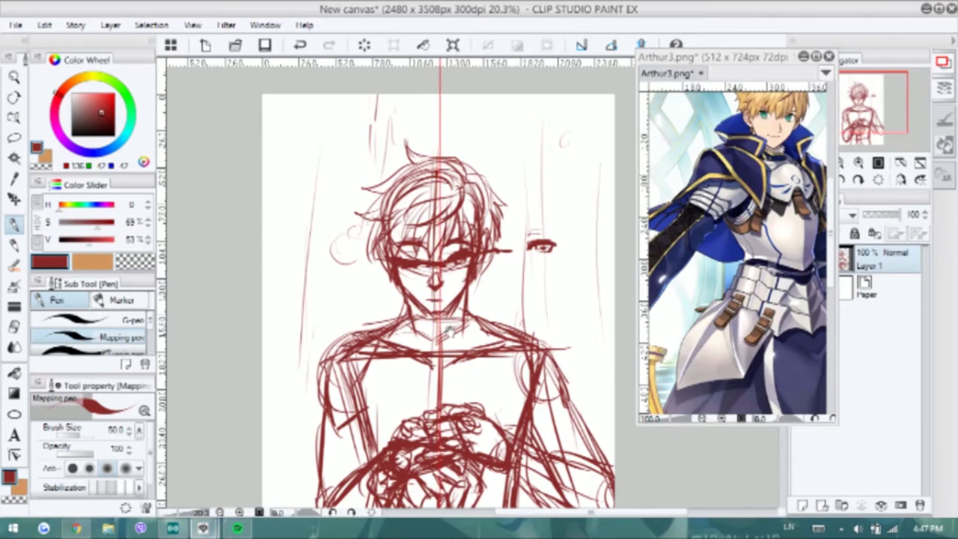
{"action": "scroll", "coordinate": [434, 284], "scroll_direction": "down", "scroll_amount": 3}
{"action": "scroll", "coordinate": [434, 285], "scroll_direction": "up", "scroll_amount": 2}
{"action": "left_click_drag", "start_coordinate": [380, 224], "coordinate": [354, 258]}
{"action": "mouse_move", "coordinate": [364, 247]}
{"action": "left_mouse_down"}
{"action": "mouse_move", "coordinate": [397, 265]}
{"action": "mouse_move", "coordinate": [389, 282]}
{"action": "left_mouse_up"}
{"action": "left_click_drag", "start_coordinate": [377, 251], "coordinate": [349, 287]}
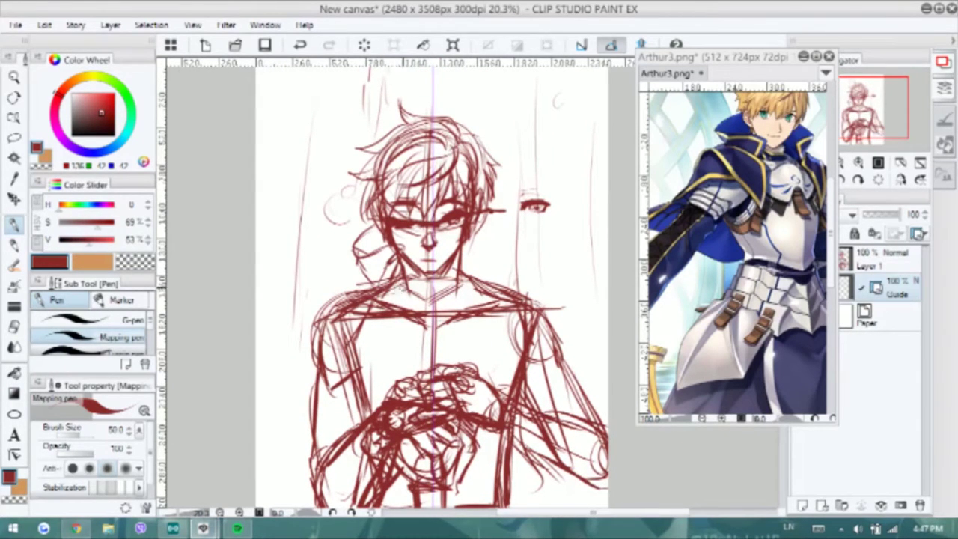
{"action": "left_click_drag", "start_coordinate": [464, 232], "coordinate": [494, 278]}
{"action": "key", "text": "ctrl+z"}
{"action": "left_click_drag", "start_coordinate": [453, 235], "coordinate": [498, 283]}
{"action": "key", "text": "ctrl+z"}
{"action": "key", "text": "ctrl+z"}
{"action": "key", "text": "ctrl+z"}
{"action": "key", "text": "ctrl+z"}
{"action": "key", "text": "ctrl+z"}
{"action": "key", "text": "ctrl+z"}
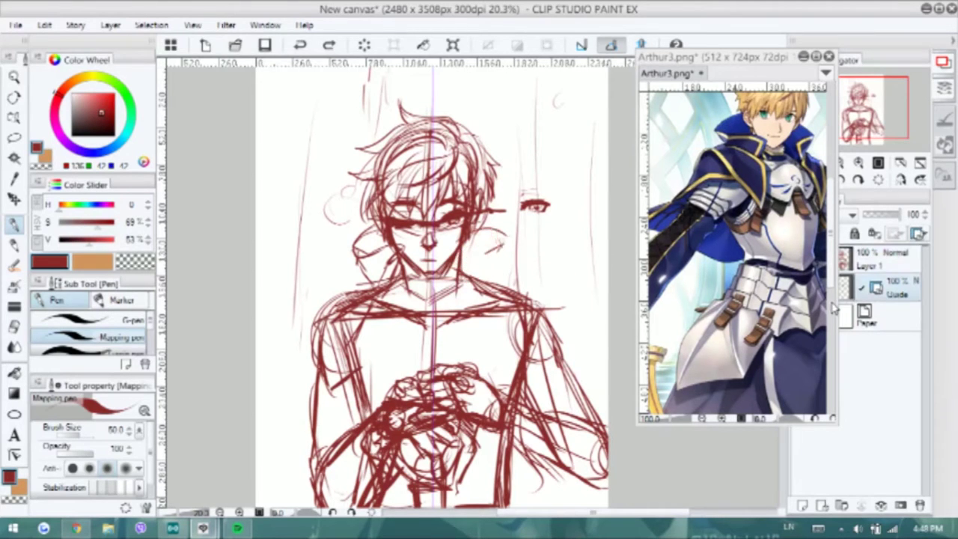
Create a new layer above the body sketch and set the secondary color to pink (H 336, S 85, V 92)
{"action": "left_click", "coordinate": [900, 506]}
{"action": "left_click", "coordinate": [92, 261]}
{"action": "left_click", "coordinate": [51, 110]}
{"action": "left_click", "coordinate": [109, 96]}
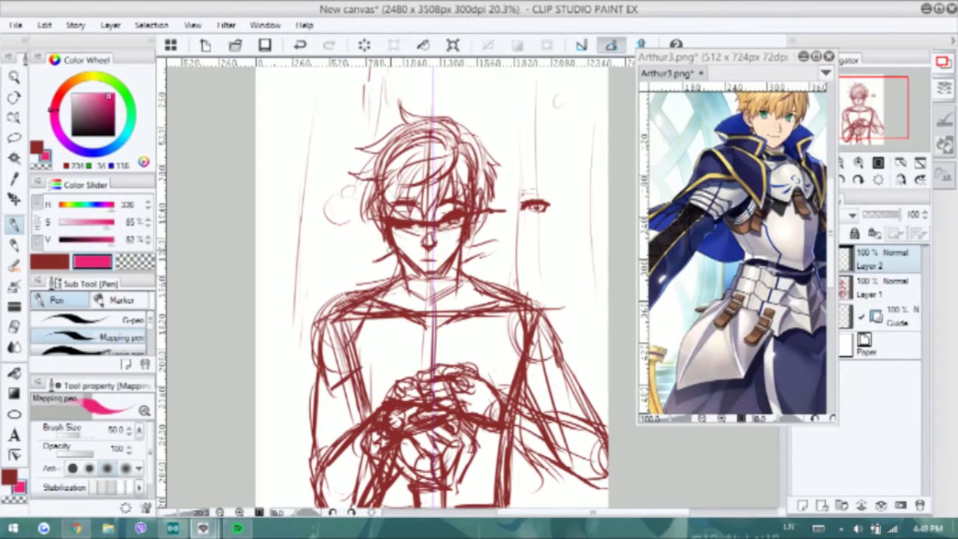
Sketch the high flared cape collar in pink on both sides of the neck
{"action": "mouse_move", "coordinate": [465, 258]}
{"action": "left_mouse_down"}
{"action": "mouse_move", "coordinate": [501, 238]}
{"action": "mouse_move", "coordinate": [471, 281]}
{"action": "left_mouse_up"}
{"action": "left_click_drag", "start_coordinate": [495, 241], "coordinate": [491, 289]}
{"action": "left_click_drag", "start_coordinate": [460, 283], "coordinate": [473, 310]}
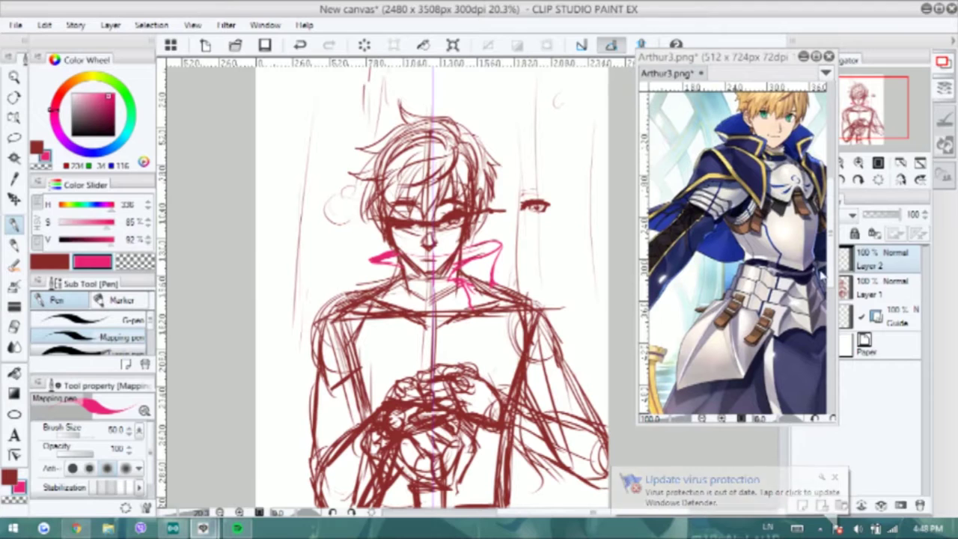
{"action": "left_click", "coordinate": [370, 258]}
{"action": "left_click_drag", "start_coordinate": [370, 259], "coordinate": [381, 287]}
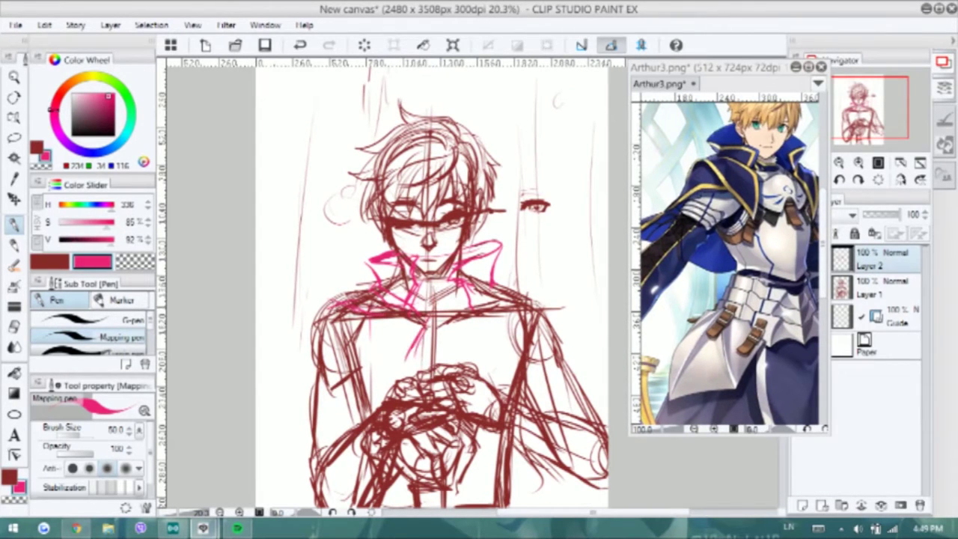
Sketch the cape's curved front drape below the collar and its outer edges falling from both shoulders over the arms
{"action": "left_click_drag", "start_coordinate": [367, 322], "coordinate": [421, 314]}
{"action": "scroll", "coordinate": [726, 262], "scroll_direction": "down", "scroll_amount": 2}
{"action": "scroll", "coordinate": [432, 285], "scroll_direction": "down", "scroll_amount": 2}
{"action": "left_click_drag", "start_coordinate": [411, 222], "coordinate": [356, 266]}
{"action": "mouse_move", "coordinate": [397, 241]}
{"action": "left_mouse_down"}
{"action": "mouse_move", "coordinate": [324, 289]}
{"action": "mouse_move", "coordinate": [389, 268]}
{"action": "left_mouse_up"}
{"action": "left_click_drag", "start_coordinate": [317, 290], "coordinate": [256, 377]}
{"action": "left_click_drag", "start_coordinate": [475, 248], "coordinate": [473, 299]}
{"action": "left_click_drag", "start_coordinate": [556, 334], "coordinate": [607, 310]}
{"action": "left_click_drag", "start_coordinate": [524, 224], "coordinate": [557, 259]}
{"action": "left_click_drag", "start_coordinate": [553, 265], "coordinate": [614, 341]}
{"action": "key", "text": "ctrl+z"}
Sketch the cape hanging behind both arms down to the canvas edge and hatch its shaded inner side
{"action": "mouse_move", "coordinate": [567, 430]}
{"action": "left_mouse_down"}
{"action": "mouse_move", "coordinate": [608, 415]}
{"action": "mouse_move", "coordinate": [494, 464]}
{"action": "left_mouse_up"}
{"action": "left_click_drag", "start_coordinate": [394, 272], "coordinate": [389, 318]}
{"action": "left_click_drag", "start_coordinate": [359, 323], "coordinate": [307, 474]}
{"action": "left_click_drag", "start_coordinate": [312, 266], "coordinate": [298, 374]}
{"action": "left_click_drag", "start_coordinate": [298, 345], "coordinate": [264, 468]}
{"action": "left_click_drag", "start_coordinate": [274, 401], "coordinate": [266, 476]}
{"action": "left_click_drag", "start_coordinate": [281, 477], "coordinate": [331, 471]}
{"action": "left_click_drag", "start_coordinate": [568, 394], "coordinate": [524, 476]}
{"action": "left_click_drag", "start_coordinate": [547, 378], "coordinate": [509, 432]}
{"action": "left_click_drag", "start_coordinate": [561, 395], "coordinate": [516, 454]}
{"action": "left_click_drag", "start_coordinate": [315, 410], "coordinate": [307, 439]}
{"action": "left_click_drag", "start_coordinate": [382, 447], "coordinate": [341, 474]}
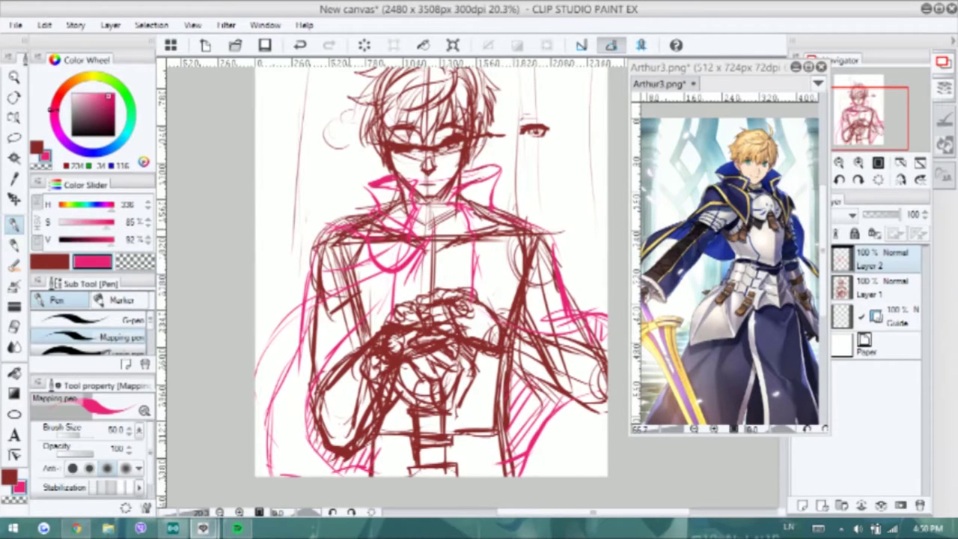
Sketch the crossing lines over the chest and strengthen the cape's shoulder edges on both sides
{"action": "left_click_drag", "start_coordinate": [321, 228], "coordinate": [338, 264]}
{"action": "left_click_drag", "start_coordinate": [354, 285], "coordinate": [389, 307]}
{"action": "left_click_drag", "start_coordinate": [390, 221], "coordinate": [408, 240]}
{"action": "left_click_drag", "start_coordinate": [411, 253], "coordinate": [420, 305]}
{"action": "left_click_drag", "start_coordinate": [321, 232], "coordinate": [356, 258]}
{"action": "left_click_drag", "start_coordinate": [364, 282], "coordinate": [407, 307]}
{"action": "mouse_move", "coordinate": [314, 225]}
{"action": "left_mouse_down"}
{"action": "mouse_move", "coordinate": [374, 202]}
{"action": "mouse_move", "coordinate": [298, 290]}
{"action": "left_mouse_up"}
{"action": "left_click_drag", "start_coordinate": [500, 204], "coordinate": [471, 293]}
{"action": "left_click_drag", "start_coordinate": [516, 285], "coordinate": [500, 314]}
{"action": "mouse_move", "coordinate": [551, 214]}
{"action": "left_mouse_down"}
{"action": "mouse_move", "coordinate": [524, 274]}
{"action": "mouse_move", "coordinate": [492, 222]}
{"action": "left_mouse_up"}
Lower Layer 1's opacity to 70% and make Layer 2 the active layer again
{"action": "left_click", "coordinate": [872, 288]}
{"action": "mouse_move", "coordinate": [917, 214]}
{"action": "left_mouse_down"}
{"action": "mouse_move", "coordinate": [885, 216]}
{"action": "mouse_move", "coordinate": [898, 216]}
{"action": "left_mouse_up"}
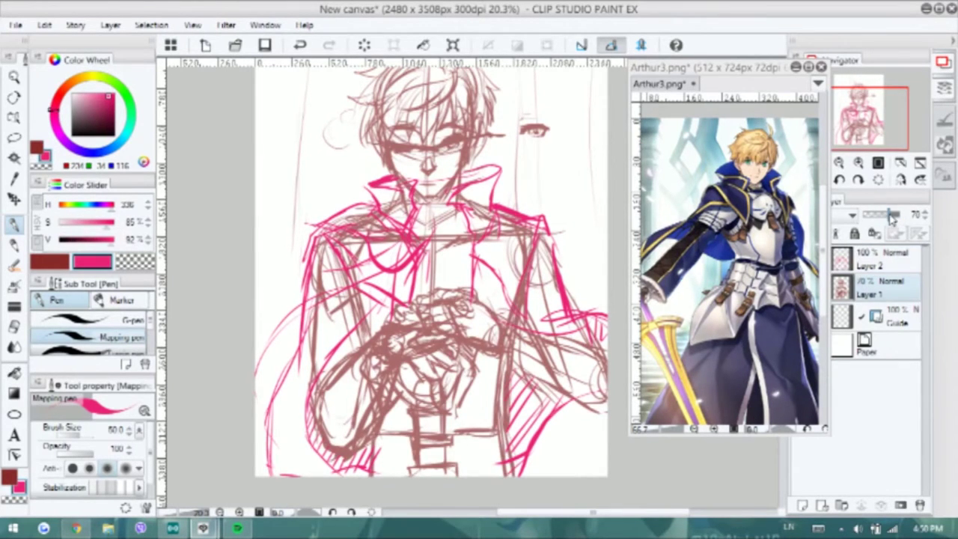
{"action": "left_click", "coordinate": [876, 258]}
Sketch the breastplate's emblem and curved details above the hands, plus the high neck collar inside the cape
{"action": "scroll", "coordinate": [445, 80], "scroll_direction": "up", "scroll_amount": 4}
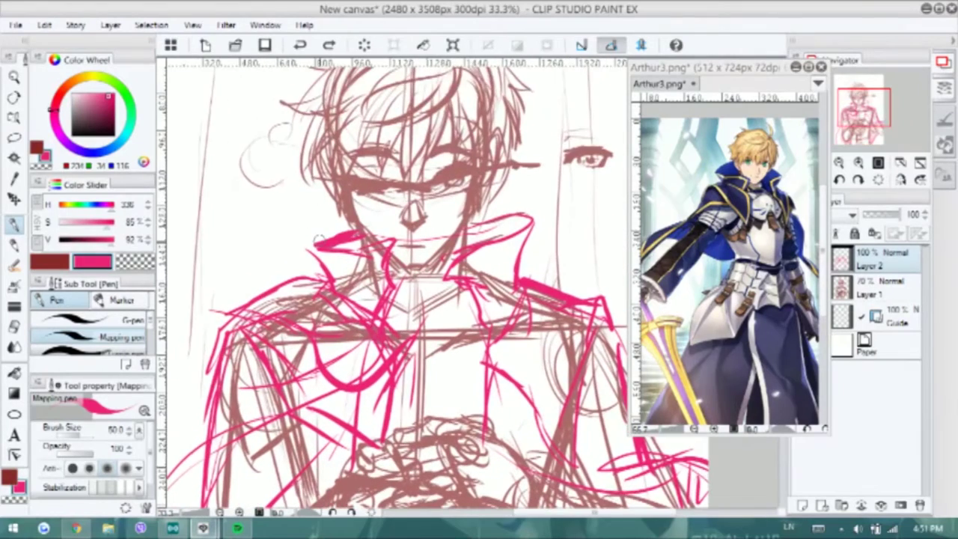
{"action": "scroll", "coordinate": [434, 225], "scroll_direction": "down", "scroll_amount": 3}
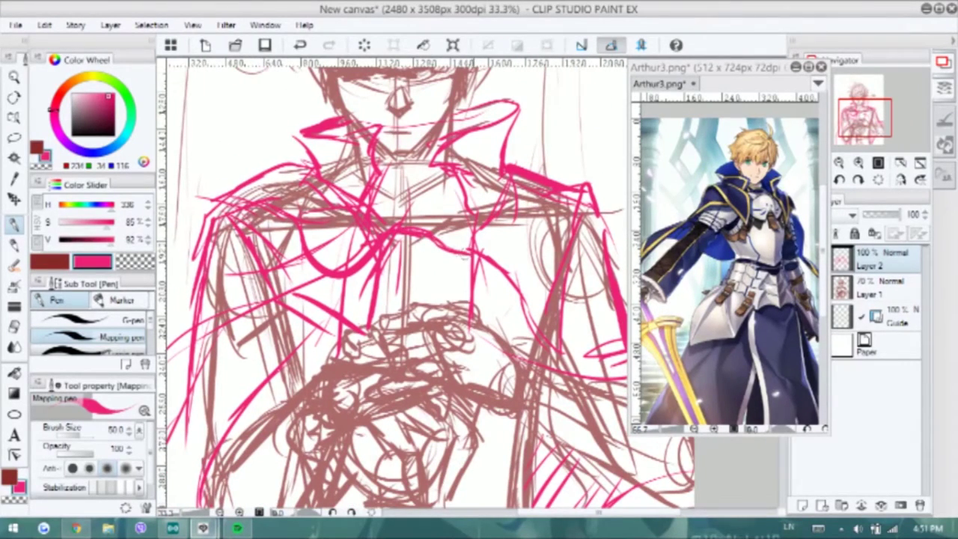
{"action": "left_click_drag", "start_coordinate": [397, 300], "coordinate": [470, 302]}
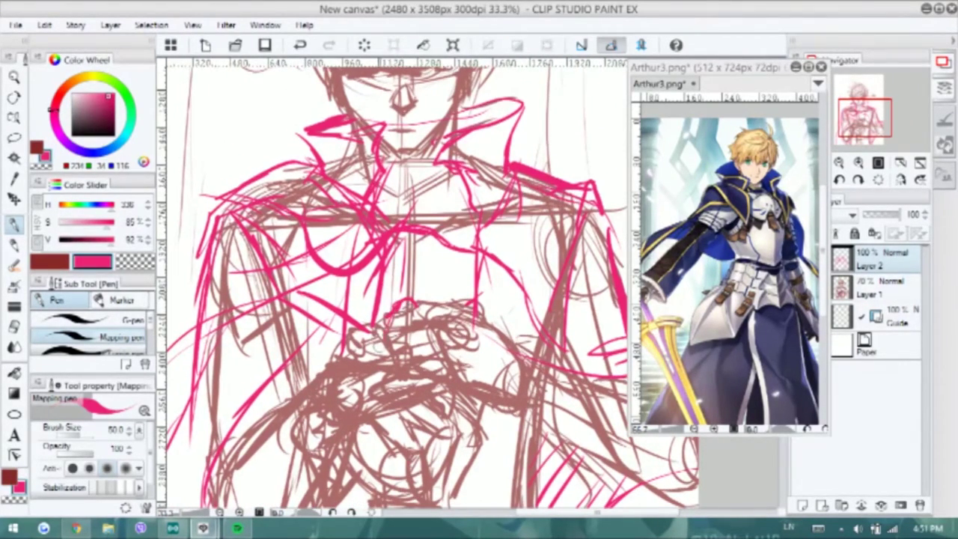
{"action": "key", "text": "ctrl+z"}
{"action": "mouse_move", "coordinate": [415, 262]}
{"action": "left_mouse_down"}
{"action": "mouse_move", "coordinate": [408, 283]}
{"action": "mouse_move", "coordinate": [473, 283]}
{"action": "left_mouse_up"}
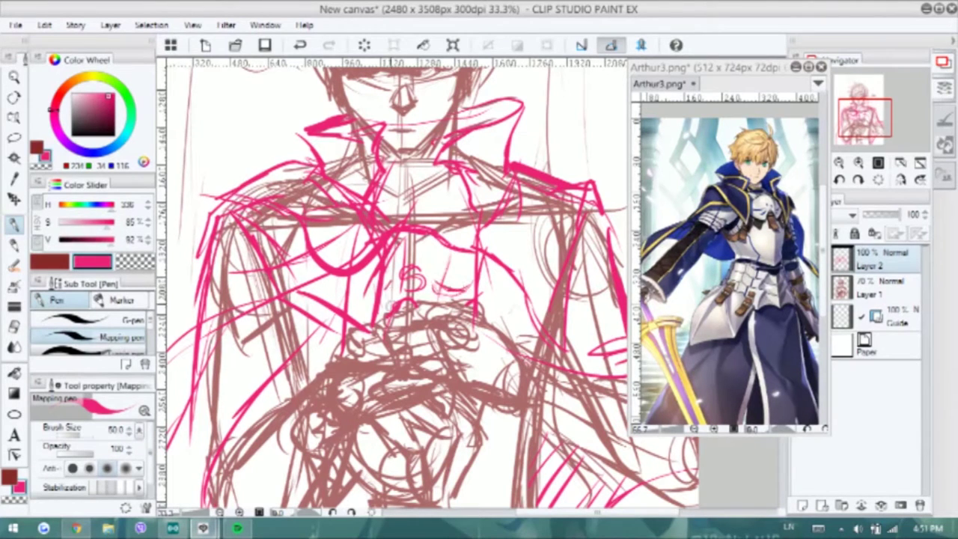
{"action": "mouse_move", "coordinate": [377, 203]}
{"action": "left_mouse_down"}
{"action": "mouse_move", "coordinate": [464, 218]}
{"action": "mouse_move", "coordinate": [465, 171]}
{"action": "mouse_move", "coordinate": [467, 221]}
{"action": "left_mouse_up"}
{"action": "mouse_move", "coordinate": [386, 173]}
{"action": "left_mouse_down"}
{"action": "mouse_move", "coordinate": [426, 163]}
{"action": "mouse_move", "coordinate": [389, 208]}
{"action": "mouse_move", "coordinate": [416, 177]}
{"action": "mouse_move", "coordinate": [441, 167]}
{"action": "left_mouse_up"}
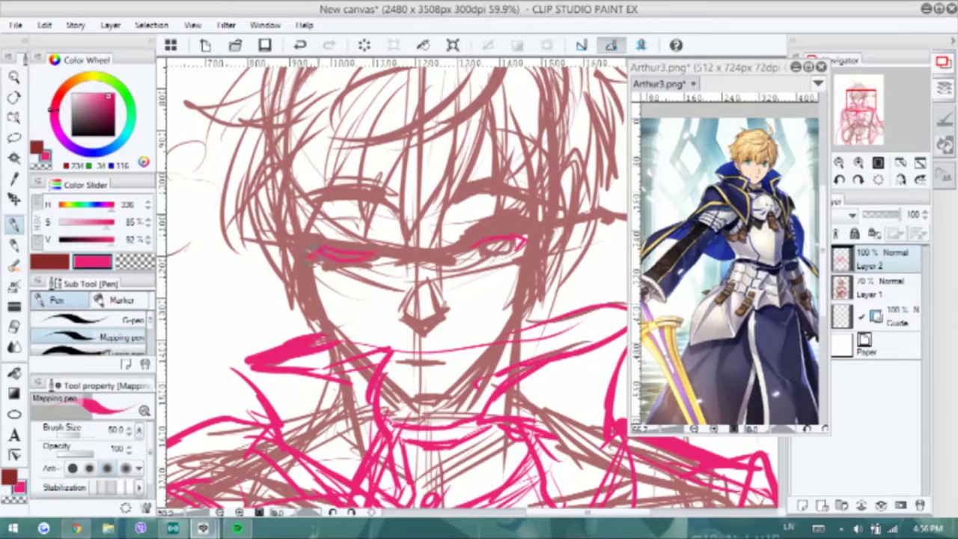
Undo the last eye stroke and outline the lower hand's back, thumb and fingers in pink over the sword pommel
{"action": "key", "text": "ctrl+z"}
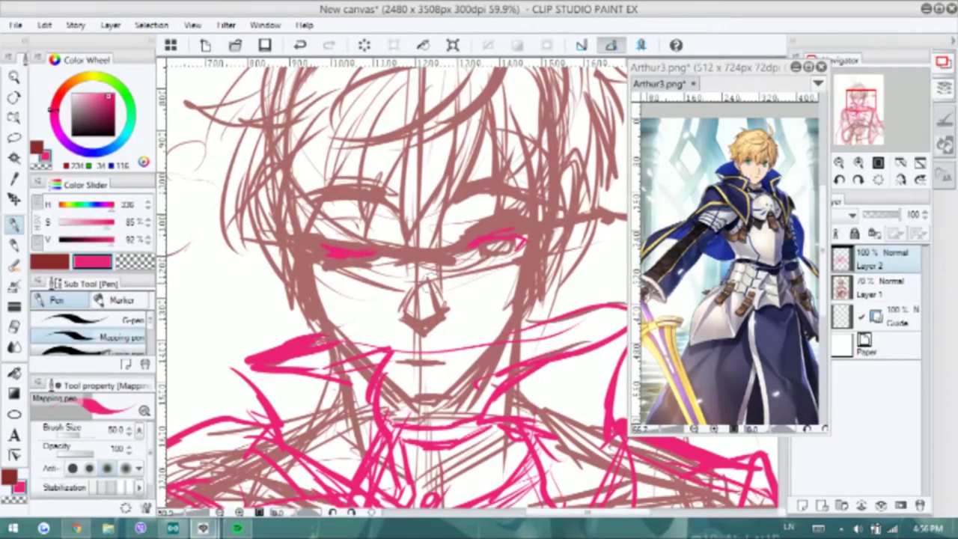
{"action": "scroll", "coordinate": [420, 285], "scroll_direction": "down", "scroll_amount": 3}
{"action": "left_click_drag", "start_coordinate": [420, 374], "coordinate": [419, 194]}
{"action": "left_click_drag", "start_coordinate": [418, 157], "coordinate": [464, 139]}
{"action": "mouse_move", "coordinate": [362, 377]}
{"action": "left_mouse_down"}
{"action": "mouse_move", "coordinate": [362, 294]}
{"action": "mouse_move", "coordinate": [343, 247]}
{"action": "left_mouse_up"}
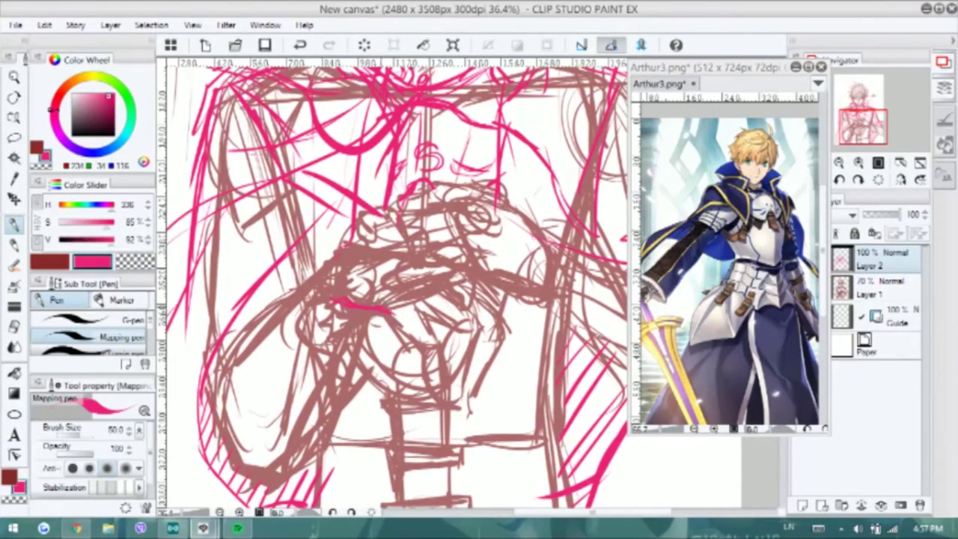
{"action": "key", "text": "ctrl+z"}
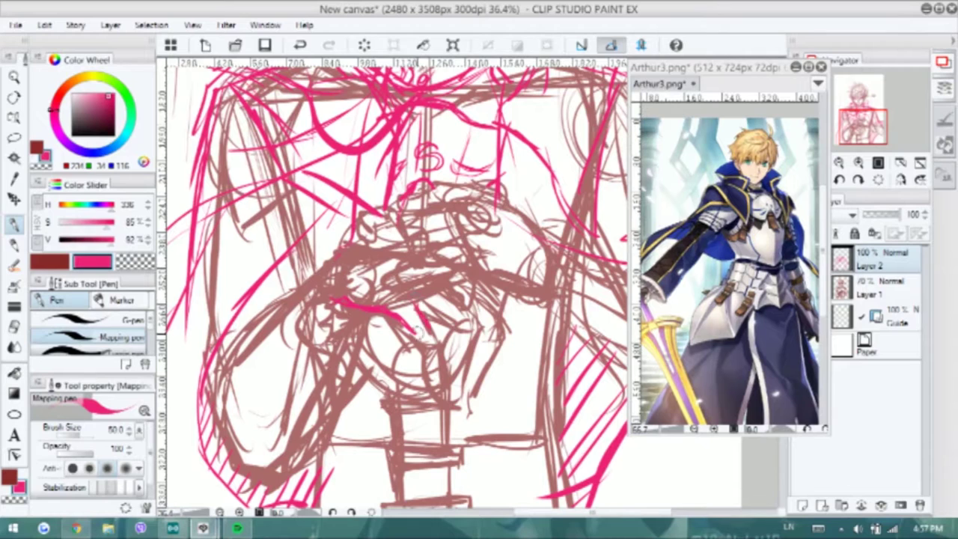
{"action": "left_click_drag", "start_coordinate": [423, 333], "coordinate": [437, 364]}
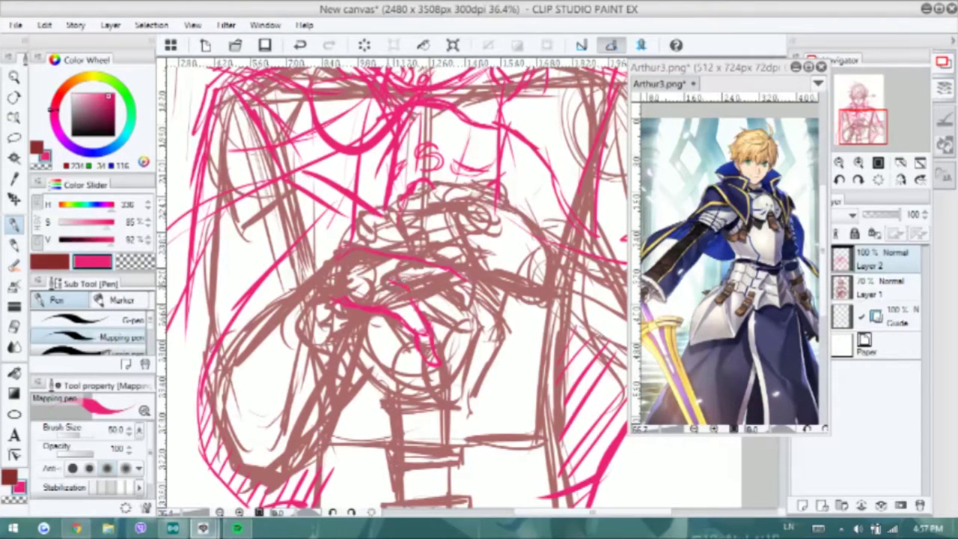
{"action": "mouse_move", "coordinate": [424, 302]}
{"action": "left_mouse_down"}
{"action": "mouse_move", "coordinate": [465, 322]}
{"action": "mouse_move", "coordinate": [453, 358]}
{"action": "left_mouse_up"}
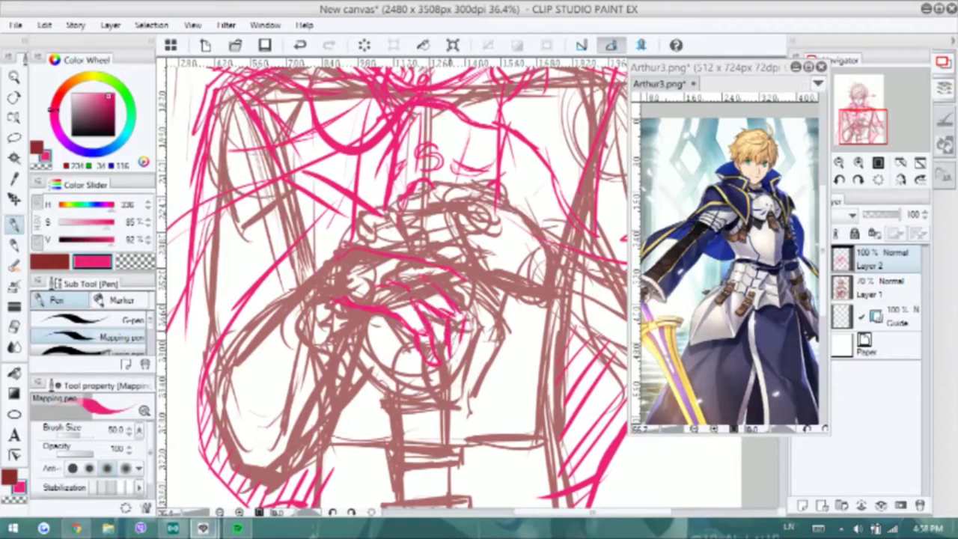
{"action": "left_click_drag", "start_coordinate": [460, 314], "coordinate": [458, 360]}
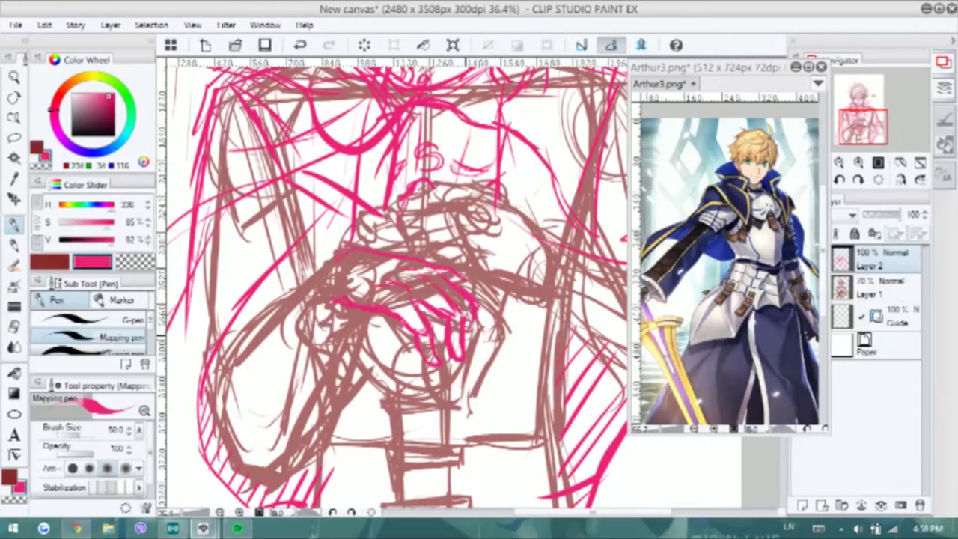
{"action": "left_click_drag", "start_coordinate": [461, 275], "coordinate": [478, 337]}
{"action": "key", "text": "ctrl+z"}
{"action": "mouse_move", "coordinate": [461, 275]}
{"action": "left_mouse_down"}
{"action": "mouse_move", "coordinate": [483, 302]}
{"action": "mouse_move", "coordinate": [487, 344]}
{"action": "mouse_move", "coordinate": [472, 289]}
{"action": "left_mouse_up"}
{"action": "key", "text": "ctrl+z"}
Draw the round sword pommel under the fingers with a smaller circle inside, checking the sword in the reference image
{"action": "left_click_drag", "start_coordinate": [361, 329], "coordinate": [465, 357]}
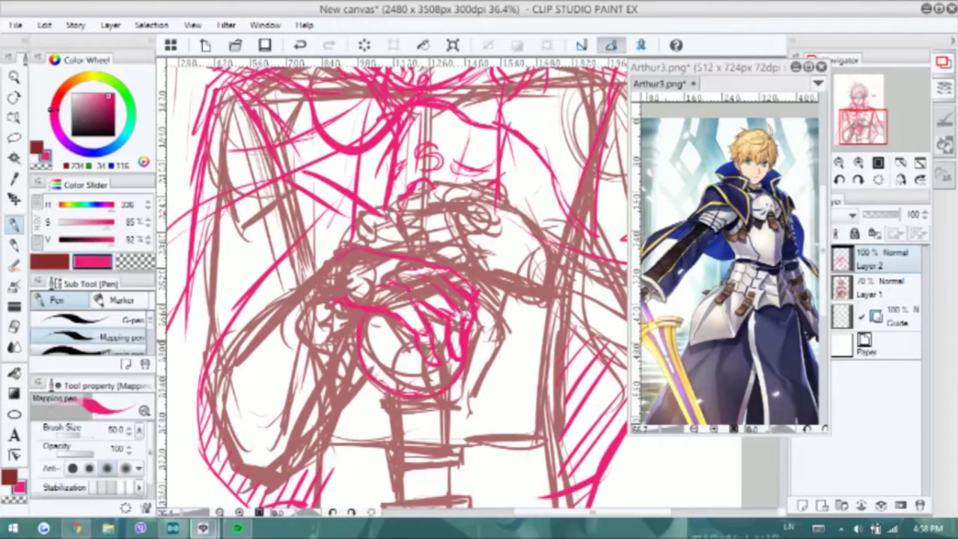
{"action": "scroll", "coordinate": [726, 269], "scroll_direction": "up", "scroll_amount": 2}
{"action": "mouse_move", "coordinate": [401, 314]}
{"action": "left_mouse_down"}
{"action": "mouse_move", "coordinate": [385, 366]}
{"action": "mouse_move", "coordinate": [440, 374]}
{"action": "left_mouse_up"}
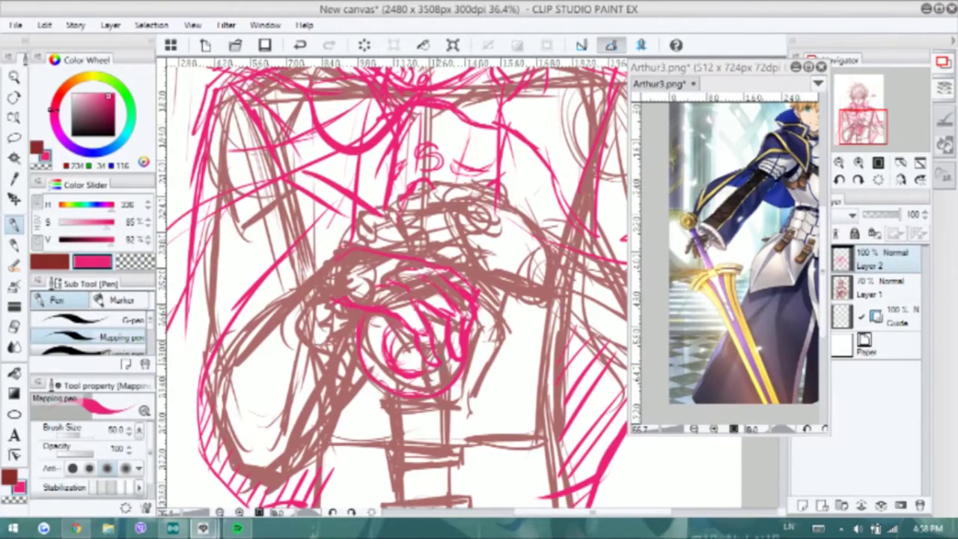
{"action": "left_click_drag", "start_coordinate": [390, 331], "coordinate": [416, 372]}
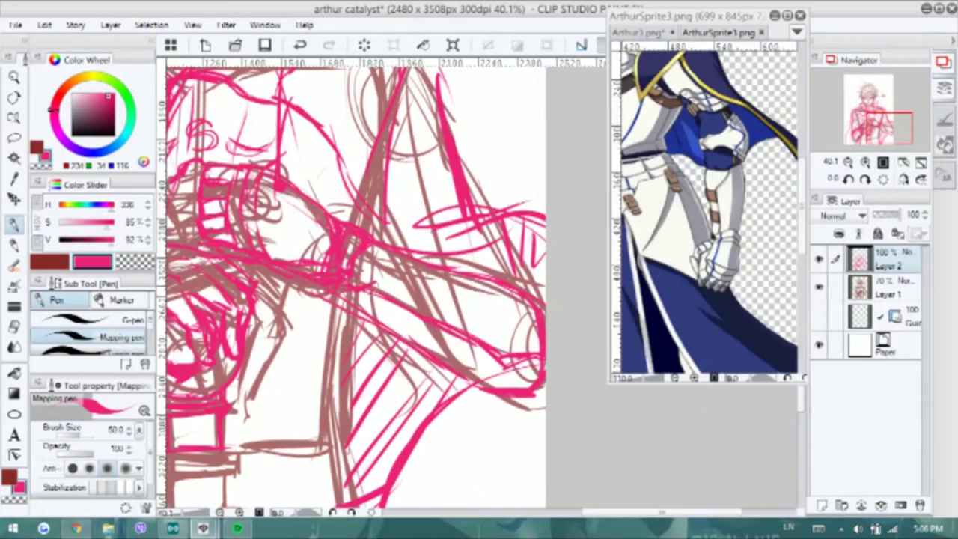
Sketch the forearm armour on the bent arm at the canvas's right edge, erasing and redrawing its elbow guard
{"action": "left_click_drag", "start_coordinate": [431, 313], "coordinate": [539, 354]}
{"action": "mouse_move", "coordinate": [374, 299]}
{"action": "left_mouse_down"}
{"action": "mouse_move", "coordinate": [409, 344]}
{"action": "mouse_move", "coordinate": [491, 383]}
{"action": "mouse_move", "coordinate": [494, 373]}
{"action": "left_mouse_up"}
{"action": "mouse_move", "coordinate": [483, 255]}
{"action": "left_mouse_down"}
{"action": "mouse_move", "coordinate": [554, 273]}
{"action": "mouse_move", "coordinate": [535, 299]}
{"action": "left_mouse_up"}
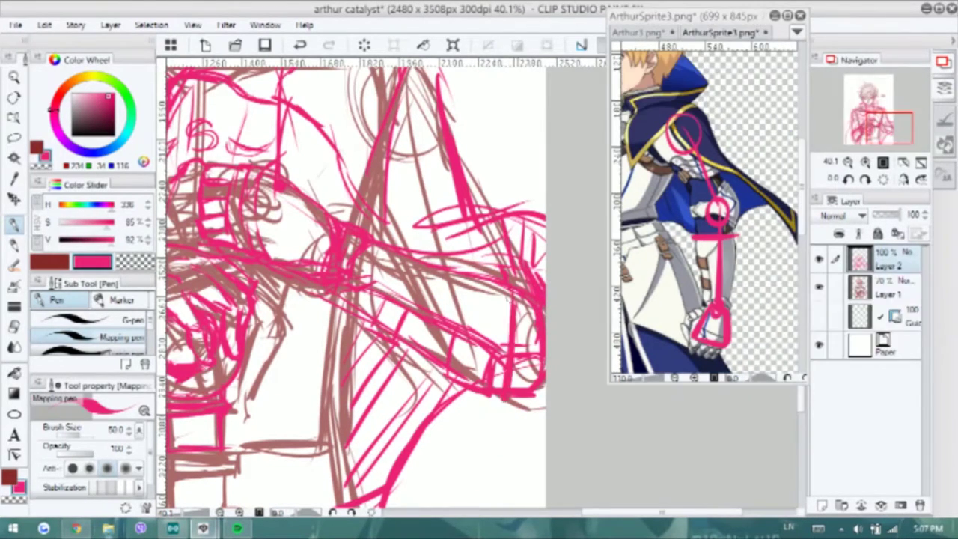
{"action": "key", "text": "e"}
{"action": "mouse_move", "coordinate": [549, 359]}
{"action": "left_mouse_down"}
{"action": "mouse_move", "coordinate": [517, 338]}
{"action": "mouse_move", "coordinate": [449, 359]}
{"action": "left_mouse_up"}
{"action": "key", "text": "p"}
{"action": "left_click_drag", "start_coordinate": [516, 303], "coordinate": [485, 396]}
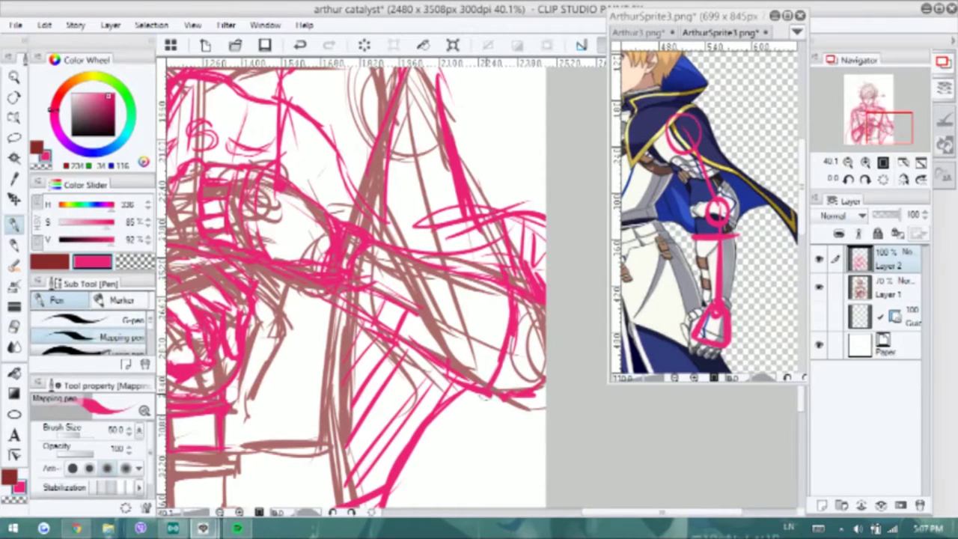
{"action": "mouse_move", "coordinate": [533, 316]}
{"action": "left_mouse_down"}
{"action": "mouse_move", "coordinate": [522, 386]}
{"action": "mouse_move", "coordinate": [537, 397]}
{"action": "left_mouse_up"}
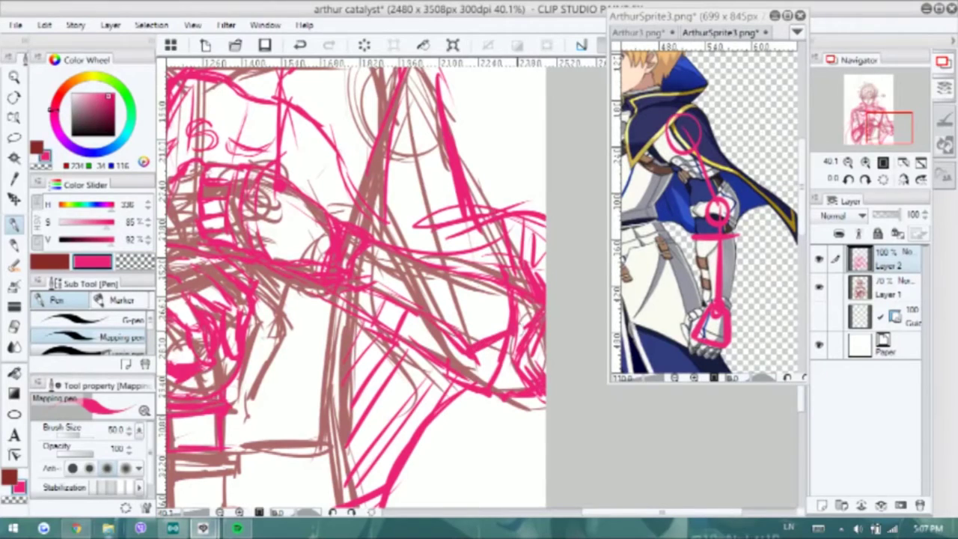
{"action": "left_click_drag", "start_coordinate": [374, 314], "coordinate": [598, 352]}
Bring up the Arthur3.png reference and sketch the breastplate's sides and curved lower edge around the sword handle
{"action": "scroll", "coordinate": [381, 284], "scroll_direction": "down", "scroll_amount": 3}
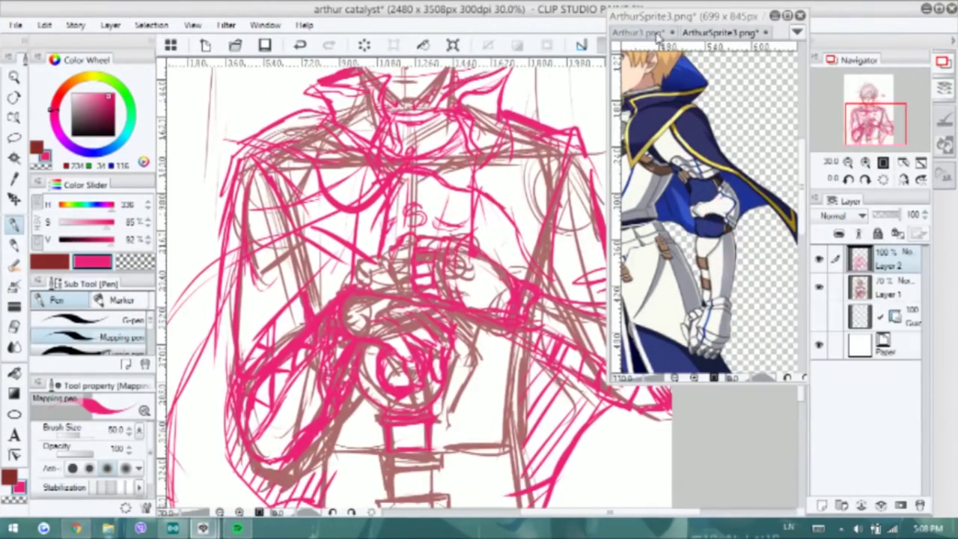
{"action": "left_click", "coordinate": [638, 33]}
{"action": "left_click_drag", "start_coordinate": [404, 299], "coordinate": [404, 210]}
{"action": "left_click_drag", "start_coordinate": [511, 249], "coordinate": [516, 352]}
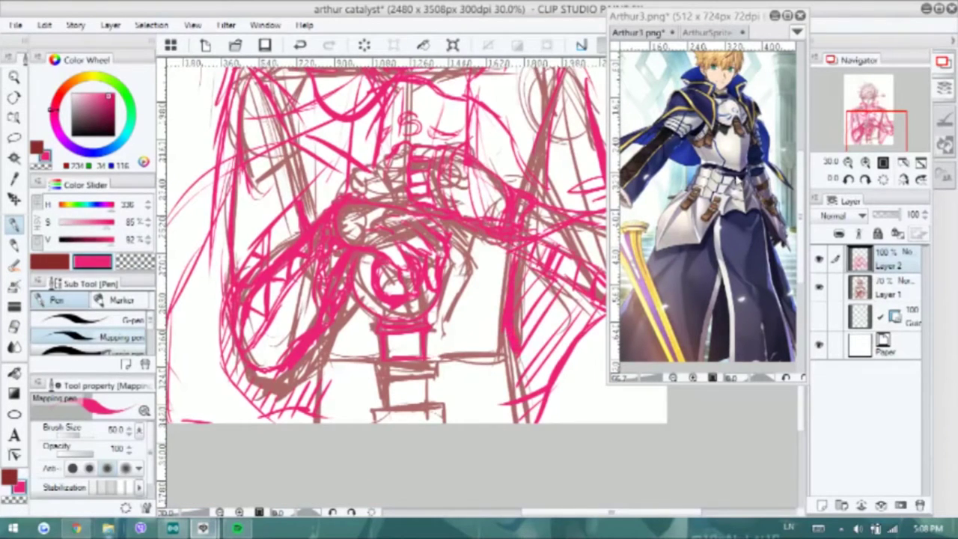
{"action": "mouse_move", "coordinate": [338, 327]}
{"action": "left_mouse_down"}
{"action": "mouse_move", "coordinate": [379, 352]}
{"action": "mouse_move", "coordinate": [500, 321]}
{"action": "left_mouse_up"}
{"action": "left_click_drag", "start_coordinate": [528, 289], "coordinate": [515, 311]}
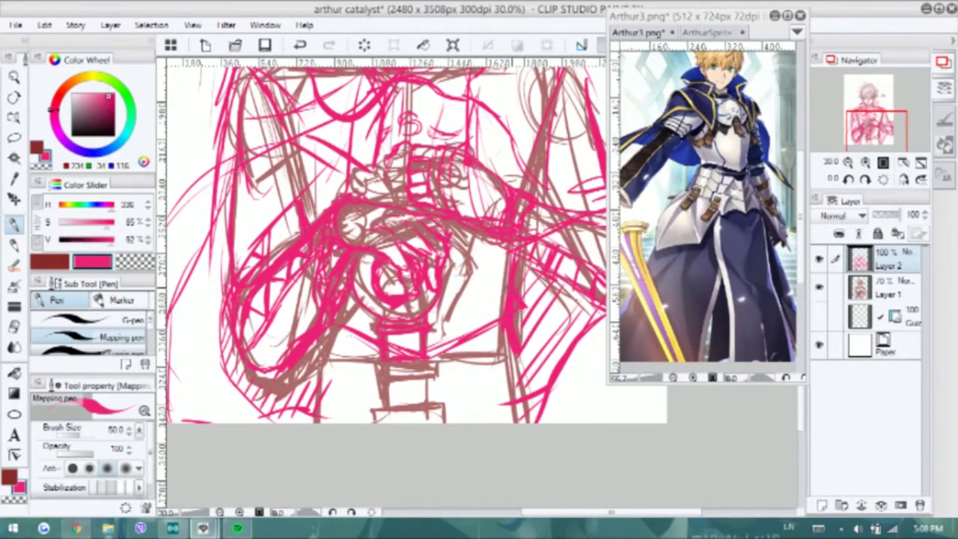
{"action": "left_click_drag", "start_coordinate": [344, 314], "coordinate": [372, 333]}
{"action": "left_click_drag", "start_coordinate": [428, 343], "coordinate": [506, 298]}
{"action": "left_click_drag", "start_coordinate": [449, 315], "coordinate": [459, 306]}
Sketch the belt across the waist with a small buckled strap hanging on each side of the sword handle
{"action": "left_click_drag", "start_coordinate": [326, 322], "coordinate": [338, 342]}
{"action": "left_click_drag", "start_coordinate": [332, 350], "coordinate": [390, 335]}
{"action": "left_click_drag", "start_coordinate": [441, 351], "coordinate": [518, 330]}
{"action": "left_click_drag", "start_coordinate": [346, 355], "coordinate": [367, 370]}
{"action": "left_click_drag", "start_coordinate": [499, 323], "coordinate": [488, 367]}
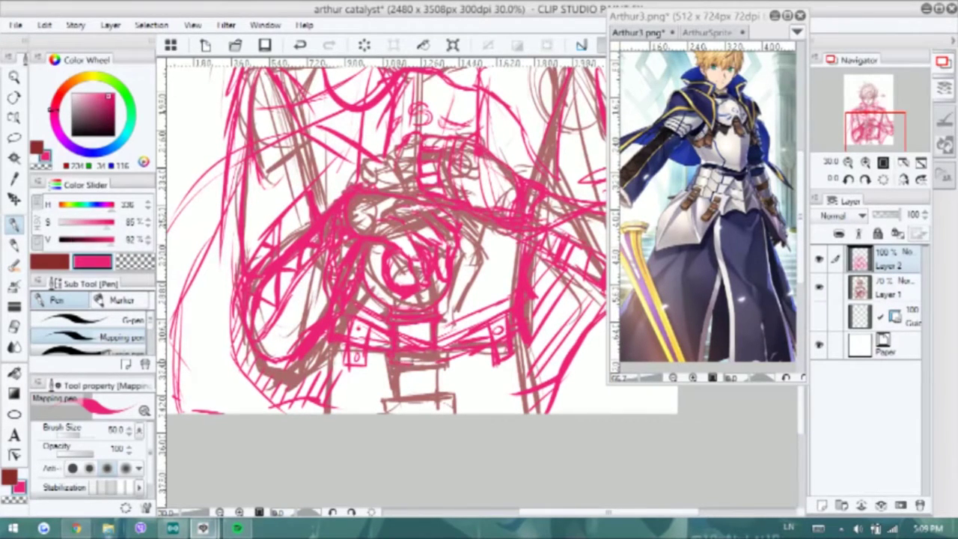
Extend the sword handle down to the crossguard and sketch the armour plates below the belt on both sides
{"action": "left_click_drag", "start_coordinate": [405, 365], "coordinate": [403, 399]}
{"action": "left_click_drag", "start_coordinate": [383, 395], "coordinate": [447, 390]}
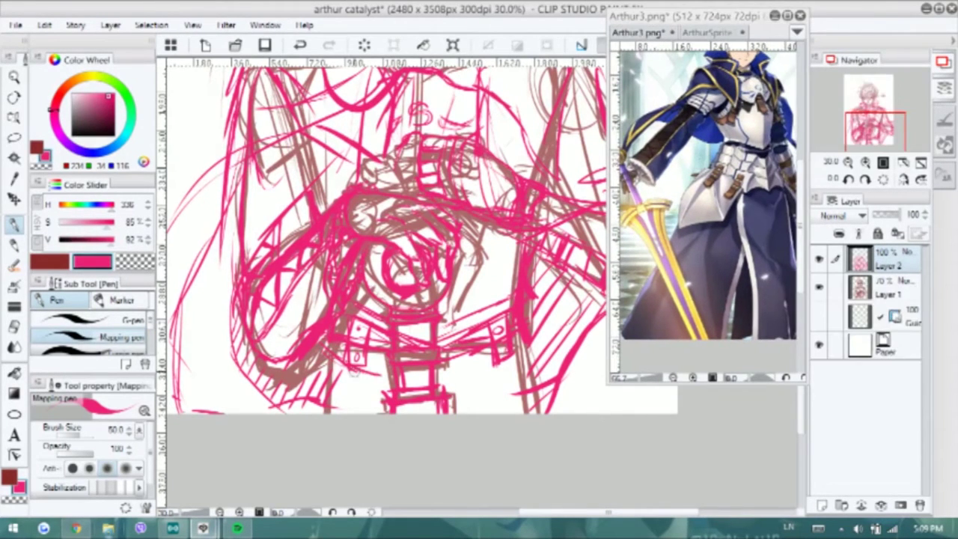
{"action": "left_click_drag", "start_coordinate": [442, 383], "coordinate": [479, 360]}
{"action": "left_click_drag", "start_coordinate": [468, 380], "coordinate": [524, 341]}
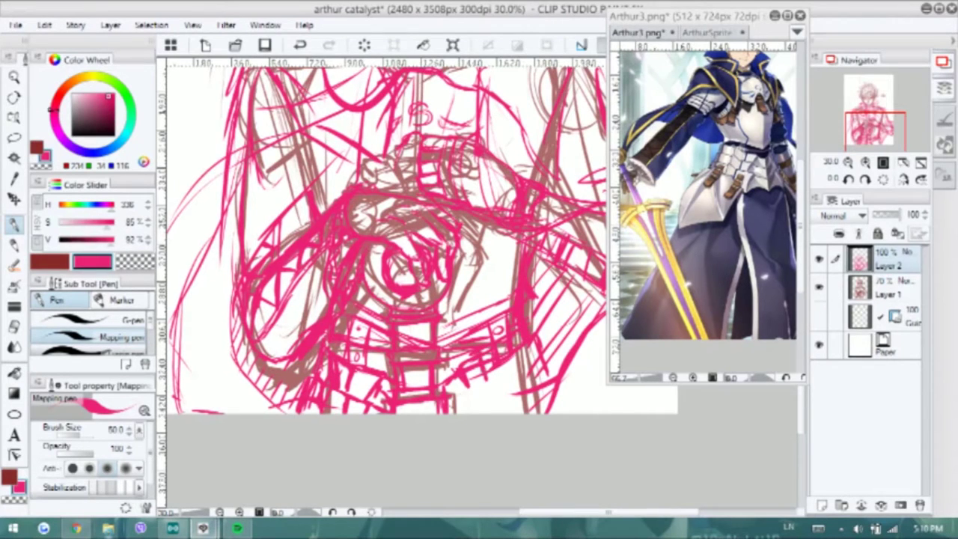
{"action": "left_click_drag", "start_coordinate": [477, 397], "coordinate": [497, 413]}
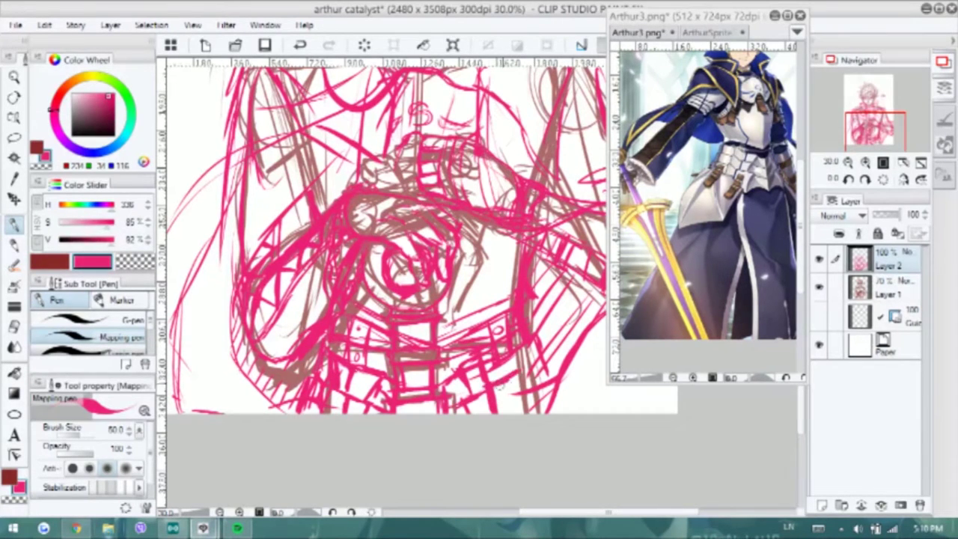
{"action": "left_click_drag", "start_coordinate": [514, 346], "coordinate": [545, 411]}
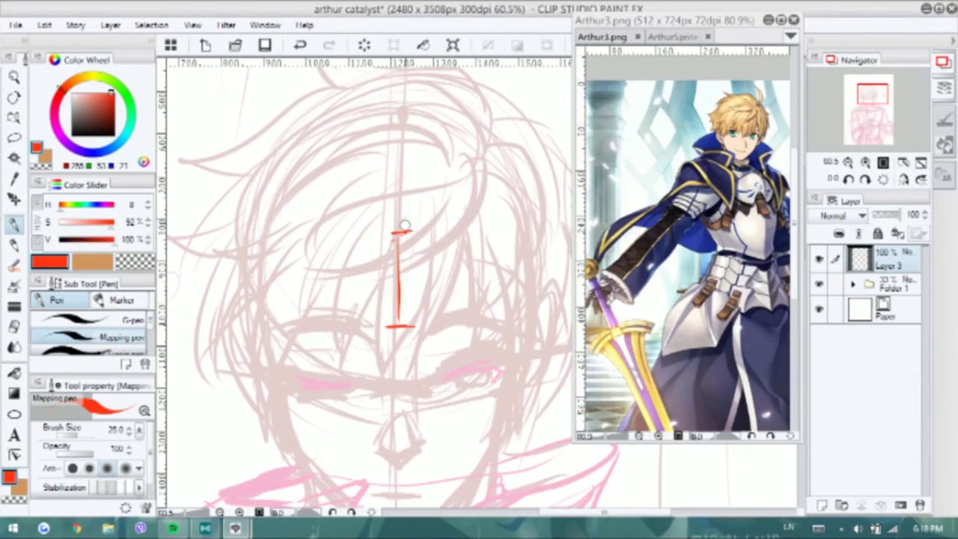
Draw the central pointed bang between the eyes in red on Layer 3, with a thin strand beside it
{"action": "left_click_drag", "start_coordinate": [395, 238], "coordinate": [374, 368]}
{"action": "key", "text": "ctrl+z"}
{"action": "mouse_move", "coordinate": [393, 236]}
{"action": "left_mouse_down"}
{"action": "mouse_move", "coordinate": [382, 384]}
{"action": "mouse_move", "coordinate": [441, 290]}
{"action": "left_mouse_up"}
{"action": "left_click_drag", "start_coordinate": [464, 222], "coordinate": [434, 332]}
{"action": "left_click_drag", "start_coordinate": [446, 268], "coordinate": [426, 348]}
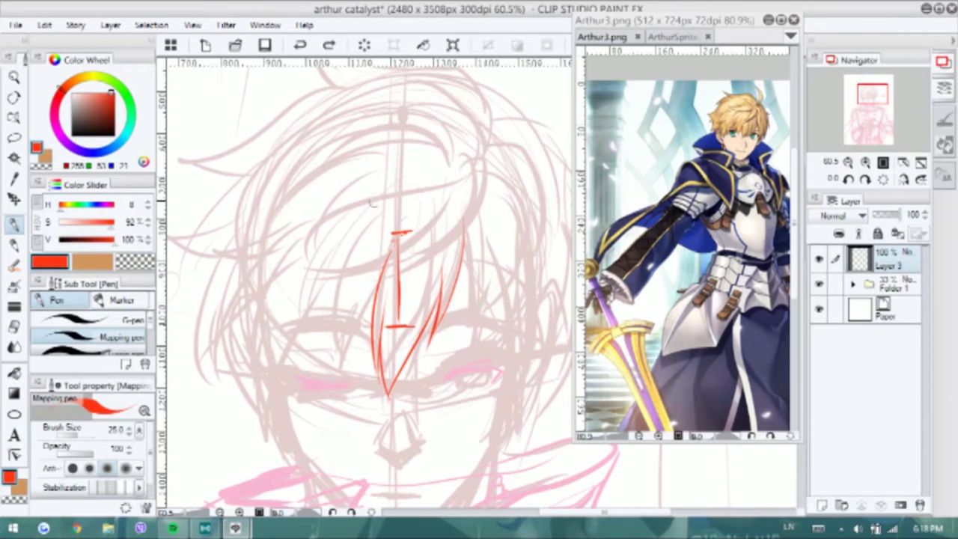
Add curved bang strands on both sides of the central bang, down to the level of the eyes
{"action": "left_click_drag", "start_coordinate": [372, 218], "coordinate": [336, 329]}
{"action": "mouse_move", "coordinate": [368, 231]}
{"action": "left_mouse_down"}
{"action": "mouse_move", "coordinate": [345, 359]}
{"action": "mouse_move", "coordinate": [337, 353]}
{"action": "left_mouse_up"}
{"action": "left_click_drag", "start_coordinate": [375, 250], "coordinate": [350, 381]}
{"action": "left_click_drag", "start_coordinate": [465, 225], "coordinate": [486, 378]}
{"action": "key", "text": "ctrl+z"}
{"action": "left_click_drag", "start_coordinate": [464, 238], "coordinate": [479, 365]}
{"action": "left_click_drag", "start_coordinate": [506, 295], "coordinate": [459, 371]}
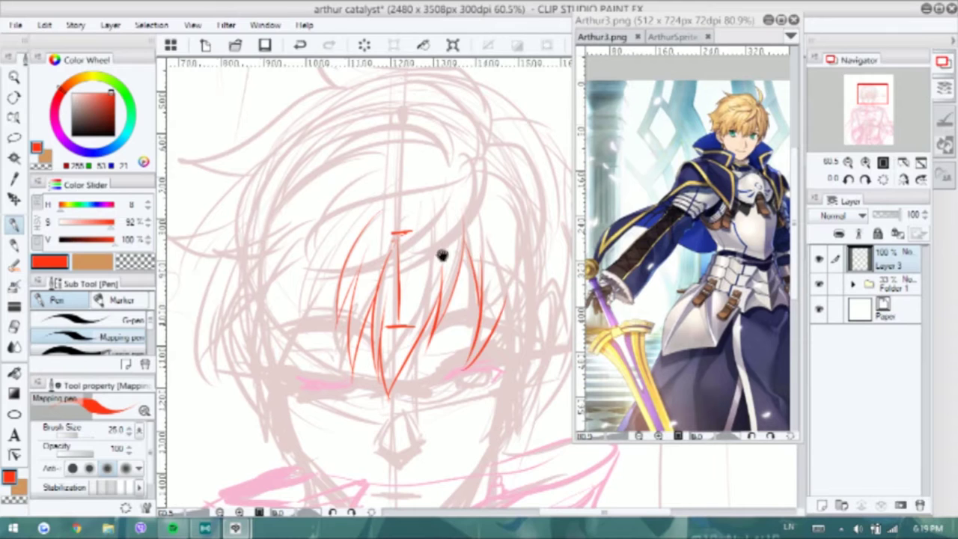
Draw the strands sweeping diagonally from the hair parting across the forehead, redoing them until they fit
{"action": "left_click_drag", "start_coordinate": [485, 160], "coordinate": [449, 253]}
{"action": "key", "text": "ctrl+z"}
{"action": "mouse_move", "coordinate": [479, 157]}
{"action": "left_mouse_down"}
{"action": "mouse_move", "coordinate": [386, 260]}
{"action": "mouse_move", "coordinate": [353, 266]}
{"action": "left_mouse_up"}
{"action": "key", "text": "ctrl+z"}
{"action": "mouse_move", "coordinate": [437, 178]}
{"action": "left_mouse_down"}
{"action": "mouse_move", "coordinate": [371, 234]}
{"action": "mouse_move", "coordinate": [346, 275]}
{"action": "left_mouse_up"}
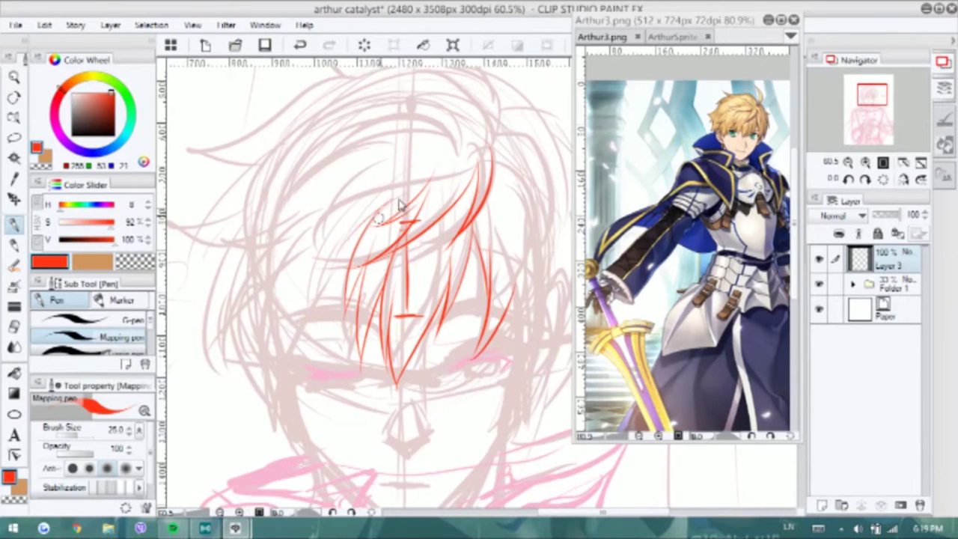
Draw the pointed fringe strands on the left side of the face, reaching down past the eye
{"action": "left_click_drag", "start_coordinate": [280, 270], "coordinate": [256, 377]}
{"action": "left_click_drag", "start_coordinate": [293, 309], "coordinate": [278, 428]}
{"action": "left_click_drag", "start_coordinate": [302, 307], "coordinate": [284, 375]}
{"action": "left_click_drag", "start_coordinate": [311, 234], "coordinate": [281, 375]}
{"action": "key", "text": "ctrl+z"}
{"action": "left_click_drag", "start_coordinate": [308, 261], "coordinate": [288, 373]}
{"action": "left_click_drag", "start_coordinate": [323, 222], "coordinate": [306, 356]}
{"action": "left_click_drag", "start_coordinate": [353, 252], "coordinate": [313, 368]}
Draw the pointed side strands on the right of the face beside the ear, retrying the ones that miss
{"action": "left_click_drag", "start_coordinate": [516, 209], "coordinate": [497, 370]}
{"action": "key", "text": "ctrl+z"}
{"action": "left_click_drag", "start_coordinate": [531, 252], "coordinate": [563, 334]}
{"action": "left_click_drag", "start_coordinate": [555, 298], "coordinate": [530, 378]}
{"action": "left_click_drag", "start_coordinate": [526, 317], "coordinate": [501, 402]}
{"action": "left_click_drag", "start_coordinate": [531, 253], "coordinate": [519, 342]}
{"action": "key", "text": "ctrl+z"}
{"action": "key", "text": "ctrl+z"}
{"action": "left_click_drag", "start_coordinate": [533, 296], "coordinate": [506, 406]}
{"action": "key", "text": "ctrl+z"}
{"action": "left_click_drag", "start_coordinate": [535, 323], "coordinate": [499, 408]}
{"action": "left_click_drag", "start_coordinate": [533, 233], "coordinate": [508, 349]}
{"action": "left_click_drag", "start_coordinate": [513, 260], "coordinate": [489, 367]}
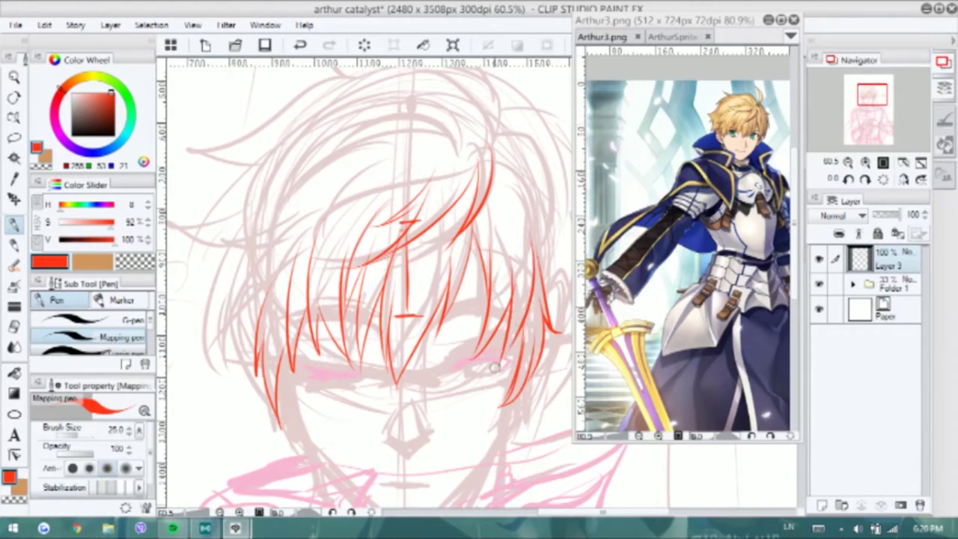
Try a long sweeping strand from the crown and add an outer strand at the fringe's left edge
{"action": "mouse_move", "coordinate": [473, 119]}
{"action": "left_mouse_down"}
{"action": "mouse_move", "coordinate": [415, 176]}
{"action": "mouse_move", "coordinate": [247, 294]}
{"action": "left_mouse_up"}
{"action": "key", "text": "ctrl+z"}
{"action": "key", "text": "ctrl+z"}
{"action": "left_click_drag", "start_coordinate": [307, 228], "coordinate": [245, 288]}
{"action": "key", "text": "ctrl+z"}
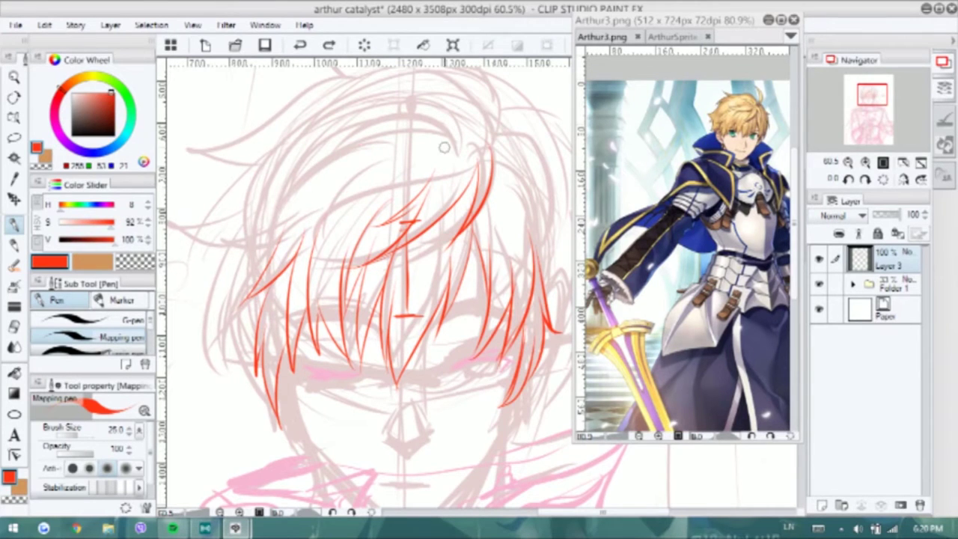
Draw the large strands sweeping from the parting across the head and the strands falling on its right side
{"action": "mouse_move", "coordinate": [435, 145]}
{"action": "left_mouse_down"}
{"action": "mouse_move", "coordinate": [430, 212]}
{"action": "mouse_move", "coordinate": [472, 222]}
{"action": "left_mouse_up"}
{"action": "left_click_drag", "start_coordinate": [468, 177], "coordinate": [327, 249]}
{"action": "mouse_move", "coordinate": [403, 194]}
{"action": "left_mouse_down"}
{"action": "mouse_move", "coordinate": [310, 307]}
{"action": "mouse_move", "coordinate": [274, 302]}
{"action": "left_mouse_up"}
{"action": "key", "text": "ctrl+z"}
{"action": "left_click_drag", "start_coordinate": [371, 276], "coordinate": [253, 301]}
{"action": "left_click_drag", "start_coordinate": [438, 208], "coordinate": [354, 284]}
{"action": "left_click_drag", "start_coordinate": [494, 157], "coordinate": [475, 301]}
{"action": "left_click_drag", "start_coordinate": [494, 191], "coordinate": [472, 307]}
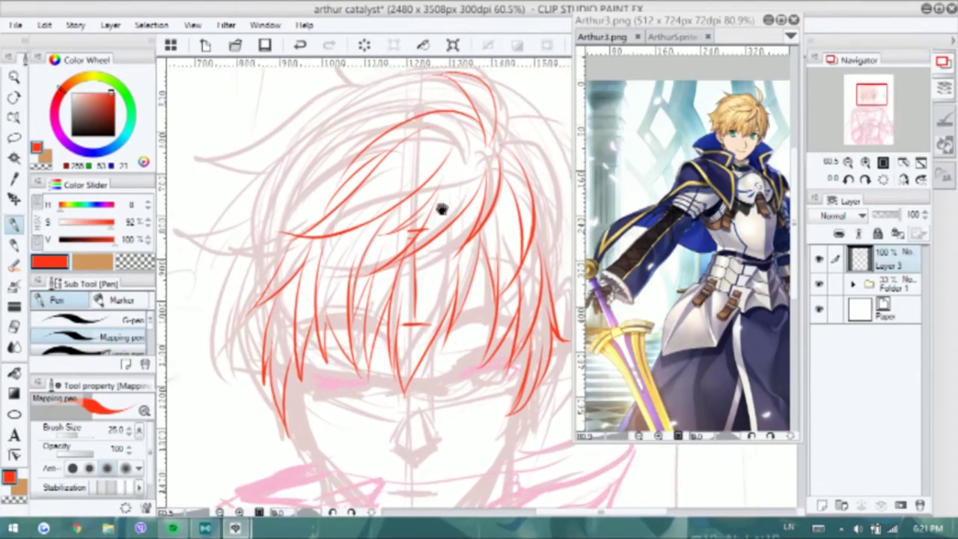
Draw the line from the parting over the top of the head toward the upturned tuft, retrying it
{"action": "left_click_drag", "start_coordinate": [443, 210], "coordinate": [455, 237]}
{"action": "key", "text": "ctrl+z"}
{"action": "key", "text": "ctrl+z"}
{"action": "left_click_drag", "start_coordinate": [490, 110], "coordinate": [377, 127]}
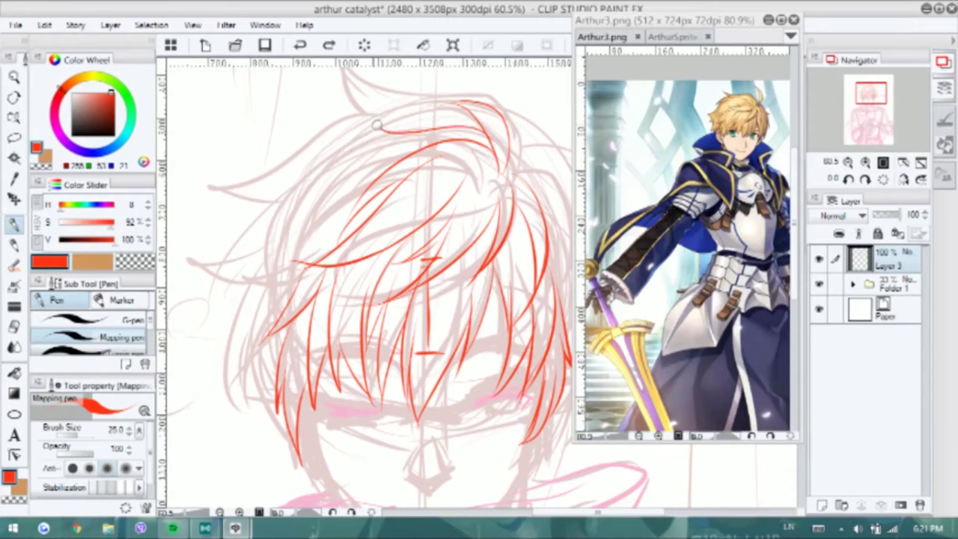
{"action": "key", "text": "ctrl+z"}
{"action": "mouse_move", "coordinate": [490, 119]}
{"action": "left_mouse_down"}
{"action": "mouse_move", "coordinate": [434, 129]}
{"action": "mouse_move", "coordinate": [360, 110]}
{"action": "left_mouse_up"}
Draw the pointed tip of the upturned tuft and try strands sweeping down the left side of the head
{"action": "mouse_move", "coordinate": [378, 140]}
{"action": "left_mouse_down"}
{"action": "mouse_move", "coordinate": [294, 187]}
{"action": "mouse_move", "coordinate": [258, 241]}
{"action": "left_mouse_up"}
{"action": "key", "text": "ctrl+z"}
{"action": "key", "text": "ctrl+z"}
{"action": "key", "text": "ctrl+z"}
{"action": "mouse_move", "coordinate": [365, 162]}
{"action": "left_mouse_down"}
{"action": "mouse_move", "coordinate": [253, 205]}
{"action": "mouse_move", "coordinate": [262, 254]}
{"action": "left_mouse_up"}
{"action": "key", "text": "ctrl+z"}
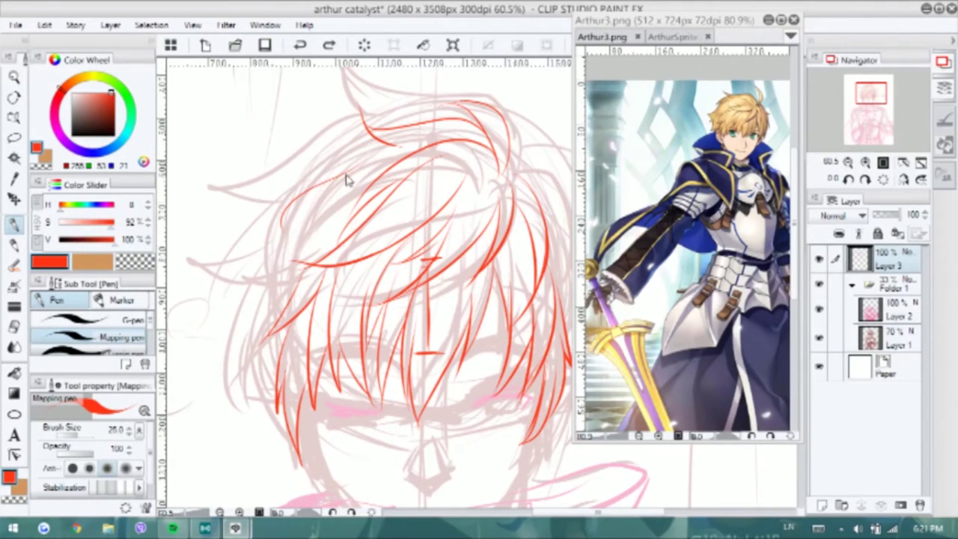
Draw the outer hair contour and strands down the left side of the head, retrying the ones that miss
{"action": "left_click_drag", "start_coordinate": [375, 159], "coordinate": [368, 174]}
{"action": "left_click_drag", "start_coordinate": [284, 259], "coordinate": [368, 174]}
{"action": "key", "text": "ctrl+z"}
{"action": "left_click_drag", "start_coordinate": [417, 139], "coordinate": [332, 192]}
{"action": "scroll", "coordinate": [331, 192], "scroll_direction": "down", "scroll_amount": 1}
{"action": "key", "text": "ctrl+z"}
{"action": "mouse_move", "coordinate": [345, 132]}
{"action": "left_mouse_down"}
{"action": "mouse_move", "coordinate": [234, 228]}
{"action": "mouse_move", "coordinate": [238, 378]}
{"action": "left_mouse_up"}
Mirror the canvas view and draw the outer strands on the opposite side of the head, starting the ear there
{"action": "key", "text": "h"}
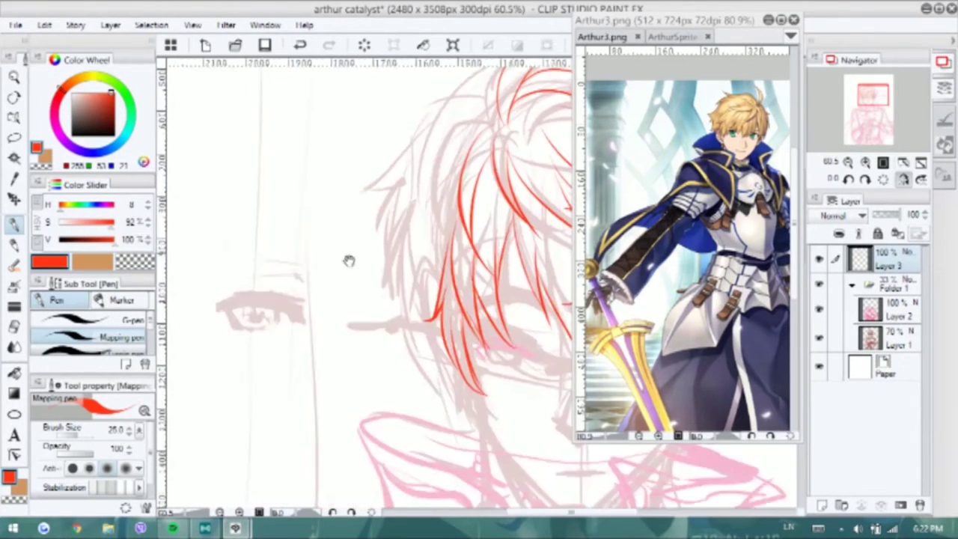
{"action": "left_click_drag", "start_coordinate": [333, 129], "coordinate": [232, 247]}
{"action": "key", "text": "ctrl+z"}
{"action": "mouse_move", "coordinate": [338, 127]}
{"action": "left_mouse_down"}
{"action": "mouse_move", "coordinate": [298, 150]}
{"action": "mouse_move", "coordinate": [218, 292]}
{"action": "left_mouse_up"}
{"action": "left_click_drag", "start_coordinate": [253, 222], "coordinate": [236, 359]}
{"action": "left_click_drag", "start_coordinate": [257, 280], "coordinate": [245, 211]}
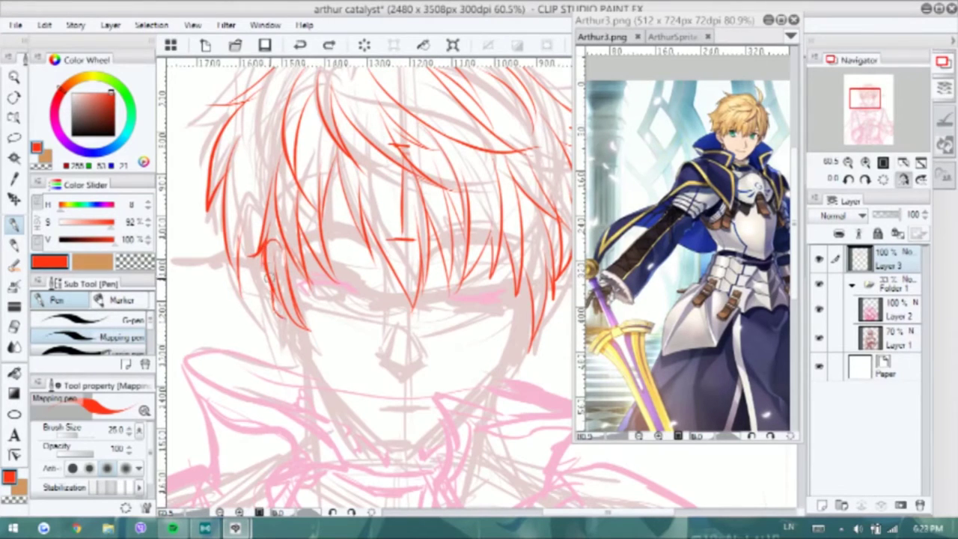
Draw jagged hair tips around and below the ear and the first jaw line running toward the chin
{"action": "left_click_drag", "start_coordinate": [279, 299], "coordinate": [267, 352]}
{"action": "left_click_drag", "start_coordinate": [288, 405], "coordinate": [346, 473]}
{"action": "left_click_drag", "start_coordinate": [224, 163], "coordinate": [176, 254]}
{"action": "mouse_move", "coordinate": [196, 247]}
{"action": "left_mouse_down"}
{"action": "mouse_move", "coordinate": [255, 378]}
{"action": "mouse_move", "coordinate": [288, 413]}
{"action": "left_mouse_up"}
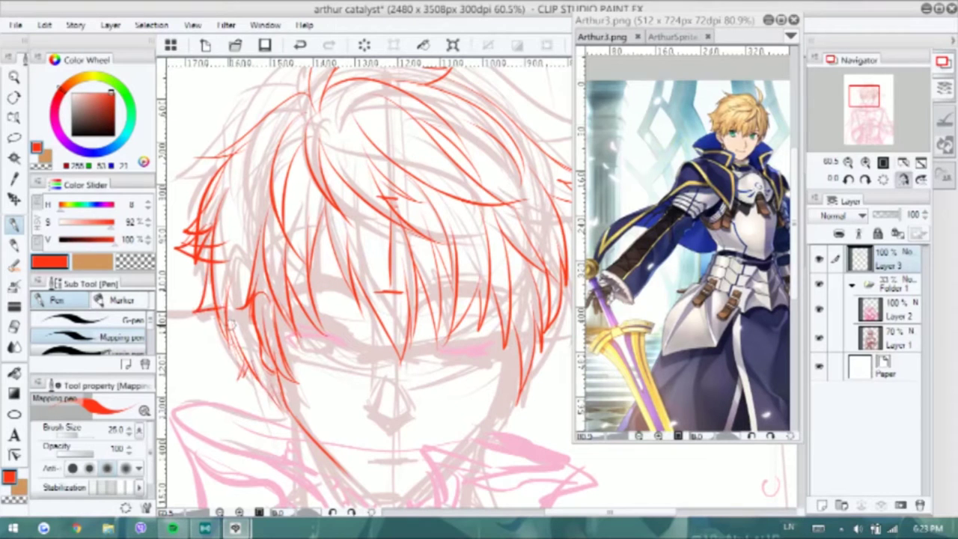
{"action": "left_click_drag", "start_coordinate": [222, 357], "coordinate": [285, 411]}
Draw the second ear and both jaw lines meeting at the chin, retrying the jaw stroke that misses
{"action": "left_click_drag", "start_coordinate": [374, 337], "coordinate": [372, 299]}
{"action": "mouse_move", "coordinate": [508, 308]}
{"action": "left_mouse_down"}
{"action": "mouse_move", "coordinate": [490, 378]}
{"action": "mouse_move", "coordinate": [449, 431]}
{"action": "mouse_move", "coordinate": [524, 271]}
{"action": "left_mouse_up"}
{"action": "left_click_drag", "start_coordinate": [511, 328], "coordinate": [421, 464]}
{"action": "left_click_drag", "start_coordinate": [273, 320], "coordinate": [403, 470]}
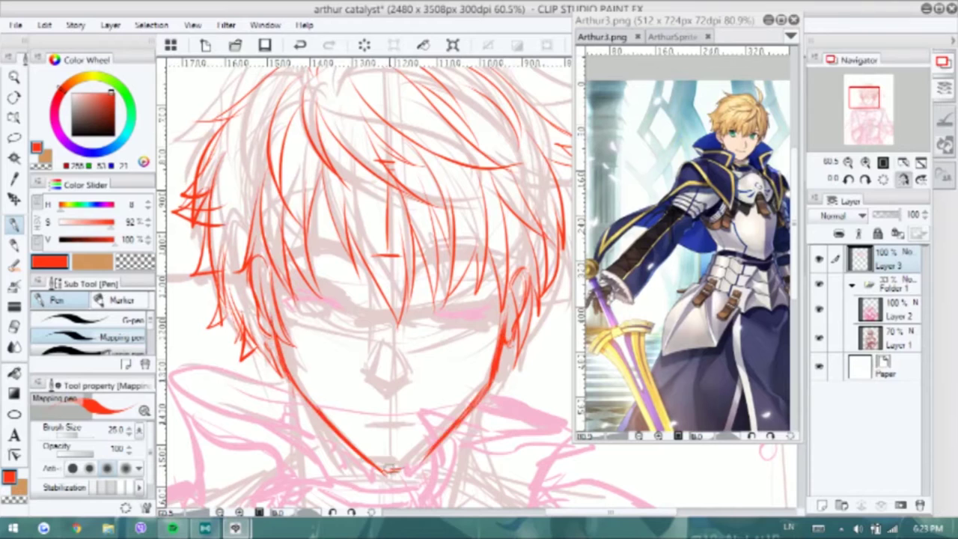
{"action": "scroll", "coordinate": [487, 362], "scroll_direction": "up", "scroll_amount": 2}
{"action": "scroll", "coordinate": [499, 267], "scroll_direction": "down", "scroll_amount": 1}
{"action": "key", "text": "ctrl+z"}
{"action": "left_click_drag", "start_coordinate": [276, 324], "coordinate": [416, 443]}
Flip the view, erase part of the jaw line on the right and redraw it more cleanly
{"action": "left_click", "coordinate": [903, 179]}
{"action": "key", "text": "e"}
{"action": "left_click_drag", "start_coordinate": [497, 349], "coordinate": [420, 423]}
{"action": "key", "text": "p"}
{"action": "left_click_drag", "start_coordinate": [518, 294], "coordinate": [422, 429]}
{"action": "key", "text": "ctrl+z"}
{"action": "left_click_drag", "start_coordinate": [503, 361], "coordinate": [444, 416]}
Thicken the left jaw line down to the chin, checking the face in flipped view
{"action": "mouse_move", "coordinate": [279, 260]}
{"action": "left_mouse_down"}
{"action": "mouse_move", "coordinate": [296, 338]}
{"action": "mouse_move", "coordinate": [400, 441]}
{"action": "left_mouse_up"}
{"action": "left_click", "coordinate": [903, 179]}
{"action": "left_click", "coordinate": [903, 179]}
{"action": "left_click_drag", "start_coordinate": [318, 361], "coordinate": [349, 408]}
{"action": "left_click_drag", "start_coordinate": [310, 337], "coordinate": [382, 442]}
{"action": "left_click", "coordinate": [903, 179]}
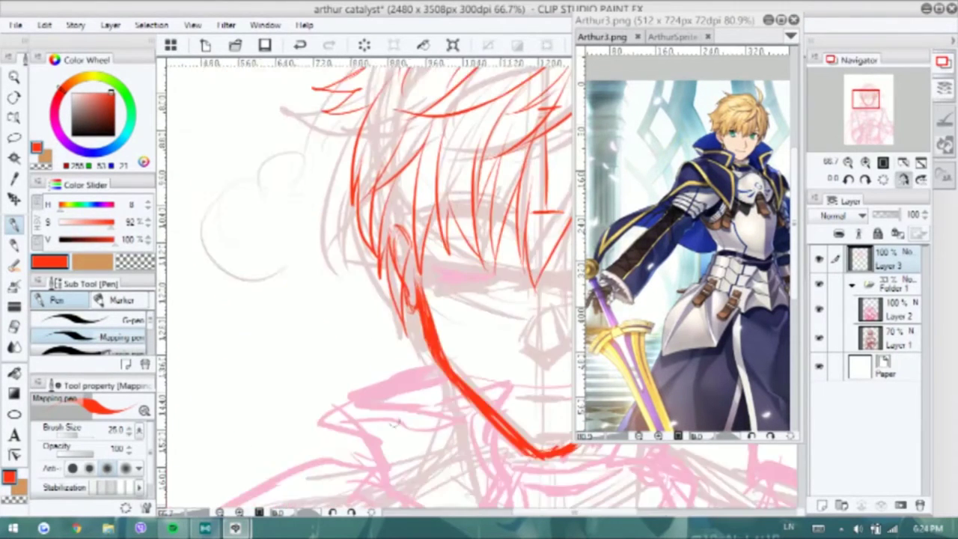
Reinforce the ear on the right and draw the nose bridge, nose tip and mouth along the centre line
{"action": "left_click", "coordinate": [903, 179]}
{"action": "scroll", "coordinate": [367, 285], "scroll_direction": "up", "scroll_amount": 2}
{"action": "left_click_drag", "start_coordinate": [533, 226], "coordinate": [521, 322]}
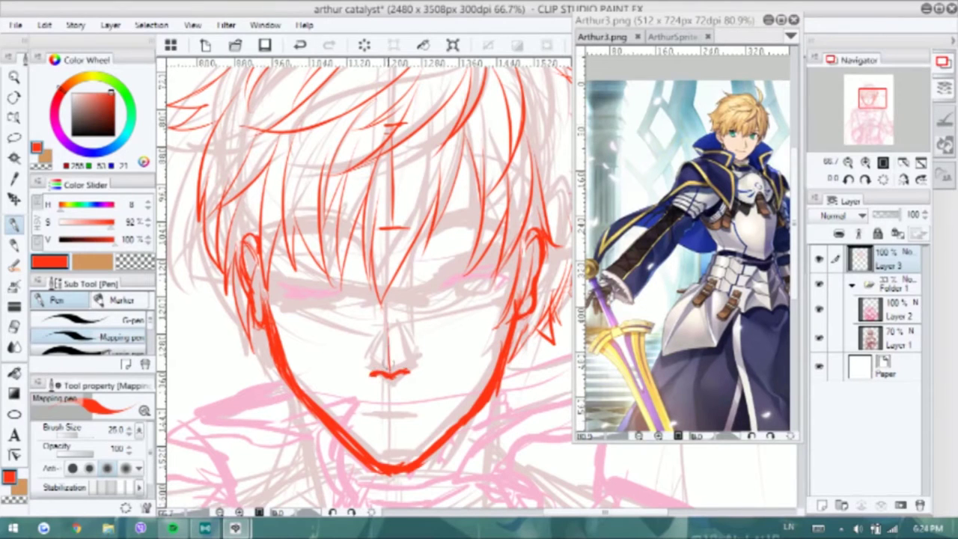
{"action": "left_click_drag", "start_coordinate": [385, 266], "coordinate": [397, 367]}
{"action": "scroll", "coordinate": [382, 412], "scroll_direction": "up", "scroll_amount": 2}
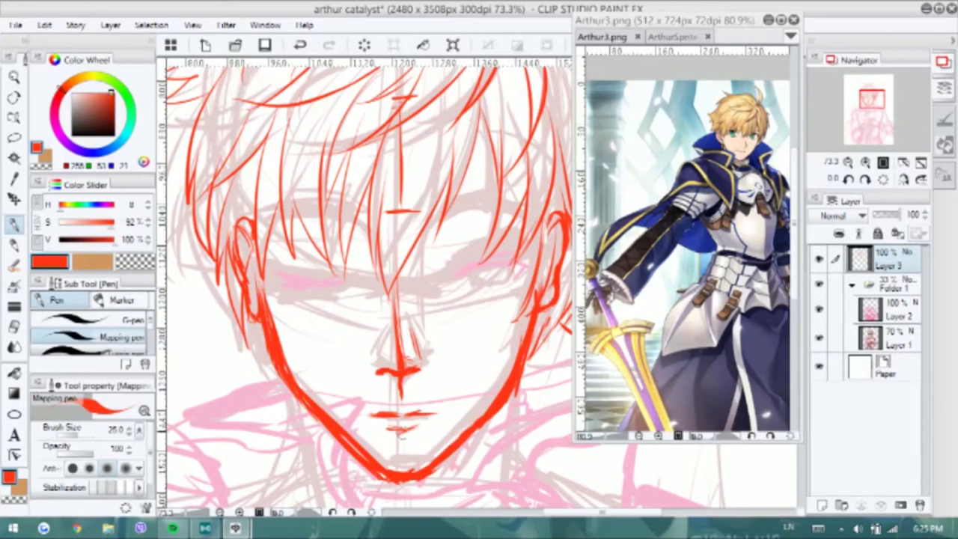
Try to draw the upper lash line of the eye on the right
{"action": "scroll", "coordinate": [401, 433], "scroll_direction": "up", "scroll_amount": 1}
{"action": "scroll", "coordinate": [419, 398], "scroll_direction": "up", "scroll_amount": 1}
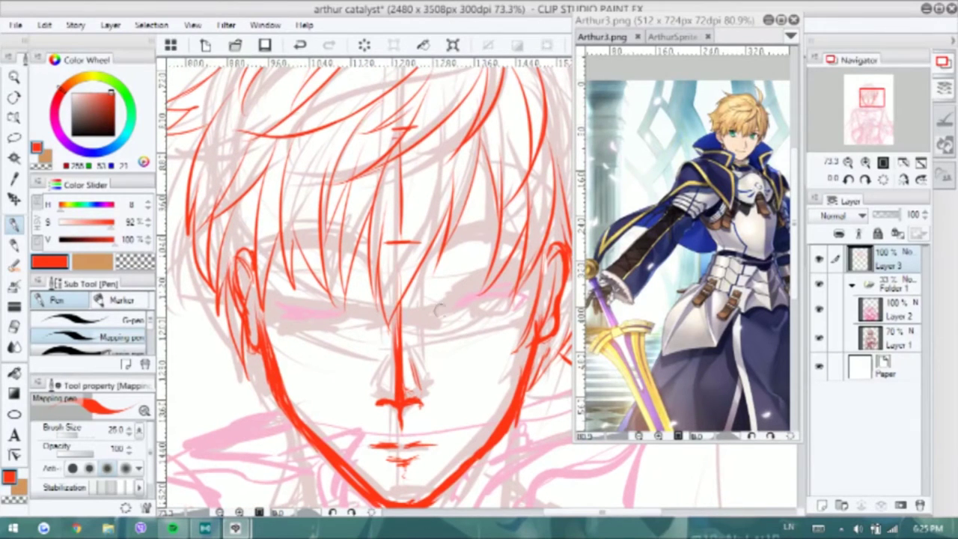
{"action": "key", "text": "ctrl+z"}
{"action": "left_click_drag", "start_coordinate": [440, 313], "coordinate": [447, 302]}
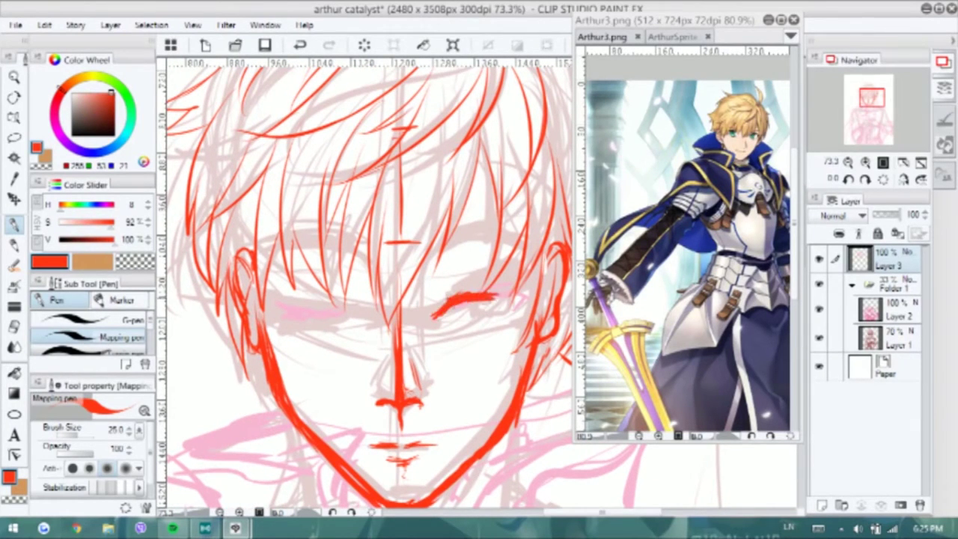
{"action": "key", "text": "ctrl+z"}
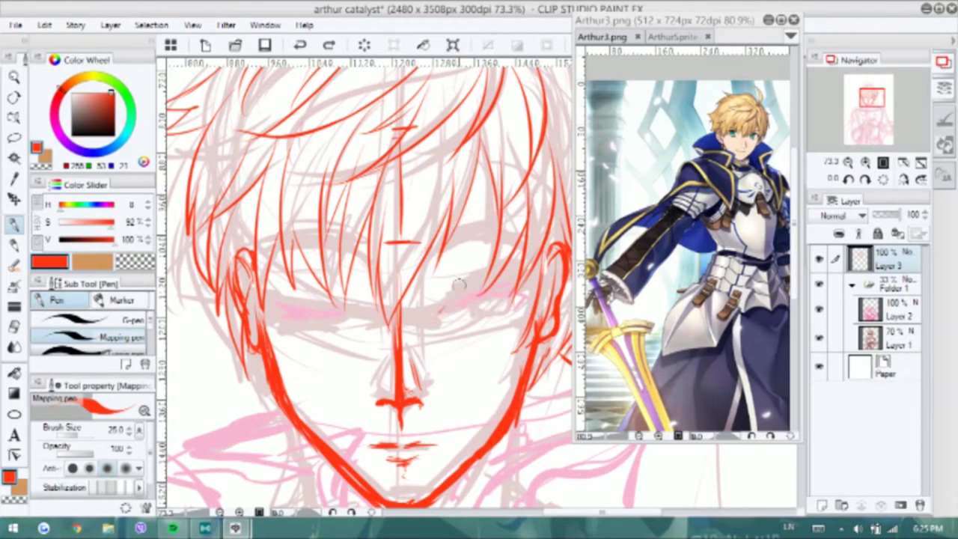
{"action": "left_click_drag", "start_coordinate": [444, 306], "coordinate": [509, 296]}
{"action": "key", "text": "ctrl+z"}
Hide the sketch folder and reinforce the fringe and side strands around both ears
{"action": "scroll", "coordinate": [375, 284], "scroll_direction": "down", "scroll_amount": 5}
{"action": "left_click", "coordinate": [819, 285]}
{"action": "scroll", "coordinate": [427, 305], "scroll_direction": "up", "scroll_amount": 3}
{"action": "left_click_drag", "start_coordinate": [247, 191], "coordinate": [216, 296]}
{"action": "left_click_drag", "start_coordinate": [247, 323], "coordinate": [222, 375]}
{"action": "left_click_drag", "start_coordinate": [285, 357], "coordinate": [256, 387]}
{"action": "left_click_drag", "start_coordinate": [229, 215], "coordinate": [262, 258]}
{"action": "left_click_drag", "start_coordinate": [463, 124], "coordinate": [430, 247]}
{"action": "left_click_drag", "start_coordinate": [419, 214], "coordinate": [469, 178]}
Draw both eyebrows and the side lines of the nose, and thicken the ear on the right
{"action": "scroll", "coordinate": [430, 190], "scroll_direction": "down", "scroll_amount": 1}
{"action": "scroll", "coordinate": [415, 296], "scroll_direction": "up", "scroll_amount": 2}
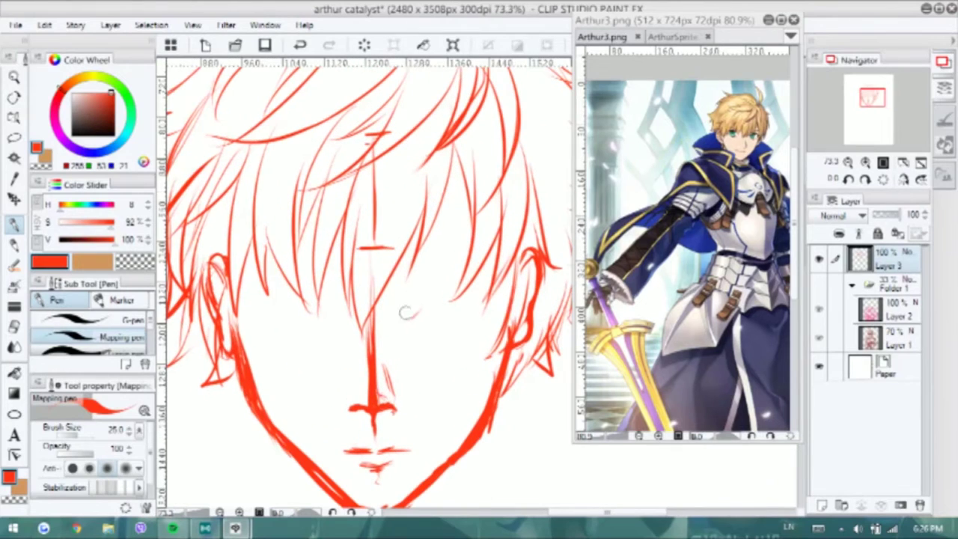
{"action": "left_click_drag", "start_coordinate": [405, 273], "coordinate": [466, 249]}
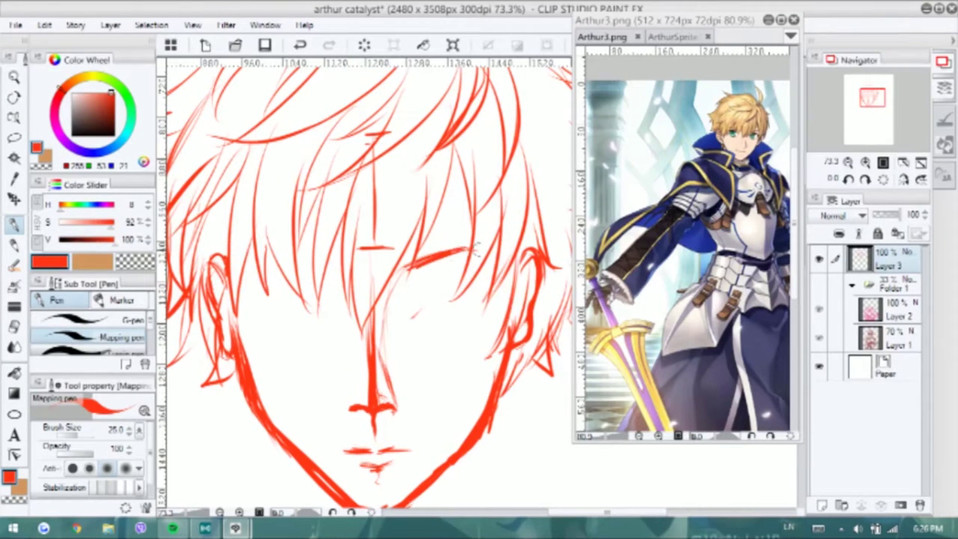
{"action": "left_click_drag", "start_coordinate": [349, 274], "coordinate": [358, 377]}
{"action": "left_click_drag", "start_coordinate": [244, 250], "coordinate": [334, 264]}
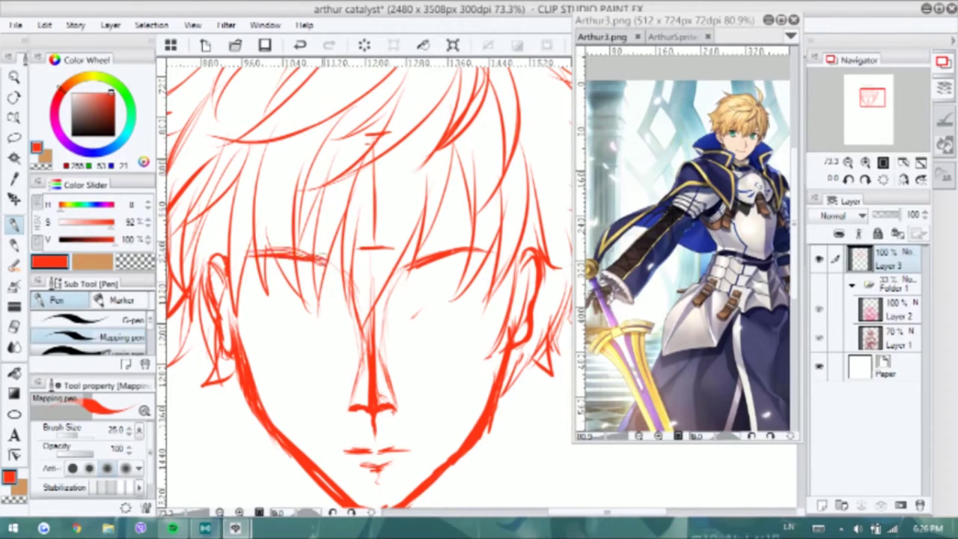
{"action": "mouse_move", "coordinate": [473, 252]}
{"action": "left_mouse_down"}
{"action": "mouse_move", "coordinate": [509, 258]}
{"action": "mouse_move", "coordinate": [545, 314]}
{"action": "left_mouse_up"}
{"action": "left_click_drag", "start_coordinate": [538, 187], "coordinate": [528, 290]}
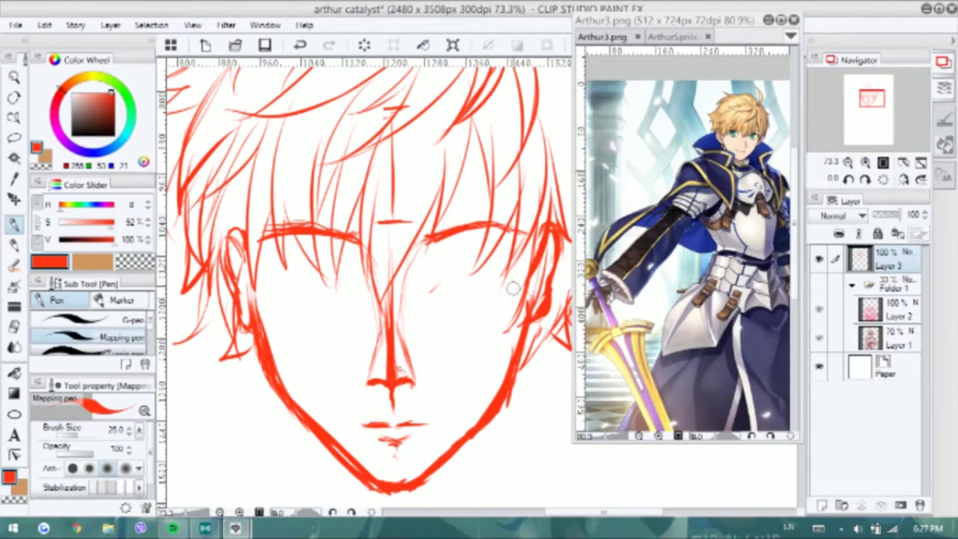
Draw both eyes closed with thick lash lines and check the face in mirrored view
{"action": "left_click_drag", "start_coordinate": [431, 301], "coordinate": [516, 277]}
{"action": "mouse_move", "coordinate": [278, 294]}
{"action": "left_mouse_down"}
{"action": "mouse_move", "coordinate": [342, 292]}
{"action": "mouse_move", "coordinate": [275, 289]}
{"action": "left_mouse_up"}
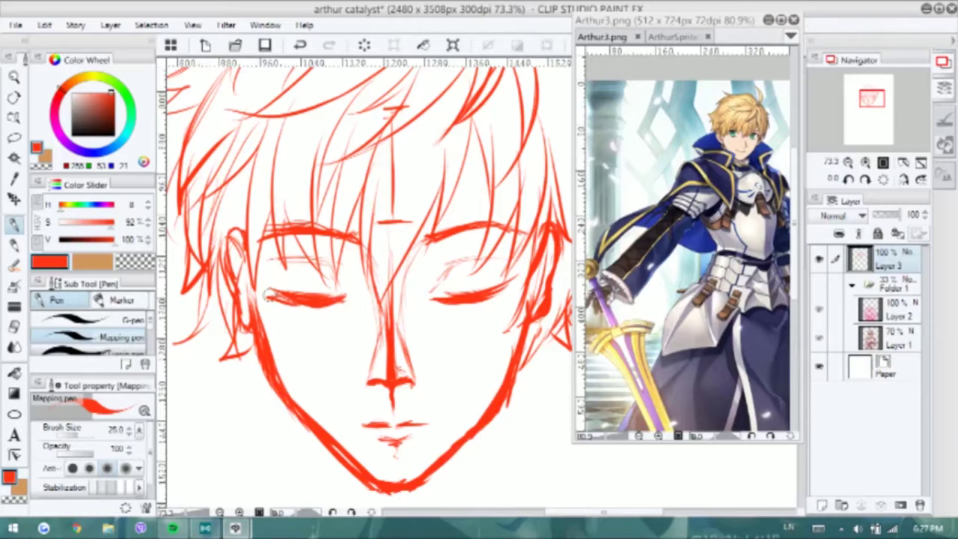
{"action": "key", "text": "h"}
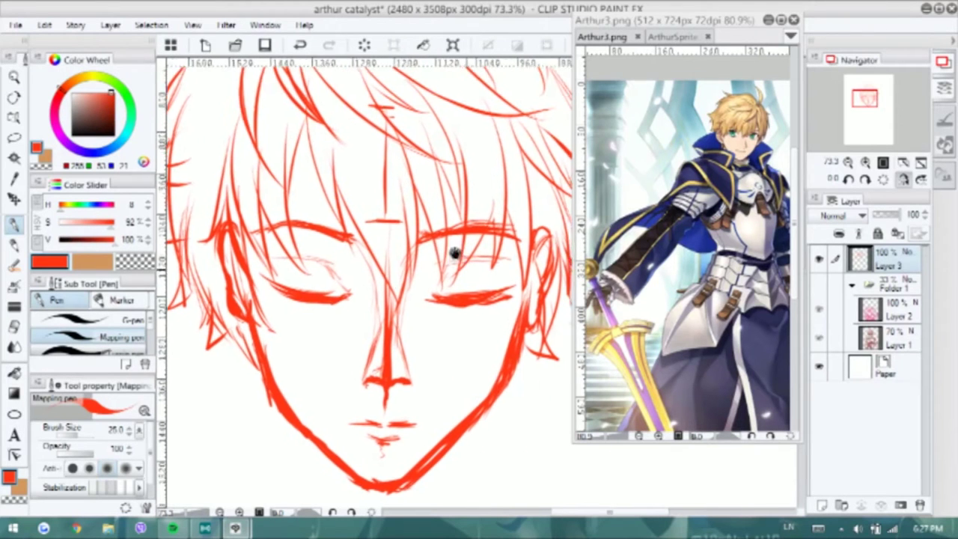
{"action": "key", "text": "h"}
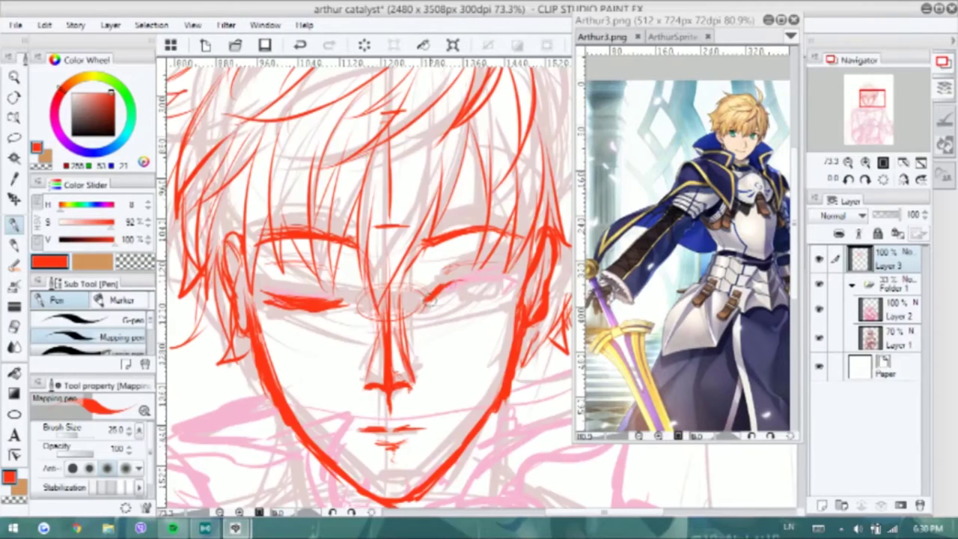
Redraw the eye on the right as an open eye and check the face with the sketch folder hidden
{"action": "left_click_drag", "start_coordinate": [445, 290], "coordinate": [485, 279]}
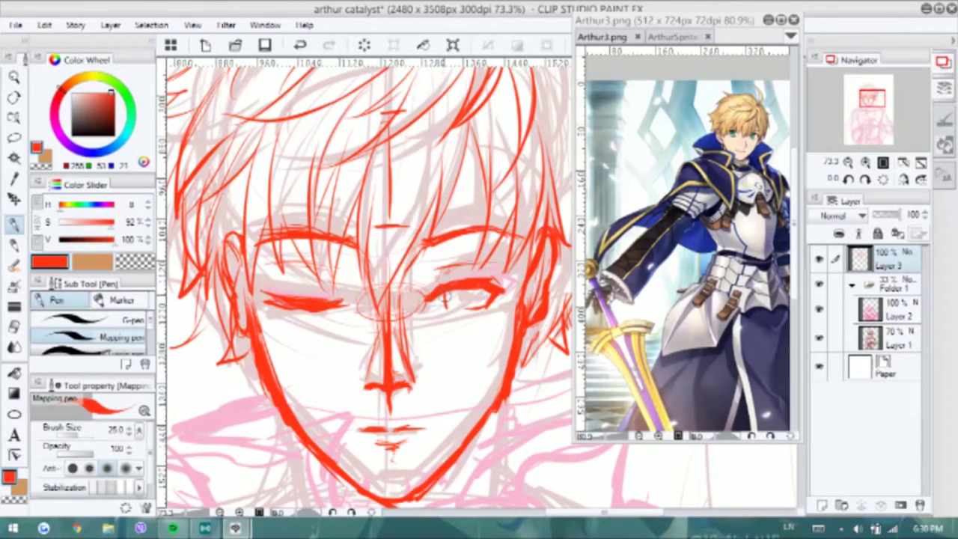
{"action": "key", "text": "ctrl+minus"}
{"action": "left_click", "coordinate": [817, 290]}
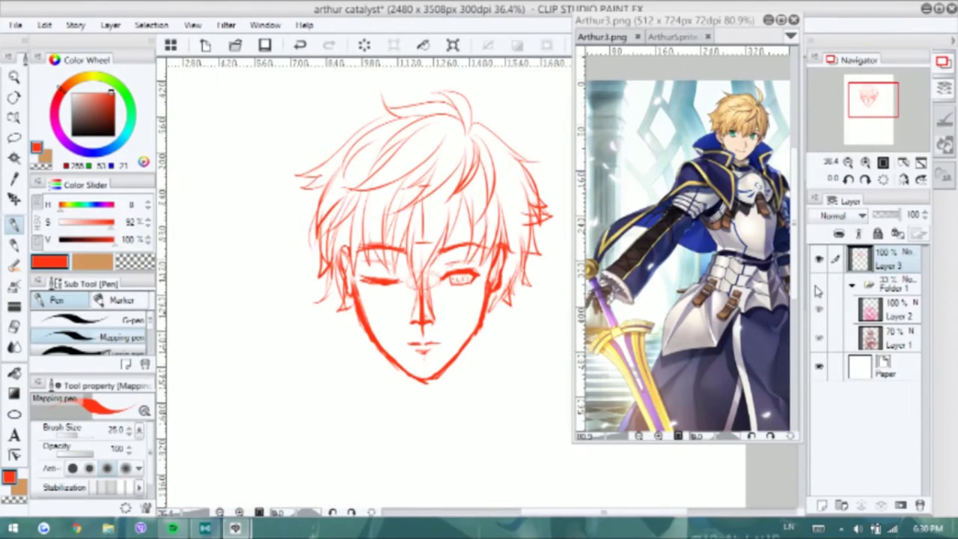
{"action": "left_click", "coordinate": [818, 284]}
{"action": "key", "text": "ctrl+plus"}
Refine the open eye's lash line and iris, erasing and redrawing small parts
{"action": "key", "text": "e"}
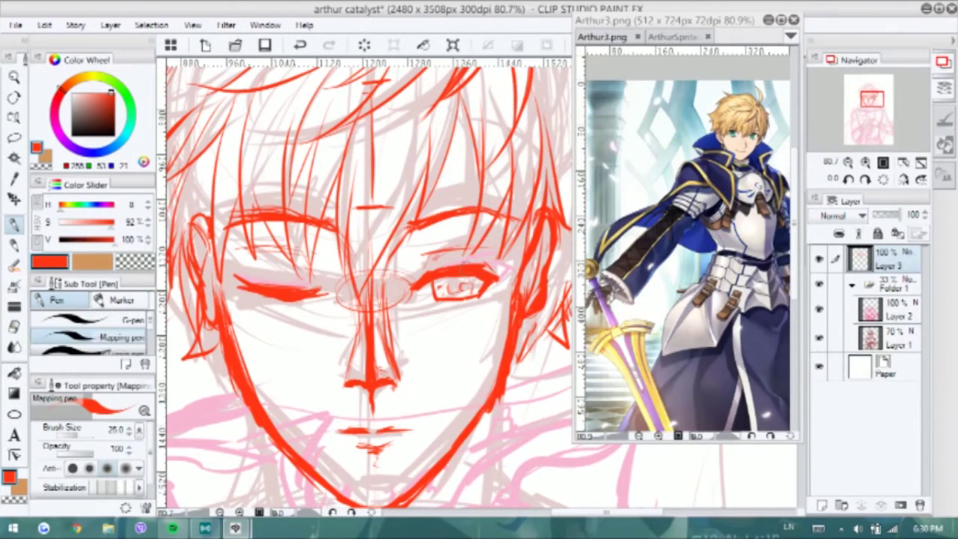
{"action": "key", "text": "p"}
{"action": "key", "text": "e"}
{"action": "left_click_drag", "start_coordinate": [481, 296], "coordinate": [446, 277]}
{"action": "key", "text": "p"}
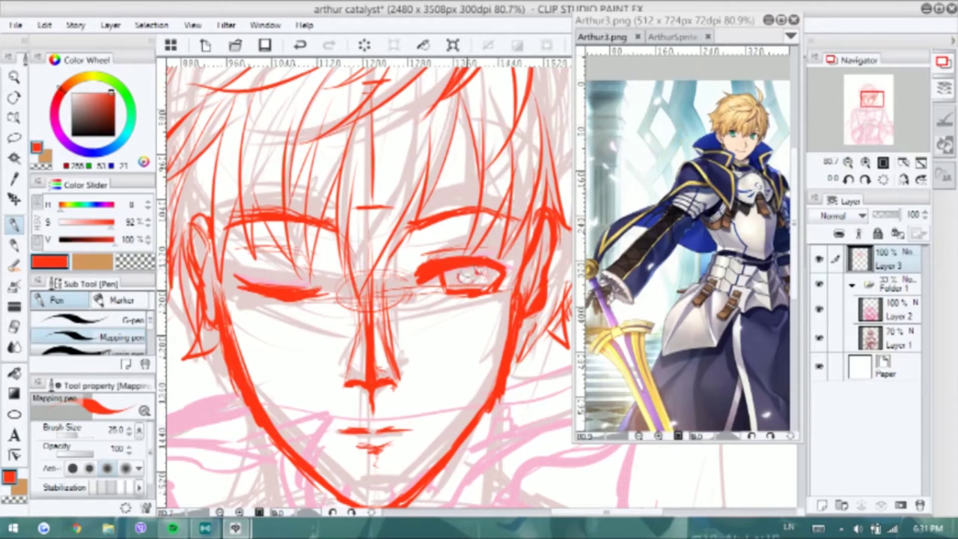
{"action": "scroll", "coordinate": [366, 284], "scroll_direction": "down", "scroll_amount": 5}
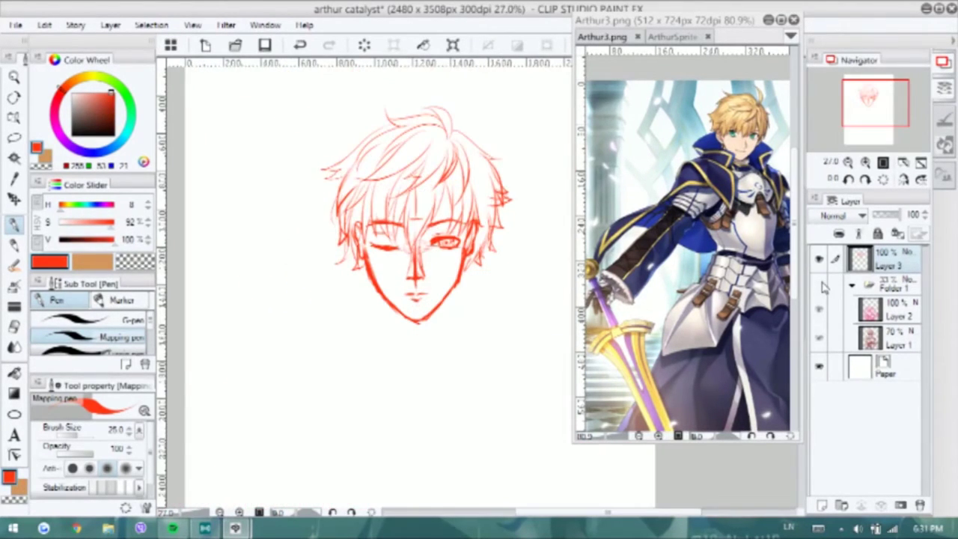
{"action": "scroll", "coordinate": [367, 285], "scroll_direction": "up", "scroll_amount": 5}
{"action": "key", "text": "e"}
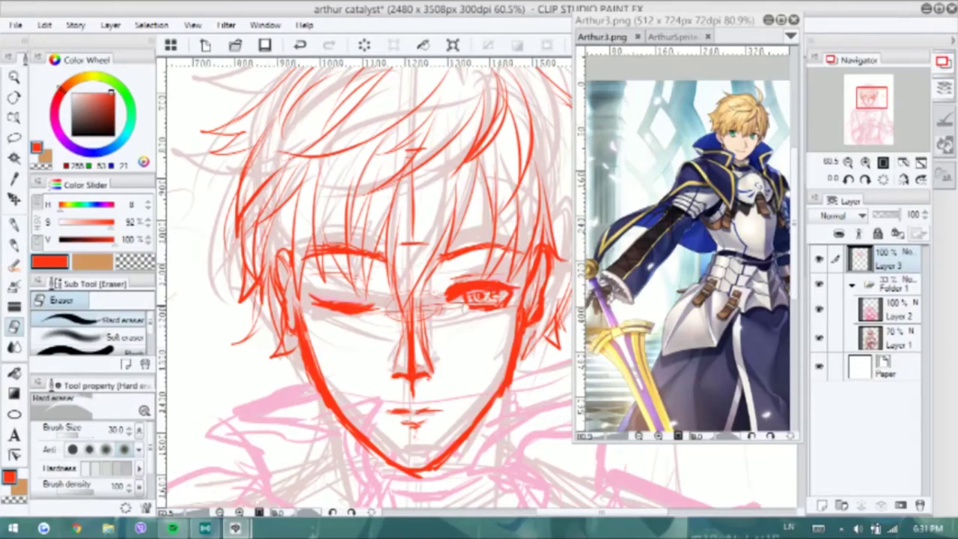
{"action": "key", "text": "p"}
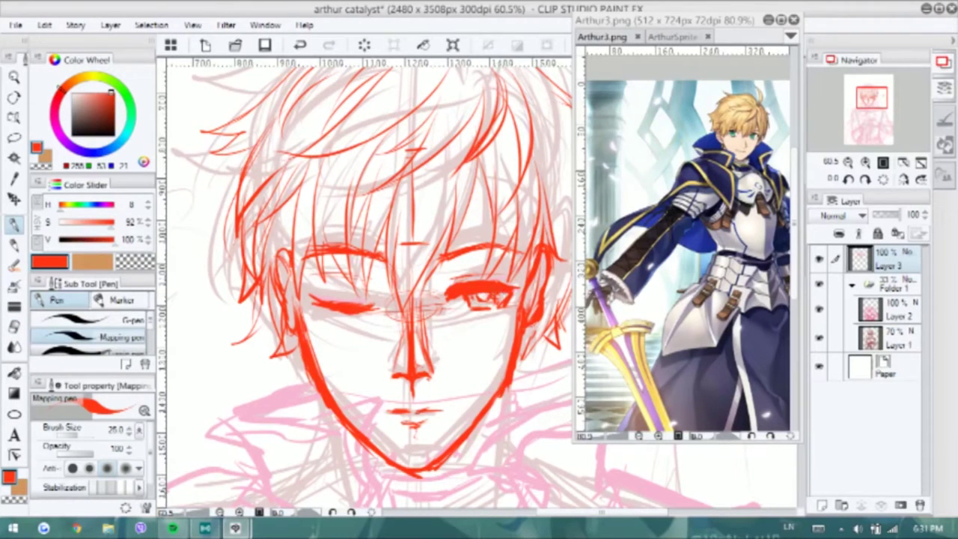
Hide the sketch folder and go over the upturned tuft and crown strands with heavier lines
{"action": "left_click", "coordinate": [818, 283]}
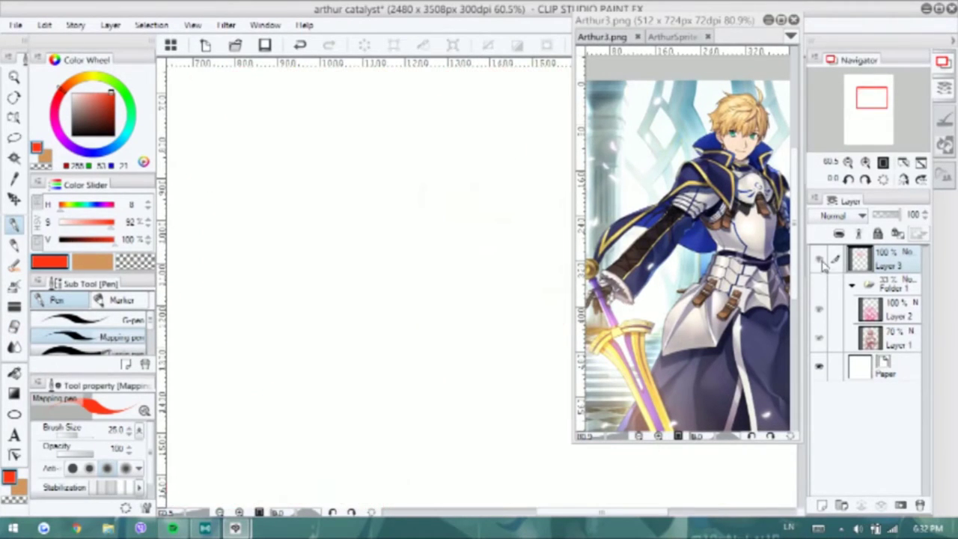
{"action": "left_click_drag", "start_coordinate": [315, 173], "coordinate": [401, 120]}
{"action": "left_click_drag", "start_coordinate": [337, 113], "coordinate": [468, 110]}
{"action": "left_click_drag", "start_coordinate": [348, 83], "coordinate": [479, 96]}
Redraw the outer hair on the left as long sweeps ending in a flared point beside the ear, retrying misses
{"action": "left_click_drag", "start_coordinate": [381, 130], "coordinate": [250, 199]}
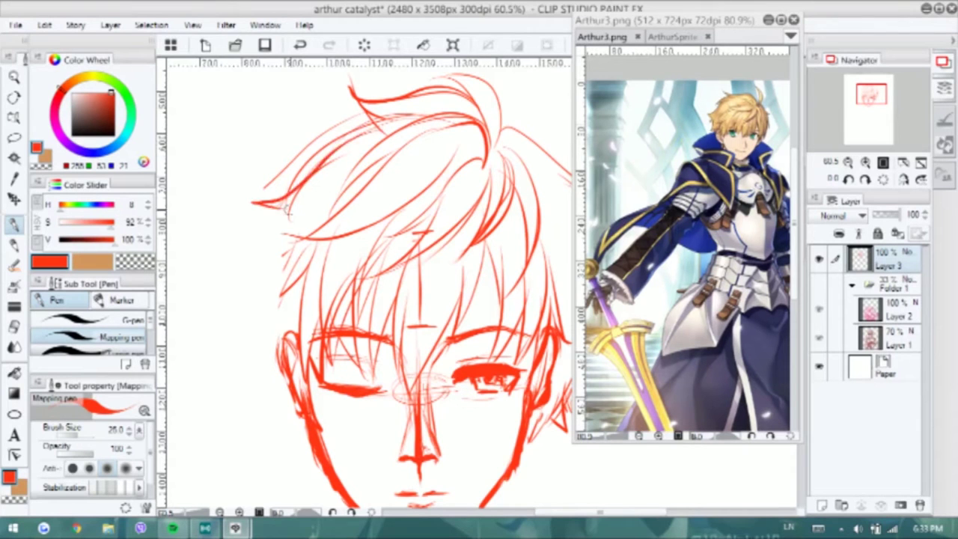
{"action": "key", "text": "ctrl+z"}
{"action": "left_click_drag", "start_coordinate": [413, 121], "coordinate": [258, 301]}
{"action": "left_click_drag", "start_coordinate": [380, 131], "coordinate": [265, 344]}
{"action": "left_click_drag", "start_coordinate": [336, 139], "coordinate": [246, 253]}
{"action": "key", "text": "ctrl+z"}
{"action": "mouse_move", "coordinate": [316, 168]}
{"action": "left_mouse_down"}
{"action": "mouse_move", "coordinate": [207, 326]}
{"action": "mouse_move", "coordinate": [190, 289]}
{"action": "left_mouse_up"}
{"action": "left_click_drag", "start_coordinate": [275, 275], "coordinate": [204, 400]}
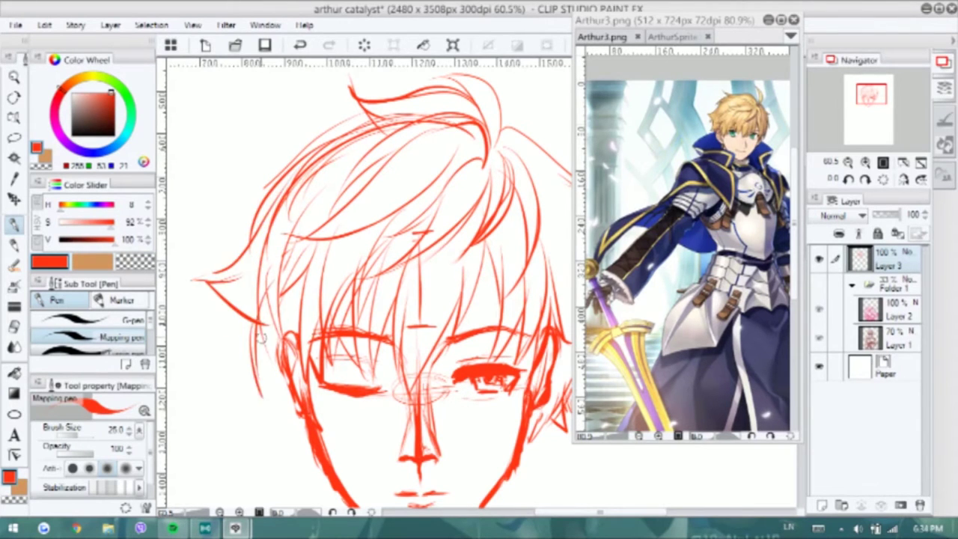
Undo the last side strand and draw longer outer strands falling down the left side of the head
{"action": "scroll", "coordinate": [367, 285], "scroll_direction": "down", "scroll_amount": 1}
{"action": "key", "text": "ctrl+z"}
{"action": "left_click_drag", "start_coordinate": [250, 144], "coordinate": [199, 263]}
{"action": "left_click_drag", "start_coordinate": [268, 186], "coordinate": [176, 367]}
{"action": "scroll", "coordinate": [367, 285], "scroll_direction": "down", "scroll_amount": 1}
{"action": "scroll", "coordinate": [299, 304], "scroll_direction": "up", "scroll_amount": 3}
Mirror the view and draw new outer strands down the opposite side of the head
{"action": "key", "text": "h"}
{"action": "scroll", "coordinate": [299, 304], "scroll_direction": "down", "scroll_amount": 2}
{"action": "left_click_drag", "start_coordinate": [299, 158], "coordinate": [271, 286]}
{"action": "left_click_drag", "start_coordinate": [301, 175], "coordinate": [277, 290]}
{"action": "left_click_drag", "start_coordinate": [264, 182], "coordinate": [222, 218]}
{"action": "left_click_drag", "start_coordinate": [269, 266], "coordinate": [263, 408]}
{"action": "key", "text": "ctrl+z"}
Build up the mirrored side's hair with flared outer tips and layered strands beside the ear, retrying one
{"action": "mouse_move", "coordinate": [340, 119]}
{"action": "left_mouse_down"}
{"action": "mouse_move", "coordinate": [253, 213]}
{"action": "mouse_move", "coordinate": [243, 161]}
{"action": "left_mouse_up"}
{"action": "left_click_drag", "start_coordinate": [300, 150], "coordinate": [238, 283]}
{"action": "left_click_drag", "start_coordinate": [273, 217], "coordinate": [243, 359]}
{"action": "left_click_drag", "start_coordinate": [307, 311], "coordinate": [263, 406]}
{"action": "key", "text": "ctrl+z"}
{"action": "left_click_drag", "start_coordinate": [296, 241], "coordinate": [217, 303]}
{"action": "left_click_drag", "start_coordinate": [330, 143], "coordinate": [260, 214]}
{"action": "left_click_drag", "start_coordinate": [263, 241], "coordinate": [218, 268]}
{"action": "left_click_drag", "start_coordinate": [297, 268], "coordinate": [263, 364]}
{"action": "left_click_drag", "start_coordinate": [317, 244], "coordinate": [302, 354]}
Compare the hair in normal and mirrored view and add an inner strand to the fringe
{"action": "key", "text": "h"}
{"action": "key", "text": "h"}
{"action": "left_click_drag", "start_coordinate": [427, 202], "coordinate": [393, 271]}
{"action": "left_click_drag", "start_coordinate": [470, 170], "coordinate": [449, 268]}
{"action": "key", "text": "ctrl+z"}
Lasso the upper hair in normal view, move it slightly down toward the face and deselect it
{"action": "key", "text": "h"}
{"action": "key", "text": "m"}
{"action": "left_click_drag", "start_coordinate": [417, 213], "coordinate": [366, 213]}
{"action": "mouse_move", "coordinate": [255, 108]}
{"action": "left_mouse_down"}
{"action": "mouse_move", "coordinate": [238, 224]}
{"action": "mouse_move", "coordinate": [202, 191]}
{"action": "left_mouse_up"}
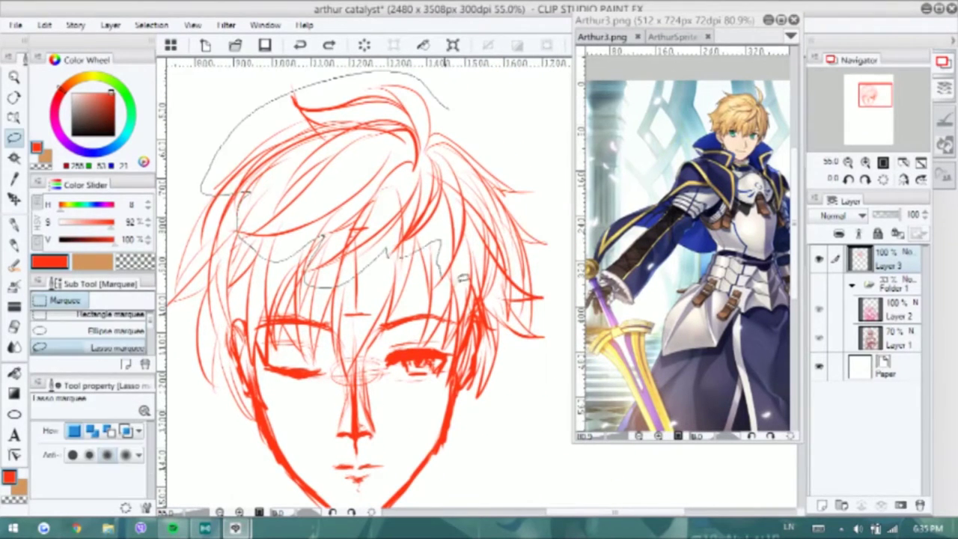
{"action": "key", "text": "k"}
{"action": "left_click_drag", "start_coordinate": [441, 184], "coordinate": [439, 205]}
{"action": "key", "text": "ctrl+d"}
Draw heavier outer strands down the right side of the head and over the left crown and temple
{"action": "key", "text": "p"}
{"action": "mouse_move", "coordinate": [450, 135]}
{"action": "left_mouse_down"}
{"action": "mouse_move", "coordinate": [485, 101]}
{"action": "mouse_move", "coordinate": [536, 297]}
{"action": "left_mouse_up"}
{"action": "left_click_drag", "start_coordinate": [530, 222], "coordinate": [509, 378]}
{"action": "left_click_drag", "start_coordinate": [421, 112], "coordinate": [268, 189]}
{"action": "left_click_drag", "start_coordinate": [258, 241], "coordinate": [237, 348]}
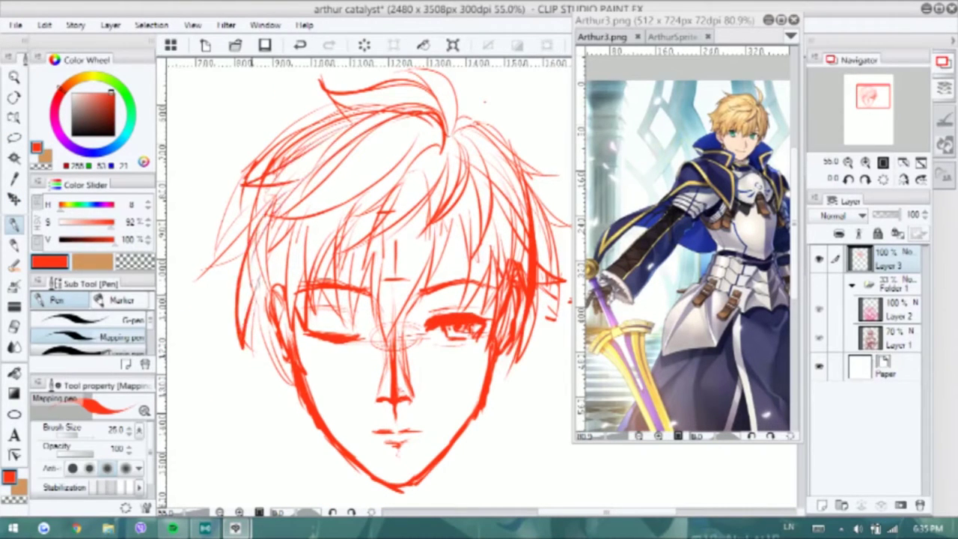
Fill out the side hair beside both ears with thick strands ending in points along the jaw
{"action": "left_click_drag", "start_coordinate": [262, 283], "coordinate": [251, 393]}
{"action": "mouse_move", "coordinate": [551, 196]}
{"action": "left_mouse_down"}
{"action": "mouse_move", "coordinate": [524, 386]}
{"action": "mouse_move", "coordinate": [482, 429]}
{"action": "left_mouse_up"}
{"action": "left_click_drag", "start_coordinate": [301, 361], "coordinate": [279, 408]}
{"action": "left_click_drag", "start_coordinate": [276, 199], "coordinate": [247, 258]}
{"action": "left_click_drag", "start_coordinate": [244, 287], "coordinate": [236, 327]}
{"action": "left_click_drag", "start_coordinate": [261, 187], "coordinate": [226, 292]}
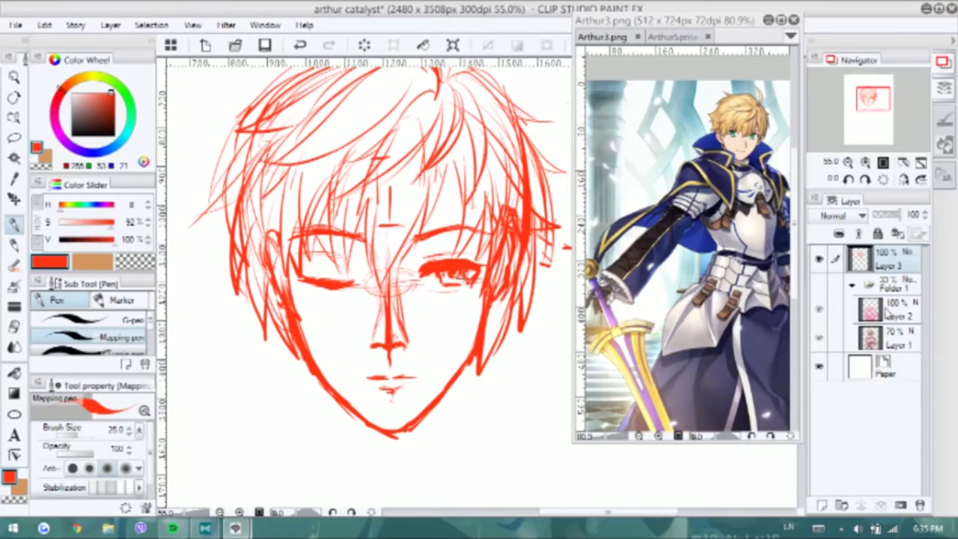
Show the sketch folder again as a guide for the neck and collar area
{"action": "left_click", "coordinate": [819, 283]}
{"action": "scroll", "coordinate": [350, 301], "scroll_direction": "down", "scroll_amount": 2}
{"action": "scroll", "coordinate": [350, 301], "scroll_direction": "up", "scroll_amount": 2}
{"action": "left_click_drag", "start_coordinate": [350, 300], "coordinate": [360, 129]}
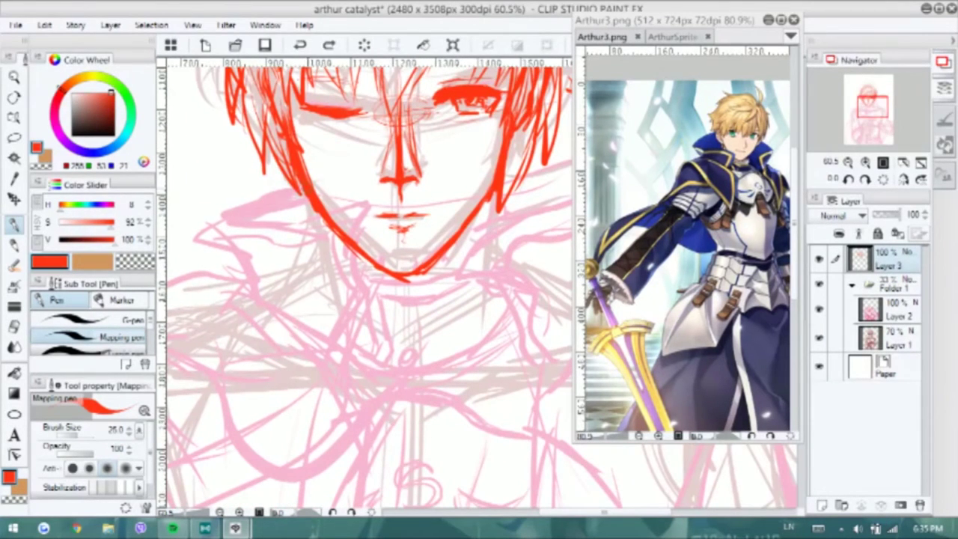
Draw the red collar and neckline edges on both sides below the jaw, undoing strokes that miss the sketch
{"action": "key", "text": "ctrl+z"}
{"action": "mouse_move", "coordinate": [225, 238]}
{"action": "left_mouse_down"}
{"action": "mouse_move", "coordinate": [365, 210]}
{"action": "mouse_move", "coordinate": [375, 304]}
{"action": "left_mouse_up"}
{"action": "key", "text": "ctrl+z"}
{"action": "left_click_drag", "start_coordinate": [364, 217], "coordinate": [377, 343]}
{"action": "mouse_move", "coordinate": [545, 166]}
{"action": "left_mouse_down"}
{"action": "mouse_move", "coordinate": [437, 143]}
{"action": "mouse_move", "coordinate": [445, 183]}
{"action": "mouse_move", "coordinate": [341, 277]}
{"action": "left_mouse_up"}
{"action": "left_click_drag", "start_coordinate": [347, 275], "coordinate": [412, 329]}
{"action": "key", "text": "ctrl+z"}
{"action": "mouse_move", "coordinate": [517, 155]}
{"action": "left_mouse_down"}
{"action": "mouse_move", "coordinate": [488, 263]}
{"action": "mouse_move", "coordinate": [416, 359]}
{"action": "left_mouse_up"}
{"action": "mouse_move", "coordinate": [416, 360]}
{"action": "left_mouse_down"}
{"action": "mouse_move", "coordinate": [471, 265]}
{"action": "mouse_move", "coordinate": [550, 288]}
{"action": "left_mouse_up"}
Outline the pointed cape flap over the left shoulder of the drawing, following the pink sketch
{"action": "mouse_move", "coordinate": [330, 175]}
{"action": "left_mouse_down"}
{"action": "mouse_move", "coordinate": [314, 223]}
{"action": "mouse_move", "coordinate": [382, 273]}
{"action": "left_mouse_up"}
{"action": "mouse_move", "coordinate": [382, 236]}
{"action": "left_mouse_down"}
{"action": "mouse_move", "coordinate": [471, 149]}
{"action": "mouse_move", "coordinate": [471, 183]}
{"action": "left_mouse_up"}
{"action": "mouse_move", "coordinate": [331, 148]}
{"action": "left_mouse_down"}
{"action": "mouse_move", "coordinate": [364, 156]}
{"action": "mouse_move", "coordinate": [255, 191]}
{"action": "mouse_move", "coordinate": [321, 244]}
{"action": "left_mouse_up"}
{"action": "left_click_drag", "start_coordinate": [299, 216], "coordinate": [366, 354]}
{"action": "key", "text": "ctrl+z"}
{"action": "mouse_move", "coordinate": [467, 219]}
{"action": "left_mouse_down"}
{"action": "mouse_move", "coordinate": [494, 255]}
{"action": "mouse_move", "coordinate": [437, 412]}
{"action": "left_mouse_up"}
{"action": "mouse_move", "coordinate": [270, 200]}
{"action": "left_mouse_down"}
{"action": "mouse_move", "coordinate": [438, 412]}
{"action": "mouse_move", "coordinate": [346, 312]}
{"action": "mouse_move", "coordinate": [429, 366]}
{"action": "mouse_move", "coordinate": [492, 268]}
{"action": "left_mouse_up"}
{"action": "left_click_drag", "start_coordinate": [329, 152], "coordinate": [493, 269]}
Strengthen the left side of the standing collar with a doubled edge and fold lines
{"action": "left_click_drag", "start_coordinate": [365, 111], "coordinate": [315, 171]}
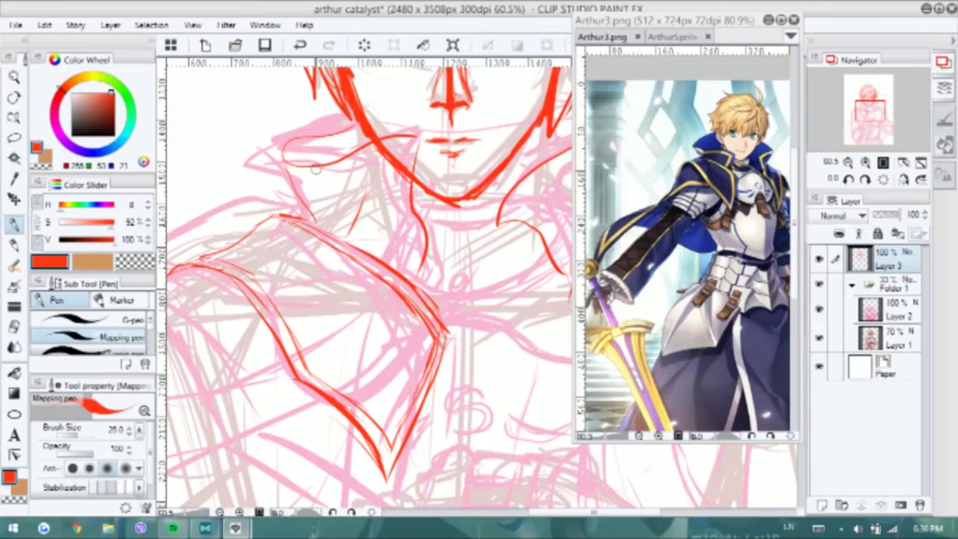
{"action": "left_click_drag", "start_coordinate": [409, 144], "coordinate": [417, 260]}
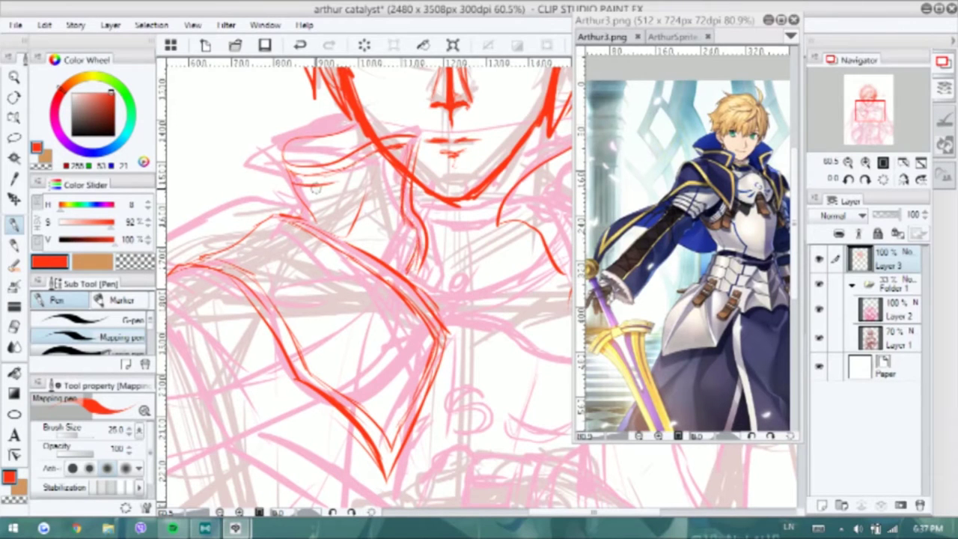
{"action": "mouse_move", "coordinate": [385, 195]}
{"action": "left_mouse_down"}
{"action": "mouse_move", "coordinate": [411, 269]}
{"action": "mouse_move", "coordinate": [416, 232]}
{"action": "left_mouse_up"}
Reinforce the left cape flap and draw the shoulder's top edge out toward the arm
{"action": "scroll", "coordinate": [416, 232], "scroll_direction": "down", "scroll_amount": 1}
{"action": "mouse_move", "coordinate": [453, 157]}
{"action": "left_mouse_down"}
{"action": "mouse_move", "coordinate": [389, 262]}
{"action": "mouse_move", "coordinate": [449, 302]}
{"action": "left_mouse_up"}
{"action": "scroll", "coordinate": [465, 189], "scroll_direction": "down", "scroll_amount": 1}
{"action": "left_click_drag", "start_coordinate": [449, 337], "coordinate": [509, 150]}
{"action": "mouse_move", "coordinate": [408, 134]}
{"action": "left_mouse_down"}
{"action": "mouse_move", "coordinate": [329, 148]}
{"action": "mouse_move", "coordinate": [434, 103]}
{"action": "left_mouse_up"}
{"action": "left_click_drag", "start_coordinate": [371, 128], "coordinate": [420, 107]}
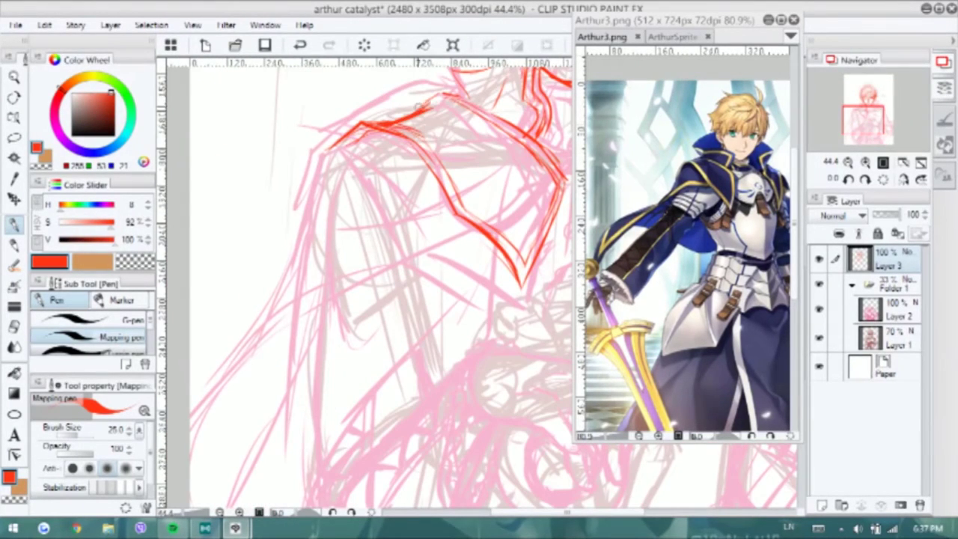
Draw the cape's outer edge falling from the left shoulder to the page edge, redoing strokes as needed
{"action": "left_click_drag", "start_coordinate": [323, 158], "coordinate": [241, 350]}
{"action": "key", "text": "ctrl+z"}
{"action": "left_click_drag", "start_coordinate": [304, 249], "coordinate": [250, 375]}
{"action": "key", "text": "ctrl+z"}
{"action": "left_click_drag", "start_coordinate": [314, 169], "coordinate": [272, 308]}
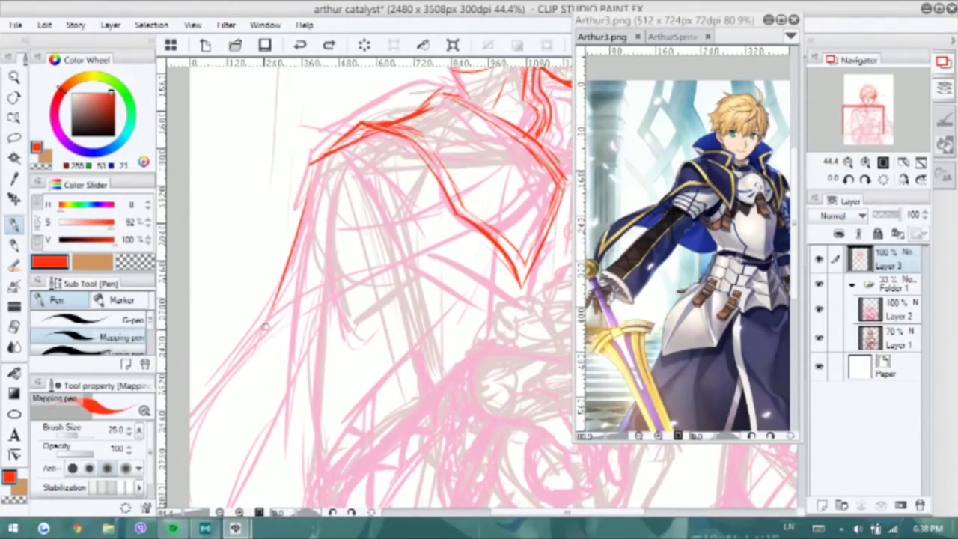
{"action": "key", "text": "ctrl+z"}
{"action": "left_click_drag", "start_coordinate": [286, 276], "coordinate": [253, 374]}
{"action": "left_click_drag", "start_coordinate": [324, 232], "coordinate": [191, 432]}
Draw the cape's doubled inner border from the flap's tip around the elbow and down to the page bottom
{"action": "scroll", "coordinate": [375, 299], "scroll_direction": "down", "scroll_amount": 3}
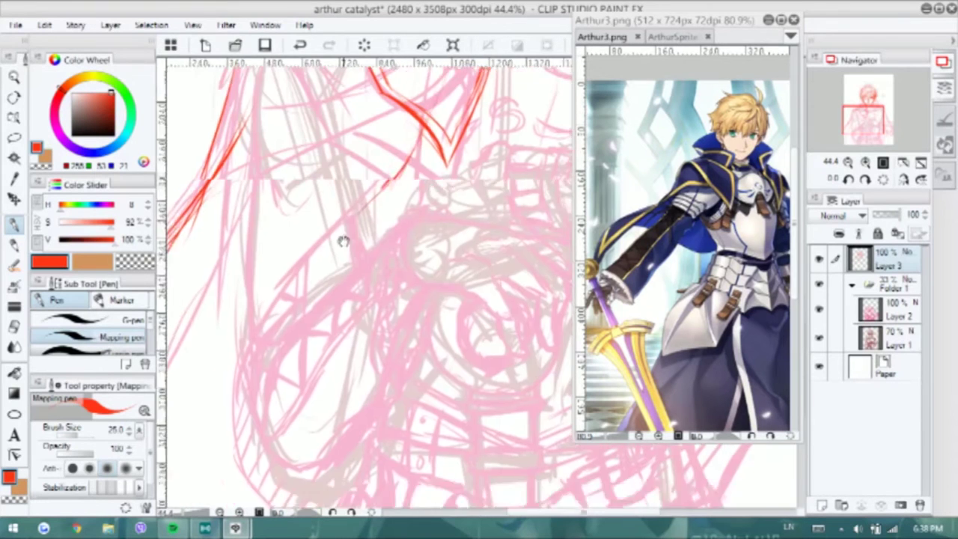
{"action": "left_click_drag", "start_coordinate": [419, 143], "coordinate": [255, 322]}
{"action": "left_click_drag", "start_coordinate": [374, 239], "coordinate": [314, 479]}
{"action": "mouse_move", "coordinate": [472, 128]}
{"action": "left_mouse_down"}
{"action": "mouse_move", "coordinate": [314, 393]}
{"action": "mouse_move", "coordinate": [254, 520]}
{"action": "left_mouse_up"}
{"action": "mouse_move", "coordinate": [424, 265]}
{"action": "left_mouse_down"}
{"action": "mouse_move", "coordinate": [352, 369]}
{"action": "mouse_move", "coordinate": [233, 499]}
{"action": "left_mouse_up"}
{"action": "mouse_move", "coordinate": [350, 352]}
{"action": "left_mouse_down"}
{"action": "mouse_move", "coordinate": [227, 466]}
{"action": "mouse_move", "coordinate": [315, 255]}
{"action": "mouse_move", "coordinate": [333, 493]}
{"action": "left_mouse_up"}
{"action": "left_click_drag", "start_coordinate": [299, 442], "coordinate": [321, 365]}
{"action": "key", "text": "ctrl+z"}
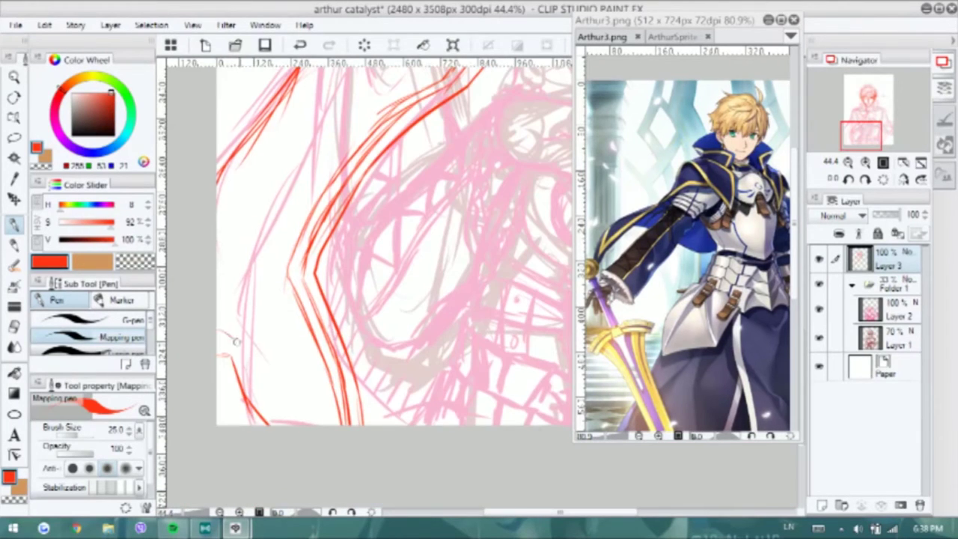
Draw the cape's lower hem in the bottom-left corner of the page, replacing the first strokes
{"action": "left_click_drag", "start_coordinate": [221, 352], "coordinate": [273, 424]}
{"action": "mouse_move", "coordinate": [217, 334]}
{"action": "left_mouse_down"}
{"action": "mouse_move", "coordinate": [230, 383]}
{"action": "mouse_move", "coordinate": [256, 425]}
{"action": "left_mouse_up"}
{"action": "key", "text": "ctrl+z"}
{"action": "key", "text": "ctrl+z"}
{"action": "mouse_move", "coordinate": [210, 363]}
{"action": "left_mouse_down"}
{"action": "mouse_move", "coordinate": [242, 375]}
{"action": "mouse_move", "coordinate": [272, 425]}
{"action": "left_mouse_up"}
{"action": "mouse_move", "coordinate": [215, 345]}
{"action": "left_mouse_down"}
{"action": "mouse_move", "coordinate": [257, 367]}
{"action": "mouse_move", "coordinate": [279, 425]}
{"action": "left_mouse_up"}
{"action": "mouse_move", "coordinate": [255, 382]}
{"action": "left_mouse_down"}
{"action": "mouse_move", "coordinate": [272, 262]}
{"action": "mouse_move", "coordinate": [224, 337]}
{"action": "left_mouse_up"}
Outline the right shoulder's pointed cape flap with doubled trim and the shoulder's top edge
{"action": "left_click_drag", "start_coordinate": [361, 196], "coordinate": [374, 293]}
{"action": "mouse_move", "coordinate": [375, 293]}
{"action": "left_mouse_down"}
{"action": "mouse_move", "coordinate": [246, 277]}
{"action": "mouse_move", "coordinate": [396, 231]}
{"action": "mouse_move", "coordinate": [509, 163]}
{"action": "left_mouse_up"}
{"action": "mouse_move", "coordinate": [407, 231]}
{"action": "left_mouse_down"}
{"action": "mouse_move", "coordinate": [511, 159]}
{"action": "mouse_move", "coordinate": [453, 274]}
{"action": "mouse_move", "coordinate": [348, 74]}
{"action": "left_mouse_up"}
{"action": "mouse_move", "coordinate": [341, 150]}
{"action": "left_mouse_down"}
{"action": "mouse_move", "coordinate": [341, 193]}
{"action": "mouse_move", "coordinate": [390, 322]}
{"action": "left_mouse_up"}
{"action": "left_click_drag", "start_coordinate": [396, 329], "coordinate": [486, 155]}
{"action": "left_click_drag", "start_coordinate": [450, 206], "coordinate": [533, 135]}
{"action": "left_click_drag", "start_coordinate": [532, 146], "coordinate": [534, 187]}
{"action": "left_click_drag", "start_coordinate": [396, 91], "coordinate": [510, 137]}
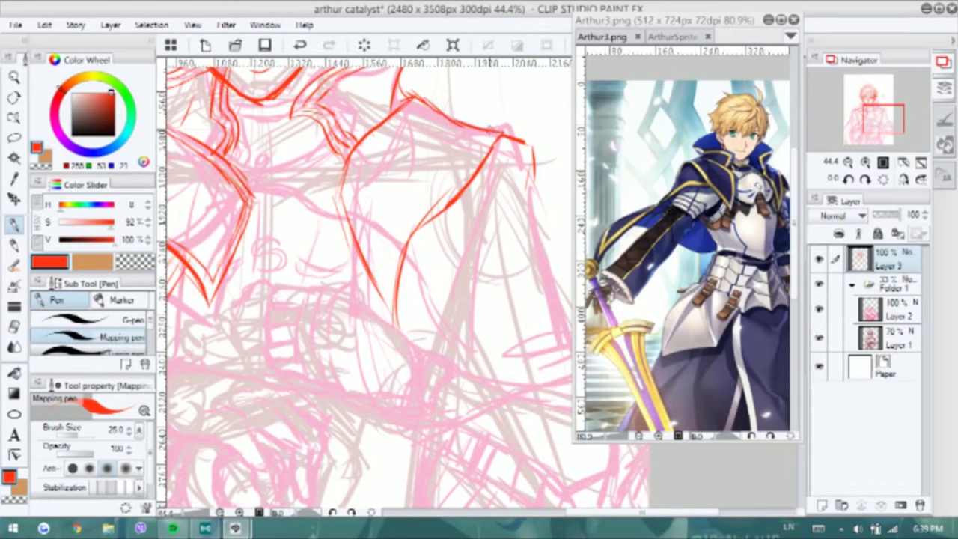
{"action": "mouse_move", "coordinate": [410, 107]}
{"action": "left_mouse_down"}
{"action": "mouse_move", "coordinate": [342, 198]}
{"action": "mouse_move", "coordinate": [389, 322]}
{"action": "left_mouse_up"}
{"action": "mouse_move", "coordinate": [383, 240]}
{"action": "left_mouse_down"}
{"action": "mouse_move", "coordinate": [402, 329]}
{"action": "mouse_move", "coordinate": [532, 150]}
{"action": "left_mouse_up"}
Hide the sketch folder to check the red lines on the whole figure and show it again
{"action": "key", "text": "ctrl+minus"}
{"action": "key", "text": "ctrl+minus"}
{"action": "left_click", "coordinate": [818, 284]}
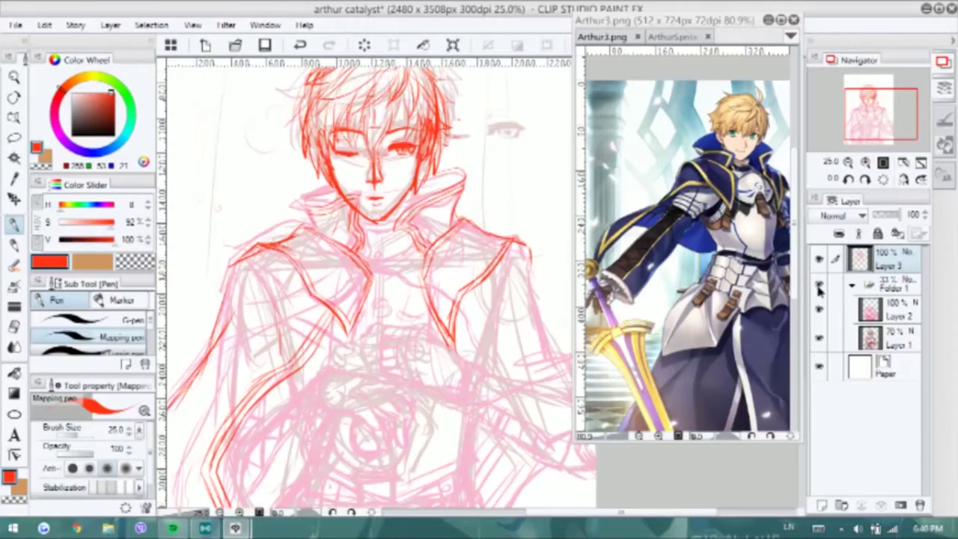
{"action": "left_click", "coordinate": [819, 284]}
Draw the right upper arm and sleeve contours below the shoulder flap, including the folds at the elbow
{"action": "scroll", "coordinate": [474, 197], "scroll_direction": "up", "scroll_amount": 4}
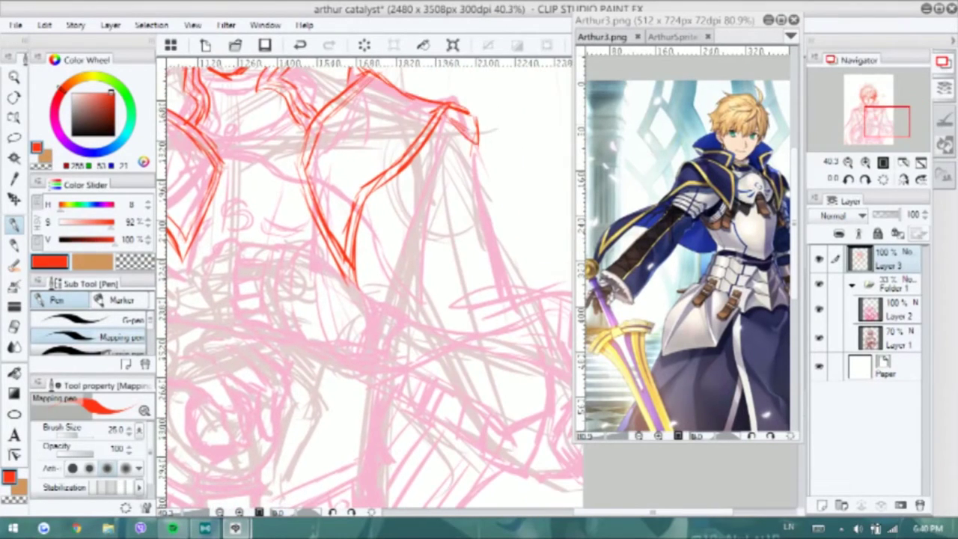
{"action": "left_click_drag", "start_coordinate": [485, 225], "coordinate": [529, 236]}
{"action": "left_click_drag", "start_coordinate": [438, 275], "coordinate": [548, 238]}
{"action": "mouse_move", "coordinate": [461, 215]}
{"action": "left_mouse_down"}
{"action": "mouse_move", "coordinate": [380, 226]}
{"action": "mouse_move", "coordinate": [410, 129]}
{"action": "left_mouse_up"}
{"action": "left_click_drag", "start_coordinate": [419, 225], "coordinate": [517, 269]}
{"action": "left_click_drag", "start_coordinate": [374, 105], "coordinate": [352, 161]}
{"action": "mouse_move", "coordinate": [410, 191]}
{"action": "left_mouse_down"}
{"action": "mouse_move", "coordinate": [396, 228]}
{"action": "mouse_move", "coordinate": [356, 211]}
{"action": "left_mouse_up"}
{"action": "mouse_move", "coordinate": [374, 239]}
{"action": "left_mouse_down"}
{"action": "mouse_move", "coordinate": [419, 310]}
{"action": "mouse_move", "coordinate": [419, 224]}
{"action": "left_mouse_up"}
{"action": "left_click_drag", "start_coordinate": [547, 204], "coordinate": [485, 245]}
Draw the pointed cape tip in the bottom-right corner of the page
{"action": "left_click_drag", "start_coordinate": [517, 329], "coordinate": [442, 150]}
{"action": "left_click_drag", "start_coordinate": [516, 262], "coordinate": [449, 340]}
{"action": "left_click_drag", "start_coordinate": [516, 288], "coordinate": [468, 344]}
{"action": "scroll", "coordinate": [443, 232], "scroll_direction": "down", "scroll_amount": 3}
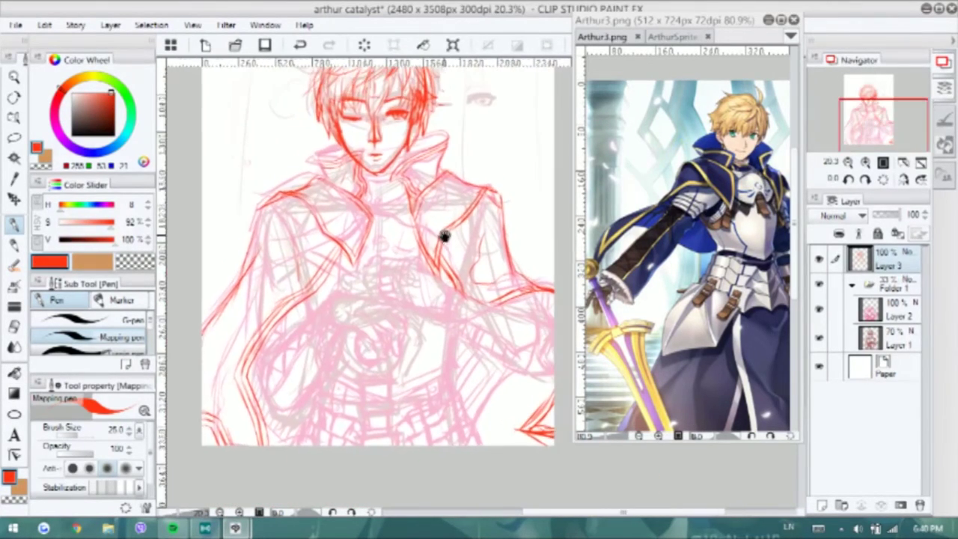
Draw the hand's lower contour, the first finger and the edge of the hand plate over the sword's pommel
{"action": "scroll", "coordinate": [327, 226], "scroll_direction": "up", "scroll_amount": 5}
{"action": "left_click_drag", "start_coordinate": [327, 226], "coordinate": [461, 274]}
{"action": "mouse_move", "coordinate": [452, 225]}
{"action": "left_mouse_down"}
{"action": "mouse_move", "coordinate": [479, 263]}
{"action": "mouse_move", "coordinate": [465, 281]}
{"action": "left_mouse_up"}
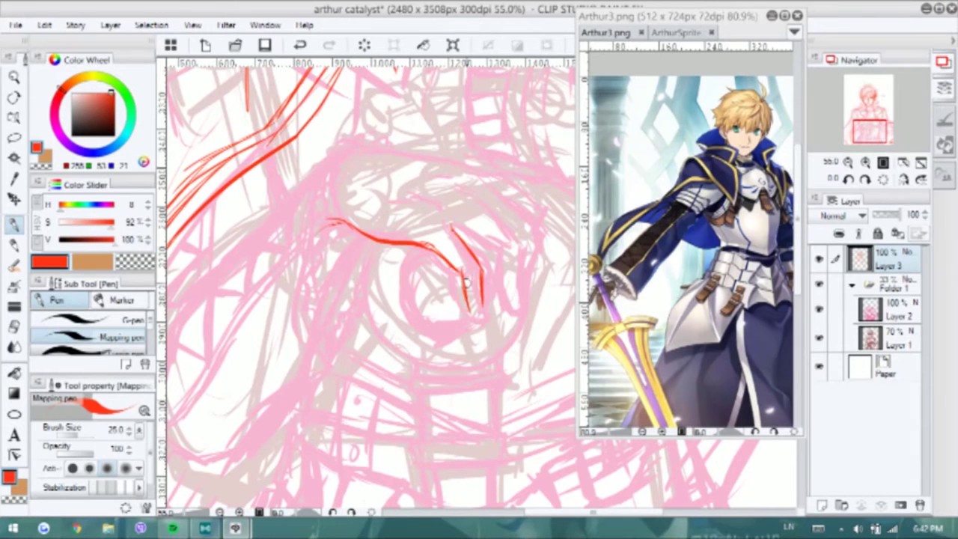
{"action": "scroll", "coordinate": [480, 326], "scroll_direction": "up", "scroll_amount": 2}
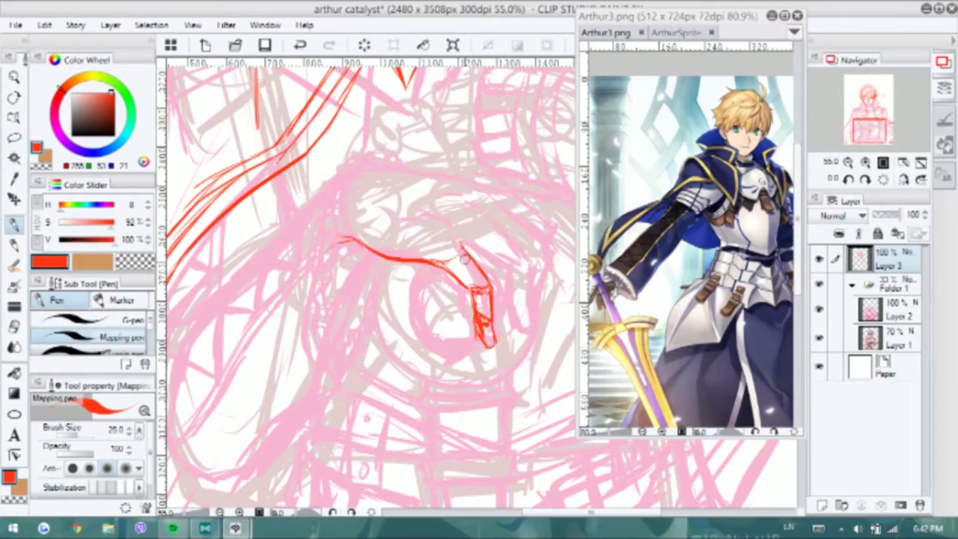
{"action": "left_click_drag", "start_coordinate": [451, 257], "coordinate": [494, 193]}
{"action": "mouse_move", "coordinate": [437, 250]}
{"action": "left_mouse_down"}
{"action": "mouse_move", "coordinate": [456, 220]}
{"action": "mouse_move", "coordinate": [493, 187]}
{"action": "left_mouse_up"}
Bring up the ArthurSprite3.png reference and draw the knuckles and next bent finger of the hand
{"action": "left_click", "coordinate": [678, 33]}
{"action": "left_click", "coordinate": [422, 247]}
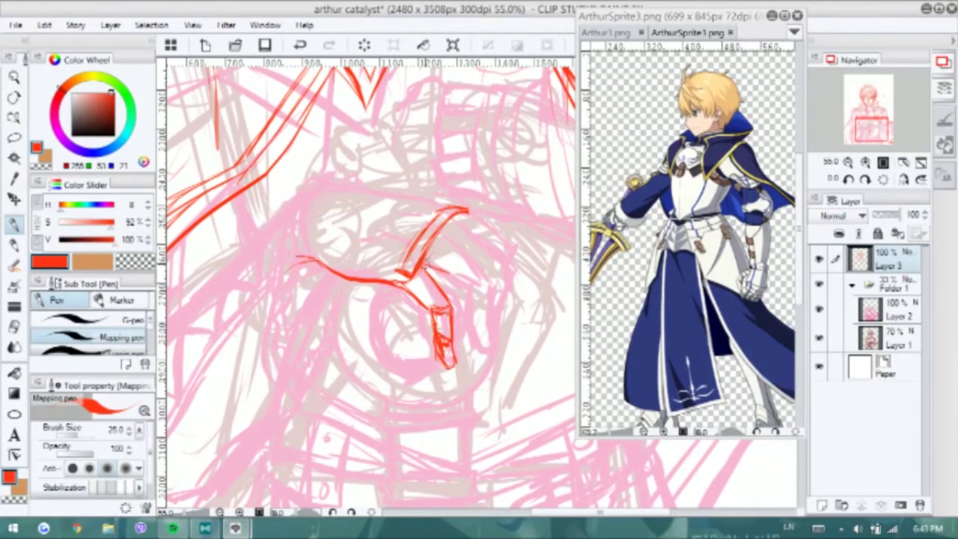
{"action": "left_click_drag", "start_coordinate": [480, 260], "coordinate": [491, 315]}
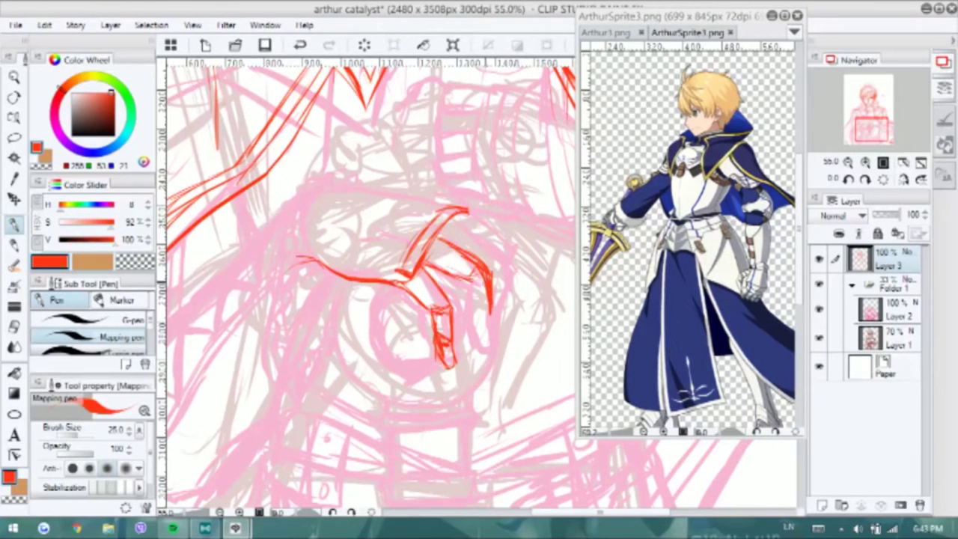
{"action": "left_click_drag", "start_coordinate": [494, 253], "coordinate": [497, 329]}
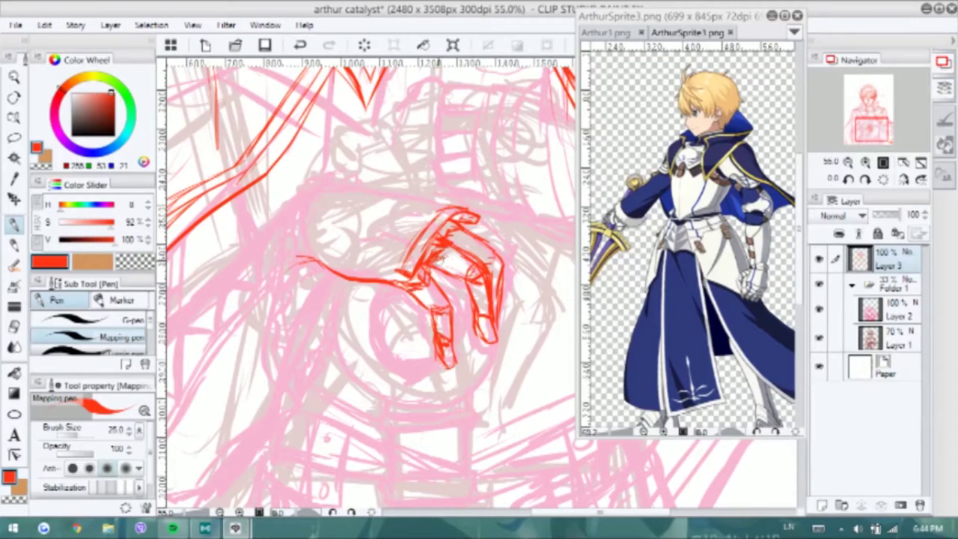
Bring up the Arthur3.png reference enlarged on the sword hand and undo the stray stroke made on it
{"action": "left_click", "coordinate": [630, 33]}
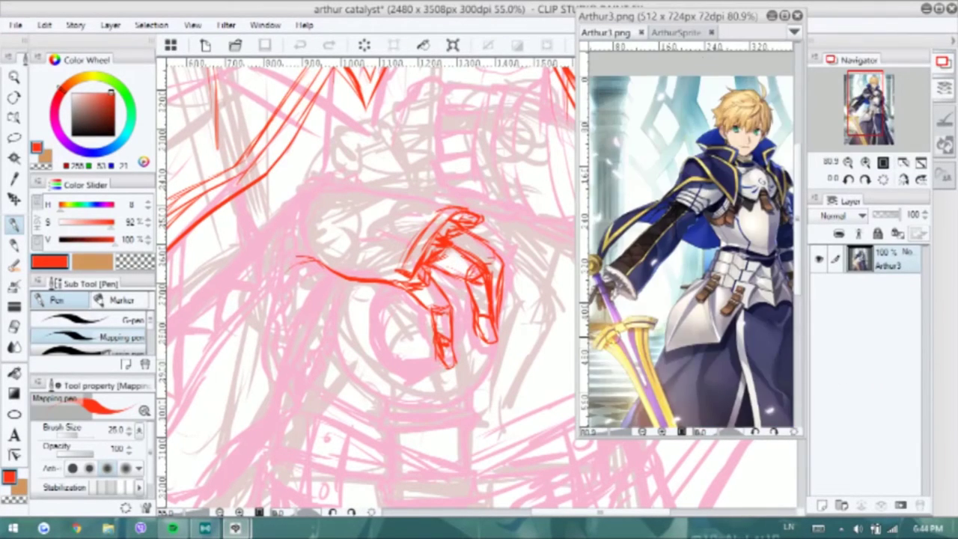
{"action": "scroll", "coordinate": [658, 299], "scroll_direction": "up", "scroll_amount": 5}
{"action": "mouse_move", "coordinate": [658, 344]}
{"action": "left_mouse_down"}
{"action": "mouse_move", "coordinate": [643, 285]}
{"action": "mouse_move", "coordinate": [670, 258]}
{"action": "mouse_move", "coordinate": [643, 270]}
{"action": "mouse_move", "coordinate": [647, 300]}
{"action": "mouse_move", "coordinate": [655, 262]}
{"action": "left_mouse_up"}
{"action": "key", "text": "ctrl+z"}
{"action": "key", "text": "ctrl+z"}
{"action": "key", "text": "ctrl+z"}
{"action": "key", "text": "ctrl+z"}
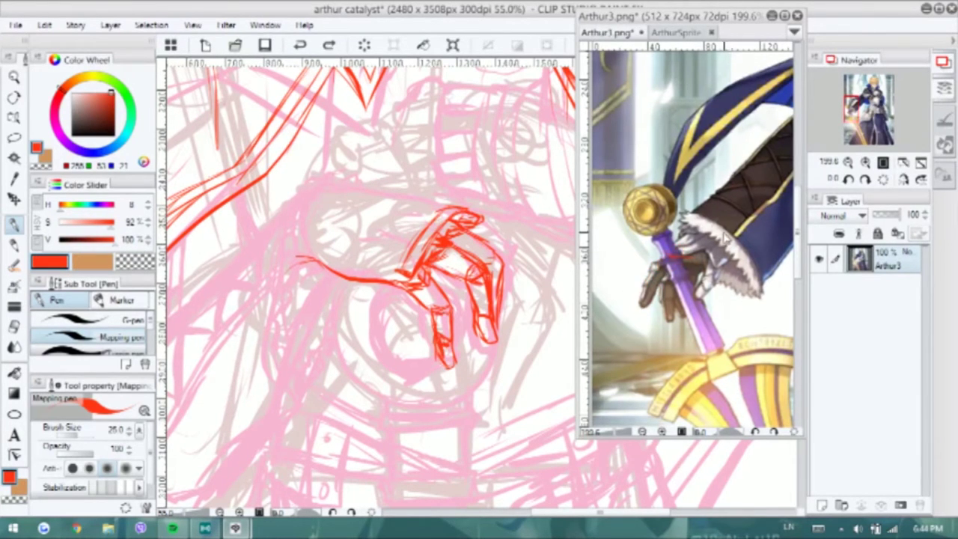
{"action": "key", "text": "ctrl+z"}
Detail the finger joints, add the outer fingers and draw the pommel's inner ring behind them
{"action": "left_click", "coordinate": [437, 305]}
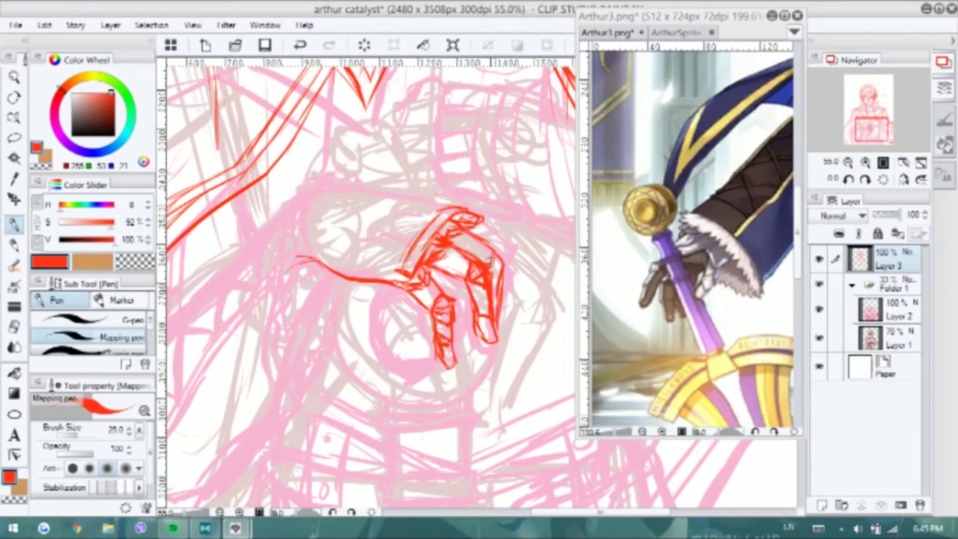
{"action": "left_click_drag", "start_coordinate": [505, 219], "coordinate": [520, 281]}
{"action": "left_click_drag", "start_coordinate": [479, 235], "coordinate": [526, 266]}
{"action": "left_click_drag", "start_coordinate": [462, 209], "coordinate": [470, 155]}
{"action": "mouse_move", "coordinate": [413, 241]}
{"action": "left_mouse_down"}
{"action": "mouse_move", "coordinate": [383, 299]}
{"action": "mouse_move", "coordinate": [464, 314]}
{"action": "mouse_move", "coordinate": [382, 299]}
{"action": "left_mouse_up"}
{"action": "left_click_drag", "start_coordinate": [416, 241], "coordinate": [404, 320]}
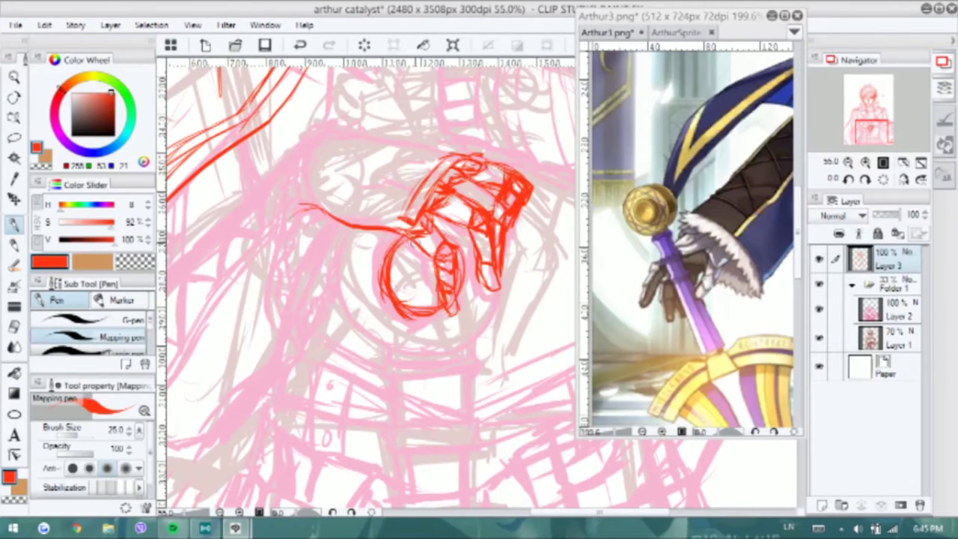
Draw the pommel's large outer circle around the ring and the flat base beneath it
{"action": "mouse_move", "coordinate": [352, 229]}
{"action": "left_mouse_down"}
{"action": "mouse_move", "coordinate": [351, 329]}
{"action": "mouse_move", "coordinate": [506, 251]}
{"action": "left_mouse_up"}
{"action": "left_click_drag", "start_coordinate": [386, 348], "coordinate": [498, 318]}
{"action": "left_click_drag", "start_coordinate": [512, 238], "coordinate": [469, 351]}
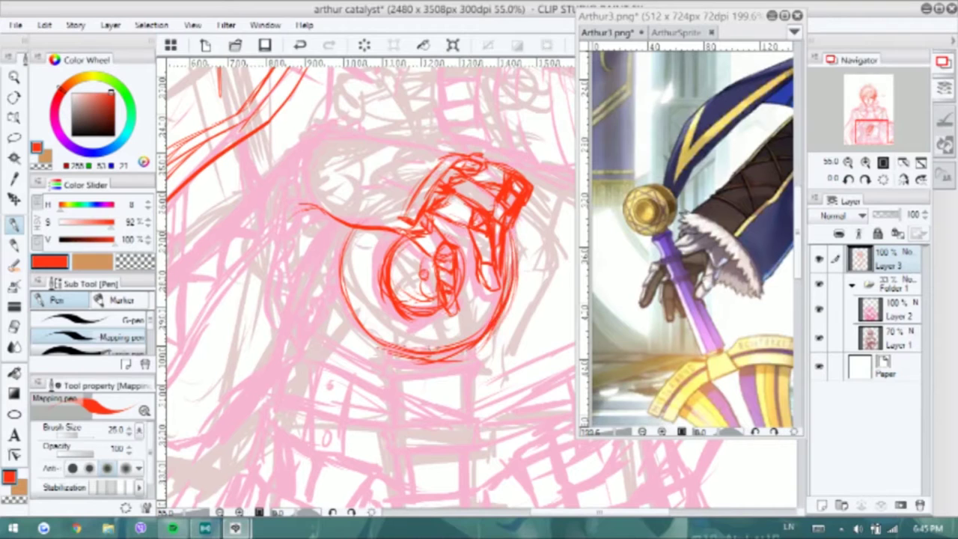
{"action": "mouse_move", "coordinate": [390, 357]}
{"action": "left_mouse_down"}
{"action": "mouse_move", "coordinate": [483, 348]}
{"action": "mouse_move", "coordinate": [539, 401]}
{"action": "left_mouse_up"}
Bring up the armoured hand in the ArthurSprite3.png reference and draw the back of the hand
{"action": "left_click", "coordinate": [681, 32]}
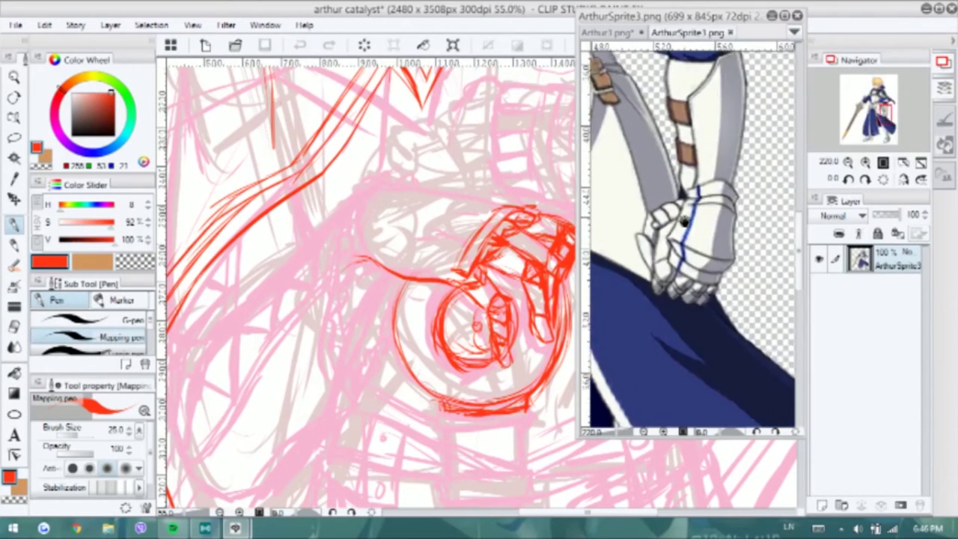
{"action": "left_click_drag", "start_coordinate": [373, 244], "coordinate": [443, 266]}
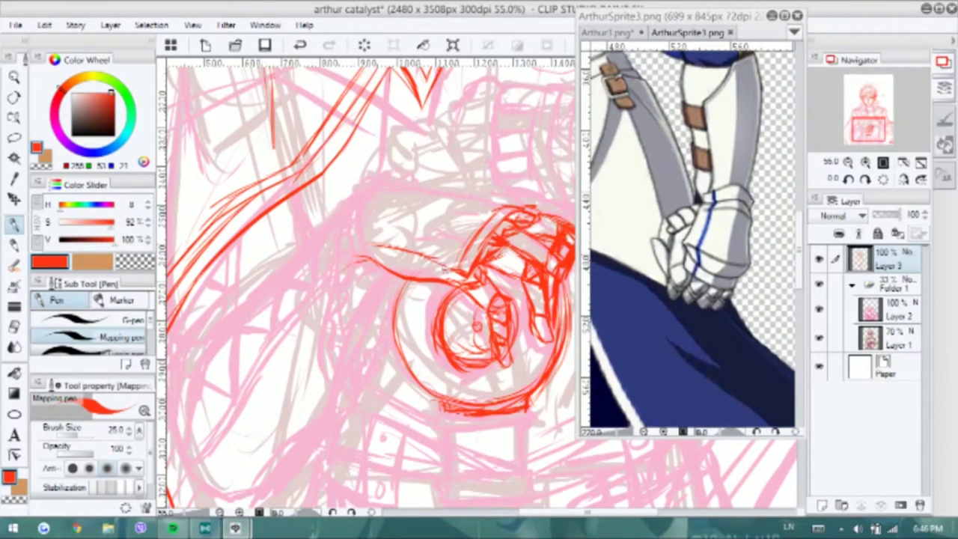
{"action": "left_click_drag", "start_coordinate": [480, 211], "coordinate": [427, 265]}
{"action": "left_click_drag", "start_coordinate": [517, 191], "coordinate": [465, 229]}
{"action": "left_click_drag", "start_coordinate": [428, 254], "coordinate": [499, 202]}
Outline the sleeve cuff around the wrist, with its opening and long hanging lower point
{"action": "mouse_move", "coordinate": [437, 184]}
{"action": "left_mouse_down"}
{"action": "mouse_move", "coordinate": [376, 232]}
{"action": "mouse_move", "coordinate": [440, 264]}
{"action": "left_mouse_up"}
{"action": "left_click_drag", "start_coordinate": [398, 195], "coordinate": [364, 233]}
{"action": "left_click_drag", "start_coordinate": [391, 181], "coordinate": [358, 235]}
{"action": "left_click_drag", "start_coordinate": [374, 300], "coordinate": [426, 292]}
{"action": "left_click_drag", "start_coordinate": [398, 201], "coordinate": [393, 250]}
{"action": "left_click_drag", "start_coordinate": [411, 184], "coordinate": [378, 376]}
{"action": "left_click_drag", "start_coordinate": [404, 329], "coordinate": [390, 315]}
{"action": "left_click_drag", "start_coordinate": [419, 180], "coordinate": [407, 164]}
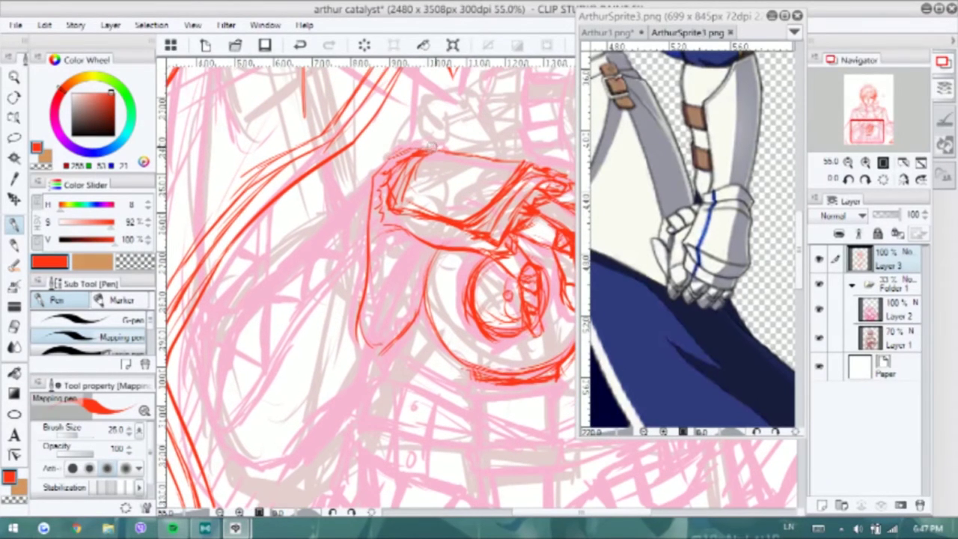
Add the jagged fur trim along the cuff's edges and the folds inside its opening
{"action": "mouse_move", "coordinate": [383, 207]}
{"action": "left_mouse_down"}
{"action": "mouse_move", "coordinate": [373, 340]}
{"action": "mouse_move", "coordinate": [327, 404]}
{"action": "left_mouse_up"}
{"action": "mouse_move", "coordinate": [423, 301]}
{"action": "left_mouse_down"}
{"action": "mouse_move", "coordinate": [385, 334]}
{"action": "mouse_move", "coordinate": [416, 323]}
{"action": "left_mouse_up"}
{"action": "left_click_drag", "start_coordinate": [398, 150], "coordinate": [458, 141]}
{"action": "left_click_drag", "start_coordinate": [404, 250], "coordinate": [374, 344]}
{"action": "left_click_drag", "start_coordinate": [388, 236], "coordinate": [413, 269]}
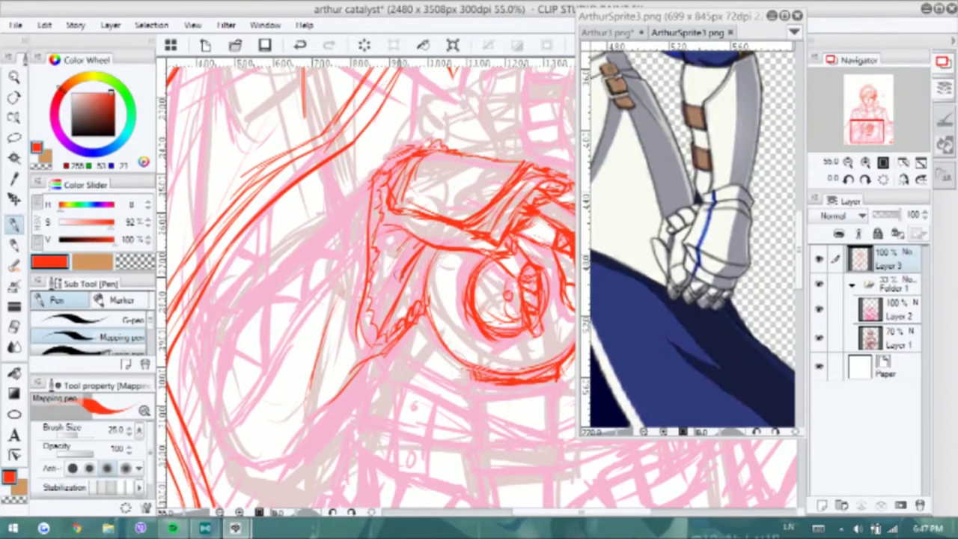
{"action": "left_click_drag", "start_coordinate": [406, 234], "coordinate": [379, 271]}
{"action": "left_click_drag", "start_coordinate": [374, 299], "coordinate": [407, 279]}
Draw the forearm sleeve's upper and lower contours from the cuff back to the elbow
{"action": "left_click_drag", "start_coordinate": [399, 339], "coordinate": [346, 394]}
{"action": "left_click_drag", "start_coordinate": [415, 138], "coordinate": [288, 286]}
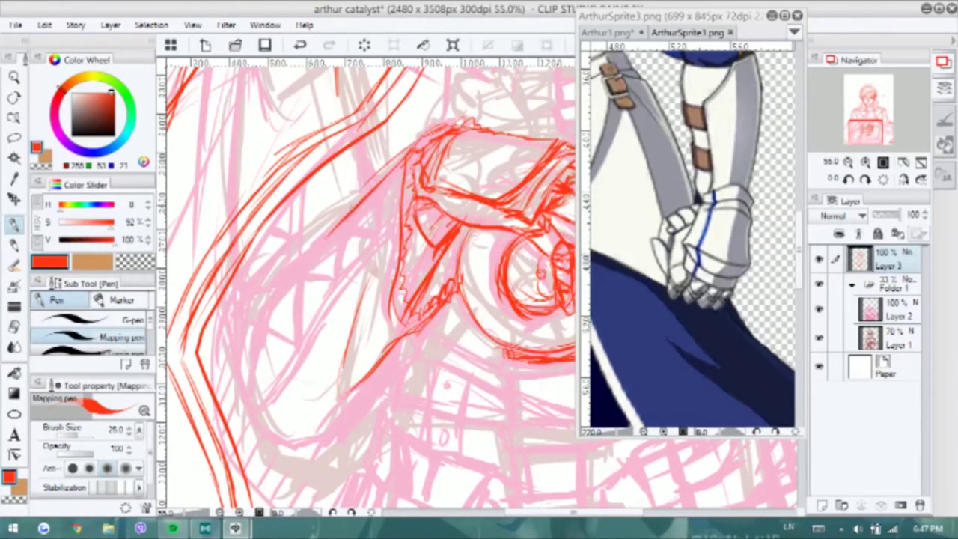
{"action": "left_click_drag", "start_coordinate": [349, 220], "coordinate": [253, 332]}
{"action": "left_click_drag", "start_coordinate": [265, 313], "coordinate": [241, 352]}
{"action": "left_click_drag", "start_coordinate": [225, 310], "coordinate": [302, 441]}
{"action": "left_click_drag", "start_coordinate": [394, 343], "coordinate": [295, 442]}
Strengthen the forearm's lower edge and add sleeve lines near the elbow and upper arm
{"action": "left_click_drag", "start_coordinate": [379, 286], "coordinate": [296, 445]}
{"action": "left_click_drag", "start_coordinate": [437, 337], "coordinate": [328, 437]}
{"action": "left_click_drag", "start_coordinate": [453, 262], "coordinate": [377, 355]}
{"action": "left_click_drag", "start_coordinate": [381, 379], "coordinate": [309, 447]}
{"action": "left_click_drag", "start_coordinate": [429, 301], "coordinate": [322, 440]}
{"action": "left_click_drag", "start_coordinate": [404, 189], "coordinate": [365, 226]}
{"action": "mouse_move", "coordinate": [355, 237]}
{"action": "left_mouse_down"}
{"action": "mouse_move", "coordinate": [332, 261]}
{"action": "mouse_move", "coordinate": [383, 310]}
{"action": "left_mouse_up"}
Bring up the Arthur3.png reference and refine the elbow, the forearm's inner seam and the upper-arm lines
{"action": "left_click", "coordinate": [608, 32]}
{"action": "left_click_drag", "start_coordinate": [276, 326], "coordinate": [248, 385]}
{"action": "left_click_drag", "start_coordinate": [428, 262], "coordinate": [308, 394]}
{"action": "left_click_drag", "start_coordinate": [365, 220], "coordinate": [364, 244]}
{"action": "left_click_drag", "start_coordinate": [281, 314], "coordinate": [257, 374]}
{"action": "left_click_drag", "start_coordinate": [431, 255], "coordinate": [340, 330]}
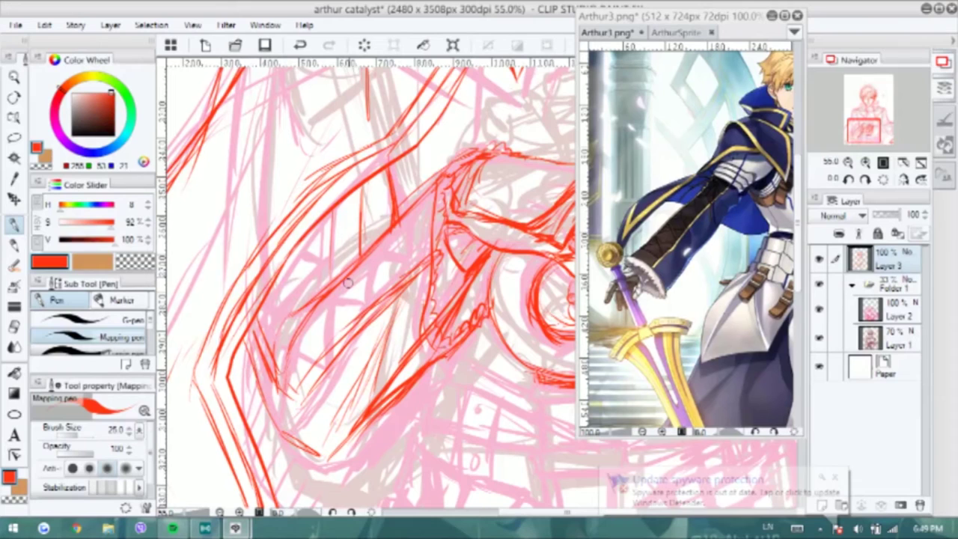
Add criss-cross lacing along the upper side of the forearm sleeve
{"action": "left_click_drag", "start_coordinate": [348, 255], "coordinate": [361, 269]}
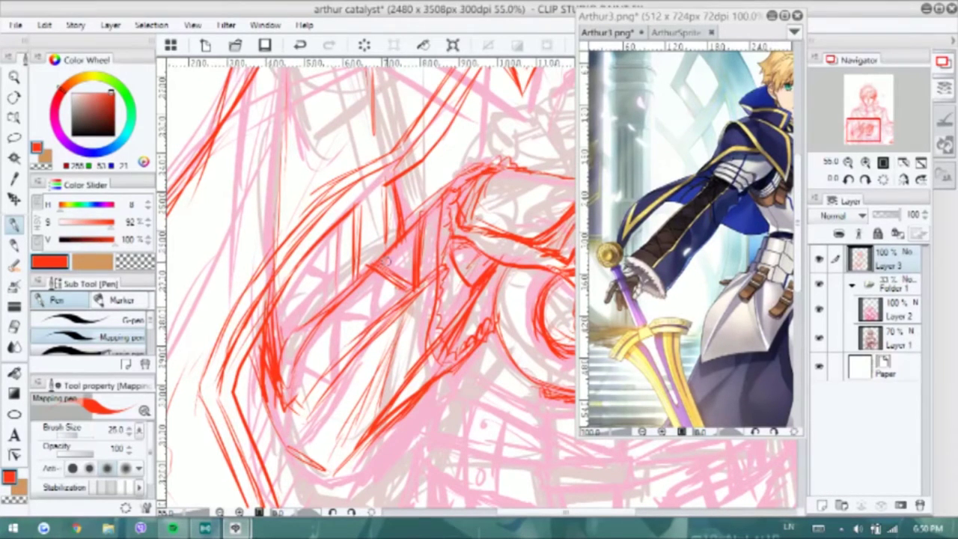
{"action": "mouse_move", "coordinate": [380, 310]}
{"action": "left_mouse_down"}
{"action": "mouse_move", "coordinate": [395, 295]}
{"action": "mouse_move", "coordinate": [329, 314]}
{"action": "mouse_move", "coordinate": [316, 357]}
{"action": "left_mouse_up"}
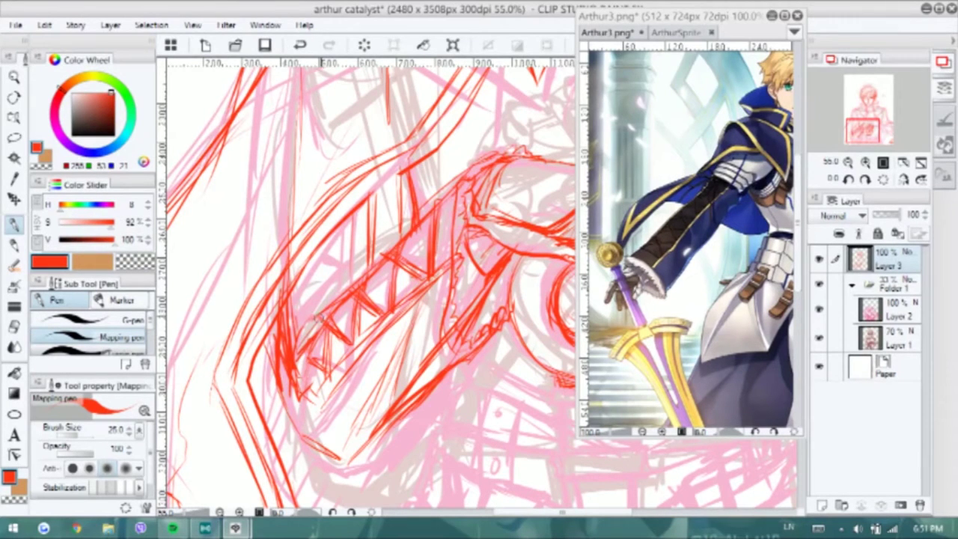
{"action": "mouse_move", "coordinate": [364, 272]}
{"action": "left_mouse_down"}
{"action": "mouse_move", "coordinate": [291, 307]}
{"action": "mouse_move", "coordinate": [369, 247]}
{"action": "mouse_move", "coordinate": [393, 180]}
{"action": "mouse_move", "coordinate": [333, 157]}
{"action": "left_mouse_up"}
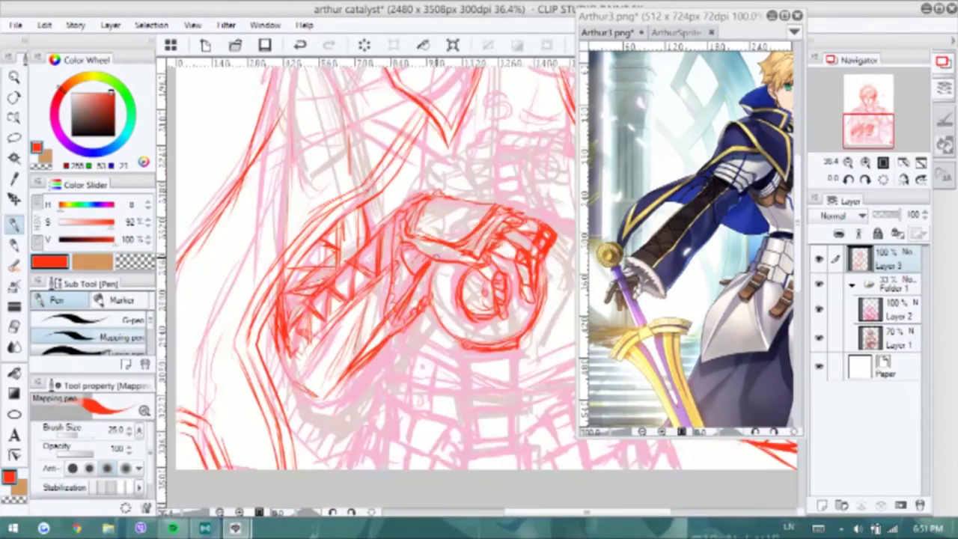
Draw the sword grip below the pommel with two straight sides and horizontal bands
{"action": "scroll", "coordinate": [333, 157], "scroll_direction": "down", "scroll_amount": 1}
{"action": "mouse_move", "coordinate": [464, 382]}
{"action": "left_mouse_down"}
{"action": "mouse_move", "coordinate": [402, 275]}
{"action": "mouse_move", "coordinate": [490, 274]}
{"action": "left_mouse_up"}
{"action": "left_click_drag", "start_coordinate": [408, 285], "coordinate": [409, 328]}
{"action": "left_click_drag", "start_coordinate": [480, 281], "coordinate": [480, 341]}
{"action": "mouse_move", "coordinate": [405, 300]}
{"action": "left_mouse_down"}
{"action": "mouse_move", "coordinate": [405, 341]}
{"action": "mouse_move", "coordinate": [497, 334]}
{"action": "left_mouse_up"}
{"action": "mouse_move", "coordinate": [409, 326]}
{"action": "left_mouse_down"}
{"action": "mouse_move", "coordinate": [396, 351]}
{"action": "mouse_move", "coordinate": [486, 346]}
{"action": "left_mouse_up"}
{"action": "left_click_drag", "start_coordinate": [479, 336], "coordinate": [476, 410]}
{"action": "mouse_move", "coordinate": [408, 351]}
{"action": "left_mouse_down"}
{"action": "mouse_move", "coordinate": [408, 418]}
{"action": "mouse_move", "coordinate": [491, 389]}
{"action": "left_mouse_up"}
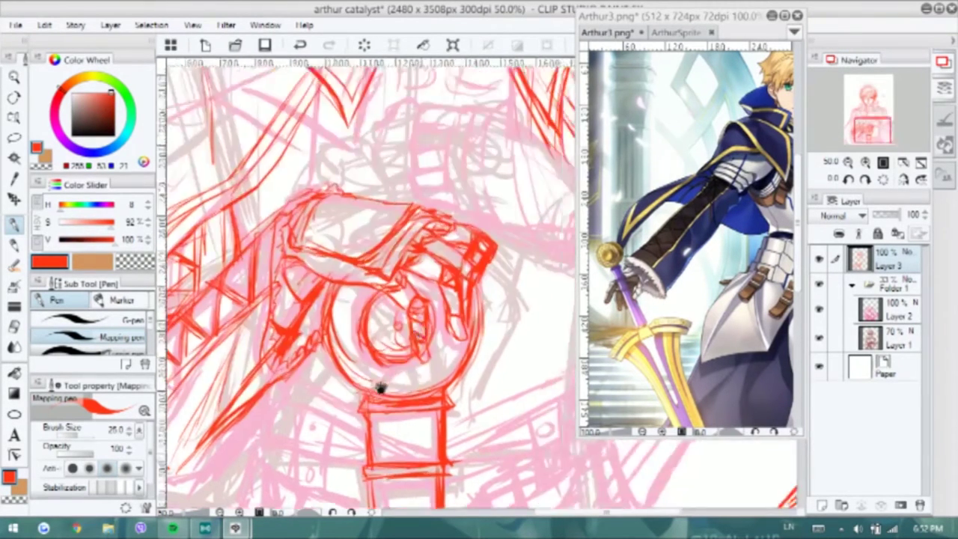
On a new layer, start a green sketch of the hanging arm with long strokes down from the shoulder
{"action": "scroll", "coordinate": [367, 255], "scroll_direction": "down", "scroll_amount": 3}
{"action": "mouse_move", "coordinate": [453, 127]}
{"action": "left_mouse_down"}
{"action": "mouse_move", "coordinate": [430, 254]}
{"action": "mouse_move", "coordinate": [509, 247]}
{"action": "mouse_move", "coordinate": [496, 341]}
{"action": "left_mouse_up"}
{"action": "left_click_drag", "start_coordinate": [488, 262], "coordinate": [491, 421]}
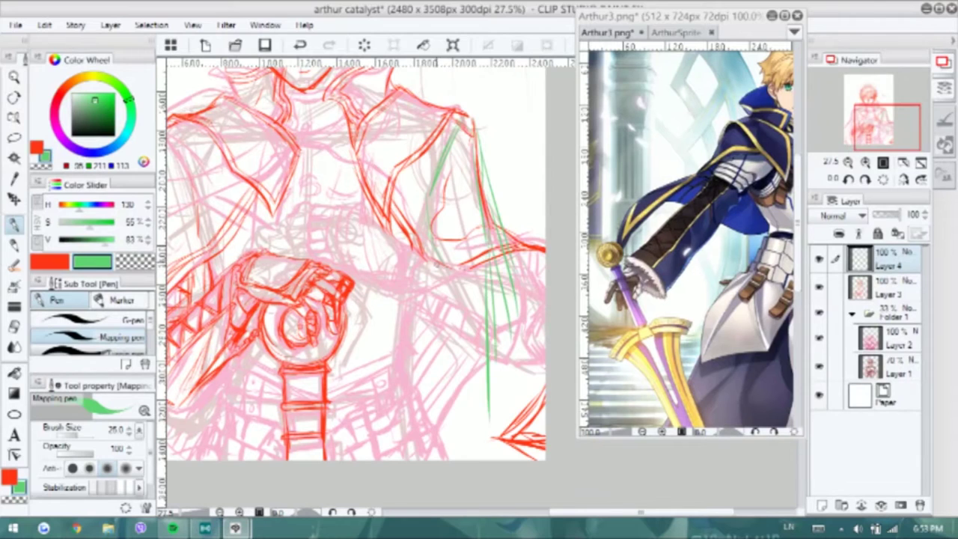
Extend the green arm sketch to the canvas's lower edge, adding the elbow curve and the lines beside the torso
{"action": "left_click_drag", "start_coordinate": [374, 224], "coordinate": [378, 307]}
{"action": "left_click_drag", "start_coordinate": [479, 307], "coordinate": [457, 455]}
{"action": "left_click_drag", "start_coordinate": [516, 367], "coordinate": [524, 494]}
{"action": "left_click_drag", "start_coordinate": [378, 337], "coordinate": [420, 239]}
{"action": "left_click_drag", "start_coordinate": [479, 266], "coordinate": [479, 393]}
{"action": "left_click_drag", "start_coordinate": [535, 295], "coordinate": [544, 428]}
{"action": "left_click_drag", "start_coordinate": [367, 225], "coordinate": [365, 275]}
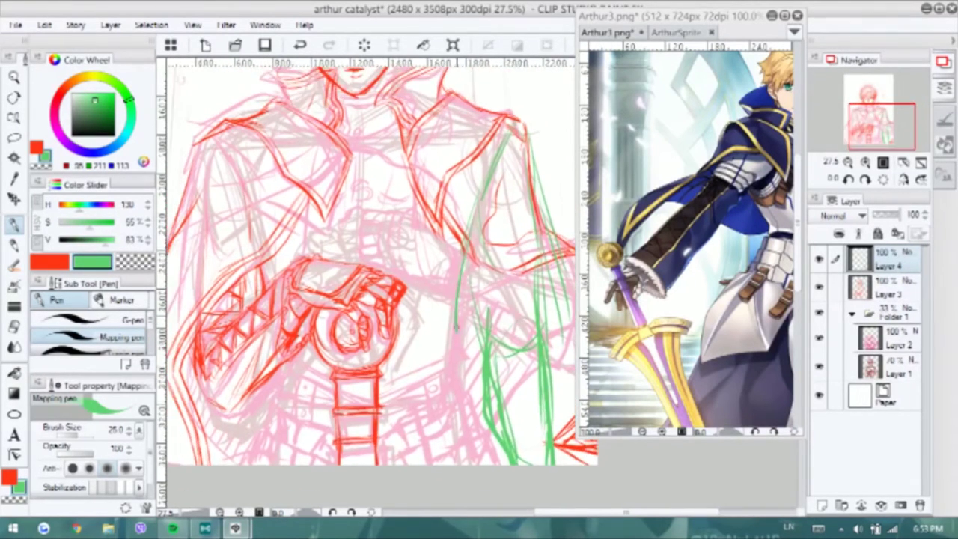
Bring the reference figure's front into view and sketch the breastplate's central strap and lower edge in green
{"action": "scroll", "coordinate": [366, 254], "scroll_direction": "up", "scroll_amount": 1}
{"action": "left_click_drag", "start_coordinate": [696, 224], "coordinate": [629, 247]}
{"action": "left_click_drag", "start_coordinate": [310, 210], "coordinate": [358, 233]}
{"action": "left_click_drag", "start_coordinate": [372, 195], "coordinate": [373, 232]}
{"action": "left_click_drag", "start_coordinate": [388, 193], "coordinate": [389, 233]}
{"action": "left_click_drag", "start_coordinate": [400, 233], "coordinate": [452, 207]}
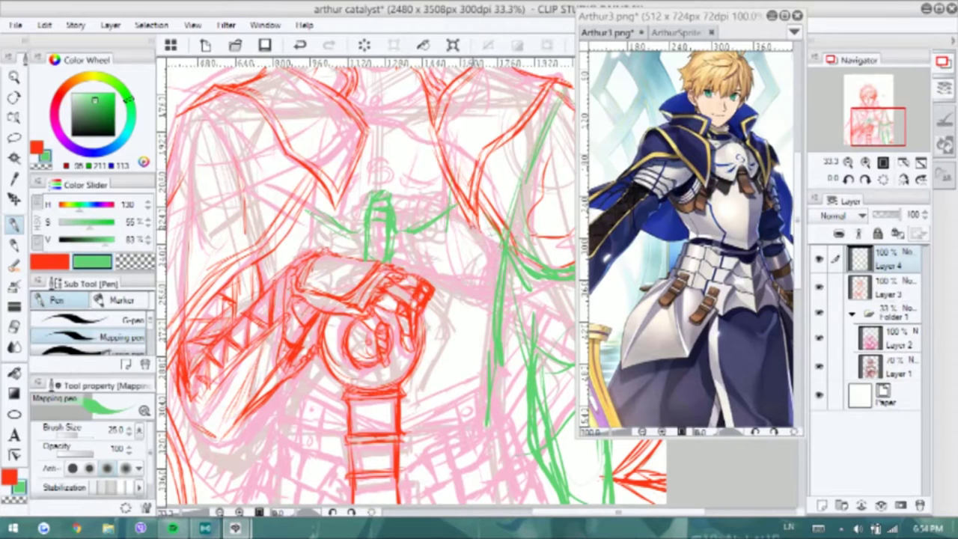
Continue the breastplate's green edges out to both sides and thicken the torso's side line
{"action": "left_click_drag", "start_coordinate": [453, 206], "coordinate": [505, 274]}
{"action": "left_click_drag", "start_coordinate": [264, 252], "coordinate": [261, 287]}
{"action": "left_click_drag", "start_coordinate": [307, 213], "coordinate": [264, 271]}
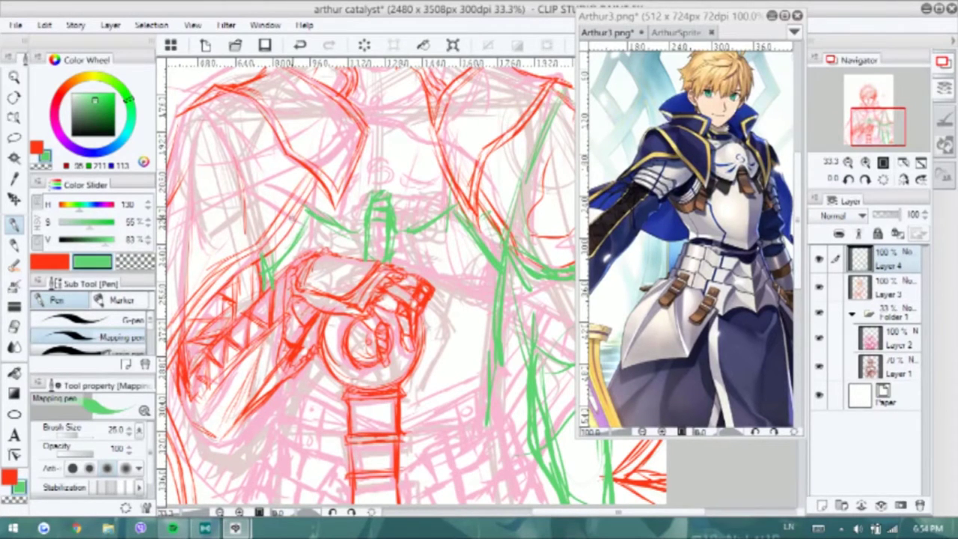
{"action": "mouse_move", "coordinate": [360, 284]}
{"action": "left_mouse_down"}
{"action": "mouse_move", "coordinate": [370, 284]}
{"action": "mouse_move", "coordinate": [374, 247]}
{"action": "left_mouse_up"}
{"action": "left_click_drag", "start_coordinate": [514, 262], "coordinate": [510, 394]}
{"action": "left_click_drag", "start_coordinate": [359, 285], "coordinate": [356, 310]}
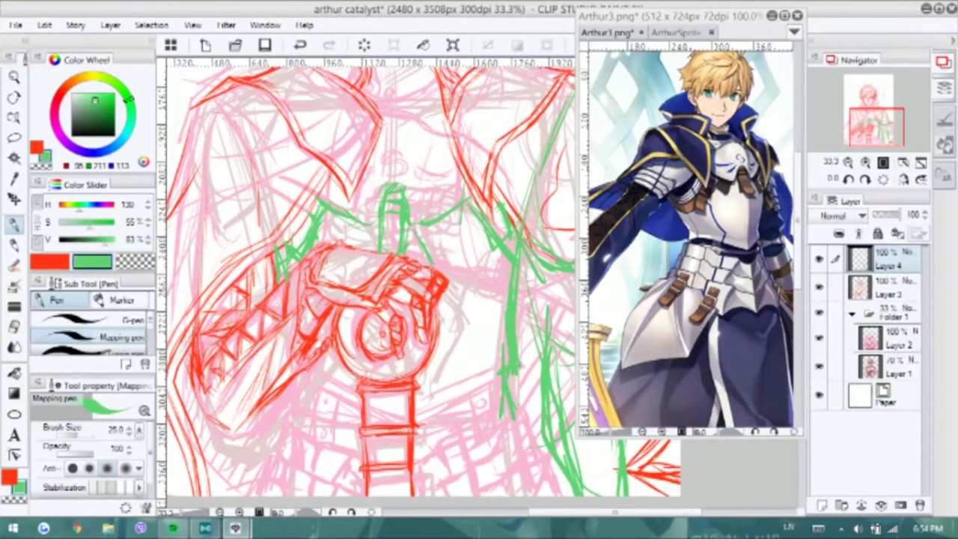
Sketch the pointed flap below the breastplate and the waist contours in green, comparing the two reference images
{"action": "left_click_drag", "start_coordinate": [430, 233], "coordinate": [480, 245]}
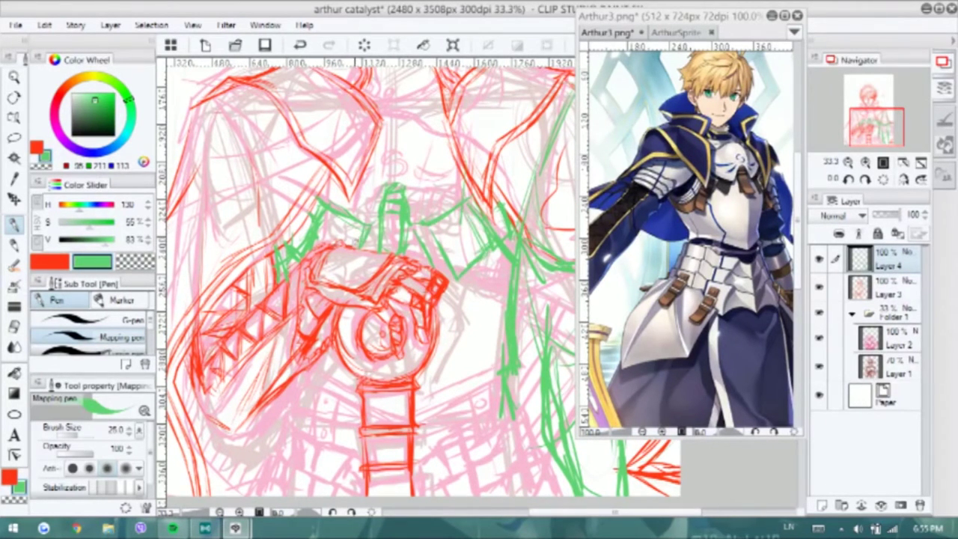
{"action": "left_click_drag", "start_coordinate": [359, 284], "coordinate": [354, 273]}
{"action": "left_click", "coordinate": [676, 32]}
{"action": "left_click", "coordinate": [608, 32]}
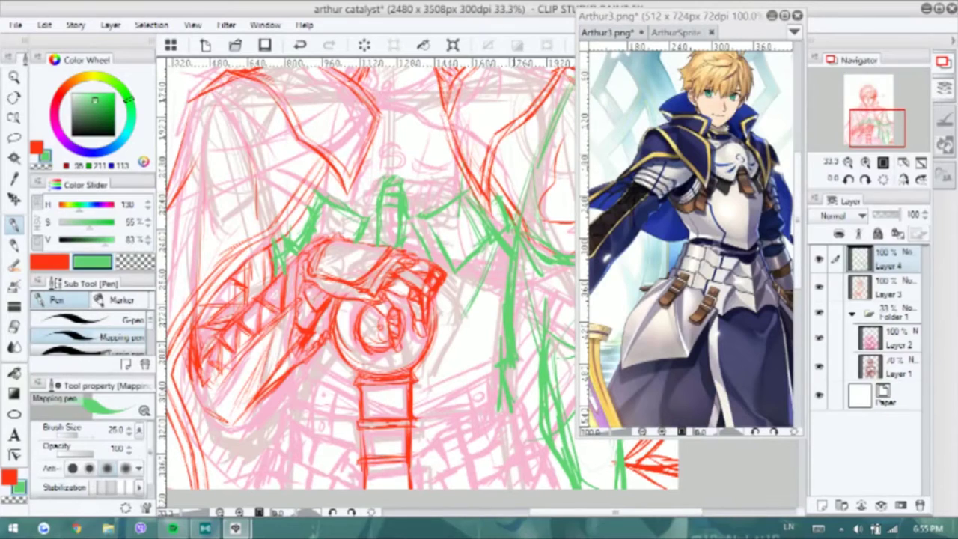
{"action": "left_click_drag", "start_coordinate": [479, 277], "coordinate": [453, 353]}
{"action": "left_click_drag", "start_coordinate": [464, 363], "coordinate": [447, 390]}
{"action": "left_click_drag", "start_coordinate": [338, 363], "coordinate": [232, 348]}
Place Layer 4 beneath Layer 3 and sketch the hanging arm's upper armour in green from the ArthurSprite3.png reference
{"action": "left_click", "coordinate": [687, 33]}
{"action": "left_click_drag", "start_coordinate": [885, 289], "coordinate": [886, 258]}
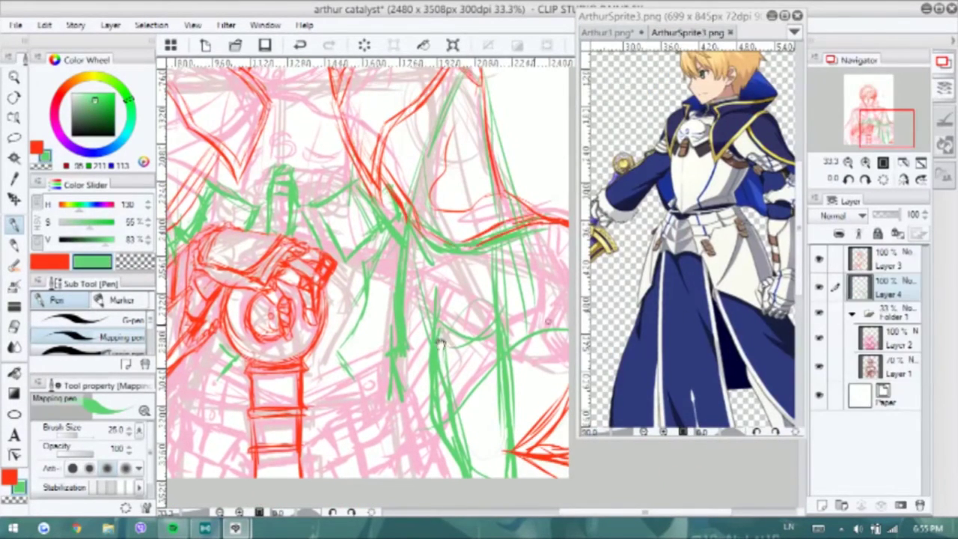
{"action": "left_click_drag", "start_coordinate": [413, 143], "coordinate": [466, 208]}
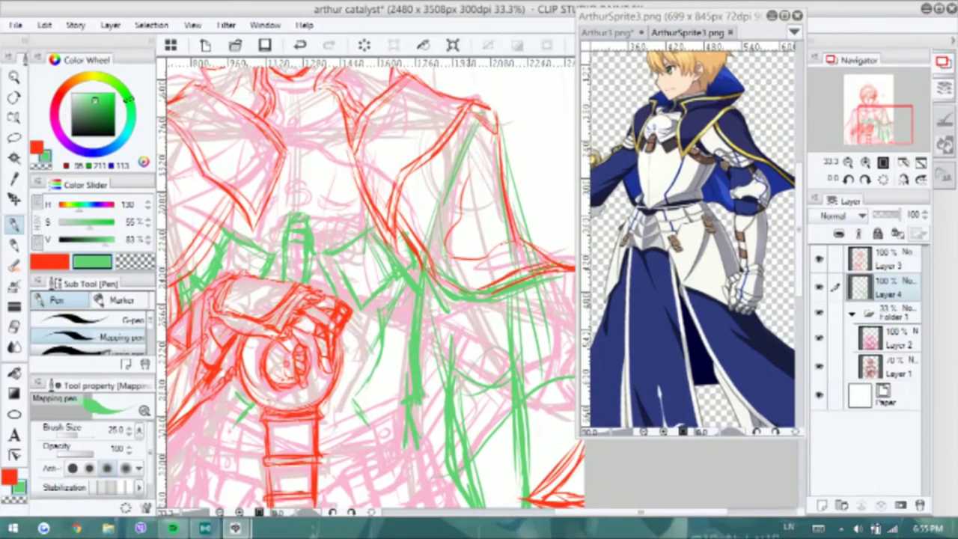
{"action": "scroll", "coordinate": [449, 233], "scroll_direction": "down", "scroll_amount": 2}
{"action": "left_click_drag", "start_coordinate": [449, 142], "coordinate": [479, 224]}
{"action": "left_click_drag", "start_coordinate": [500, 157], "coordinate": [500, 232]}
{"action": "left_click_drag", "start_coordinate": [435, 229], "coordinate": [423, 341]}
{"action": "left_click_drag", "start_coordinate": [495, 214], "coordinate": [500, 341]}
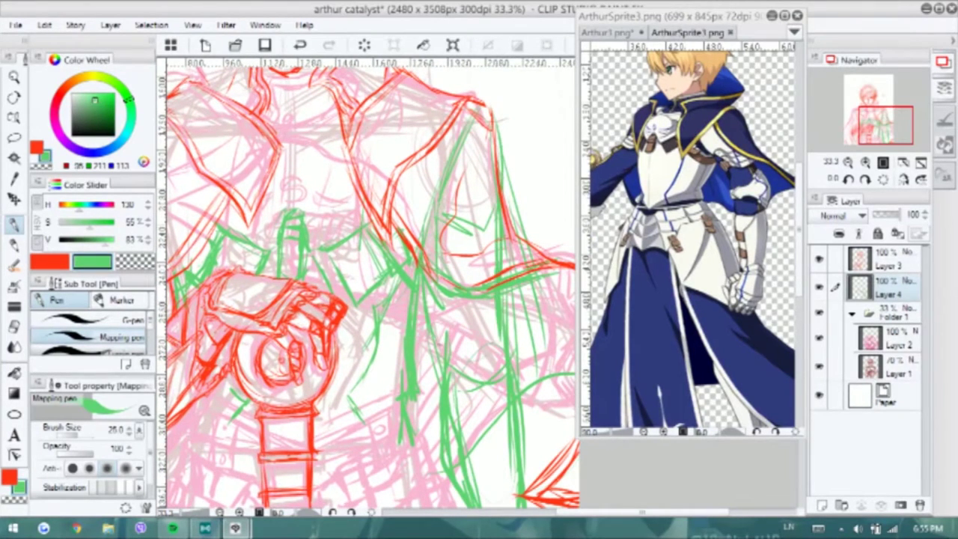
Sketch the elbow guard and strengthen the forearm contours of the hanging arm in green
{"action": "left_click_drag", "start_coordinate": [447, 293], "coordinate": [494, 380]}
{"action": "scroll", "coordinate": [449, 337], "scroll_direction": "down", "scroll_amount": 1}
{"action": "left_click_drag", "start_coordinate": [441, 275], "coordinate": [444, 371]}
{"action": "left_click_drag", "start_coordinate": [510, 285], "coordinate": [515, 424]}
{"action": "scroll", "coordinate": [470, 244], "scroll_direction": "up", "scroll_amount": 1}
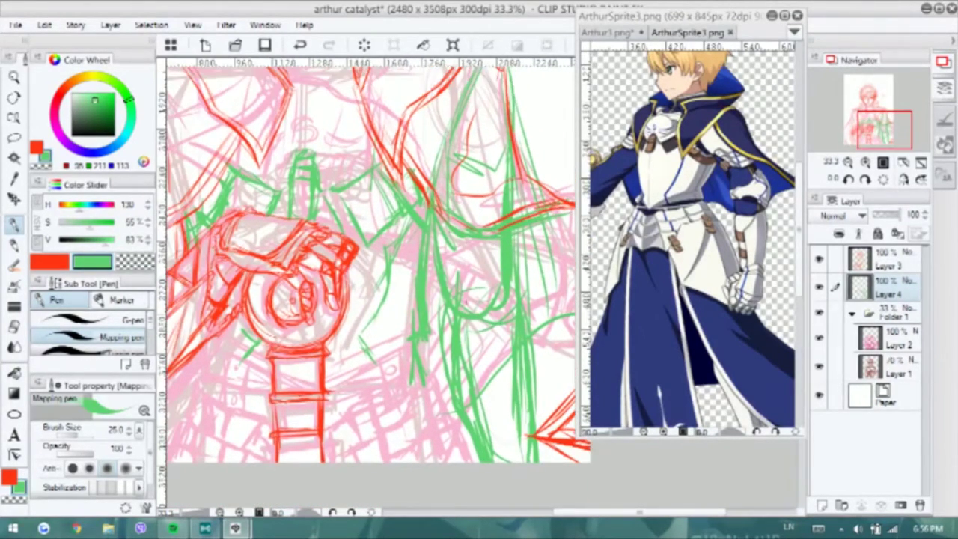
{"action": "left_click_drag", "start_coordinate": [513, 254], "coordinate": [517, 330]}
{"action": "mouse_move", "coordinate": [533, 278]}
{"action": "left_mouse_down"}
{"action": "mouse_move", "coordinate": [536, 370]}
{"action": "mouse_move", "coordinate": [516, 446]}
{"action": "left_mouse_up"}
{"action": "scroll", "coordinate": [374, 262], "scroll_direction": "down", "scroll_amount": 1}
{"action": "left_click_drag", "start_coordinate": [479, 399], "coordinate": [509, 406]}
Draw the neck collar with its folded edges and two small buttons in red on the layer xx
{"action": "mouse_move", "coordinate": [337, 262]}
{"action": "left_mouse_down"}
{"action": "mouse_move", "coordinate": [441, 342]}
{"action": "mouse_move", "coordinate": [456, 322]}
{"action": "left_mouse_up"}
{"action": "left_click", "coordinate": [884, 258]}
{"action": "scroll", "coordinate": [391, 238], "scroll_direction": "up", "scroll_amount": 1}
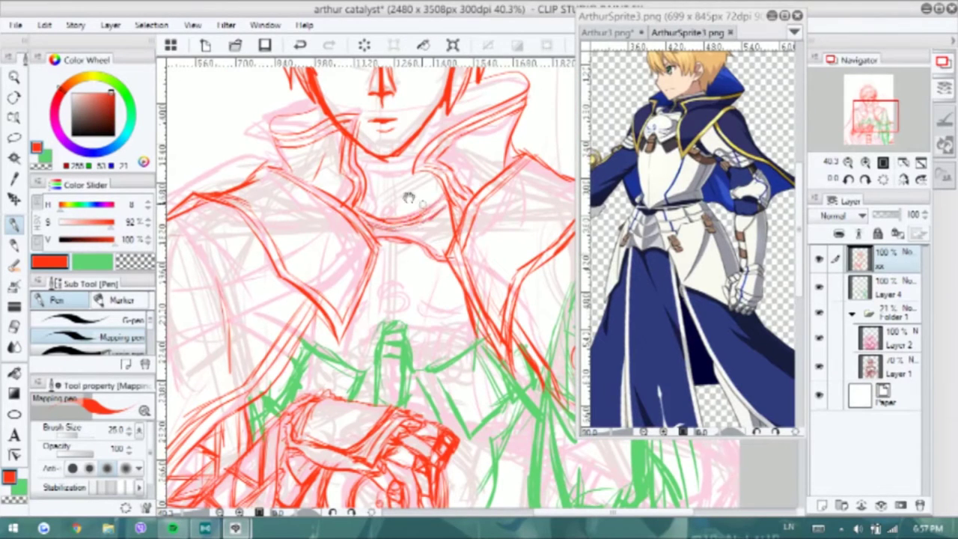
{"action": "left_click_drag", "start_coordinate": [367, 182], "coordinate": [389, 219]}
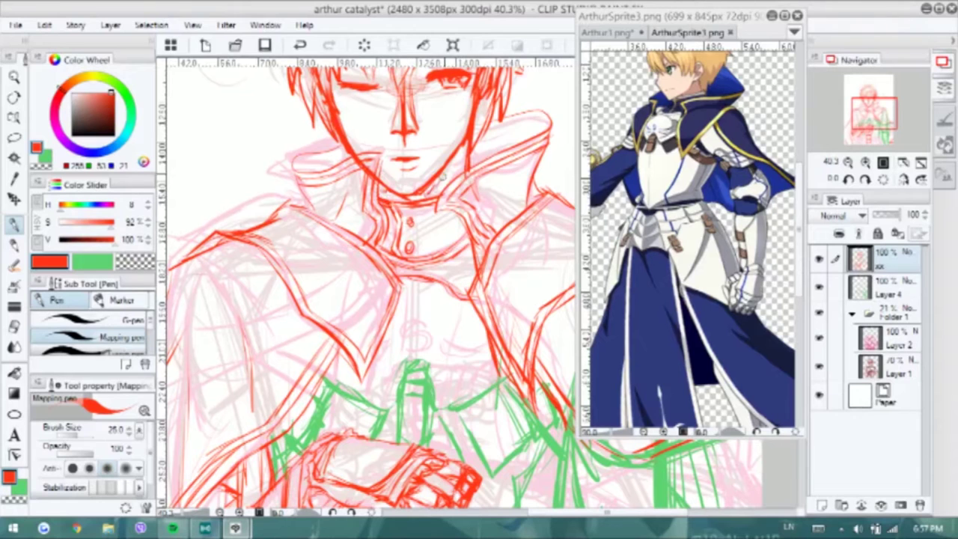
{"action": "scroll", "coordinate": [458, 286], "scroll_direction": "down", "scroll_amount": 3}
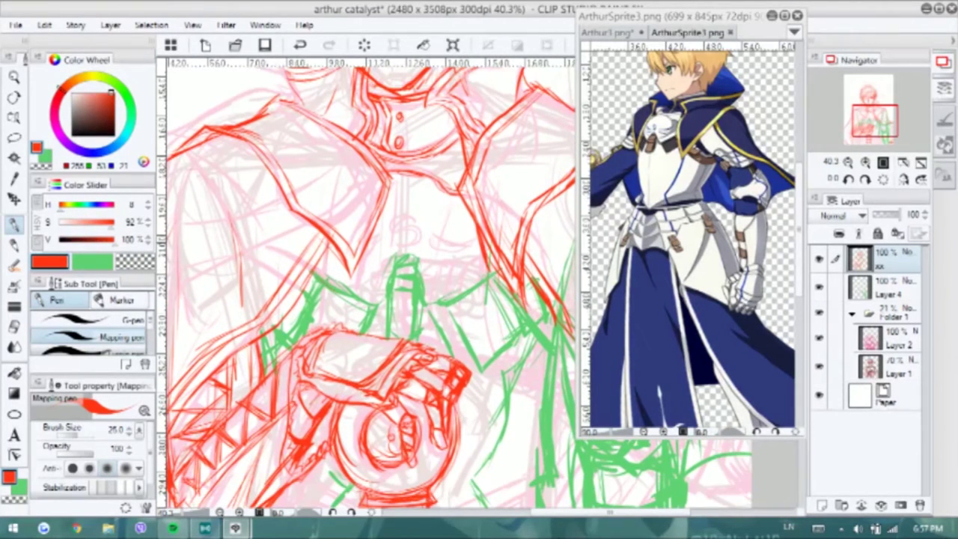
Draw the breastplate's lower edge, central notch, chest emblem and nearby crease lines in red, using the Arthur3.png reference
{"action": "left_click_drag", "start_coordinate": [490, 278], "coordinate": [432, 308]}
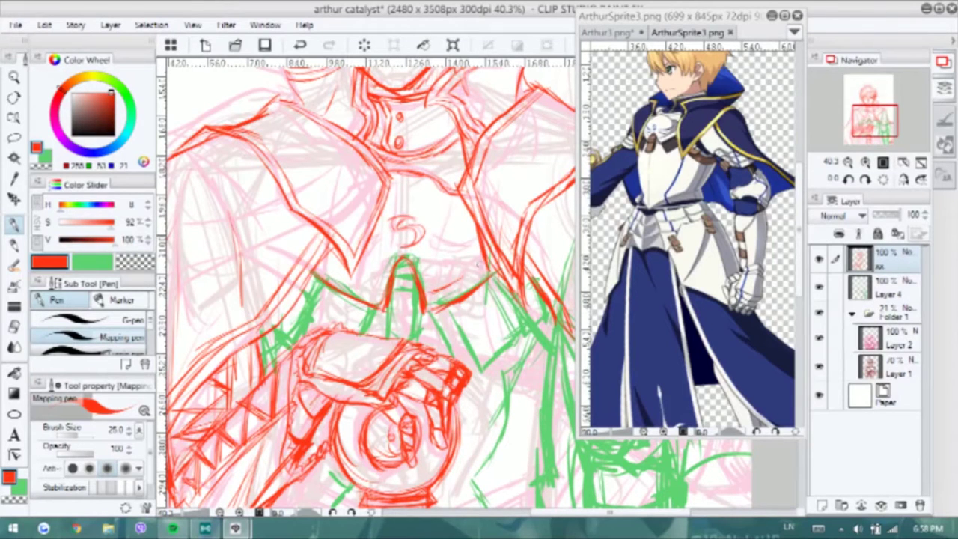
{"action": "left_click", "coordinate": [621, 33]}
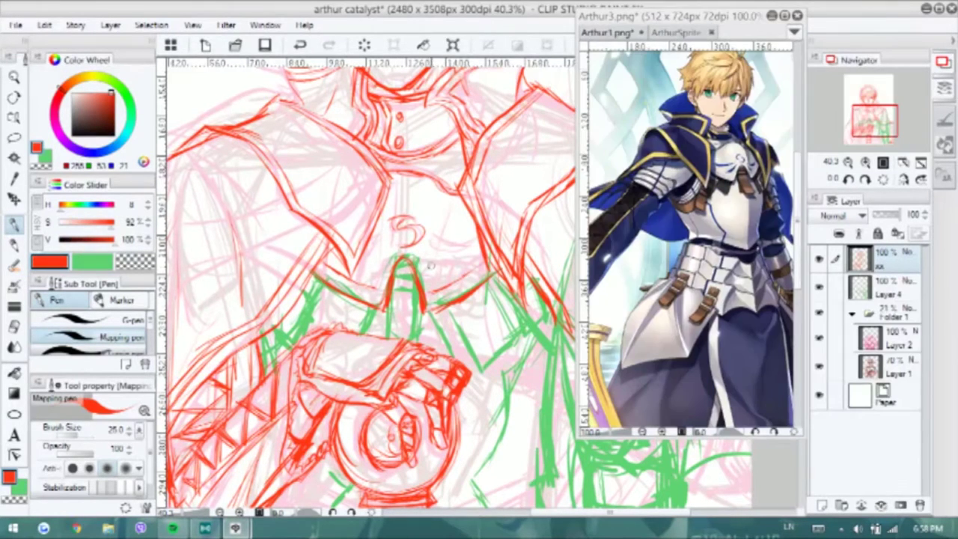
{"action": "left_click_drag", "start_coordinate": [428, 257], "coordinate": [475, 264]}
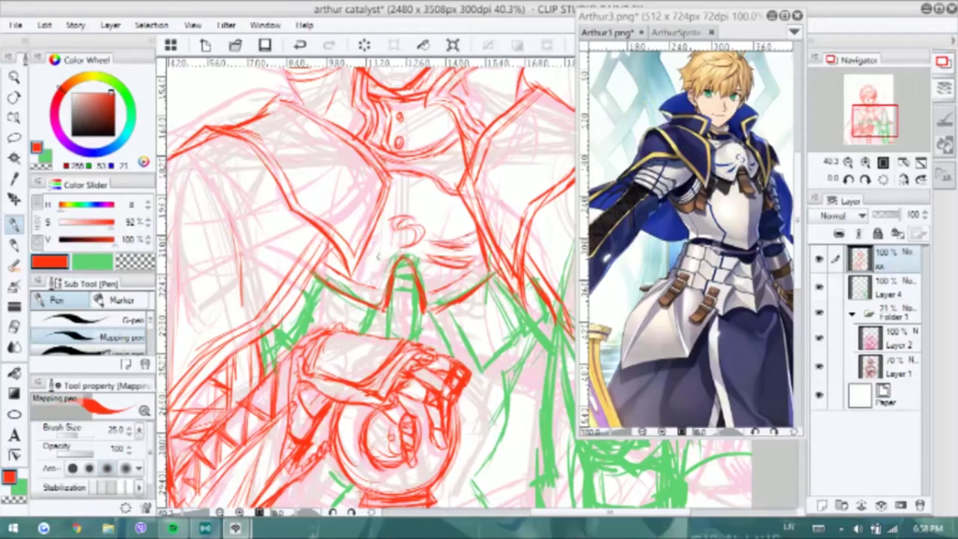
{"action": "left_click_drag", "start_coordinate": [346, 259], "coordinate": [390, 247]}
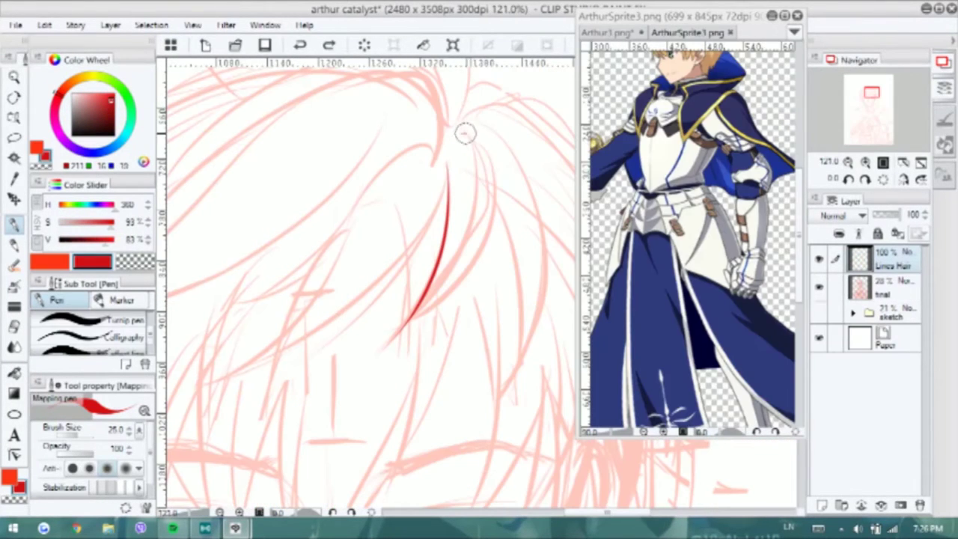
Ink the curved strands descending from the hair parting in dark red on the Lines Hair layer
{"action": "mouse_move", "coordinate": [462, 132]}
{"action": "left_mouse_down"}
{"action": "mouse_move", "coordinate": [488, 167]}
{"action": "mouse_move", "coordinate": [434, 313]}
{"action": "left_mouse_up"}
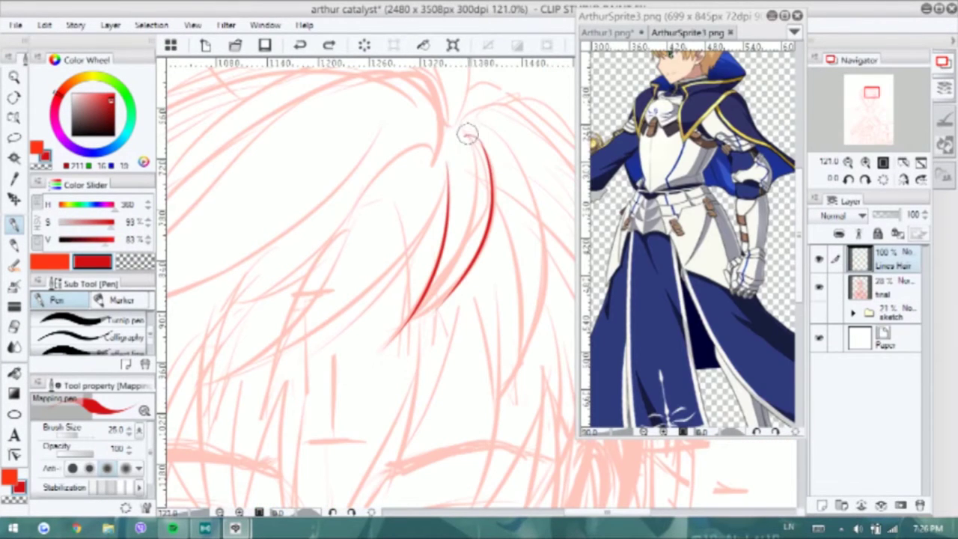
{"action": "key", "text": "h"}
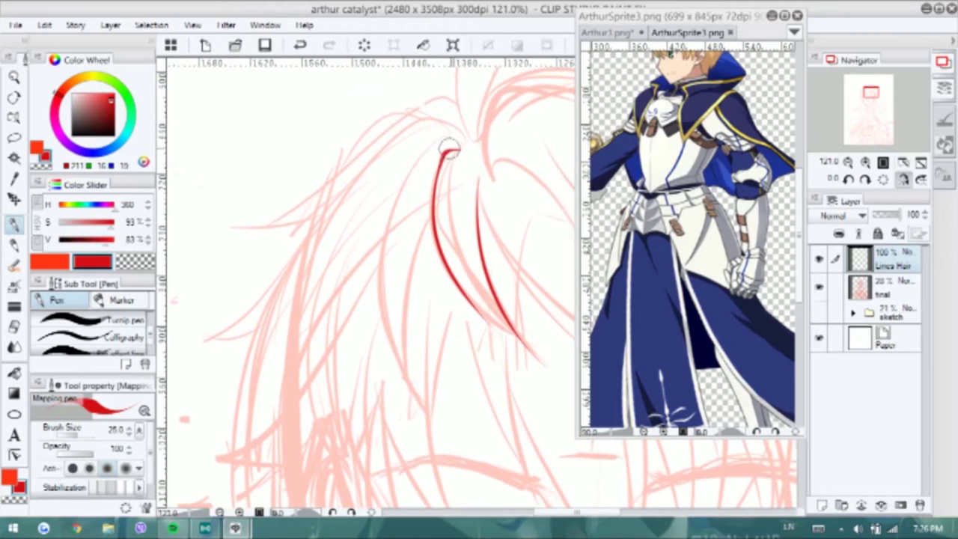
{"action": "scroll", "coordinate": [458, 149], "scroll_direction": "up", "scroll_amount": 4}
{"action": "mouse_move", "coordinate": [432, 161]}
{"action": "left_mouse_down"}
{"action": "mouse_move", "coordinate": [477, 152]}
{"action": "mouse_move", "coordinate": [417, 210]}
{"action": "mouse_move", "coordinate": [423, 298]}
{"action": "left_mouse_up"}
{"action": "scroll", "coordinate": [428, 268], "scroll_direction": "down", "scroll_amount": 3}
Ink the long fringe strands sweeping diagonally from the parting across the forehead
{"action": "scroll", "coordinate": [494, 199], "scroll_direction": "down", "scroll_amount": 2}
{"action": "scroll", "coordinate": [511, 150], "scroll_direction": "up", "scroll_amount": 1}
{"action": "mouse_move", "coordinate": [516, 119]}
{"action": "left_mouse_down"}
{"action": "mouse_move", "coordinate": [395, 299]}
{"action": "mouse_move", "coordinate": [224, 374]}
{"action": "left_mouse_up"}
{"action": "mouse_move", "coordinate": [537, 60]}
{"action": "left_mouse_down"}
{"action": "mouse_move", "coordinate": [501, 143]}
{"action": "mouse_move", "coordinate": [338, 306]}
{"action": "mouse_move", "coordinate": [455, 156]}
{"action": "mouse_move", "coordinate": [224, 393]}
{"action": "left_mouse_up"}
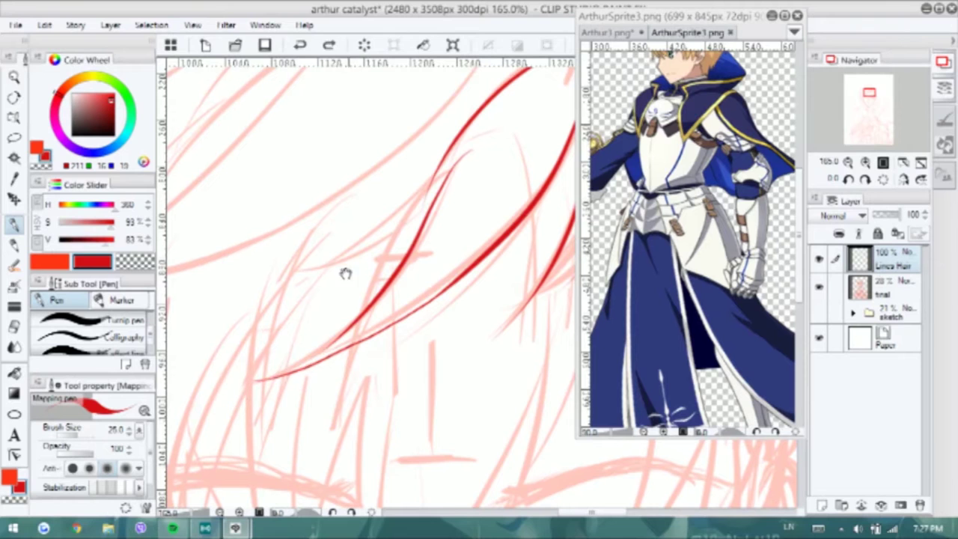
Ink the long upper fringe strand sweeping toward the side of the head and the short strands beside it
{"action": "mouse_move", "coordinate": [349, 279]}
{"action": "left_mouse_down"}
{"action": "mouse_move", "coordinate": [402, 332]}
{"action": "mouse_move", "coordinate": [456, 331]}
{"action": "mouse_move", "coordinate": [487, 203]}
{"action": "mouse_move", "coordinate": [514, 160]}
{"action": "mouse_move", "coordinate": [336, 332]}
{"action": "left_mouse_up"}
{"action": "key", "text": "h"}
{"action": "left_click_drag", "start_coordinate": [303, 228], "coordinate": [494, 288]}
{"action": "key", "text": "h"}
{"action": "left_click_drag", "start_coordinate": [419, 283], "coordinate": [491, 289]}
{"action": "key", "text": "h"}
{"action": "left_click_drag", "start_coordinate": [355, 239], "coordinate": [462, 289]}
{"action": "key", "text": "h"}
Ink the central fringe locks that taper to a point between the eyes, plus the lock beside them
{"action": "mouse_move", "coordinate": [402, 256]}
{"action": "left_mouse_down"}
{"action": "mouse_move", "coordinate": [381, 292]}
{"action": "mouse_move", "coordinate": [398, 252]}
{"action": "mouse_move", "coordinate": [419, 235]}
{"action": "left_mouse_up"}
{"action": "left_click_drag", "start_coordinate": [453, 180], "coordinate": [404, 330]}
{"action": "mouse_move", "coordinate": [410, 287]}
{"action": "left_mouse_down"}
{"action": "mouse_move", "coordinate": [407, 277]}
{"action": "mouse_move", "coordinate": [417, 428]}
{"action": "left_mouse_up"}
{"action": "left_click_drag", "start_coordinate": [419, 322], "coordinate": [421, 352]}
{"action": "mouse_move", "coordinate": [390, 172]}
{"action": "left_mouse_down"}
{"action": "mouse_move", "coordinate": [413, 432]}
{"action": "mouse_move", "coordinate": [530, 119]}
{"action": "mouse_move", "coordinate": [434, 171]}
{"action": "left_mouse_up"}
{"action": "left_click_drag", "start_coordinate": [445, 202], "coordinate": [398, 365]}
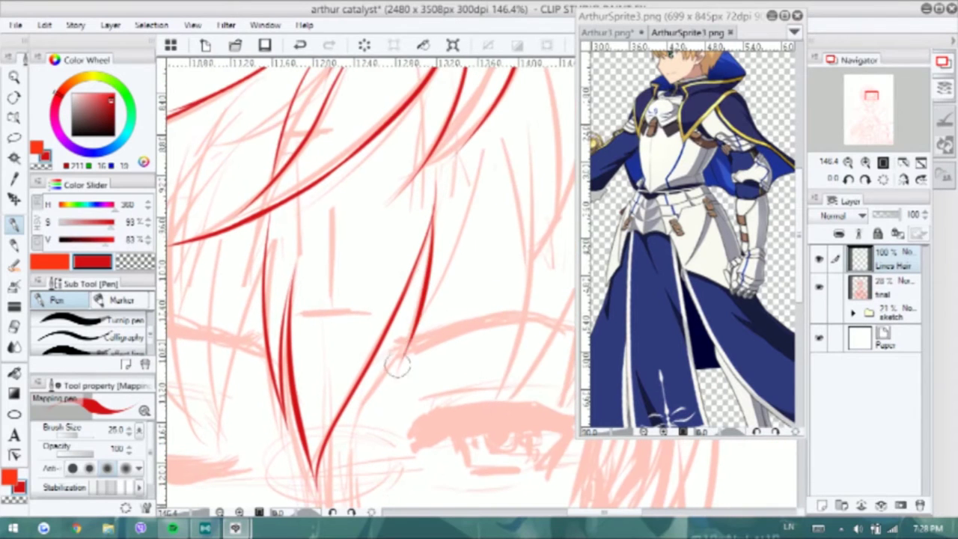
{"action": "left_click_drag", "start_coordinate": [486, 129], "coordinate": [406, 348]}
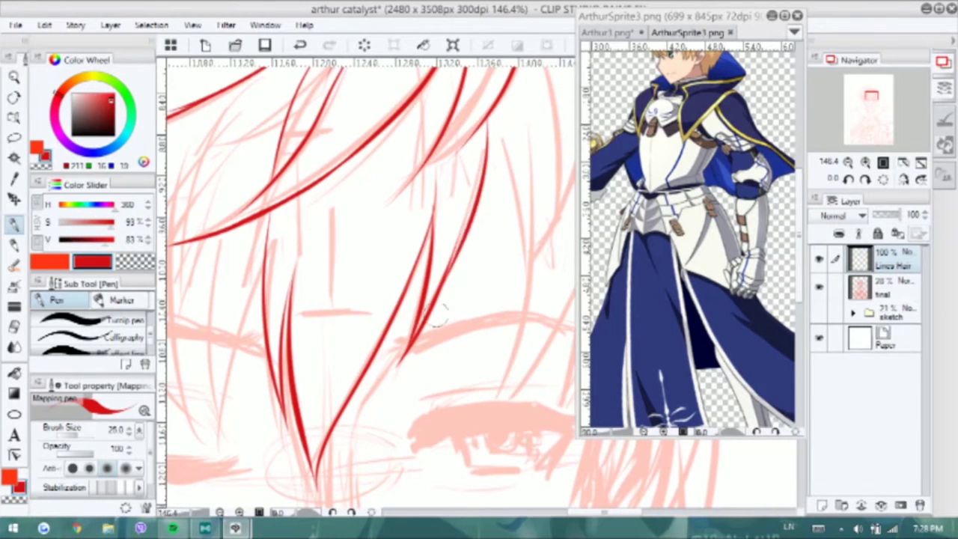
Ink the row of pointed fringe locks hanging above the closed eye
{"action": "left_click_drag", "start_coordinate": [393, 141], "coordinate": [334, 366]}
{"action": "key", "text": "ctrl+z"}
{"action": "left_click_drag", "start_coordinate": [388, 431], "coordinate": [378, 273]}
{"action": "left_click_drag", "start_coordinate": [378, 273], "coordinate": [430, 280]}
{"action": "mouse_move", "coordinate": [317, 367]}
{"action": "left_mouse_down"}
{"action": "mouse_move", "coordinate": [310, 278]}
{"action": "mouse_move", "coordinate": [374, 419]}
{"action": "mouse_move", "coordinate": [374, 221]}
{"action": "left_mouse_up"}
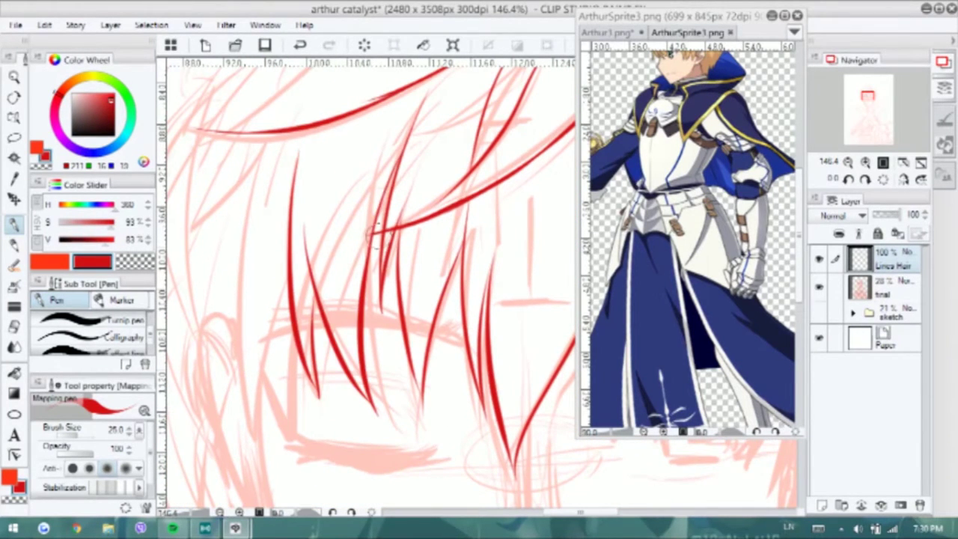
Ink the outer fringe lock falling beside the closed eye
{"action": "left_click_drag", "start_coordinate": [259, 359], "coordinate": [269, 188]}
{"action": "mouse_move", "coordinate": [280, 133]}
{"action": "left_mouse_down"}
{"action": "mouse_move", "coordinate": [300, 453]}
{"action": "mouse_move", "coordinate": [289, 365]}
{"action": "left_mouse_up"}
{"action": "mouse_move", "coordinate": [296, 419]}
{"action": "left_mouse_down"}
{"action": "mouse_move", "coordinate": [322, 281]}
{"action": "mouse_move", "coordinate": [303, 449]}
{"action": "left_mouse_up"}
{"action": "scroll", "coordinate": [335, 261], "scroll_direction": "down", "scroll_amount": 4}
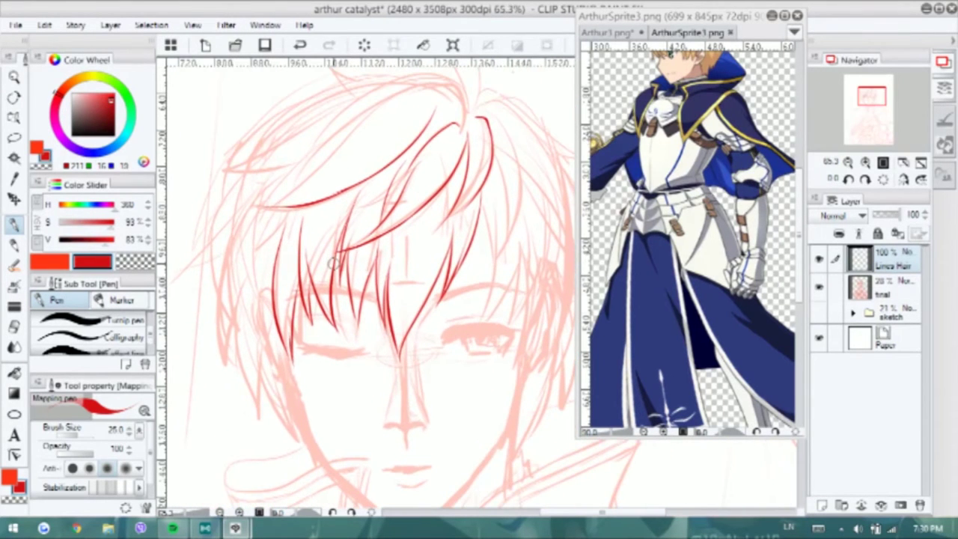
Ink the fringe locks falling from the parting over and beside the open eye
{"action": "scroll", "coordinate": [335, 261], "scroll_direction": "up", "scroll_amount": 4}
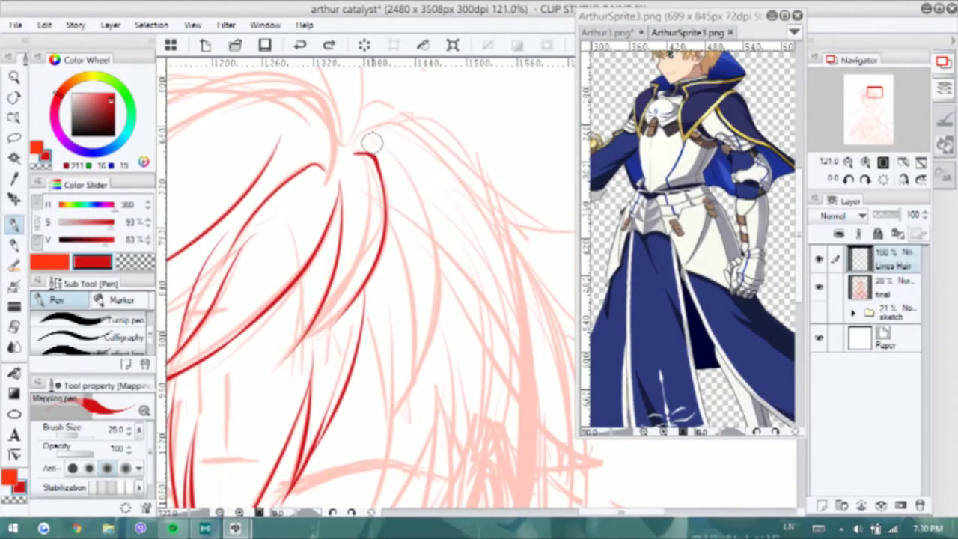
{"action": "left_click_drag", "start_coordinate": [426, 219], "coordinate": [393, 400]}
{"action": "scroll", "coordinate": [374, 285], "scroll_direction": "down", "scroll_amount": 3}
{"action": "left_click_drag", "start_coordinate": [359, 154], "coordinate": [385, 297]}
{"action": "key", "text": "ctrl+z"}
{"action": "left_click_drag", "start_coordinate": [391, 196], "coordinate": [372, 366]}
{"action": "scroll", "coordinate": [372, 366], "scroll_direction": "left", "scroll_amount": 5}
{"action": "left_click_drag", "start_coordinate": [460, 228], "coordinate": [437, 360]}
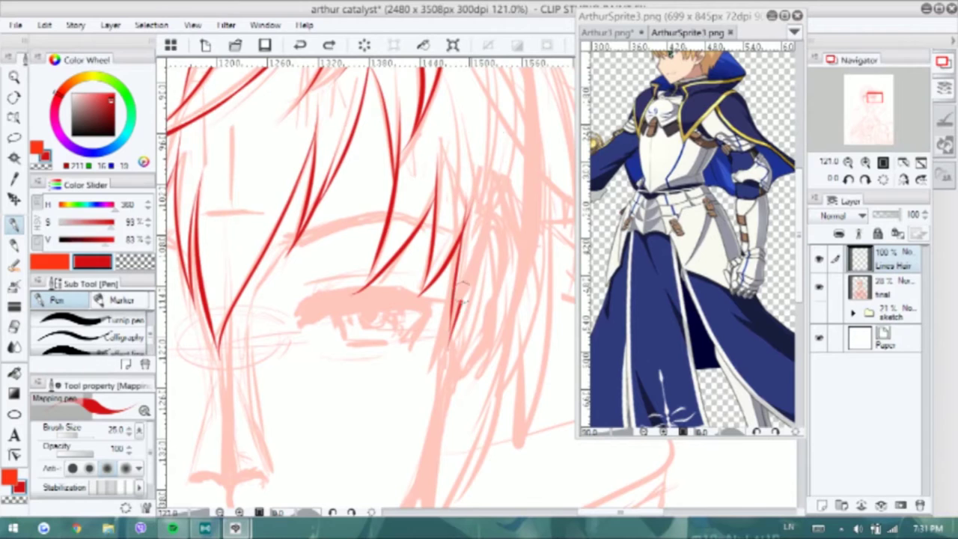
{"action": "scroll", "coordinate": [438, 361], "scroll_direction": "left", "scroll_amount": 1}
Ink the curved strands of the tuft rising from the crown, redoing the inner stroke
{"action": "key", "text": "h"}
{"action": "scroll", "coordinate": [425, 355], "scroll_direction": "up", "scroll_amount": 5}
{"action": "left_click_drag", "start_coordinate": [419, 173], "coordinate": [341, 318]}
{"action": "mouse_move", "coordinate": [417, 177]}
{"action": "left_mouse_down"}
{"action": "mouse_move", "coordinate": [353, 278]}
{"action": "mouse_move", "coordinate": [345, 321]}
{"action": "left_mouse_up"}
{"action": "key", "text": "ctrl+z"}
{"action": "key", "text": "ctrl+z"}
{"action": "left_click_drag", "start_coordinate": [419, 153], "coordinate": [342, 315]}
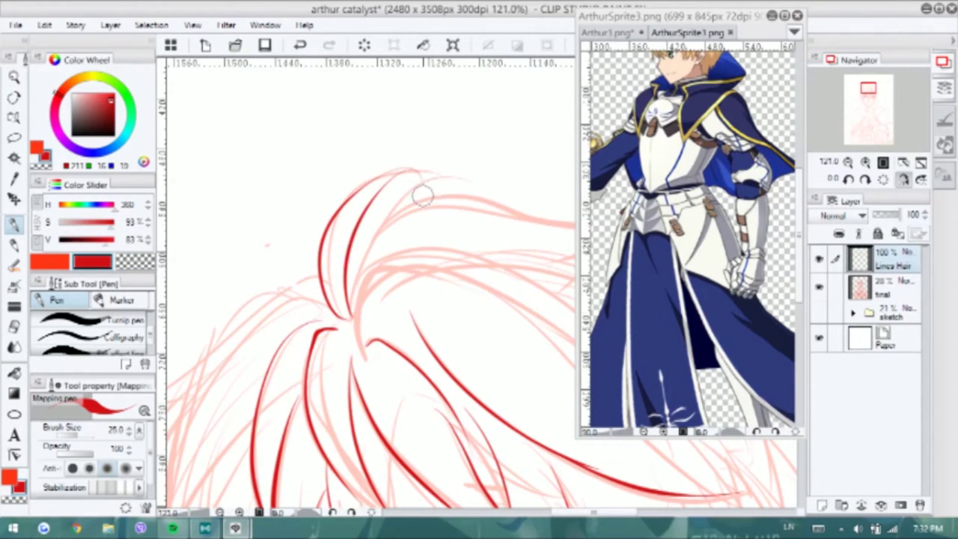
Ink the strand sweeping from the parting over the top of the head, redoing it for a smoother curve
{"action": "scroll", "coordinate": [390, 237], "scroll_direction": "down", "scroll_amount": 2}
{"action": "key", "text": "h"}
{"action": "scroll", "coordinate": [389, 257], "scroll_direction": "left", "scroll_amount": 3}
{"action": "left_click_drag", "start_coordinate": [561, 149], "coordinate": [299, 318]}
{"action": "key", "text": "ctrl+z"}
{"action": "key", "text": "ctrl+z"}
{"action": "mouse_move", "coordinate": [550, 153]}
{"action": "left_mouse_down"}
{"action": "mouse_move", "coordinate": [253, 343]}
{"action": "mouse_move", "coordinate": [289, 332]}
{"action": "left_mouse_up"}
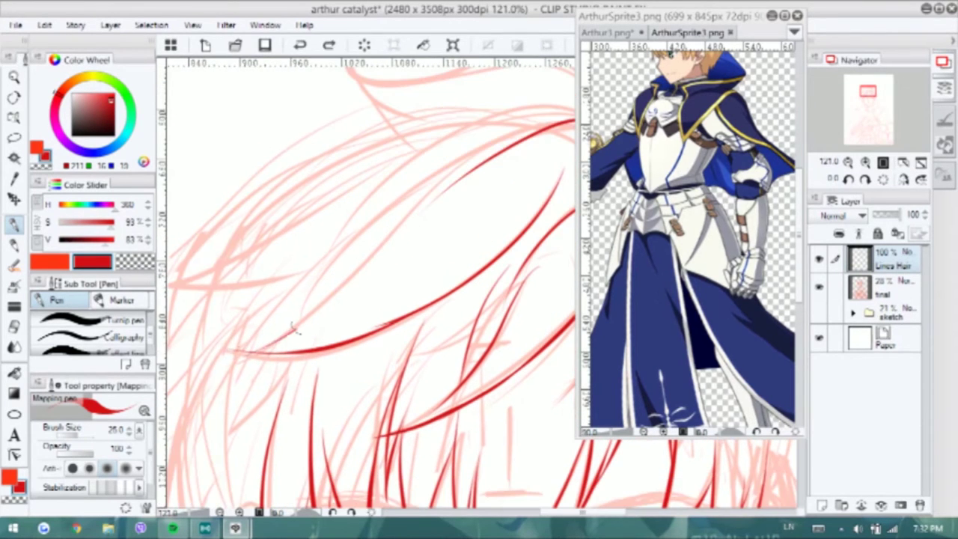
Ink the outer hair lock near the temple on the closed-eye side, retrying the stroke several times
{"action": "scroll", "coordinate": [510, 161], "scroll_direction": "up", "scroll_amount": 1}
{"action": "left_click_drag", "start_coordinate": [419, 359], "coordinate": [506, 155]}
{"action": "left_click_drag", "start_coordinate": [279, 176], "coordinate": [346, 396]}
{"action": "key", "text": "ctrl+z"}
{"action": "left_click_drag", "start_coordinate": [299, 240], "coordinate": [336, 386]}
{"action": "key", "text": "ctrl+z"}
{"action": "left_click_drag", "start_coordinate": [337, 247], "coordinate": [326, 305]}
{"action": "key", "text": "ctrl+z"}
{"action": "scroll", "coordinate": [317, 381], "scroll_direction": "down", "scroll_amount": 3}
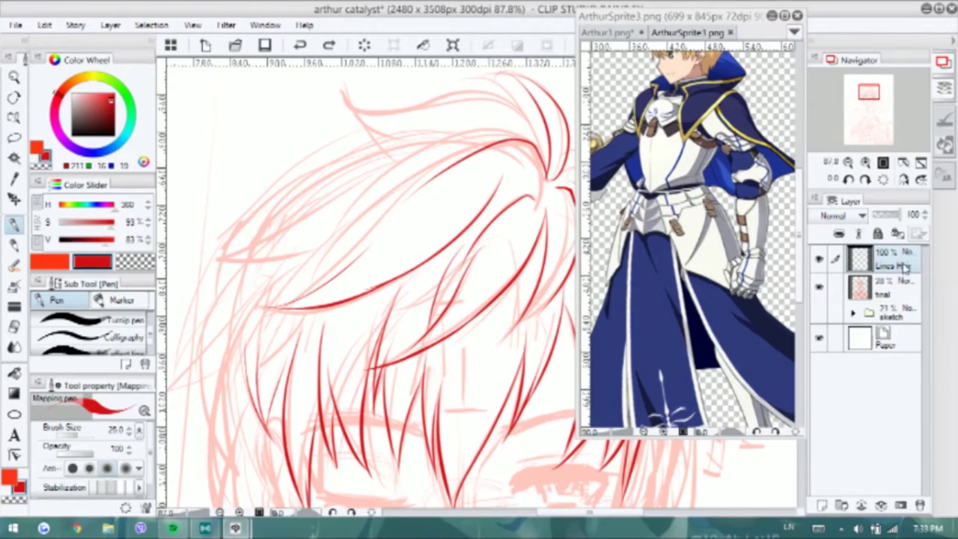
Lower the opacity of the final sketch layer to 18% and make Lines Hair the active layer
{"action": "left_click", "coordinate": [860, 287]}
{"action": "left_click_drag", "start_coordinate": [886, 215], "coordinate": [880, 217]}
{"action": "mouse_move", "coordinate": [353, 171]}
{"action": "left_mouse_down"}
{"action": "mouse_move", "coordinate": [368, 132]}
{"action": "mouse_move", "coordinate": [196, 229]}
{"action": "left_mouse_up"}
{"action": "left_click", "coordinate": [883, 258]}
Ink the head's outer hair contour and side strands on the closed-eye side
{"action": "key", "text": "ctrl+z"}
{"action": "mouse_move", "coordinate": [401, 114]}
{"action": "left_mouse_down"}
{"action": "mouse_move", "coordinate": [224, 219]}
{"action": "mouse_move", "coordinate": [312, 187]}
{"action": "left_mouse_up"}
{"action": "key", "text": "ctrl+z"}
{"action": "mouse_move", "coordinate": [274, 212]}
{"action": "left_mouse_down"}
{"action": "mouse_move", "coordinate": [224, 377]}
{"action": "mouse_move", "coordinate": [234, 389]}
{"action": "mouse_move", "coordinate": [240, 296]}
{"action": "mouse_move", "coordinate": [231, 353]}
{"action": "left_mouse_up"}
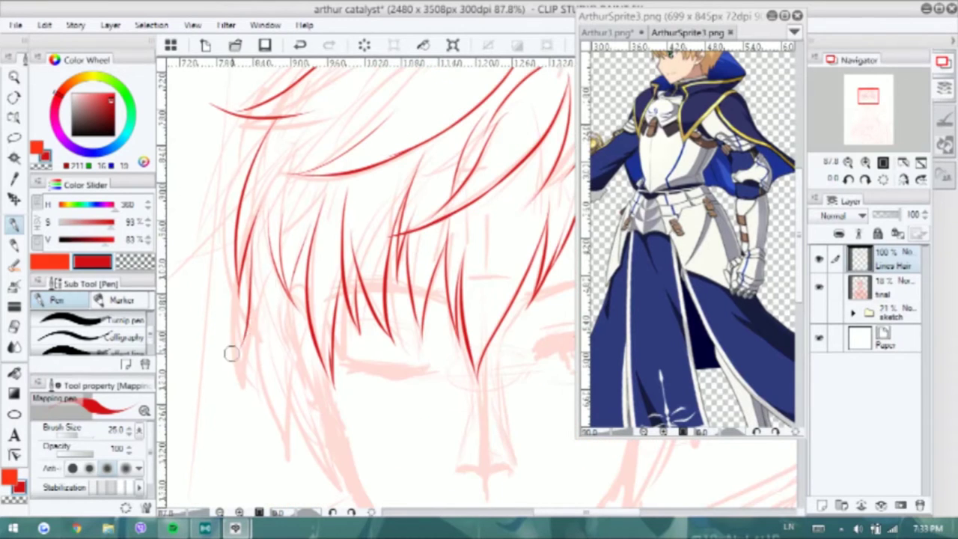
Ink the short pointed locks flicking outward in front of the ear on the closed-eye side
{"action": "left_click_drag", "start_coordinate": [272, 287], "coordinate": [224, 362]}
{"action": "left_click_drag", "start_coordinate": [283, 313], "coordinate": [267, 310]}
{"action": "key", "text": "ctrl+z"}
{"action": "left_click_drag", "start_coordinate": [290, 357], "coordinate": [266, 299]}
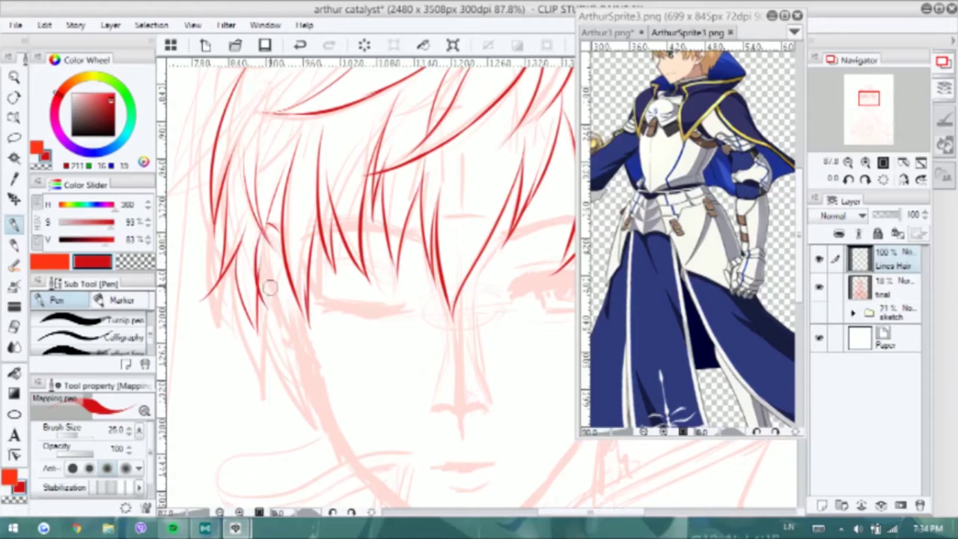
Ink the ear's contour between the side locks on the closed-eye side
{"action": "scroll", "coordinate": [251, 253], "scroll_direction": "up", "scroll_amount": 1}
{"action": "key", "text": "ctrl+z"}
{"action": "mouse_move", "coordinate": [270, 219]}
{"action": "left_mouse_down"}
{"action": "mouse_move", "coordinate": [254, 309]}
{"action": "mouse_move", "coordinate": [261, 357]}
{"action": "left_mouse_up"}
{"action": "key", "text": "ctrl+z"}
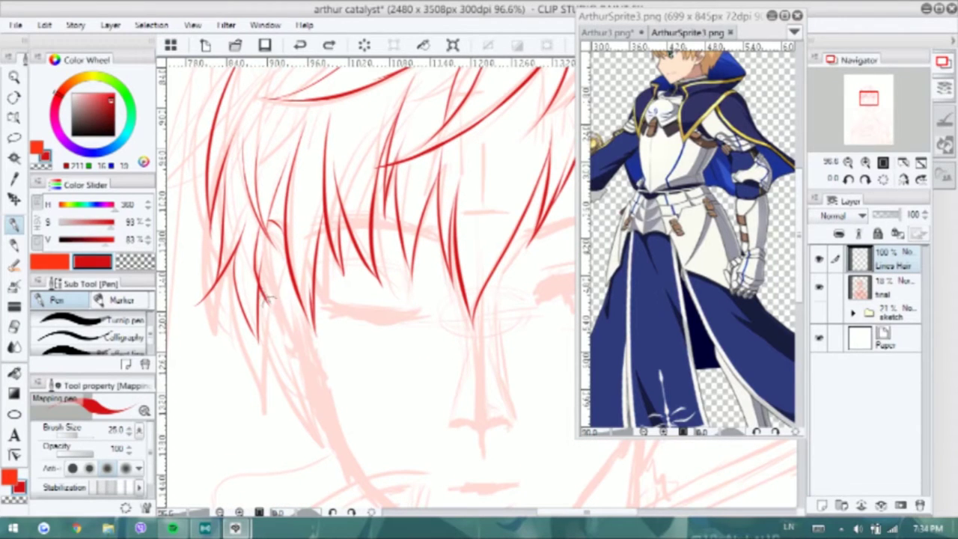
Ink the cheek line from below the ear toward the chin and switch to the Hard eraser
{"action": "left_click_drag", "start_coordinate": [299, 320], "coordinate": [360, 476]}
{"action": "key", "text": "ctrl+z"}
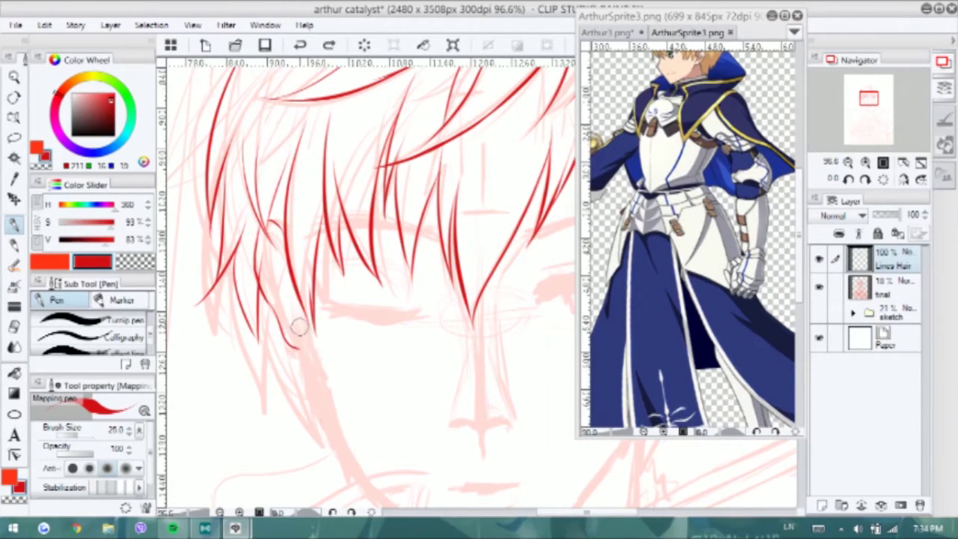
{"action": "left_click_drag", "start_coordinate": [306, 342], "coordinate": [358, 470]}
{"action": "key", "text": "e"}
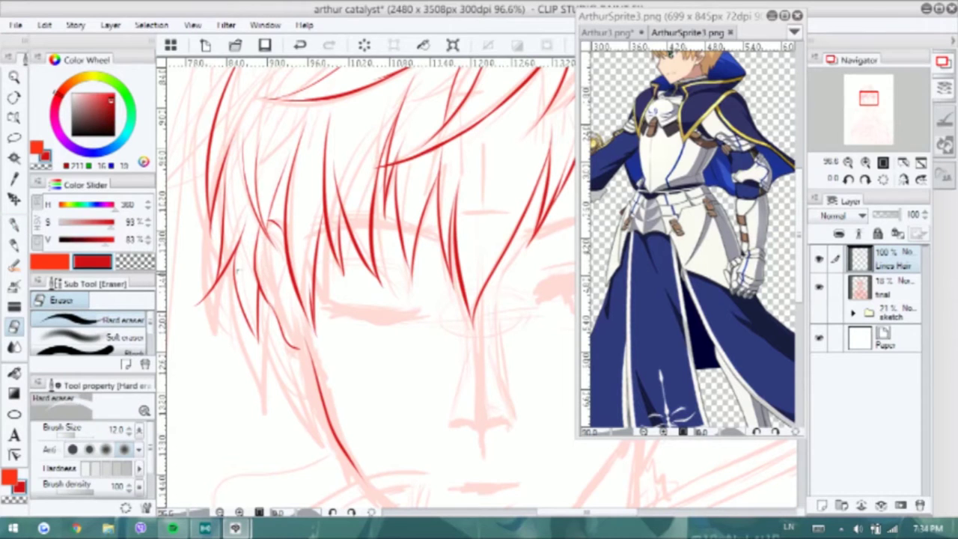
Ink the ear's inner folds and the short pointed locks below the ear on the closed-eye side
{"action": "key", "text": "p"}
{"action": "key", "text": "ctrl+z"}
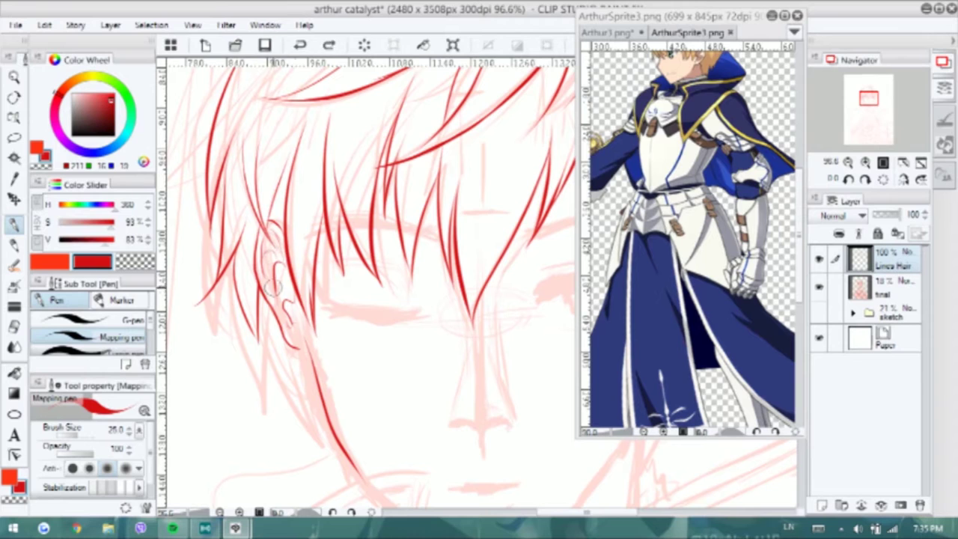
{"action": "left_click_drag", "start_coordinate": [263, 327], "coordinate": [291, 364]}
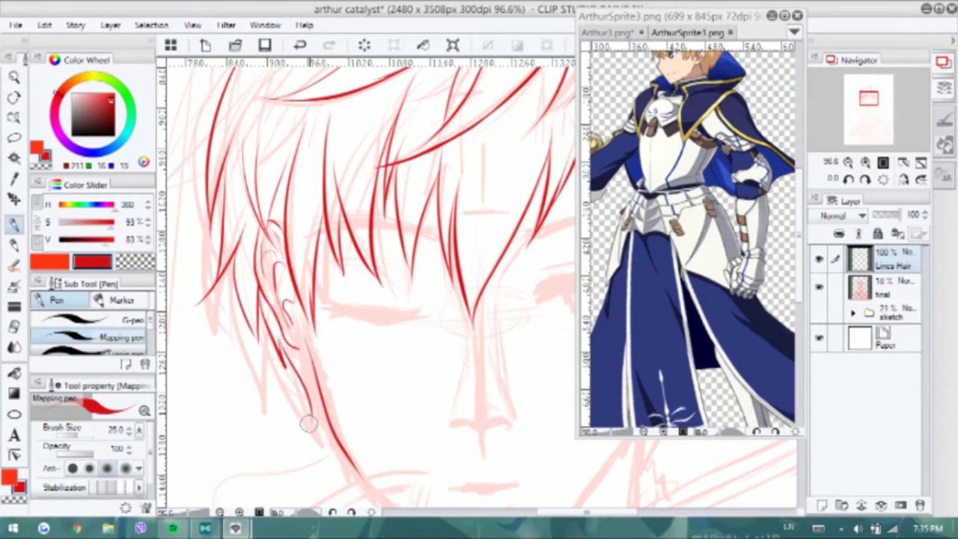
Ink the lower edge of the cowlick and the head's upper hair contour on the closed-eye side
{"action": "scroll", "coordinate": [331, 300], "scroll_direction": "up", "scroll_amount": 5}
{"action": "mouse_move", "coordinate": [543, 193]}
{"action": "left_mouse_down"}
{"action": "mouse_move", "coordinate": [442, 123]}
{"action": "mouse_move", "coordinate": [352, 159]}
{"action": "left_mouse_up"}
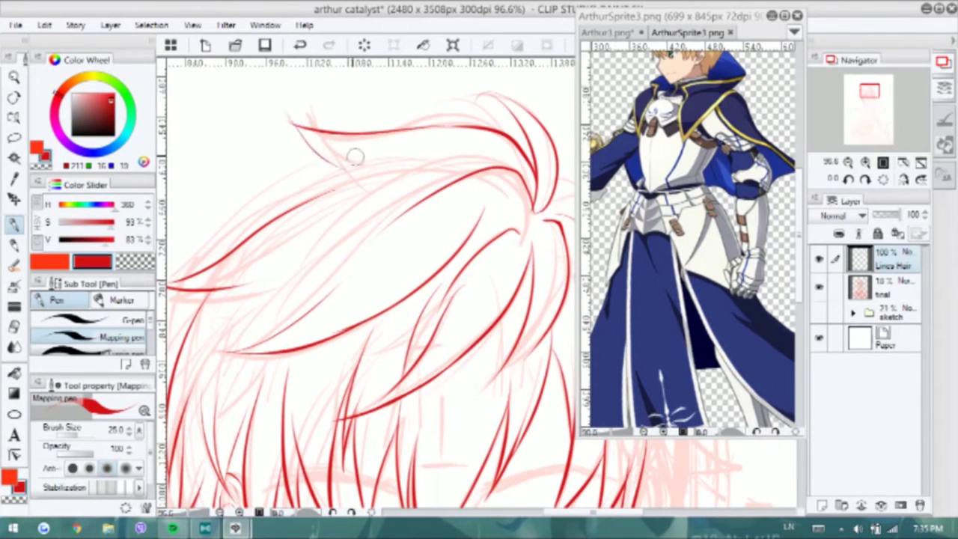
{"action": "key", "text": "ctrl+z"}
{"action": "mouse_move", "coordinate": [449, 159]}
{"action": "left_mouse_down"}
{"action": "mouse_move", "coordinate": [259, 218]}
{"action": "mouse_move", "coordinate": [254, 232]}
{"action": "left_mouse_up"}
{"action": "scroll", "coordinate": [255, 233], "scroll_direction": "down", "scroll_amount": 2}
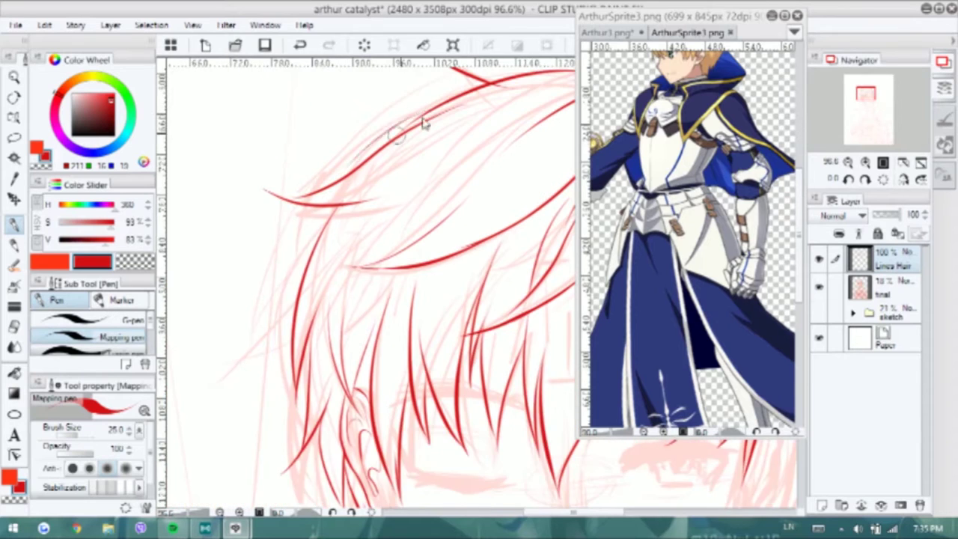
Add a new layer and ink inner hair strands across the crown on the closed-eye side, tidying their overlaps
{"action": "key", "text": "ctrl+shift+n"}
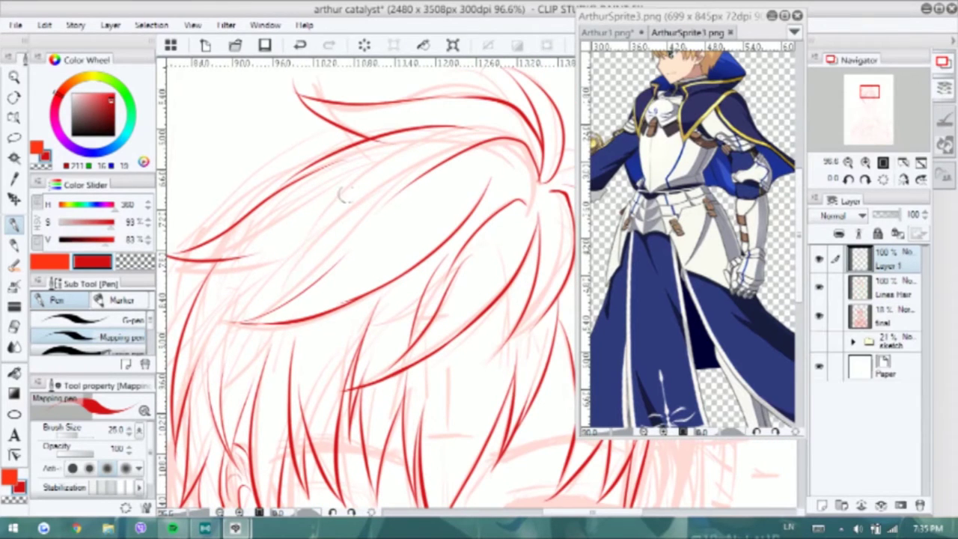
{"action": "left_click_drag", "start_coordinate": [337, 193], "coordinate": [271, 380]}
{"action": "left_click_drag", "start_coordinate": [287, 229], "coordinate": [196, 364]}
{"action": "mouse_move", "coordinate": [279, 298]}
{"action": "left_mouse_down"}
{"action": "mouse_move", "coordinate": [187, 373]}
{"action": "mouse_move", "coordinate": [277, 312]}
{"action": "left_mouse_up"}
{"action": "key", "text": "e"}
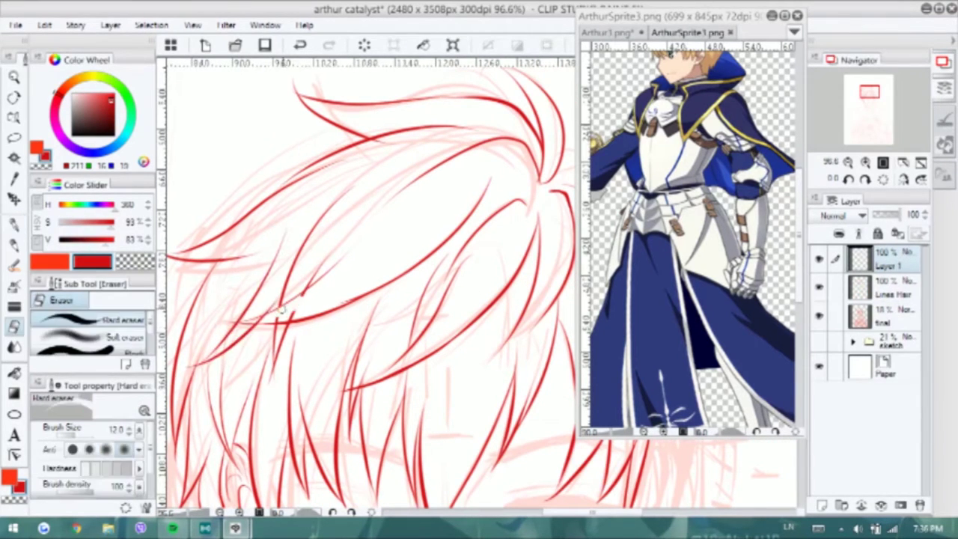
Mirror the canvas view, minimize the reference window and ink the crown's outer hair contour on the open-eye side in the Lines Hair layer
{"action": "key", "text": "h"}
{"action": "left_click", "coordinate": [771, 15]}
{"action": "left_click", "coordinate": [885, 288]}
{"action": "key", "text": "p"}
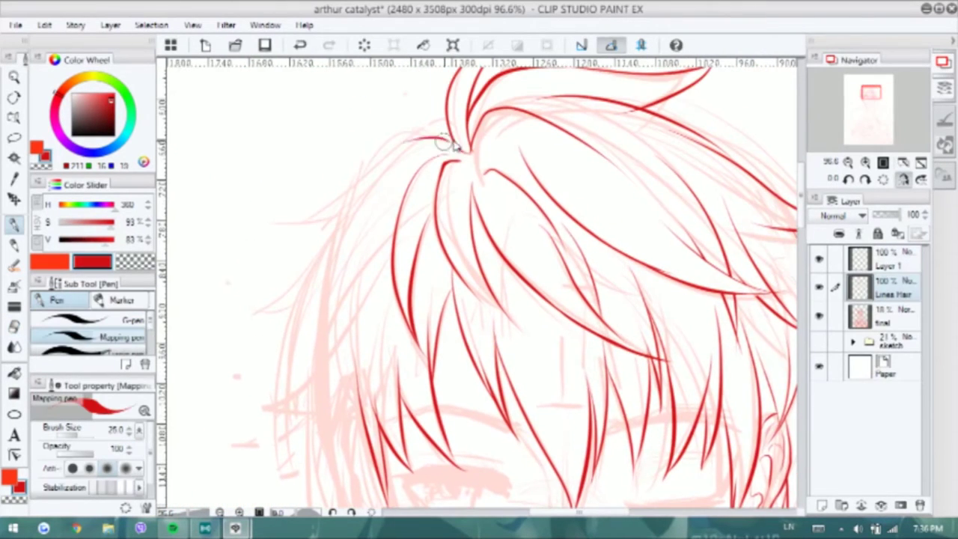
{"action": "left_click_drag", "start_coordinate": [458, 132], "coordinate": [321, 237]}
{"action": "left_click_drag", "start_coordinate": [358, 195], "coordinate": [278, 274]}
{"action": "key", "text": "ctrl+z"}
Ink the outer side locks with their pointed tips beside the ear on the open-eye side
{"action": "mouse_move", "coordinate": [344, 222]}
{"action": "left_mouse_down"}
{"action": "mouse_move", "coordinate": [278, 408]}
{"action": "mouse_move", "coordinate": [288, 405]}
{"action": "left_mouse_up"}
{"action": "scroll", "coordinate": [314, 314], "scroll_direction": "down", "scroll_amount": 3}
{"action": "key", "text": "ctrl+z"}
{"action": "left_click_drag", "start_coordinate": [307, 141], "coordinate": [254, 359]}
{"action": "left_click_drag", "start_coordinate": [343, 290], "coordinate": [302, 458]}
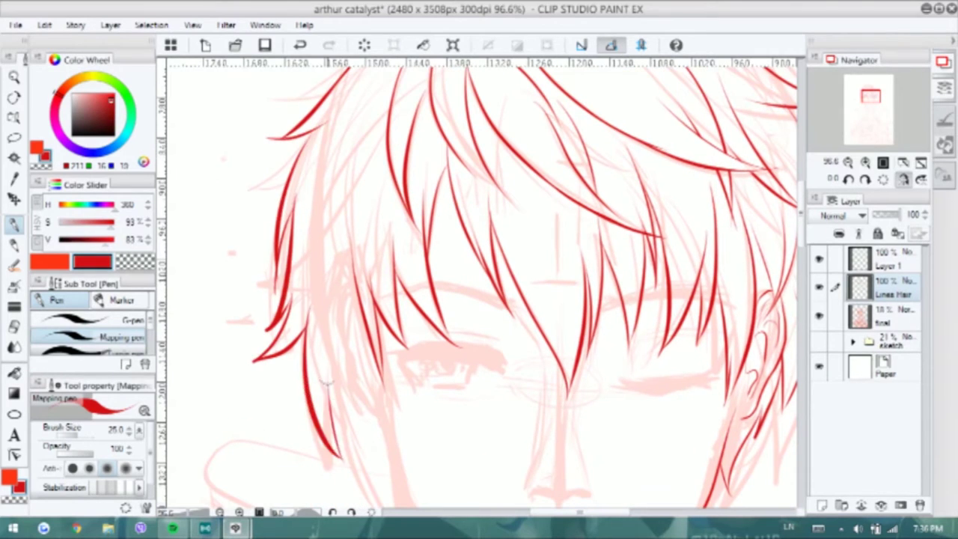
Ink the ear's contour, the cheek line and the lock curving below the ear on the open-eye side
{"action": "scroll", "coordinate": [299, 315], "scroll_direction": "down", "scroll_amount": 3}
{"action": "key", "text": "ctrl+z"}
{"action": "left_click_drag", "start_coordinate": [329, 181], "coordinate": [305, 329]}
{"action": "key", "text": "ctrl+z"}
{"action": "mouse_move", "coordinate": [337, 202]}
{"action": "left_mouse_down"}
{"action": "mouse_move", "coordinate": [318, 222]}
{"action": "mouse_move", "coordinate": [321, 247]}
{"action": "mouse_move", "coordinate": [357, 311]}
{"action": "left_mouse_up"}
{"action": "key", "text": "ctrl+z"}
{"action": "left_click_drag", "start_coordinate": [389, 397], "coordinate": [371, 332]}
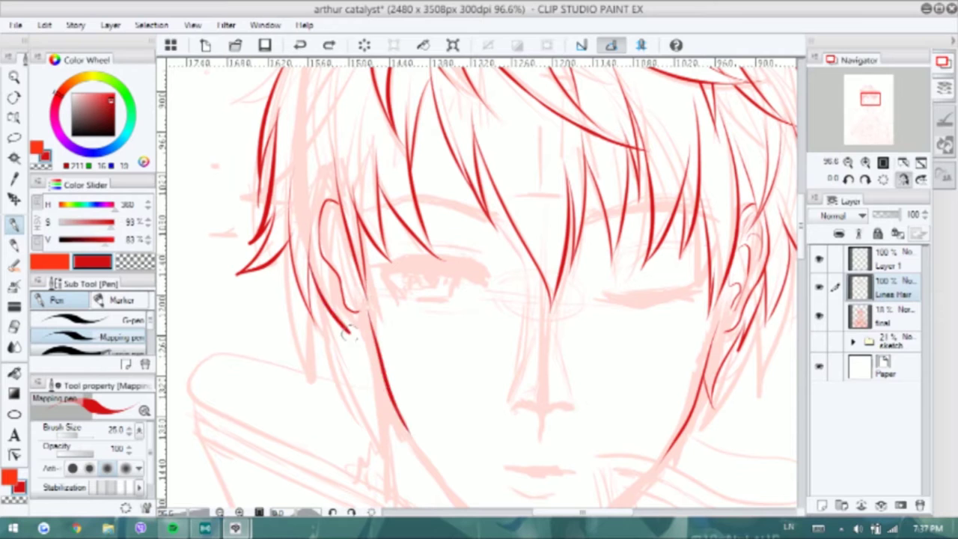
Ink the inner side strands between the outer hair contour and the fringe on the open-eye side in Layer 1
{"action": "scroll", "coordinate": [359, 241], "scroll_direction": "up", "scroll_amount": 5}
{"action": "key", "text": "alt+bracketright"}
{"action": "key", "text": "ctrl+z"}
{"action": "left_click_drag", "start_coordinate": [329, 150], "coordinate": [306, 296]}
{"action": "key", "text": "ctrl+z"}
{"action": "left_click_drag", "start_coordinate": [349, 135], "coordinate": [303, 296]}
{"action": "key", "text": "ctrl+z"}
{"action": "mouse_move", "coordinate": [322, 221]}
{"action": "left_mouse_down"}
{"action": "mouse_move", "coordinate": [393, 365]}
{"action": "mouse_move", "coordinate": [389, 348]}
{"action": "left_mouse_up"}
{"action": "key", "text": "e"}
{"action": "scroll", "coordinate": [365, 224], "scroll_direction": "down", "scroll_amount": 3}
{"action": "scroll", "coordinate": [365, 224], "scroll_direction": "down", "scroll_amount": 1}
{"action": "key", "text": "p"}
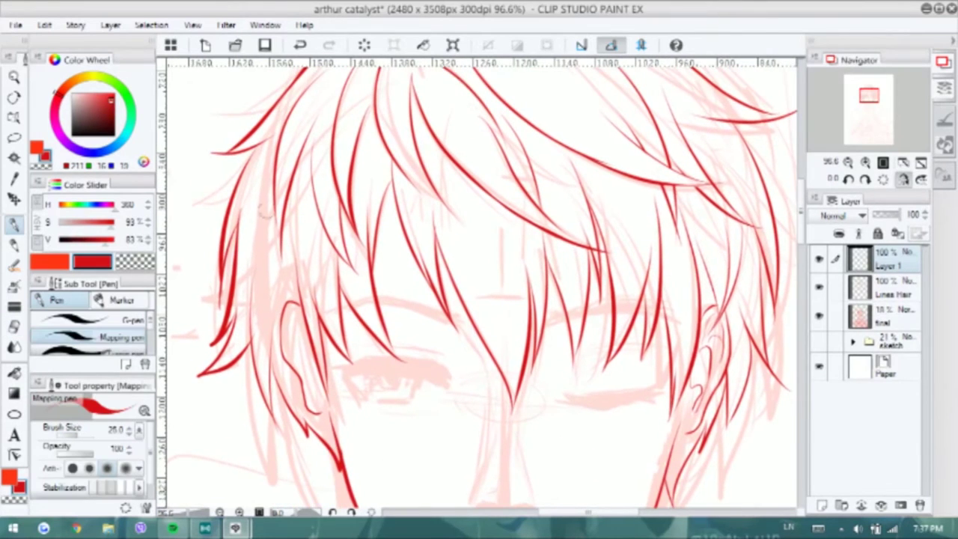
Ink the inner folds of the open-eye-side ear on the Lines Hair layer
{"action": "scroll", "coordinate": [303, 210], "scroll_direction": "down", "scroll_amount": 4}
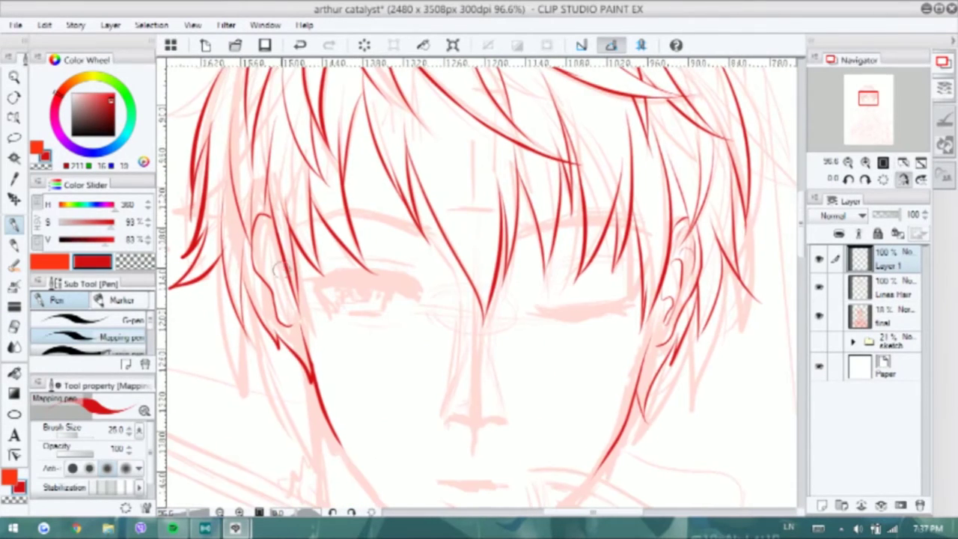
{"action": "left_click", "coordinate": [717, 295], "text": "ctrl+shift"}
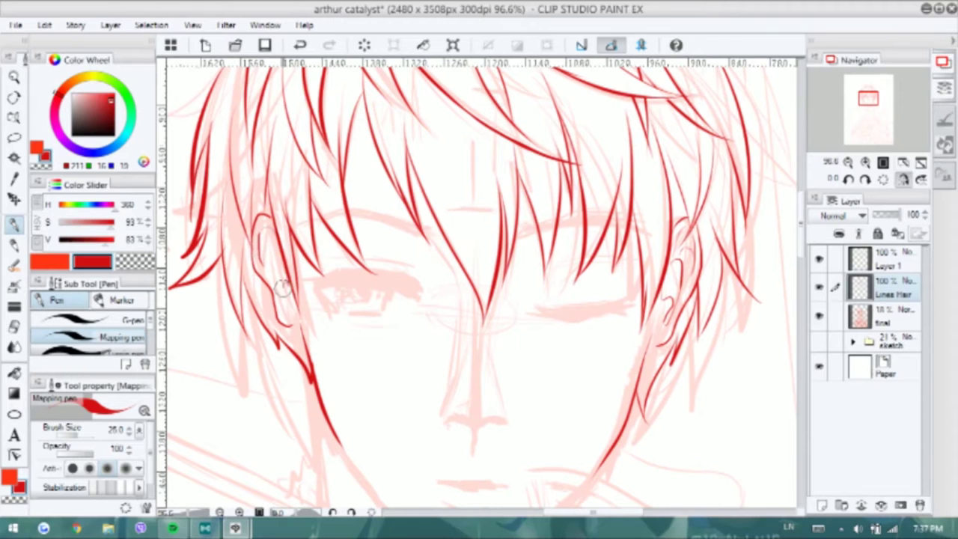
Merge Layer 1 into the Lines Hair layer
{"action": "left_click", "coordinate": [891, 262]}
{"action": "left_click", "coordinate": [896, 297], "text": "ctrl"}
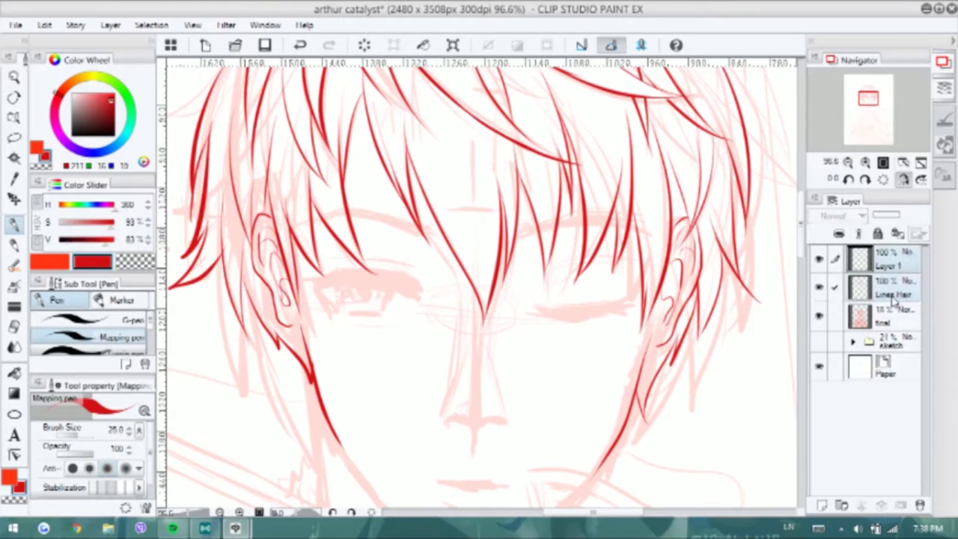
{"action": "right_click", "coordinate": [902, 266]}
{"action": "left_click", "coordinate": [759, 454]}
{"action": "key", "text": "ctrl+z"}
{"action": "left_click", "coordinate": [882, 507]}
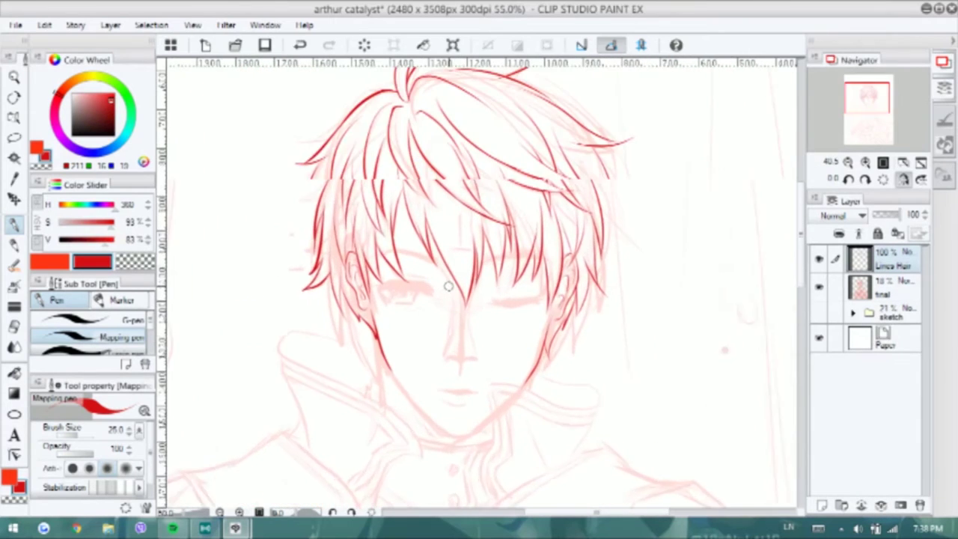
Ink the jawline from both cheeks down to the chin and clean up where the lines meet
{"action": "scroll", "coordinate": [419, 359], "scroll_direction": "down", "scroll_amount": 2}
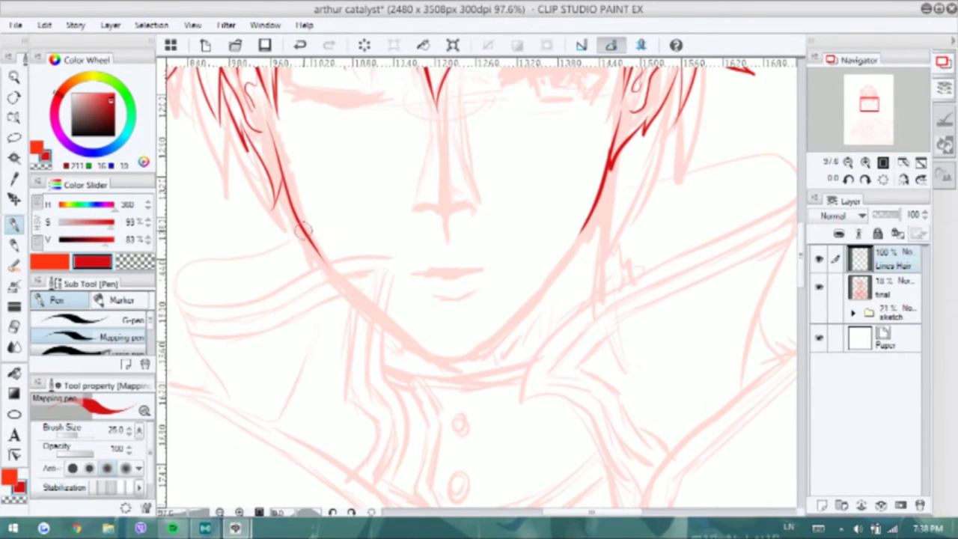
{"action": "key", "text": "ctrl+z"}
{"action": "left_click_drag", "start_coordinate": [298, 225], "coordinate": [419, 347]}
{"action": "key", "text": "ctrl+z"}
{"action": "mouse_move", "coordinate": [588, 216]}
{"action": "left_mouse_down"}
{"action": "mouse_move", "coordinate": [464, 353]}
{"action": "mouse_move", "coordinate": [492, 336]}
{"action": "mouse_move", "coordinate": [468, 349]}
{"action": "left_mouse_up"}
{"action": "key", "text": "e"}
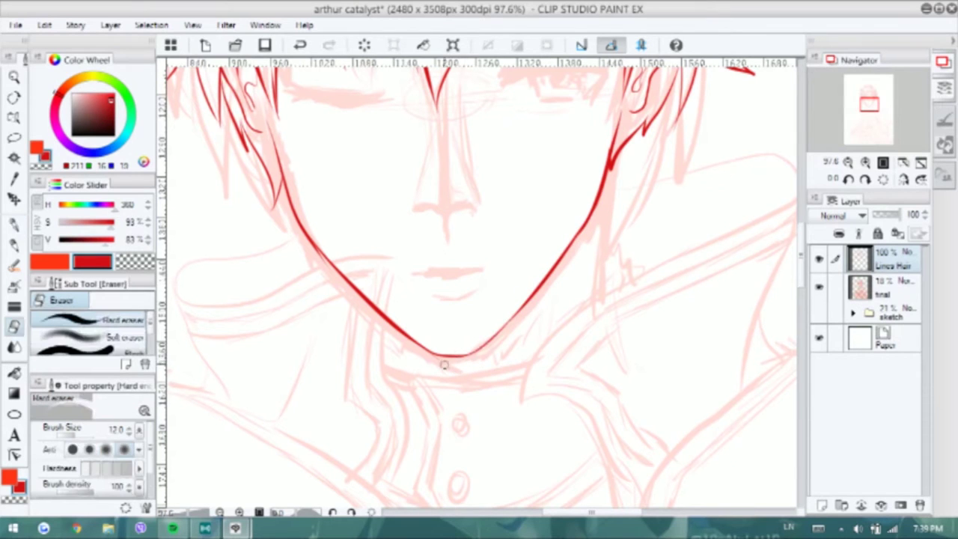
{"action": "key", "text": "p"}
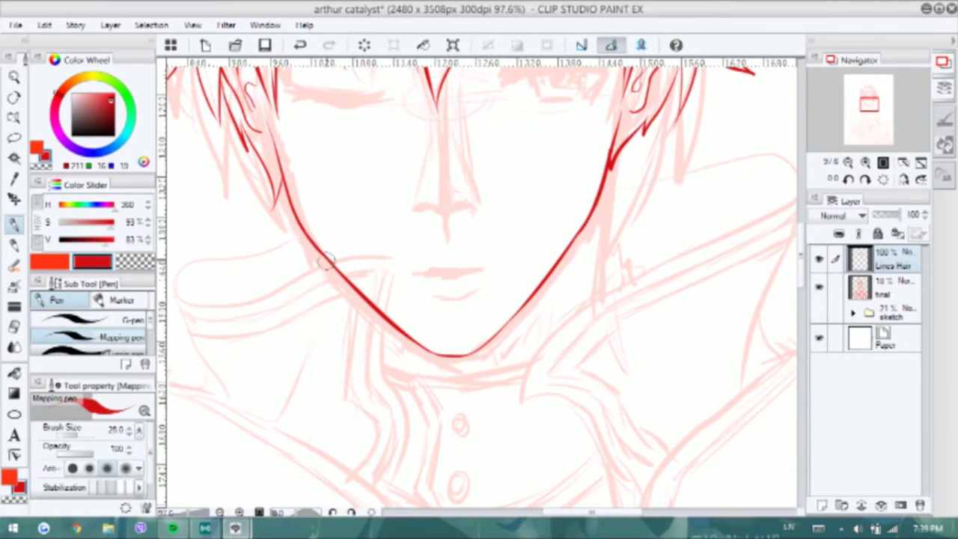
Ink the upper cheek lines joining the jaw to the hair beside both ears and clean up their edges
{"action": "scroll", "coordinate": [624, 222], "scroll_direction": "up", "scroll_amount": 3}
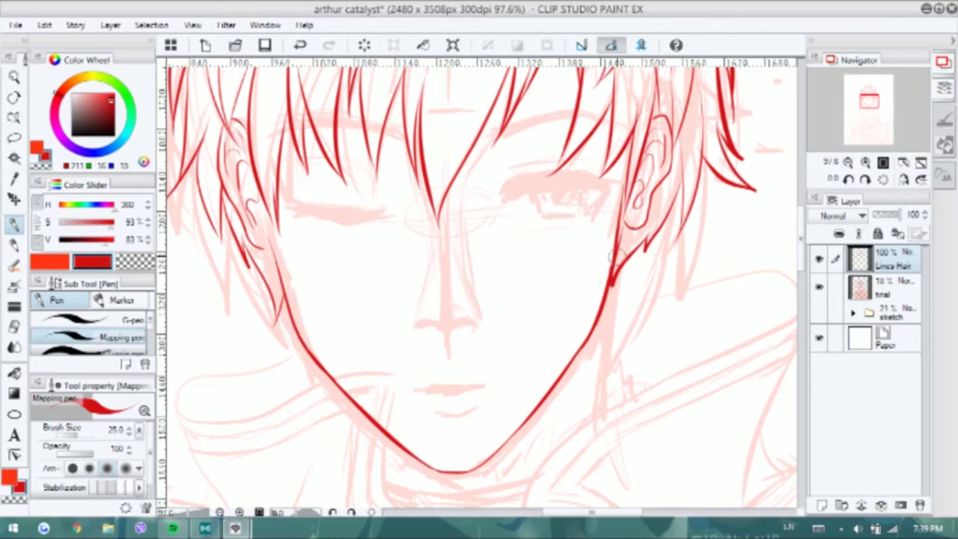
{"action": "left_click_drag", "start_coordinate": [625, 193], "coordinate": [612, 277]}
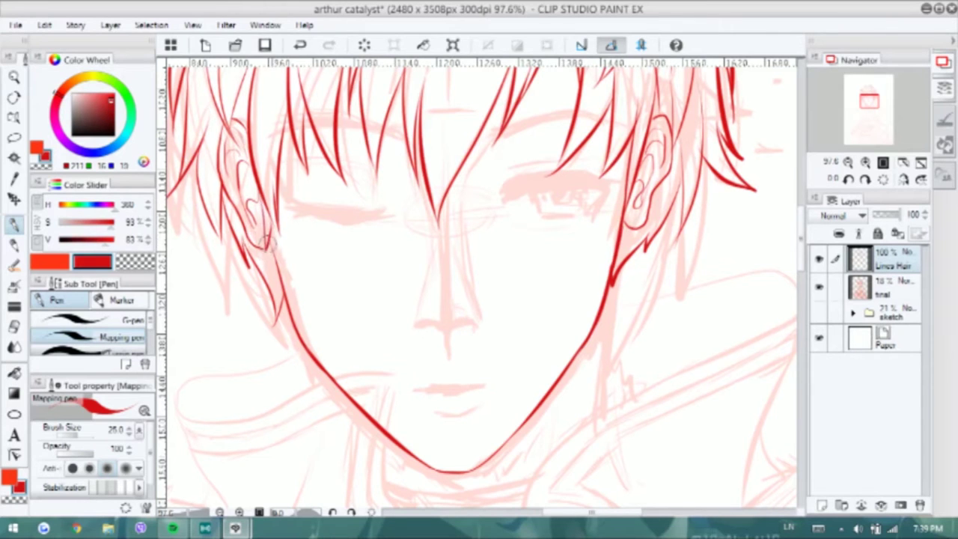
{"action": "left_click_drag", "start_coordinate": [434, 331], "coordinate": [424, 329]}
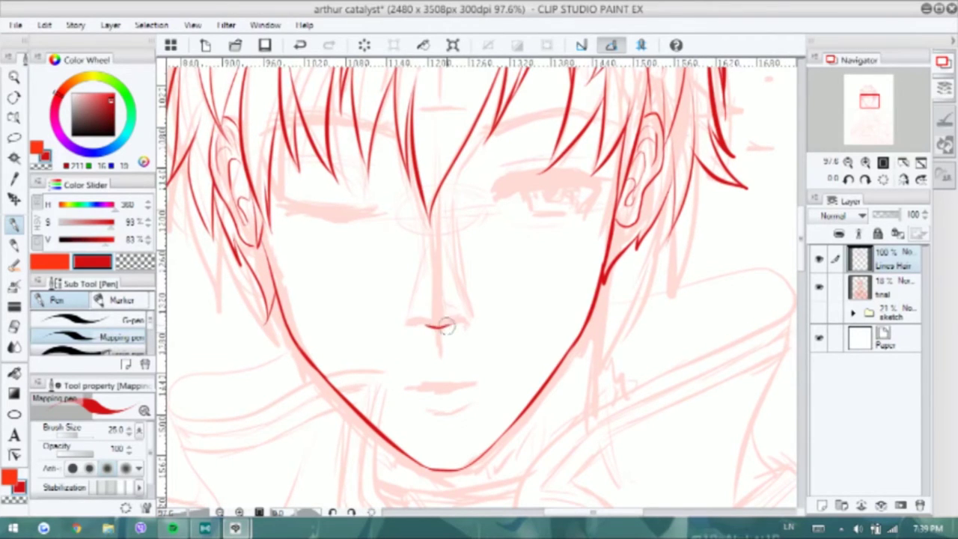
{"action": "scroll", "coordinate": [474, 263], "scroll_direction": "down", "scroll_amount": 2}
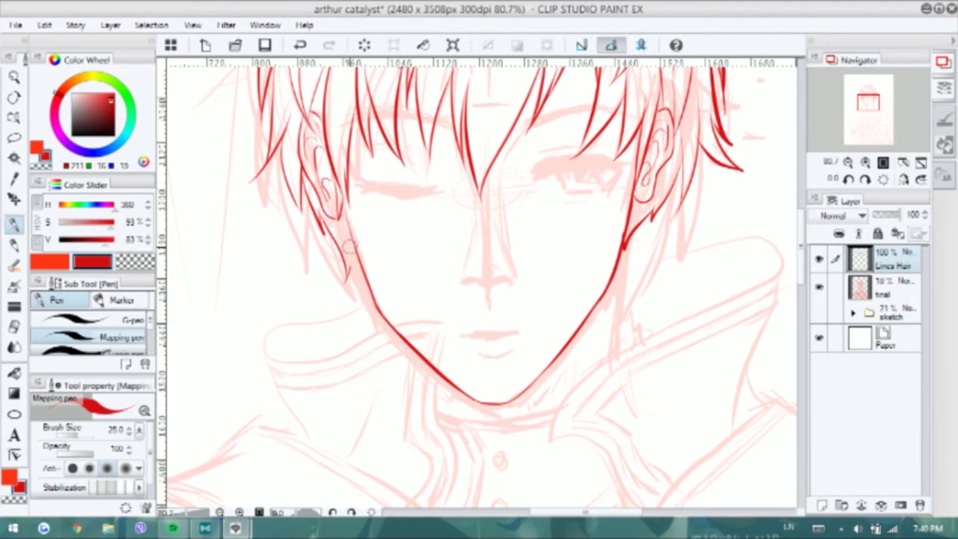
{"action": "left_click_drag", "start_coordinate": [346, 206], "coordinate": [362, 260]}
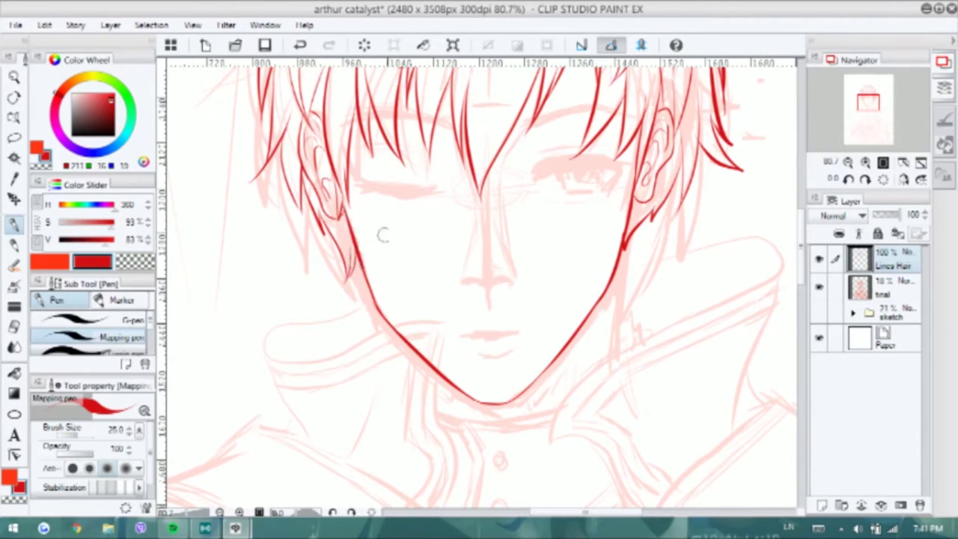
{"action": "key", "text": "e"}
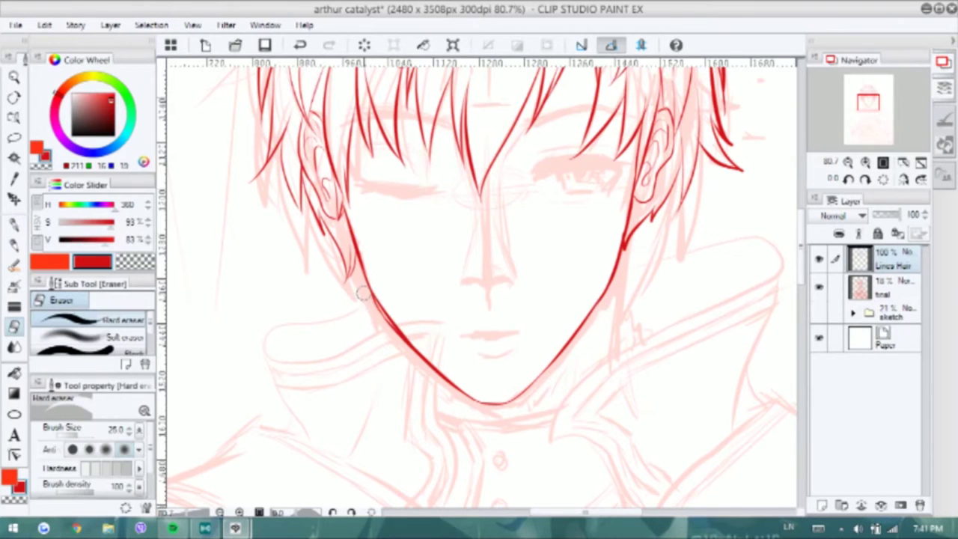
Erase the ear on the closed-eye side and try redrawing its contour
{"action": "scroll", "coordinate": [441, 391], "scroll_direction": "up", "scroll_amount": 2}
{"action": "key", "text": "p"}
{"action": "key", "text": "e"}
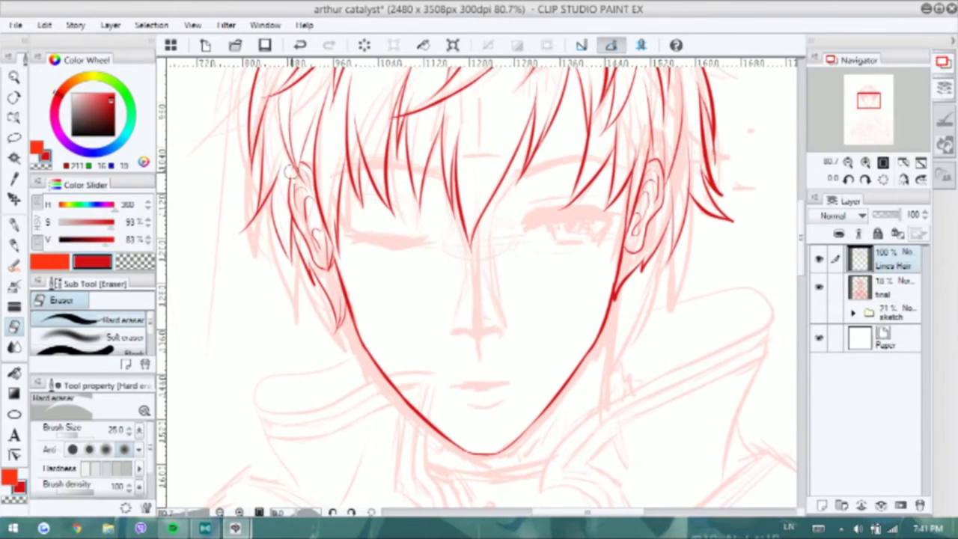
{"action": "key", "text": "p"}
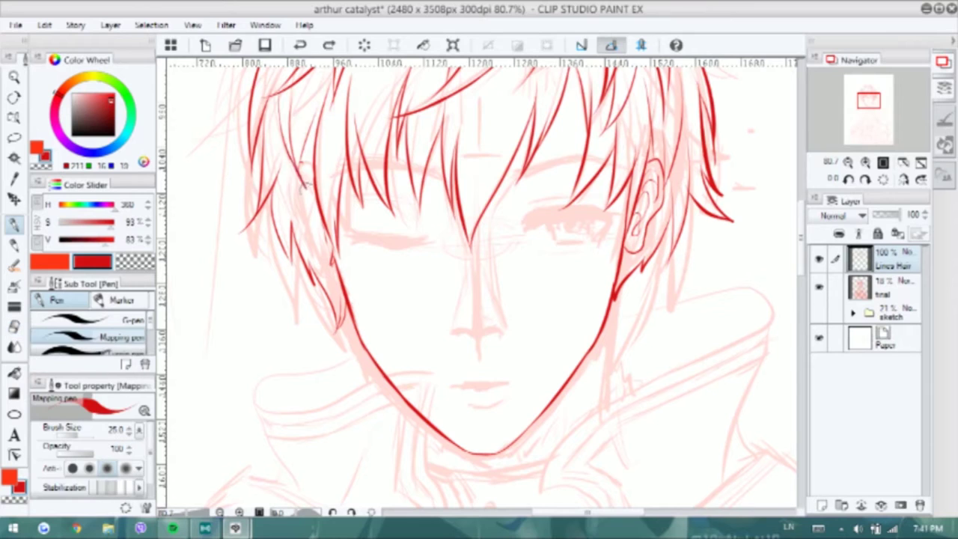
{"action": "key", "text": "ctrl+z"}
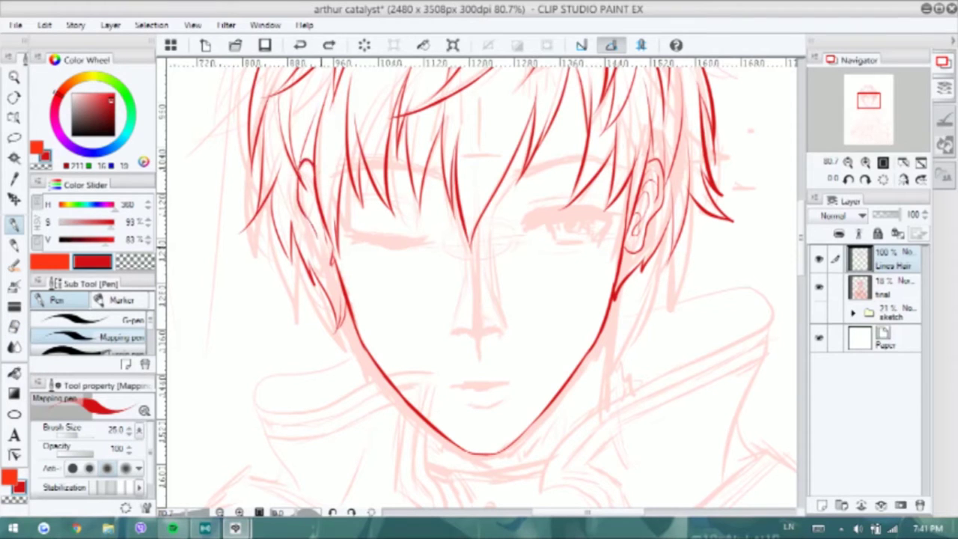
{"action": "key", "text": "ctrl+z"}
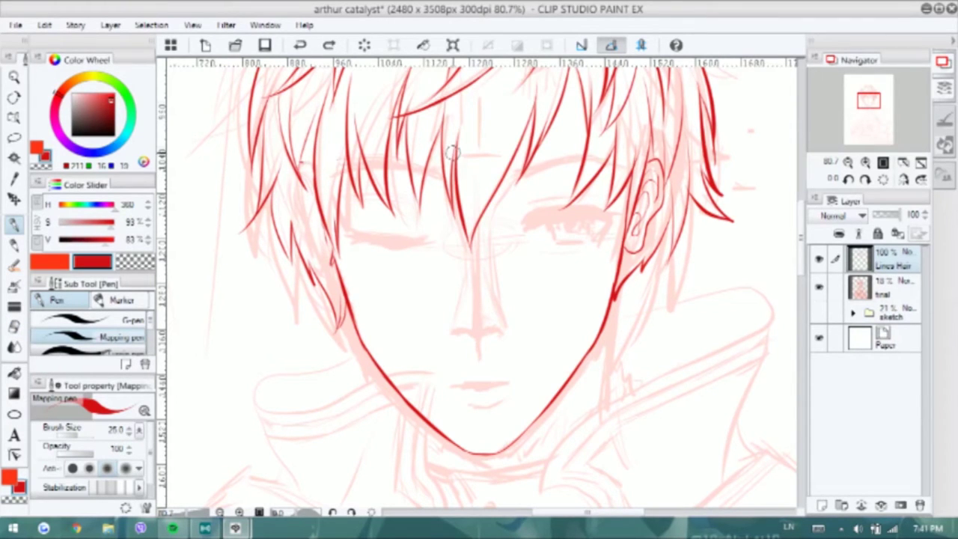
Erase the ear on the open-eye side and redraw both ears smaller on a new layer
{"action": "key", "text": "e"}
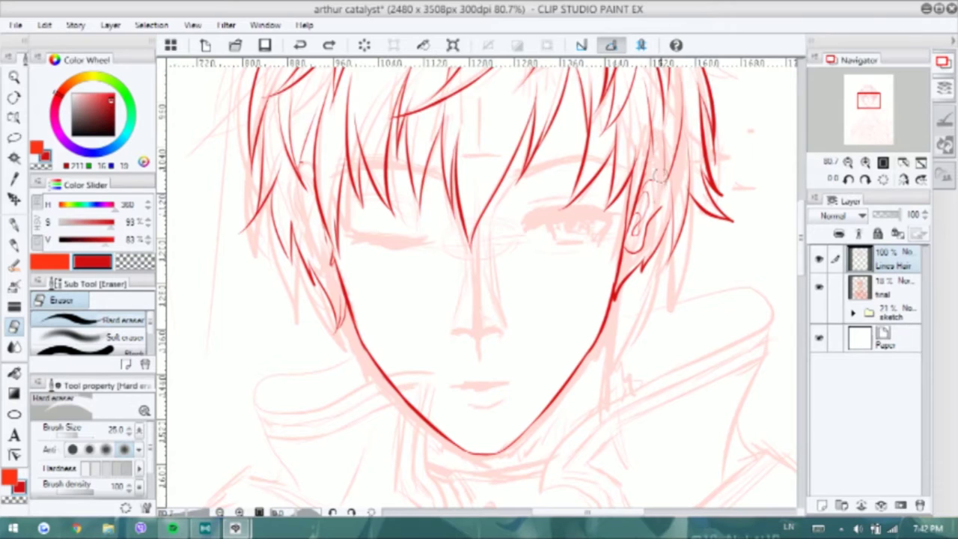
{"action": "key", "text": "p"}
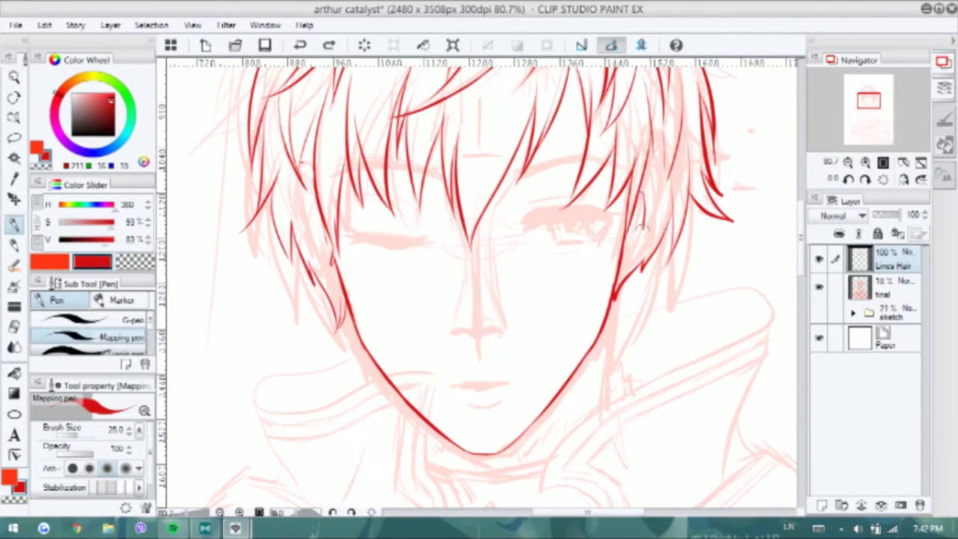
{"action": "key", "text": "ctrl+z"}
{"action": "key", "text": "ctrl+shift+n"}
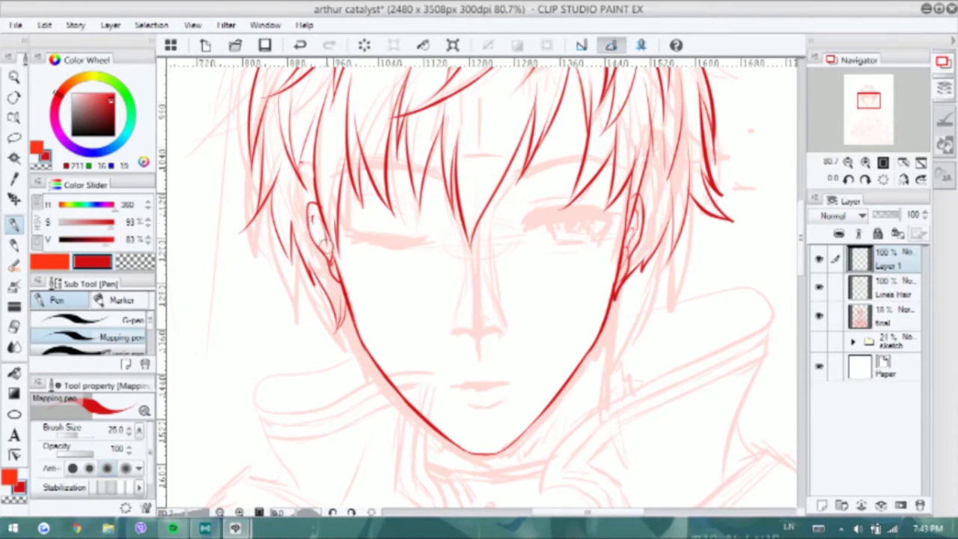
Erase the leftover ear marks between the side locks on the Lines Hair layer
{"action": "left_click", "coordinate": [294, 212], "text": "ctrl+shift"}
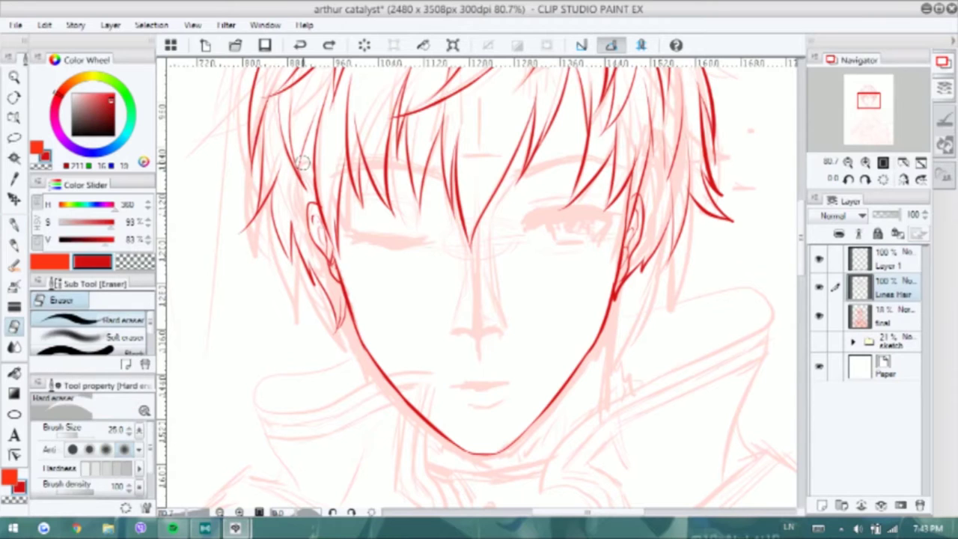
{"action": "scroll", "coordinate": [499, 259], "scroll_direction": "up", "scroll_amount": 5}
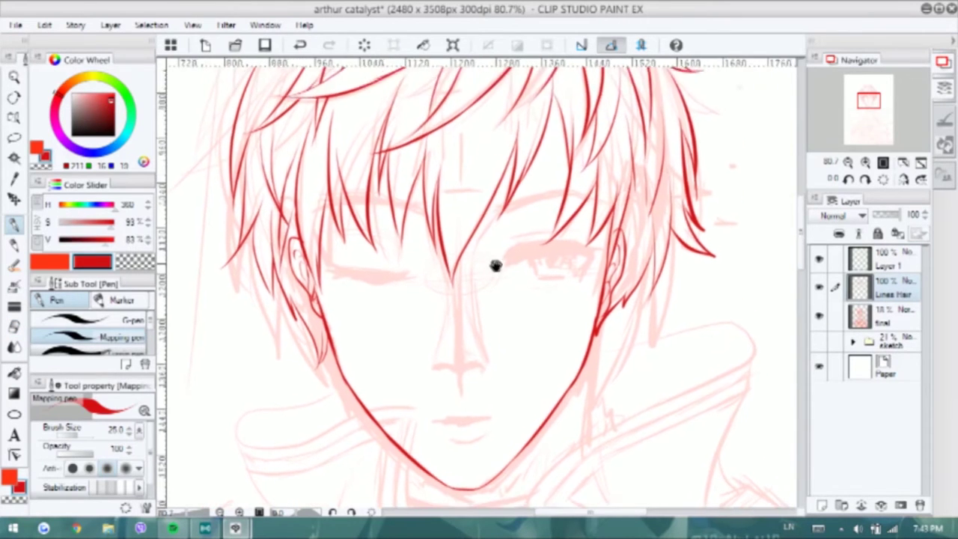
{"action": "scroll", "coordinate": [323, 334], "scroll_direction": "down", "scroll_amount": 3}
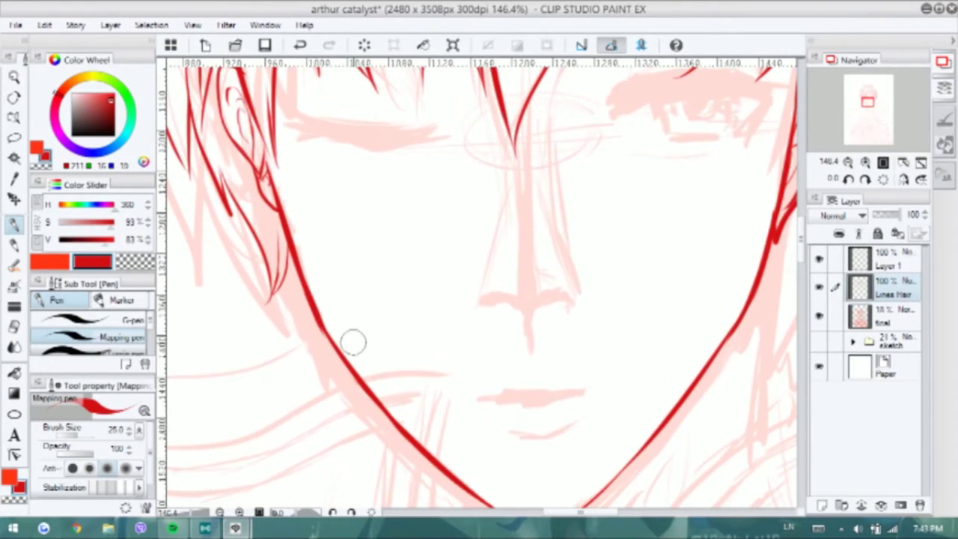
Ink an arched eyebrow line above each eye on the Face layer
{"action": "scroll", "coordinate": [395, 289], "scroll_direction": "down", "scroll_amount": 3}
{"action": "scroll", "coordinate": [482, 152], "scroll_direction": "up", "scroll_amount": 2}
{"action": "left_click", "coordinate": [483, 152], "text": "ctrl+shift"}
{"action": "left_click_drag", "start_coordinate": [485, 153], "coordinate": [614, 141]}
{"action": "mouse_move", "coordinate": [488, 152]}
{"action": "left_mouse_down"}
{"action": "mouse_move", "coordinate": [536, 137]}
{"action": "mouse_move", "coordinate": [569, 142]}
{"action": "left_mouse_up"}
{"action": "key", "text": "ctrl+z"}
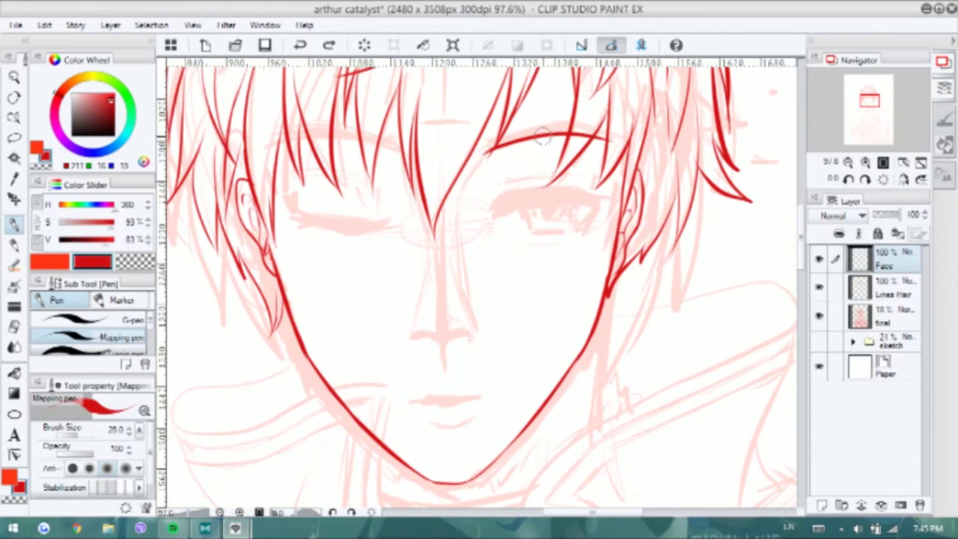
{"action": "scroll", "coordinate": [506, 150], "scroll_direction": "left", "scroll_amount": 2}
{"action": "key", "text": "ctrl+z"}
{"action": "left_click_drag", "start_coordinate": [307, 149], "coordinate": [433, 155]}
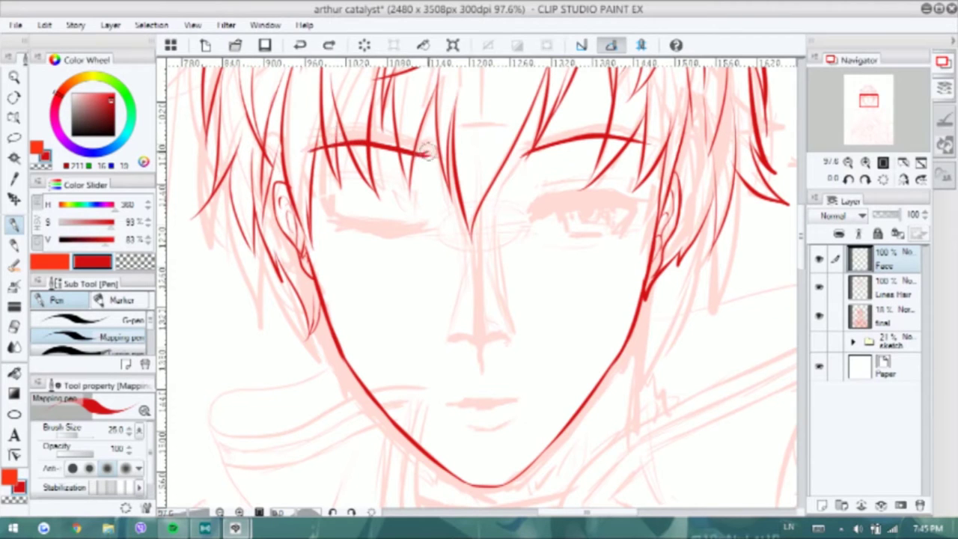
Select the eyebrow on the closed-eye side and move it slightly closer to the nose bridge
{"action": "key", "text": "e"}
{"action": "scroll", "coordinate": [464, 225], "scroll_direction": "up", "scroll_amount": 1}
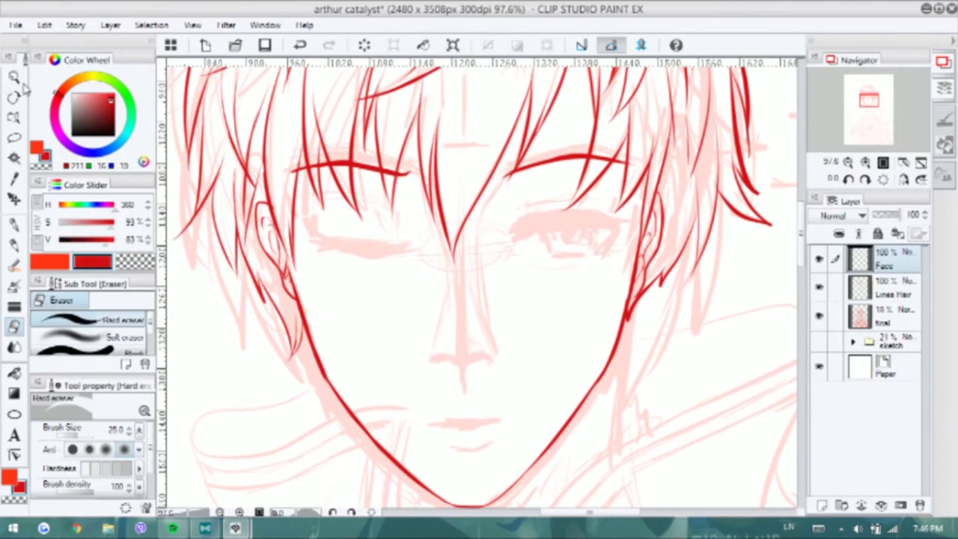
{"action": "key", "text": "m"}
{"action": "left_click_drag", "start_coordinate": [299, 154], "coordinate": [296, 172]}
{"action": "key", "text": "k"}
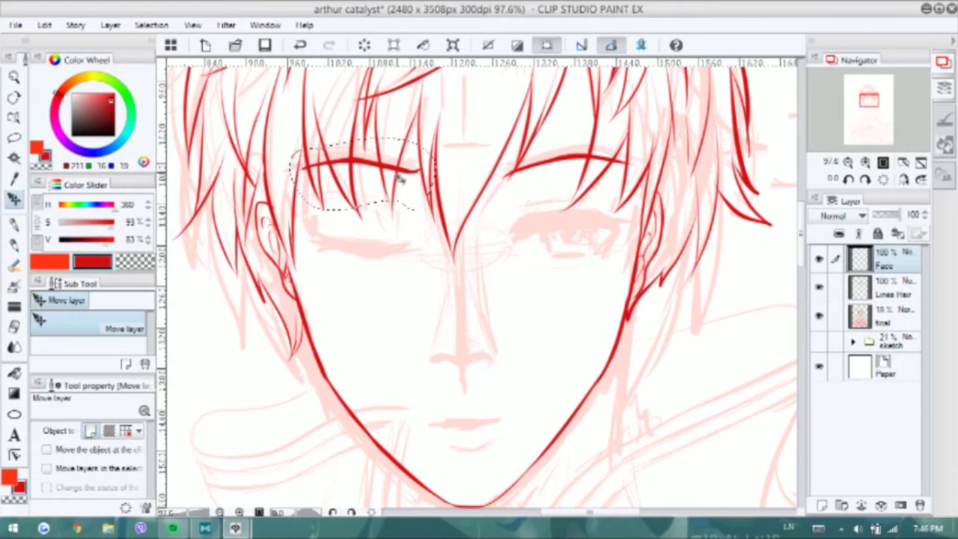
{"action": "key", "text": "ctrl+d"}
Add a new layer and ink the open eye's upper lash line, outer corner and lower lid over the sketch
{"action": "key", "text": "ctrl+shift+n"}
{"action": "key", "text": "p"}
{"action": "scroll", "coordinate": [583, 241], "scroll_direction": "up", "scroll_amount": 2}
{"action": "mouse_move", "coordinate": [504, 231]}
{"action": "left_mouse_down"}
{"action": "mouse_move", "coordinate": [544, 216]}
{"action": "mouse_move", "coordinate": [621, 212]}
{"action": "left_mouse_up"}
{"action": "mouse_move", "coordinate": [524, 219]}
{"action": "left_mouse_down"}
{"action": "mouse_move", "coordinate": [665, 218]}
{"action": "mouse_move", "coordinate": [618, 255]}
{"action": "left_mouse_up"}
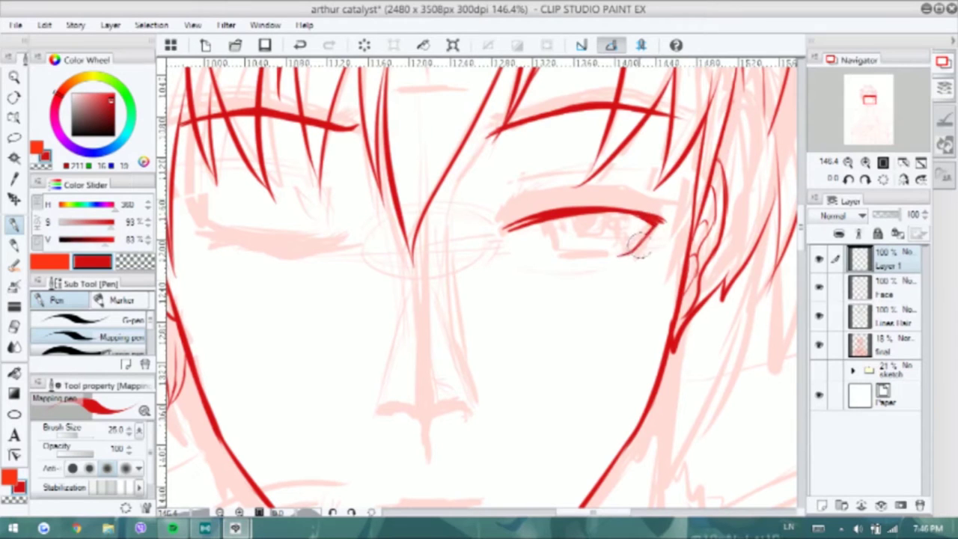
{"action": "mouse_move", "coordinate": [546, 225]}
{"action": "left_mouse_down"}
{"action": "mouse_move", "coordinate": [553, 245]}
{"action": "mouse_move", "coordinate": [613, 257]}
{"action": "left_mouse_up"}
{"action": "key", "text": "ctrl+z"}
{"action": "left_click_drag", "start_coordinate": [554, 257], "coordinate": [612, 256]}
{"action": "key", "text": "ctrl+z"}
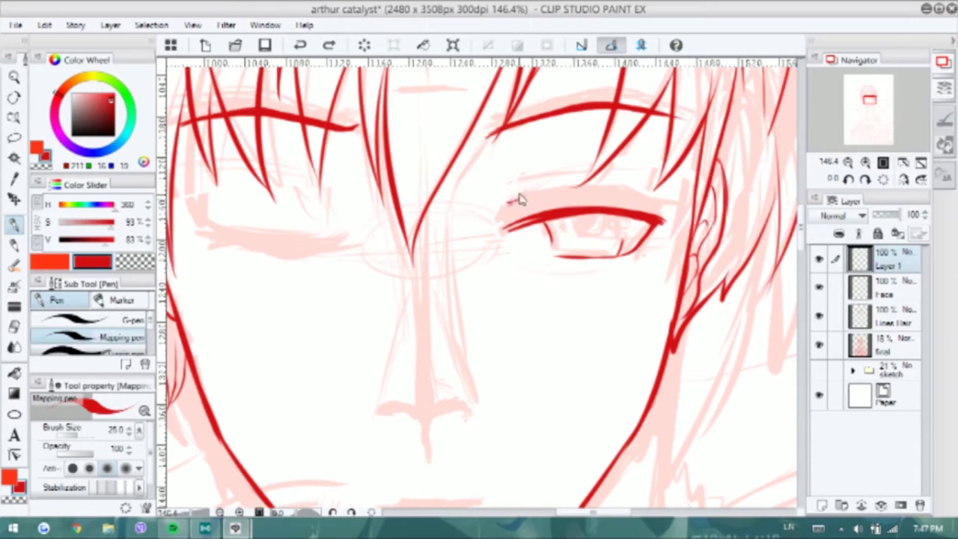
Ink the upper contour of the open eye's lashes and the eyelid crease above it
{"action": "left_click_drag", "start_coordinate": [511, 203], "coordinate": [626, 196]}
{"action": "key", "text": "ctrl+z"}
{"action": "left_click_drag", "start_coordinate": [511, 204], "coordinate": [685, 200]}
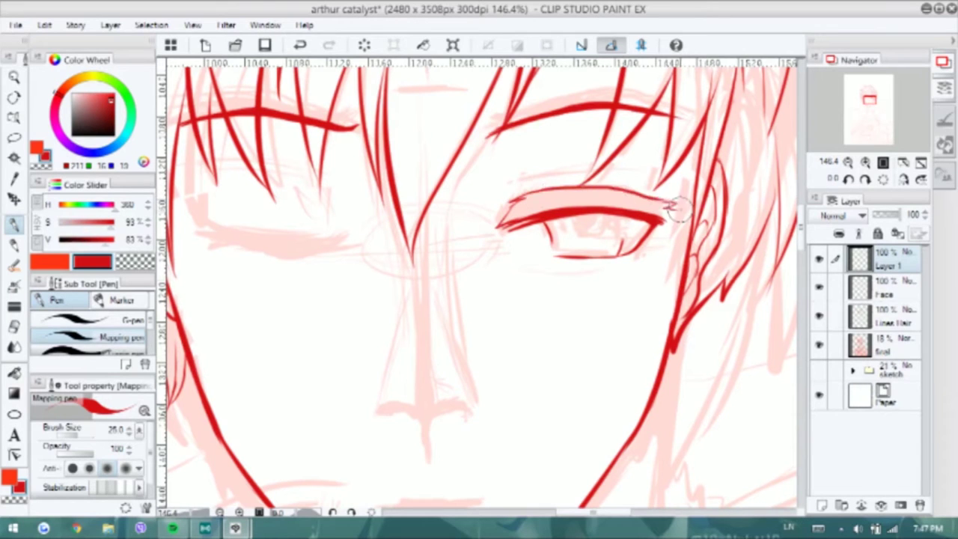
{"action": "left_click_drag", "start_coordinate": [524, 182], "coordinate": [642, 175]}
{"action": "scroll", "coordinate": [578, 212], "scroll_direction": "down", "scroll_amount": 3}
{"action": "scroll", "coordinate": [580, 214], "scroll_direction": "up", "scroll_amount": 4}
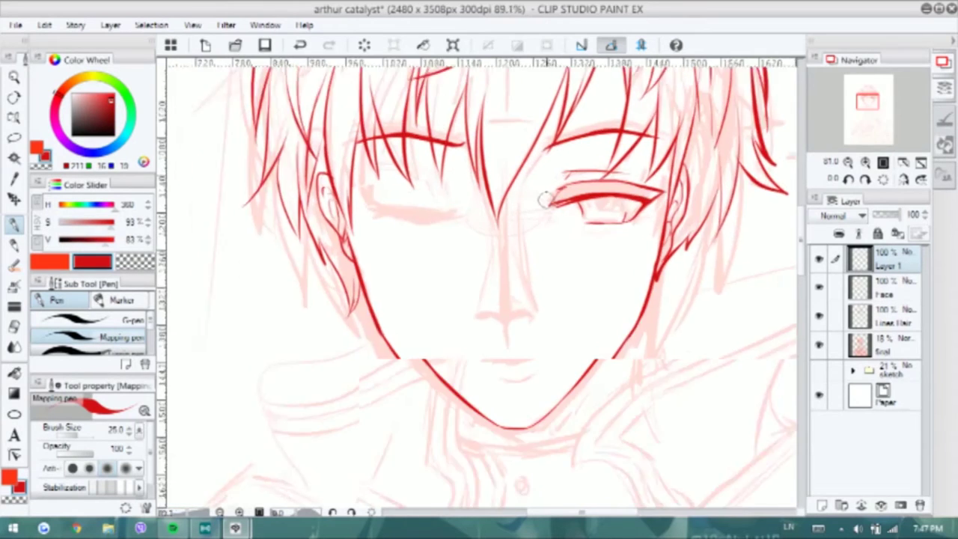
{"action": "key", "text": "ctrl+z"}
{"action": "left_click_drag", "start_coordinate": [618, 232], "coordinate": [662, 262]}
{"action": "left_click_drag", "start_coordinate": [674, 211], "coordinate": [688, 262]}
{"action": "scroll", "coordinate": [658, 225], "scroll_direction": "down", "scroll_amount": 4}
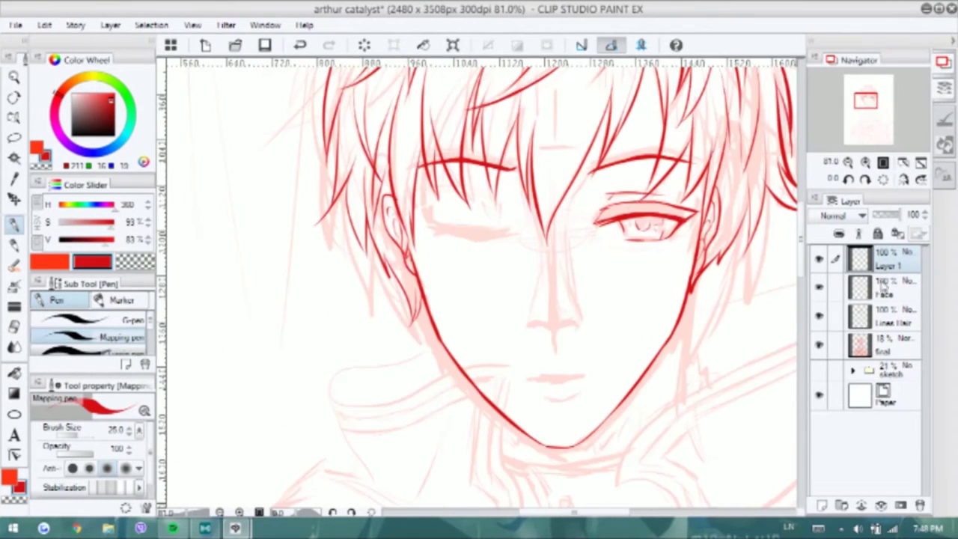
Ink the closed eye as two shallow downward curves meeting in pointed corners, checking it in the mirrored view
{"action": "scroll", "coordinate": [479, 224], "scroll_direction": "up", "scroll_amount": 3}
{"action": "left_click_drag", "start_coordinate": [355, 181], "coordinate": [515, 203]}
{"action": "left_click_drag", "start_coordinate": [410, 217], "coordinate": [510, 196]}
{"action": "key", "text": "h"}
{"action": "mouse_move", "coordinate": [608, 210]}
{"action": "left_mouse_down"}
{"action": "mouse_move", "coordinate": [561, 208]}
{"action": "mouse_move", "coordinate": [565, 186]}
{"action": "left_mouse_up"}
{"action": "mouse_move", "coordinate": [419, 201]}
{"action": "left_mouse_down"}
{"action": "mouse_move", "coordinate": [535, 213]}
{"action": "mouse_move", "coordinate": [580, 180]}
{"action": "left_mouse_up"}
{"action": "key", "text": "ctrl+z"}
{"action": "left_click_drag", "start_coordinate": [524, 202], "coordinate": [580, 178]}
{"action": "left_click_drag", "start_coordinate": [464, 219], "coordinate": [550, 195]}
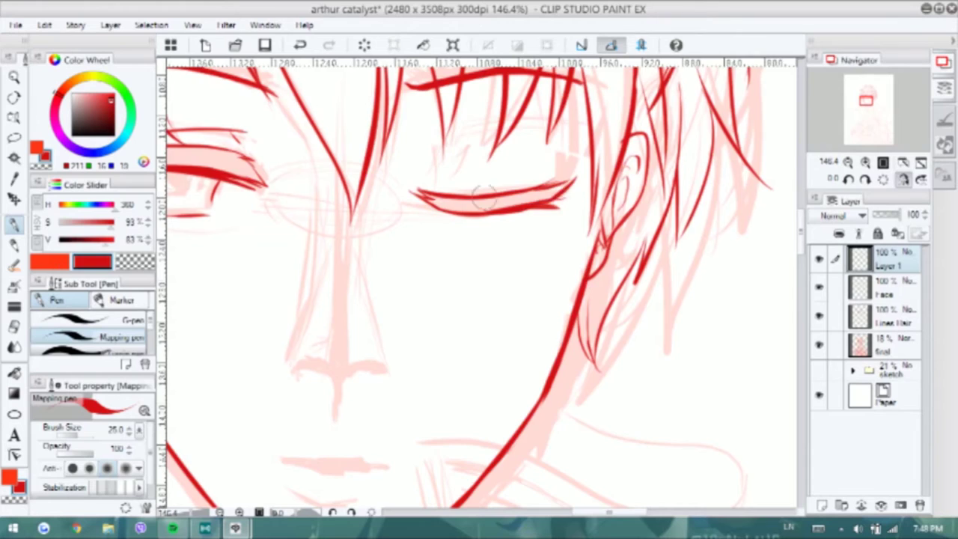
{"action": "key", "text": "h"}
Erase the open eye's upper lash contour and redraw it with a higher arch and pointed corners
{"action": "key", "text": "e"}
{"action": "mouse_move", "coordinate": [700, 217]}
{"action": "left_mouse_down"}
{"action": "mouse_move", "coordinate": [720, 187]}
{"action": "mouse_move", "coordinate": [561, 199]}
{"action": "left_mouse_up"}
{"action": "key", "text": "p"}
{"action": "mouse_move", "coordinate": [703, 184]}
{"action": "left_mouse_down"}
{"action": "mouse_move", "coordinate": [606, 196]}
{"action": "mouse_move", "coordinate": [707, 190]}
{"action": "left_mouse_up"}
{"action": "left_click_drag", "start_coordinate": [576, 179], "coordinate": [674, 166]}
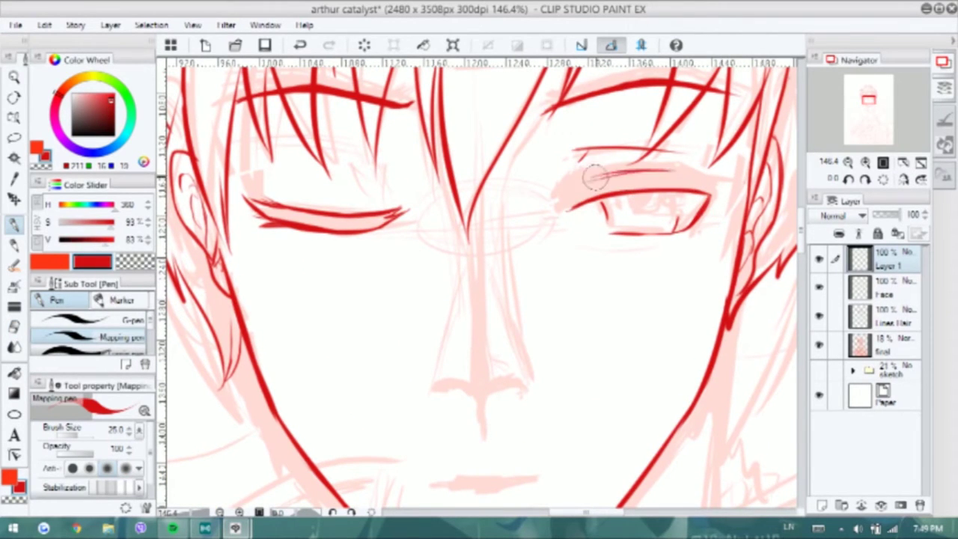
{"action": "left_click_drag", "start_coordinate": [707, 193], "coordinate": [561, 209]}
{"action": "mouse_move", "coordinate": [637, 173]}
{"action": "left_mouse_down"}
{"action": "mouse_move", "coordinate": [711, 176]}
{"action": "mouse_move", "coordinate": [726, 189]}
{"action": "left_mouse_up"}
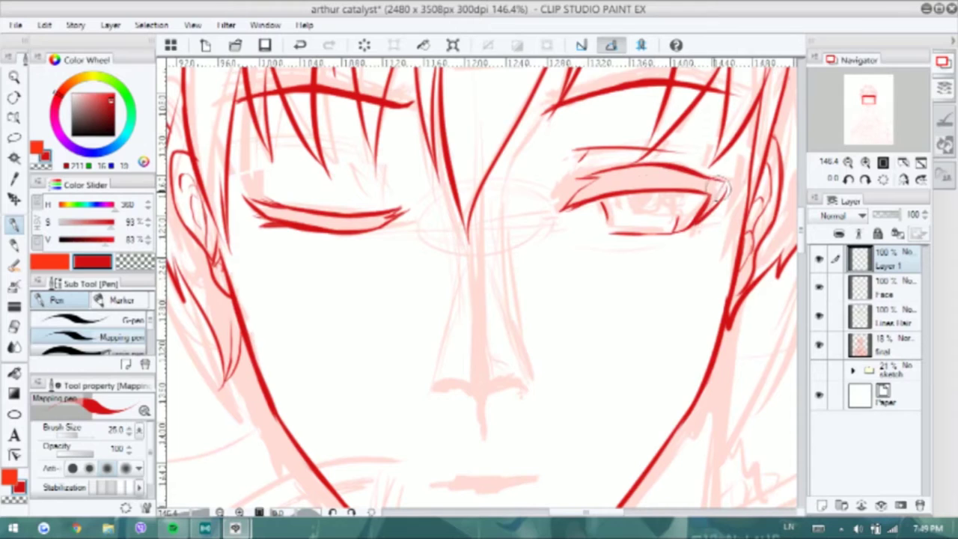
Strengthen the open eye's lower lid and ink both sides of its iris
{"action": "left_click_drag", "start_coordinate": [594, 227], "coordinate": [672, 230]}
{"action": "left_click_drag", "start_coordinate": [608, 199], "coordinate": [603, 231]}
{"action": "left_click_drag", "start_coordinate": [673, 229], "coordinate": [678, 212]}
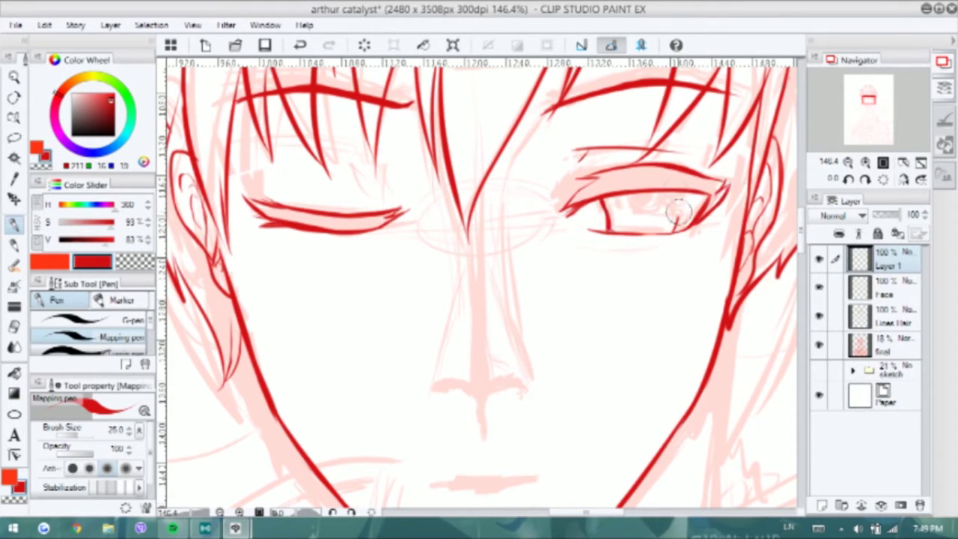
{"action": "left_click_drag", "start_coordinate": [612, 191], "coordinate": [522, 193]}
Ink a small curved mark for the nose tip on the Face layer
{"action": "scroll", "coordinate": [522, 194], "scroll_direction": "down", "scroll_amount": 5}
{"action": "scroll", "coordinate": [479, 277], "scroll_direction": "up", "scroll_amount": 5}
{"action": "mouse_move", "coordinate": [522, 275]}
{"action": "left_mouse_down"}
{"action": "mouse_move", "coordinate": [451, 279]}
{"action": "mouse_move", "coordinate": [480, 281]}
{"action": "left_mouse_up"}
{"action": "key", "text": "ctrl+z"}
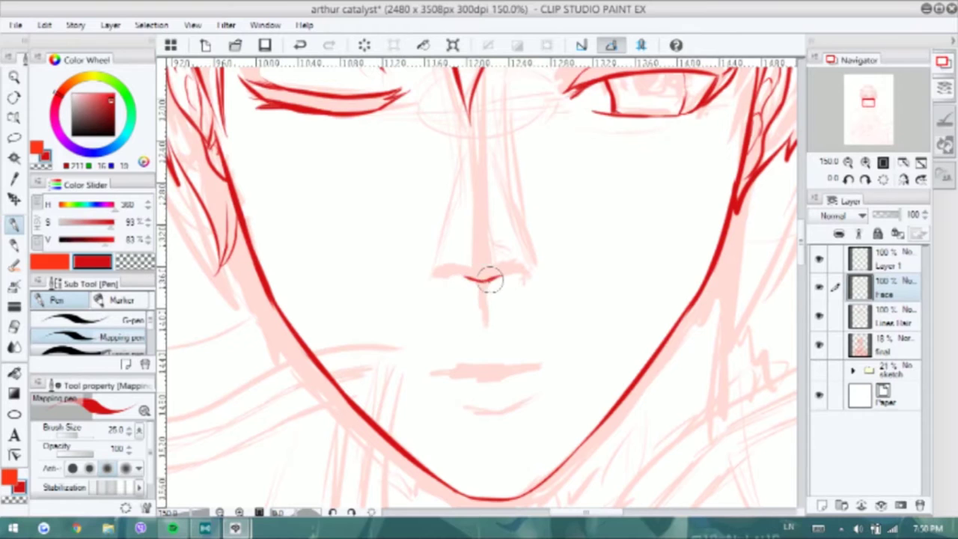
{"action": "scroll", "coordinate": [490, 280], "scroll_direction": "up", "scroll_amount": 2}
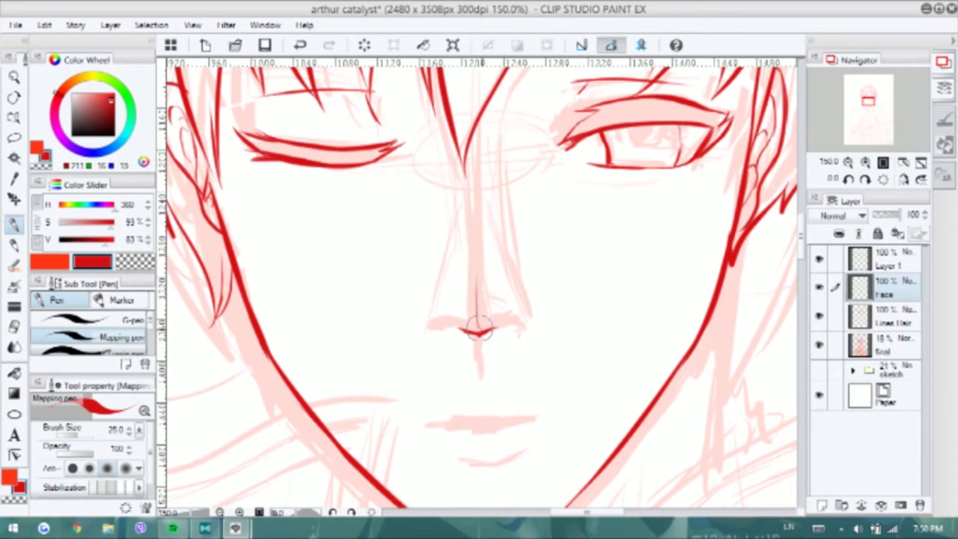
{"action": "scroll", "coordinate": [545, 293], "scroll_direction": "down", "scroll_amount": 3}
{"action": "left_click_drag", "start_coordinate": [474, 264], "coordinate": [472, 288]}
{"action": "key", "text": "ctrl+z"}
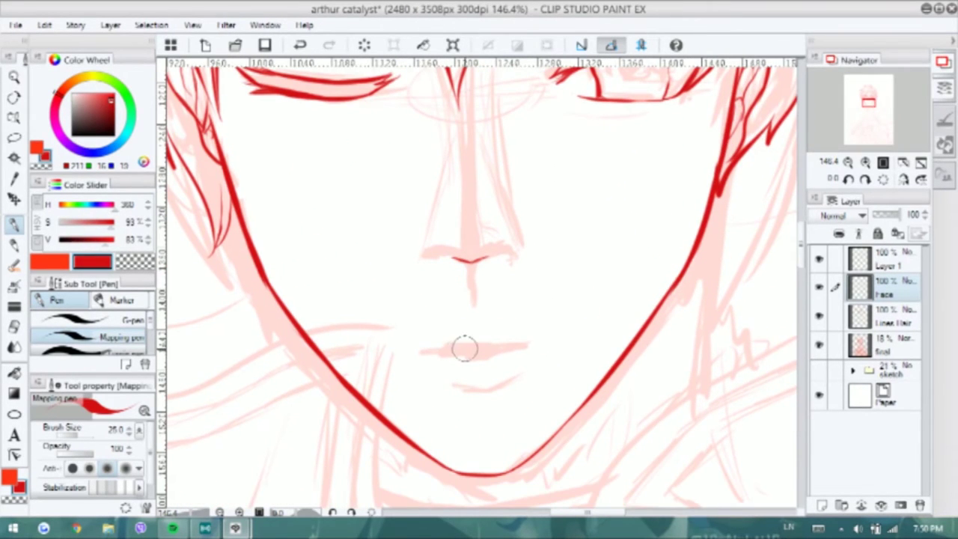
Ink the mouth line and the short lower-lip line beneath it on the Face layer
{"action": "left_click_drag", "start_coordinate": [424, 352], "coordinate": [523, 347]}
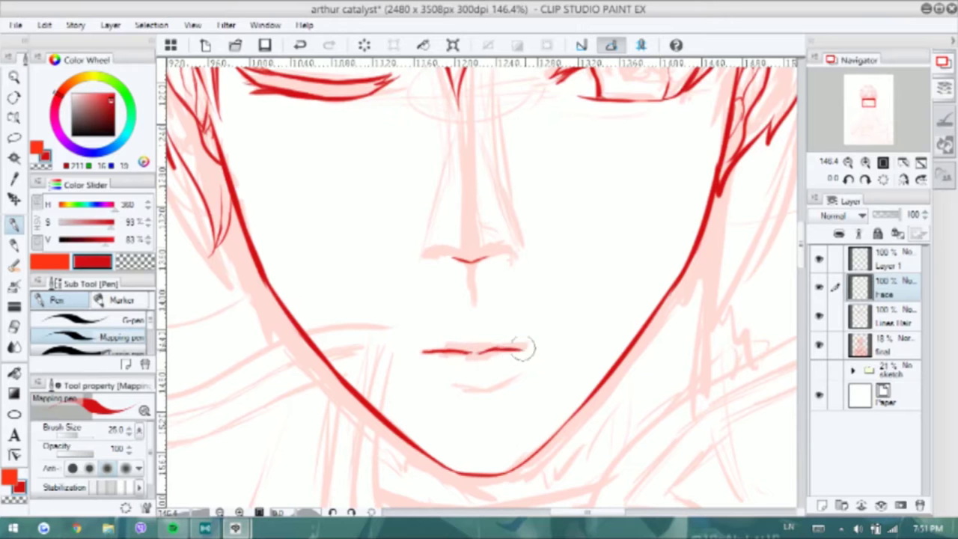
{"action": "mouse_move", "coordinate": [449, 380]}
{"action": "left_mouse_down"}
{"action": "mouse_move", "coordinate": [505, 371]}
{"action": "mouse_move", "coordinate": [435, 380]}
{"action": "left_mouse_up"}
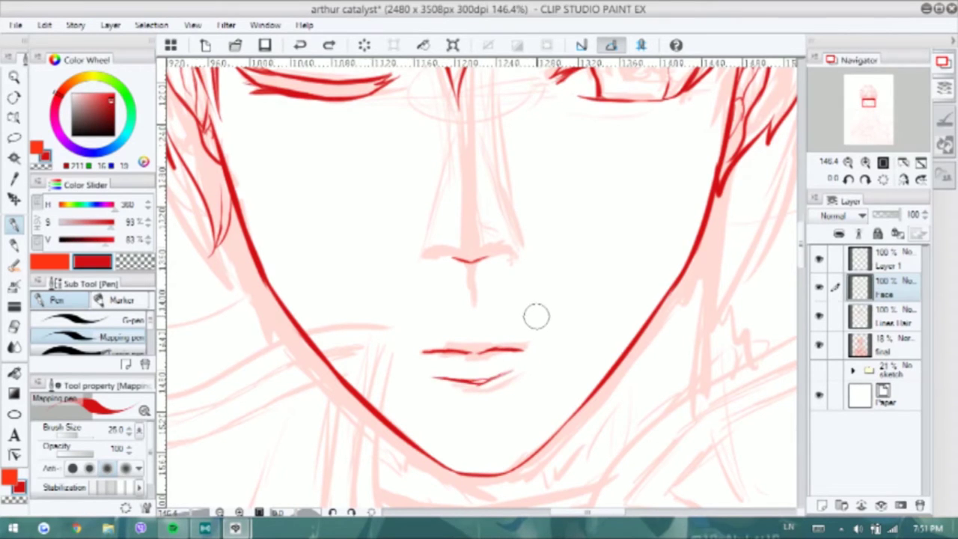
Ink the nostrils on both sides of the nose tip, the short line beneath it and the nose bridge
{"action": "scroll", "coordinate": [534, 314], "scroll_direction": "down", "scroll_amount": 2}
{"action": "scroll", "coordinate": [480, 314], "scroll_direction": "up", "scroll_amount": 2}
{"action": "left_click_drag", "start_coordinate": [408, 289], "coordinate": [445, 298]}
{"action": "key", "text": "ctrl+z"}
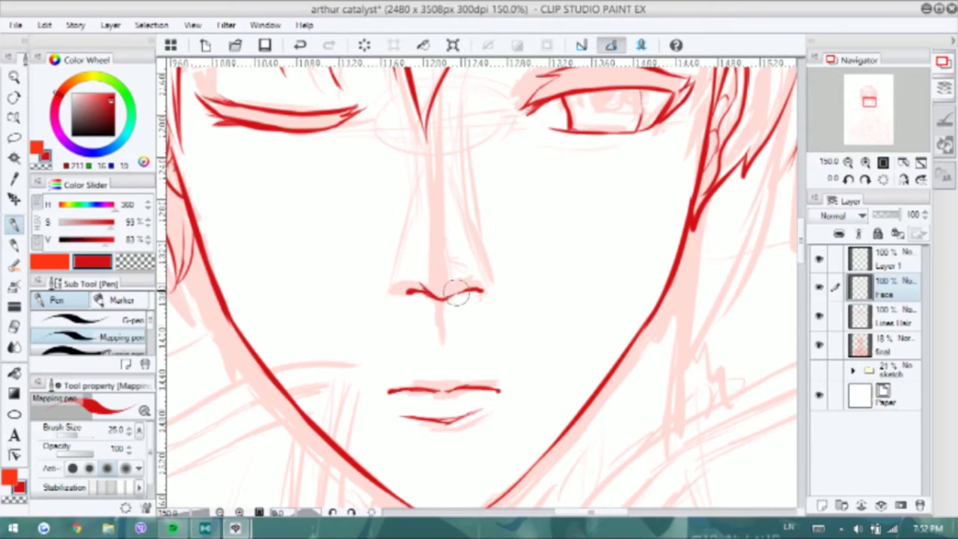
{"action": "scroll", "coordinate": [449, 127], "scroll_direction": "up", "scroll_amount": 2}
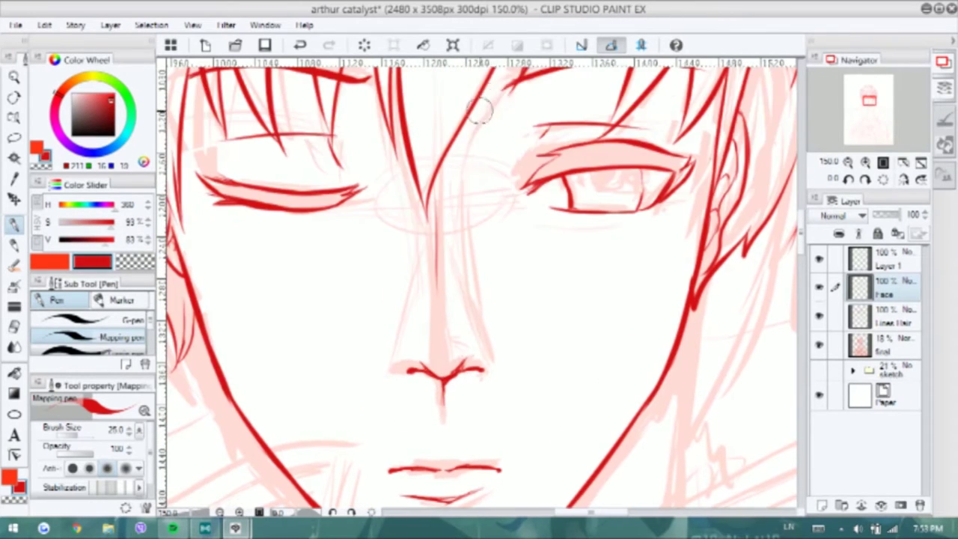
Hide the final sketch layer and strengthen the lines of the nose tip and lower lip
{"action": "left_click", "coordinate": [819, 344]}
{"action": "mouse_move", "coordinate": [448, 367]}
{"action": "left_mouse_down"}
{"action": "mouse_move", "coordinate": [460, 325]}
{"action": "mouse_move", "coordinate": [509, 292]}
{"action": "mouse_move", "coordinate": [424, 381]}
{"action": "left_mouse_up"}
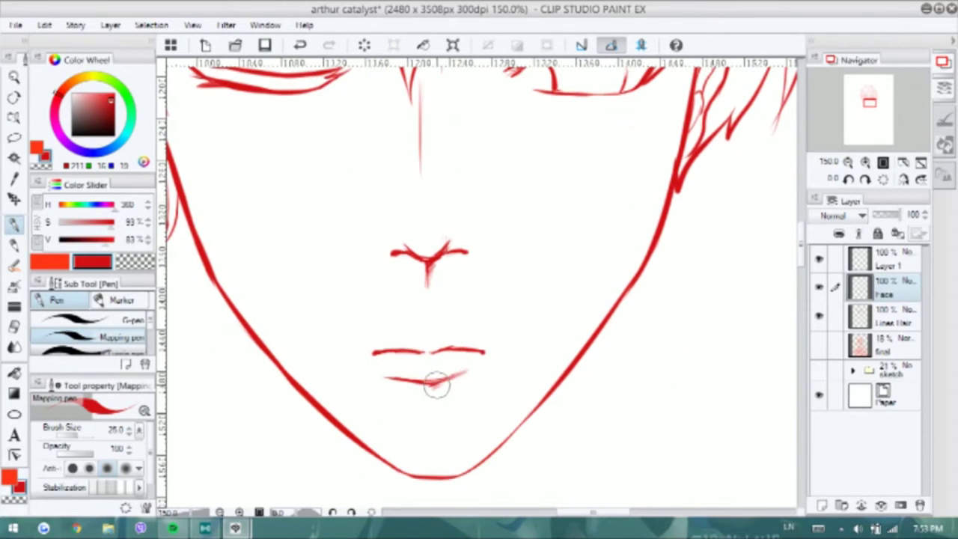
{"action": "left_click_drag", "start_coordinate": [427, 382], "coordinate": [472, 368]}
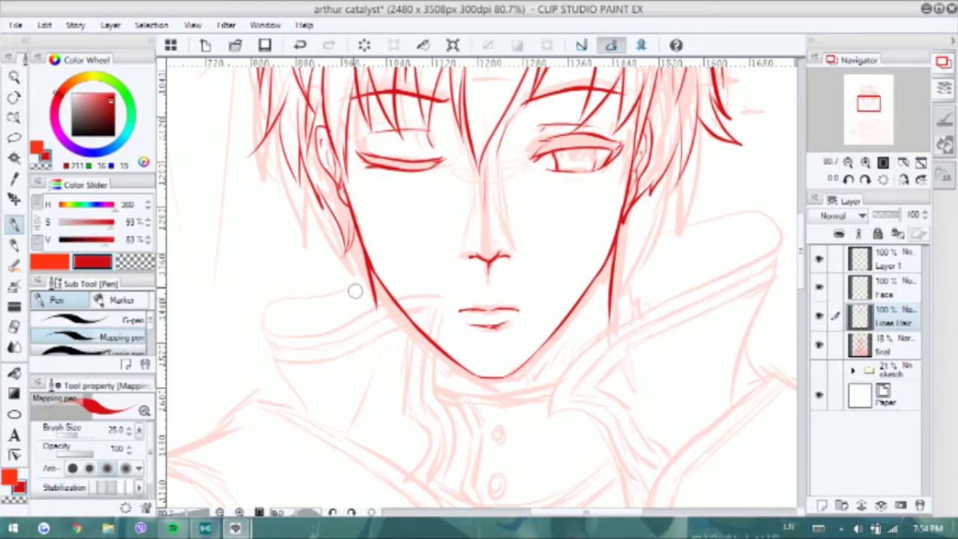
Rename the layer holding the eye line art as Eyes
{"action": "double_click", "coordinate": [877, 267]}
{"action": "type", "text": "Eyes"}
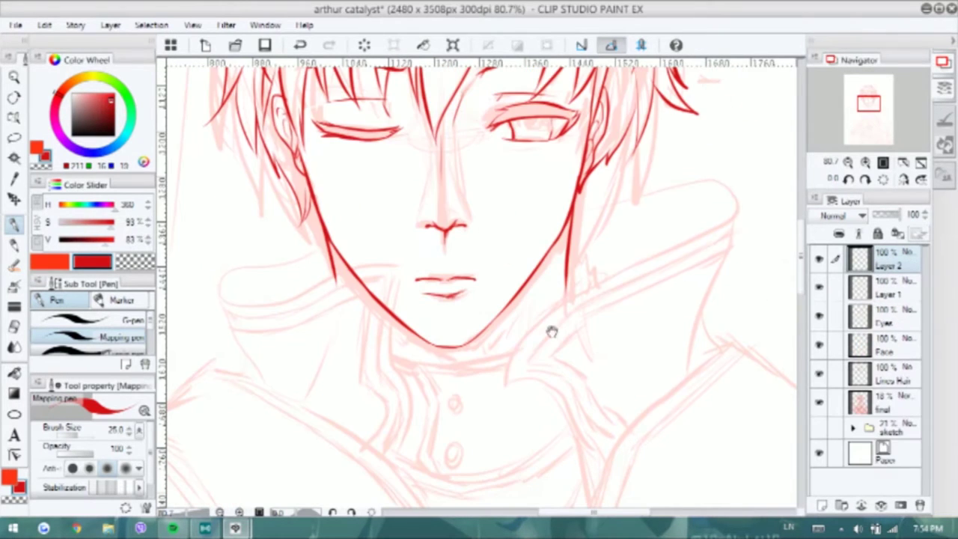
Ink the raised coat collar on the open-eye side on Layer 2, including its folded rim and front edge
{"action": "mouse_move", "coordinate": [574, 211]}
{"action": "left_mouse_down"}
{"action": "mouse_move", "coordinate": [659, 203]}
{"action": "mouse_move", "coordinate": [733, 219]}
{"action": "mouse_move", "coordinate": [522, 333]}
{"action": "mouse_move", "coordinate": [509, 382]}
{"action": "left_mouse_up"}
{"action": "mouse_move", "coordinate": [744, 202]}
{"action": "left_mouse_down"}
{"action": "mouse_move", "coordinate": [669, 367]}
{"action": "mouse_move", "coordinate": [685, 378]}
{"action": "left_mouse_up"}
{"action": "mouse_move", "coordinate": [711, 338]}
{"action": "left_mouse_down"}
{"action": "mouse_move", "coordinate": [723, 352]}
{"action": "mouse_move", "coordinate": [678, 299]}
{"action": "left_mouse_up"}
{"action": "mouse_move", "coordinate": [475, 327]}
{"action": "left_mouse_down"}
{"action": "mouse_move", "coordinate": [540, 351]}
{"action": "mouse_move", "coordinate": [570, 419]}
{"action": "left_mouse_up"}
{"action": "mouse_move", "coordinate": [539, 254]}
{"action": "left_mouse_down"}
{"action": "mouse_move", "coordinate": [544, 268]}
{"action": "mouse_move", "coordinate": [600, 262]}
{"action": "left_mouse_up"}
Ink the raised coat collar on the closed-eye side with its folded rim, front edge and outer edge
{"action": "left_click_drag", "start_coordinate": [243, 262], "coordinate": [423, 213]}
{"action": "key", "text": "ctrl+z"}
{"action": "mouse_move", "coordinate": [246, 257]}
{"action": "left_mouse_down"}
{"action": "mouse_move", "coordinate": [423, 211]}
{"action": "mouse_move", "coordinate": [424, 417]}
{"action": "left_mouse_up"}
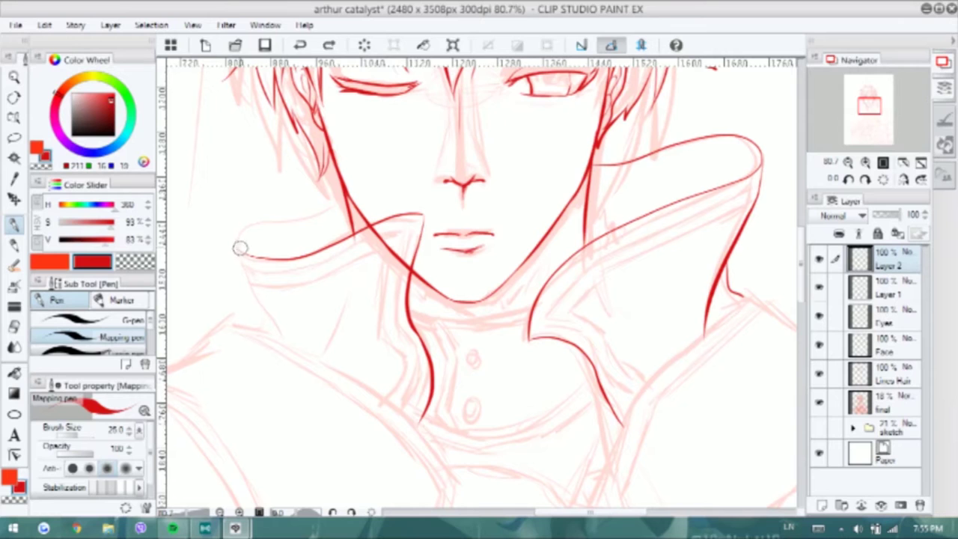
{"action": "scroll", "coordinate": [279, 214], "scroll_direction": "down", "scroll_amount": 1}
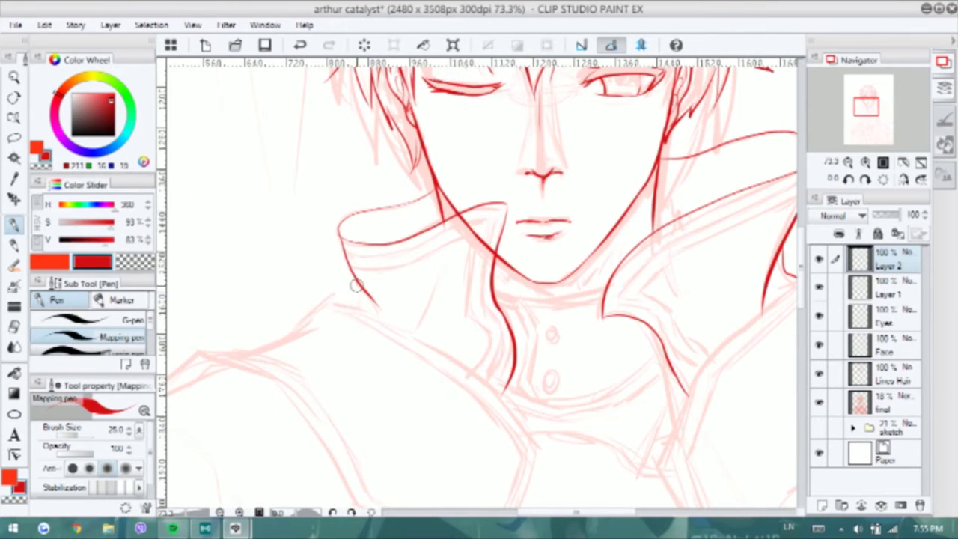
{"action": "left_click_drag", "start_coordinate": [361, 303], "coordinate": [195, 202]}
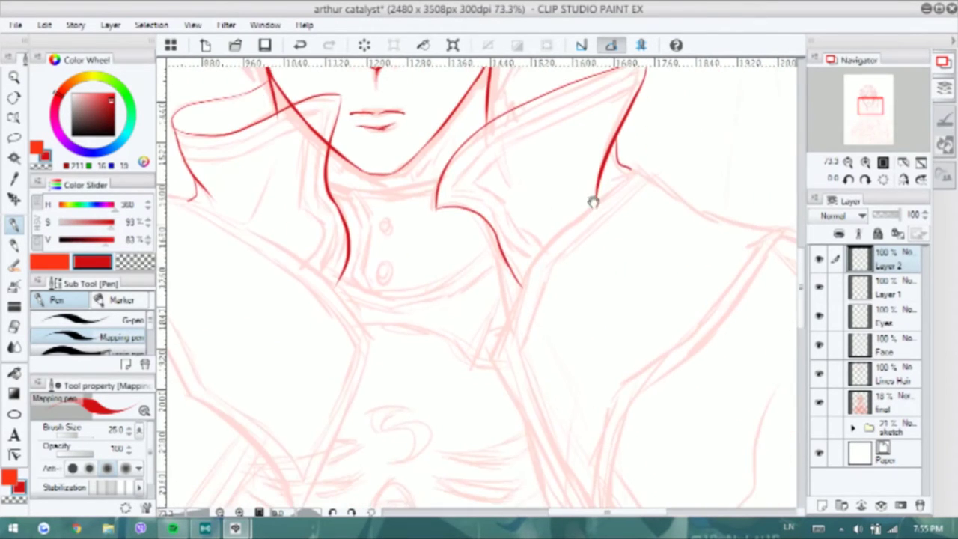
Ink the lapel's upper edge from the shoulder to the collar base on the open-eye side
{"action": "key", "text": "ctrl+z"}
{"action": "mouse_move", "coordinate": [636, 165]}
{"action": "left_mouse_down"}
{"action": "mouse_move", "coordinate": [493, 338]}
{"action": "mouse_move", "coordinate": [538, 262]}
{"action": "left_mouse_up"}
{"action": "key", "text": "ctrl+z"}
{"action": "key", "text": "ctrl+z"}
{"action": "mouse_move", "coordinate": [487, 359]}
{"action": "left_mouse_down"}
{"action": "mouse_move", "coordinate": [603, 203]}
{"action": "mouse_move", "coordinate": [640, 170]}
{"action": "mouse_move", "coordinate": [536, 114]}
{"action": "left_mouse_up"}
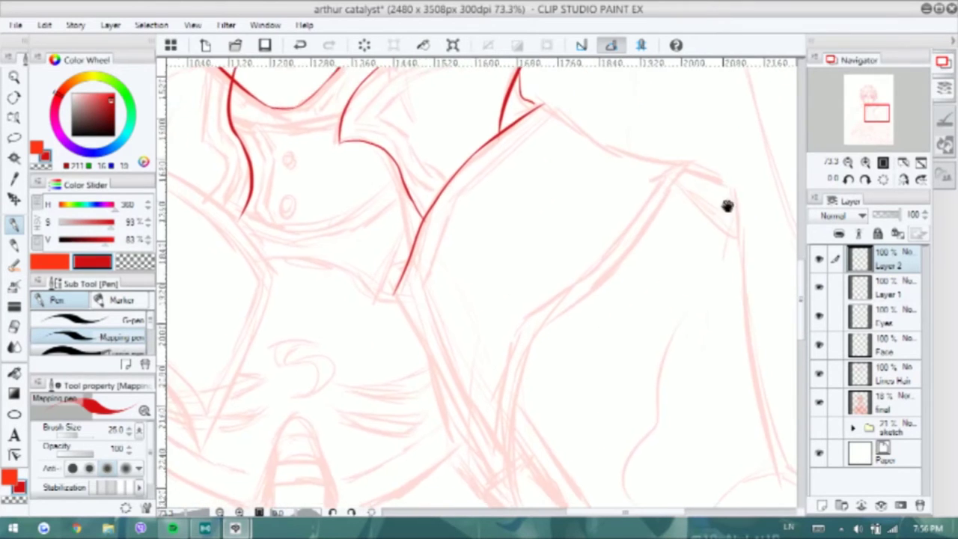
Ink the shoulder curve and the lapel's long outer edge down the chest on the open-eye side
{"action": "left_click_drag", "start_coordinate": [687, 169], "coordinate": [742, 229]}
{"action": "key", "text": "ctrl+z"}
{"action": "left_click_drag", "start_coordinate": [730, 168], "coordinate": [752, 228]}
{"action": "left_click_drag", "start_coordinate": [696, 159], "coordinate": [597, 286]}
{"action": "mouse_move", "coordinate": [597, 285]}
{"action": "left_mouse_down"}
{"action": "mouse_move", "coordinate": [596, 256]}
{"action": "mouse_move", "coordinate": [519, 372]}
{"action": "mouse_move", "coordinate": [526, 432]}
{"action": "left_mouse_up"}
Ink the lapel's inner lower edge and the shoulder's top line on the open-eye side, checking them mirrored
{"action": "mouse_move", "coordinate": [410, 250]}
{"action": "left_mouse_down"}
{"action": "mouse_move", "coordinate": [493, 424]}
{"action": "mouse_move", "coordinate": [533, 464]}
{"action": "mouse_move", "coordinate": [544, 460]}
{"action": "left_mouse_up"}
{"action": "key", "text": "ctrl+z"}
{"action": "key", "text": "e"}
{"action": "key", "text": "p"}
{"action": "scroll", "coordinate": [537, 302], "scroll_direction": "up", "scroll_amount": 3}
{"action": "left_click_drag", "start_coordinate": [584, 68], "coordinate": [580, 148]}
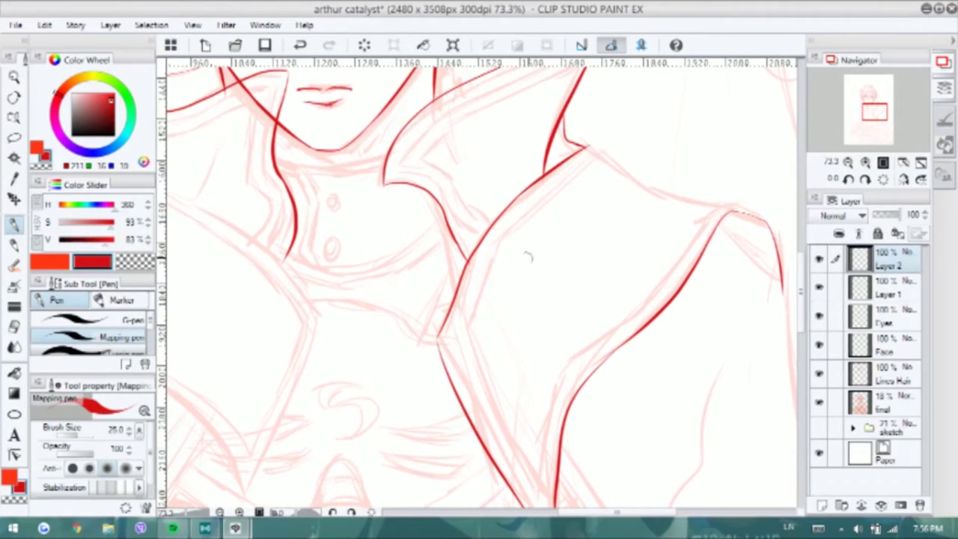
{"action": "key", "text": "e"}
{"action": "key", "text": "p"}
{"action": "left_click_drag", "start_coordinate": [593, 150], "coordinate": [673, 205]}
{"action": "key", "text": "h"}
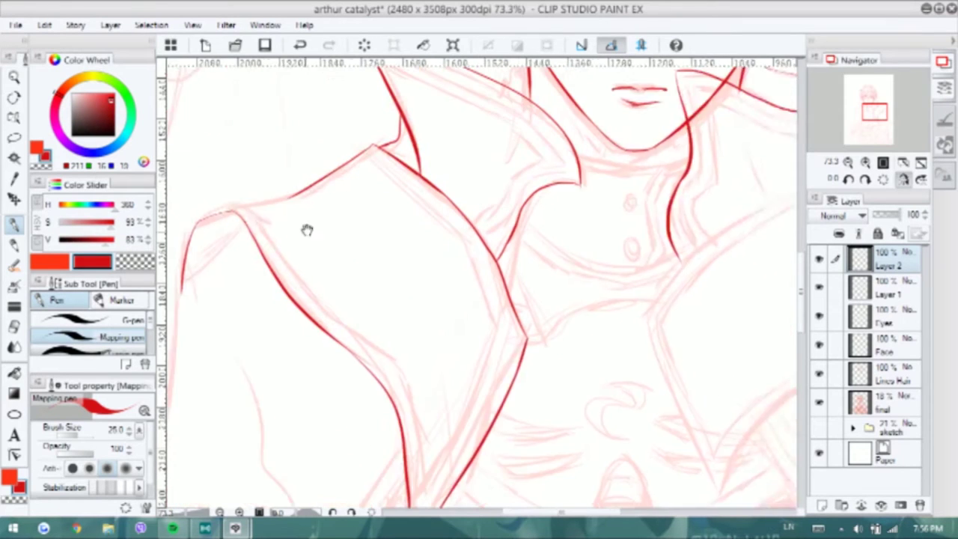
{"action": "key", "text": "h"}
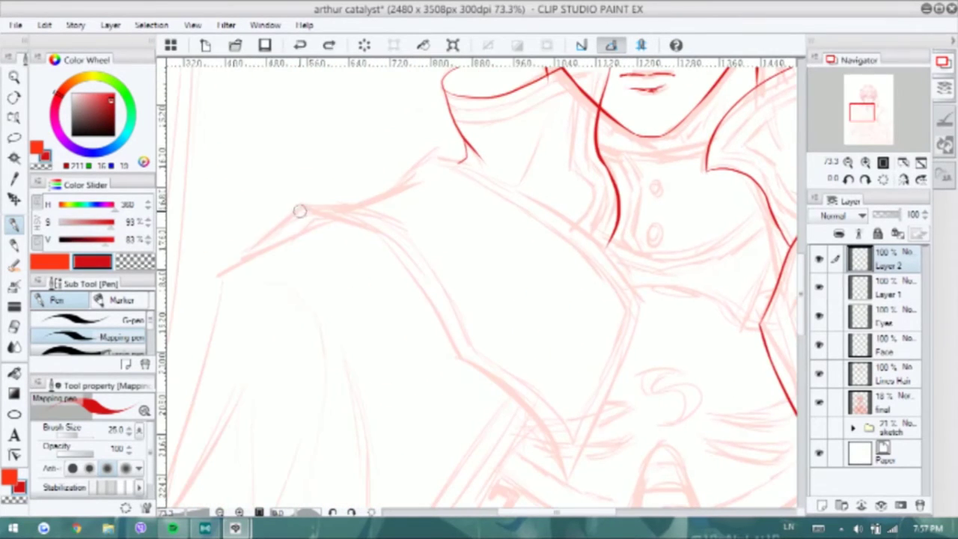
Ink the shoulder line and the pointed lapel outline on the closed-eye side, working partly in the mirrored view
{"action": "left_click_drag", "start_coordinate": [302, 207], "coordinate": [421, 178]}
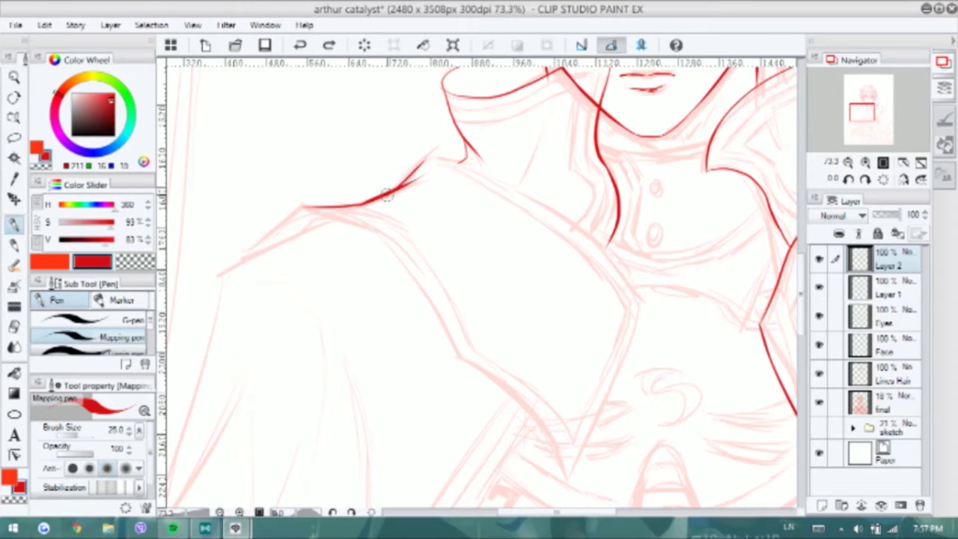
{"action": "key", "text": "h"}
{"action": "left_click_drag", "start_coordinate": [534, 154], "coordinate": [374, 246]}
{"action": "key", "text": "ctrl+z"}
{"action": "left_click_drag", "start_coordinate": [529, 154], "coordinate": [351, 241]}
{"action": "mouse_move", "coordinate": [324, 302]}
{"action": "left_mouse_down"}
{"action": "mouse_move", "coordinate": [302, 212]}
{"action": "mouse_move", "coordinate": [391, 406]}
{"action": "mouse_move", "coordinate": [506, 242]}
{"action": "left_mouse_up"}
{"action": "left_click_drag", "start_coordinate": [641, 119], "coordinate": [598, 136]}
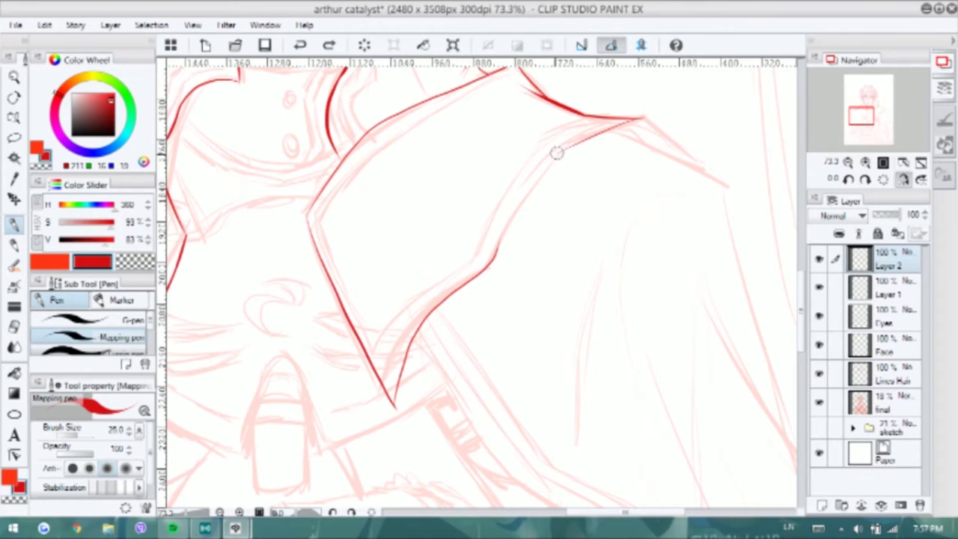
Ink the long flowing coat outline from the shoulder down the arm on the closed-eye side
{"action": "scroll", "coordinate": [509, 171], "scroll_direction": "down", "scroll_amount": 3}
{"action": "left_click_drag", "start_coordinate": [508, 171], "coordinate": [391, 125]}
{"action": "key", "text": "h"}
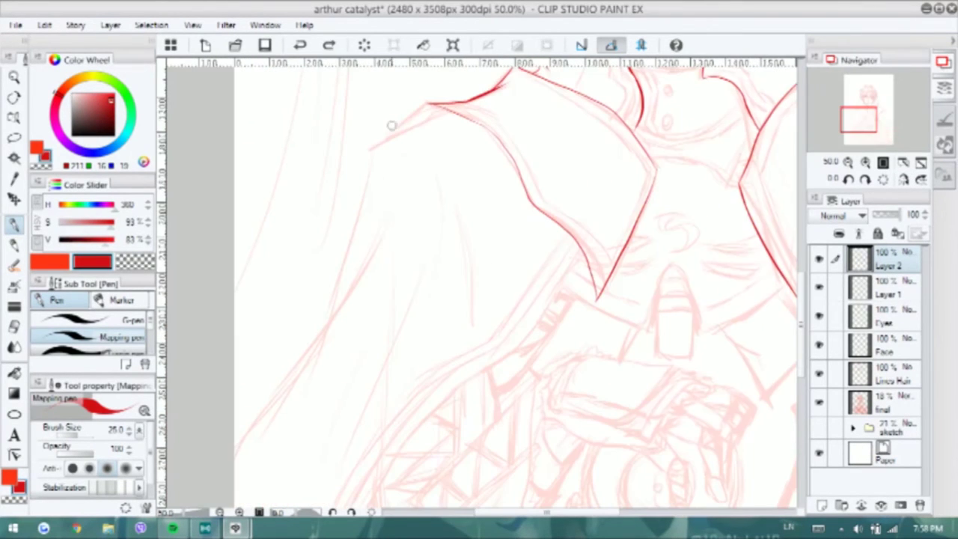
{"action": "mouse_move", "coordinate": [447, 107]}
{"action": "left_mouse_down"}
{"action": "mouse_move", "coordinate": [314, 346]}
{"action": "mouse_move", "coordinate": [316, 289]}
{"action": "left_mouse_up"}
{"action": "mouse_move", "coordinate": [411, 145]}
{"action": "left_mouse_down"}
{"action": "mouse_move", "coordinate": [330, 283]}
{"action": "mouse_move", "coordinate": [263, 353]}
{"action": "left_mouse_up"}
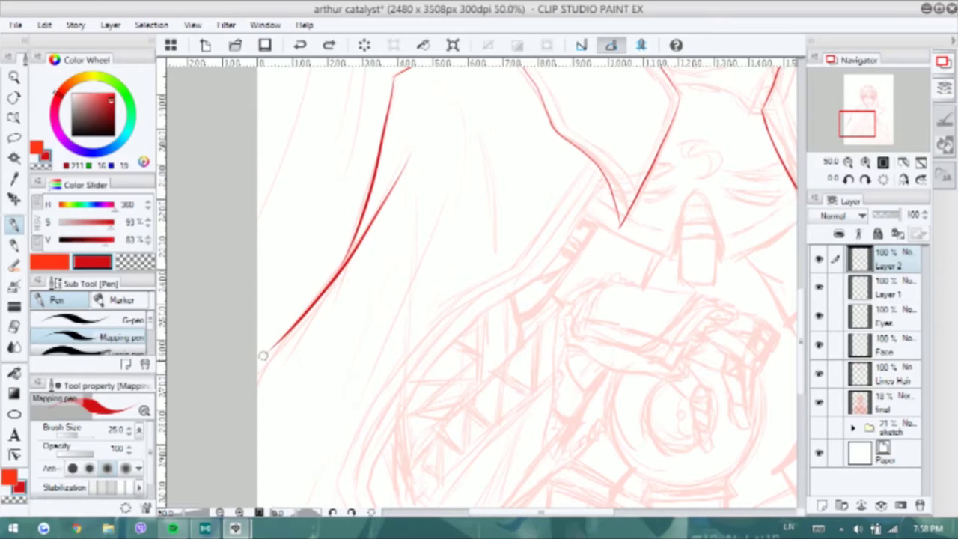
{"action": "mouse_move", "coordinate": [534, 248]}
{"action": "left_mouse_down"}
{"action": "mouse_move", "coordinate": [513, 229]}
{"action": "mouse_move", "coordinate": [573, 160]}
{"action": "mouse_move", "coordinate": [397, 385]}
{"action": "mouse_move", "coordinate": [408, 325]}
{"action": "mouse_move", "coordinate": [397, 294]}
{"action": "left_mouse_up"}
{"action": "left_click_drag", "start_coordinate": [392, 247], "coordinate": [454, 422]}
{"action": "mouse_move", "coordinate": [460, 232]}
{"action": "left_mouse_down"}
{"action": "mouse_move", "coordinate": [364, 237]}
{"action": "mouse_move", "coordinate": [349, 252]}
{"action": "left_mouse_up"}
{"action": "mouse_move", "coordinate": [322, 366]}
{"action": "left_mouse_down"}
{"action": "mouse_move", "coordinate": [419, 442]}
{"action": "mouse_move", "coordinate": [407, 432]}
{"action": "left_mouse_up"}
{"action": "key", "text": "ctrl+z"}
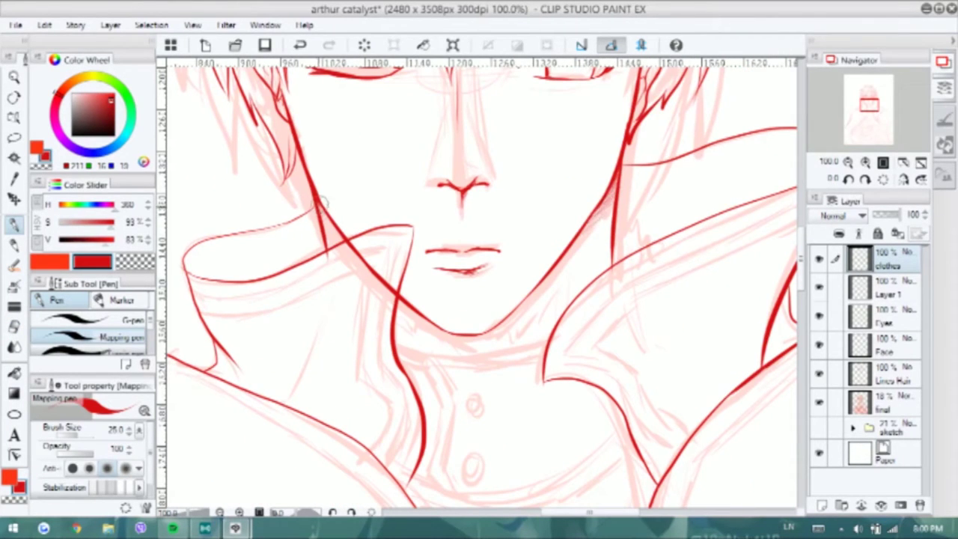
{"action": "key", "text": "ctrl+z"}
{"action": "scroll", "coordinate": [331, 237], "scroll_direction": "down", "scroll_amount": 5}
{"action": "scroll", "coordinate": [323, 206], "scroll_direction": "up", "scroll_amount": 4}
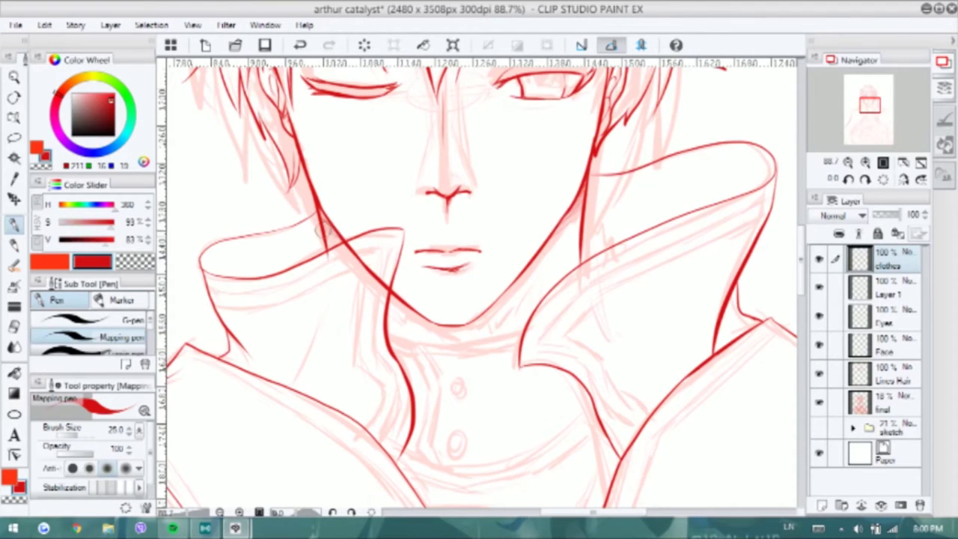
{"action": "scroll", "coordinate": [322, 232], "scroll_direction": "down", "scroll_amount": 2}
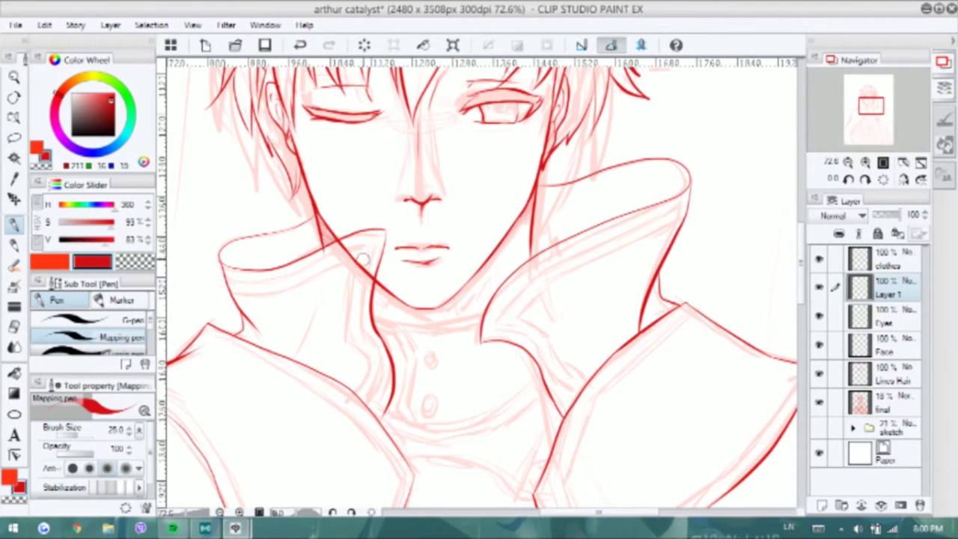
Ink the inner shirt's neckband below the chin and its angled front flap edge on the clothes layer
{"action": "scroll", "coordinate": [511, 315], "scroll_direction": "up", "scroll_amount": 1}
{"action": "mouse_move", "coordinate": [408, 258]}
{"action": "left_mouse_down"}
{"action": "mouse_move", "coordinate": [416, 357]}
{"action": "mouse_move", "coordinate": [428, 372]}
{"action": "left_mouse_up"}
{"action": "scroll", "coordinate": [439, 360], "scroll_direction": "up", "scroll_amount": 3}
{"action": "mouse_move", "coordinate": [403, 238]}
{"action": "left_mouse_down"}
{"action": "mouse_move", "coordinate": [393, 220]}
{"action": "mouse_move", "coordinate": [528, 212]}
{"action": "left_mouse_up"}
{"action": "key", "text": "ctrl+z"}
{"action": "mouse_move", "coordinate": [374, 221]}
{"action": "left_mouse_down"}
{"action": "mouse_move", "coordinate": [413, 219]}
{"action": "mouse_move", "coordinate": [421, 225]}
{"action": "mouse_move", "coordinate": [413, 235]}
{"action": "mouse_move", "coordinate": [470, 239]}
{"action": "mouse_move", "coordinate": [528, 213]}
{"action": "left_mouse_up"}
{"action": "key", "text": "ctrl+z"}
{"action": "key", "text": "ctrl+z"}
{"action": "mouse_move", "coordinate": [408, 226]}
{"action": "left_mouse_down"}
{"action": "mouse_move", "coordinate": [427, 267]}
{"action": "mouse_move", "coordinate": [417, 330]}
{"action": "mouse_move", "coordinate": [434, 377]}
{"action": "left_mouse_up"}
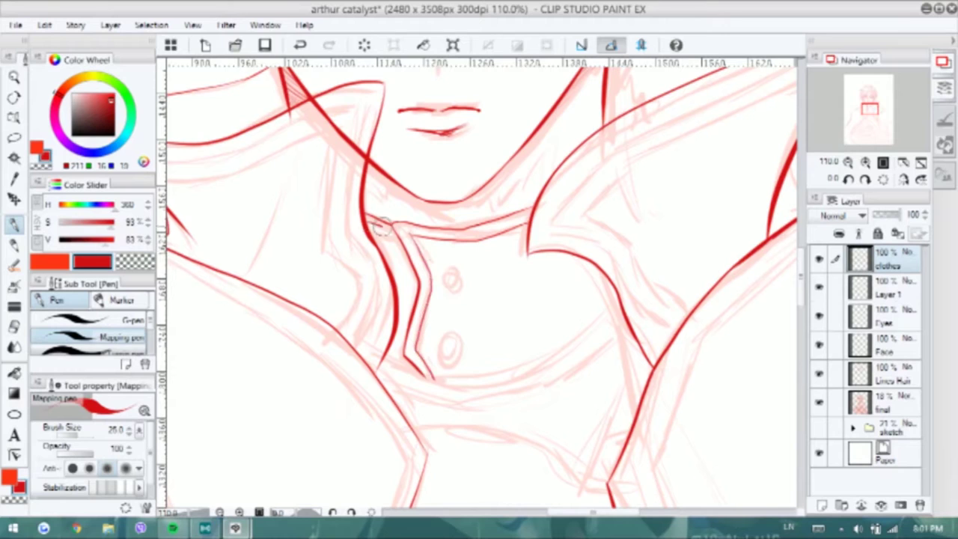
Ink two small round buttons and the curved lower seam of the inner shirt collar
{"action": "left_click_drag", "start_coordinate": [453, 277], "coordinate": [455, 277]}
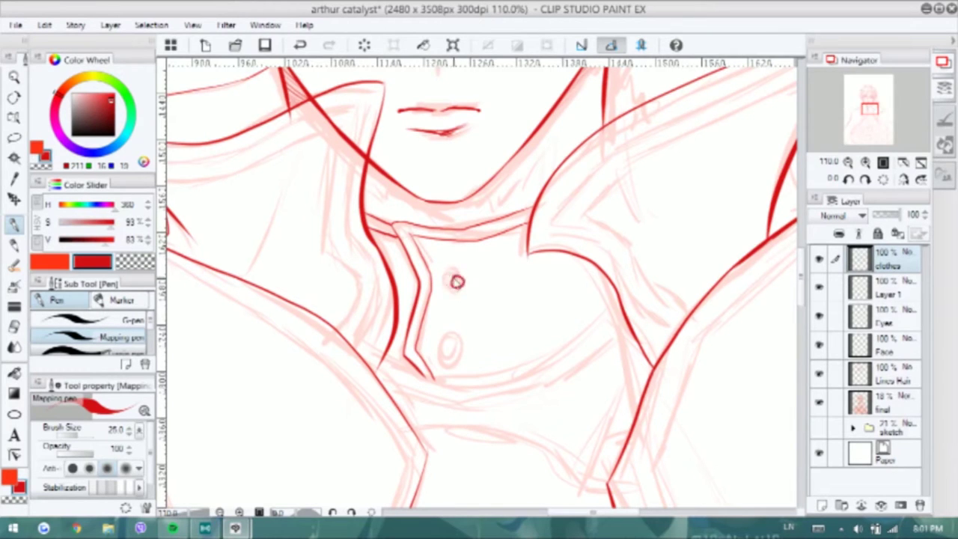
{"action": "scroll", "coordinate": [466, 339], "scroll_direction": "down", "scroll_amount": 1}
{"action": "left_click_drag", "start_coordinate": [383, 330], "coordinate": [623, 275]}
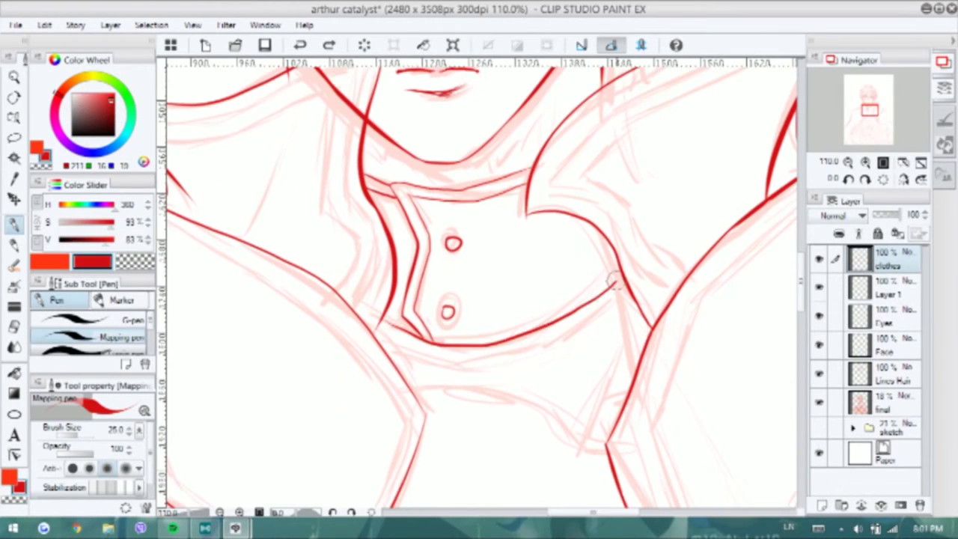
{"action": "left_click_drag", "start_coordinate": [419, 359], "coordinate": [440, 304]}
Ink a thin second line beneath the collar seam and a jagged shadow edge along the neck under the chin
{"action": "mouse_move", "coordinate": [377, 281]}
{"action": "left_mouse_down"}
{"action": "mouse_move", "coordinate": [503, 303]}
{"action": "mouse_move", "coordinate": [500, 444]}
{"action": "left_mouse_up"}
{"action": "key", "text": "ctrl+minus"}
{"action": "left_click_drag", "start_coordinate": [485, 271], "coordinate": [528, 232]}
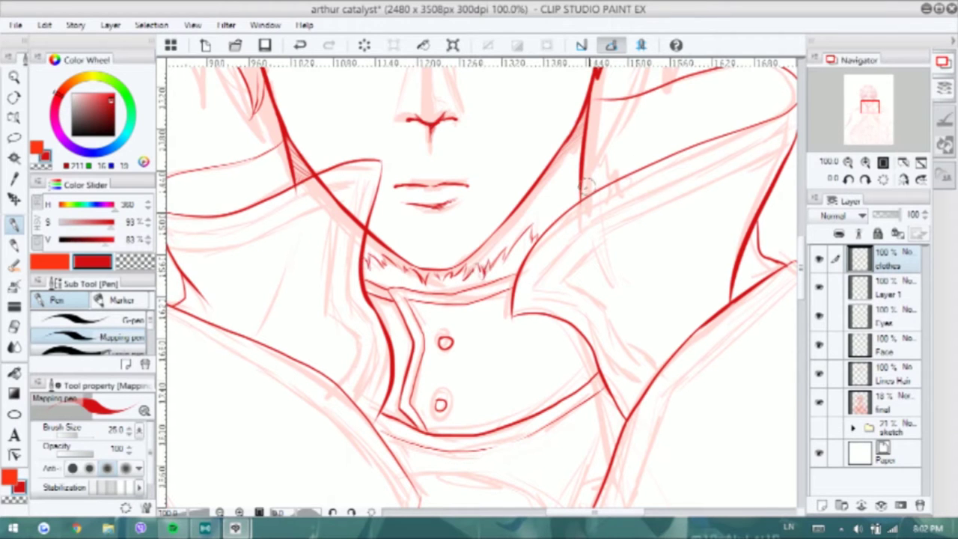
{"action": "scroll", "coordinate": [588, 187], "scroll_direction": "down", "scroll_amount": 2}
{"action": "scroll", "coordinate": [532, 207], "scroll_direction": "up", "scroll_amount": 2}
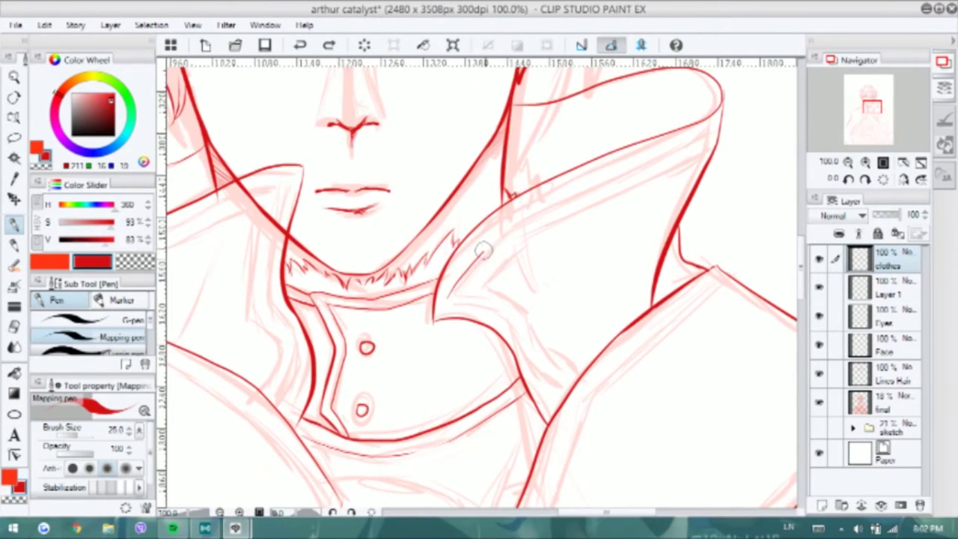
{"action": "left_click_drag", "start_coordinate": [533, 206], "coordinate": [722, 122]}
{"action": "key", "text": "ctrl+z"}
{"action": "left_click_drag", "start_coordinate": [591, 183], "coordinate": [718, 123]}
{"action": "left_click_drag", "start_coordinate": [459, 271], "coordinate": [612, 163]}
{"action": "key", "text": "ctrl+z"}
{"action": "key", "text": "ctrl+z"}
{"action": "left_click_drag", "start_coordinate": [723, 86], "coordinate": [717, 145]}
{"action": "key", "text": "ctrl+z"}
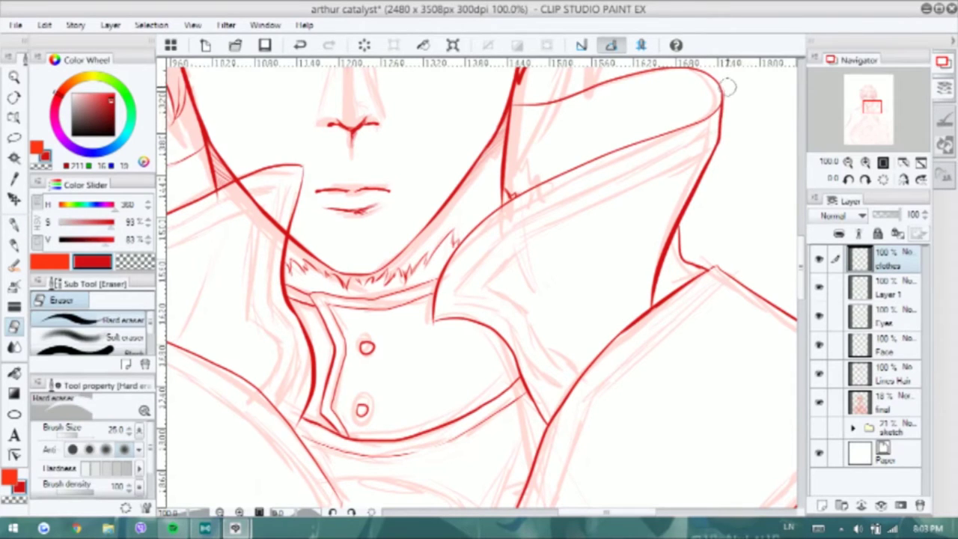
Ink a trim line parallel to the standing collar's edge on the open-eye side, down past its front corner
{"action": "left_click_drag", "start_coordinate": [724, 116], "coordinate": [479, 247]}
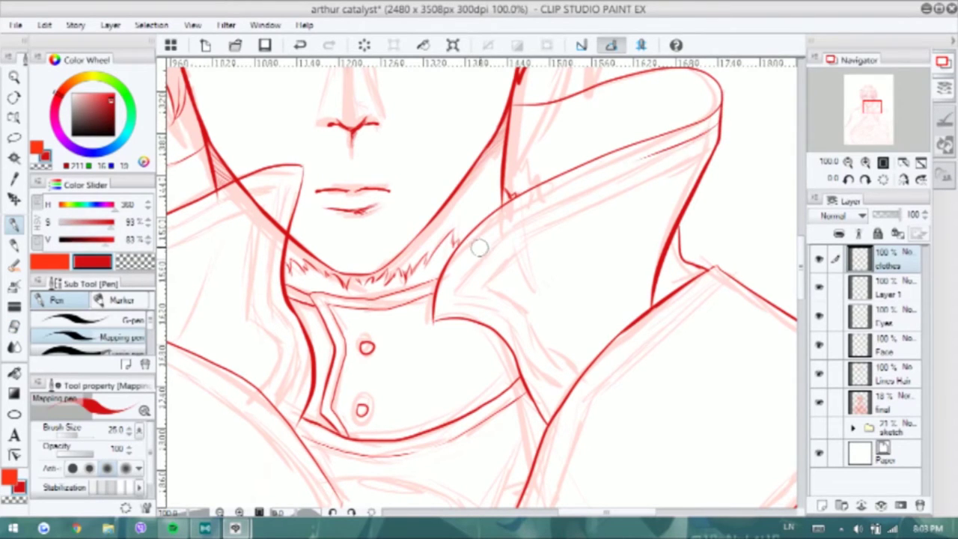
{"action": "mouse_move", "coordinate": [651, 157]}
{"action": "left_mouse_down"}
{"action": "mouse_move", "coordinate": [495, 228]}
{"action": "mouse_move", "coordinate": [466, 310]}
{"action": "mouse_move", "coordinate": [502, 319]}
{"action": "left_mouse_up"}
{"action": "left_click_drag", "start_coordinate": [529, 352], "coordinate": [552, 417]}
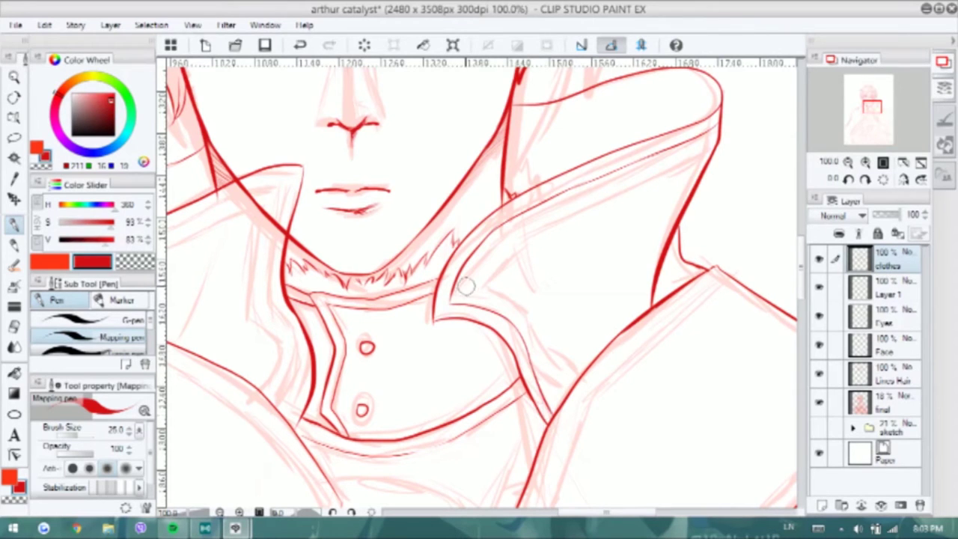
Ink a second trim line inside the open-eye side's collar edge, up to its outer fold
{"action": "mouse_move", "coordinate": [465, 287]}
{"action": "left_mouse_down"}
{"action": "mouse_move", "coordinate": [588, 192]}
{"action": "mouse_move", "coordinate": [718, 129]}
{"action": "left_mouse_up"}
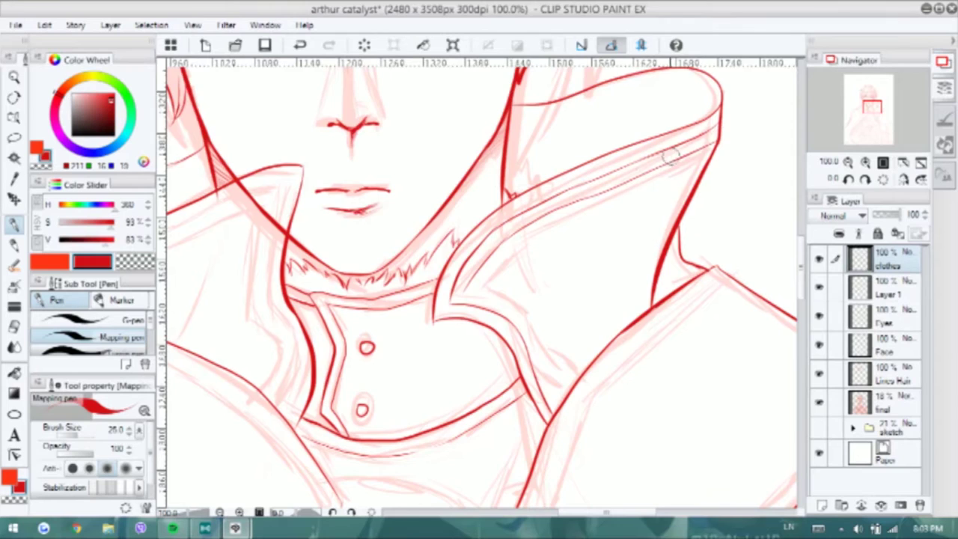
{"action": "scroll", "coordinate": [719, 129], "scroll_direction": "up", "scroll_amount": 2}
{"action": "key", "text": "ctrl+z"}
{"action": "mouse_move", "coordinate": [423, 286]}
{"action": "left_mouse_down"}
{"action": "mouse_move", "coordinate": [738, 141]}
{"action": "mouse_move", "coordinate": [741, 124]}
{"action": "left_mouse_up"}
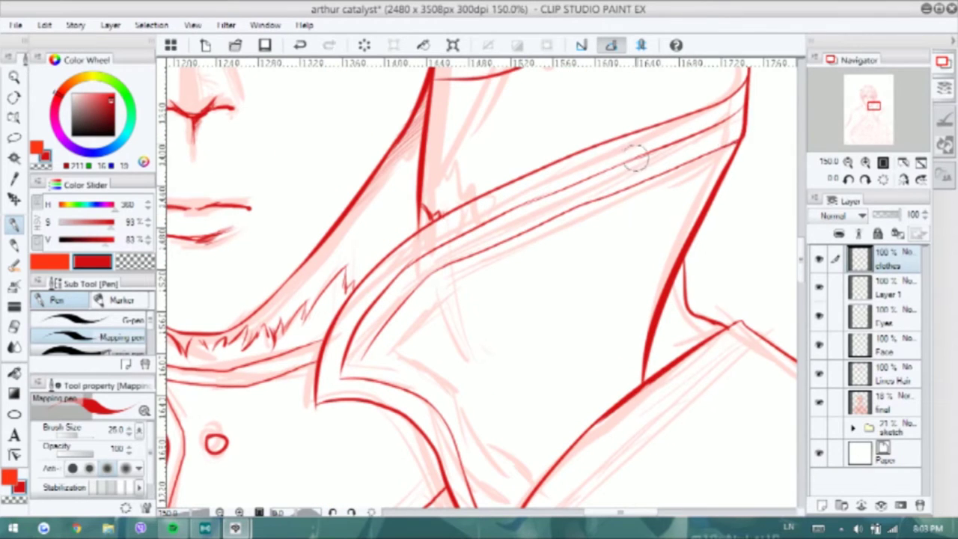
{"action": "key", "text": "ctrl+y"}
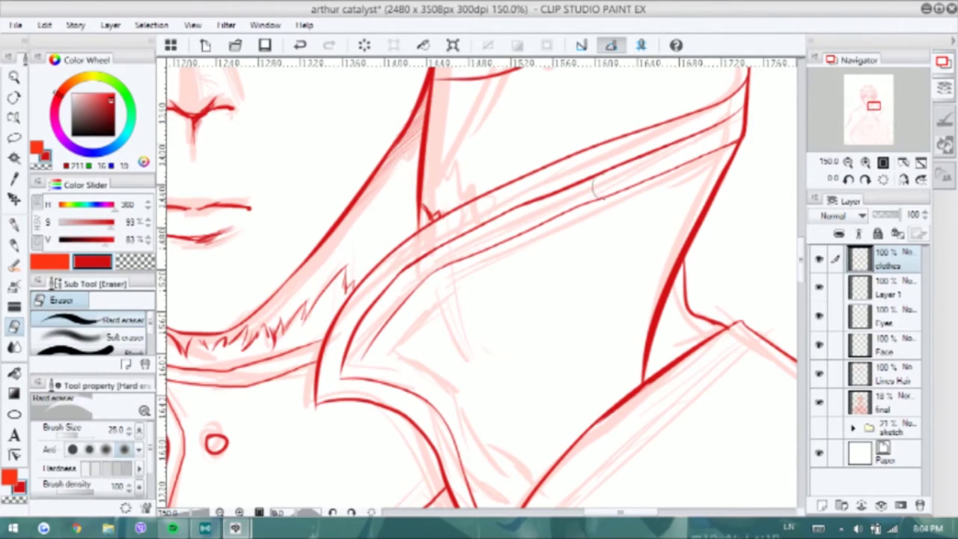
Ink two trim lines along the closed-eye side's collar and erase the jawline crossing it on the Lines Hair layer
{"action": "mouse_move", "coordinate": [416, 367]}
{"action": "left_mouse_down"}
{"action": "mouse_move", "coordinate": [384, 328]}
{"action": "mouse_move", "coordinate": [387, 311]}
{"action": "left_mouse_up"}
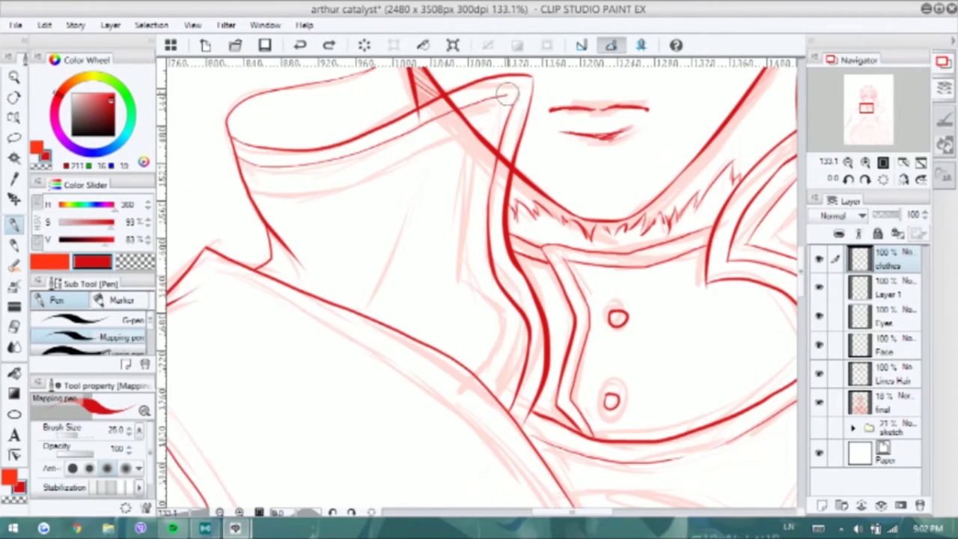
{"action": "mouse_move", "coordinate": [247, 175]}
{"action": "left_mouse_down"}
{"action": "mouse_move", "coordinate": [363, 167]}
{"action": "mouse_move", "coordinate": [483, 124]}
{"action": "mouse_move", "coordinate": [524, 398]}
{"action": "left_mouse_up"}
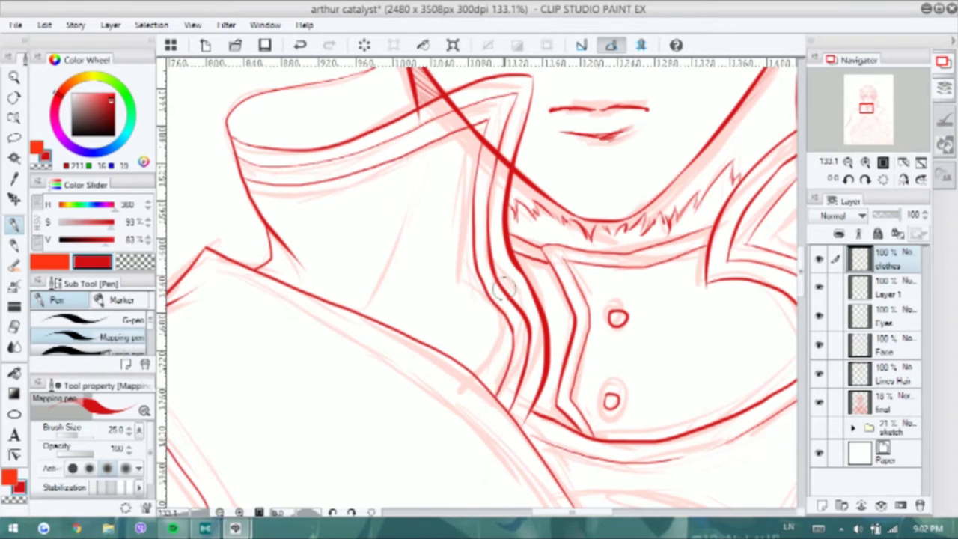
{"action": "scroll", "coordinate": [524, 396], "scroll_direction": "up", "scroll_amount": 1}
{"action": "left_click", "coordinate": [838, 371]}
{"action": "key", "text": "e"}
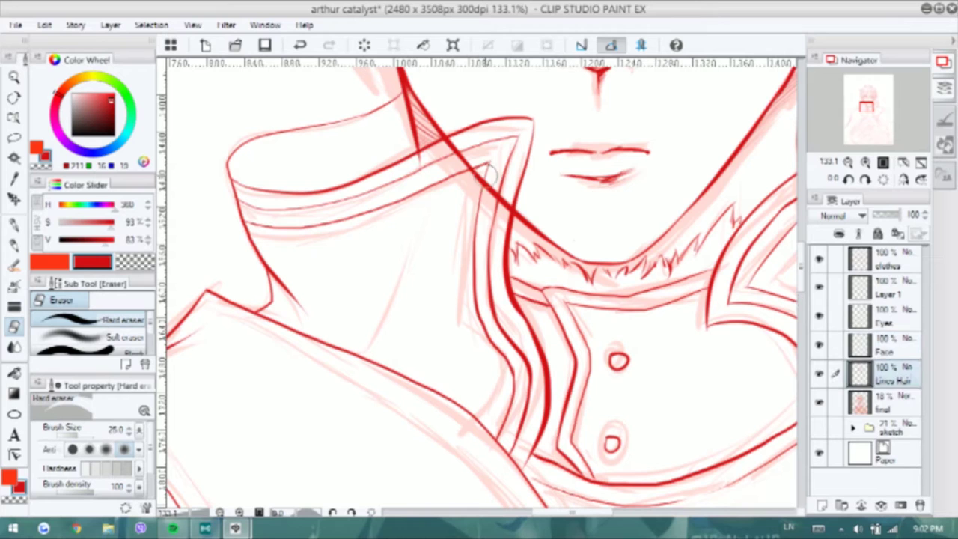
{"action": "left_click_drag", "start_coordinate": [445, 146], "coordinate": [510, 211]}
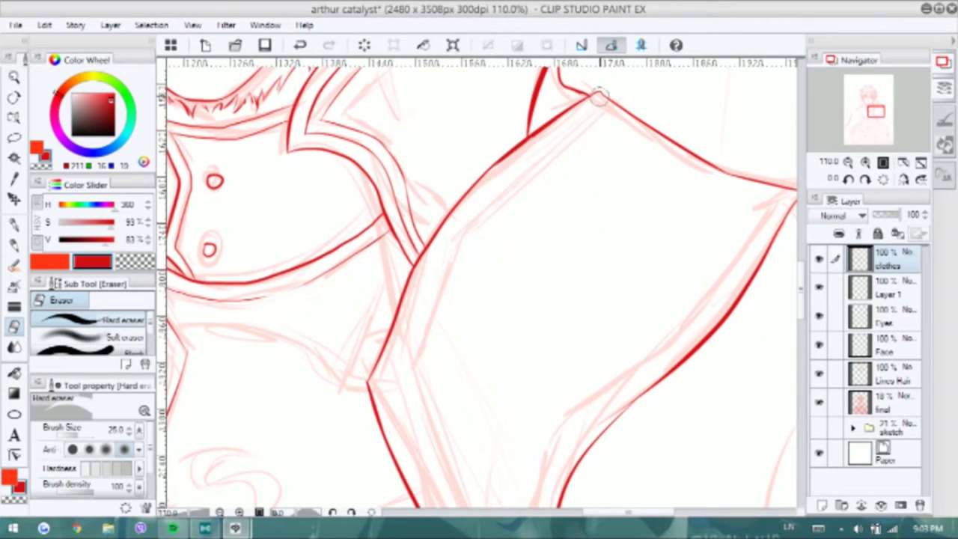
Ink a trim line inside the lapel's upper inner edge on the open-eye side, from the shoulder point downward
{"action": "key", "text": "ctrl+z"}
{"action": "key", "text": "p"}
{"action": "left_click_drag", "start_coordinate": [591, 96], "coordinate": [462, 195]}
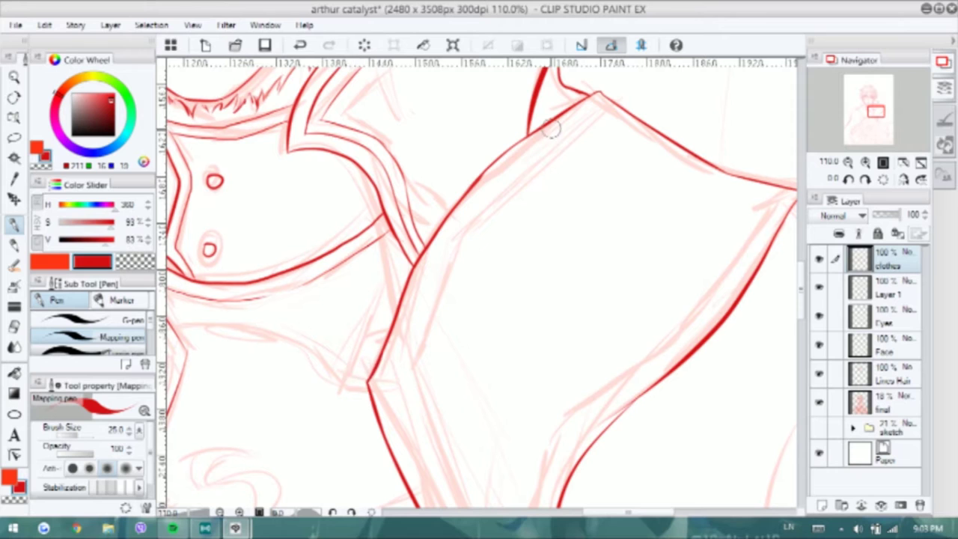
{"action": "mouse_move", "coordinate": [603, 99]}
{"action": "left_mouse_down"}
{"action": "mouse_move", "coordinate": [486, 186]}
{"action": "mouse_move", "coordinate": [498, 172]}
{"action": "left_mouse_up"}
{"action": "left_click_drag", "start_coordinate": [434, 262], "coordinate": [515, 172]}
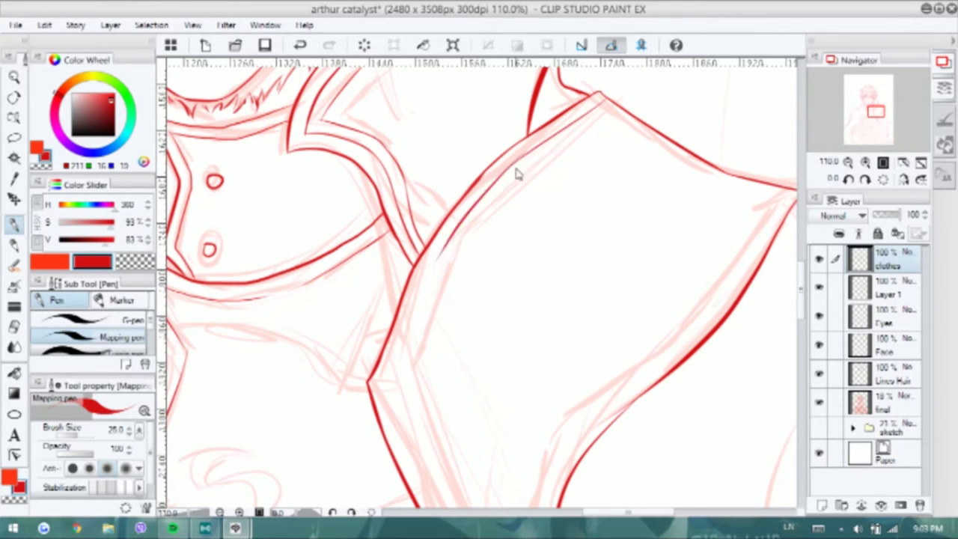
{"action": "left_click_drag", "start_coordinate": [416, 290], "coordinate": [450, 226]}
{"action": "left_click_drag", "start_coordinate": [488, 175], "coordinate": [414, 300]}
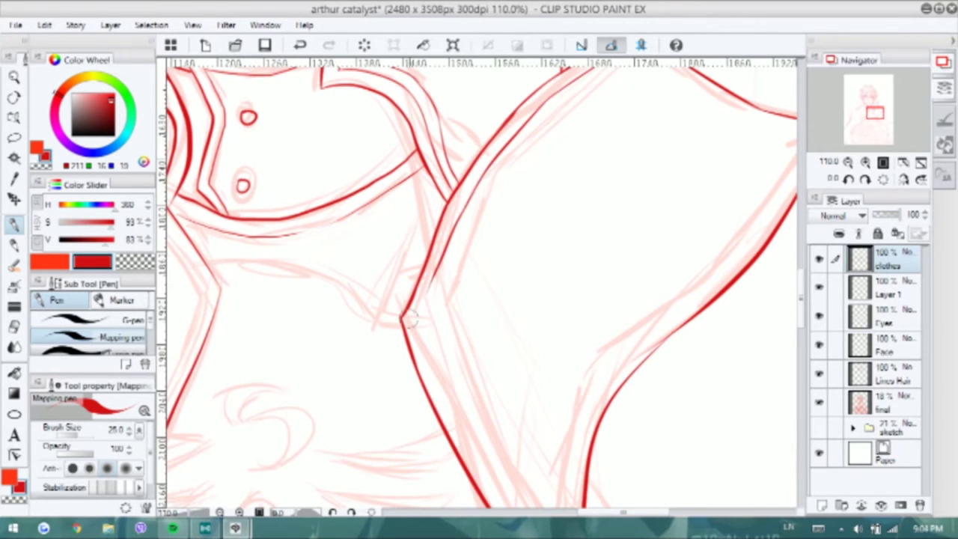
Continue the open-eye side lapel's trim line along its lower inner edge toward the tip
{"action": "left_click_drag", "start_coordinate": [344, 219], "coordinate": [404, 336]}
{"action": "left_click_drag", "start_coordinate": [416, 376], "coordinate": [361, 271]}
{"action": "key", "text": "alt+Tab"}
{"action": "left_click_drag", "start_coordinate": [487, 222], "coordinate": [431, 250]}
{"action": "left_click_drag", "start_coordinate": [378, 321], "coordinate": [449, 426]}
{"action": "mouse_move", "coordinate": [424, 361]}
{"action": "left_mouse_down"}
{"action": "mouse_move", "coordinate": [452, 429]}
{"action": "mouse_move", "coordinate": [393, 425]}
{"action": "left_mouse_up"}
{"action": "left_click_drag", "start_coordinate": [428, 278], "coordinate": [509, 189]}
Ink the trim line inside the lapel's long outer edge on the open-eye side, redoing strokes until it runs parallel
{"action": "left_click_drag", "start_coordinate": [470, 217], "coordinate": [389, 335]}
{"action": "key", "text": "ctrl+z"}
{"action": "left_click_drag", "start_coordinate": [408, 297], "coordinate": [373, 392]}
{"action": "key", "text": "ctrl+z"}
{"action": "mouse_move", "coordinate": [451, 225]}
{"action": "left_mouse_down"}
{"action": "mouse_move", "coordinate": [400, 304]}
{"action": "mouse_move", "coordinate": [458, 262]}
{"action": "left_mouse_up"}
{"action": "left_click_drag", "start_coordinate": [458, 262], "coordinate": [446, 293]}
{"action": "key", "text": "ctrl+z"}
{"action": "left_click_drag", "start_coordinate": [584, 111], "coordinate": [490, 253]}
{"action": "key", "text": "ctrl+z"}
{"action": "left_click_drag", "start_coordinate": [563, 131], "coordinate": [460, 273]}
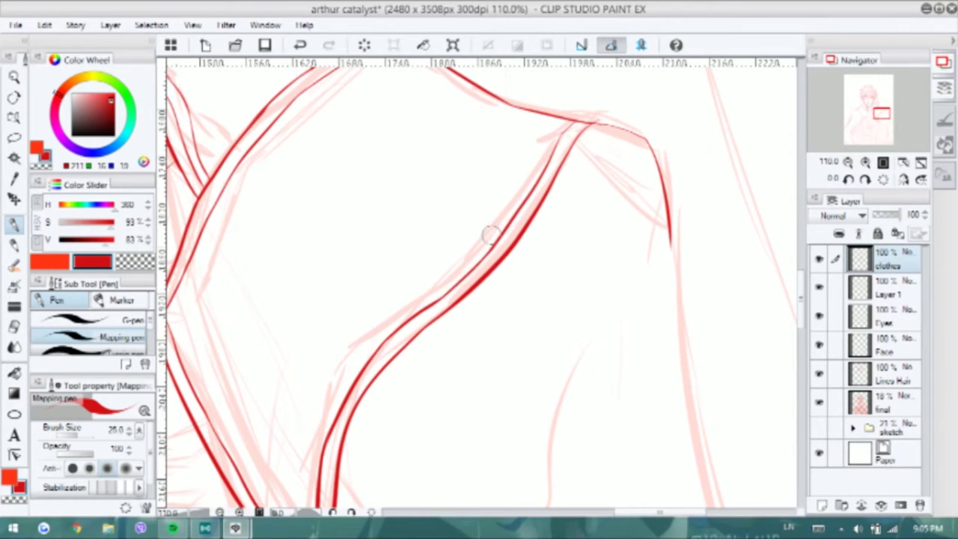
Clean up the closed-eye side's shoulder lines and ink the upper trim line of the lapel's outer edge in the mirrored view
{"action": "left_click_drag", "start_coordinate": [597, 116], "coordinate": [592, 188]}
{"action": "key", "text": "e"}
{"action": "left_click_drag", "start_coordinate": [469, 144], "coordinate": [509, 223]}
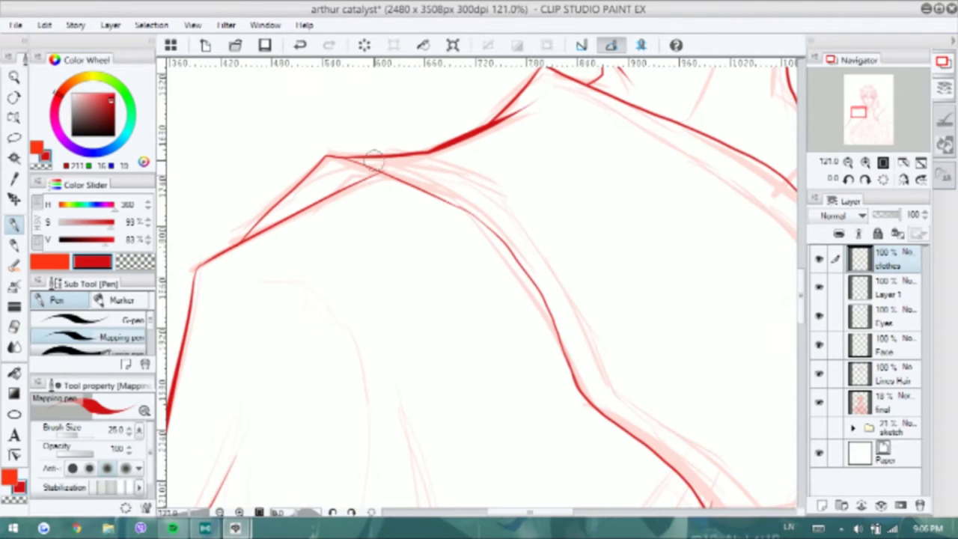
{"action": "key", "text": "e"}
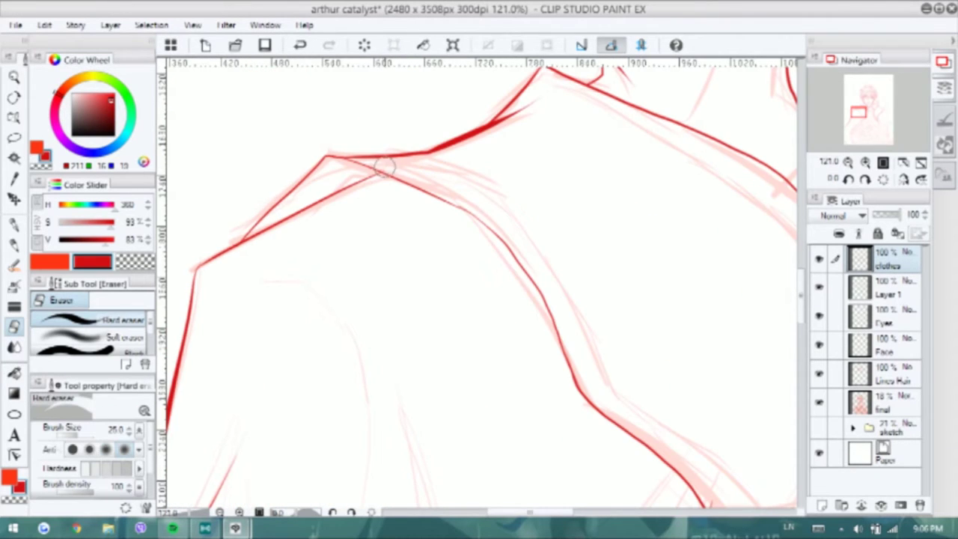
{"action": "key", "text": "p"}
{"action": "key", "text": "h"}
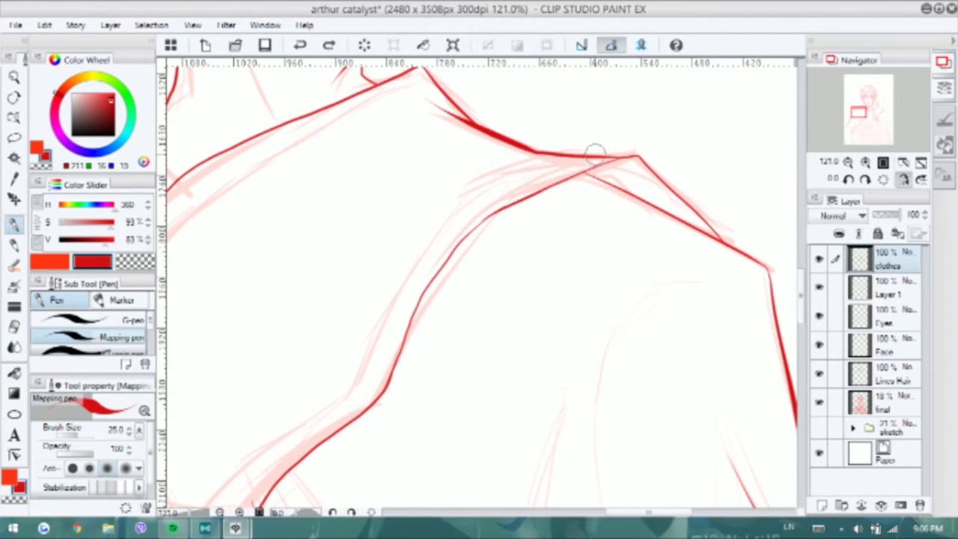
{"action": "key", "text": "ctrl+z"}
{"action": "left_click_drag", "start_coordinate": [508, 186], "coordinate": [398, 273]}
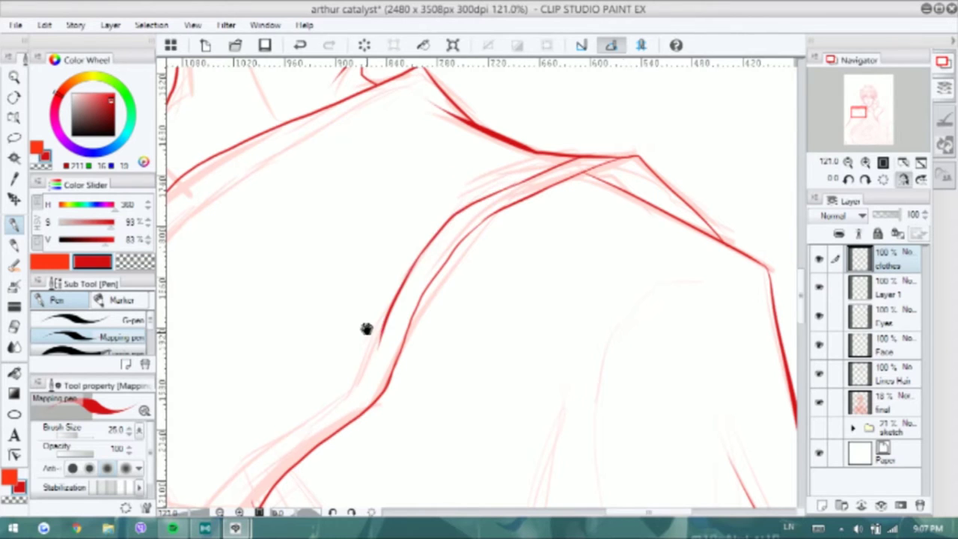
Ink the rest of the closed-eye side lapel's outer trim line and the trim along its lower inner edge
{"action": "left_click_drag", "start_coordinate": [392, 326], "coordinate": [479, 191]}
{"action": "left_click_drag", "start_coordinate": [479, 192], "coordinate": [427, 277]}
{"action": "key", "text": "e"}
{"action": "key", "text": "p"}
{"action": "key", "text": "ctrl+z"}
{"action": "mouse_move", "coordinate": [340, 370]}
{"action": "left_mouse_down"}
{"action": "mouse_move", "coordinate": [398, 311]}
{"action": "mouse_move", "coordinate": [324, 367]}
{"action": "mouse_move", "coordinate": [303, 464]}
{"action": "left_mouse_up"}
{"action": "left_click_drag", "start_coordinate": [211, 163], "coordinate": [348, 458]}
{"action": "key", "text": "ctrl+z"}
Ink the trim line along the lapel's upper inner edge on the closed-eye side, cleaning up its corner
{"action": "scroll", "coordinate": [353, 407], "scroll_direction": "up", "scroll_amount": 3}
{"action": "left_click_drag", "start_coordinate": [222, 306], "coordinate": [314, 198]}
{"action": "key", "text": "e"}
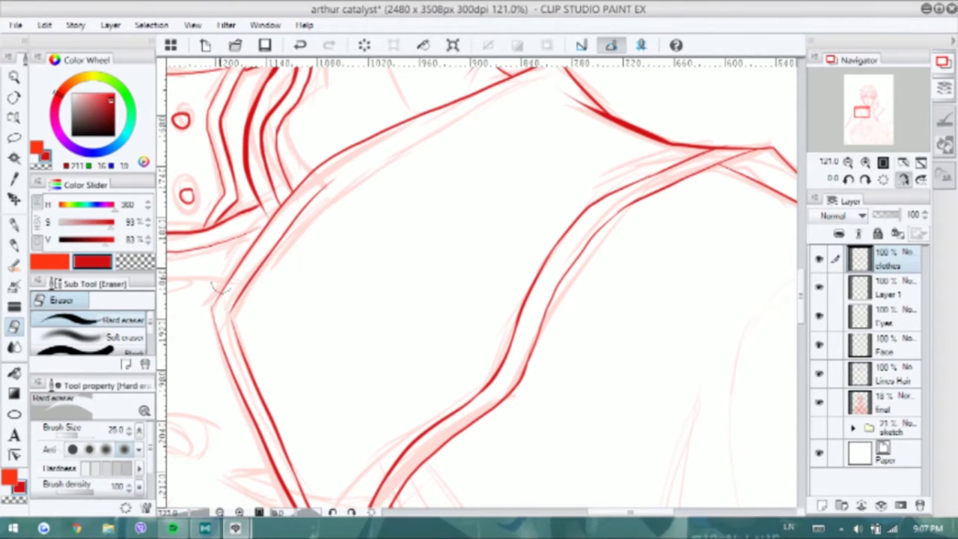
{"action": "key", "text": "p"}
{"action": "left_click_drag", "start_coordinate": [298, 219], "coordinate": [234, 309]}
{"action": "left_click_drag", "start_coordinate": [323, 241], "coordinate": [496, 155]}
Ink the coat's outer arm outline and curved lower hem on the open-eye side
{"action": "scroll", "coordinate": [495, 156], "scroll_direction": "down", "scroll_amount": 4}
{"action": "left_click_drag", "start_coordinate": [573, 342], "coordinate": [595, 220]}
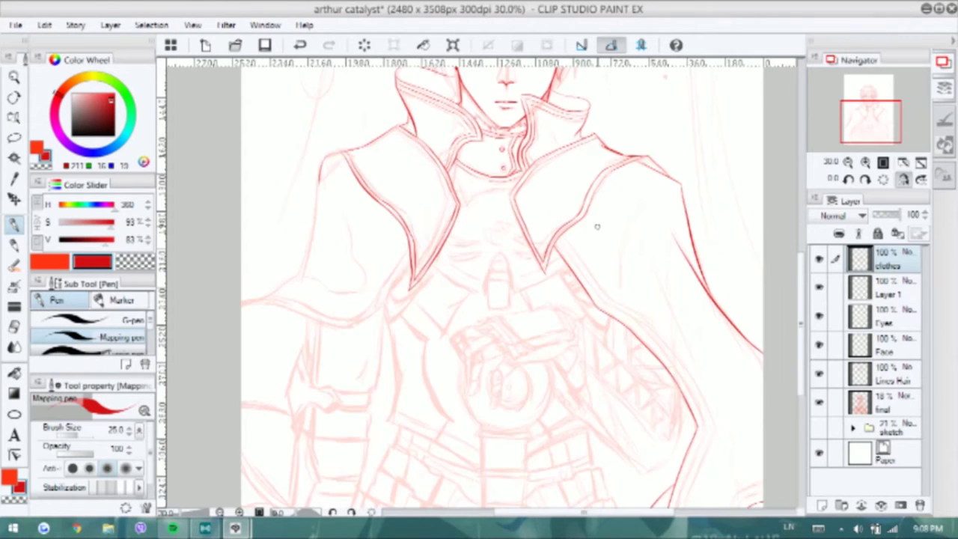
{"action": "scroll", "coordinate": [594, 220], "scroll_direction": "up", "scroll_amount": 2}
{"action": "mouse_move", "coordinate": [536, 130]}
{"action": "left_mouse_down"}
{"action": "mouse_move", "coordinate": [567, 318]}
{"action": "mouse_move", "coordinate": [633, 383]}
{"action": "mouse_move", "coordinate": [714, 413]}
{"action": "left_mouse_up"}
{"action": "left_click_drag", "start_coordinate": [714, 413], "coordinate": [729, 352]}
{"action": "left_click_drag", "start_coordinate": [348, 253], "coordinate": [408, 342]}
{"action": "mouse_move", "coordinate": [487, 399]}
{"action": "left_mouse_down"}
{"action": "mouse_move", "coordinate": [509, 403]}
{"action": "mouse_move", "coordinate": [692, 346]}
{"action": "left_mouse_up"}
{"action": "scroll", "coordinate": [353, 182], "scroll_direction": "up", "scroll_amount": 2}
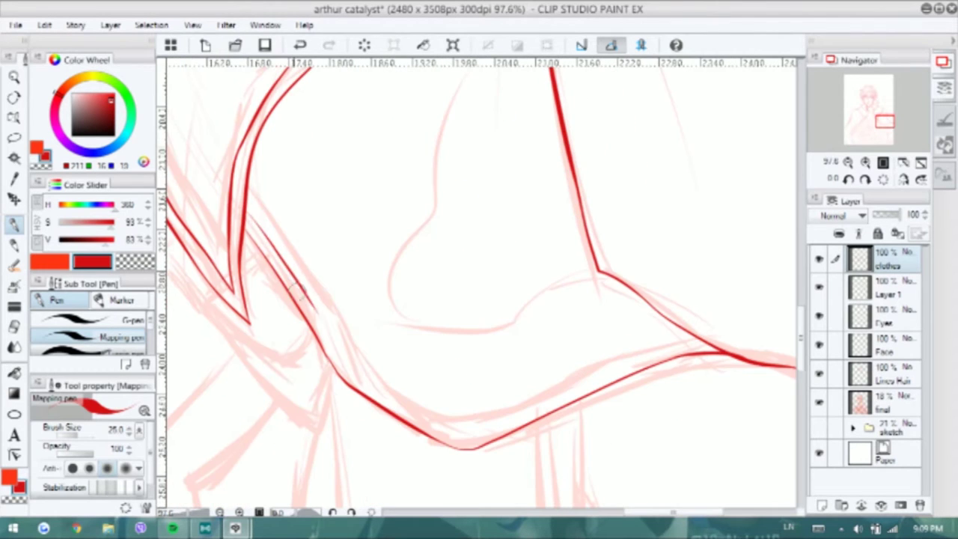
Ink a trim line parallel to the coat's curved hem on the open-eye side, redoing the stretch toward the arm
{"action": "left_click_drag", "start_coordinate": [320, 312], "coordinate": [498, 427]}
{"action": "left_click_drag", "start_coordinate": [440, 433], "coordinate": [667, 338]}
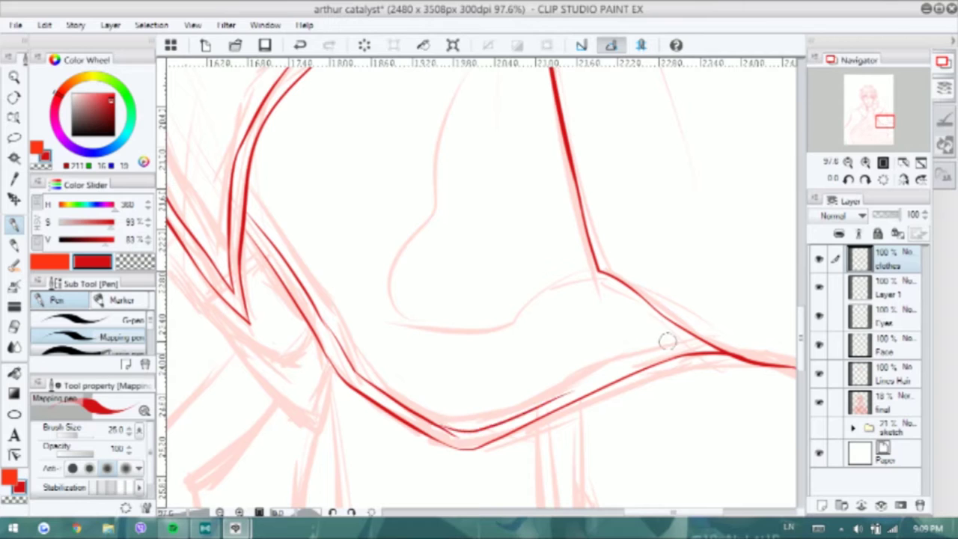
{"action": "key", "text": "ctrl+z"}
{"action": "left_click_drag", "start_coordinate": [440, 433], "coordinate": [703, 346]}
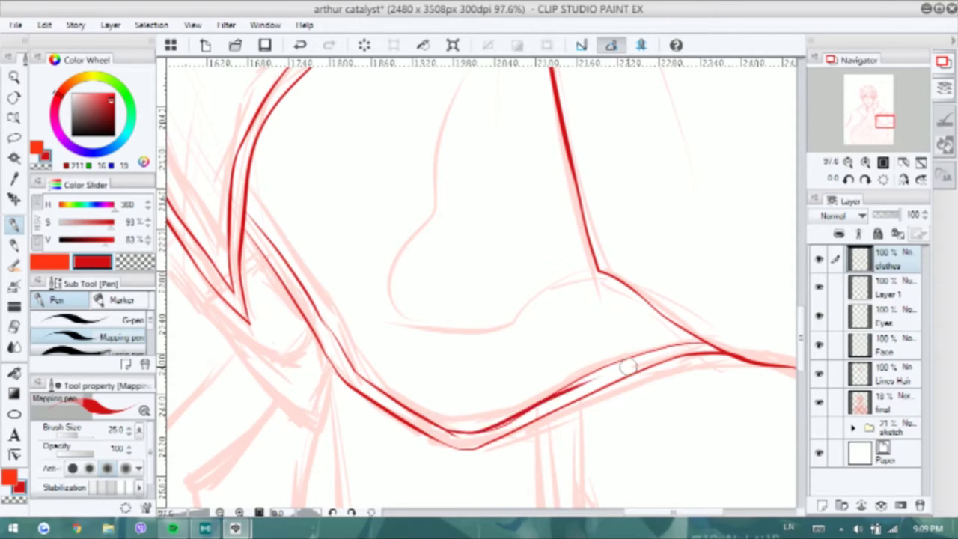
{"action": "key", "text": "ctrl+z"}
{"action": "key", "text": "ctrl+z"}
{"action": "left_click_drag", "start_coordinate": [455, 431], "coordinate": [703, 343]}
{"action": "left_click_drag", "start_coordinate": [317, 305], "coordinate": [352, 366]}
Ink another trim line above the first along the open-eye side's coat hem
{"action": "left_click_drag", "start_coordinate": [251, 191], "coordinate": [452, 431]}
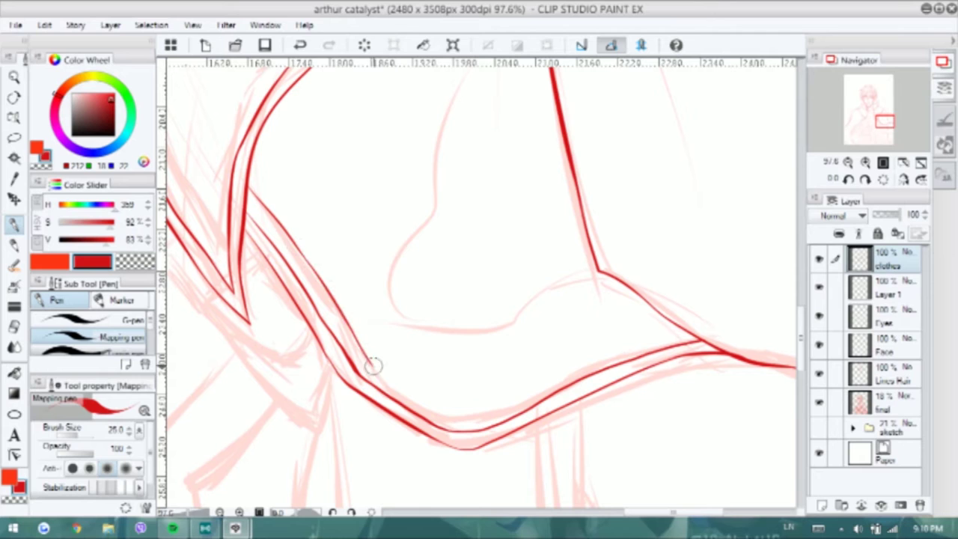
{"action": "key", "text": "ctrl+z"}
{"action": "mouse_move", "coordinate": [361, 353]}
{"action": "left_mouse_down"}
{"action": "mouse_move", "coordinate": [468, 415]}
{"action": "mouse_move", "coordinate": [592, 353]}
{"action": "left_mouse_up"}
{"action": "key", "text": "ctrl+z"}
{"action": "mouse_move", "coordinate": [480, 413]}
{"action": "left_mouse_down"}
{"action": "mouse_move", "coordinate": [448, 414]}
{"action": "mouse_move", "coordinate": [633, 336]}
{"action": "left_mouse_up"}
Ink the trailing coat fabric and its pointed fold at the canvas's lower edge on the open-eye side
{"action": "scroll", "coordinate": [456, 285], "scroll_direction": "down", "scroll_amount": 4}
{"action": "scroll", "coordinate": [670, 336], "scroll_direction": "up", "scroll_amount": 3}
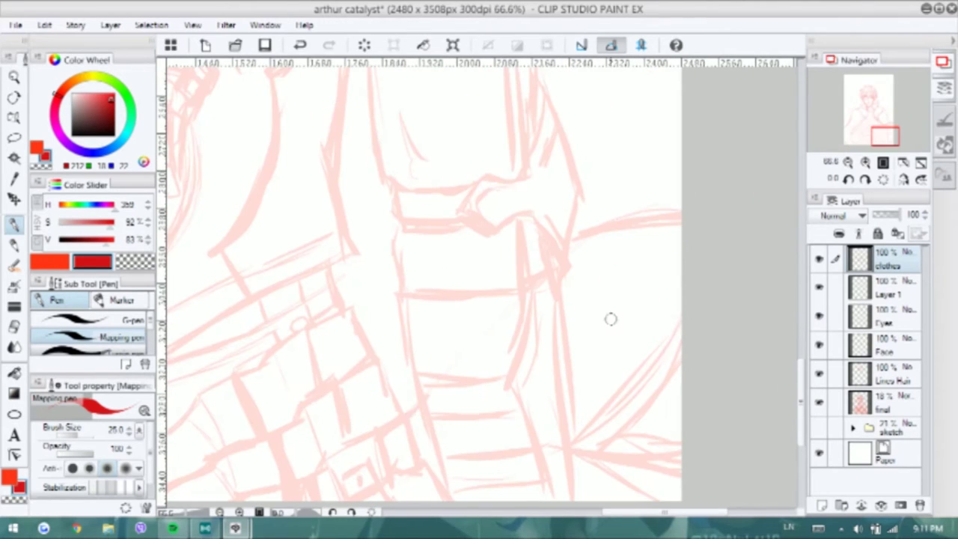
{"action": "mouse_move", "coordinate": [678, 311]}
{"action": "left_mouse_down"}
{"action": "mouse_move", "coordinate": [621, 236]}
{"action": "mouse_move", "coordinate": [524, 352]}
{"action": "left_mouse_up"}
{"action": "key", "text": "ctrl+z"}
{"action": "mouse_move", "coordinate": [622, 243]}
{"action": "left_mouse_down"}
{"action": "mouse_move", "coordinate": [540, 381]}
{"action": "mouse_move", "coordinate": [623, 401]}
{"action": "left_mouse_up"}
{"action": "left_click_drag", "start_coordinate": [495, 372], "coordinate": [582, 334]}
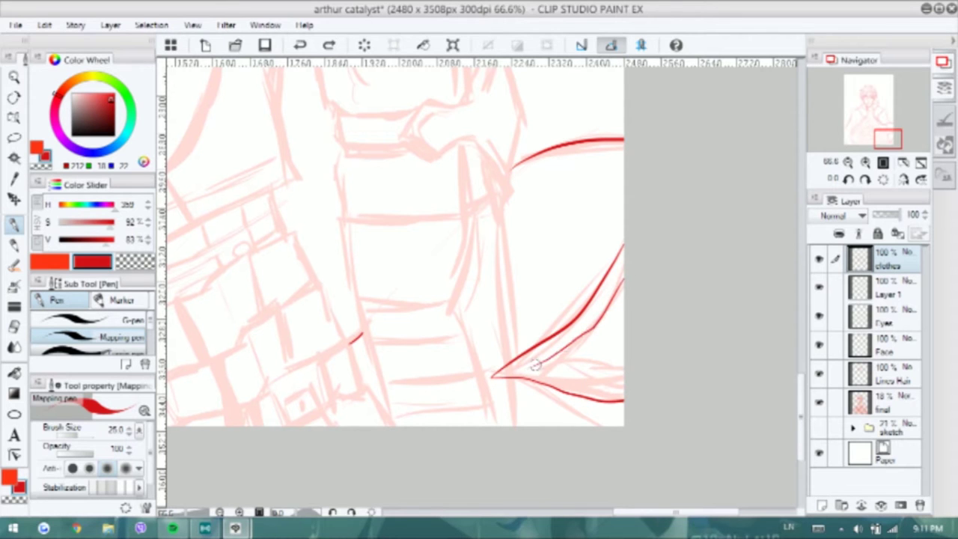
Ink a trim line down the coat's long front edge on the closed-eye side and the fabric edges in the lower corner
{"action": "mouse_move", "coordinate": [527, 366]}
{"action": "left_mouse_down"}
{"action": "mouse_move", "coordinate": [554, 331]}
{"action": "mouse_move", "coordinate": [519, 342]}
{"action": "mouse_move", "coordinate": [562, 163]}
{"action": "mouse_move", "coordinate": [472, 274]}
{"action": "left_mouse_up"}
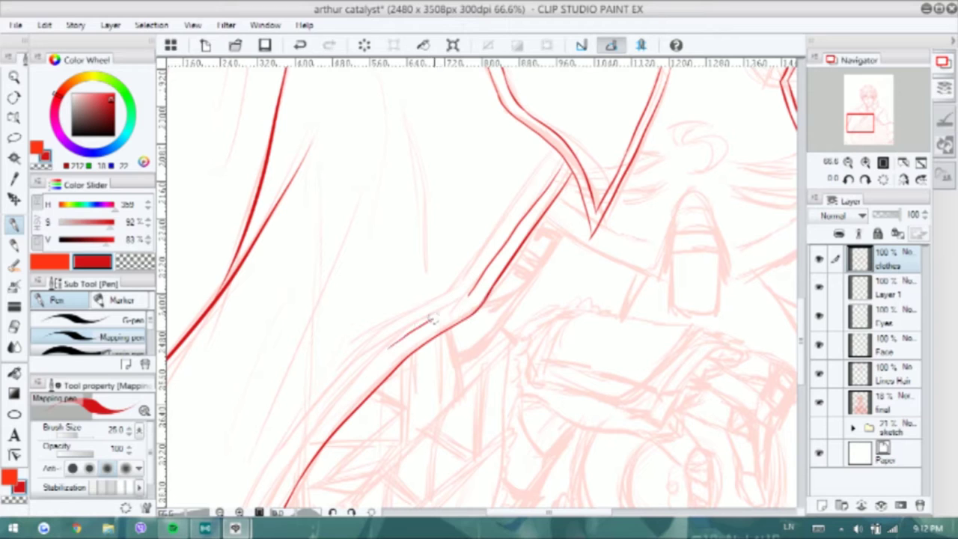
{"action": "mouse_move", "coordinate": [407, 344]}
{"action": "left_mouse_down"}
{"action": "mouse_move", "coordinate": [465, 259]}
{"action": "mouse_move", "coordinate": [314, 449]}
{"action": "left_mouse_up"}
{"action": "left_click_drag", "start_coordinate": [360, 352], "coordinate": [411, 269]}
{"action": "left_click_drag", "start_coordinate": [449, 223], "coordinate": [352, 408]}
{"action": "mouse_move", "coordinate": [352, 422]}
{"action": "left_mouse_down"}
{"action": "mouse_move", "coordinate": [332, 284]}
{"action": "mouse_move", "coordinate": [364, 346]}
{"action": "mouse_move", "coordinate": [408, 490]}
{"action": "left_mouse_up"}
{"action": "mouse_move", "coordinate": [204, 403]}
{"action": "left_mouse_down"}
{"action": "mouse_move", "coordinate": [230, 411]}
{"action": "mouse_move", "coordinate": [283, 490]}
{"action": "left_mouse_up"}
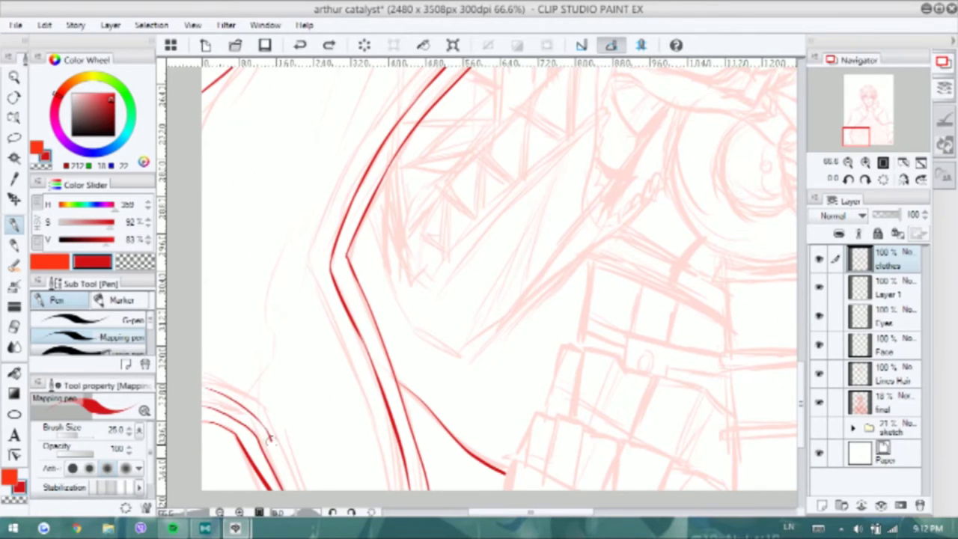
Ink the outermost trim line along the coat's front edge on the closed-eye side, following its bend up toward the chest
{"action": "mouse_move", "coordinate": [315, 278]}
{"action": "left_mouse_down"}
{"action": "mouse_move", "coordinate": [336, 367]}
{"action": "mouse_move", "coordinate": [358, 381]}
{"action": "mouse_move", "coordinate": [396, 497]}
{"action": "left_mouse_up"}
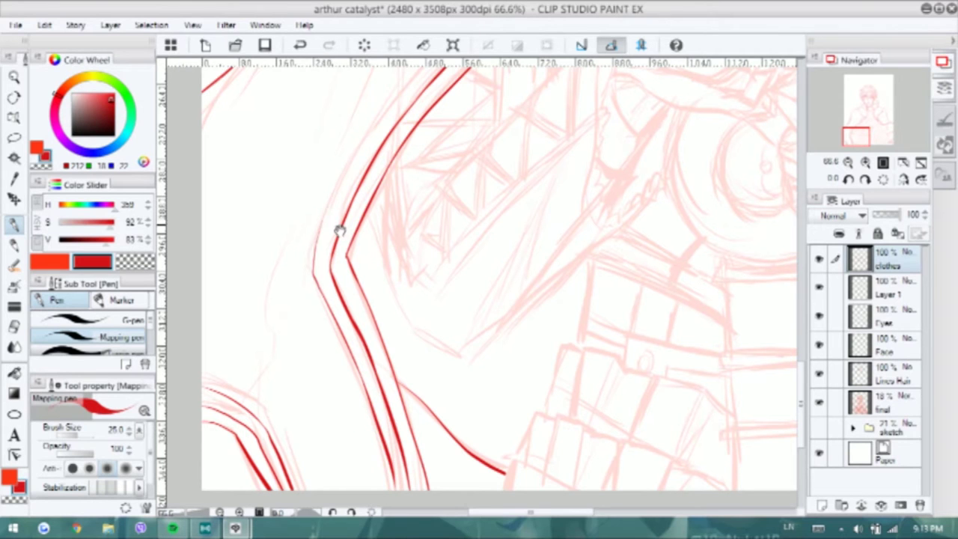
{"action": "left_click_drag", "start_coordinate": [339, 231], "coordinate": [261, 393]}
{"action": "key", "text": "ctrl+z"}
{"action": "left_click_drag", "start_coordinate": [359, 222], "coordinate": [292, 304]}
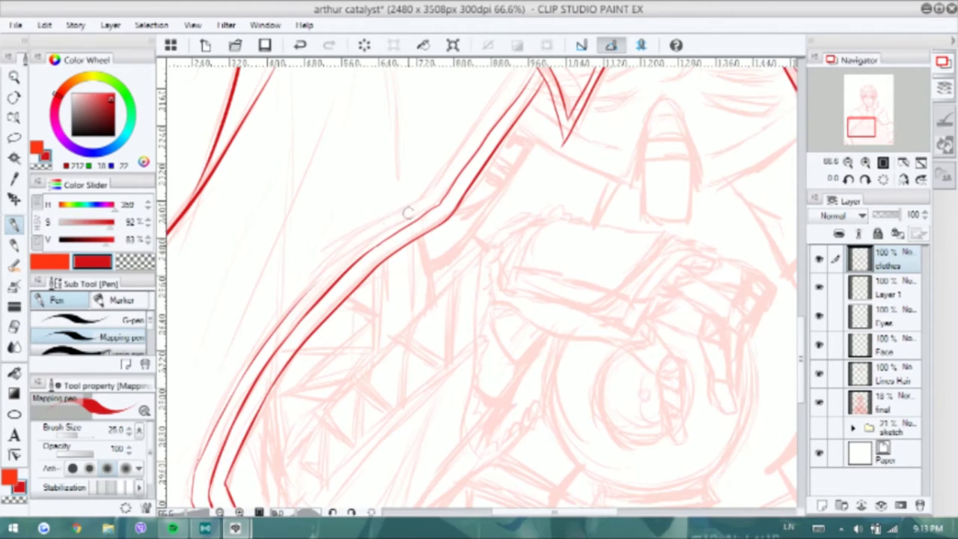
{"action": "left_click_drag", "start_coordinate": [323, 276], "coordinate": [361, 246]}
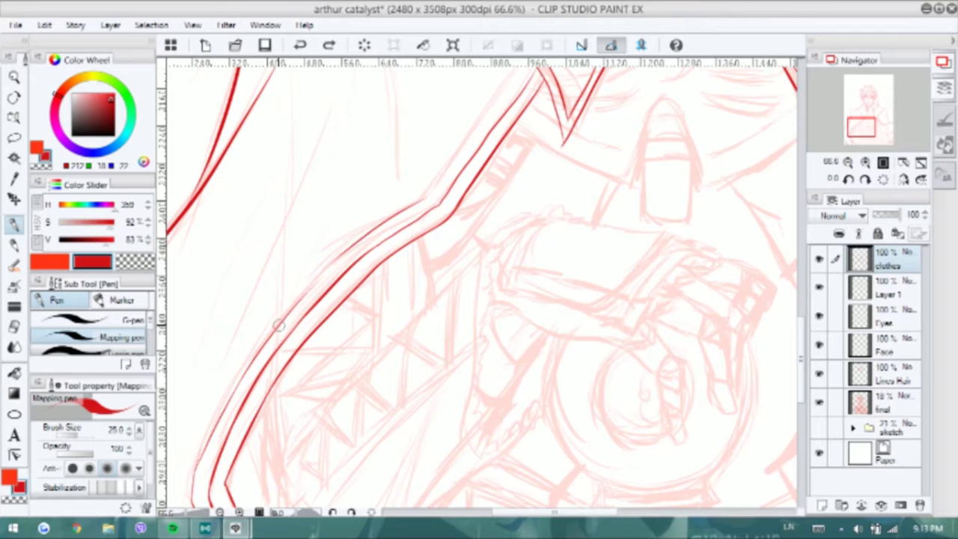
{"action": "left_click_drag", "start_coordinate": [317, 281], "coordinate": [372, 232]}
{"action": "key", "text": "ctrl+z"}
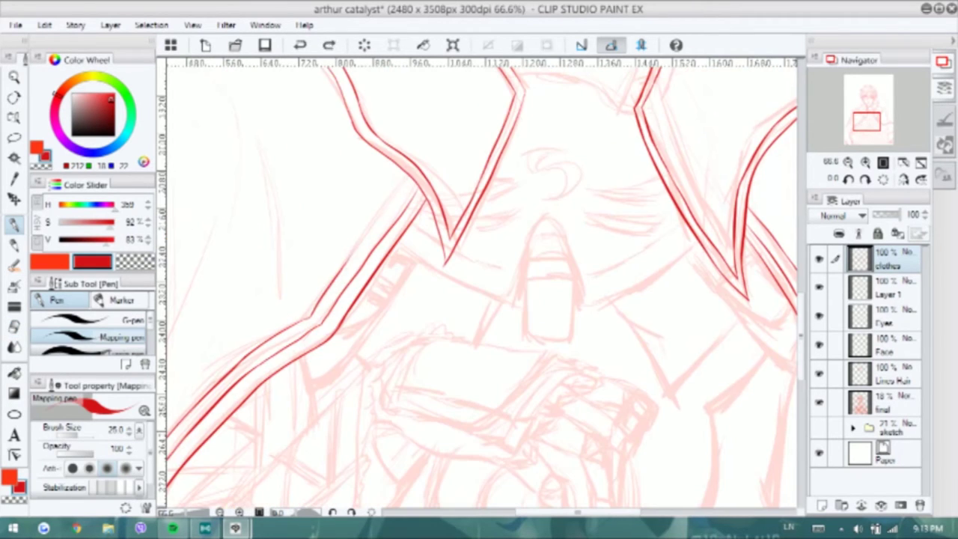
Ink the rounded dome tip of the chest clasp between the two collar points
{"action": "scroll", "coordinate": [338, 257], "scroll_direction": "up", "scroll_amount": 2}
{"action": "left_click_drag", "start_coordinate": [418, 218], "coordinate": [444, 263]}
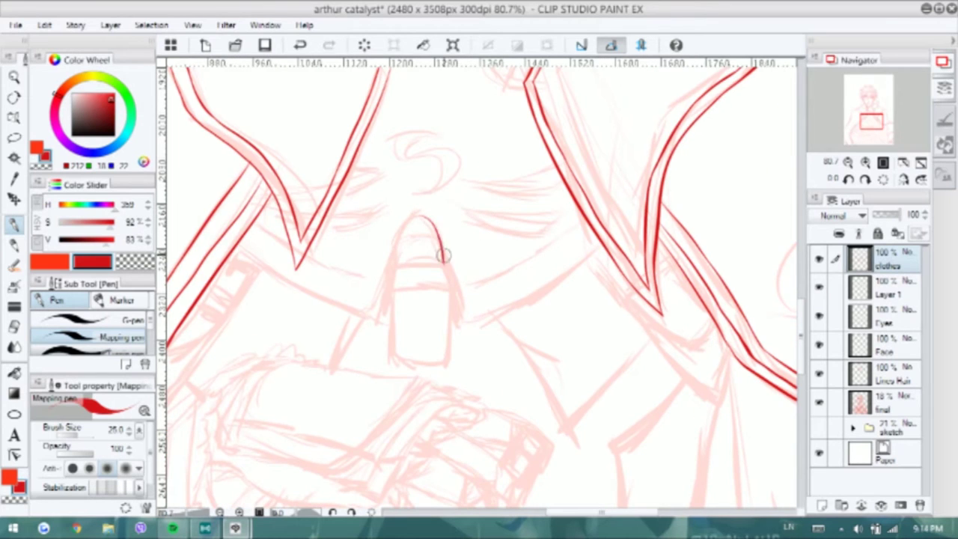
{"action": "scroll", "coordinate": [442, 259], "scroll_direction": "up", "scroll_amount": 3}
{"action": "mouse_move", "coordinate": [411, 189]}
{"action": "left_mouse_down"}
{"action": "mouse_move", "coordinate": [366, 232]}
{"action": "mouse_move", "coordinate": [363, 283]}
{"action": "mouse_move", "coordinate": [451, 281]}
{"action": "left_mouse_up"}
{"action": "key", "text": "ctrl+z"}
Ink the clasp's band below the dome and the rounded rectangular tab hanging under it, redoing uneven sides
{"action": "left_click_drag", "start_coordinate": [360, 282], "coordinate": [363, 320]}
{"action": "mouse_move", "coordinate": [452, 280]}
{"action": "left_mouse_down"}
{"action": "mouse_move", "coordinate": [361, 319]}
{"action": "mouse_move", "coordinate": [453, 319]}
{"action": "left_mouse_up"}
{"action": "mouse_move", "coordinate": [362, 320]}
{"action": "left_mouse_down"}
{"action": "mouse_move", "coordinate": [419, 316]}
{"action": "mouse_move", "coordinate": [368, 410]}
{"action": "left_mouse_up"}
{"action": "key", "text": "ctrl+z"}
{"action": "left_click_drag", "start_coordinate": [453, 316], "coordinate": [452, 412]}
{"action": "key", "text": "ctrl+z"}
{"action": "key", "text": "ctrl+z"}
{"action": "left_click_drag", "start_coordinate": [364, 320], "coordinate": [368, 410]}
{"action": "left_click_drag", "start_coordinate": [453, 315], "coordinate": [452, 413]}
{"action": "key", "text": "ctrl+z"}
{"action": "left_click_drag", "start_coordinate": [365, 320], "coordinate": [430, 428]}
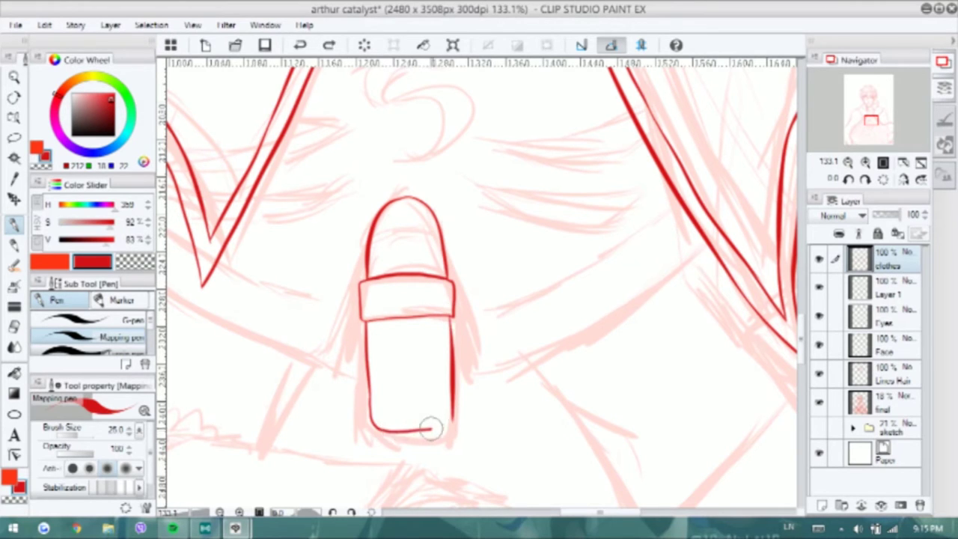
{"action": "key", "text": "ctrl+z"}
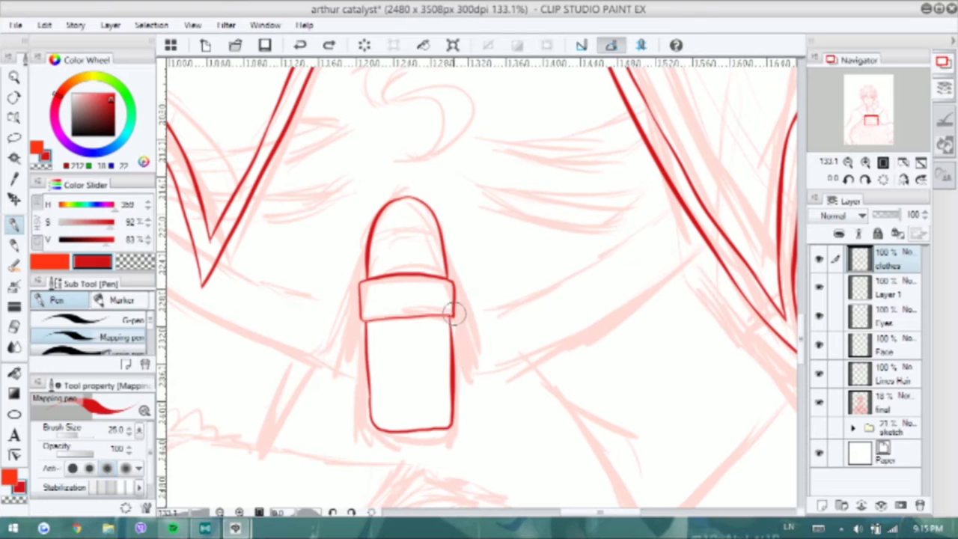
Ink the lower edge of the chest strap on both sides of the clasp, including its short ends beside the band
{"action": "left_click_drag", "start_coordinate": [464, 369], "coordinate": [705, 241]}
{"action": "left_click_drag", "start_coordinate": [317, 321], "coordinate": [414, 341]}
{"action": "left_click_drag", "start_coordinate": [202, 268], "coordinate": [421, 385]}
{"action": "left_click_drag", "start_coordinate": [449, 321], "coordinate": [438, 385]}
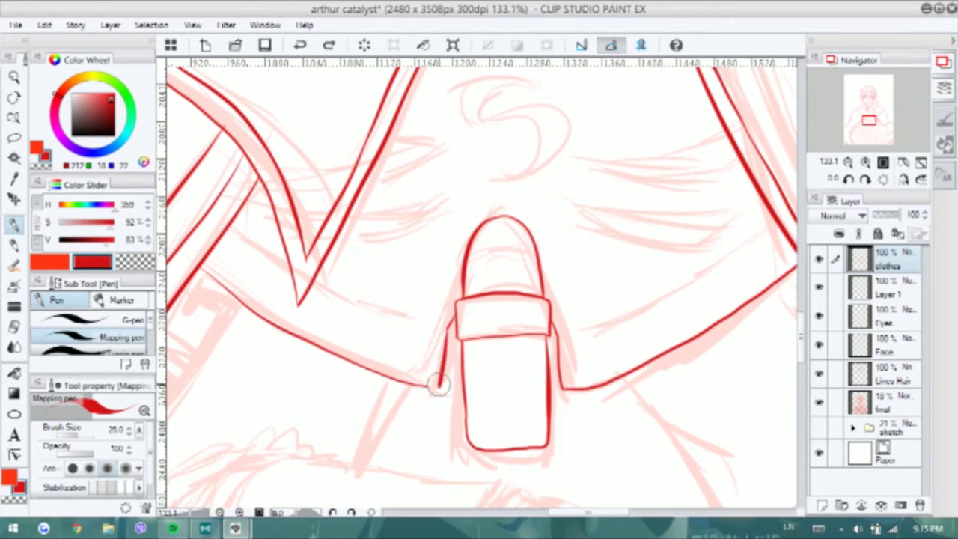
Ink the upper edge of the chest strap from the clasp out to both collar edges
{"action": "mouse_move", "coordinate": [527, 356]}
{"action": "left_mouse_down"}
{"action": "mouse_move", "coordinate": [670, 299]}
{"action": "mouse_move", "coordinate": [746, 237]}
{"action": "left_mouse_up"}
{"action": "left_click_drag", "start_coordinate": [200, 254], "coordinate": [232, 277]}
{"action": "mouse_move", "coordinate": [276, 301]}
{"action": "left_mouse_down"}
{"action": "mouse_move", "coordinate": [407, 352]}
{"action": "mouse_move", "coordinate": [273, 294]}
{"action": "left_mouse_up"}
{"action": "key", "text": "ctrl+z"}
{"action": "scroll", "coordinate": [490, 229], "scroll_direction": "down", "scroll_amount": 4}
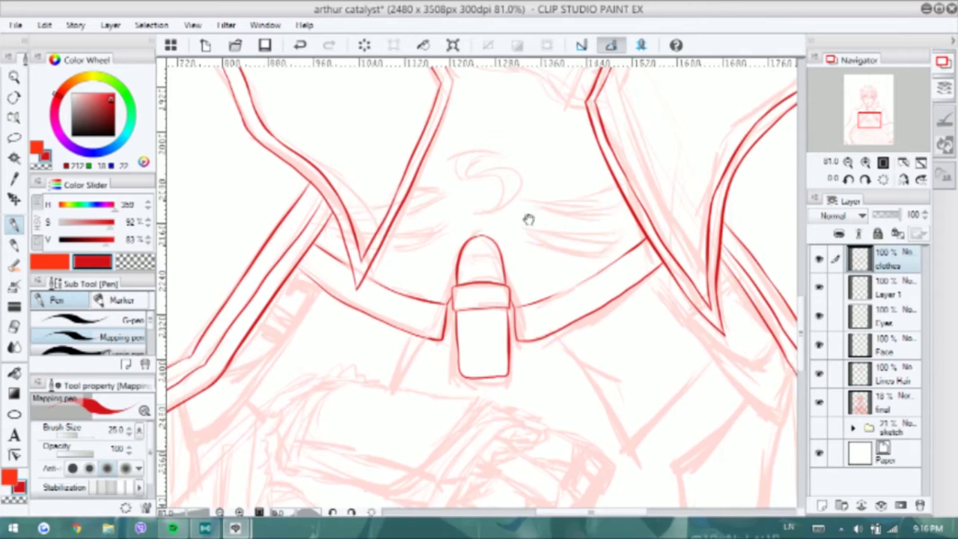
Rename Layer 1 as hatch and hatch the tip of the clasp's dome on it
{"action": "scroll", "coordinate": [537, 285], "scroll_direction": "up", "scroll_amount": 4}
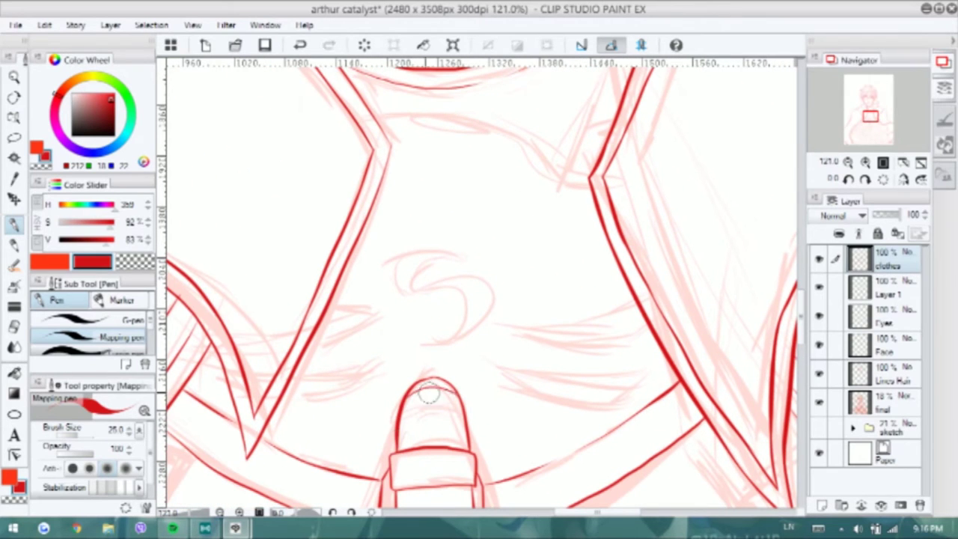
{"action": "double_click", "coordinate": [886, 294]}
{"action": "type", "text": "hatch"}
{"action": "key", "text": "Return"}
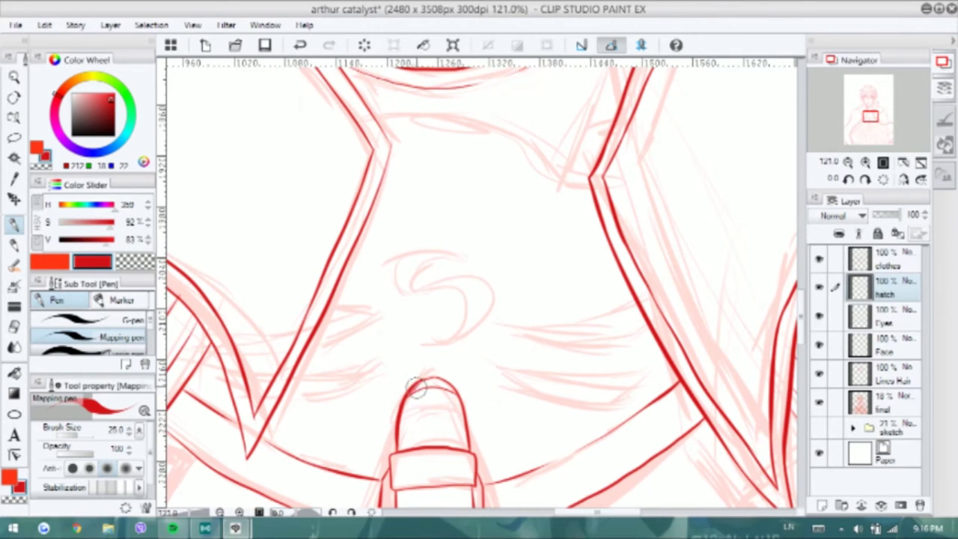
{"action": "left_click", "coordinate": [454, 301], "text": "ctrl"}
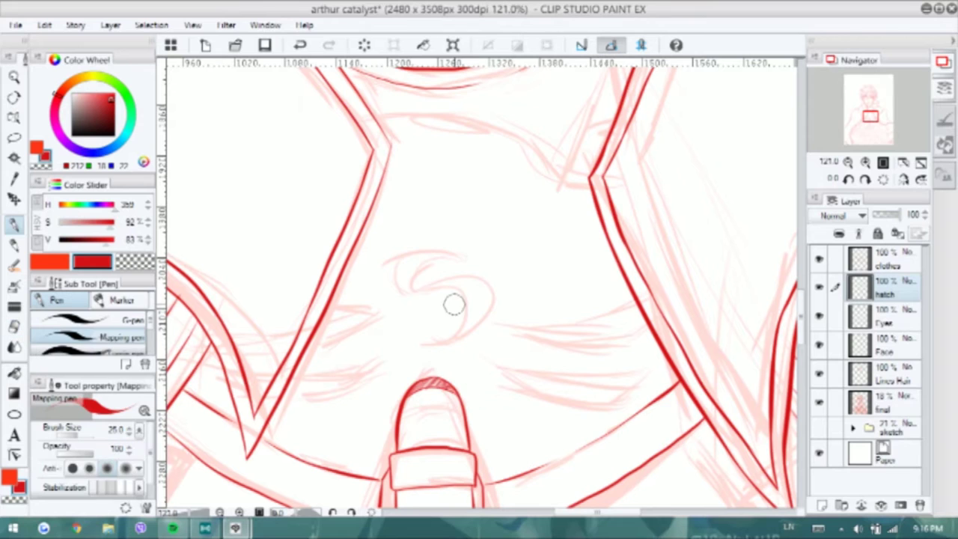
On the clothes layer, ink the curved neckline seam below the collar and the small buckled strap at its open-eye end
{"action": "left_click_drag", "start_coordinate": [454, 302], "coordinate": [461, 365]}
{"action": "mouse_move", "coordinate": [384, 184]}
{"action": "left_mouse_down"}
{"action": "mouse_move", "coordinate": [538, 199]}
{"action": "mouse_move", "coordinate": [566, 247]}
{"action": "left_mouse_up"}
{"action": "key", "text": "ctrl+z"}
{"action": "left_click_drag", "start_coordinate": [536, 201], "coordinate": [584, 255]}
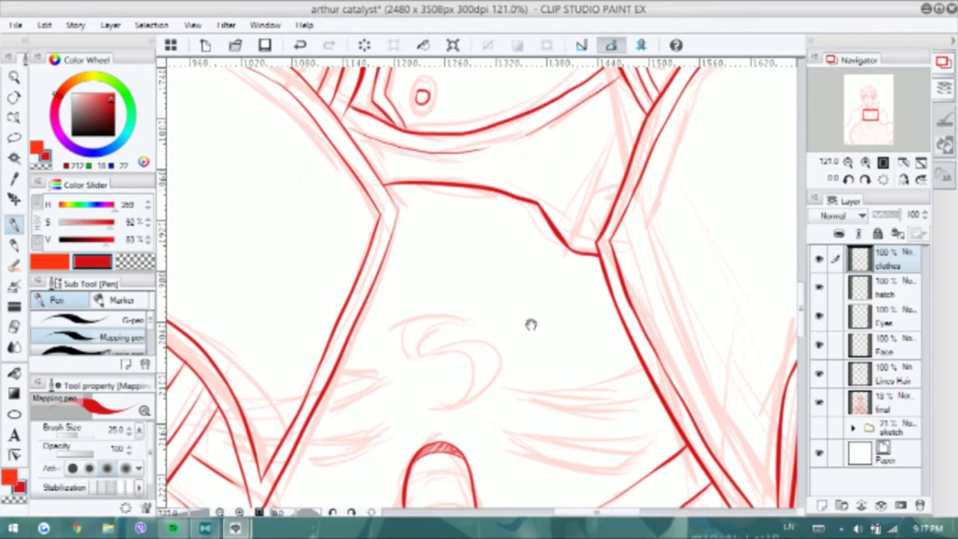
{"action": "left_click_drag", "start_coordinate": [521, 308], "coordinate": [494, 363]}
{"action": "left_click_drag", "start_coordinate": [596, 146], "coordinate": [571, 232]}
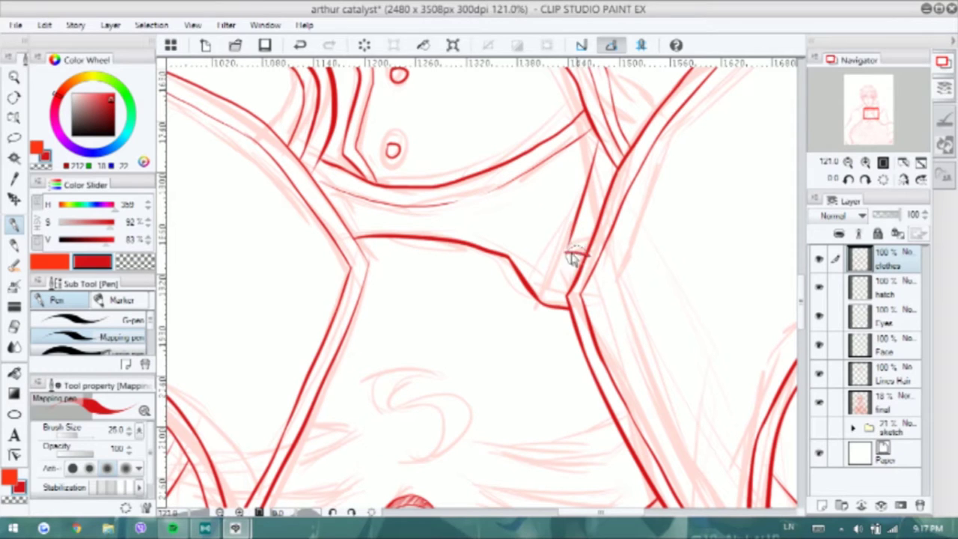
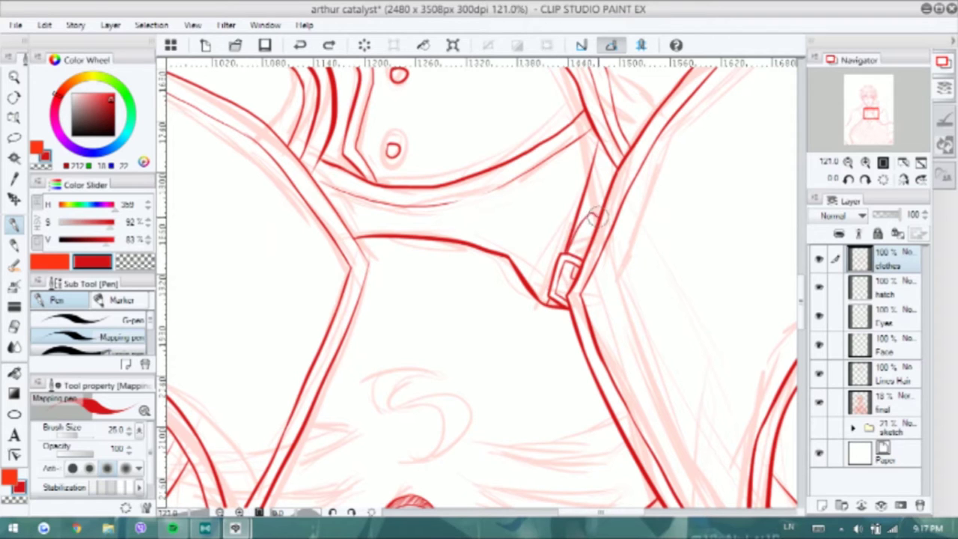
Ink the two interlocking crescents of the S-shaped emblem above the clasp
{"action": "mouse_move", "coordinate": [357, 226]}
{"action": "left_mouse_down"}
{"action": "mouse_move", "coordinate": [378, 245]}
{"action": "mouse_move", "coordinate": [403, 123]}
{"action": "left_mouse_up"}
{"action": "mouse_move", "coordinate": [451, 265]}
{"action": "left_mouse_down"}
{"action": "mouse_move", "coordinate": [428, 261]}
{"action": "mouse_move", "coordinate": [418, 312]}
{"action": "mouse_move", "coordinate": [448, 270]}
{"action": "mouse_move", "coordinate": [417, 314]}
{"action": "mouse_move", "coordinate": [446, 337]}
{"action": "mouse_move", "coordinate": [487, 331]}
{"action": "mouse_move", "coordinate": [425, 363]}
{"action": "left_mouse_up"}
{"action": "left_click_drag", "start_coordinate": [509, 296], "coordinate": [486, 229]}
Ink two tapered marks on each side of the chest beside the emblem, redoing strokes that miss the sketch
{"action": "mouse_move", "coordinate": [612, 253]}
{"action": "left_mouse_down"}
{"action": "mouse_move", "coordinate": [507, 278]}
{"action": "mouse_move", "coordinate": [613, 254]}
{"action": "left_mouse_up"}
{"action": "key", "text": "ctrl+z"}
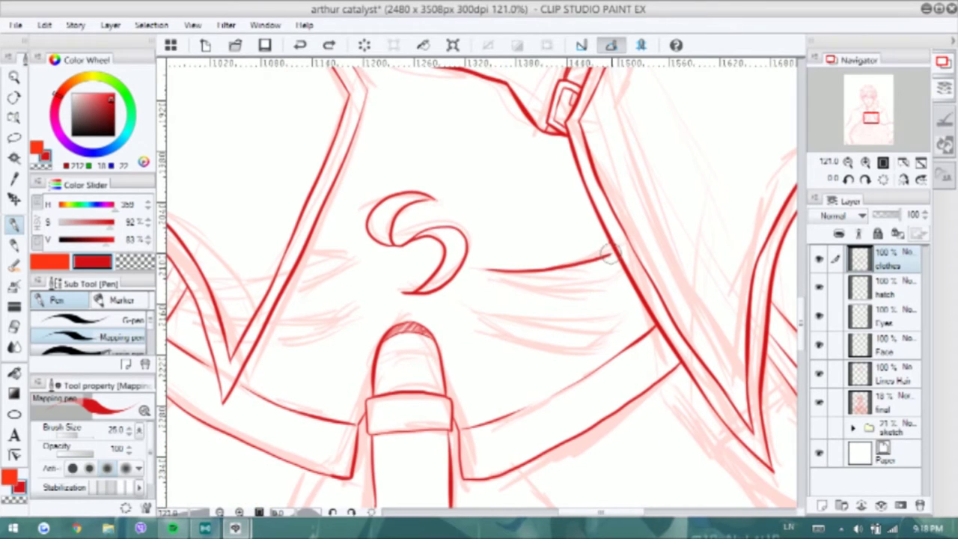
{"action": "key", "text": "ctrl+z"}
{"action": "left_click_drag", "start_coordinate": [488, 271], "coordinate": [628, 274]}
{"action": "left_click_drag", "start_coordinate": [358, 258], "coordinate": [283, 295]}
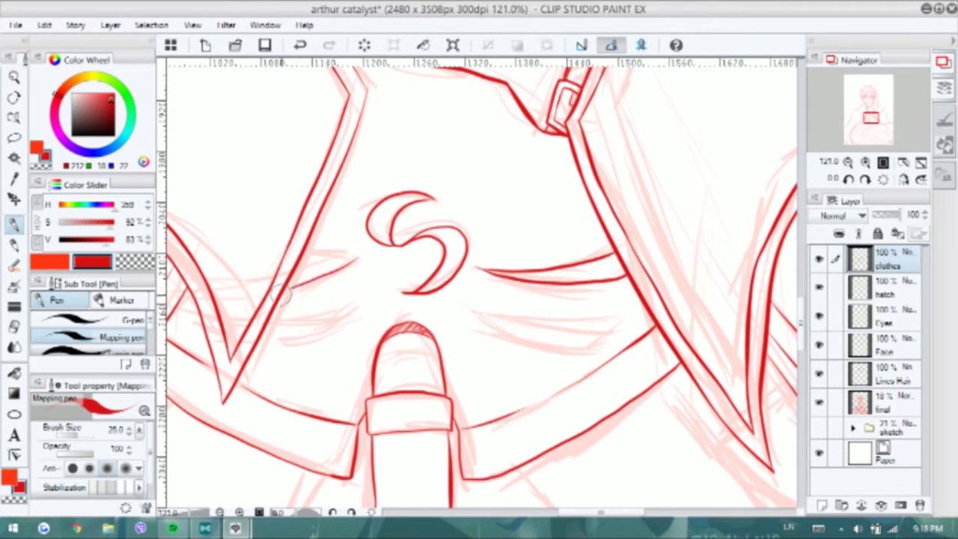
{"action": "mouse_move", "coordinate": [464, 309]}
{"action": "left_mouse_down"}
{"action": "mouse_move", "coordinate": [573, 340]}
{"action": "mouse_move", "coordinate": [488, 322]}
{"action": "mouse_move", "coordinate": [632, 325]}
{"action": "left_mouse_up"}
{"action": "key", "text": "ctrl+z"}
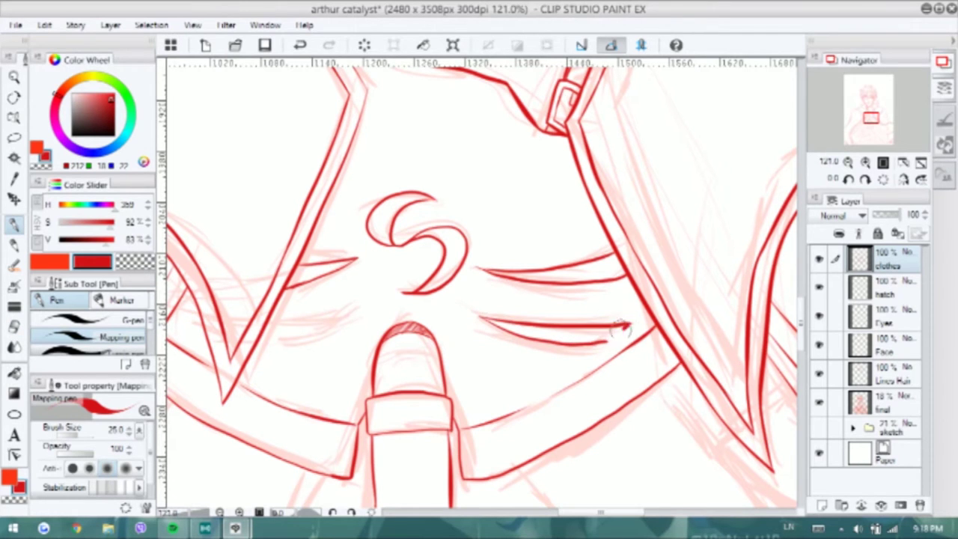
{"action": "mouse_move", "coordinate": [342, 336]}
{"action": "left_mouse_down"}
{"action": "mouse_move", "coordinate": [476, 286]}
{"action": "mouse_move", "coordinate": [399, 299]}
{"action": "left_mouse_up"}
{"action": "key", "text": "ctrl+z"}
{"action": "left_click_drag", "start_coordinate": [479, 284], "coordinate": [393, 318]}
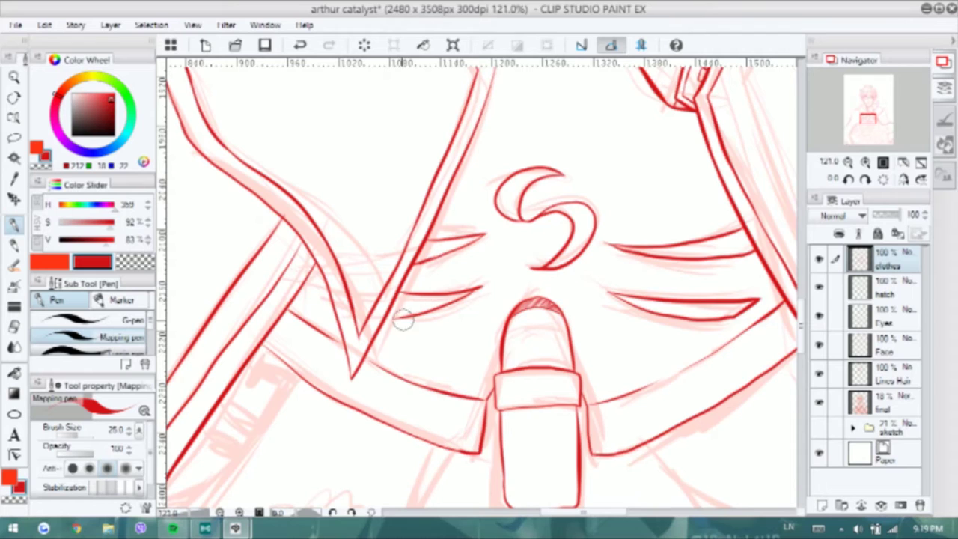
Ink the double-outlined rectangular buckle behind the collar point on the open-eye side
{"action": "scroll", "coordinate": [646, 235], "scroll_direction": "down", "scroll_amount": 3}
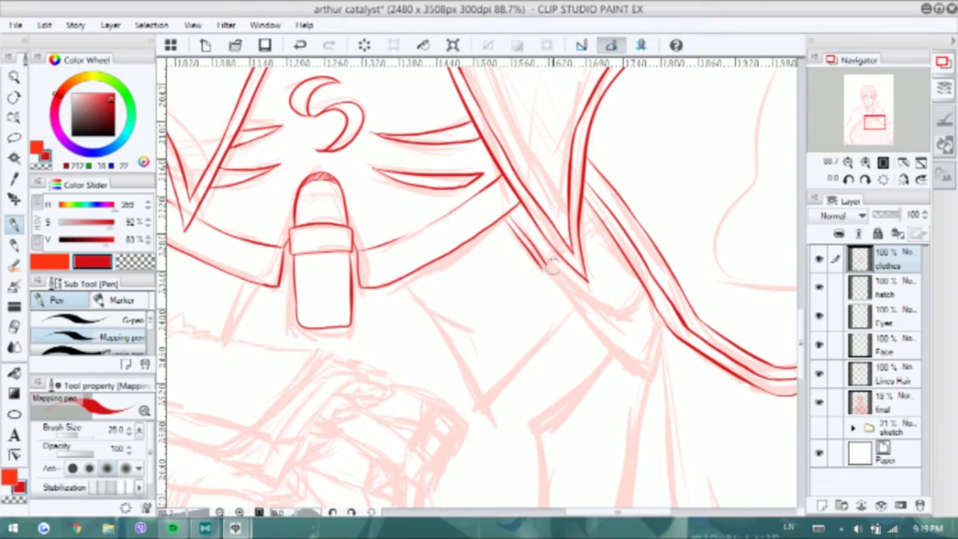
{"action": "scroll", "coordinate": [580, 198], "scroll_direction": "up", "scroll_amount": 3}
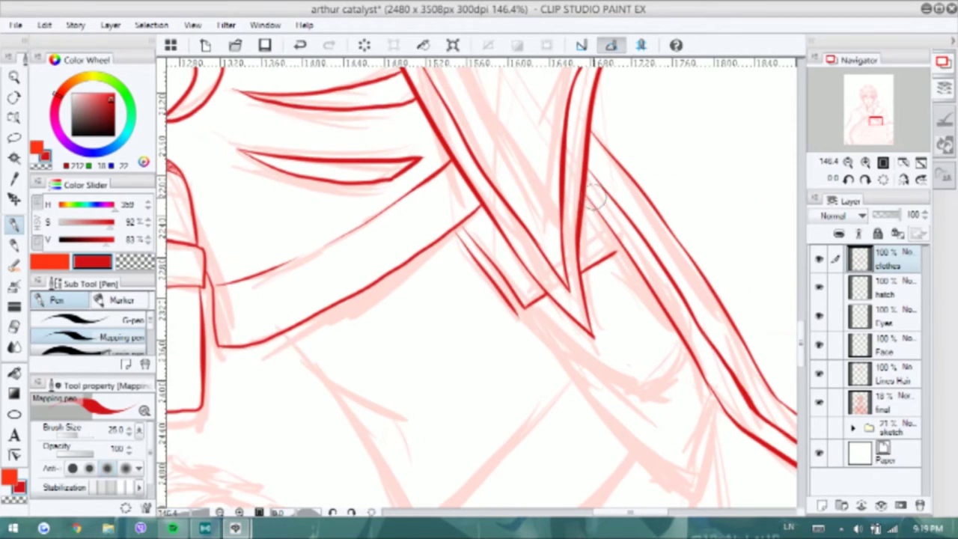
{"action": "mouse_move", "coordinate": [583, 210]}
{"action": "left_mouse_down"}
{"action": "mouse_move", "coordinate": [592, 238]}
{"action": "mouse_move", "coordinate": [553, 283]}
{"action": "mouse_move", "coordinate": [609, 259]}
{"action": "mouse_move", "coordinate": [585, 278]}
{"action": "mouse_move", "coordinate": [610, 255]}
{"action": "left_mouse_up"}
{"action": "key", "text": "e"}
{"action": "key", "text": "p"}
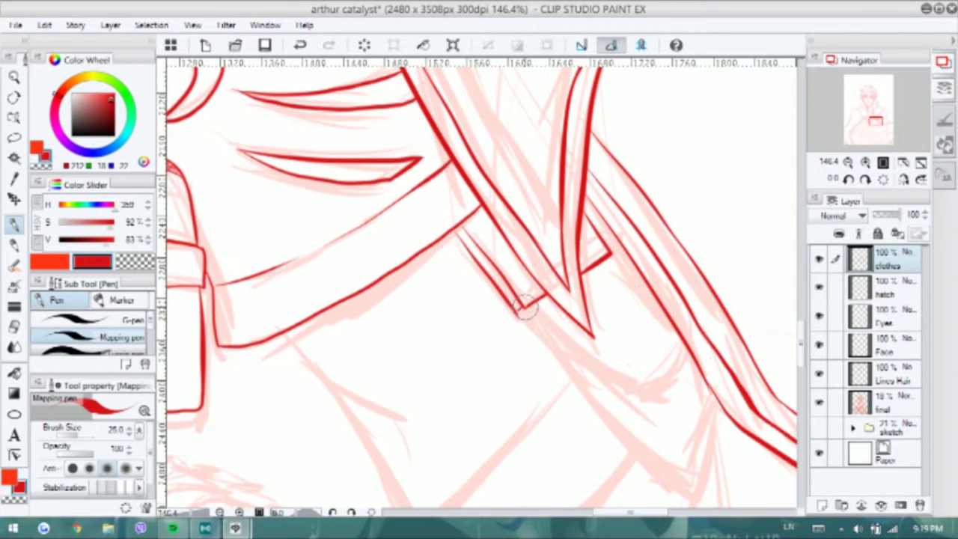
{"action": "key", "text": "e"}
{"action": "key", "text": "p"}
{"action": "key", "text": "ctrl+z"}
{"action": "mouse_move", "coordinate": [464, 217]}
{"action": "left_mouse_down"}
{"action": "mouse_move", "coordinate": [527, 288]}
{"action": "mouse_move", "coordinate": [521, 281]}
{"action": "left_mouse_up"}
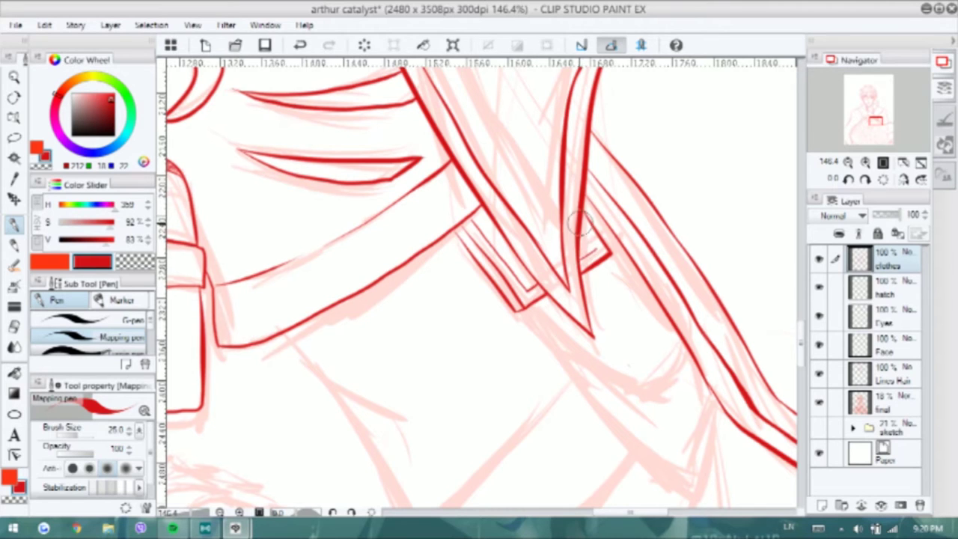
{"action": "key", "text": "e"}
{"action": "key", "text": "p"}
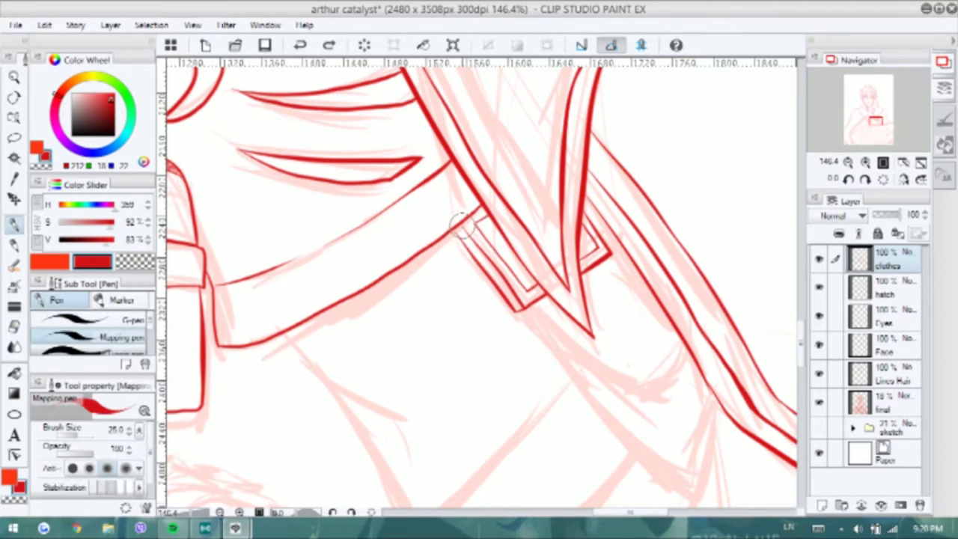
Ink the pointed strap end and the curved loop hanging below the buckle on the open-eye side
{"action": "left_click_drag", "start_coordinate": [465, 213], "coordinate": [383, 101]}
{"action": "mouse_move", "coordinate": [460, 230]}
{"action": "left_mouse_down"}
{"action": "mouse_move", "coordinate": [608, 398]}
{"action": "mouse_move", "coordinate": [558, 346]}
{"action": "mouse_move", "coordinate": [624, 395]}
{"action": "mouse_move", "coordinate": [611, 386]}
{"action": "mouse_move", "coordinate": [633, 307]}
{"action": "left_mouse_up"}
{"action": "key", "text": "ctrl+z"}
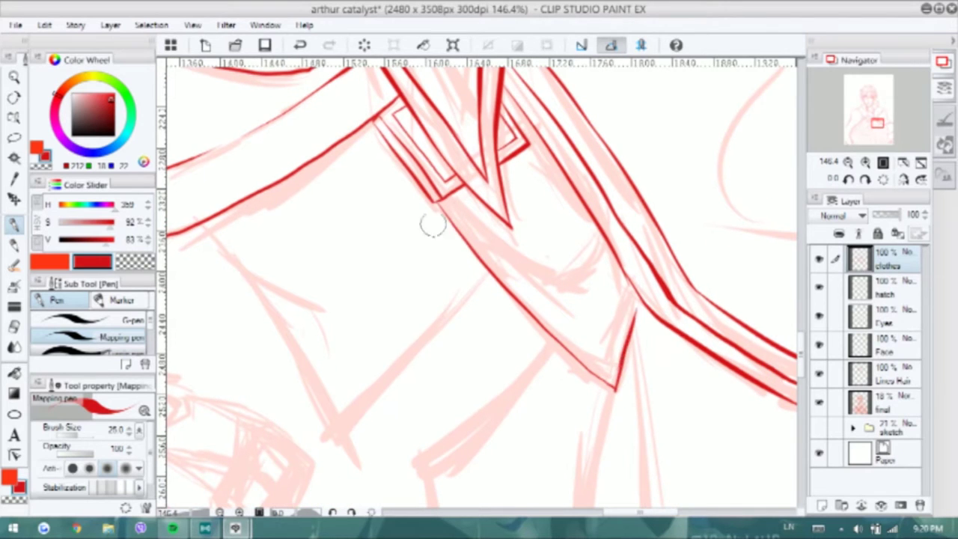
{"action": "left_click_drag", "start_coordinate": [451, 202], "coordinate": [557, 277]}
{"action": "mouse_move", "coordinate": [509, 149]}
{"action": "left_mouse_down"}
{"action": "mouse_move", "coordinate": [592, 226]}
{"action": "mouse_move", "coordinate": [563, 278]}
{"action": "mouse_move", "coordinate": [659, 329]}
{"action": "mouse_move", "coordinate": [672, 326]}
{"action": "mouse_move", "coordinate": [644, 436]}
{"action": "left_mouse_up"}
{"action": "scroll", "coordinate": [563, 277], "scroll_direction": "up", "scroll_amount": 3}
{"action": "left_click_drag", "start_coordinate": [625, 238], "coordinate": [671, 321]}
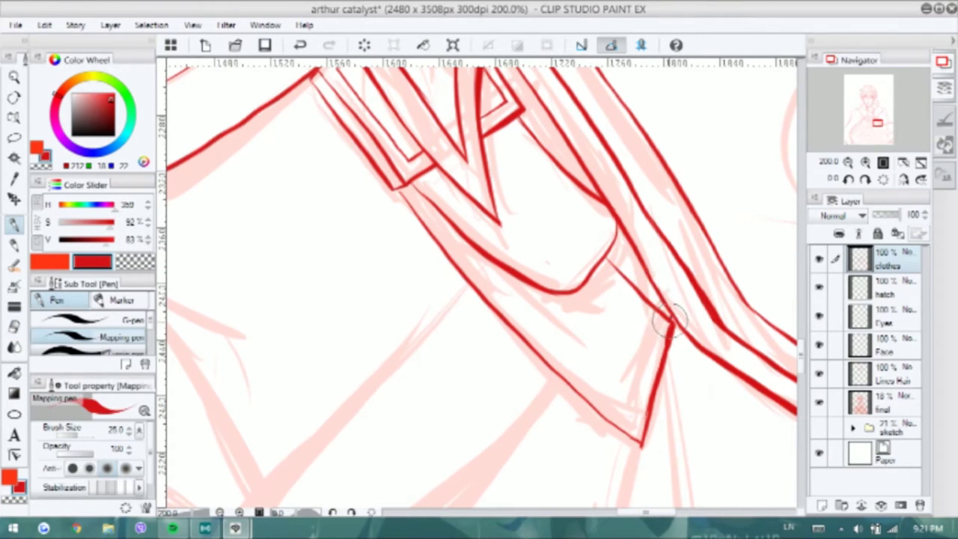
Add parallel inner edge lines to the curved loop and the pointed strap, thickening the strap's long edge
{"action": "left_click_drag", "start_coordinate": [412, 171], "coordinate": [445, 211]}
{"action": "left_click_drag", "start_coordinate": [421, 178], "coordinate": [518, 266]}
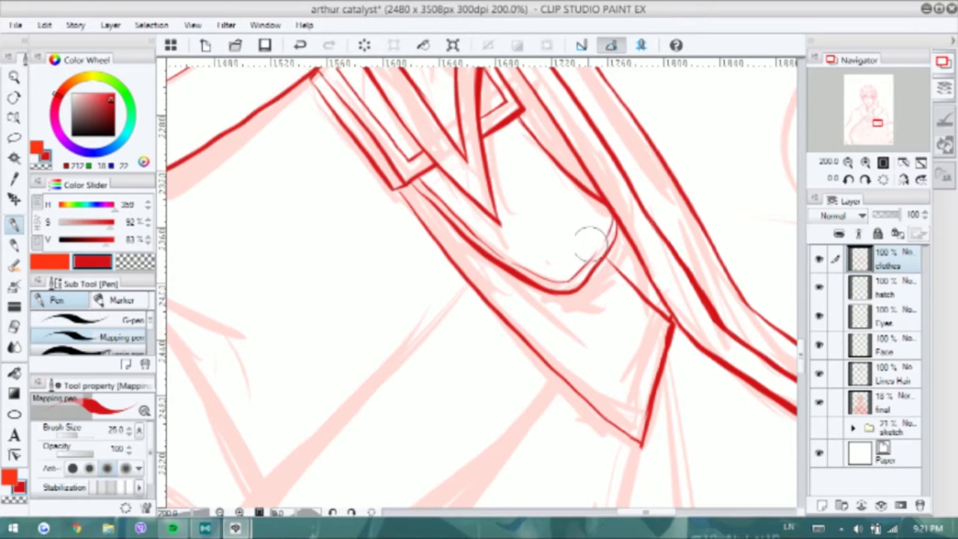
{"action": "key", "text": "ctrl+z"}
{"action": "left_click_drag", "start_coordinate": [489, 287], "coordinate": [590, 406]}
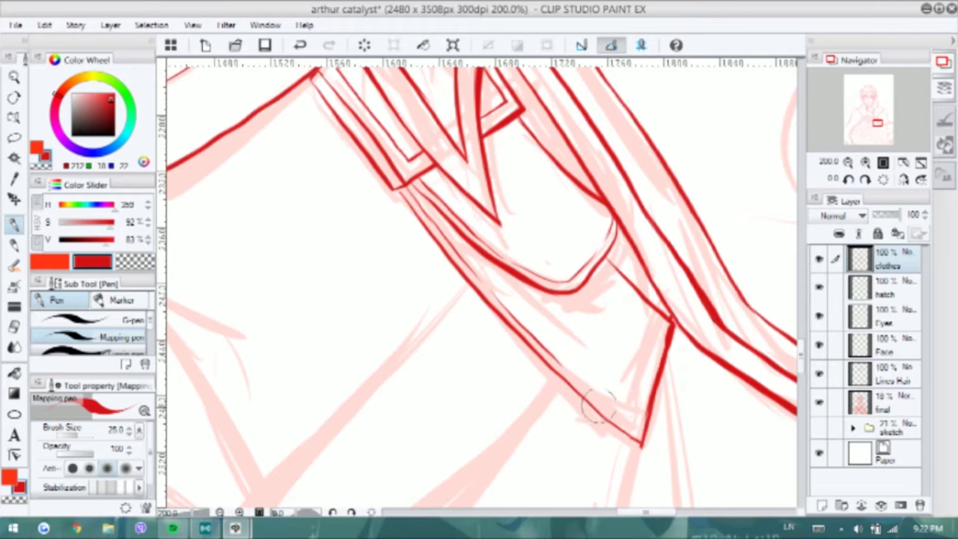
{"action": "left_click_drag", "start_coordinate": [556, 344], "coordinate": [641, 443]}
{"action": "scroll", "coordinate": [352, 333], "scroll_direction": "down", "scroll_amount": 2}
{"action": "scroll", "coordinate": [472, 187], "scroll_direction": "down", "scroll_amount": 2}
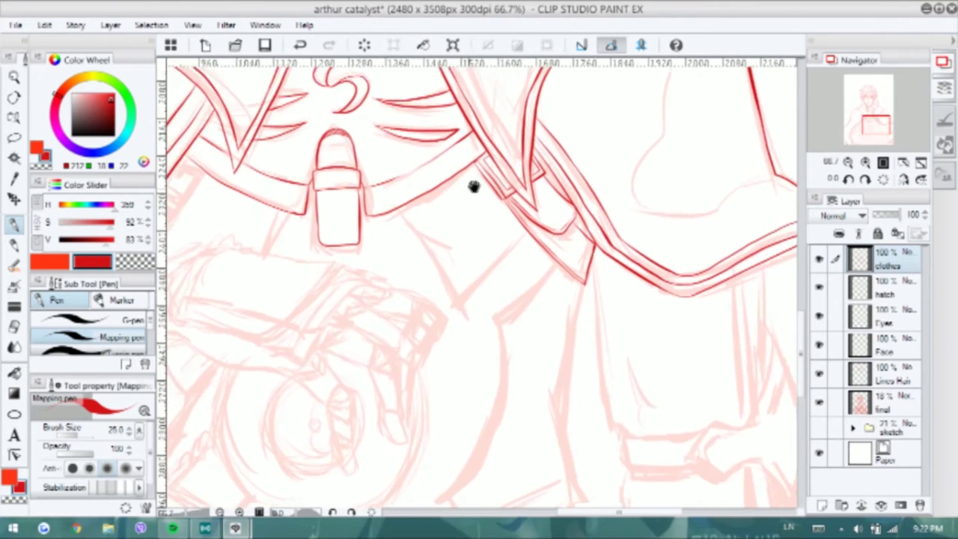
Ink the V-shaped garment point below the chest strap on the open-eye side and a short seam on the closed-eye side
{"action": "scroll", "coordinate": [554, 217], "scroll_direction": "up", "scroll_amount": 3}
{"action": "left_click_drag", "start_coordinate": [512, 178], "coordinate": [597, 306]}
{"action": "left_click_drag", "start_coordinate": [625, 341], "coordinate": [738, 214]}
{"action": "left_click_drag", "start_coordinate": [369, 247], "coordinate": [553, 277]}
{"action": "key", "text": "ctrl+z"}
{"action": "left_click_drag", "start_coordinate": [522, 216], "coordinate": [488, 285]}
Ink the double-outlined rectangular buckle beside the coat edge on the closed-eye side
{"action": "left_click_drag", "start_coordinate": [344, 284], "coordinate": [462, 273]}
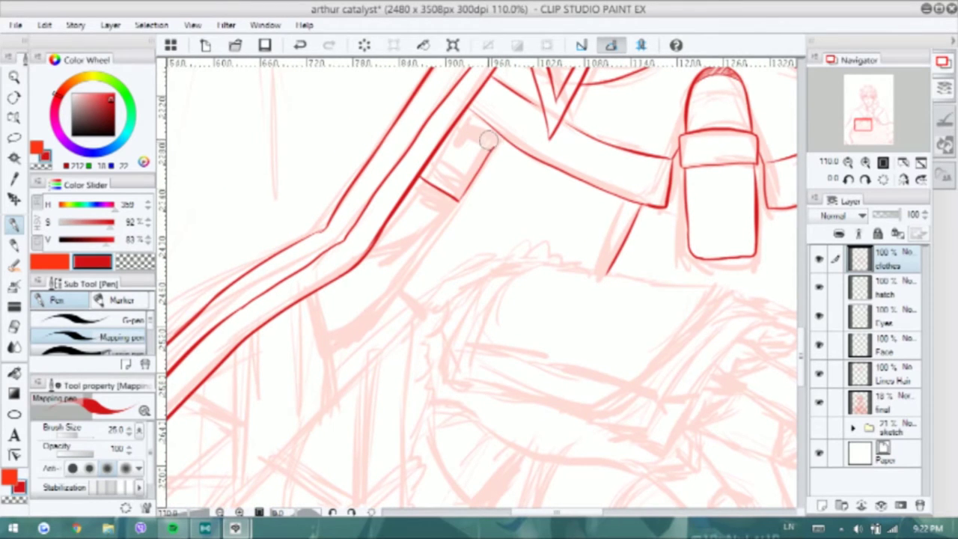
{"action": "scroll", "coordinate": [487, 139], "scroll_direction": "up", "scroll_amount": 3}
{"action": "left_click_drag", "start_coordinate": [489, 143], "coordinate": [434, 236]}
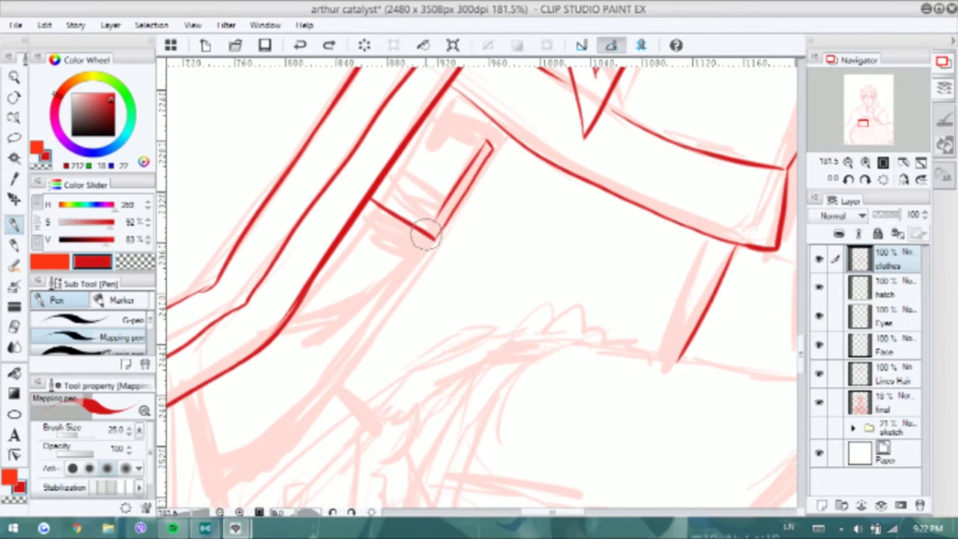
{"action": "left_click_drag", "start_coordinate": [440, 110], "coordinate": [490, 142]}
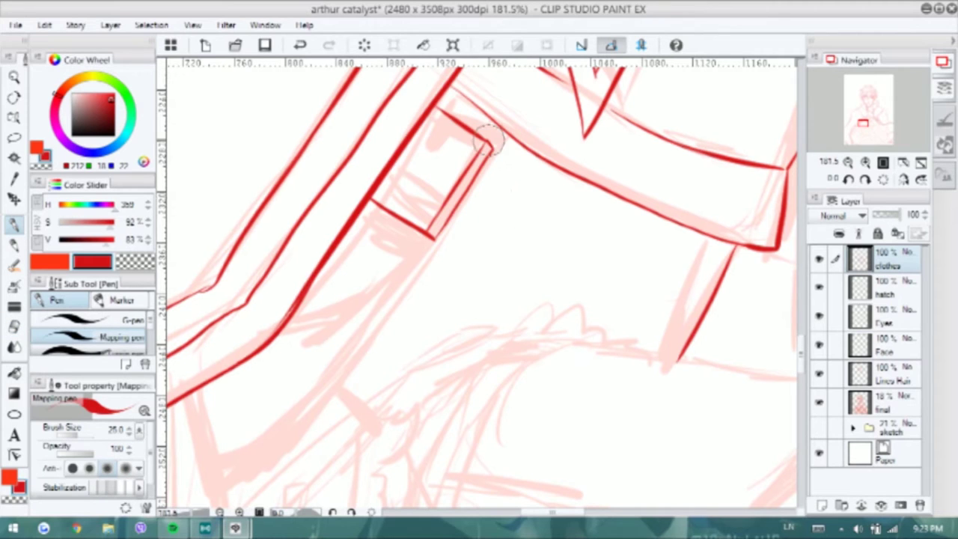
{"action": "key", "text": "ctrl+z"}
{"action": "mouse_move", "coordinate": [374, 193]}
{"action": "left_mouse_down"}
{"action": "mouse_move", "coordinate": [430, 222]}
{"action": "mouse_move", "coordinate": [467, 142]}
{"action": "left_mouse_up"}
{"action": "key", "text": "ctrl+z"}
{"action": "mouse_move", "coordinate": [428, 219]}
{"action": "left_mouse_down"}
{"action": "mouse_move", "coordinate": [464, 142]}
{"action": "mouse_move", "coordinate": [446, 124]}
{"action": "left_mouse_up"}
{"action": "key", "text": "ctrl+z"}
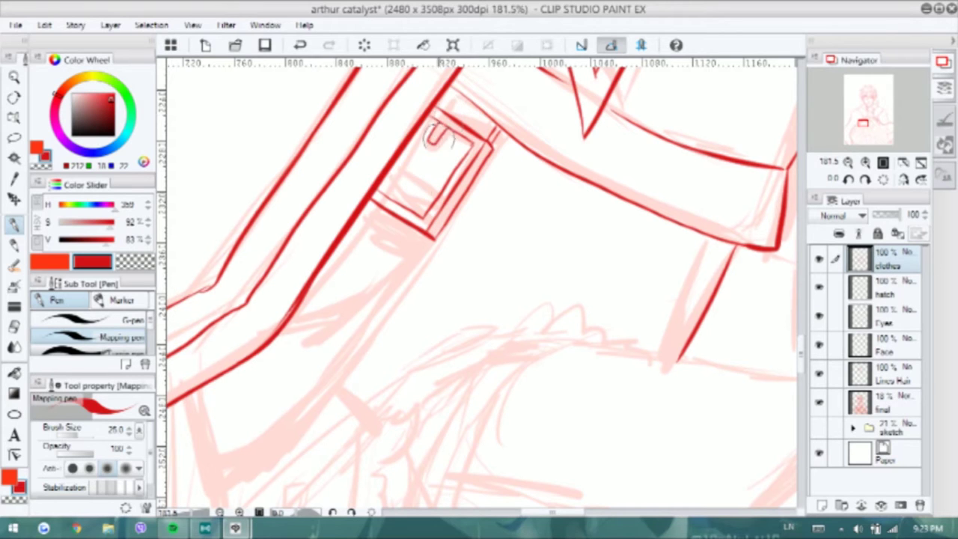
{"action": "key", "text": "ctrl+z"}
Ink the strap end extending below the closed-eye side's buckle with the short seam beside it, and save the file
{"action": "mouse_move", "coordinate": [430, 228]}
{"action": "left_mouse_down"}
{"action": "mouse_move", "coordinate": [318, 359]}
{"action": "mouse_move", "coordinate": [509, 143]}
{"action": "mouse_move", "coordinate": [277, 374]}
{"action": "left_mouse_up"}
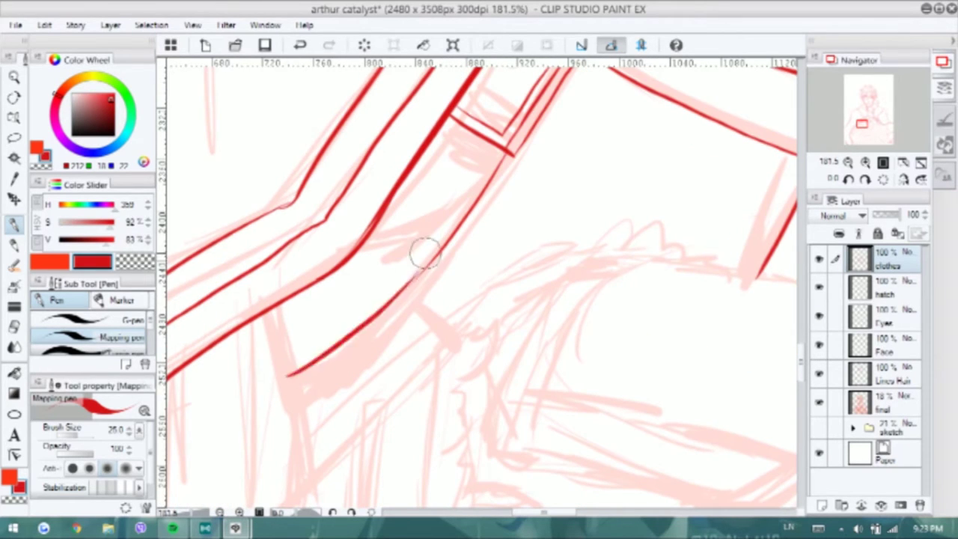
{"action": "key", "text": "ctrl+z"}
{"action": "left_click_drag", "start_coordinate": [256, 316], "coordinate": [276, 378]}
{"action": "left_click_drag", "start_coordinate": [408, 270], "coordinate": [385, 302]}
{"action": "mouse_move", "coordinate": [485, 181]}
{"action": "left_mouse_down"}
{"action": "mouse_move", "coordinate": [358, 254]}
{"action": "mouse_move", "coordinate": [479, 181]}
{"action": "left_mouse_up"}
{"action": "key", "text": "ctrl+s"}
{"action": "scroll", "coordinate": [482, 193], "scroll_direction": "down", "scroll_amount": 2}
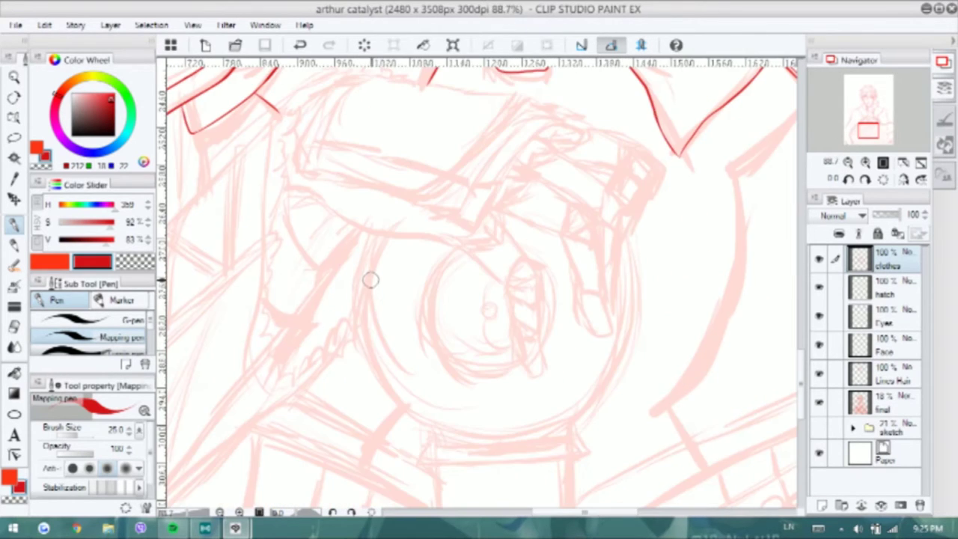
Ink the hand's lower edge from the wrist to the thumb and outline the diamond-shaped joint plate at its end
{"action": "left_click_drag", "start_coordinate": [290, 189], "coordinate": [514, 292]}
{"action": "scroll", "coordinate": [458, 253], "scroll_direction": "up", "scroll_amount": 1}
{"action": "scroll", "coordinate": [514, 292], "scroll_direction": "up", "scroll_amount": 3}
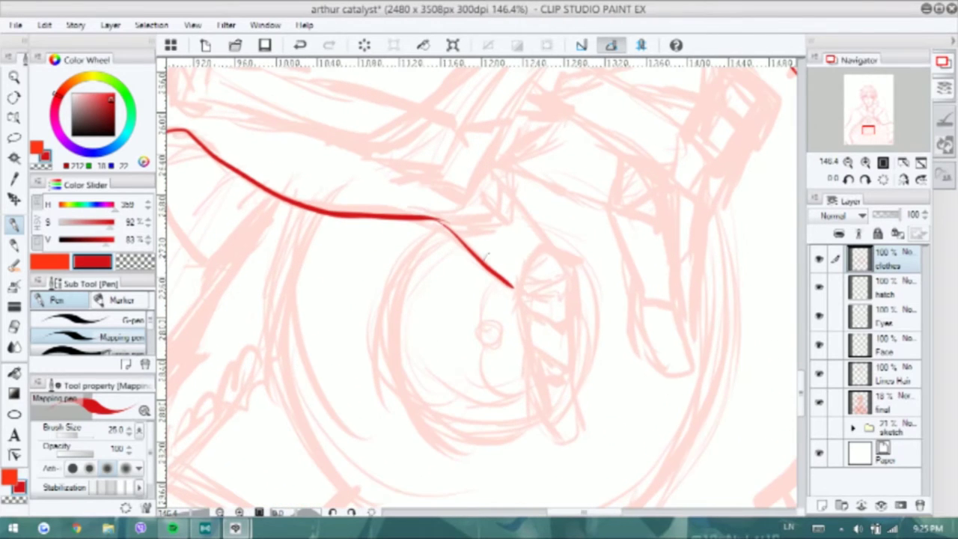
{"action": "left_click_drag", "start_coordinate": [569, 304], "coordinate": [552, 321]}
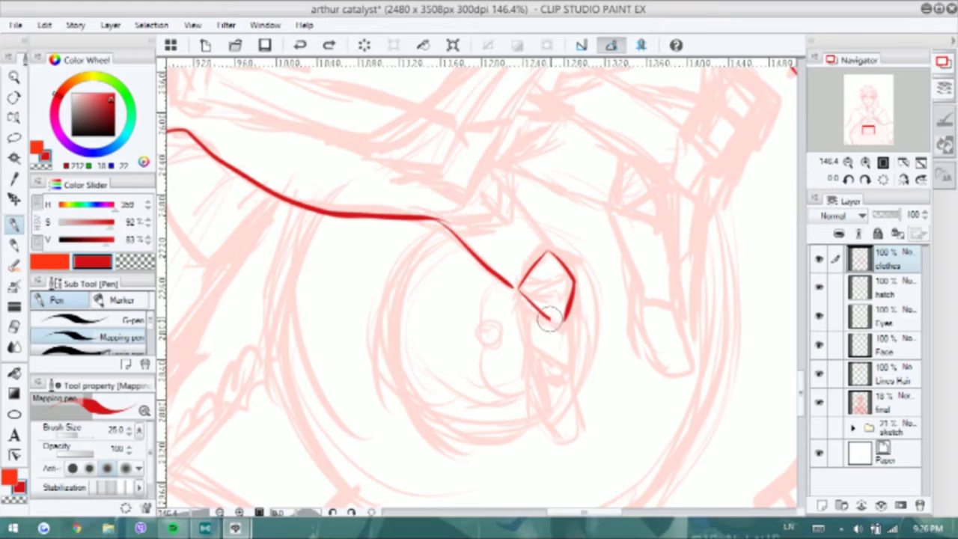
{"action": "scroll", "coordinate": [554, 329], "scroll_direction": "up", "scroll_amount": 2}
{"action": "key", "text": "ctrl+z"}
{"action": "left_click_drag", "start_coordinate": [495, 293], "coordinate": [563, 338]}
{"action": "key", "text": "ctrl+z"}
{"action": "mouse_move", "coordinate": [561, 271]}
{"action": "left_mouse_down"}
{"action": "mouse_move", "coordinate": [575, 299]}
{"action": "mouse_move", "coordinate": [557, 338]}
{"action": "left_mouse_up"}
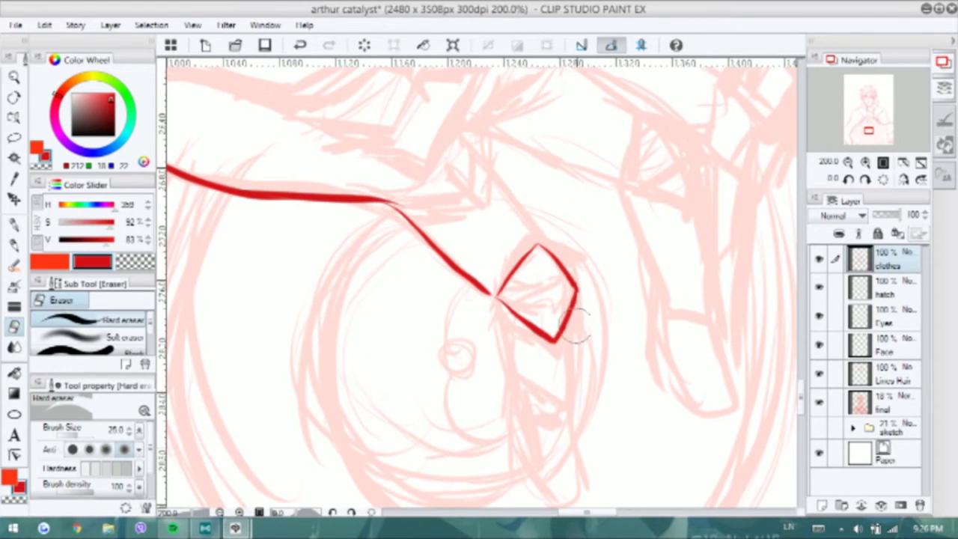
Check the gauntlet in the ArthurSprite3.png reference and add an inner edge line to the thumb's diamond plate
{"action": "key", "text": "ctrl+Tab"}
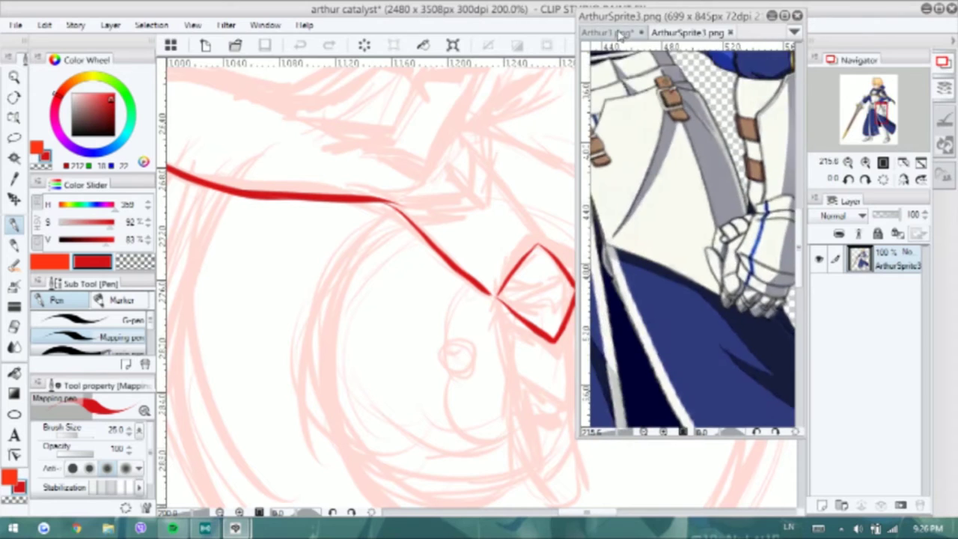
{"action": "key", "text": "ctrl+Tab"}
{"action": "key", "text": "ctrl+Tab"}
{"action": "left_click_drag", "start_coordinate": [496, 299], "coordinate": [535, 259]}
Ink the wrist-side edge of the thumb segment from the diamond plate down to the fingertip
{"action": "mouse_move", "coordinate": [507, 296]}
{"action": "left_mouse_down"}
{"action": "mouse_move", "coordinate": [490, 305]}
{"action": "mouse_move", "coordinate": [555, 458]}
{"action": "left_mouse_up"}
{"action": "scroll", "coordinate": [516, 382], "scroll_direction": "down", "scroll_amount": 1}
{"action": "left_click_drag", "start_coordinate": [551, 298], "coordinate": [552, 383]}
{"action": "key", "text": "ctrl+z"}
{"action": "key", "text": "ctrl+z"}
{"action": "key", "text": "ctrl+z"}
{"action": "key", "text": "ctrl+z"}
{"action": "left_click_drag", "start_coordinate": [483, 271], "coordinate": [539, 460]}
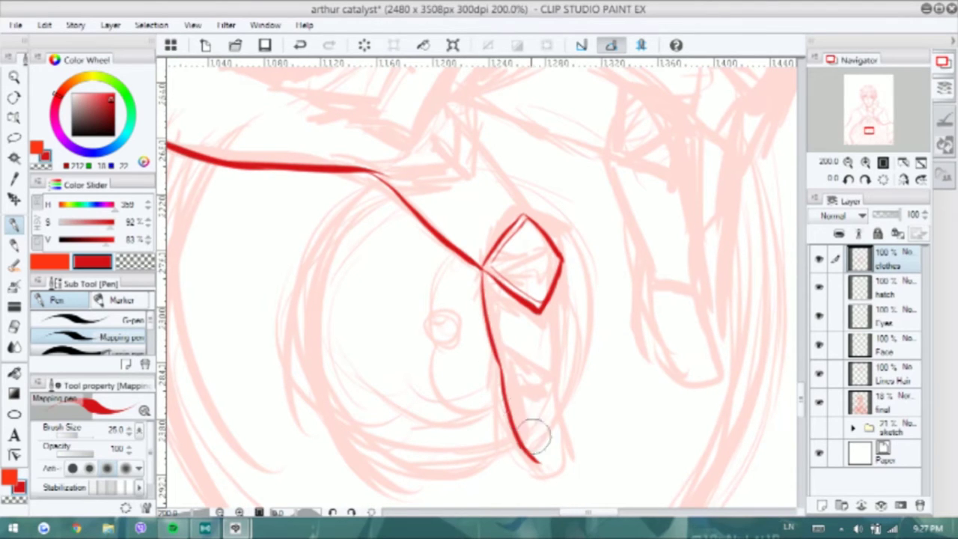
Ink the thumb's other edge and rounded tip, with an angled seam across the segment
{"action": "left_click_drag", "start_coordinate": [552, 298], "coordinate": [560, 399]}
{"action": "mouse_move", "coordinate": [494, 349]}
{"action": "left_mouse_down"}
{"action": "mouse_move", "coordinate": [562, 397]}
{"action": "mouse_move", "coordinate": [546, 445]}
{"action": "mouse_move", "coordinate": [554, 472]}
{"action": "left_mouse_up"}
{"action": "scroll", "coordinate": [524, 277], "scroll_direction": "up", "scroll_amount": 1}
{"action": "left_click_drag", "start_coordinate": [515, 407], "coordinate": [547, 424]}
{"action": "key", "text": "ctrl+z"}
Ink the thumb's upper edge above the diamond plate and the angled plate edge at its base, consulting the ArthurSprite3.png reference
{"action": "left_click_drag", "start_coordinate": [490, 179], "coordinate": [565, 271]}
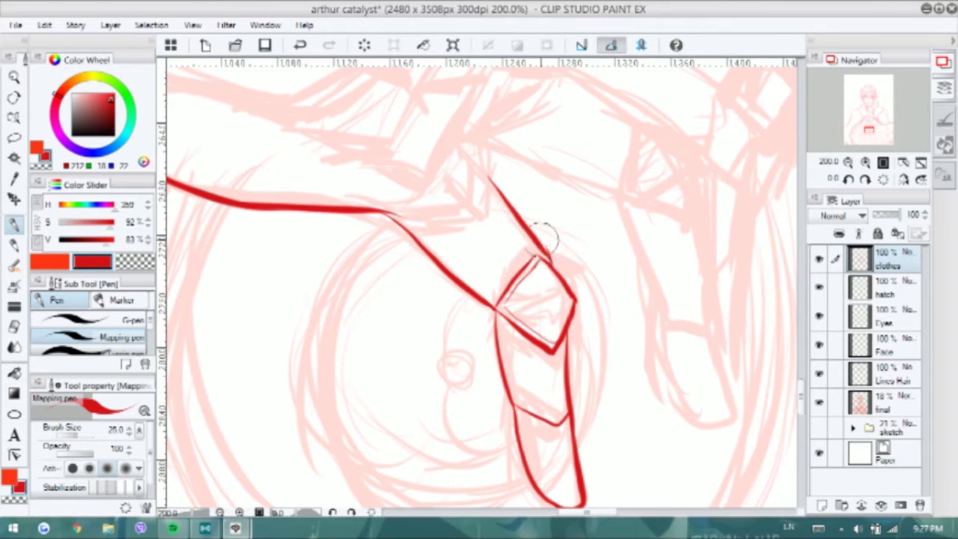
{"action": "scroll", "coordinate": [450, 315], "scroll_direction": "up", "scroll_amount": 2}
{"action": "left_click", "coordinate": [318, 460]}
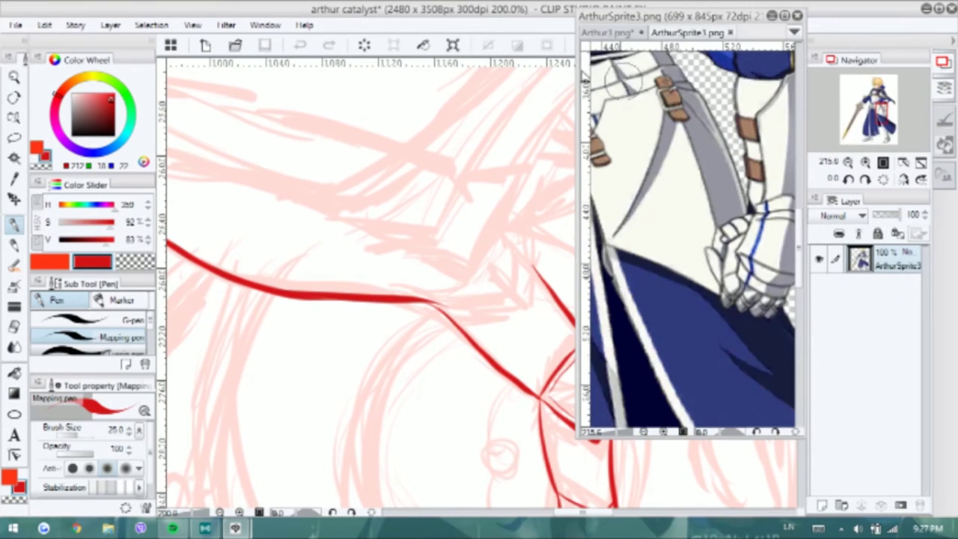
{"action": "left_click", "coordinate": [462, 315]}
{"action": "mouse_move", "coordinate": [433, 301]}
{"action": "left_mouse_down"}
{"action": "mouse_move", "coordinate": [516, 277]}
{"action": "mouse_move", "coordinate": [518, 245]}
{"action": "left_mouse_up"}
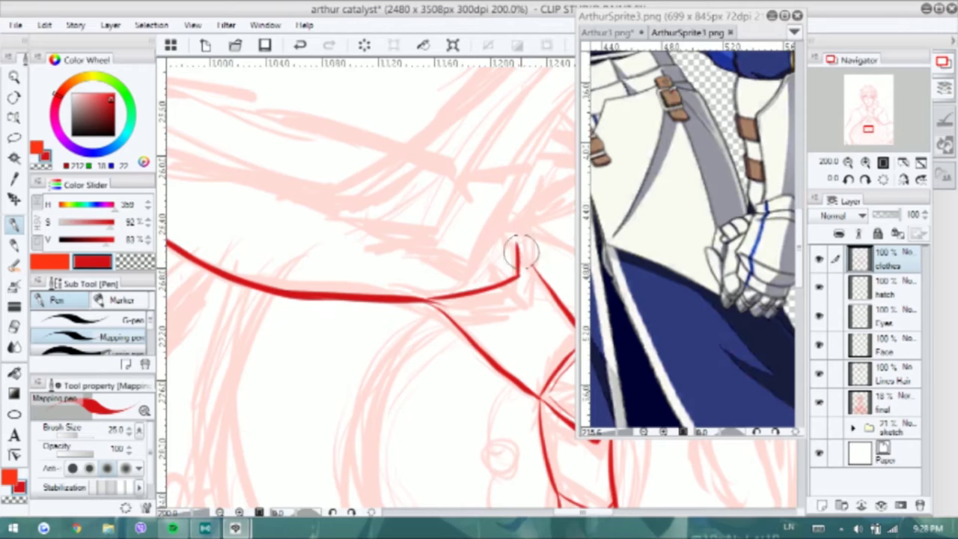
{"action": "left_click", "coordinate": [772, 16]}
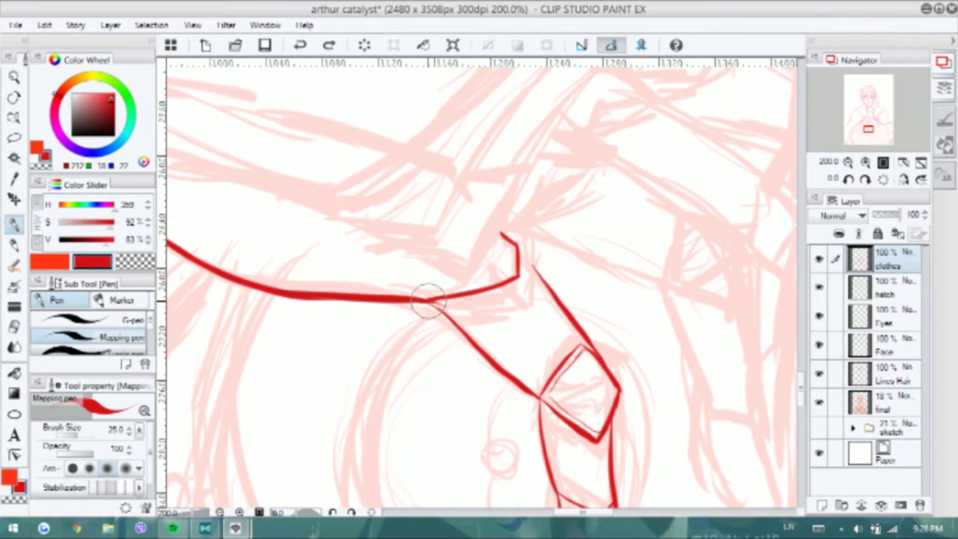
Add parallel inner edge lines to the thumb's base plate and segments, with a short pointed mark beside the base corner
{"action": "mouse_move", "coordinate": [440, 305]}
{"action": "left_mouse_down"}
{"action": "mouse_move", "coordinate": [524, 283]}
{"action": "mouse_move", "coordinate": [509, 238]}
{"action": "mouse_move", "coordinate": [557, 324]}
{"action": "left_mouse_up"}
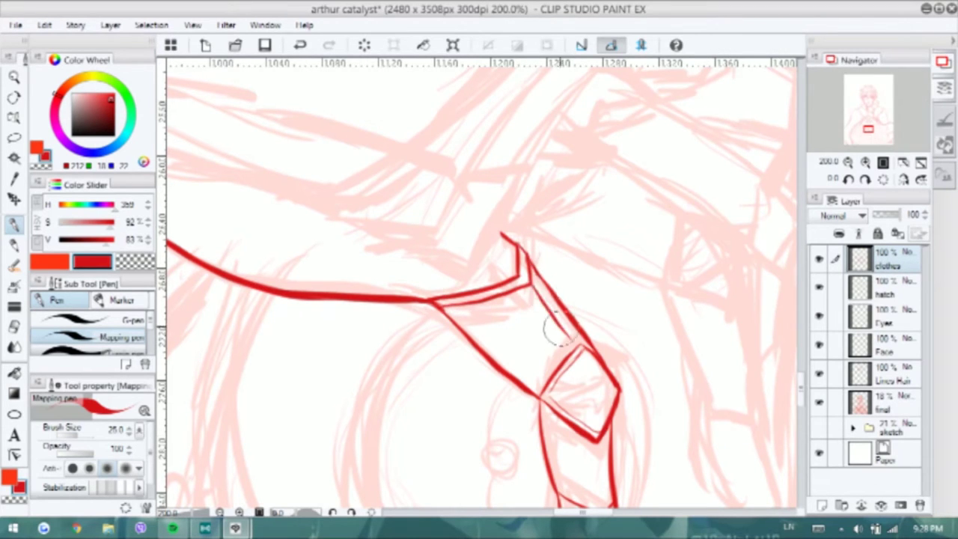
{"action": "left_click_drag", "start_coordinate": [603, 469], "coordinate": [563, 363]}
{"action": "scroll", "coordinate": [472, 214], "scroll_direction": "up", "scroll_amount": 3}
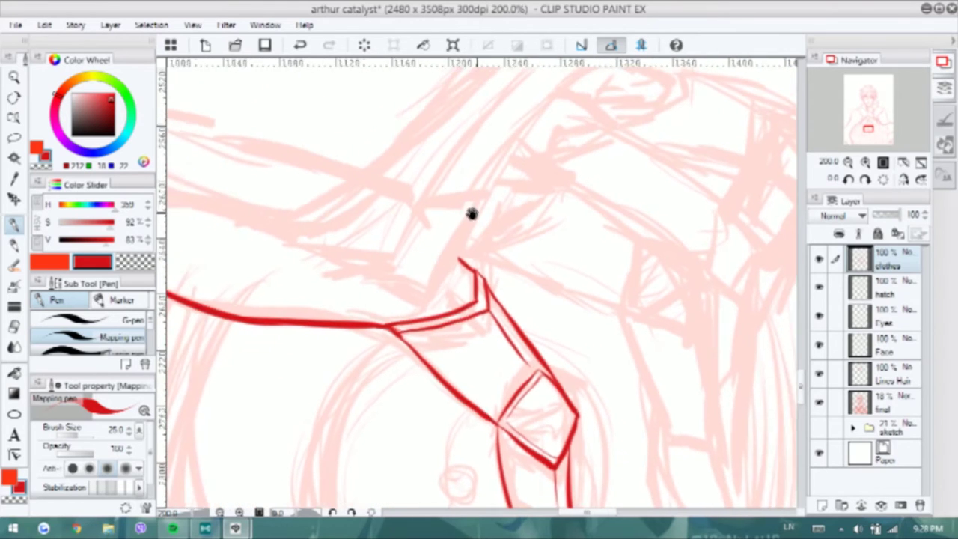
{"action": "scroll", "coordinate": [419, 247], "scroll_direction": "right", "scroll_amount": 1}
{"action": "key", "text": "ctrl+z"}
{"action": "left_click_drag", "start_coordinate": [421, 250], "coordinate": [434, 306]}
Outline the four-sided joint plate on the finger beside the thumb
{"action": "scroll", "coordinate": [479, 254], "scroll_direction": "down", "scroll_amount": 1}
{"action": "scroll", "coordinate": [479, 254], "scroll_direction": "right", "scroll_amount": 2}
{"action": "left_click_drag", "start_coordinate": [535, 212], "coordinate": [575, 234]}
{"action": "left_click_drag", "start_coordinate": [576, 240], "coordinate": [584, 283]}
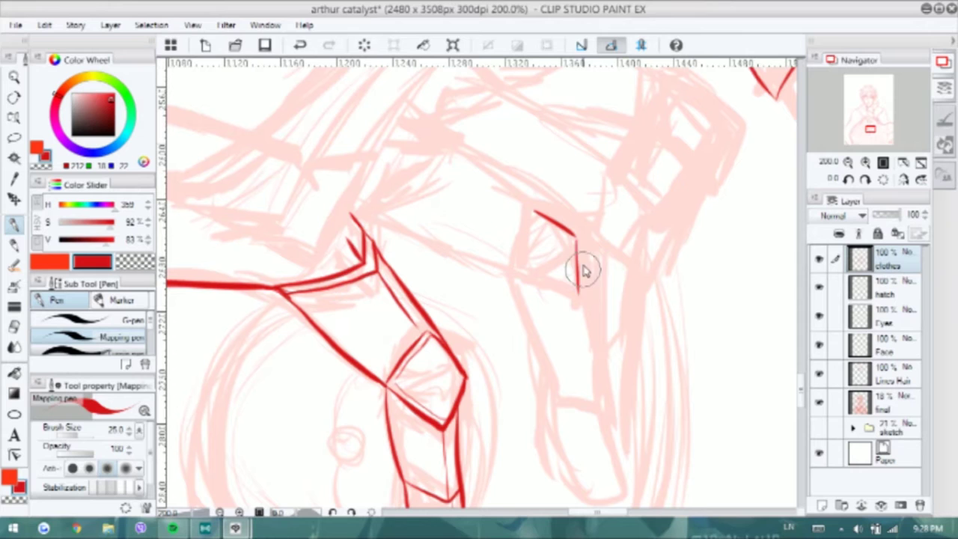
{"action": "mouse_move", "coordinate": [527, 202]}
{"action": "left_mouse_down"}
{"action": "mouse_move", "coordinate": [522, 276]}
{"action": "mouse_move", "coordinate": [584, 291]}
{"action": "mouse_move", "coordinate": [603, 247]}
{"action": "left_mouse_up"}
{"action": "key", "text": "ctrl+z"}
{"action": "mouse_move", "coordinate": [569, 217]}
{"action": "left_mouse_down"}
{"action": "mouse_move", "coordinate": [594, 252]}
{"action": "mouse_move", "coordinate": [587, 292]}
{"action": "left_mouse_up"}
{"action": "key", "text": "ctrl+z"}
{"action": "left_click_drag", "start_coordinate": [527, 202], "coordinate": [593, 243]}
Add the inner edge lines inside the four-sided joint plate of the finger beside the thumb
{"action": "scroll", "coordinate": [594, 240], "scroll_direction": "up", "scroll_amount": 3}
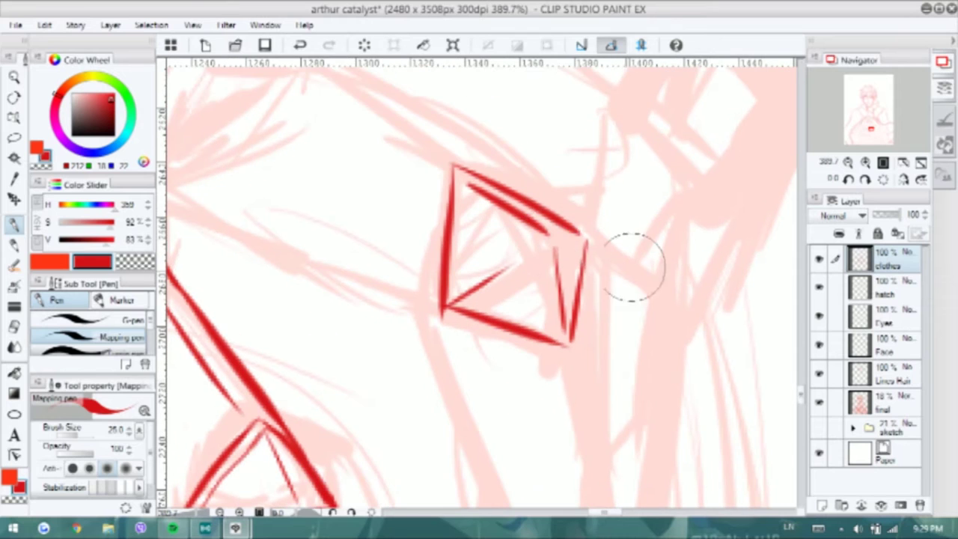
{"action": "mouse_move", "coordinate": [466, 183]}
{"action": "left_mouse_down"}
{"action": "mouse_move", "coordinate": [459, 281]}
{"action": "mouse_move", "coordinate": [507, 316]}
{"action": "mouse_move", "coordinate": [567, 328]}
{"action": "left_mouse_up"}
{"action": "key", "text": "ctrl+z"}
{"action": "left_click_drag", "start_coordinate": [569, 224], "coordinate": [582, 306]}
Ink the finger's hanging segments below the four-sided plate, with both sides, a cross seam and an inner edge line
{"action": "scroll", "coordinate": [582, 306], "scroll_direction": "down", "scroll_amount": 2}
{"action": "left_click_drag", "start_coordinate": [494, 300], "coordinate": [451, 181]}
{"action": "mouse_move", "coordinate": [445, 183]}
{"action": "left_mouse_down"}
{"action": "mouse_move", "coordinate": [528, 449]}
{"action": "mouse_move", "coordinate": [471, 310]}
{"action": "mouse_move", "coordinate": [530, 457]}
{"action": "left_mouse_up"}
{"action": "key", "text": "ctrl+z"}
{"action": "key", "text": "ctrl+z"}
{"action": "left_click_drag", "start_coordinate": [544, 183], "coordinate": [554, 336]}
{"action": "key", "text": "ctrl+z"}
{"action": "mouse_move", "coordinate": [528, 453]}
{"action": "left_mouse_down"}
{"action": "mouse_move", "coordinate": [591, 443]}
{"action": "mouse_move", "coordinate": [562, 337]}
{"action": "left_mouse_up"}
{"action": "left_click_drag", "start_coordinate": [487, 327], "coordinate": [558, 345]}
{"action": "left_click_drag", "start_coordinate": [545, 186], "coordinate": [565, 419]}
{"action": "left_click_drag", "start_coordinate": [450, 182], "coordinate": [543, 298]}
Ink the upper and lower edges of that finger's base segment and close it with a double knuckle line
{"action": "left_click_drag", "start_coordinate": [346, 218], "coordinate": [526, 274]}
{"action": "left_click_drag", "start_coordinate": [465, 133], "coordinate": [557, 204]}
{"action": "mouse_move", "coordinate": [352, 214]}
{"action": "left_mouse_down"}
{"action": "mouse_move", "coordinate": [407, 252]}
{"action": "mouse_move", "coordinate": [507, 165]}
{"action": "left_mouse_up"}
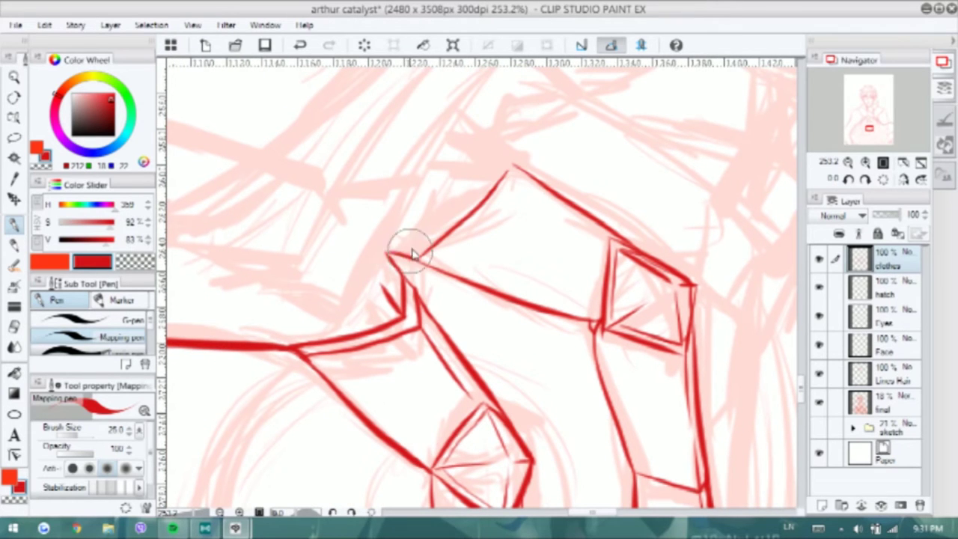
{"action": "left_click_drag", "start_coordinate": [396, 256], "coordinate": [506, 169]}
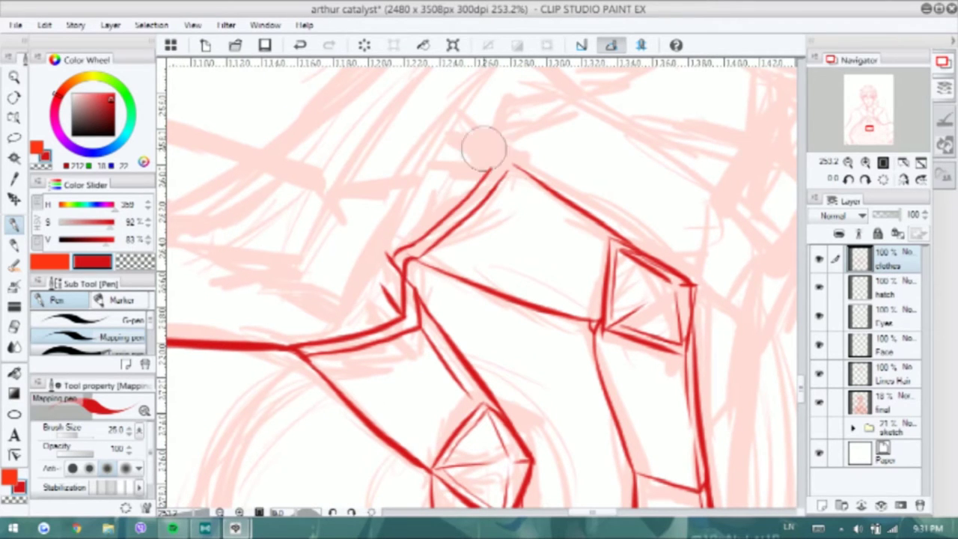
Ink the short pointed creases and angled knuckle edge at the base of the next finger
{"action": "left_click_drag", "start_coordinate": [440, 155], "coordinate": [524, 165]}
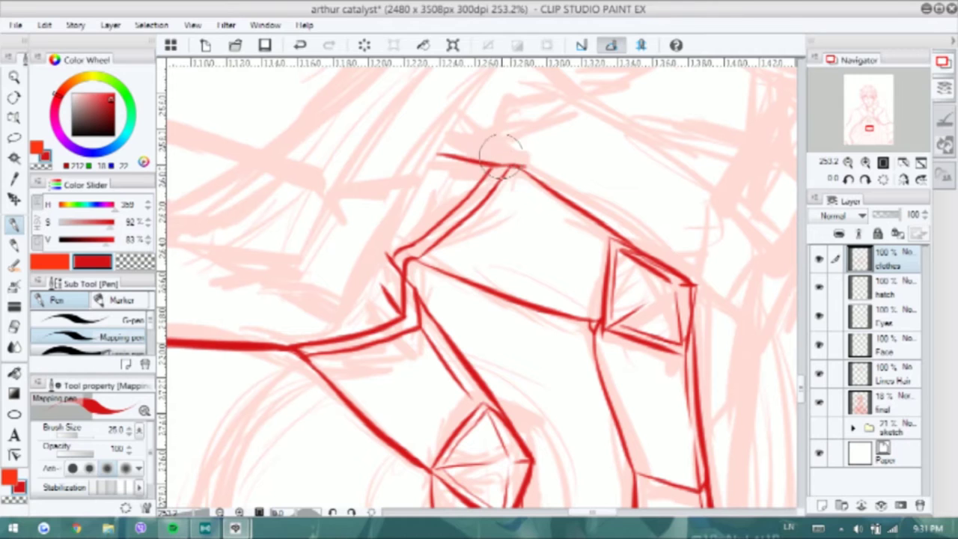
{"action": "left_click_drag", "start_coordinate": [479, 142], "coordinate": [524, 172]}
{"action": "left_click_drag", "start_coordinate": [510, 82], "coordinate": [558, 113]}
{"action": "left_click_drag", "start_coordinate": [512, 88], "coordinate": [474, 133]}
{"action": "mouse_move", "coordinate": [453, 193]}
{"action": "left_mouse_down"}
{"action": "mouse_move", "coordinate": [532, 166]}
{"action": "mouse_move", "coordinate": [532, 137]}
{"action": "left_mouse_up"}
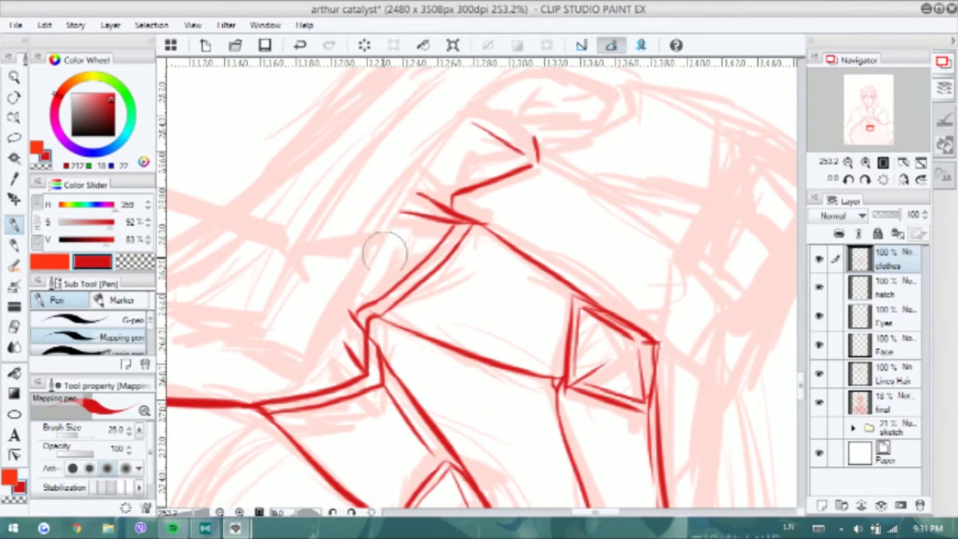
Ink the long curved line across the back of the hand behind the knuckles and its short lower edge
{"action": "mouse_move", "coordinate": [317, 359]}
{"action": "left_mouse_down"}
{"action": "mouse_move", "coordinate": [284, 400]}
{"action": "mouse_move", "coordinate": [476, 123]}
{"action": "left_mouse_up"}
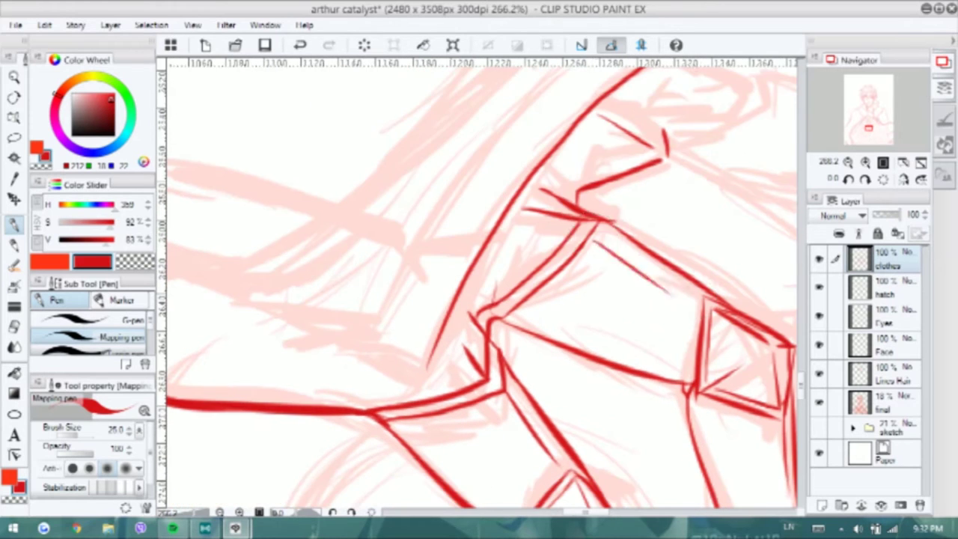
{"action": "mouse_move", "coordinate": [235, 529]}
{"action": "left_click", "coordinate": [284, 481]}
{"action": "left_click_drag", "start_coordinate": [332, 324], "coordinate": [371, 347]}
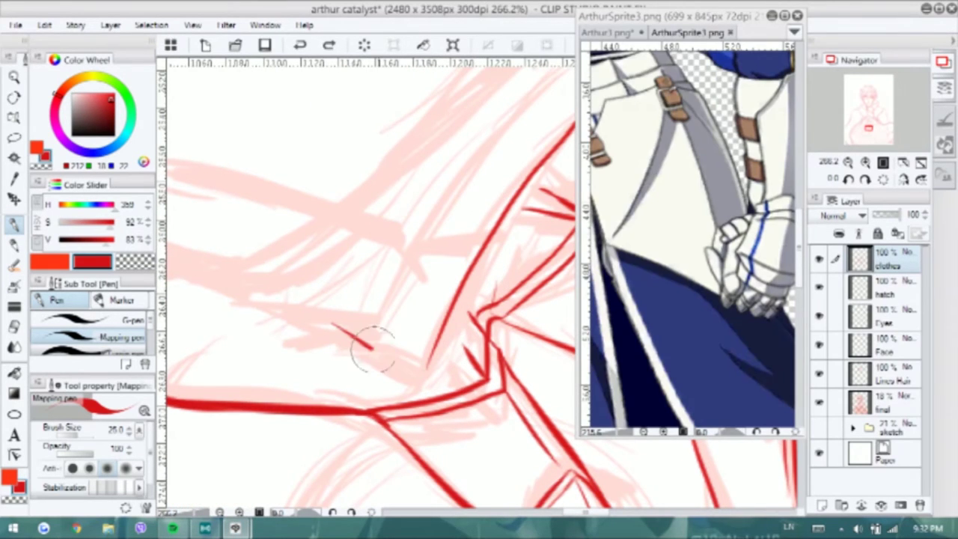
{"action": "left_click_drag", "start_coordinate": [489, 229], "coordinate": [282, 284]}
Double the middle knuckle's edge line and ink the top edge of the uppermost knuckle plate
{"action": "left_click_drag", "start_coordinate": [278, 318], "coordinate": [360, 238]}
{"action": "left_click_drag", "start_coordinate": [395, 160], "coordinate": [453, 190]}
{"action": "left_click_drag", "start_coordinate": [366, 234], "coordinate": [322, 215]}
{"action": "key", "text": "ctrl+z"}
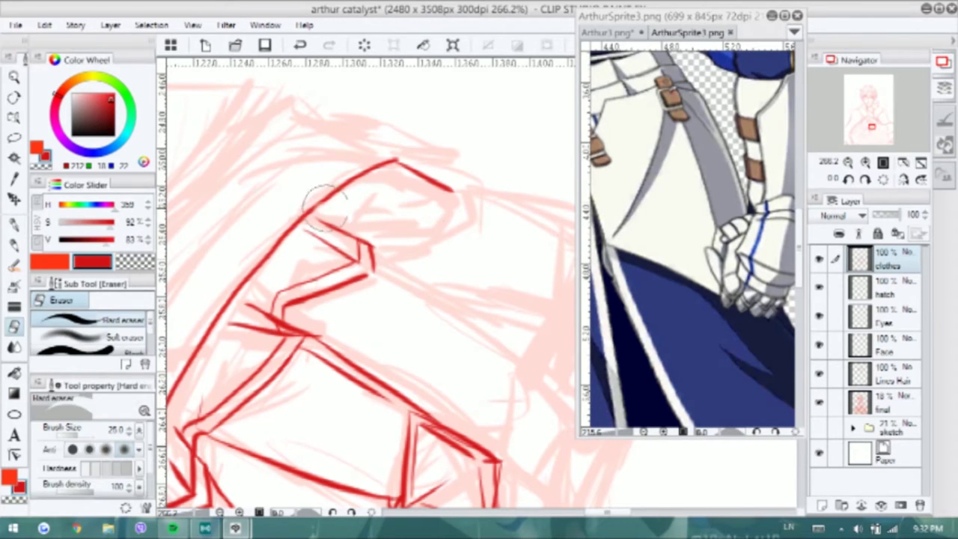
Ink the middle finger's joint plate with its doubled edges and inner diagonal line
{"action": "mouse_move", "coordinate": [378, 262]}
{"action": "left_mouse_down"}
{"action": "mouse_move", "coordinate": [412, 241]}
{"action": "mouse_move", "coordinate": [380, 220]}
{"action": "mouse_move", "coordinate": [438, 188]}
{"action": "mouse_move", "coordinate": [413, 183]}
{"action": "mouse_move", "coordinate": [348, 91]}
{"action": "left_mouse_up"}
{"action": "mouse_move", "coordinate": [449, 278]}
{"action": "left_mouse_down"}
{"action": "mouse_move", "coordinate": [413, 231]}
{"action": "mouse_move", "coordinate": [465, 296]}
{"action": "mouse_move", "coordinate": [461, 373]}
{"action": "left_mouse_up"}
{"action": "left_click_drag", "start_coordinate": [409, 232], "coordinate": [382, 318]}
{"action": "mouse_move", "coordinate": [461, 374]}
{"action": "left_mouse_down"}
{"action": "mouse_move", "coordinate": [394, 321]}
{"action": "mouse_move", "coordinate": [448, 287]}
{"action": "left_mouse_up"}
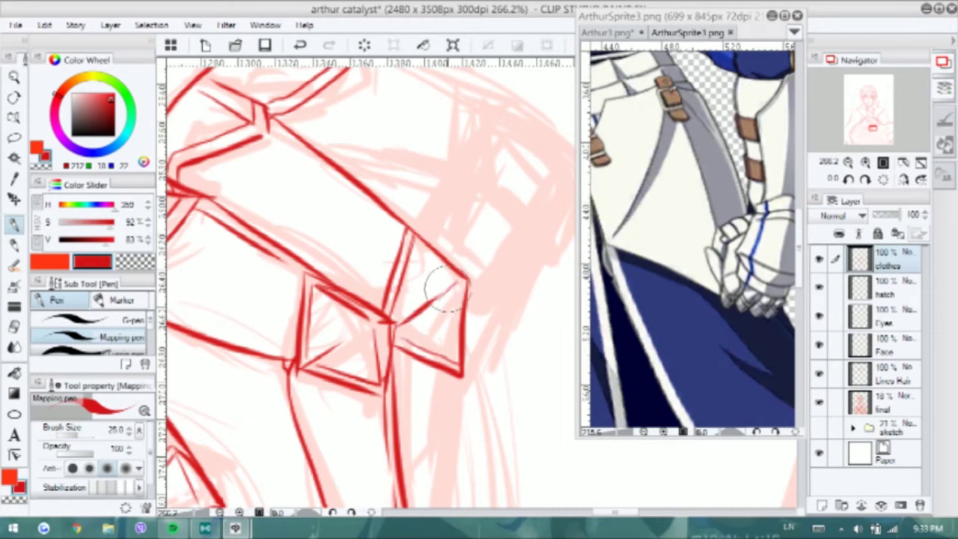
Ink the uppermost knuckle's closing edge and the middle finger's segment below its joint plate
{"action": "mouse_move", "coordinate": [274, 140]}
{"action": "left_mouse_down"}
{"action": "mouse_move", "coordinate": [383, 220]}
{"action": "mouse_move", "coordinate": [345, 41]}
{"action": "left_mouse_up"}
{"action": "mouse_move", "coordinate": [428, 180]}
{"action": "left_mouse_down"}
{"action": "mouse_move", "coordinate": [387, 416]}
{"action": "mouse_move", "coordinate": [405, 289]}
{"action": "left_mouse_up"}
{"action": "left_click_drag", "start_coordinate": [389, 322], "coordinate": [371, 295]}
{"action": "mouse_move", "coordinate": [423, 166]}
{"action": "left_mouse_down"}
{"action": "mouse_move", "coordinate": [404, 184]}
{"action": "mouse_move", "coordinate": [389, 308]}
{"action": "left_mouse_up"}
{"action": "key", "text": "ctrl+z"}
{"action": "left_click_drag", "start_coordinate": [411, 256], "coordinate": [381, 370]}
Ink the uppermost finger's base segment and outline the joint plate at its end
{"action": "left_click_drag", "start_coordinate": [411, 103], "coordinate": [422, 357]}
{"action": "left_click_drag", "start_coordinate": [325, 119], "coordinate": [482, 196]}
{"action": "left_click_drag", "start_coordinate": [314, 232], "coordinate": [422, 253]}
{"action": "mouse_move", "coordinate": [468, 161]}
{"action": "left_mouse_down"}
{"action": "mouse_move", "coordinate": [544, 215]}
{"action": "mouse_move", "coordinate": [520, 322]}
{"action": "mouse_move", "coordinate": [438, 251]}
{"action": "left_mouse_up"}
{"action": "left_click_drag", "start_coordinate": [442, 249], "coordinate": [520, 326]}
{"action": "mouse_move", "coordinate": [477, 174]}
{"action": "left_mouse_down"}
{"action": "mouse_move", "coordinate": [448, 249]}
{"action": "mouse_move", "coordinate": [542, 215]}
{"action": "left_mouse_up"}
Ink both sides of the uppermost finger's segment running from its joint plate down behind the middle finger
{"action": "key", "text": "e"}
{"action": "key", "text": "p"}
{"action": "mouse_move", "coordinate": [420, 249]}
{"action": "left_mouse_down"}
{"action": "mouse_move", "coordinate": [440, 249]}
{"action": "mouse_move", "coordinate": [389, 300]}
{"action": "left_mouse_up"}
{"action": "left_click_drag", "start_coordinate": [503, 318], "coordinate": [436, 421]}
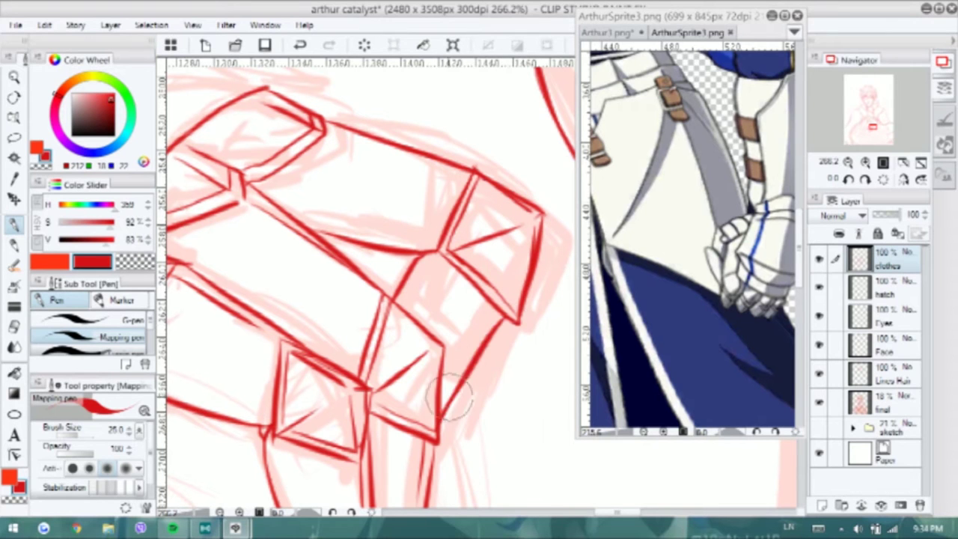
{"action": "scroll", "coordinate": [453, 191], "scroll_direction": "down", "scroll_amount": 2}
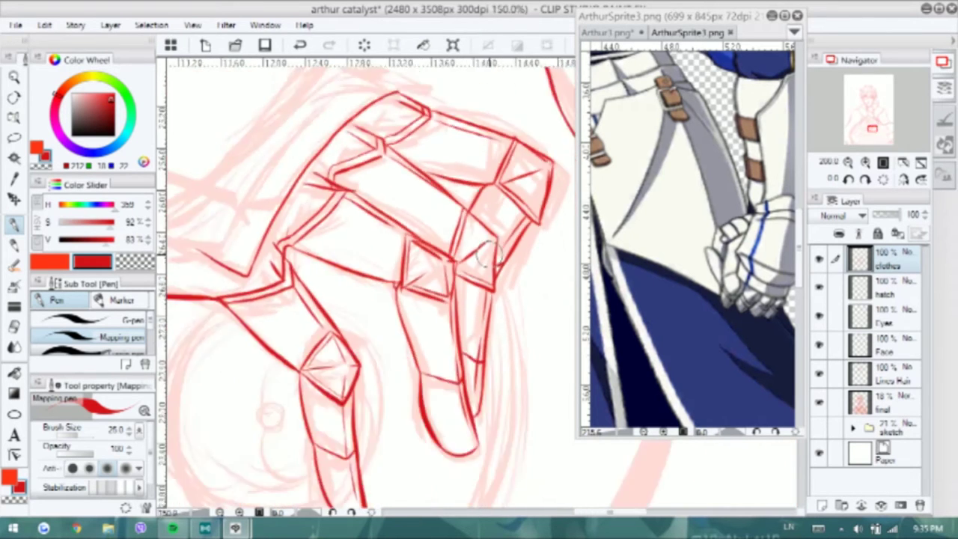
Ink the parallel edge of the band across the back of the hand and the pointed cuff panel beside it
{"action": "scroll", "coordinate": [489, 251], "scroll_direction": "down", "scroll_amount": 1}
{"action": "left_click_drag", "start_coordinate": [394, 246], "coordinate": [404, 317]}
{"action": "mouse_move", "coordinate": [345, 333]}
{"action": "left_mouse_down"}
{"action": "mouse_move", "coordinate": [466, 197]}
{"action": "mouse_move", "coordinate": [406, 283]}
{"action": "left_mouse_up"}
{"action": "key", "text": "ctrl+z"}
{"action": "key", "text": "ctrl+z"}
{"action": "mouse_move", "coordinate": [516, 196]}
{"action": "left_mouse_down"}
{"action": "mouse_move", "coordinate": [481, 188]}
{"action": "mouse_move", "coordinate": [352, 338]}
{"action": "left_mouse_up"}
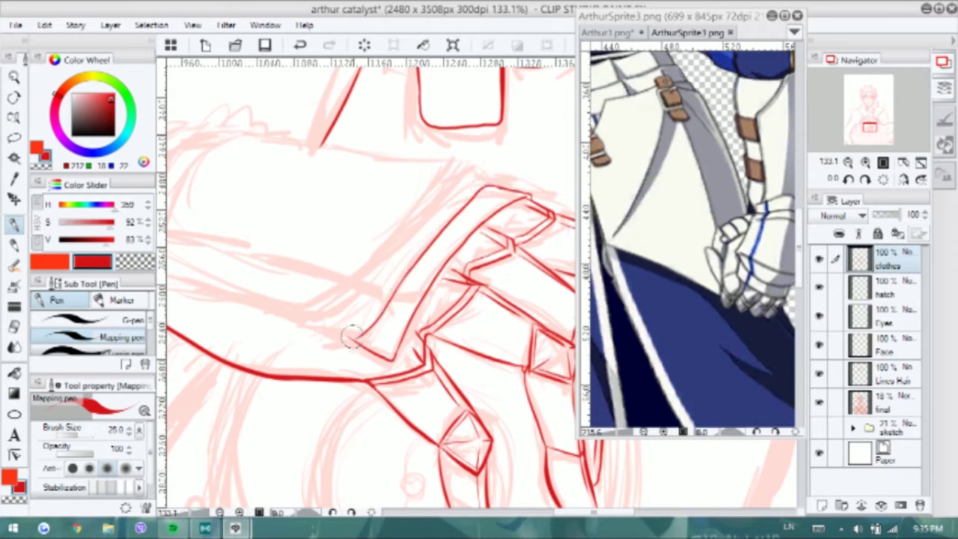
{"action": "left_click_drag", "start_coordinate": [298, 324], "coordinate": [354, 342]}
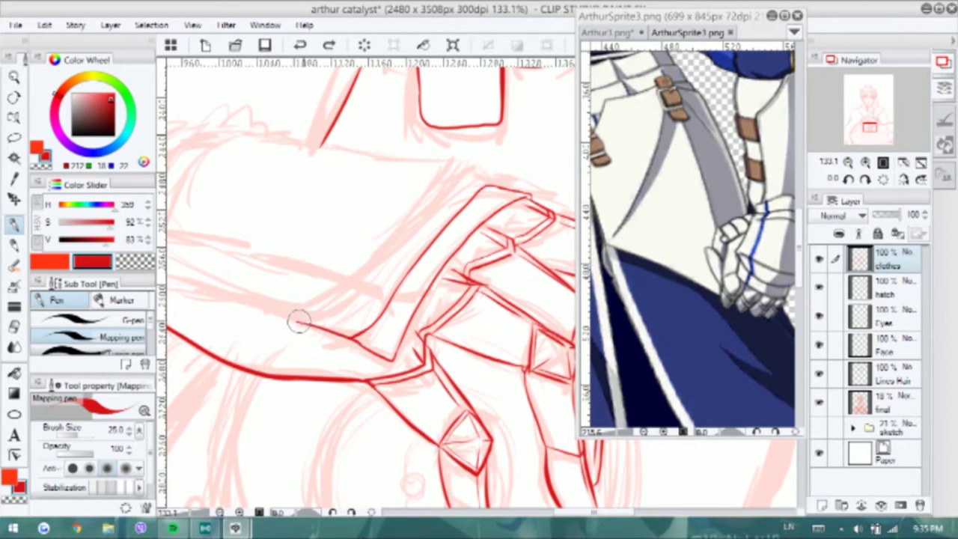
{"action": "left_click_drag", "start_coordinate": [298, 324], "coordinate": [456, 163]}
Ink the forearm guard's lower edge and the curved parallel bands at its elbow end
{"action": "scroll", "coordinate": [241, 252], "scroll_direction": "left", "scroll_amount": 2}
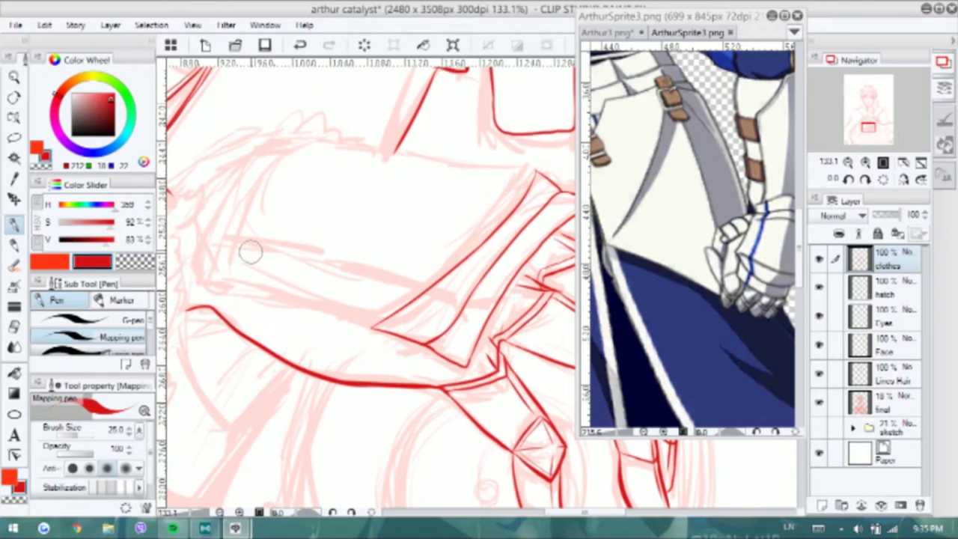
{"action": "mouse_move", "coordinate": [334, 139]}
{"action": "left_mouse_down"}
{"action": "mouse_move", "coordinate": [250, 220]}
{"action": "mouse_move", "coordinate": [257, 205]}
{"action": "mouse_move", "coordinate": [232, 271]}
{"action": "mouse_move", "coordinate": [373, 328]}
{"action": "left_mouse_up"}
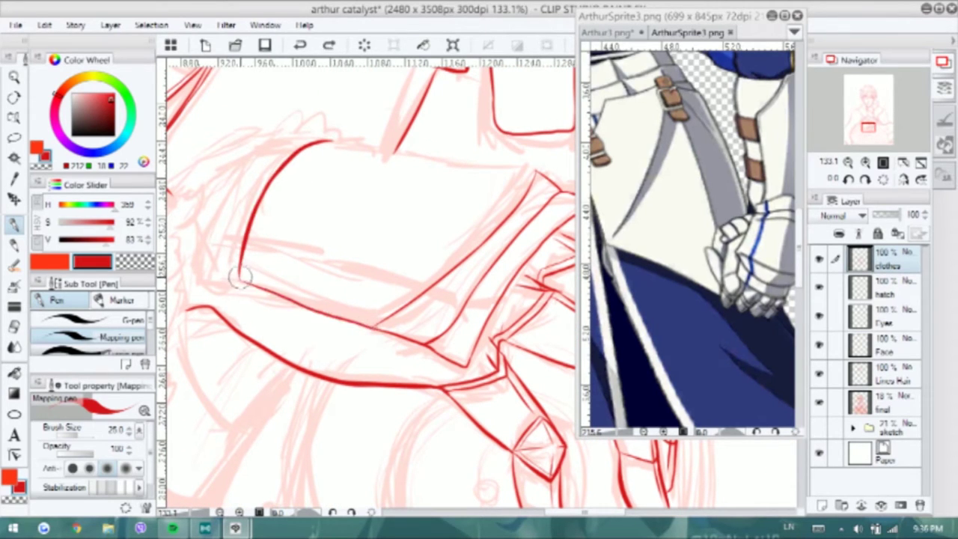
{"action": "mouse_move", "coordinate": [326, 141]}
{"action": "left_mouse_down"}
{"action": "mouse_move", "coordinate": [212, 278]}
{"action": "mouse_move", "coordinate": [193, 279]}
{"action": "mouse_move", "coordinate": [212, 185]}
{"action": "mouse_move", "coordinate": [298, 142]}
{"action": "left_mouse_up"}
{"action": "key", "text": "ctrl+z"}
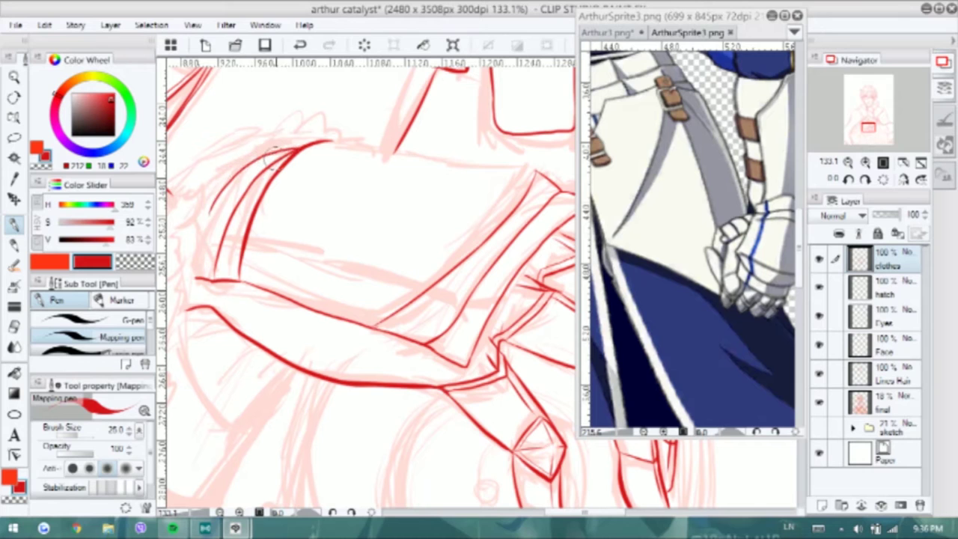
{"action": "left_click_drag", "start_coordinate": [195, 278], "coordinate": [201, 237]}
Ink the forearm guard's top edge in a mirrored view with the reference hidden, and restore the view's orientation
{"action": "key", "text": "h"}
{"action": "left_click", "coordinate": [771, 15]}
{"action": "left_click_drag", "start_coordinate": [303, 217], "coordinate": [509, 185]}
{"action": "key", "text": "ctrl+z"}
{"action": "mouse_move", "coordinate": [303, 217]}
{"action": "left_mouse_down"}
{"action": "mouse_move", "coordinate": [496, 182]}
{"action": "mouse_move", "coordinate": [527, 187]}
{"action": "left_mouse_up"}
{"action": "key", "text": "h"}
Ink the jagged fur trim around the sleeve opening beside the forearm guard's elbow end
{"action": "scroll", "coordinate": [425, 211], "scroll_direction": "up", "scroll_amount": 1}
{"action": "mouse_move", "coordinate": [420, 279]}
{"action": "left_mouse_down"}
{"action": "mouse_move", "coordinate": [432, 205]}
{"action": "mouse_move", "coordinate": [456, 191]}
{"action": "mouse_move", "coordinate": [429, 193]}
{"action": "mouse_move", "coordinate": [466, 150]}
{"action": "left_mouse_up"}
{"action": "key", "text": "ctrl+z"}
{"action": "mouse_move", "coordinate": [404, 212]}
{"action": "left_mouse_down"}
{"action": "mouse_move", "coordinate": [465, 158]}
{"action": "mouse_move", "coordinate": [513, 144]}
{"action": "mouse_move", "coordinate": [431, 198]}
{"action": "left_mouse_up"}
{"action": "key", "text": "ctrl+z"}
{"action": "left_click_drag", "start_coordinate": [533, 126], "coordinate": [576, 147]}
{"action": "key", "text": "ctrl+z"}
{"action": "left_click_drag", "start_coordinate": [516, 148], "coordinate": [625, 124]}
{"action": "scroll", "coordinate": [583, 194], "scroll_direction": "down", "scroll_amount": 3}
{"action": "key", "text": "ctrl+z"}
{"action": "left_click_drag", "start_coordinate": [408, 217], "coordinate": [412, 254]}
{"action": "scroll", "coordinate": [412, 254], "scroll_direction": "up", "scroll_amount": 2}
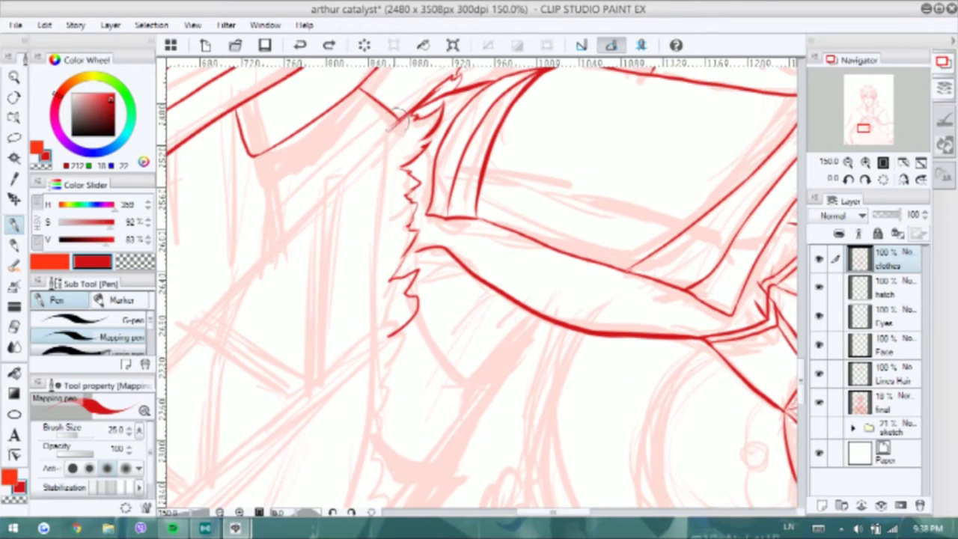
Ink the long rounded outline of the hanging sleeve below the forearm, with the first fur tufts at its bottom
{"action": "left_click_drag", "start_coordinate": [397, 108], "coordinate": [367, 251]}
{"action": "scroll", "coordinate": [374, 299], "scroll_direction": "down", "scroll_amount": 3}
{"action": "scroll", "coordinate": [379, 374], "scroll_direction": "down", "scroll_amount": 3}
{"action": "scroll", "coordinate": [378, 374], "scroll_direction": "up", "scroll_amount": 1}
{"action": "left_click_drag", "start_coordinate": [385, 142], "coordinate": [398, 433]}
{"action": "mouse_move", "coordinate": [393, 400]}
{"action": "left_mouse_down"}
{"action": "mouse_move", "coordinate": [407, 428]}
{"action": "mouse_move", "coordinate": [444, 432]}
{"action": "mouse_move", "coordinate": [533, 254]}
{"action": "left_mouse_up"}
{"action": "key", "text": "ctrl+z"}
{"action": "left_click_drag", "start_coordinate": [541, 208], "coordinate": [472, 427]}
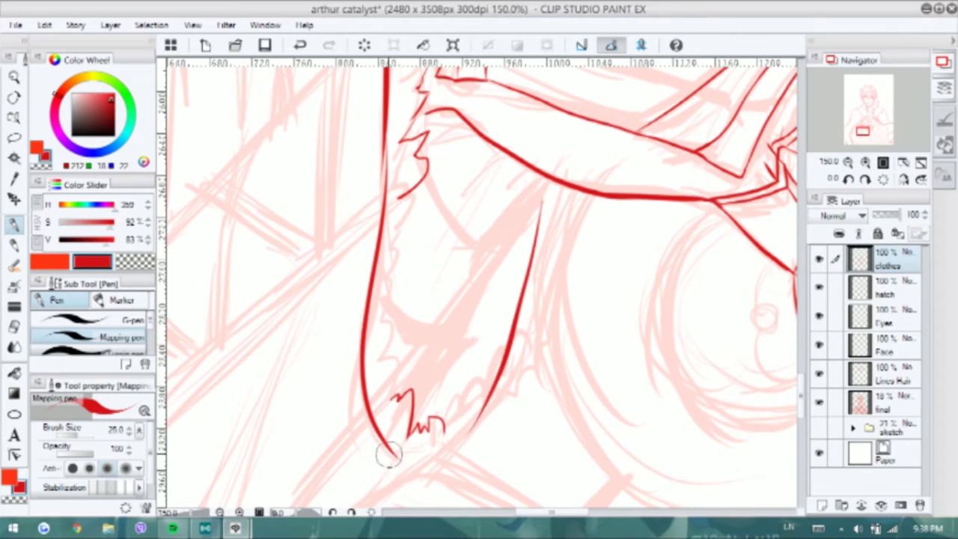
{"action": "left_click_drag", "start_coordinate": [387, 453], "coordinate": [479, 416]}
Continue the jagged fur trim down the inside of the hanging sleeve and along its rounded bottom
{"action": "left_click_drag", "start_coordinate": [424, 189], "coordinate": [398, 224]}
{"action": "left_click_drag", "start_coordinate": [421, 217], "coordinate": [396, 259]}
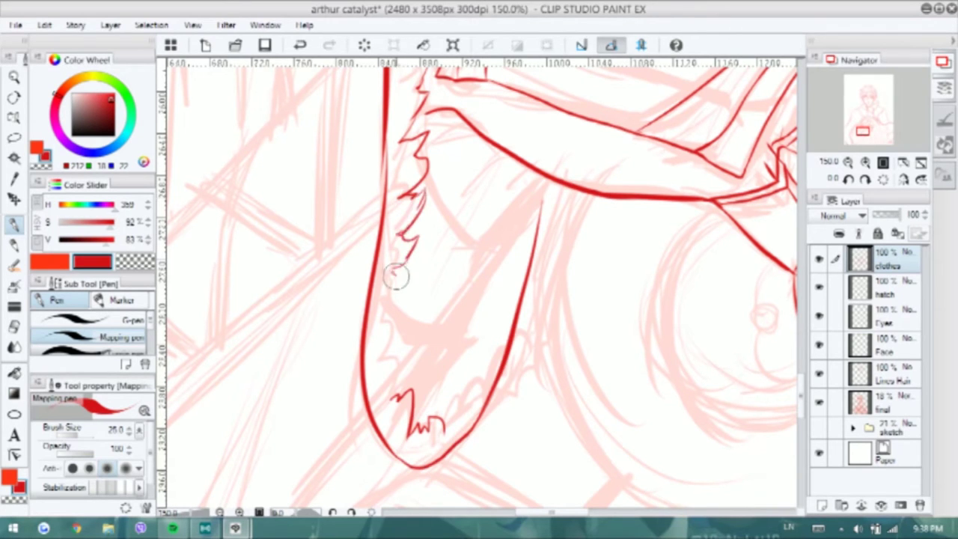
{"action": "left_click_drag", "start_coordinate": [382, 320], "coordinate": [397, 395]}
{"action": "left_click_drag", "start_coordinate": [479, 407], "coordinate": [541, 207]}
{"action": "key", "text": "ctrl+z"}
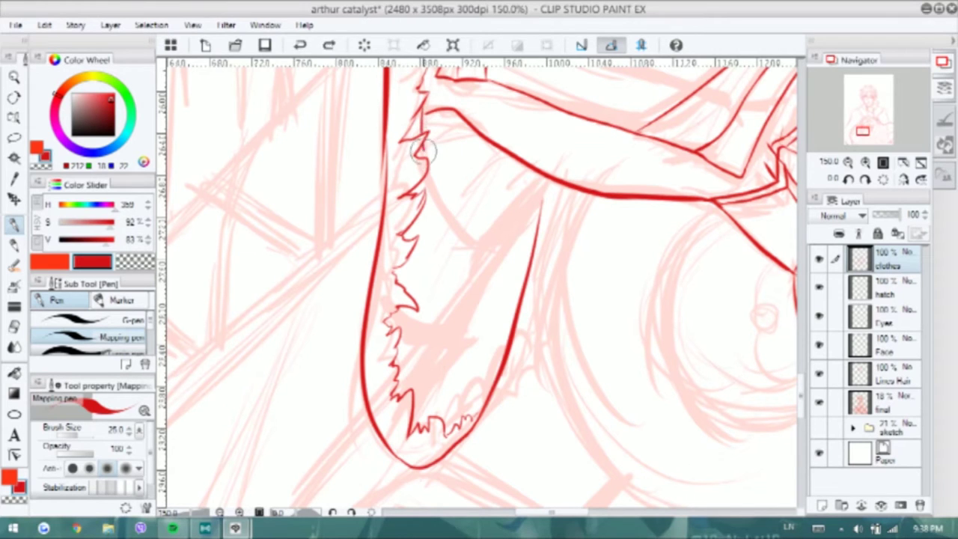
Ink the fold lines inside the hanging sleeve and the jagged fur along its edge nearest the hand
{"action": "mouse_move", "coordinate": [423, 150]}
{"action": "left_mouse_down"}
{"action": "mouse_move", "coordinate": [455, 229]}
{"action": "mouse_move", "coordinate": [524, 217]}
{"action": "left_mouse_up"}
{"action": "mouse_move", "coordinate": [550, 179]}
{"action": "left_mouse_down"}
{"action": "mouse_move", "coordinate": [507, 228]}
{"action": "mouse_move", "coordinate": [458, 321]}
{"action": "left_mouse_up"}
{"action": "mouse_move", "coordinate": [398, 308]}
{"action": "left_mouse_down"}
{"action": "mouse_move", "coordinate": [432, 326]}
{"action": "mouse_move", "coordinate": [423, 318]}
{"action": "mouse_move", "coordinate": [466, 300]}
{"action": "mouse_move", "coordinate": [464, 319]}
{"action": "mouse_move", "coordinate": [426, 390]}
{"action": "left_mouse_up"}
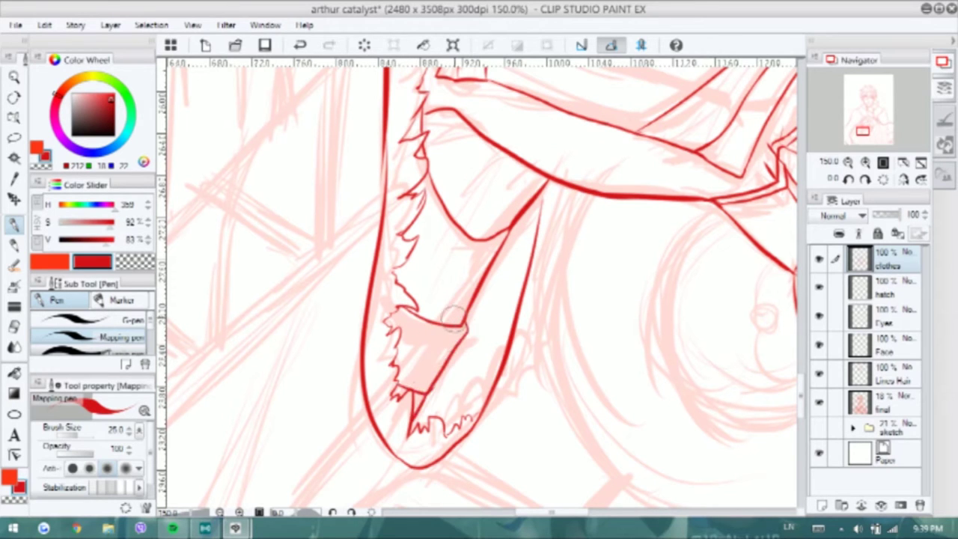
{"action": "scroll", "coordinate": [466, 303], "scroll_direction": "up", "scroll_amount": 1}
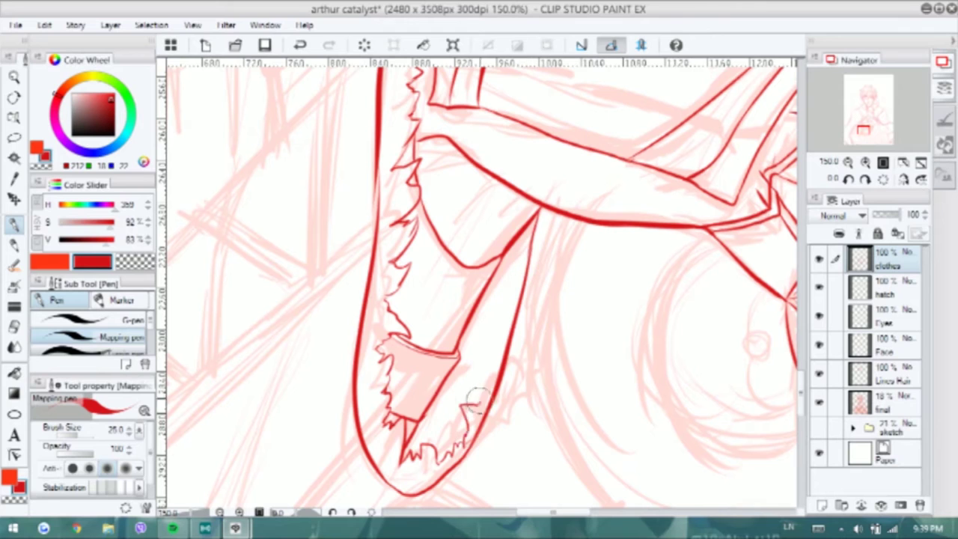
{"action": "left_click_drag", "start_coordinate": [532, 297], "coordinate": [501, 391]}
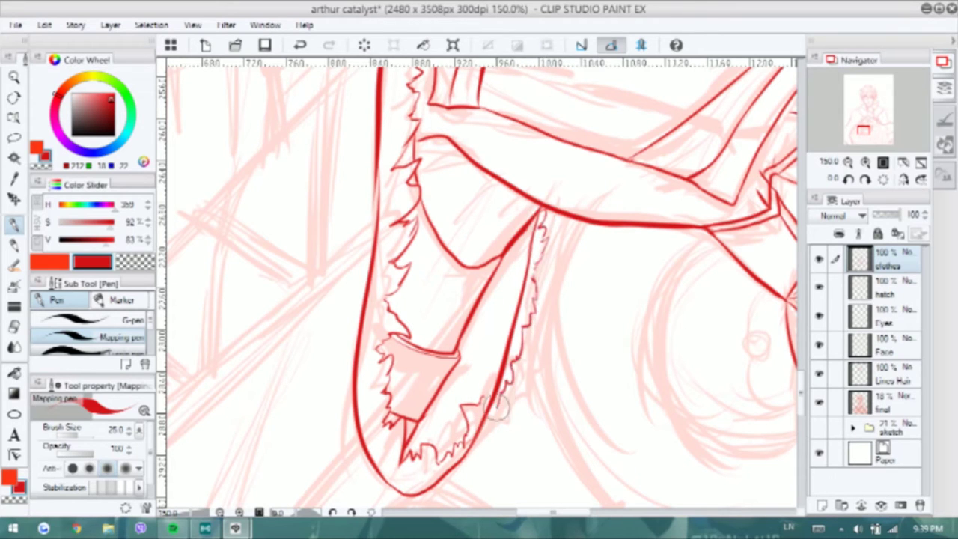
Erase the hanging sleeve's outline where it crosses the jagged fur trim along the lower edge nearest the hand
{"action": "key", "text": "e"}
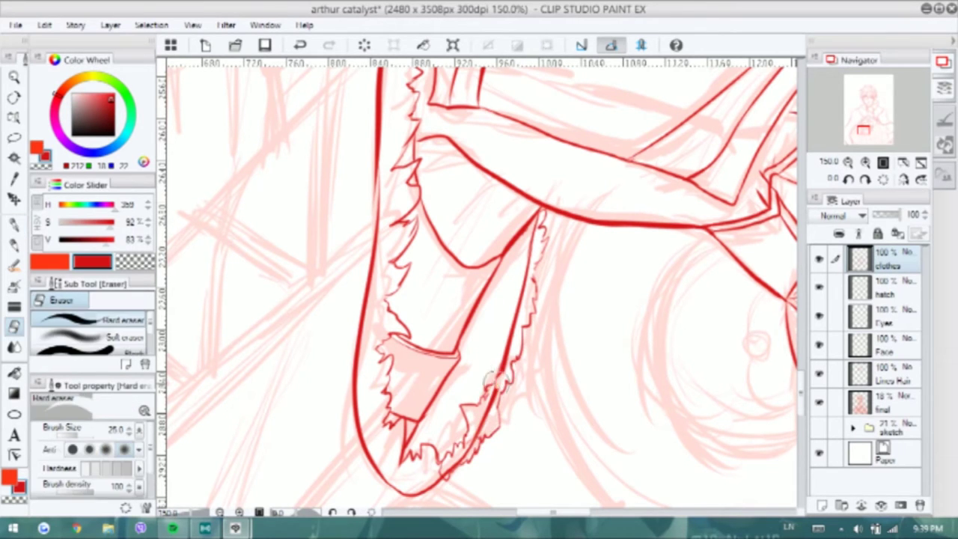
{"action": "key", "text": "p"}
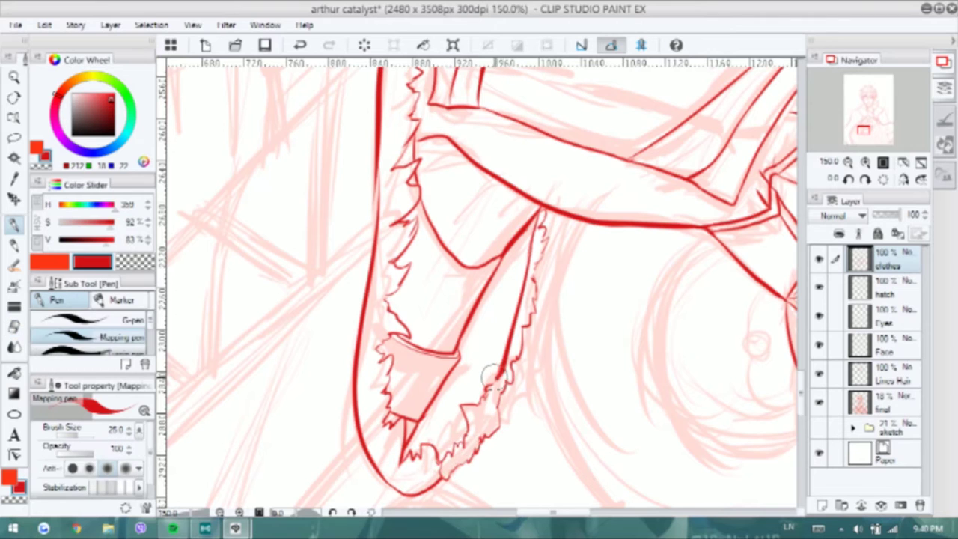
{"action": "mouse_move", "coordinate": [505, 346]}
{"action": "left_mouse_down"}
{"action": "mouse_move", "coordinate": [442, 280]}
{"action": "mouse_move", "coordinate": [575, 228]}
{"action": "left_mouse_up"}
{"action": "scroll", "coordinate": [576, 228], "scroll_direction": "down", "scroll_amount": 2}
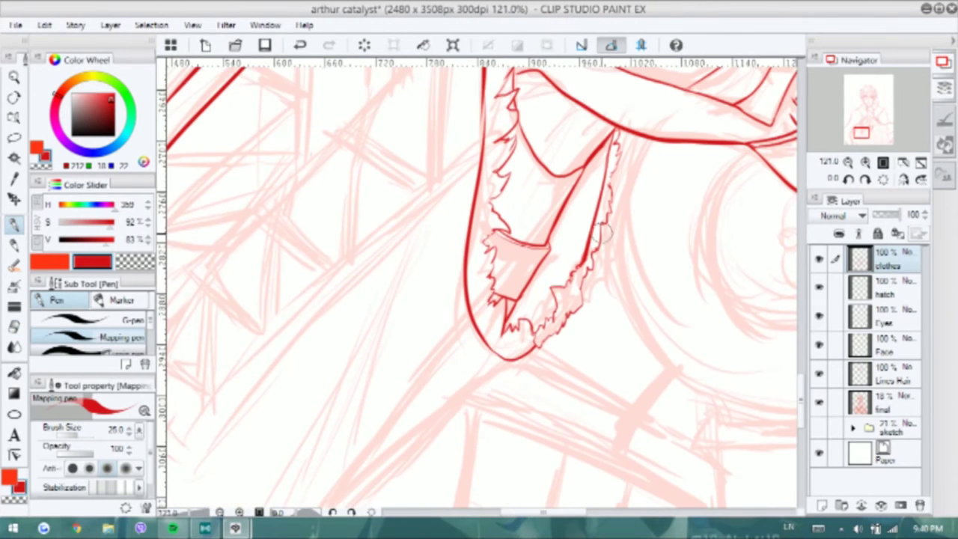
Erase and re-ink the diagonal fold line and the curved inner hem inside the hanging sleeve, just above its bottom fur
{"action": "key", "text": "e"}
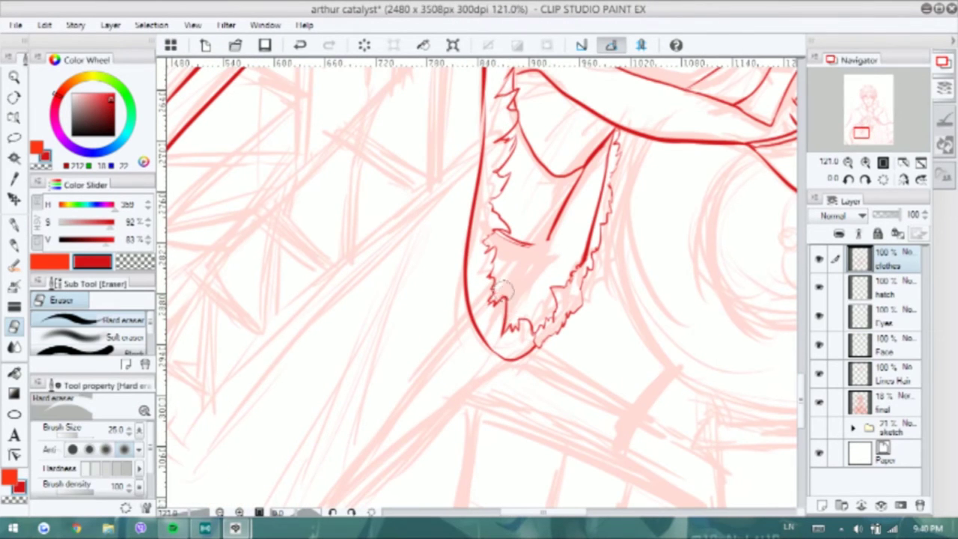
{"action": "key", "text": "p"}
{"action": "scroll", "coordinate": [546, 238], "scroll_direction": "up", "scroll_amount": 3}
{"action": "key", "text": "ctrl+z"}
{"action": "mouse_move", "coordinate": [645, 78]}
{"action": "left_mouse_down"}
{"action": "mouse_move", "coordinate": [590, 185]}
{"action": "mouse_move", "coordinate": [534, 247]}
{"action": "mouse_move", "coordinate": [485, 363]}
{"action": "left_mouse_up"}
{"action": "left_click_drag", "start_coordinate": [541, 262], "coordinate": [546, 228]}
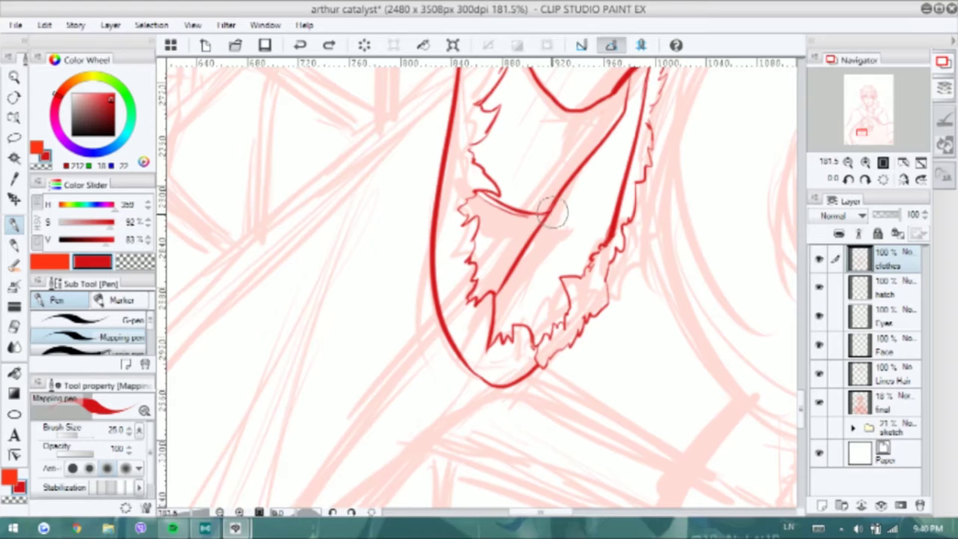
Ink a short curved fold and the long outer edge curving down to the lower corner of the coat area beside the hanging sleeve
{"action": "key", "text": "ctrl+alt+0"}
{"action": "left_click_drag", "start_coordinate": [300, 366], "coordinate": [278, 423]}
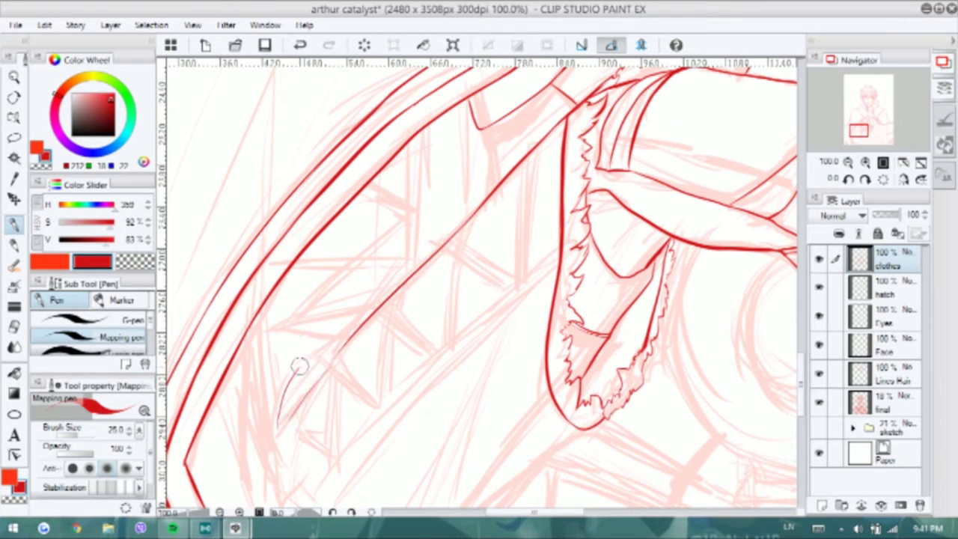
{"action": "scroll", "coordinate": [300, 366], "scroll_direction": "up", "scroll_amount": 2}
{"action": "scroll", "coordinate": [255, 329], "scroll_direction": "down", "scroll_amount": 2}
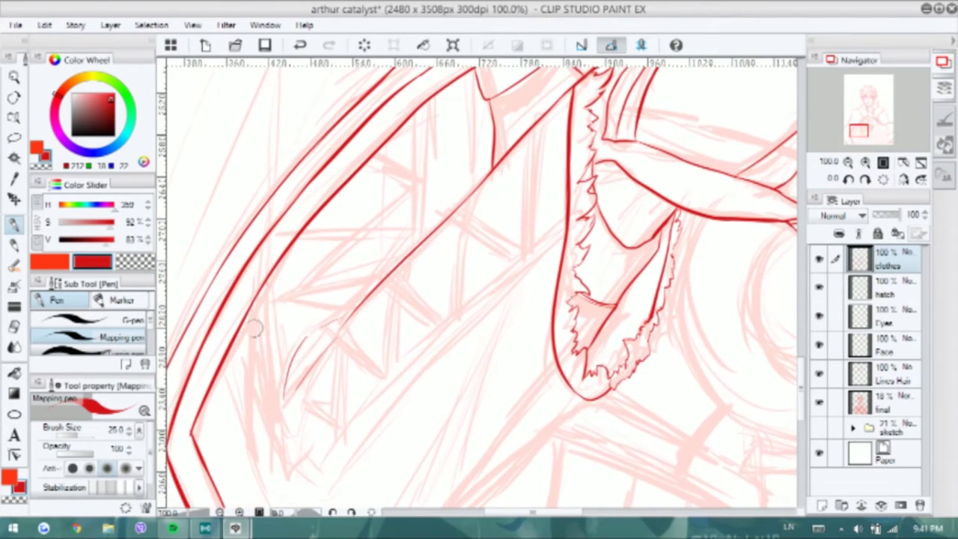
{"action": "mouse_move", "coordinate": [258, 284]}
{"action": "left_mouse_down"}
{"action": "mouse_move", "coordinate": [243, 138]}
{"action": "mouse_move", "coordinate": [277, 374]}
{"action": "mouse_move", "coordinate": [329, 419]}
{"action": "left_mouse_up"}
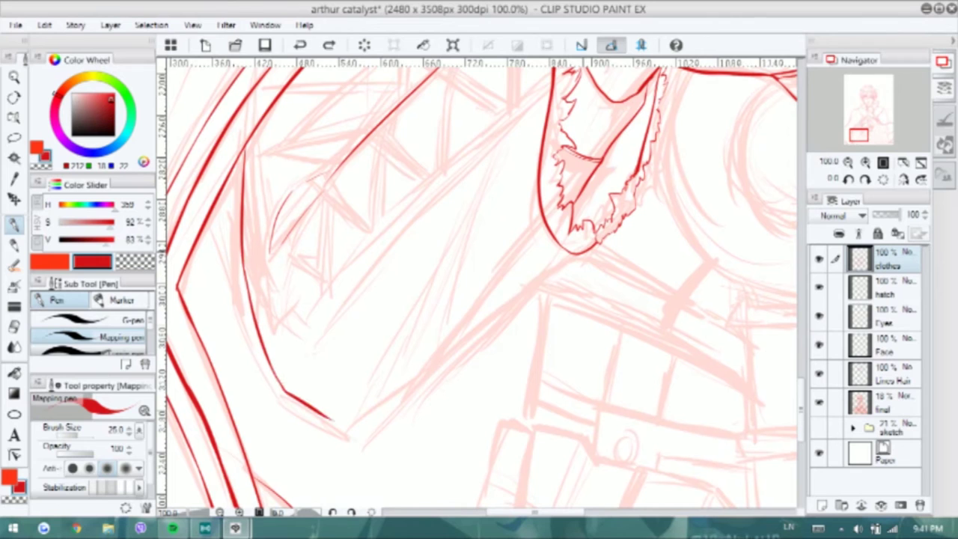
Ink the diagonal lower edge from the hanging sleeve's rounded bottom down to the coat corner, plus a thin fold line above it
{"action": "left_click_drag", "start_coordinate": [583, 251], "coordinate": [411, 382]}
{"action": "left_click_drag", "start_coordinate": [382, 391], "coordinate": [436, 288]}
{"action": "key", "text": "ctrl+z"}
{"action": "left_click_drag", "start_coordinate": [464, 210], "coordinate": [414, 334]}
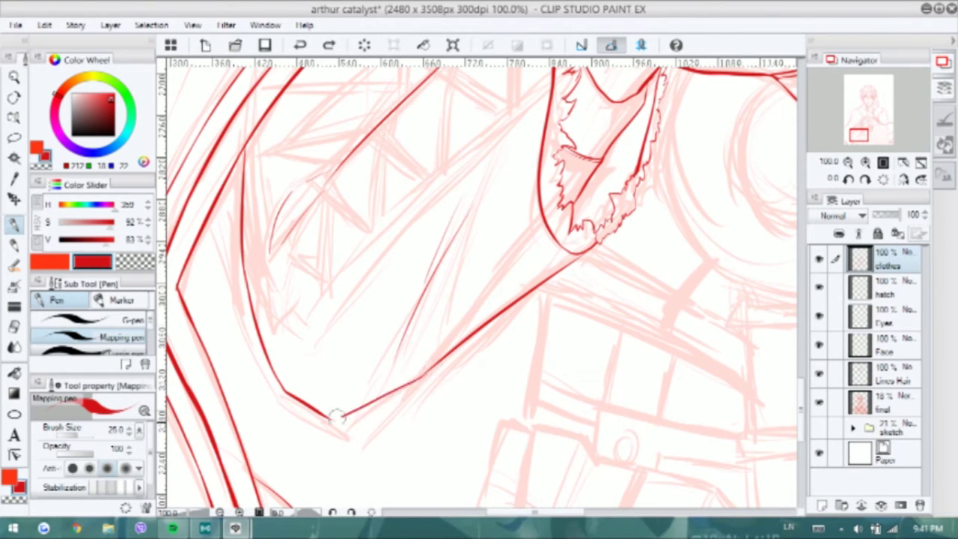
{"action": "key", "text": "ctrl+z"}
{"action": "left_click_drag", "start_coordinate": [521, 257], "coordinate": [491, 366]}
Ink a second vertical line above the long diagonal edge and the curved folds at that edge's lower end
{"action": "left_click_drag", "start_coordinate": [446, 75], "coordinate": [442, 157]}
{"action": "left_click_drag", "start_coordinate": [307, 305], "coordinate": [277, 408]}
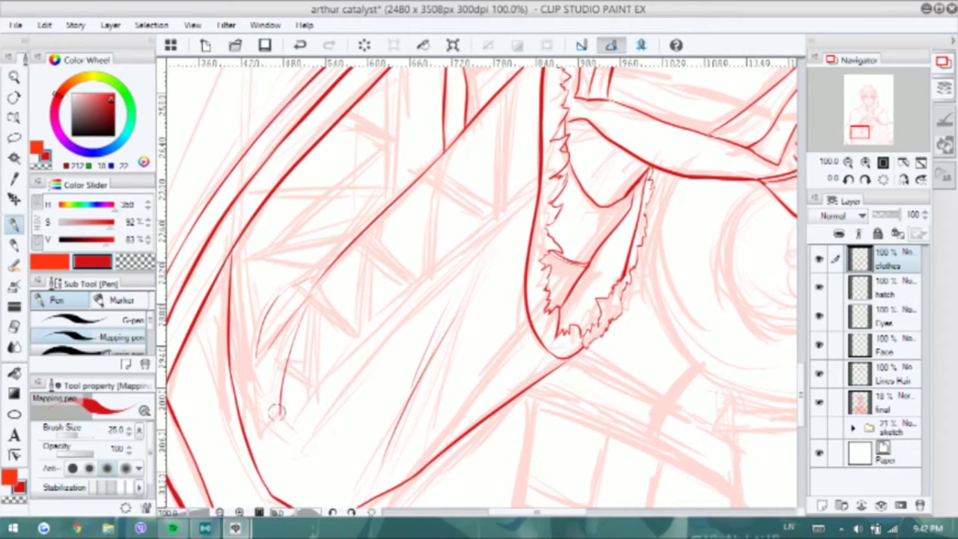
{"action": "key", "text": "ctrl+z"}
{"action": "left_click_drag", "start_coordinate": [318, 278], "coordinate": [294, 382]}
{"action": "left_click_drag", "start_coordinate": [253, 447], "coordinate": [281, 360]}
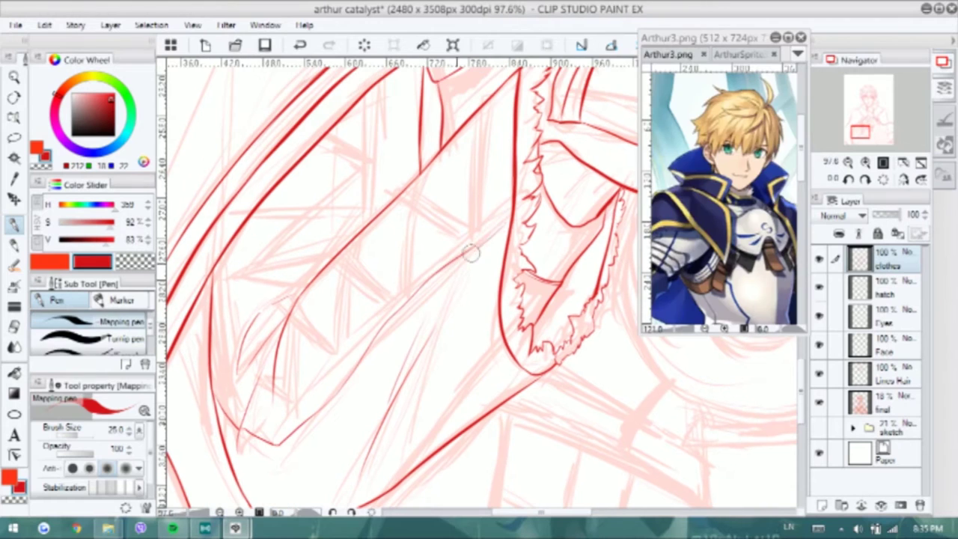
Check the laced sleeve in the Arthur3.png reference and ink a pair of vertical lines across the sleeve above its long diagonal edge
{"action": "key", "text": "ctrl+z"}
{"action": "scroll", "coordinate": [685, 217], "scroll_direction": "up", "scroll_amount": 3}
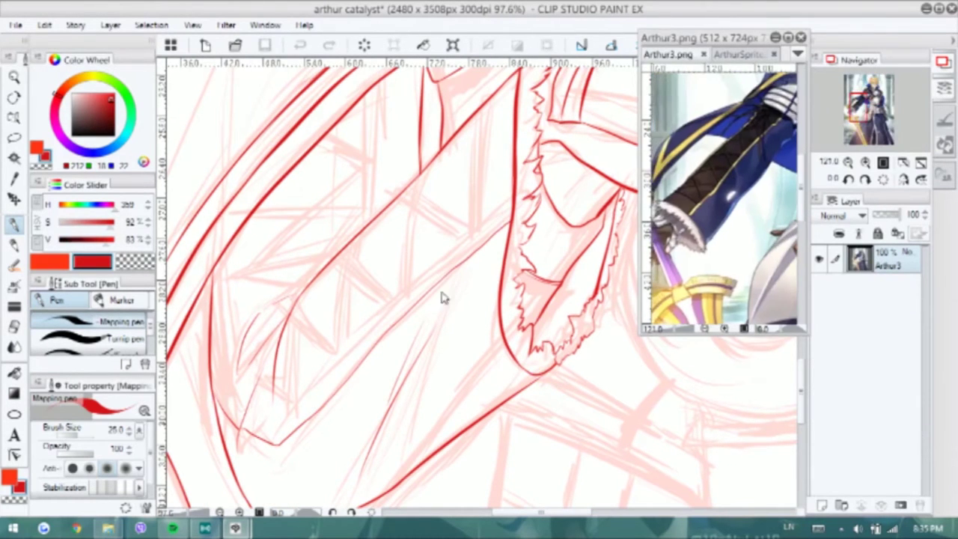
{"action": "scroll", "coordinate": [342, 336], "scroll_direction": "up", "scroll_amount": 2}
{"action": "left_click_drag", "start_coordinate": [401, 237], "coordinate": [431, 357]}
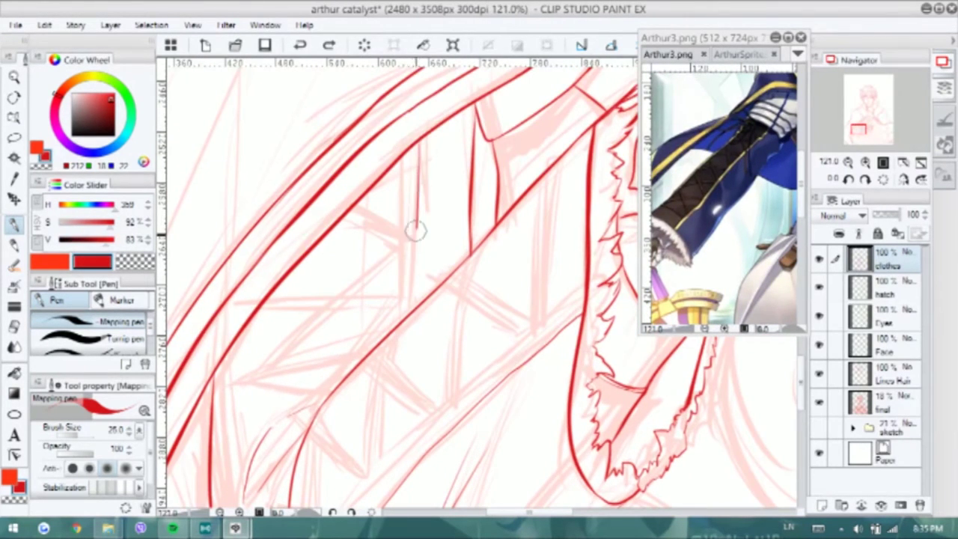
{"action": "key", "text": "ctrl+z"}
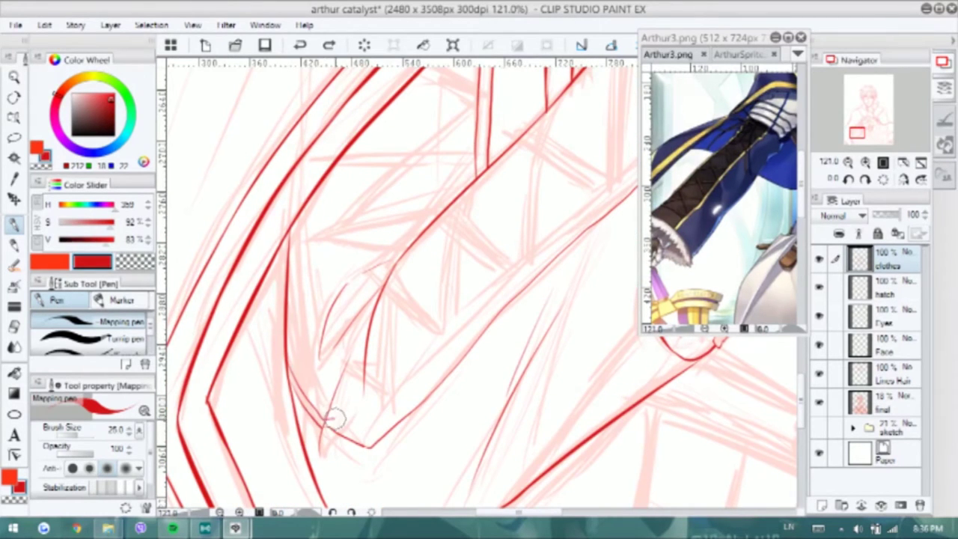
Ink a thin inner border line running parallel to the sleeve's pointed lower hem on the clothes layer
{"action": "left_click_drag", "start_coordinate": [354, 434], "coordinate": [330, 448]}
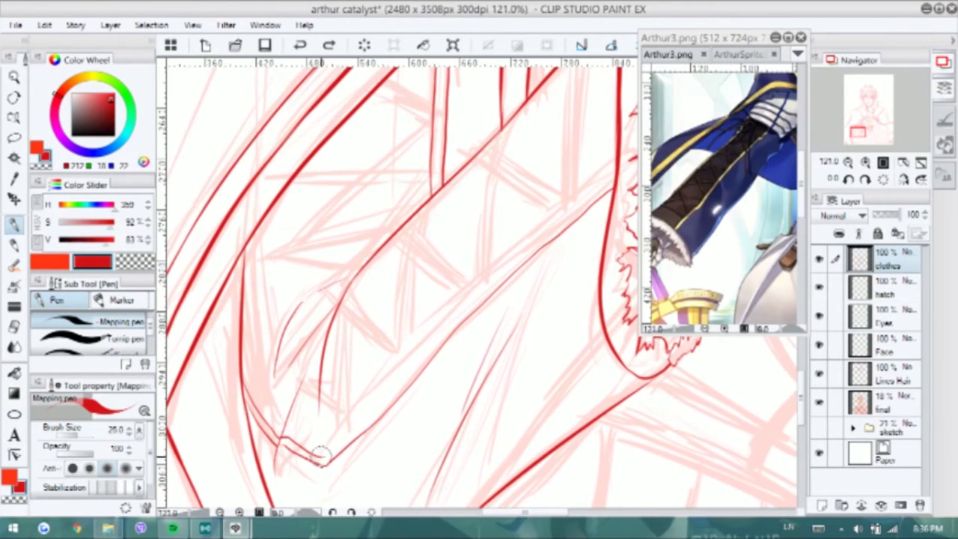
{"action": "key", "text": "ctrl+z"}
{"action": "left_click_drag", "start_coordinate": [568, 211], "coordinate": [455, 308]}
{"action": "key", "text": "ctrl+z"}
{"action": "scroll", "coordinate": [456, 308], "scroll_direction": "up", "scroll_amount": 2}
{"action": "key", "text": "ctrl+z"}
{"action": "mouse_move", "coordinate": [483, 251]}
{"action": "left_mouse_down"}
{"action": "mouse_move", "coordinate": [416, 309]}
{"action": "mouse_move", "coordinate": [332, 416]}
{"action": "left_mouse_up"}
{"action": "scroll", "coordinate": [367, 225], "scroll_direction": "up", "scroll_amount": 3}
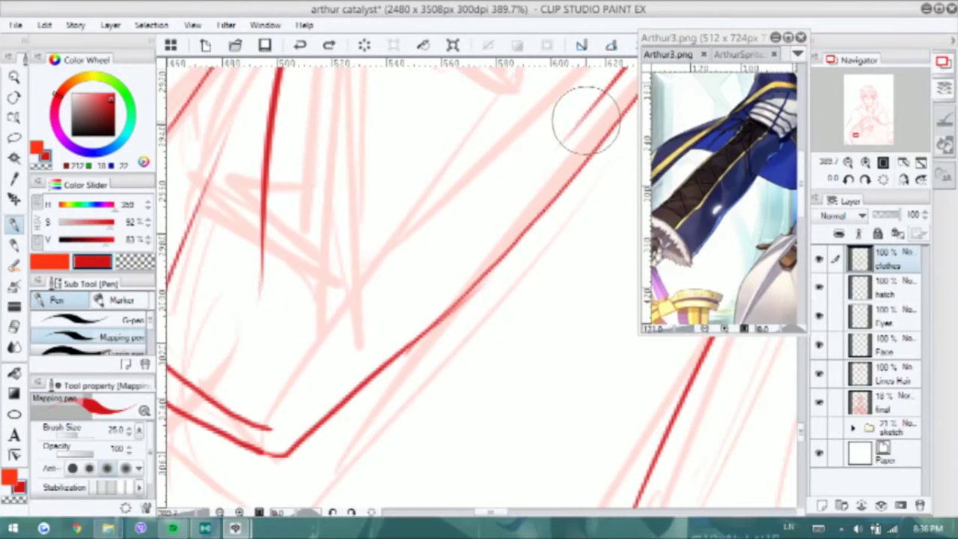
{"action": "mouse_move", "coordinate": [274, 412]}
{"action": "left_mouse_down"}
{"action": "mouse_move", "coordinate": [310, 396]}
{"action": "mouse_move", "coordinate": [466, 214]}
{"action": "left_mouse_up"}
{"action": "scroll", "coordinate": [466, 214], "scroll_direction": "down", "scroll_amount": 3}
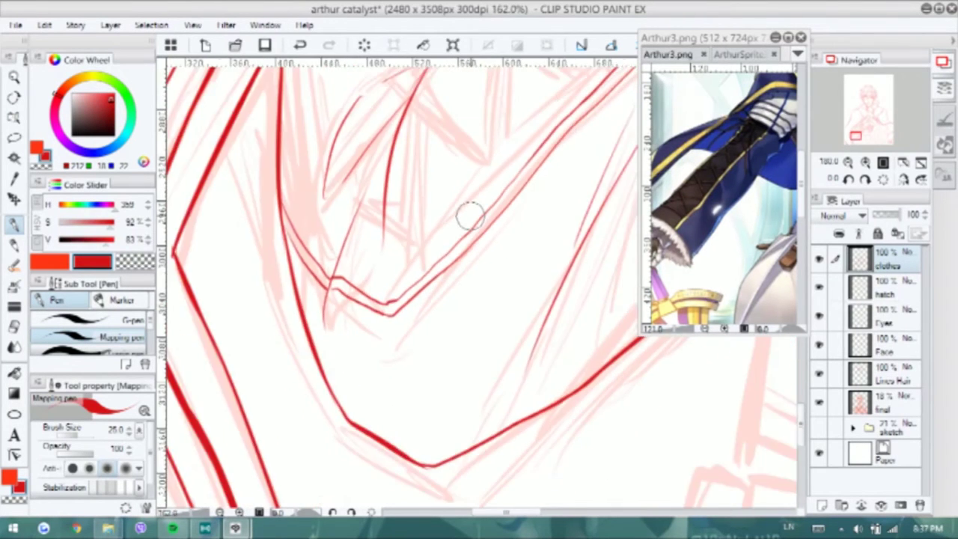
Ink the upper contour of the elbow guard down to the notch beside the arm
{"action": "scroll", "coordinate": [470, 216], "scroll_direction": "down", "scroll_amount": 3}
{"action": "mouse_move", "coordinate": [566, 238]}
{"action": "left_mouse_down"}
{"action": "mouse_move", "coordinate": [542, 333]}
{"action": "mouse_move", "coordinate": [534, 314]}
{"action": "left_mouse_up"}
{"action": "scroll", "coordinate": [543, 329], "scroll_direction": "up", "scroll_amount": 2}
{"action": "key", "text": "ctrl+z"}
{"action": "mouse_move", "coordinate": [473, 310]}
{"action": "left_mouse_down"}
{"action": "mouse_move", "coordinate": [509, 317]}
{"action": "mouse_move", "coordinate": [546, 269]}
{"action": "left_mouse_up"}
{"action": "left_click_drag", "start_coordinate": [517, 321], "coordinate": [544, 297]}
{"action": "scroll", "coordinate": [526, 297], "scroll_direction": "up", "scroll_amount": 1}
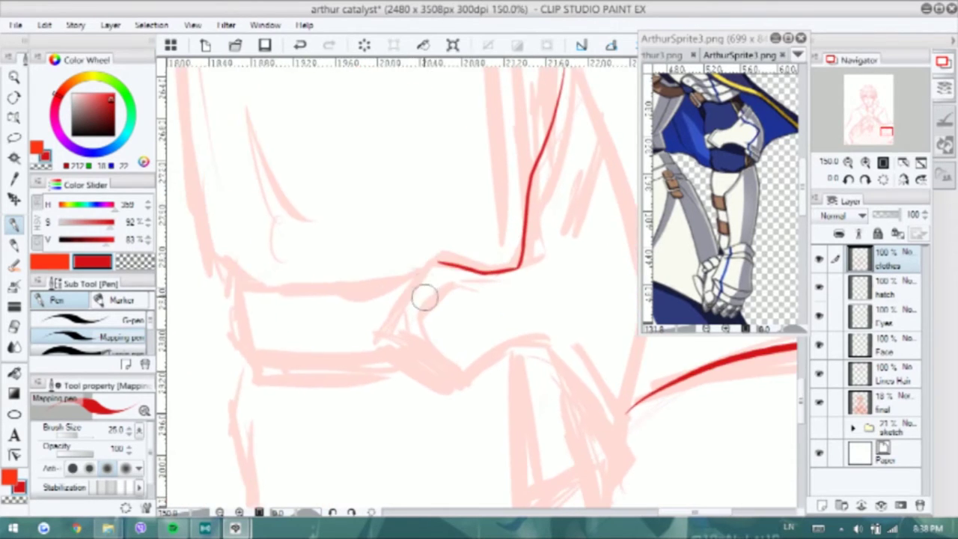
Ink the elbow guard's pointed front and its lower contour, following the sketch
{"action": "key", "text": "ctrl+z"}
{"action": "mouse_move", "coordinate": [438, 268]}
{"action": "left_mouse_down"}
{"action": "mouse_move", "coordinate": [381, 316]}
{"action": "mouse_move", "coordinate": [426, 267]}
{"action": "left_mouse_up"}
{"action": "key", "text": "ctrl+z"}
{"action": "key", "text": "ctrl+z"}
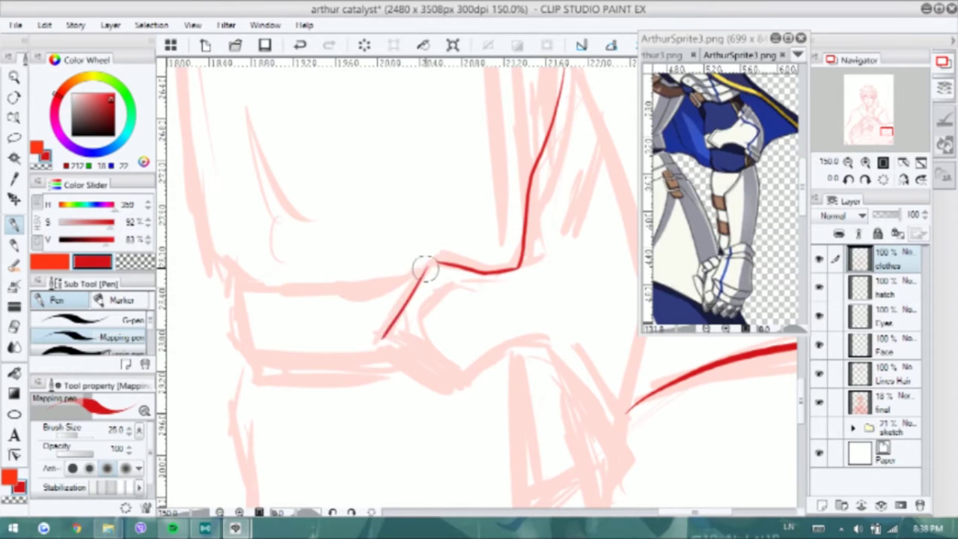
{"action": "key", "text": "ctrl+z"}
{"action": "mouse_move", "coordinate": [388, 333]}
{"action": "left_mouse_down"}
{"action": "mouse_move", "coordinate": [458, 376]}
{"action": "mouse_move", "coordinate": [482, 349]}
{"action": "mouse_move", "coordinate": [543, 339]}
{"action": "left_mouse_up"}
{"action": "key", "text": "ctrl+z"}
{"action": "key", "text": "ctrl+z"}
{"action": "mouse_move", "coordinate": [555, 346]}
{"action": "left_mouse_down"}
{"action": "mouse_move", "coordinate": [524, 341]}
{"action": "mouse_move", "coordinate": [588, 442]}
{"action": "left_mouse_up"}
{"action": "left_click_drag", "start_coordinate": [544, 224], "coordinate": [511, 317]}
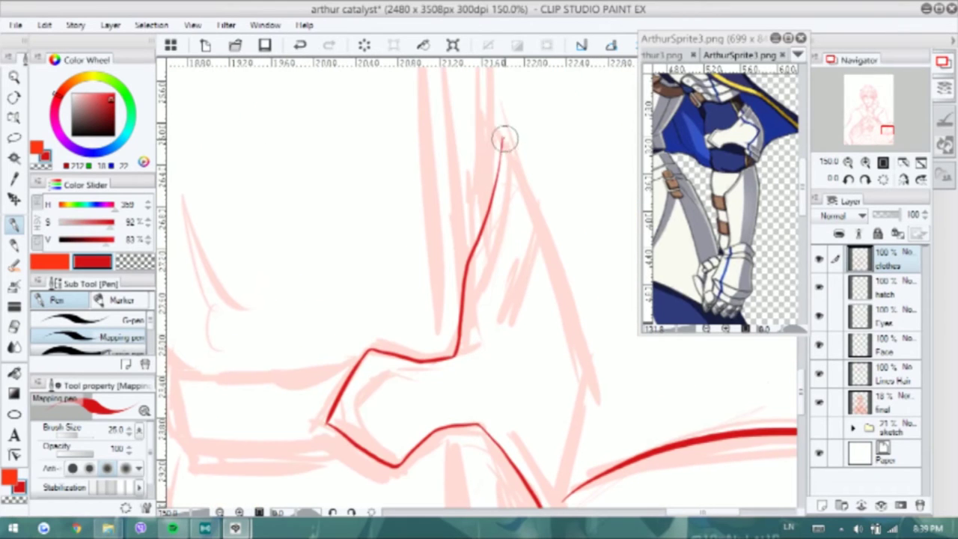
Ink an inner border line that follows the pointed front of the elbow guard
{"action": "mouse_move", "coordinate": [406, 359]}
{"action": "left_mouse_down"}
{"action": "mouse_move", "coordinate": [395, 338]}
{"action": "mouse_move", "coordinate": [336, 391]}
{"action": "left_mouse_up"}
{"action": "key", "text": "ctrl+z"}
{"action": "left_click_drag", "start_coordinate": [359, 345], "coordinate": [343, 395]}
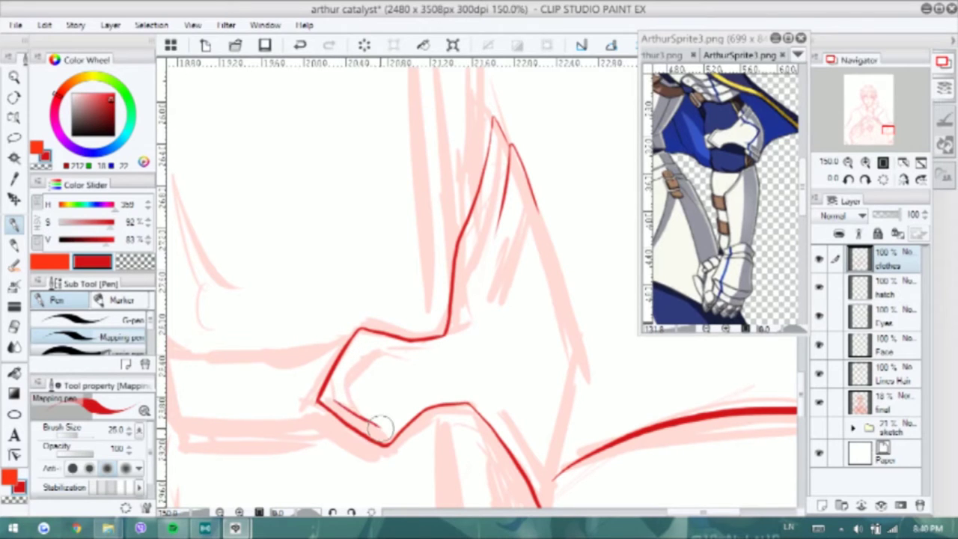
{"action": "key", "text": "ctrl+z"}
{"action": "left_click_drag", "start_coordinate": [335, 395], "coordinate": [365, 341]}
Ink the long curved outer edge of the elbow guard from its upper peak to the lower tip
{"action": "left_click_drag", "start_coordinate": [526, 191], "coordinate": [561, 396]}
{"action": "key", "text": "ctrl+z"}
{"action": "left_click_drag", "start_coordinate": [511, 146], "coordinate": [558, 333]}
{"action": "scroll", "coordinate": [535, 417], "scroll_direction": "down", "scroll_amount": 3}
{"action": "mouse_move", "coordinate": [534, 417]}
{"action": "left_mouse_down"}
{"action": "mouse_move", "coordinate": [561, 251]}
{"action": "mouse_move", "coordinate": [539, 375]}
{"action": "left_mouse_up"}
{"action": "key", "text": "ctrl+z"}
{"action": "scroll", "coordinate": [539, 336], "scroll_direction": "up", "scroll_amount": 4}
{"action": "key", "text": "ctrl+z"}
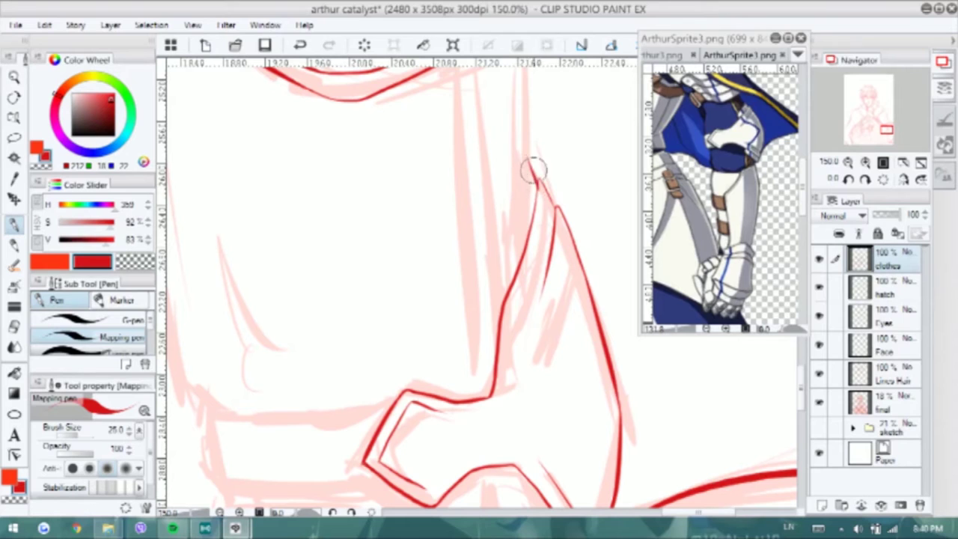
Ink the narrow sliver along the upper tip of the elbow guard and tidy its ends
{"action": "key", "text": "ctrl+z"}
{"action": "mouse_move", "coordinate": [526, 164]}
{"action": "left_mouse_down"}
{"action": "mouse_move", "coordinate": [497, 224]}
{"action": "mouse_move", "coordinate": [512, 283]}
{"action": "left_mouse_up"}
{"action": "key", "text": "ctrl+z"}
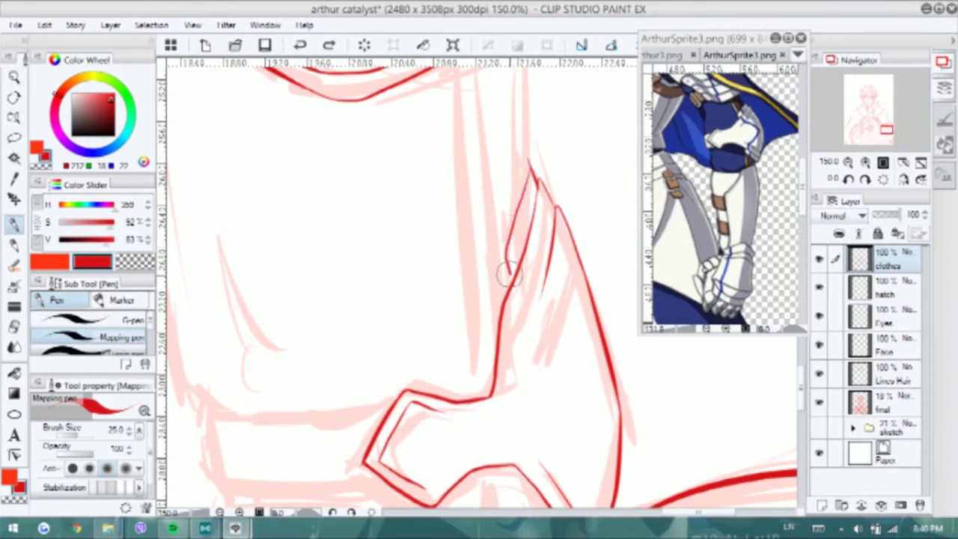
{"action": "key", "text": "e"}
{"action": "key", "text": "p"}
Ink the elbow guard's lower rim and the arm's outer lines from its upper tip up to the cape hem
{"action": "scroll", "coordinate": [523, 225], "scroll_direction": "down", "scroll_amount": 5}
{"action": "mouse_move", "coordinate": [483, 317]}
{"action": "left_mouse_down"}
{"action": "mouse_move", "coordinate": [538, 420]}
{"action": "mouse_move", "coordinate": [543, 404]}
{"action": "left_mouse_up"}
{"action": "key", "text": "ctrl+z"}
{"action": "scroll", "coordinate": [524, 337], "scroll_direction": "up", "scroll_amount": 5}
{"action": "left_click_drag", "start_coordinate": [533, 168], "coordinate": [559, 273]}
{"action": "key", "text": "ctrl+z"}
{"action": "left_click_drag", "start_coordinate": [532, 168], "coordinate": [558, 273]}
{"action": "mouse_move", "coordinate": [550, 118]}
{"action": "left_mouse_down"}
{"action": "mouse_move", "coordinate": [569, 255]}
{"action": "mouse_move", "coordinate": [565, 227]}
{"action": "left_mouse_up"}
{"action": "key", "text": "ctrl+z"}
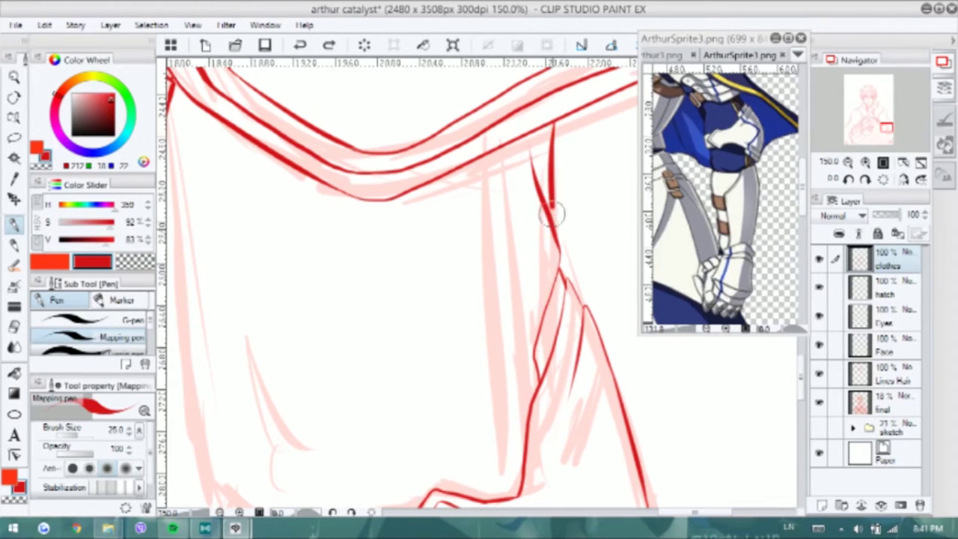
Ink the top, side and bottom edges of the band that runs across the arm into the elbow guard
{"action": "scroll", "coordinate": [554, 224], "scroll_direction": "down", "scroll_amount": 8}
{"action": "scroll", "coordinate": [369, 256], "scroll_direction": "up", "scroll_amount": 2}
{"action": "left_click_drag", "start_coordinate": [315, 263], "coordinate": [496, 248]}
{"action": "key", "text": "ctrl+z"}
{"action": "key", "text": "ctrl+z"}
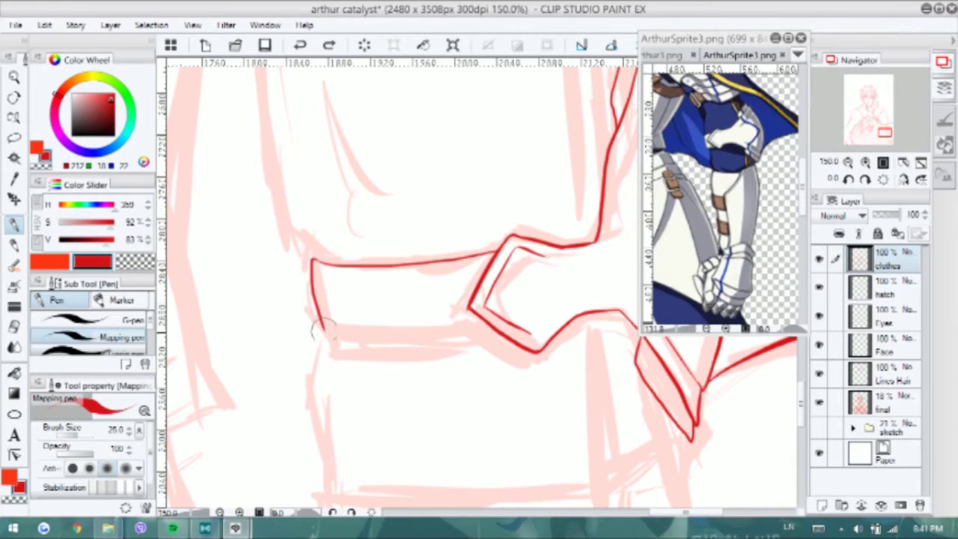
{"action": "mouse_move", "coordinate": [311, 262]}
{"action": "left_mouse_down"}
{"action": "mouse_move", "coordinate": [323, 329]}
{"action": "mouse_move", "coordinate": [488, 333]}
{"action": "left_mouse_up"}
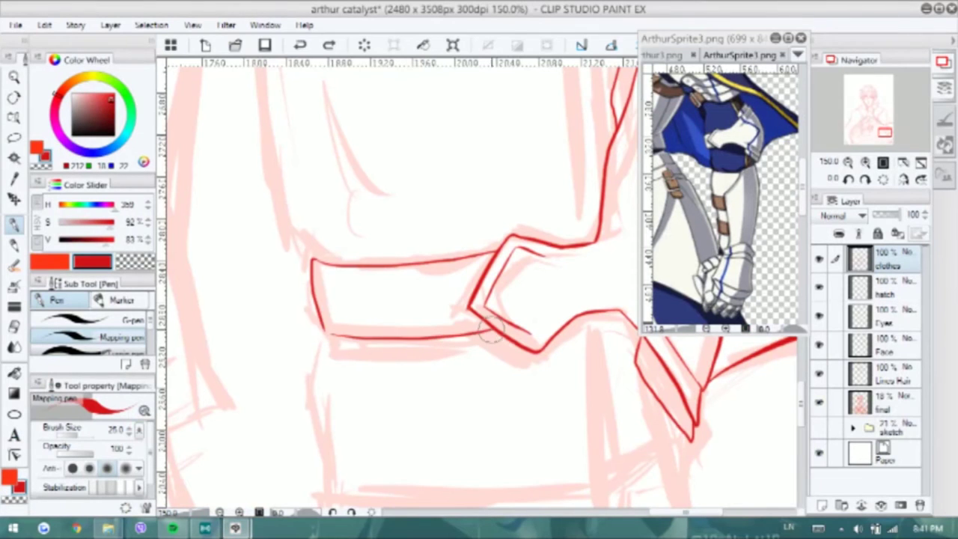
Ink the inner contour of the upper arm from the cape hem down to the elbow band
{"action": "scroll", "coordinate": [322, 336], "scroll_direction": "up", "scroll_amount": 2}
{"action": "scroll", "coordinate": [310, 342], "scroll_direction": "up", "scroll_amount": 3}
{"action": "mouse_move", "coordinate": [318, 112]}
{"action": "left_mouse_down"}
{"action": "mouse_move", "coordinate": [337, 378]}
{"action": "mouse_move", "coordinate": [341, 361]}
{"action": "left_mouse_up"}
{"action": "key", "text": "ctrl+z"}
{"action": "key", "text": "ctrl+z"}
{"action": "left_click_drag", "start_coordinate": [319, 96], "coordinate": [351, 449]}
{"action": "scroll", "coordinate": [520, 244], "scroll_direction": "down", "scroll_amount": 2}
{"action": "scroll", "coordinate": [520, 244], "scroll_direction": "down", "scroll_amount": 3}
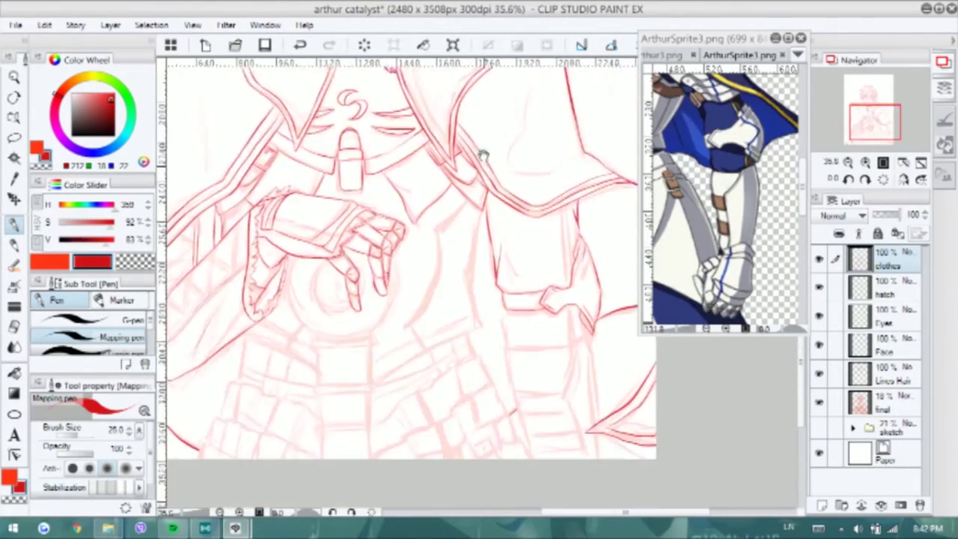
Ink the outer edge of the forearm armour from below the elbow guard down to the cape
{"action": "scroll", "coordinate": [487, 197], "scroll_direction": "up", "scroll_amount": 3}
{"action": "scroll", "coordinate": [589, 265], "scroll_direction": "up", "scroll_amount": 2}
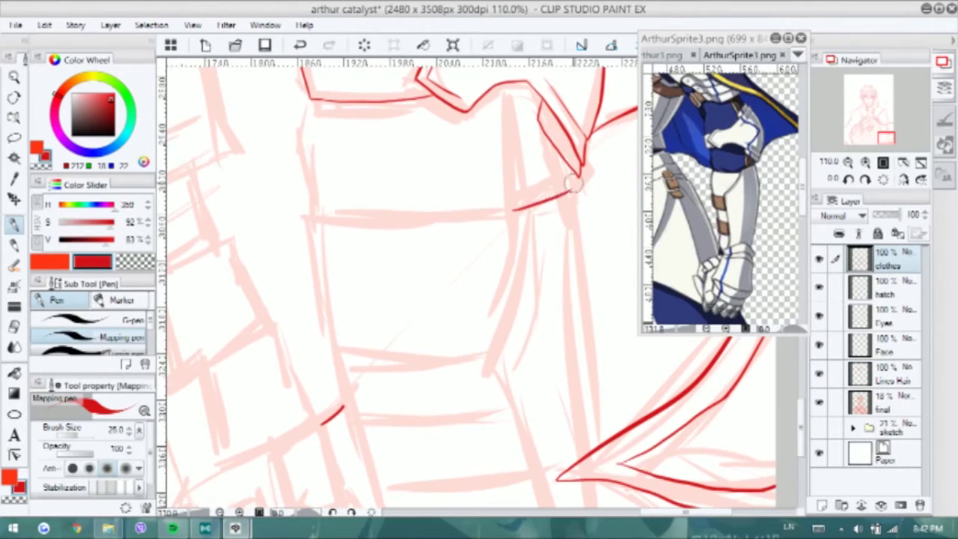
{"action": "mouse_move", "coordinate": [569, 189]}
{"action": "left_mouse_down"}
{"action": "mouse_move", "coordinate": [592, 332]}
{"action": "mouse_move", "coordinate": [593, 427]}
{"action": "left_mouse_up"}
{"action": "key", "text": "ctrl+z"}
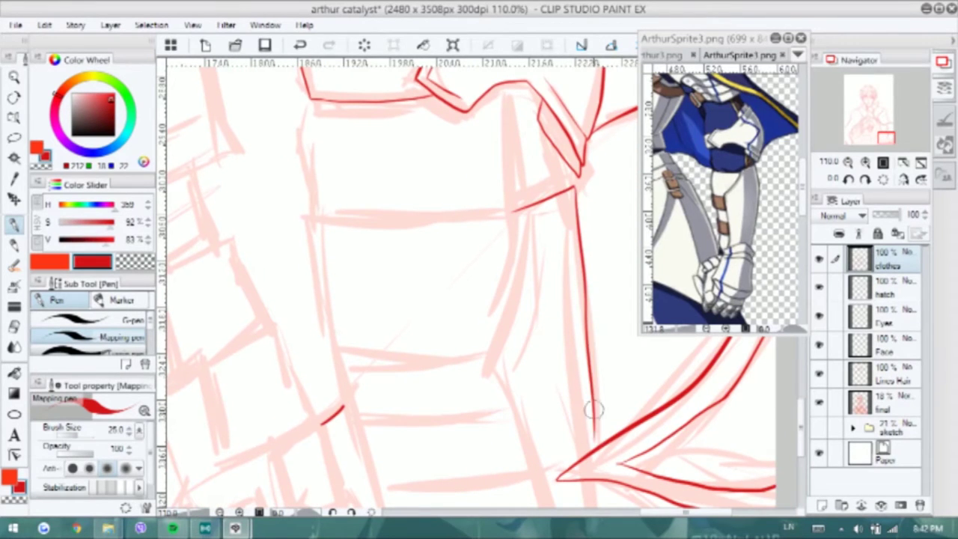
{"action": "scroll", "coordinate": [593, 427], "scroll_direction": "down", "scroll_amount": 2}
{"action": "left_click_drag", "start_coordinate": [590, 327], "coordinate": [595, 367]}
{"action": "key", "text": "e"}
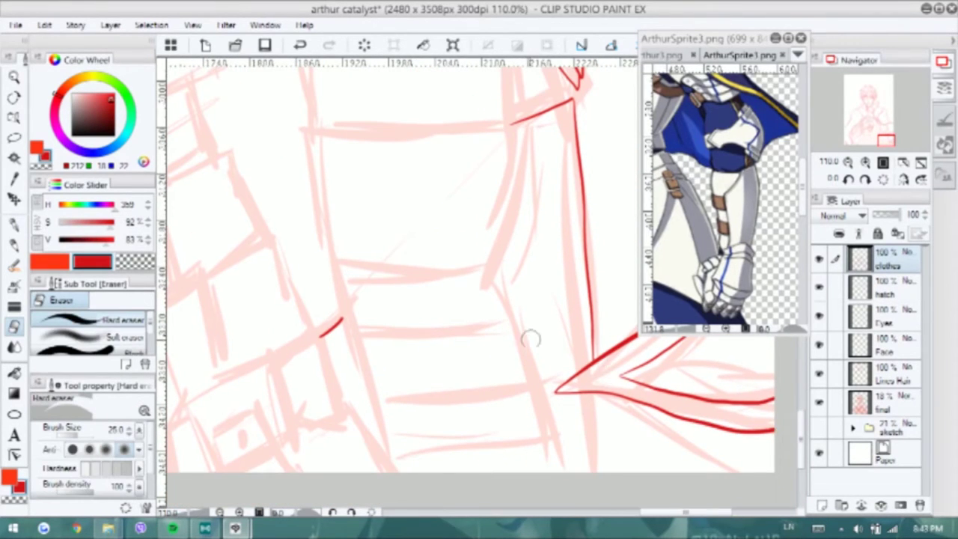
Ink the angled inner edge of the forearm's side plate down to the bottom of the canvas
{"action": "key", "text": "p"}
{"action": "scroll", "coordinate": [574, 364], "scroll_direction": "down", "scroll_amount": 2}
{"action": "mouse_move", "coordinate": [508, 53]}
{"action": "left_mouse_down"}
{"action": "mouse_move", "coordinate": [534, 203]}
{"action": "mouse_move", "coordinate": [501, 352]}
{"action": "mouse_move", "coordinate": [515, 405]}
{"action": "left_mouse_up"}
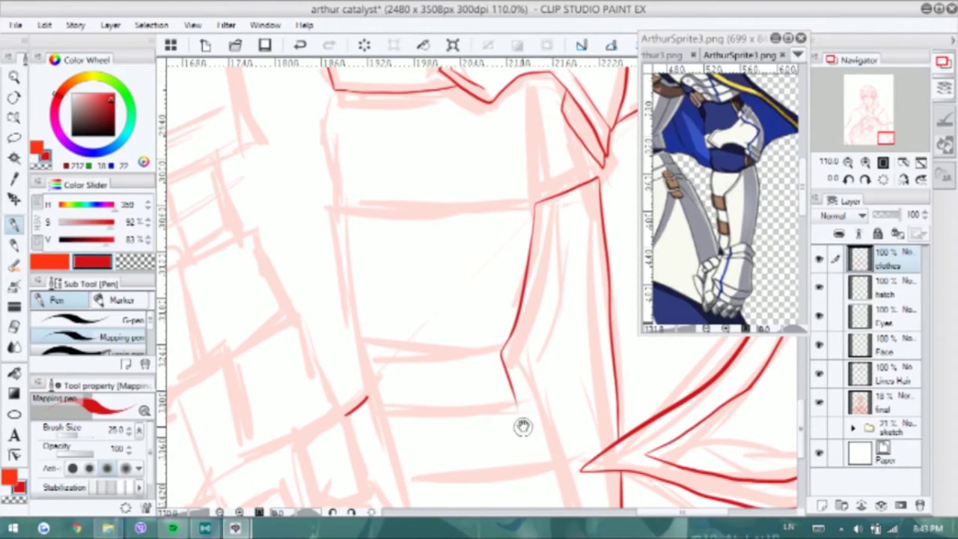
{"action": "scroll", "coordinate": [522, 426], "scroll_direction": "down", "scroll_amount": 3}
{"action": "left_click_drag", "start_coordinate": [513, 268], "coordinate": [539, 434]}
{"action": "scroll", "coordinate": [574, 185], "scroll_direction": "up", "scroll_amount": 2}
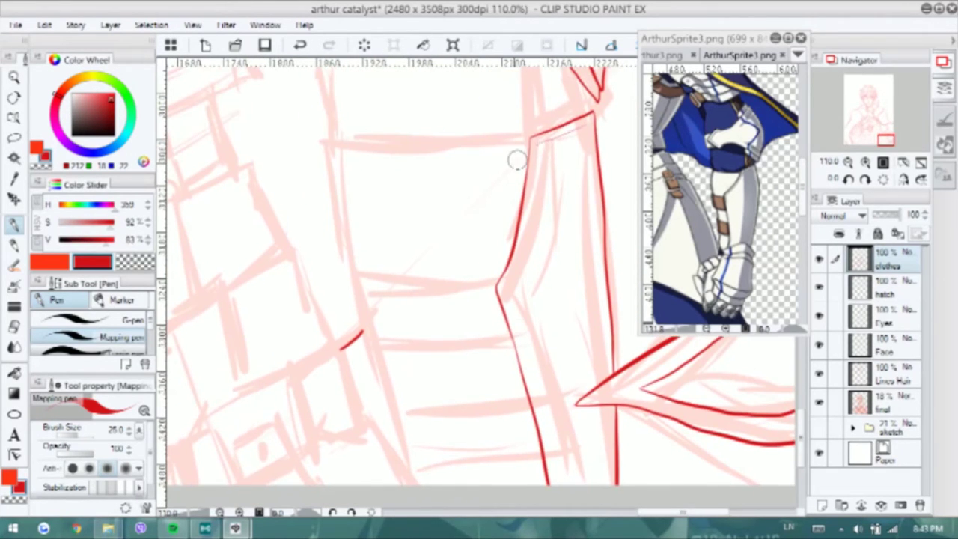
Add a parallel inner line to the forearm's side plate and outline the large forearm panel beside it
{"action": "left_click_drag", "start_coordinate": [542, 138], "coordinate": [505, 288]}
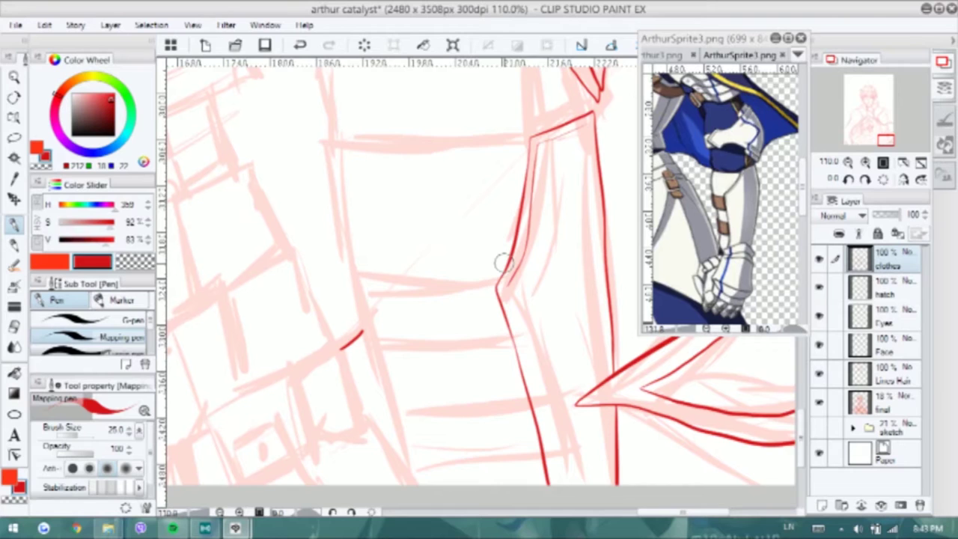
{"action": "scroll", "coordinate": [503, 262], "scroll_direction": "up", "scroll_amount": 1}
{"action": "left_click_drag", "start_coordinate": [528, 168], "coordinate": [359, 309]}
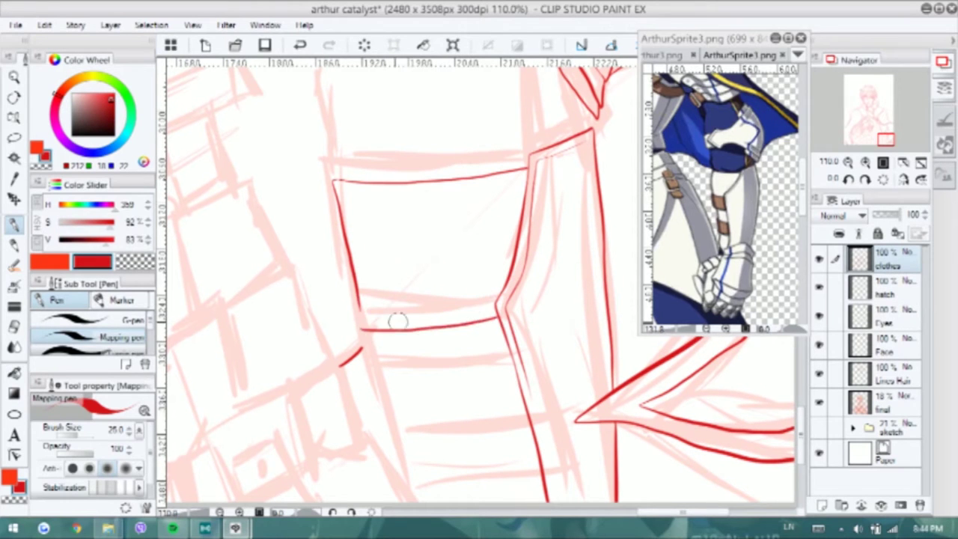
Ink the stacked bands of the lower forearm with their curved cross lines and stepped side edge
{"action": "scroll", "coordinate": [359, 326], "scroll_direction": "up", "scroll_amount": 2}
{"action": "mouse_move", "coordinate": [318, 241]}
{"action": "left_mouse_down"}
{"action": "mouse_move", "coordinate": [332, 316]}
{"action": "mouse_move", "coordinate": [486, 307]}
{"action": "left_mouse_up"}
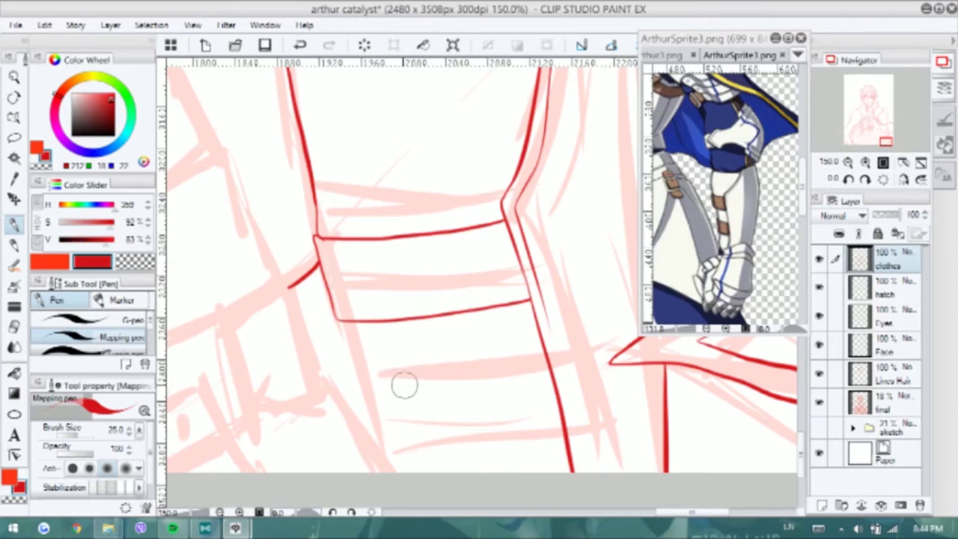
{"action": "left_click_drag", "start_coordinate": [363, 391], "coordinate": [550, 370]}
{"action": "mouse_move", "coordinate": [360, 390]}
{"action": "left_mouse_down"}
{"action": "mouse_move", "coordinate": [374, 447]}
{"action": "mouse_move", "coordinate": [559, 429]}
{"action": "left_mouse_up"}
{"action": "key", "text": "ctrl+z"}
{"action": "left_click_drag", "start_coordinate": [380, 458], "coordinate": [565, 432]}
{"action": "key", "text": "ctrl+z"}
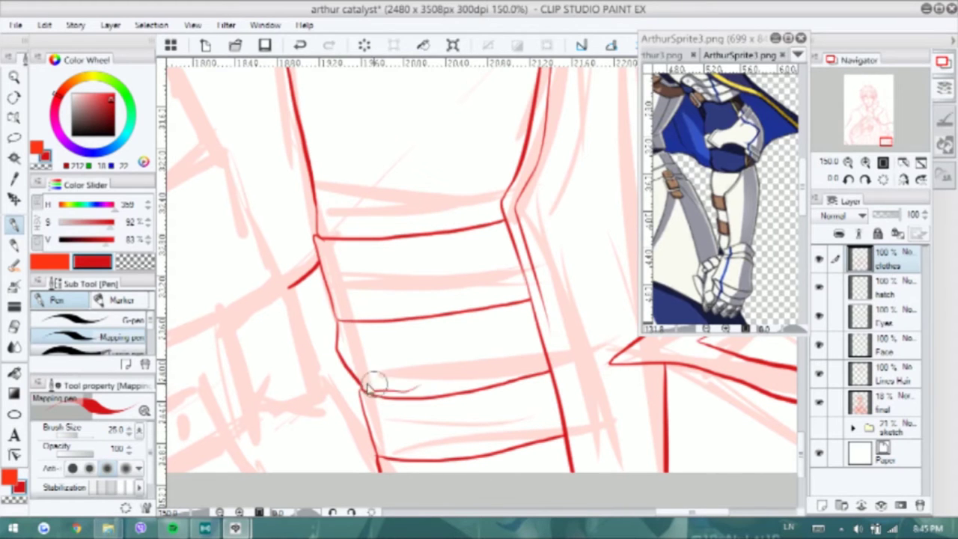
Ink the arm's inner side contour between the elbow band and the large forearm panel
{"action": "scroll", "coordinate": [444, 349], "scroll_direction": "up", "scroll_amount": 5}
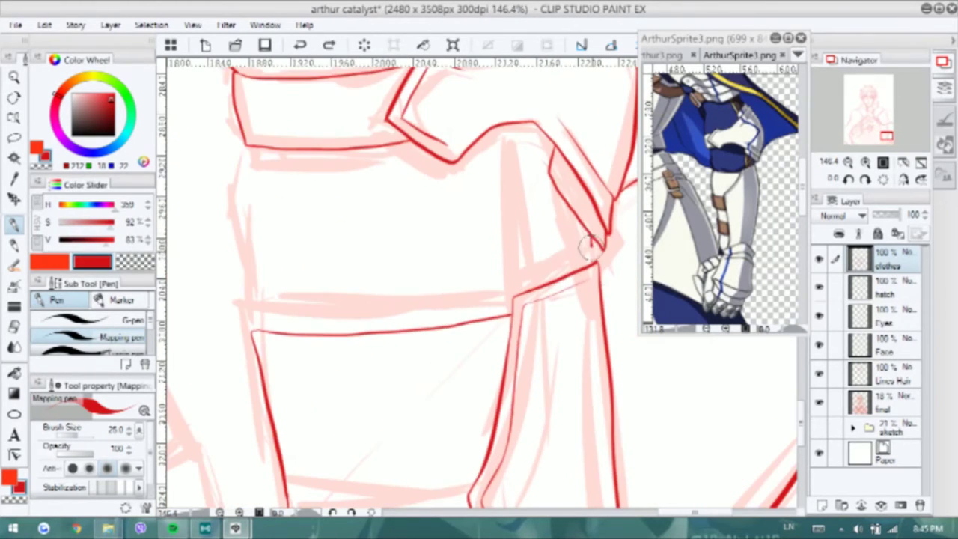
{"action": "scroll", "coordinate": [589, 234], "scroll_direction": "up", "scroll_amount": 2}
{"action": "left_click_drag", "start_coordinate": [292, 217], "coordinate": [296, 358]}
{"action": "key", "text": "ctrl+z"}
{"action": "left_click_drag", "start_coordinate": [280, 247], "coordinate": [301, 404]}
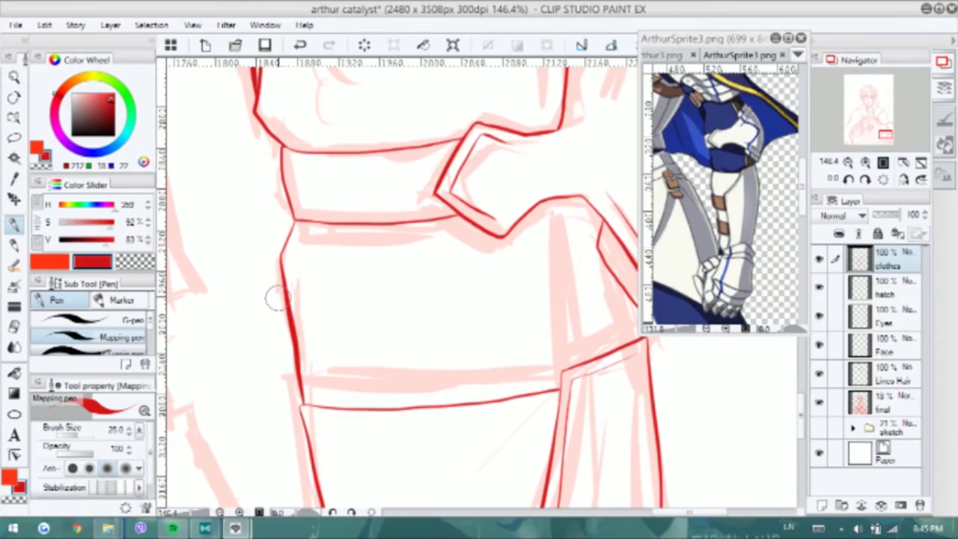
Ink the double seam lines on the upper arm from the cape hem down to the elbow guard
{"action": "scroll", "coordinate": [537, 188], "scroll_direction": "down", "scroll_amount": 3}
{"action": "mouse_move", "coordinate": [447, 138]}
{"action": "left_mouse_down"}
{"action": "mouse_move", "coordinate": [446, 258]}
{"action": "mouse_move", "coordinate": [479, 375]}
{"action": "left_mouse_up"}
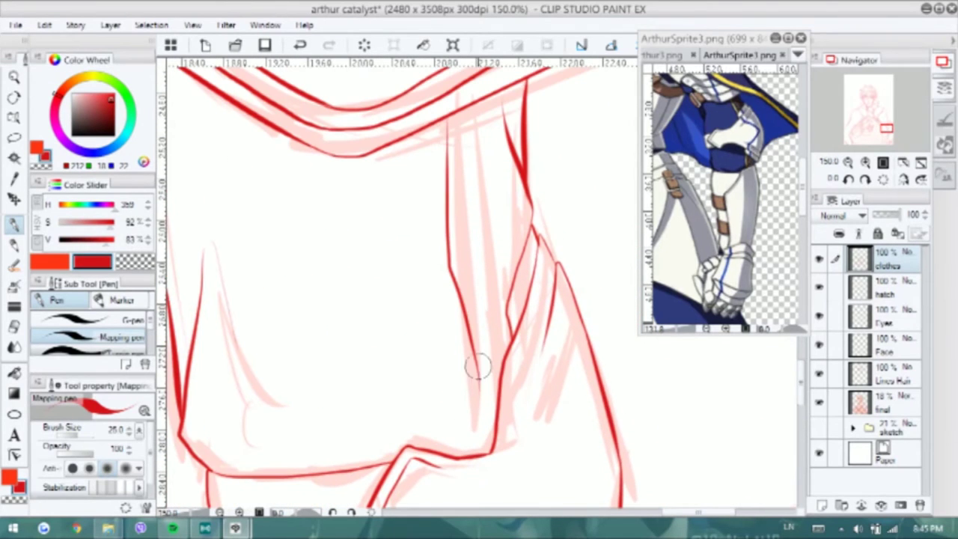
{"action": "left_click_drag", "start_coordinate": [447, 119], "coordinate": [450, 252]}
{"action": "key", "text": "ctrl+z"}
{"action": "mouse_move", "coordinate": [458, 110]}
{"action": "left_mouse_down"}
{"action": "mouse_move", "coordinate": [460, 247]}
{"action": "mouse_move", "coordinate": [483, 366]}
{"action": "left_mouse_up"}
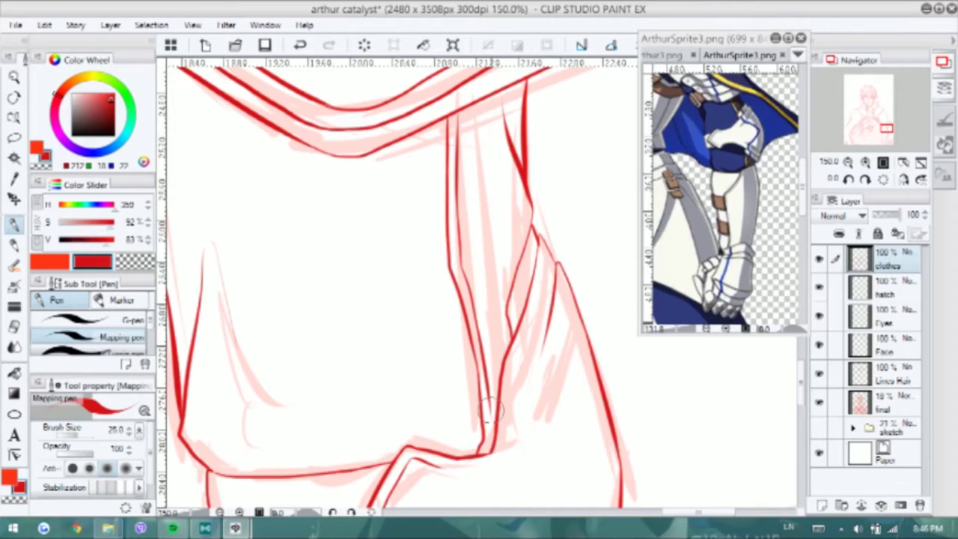
{"action": "left_click_drag", "start_coordinate": [494, 442], "coordinate": [456, 278]}
{"action": "left_click_drag", "start_coordinate": [458, 232], "coordinate": [487, 388]}
{"action": "key", "text": "ctrl+z"}
{"action": "mouse_move", "coordinate": [443, 234]}
{"action": "left_mouse_down"}
{"action": "mouse_move", "coordinate": [486, 392]}
{"action": "mouse_move", "coordinate": [485, 378]}
{"action": "mouse_move", "coordinate": [509, 398]}
{"action": "left_mouse_up"}
Ink the torso's side contour next to the armoured arm, ending in the flared corner at the waist
{"action": "scroll", "coordinate": [509, 398], "scroll_direction": "down", "scroll_amount": 3}
{"action": "mouse_move", "coordinate": [604, 94]}
{"action": "left_mouse_down"}
{"action": "mouse_move", "coordinate": [567, 249]}
{"action": "mouse_move", "coordinate": [582, 378]}
{"action": "mouse_move", "coordinate": [565, 250]}
{"action": "mouse_move", "coordinate": [582, 385]}
{"action": "left_mouse_up"}
{"action": "key", "text": "ctrl+z"}
{"action": "key", "text": "ctrl+z"}
{"action": "mouse_move", "coordinate": [569, 246]}
{"action": "left_mouse_down"}
{"action": "mouse_move", "coordinate": [562, 271]}
{"action": "mouse_move", "coordinate": [582, 344]}
{"action": "left_mouse_up"}
{"action": "scroll", "coordinate": [571, 293], "scroll_direction": "down", "scroll_amount": 3}
{"action": "left_click_drag", "start_coordinate": [572, 288], "coordinate": [583, 318]}
{"action": "scroll", "coordinate": [356, 404], "scroll_direction": "down", "scroll_amount": 2}
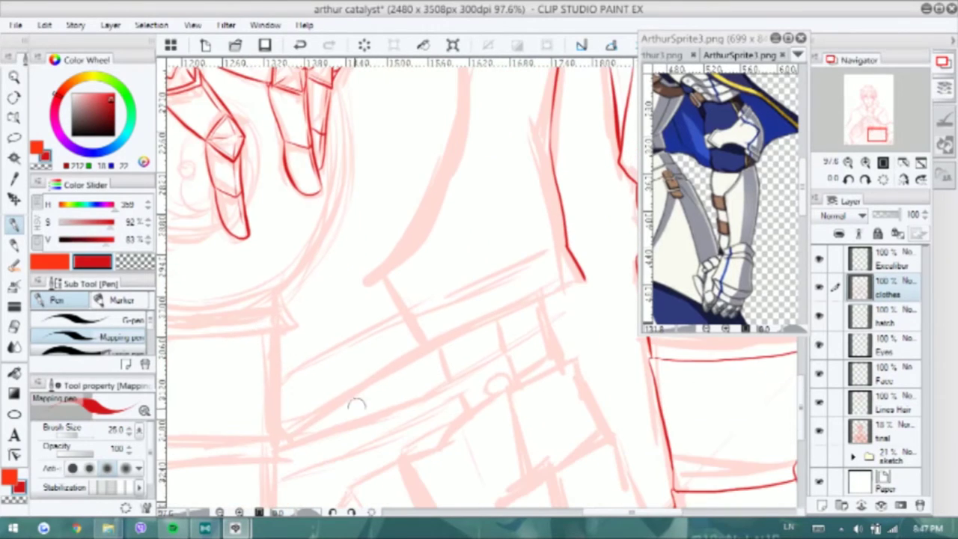
Ink the slanted waist lines on both sides of the central armour panel
{"action": "left_click_drag", "start_coordinate": [319, 413], "coordinate": [583, 277]}
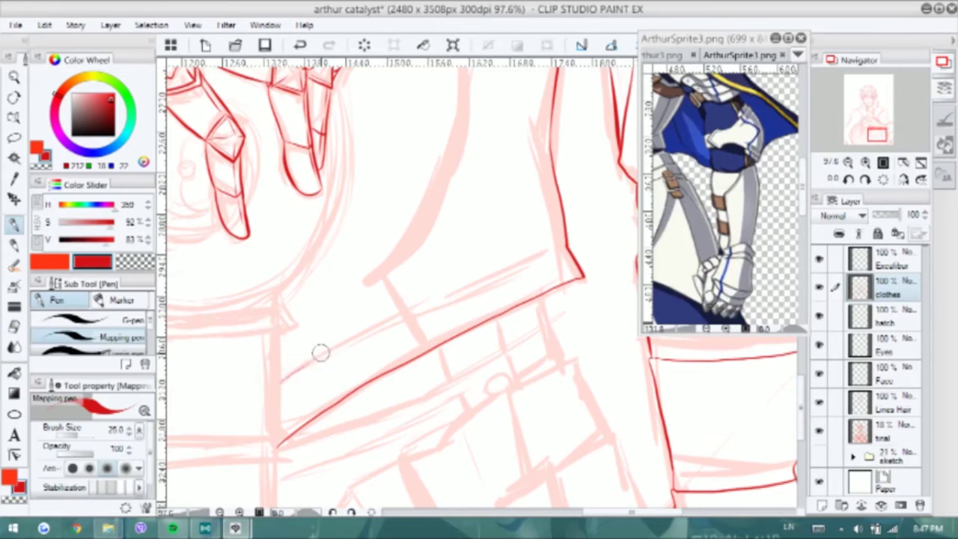
{"action": "scroll", "coordinate": [273, 346], "scroll_direction": "left", "scroll_amount": 5}
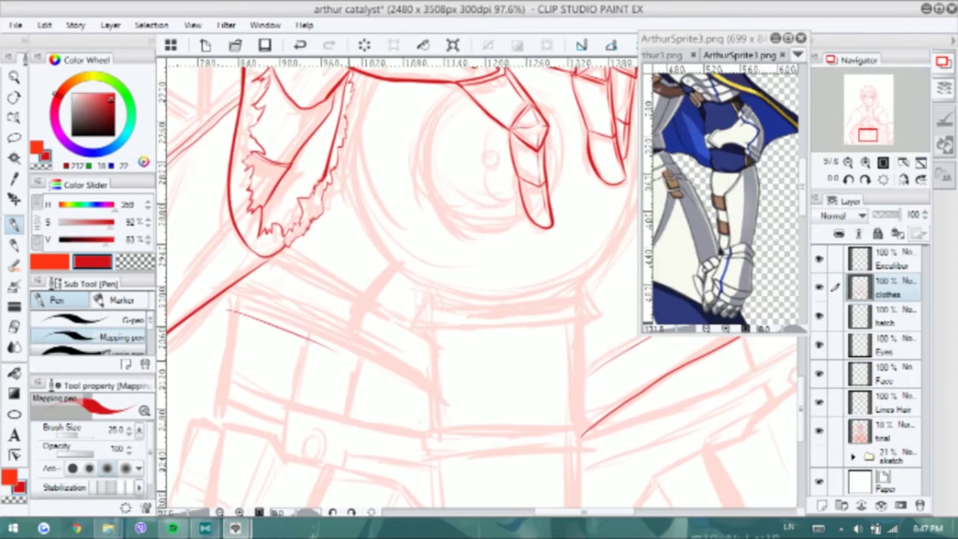
{"action": "key", "text": "h"}
{"action": "left_click_drag", "start_coordinate": [411, 370], "coordinate": [587, 287]}
{"action": "key", "text": "ctrl+z"}
{"action": "left_click_drag", "start_coordinate": [634, 258], "coordinate": [416, 373]}
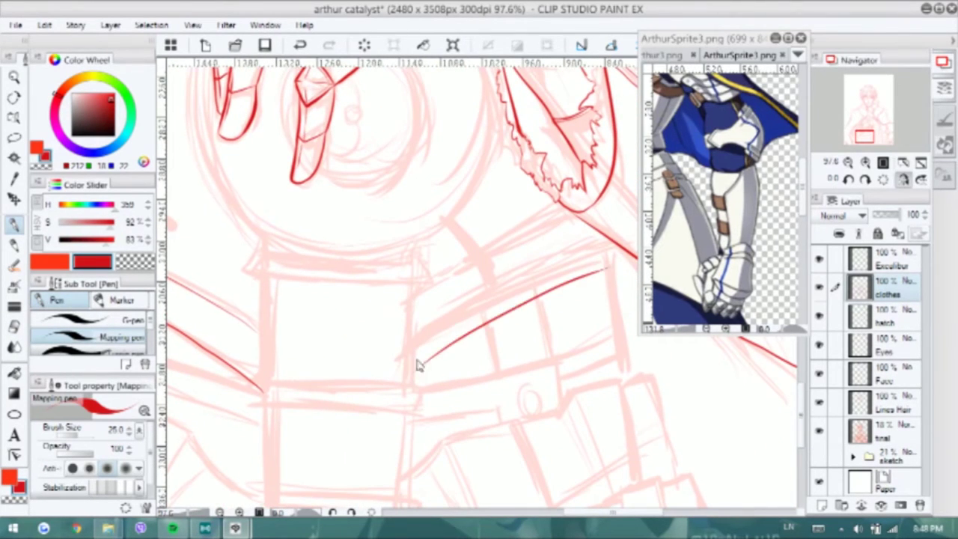
{"action": "scroll", "coordinate": [499, 304], "scroll_direction": "up", "scroll_amount": 2}
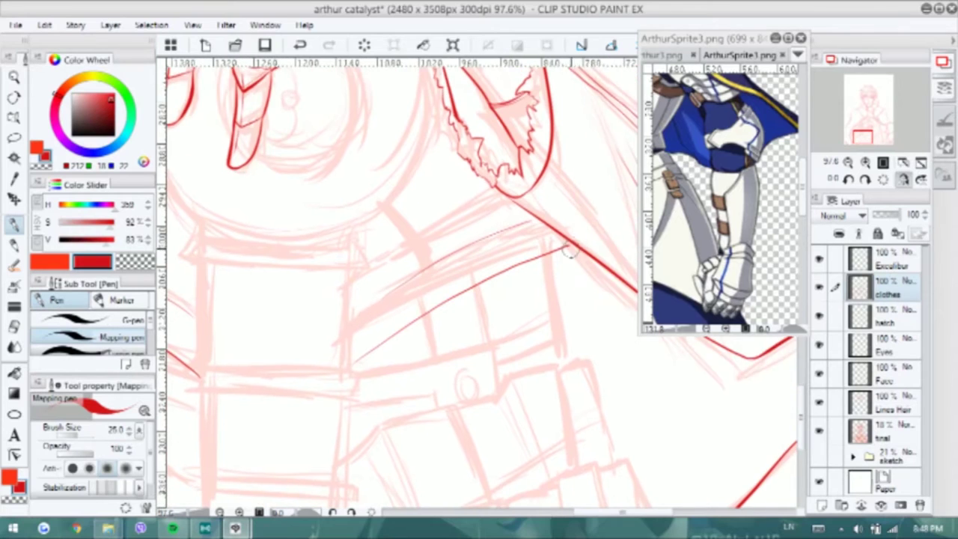
Ink the stepped top edge of the waist armour plates and the outer side of the end plate
{"action": "left_click_drag", "start_coordinate": [499, 304], "coordinate": [538, 172]}
{"action": "key", "text": "ctrl+z"}
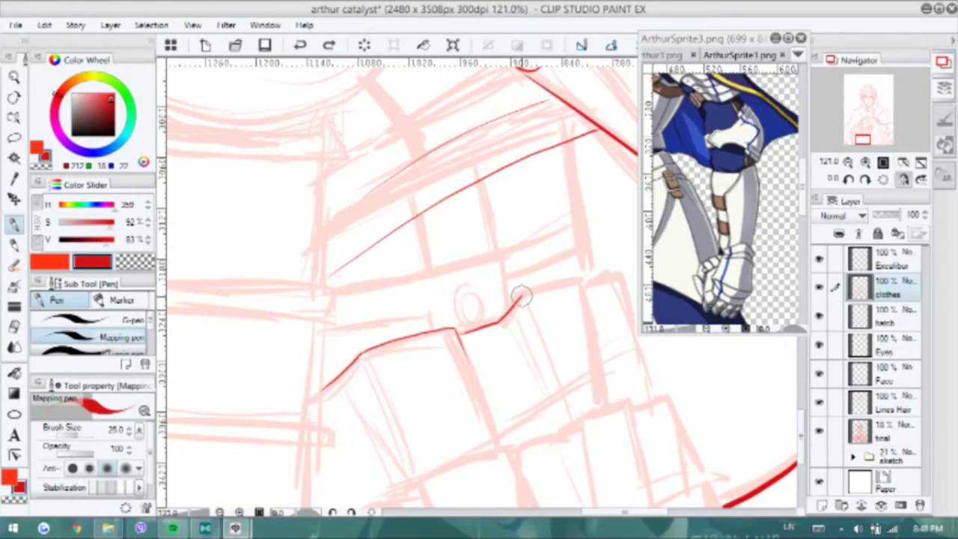
{"action": "left_click_drag", "start_coordinate": [575, 279], "coordinate": [592, 386]}
{"action": "key", "text": "ctrl+z"}
{"action": "left_click_drag", "start_coordinate": [580, 275], "coordinate": [593, 388]}
{"action": "scroll", "coordinate": [579, 322], "scroll_direction": "up", "scroll_amount": 2}
{"action": "left_click_drag", "start_coordinate": [517, 367], "coordinate": [487, 373]}
Bring up the Arthur3.png reference and show its waist armour
{"action": "key", "text": "ctrl+Tab"}
{"action": "key", "text": "ctrl+Tab"}
{"action": "key", "text": "ctrl+Tab"}
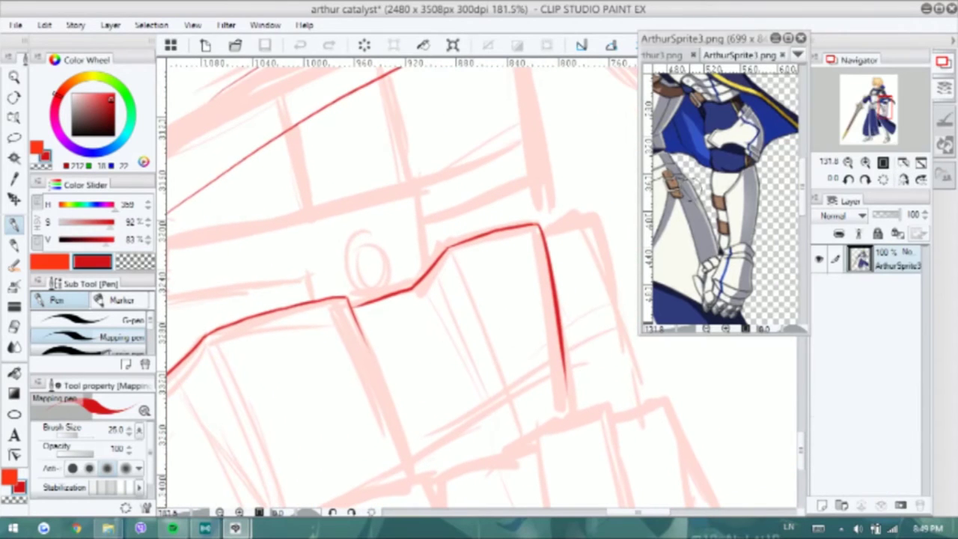
{"action": "left_click_drag", "start_coordinate": [480, 294], "coordinate": [574, 203]}
Erase the stepped section in the upper waist plate edge on the sleeve side and re-ink it as one smooth line
{"action": "key", "text": "e"}
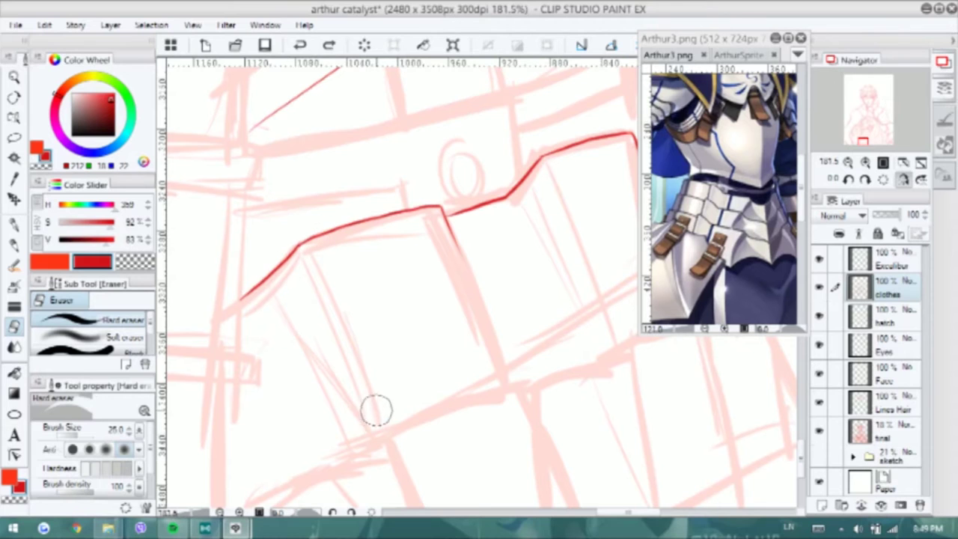
{"action": "key", "text": "h"}
{"action": "left_click_drag", "start_coordinate": [518, 234], "coordinate": [350, 199]}
{"action": "key", "text": "p"}
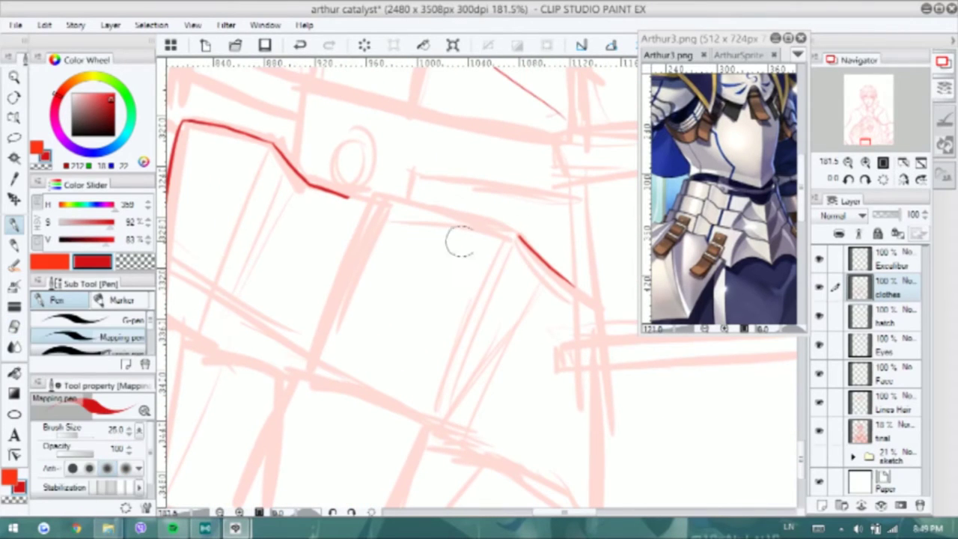
{"action": "key", "text": "h"}
{"action": "mouse_move", "coordinate": [378, 223]}
{"action": "left_mouse_down"}
{"action": "mouse_move", "coordinate": [515, 209]}
{"action": "mouse_move", "coordinate": [576, 181]}
{"action": "mouse_move", "coordinate": [540, 182]}
{"action": "mouse_move", "coordinate": [571, 182]}
{"action": "left_mouse_up"}
{"action": "key", "text": "e"}
{"action": "key", "text": "p"}
{"action": "mouse_move", "coordinate": [516, 211]}
{"action": "left_mouse_down"}
{"action": "mouse_move", "coordinate": [566, 186]}
{"action": "mouse_move", "coordinate": [378, 251]}
{"action": "left_mouse_up"}
Ink the top edge and outer side of the narrow end plate in the upper waist row
{"action": "mouse_move", "coordinate": [514, 199]}
{"action": "left_mouse_down"}
{"action": "mouse_move", "coordinate": [573, 207]}
{"action": "mouse_move", "coordinate": [573, 192]}
{"action": "mouse_move", "coordinate": [592, 336]}
{"action": "left_mouse_up"}
{"action": "key", "text": "ctrl+z"}
{"action": "key", "text": "ctrl+z"}
{"action": "left_click_drag", "start_coordinate": [569, 187], "coordinate": [603, 341]}
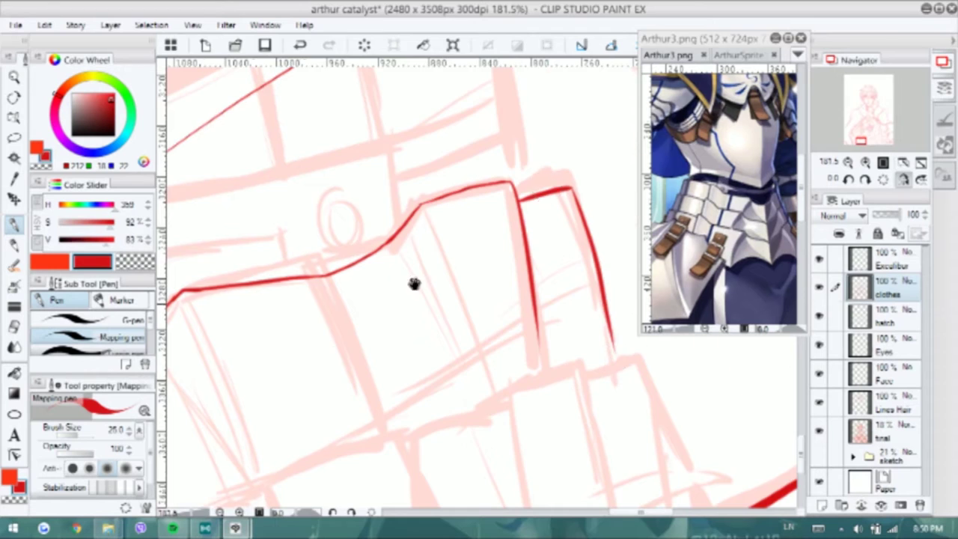
Ink the stepped top edge of the second row of waist plates on the sleeve side, redrawing uneven strokes
{"action": "left_click_drag", "start_coordinate": [413, 280], "coordinate": [484, 156]}
{"action": "key", "text": "ctrl+z"}
{"action": "mouse_move", "coordinate": [182, 445]}
{"action": "left_mouse_down"}
{"action": "mouse_move", "coordinate": [251, 383]}
{"action": "mouse_move", "coordinate": [203, 419]}
{"action": "mouse_move", "coordinate": [275, 385]}
{"action": "left_mouse_up"}
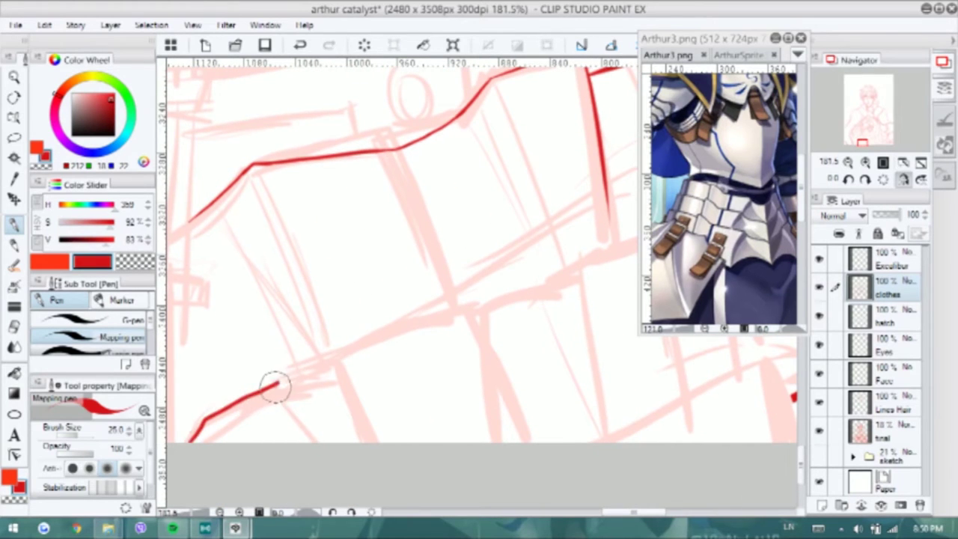
{"action": "key", "text": "ctrl+z"}
{"action": "mouse_move", "coordinate": [187, 442]}
{"action": "left_mouse_down"}
{"action": "mouse_move", "coordinate": [318, 363]}
{"action": "mouse_move", "coordinate": [417, 334]}
{"action": "mouse_move", "coordinate": [509, 271]}
{"action": "left_mouse_up"}
{"action": "key", "text": "ctrl+z"}
{"action": "key", "text": "ctrl+z"}
{"action": "key", "text": "ctrl+z"}
{"action": "mouse_move", "coordinate": [316, 364]}
{"action": "left_mouse_down"}
{"action": "mouse_move", "coordinate": [473, 327]}
{"action": "mouse_move", "coordinate": [344, 357]}
{"action": "mouse_move", "coordinate": [434, 337]}
{"action": "mouse_move", "coordinate": [400, 344]}
{"action": "mouse_move", "coordinate": [518, 299]}
{"action": "mouse_move", "coordinate": [437, 324]}
{"action": "left_mouse_up"}
{"action": "key", "text": "ctrl+z"}
{"action": "key", "text": "ctrl+z"}
{"action": "key", "text": "ctrl+z"}
{"action": "mouse_move", "coordinate": [415, 332]}
{"action": "left_mouse_down"}
{"action": "mouse_move", "coordinate": [532, 290]}
{"action": "mouse_move", "coordinate": [434, 336]}
{"action": "mouse_move", "coordinate": [558, 265]}
{"action": "left_mouse_up"}
{"action": "key", "text": "ctrl+z"}
Ink the outer side of the second row's large plate and its narrow end plate
{"action": "mouse_move", "coordinate": [458, 309]}
{"action": "left_mouse_down"}
{"action": "mouse_move", "coordinate": [556, 266]}
{"action": "mouse_move", "coordinate": [582, 382]}
{"action": "left_mouse_up"}
{"action": "key", "text": "ctrl+z"}
{"action": "left_click_drag", "start_coordinate": [558, 265], "coordinate": [583, 381]}
{"action": "mouse_move", "coordinate": [570, 283]}
{"action": "left_mouse_down"}
{"action": "mouse_move", "coordinate": [595, 277]}
{"action": "mouse_move", "coordinate": [551, 282]}
{"action": "mouse_move", "coordinate": [585, 397]}
{"action": "left_mouse_up"}
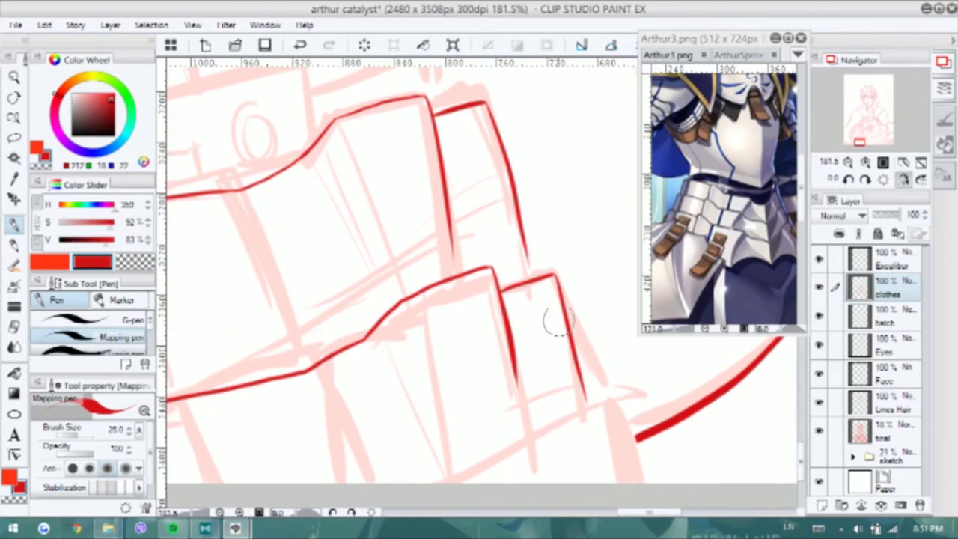
Extend the end plates' sides to the row below and ink the third row's top edges near the canvas's lower edge
{"action": "left_click_drag", "start_coordinate": [526, 257], "coordinate": [530, 274]}
{"action": "scroll", "coordinate": [584, 252], "scroll_direction": "down", "scroll_amount": 3}
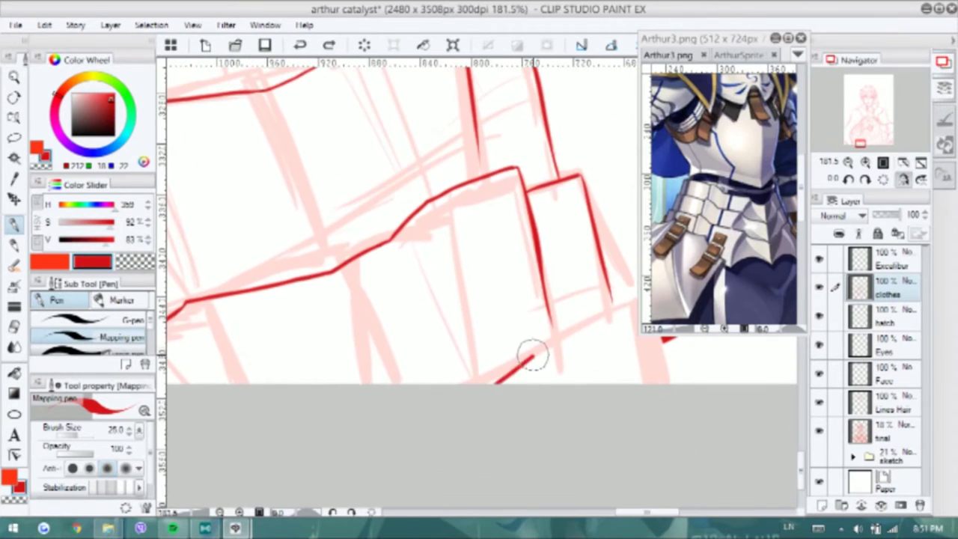
{"action": "mouse_move", "coordinate": [497, 381]}
{"action": "left_mouse_down"}
{"action": "mouse_move", "coordinate": [576, 340]}
{"action": "mouse_move", "coordinate": [544, 345]}
{"action": "mouse_move", "coordinate": [592, 325]}
{"action": "left_mouse_up"}
{"action": "scroll", "coordinate": [572, 317], "scroll_direction": "right", "scroll_amount": 1}
{"action": "left_click_drag", "start_coordinate": [553, 300], "coordinate": [560, 277]}
{"action": "scroll", "coordinate": [528, 299], "scroll_direction": "right", "scroll_amount": 2}
{"action": "left_click_drag", "start_coordinate": [560, 329], "coordinate": [569, 335]}
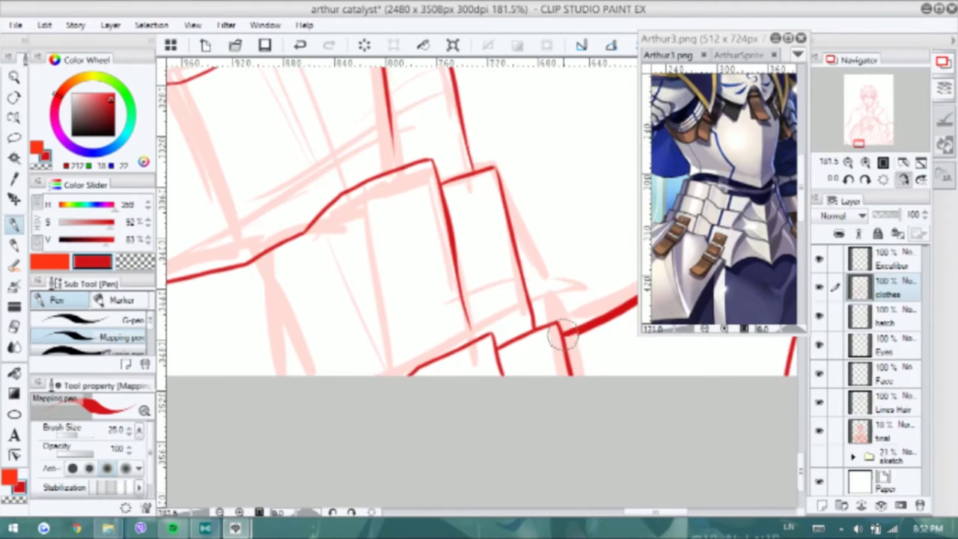
Ink the stepped top edge of the first waist plate row on the opposite side of the central panel, redrawing uneven strokes
{"action": "scroll", "coordinate": [577, 335], "scroll_direction": "down", "scroll_amount": 5}
{"action": "scroll", "coordinate": [550, 271], "scroll_direction": "up", "scroll_amount": 4}
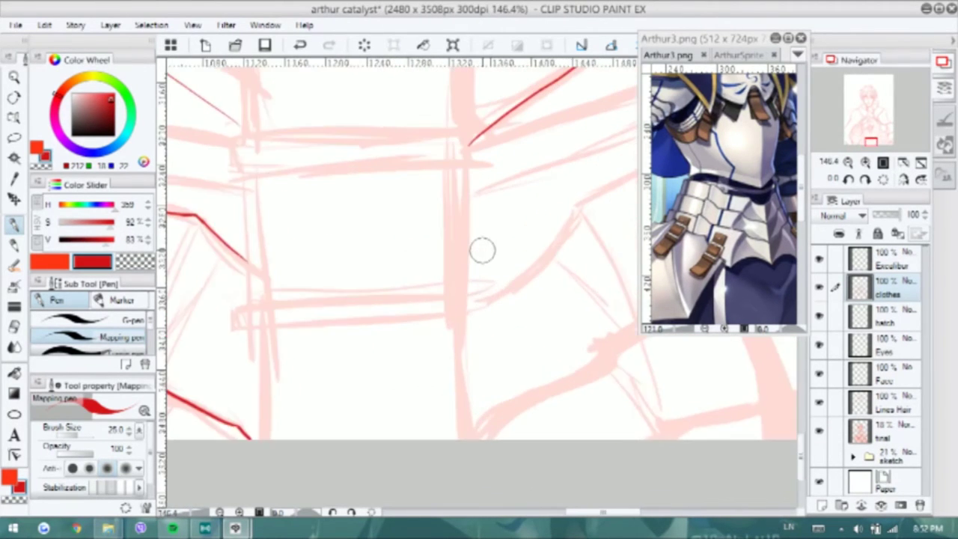
{"action": "left_click_drag", "start_coordinate": [345, 344], "coordinate": [444, 246]}
{"action": "key", "text": "ctrl+z"}
{"action": "scroll", "coordinate": [404, 270], "scroll_direction": "right", "scroll_amount": 2}
{"action": "mouse_move", "coordinate": [310, 352]}
{"action": "left_mouse_down"}
{"action": "mouse_move", "coordinate": [364, 292]}
{"action": "mouse_move", "coordinate": [466, 250]}
{"action": "left_mouse_up"}
{"action": "key", "text": "ctrl+z"}
{"action": "scroll", "coordinate": [467, 250], "scroll_direction": "right", "scroll_amount": 1}
{"action": "mouse_move", "coordinate": [166, 423]}
{"action": "left_mouse_down"}
{"action": "mouse_move", "coordinate": [247, 356]}
{"action": "mouse_move", "coordinate": [385, 289]}
{"action": "left_mouse_up"}
{"action": "key", "text": "ctrl+z"}
{"action": "mouse_move", "coordinate": [249, 346]}
{"action": "left_mouse_down"}
{"action": "mouse_move", "coordinate": [370, 299]}
{"action": "mouse_move", "coordinate": [514, 219]}
{"action": "mouse_move", "coordinate": [536, 277]}
{"action": "left_mouse_up"}
{"action": "left_click_drag", "start_coordinate": [516, 203], "coordinate": [560, 175]}
{"action": "scroll", "coordinate": [551, 192], "scroll_direction": "right", "scroll_amount": 2}
{"action": "left_click_drag", "start_coordinate": [438, 217], "coordinate": [554, 273]}
{"action": "key", "text": "ctrl+z"}
{"action": "left_click_drag", "start_coordinate": [515, 178], "coordinate": [554, 273]}
{"action": "key", "text": "ctrl+z"}
Ink the second plate row's stepped top edge on this side, with its side line and the adjoining end plate
{"action": "scroll", "coordinate": [519, 185], "scroll_direction": "down", "scroll_amount": 3}
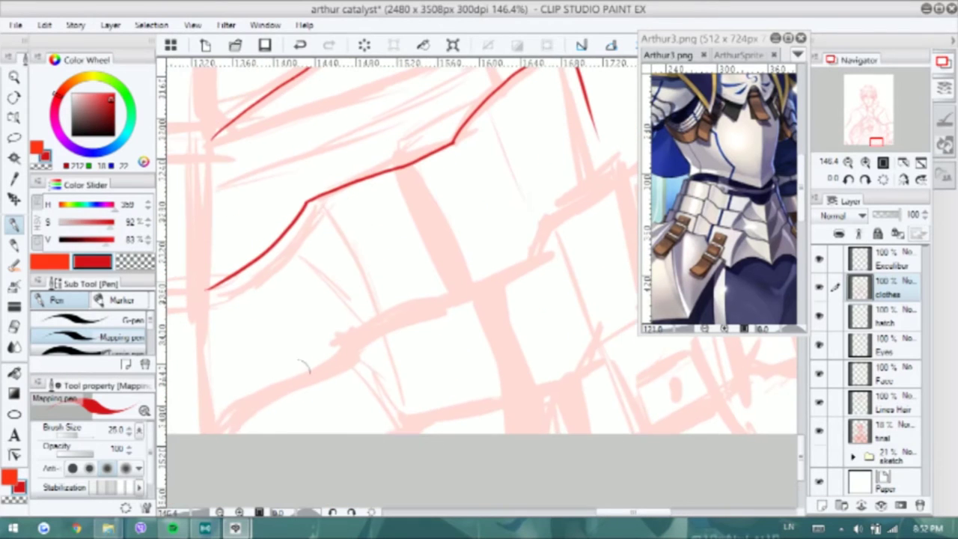
{"action": "mouse_move", "coordinate": [221, 430]}
{"action": "left_mouse_down"}
{"action": "mouse_move", "coordinate": [285, 383]}
{"action": "mouse_move", "coordinate": [345, 357]}
{"action": "mouse_move", "coordinate": [359, 329]}
{"action": "mouse_move", "coordinate": [478, 294]}
{"action": "mouse_move", "coordinate": [534, 252]}
{"action": "left_mouse_up"}
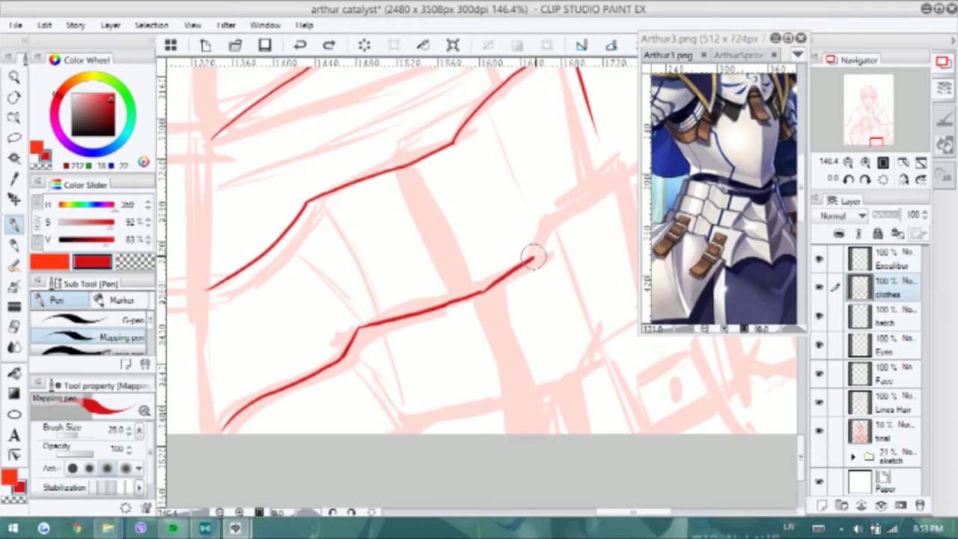
{"action": "scroll", "coordinate": [534, 253], "scroll_direction": "up", "scroll_amount": 2}
{"action": "mouse_move", "coordinate": [422, 337]}
{"action": "left_mouse_down"}
{"action": "mouse_move", "coordinate": [545, 222]}
{"action": "mouse_move", "coordinate": [496, 239]}
{"action": "mouse_move", "coordinate": [560, 333]}
{"action": "left_mouse_up"}
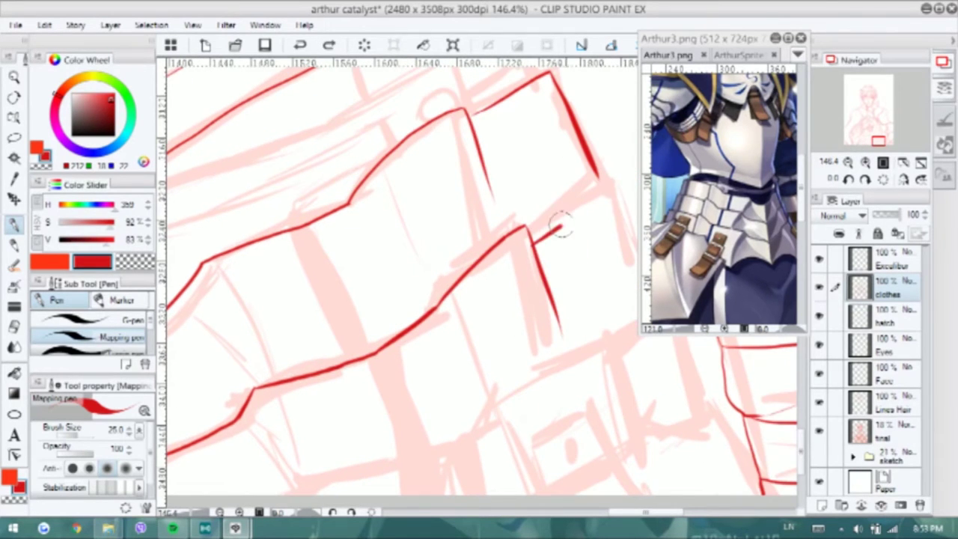
{"action": "scroll", "coordinate": [561, 227], "scroll_direction": "up", "scroll_amount": 1}
{"action": "left_click_drag", "start_coordinate": [535, 220], "coordinate": [573, 299]}
{"action": "left_click_drag", "start_coordinate": [500, 171], "coordinate": [512, 196]}
Ink the third plate row on this side, including its stepped top edge and the top and side of its end plate
{"action": "left_click_drag", "start_coordinate": [500, 320], "coordinate": [492, 206]}
{"action": "left_click_drag", "start_coordinate": [449, 288], "coordinate": [502, 262]}
{"action": "key", "text": "ctrl+z"}
{"action": "mouse_move", "coordinate": [442, 330]}
{"action": "left_mouse_down"}
{"action": "mouse_move", "coordinate": [524, 264]}
{"action": "mouse_move", "coordinate": [560, 351]}
{"action": "left_mouse_up"}
{"action": "left_click_drag", "start_coordinate": [533, 278], "coordinate": [591, 241]}
{"action": "left_click_drag", "start_coordinate": [567, 191], "coordinate": [591, 243]}
{"action": "left_click_drag", "start_coordinate": [307, 408], "coordinate": [354, 380]}
{"action": "mouse_move", "coordinate": [278, 374]}
{"action": "left_mouse_down"}
{"action": "mouse_move", "coordinate": [352, 362]}
{"action": "mouse_move", "coordinate": [464, 317]}
{"action": "left_mouse_up"}
{"action": "key", "text": "ctrl+z"}
{"action": "key", "text": "ctrl+z"}
{"action": "left_click_drag", "start_coordinate": [282, 370], "coordinate": [484, 308]}
Ink the small rectangular strap piece with a round hole on the third-row waist plate
{"action": "scroll", "coordinate": [490, 315], "scroll_direction": "right", "scroll_amount": 3}
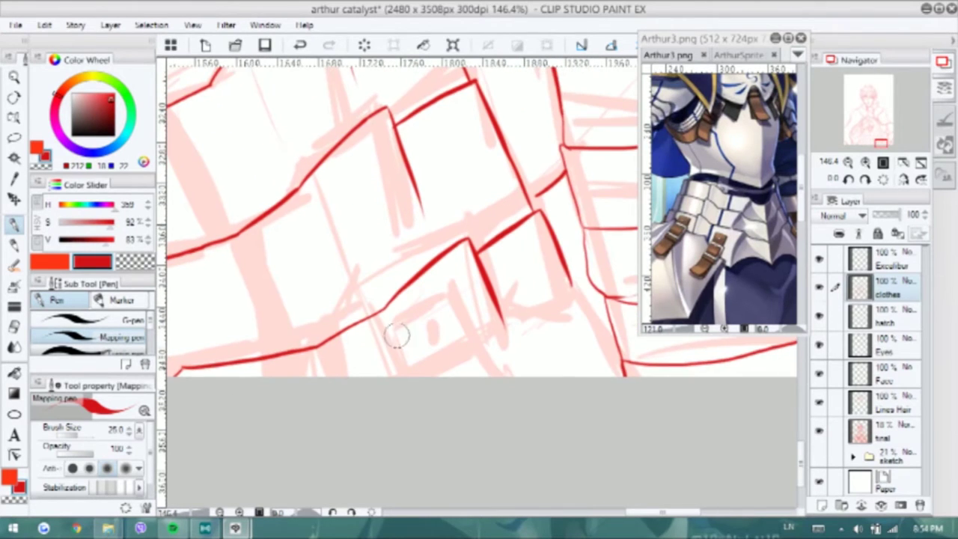
{"action": "scroll", "coordinate": [478, 345], "scroll_direction": "up", "scroll_amount": 3}
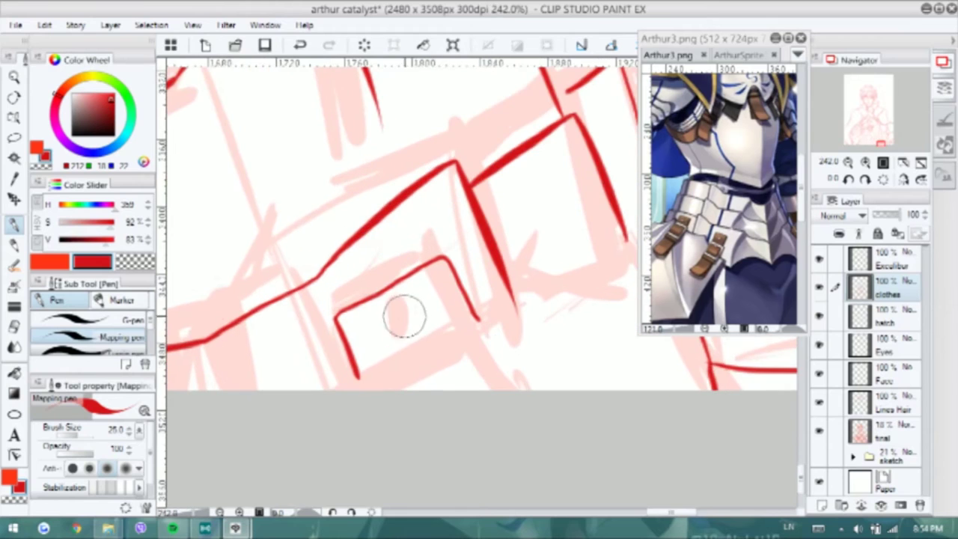
{"action": "left_click_drag", "start_coordinate": [396, 322], "coordinate": [401, 315]}
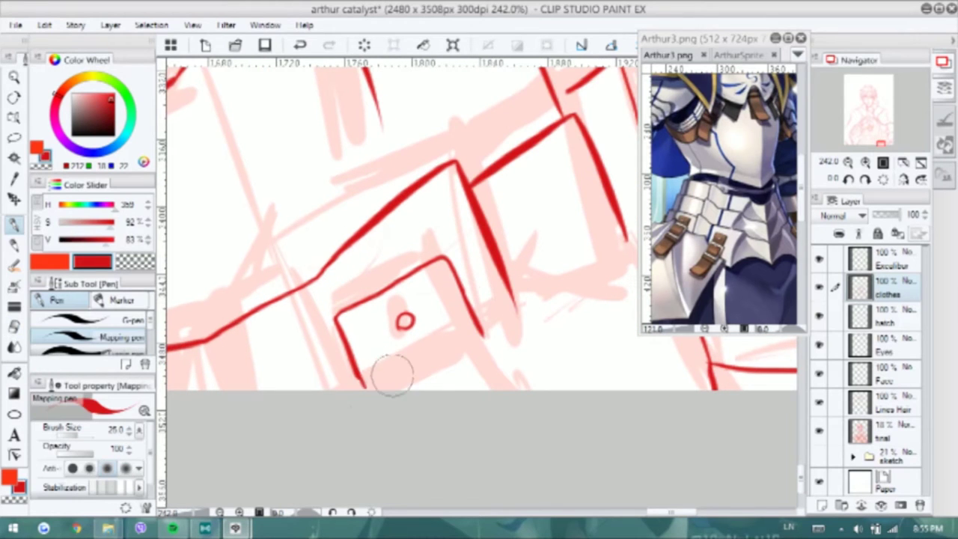
{"action": "mouse_move", "coordinate": [384, 382]}
{"action": "left_mouse_down"}
{"action": "mouse_move", "coordinate": [491, 337]}
{"action": "mouse_move", "coordinate": [520, 390]}
{"action": "mouse_move", "coordinate": [500, 393]}
{"action": "left_mouse_up"}
{"action": "mouse_move", "coordinate": [522, 337]}
{"action": "left_mouse_down"}
{"action": "mouse_move", "coordinate": [464, 337]}
{"action": "mouse_move", "coordinate": [497, 304]}
{"action": "mouse_move", "coordinate": [595, 272]}
{"action": "mouse_move", "coordinate": [574, 268]}
{"action": "left_mouse_up"}
Ink the segmented band between the waist line and the upper plates, with its lower edge and upright dividers
{"action": "scroll", "coordinate": [527, 195], "scroll_direction": "down", "scroll_amount": 3}
{"action": "left_click_drag", "start_coordinate": [515, 153], "coordinate": [526, 195]}
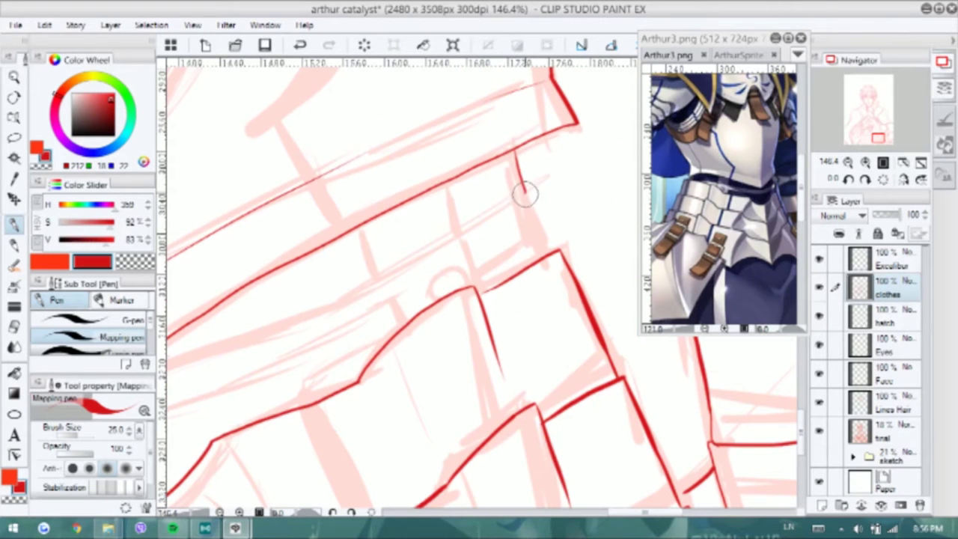
{"action": "scroll", "coordinate": [547, 256], "scroll_direction": "up", "scroll_amount": 2}
{"action": "left_click_drag", "start_coordinate": [318, 313], "coordinate": [477, 226]}
{"action": "mouse_move", "coordinate": [514, 296]}
{"action": "left_mouse_down"}
{"action": "mouse_move", "coordinate": [484, 223]}
{"action": "mouse_move", "coordinate": [554, 177]}
{"action": "left_mouse_up"}
{"action": "left_click_drag", "start_coordinate": [468, 192], "coordinate": [477, 223]}
{"action": "left_click_drag", "start_coordinate": [366, 217], "coordinate": [383, 278]}
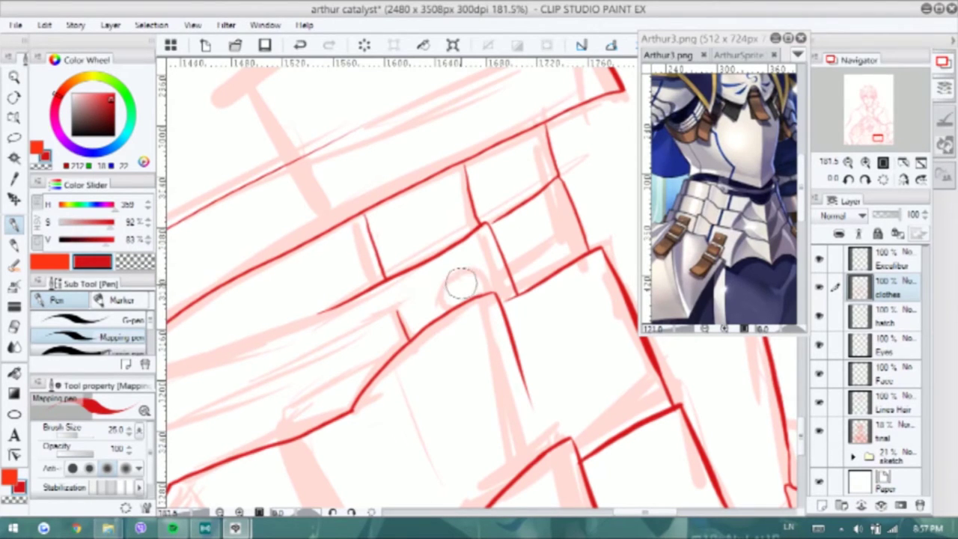
Ink the half-hidden round rivet behind the plate edge on a separate layer and merge it into the clothes layer
{"action": "left_click_drag", "start_coordinate": [458, 293], "coordinate": [462, 285]}
{"action": "key", "text": "ctrl+z"}
{"action": "key", "text": "ctrl+shift+n"}
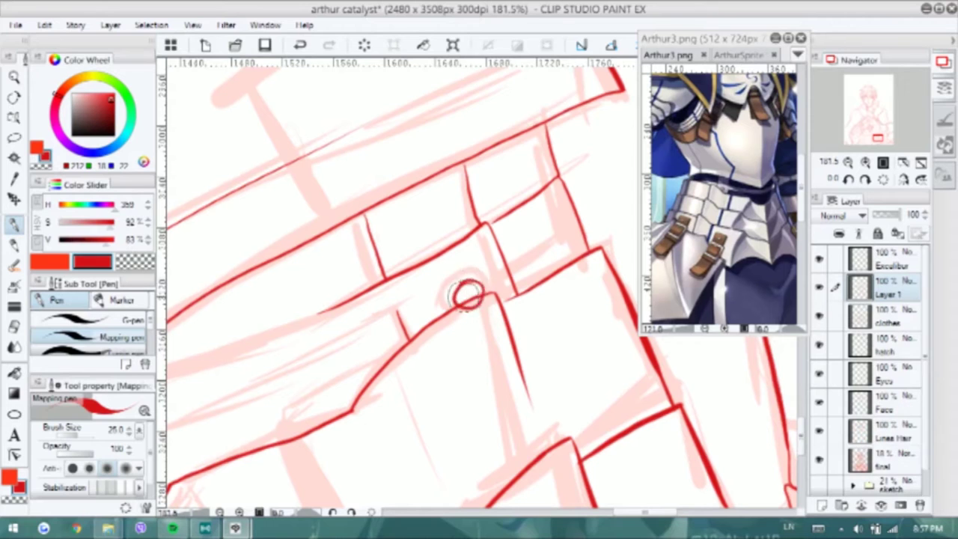
{"action": "key", "text": "e"}
{"action": "left_click", "coordinate": [862, 507]}
Ink the band's long lower lines running toward the central armour panel, undoing stray strokes
{"action": "left_click_drag", "start_coordinate": [368, 288], "coordinate": [550, 223]}
{"action": "key", "text": "p"}
{"action": "mouse_move", "coordinate": [212, 340]}
{"action": "left_mouse_down"}
{"action": "mouse_move", "coordinate": [412, 272]}
{"action": "mouse_move", "coordinate": [524, 218]}
{"action": "left_mouse_up"}
{"action": "mouse_move", "coordinate": [217, 388]}
{"action": "left_mouse_down"}
{"action": "mouse_move", "coordinate": [387, 328]}
{"action": "mouse_move", "coordinate": [494, 273]}
{"action": "left_mouse_up"}
{"action": "key", "text": "ctrl+z"}
{"action": "key", "text": "ctrl+z"}
{"action": "mouse_move", "coordinate": [356, 348]}
{"action": "left_mouse_down"}
{"action": "mouse_move", "coordinate": [568, 247]}
{"action": "mouse_move", "coordinate": [295, 252]}
{"action": "mouse_move", "coordinate": [262, 274]}
{"action": "mouse_move", "coordinate": [371, 273]}
{"action": "left_mouse_up"}
{"action": "key", "text": "ctrl+z"}
{"action": "key", "text": "e"}
{"action": "key", "text": "ctrl+z"}
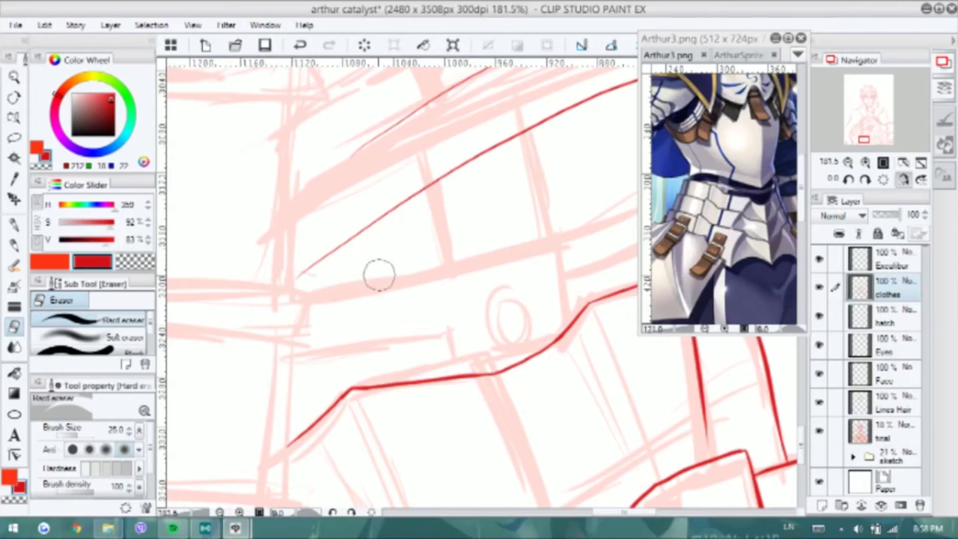
Ink the matching waist band on the sleeve side, with its stepped flap, round rivet, strips and outer side
{"action": "key", "text": "p"}
{"action": "mouse_move", "coordinate": [304, 297]}
{"action": "left_mouse_down"}
{"action": "mouse_move", "coordinate": [544, 234]}
{"action": "mouse_move", "coordinate": [576, 314]}
{"action": "left_mouse_up"}
{"action": "mouse_move", "coordinate": [580, 238]}
{"action": "left_mouse_down"}
{"action": "mouse_move", "coordinate": [446, 278]}
{"action": "mouse_move", "coordinate": [565, 211]}
{"action": "mouse_move", "coordinate": [576, 330]}
{"action": "left_mouse_up"}
{"action": "mouse_move", "coordinate": [553, 225]}
{"action": "left_mouse_down"}
{"action": "mouse_move", "coordinate": [489, 296]}
{"action": "mouse_move", "coordinate": [636, 232]}
{"action": "left_mouse_up"}
{"action": "key", "text": "h"}
{"action": "mouse_move", "coordinate": [574, 256]}
{"action": "left_mouse_down"}
{"action": "mouse_move", "coordinate": [292, 357]}
{"action": "mouse_move", "coordinate": [542, 263]}
{"action": "left_mouse_up"}
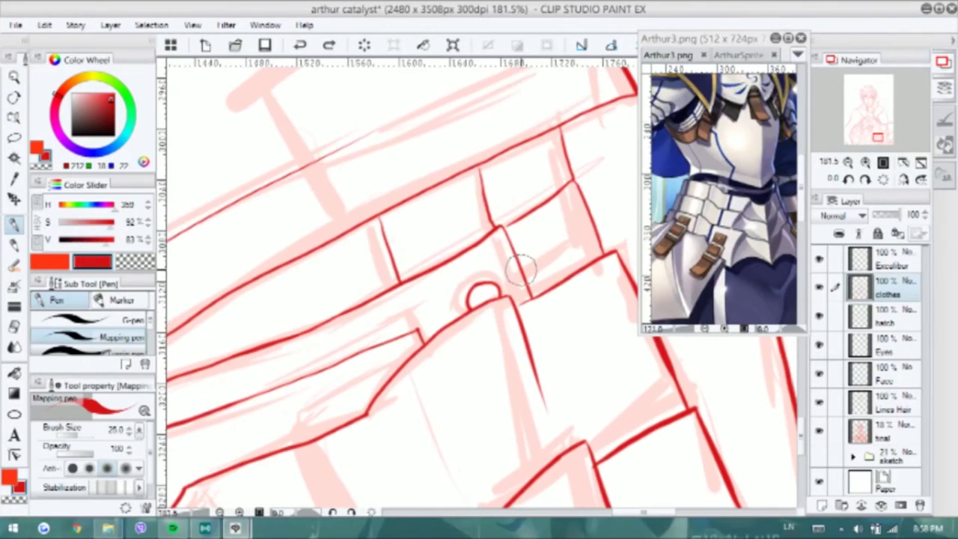
{"action": "left_click_drag", "start_coordinate": [496, 214], "coordinate": [474, 321]}
{"action": "mouse_move", "coordinate": [303, 339]}
{"action": "left_mouse_down"}
{"action": "mouse_move", "coordinate": [457, 312]}
{"action": "mouse_move", "coordinate": [475, 367]}
{"action": "left_mouse_up"}
{"action": "left_click_drag", "start_coordinate": [522, 285], "coordinate": [523, 286]}
{"action": "mouse_move", "coordinate": [663, 85]}
{"action": "left_mouse_down"}
{"action": "mouse_move", "coordinate": [553, 207]}
{"action": "mouse_move", "coordinate": [584, 296]}
{"action": "left_mouse_up"}
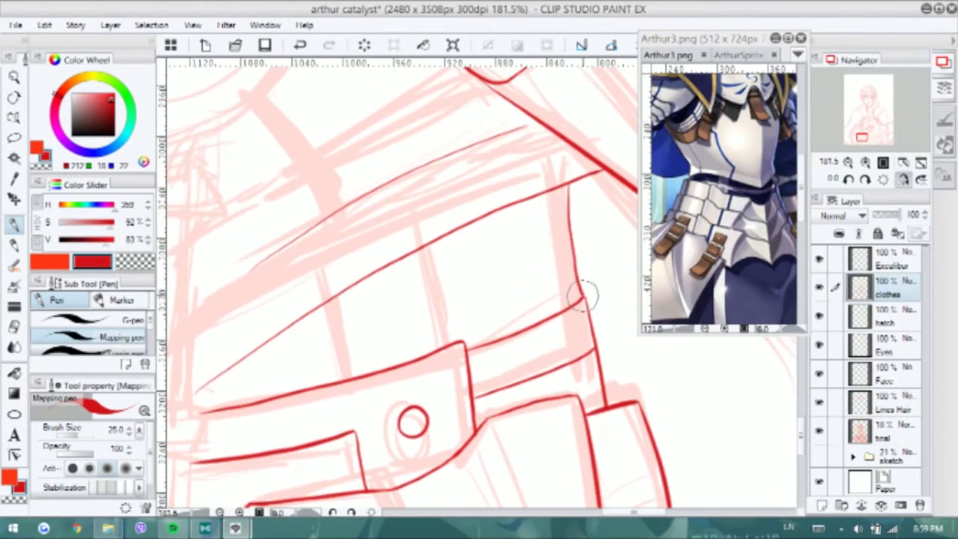
Ink the second edge of the upright lace beside the fur cuff on the Strings layer and tidy its end
{"action": "scroll", "coordinate": [367, 319], "scroll_direction": "down", "scroll_amount": 6}
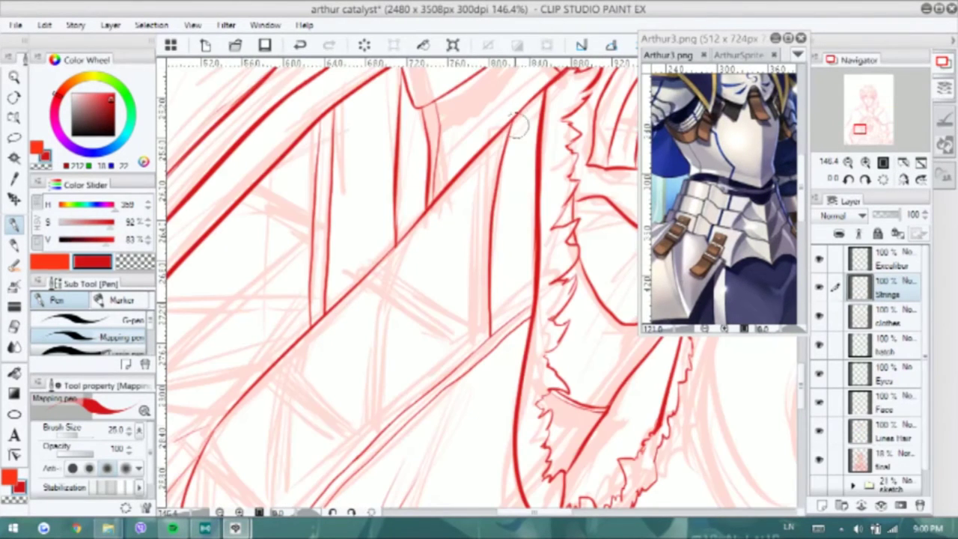
{"action": "left_click_drag", "start_coordinate": [509, 120], "coordinate": [478, 324]}
{"action": "key", "text": "e"}
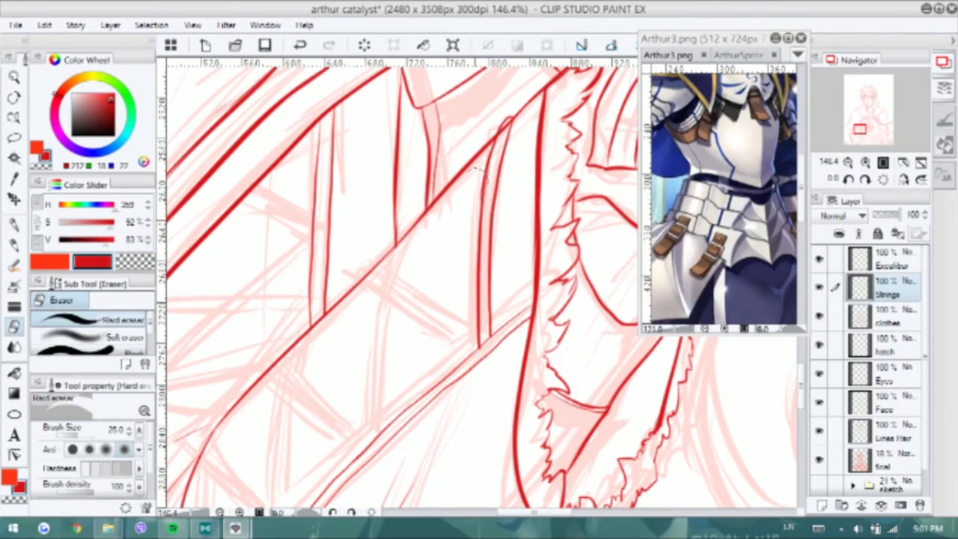
{"action": "key", "text": "p"}
Ink the first crossing laces with doubled outlines across the inner sleeve opening
{"action": "scroll", "coordinate": [449, 206], "scroll_direction": "up", "scroll_amount": 4}
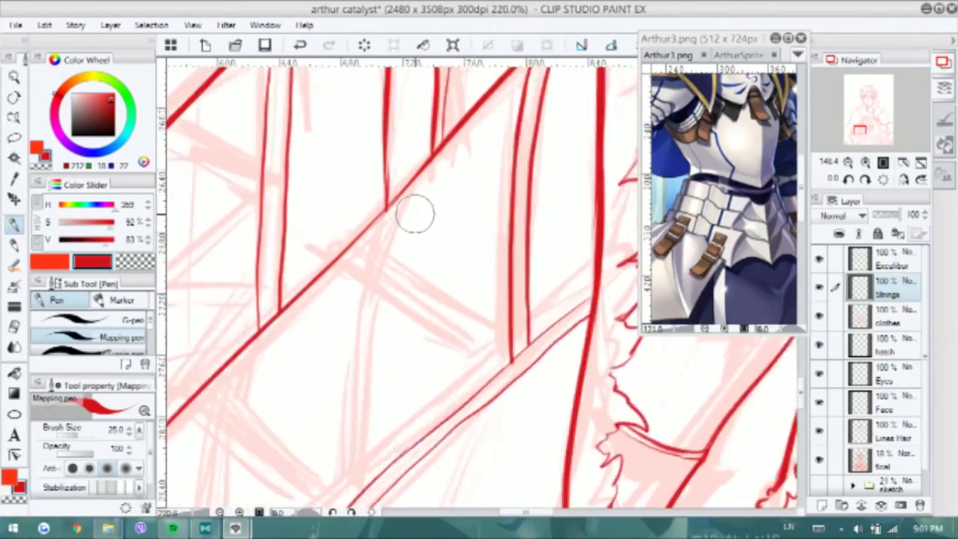
{"action": "left_click", "coordinate": [262, 254], "text": "shift"}
{"action": "mouse_move", "coordinate": [262, 254]}
{"action": "left_mouse_down"}
{"action": "mouse_move", "coordinate": [255, 225]}
{"action": "mouse_move", "coordinate": [404, 296]}
{"action": "mouse_move", "coordinate": [486, 360]}
{"action": "left_mouse_up"}
{"action": "mouse_move", "coordinate": [300, 144]}
{"action": "left_mouse_down"}
{"action": "mouse_move", "coordinate": [392, 85]}
{"action": "mouse_move", "coordinate": [382, 92]}
{"action": "left_mouse_up"}
{"action": "mouse_move", "coordinate": [424, 106]}
{"action": "left_mouse_down"}
{"action": "mouse_move", "coordinate": [393, 211]}
{"action": "mouse_move", "coordinate": [382, 458]}
{"action": "left_mouse_up"}
{"action": "mouse_move", "coordinate": [391, 240]}
{"action": "left_mouse_down"}
{"action": "mouse_move", "coordinate": [367, 267]}
{"action": "mouse_move", "coordinate": [378, 483]}
{"action": "left_mouse_up"}
{"action": "mouse_move", "coordinate": [386, 275]}
{"action": "left_mouse_down"}
{"action": "mouse_move", "coordinate": [519, 164]}
{"action": "mouse_move", "coordinate": [517, 143]}
{"action": "left_mouse_up"}
{"action": "left_click_drag", "start_coordinate": [299, 241], "coordinate": [493, 368]}
{"action": "left_click_drag", "start_coordinate": [297, 231], "coordinate": [509, 359]}
Continue the zigzag of double-lined laces along the sleeve opening toward the elbow
{"action": "mouse_move", "coordinate": [449, 216]}
{"action": "left_mouse_down"}
{"action": "mouse_move", "coordinate": [571, 122]}
{"action": "mouse_move", "coordinate": [535, 160]}
{"action": "left_mouse_up"}
{"action": "left_click_drag", "start_coordinate": [448, 114], "coordinate": [438, 200]}
{"action": "mouse_move", "coordinate": [426, 237]}
{"action": "left_mouse_down"}
{"action": "mouse_move", "coordinate": [430, 191]}
{"action": "mouse_move", "coordinate": [464, 404]}
{"action": "left_mouse_up"}
{"action": "left_click_drag", "start_coordinate": [443, 75], "coordinate": [455, 133]}
{"action": "left_click_drag", "start_coordinate": [427, 284], "coordinate": [439, 204]}
{"action": "mouse_move", "coordinate": [457, 112]}
{"action": "left_mouse_down"}
{"action": "mouse_move", "coordinate": [447, 300]}
{"action": "mouse_move", "coordinate": [461, 423]}
{"action": "left_mouse_up"}
{"action": "left_click_drag", "start_coordinate": [342, 289], "coordinate": [384, 229]}
{"action": "mouse_move", "coordinate": [345, 205]}
{"action": "left_mouse_down"}
{"action": "mouse_move", "coordinate": [487, 363]}
{"action": "mouse_move", "coordinate": [472, 374]}
{"action": "mouse_move", "coordinate": [446, 218]}
{"action": "mouse_move", "coordinate": [572, 273]}
{"action": "left_mouse_up"}
{"action": "left_click_drag", "start_coordinate": [410, 159], "coordinate": [427, 430]}
{"action": "key", "text": "ctrl+z"}
{"action": "left_click_drag", "start_coordinate": [402, 180], "coordinate": [408, 441]}
Ink the short laces at the elbow end of the sleeve opening, redoing misplaced strokes
{"action": "mouse_move", "coordinate": [287, 371]}
{"action": "left_mouse_down"}
{"action": "mouse_move", "coordinate": [342, 364]}
{"action": "mouse_move", "coordinate": [385, 332]}
{"action": "left_mouse_up"}
{"action": "mouse_move", "coordinate": [442, 273]}
{"action": "left_mouse_down"}
{"action": "mouse_move", "coordinate": [328, 363]}
{"action": "mouse_move", "coordinate": [440, 240]}
{"action": "left_mouse_up"}
{"action": "left_click_drag", "start_coordinate": [437, 221], "coordinate": [441, 242]}
{"action": "left_click_drag", "start_coordinate": [318, 378], "coordinate": [382, 269]}
{"action": "key", "text": "ctrl+z"}
{"action": "key", "text": "ctrl+z"}
{"action": "mouse_move", "coordinate": [338, 342]}
{"action": "left_mouse_down"}
{"action": "mouse_move", "coordinate": [397, 232]}
{"action": "mouse_move", "coordinate": [337, 419]}
{"action": "left_mouse_up"}
{"action": "mouse_move", "coordinate": [314, 449]}
{"action": "left_mouse_down"}
{"action": "mouse_move", "coordinate": [355, 340]}
{"action": "mouse_move", "coordinate": [404, 283]}
{"action": "left_mouse_up"}
{"action": "key", "text": "ctrl+z"}
{"action": "mouse_move", "coordinate": [267, 244]}
{"action": "left_mouse_down"}
{"action": "mouse_move", "coordinate": [481, 281]}
{"action": "mouse_move", "coordinate": [419, 247]}
{"action": "left_mouse_up"}
{"action": "left_click_drag", "start_coordinate": [351, 307], "coordinate": [493, 264]}
Ink the long curved lace and the diagonal laces crossing the outer part of the sleeve opening
{"action": "scroll", "coordinate": [363, 277], "scroll_direction": "down", "scroll_amount": 3}
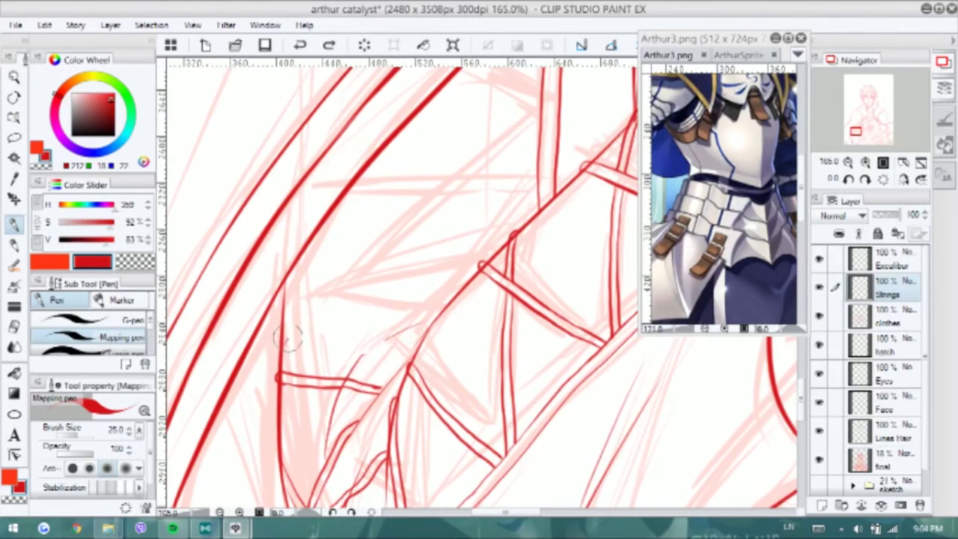
{"action": "left_click_drag", "start_coordinate": [285, 346], "coordinate": [518, 174]}
{"action": "mouse_move", "coordinate": [278, 353]}
{"action": "left_mouse_down"}
{"action": "mouse_move", "coordinate": [396, 220]}
{"action": "mouse_move", "coordinate": [524, 153]}
{"action": "left_mouse_up"}
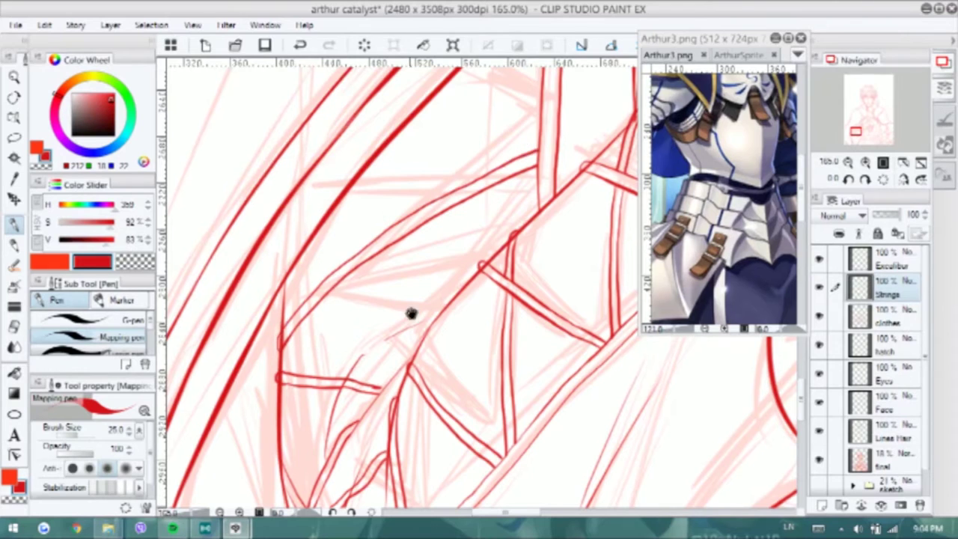
{"action": "left_click_drag", "start_coordinate": [494, 259], "coordinate": [509, 363]}
{"action": "left_click_drag", "start_coordinate": [455, 196], "coordinate": [546, 255]}
{"action": "left_click_drag", "start_coordinate": [463, 161], "coordinate": [547, 230]}
{"action": "scroll", "coordinate": [514, 220], "scroll_direction": "down", "scroll_amount": 3}
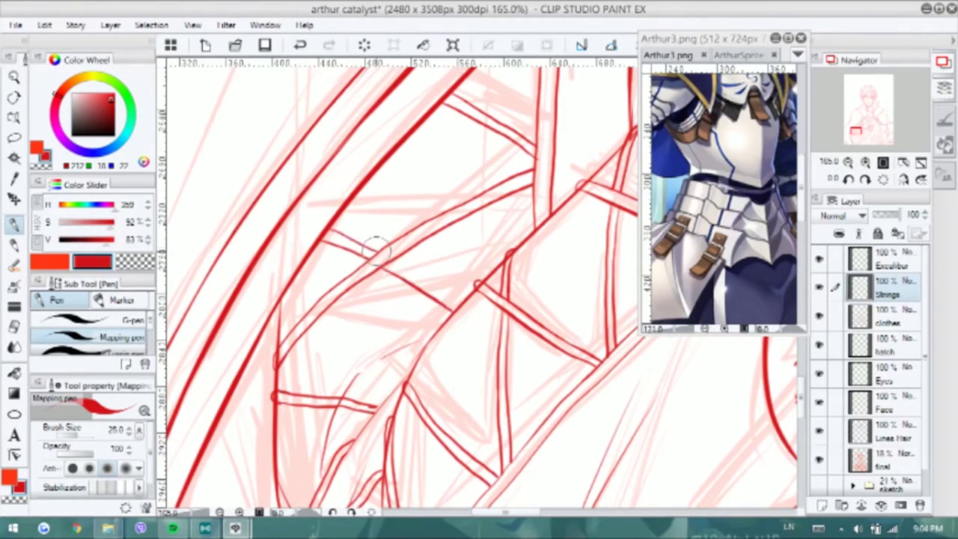
Ink the crisscross laces down the narrow opening of the other sleeve
{"action": "scroll", "coordinate": [474, 141], "scroll_direction": "down", "scroll_amount": 6}
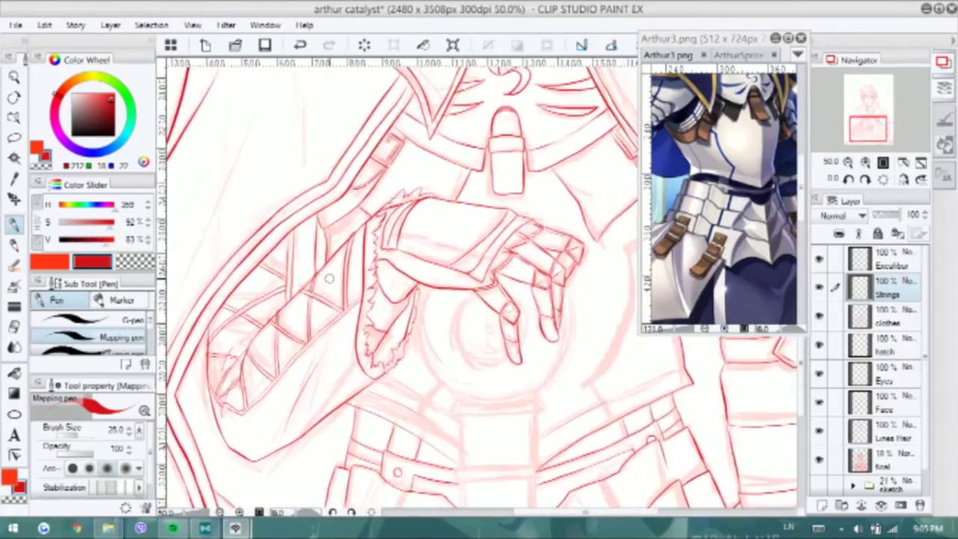
{"action": "scroll", "coordinate": [328, 279], "scroll_direction": "up", "scroll_amount": 5}
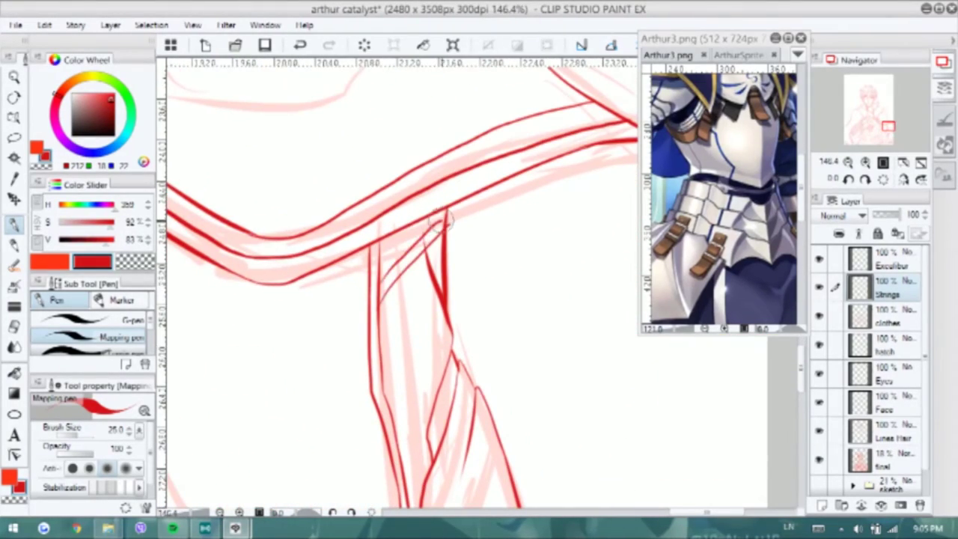
{"action": "left_click_drag", "start_coordinate": [448, 322], "coordinate": [385, 389]}
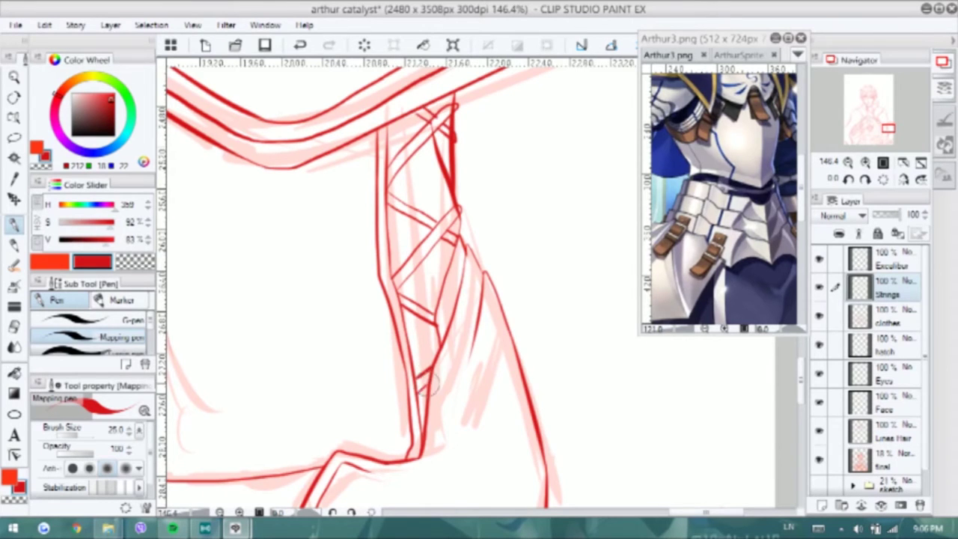
{"action": "left_click_drag", "start_coordinate": [417, 390], "coordinate": [390, 297]}
{"action": "key", "text": "ctrl+z"}
{"action": "mouse_move", "coordinate": [439, 339]}
{"action": "left_mouse_down"}
{"action": "mouse_move", "coordinate": [399, 383]}
{"action": "mouse_move", "coordinate": [408, 397]}
{"action": "left_mouse_up"}
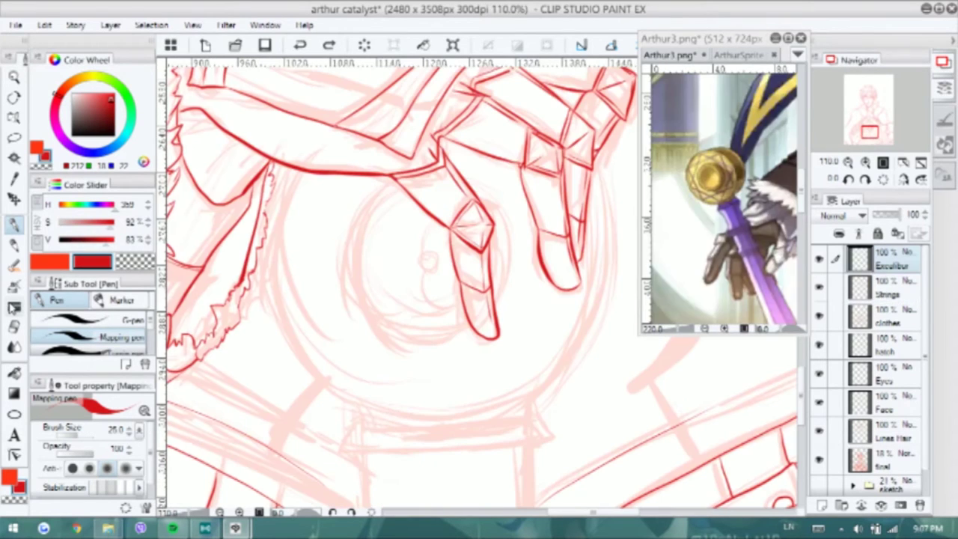
Draw the large outer circle of the sword pommel over the sketch on the Excalibur layer with the Ellipse tool
{"action": "left_click", "coordinate": [14, 414]}
{"action": "left_click", "coordinate": [89, 346]}
{"action": "left_click_drag", "start_coordinate": [440, 263], "coordinate": [604, 428]}
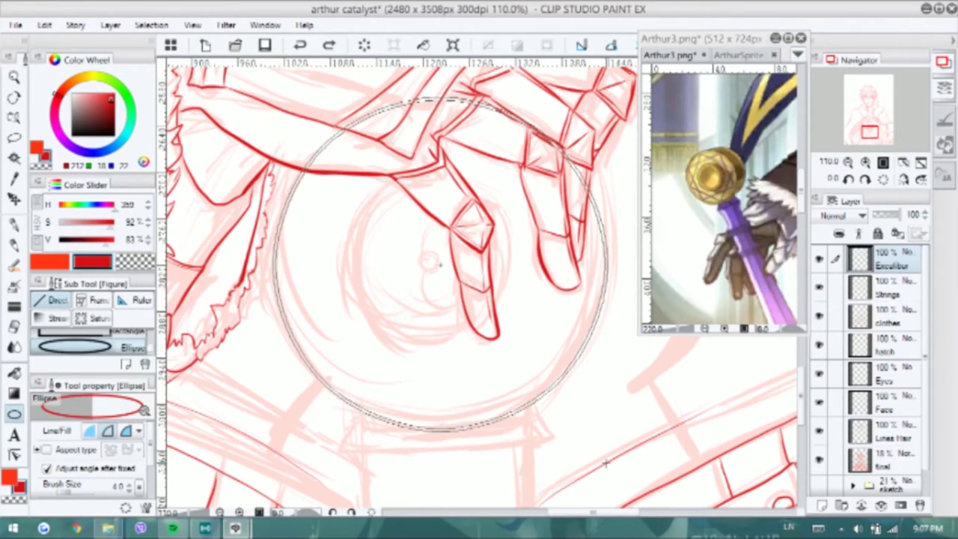
{"action": "left_click", "coordinate": [331, 351]}
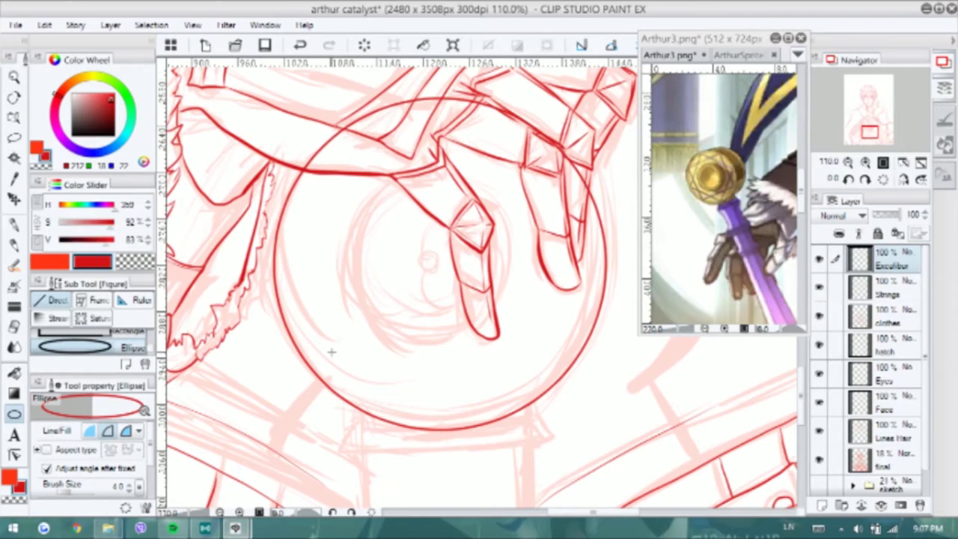
Duplicate the pommel circle's layer and offset the copy slightly to form a second rim line
{"action": "scroll", "coordinate": [446, 393], "scroll_direction": "down", "scroll_amount": 3}
{"action": "key", "text": "k"}
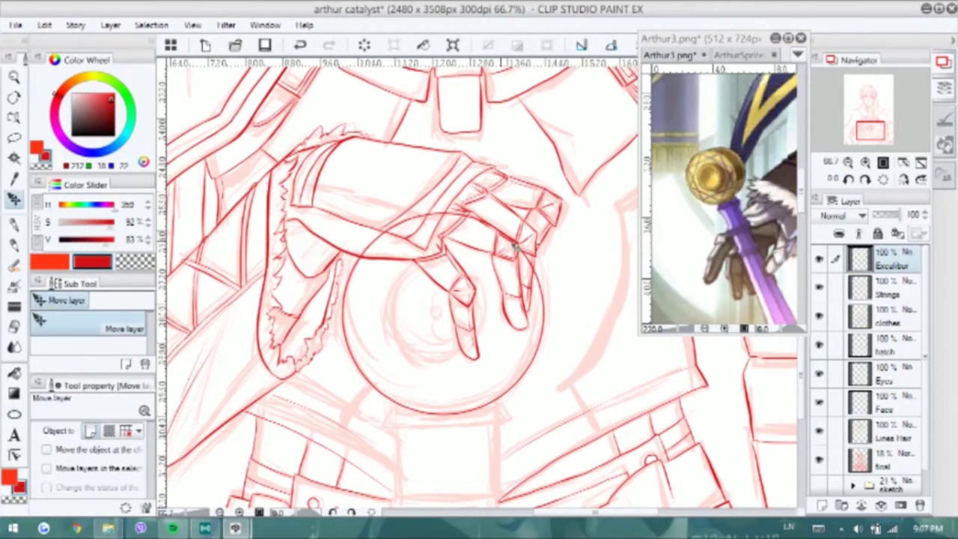
{"action": "key", "text": "ctrl+t"}
{"action": "left_click_drag", "start_coordinate": [524, 247], "coordinate": [551, 316]}
{"action": "key", "text": "Return"}
{"action": "left_click_drag", "start_coordinate": [488, 307], "coordinate": [501, 277]}
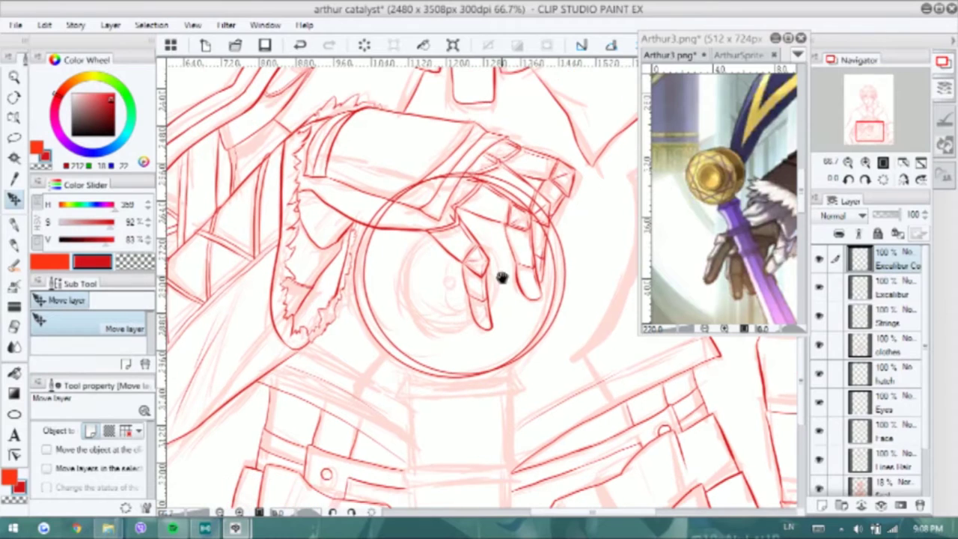
{"action": "key", "text": "ctrl+z"}
{"action": "key", "text": "ctrl+y"}
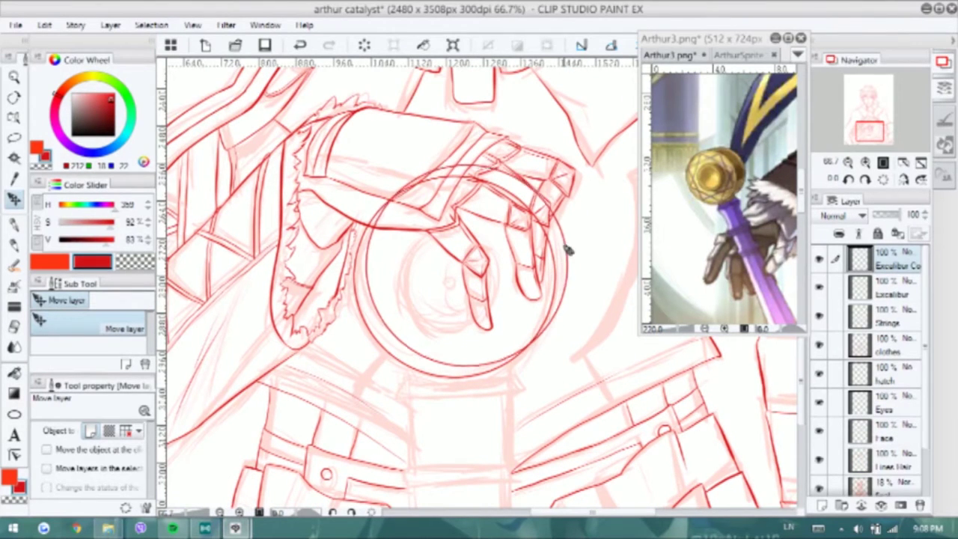
{"action": "key", "text": "ctrl+t"}
{"action": "key", "text": "Return"}
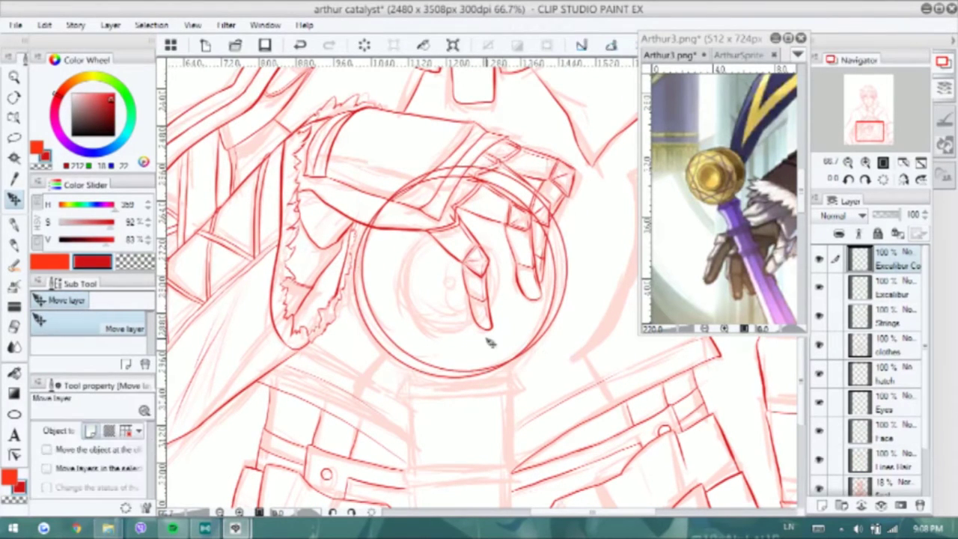
Duplicate the offset circle again, scale the new copy up slightly, and merge it into the first copy's layer
{"action": "key", "text": "ctrl+c"}
{"action": "key", "text": "ctrl+v"}
{"action": "key", "text": "ctrl+t"}
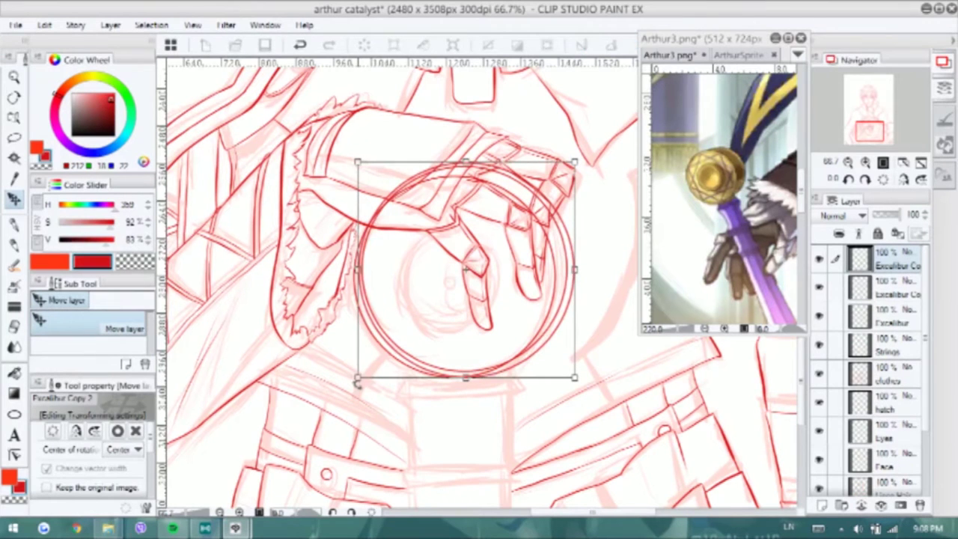
{"action": "left_click_drag", "start_coordinate": [356, 379], "coordinate": [352, 384]}
{"action": "key", "text": "Return"}
{"action": "key", "text": "ctrl+alt+0"}
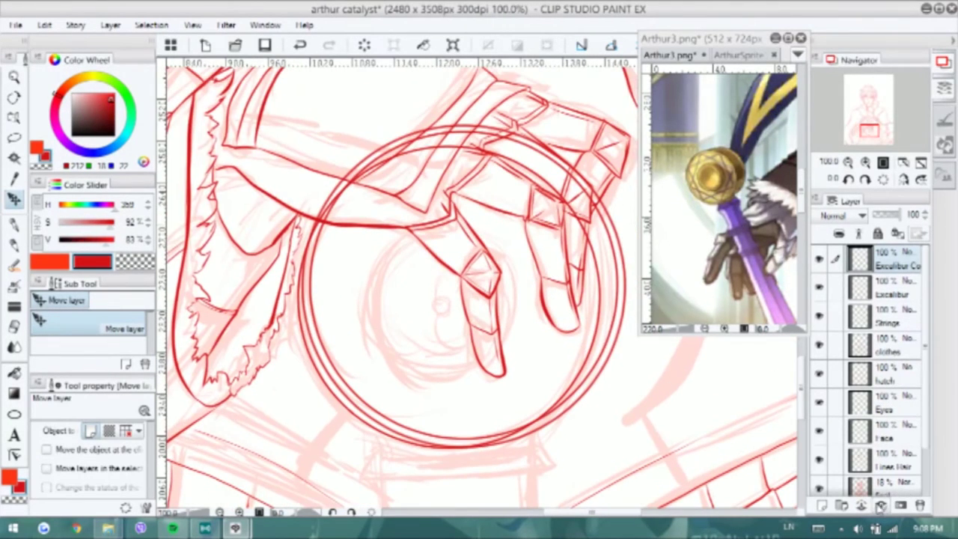
{"action": "key", "text": "ctrl+e"}
Mask out the copied rim lines along the pommel's left, lower and upper arcs with the Hard eraser
{"action": "key", "text": "e"}
{"action": "mouse_move", "coordinate": [318, 227]}
{"action": "left_mouse_down"}
{"action": "mouse_move", "coordinate": [307, 257]}
{"action": "mouse_move", "coordinate": [298, 353]}
{"action": "mouse_move", "coordinate": [359, 393]}
{"action": "mouse_move", "coordinate": [472, 436]}
{"action": "mouse_move", "coordinate": [455, 424]}
{"action": "mouse_move", "coordinate": [521, 432]}
{"action": "left_mouse_up"}
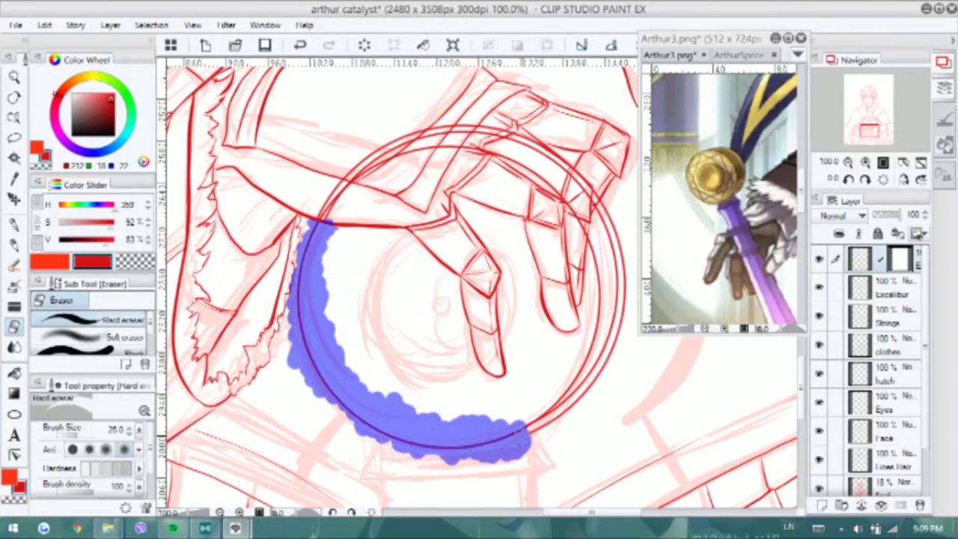
{"action": "mouse_move", "coordinate": [320, 208]}
{"action": "left_mouse_down"}
{"action": "mouse_move", "coordinate": [331, 181]}
{"action": "mouse_move", "coordinate": [413, 131]}
{"action": "mouse_move", "coordinate": [495, 128]}
{"action": "mouse_move", "coordinate": [544, 164]}
{"action": "mouse_move", "coordinate": [565, 146]}
{"action": "mouse_move", "coordinate": [567, 183]}
{"action": "mouse_move", "coordinate": [584, 201]}
{"action": "left_mouse_up"}
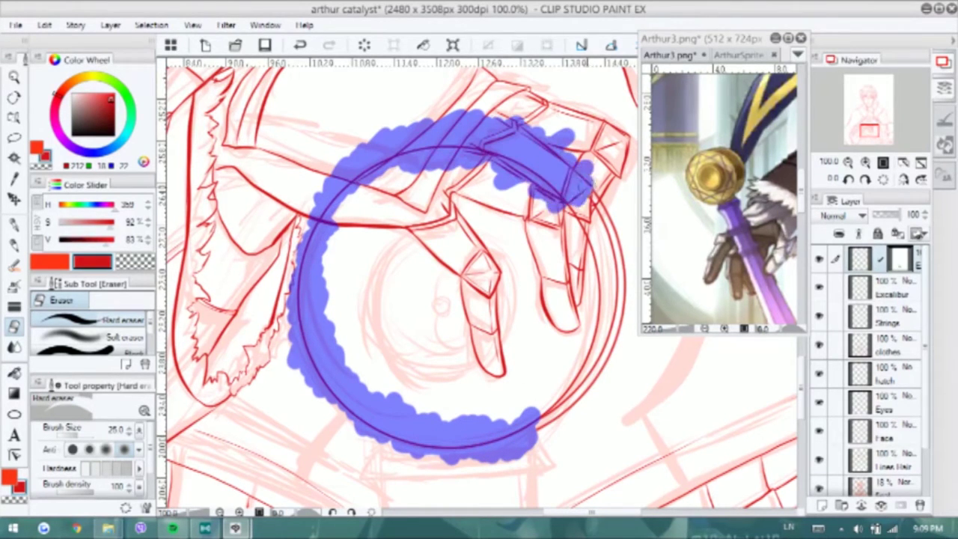
Add a mask to the Excalibur layer and hide the circle line where it crosses the sleeve and hand
{"action": "left_click", "coordinate": [902, 295]}
{"action": "left_click", "coordinate": [890, 508]}
{"action": "mouse_move", "coordinate": [313, 216]}
{"action": "left_mouse_down"}
{"action": "mouse_move", "coordinate": [358, 176]}
{"action": "mouse_move", "coordinate": [492, 154]}
{"action": "mouse_move", "coordinate": [567, 184]}
{"action": "mouse_move", "coordinate": [572, 216]}
{"action": "left_mouse_up"}
{"action": "left_click", "coordinate": [922, 237]}
{"action": "left_click", "coordinate": [919, 270]}
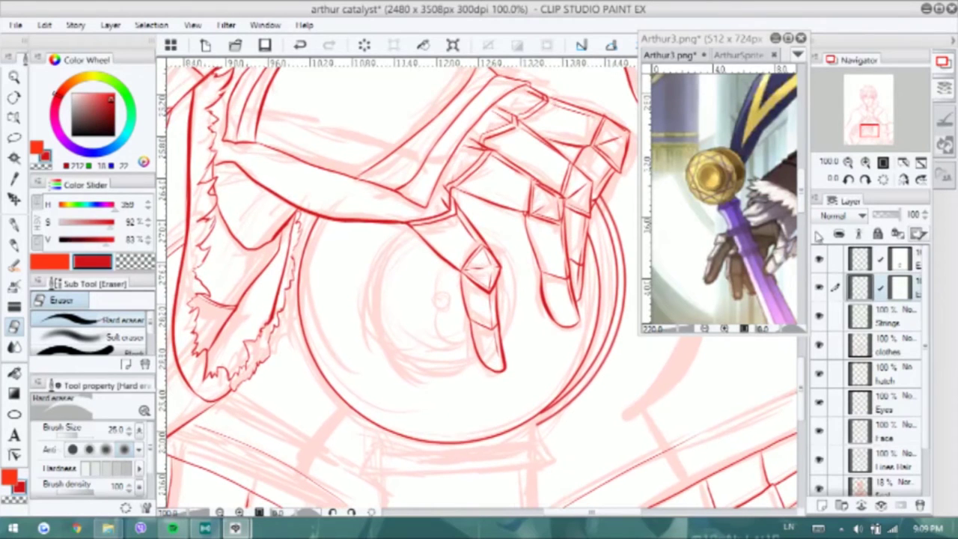
{"action": "left_click", "coordinate": [846, 258]}
{"action": "key", "text": "u"}
{"action": "left_click_drag", "start_coordinate": [369, 224], "coordinate": [530, 385]}
{"action": "left_click", "coordinate": [490, 294]}
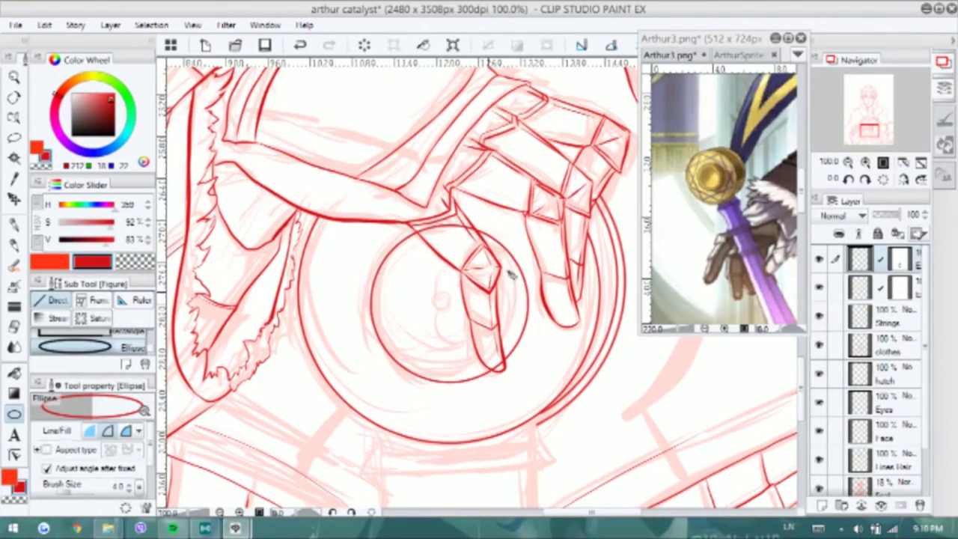
{"action": "key", "text": "ctrl+z"}
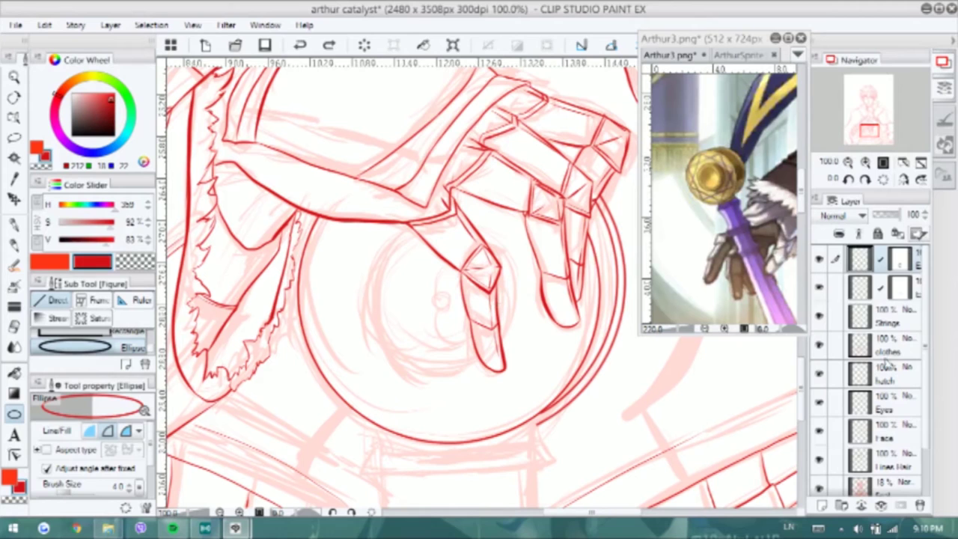
Draw the pommel's inner circle on a new layer, shift it slightly to the left, and delete the spare empty layer
{"action": "left_click", "coordinate": [822, 505]}
{"action": "left_click", "coordinate": [821, 505]}
{"action": "left_click", "coordinate": [883, 287]}
{"action": "left_click_drag", "start_coordinate": [368, 208], "coordinate": [535, 378]}
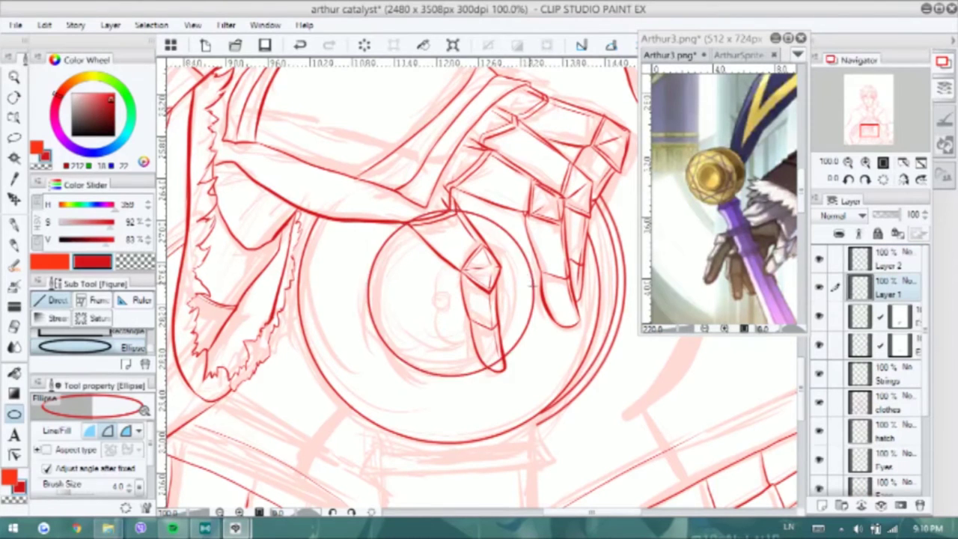
{"action": "key", "text": "ctrl+t"}
{"action": "left_click_drag", "start_coordinate": [527, 276], "coordinate": [512, 277]}
{"action": "left_click", "coordinate": [748, 278]}
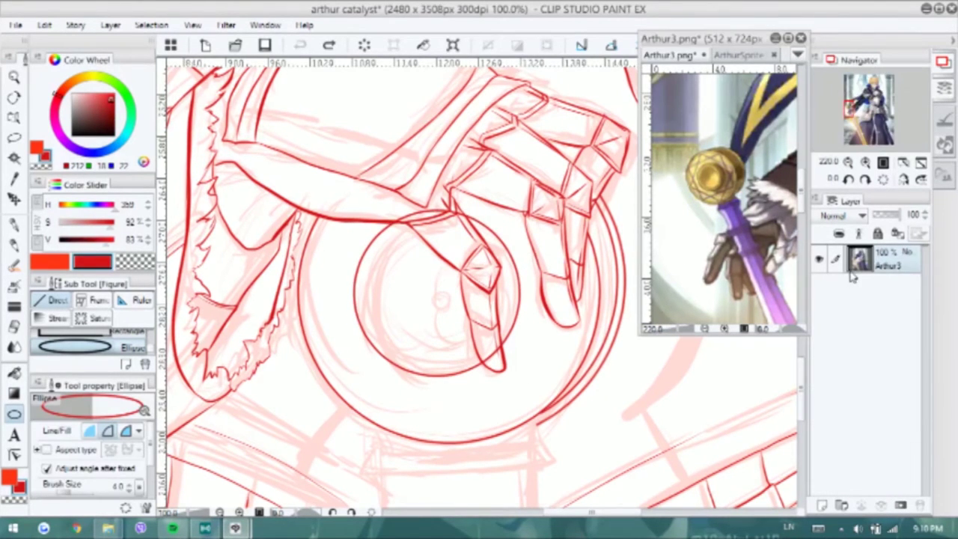
{"action": "left_click", "coordinate": [452, 219]}
{"action": "left_click", "coordinate": [905, 265]}
{"action": "left_click", "coordinate": [917, 502]}
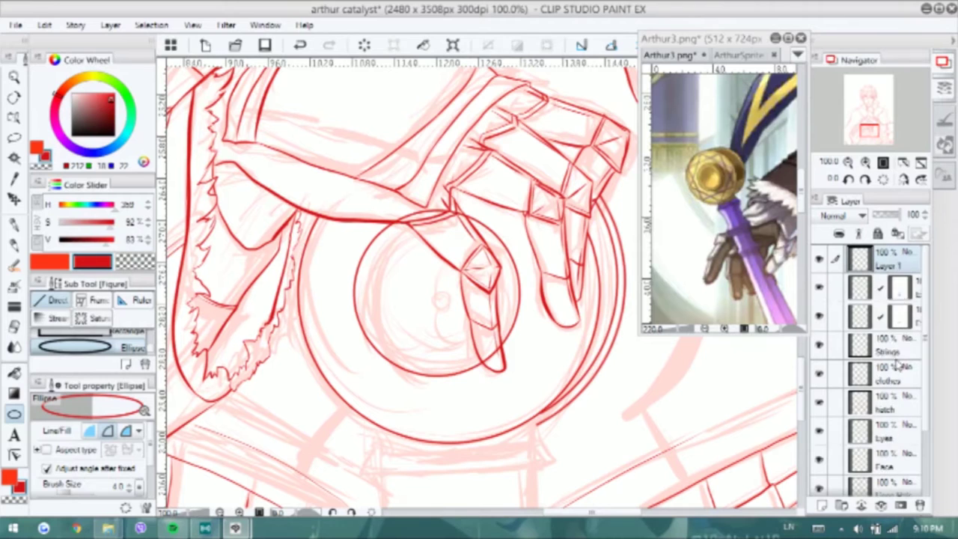
Duplicate the inner circle's layer and move the copy slightly to the right to double the line
{"action": "left_click", "coordinate": [432, 302], "text": "alt"}
{"action": "key", "text": "k"}
{"action": "key", "text": "ctrl+c"}
{"action": "key", "text": "ctrl+v"}
{"action": "left_click_drag", "start_coordinate": [509, 288], "coordinate": [537, 310]}
{"action": "key", "text": "ctrl+v"}
{"action": "key", "text": "ctrl+z"}
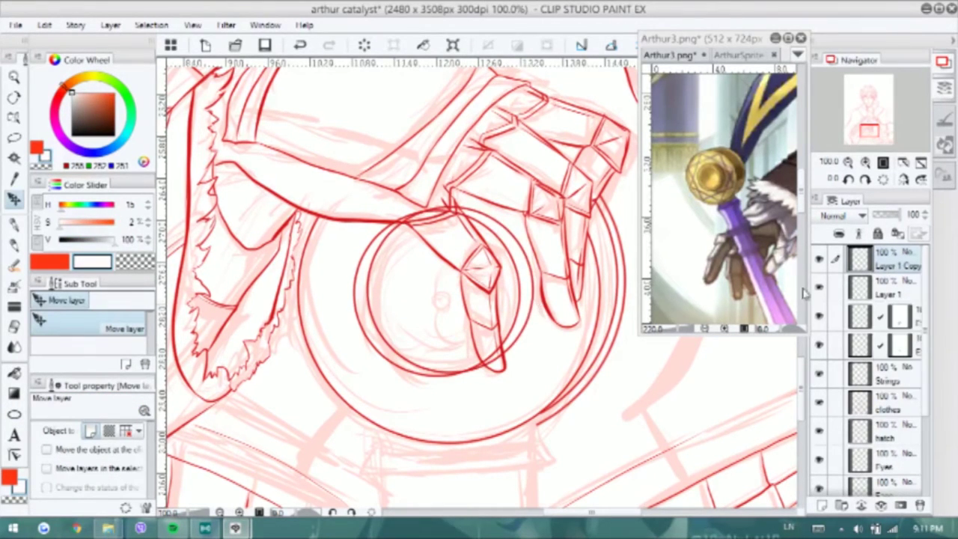
{"action": "key", "text": "b"}
{"action": "left_click", "coordinate": [413, 239]}
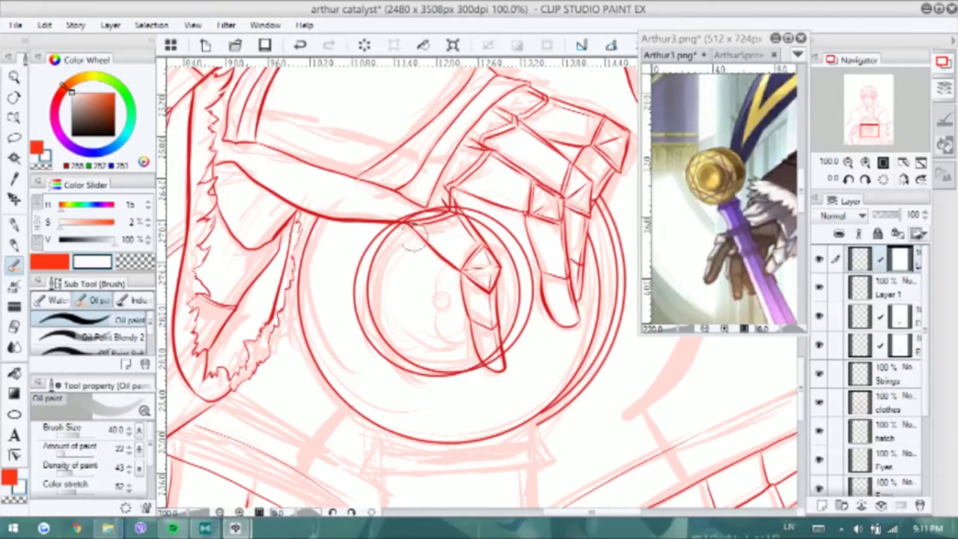
{"action": "key", "text": "p"}
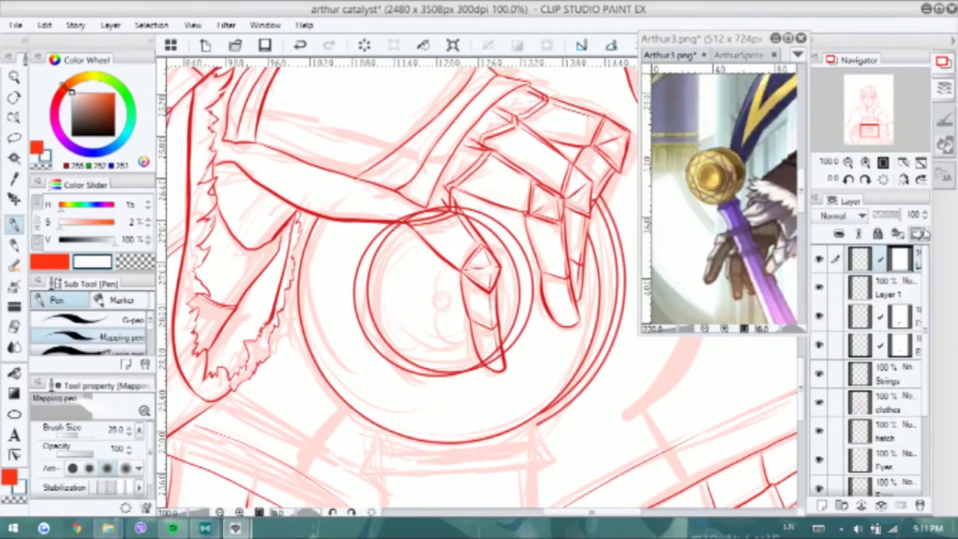
{"action": "key", "text": "ctrl+z"}
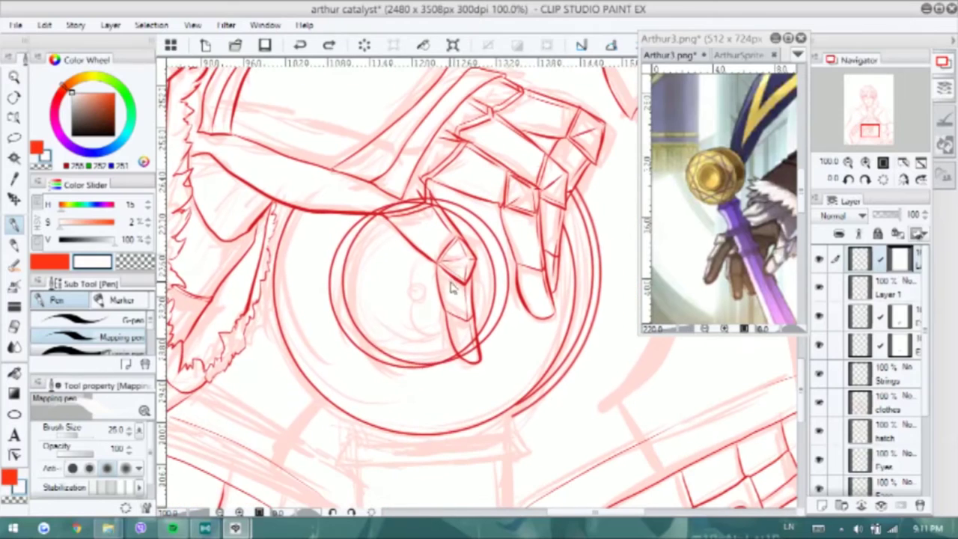
{"action": "left_click_drag", "start_coordinate": [399, 215], "coordinate": [352, 230]}
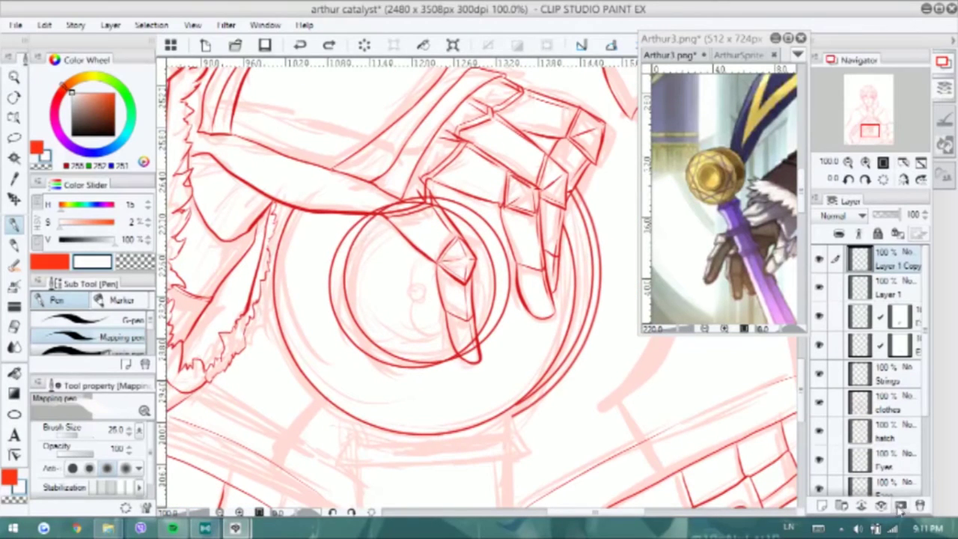
{"action": "key", "text": "k"}
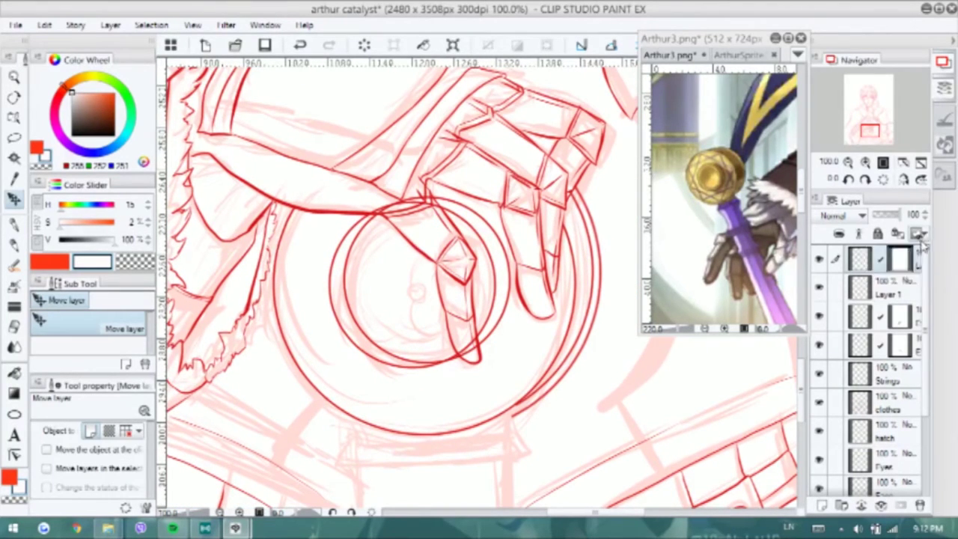
{"action": "left_click_drag", "start_coordinate": [105, 239], "coordinate": [60, 238]}
{"action": "key", "text": "ctrl+z"}
{"action": "key", "text": "p"}
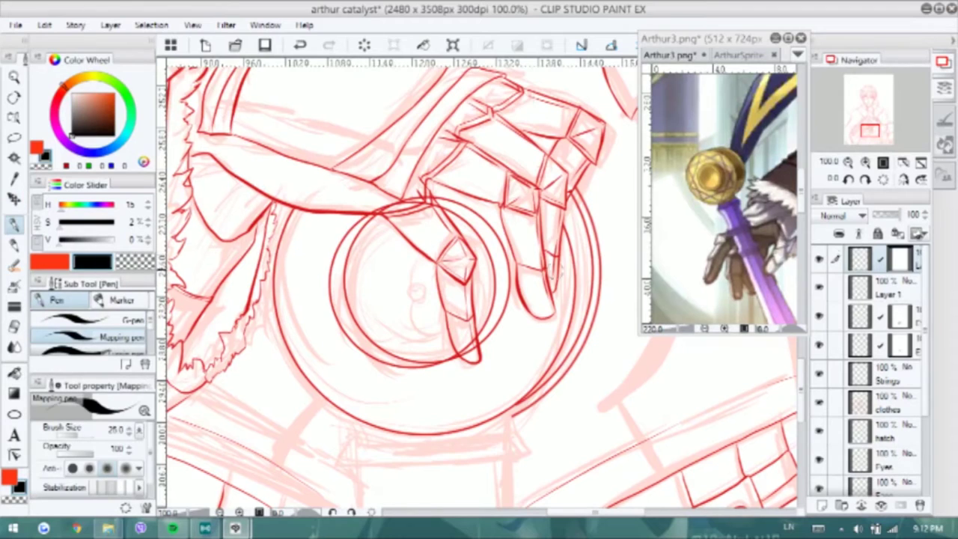
{"action": "key", "text": "ctrl+z"}
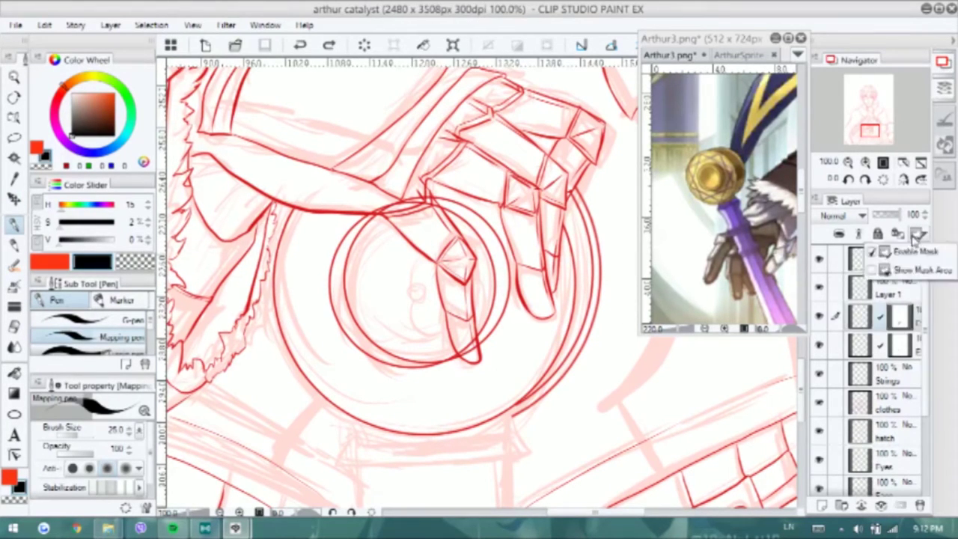
Mask out the left arc of the copied inner circle with the Hard eraser
{"action": "left_click", "coordinate": [902, 505]}
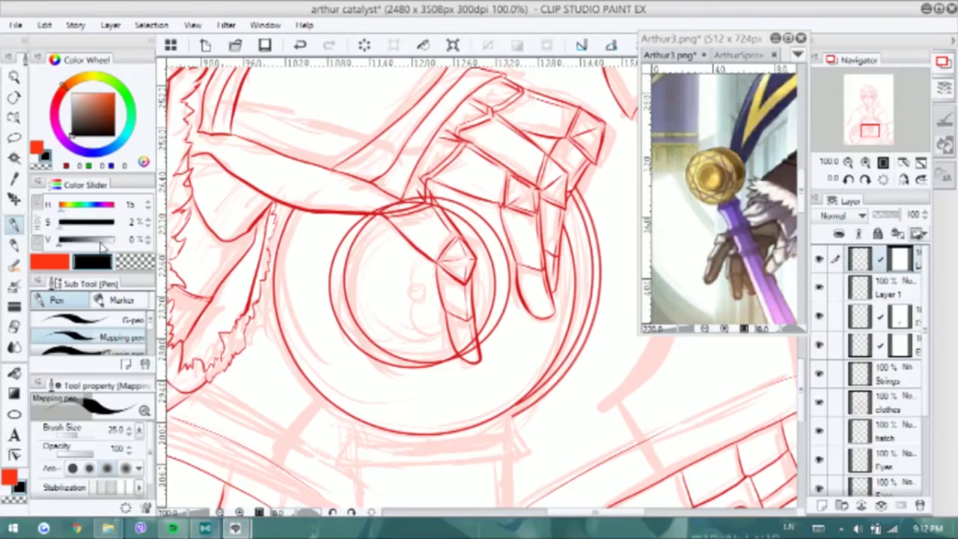
{"action": "key", "text": "e"}
{"action": "left_click_drag", "start_coordinate": [353, 314], "coordinate": [352, 234]}
{"action": "left_click", "coordinate": [841, 235]}
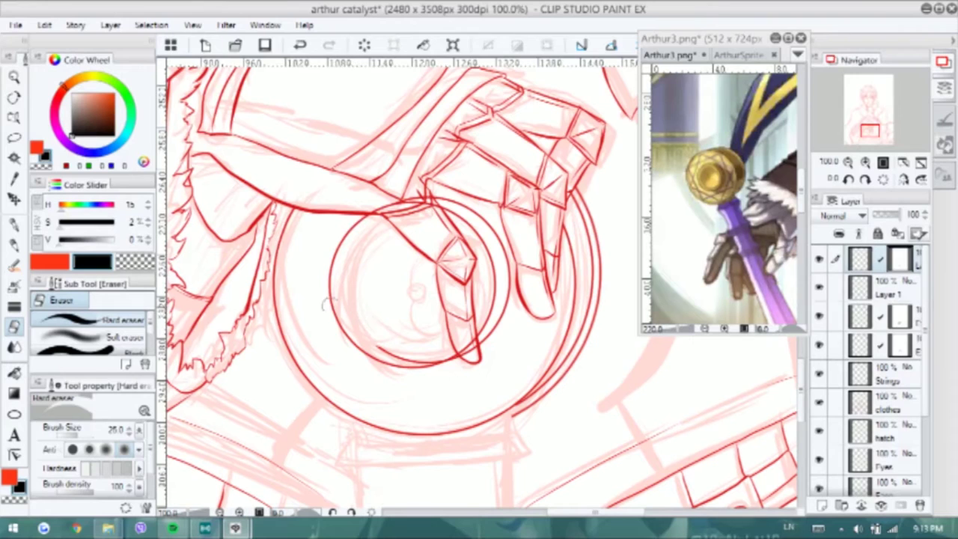
{"action": "key", "text": "ctrl+z"}
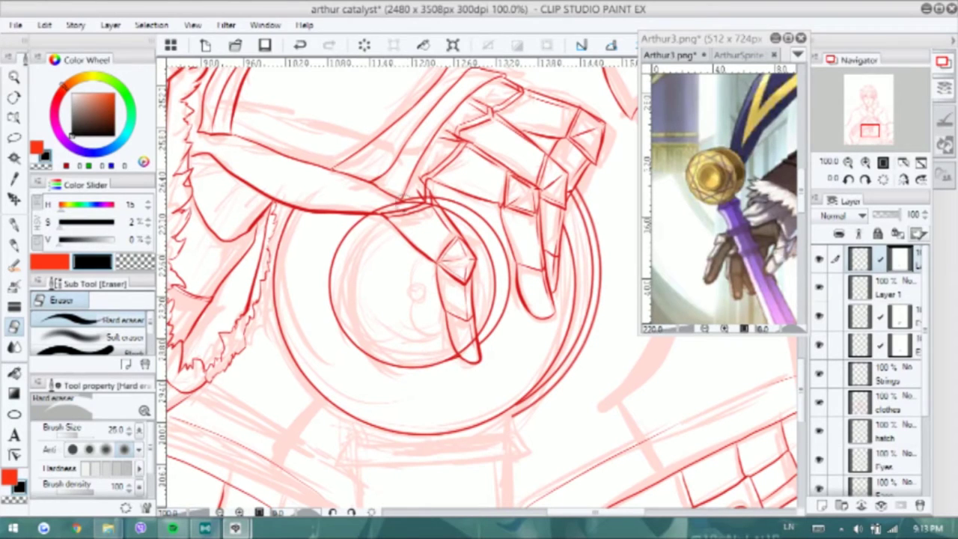
Mask out the top of the original inner circle where it overlaps the wrist
{"action": "left_click", "coordinate": [890, 287]}
{"action": "left_click_drag", "start_coordinate": [367, 205], "coordinate": [430, 209]}
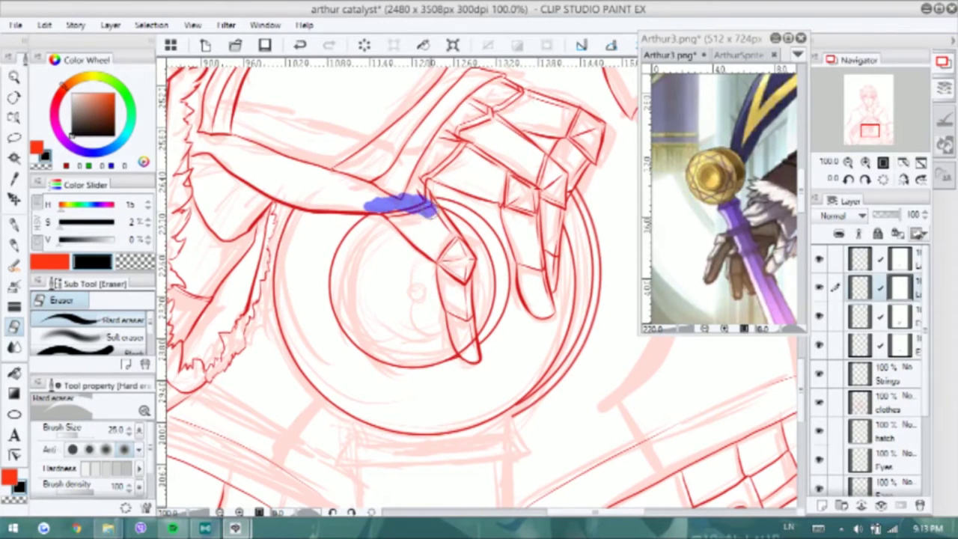
{"action": "key", "text": "k"}
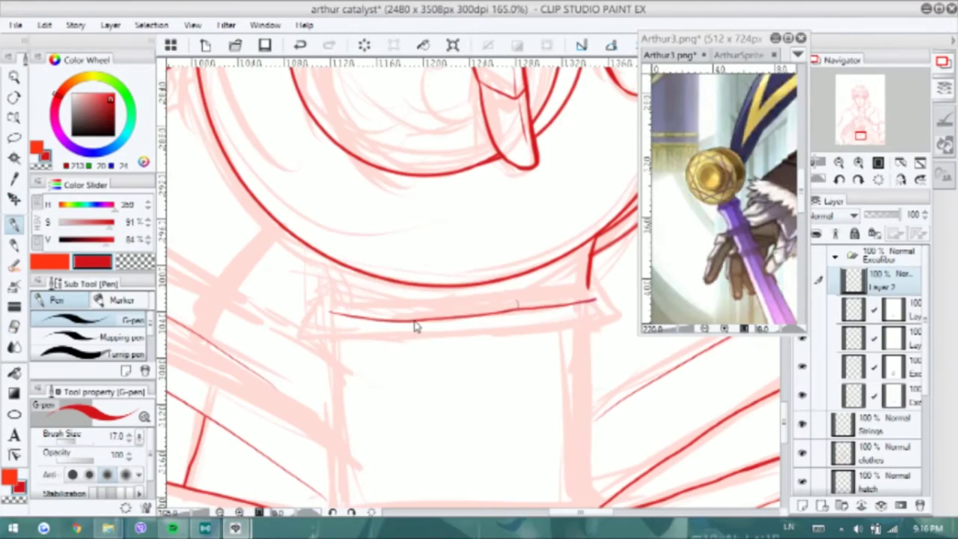
Ink the upper and lower edges and the ends of the narrow band directly below the pommel
{"action": "left_click_drag", "start_coordinate": [333, 314], "coordinate": [589, 293]}
{"action": "left_click_drag", "start_coordinate": [328, 330], "coordinate": [573, 319]}
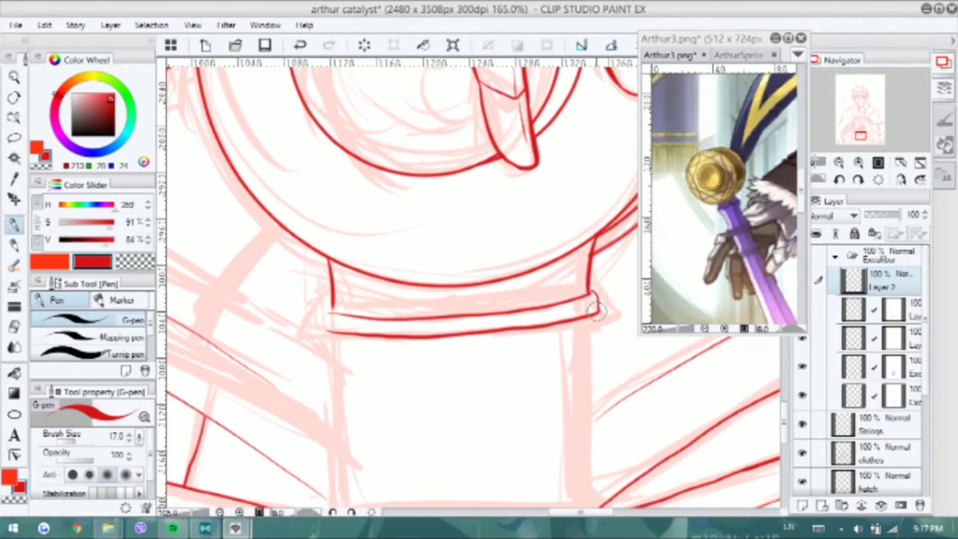
{"action": "left_click_drag", "start_coordinate": [329, 312], "coordinate": [330, 333]}
{"action": "scroll", "coordinate": [521, 277], "scroll_direction": "down", "scroll_amount": 3}
{"action": "key", "text": "ctrl+z"}
Ink the second band across the sword grip with curved ends, redoing misplaced strokes
{"action": "left_click_drag", "start_coordinate": [300, 405], "coordinate": [529, 404]}
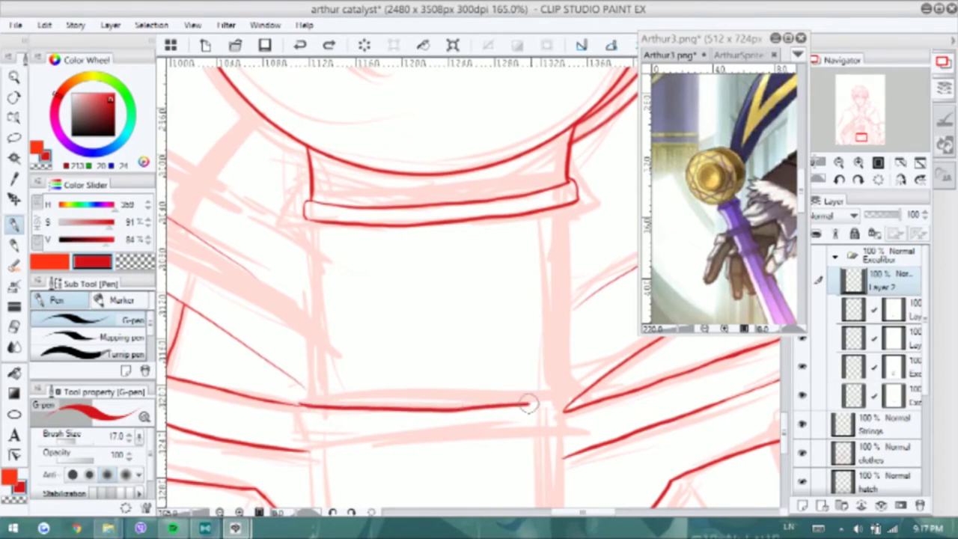
{"action": "key", "text": "ctrl+z"}
{"action": "left_click_drag", "start_coordinate": [300, 405], "coordinate": [305, 445]}
{"action": "key", "text": "ctrl+z"}
{"action": "left_click_drag", "start_coordinate": [568, 406], "coordinate": [567, 437]}
{"action": "key", "text": "ctrl+z"}
{"action": "left_click_drag", "start_coordinate": [304, 404], "coordinate": [525, 399]}
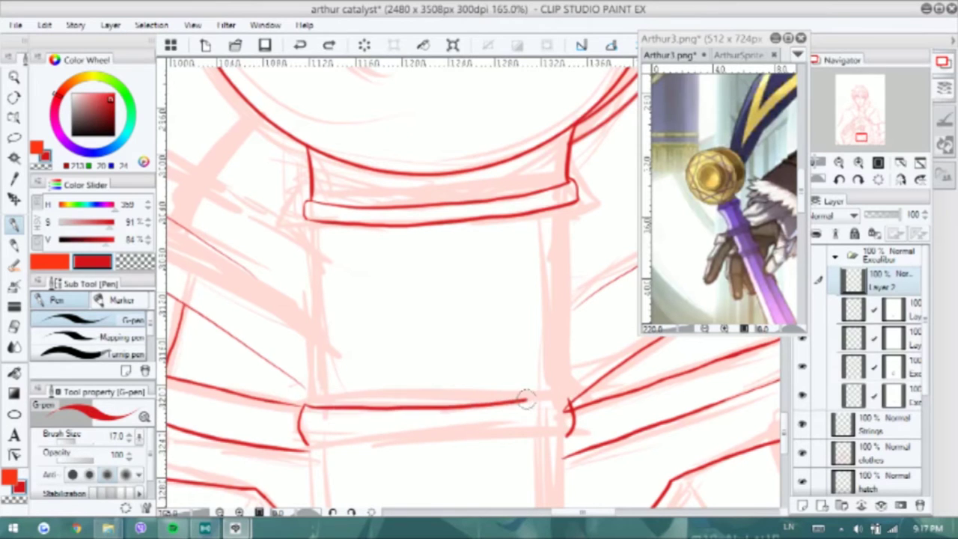
{"action": "left_click_drag", "start_coordinate": [305, 444], "coordinate": [567, 434]}
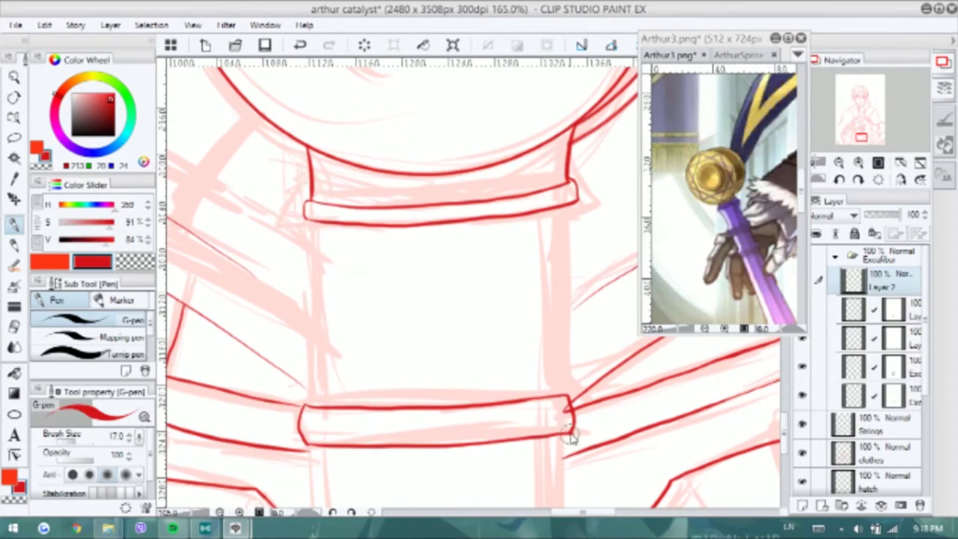
Ink the two curved sides of the grip connecting the upper band to the second band
{"action": "mouse_move", "coordinate": [320, 216]}
{"action": "left_mouse_down"}
{"action": "mouse_move", "coordinate": [318, 395]}
{"action": "mouse_move", "coordinate": [322, 353]}
{"action": "left_mouse_up"}
{"action": "key", "text": "ctrl+z"}
{"action": "key", "text": "ctrl+z"}
{"action": "mouse_move", "coordinate": [319, 258]}
{"action": "left_mouse_down"}
{"action": "mouse_move", "coordinate": [322, 382]}
{"action": "mouse_move", "coordinate": [322, 359]}
{"action": "left_mouse_up"}
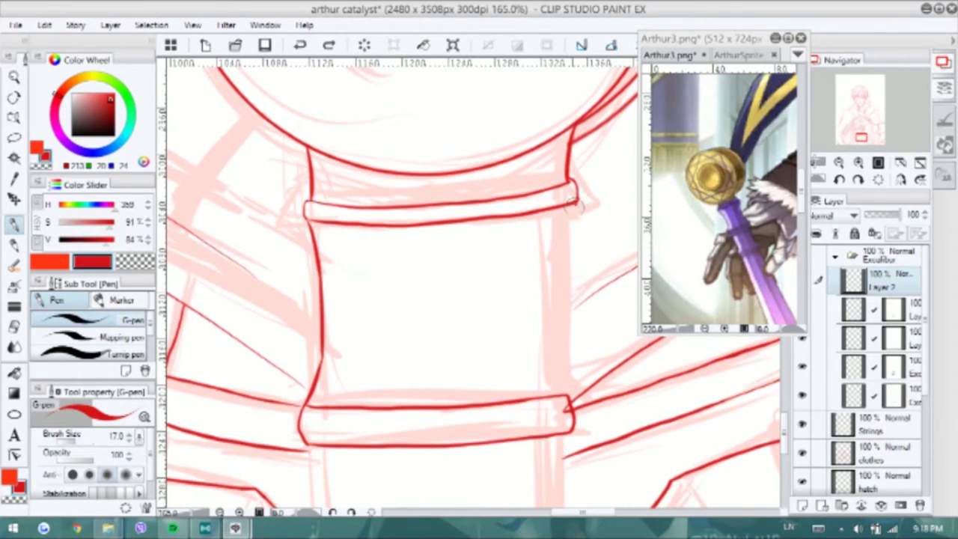
{"action": "left_click_drag", "start_coordinate": [576, 200], "coordinate": [567, 318]}
{"action": "key", "text": "ctrl+z"}
{"action": "mouse_move", "coordinate": [565, 258]}
{"action": "left_mouse_down"}
{"action": "mouse_move", "coordinate": [559, 358]}
{"action": "mouse_move", "coordinate": [570, 400]}
{"action": "left_mouse_up"}
Ink the edge and curved end of a third band across the sword grip, redoing the misplaced stroke
{"action": "scroll", "coordinate": [491, 164], "scroll_direction": "down", "scroll_amount": 3}
{"action": "scroll", "coordinate": [491, 164], "scroll_direction": "down", "scroll_amount": 1}
{"action": "left_click_drag", "start_coordinate": [290, 384], "coordinate": [497, 380]}
{"action": "key", "text": "ctrl+z"}
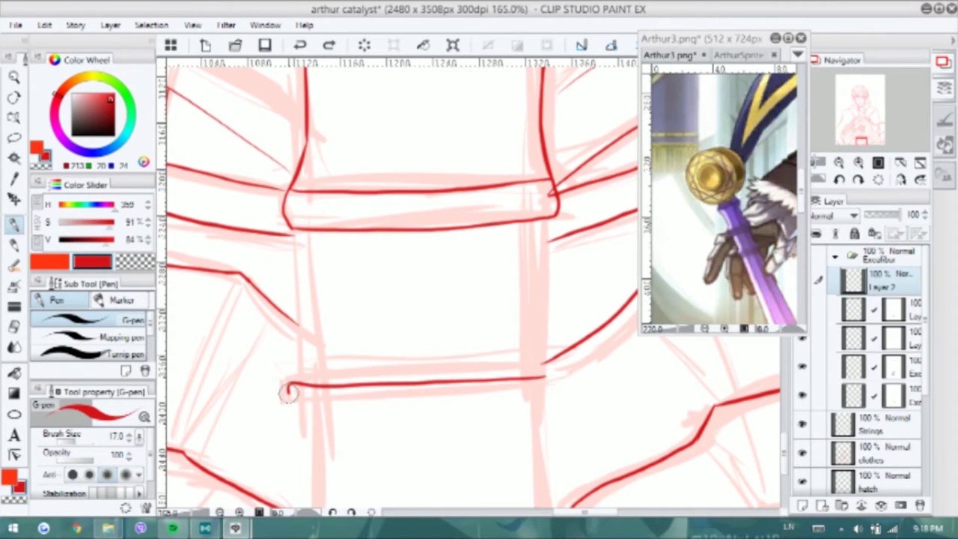
{"action": "mouse_move", "coordinate": [288, 388]}
{"action": "left_mouse_down"}
{"action": "mouse_move", "coordinate": [405, 403]}
{"action": "mouse_move", "coordinate": [544, 391]}
{"action": "left_mouse_up"}
Ink the two sides of the grip between the second and third bands and continue both sides below the third band
{"action": "left_click_drag", "start_coordinate": [296, 228], "coordinate": [296, 382]}
{"action": "left_click_drag", "start_coordinate": [551, 219], "coordinate": [548, 378]}
{"action": "scroll", "coordinate": [546, 341], "scroll_direction": "down", "scroll_amount": 2}
{"action": "left_click_drag", "start_coordinate": [287, 231], "coordinate": [292, 341]}
{"action": "left_click_drag", "start_coordinate": [541, 220], "coordinate": [544, 369]}
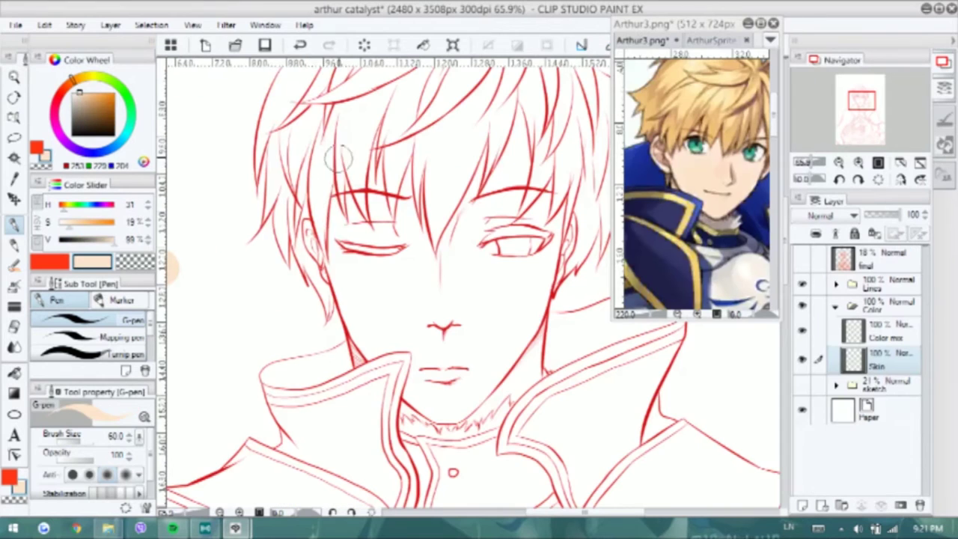
Paint initial skin colour over the forehead, then add a layer beneath the Color folder and fill it with dark blue
{"action": "mouse_move", "coordinate": [338, 156]}
{"action": "left_mouse_down"}
{"action": "mouse_move", "coordinate": [348, 225]}
{"action": "mouse_move", "coordinate": [397, 195]}
{"action": "mouse_move", "coordinate": [442, 247]}
{"action": "left_mouse_up"}
{"action": "left_click", "coordinate": [881, 506]}
{"action": "left_click_drag", "start_coordinate": [908, 422], "coordinate": [898, 404]}
{"action": "left_click", "coordinate": [105, 133]}
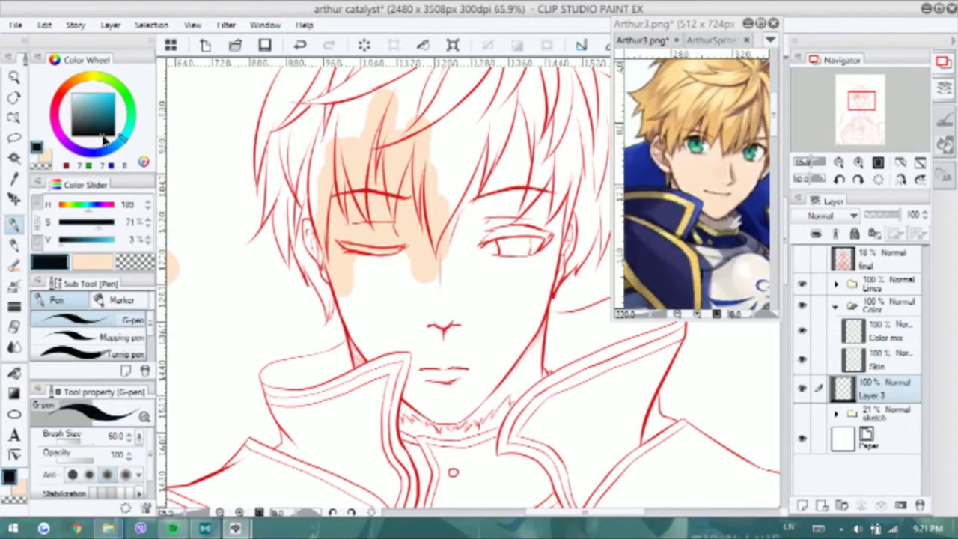
{"action": "key", "text": "g"}
{"action": "left_click", "coordinate": [211, 266]}
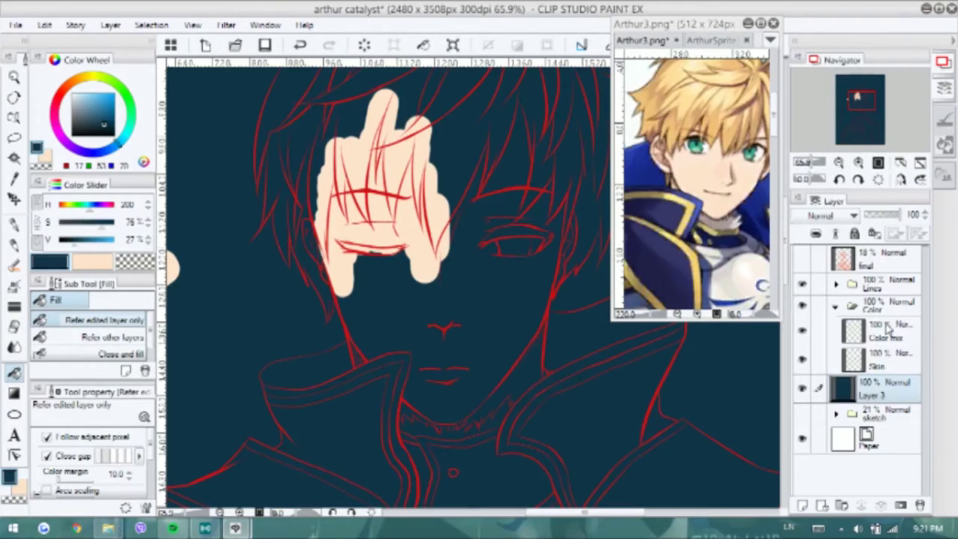
Paint the whole face, ears and neck in light peach on the Skin layer
{"action": "left_click", "coordinate": [875, 359]}
{"action": "key", "text": "p"}
{"action": "key", "text": "x"}
{"action": "mouse_move", "coordinate": [349, 288]}
{"action": "left_mouse_down"}
{"action": "mouse_move", "coordinate": [359, 320]}
{"action": "mouse_move", "coordinate": [359, 262]}
{"action": "mouse_move", "coordinate": [437, 180]}
{"action": "mouse_move", "coordinate": [523, 112]}
{"action": "mouse_move", "coordinate": [451, 261]}
{"action": "mouse_move", "coordinate": [366, 356]}
{"action": "mouse_move", "coordinate": [434, 434]}
{"action": "mouse_move", "coordinate": [527, 284]}
{"action": "mouse_move", "coordinate": [565, 180]}
{"action": "left_mouse_up"}
{"action": "mouse_move", "coordinate": [449, 270]}
{"action": "left_mouse_down"}
{"action": "mouse_move", "coordinate": [490, 351]}
{"action": "mouse_move", "coordinate": [314, 247]}
{"action": "mouse_move", "coordinate": [550, 299]}
{"action": "mouse_move", "coordinate": [535, 390]}
{"action": "left_mouse_up"}
{"action": "scroll", "coordinate": [517, 372], "scroll_direction": "up", "scroll_amount": 1}
{"action": "scroll", "coordinate": [517, 373], "scroll_direction": "up", "scroll_amount": 2}
{"action": "key", "text": "e"}
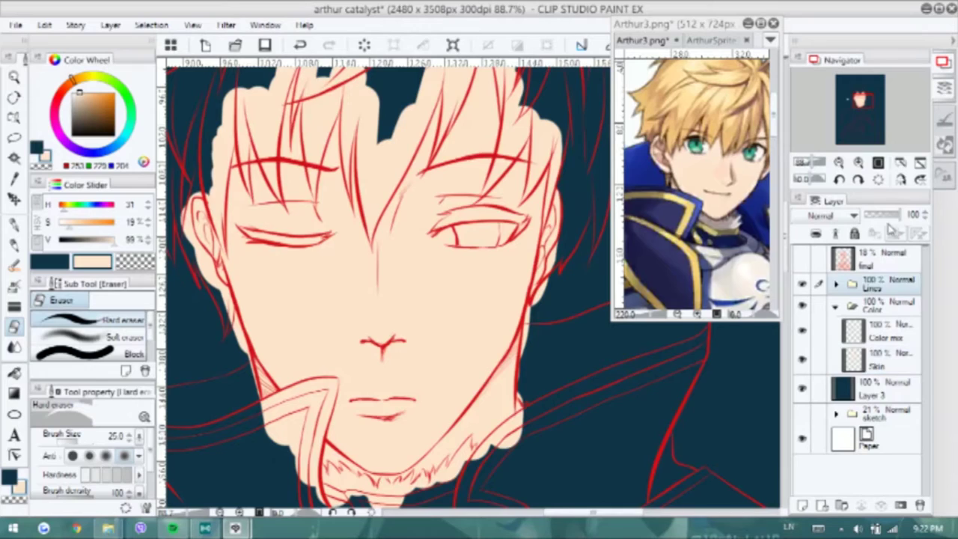
{"action": "key", "text": "alt+bracketleft"}
{"action": "key", "text": "alt+bracketright"}
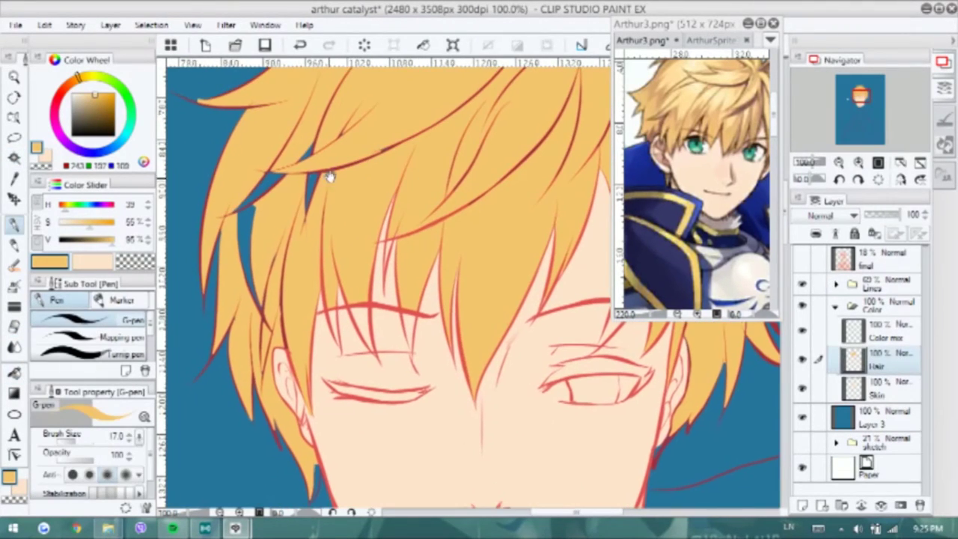
Fill the locks from the crown down to the open eye with golden yellow on the Hair layer
{"action": "scroll", "coordinate": [363, 230], "scroll_direction": "up", "scroll_amount": 2}
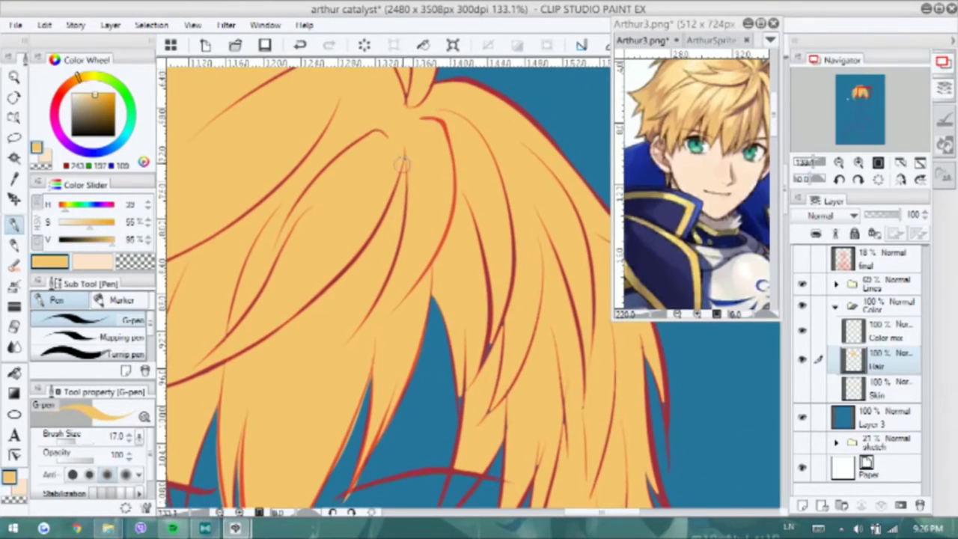
{"action": "left_click_drag", "start_coordinate": [354, 309], "coordinate": [374, 233]}
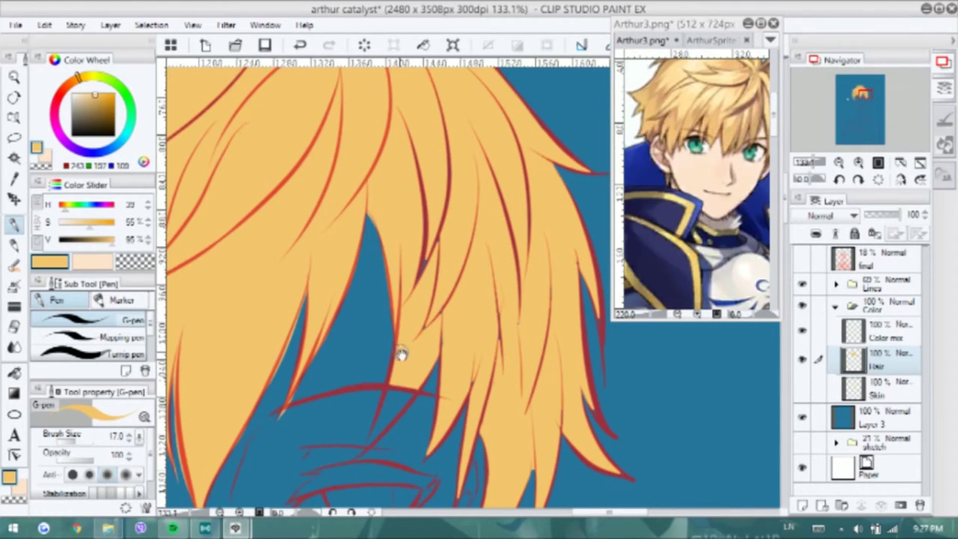
{"action": "scroll", "coordinate": [393, 333], "scroll_direction": "down", "scroll_amount": 2}
{"action": "mouse_move", "coordinate": [352, 388]}
{"action": "left_mouse_down"}
{"action": "mouse_move", "coordinate": [396, 327]}
{"action": "mouse_move", "coordinate": [403, 290]}
{"action": "left_mouse_up"}
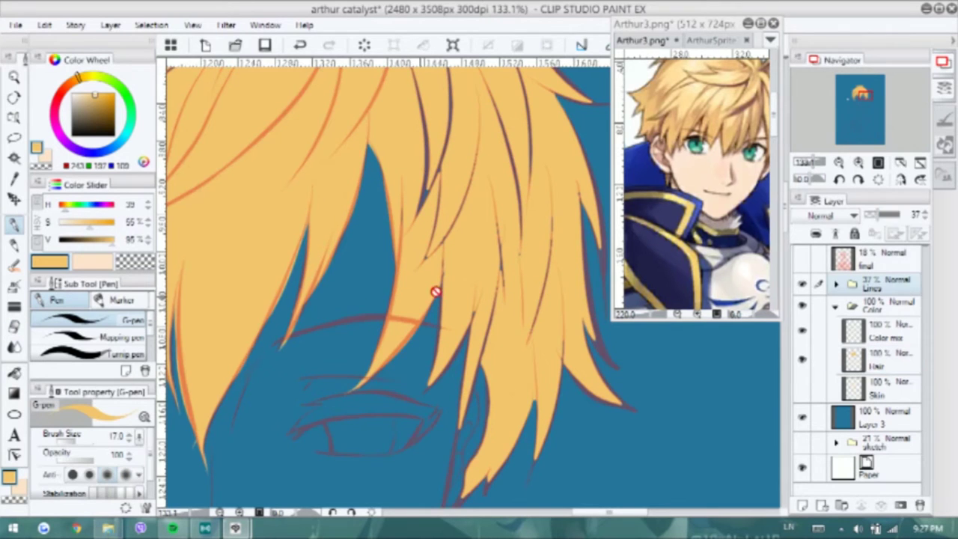
Fill the pointed tuft and the gaps between the outer locks on the closed-eye side with the golden hair colour
{"action": "left_click_drag", "start_coordinate": [204, 244], "coordinate": [362, 278]}
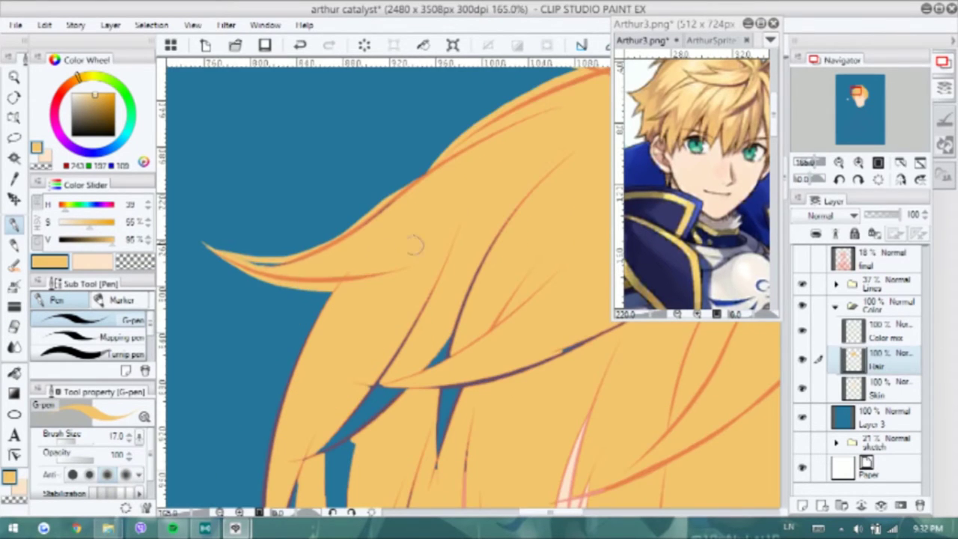
{"action": "left_click_drag", "start_coordinate": [453, 344], "coordinate": [375, 280]}
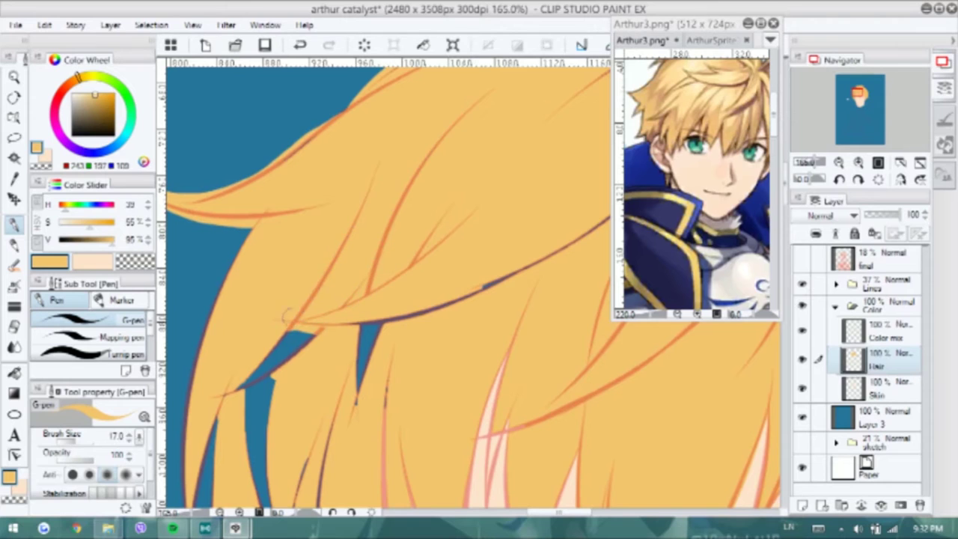
{"action": "left_click_drag", "start_coordinate": [455, 286], "coordinate": [317, 146]}
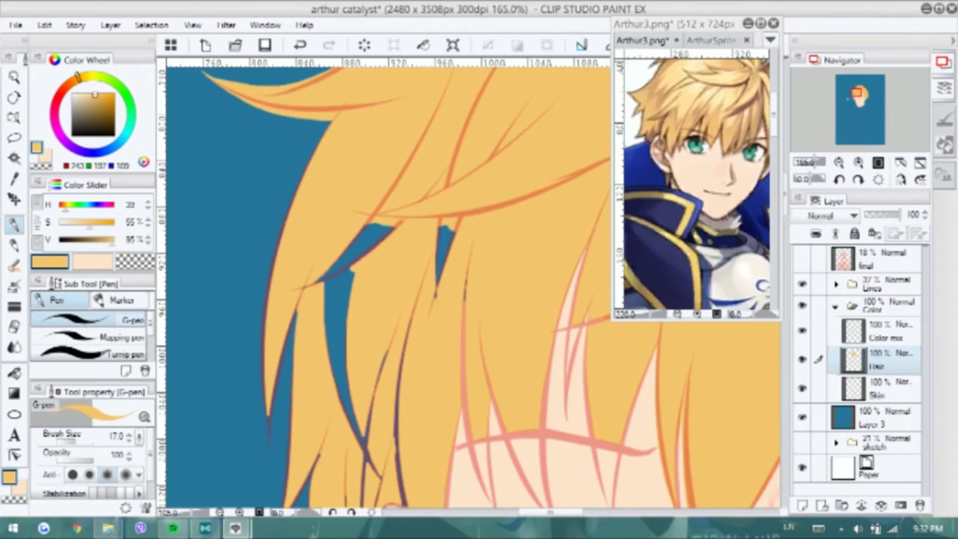
{"action": "mouse_move", "coordinate": [329, 112]}
{"action": "left_mouse_down"}
{"action": "mouse_move", "coordinate": [273, 330]}
{"action": "mouse_move", "coordinate": [270, 453]}
{"action": "left_mouse_up"}
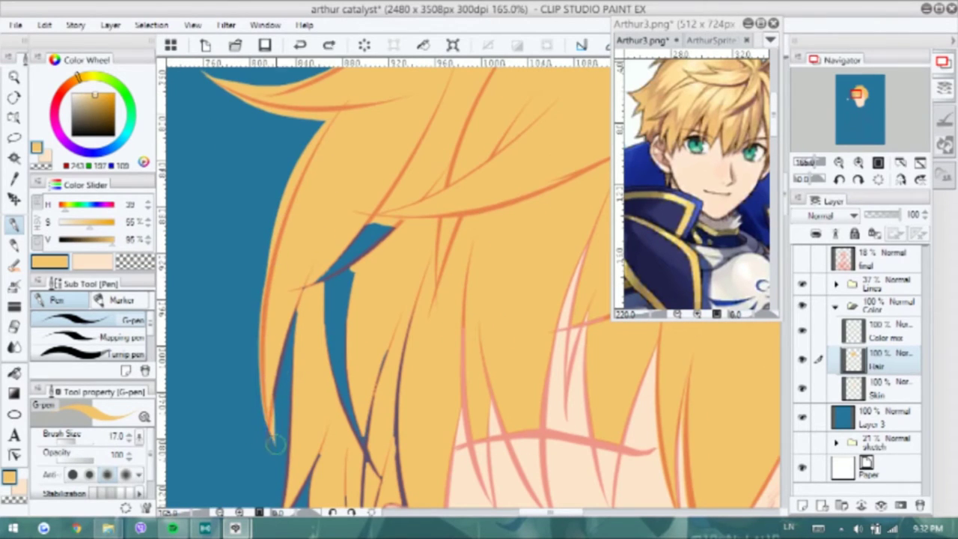
{"action": "scroll", "coordinate": [351, 270], "scroll_direction": "down", "scroll_amount": 3}
{"action": "scroll", "coordinate": [292, 145], "scroll_direction": "down", "scroll_amount": 2}
{"action": "mouse_move", "coordinate": [296, 163]}
{"action": "left_mouse_down"}
{"action": "mouse_move", "coordinate": [236, 374]}
{"action": "mouse_move", "coordinate": [247, 362]}
{"action": "mouse_move", "coordinate": [324, 366]}
{"action": "left_mouse_up"}
{"action": "left_click_drag", "start_coordinate": [349, 414], "coordinate": [361, 458]}
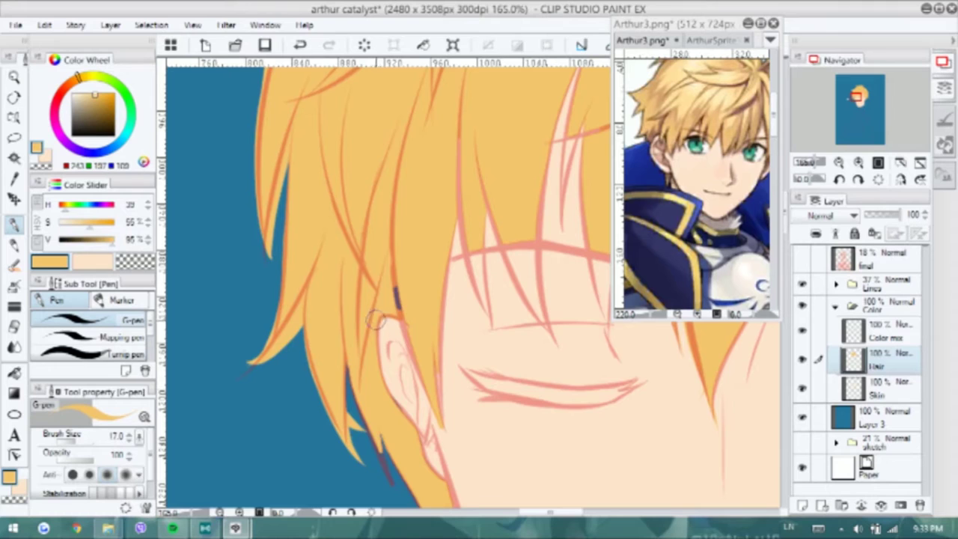
Colour the hair around the ear and the lower lock tips beside the jaw on the closed-eye side
{"action": "scroll", "coordinate": [411, 336], "scroll_direction": "down", "scroll_amount": 2}
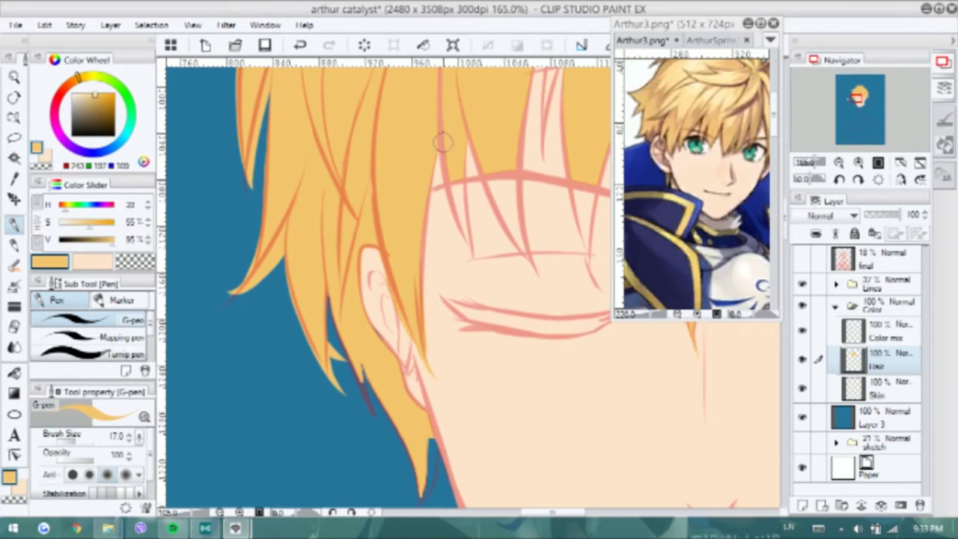
{"action": "scroll", "coordinate": [415, 270], "scroll_direction": "down", "scroll_amount": 3}
{"action": "left_click_drag", "start_coordinate": [254, 146], "coordinate": [288, 232]}
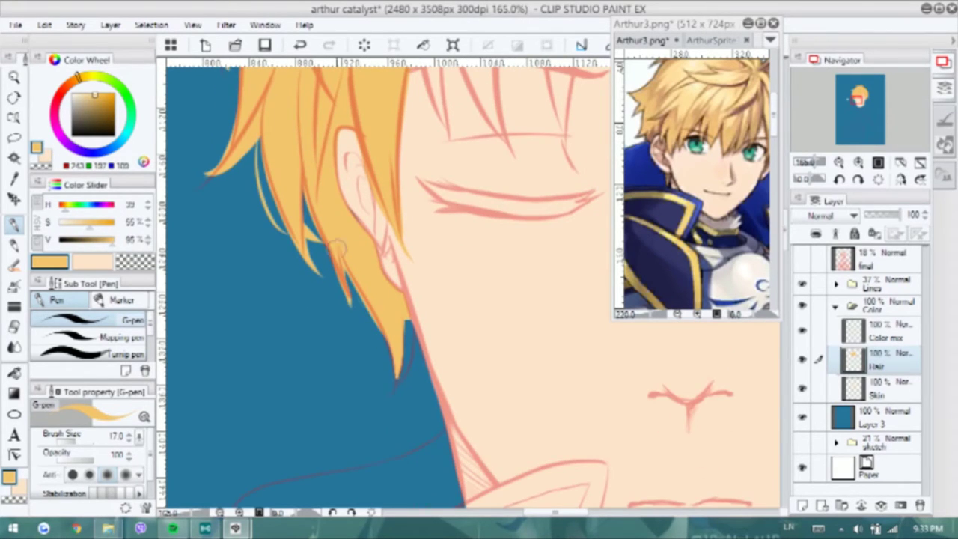
{"action": "left_click_drag", "start_coordinate": [408, 329], "coordinate": [389, 398]}
{"action": "left_click_drag", "start_coordinate": [403, 300], "coordinate": [424, 388]}
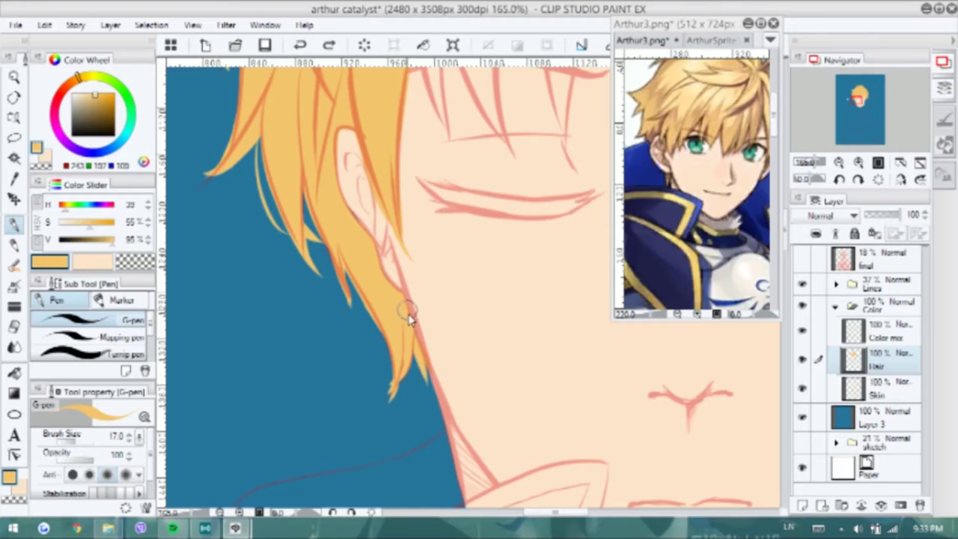
{"action": "scroll", "coordinate": [322, 322], "scroll_direction": "up", "scroll_amount": 3}
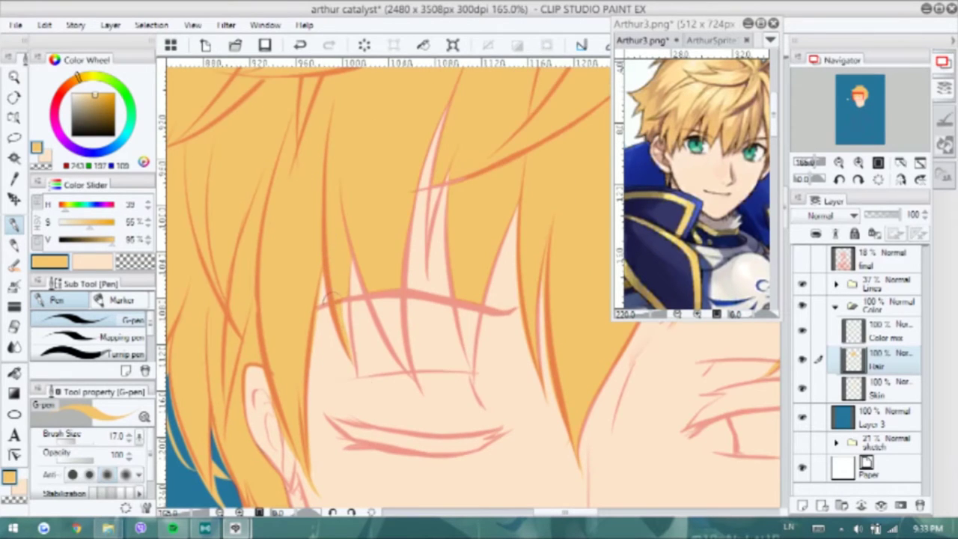
Paint thin stray hair strands curling off the outer edge of the hair on the closed-eye side
{"action": "scroll", "coordinate": [331, 298], "scroll_direction": "down", "scroll_amount": 2}
{"action": "scroll", "coordinate": [309, 196], "scroll_direction": "down", "scroll_amount": 1}
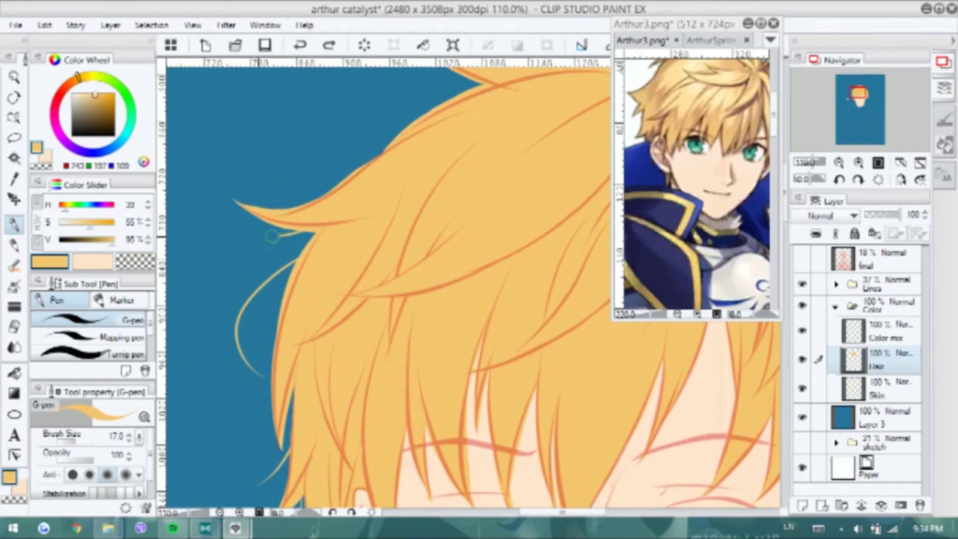
{"action": "scroll", "coordinate": [277, 194], "scroll_direction": "up", "scroll_amount": 2}
{"action": "scroll", "coordinate": [438, 122], "scroll_direction": "down", "scroll_amount": 2}
{"action": "scroll", "coordinate": [330, 219], "scroll_direction": "up", "scroll_amount": 2}
{"action": "key", "text": "ctrl+z"}
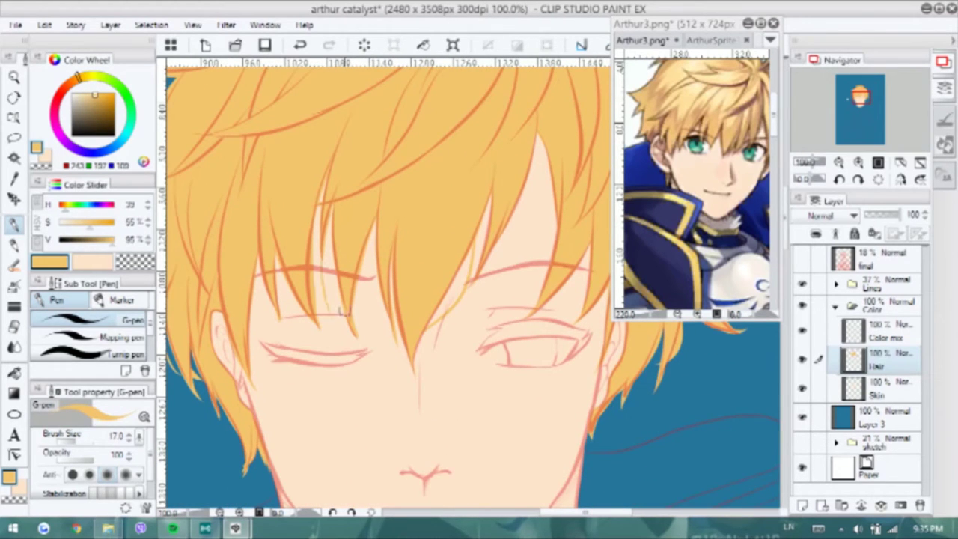
{"action": "key", "text": "ctrl+y"}
Add thin loose golden strands to the fringe and along the outer hair edge on the open-eye side
{"action": "left_click_drag", "start_coordinate": [425, 234], "coordinate": [327, 199]}
{"action": "mouse_move", "coordinate": [500, 315]}
{"action": "left_mouse_down"}
{"action": "mouse_move", "coordinate": [479, 374]}
{"action": "mouse_move", "coordinate": [449, 382]}
{"action": "left_mouse_up"}
{"action": "left_click_drag", "start_coordinate": [474, 194], "coordinate": [417, 178]}
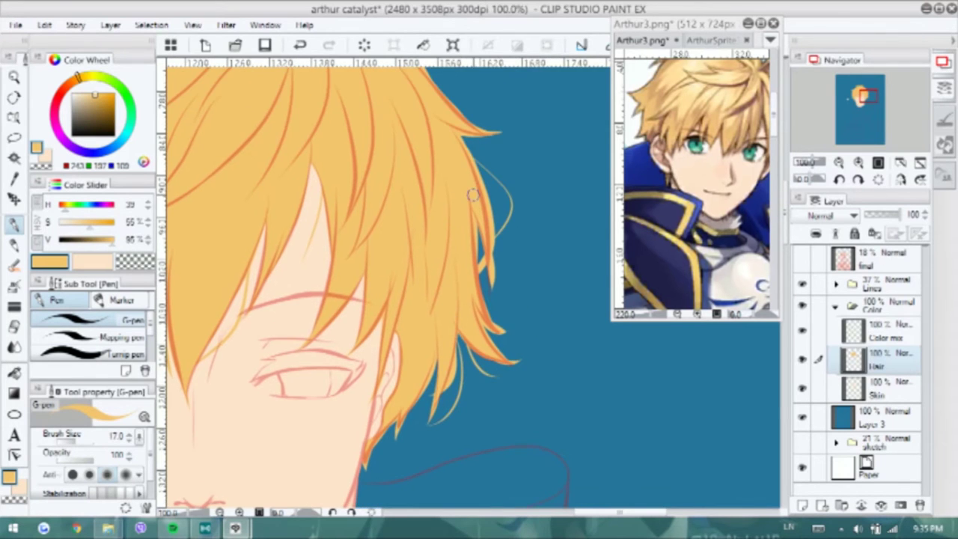
{"action": "scroll", "coordinate": [418, 178], "scroll_direction": "down", "scroll_amount": 3}
{"action": "scroll", "coordinate": [342, 270], "scroll_direction": "up", "scroll_amount": 5}
{"action": "scroll", "coordinate": [341, 270], "scroll_direction": "down", "scroll_amount": 2}
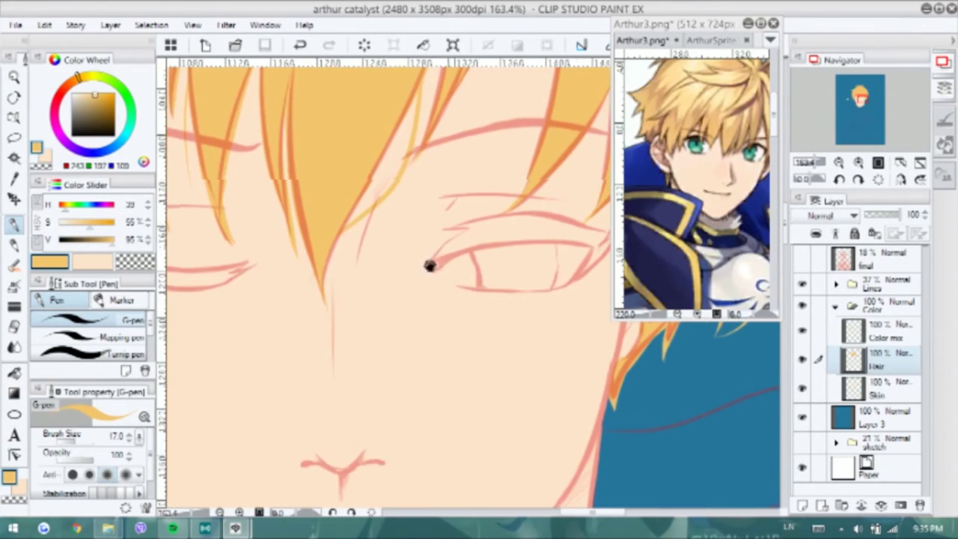
Hide the Skin layer and fill the open eye's upper lashes and outer corner with the golden hair colour
{"action": "scroll", "coordinate": [449, 253], "scroll_direction": "up", "scroll_amount": 2}
{"action": "left_click_drag", "start_coordinate": [415, 266], "coordinate": [447, 241]}
{"action": "left_click", "coordinate": [803, 388]}
{"action": "left_click_drag", "start_coordinate": [405, 277], "coordinate": [508, 239]}
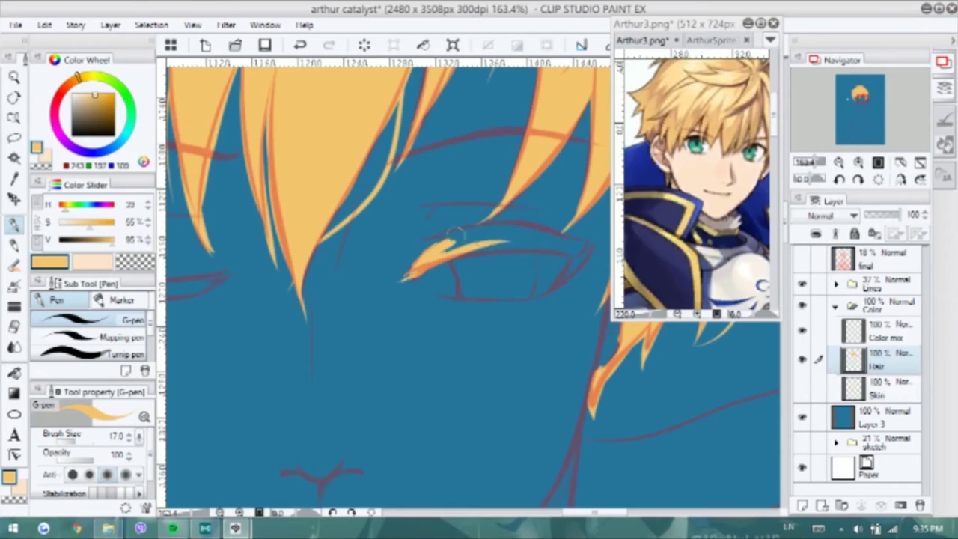
{"action": "left_click_drag", "start_coordinate": [440, 243], "coordinate": [523, 247]}
{"action": "left_click_drag", "start_coordinate": [449, 258], "coordinate": [572, 241]}
{"action": "mouse_move", "coordinate": [434, 244]}
{"action": "left_mouse_down"}
{"action": "mouse_move", "coordinate": [540, 221]}
{"action": "mouse_move", "coordinate": [576, 235]}
{"action": "mouse_move", "coordinate": [548, 246]}
{"action": "left_mouse_up"}
{"action": "left_click_drag", "start_coordinate": [552, 291], "coordinate": [587, 255]}
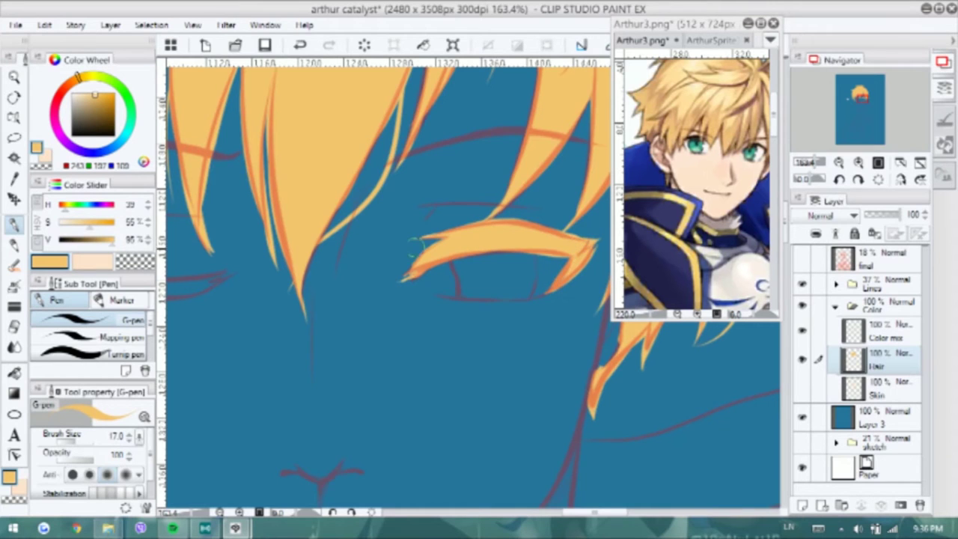
Mirror the canvas view, fill the closed eye's lashes with the golden hair colour, and show the Skin layer again
{"action": "key", "text": "h"}
{"action": "mouse_move", "coordinate": [527, 258]}
{"action": "left_mouse_down"}
{"action": "mouse_move", "coordinate": [389, 266]}
{"action": "mouse_move", "coordinate": [553, 255]}
{"action": "left_mouse_up"}
{"action": "left_click_drag", "start_coordinate": [370, 266], "coordinate": [524, 265]}
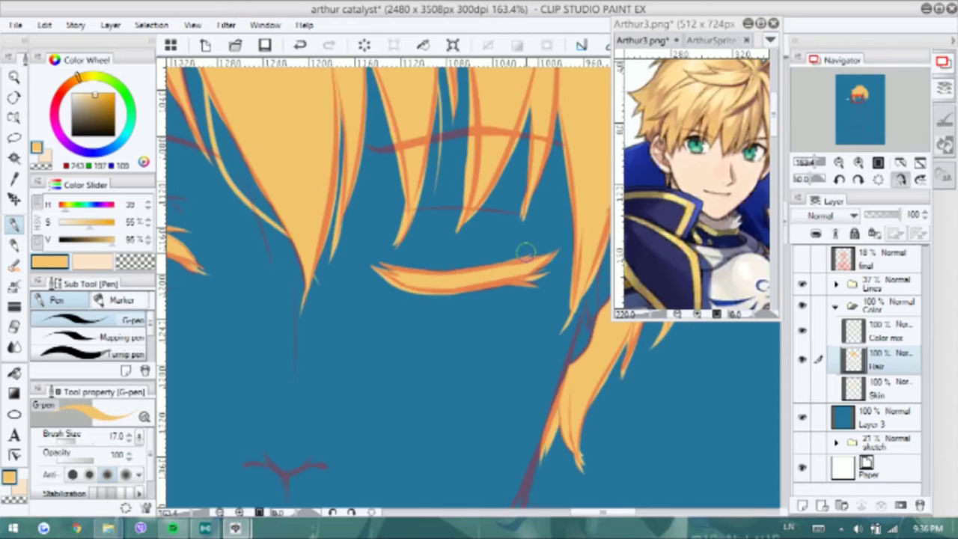
{"action": "key", "text": "ctrl+minus"}
{"action": "left_click", "coordinate": [802, 387]}
Add an Eyes layer above Skin, fill the open eye with off-white while Skin is hidden, and erase the overflow
{"action": "key", "text": "ctrl+shift+n"}
{"action": "key", "text": "ctrl+plus"}
{"action": "left_click", "coordinate": [114, 250]}
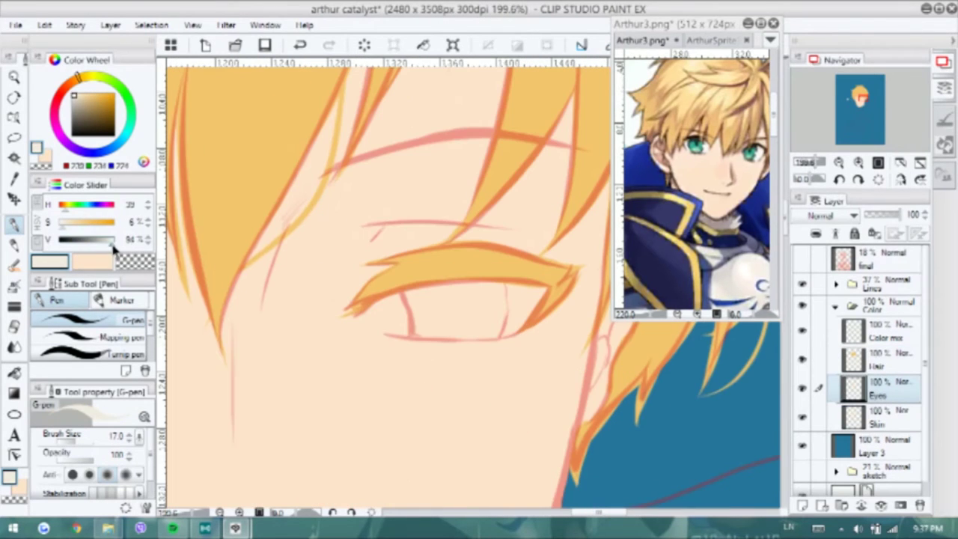
{"action": "left_click", "coordinate": [802, 416]}
{"action": "left_click_drag", "start_coordinate": [427, 284], "coordinate": [543, 299]}
{"action": "left_click_drag", "start_coordinate": [479, 299], "coordinate": [360, 322]}
{"action": "mouse_move", "coordinate": [419, 329]}
{"action": "left_mouse_down"}
{"action": "mouse_move", "coordinate": [488, 329]}
{"action": "mouse_move", "coordinate": [374, 329]}
{"action": "mouse_move", "coordinate": [517, 314]}
{"action": "mouse_move", "coordinate": [535, 321]}
{"action": "left_mouse_up"}
{"action": "key", "text": "e"}
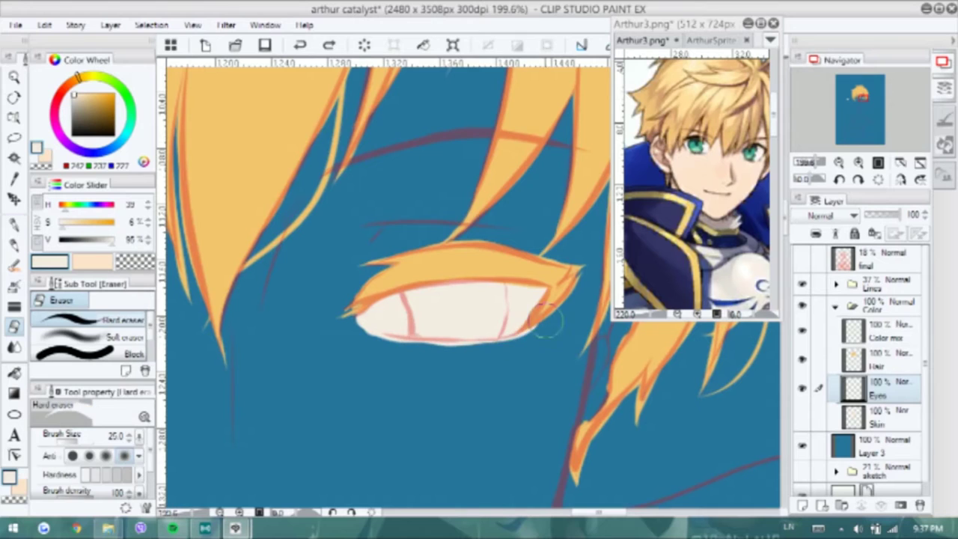
{"action": "left_click_drag", "start_coordinate": [447, 355], "coordinate": [428, 351]}
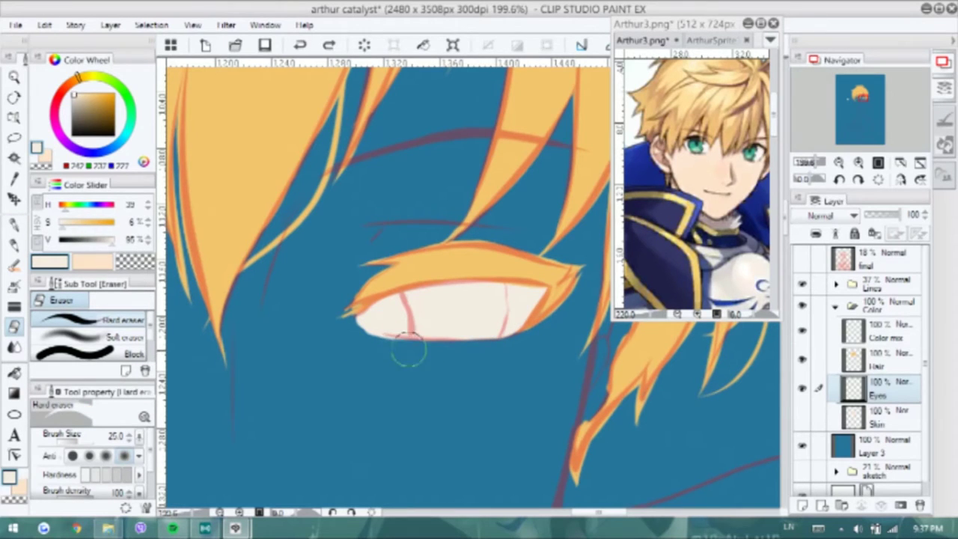
Paint the open eye's iris green on a Pupil layer and clip that layer to the Eyes layer below
{"action": "key", "text": "p"}
{"action": "left_click_drag", "start_coordinate": [483, 296], "coordinate": [432, 320]}
{"action": "mouse_move", "coordinate": [397, 287]}
{"action": "left_mouse_down"}
{"action": "mouse_move", "coordinate": [409, 336]}
{"action": "mouse_move", "coordinate": [471, 339]}
{"action": "left_mouse_up"}
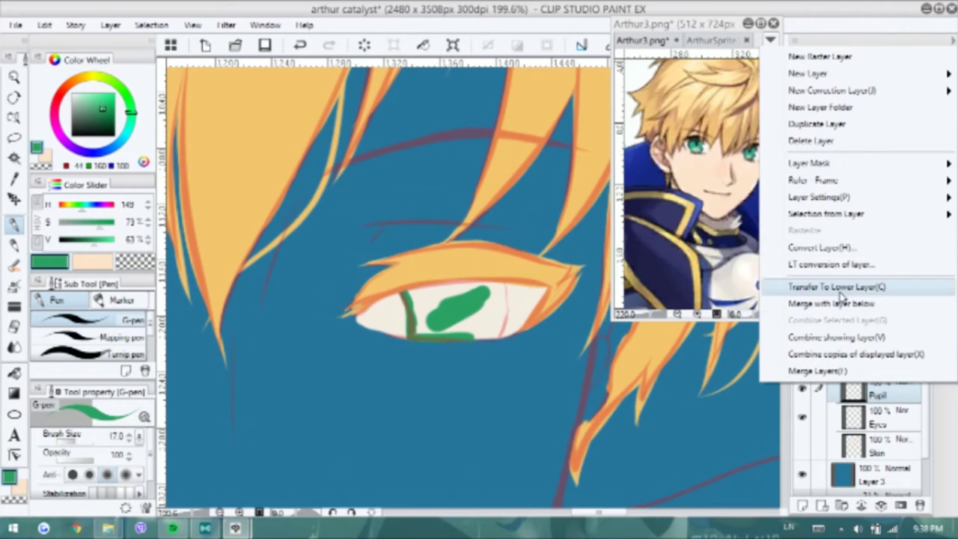
{"action": "left_click", "coordinate": [902, 394]}
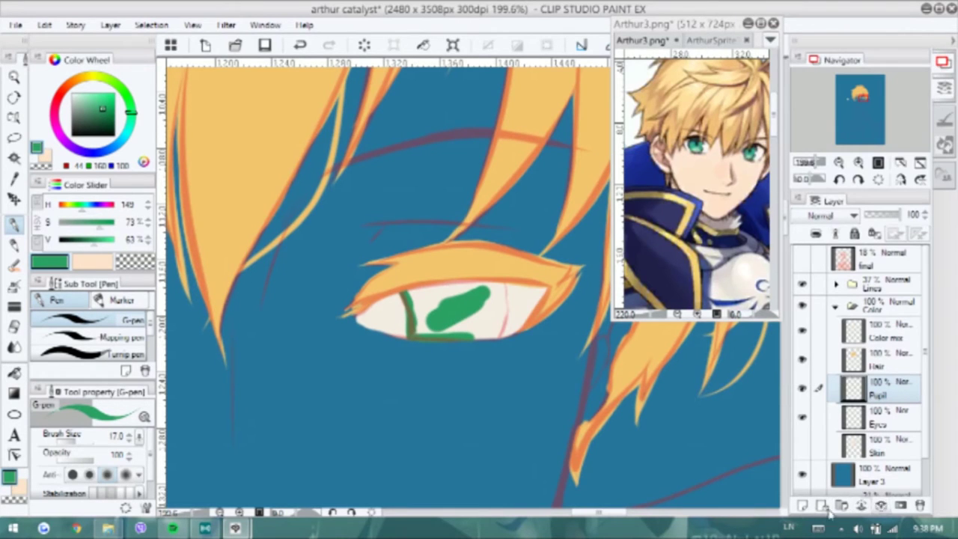
{"action": "left_click", "coordinate": [815, 234]}
{"action": "mouse_move", "coordinate": [410, 299]}
{"action": "left_mouse_down"}
{"action": "mouse_move", "coordinate": [458, 329]}
{"action": "mouse_move", "coordinate": [488, 300]}
{"action": "mouse_move", "coordinate": [509, 322]}
{"action": "left_mouse_up"}
Auto-select the collar panel and outer border on the open-eye side, fill them with navy on the Cape TOP layer, and deselect
{"action": "scroll", "coordinate": [479, 300], "scroll_direction": "down", "scroll_amount": 5}
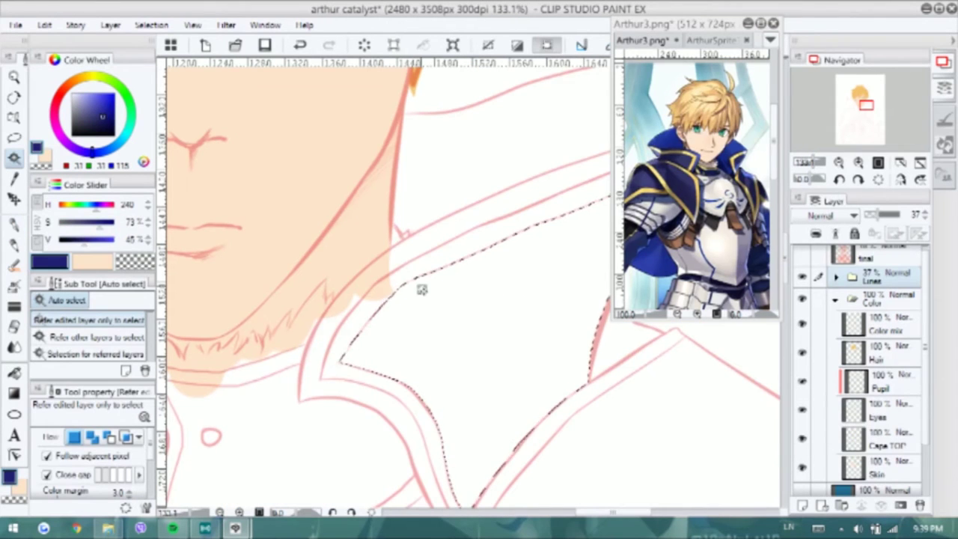
{"action": "left_click", "coordinate": [419, 285]}
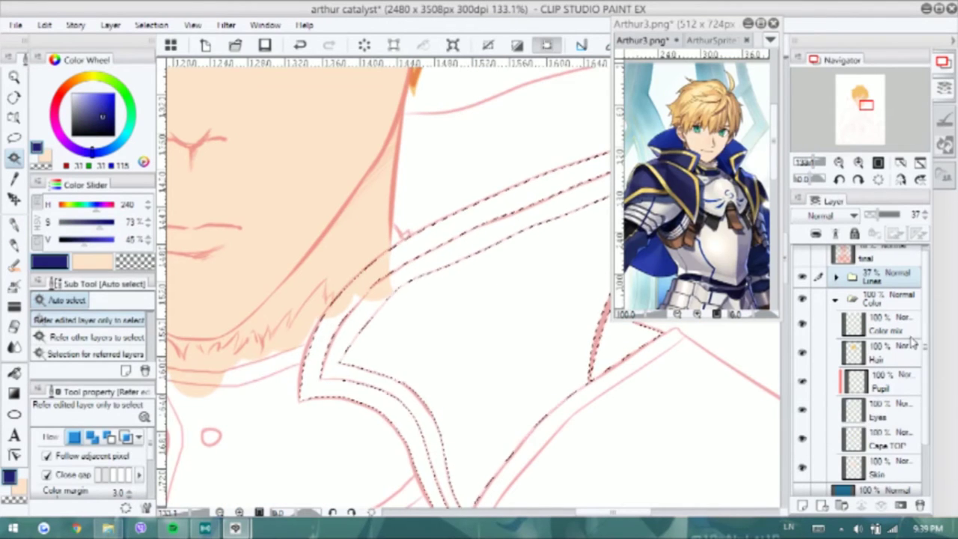
{"action": "key", "text": "g"}
{"action": "left_click", "coordinate": [488, 271]}
{"action": "key", "text": "p"}
{"action": "key", "text": "ctrl+d"}
Paint navy over the remaining gaps and edges of the filled collar, including the small fold at the shoulder
{"action": "left_click_drag", "start_coordinate": [528, 353], "coordinate": [452, 352]}
{"action": "left_click_drag", "start_coordinate": [513, 385], "coordinate": [575, 344]}
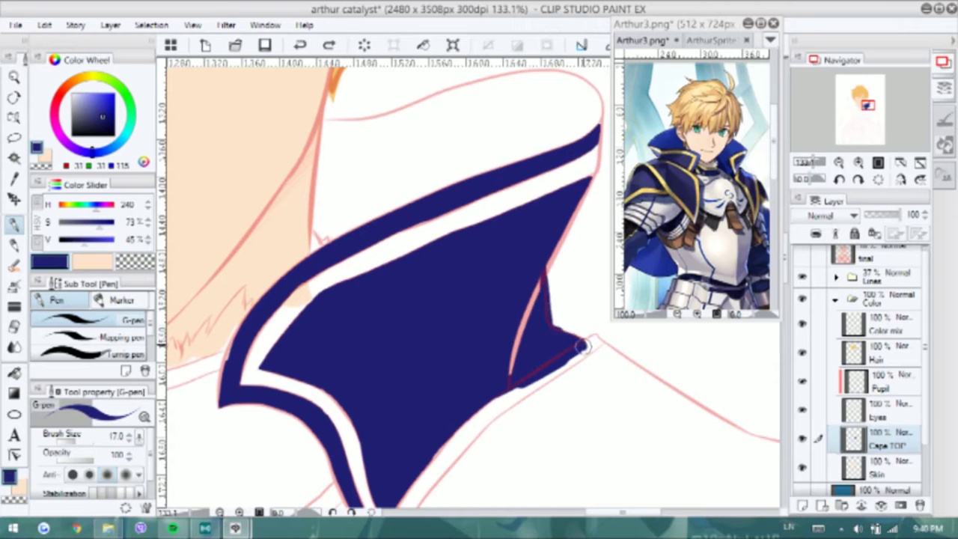
{"action": "mouse_move", "coordinate": [589, 174]}
{"action": "left_mouse_down"}
{"action": "mouse_move", "coordinate": [543, 257]}
{"action": "mouse_move", "coordinate": [573, 222]}
{"action": "left_mouse_up"}
{"action": "left_click_drag", "start_coordinate": [426, 479], "coordinate": [475, 367]}
{"action": "left_click_drag", "start_coordinate": [288, 329], "coordinate": [402, 455]}
{"action": "left_click_drag", "start_coordinate": [360, 247], "coordinate": [596, 141]}
Outline the main panel of the collar's opposite side in navy on the Cape TOP layer and paint its interior solid
{"action": "left_click_drag", "start_coordinate": [224, 149], "coordinate": [565, 258]}
{"action": "left_click_drag", "start_coordinate": [139, 190], "coordinate": [203, 209]}
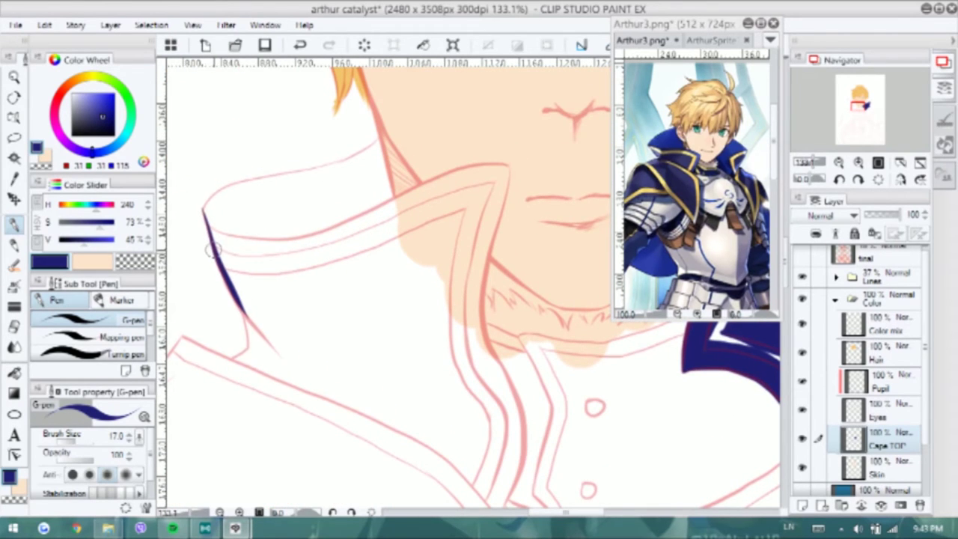
{"action": "left_click_drag", "start_coordinate": [234, 361], "coordinate": [385, 417]}
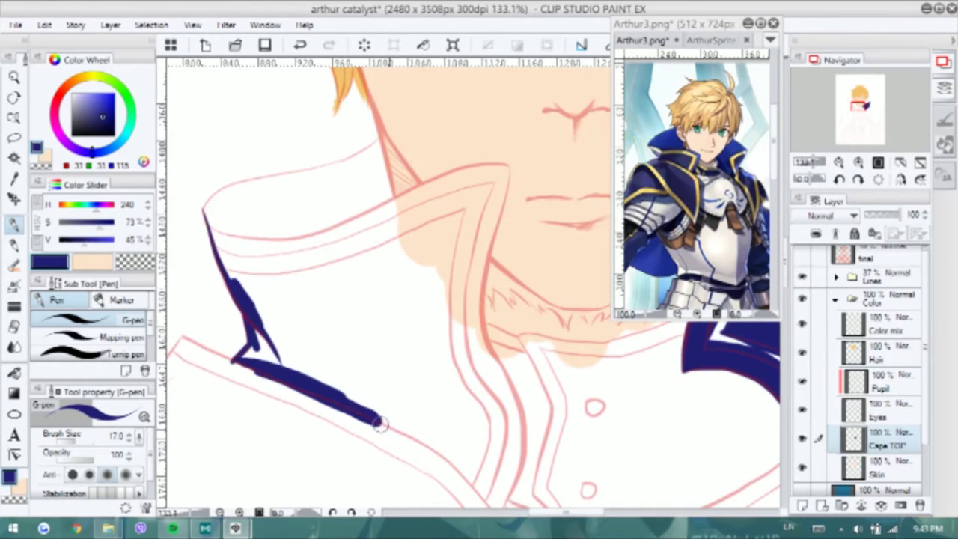
{"action": "left_click_drag", "start_coordinate": [344, 389], "coordinate": [434, 464]}
{"action": "mouse_move", "coordinate": [219, 285]}
{"action": "left_mouse_down"}
{"action": "mouse_move", "coordinate": [379, 249]}
{"action": "mouse_move", "coordinate": [449, 288]}
{"action": "mouse_move", "coordinate": [483, 479]}
{"action": "mouse_move", "coordinate": [404, 419]}
{"action": "mouse_move", "coordinate": [410, 249]}
{"action": "left_mouse_up"}
{"action": "mouse_move", "coordinate": [419, 284]}
{"action": "left_mouse_down"}
{"action": "mouse_move", "coordinate": [389, 352]}
{"action": "mouse_move", "coordinate": [359, 300]}
{"action": "mouse_move", "coordinate": [292, 342]}
{"action": "mouse_move", "coordinate": [249, 302]}
{"action": "left_mouse_up"}
{"action": "key", "text": "bracketright"}
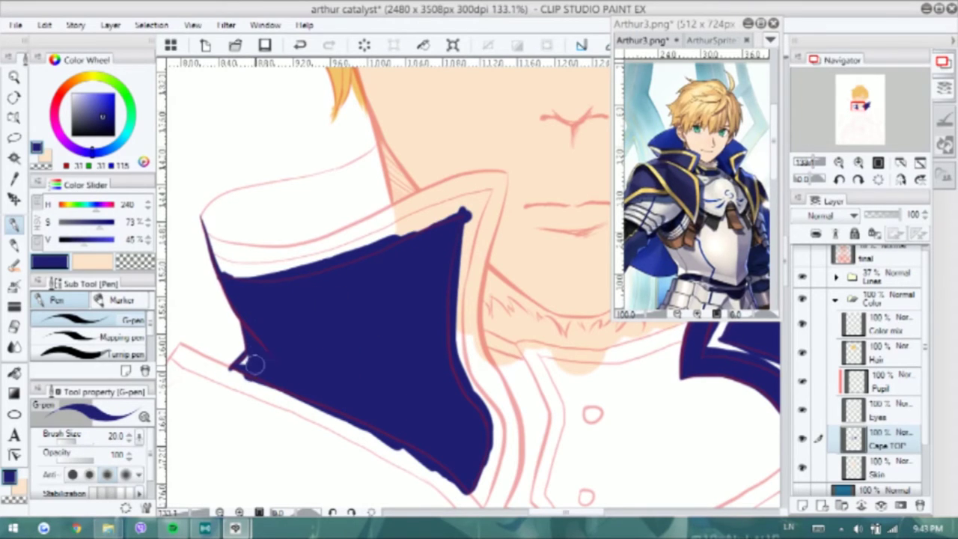
Paint the outer border of that collar side navy along its upper and front edges, keeping the trim strip unpainted and erasing overflow
{"action": "mouse_move", "coordinate": [280, 247]}
{"action": "left_mouse_down"}
{"action": "mouse_move", "coordinate": [482, 178]}
{"action": "mouse_move", "coordinate": [509, 193]}
{"action": "mouse_move", "coordinate": [483, 218]}
{"action": "mouse_move", "coordinate": [485, 266]}
{"action": "left_mouse_up"}
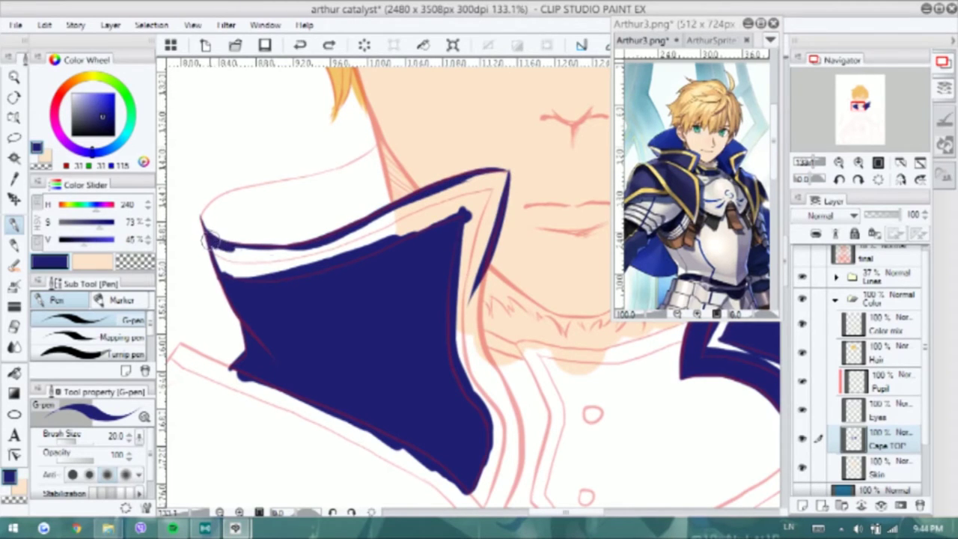
{"action": "mouse_move", "coordinate": [245, 254]}
{"action": "left_mouse_down"}
{"action": "mouse_move", "coordinate": [333, 240]}
{"action": "mouse_move", "coordinate": [505, 174]}
{"action": "mouse_move", "coordinate": [467, 319]}
{"action": "mouse_move", "coordinate": [473, 359]}
{"action": "left_mouse_up"}
{"action": "key", "text": "e"}
{"action": "left_click_drag", "start_coordinate": [509, 187], "coordinate": [500, 238]}
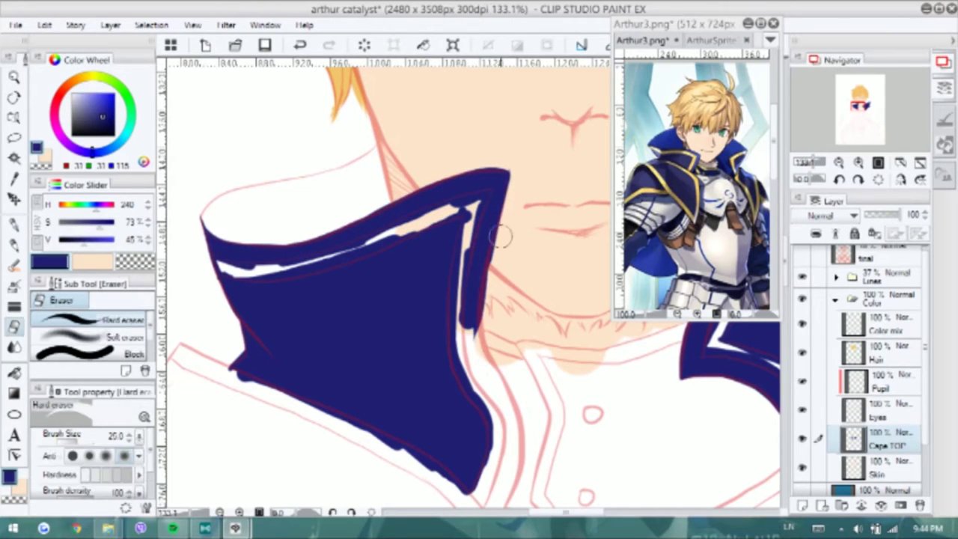
{"action": "key", "text": "p"}
{"action": "left_click_drag", "start_coordinate": [483, 277], "coordinate": [478, 348]}
{"action": "left_click_drag", "start_coordinate": [479, 307], "coordinate": [471, 390]}
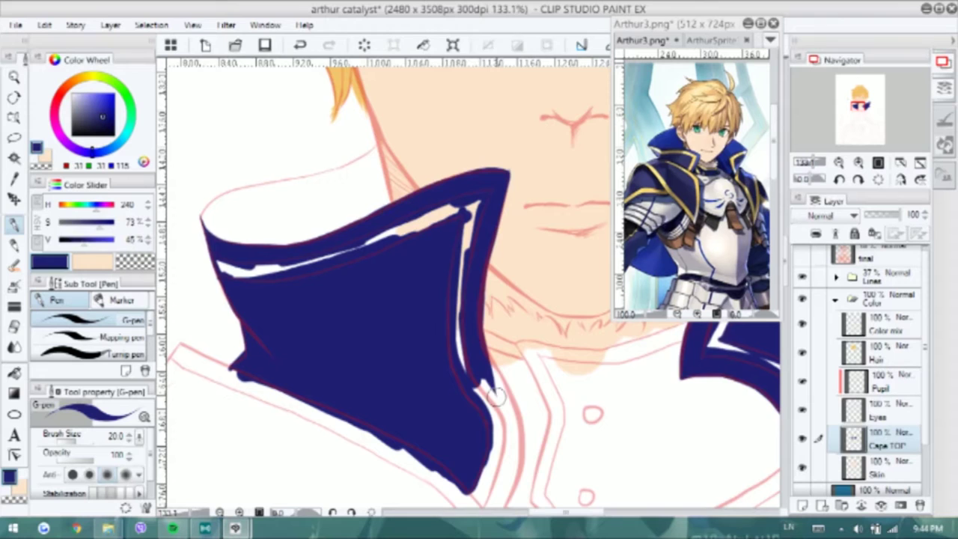
{"action": "left_click_drag", "start_coordinate": [486, 325], "coordinate": [498, 407]}
{"action": "scroll", "coordinate": [486, 314], "scroll_direction": "down", "scroll_amount": 3}
{"action": "mouse_move", "coordinate": [486, 295]}
{"action": "left_mouse_down"}
{"action": "mouse_move", "coordinate": [493, 328]}
{"action": "mouse_move", "coordinate": [483, 297]}
{"action": "mouse_move", "coordinate": [468, 432]}
{"action": "left_mouse_up"}
{"action": "left_click_drag", "start_coordinate": [486, 322], "coordinate": [470, 434]}
Paint the front cape panel below the open-eye side of the collar navy, following its outlines
{"action": "scroll", "coordinate": [472, 337], "scroll_direction": "down", "scroll_amount": 3}
{"action": "scroll", "coordinate": [342, 277], "scroll_direction": "down", "scroll_amount": 3}
{"action": "mouse_move", "coordinate": [335, 303]}
{"action": "left_mouse_down"}
{"action": "mouse_move", "coordinate": [320, 260]}
{"action": "mouse_move", "coordinate": [352, 193]}
{"action": "left_mouse_up"}
{"action": "scroll", "coordinate": [352, 193], "scroll_direction": "up", "scroll_amount": 3}
{"action": "mouse_move", "coordinate": [329, 247]}
{"action": "left_mouse_down"}
{"action": "mouse_move", "coordinate": [378, 188]}
{"action": "mouse_move", "coordinate": [472, 118]}
{"action": "left_mouse_up"}
{"action": "scroll", "coordinate": [389, 224], "scroll_direction": "down", "scroll_amount": 3}
{"action": "mouse_move", "coordinate": [303, 262]}
{"action": "left_mouse_down"}
{"action": "mouse_move", "coordinate": [395, 455]}
{"action": "mouse_move", "coordinate": [490, 159]}
{"action": "left_mouse_up"}
{"action": "scroll", "coordinate": [395, 449], "scroll_direction": "down", "scroll_amount": 2}
{"action": "scroll", "coordinate": [490, 158], "scroll_direction": "up", "scroll_amount": 2}
{"action": "left_click_drag", "start_coordinate": [419, 254], "coordinate": [532, 112]}
{"action": "scroll", "coordinate": [532, 112], "scroll_direction": "left", "scroll_amount": 2}
{"action": "mouse_move", "coordinate": [404, 277]}
{"action": "left_mouse_down"}
{"action": "mouse_move", "coordinate": [276, 321]}
{"action": "mouse_move", "coordinate": [299, 172]}
{"action": "mouse_move", "coordinate": [353, 316]}
{"action": "mouse_move", "coordinate": [494, 187]}
{"action": "mouse_move", "coordinate": [333, 217]}
{"action": "mouse_move", "coordinate": [322, 139]}
{"action": "mouse_move", "coordinate": [359, 131]}
{"action": "left_mouse_up"}
Paint navy along the shoulder edge of that front cape panel, redoing the stroke that strays from the line
{"action": "scroll", "coordinate": [359, 131], "scroll_direction": "up", "scroll_amount": 3}
{"action": "scroll", "coordinate": [359, 131], "scroll_direction": "right", "scroll_amount": 2}
{"action": "mouse_move", "coordinate": [299, 180]}
{"action": "left_mouse_down"}
{"action": "mouse_move", "coordinate": [229, 255]}
{"action": "mouse_move", "coordinate": [424, 298]}
{"action": "mouse_move", "coordinate": [472, 225]}
{"action": "left_mouse_up"}
{"action": "scroll", "coordinate": [471, 225], "scroll_direction": "up", "scroll_amount": 3}
{"action": "mouse_move", "coordinate": [247, 101]}
{"action": "left_mouse_down"}
{"action": "mouse_move", "coordinate": [376, 195]}
{"action": "mouse_move", "coordinate": [408, 202]}
{"action": "left_mouse_up"}
{"action": "key", "text": "ctrl+z"}
{"action": "mouse_move", "coordinate": [248, 111]}
{"action": "left_mouse_down"}
{"action": "mouse_move", "coordinate": [255, 142]}
{"action": "mouse_move", "coordinate": [300, 218]}
{"action": "mouse_move", "coordinate": [299, 259]}
{"action": "mouse_move", "coordinate": [424, 199]}
{"action": "left_mouse_up"}
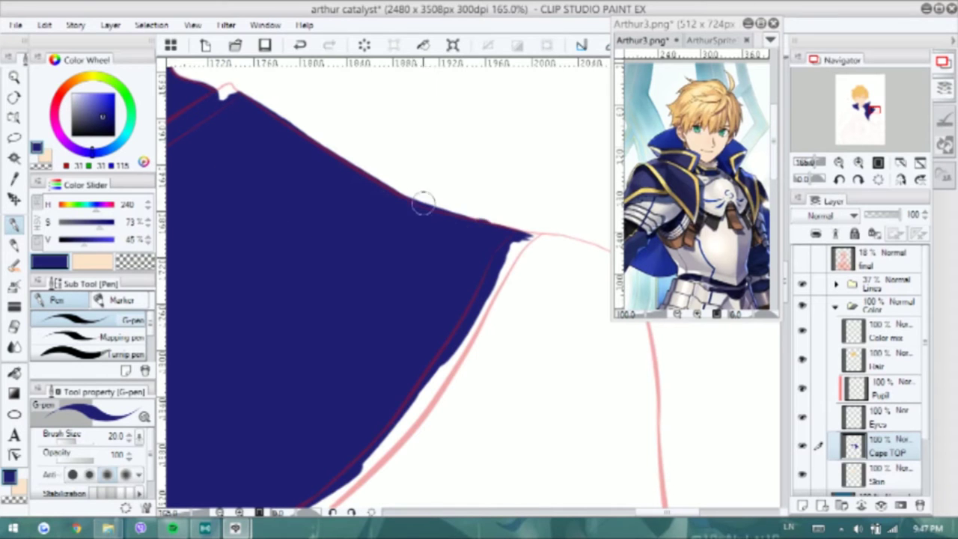
Auto-select the outer shoulder cape panel and its hem border from the Lines folder, and fill them with navy on Cape TOP
{"action": "scroll", "coordinate": [496, 210], "scroll_direction": "down", "scroll_amount": 4}
{"action": "key", "text": "w"}
{"action": "left_click", "coordinate": [462, 314]}
{"action": "scroll", "coordinate": [463, 314], "scroll_direction": "up", "scroll_amount": 2}
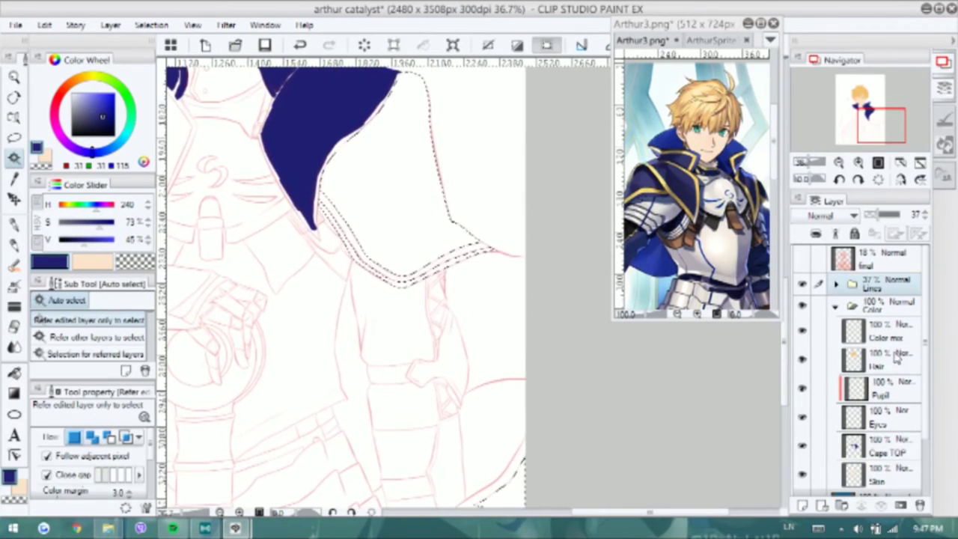
{"action": "left_click", "coordinate": [887, 447]}
{"action": "key", "text": "g"}
{"action": "left_click", "coordinate": [412, 267]}
{"action": "left_click", "coordinate": [386, 255]}
Extend the navy hem border to its pointed tip and paint over its edge lines with the G-pen
{"action": "scroll", "coordinate": [524, 240], "scroll_direction": "up", "scroll_amount": 2}
{"action": "key", "text": "p"}
{"action": "mouse_move", "coordinate": [548, 277]}
{"action": "left_mouse_down"}
{"action": "mouse_move", "coordinate": [464, 380]}
{"action": "mouse_move", "coordinate": [369, 438]}
{"action": "mouse_move", "coordinate": [496, 487]}
{"action": "left_mouse_up"}
{"action": "left_click_drag", "start_coordinate": [329, 322], "coordinate": [464, 397]}
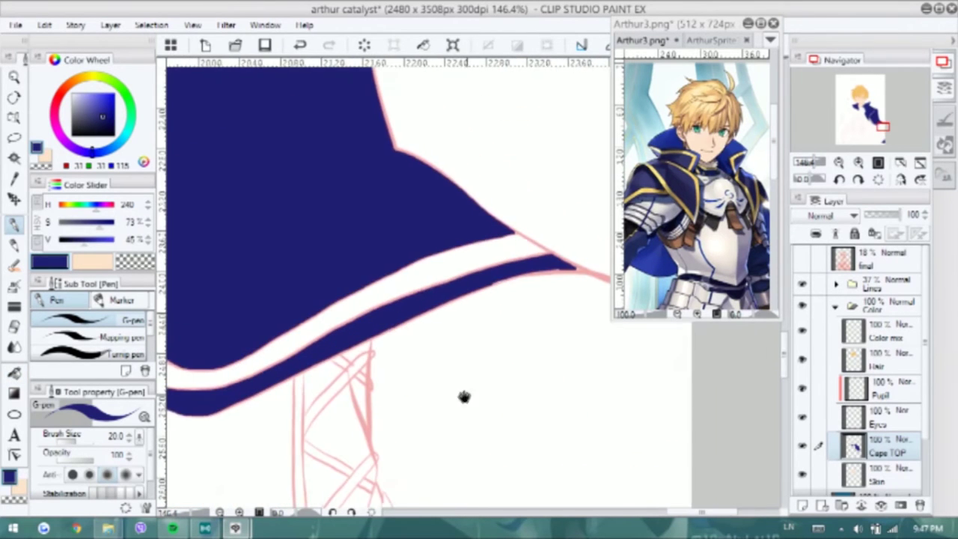
{"action": "left_click_drag", "start_coordinate": [567, 271], "coordinate": [479, 293]}
{"action": "key", "text": "ctrl+z"}
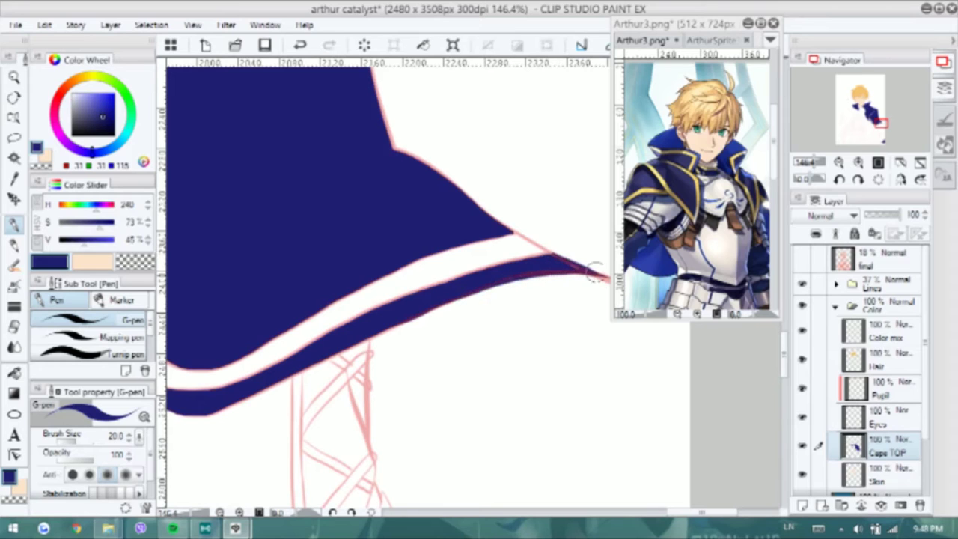
{"action": "left_click_drag", "start_coordinate": [552, 259], "coordinate": [366, 318]}
{"action": "mouse_move", "coordinate": [213, 380]}
{"action": "left_mouse_down"}
{"action": "mouse_move", "coordinate": [359, 338]}
{"action": "mouse_move", "coordinate": [335, 383]}
{"action": "left_mouse_up"}
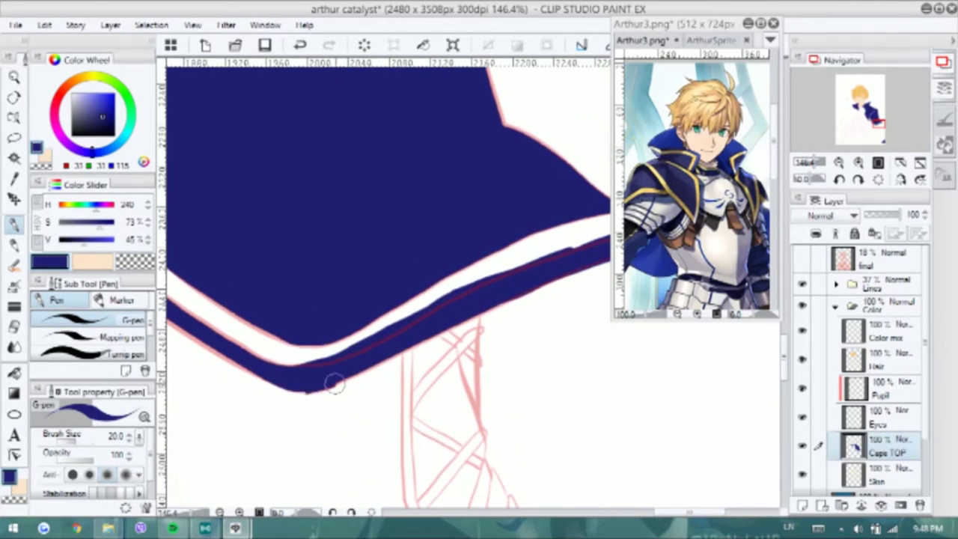
{"action": "left_click_drag", "start_coordinate": [536, 283], "coordinate": [640, 268]}
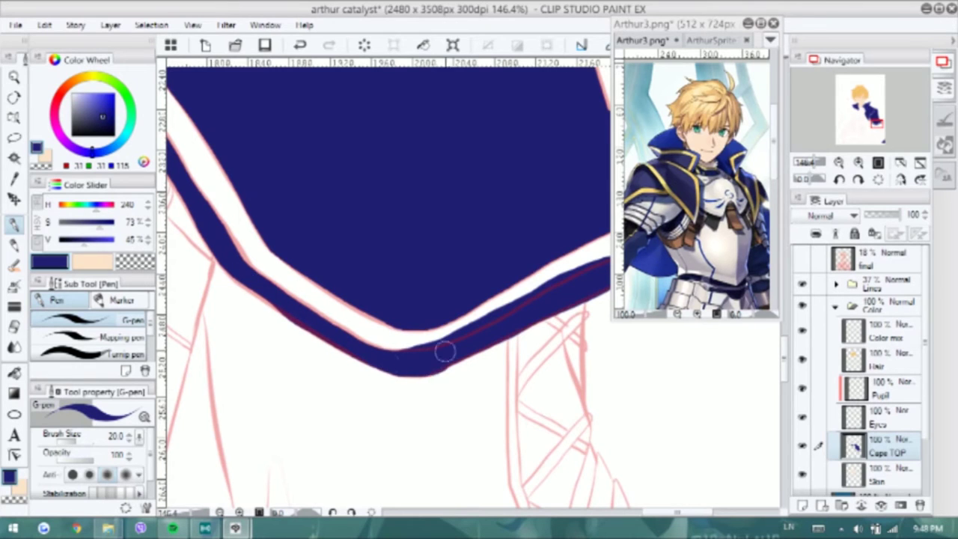
Save the illustration, mirror the canvas view, and paint navy over the shoulder cape's outer edge line down to the hem tip
{"action": "scroll", "coordinate": [387, 300], "scroll_direction": "up", "scroll_amount": 10}
{"action": "key", "text": "ctrl+s"}
{"action": "key", "text": "h"}
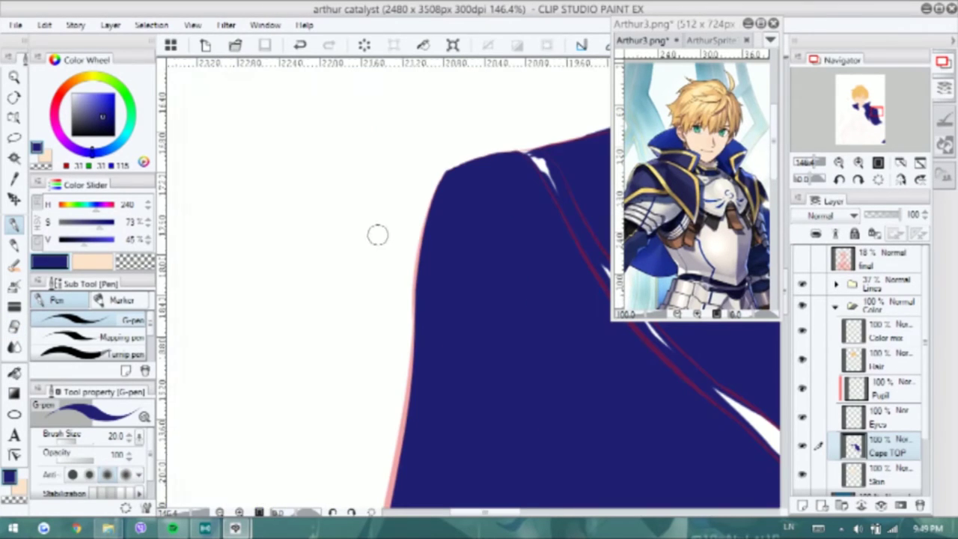
{"action": "scroll", "coordinate": [415, 290], "scroll_direction": "down", "scroll_amount": 3}
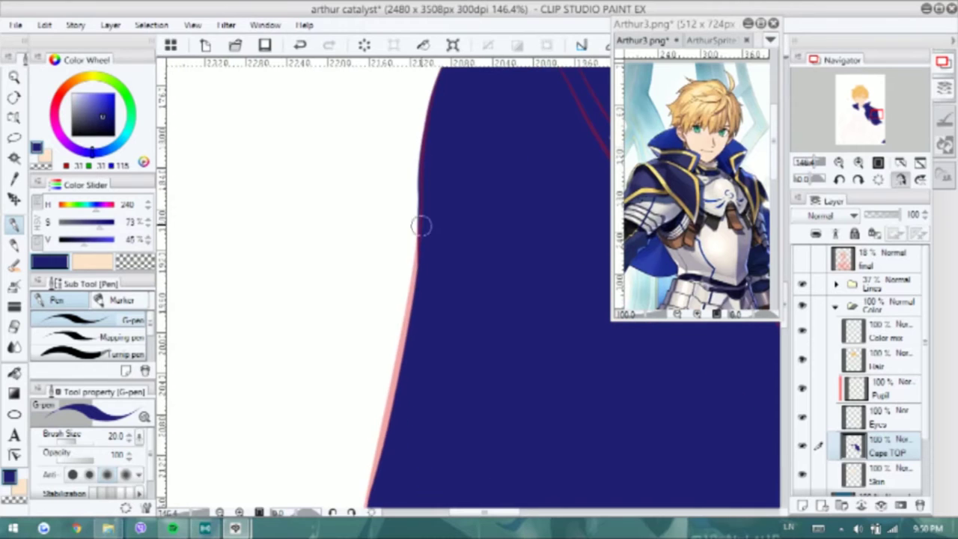
{"action": "scroll", "coordinate": [410, 290], "scroll_direction": "down", "scroll_amount": 4}
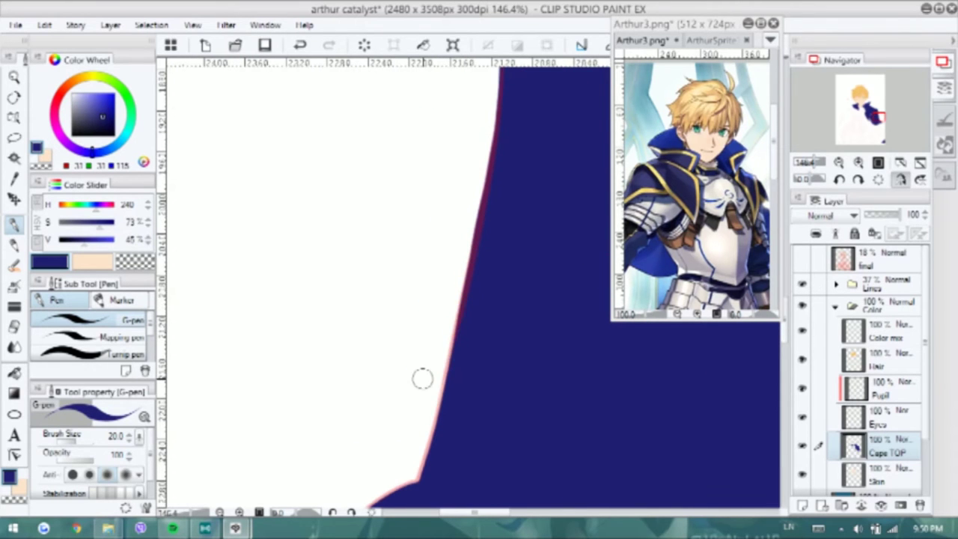
{"action": "scroll", "coordinate": [422, 378], "scroll_direction": "down", "scroll_amount": 5}
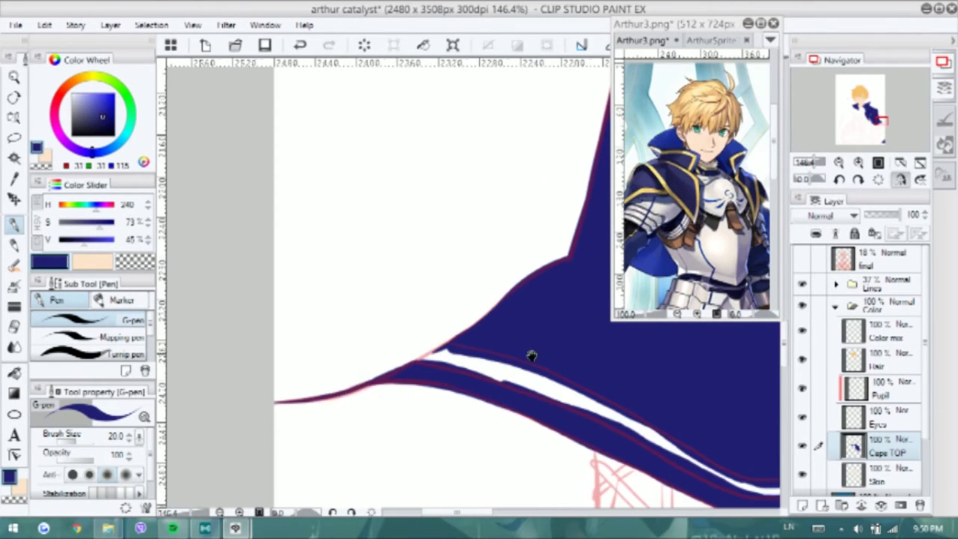
{"action": "left_click_drag", "start_coordinate": [591, 347], "coordinate": [442, 289]}
Outline the shoulder cape's front panel on the opposite side in navy, and fill the enclosed area
{"action": "scroll", "coordinate": [442, 289], "scroll_direction": "down", "scroll_amount": 5}
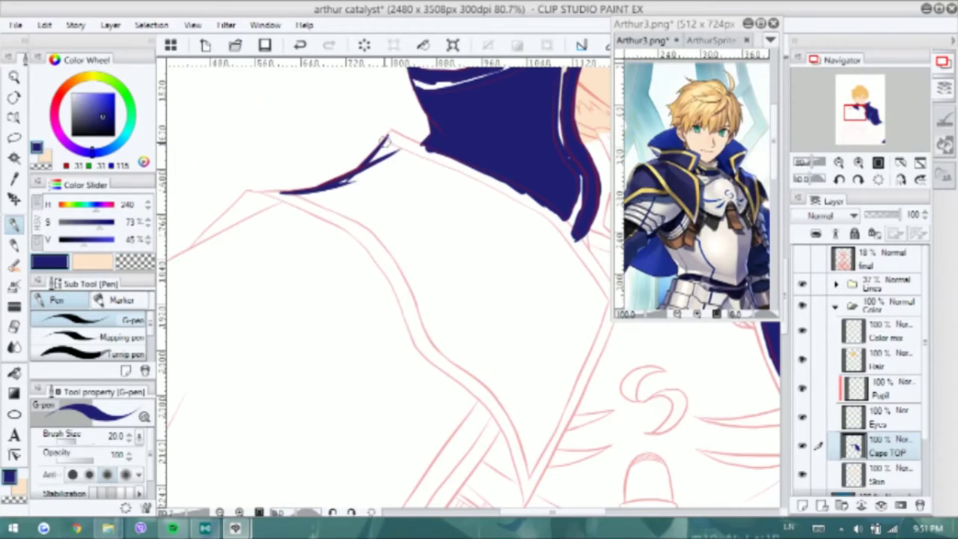
{"action": "scroll", "coordinate": [482, 276], "scroll_direction": "up", "scroll_amount": 2}
{"action": "mouse_move", "coordinate": [352, 127]}
{"action": "left_mouse_down"}
{"action": "mouse_move", "coordinate": [300, 198]}
{"action": "mouse_move", "coordinate": [460, 384]}
{"action": "mouse_move", "coordinate": [512, 502]}
{"action": "left_mouse_up"}
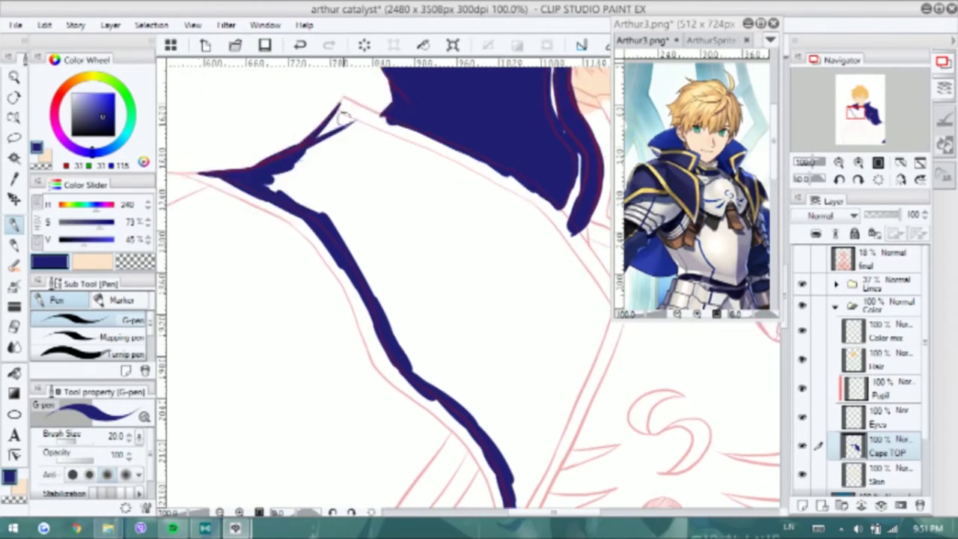
{"action": "mouse_move", "coordinate": [352, 112]}
{"action": "left_mouse_down"}
{"action": "mouse_move", "coordinate": [273, 178]}
{"action": "mouse_move", "coordinate": [352, 116]}
{"action": "mouse_move", "coordinate": [532, 212]}
{"action": "mouse_move", "coordinate": [471, 163]}
{"action": "mouse_move", "coordinate": [582, 301]}
{"action": "mouse_move", "coordinate": [554, 234]}
{"action": "mouse_move", "coordinate": [462, 443]}
{"action": "mouse_move", "coordinate": [487, 329]}
{"action": "mouse_move", "coordinate": [451, 372]}
{"action": "mouse_move", "coordinate": [479, 378]}
{"action": "mouse_move", "coordinate": [509, 181]}
{"action": "mouse_move", "coordinate": [522, 263]}
{"action": "mouse_move", "coordinate": [359, 284]}
{"action": "mouse_move", "coordinate": [381, 249]}
{"action": "mouse_move", "coordinate": [360, 253]}
{"action": "mouse_move", "coordinate": [433, 230]}
{"action": "mouse_move", "coordinate": [376, 141]}
{"action": "mouse_move", "coordinate": [380, 217]}
{"action": "mouse_move", "coordinate": [424, 239]}
{"action": "left_mouse_up"}
{"action": "key", "text": "g"}
{"action": "scroll", "coordinate": [424, 240], "scroll_direction": "down", "scroll_amount": 4}
{"action": "left_click", "coordinate": [364, 230]}
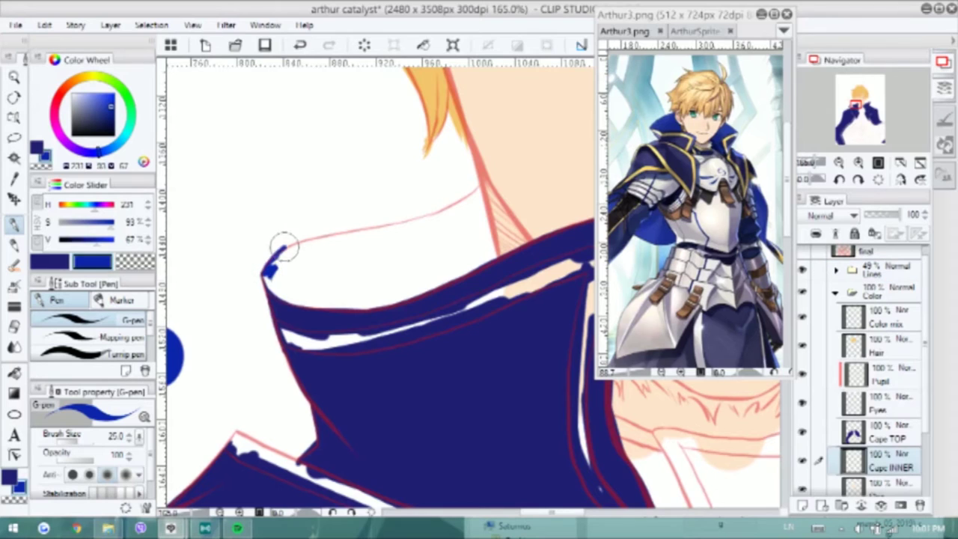
Hide the line art and paint the collar's inner side bright blue on the Cape INNER layer
{"action": "left_click", "coordinate": [805, 271]}
{"action": "mouse_move", "coordinate": [271, 277]}
{"action": "left_mouse_down"}
{"action": "mouse_move", "coordinate": [289, 303]}
{"action": "mouse_move", "coordinate": [373, 299]}
{"action": "mouse_move", "coordinate": [492, 252]}
{"action": "left_mouse_up"}
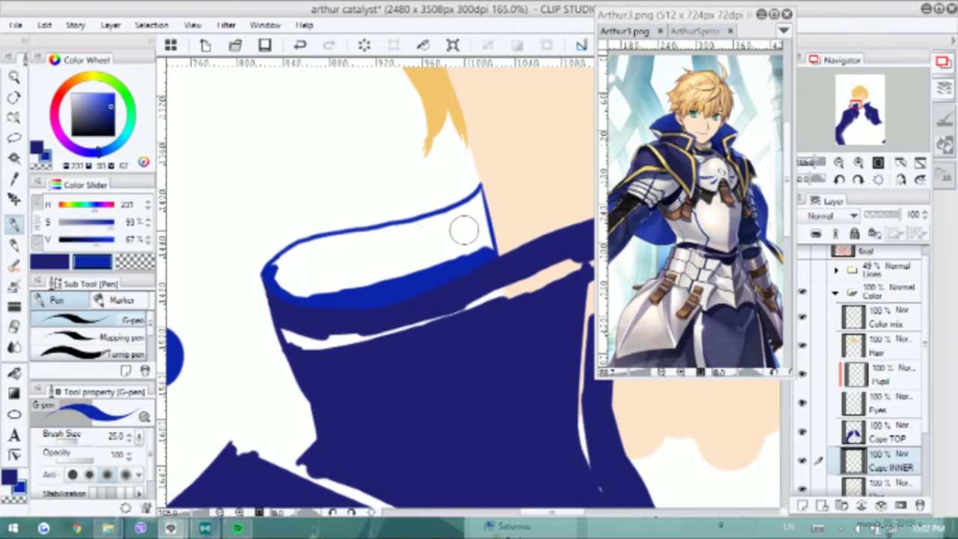
{"action": "mouse_move", "coordinate": [479, 190]}
{"action": "left_mouse_down"}
{"action": "mouse_move", "coordinate": [478, 231]}
{"action": "mouse_move", "coordinate": [367, 281]}
{"action": "mouse_move", "coordinate": [283, 267]}
{"action": "mouse_move", "coordinate": [340, 236]}
{"action": "mouse_move", "coordinate": [446, 215]}
{"action": "mouse_move", "coordinate": [466, 234]}
{"action": "mouse_move", "coordinate": [281, 277]}
{"action": "left_mouse_up"}
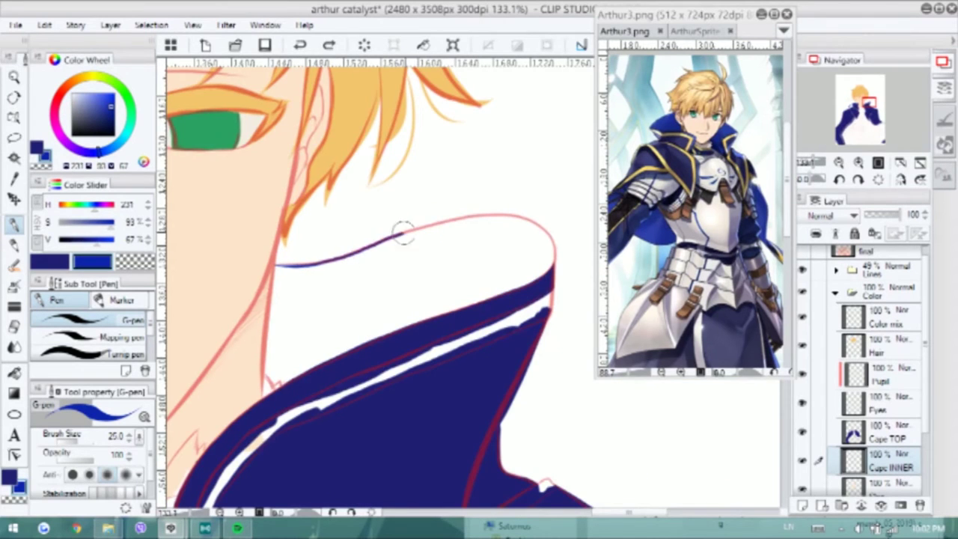
Outline the inner collar on the open-eye side in bright blue, checking it mirrored, and paint its interior
{"action": "key", "text": "h"}
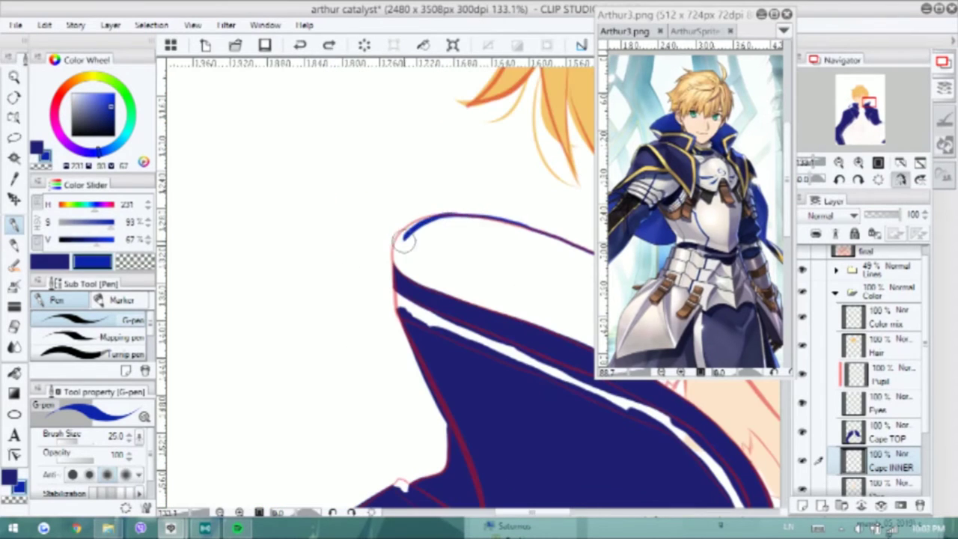
{"action": "scroll", "coordinate": [392, 245], "scroll_direction": "up", "scroll_amount": 2}
{"action": "key", "text": "e"}
{"action": "key", "text": "h"}
{"action": "key", "text": "p"}
{"action": "left_click_drag", "start_coordinate": [246, 242], "coordinate": [232, 423]}
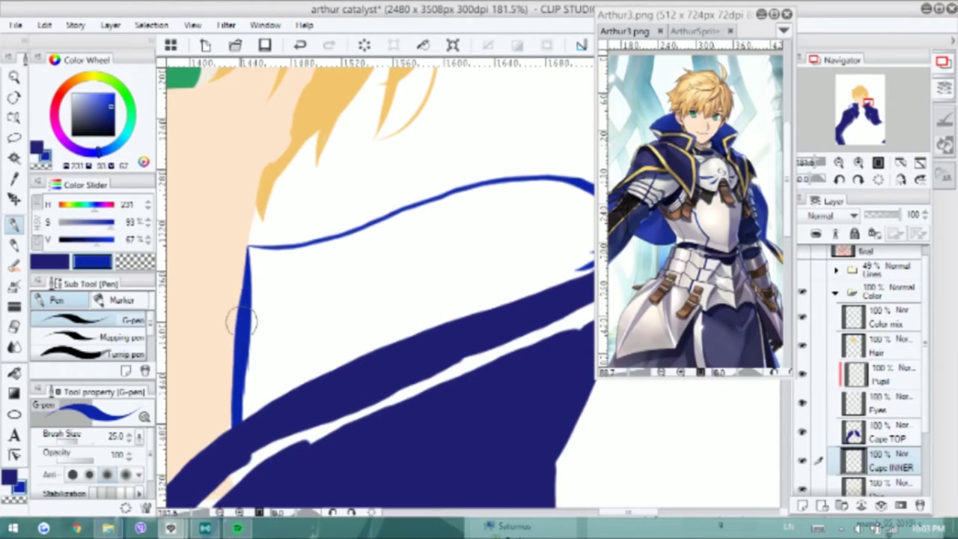
{"action": "mouse_move", "coordinate": [254, 251]}
{"action": "left_mouse_down"}
{"action": "mouse_move", "coordinate": [243, 404]}
{"action": "mouse_move", "coordinate": [427, 287]}
{"action": "mouse_move", "coordinate": [277, 267]}
{"action": "mouse_move", "coordinate": [387, 227]}
{"action": "mouse_move", "coordinate": [502, 289]}
{"action": "mouse_move", "coordinate": [412, 349]}
{"action": "left_mouse_up"}
{"action": "key", "text": "e"}
{"action": "key", "text": "p"}
{"action": "mouse_move", "coordinate": [541, 288]}
{"action": "left_mouse_down"}
{"action": "mouse_move", "coordinate": [508, 268]}
{"action": "mouse_move", "coordinate": [359, 269]}
{"action": "mouse_move", "coordinate": [417, 254]}
{"action": "mouse_move", "coordinate": [487, 267]}
{"action": "mouse_move", "coordinate": [419, 295]}
{"action": "left_mouse_up"}
Outline the lower inner cape between the navy border and the waist armour in bright blue, and fill it
{"action": "scroll", "coordinate": [479, 224], "scroll_direction": "down", "scroll_amount": 5}
{"action": "scroll", "coordinate": [337, 389], "scroll_direction": "up", "scroll_amount": 3}
{"action": "left_click_drag", "start_coordinate": [239, 333], "coordinate": [415, 456]}
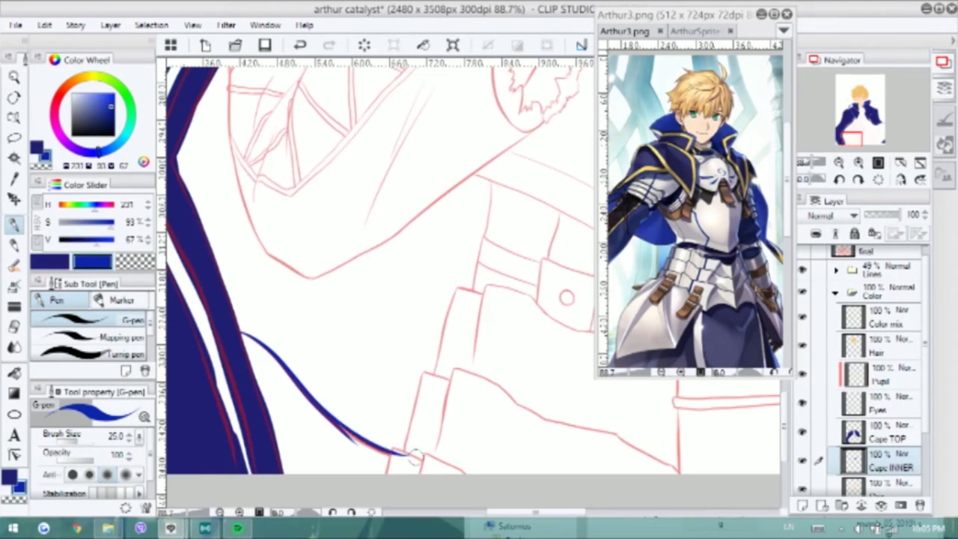
{"action": "mouse_move", "coordinate": [252, 97]}
{"action": "left_mouse_down"}
{"action": "mouse_move", "coordinate": [258, 172]}
{"action": "mouse_move", "coordinate": [352, 322]}
{"action": "mouse_move", "coordinate": [456, 251]}
{"action": "mouse_move", "coordinate": [514, 227]}
{"action": "mouse_move", "coordinate": [431, 472]}
{"action": "mouse_move", "coordinate": [293, 378]}
{"action": "mouse_move", "coordinate": [298, 389]}
{"action": "left_mouse_up"}
{"action": "key", "text": "g"}
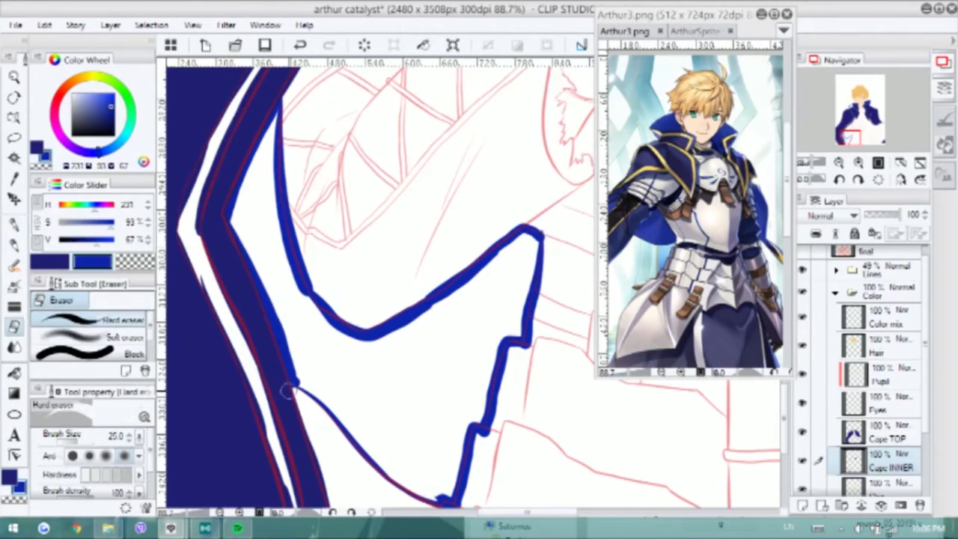
{"action": "left_click", "coordinate": [396, 363]}
Paint the inner cape behind the open-eye side arm bright blue down to its lower edge
{"action": "key", "text": "p"}
{"action": "mouse_move", "coordinate": [365, 161]}
{"action": "left_mouse_down"}
{"action": "mouse_move", "coordinate": [424, 433]}
{"action": "mouse_move", "coordinate": [561, 423]}
{"action": "mouse_move", "coordinate": [475, 129]}
{"action": "mouse_move", "coordinate": [560, 135]}
{"action": "mouse_move", "coordinate": [524, 121]}
{"action": "mouse_move", "coordinate": [548, 136]}
{"action": "left_mouse_up"}
{"action": "key", "text": "ctrl+z"}
{"action": "key", "text": "e"}
{"action": "key", "text": "p"}
{"action": "mouse_move", "coordinate": [395, 136]}
{"action": "left_mouse_down"}
{"action": "mouse_move", "coordinate": [408, 176]}
{"action": "mouse_move", "coordinate": [554, 149]}
{"action": "mouse_move", "coordinate": [524, 194]}
{"action": "mouse_move", "coordinate": [447, 205]}
{"action": "mouse_move", "coordinate": [486, 258]}
{"action": "mouse_move", "coordinate": [524, 359]}
{"action": "mouse_move", "coordinate": [415, 247]}
{"action": "mouse_move", "coordinate": [473, 369]}
{"action": "mouse_move", "coordinate": [524, 404]}
{"action": "left_mouse_up"}
{"action": "scroll", "coordinate": [420, 318], "scroll_direction": "down", "scroll_amount": 2}
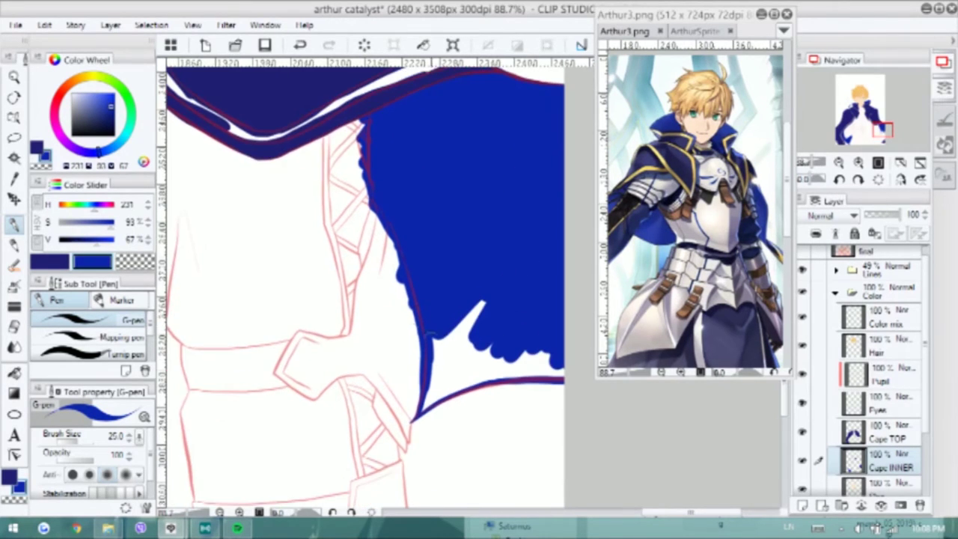
{"action": "mouse_move", "coordinate": [420, 400]}
{"action": "left_mouse_down"}
{"action": "mouse_move", "coordinate": [501, 367]}
{"action": "mouse_move", "coordinate": [458, 312]}
{"action": "left_mouse_up"}
Outline the inner cape area between the torso and the open-eye side arm in bright blue
{"action": "scroll", "coordinate": [469, 332], "scroll_direction": "down", "scroll_amount": 2}
{"action": "mouse_move", "coordinate": [360, 71]}
{"action": "left_mouse_down"}
{"action": "mouse_move", "coordinate": [345, 198]}
{"action": "mouse_move", "coordinate": [365, 296]}
{"action": "mouse_move", "coordinate": [333, 303]}
{"action": "left_mouse_up"}
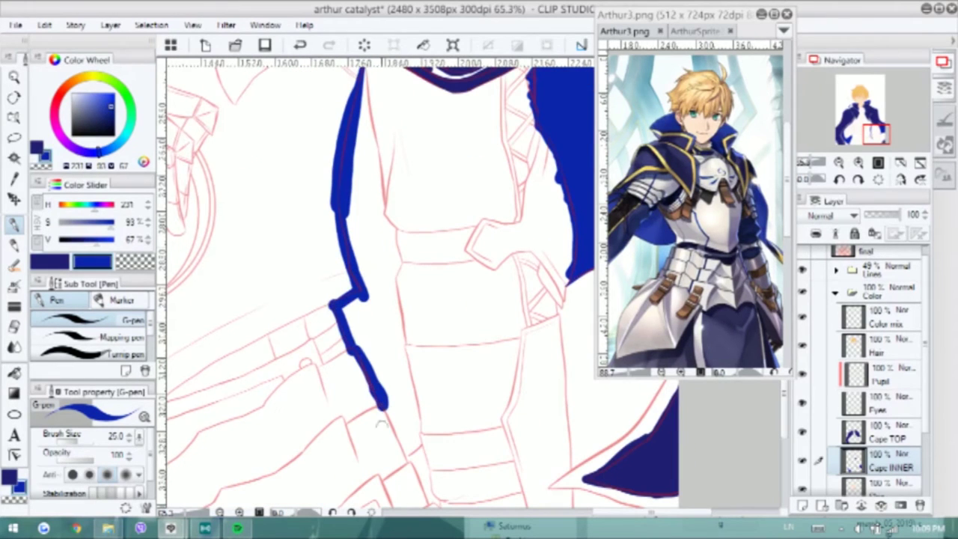
{"action": "scroll", "coordinate": [374, 288], "scroll_direction": "up", "scroll_amount": 1}
{"action": "left_click_drag", "start_coordinate": [365, 88], "coordinate": [383, 222]}
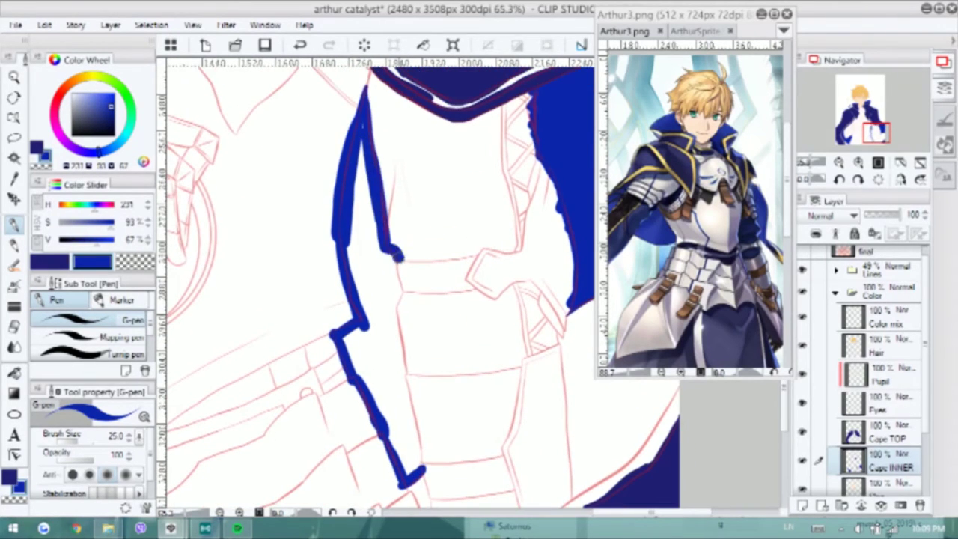
{"action": "left_click_drag", "start_coordinate": [400, 365], "coordinate": [421, 470]}
{"action": "mouse_move", "coordinate": [359, 142]}
{"action": "left_mouse_down"}
{"action": "mouse_move", "coordinate": [356, 254]}
{"action": "mouse_move", "coordinate": [378, 299]}
{"action": "mouse_move", "coordinate": [360, 323]}
{"action": "mouse_move", "coordinate": [380, 324]}
{"action": "left_mouse_up"}
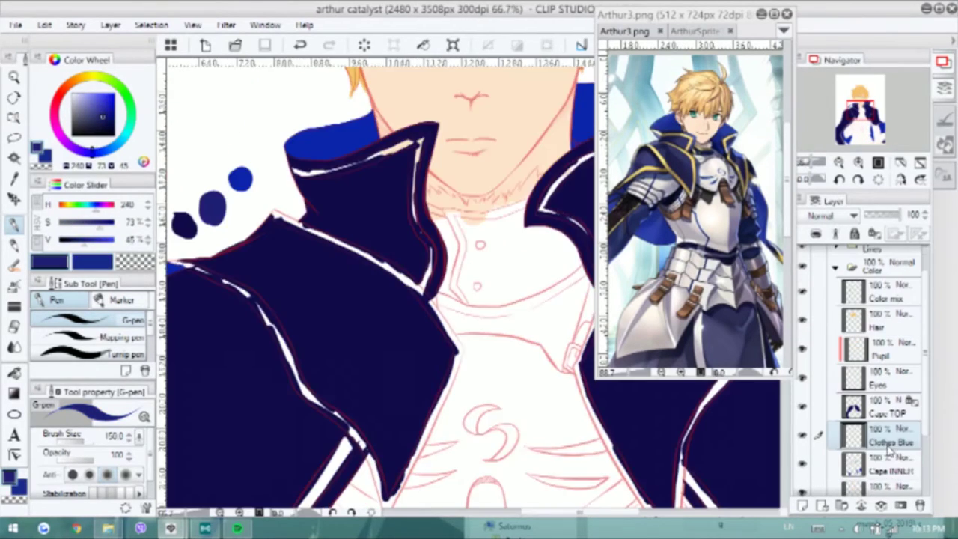
Reduce the G-pen size to 15 and paint the undershirt collar beside the cape collar dark blue on the Clothes Blue layer
{"action": "key", "text": "bracketleft"}
{"action": "key", "text": "bracketleft"}
{"action": "key", "text": "bracketleft"}
{"action": "key", "text": "bracketleft"}
{"action": "key", "text": "bracketleft"}
{"action": "key", "text": "bracketleft"}
{"action": "key", "text": "bracketleft"}
{"action": "key", "text": "bracketleft"}
{"action": "key", "text": "bracketleft"}
{"action": "key", "text": "bracketleft"}
{"action": "key", "text": "bracketleft"}
{"action": "key", "text": "bracketleft"}
{"action": "key", "text": "bracketleft"}
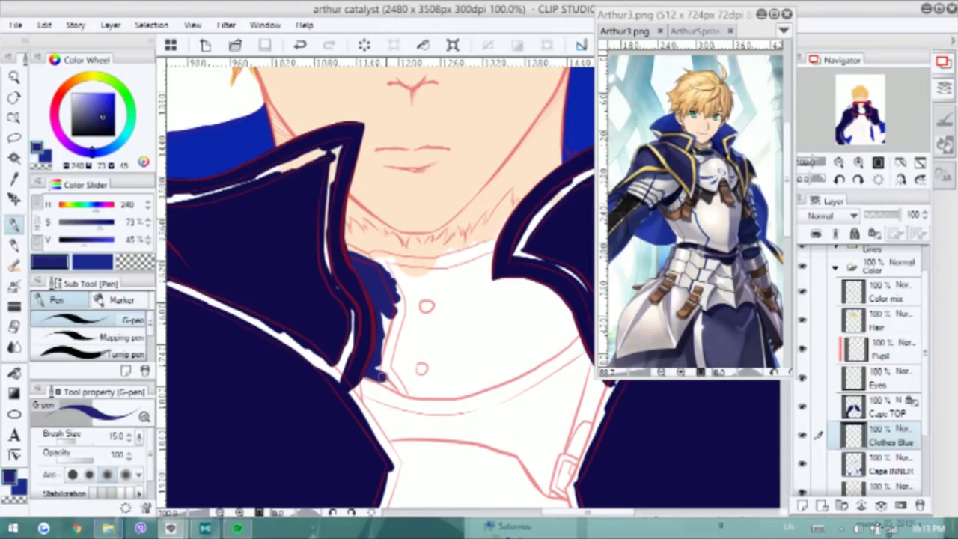
{"action": "left_click_drag", "start_coordinate": [386, 315], "coordinate": [396, 361]}
{"action": "mouse_move", "coordinate": [380, 261]}
{"action": "left_mouse_down"}
{"action": "mouse_move", "coordinate": [491, 290]}
{"action": "mouse_move", "coordinate": [581, 367]}
{"action": "mouse_move", "coordinate": [425, 398]}
{"action": "mouse_move", "coordinate": [401, 285]}
{"action": "mouse_move", "coordinate": [479, 288]}
{"action": "mouse_move", "coordinate": [547, 329]}
{"action": "mouse_move", "coordinate": [488, 367]}
{"action": "mouse_move", "coordinate": [419, 324]}
{"action": "mouse_move", "coordinate": [440, 373]}
{"action": "left_mouse_up"}
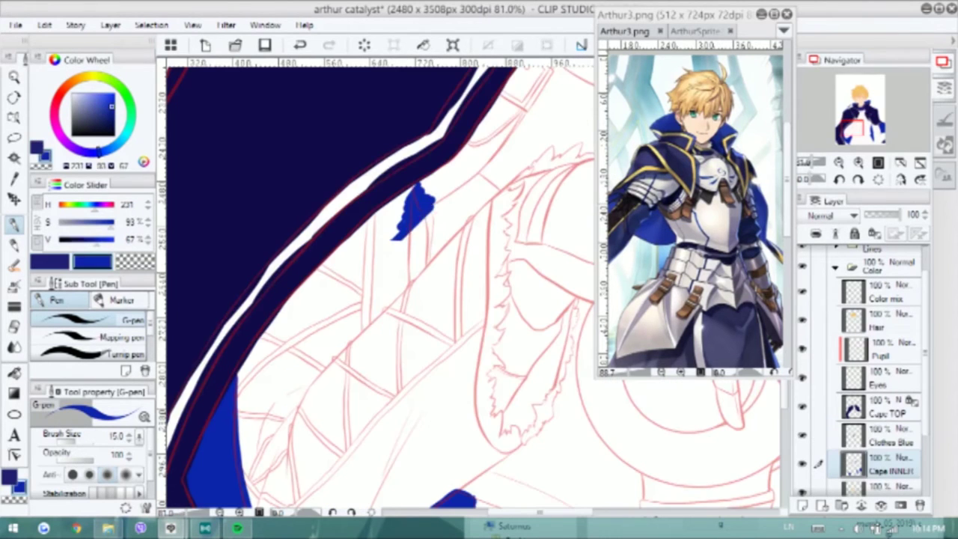
Paint the small gap above the laced forearm bright blue on Cape INNER, and add dark blue strokes around the forearm on Clothes Blue
{"action": "mouse_move", "coordinate": [408, 217]}
{"action": "left_mouse_down"}
{"action": "mouse_move", "coordinate": [419, 276]}
{"action": "mouse_move", "coordinate": [434, 237]}
{"action": "left_mouse_up"}
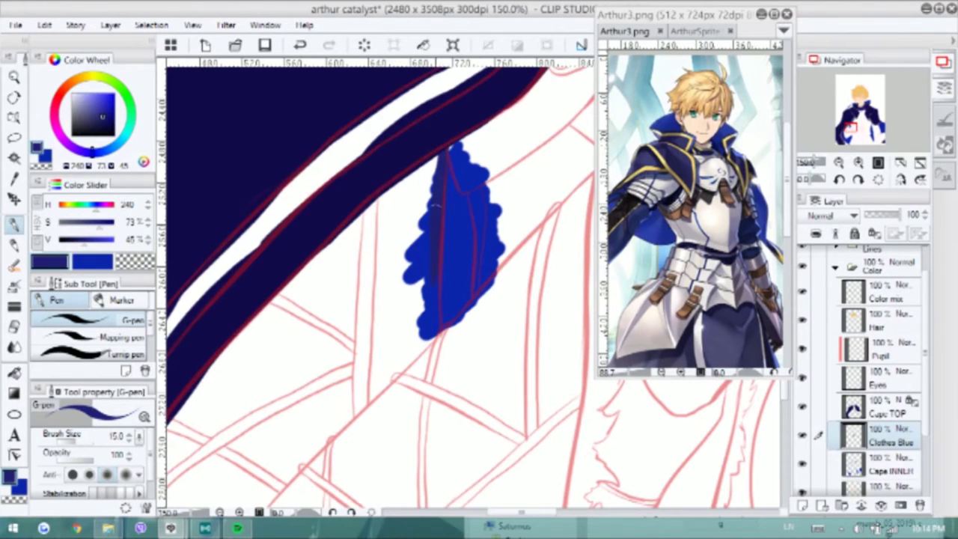
{"action": "mouse_move", "coordinate": [432, 330]}
{"action": "left_mouse_down"}
{"action": "mouse_move", "coordinate": [372, 255]}
{"action": "mouse_move", "coordinate": [415, 229]}
{"action": "mouse_move", "coordinate": [424, 256]}
{"action": "mouse_move", "coordinate": [390, 325]}
{"action": "mouse_move", "coordinate": [383, 377]}
{"action": "mouse_move", "coordinate": [479, 1]}
{"action": "left_mouse_up"}
{"action": "left_click_drag", "start_coordinate": [282, 366], "coordinate": [256, 346]}
{"action": "left_click_drag", "start_coordinate": [297, 384], "coordinate": [289, 335]}
{"action": "left_click_drag", "start_coordinate": [356, 363], "coordinate": [284, 400]}
Outline the cloth area beneath the laced forearm in dark blue on Clothes Blue, undoing the strokes that miss the line
{"action": "left_click_drag", "start_coordinate": [236, 367], "coordinate": [494, 126]}
{"action": "left_click_drag", "start_coordinate": [535, 79], "coordinate": [516, 224]}
{"action": "key", "text": "ctrl+z"}
{"action": "left_click_drag", "start_coordinate": [566, 270], "coordinate": [520, 258]}
{"action": "key", "text": "e"}
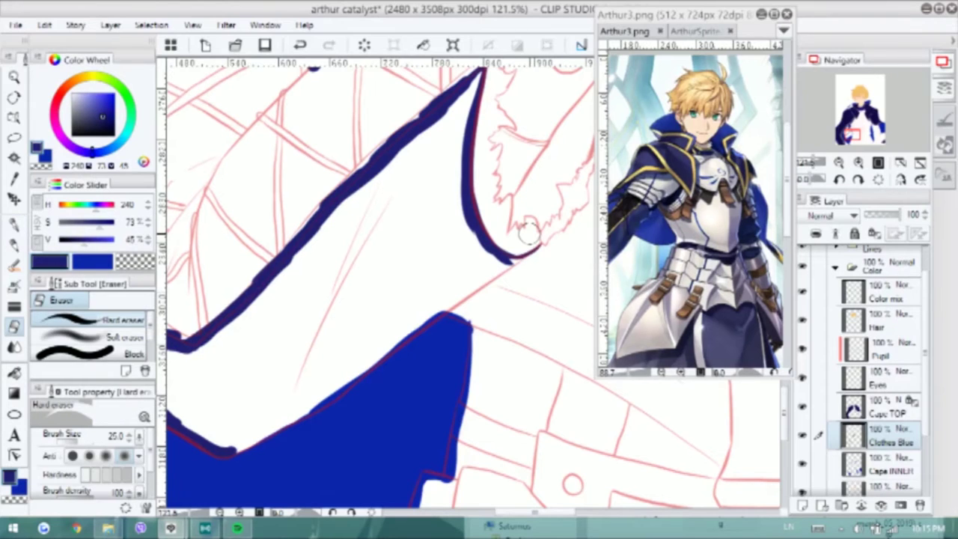
{"action": "key", "text": "ctrl+z"}
{"action": "key", "text": "p"}
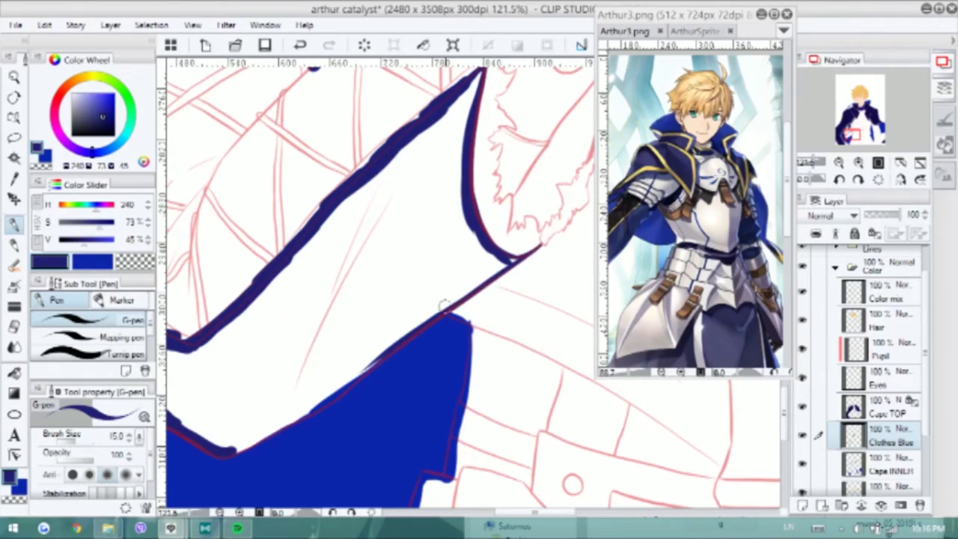
{"action": "left_click_drag", "start_coordinate": [357, 364], "coordinate": [478, 289]}
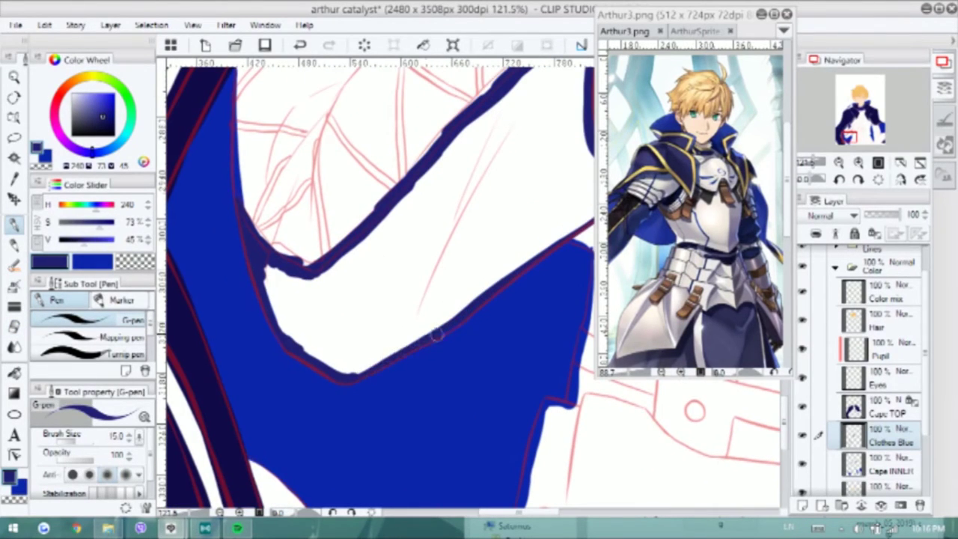
Finish outlining and fill the cloth beneath the laced forearm with dark blue on the Clothes Blue layer
{"action": "left_click_drag", "start_coordinate": [429, 336], "coordinate": [368, 426]}
{"action": "left_click_drag", "start_coordinate": [535, 86], "coordinate": [509, 157]}
{"action": "left_click_drag", "start_coordinate": [524, 104], "coordinate": [449, 188]}
{"action": "left_click_drag", "start_coordinate": [441, 149], "coordinate": [515, 218]}
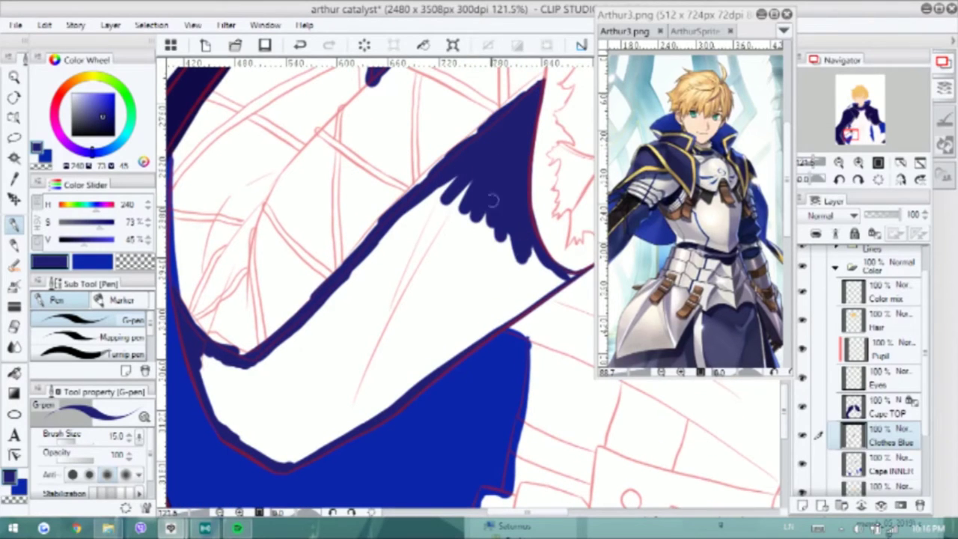
{"action": "mouse_move", "coordinate": [471, 189]}
{"action": "left_mouse_down"}
{"action": "mouse_move", "coordinate": [434, 247]}
{"action": "mouse_move", "coordinate": [524, 255]}
{"action": "mouse_move", "coordinate": [351, 288]}
{"action": "mouse_move", "coordinate": [528, 303]}
{"action": "mouse_move", "coordinate": [438, 359]}
{"action": "mouse_move", "coordinate": [379, 375]}
{"action": "mouse_move", "coordinate": [285, 314]}
{"action": "mouse_move", "coordinate": [217, 359]}
{"action": "mouse_move", "coordinate": [329, 426]}
{"action": "mouse_move", "coordinate": [363, 423]}
{"action": "left_mouse_up"}
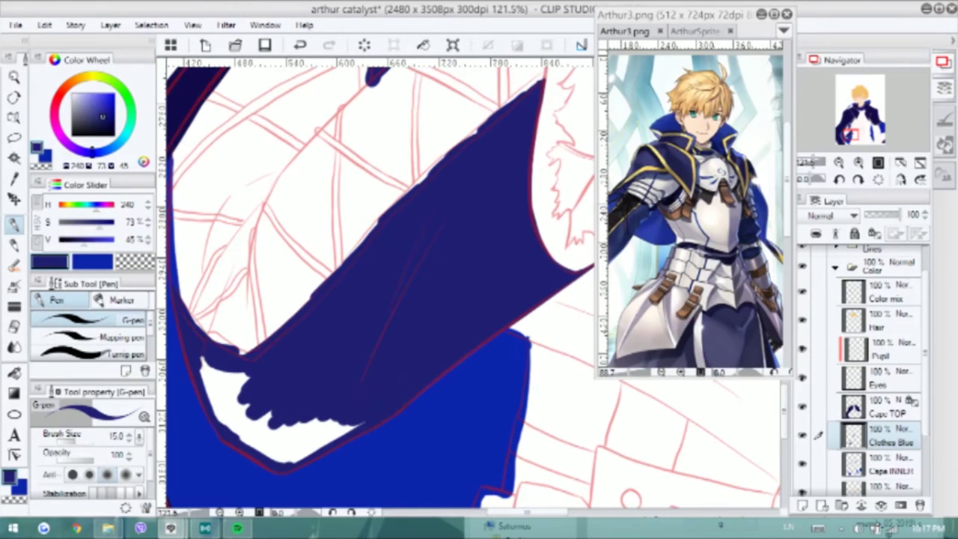
{"action": "left_click_drag", "start_coordinate": [210, 370], "coordinate": [243, 381]}
{"action": "mouse_move", "coordinate": [268, 447]}
{"action": "left_mouse_down"}
{"action": "mouse_move", "coordinate": [317, 421]}
{"action": "mouse_move", "coordinate": [330, 438]}
{"action": "left_mouse_up"}
{"action": "left_click_drag", "start_coordinate": [329, 438], "coordinate": [143, 296]}
Paint the remaining exposed cloth areas around the torso and waist dark blue on Clothes Blue
{"action": "mouse_move", "coordinate": [322, 340]}
{"action": "left_mouse_down"}
{"action": "mouse_move", "coordinate": [352, 337]}
{"action": "mouse_move", "coordinate": [411, 362]}
{"action": "left_mouse_up"}
{"action": "mouse_move", "coordinate": [347, 265]}
{"action": "left_mouse_down"}
{"action": "mouse_move", "coordinate": [410, 314]}
{"action": "mouse_move", "coordinate": [350, 202]}
{"action": "mouse_move", "coordinate": [389, 284]}
{"action": "mouse_move", "coordinate": [397, 247]}
{"action": "left_mouse_up"}
{"action": "mouse_move", "coordinate": [482, 256]}
{"action": "left_mouse_down"}
{"action": "mouse_move", "coordinate": [381, 236]}
{"action": "mouse_move", "coordinate": [434, 299]}
{"action": "left_mouse_up"}
{"action": "mouse_move", "coordinate": [419, 262]}
{"action": "left_mouse_down"}
{"action": "mouse_move", "coordinate": [449, 330]}
{"action": "mouse_move", "coordinate": [387, 256]}
{"action": "left_mouse_up"}
{"action": "mouse_move", "coordinate": [322, 299]}
{"action": "left_mouse_down"}
{"action": "mouse_move", "coordinate": [421, 323]}
{"action": "mouse_move", "coordinate": [330, 346]}
{"action": "mouse_move", "coordinate": [384, 338]}
{"action": "mouse_move", "coordinate": [428, 351]}
{"action": "left_mouse_up"}
{"action": "left_click_drag", "start_coordinate": [616, 320], "coordinate": [395, 323]}
{"action": "mouse_move", "coordinate": [278, 299]}
{"action": "left_mouse_down"}
{"action": "mouse_move", "coordinate": [496, 166]}
{"action": "mouse_move", "coordinate": [284, 299]}
{"action": "mouse_move", "coordinate": [442, 235]}
{"action": "mouse_move", "coordinate": [355, 260]}
{"action": "left_mouse_up"}
{"action": "mouse_move", "coordinate": [475, 209]}
{"action": "left_mouse_down"}
{"action": "mouse_move", "coordinate": [483, 151]}
{"action": "mouse_move", "coordinate": [494, 191]}
{"action": "left_mouse_up"}
{"action": "mouse_move", "coordinate": [503, 248]}
{"action": "left_mouse_down"}
{"action": "mouse_move", "coordinate": [521, 215]}
{"action": "mouse_move", "coordinate": [515, 241]}
{"action": "left_mouse_up"}
{"action": "mouse_move", "coordinate": [193, 353]}
{"action": "left_mouse_down"}
{"action": "mouse_move", "coordinate": [193, 443]}
{"action": "mouse_move", "coordinate": [384, 285]}
{"action": "mouse_move", "coordinate": [196, 431]}
{"action": "mouse_move", "coordinate": [314, 321]}
{"action": "mouse_move", "coordinate": [416, 288]}
{"action": "left_mouse_up"}
{"action": "left_click_drag", "start_coordinate": [673, 479], "coordinate": [359, 478]}
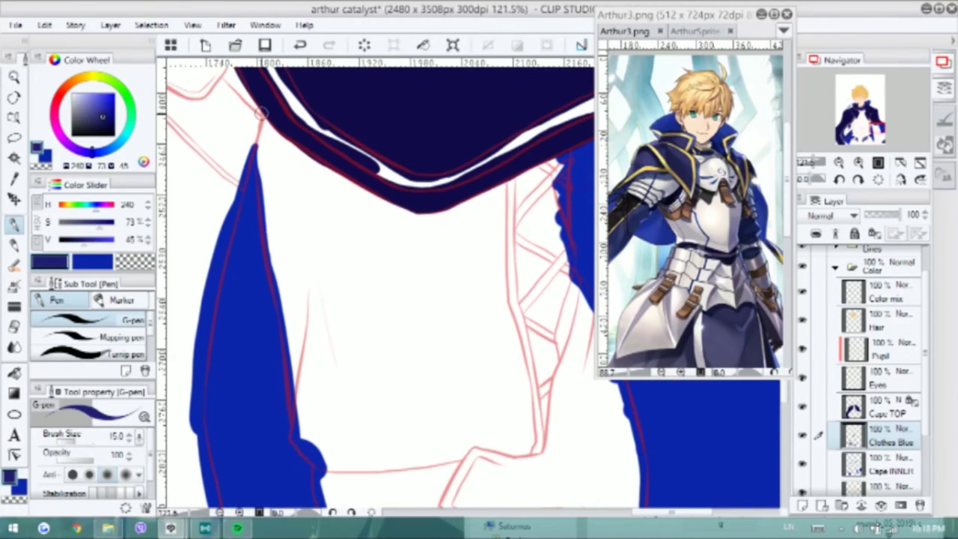
Outline the open-eye side upper sleeve beneath the cape in dark blue, then fill it using a larger G-pen
{"action": "left_click_drag", "start_coordinate": [256, 159], "coordinate": [281, 321]}
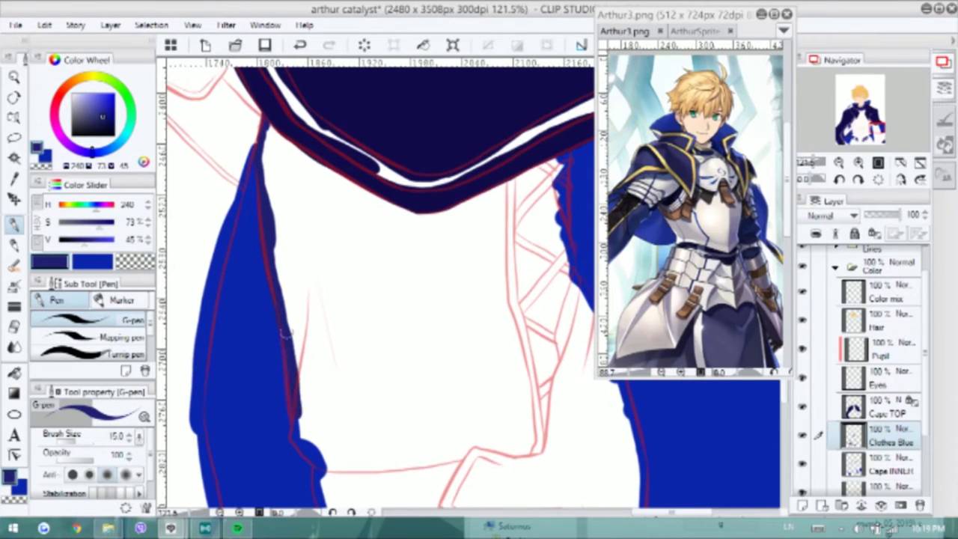
{"action": "left_click_drag", "start_coordinate": [324, 463], "coordinate": [464, 458]}
{"action": "mouse_move", "coordinate": [268, 126]}
{"action": "left_mouse_down"}
{"action": "mouse_move", "coordinate": [408, 213]}
{"action": "mouse_move", "coordinate": [508, 187]}
{"action": "mouse_move", "coordinate": [536, 450]}
{"action": "left_mouse_up"}
{"action": "key", "text": "bracketright"}
{"action": "key", "text": "bracketright"}
{"action": "key", "text": "bracketright"}
{"action": "key", "text": "bracketright"}
{"action": "key", "text": "bracketright"}
{"action": "mouse_move", "coordinate": [287, 175]}
{"action": "left_mouse_down"}
{"action": "mouse_move", "coordinate": [283, 243]}
{"action": "mouse_move", "coordinate": [313, 393]}
{"action": "mouse_move", "coordinate": [297, 243]}
{"action": "mouse_move", "coordinate": [335, 307]}
{"action": "mouse_move", "coordinate": [480, 223]}
{"action": "mouse_move", "coordinate": [520, 440]}
{"action": "mouse_move", "coordinate": [490, 402]}
{"action": "mouse_move", "coordinate": [345, 297]}
{"action": "mouse_move", "coordinate": [432, 385]}
{"action": "mouse_move", "coordinate": [374, 442]}
{"action": "left_mouse_up"}
{"action": "left_click_drag", "start_coordinate": [412, 343], "coordinate": [365, 216]}
Paint the remaining section of the open-eye side sleeve dark blue on Clothes Blue
{"action": "scroll", "coordinate": [365, 216], "scroll_direction": "down", "scroll_amount": 3}
{"action": "mouse_move", "coordinate": [430, 239]}
{"action": "left_mouse_down"}
{"action": "mouse_move", "coordinate": [469, 245]}
{"action": "mouse_move", "coordinate": [479, 352]}
{"action": "left_mouse_up"}
{"action": "mouse_move", "coordinate": [295, 222]}
{"action": "left_mouse_down"}
{"action": "mouse_move", "coordinate": [285, 322]}
{"action": "mouse_move", "coordinate": [303, 404]}
{"action": "left_mouse_up"}
{"action": "left_click_drag", "start_coordinate": [284, 213], "coordinate": [419, 213]}
{"action": "mouse_move", "coordinate": [298, 358]}
{"action": "left_mouse_down"}
{"action": "mouse_move", "coordinate": [419, 247]}
{"action": "mouse_move", "coordinate": [333, 276]}
{"action": "left_mouse_up"}
{"action": "key", "text": "e"}
Paint the undershirt collar's edge trim, vertical front strip and two buttons golden yellow on the Clothes Lining layer
{"action": "left_click_drag", "start_coordinate": [348, 244], "coordinate": [379, 257]}
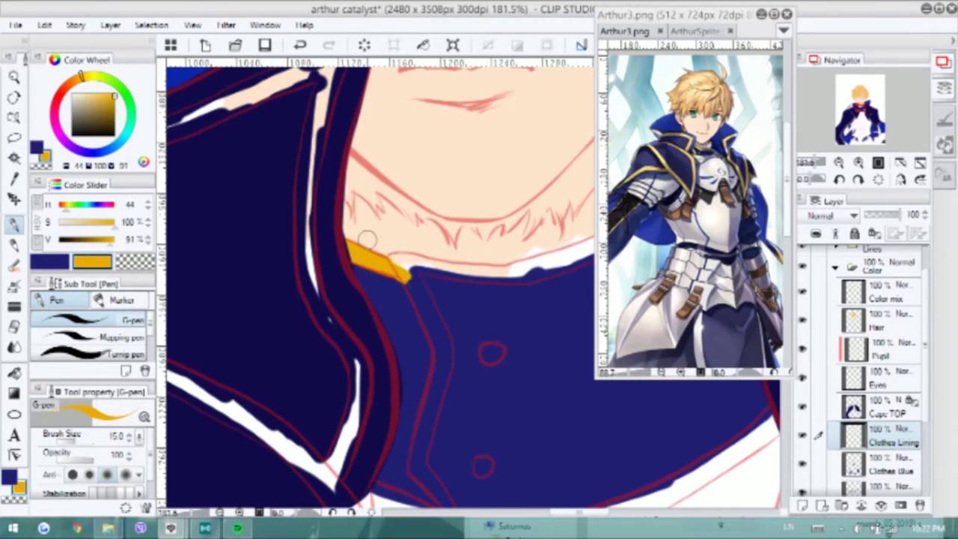
{"action": "mouse_move", "coordinate": [401, 271]}
{"action": "left_mouse_down"}
{"action": "mouse_move", "coordinate": [432, 343]}
{"action": "mouse_move", "coordinate": [388, 318]}
{"action": "mouse_move", "coordinate": [404, 337]}
{"action": "left_mouse_up"}
{"action": "key", "text": "e"}
{"action": "key", "text": "p"}
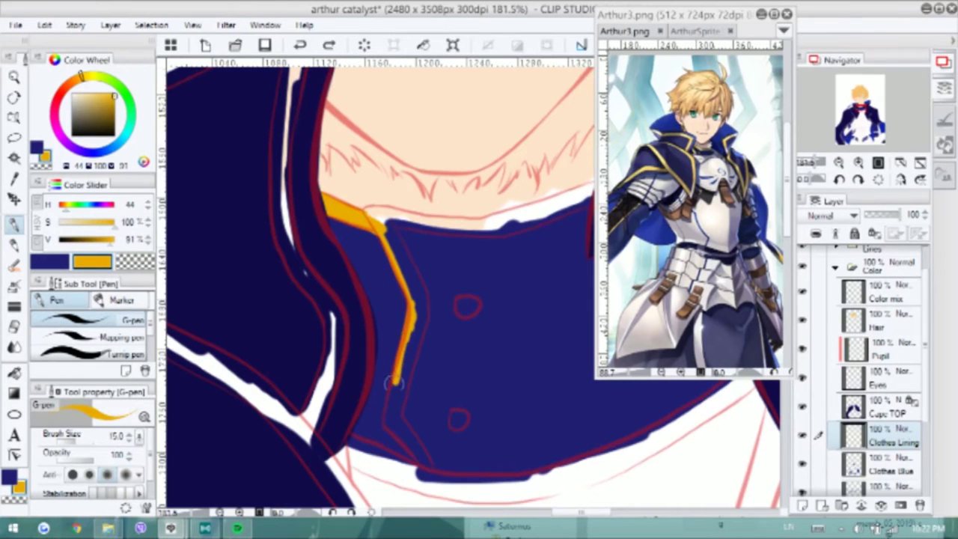
{"action": "scroll", "coordinate": [395, 383], "scroll_direction": "up", "scroll_amount": 3}
{"action": "mouse_move", "coordinate": [353, 257]}
{"action": "left_mouse_down"}
{"action": "mouse_move", "coordinate": [321, 342]}
{"action": "mouse_move", "coordinate": [320, 393]}
{"action": "left_mouse_up"}
{"action": "mouse_move", "coordinate": [299, 360]}
{"action": "left_mouse_down"}
{"action": "mouse_move", "coordinate": [385, 440]}
{"action": "mouse_move", "coordinate": [332, 331]}
{"action": "mouse_move", "coordinate": [393, 443]}
{"action": "left_mouse_up"}
{"action": "left_click_drag", "start_coordinate": [438, 338], "coordinate": [453, 363]}
{"action": "left_click_drag", "start_coordinate": [307, 386], "coordinate": [333, 270]}
Fill the upper part of the collar's vertical front strip golden yellow up to the neckline, undoing stray strokes
{"action": "scroll", "coordinate": [420, 244], "scroll_direction": "up", "scroll_amount": 2}
{"action": "left_click_drag", "start_coordinate": [452, 158], "coordinate": [475, 180]}
{"action": "scroll", "coordinate": [404, 229], "scroll_direction": "up", "scroll_amount": 1}
{"action": "mouse_move", "coordinate": [389, 161]}
{"action": "left_mouse_down"}
{"action": "mouse_move", "coordinate": [392, 225]}
{"action": "mouse_move", "coordinate": [361, 385]}
{"action": "mouse_move", "coordinate": [377, 171]}
{"action": "left_mouse_up"}
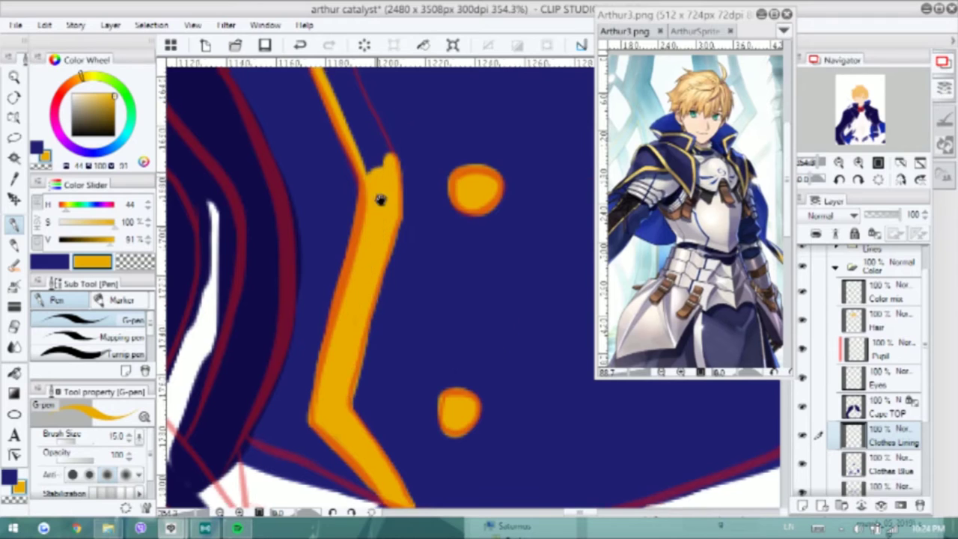
{"action": "scroll", "coordinate": [378, 171], "scroll_direction": "up", "scroll_amount": 4}
{"action": "key", "text": "ctrl+z"}
{"action": "key", "text": "e"}
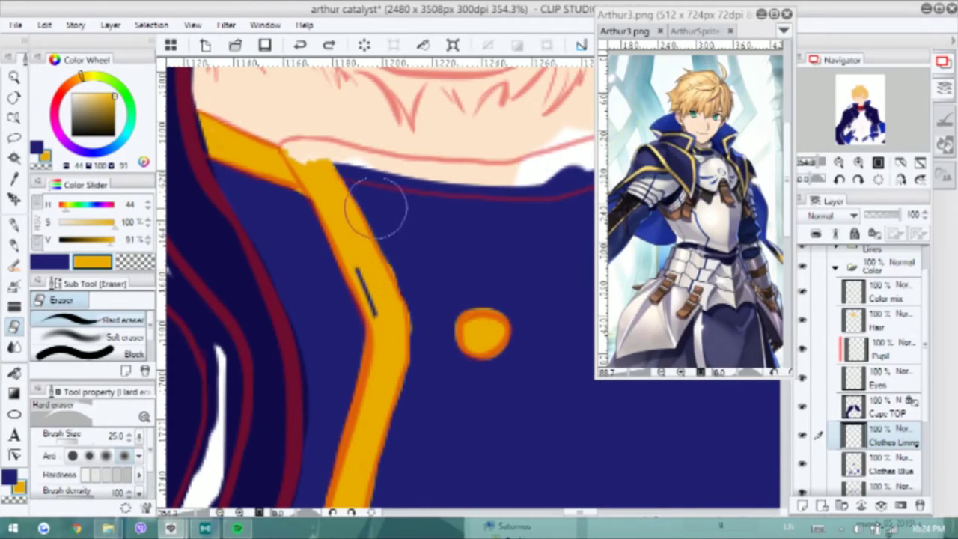
{"action": "key", "text": "p"}
{"action": "left_click_drag", "start_coordinate": [352, 246], "coordinate": [374, 314]}
{"action": "scroll", "coordinate": [358, 247], "scroll_direction": "up", "scroll_amount": 1}
{"action": "key", "text": "ctrl+z"}
Paint the trim along the undershirt collar's upper edge golden yellow across to the open-eye side cape collar
{"action": "mouse_move", "coordinate": [294, 174]}
{"action": "left_mouse_down"}
{"action": "mouse_move", "coordinate": [472, 200]}
{"action": "mouse_move", "coordinate": [465, 211]}
{"action": "left_mouse_up"}
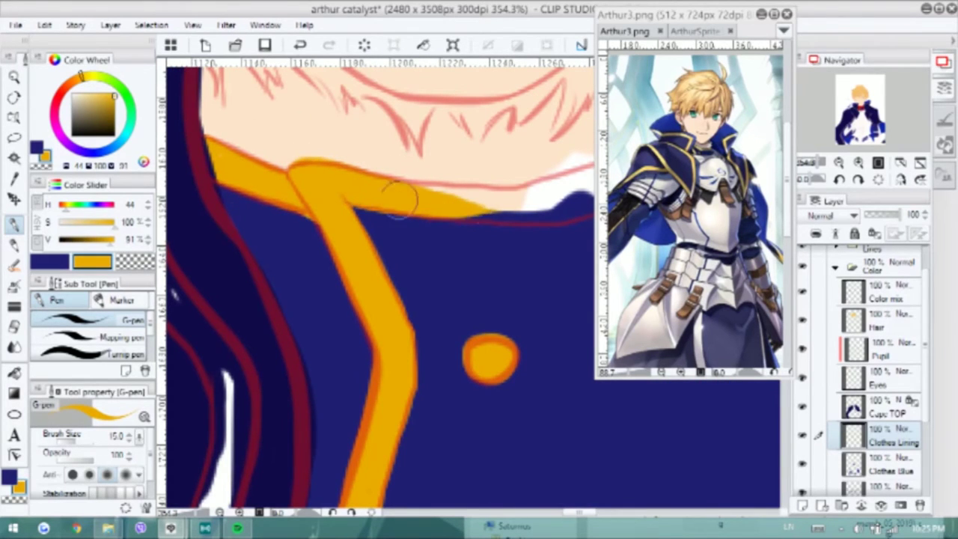
{"action": "mouse_move", "coordinate": [225, 199]}
{"action": "left_mouse_down"}
{"action": "mouse_move", "coordinate": [357, 234]}
{"action": "mouse_move", "coordinate": [455, 221]}
{"action": "mouse_move", "coordinate": [435, 238]}
{"action": "mouse_move", "coordinate": [337, 238]}
{"action": "mouse_move", "coordinate": [459, 243]}
{"action": "mouse_move", "coordinate": [305, 239]}
{"action": "left_mouse_up"}
{"action": "key", "text": "ctrl+z"}
{"action": "key", "text": "e"}
{"action": "key", "text": "p"}
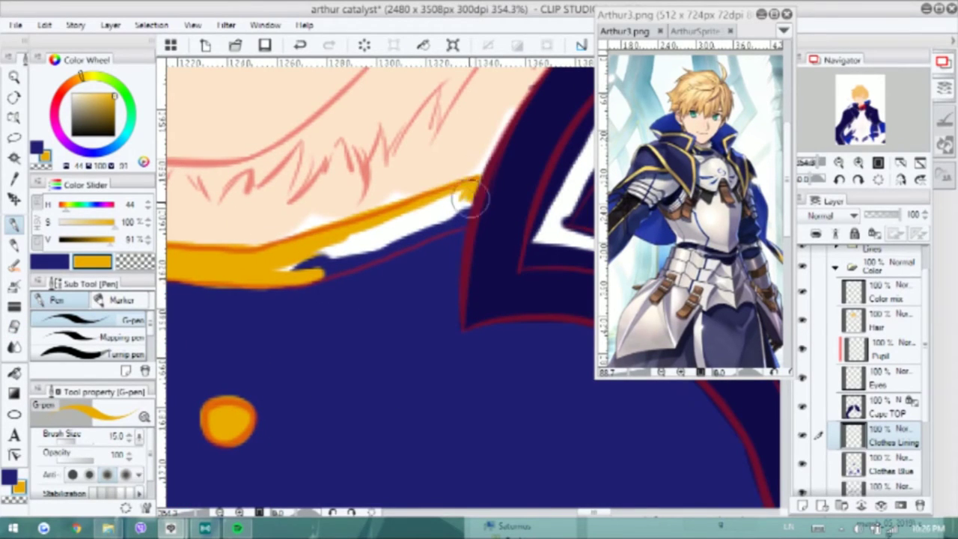
{"action": "left_click_drag", "start_coordinate": [306, 280], "coordinate": [449, 204]}
{"action": "key", "text": "ctrl+z"}
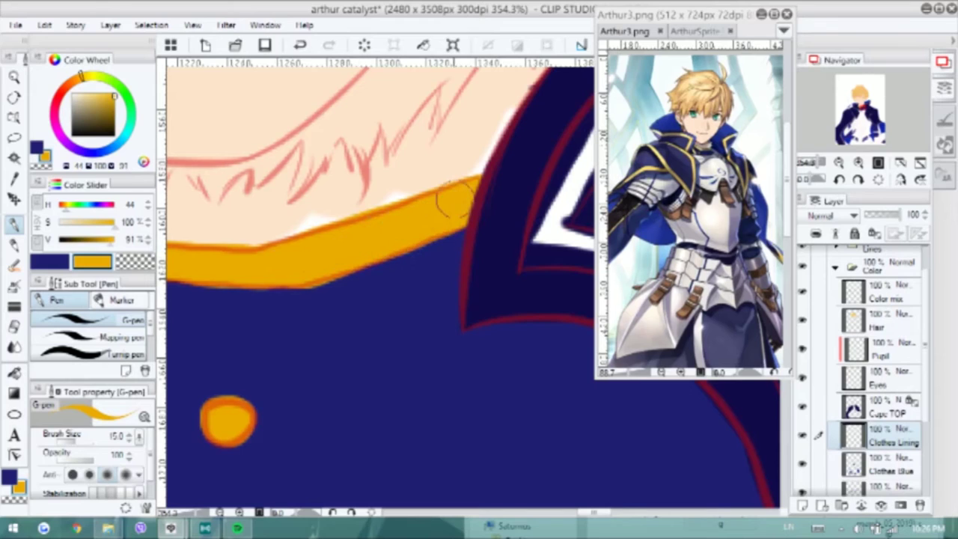
{"action": "scroll", "coordinate": [485, 172], "scroll_direction": "down", "scroll_amount": 5}
{"action": "scroll", "coordinate": [485, 173], "scroll_direction": "down", "scroll_amount": 5}
{"action": "scroll", "coordinate": [805, 292], "scroll_direction": "up", "scroll_amount": 2}
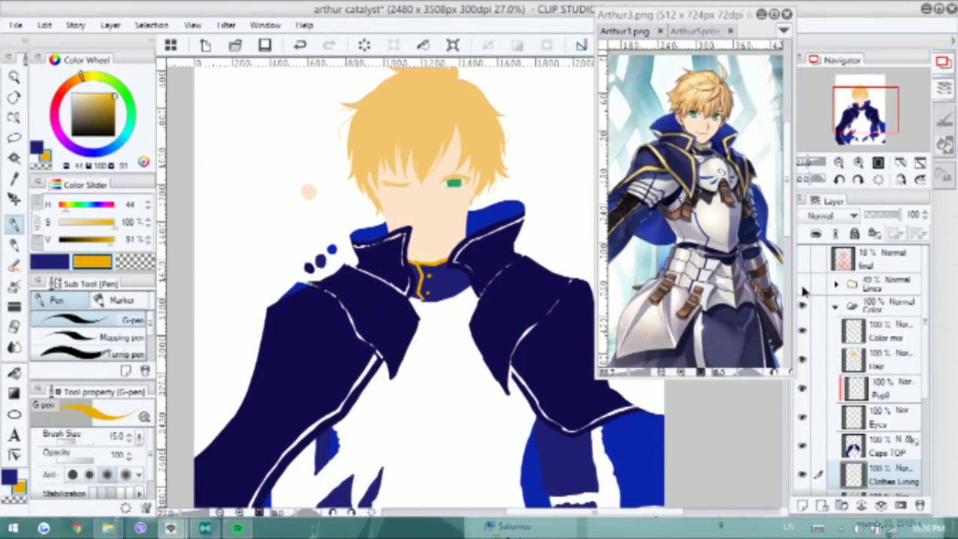
{"action": "scroll", "coordinate": [449, 272], "scroll_direction": "up", "scroll_amount": 6}
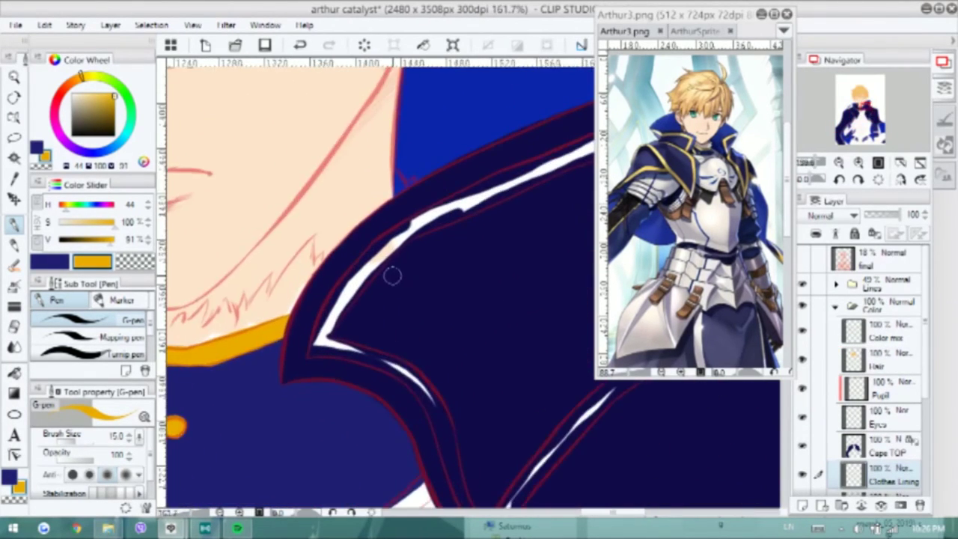
{"action": "key", "text": "w"}
{"action": "left_click", "coordinate": [402, 230], "text": "ctrl+shift"}
{"action": "left_click", "coordinate": [402, 231]}
{"action": "scroll", "coordinate": [401, 230], "scroll_direction": "down", "scroll_amount": 1}
{"action": "scroll", "coordinate": [456, 414], "scroll_direction": "down", "scroll_amount": 3}
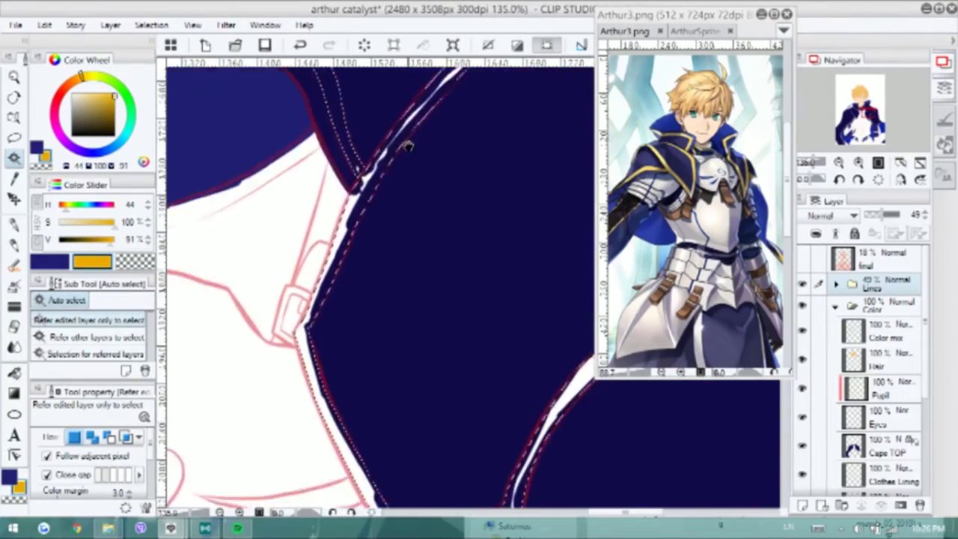
{"action": "left_click_drag", "start_coordinate": [456, 412], "coordinate": [539, 524]}
{"action": "left_click", "coordinate": [887, 476]}
{"action": "key", "text": "g"}
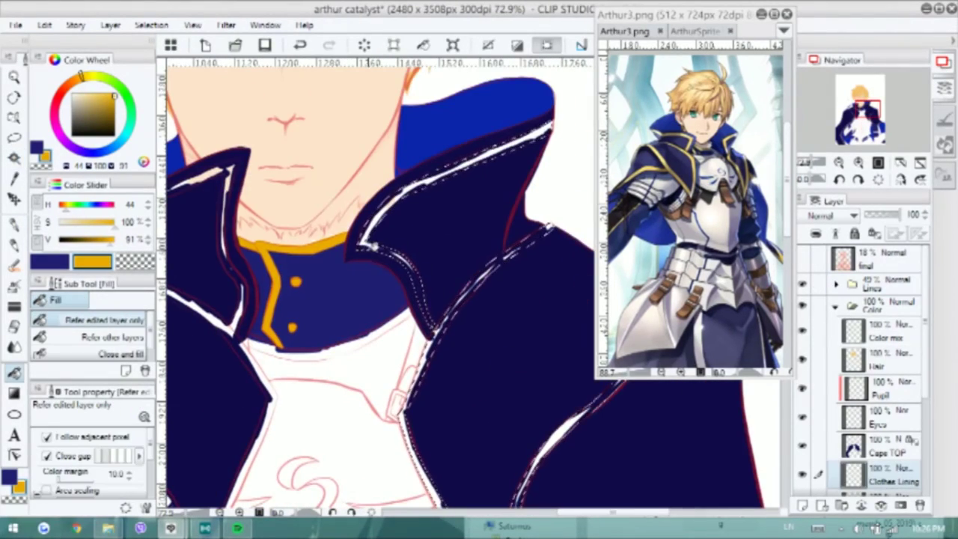
Create a new layer above Cape TOP and name it "Cape Lining"
{"action": "left_click", "coordinate": [909, 449]}
{"action": "key", "text": "ctrl+shift+n"}
{"action": "double_click", "coordinate": [883, 433]}
{"action": "type", "text": "Cape Lining"}
{"action": "key", "text": "Return"}
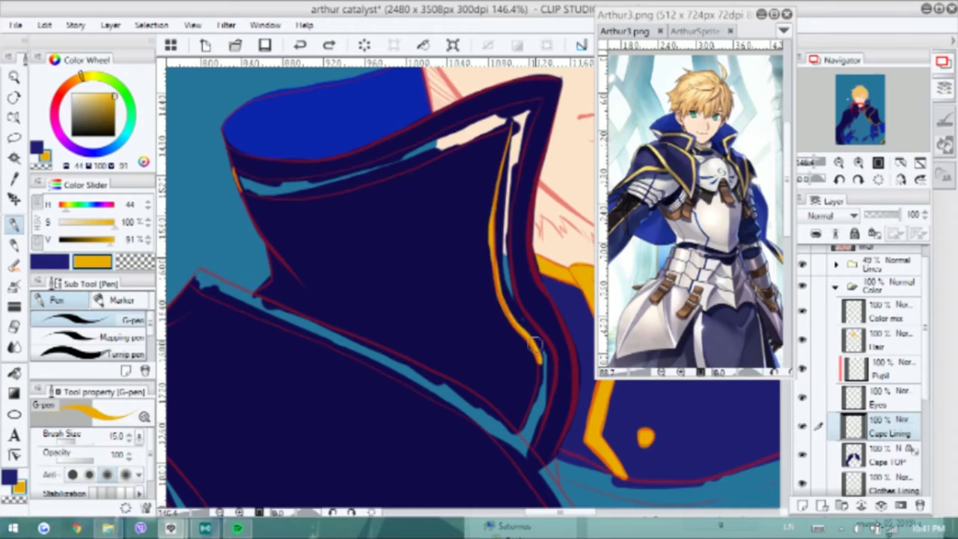
Outline both sides of the front-edge trim on the winking-side cape collar in golden yellow, redoing the lower outer stroke
{"action": "mouse_move", "coordinate": [491, 301]}
{"action": "left_mouse_down"}
{"action": "mouse_move", "coordinate": [490, 178]}
{"action": "mouse_move", "coordinate": [480, 269]}
{"action": "mouse_move", "coordinate": [504, 196]}
{"action": "left_mouse_up"}
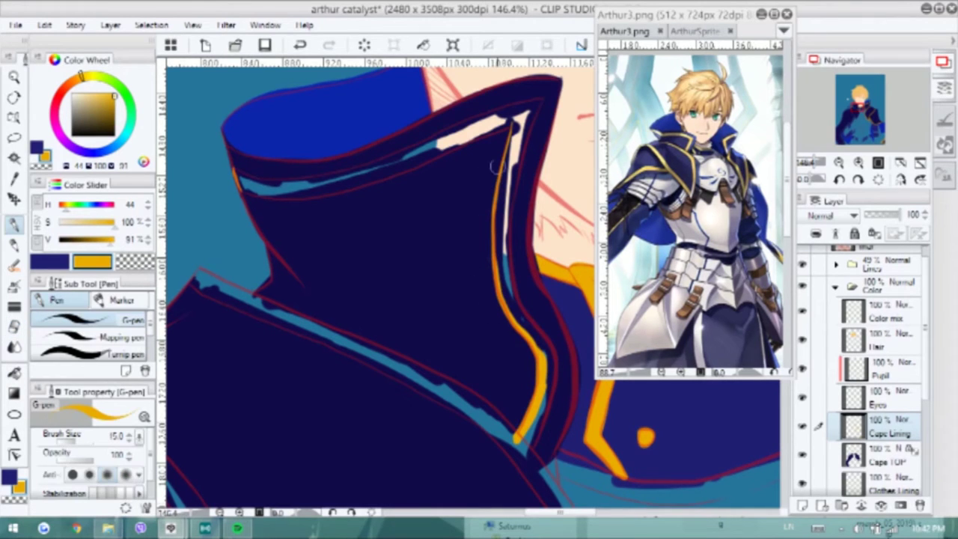
{"action": "mouse_move", "coordinate": [532, 114]}
{"action": "left_mouse_down"}
{"action": "mouse_move", "coordinate": [523, 209]}
{"action": "mouse_move", "coordinate": [532, 333]}
{"action": "left_mouse_up"}
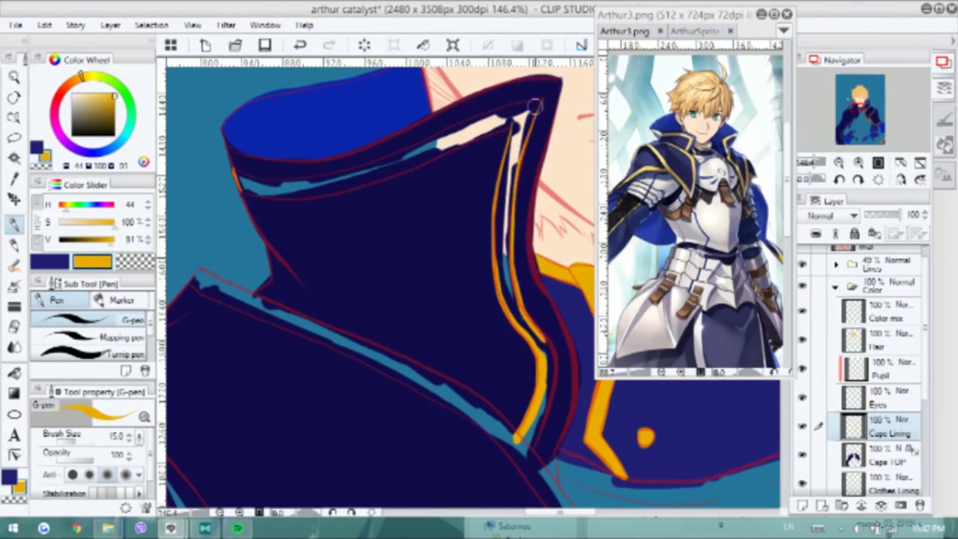
{"action": "left_click_drag", "start_coordinate": [520, 298], "coordinate": [535, 447]}
{"action": "key", "text": "ctrl+z"}
{"action": "mouse_move", "coordinate": [523, 304]}
{"action": "left_mouse_down"}
{"action": "mouse_move", "coordinate": [553, 366]}
{"action": "mouse_move", "coordinate": [535, 447]}
{"action": "left_mouse_up"}
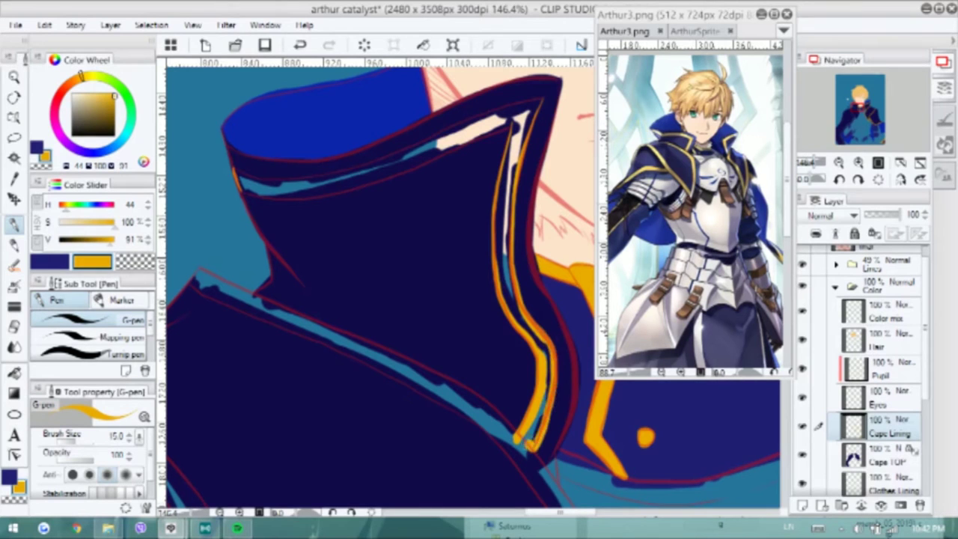
Fill the winking-side collar's front-edge trim golden yellow and erase paint outside its outline
{"action": "key", "text": "e"}
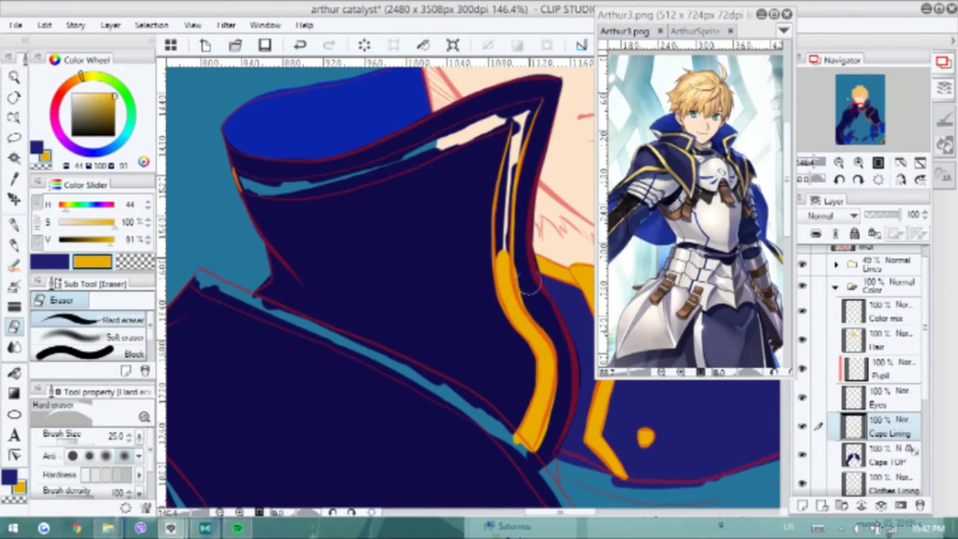
{"action": "key", "text": "p"}
{"action": "left_click_drag", "start_coordinate": [503, 266], "coordinate": [524, 119]}
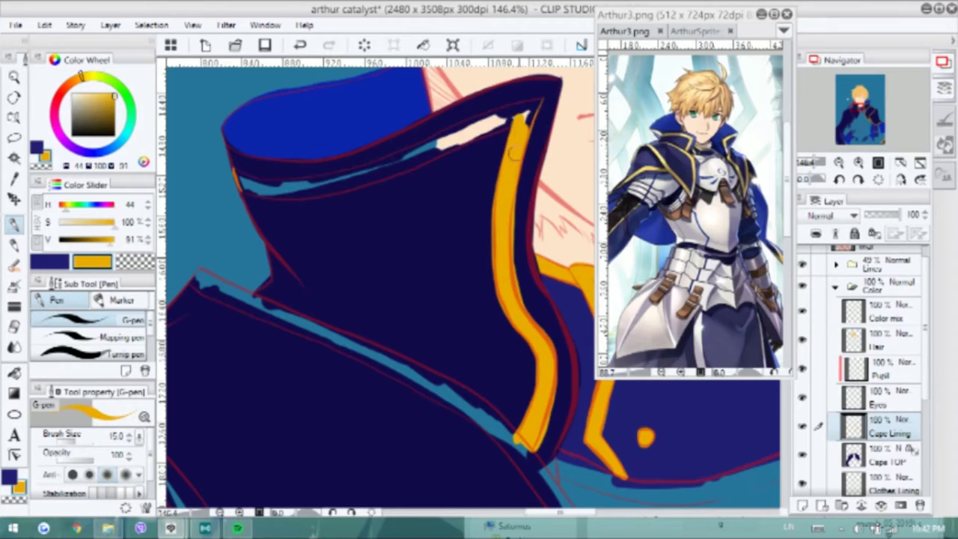
{"action": "scroll", "coordinate": [519, 101], "scroll_direction": "up", "scroll_amount": 1}
{"action": "key", "text": "e"}
{"action": "left_click_drag", "start_coordinate": [527, 190], "coordinate": [560, 342]}
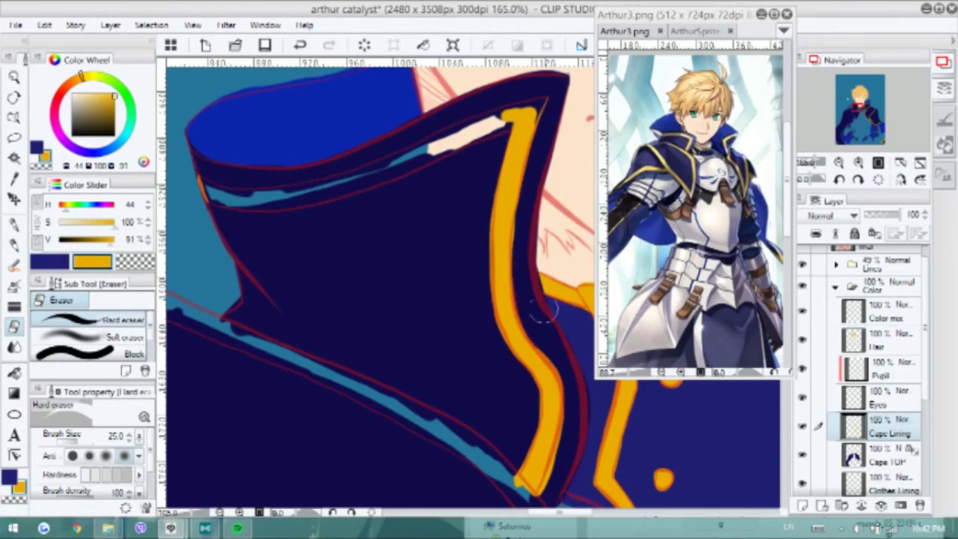
{"action": "key", "text": "p"}
{"action": "key", "text": "e"}
{"action": "scroll", "coordinate": [569, 363], "scroll_direction": "down", "scroll_amount": 1}
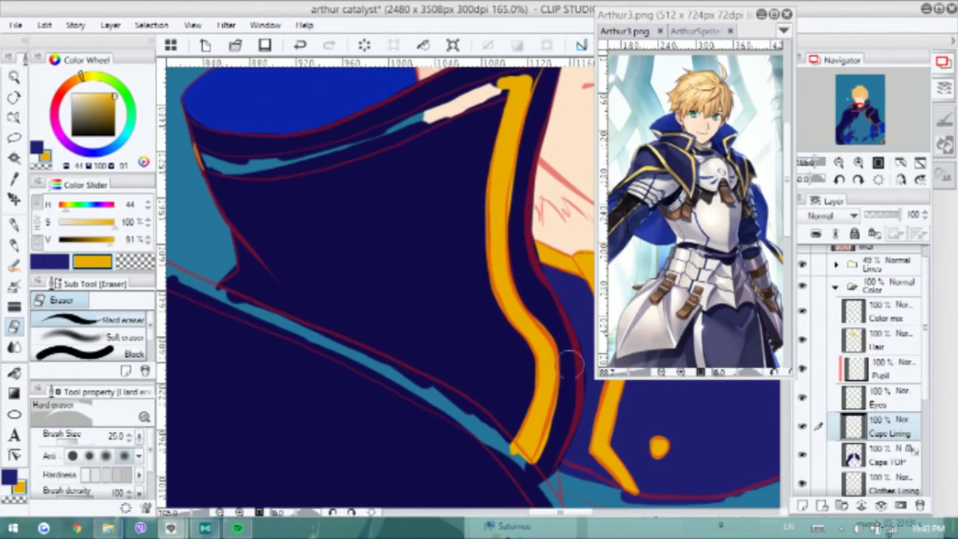
{"action": "key", "text": "p"}
Paint the trim's pointed corner at the winking-side collar tip golden yellow and start the band along the upper edge
{"action": "scroll", "coordinate": [487, 259], "scroll_direction": "up", "scroll_amount": 3}
{"action": "scroll", "coordinate": [285, 209], "scroll_direction": "up", "scroll_amount": 3}
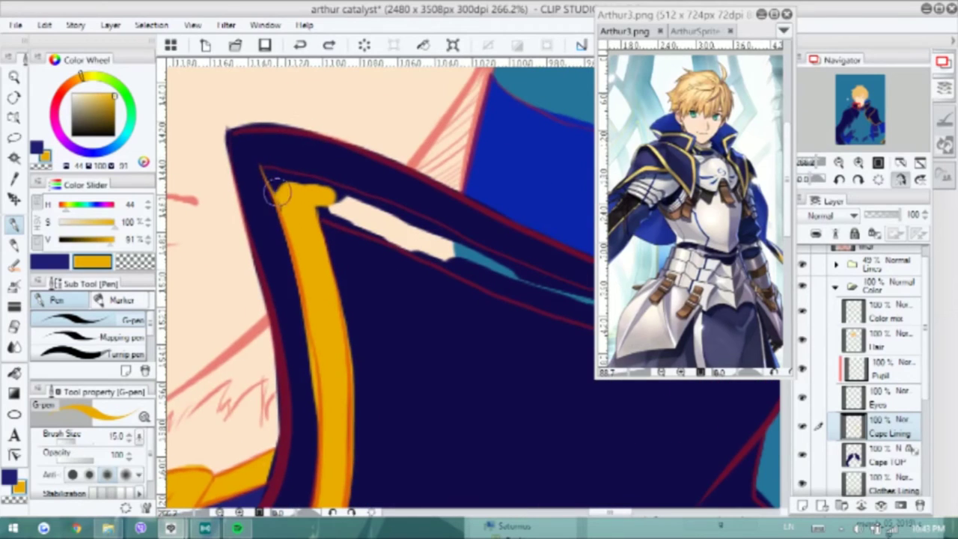
{"action": "scroll", "coordinate": [278, 167], "scroll_direction": "right", "scroll_amount": 1}
{"action": "mouse_move", "coordinate": [241, 172]}
{"action": "left_mouse_down"}
{"action": "mouse_move", "coordinate": [402, 217]}
{"action": "mouse_move", "coordinate": [295, 222]}
{"action": "mouse_move", "coordinate": [409, 247]}
{"action": "mouse_move", "coordinate": [308, 203]}
{"action": "mouse_move", "coordinate": [452, 244]}
{"action": "mouse_move", "coordinate": [301, 218]}
{"action": "mouse_move", "coordinate": [342, 221]}
{"action": "left_mouse_up"}
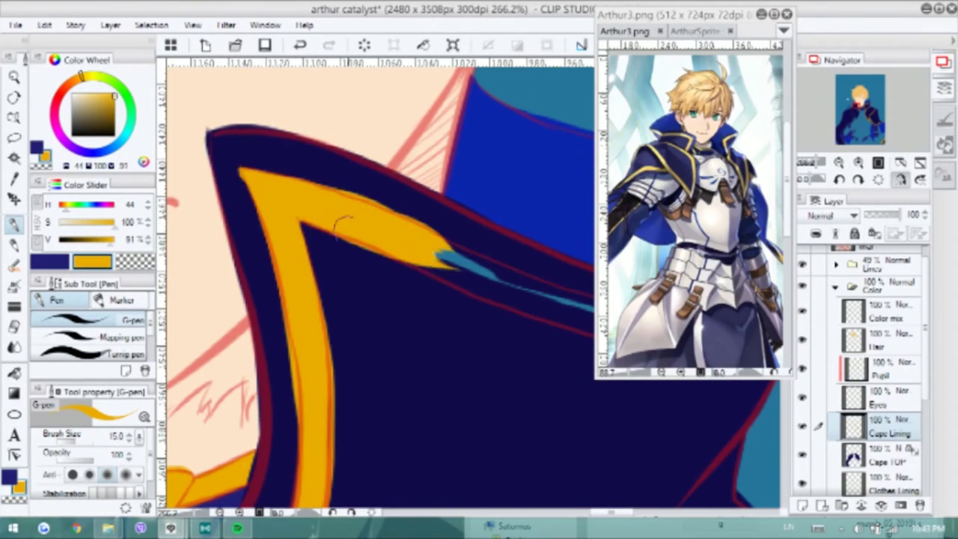
{"action": "key", "text": "e"}
{"action": "scroll", "coordinate": [337, 202], "scroll_direction": "right", "scroll_amount": 3}
Extend the golden trim along the winking-side collar's upper edge to its outer end on Cape Lining
{"action": "key", "text": "p"}
{"action": "scroll", "coordinate": [337, 225], "scroll_direction": "right", "scroll_amount": 5}
{"action": "left_click_drag", "start_coordinate": [284, 232], "coordinate": [397, 284]}
{"action": "left_click_drag", "start_coordinate": [229, 203], "coordinate": [346, 253]}
{"action": "left_click_drag", "start_coordinate": [267, 213], "coordinate": [438, 292]}
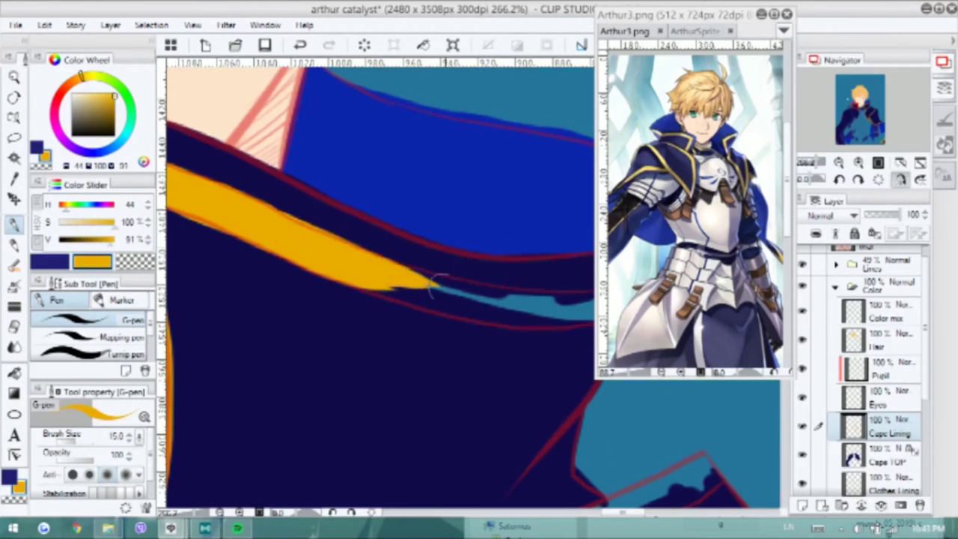
{"action": "left_click_drag", "start_coordinate": [320, 253], "coordinate": [479, 307]}
{"action": "mouse_move", "coordinate": [374, 270]}
{"action": "left_mouse_down"}
{"action": "mouse_move", "coordinate": [524, 303]}
{"action": "mouse_move", "coordinate": [558, 299]}
{"action": "left_mouse_up"}
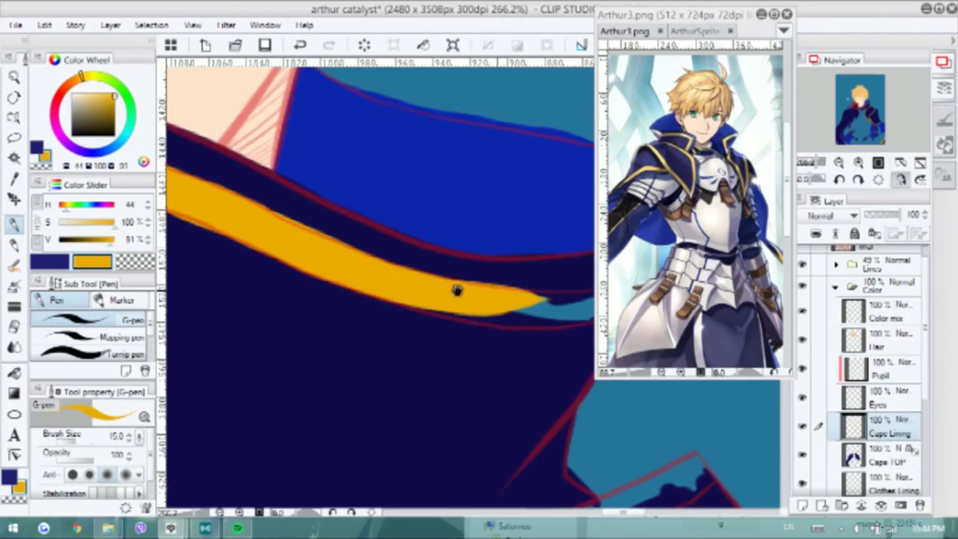
{"action": "scroll", "coordinate": [455, 289], "scroll_direction": "right", "scroll_amount": 3}
{"action": "left_click_drag", "start_coordinate": [301, 306], "coordinate": [487, 303]}
{"action": "mouse_move", "coordinate": [364, 295]}
{"action": "left_mouse_down"}
{"action": "mouse_move", "coordinate": [486, 295]}
{"action": "mouse_move", "coordinate": [429, 295]}
{"action": "mouse_move", "coordinate": [472, 314]}
{"action": "mouse_move", "coordinate": [515, 295]}
{"action": "left_mouse_up"}
{"action": "scroll", "coordinate": [482, 310], "scroll_direction": "down", "scroll_amount": 8}
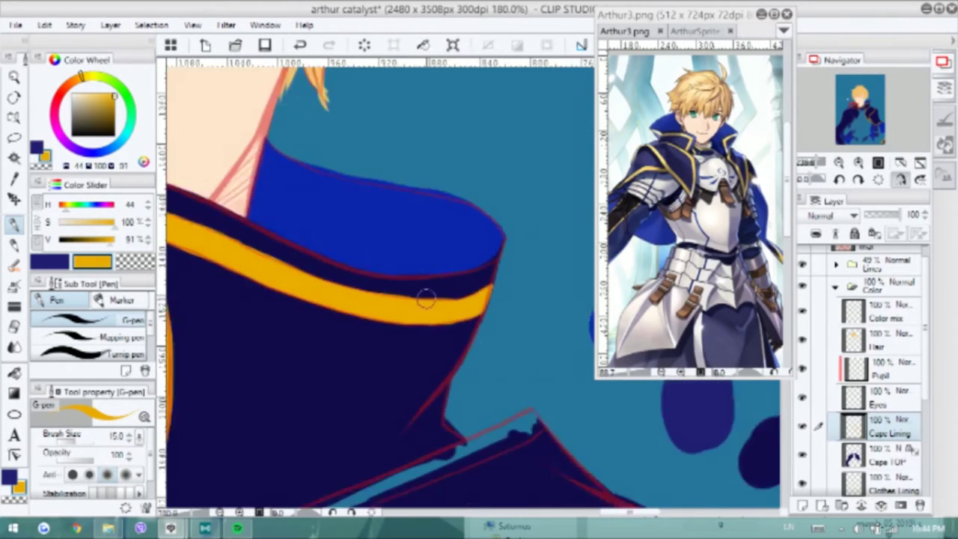
Outline and fill the curved trim across the winking-side shoulder cape in golden yellow, undoing the stroke that misses
{"action": "scroll", "coordinate": [399, 259], "scroll_direction": "up", "scroll_amount": 4}
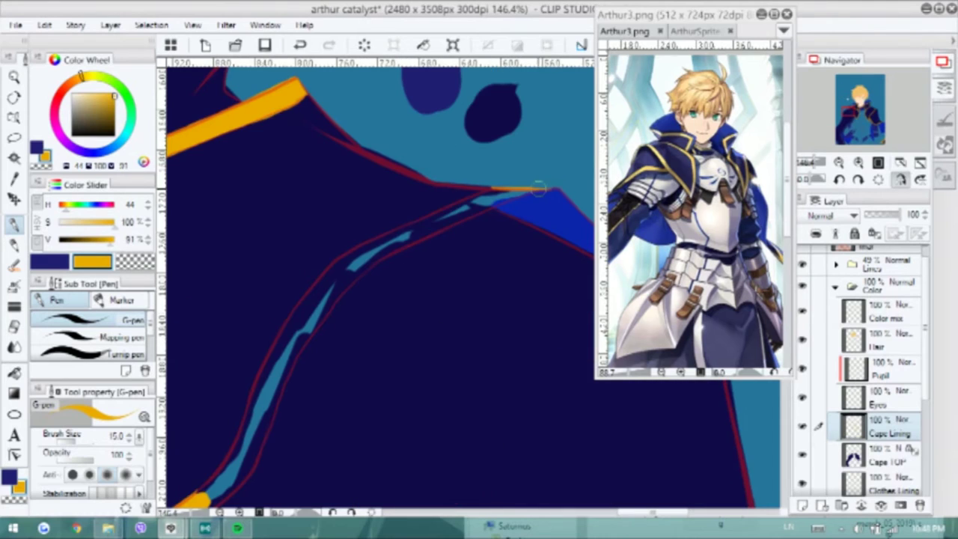
{"action": "mouse_move", "coordinate": [545, 197]}
{"action": "left_mouse_down"}
{"action": "mouse_move", "coordinate": [437, 227]}
{"action": "mouse_move", "coordinate": [487, 212]}
{"action": "left_mouse_up"}
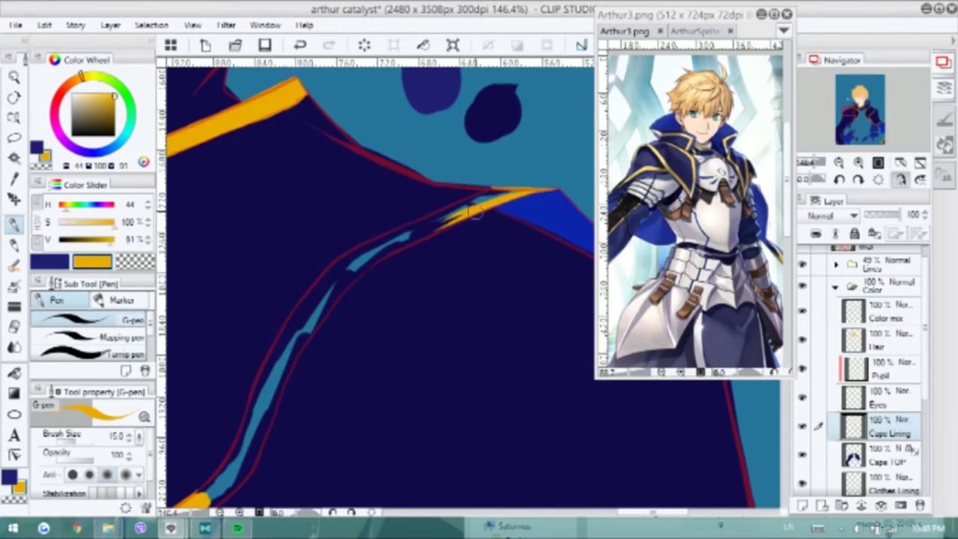
{"action": "mouse_move", "coordinate": [349, 282]}
{"action": "left_mouse_down"}
{"action": "mouse_move", "coordinate": [310, 333]}
{"action": "mouse_move", "coordinate": [371, 262]}
{"action": "mouse_move", "coordinate": [307, 376]}
{"action": "left_mouse_up"}
{"action": "key", "text": "ctrl+z"}
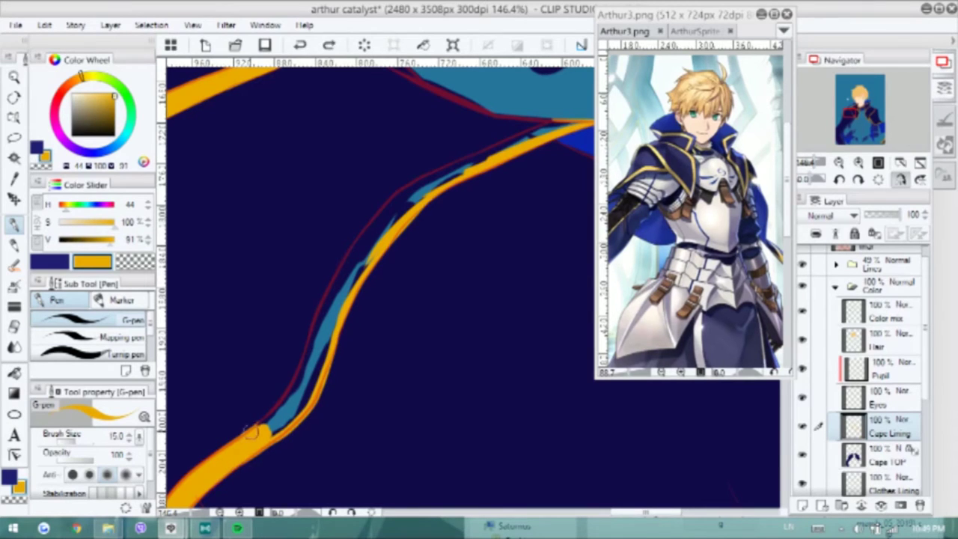
{"action": "mouse_move", "coordinate": [308, 344]}
{"action": "left_mouse_down"}
{"action": "mouse_move", "coordinate": [381, 211]}
{"action": "mouse_move", "coordinate": [401, 217]}
{"action": "left_mouse_up"}
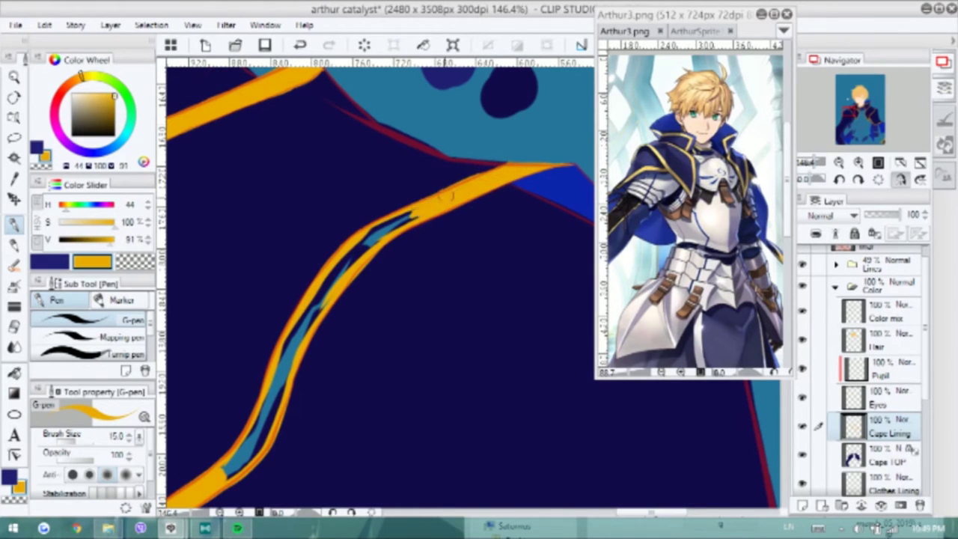
{"action": "mouse_move", "coordinate": [405, 220]}
{"action": "left_mouse_down"}
{"action": "mouse_move", "coordinate": [307, 329]}
{"action": "mouse_move", "coordinate": [224, 475]}
{"action": "mouse_move", "coordinate": [305, 338]}
{"action": "left_mouse_up"}
{"action": "key", "text": "e"}
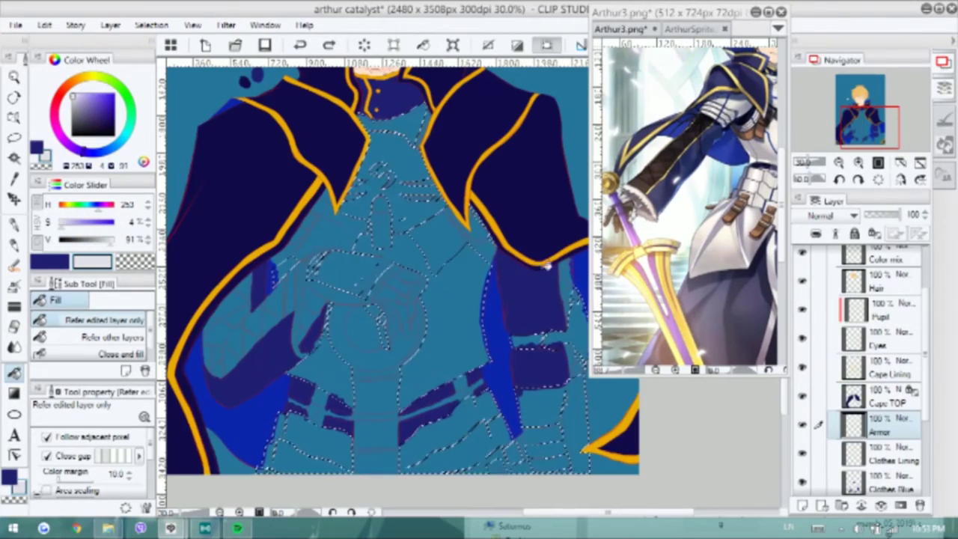
Fill the selected breastplate, waist and skirt armour areas with pale grey on the Armor layer
{"action": "left_click", "coordinate": [397, 225]}
{"action": "left_click", "coordinate": [314, 352]}
{"action": "left_click", "coordinate": [300, 442]}
{"action": "left_click", "coordinate": [539, 419]}
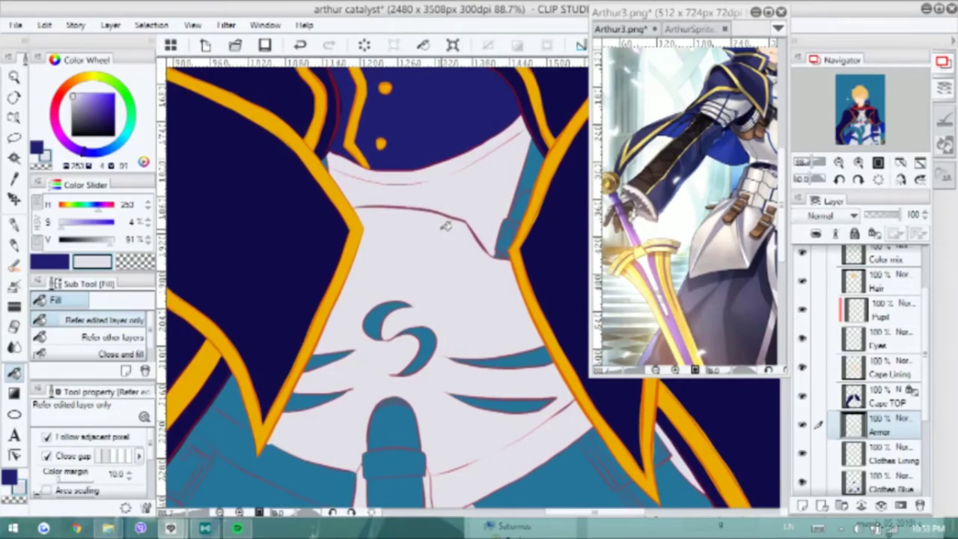
{"action": "key", "text": "p"}
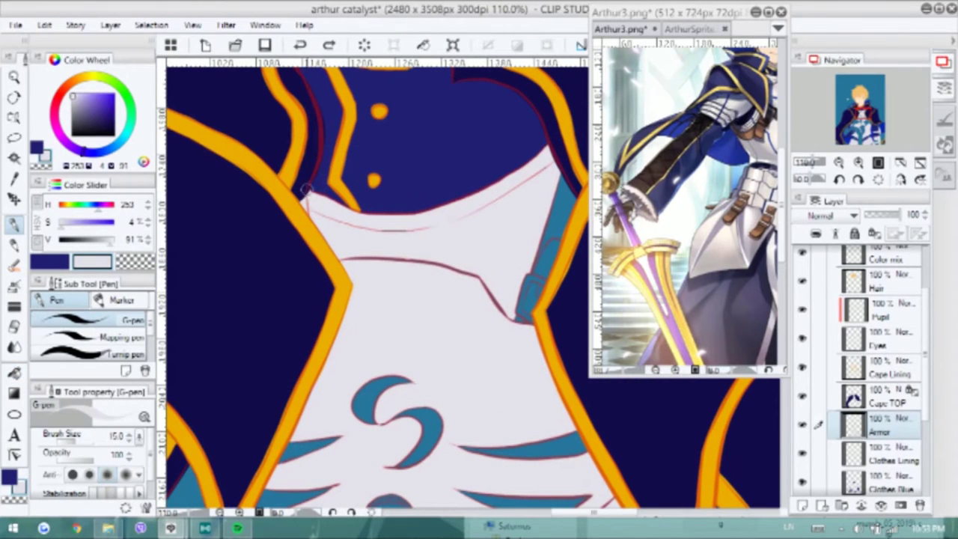
Edge the breastplate's swirl emblem in pale grey beneath its line art on the Armor layer
{"action": "key", "text": "h"}
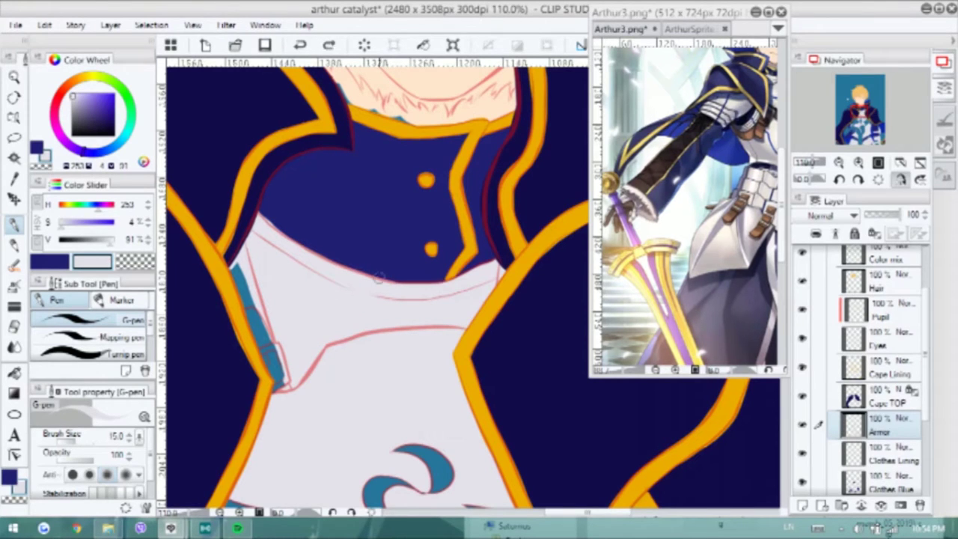
{"action": "scroll", "coordinate": [474, 286], "scroll_direction": "down", "scroll_amount": 5}
{"action": "mouse_move", "coordinate": [514, 331]}
{"action": "left_mouse_down"}
{"action": "mouse_move", "coordinate": [470, 342]}
{"action": "mouse_move", "coordinate": [389, 296]}
{"action": "left_mouse_up"}
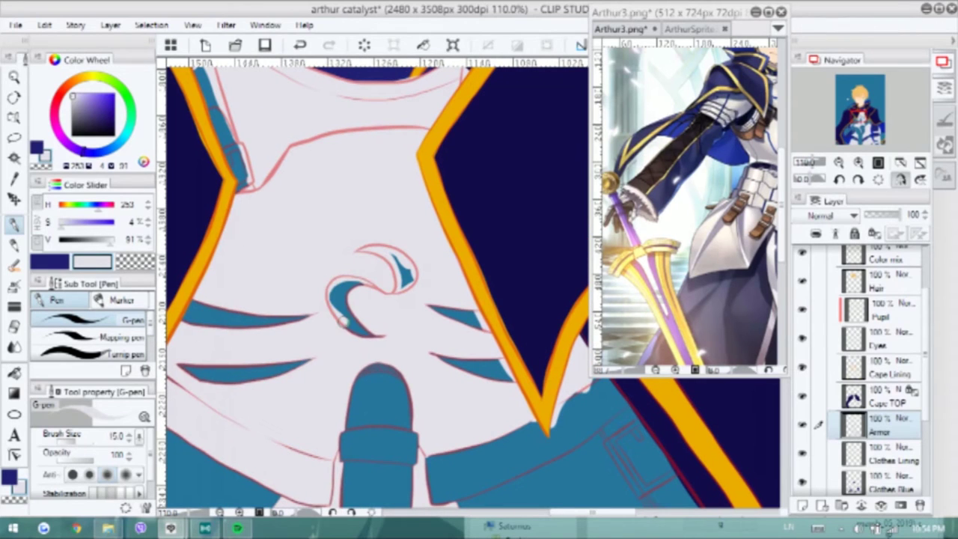
Trim the striped ornaments on both sides of the breastplate emblem with pale grey along their line art
{"action": "left_click_drag", "start_coordinate": [456, 357], "coordinate": [497, 331]}
{"action": "left_click_drag", "start_coordinate": [225, 286], "coordinate": [315, 292]}
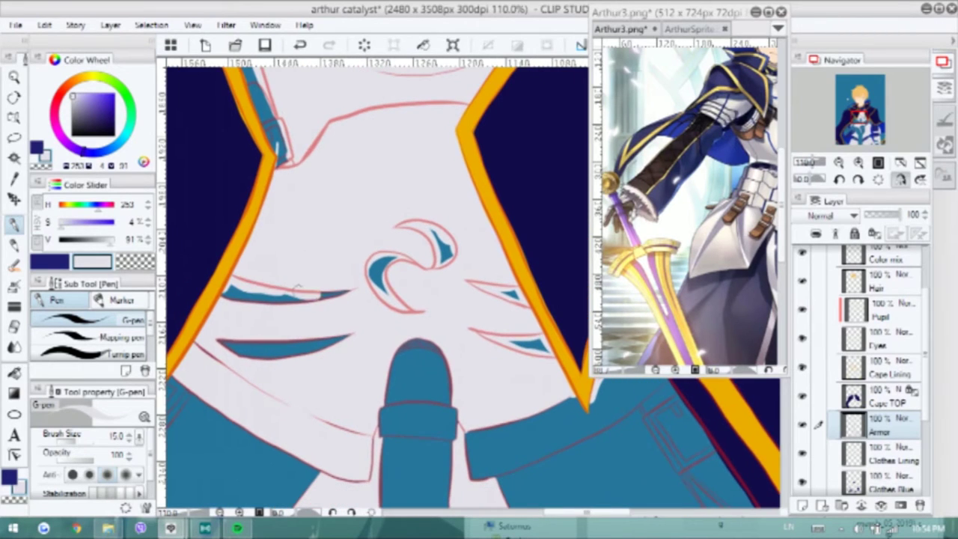
{"action": "left_click_drag", "start_coordinate": [224, 296], "coordinate": [257, 317]}
{"action": "left_click_drag", "start_coordinate": [443, 396], "coordinate": [247, 326]}
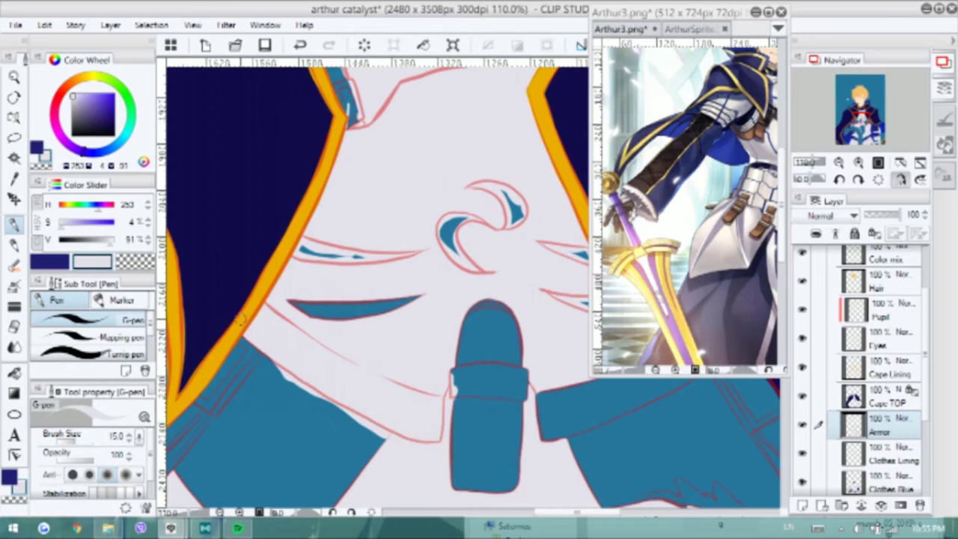
{"action": "mouse_move", "coordinate": [294, 300]}
{"action": "left_mouse_down"}
{"action": "mouse_move", "coordinate": [419, 298]}
{"action": "mouse_move", "coordinate": [381, 290]}
{"action": "left_mouse_up"}
{"action": "left_click_drag", "start_coordinate": [464, 314], "coordinate": [404, 255]}
{"action": "mouse_move", "coordinate": [553, 299]}
{"action": "left_mouse_down"}
{"action": "mouse_move", "coordinate": [441, 349]}
{"action": "mouse_move", "coordinate": [352, 370]}
{"action": "mouse_move", "coordinate": [546, 273]}
{"action": "mouse_move", "coordinate": [360, 376]}
{"action": "left_mouse_up"}
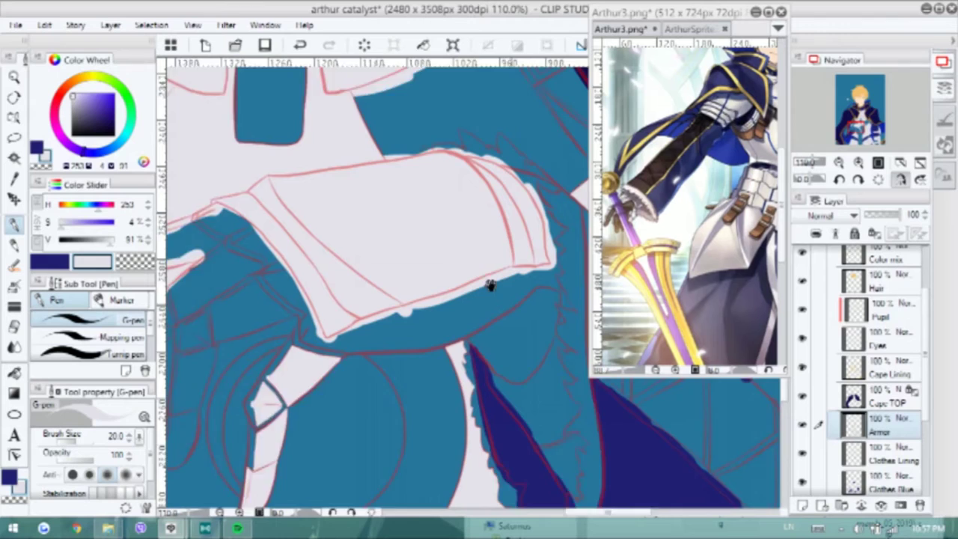
Fill the ruffled cuff beneath the forearm armour in pale grey, erasing spill along its inner edge
{"action": "left_click_drag", "start_coordinate": [487, 282], "coordinate": [446, 177]}
{"action": "mouse_move", "coordinate": [408, 299]}
{"action": "left_mouse_down"}
{"action": "mouse_move", "coordinate": [441, 329]}
{"action": "mouse_move", "coordinate": [491, 190]}
{"action": "left_mouse_up"}
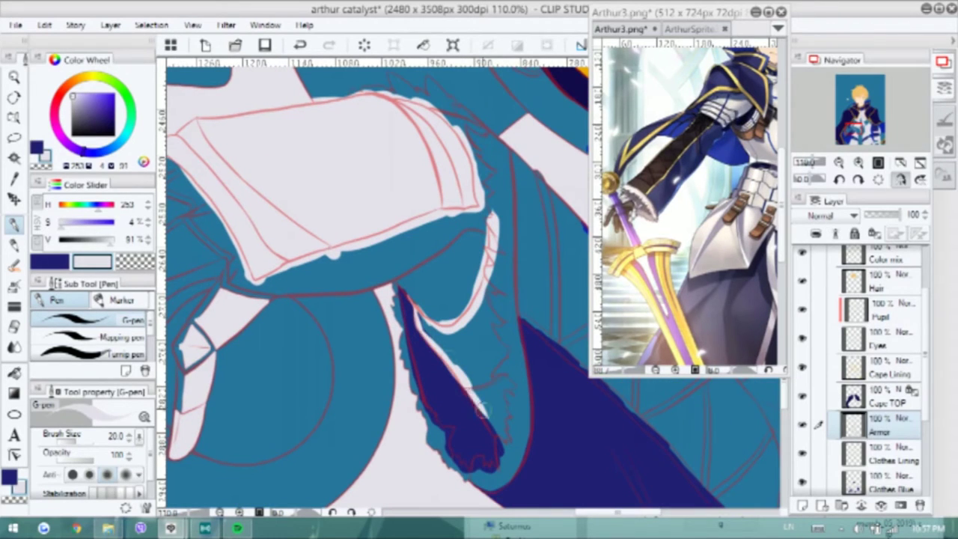
{"action": "left_click_drag", "start_coordinate": [481, 410], "coordinate": [503, 445]}
{"action": "left_click_drag", "start_coordinate": [479, 383], "coordinate": [494, 379]}
{"action": "left_click_drag", "start_coordinate": [490, 225], "coordinate": [457, 337]}
{"action": "left_click_drag", "start_coordinate": [509, 296], "coordinate": [434, 359]}
{"action": "key", "text": "e"}
{"action": "mouse_move", "coordinate": [411, 311]}
{"action": "left_mouse_down"}
{"action": "mouse_move", "coordinate": [408, 340]}
{"action": "mouse_move", "coordinate": [430, 363]}
{"action": "mouse_move", "coordinate": [478, 378]}
{"action": "left_mouse_up"}
{"action": "key", "text": "p"}
{"action": "left_click_drag", "start_coordinate": [497, 344], "coordinate": [517, 449]}
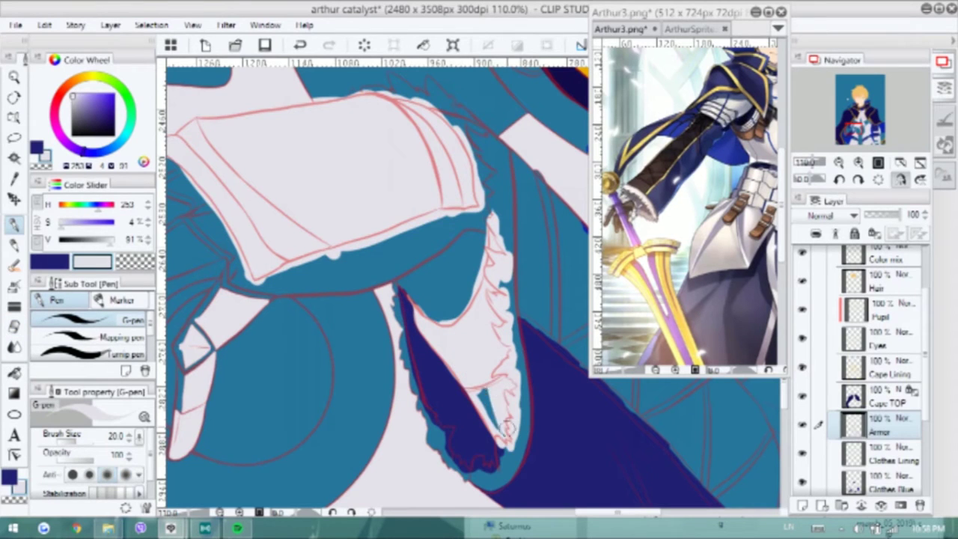
{"action": "left_click_drag", "start_coordinate": [487, 389], "coordinate": [509, 460]}
Fill the remaining gaps in the extended armoured finger and its pointed knuckle plate with pale grey
{"action": "scroll", "coordinate": [473, 222], "scroll_direction": "up", "scroll_amount": 2}
{"action": "left_click_drag", "start_coordinate": [446, 273], "coordinate": [410, 234]}
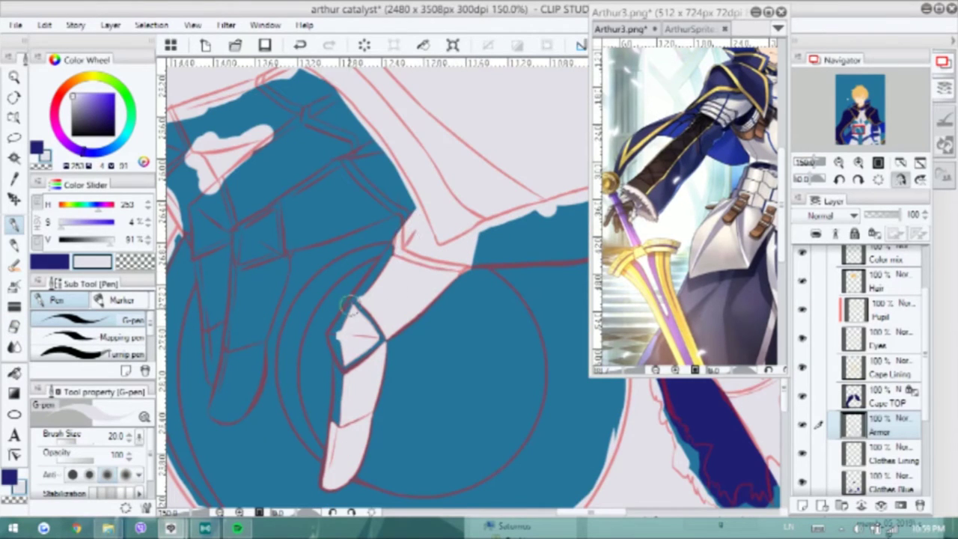
{"action": "left_click_drag", "start_coordinate": [338, 438], "coordinate": [331, 358]}
{"action": "scroll", "coordinate": [333, 359], "scroll_direction": "down", "scroll_amount": 2}
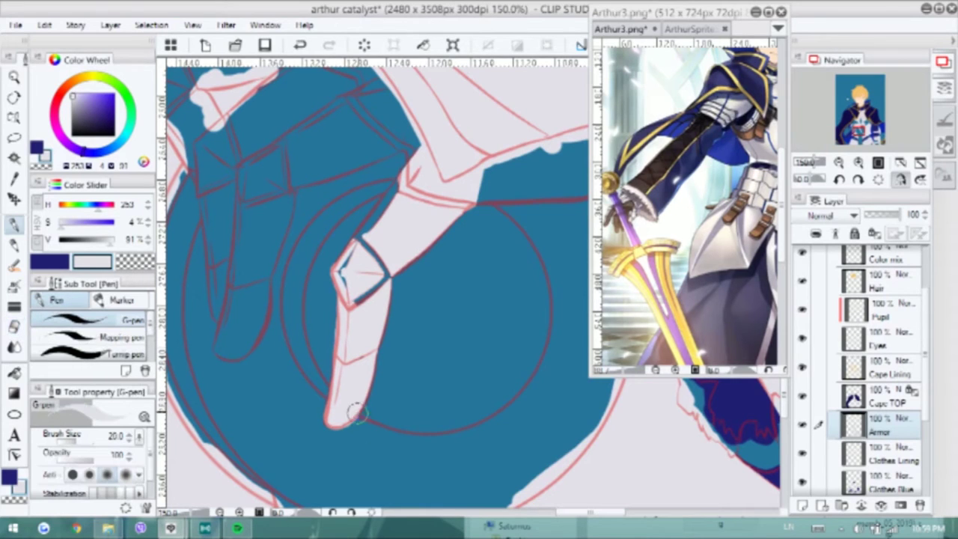
{"action": "left_click_drag", "start_coordinate": [356, 301], "coordinate": [384, 270]}
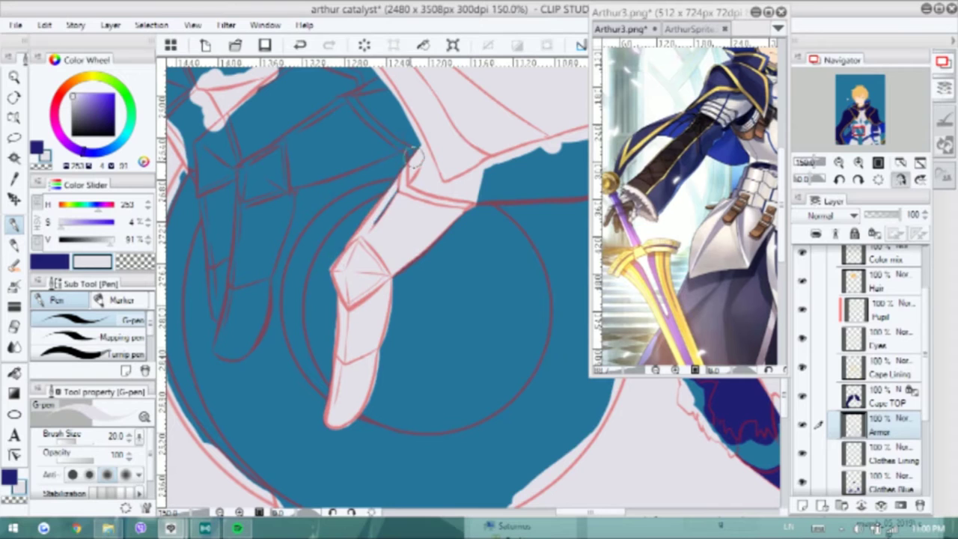
{"action": "left_click_drag", "start_coordinate": [411, 187], "coordinate": [434, 266]}
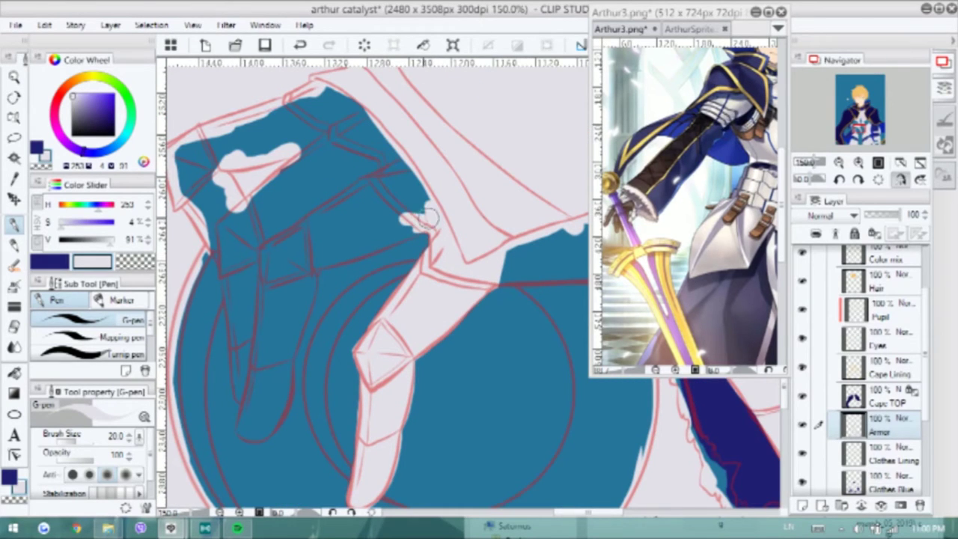
Paint pale grey along the gauntlet's hand plates, undoing the stroke that misses
{"action": "scroll", "coordinate": [378, 204], "scroll_direction": "up", "scroll_amount": 3}
{"action": "left_click_drag", "start_coordinate": [283, 241], "coordinate": [393, 168]}
{"action": "mouse_move", "coordinate": [376, 284]}
{"action": "left_mouse_down"}
{"action": "mouse_move", "coordinate": [317, 306]}
{"action": "mouse_move", "coordinate": [516, 244]}
{"action": "left_mouse_up"}
{"action": "key", "text": "ctrl+z"}
{"action": "mouse_move", "coordinate": [318, 307]}
{"action": "left_mouse_down"}
{"action": "mouse_move", "coordinate": [516, 244]}
{"action": "mouse_move", "coordinate": [310, 314]}
{"action": "mouse_move", "coordinate": [340, 232]}
{"action": "mouse_move", "coordinate": [329, 311]}
{"action": "left_mouse_up"}
{"action": "key", "text": "e"}
{"action": "key", "text": "p"}
Outline the gauntlet's curled fingers and knuckle plates in pale grey on the Armor layer
{"action": "left_click_drag", "start_coordinate": [349, 225], "coordinate": [333, 336]}
{"action": "mouse_move", "coordinate": [344, 282]}
{"action": "left_mouse_down"}
{"action": "mouse_move", "coordinate": [310, 378]}
{"action": "mouse_move", "coordinate": [316, 392]}
{"action": "mouse_move", "coordinate": [385, 241]}
{"action": "mouse_move", "coordinate": [347, 383]}
{"action": "left_mouse_up"}
{"action": "left_click_drag", "start_coordinate": [323, 423], "coordinate": [316, 354]}
{"action": "left_click_drag", "start_coordinate": [300, 220], "coordinate": [341, 438]}
{"action": "left_click_drag", "start_coordinate": [312, 320], "coordinate": [343, 249]}
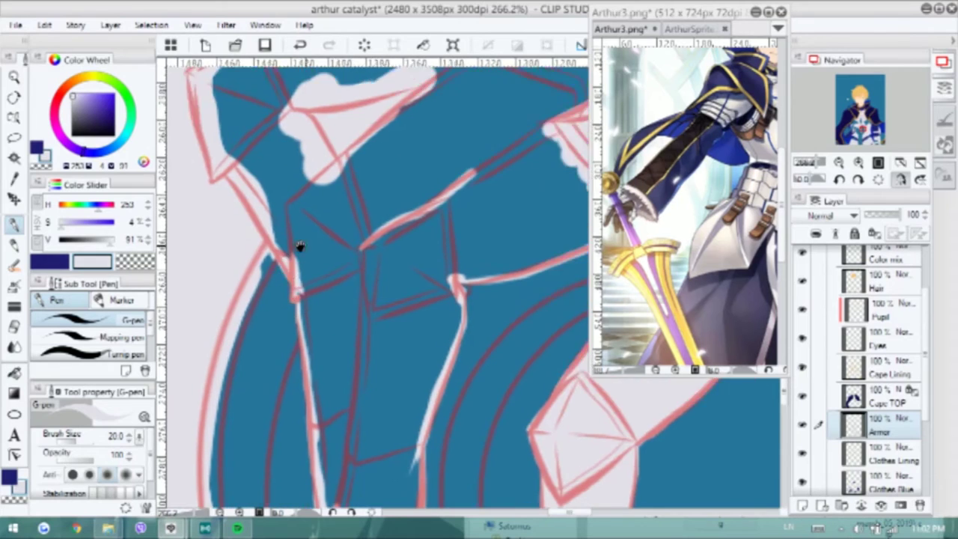
{"action": "mouse_move", "coordinate": [269, 432]}
{"action": "left_mouse_down"}
{"action": "mouse_move", "coordinate": [296, 397]}
{"action": "mouse_move", "coordinate": [336, 419]}
{"action": "mouse_move", "coordinate": [348, 389]}
{"action": "mouse_move", "coordinate": [288, 377]}
{"action": "mouse_move", "coordinate": [396, 202]}
{"action": "mouse_move", "coordinate": [278, 192]}
{"action": "mouse_move", "coordinate": [332, 283]}
{"action": "left_mouse_up"}
{"action": "scroll", "coordinate": [327, 284], "scroll_direction": "up", "scroll_amount": 3}
{"action": "mouse_move", "coordinate": [376, 310]}
{"action": "left_mouse_down"}
{"action": "mouse_move", "coordinate": [539, 277]}
{"action": "mouse_move", "coordinate": [385, 252]}
{"action": "mouse_move", "coordinate": [283, 217]}
{"action": "mouse_move", "coordinate": [524, 172]}
{"action": "mouse_move", "coordinate": [562, 214]}
{"action": "mouse_move", "coordinate": [353, 274]}
{"action": "mouse_move", "coordinate": [276, 346]}
{"action": "left_mouse_up"}
{"action": "scroll", "coordinate": [524, 172], "scroll_direction": "up", "scroll_amount": 3}
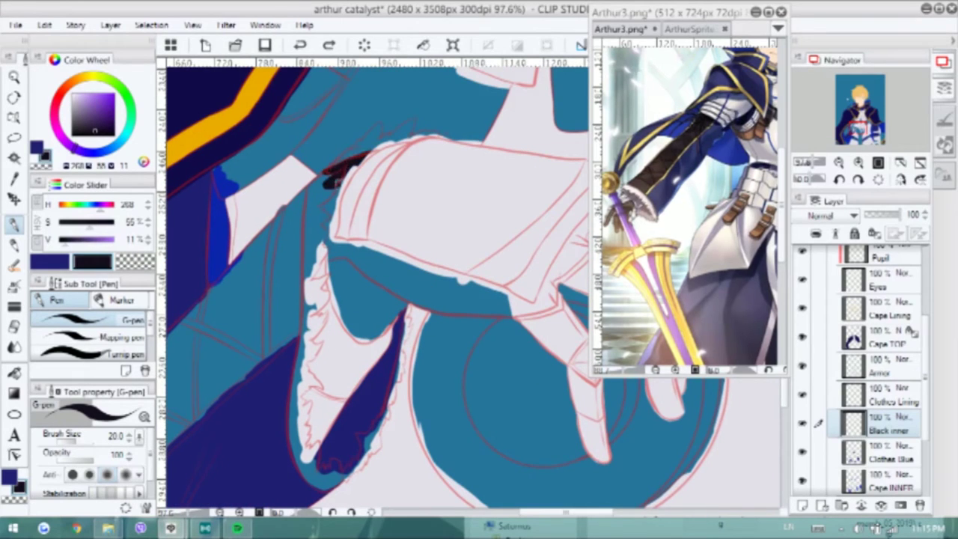
Paint the area under the forearm armour and the gaps at the waist near-black on the Black inner layer
{"action": "mouse_move", "coordinate": [329, 247]}
{"action": "left_mouse_down"}
{"action": "mouse_move", "coordinate": [342, 332]}
{"action": "mouse_move", "coordinate": [378, 299]}
{"action": "mouse_move", "coordinate": [362, 287]}
{"action": "left_mouse_up"}
{"action": "mouse_move", "coordinate": [333, 239]}
{"action": "left_mouse_down"}
{"action": "mouse_move", "coordinate": [451, 301]}
{"action": "mouse_move", "coordinate": [360, 292]}
{"action": "mouse_move", "coordinate": [384, 307]}
{"action": "mouse_move", "coordinate": [424, 280]}
{"action": "mouse_move", "coordinate": [321, 254]}
{"action": "left_mouse_up"}
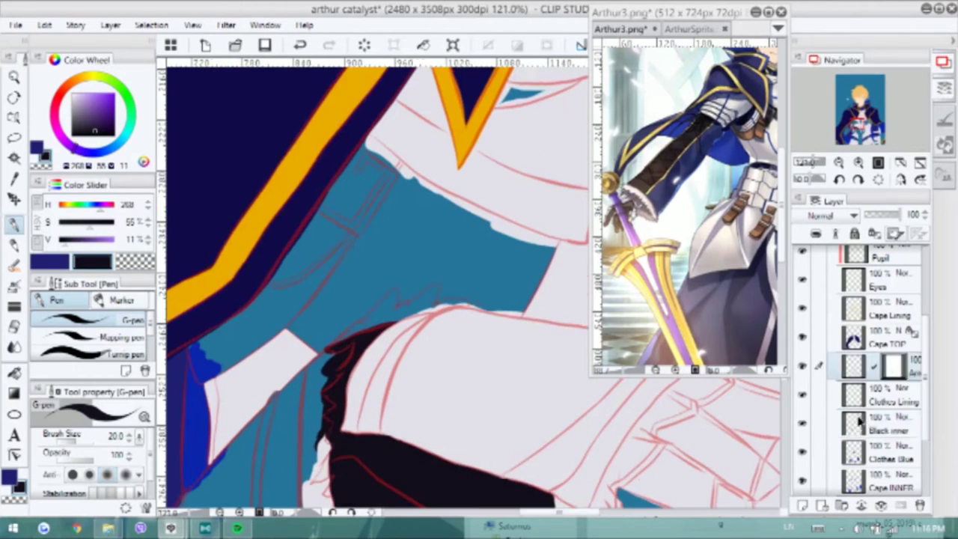
{"action": "left_click", "coordinate": [859, 423]}
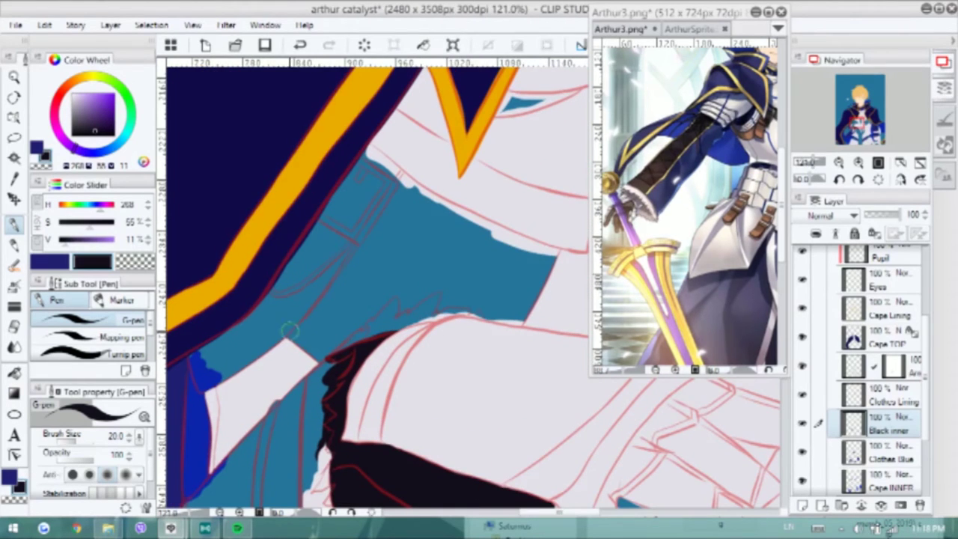
{"action": "mouse_move", "coordinate": [282, 331]}
{"action": "left_mouse_down"}
{"action": "mouse_move", "coordinate": [398, 193]}
{"action": "mouse_move", "coordinate": [554, 251]}
{"action": "mouse_move", "coordinate": [449, 314]}
{"action": "mouse_move", "coordinate": [397, 299]}
{"action": "mouse_move", "coordinate": [321, 337]}
{"action": "mouse_move", "coordinate": [449, 284]}
{"action": "mouse_move", "coordinate": [539, 292]}
{"action": "mouse_move", "coordinate": [503, 238]}
{"action": "mouse_move", "coordinate": [405, 196]}
{"action": "left_mouse_up"}
{"action": "left_click_drag", "start_coordinate": [404, 196], "coordinate": [398, 184]}
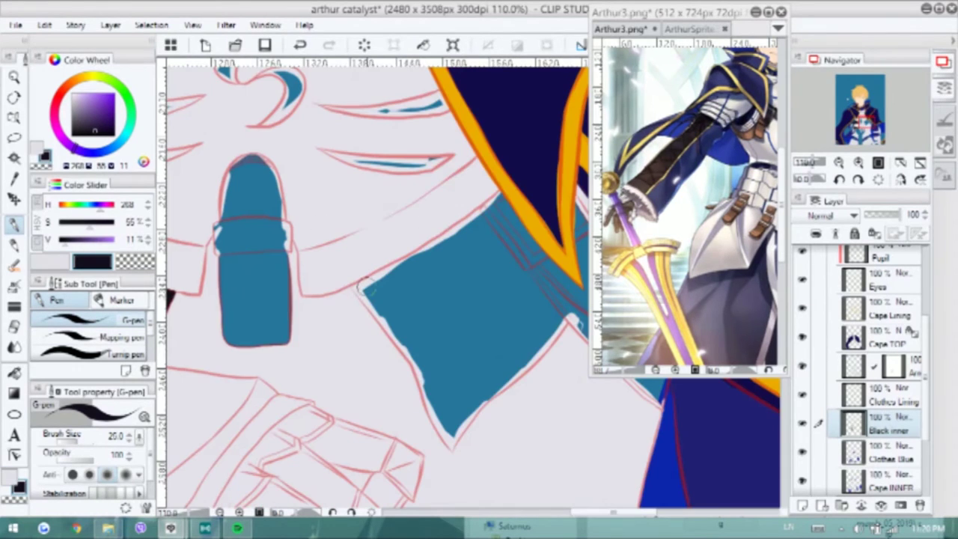
{"action": "mouse_move", "coordinate": [365, 289]}
{"action": "left_mouse_down"}
{"action": "mouse_move", "coordinate": [451, 445]}
{"action": "mouse_move", "coordinate": [514, 267]}
{"action": "mouse_move", "coordinate": [449, 337]}
{"action": "left_mouse_up"}
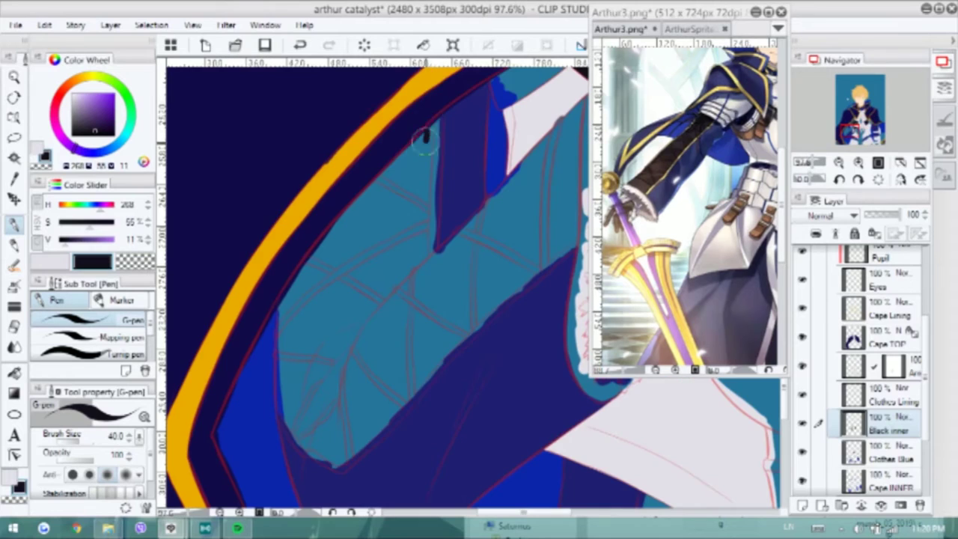
Fill the cross-banded sleeve under the cape in near-black on Black inner, erasing spill past its edges
{"action": "mouse_move", "coordinate": [420, 133]}
{"action": "left_mouse_down"}
{"action": "mouse_move", "coordinate": [397, 171]}
{"action": "mouse_move", "coordinate": [342, 356]}
{"action": "mouse_move", "coordinate": [321, 326]}
{"action": "mouse_move", "coordinate": [284, 316]}
{"action": "mouse_move", "coordinate": [291, 396]}
{"action": "left_mouse_up"}
{"action": "key", "text": "e"}
{"action": "scroll", "coordinate": [267, 317], "scroll_direction": "down", "scroll_amount": 3}
{"action": "key", "text": "p"}
{"action": "mouse_move", "coordinate": [274, 302]}
{"action": "left_mouse_down"}
{"action": "mouse_move", "coordinate": [283, 374]}
{"action": "mouse_move", "coordinate": [315, 368]}
{"action": "mouse_move", "coordinate": [336, 389]}
{"action": "mouse_move", "coordinate": [331, 412]}
{"action": "mouse_move", "coordinate": [408, 329]}
{"action": "mouse_move", "coordinate": [400, 273]}
{"action": "mouse_move", "coordinate": [442, 203]}
{"action": "mouse_move", "coordinate": [424, 284]}
{"action": "mouse_move", "coordinate": [431, 271]}
{"action": "mouse_move", "coordinate": [391, 335]}
{"action": "mouse_move", "coordinate": [463, 278]}
{"action": "mouse_move", "coordinate": [491, 268]}
{"action": "left_mouse_up"}
{"action": "key", "text": "e"}
{"action": "key", "text": "p"}
{"action": "scroll", "coordinate": [382, 340], "scroll_direction": "down", "scroll_amount": 2}
{"action": "key", "text": "e"}
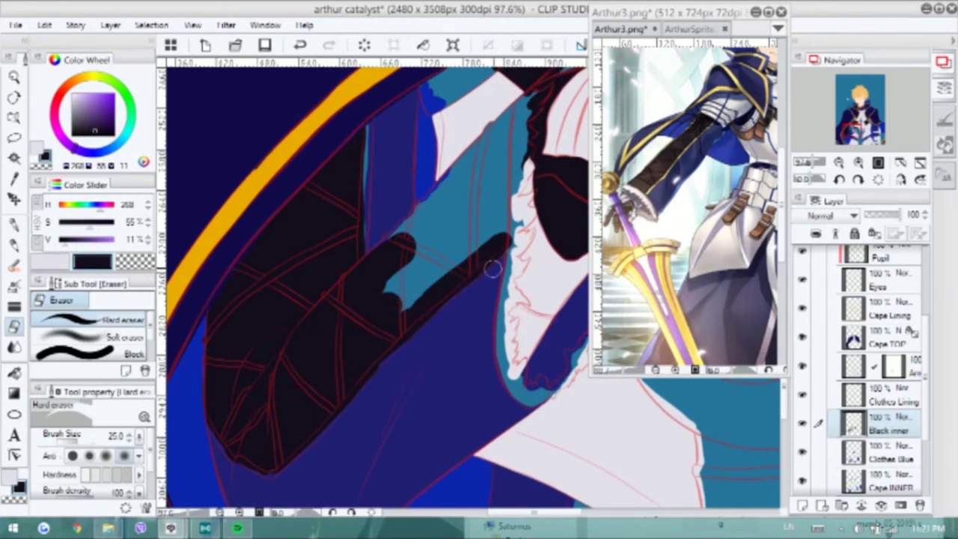
{"action": "key", "text": "p"}
{"action": "mouse_move", "coordinate": [427, 221]}
{"action": "left_mouse_down"}
{"action": "mouse_move", "coordinate": [396, 246]}
{"action": "mouse_move", "coordinate": [449, 194]}
{"action": "mouse_move", "coordinate": [462, 166]}
{"action": "mouse_move", "coordinate": [442, 202]}
{"action": "mouse_move", "coordinate": [366, 268]}
{"action": "left_mouse_up"}
{"action": "scroll", "coordinate": [457, 168], "scroll_direction": "up", "scroll_amount": 2}
Paint the narrow strip of the other sleeve below the cape's golden hem near-black
{"action": "mouse_move", "coordinate": [472, 175]}
{"action": "left_mouse_down"}
{"action": "mouse_move", "coordinate": [455, 277]}
{"action": "mouse_move", "coordinate": [383, 340]}
{"action": "mouse_move", "coordinate": [404, 262]}
{"action": "mouse_move", "coordinate": [430, 225]}
{"action": "mouse_move", "coordinate": [425, 295]}
{"action": "mouse_move", "coordinate": [361, 247]}
{"action": "mouse_move", "coordinate": [424, 189]}
{"action": "mouse_move", "coordinate": [444, 212]}
{"action": "mouse_move", "coordinate": [457, 151]}
{"action": "mouse_move", "coordinate": [452, 197]}
{"action": "mouse_move", "coordinate": [457, 219]}
{"action": "left_mouse_up"}
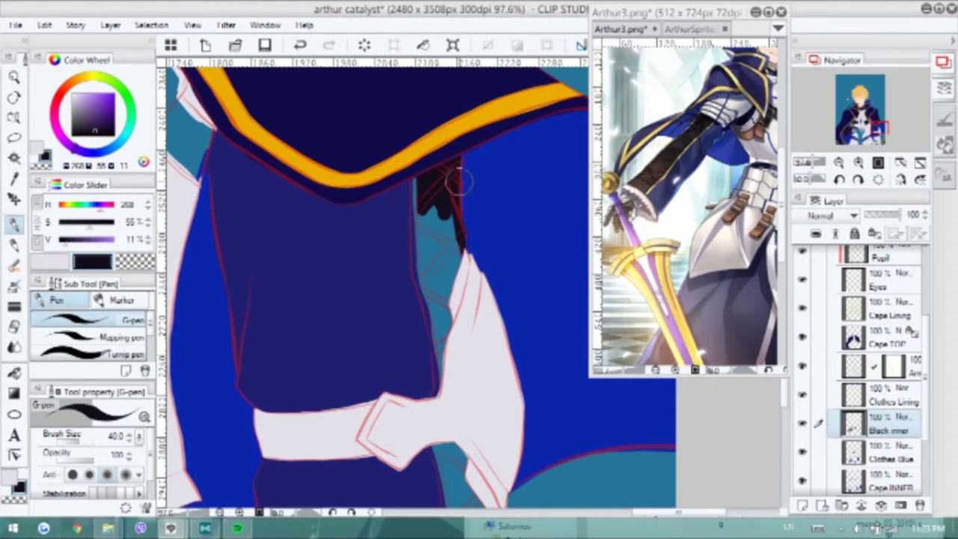
{"action": "mouse_move", "coordinate": [459, 166]}
{"action": "left_mouse_down"}
{"action": "mouse_move", "coordinate": [455, 219]}
{"action": "mouse_move", "coordinate": [419, 239]}
{"action": "mouse_move", "coordinate": [441, 329]}
{"action": "mouse_move", "coordinate": [402, 129]}
{"action": "left_mouse_up"}
{"action": "mouse_move", "coordinate": [419, 269]}
{"action": "left_mouse_down"}
{"action": "mouse_move", "coordinate": [458, 358]}
{"action": "mouse_move", "coordinate": [430, 322]}
{"action": "left_mouse_up"}
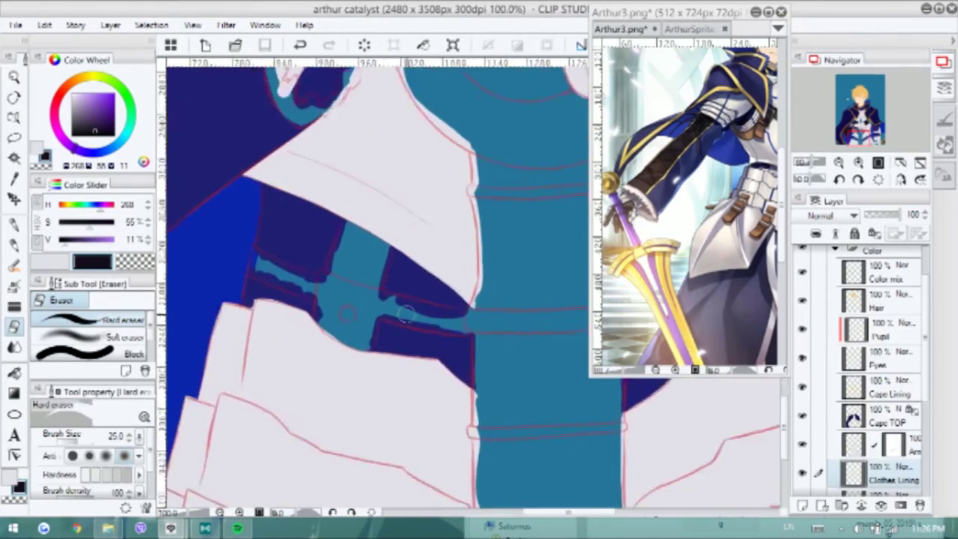
Fill the vertical strap and its round-buttoned tab below the skirt armour in white on Clothes Lining
{"action": "scroll", "coordinate": [345, 117], "scroll_direction": "up", "scroll_amount": 2}
{"action": "key", "text": "p"}
{"action": "key", "text": "x"}
{"action": "mouse_move", "coordinate": [335, 290]}
{"action": "left_mouse_down"}
{"action": "mouse_move", "coordinate": [343, 258]}
{"action": "mouse_move", "coordinate": [333, 265]}
{"action": "mouse_move", "coordinate": [335, 303]}
{"action": "mouse_move", "coordinate": [343, 255]}
{"action": "mouse_move", "coordinate": [333, 302]}
{"action": "mouse_move", "coordinate": [369, 247]}
{"action": "mouse_move", "coordinate": [371, 317]}
{"action": "mouse_move", "coordinate": [380, 318]}
{"action": "mouse_move", "coordinate": [403, 259]}
{"action": "mouse_move", "coordinate": [374, 325]}
{"action": "left_mouse_up"}
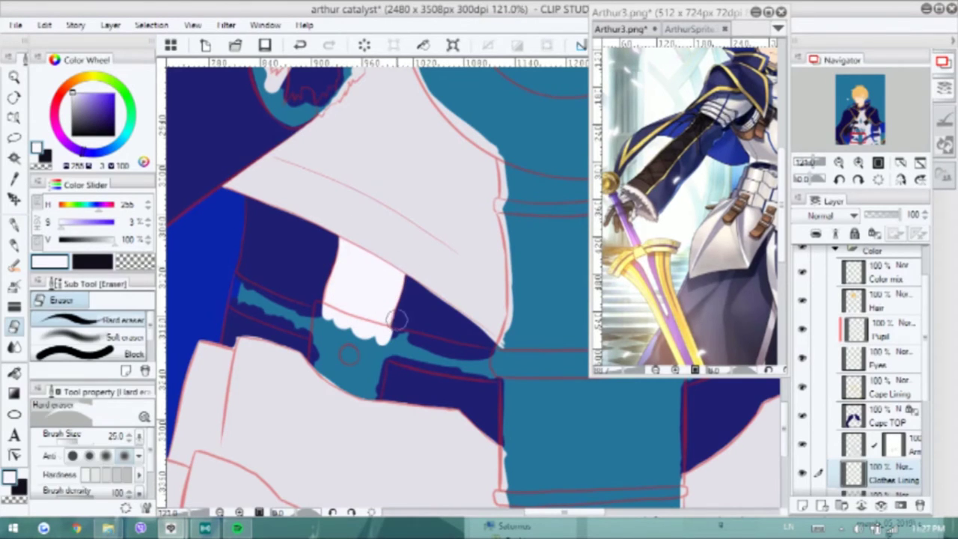
{"action": "scroll", "coordinate": [349, 333], "scroll_direction": "up", "scroll_amount": 1}
{"action": "mouse_move", "coordinate": [348, 360]}
{"action": "left_mouse_down"}
{"action": "mouse_move", "coordinate": [309, 345]}
{"action": "mouse_move", "coordinate": [299, 307]}
{"action": "mouse_move", "coordinate": [307, 295]}
{"action": "mouse_move", "coordinate": [342, 359]}
{"action": "mouse_move", "coordinate": [363, 341]}
{"action": "mouse_move", "coordinate": [405, 360]}
{"action": "left_mouse_up"}
{"action": "key", "text": "e"}
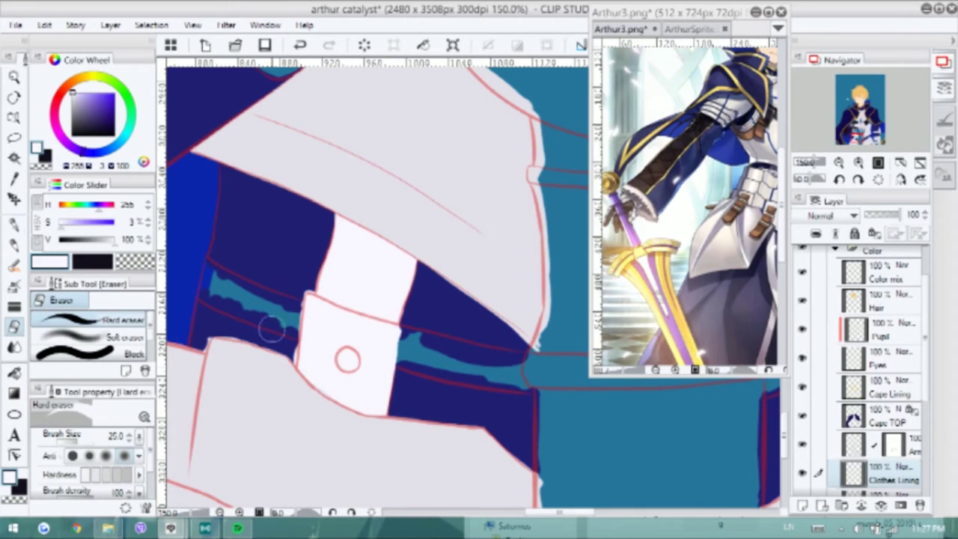
Fill the horizontal band crossing the buttoned strap in white and continue along the rest of the clothing lining
{"action": "key", "text": "p"}
{"action": "left_click_drag", "start_coordinate": [300, 310], "coordinate": [232, 295]}
{"action": "mouse_move", "coordinate": [208, 253]}
{"action": "left_mouse_down"}
{"action": "mouse_move", "coordinate": [299, 303]}
{"action": "mouse_move", "coordinate": [202, 258]}
{"action": "mouse_move", "coordinate": [199, 303]}
{"action": "mouse_move", "coordinate": [277, 314]}
{"action": "mouse_move", "coordinate": [210, 296]}
{"action": "mouse_move", "coordinate": [228, 303]}
{"action": "mouse_move", "coordinate": [207, 262]}
{"action": "mouse_move", "coordinate": [271, 299]}
{"action": "mouse_move", "coordinate": [261, 309]}
{"action": "left_mouse_up"}
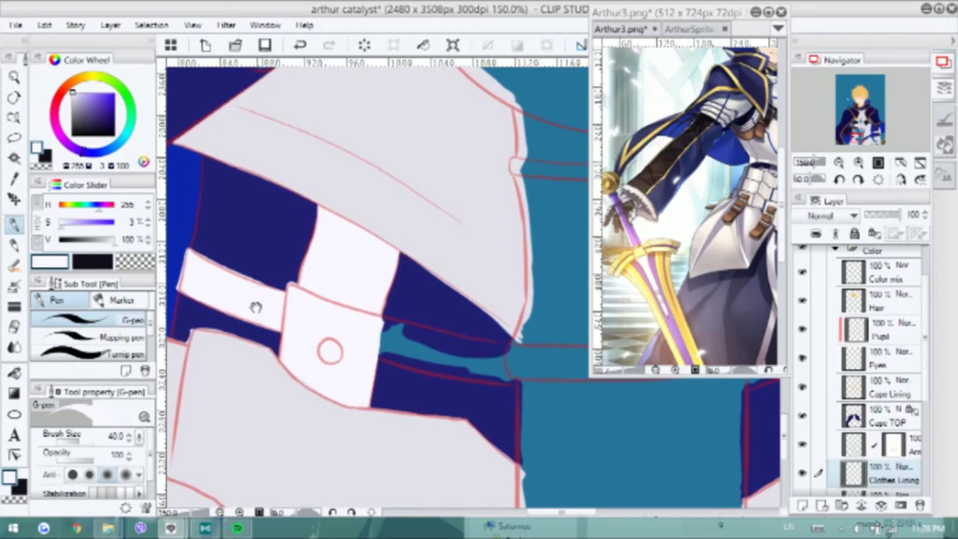
{"action": "mouse_move", "coordinate": [378, 329]}
{"action": "left_mouse_down"}
{"action": "mouse_move", "coordinate": [531, 349]}
{"action": "mouse_move", "coordinate": [360, 347]}
{"action": "mouse_move", "coordinate": [392, 360]}
{"action": "mouse_move", "coordinate": [517, 375]}
{"action": "mouse_move", "coordinate": [375, 341]}
{"action": "mouse_move", "coordinate": [535, 363]}
{"action": "mouse_move", "coordinate": [424, 365]}
{"action": "mouse_move", "coordinate": [349, 350]}
{"action": "mouse_move", "coordinate": [305, 358]}
{"action": "mouse_move", "coordinate": [349, 251]}
{"action": "mouse_move", "coordinate": [340, 236]}
{"action": "mouse_move", "coordinate": [367, 326]}
{"action": "left_mouse_up"}
{"action": "mouse_move", "coordinate": [340, 217]}
{"action": "left_mouse_down"}
{"action": "mouse_move", "coordinate": [378, 287]}
{"action": "mouse_move", "coordinate": [401, 178]}
{"action": "mouse_move", "coordinate": [445, 288]}
{"action": "mouse_move", "coordinate": [424, 303]}
{"action": "mouse_move", "coordinate": [424, 241]}
{"action": "mouse_move", "coordinate": [481, 198]}
{"action": "mouse_move", "coordinate": [474, 220]}
{"action": "mouse_move", "coordinate": [490, 200]}
{"action": "mouse_move", "coordinate": [503, 224]}
{"action": "mouse_move", "coordinate": [456, 259]}
{"action": "mouse_move", "coordinate": [445, 258]}
{"action": "mouse_move", "coordinate": [447, 238]}
{"action": "mouse_move", "coordinate": [495, 209]}
{"action": "left_mouse_up"}
{"action": "left_click_drag", "start_coordinate": [385, 273], "coordinate": [540, 211]}
{"action": "mouse_move", "coordinate": [217, 325]}
{"action": "left_mouse_down"}
{"action": "mouse_move", "coordinate": [470, 245]}
{"action": "mouse_move", "coordinate": [228, 351]}
{"action": "mouse_move", "coordinate": [362, 297]}
{"action": "left_mouse_up"}
{"action": "mouse_move", "coordinate": [240, 346]}
{"action": "left_mouse_down"}
{"action": "mouse_move", "coordinate": [437, 268]}
{"action": "mouse_move", "coordinate": [466, 267]}
{"action": "mouse_move", "coordinate": [406, 267]}
{"action": "left_mouse_up"}
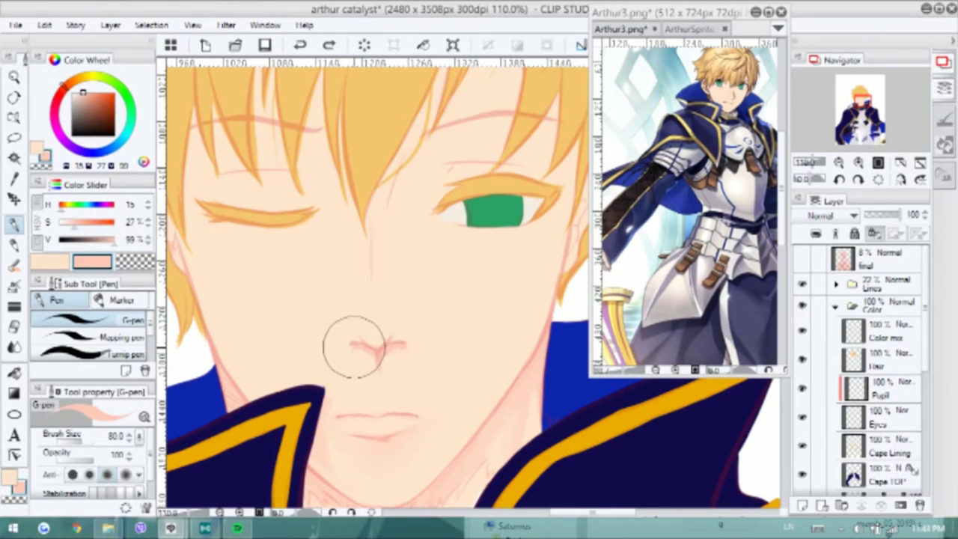
Rework the nose shading with the Oil paint flat brush, checking it with the Lines folder hidden
{"action": "key", "text": "b"}
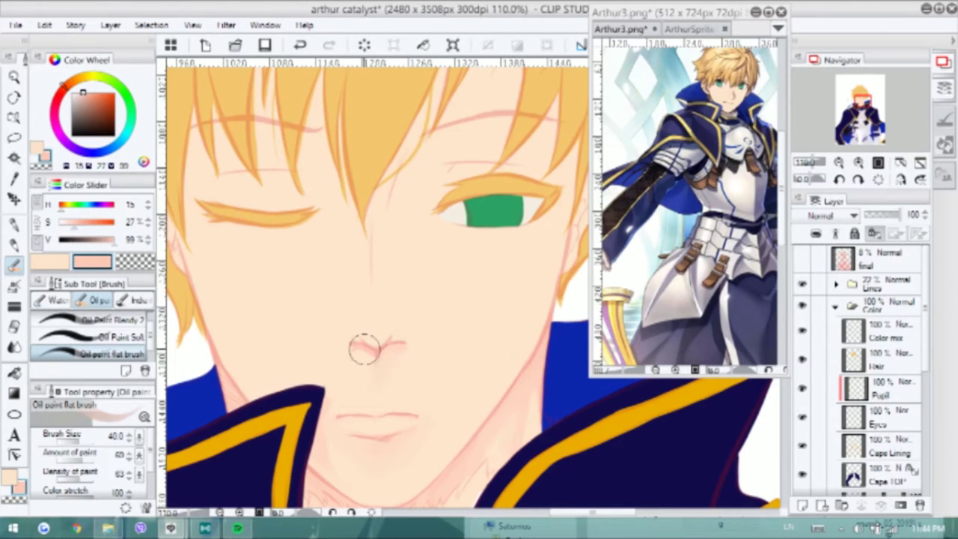
{"action": "left_click", "coordinate": [802, 285]}
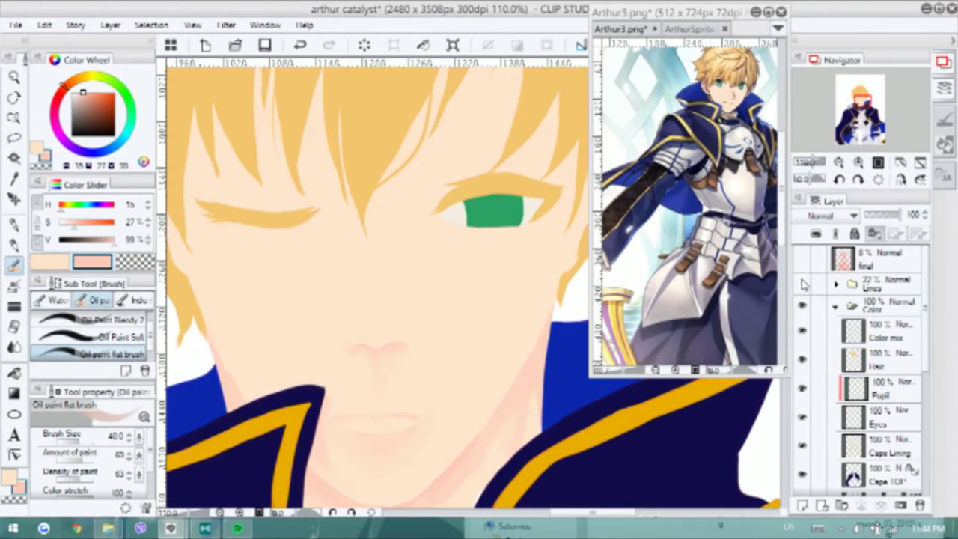
{"action": "left_click", "coordinate": [380, 350], "text": "alt"}
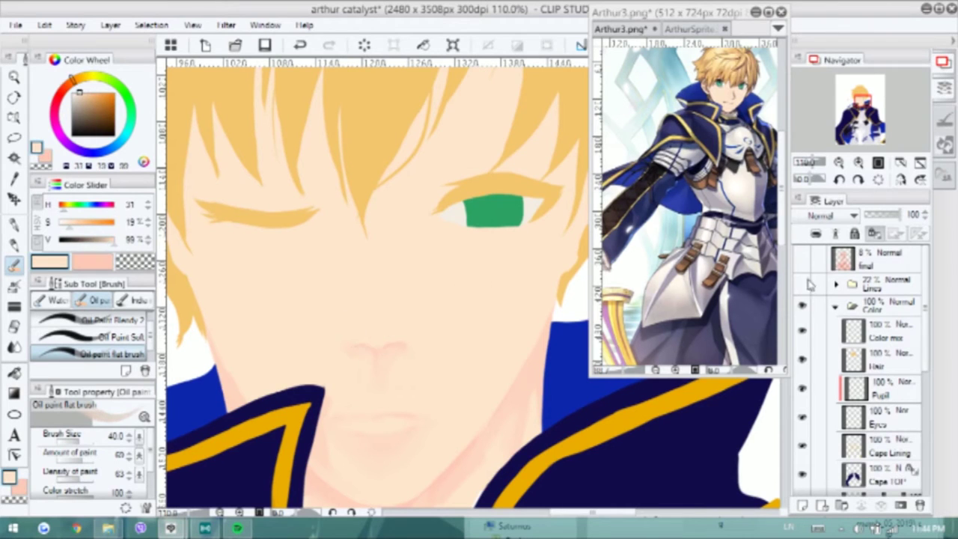
{"action": "key", "text": "ctrl+z"}
{"action": "key", "text": "p"}
{"action": "key", "text": "x"}
{"action": "key", "text": "b"}
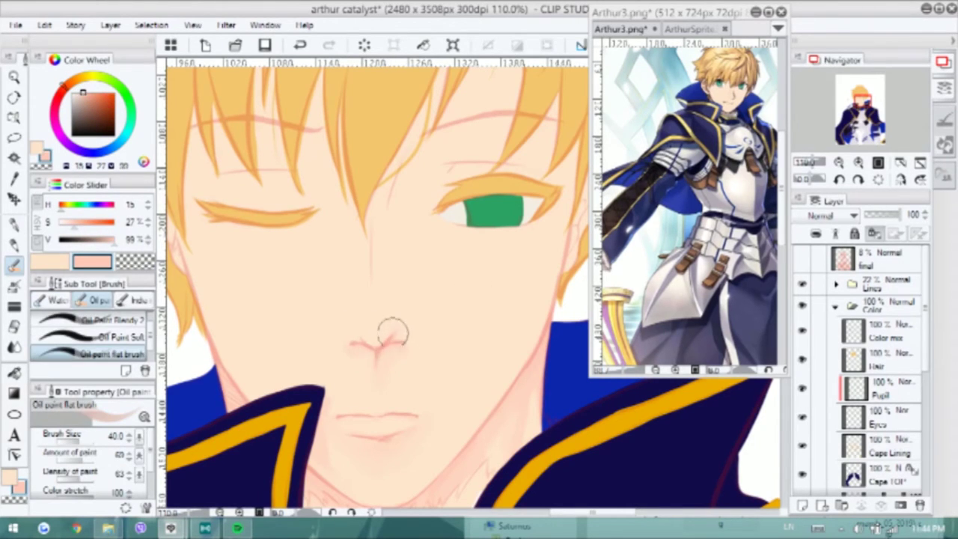
Shade the nose bridge and the socket beneath the open eye's brow with soft pink, blending with sampled skin tones
{"action": "left_click_drag", "start_coordinate": [400, 229], "coordinate": [398, 272]}
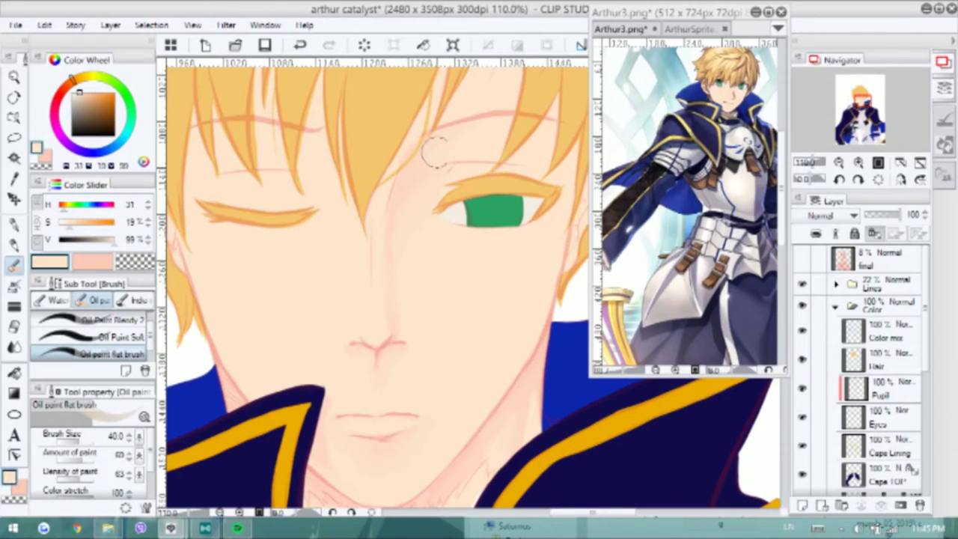
{"action": "mouse_move", "coordinate": [590, 124]}
{"action": "left_mouse_down"}
{"action": "mouse_move", "coordinate": [434, 128]}
{"action": "mouse_move", "coordinate": [620, 128]}
{"action": "left_mouse_up"}
{"action": "left_click", "coordinate": [430, 125], "text": "alt"}
{"action": "left_click", "coordinate": [452, 142], "text": "alt"}
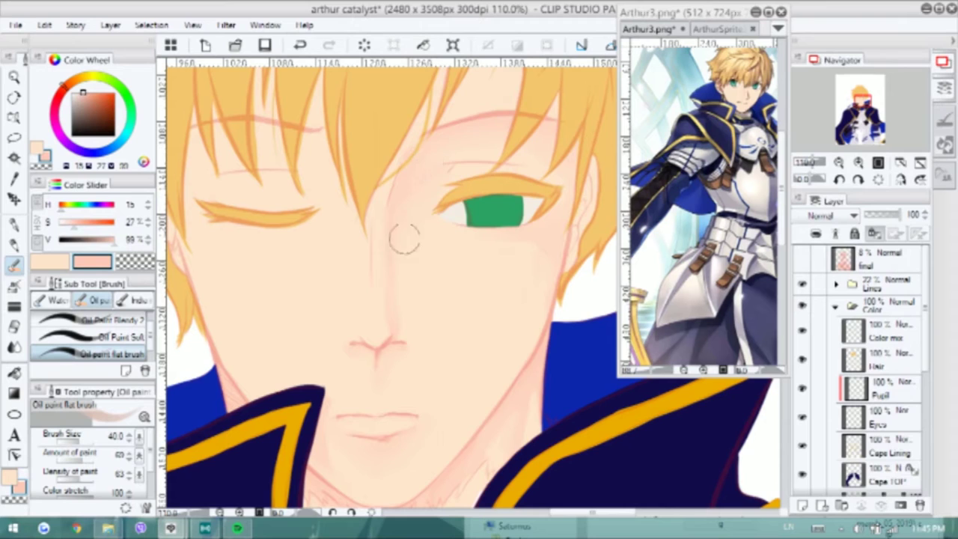
{"action": "left_click", "coordinate": [387, 165], "text": "alt"}
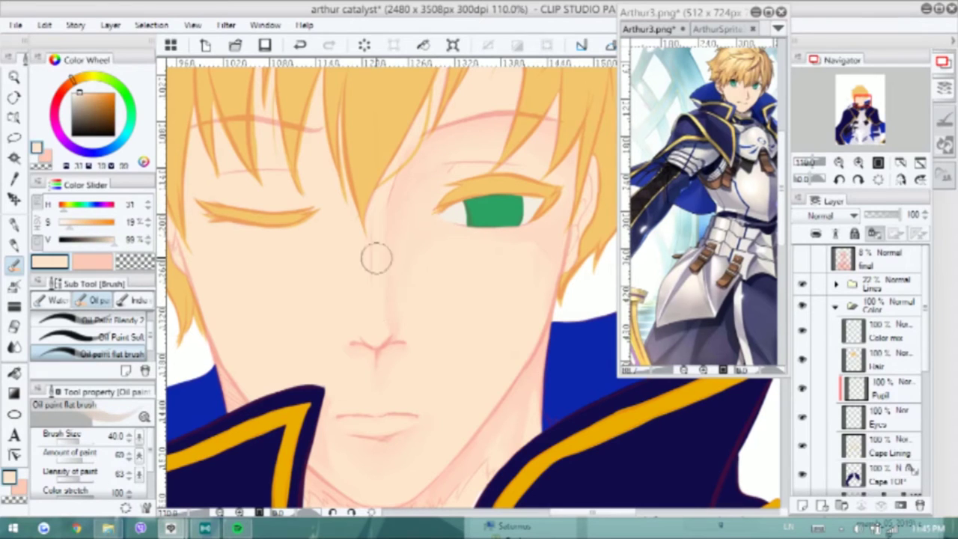
Shade the open eye's socket beneath the brow in soft pink with a smaller Oil paint flat brush, blending with the sampled skin tone
{"action": "key", "text": "bracketleft"}
{"action": "key", "text": "bracketleft"}
{"action": "key", "text": "bracketleft"}
{"action": "key", "text": "bracketleft"}
{"action": "key", "text": "bracketleft"}
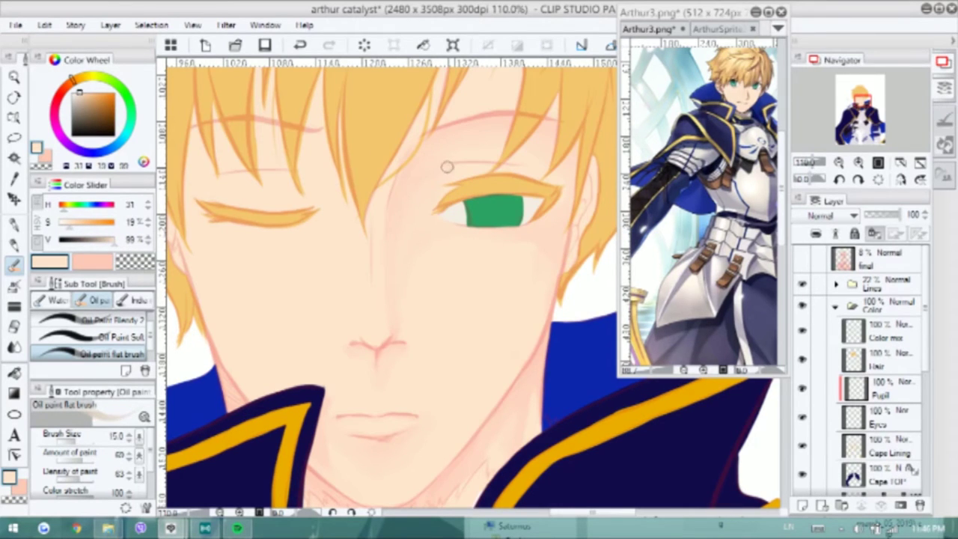
{"action": "left_click", "coordinate": [442, 169], "text": "alt"}
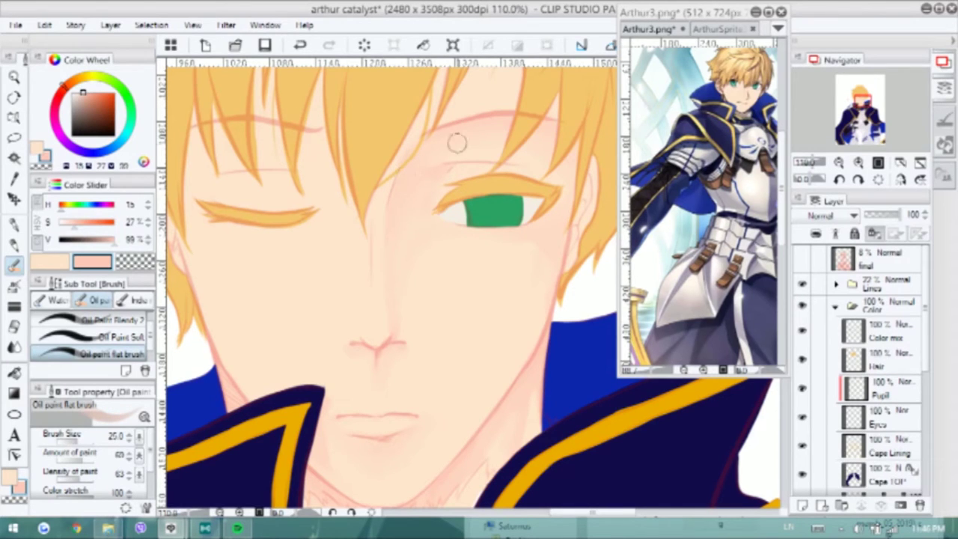
{"action": "key", "text": "x"}
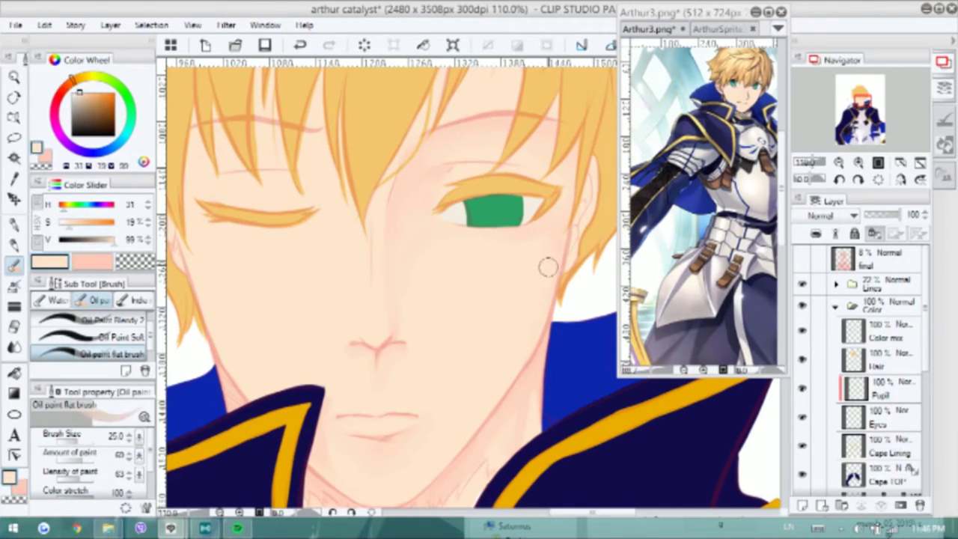
{"action": "key", "text": "x"}
{"action": "left_click_drag", "start_coordinate": [462, 236], "coordinate": [479, 223]}
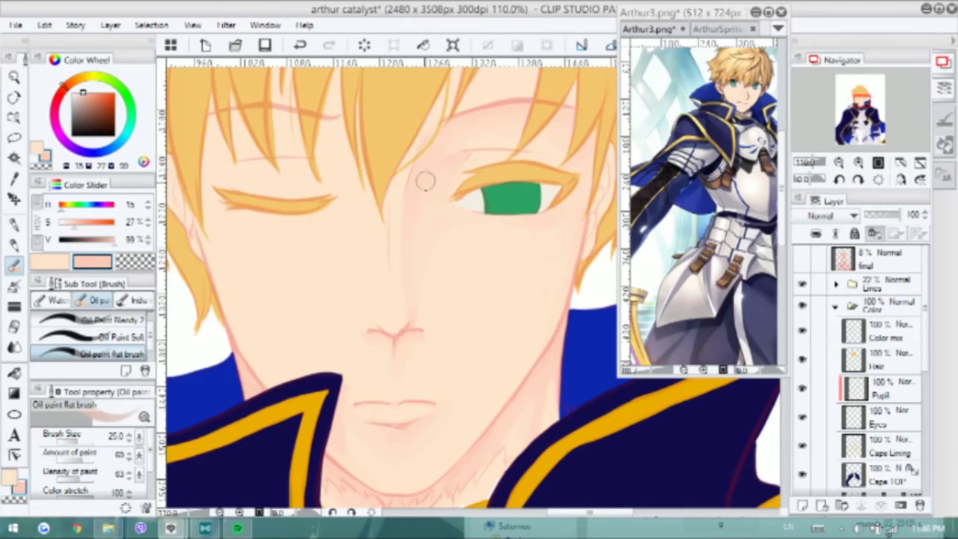
Soften the pink shading on the nose bridge and the open eye's inner socket, undoing one stroke and blending with the skin tone
{"action": "left_click_drag", "start_coordinate": [404, 219], "coordinate": [425, 287]}
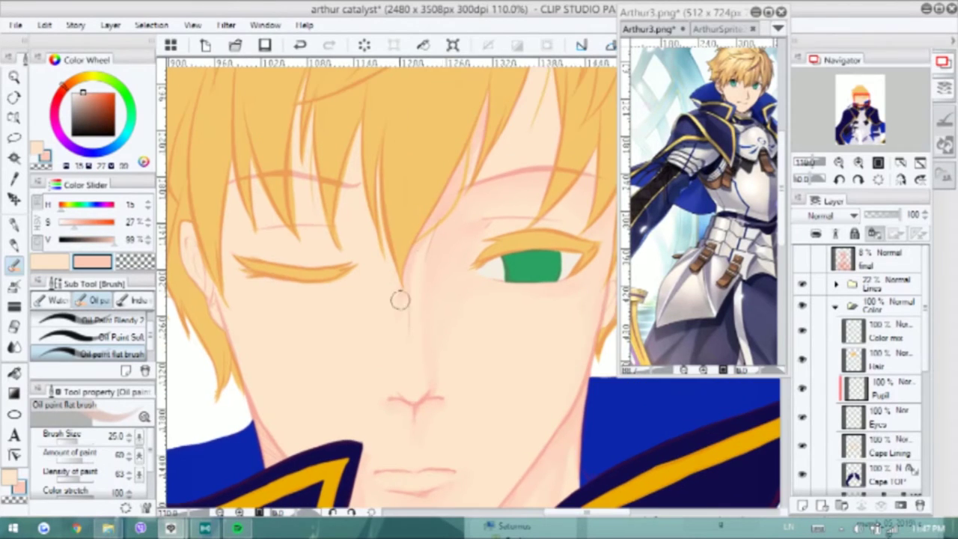
{"action": "left_click_drag", "start_coordinate": [408, 252], "coordinate": [356, 334]}
{"action": "key", "text": "ctrl+z"}
{"action": "left_click_drag", "start_coordinate": [420, 307], "coordinate": [446, 156]}
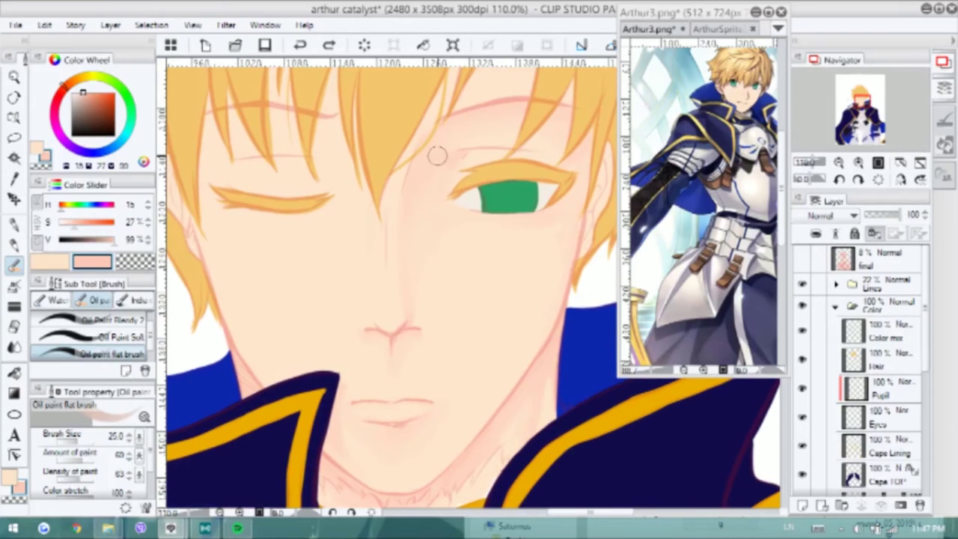
{"action": "left_click", "coordinate": [461, 150], "text": "alt"}
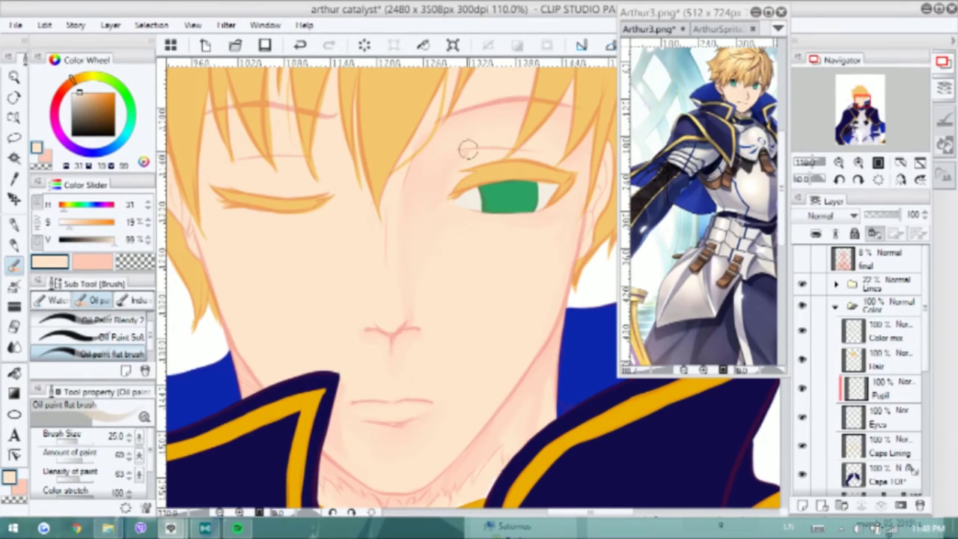
{"action": "key", "text": "x"}
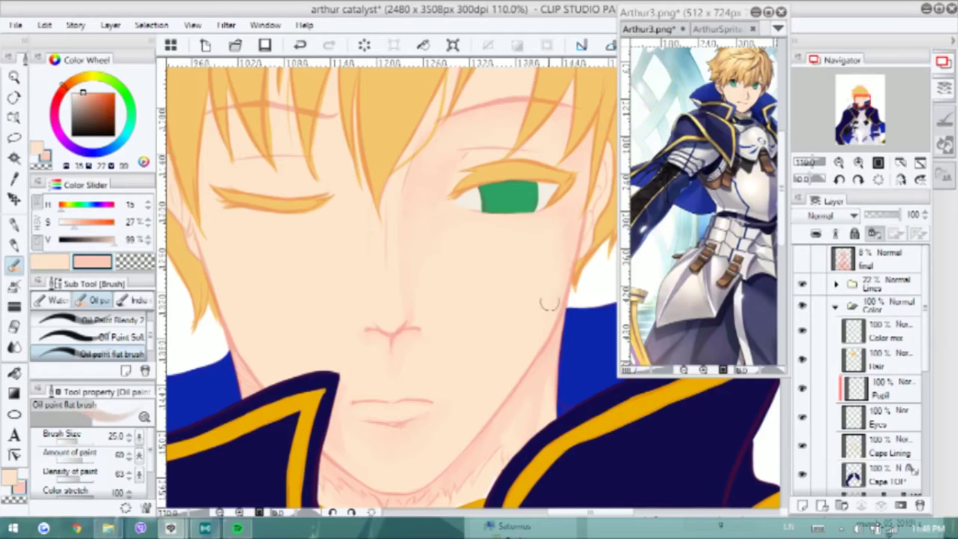
Shade the side of the nose by the closed eye in pink, undo the stroke beneath that eye, and blend with size 30
{"action": "scroll", "coordinate": [392, 174], "scroll_direction": "up", "scroll_amount": 1}
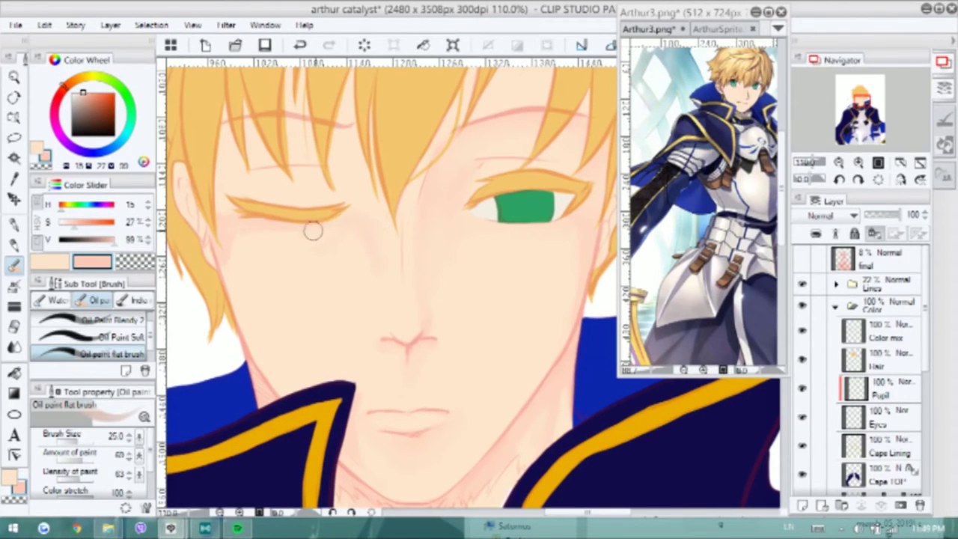
{"action": "key", "text": "ctrl+z"}
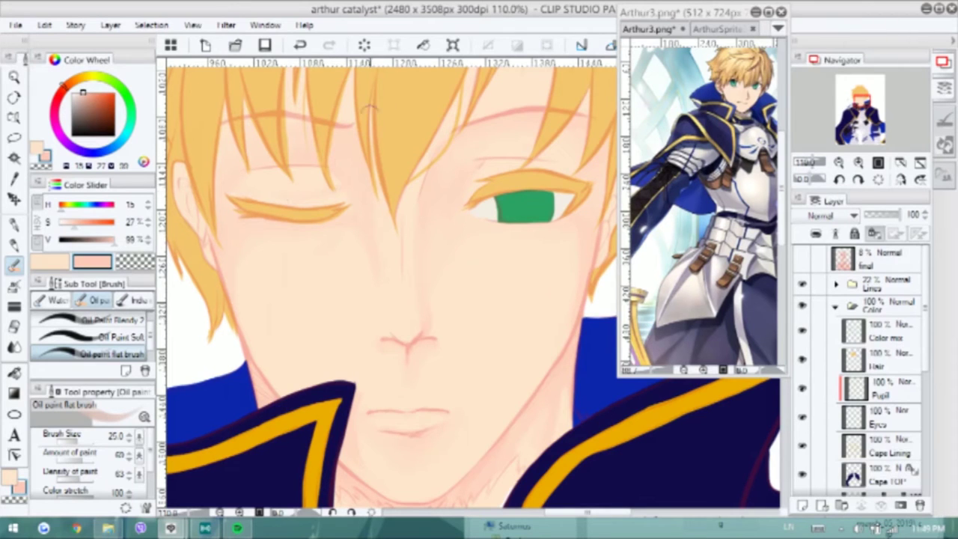
{"action": "left_click", "coordinate": [338, 245], "text": "alt"}
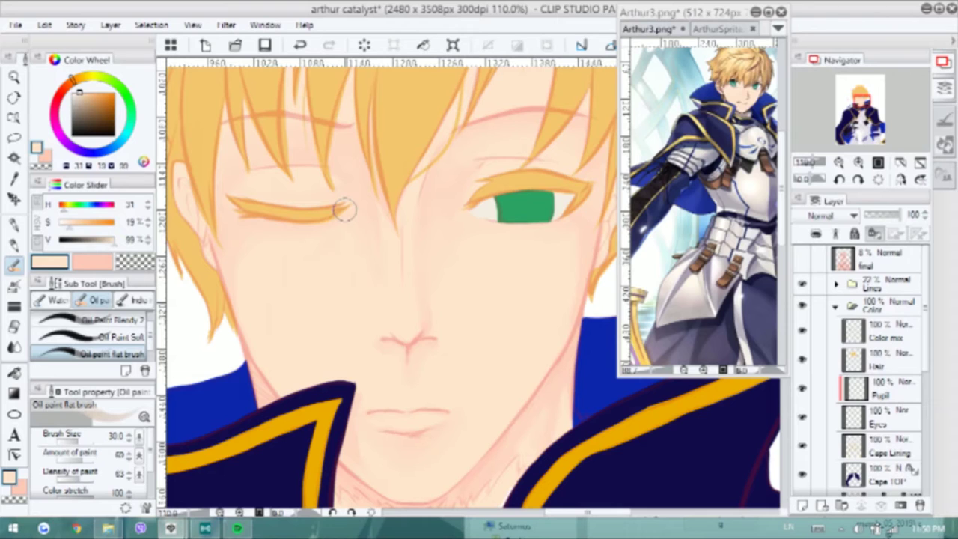
{"action": "left_click_drag", "start_coordinate": [310, 229], "coordinate": [248, 326]}
Lay pink hair shadows on the forehead above the open eye with the G-pen and blend them with the Oil paint flat brush
{"action": "key", "text": "p"}
{"action": "key", "text": "x"}
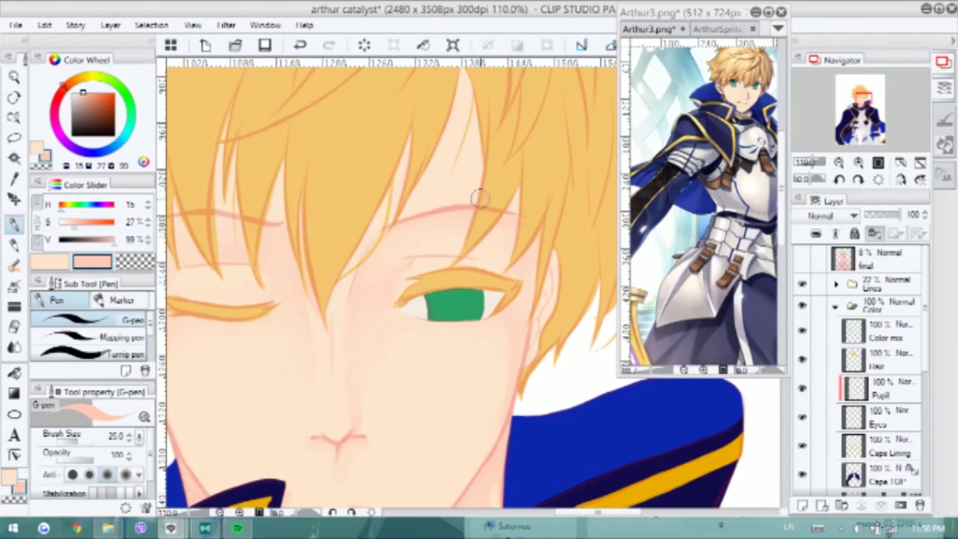
{"action": "left_click_drag", "start_coordinate": [498, 212], "coordinate": [555, 228]}
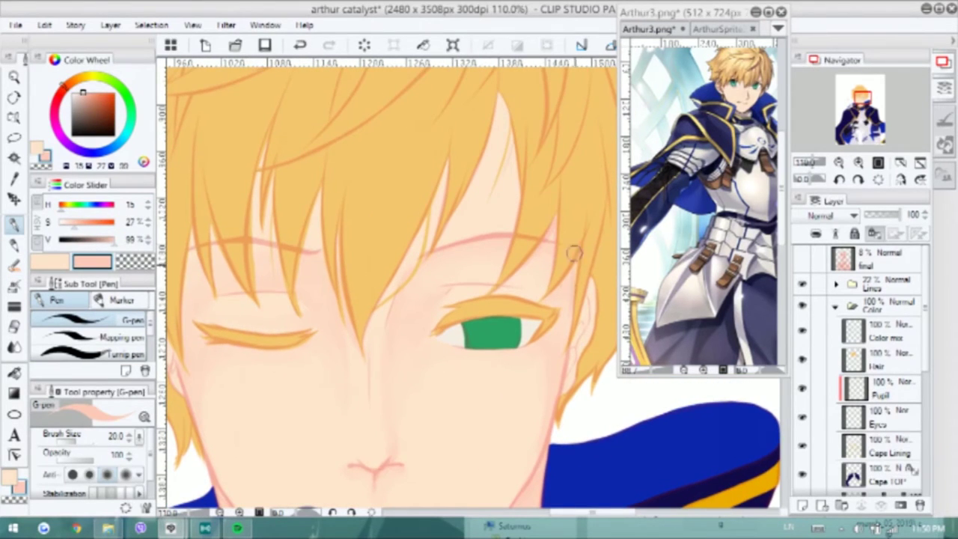
{"action": "key", "text": "b"}
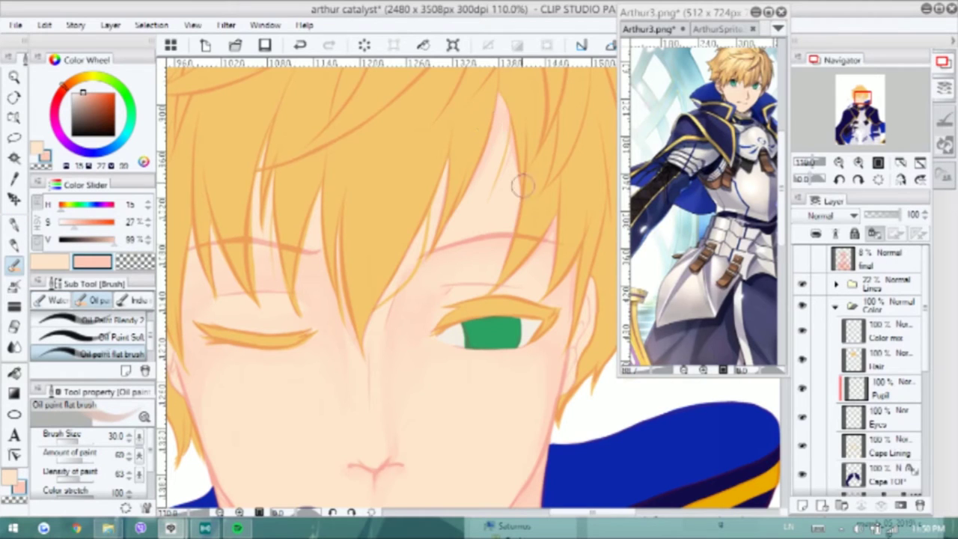
{"action": "left_click_drag", "start_coordinate": [455, 217], "coordinate": [459, 188]}
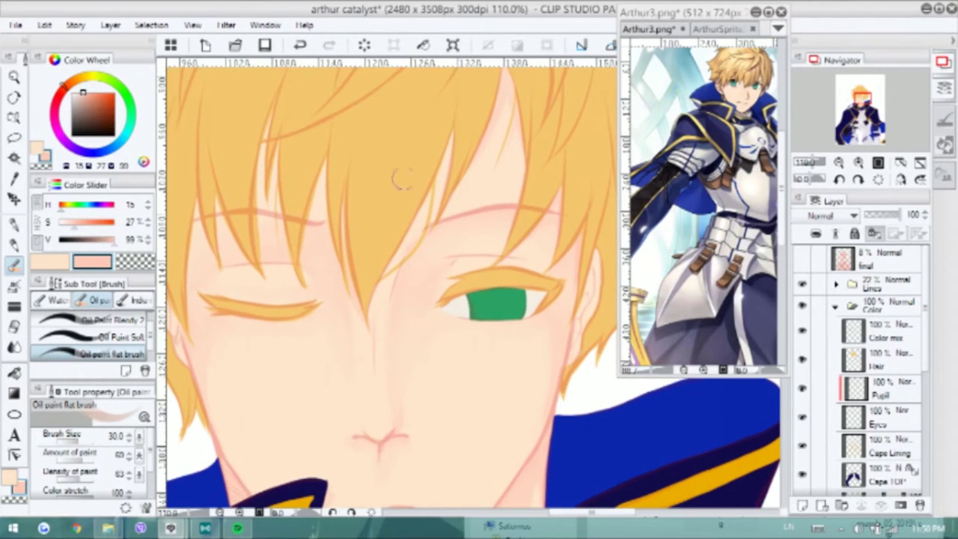
Add pink shadows to the forehead gaps between the fringe strands above the closed eye, alternating G-pen and Oil paint flat brush
{"action": "key", "text": "p"}
{"action": "key", "text": "b"}
{"action": "left_click_drag", "start_coordinate": [454, 178], "coordinate": [510, 178]}
{"action": "key", "text": "p"}
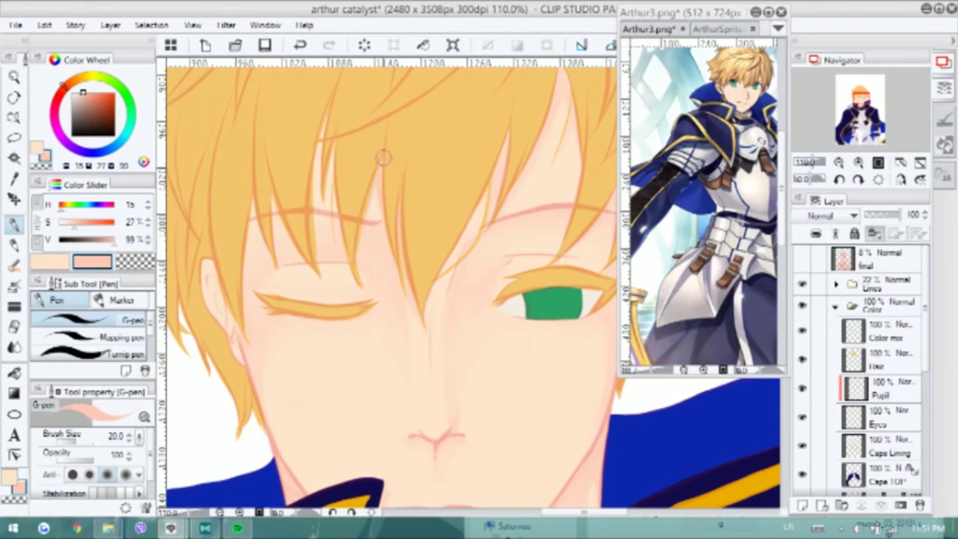
{"action": "left_click_drag", "start_coordinate": [354, 179], "coordinate": [386, 193]}
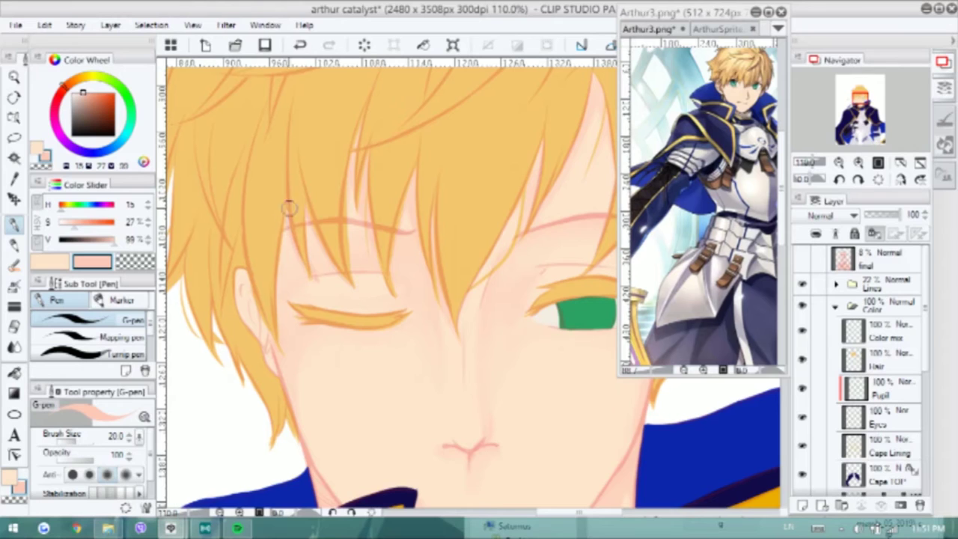
{"action": "key", "text": "b"}
{"action": "scroll", "coordinate": [322, 285], "scroll_direction": "down", "scroll_amount": 3}
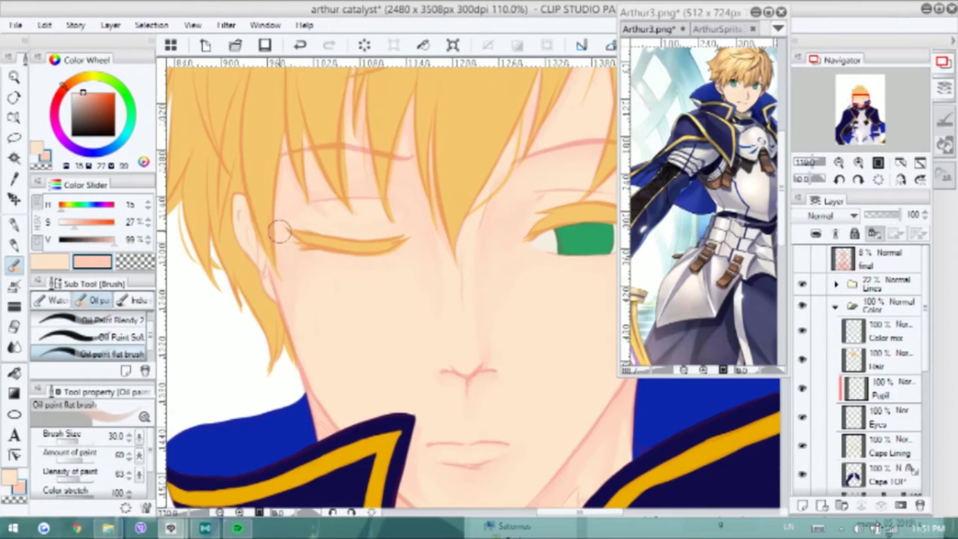
Shade the ear beside the closed eye in pink, blending at brush size 12 with the Lines folder hidden and undoing the last stroke
{"action": "key", "text": "p"}
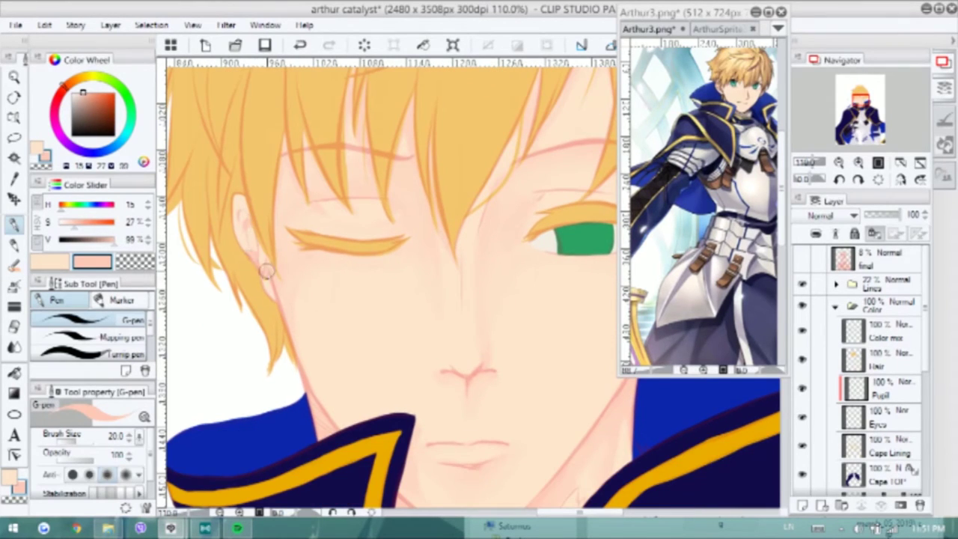
{"action": "key", "text": "b"}
{"action": "key", "text": "bracketleft"}
{"action": "key", "text": "bracketleft"}
{"action": "key", "text": "bracketleft"}
{"action": "key", "text": "bracketleft"}
{"action": "key", "text": "bracketleft"}
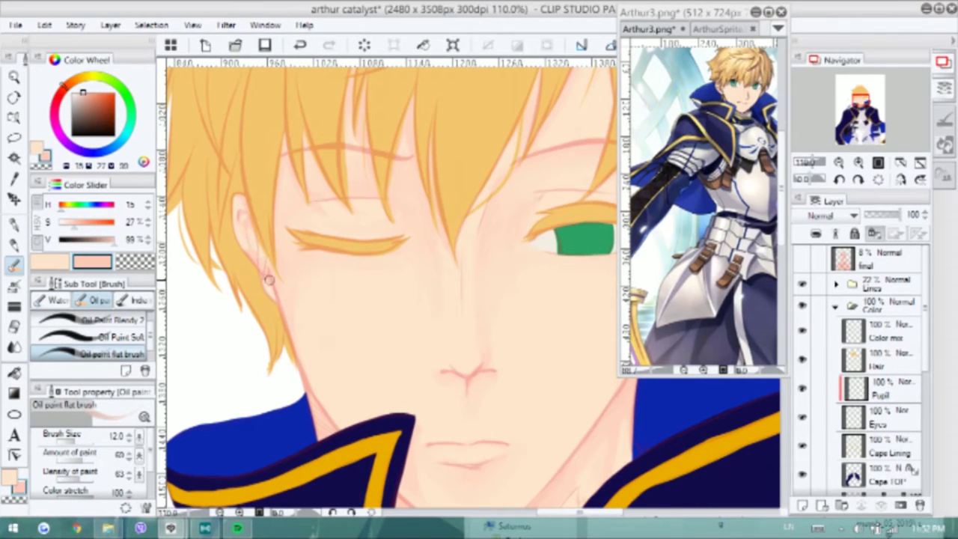
{"action": "left_click", "coordinate": [804, 285]}
{"action": "left_click", "coordinate": [264, 285], "text": "alt"}
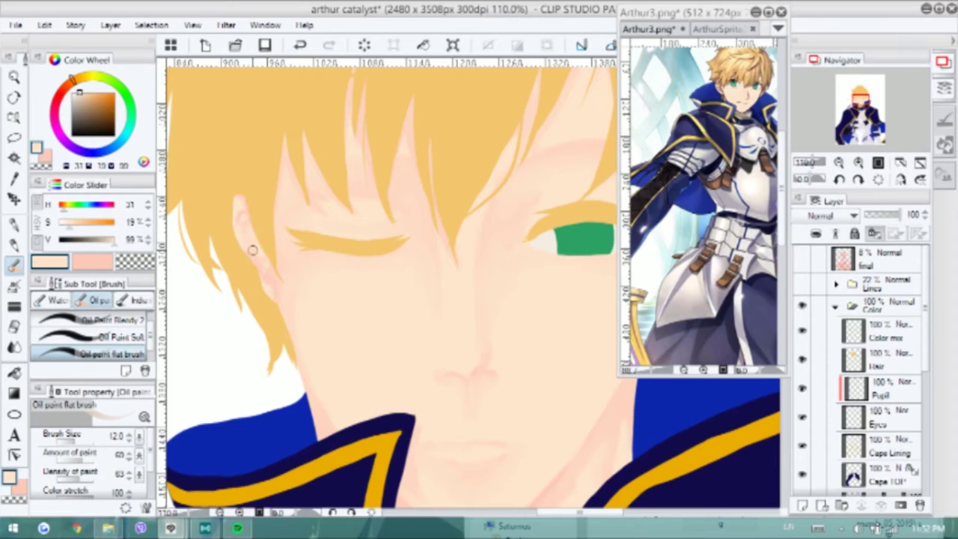
{"action": "key", "text": "ctrl+z"}
Select the Skin layer and shade the ear beside the open eye in soft pink, switching from the G-pen to the Oil paint flat brush
{"action": "left_click_drag", "start_coordinate": [249, 223], "coordinate": [127, 213]}
{"action": "key", "text": "p"}
{"action": "left_click", "coordinate": [597, 256], "text": "alt"}
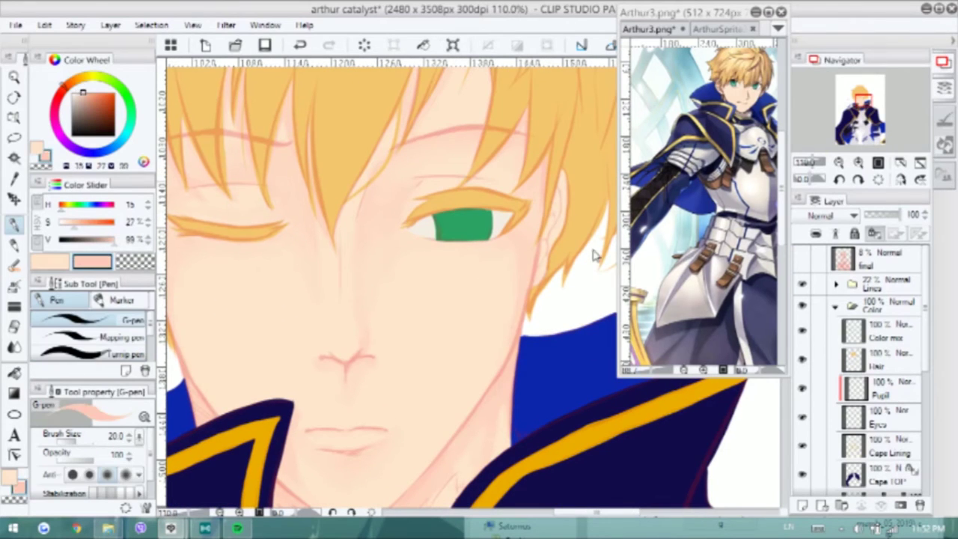
{"action": "scroll", "coordinate": [913, 402], "scroll_direction": "down", "scroll_amount": 3}
{"action": "scroll", "coordinate": [913, 402], "scroll_direction": "up", "scroll_amount": 1}
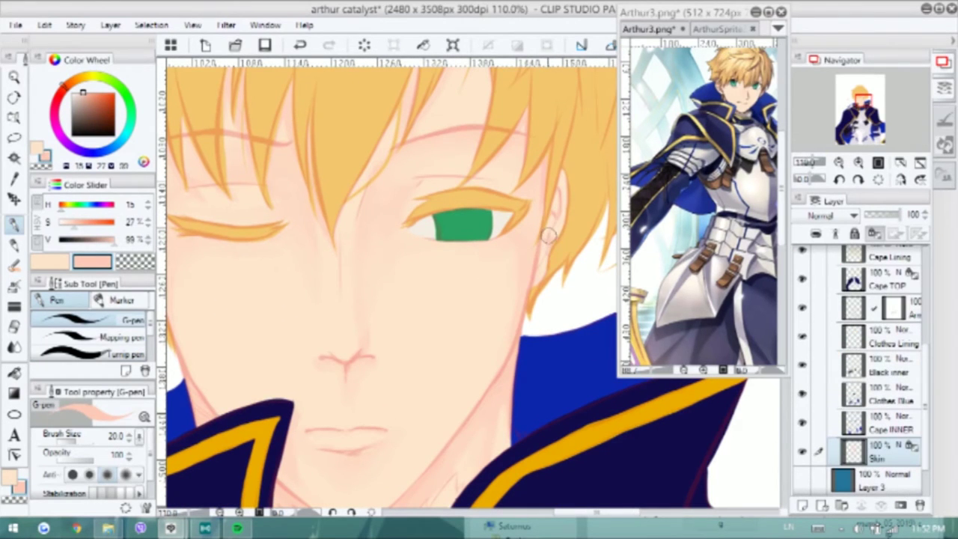
{"action": "key", "text": "b"}
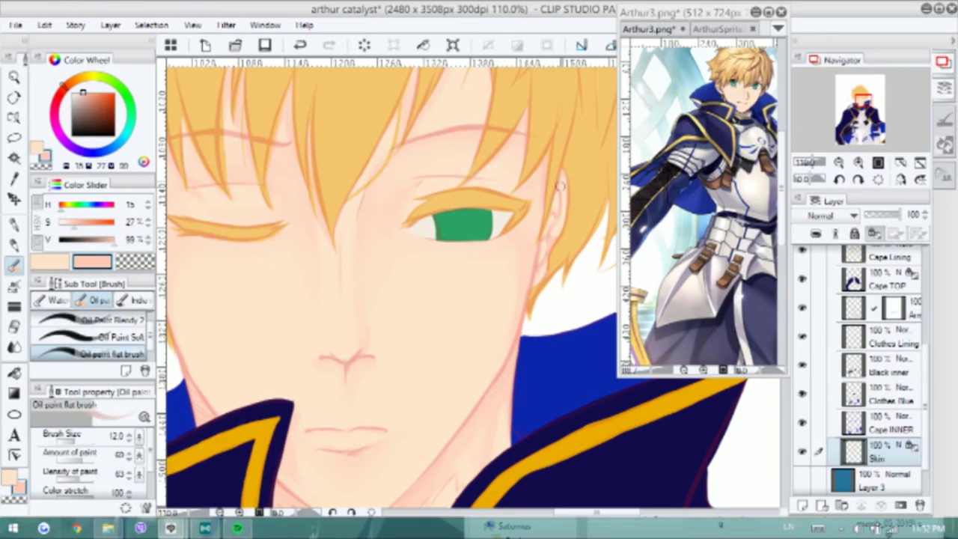
Paint the inner folds and lobe of the ear beside the open eye at brush size 7, using sampled and darker pink tones
{"action": "scroll", "coordinate": [552, 216], "scroll_direction": "up", "scroll_amount": 5}
{"action": "key", "text": "bracketleft"}
{"action": "key", "text": "bracketleft"}
{"action": "key", "text": "bracketleft"}
{"action": "left_click", "coordinate": [464, 303], "text": "alt"}
{"action": "left_click", "coordinate": [439, 384], "text": "alt"}
{"action": "left_click_drag", "start_coordinate": [438, 385], "coordinate": [460, 365]}
{"action": "left_click", "coordinate": [487, 278], "text": "alt"}
{"action": "left_click_drag", "start_coordinate": [487, 278], "coordinate": [502, 258]}
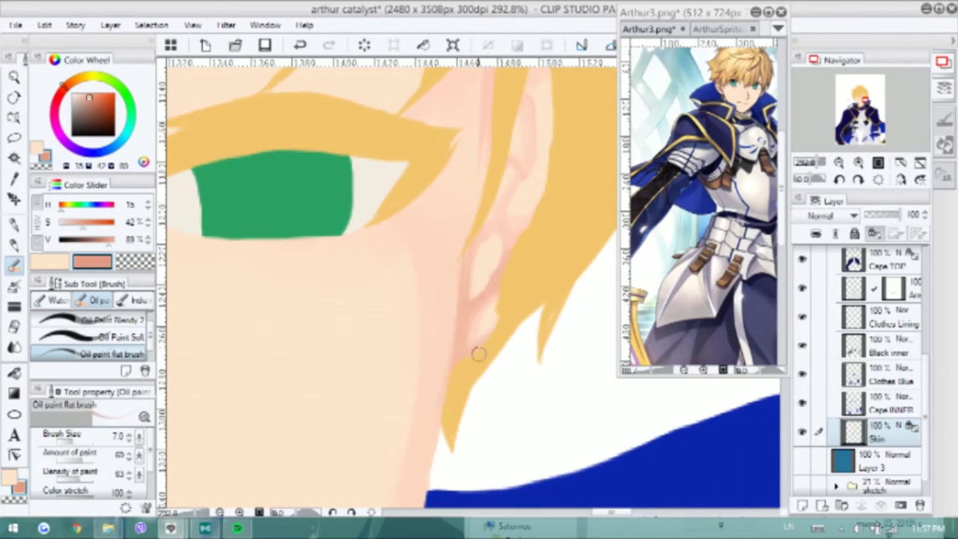
Refine the upper rim and inner folds of the same ear, alternating the light skin tone with the darker pink shadow
{"action": "scroll", "coordinate": [479, 354], "scroll_direction": "up", "scroll_amount": 2}
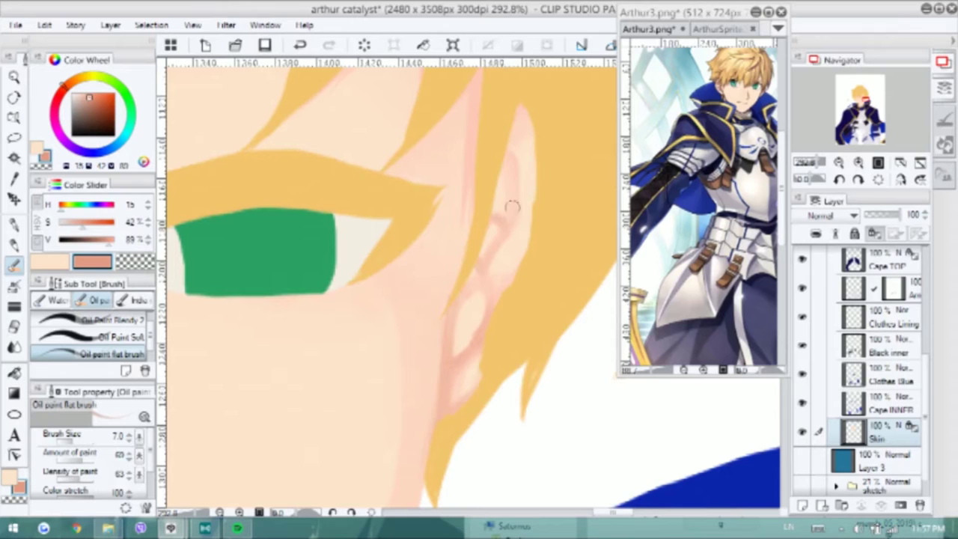
{"action": "left_click", "coordinate": [507, 164], "text": "alt"}
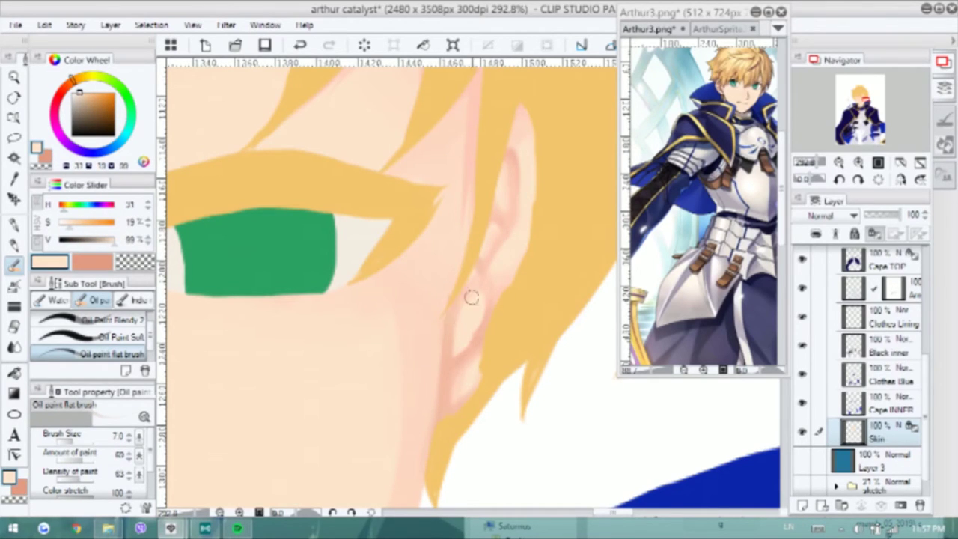
{"action": "key", "text": "x"}
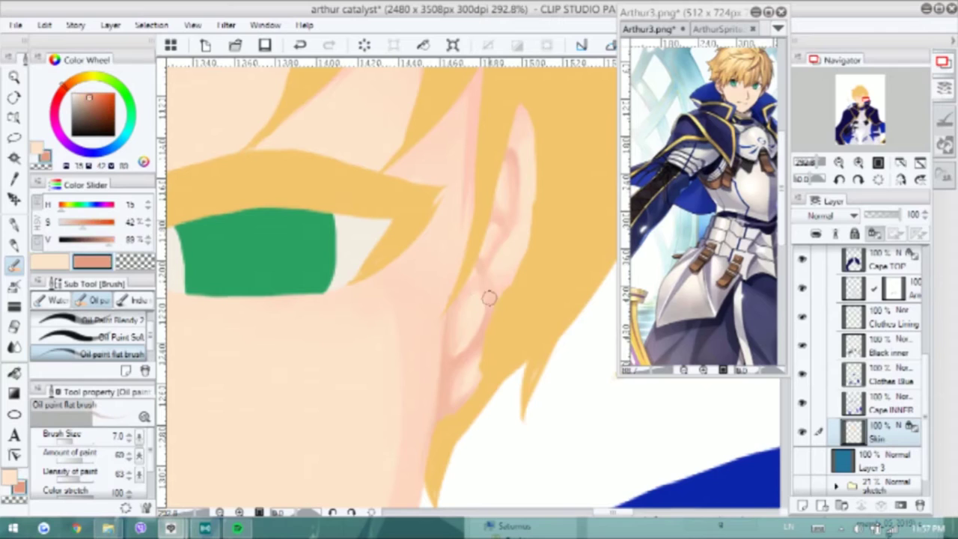
{"action": "key", "text": "x"}
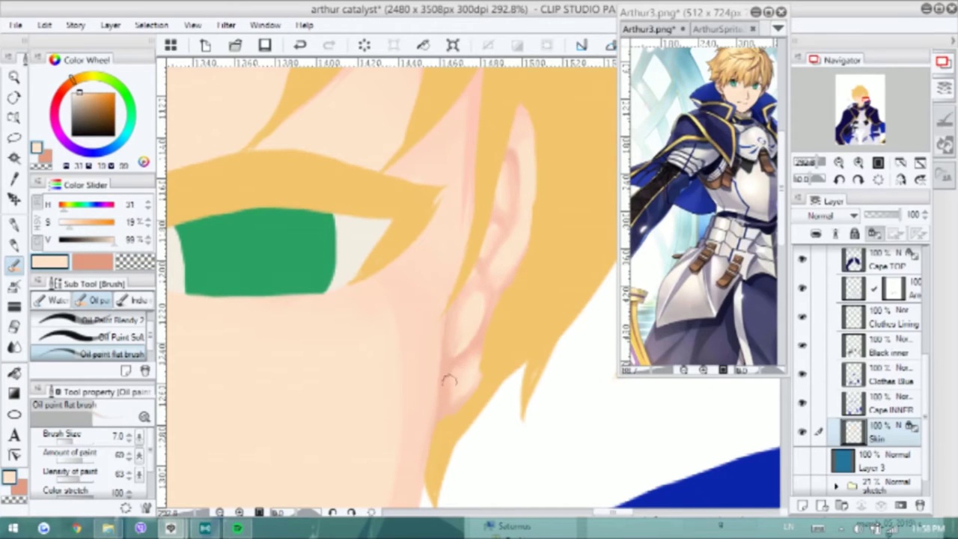
{"action": "key", "text": "x"}
{"action": "key", "text": "x"}
{"action": "scroll", "coordinate": [479, 255], "scroll_direction": "down", "scroll_amount": 3}
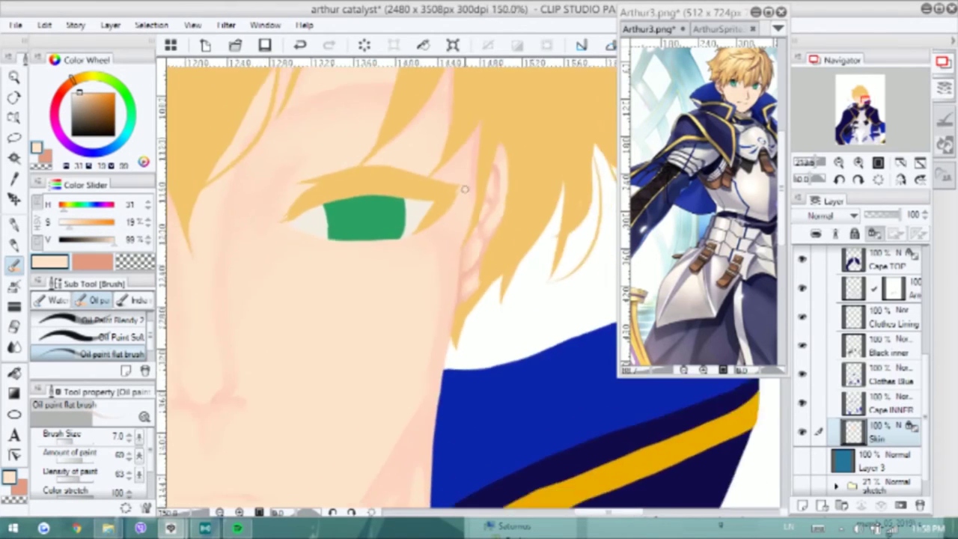
Check the ear against the Lines folder, return to the Skin layer and try a blending stroke on the adjoining cheek edge
{"action": "scroll", "coordinate": [469, 231], "scroll_direction": "up", "scroll_amount": 3}
{"action": "scroll", "coordinate": [861, 337], "scroll_direction": "up", "scroll_amount": 5}
{"action": "left_click", "coordinate": [801, 288]}
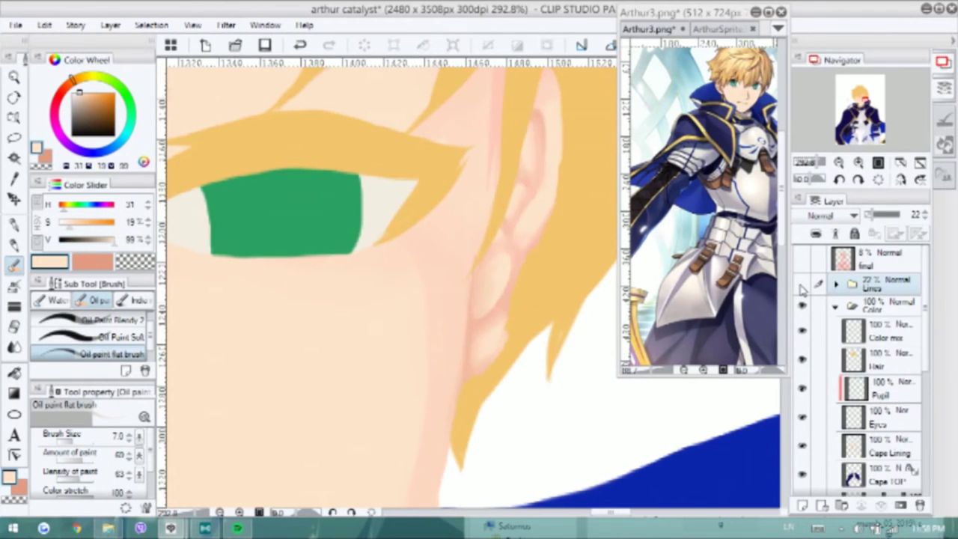
{"action": "key", "text": "b"}
{"action": "left_click", "coordinate": [464, 307], "text": "ctrl+shift"}
{"action": "key", "text": "b"}
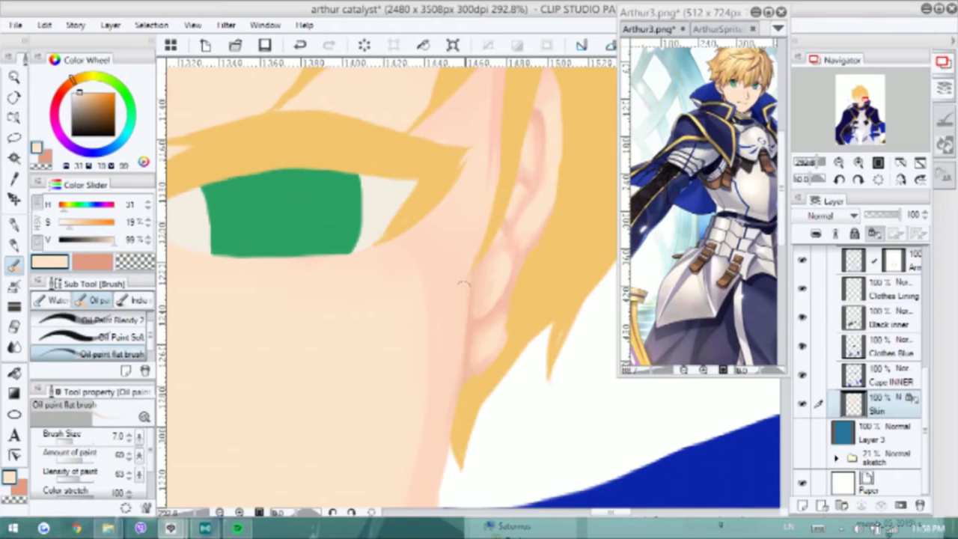
{"action": "key", "text": "ctrl+z"}
Create a colour set named Arthur and store the light skin, soft pink and darker pink tones in it
{"action": "scroll", "coordinate": [402, 283], "scroll_direction": "down", "scroll_amount": 2}
{"action": "left_click_drag", "start_coordinate": [124, 346], "coordinate": [274, 312]}
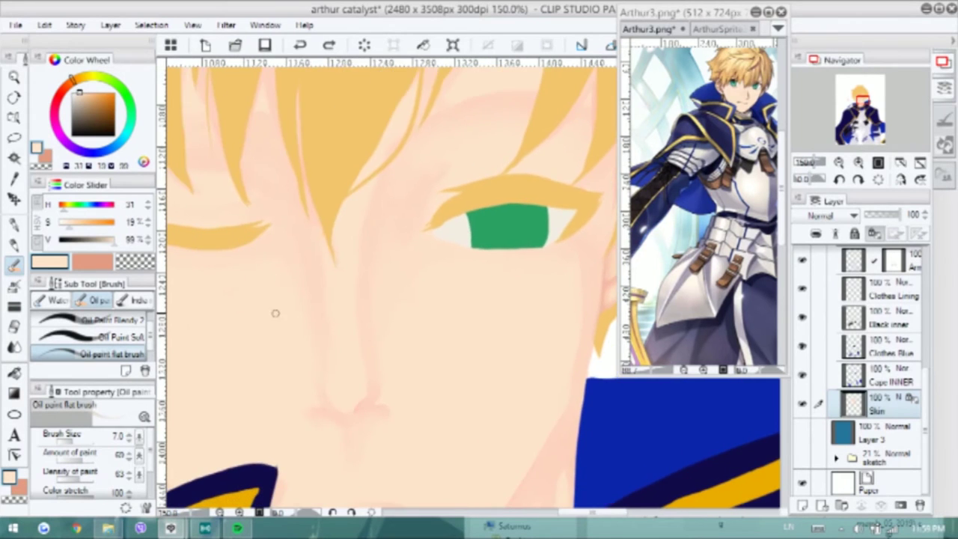
{"action": "left_click_drag", "start_coordinate": [552, 163], "coordinate": [326, 135]}
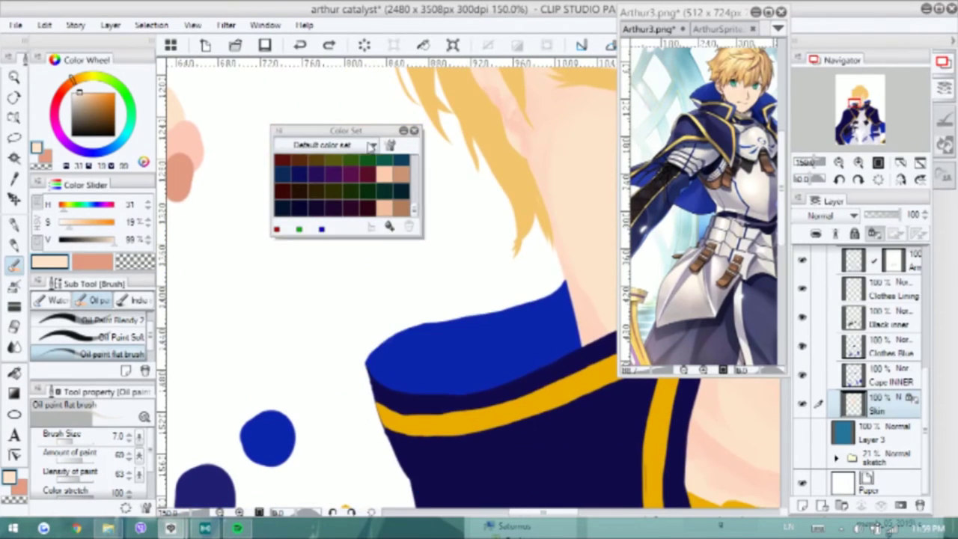
{"action": "left_click", "coordinate": [392, 144]}
{"action": "scroll", "coordinate": [476, 244], "scroll_direction": "up", "scroll_amount": 1}
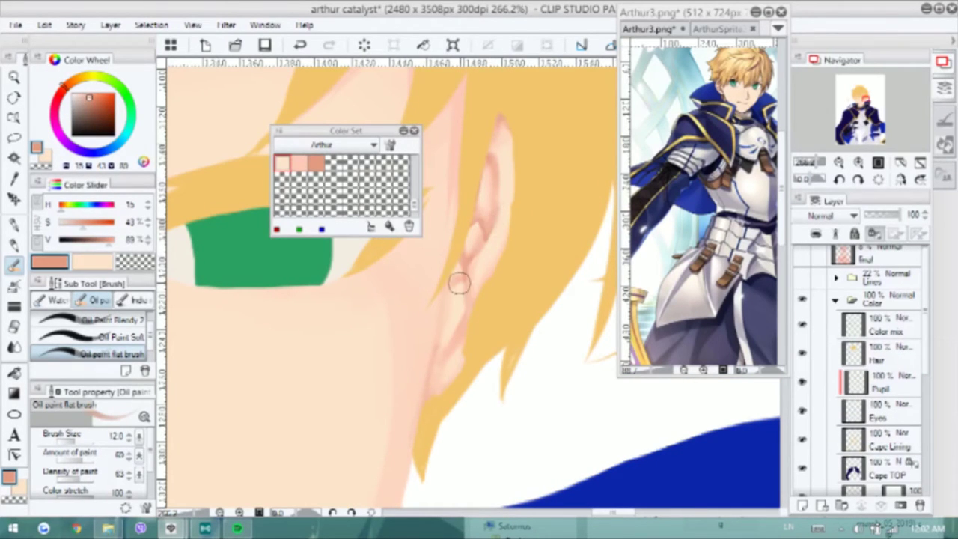
Select the Skin layer and draw the inner folds and lobe of the ear beside the closed eye in darker pink with the G-pen
{"action": "scroll", "coordinate": [506, 327], "scroll_direction": "up", "scroll_amount": 1}
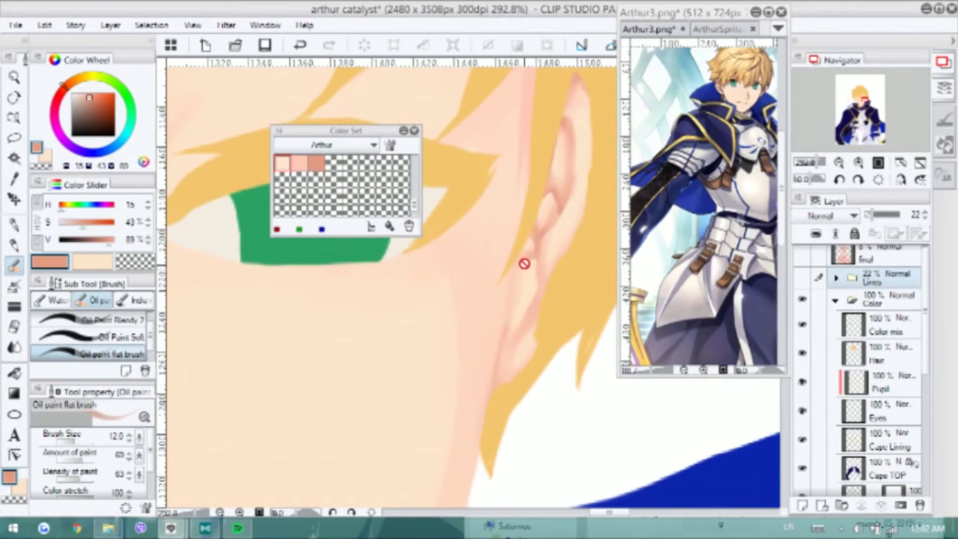
{"action": "left_click", "coordinate": [517, 287], "text": "ctrl+shift"}
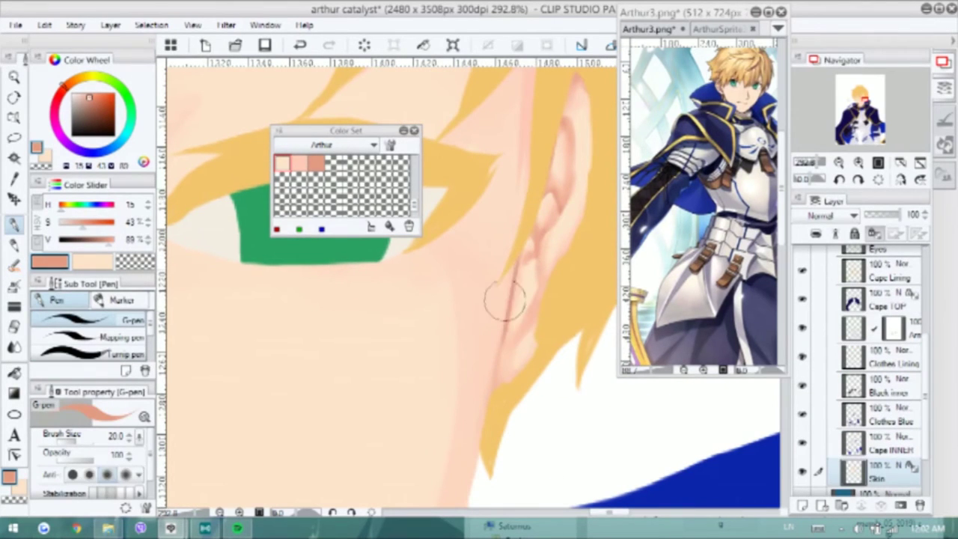
{"action": "key", "text": "b"}
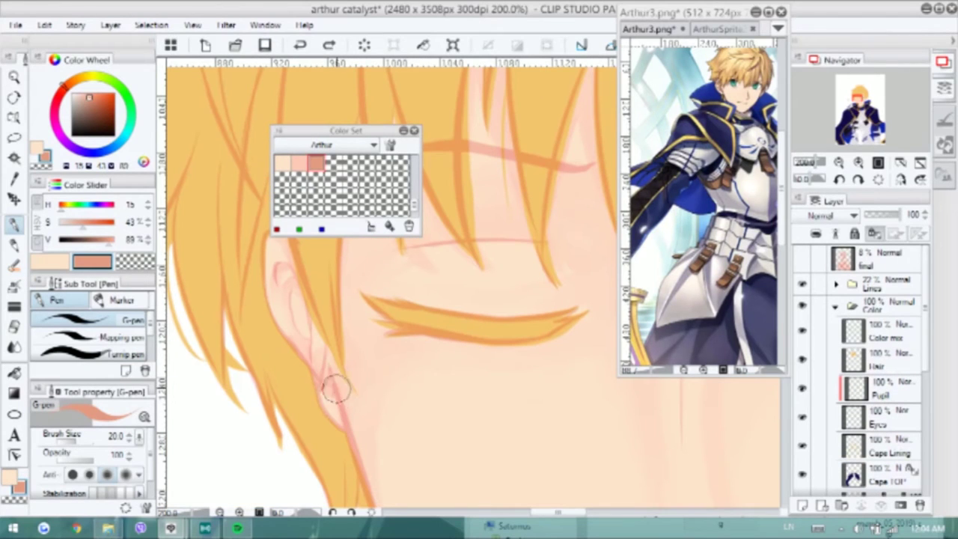
{"action": "left_click_drag", "start_coordinate": [336, 390], "coordinate": [348, 434]}
{"action": "mouse_move", "coordinate": [306, 277]}
{"action": "left_mouse_down"}
{"action": "mouse_move", "coordinate": [299, 315]}
{"action": "mouse_move", "coordinate": [315, 337]}
{"action": "mouse_move", "coordinate": [306, 358]}
{"action": "left_mouse_up"}
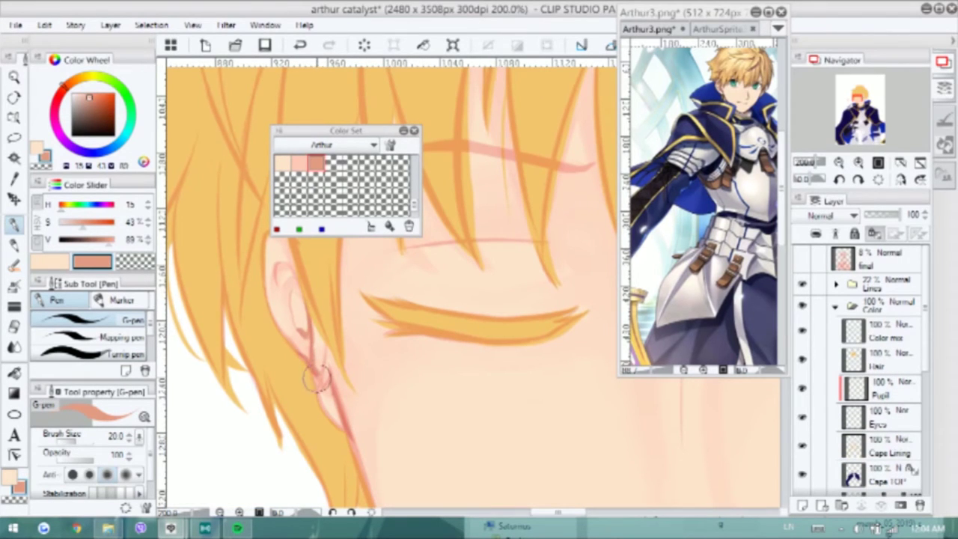
Blend the rim and inner folds of the same ear with the Oil paint flat brush, using sampled soft pink
{"action": "scroll", "coordinate": [304, 296], "scroll_direction": "up", "scroll_amount": 2}
{"action": "scroll", "coordinate": [303, 295], "scroll_direction": "left", "scroll_amount": 2}
{"action": "key", "text": "b"}
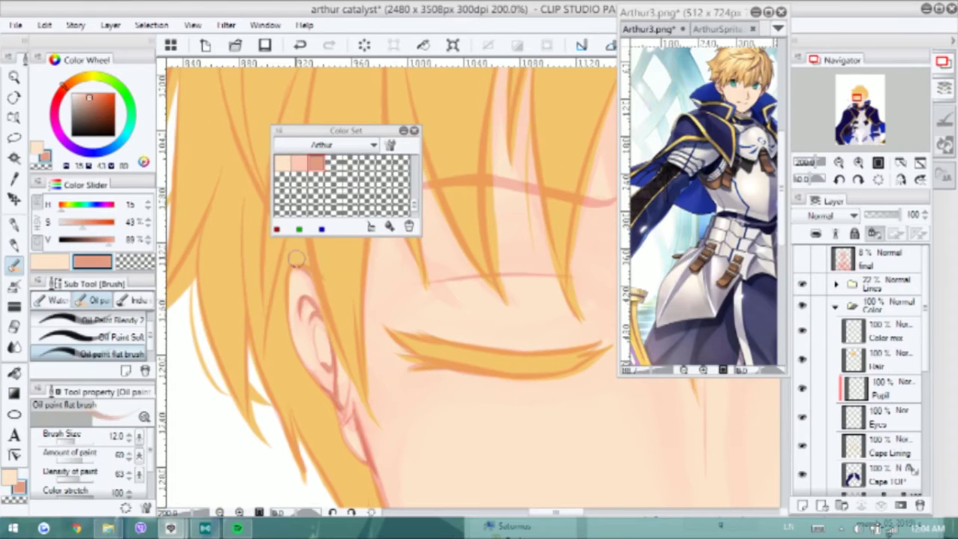
{"action": "left_click", "coordinate": [303, 270], "text": "alt"}
{"action": "scroll", "coordinate": [291, 275], "scroll_direction": "down", "scroll_amount": 1}
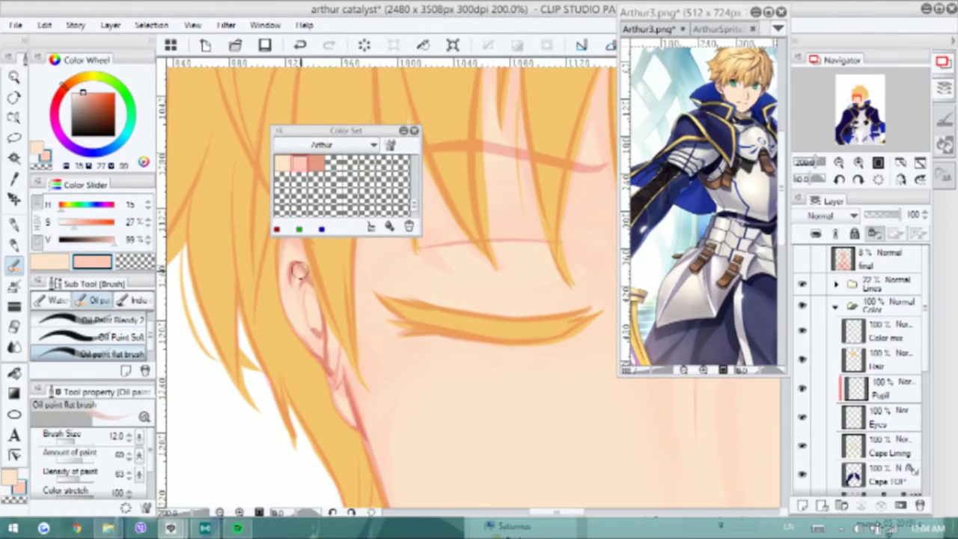
{"action": "mouse_move", "coordinate": [312, 329]}
{"action": "left_mouse_down"}
{"action": "mouse_move", "coordinate": [313, 295]}
{"action": "mouse_move", "coordinate": [318, 351]}
{"action": "mouse_move", "coordinate": [356, 425]}
{"action": "left_mouse_up"}
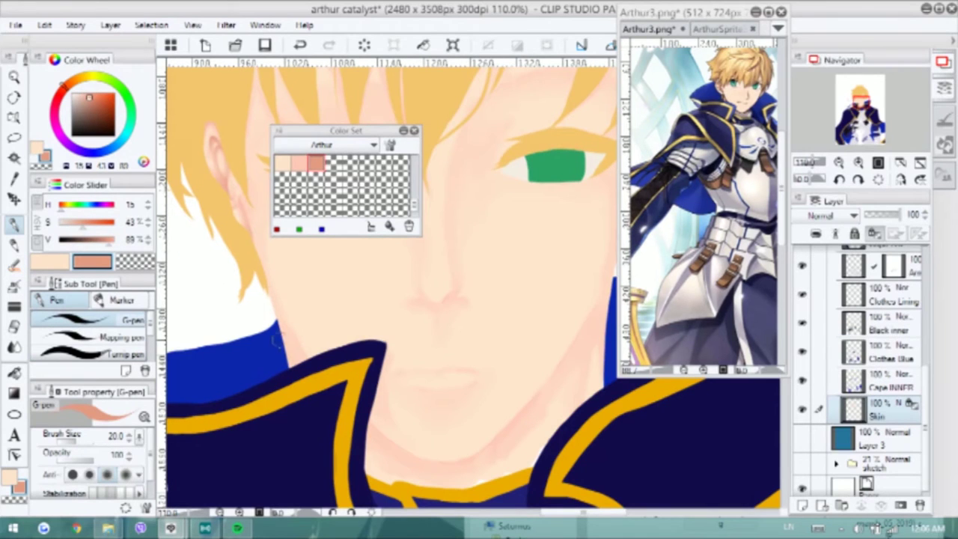
Move the color set clear of the face and shade the neck beneath the jaw with the Oil paint flat brush at size 20
{"action": "key", "text": "b"}
{"action": "left_click_drag", "start_coordinate": [337, 131], "coordinate": [626, 6]}
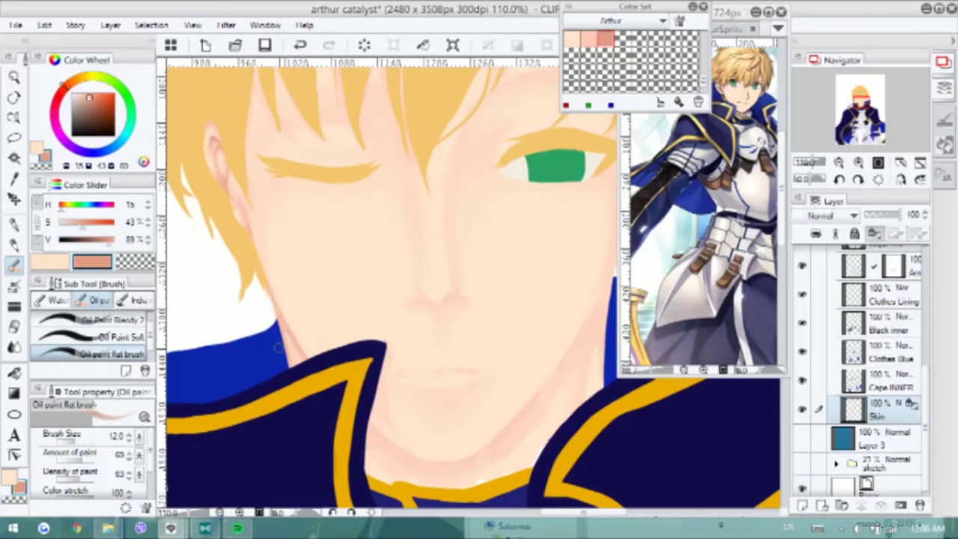
{"action": "left_click_drag", "start_coordinate": [384, 416], "coordinate": [352, 374]}
{"action": "key", "text": "bracketright"}
{"action": "key", "text": "bracketright"}
{"action": "key", "text": "bracketright"}
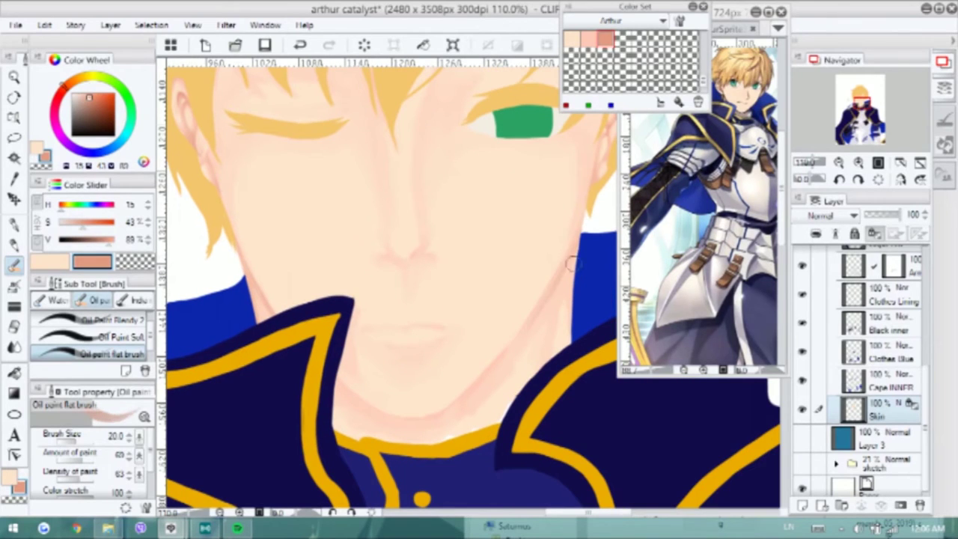
{"action": "left_click", "coordinate": [551, 345], "text": "alt"}
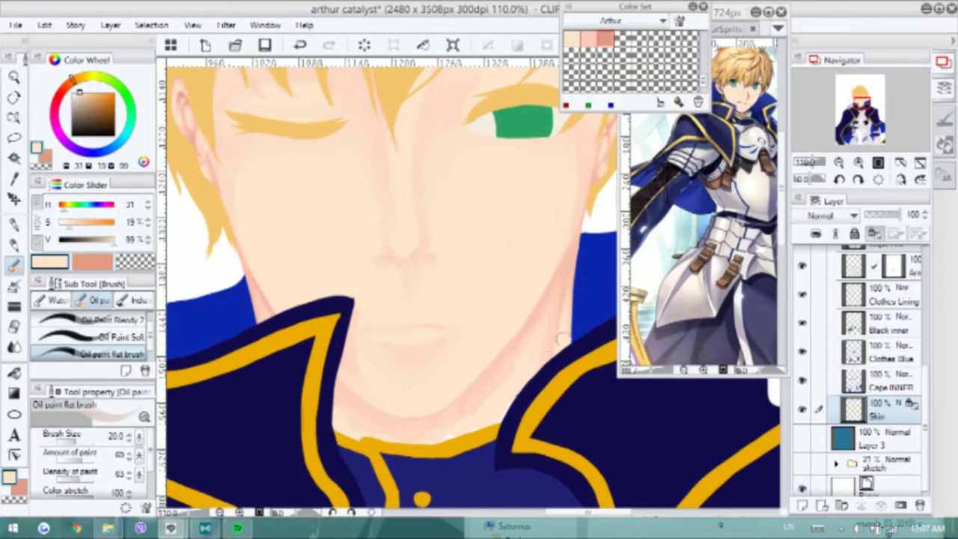
{"action": "key", "text": "x"}
{"action": "mouse_move", "coordinate": [387, 404]}
{"action": "left_mouse_down"}
{"action": "mouse_move", "coordinate": [396, 419]}
{"action": "mouse_move", "coordinate": [405, 411]}
{"action": "mouse_move", "coordinate": [428, 422]}
{"action": "left_mouse_up"}
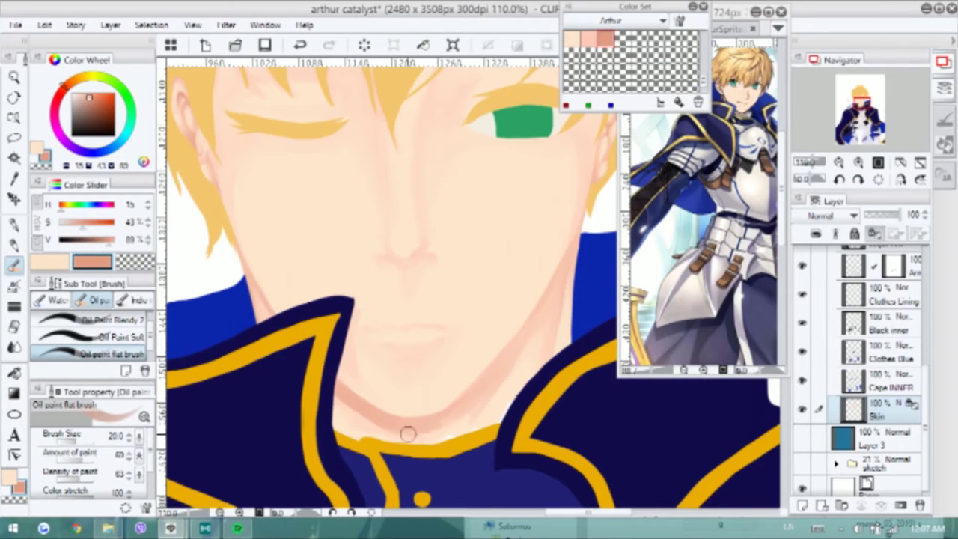
{"action": "key", "text": "x"}
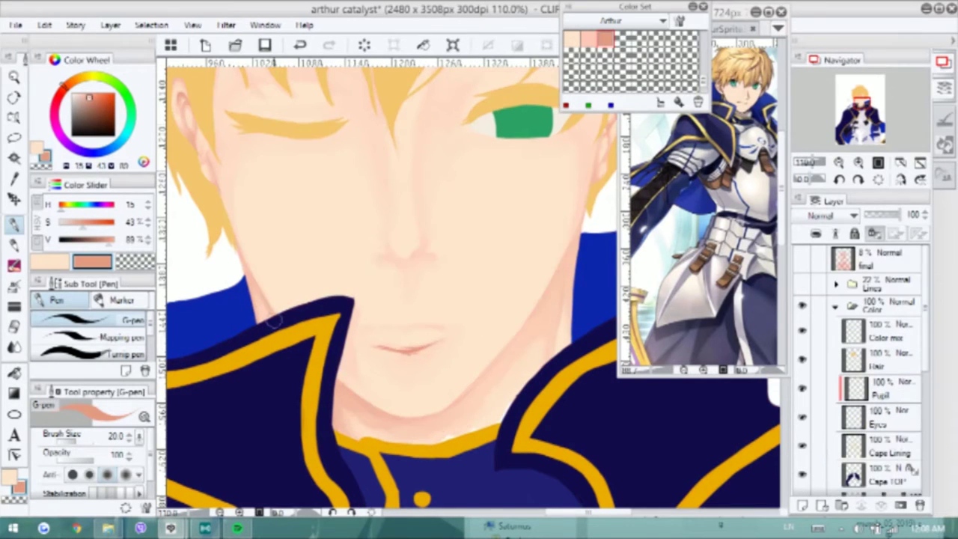
Soften the mouth line and the shadow under the lower lip with Oil Paint Blendy 2, enlarging the brush for blending
{"action": "key", "text": "b"}
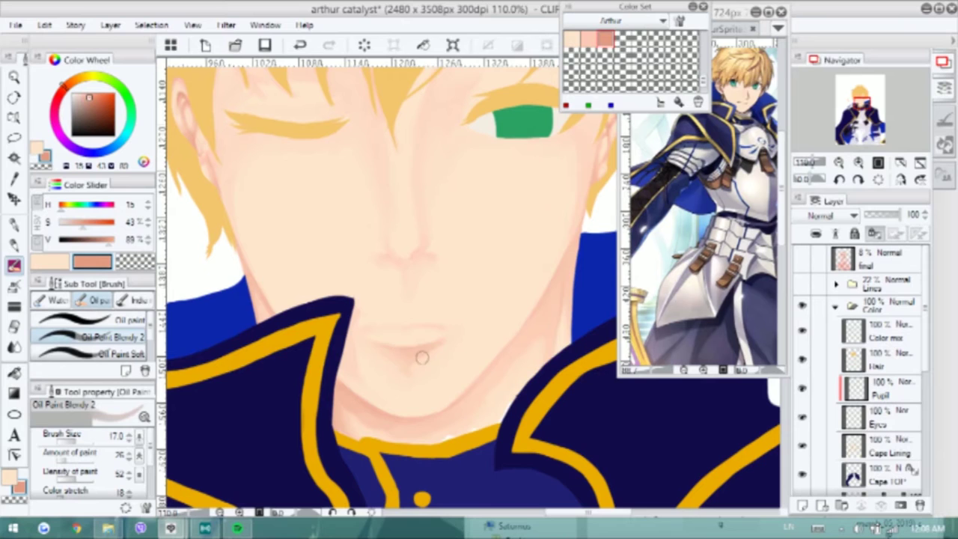
{"action": "key", "text": "bracketright"}
{"action": "key", "text": "bracketright"}
{"action": "key", "text": "x"}
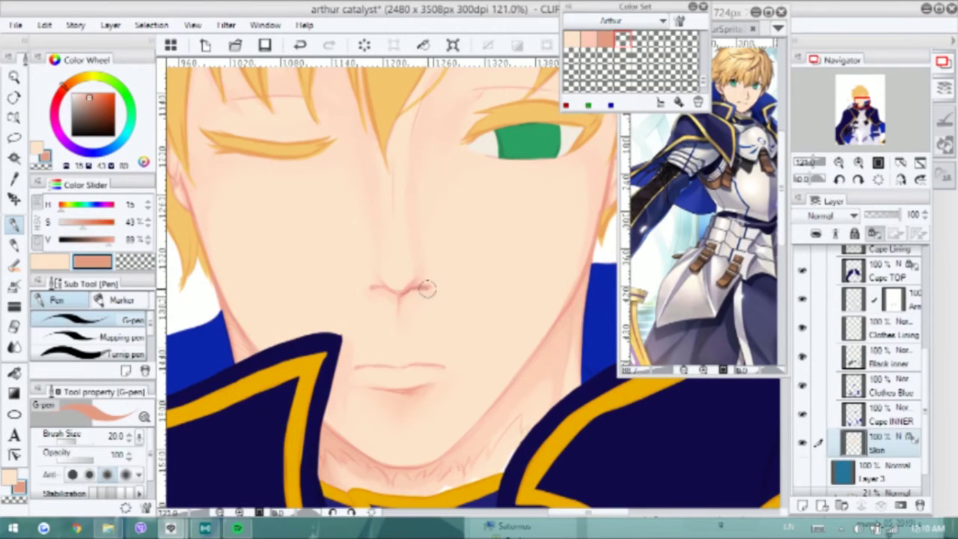
Redraw the nostril shadow in darker pink and blend the nose and lips with the Oil paint flat brush at size 17
{"action": "key", "text": "ctrl+z"}
{"action": "left_click_drag", "start_coordinate": [378, 289], "coordinate": [397, 291]}
{"action": "key", "text": "b"}
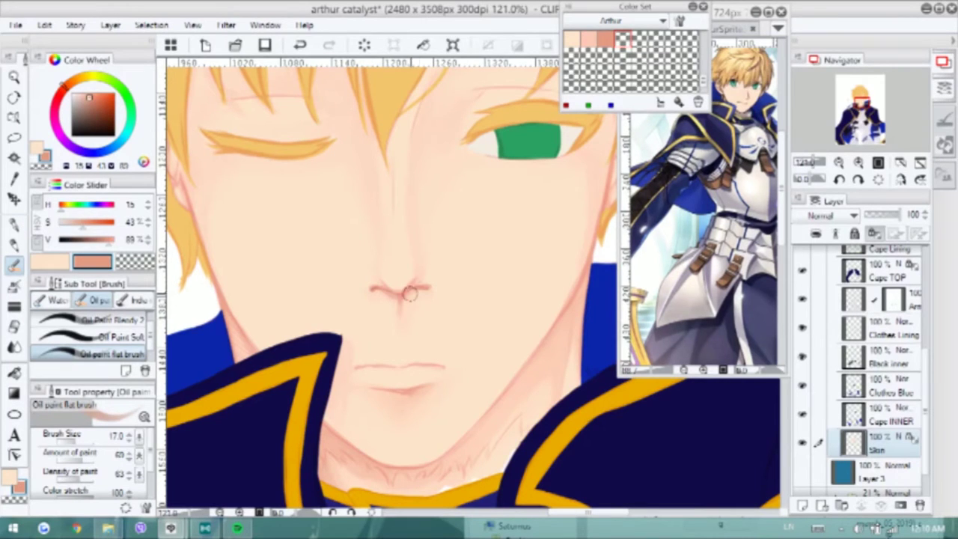
{"action": "left_click", "coordinate": [377, 294], "text": "alt"}
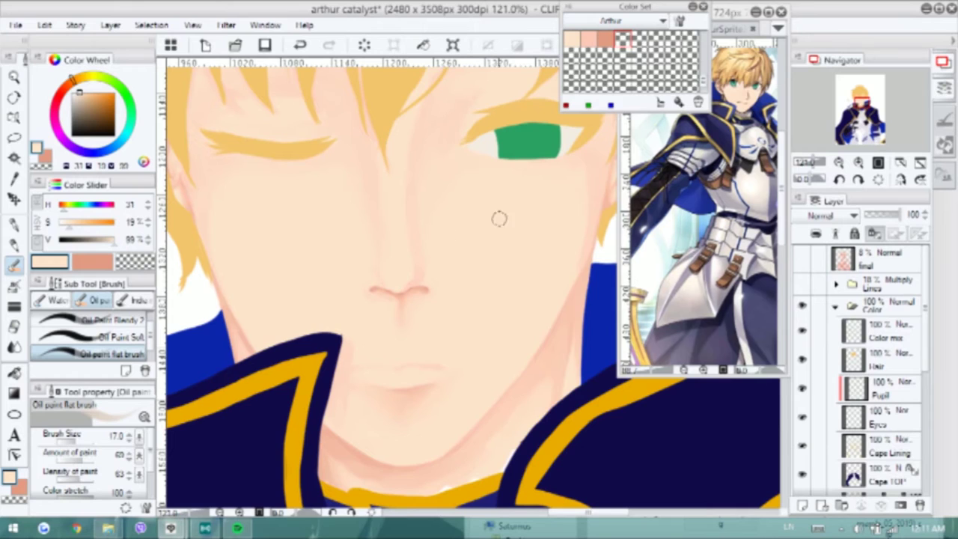
{"action": "key", "text": "x"}
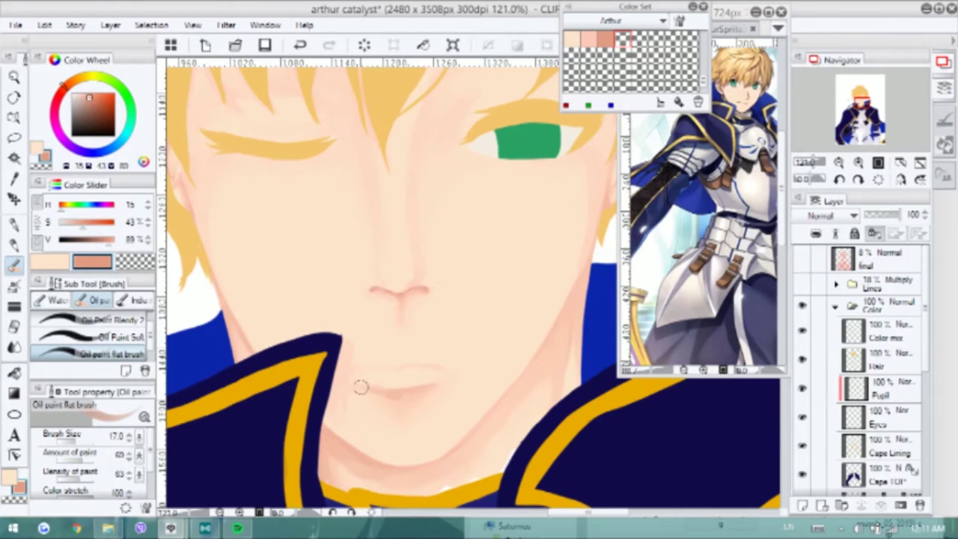
{"action": "key", "text": "x"}
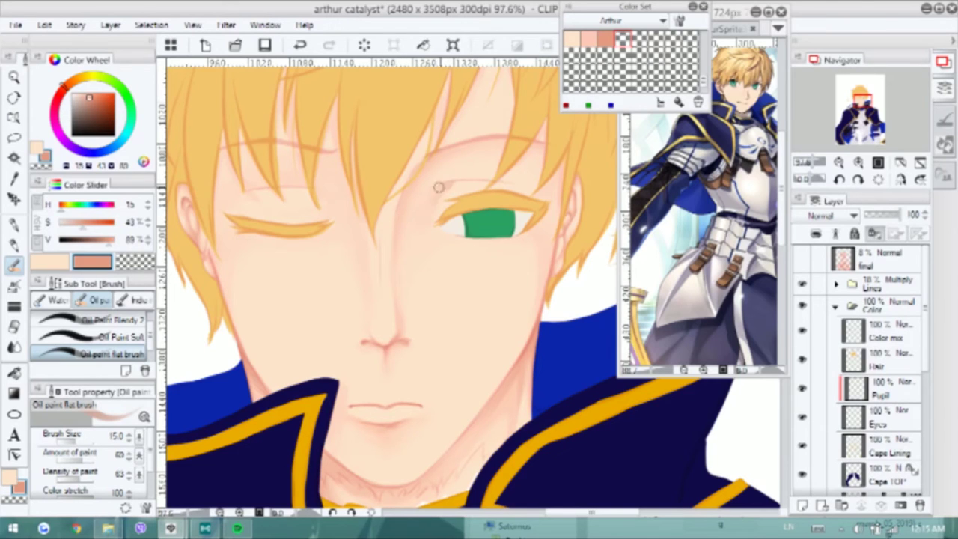
Deepen the shadows below the hair, around both eyes and along the nose bridge in darker pink at brush size 20
{"action": "key", "text": "bracketright"}
{"action": "key", "text": "bracketright"}
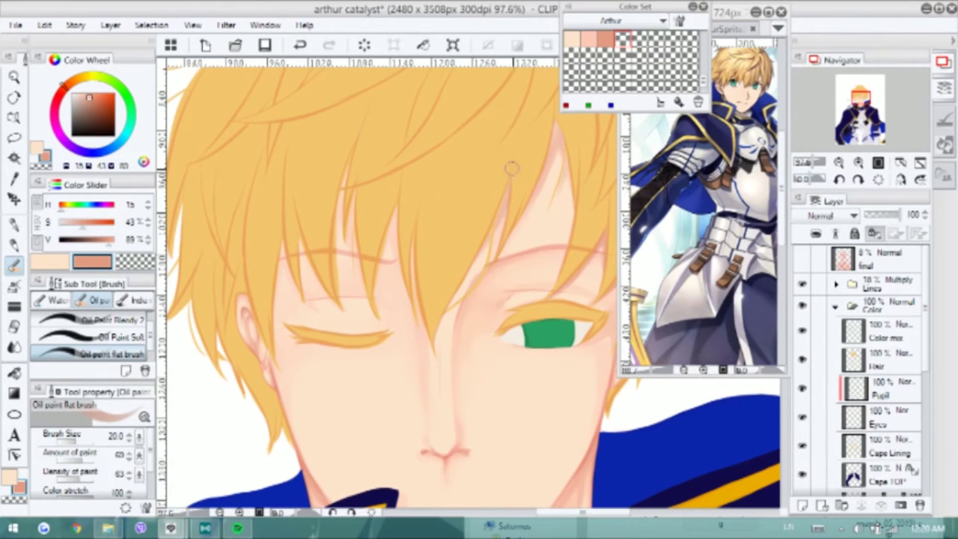
{"action": "left_click_drag", "start_coordinate": [446, 346], "coordinate": [435, 289]}
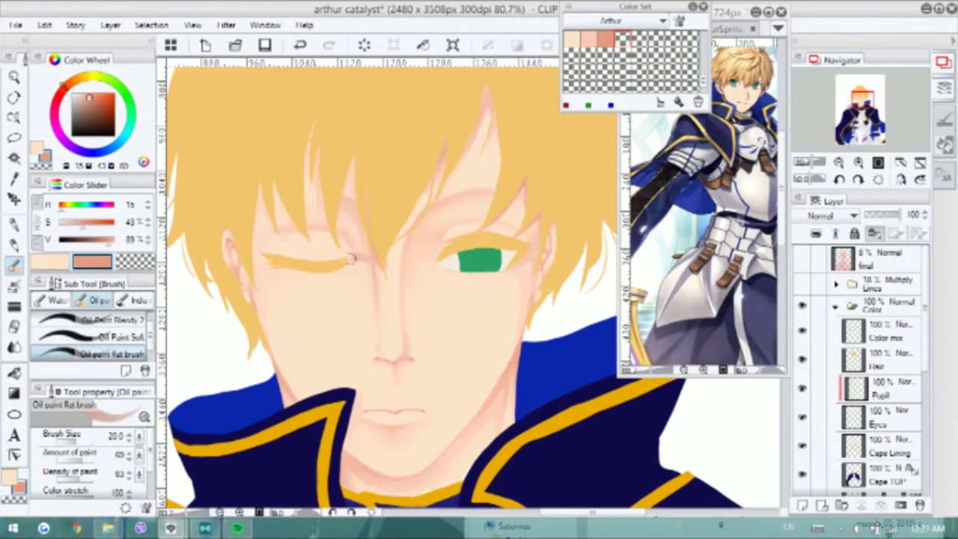
{"action": "mouse_move", "coordinate": [350, 258]}
{"action": "left_mouse_down"}
{"action": "mouse_move", "coordinate": [374, 299]}
{"action": "mouse_move", "coordinate": [258, 262]}
{"action": "mouse_move", "coordinate": [267, 327]}
{"action": "left_mouse_up"}
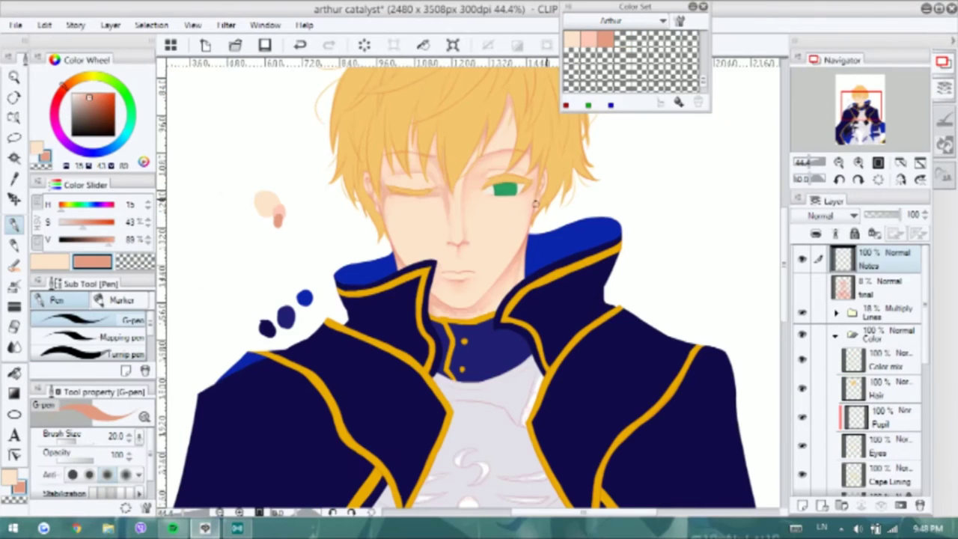
Draw an arrow to the cheek below the open eye on the Notes layer and handwrite a cheekbone label, undoing poor lettering strokes
{"action": "scroll", "coordinate": [551, 189], "scroll_direction": "up", "scroll_amount": 2}
{"action": "left_click_drag", "start_coordinate": [632, 163], "coordinate": [501, 217]}
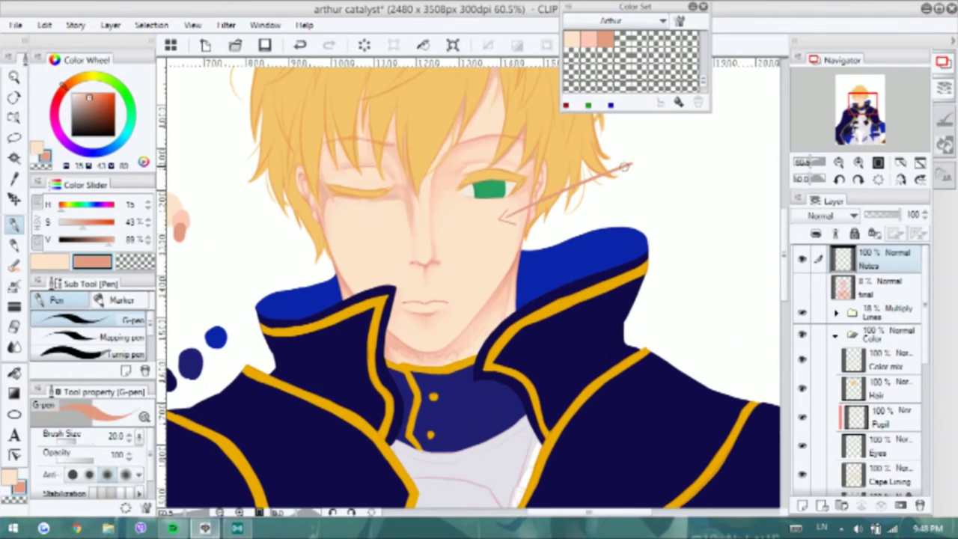
{"action": "left_click_drag", "start_coordinate": [676, 153], "coordinate": [733, 158]}
{"action": "key", "text": "ctrl+z"}
{"action": "key", "text": "ctrl+z"}
{"action": "key", "text": "ctrl+z"}
{"action": "key", "text": "ctrl+z"}
{"action": "key", "text": "ctrl+z"}
{"action": "key", "text": "ctrl+z"}
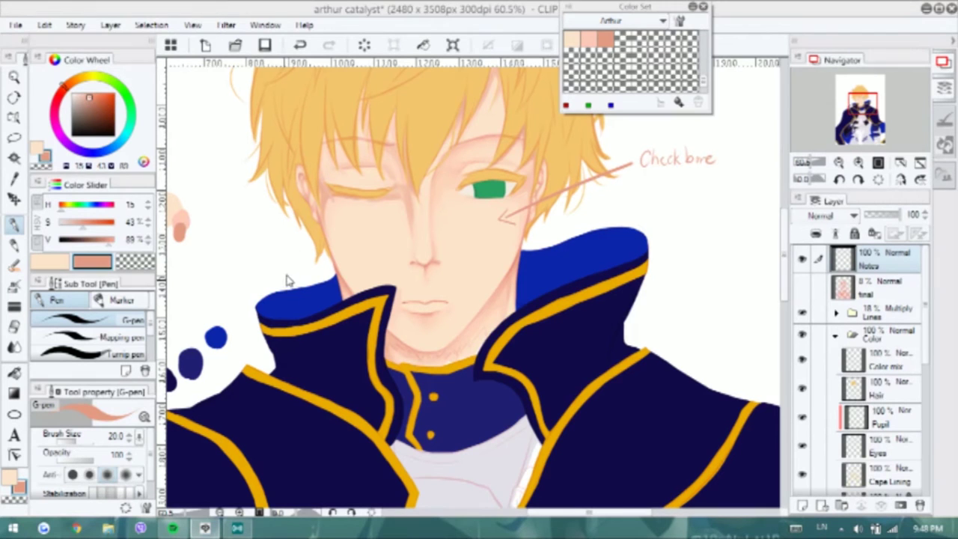
Open the reference photo wp1821482.jpg from Downloads
{"action": "key", "text": "ctrl+o"}
{"action": "left_click", "coordinate": [412, 213]}
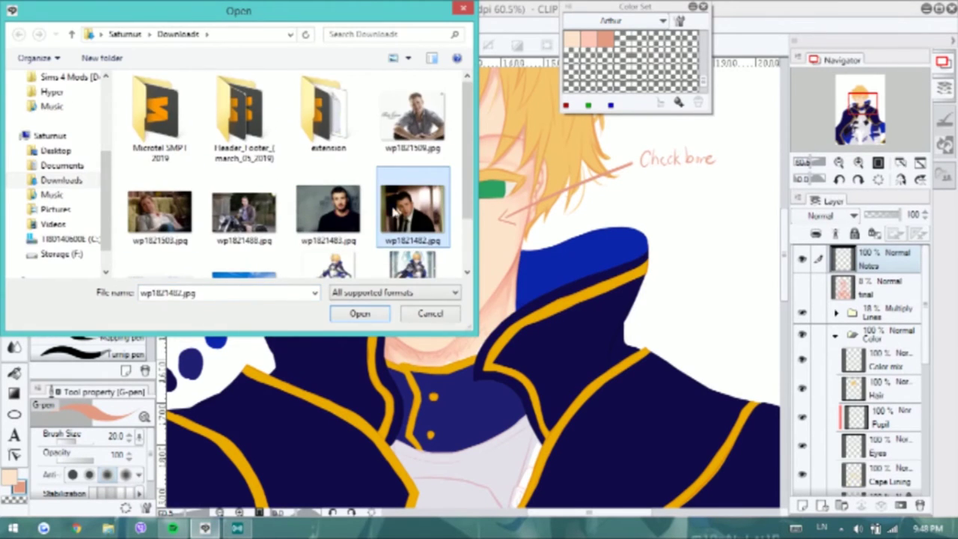
{"action": "double_click", "coordinate": [411, 214]}
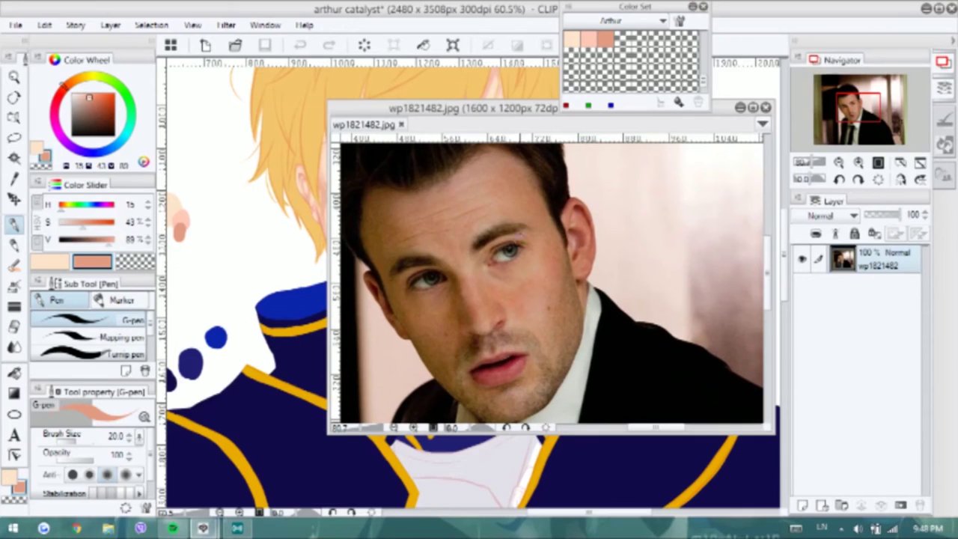
{"action": "left_click", "coordinate": [510, 251]}
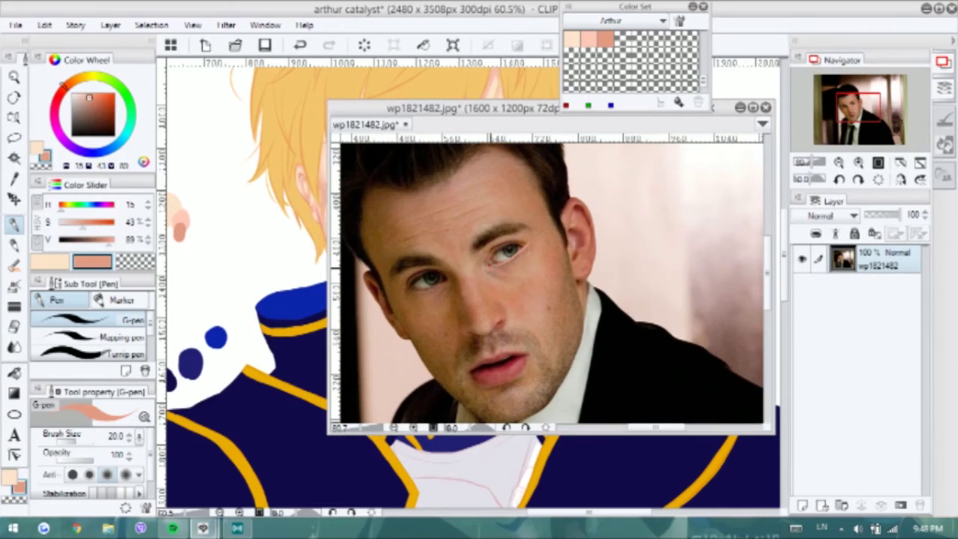
{"action": "left_click_drag", "start_coordinate": [393, 309], "coordinate": [424, 319]}
{"action": "left_click_drag", "start_coordinate": [443, 317], "coordinate": [410, 349]}
{"action": "key", "text": "ctrl+z"}
{"action": "key", "text": "ctrl+z"}
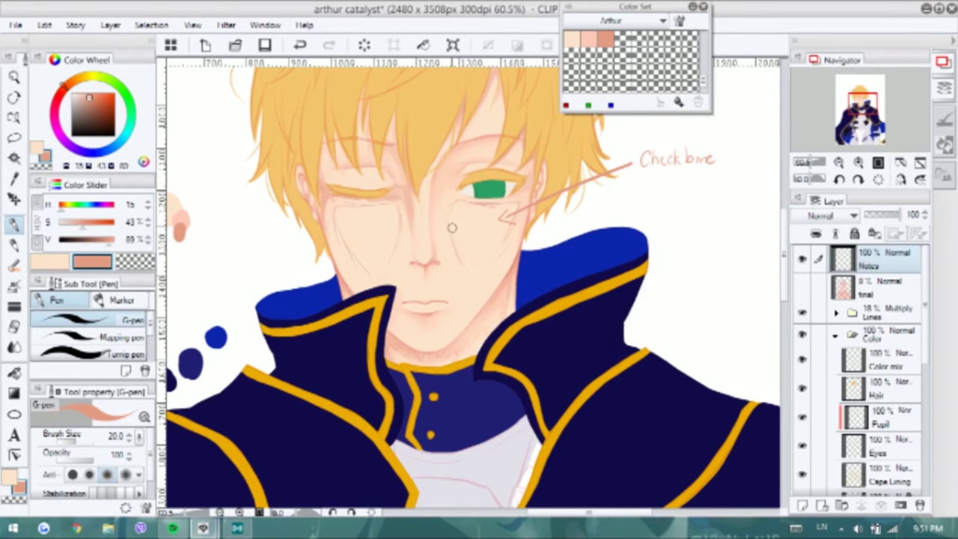
Sketch the cheek and nose planes over Arthur's face on the Notes layer and mark the forehead contour on the wp1821482.jpg photo
{"action": "mouse_move", "coordinate": [513, 219]}
{"action": "left_mouse_down"}
{"action": "mouse_move", "coordinate": [497, 279]}
{"action": "mouse_move", "coordinate": [513, 260]}
{"action": "left_mouse_up"}
{"action": "left_click_drag", "start_coordinate": [448, 150], "coordinate": [434, 241]}
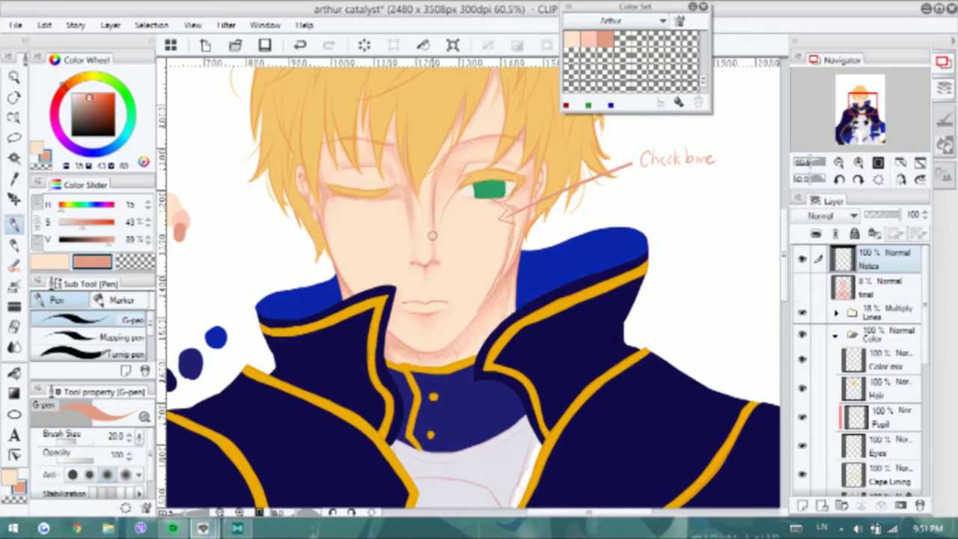
{"action": "key", "text": "alt+Tab"}
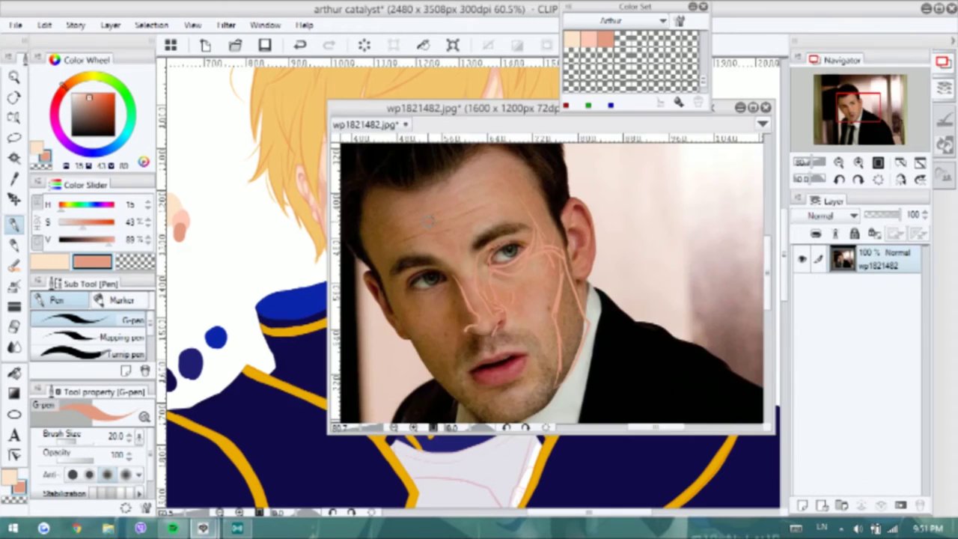
{"action": "left_click_drag", "start_coordinate": [437, 244], "coordinate": [447, 200]}
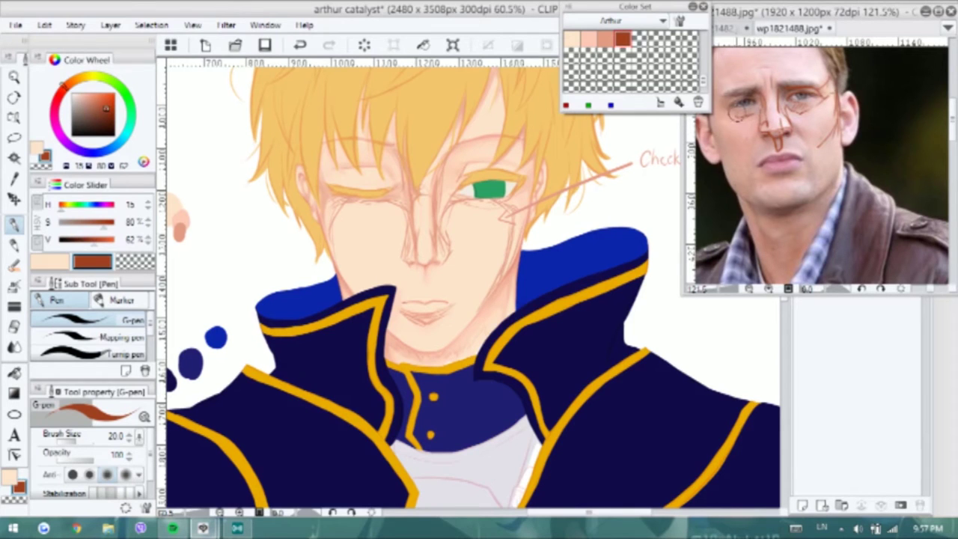
Mark the eye socket and cheek shadow contours on the wp1821488.jpg photo in dark reddish brown, adding a question mark beside the head
{"action": "left_click_drag", "start_coordinate": [764, 154], "coordinate": [780, 192]}
{"action": "left_click_drag", "start_coordinate": [838, 107], "coordinate": [842, 120]}
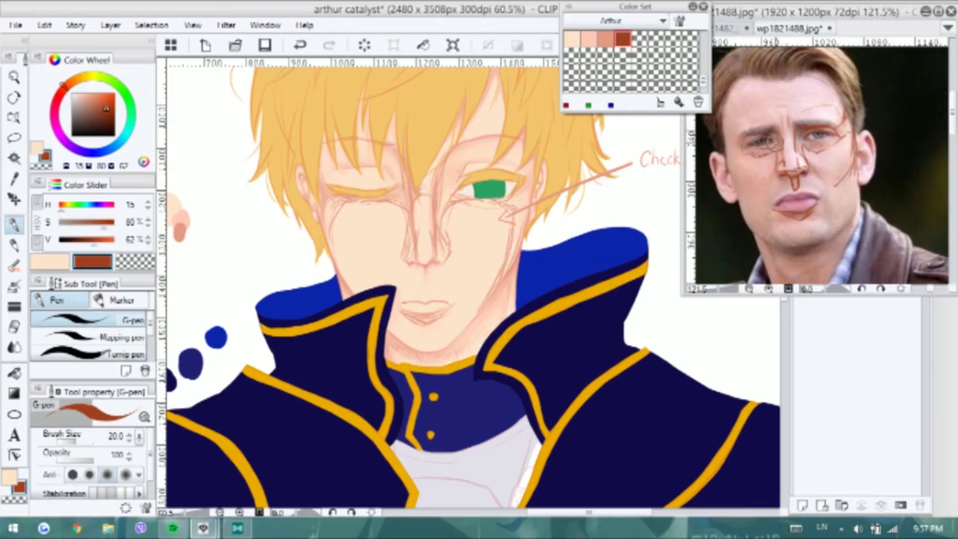
{"action": "left_click_drag", "start_coordinate": [880, 118], "coordinate": [882, 134]}
{"action": "mouse_move", "coordinate": [737, 148]}
{"action": "left_mouse_down"}
{"action": "mouse_move", "coordinate": [752, 203]}
{"action": "mouse_move", "coordinate": [730, 115]}
{"action": "mouse_move", "coordinate": [735, 193]}
{"action": "mouse_move", "coordinate": [764, 228]}
{"action": "left_mouse_up"}
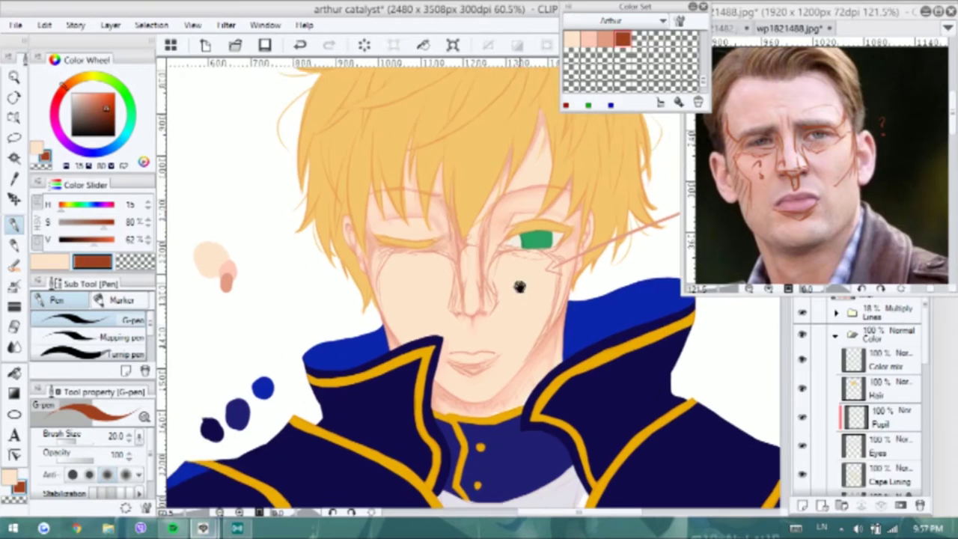
{"action": "scroll", "coordinate": [524, 224], "scroll_direction": "up", "scroll_amount": 3}
{"action": "mouse_move", "coordinate": [518, 191]}
{"action": "left_mouse_down"}
{"action": "mouse_move", "coordinate": [569, 181]}
{"action": "mouse_move", "coordinate": [636, 206]}
{"action": "left_mouse_up"}
{"action": "key", "text": "ctrl+z"}
{"action": "key", "text": "ctrl+z"}
{"action": "key", "text": "ctrl+z"}
{"action": "key", "text": "ctrl+z"}
{"action": "key", "text": "ctrl+z"}
Draw bold dark reddish-brown construction lines along both sides and the tip of Arthur's nose
{"action": "mouse_move", "coordinate": [404, 153]}
{"action": "left_mouse_down"}
{"action": "mouse_move", "coordinate": [421, 199]}
{"action": "mouse_move", "coordinate": [429, 321]}
{"action": "mouse_move", "coordinate": [448, 366]}
{"action": "left_mouse_up"}
{"action": "mouse_move", "coordinate": [470, 278]}
{"action": "left_mouse_down"}
{"action": "mouse_move", "coordinate": [453, 367]}
{"action": "mouse_move", "coordinate": [462, 284]}
{"action": "left_mouse_up"}
{"action": "left_click_drag", "start_coordinate": [467, 164], "coordinate": [473, 358]}
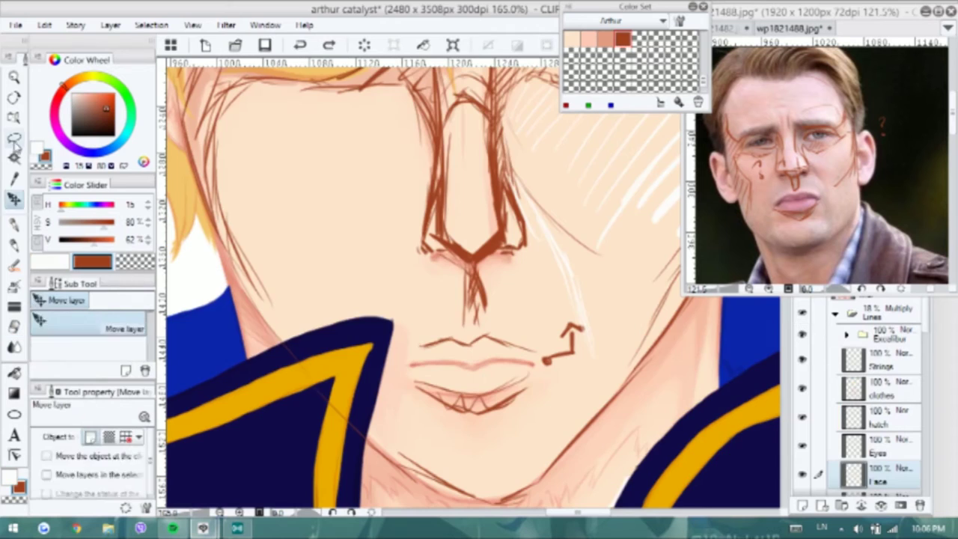
Lasso the mouth lines on the Face line layer and move them slightly upward
{"action": "left_click", "coordinate": [14, 139]}
{"action": "mouse_move", "coordinate": [487, 322]}
{"action": "left_mouse_down"}
{"action": "mouse_move", "coordinate": [412, 374]}
{"action": "mouse_move", "coordinate": [490, 324]}
{"action": "left_mouse_up"}
{"action": "key", "text": "k"}
{"action": "left_click_drag", "start_coordinate": [498, 372], "coordinate": [506, 341]}
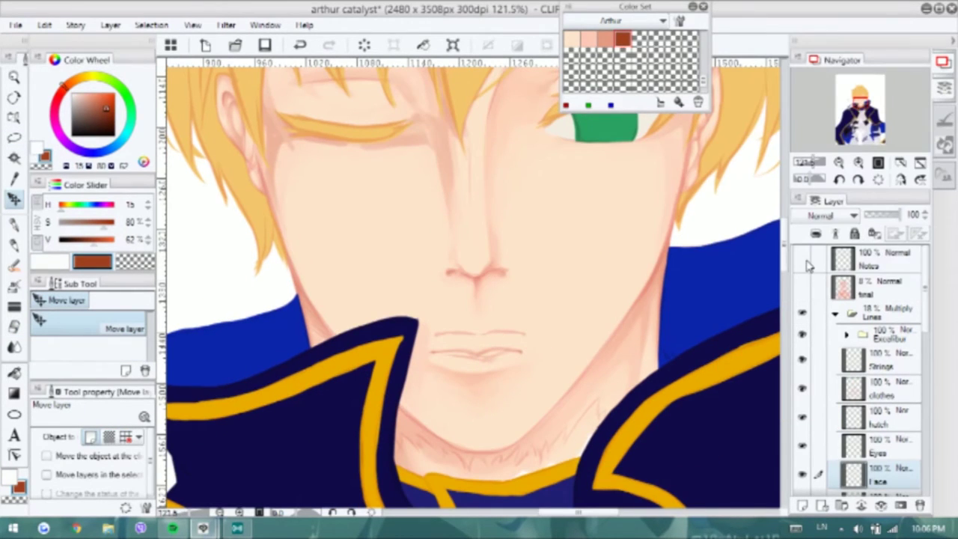
Show the Notes layer at 8% opacity as a faint shading guide over Arthur's face
{"action": "scroll", "coordinate": [808, 299], "scroll_direction": "down", "scroll_amount": 3}
{"action": "left_click", "coordinate": [868, 401]}
{"action": "key", "text": "i"}
{"action": "left_click", "coordinate": [417, 235]}
{"action": "key", "text": "p"}
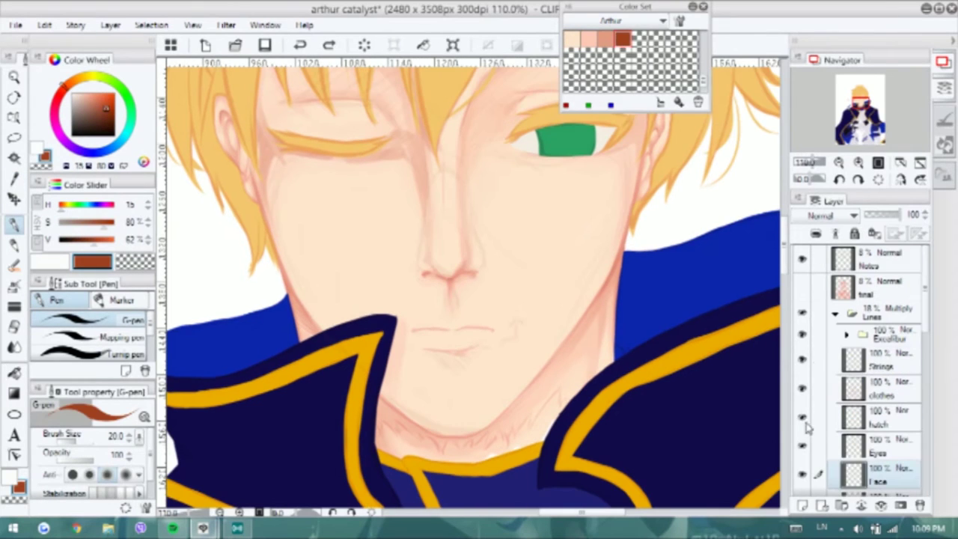
{"action": "key", "text": "m"}
{"action": "mouse_move", "coordinate": [430, 318]}
{"action": "left_mouse_down"}
{"action": "mouse_move", "coordinate": [511, 342]}
{"action": "mouse_move", "coordinate": [419, 320]}
{"action": "left_mouse_up"}
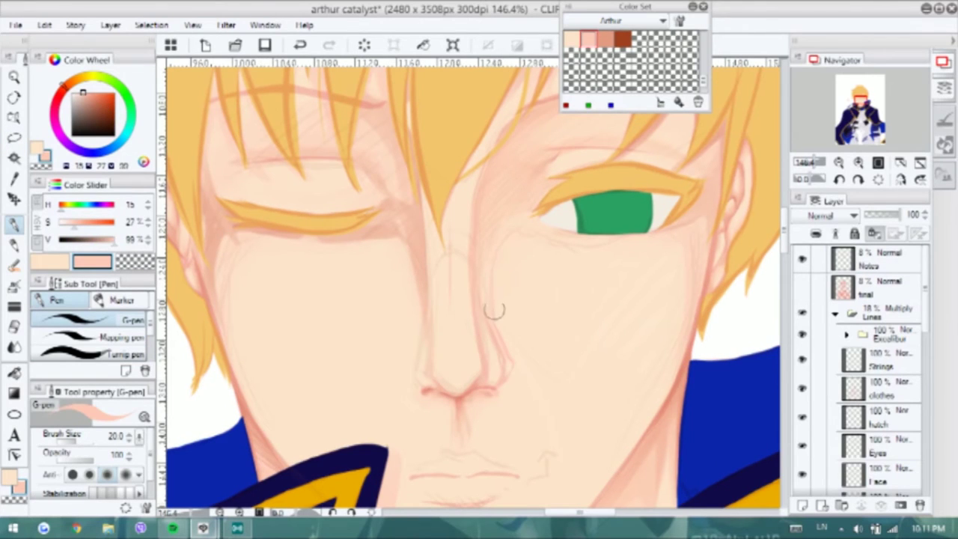
Outline the shadow planes beside the nose and around the open-eye cheek in light pink with the G-pen, checking against the Notes layer
{"action": "left_click", "coordinate": [803, 261]}
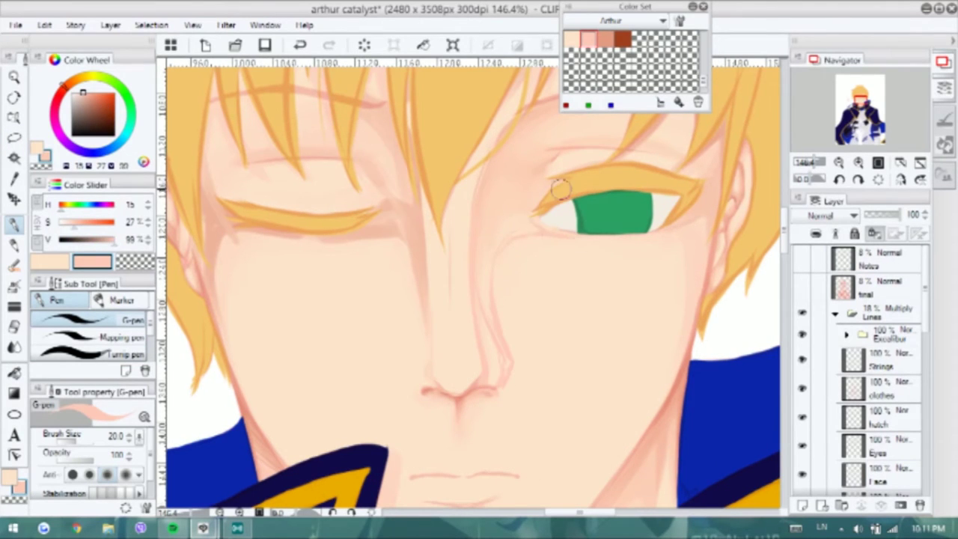
{"action": "scroll", "coordinate": [678, 235], "scroll_direction": "down", "scroll_amount": 2}
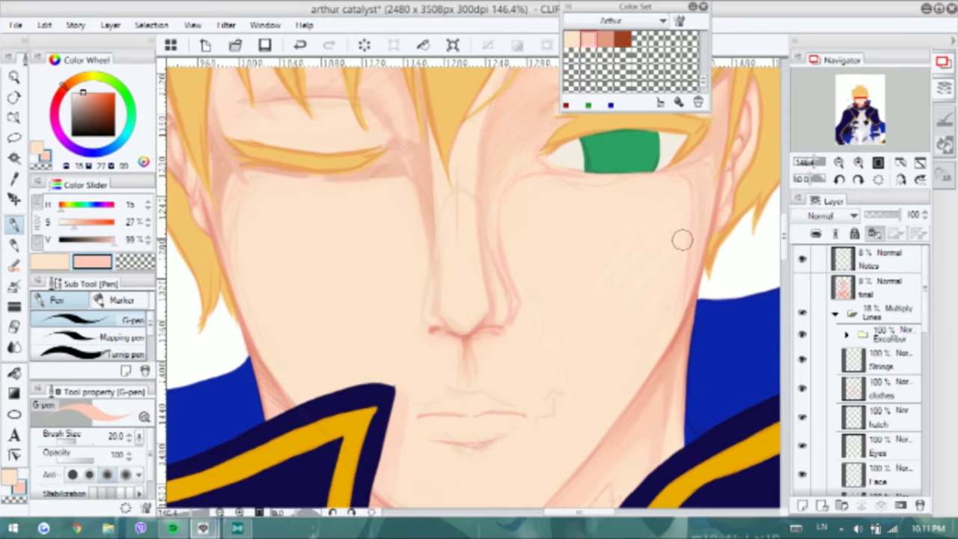
{"action": "scroll", "coordinate": [663, 267], "scroll_direction": "down", "scroll_amount": 2}
{"action": "scroll", "coordinate": [573, 188], "scroll_direction": "up", "scroll_amount": 4}
{"action": "left_click", "coordinate": [569, 201], "text": "alt"}
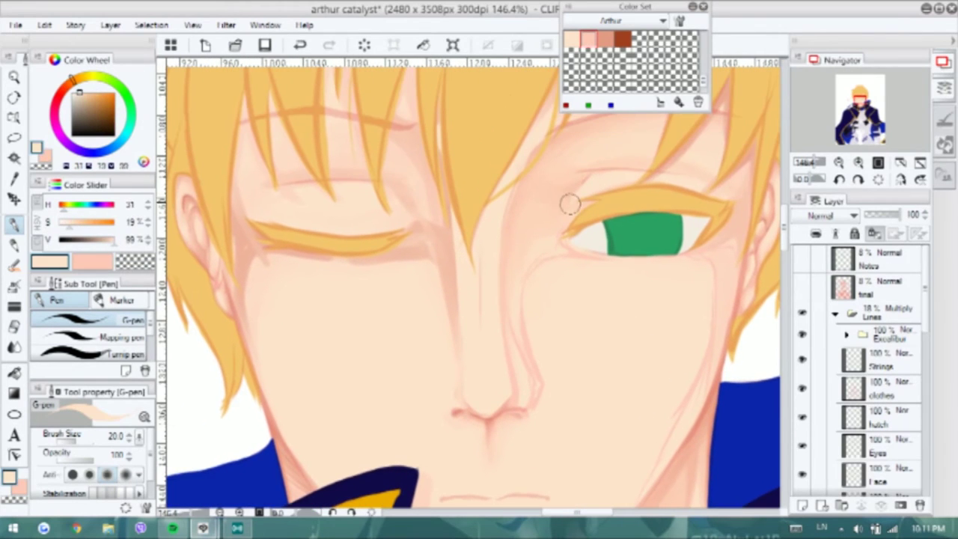
{"action": "left_click", "coordinate": [627, 174], "text": "alt"}
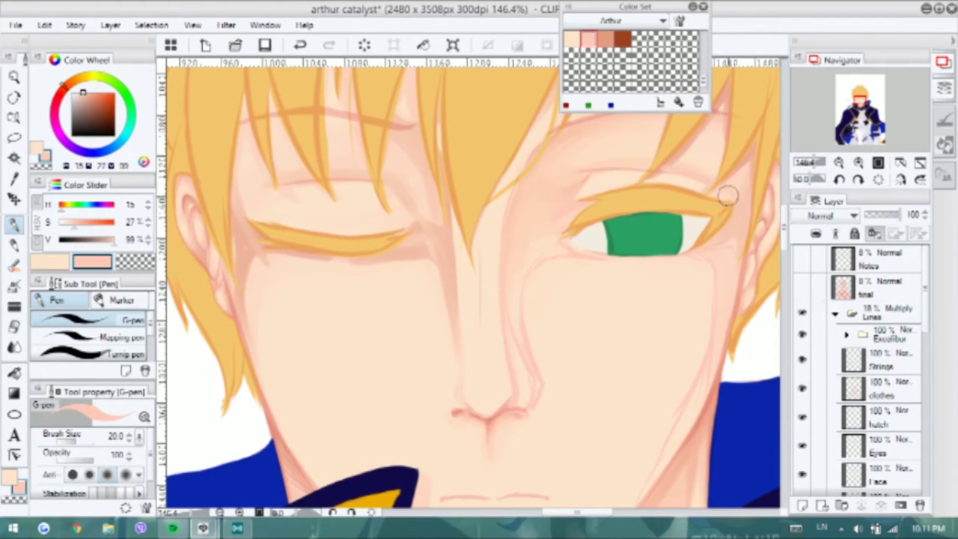
{"action": "scroll", "coordinate": [658, 247], "scroll_direction": "up", "scroll_amount": 2}
{"action": "scroll", "coordinate": [620, 325], "scroll_direction": "down", "scroll_amount": 3}
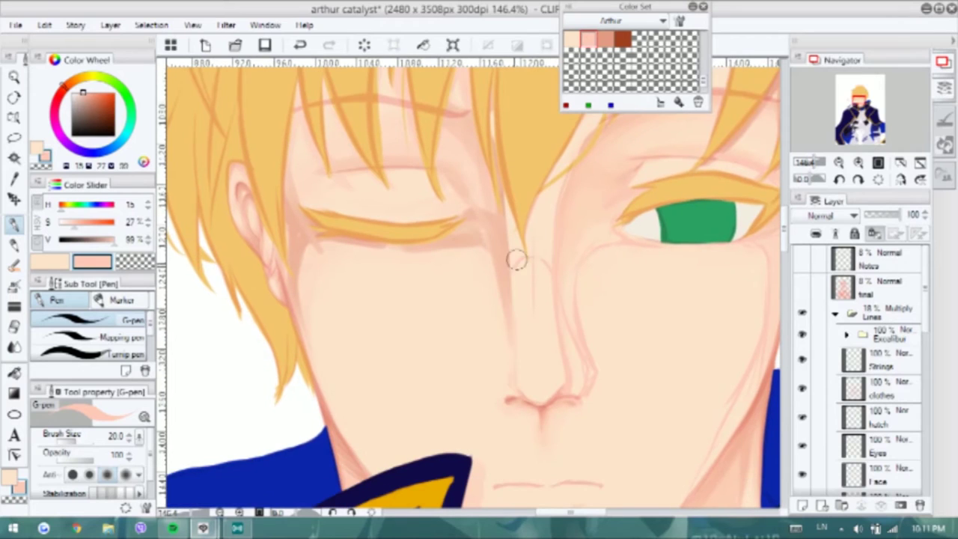
Outline the nose bridge, nose side and closed-eye cheek planes in light pink on the Skin layer
{"action": "left_click_drag", "start_coordinate": [545, 193], "coordinate": [538, 210]}
{"action": "left_click", "coordinate": [552, 252], "text": "alt"}
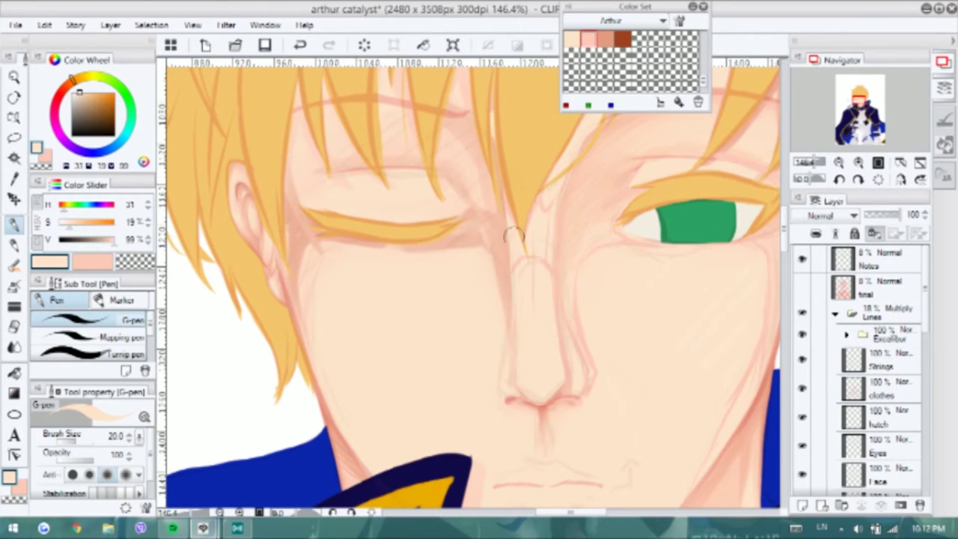
{"action": "left_click", "coordinate": [516, 235], "text": "ctrl+shift"}
{"action": "left_click", "coordinate": [513, 289], "text": "alt"}
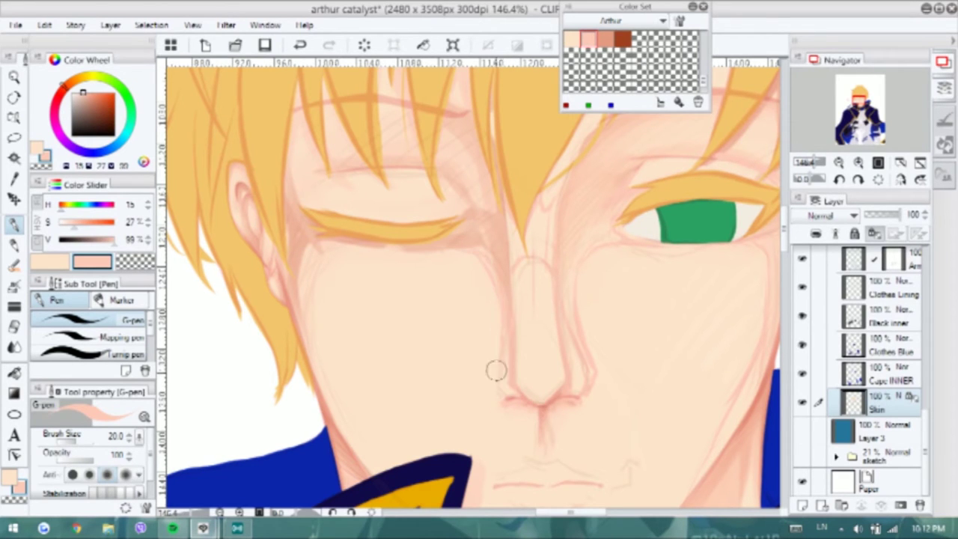
{"action": "left_click_drag", "start_coordinate": [497, 393], "coordinate": [516, 382]}
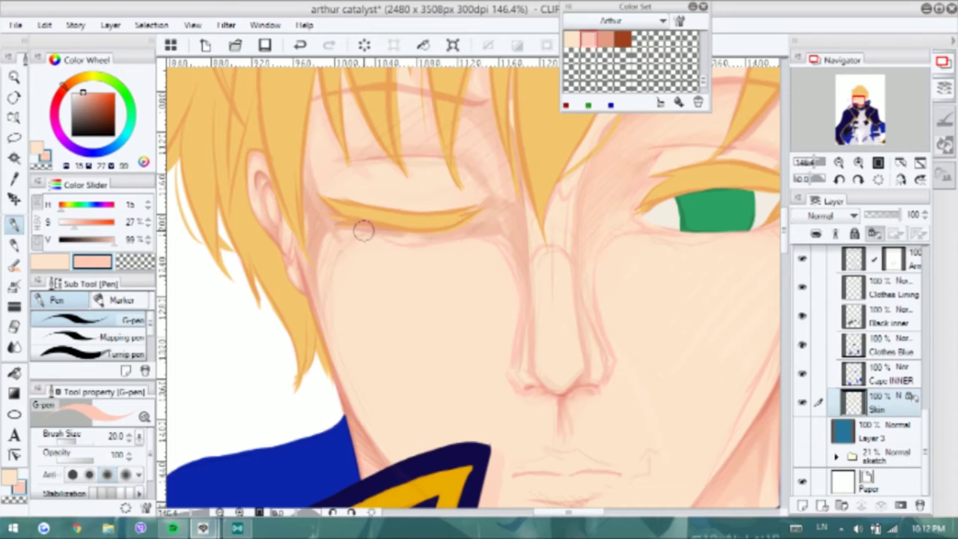
{"action": "left_click_drag", "start_coordinate": [336, 271], "coordinate": [345, 388]}
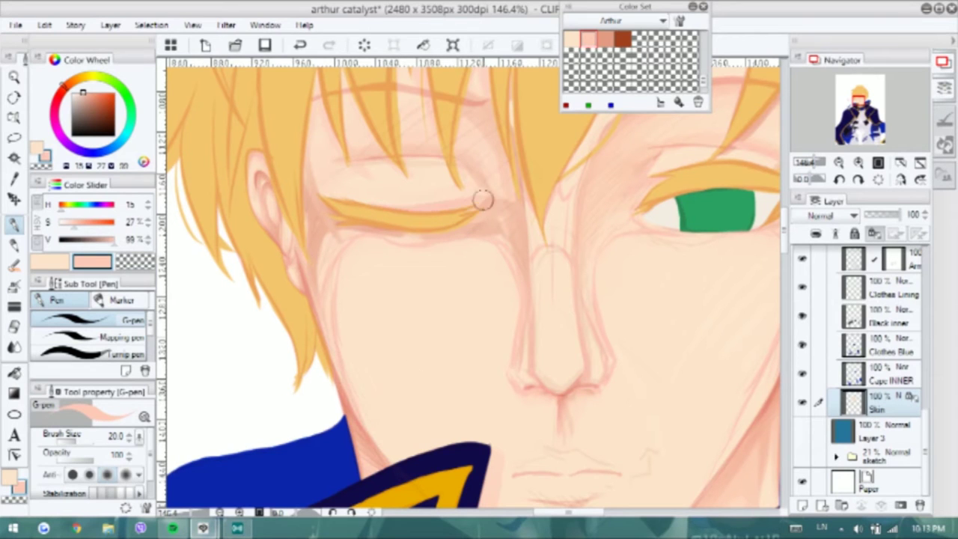
Hide the Notes layer and draw the lower lip's contour in light pink beneath the mouth line
{"action": "scroll", "coordinate": [803, 260], "scroll_direction": "up", "scroll_amount": 5}
{"action": "scroll", "coordinate": [803, 260], "scroll_direction": "up", "scroll_amount": 3}
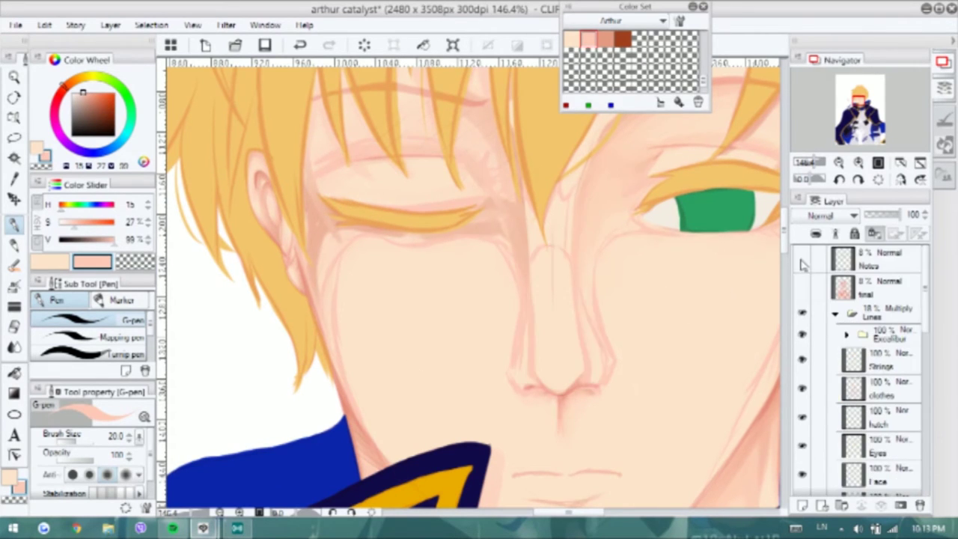
{"action": "scroll", "coordinate": [534, 285], "scroll_direction": "down", "scroll_amount": 1}
{"action": "scroll", "coordinate": [464, 395], "scroll_direction": "down", "scroll_amount": 3}
{"action": "left_click_drag", "start_coordinate": [462, 413], "coordinate": [528, 411]}
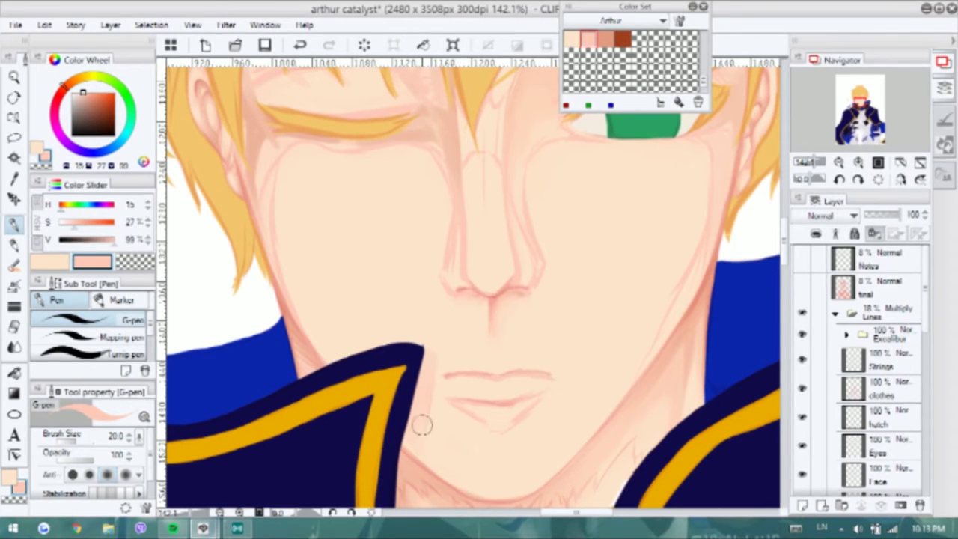
{"action": "scroll", "coordinate": [432, 395], "scroll_direction": "down", "scroll_amount": 2}
{"action": "scroll", "coordinate": [526, 194], "scroll_direction": "up", "scroll_amount": 4}
Blend the pink contours around the open eye and its cheek on the Skin layer with Oil Paint Blendy 2 at size 25
{"action": "scroll", "coordinate": [921, 458], "scroll_direction": "down", "scroll_amount": 5}
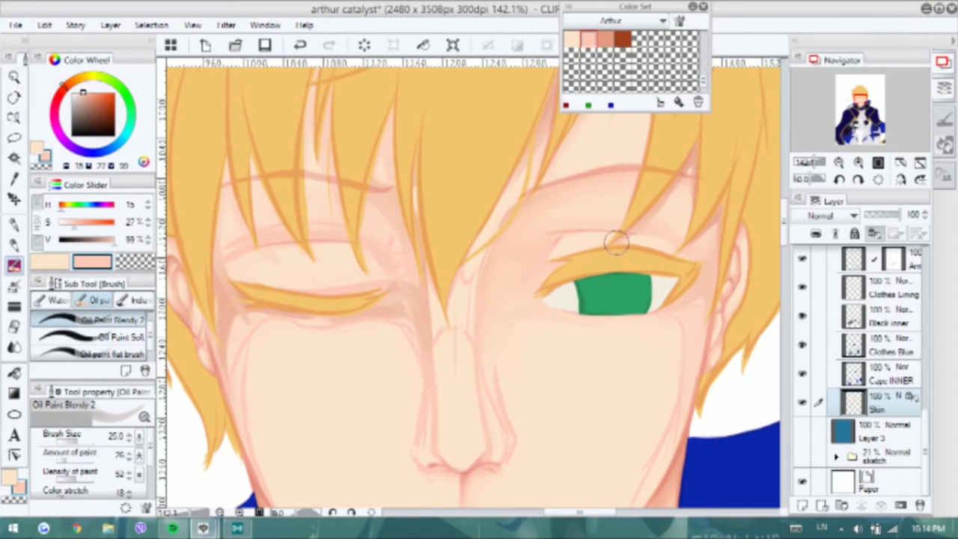
{"action": "scroll", "coordinate": [671, 217], "scroll_direction": "down", "scroll_amount": 3}
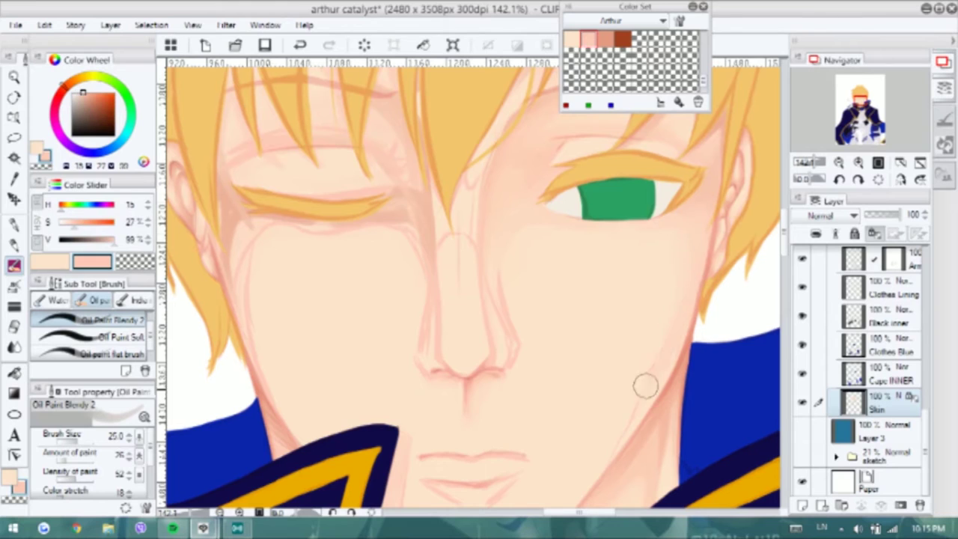
{"action": "scroll", "coordinate": [684, 260], "scroll_direction": "down", "scroll_amount": 1}
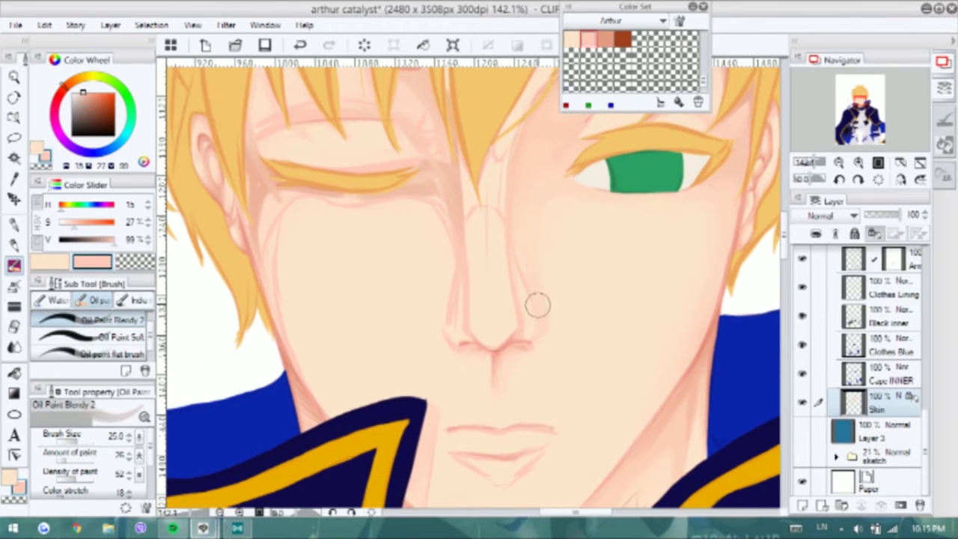
Soften the nose side and closed-eye cheek contours into the base skin tone with Oil paint flat brush and Oil Paint Blendy 2
{"action": "key", "text": "period"}
{"action": "key", "text": "period"}
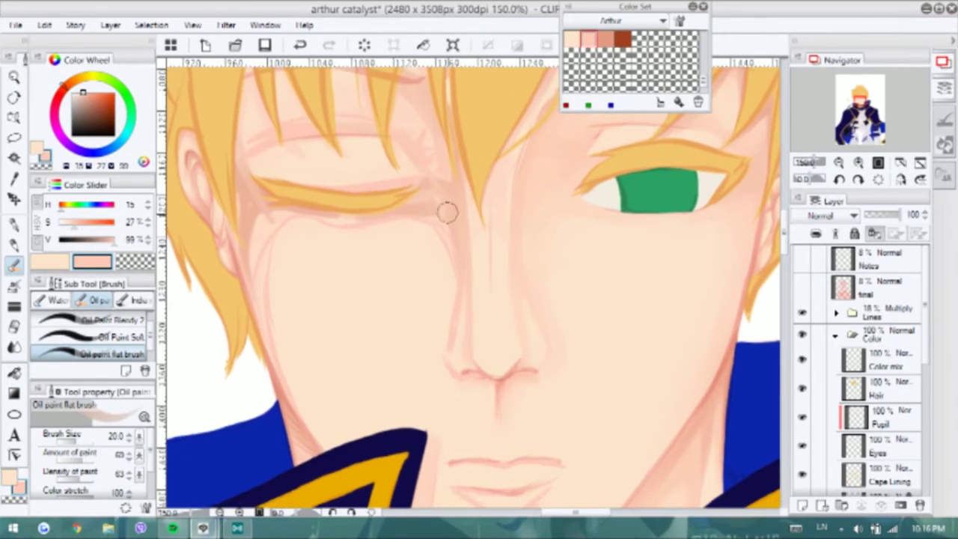
{"action": "left_click", "coordinate": [444, 288], "text": "alt"}
{"action": "key", "text": "b"}
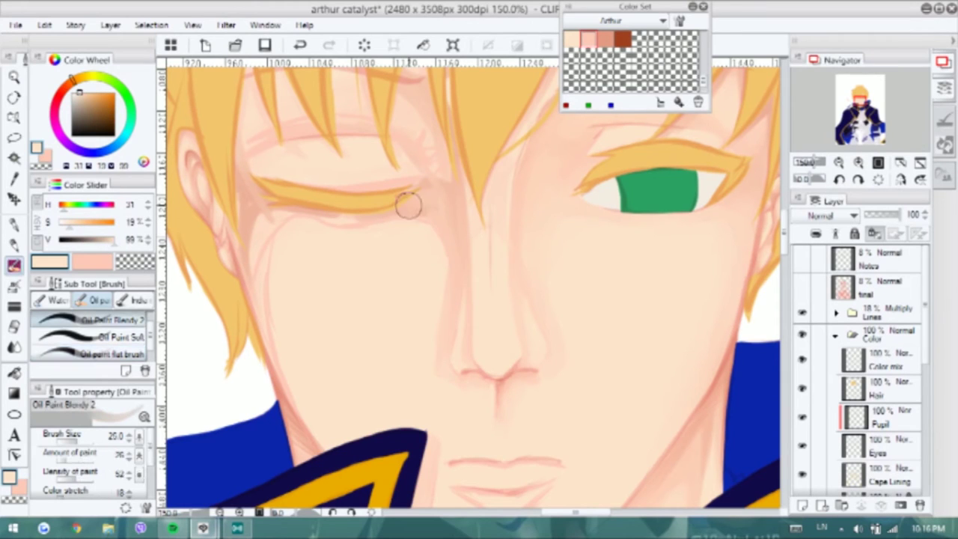
{"action": "key", "text": "]"}
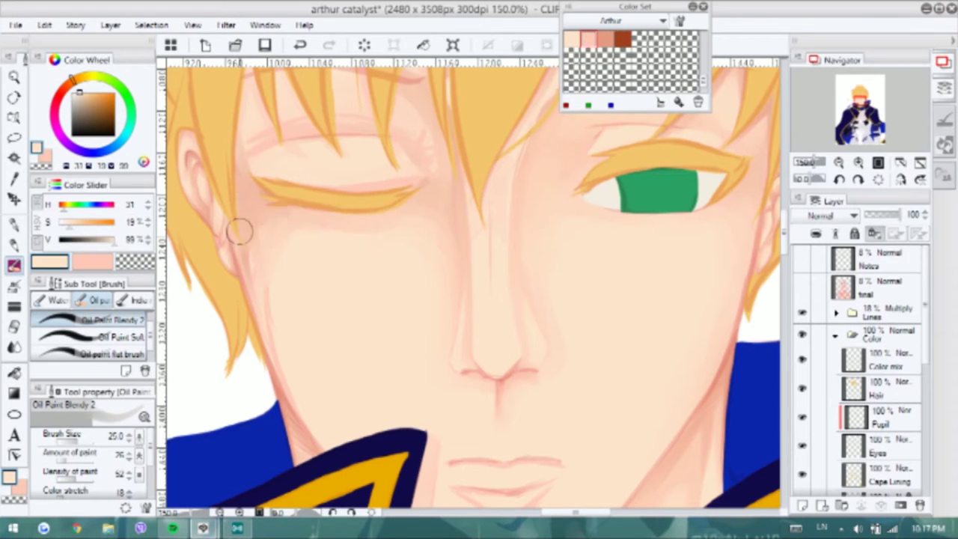
{"action": "scroll", "coordinate": [692, 255], "scroll_direction": "down", "scroll_amount": 5}
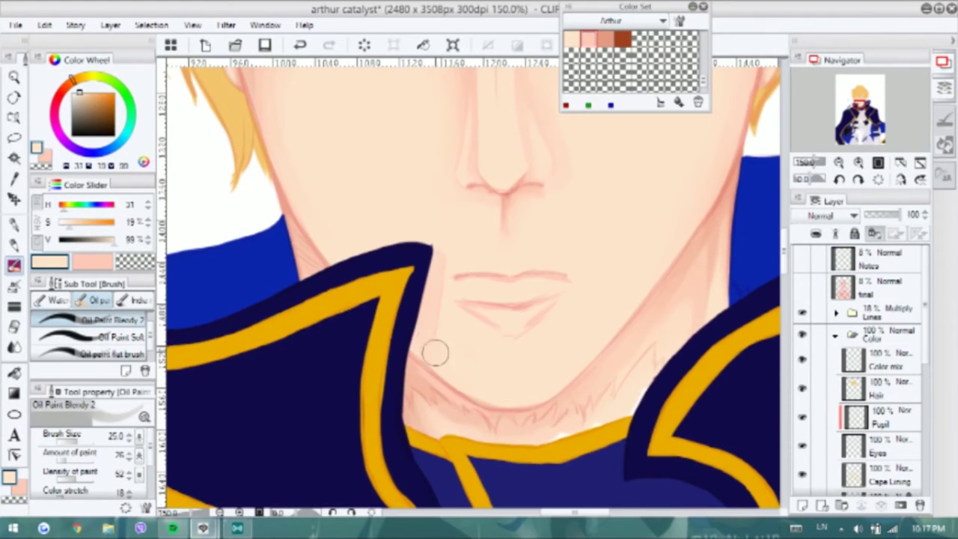
Draw the nostrils, nose base, nose wing and philtrum line in darker salmon with the G-pen at size 20
{"action": "scroll", "coordinate": [437, 333], "scroll_direction": "up", "scroll_amount": 5}
{"action": "key", "text": "p"}
{"action": "key", "text": "ctrl+plus"}
{"action": "left_click_drag", "start_coordinate": [432, 295], "coordinate": [510, 295]}
{"action": "key", "text": "ctrl+z"}
{"action": "left_click_drag", "start_coordinate": [449, 296], "coordinate": [525, 295]}
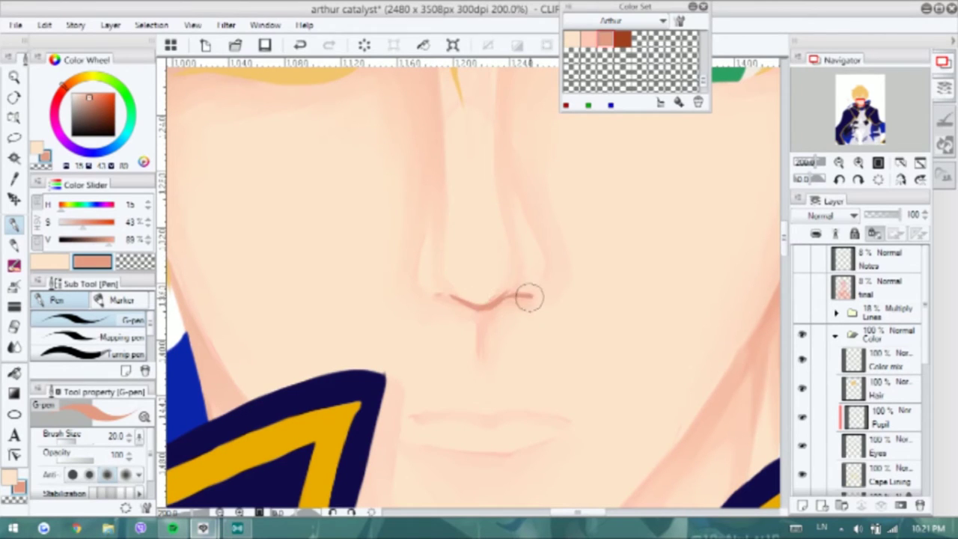
{"action": "left_click_drag", "start_coordinate": [428, 295], "coordinate": [466, 301]}
{"action": "left_click_drag", "start_coordinate": [484, 308], "coordinate": [480, 340]}
{"action": "left_click_drag", "start_coordinate": [512, 263], "coordinate": [517, 296]}
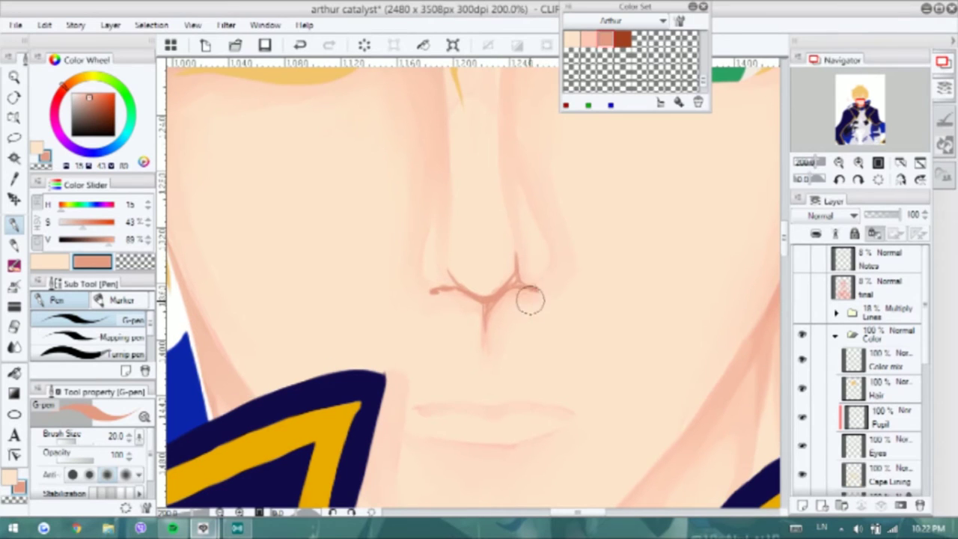
{"action": "scroll", "coordinate": [524, 280], "scroll_direction": "up", "scroll_amount": 2}
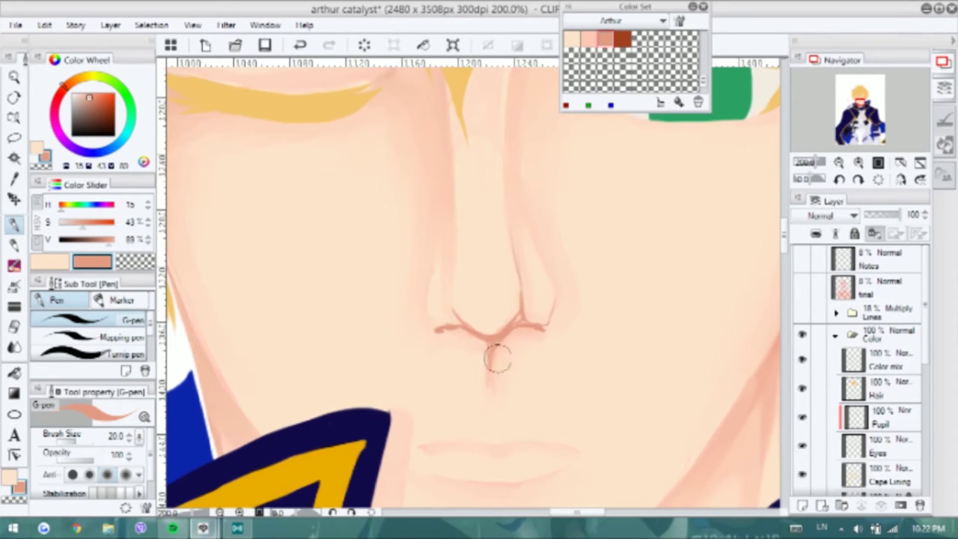
Soften and reshape the shadows under the nose and along the philtrum with Oil paint flat brush at size 15
{"action": "key", "text": "b"}
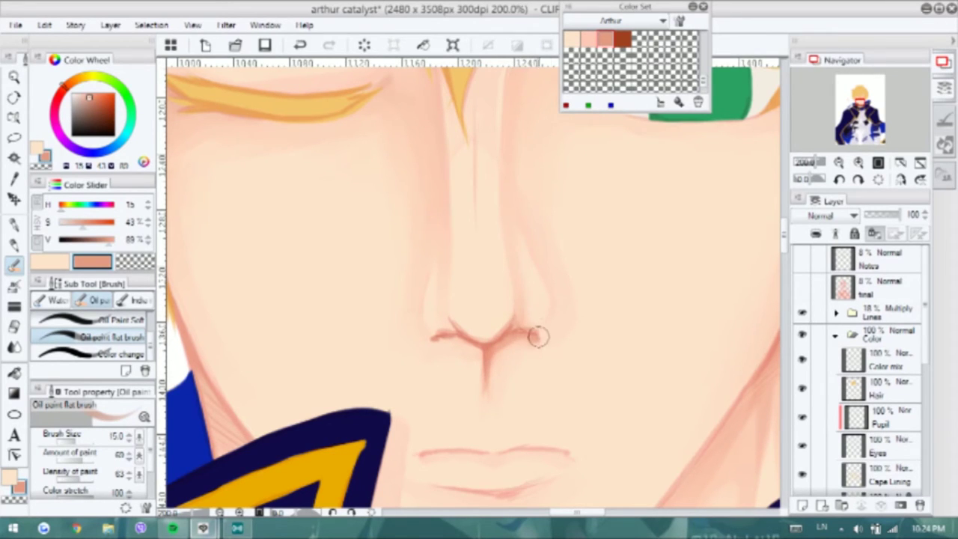
{"action": "scroll", "coordinate": [494, 262], "scroll_direction": "up", "scroll_amount": 3}
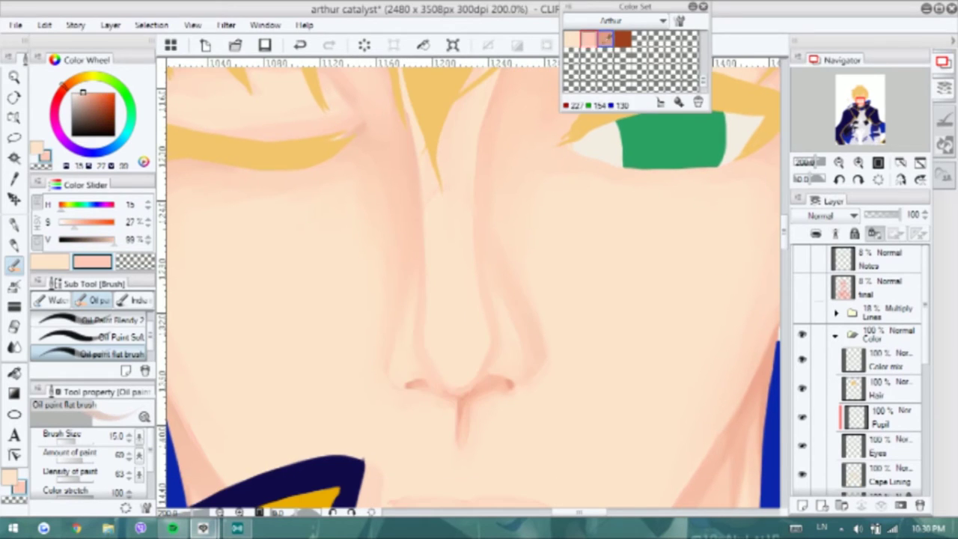
{"action": "left_click", "coordinate": [449, 370], "text": "alt"}
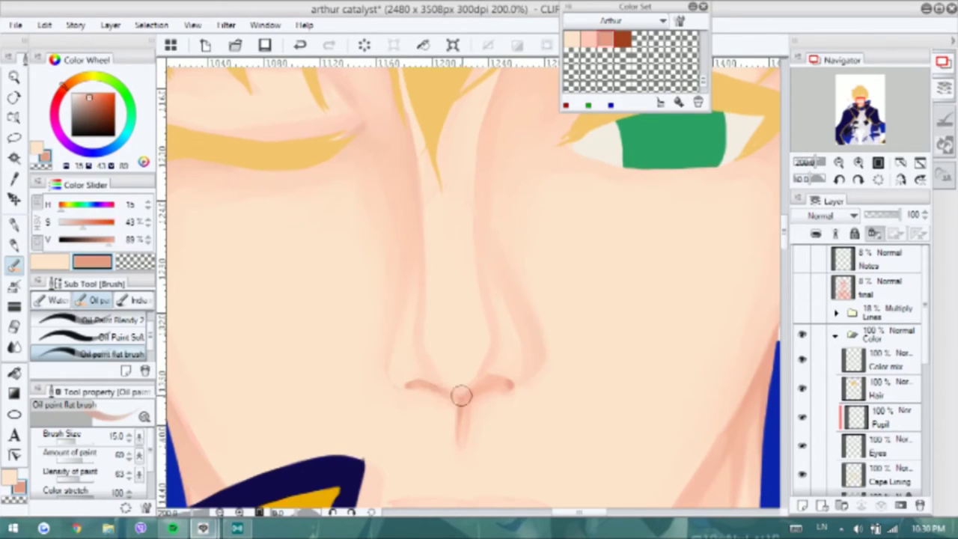
{"action": "scroll", "coordinate": [464, 400], "scroll_direction": "down", "scroll_amount": 1}
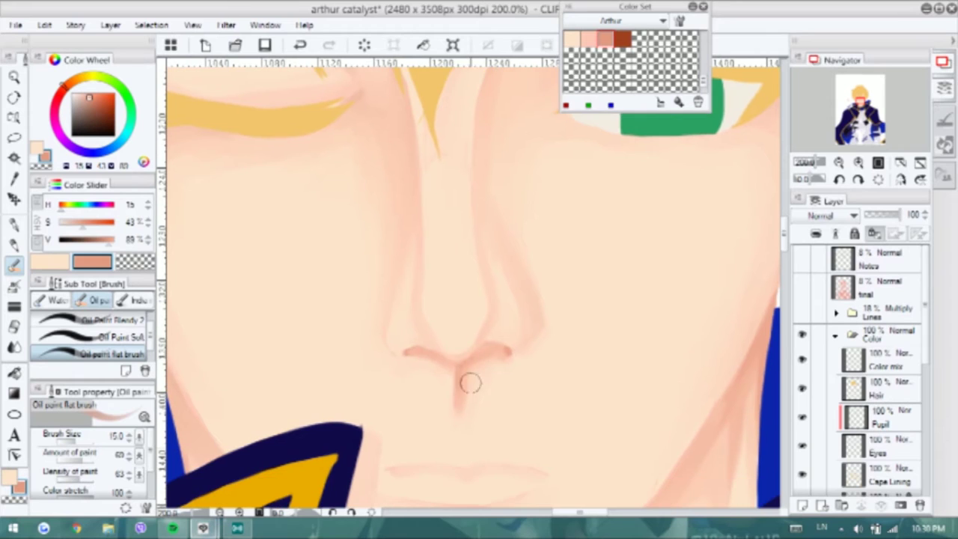
{"action": "left_click", "coordinate": [483, 337], "text": "alt"}
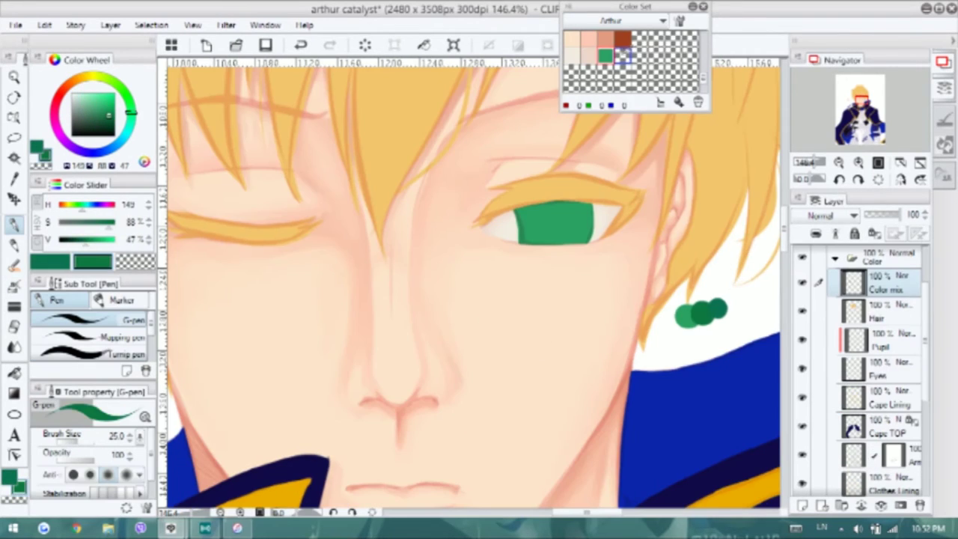
Add the dark green to the Arthur color set and paint a shadow band across the upper iris on the Pupil layer
{"action": "left_click", "coordinate": [639, 55]}
{"action": "left_click", "coordinate": [660, 101]}
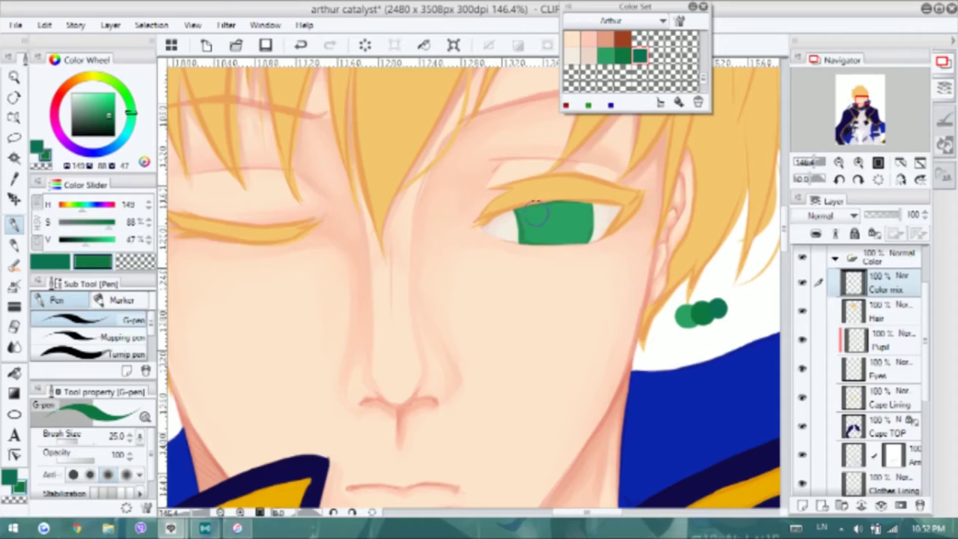
{"action": "left_click", "coordinate": [883, 338]}
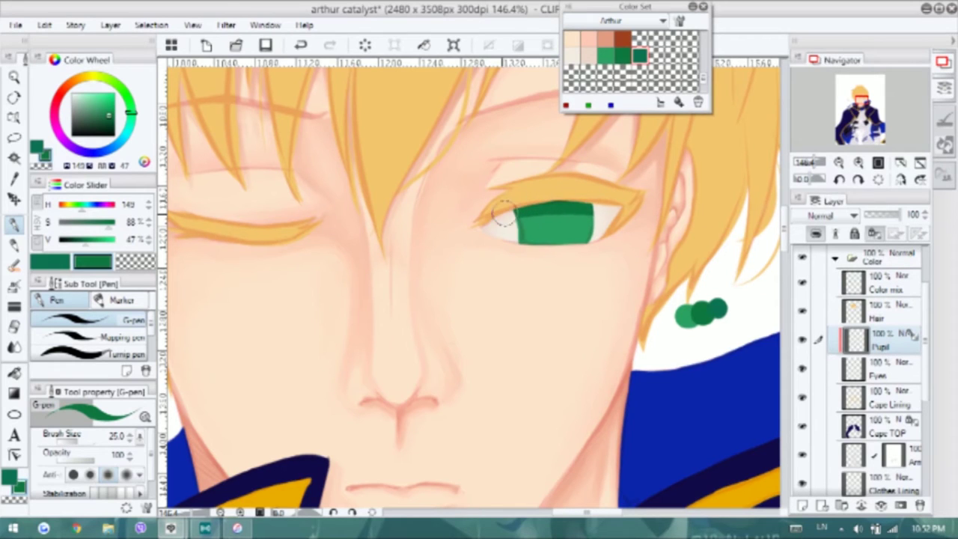
Blend the iris's upper shadow band into the lighter green with Oil Paint Blendy 2 at size 20
{"action": "key", "text": "b"}
{"action": "key", "text": "bracketright"}
{"action": "key", "text": "bracketright"}
{"action": "key", "text": "bracketright"}
{"action": "key", "text": "bracketright"}
{"action": "key", "text": "bracketright"}
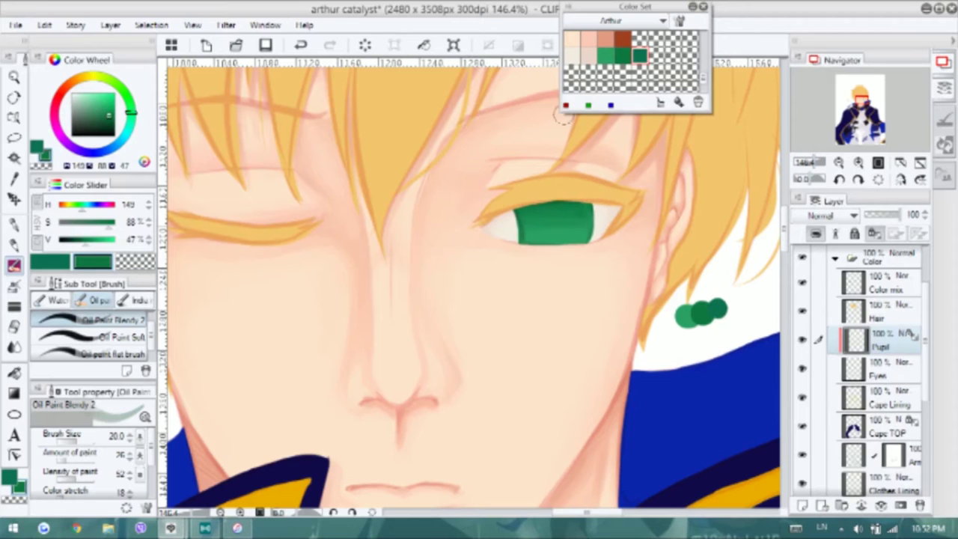
Deepen the iris shading along its upper edge and sides with dark green, alternating with lighter green for the center
{"action": "left_click", "coordinate": [543, 206], "text": "alt"}
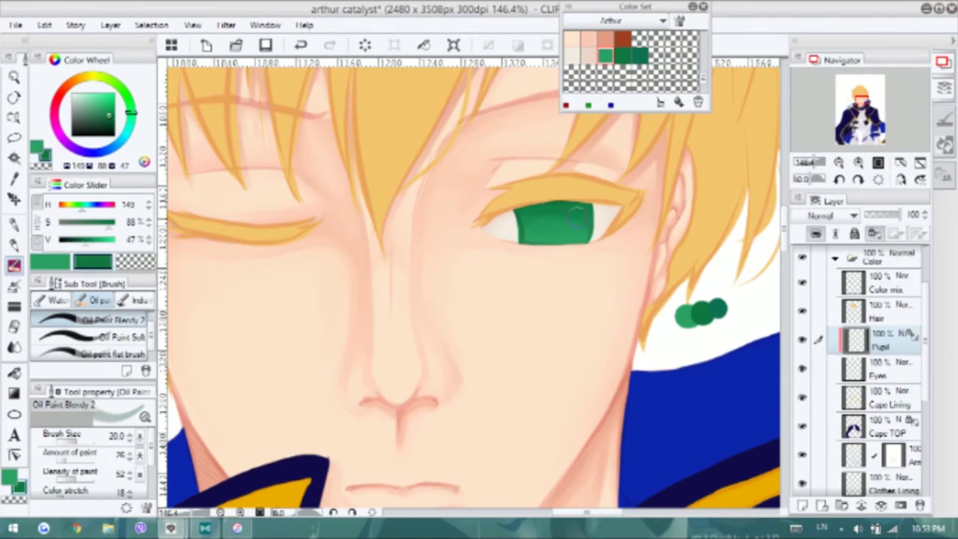
{"action": "left_click", "coordinate": [539, 216], "text": "alt"}
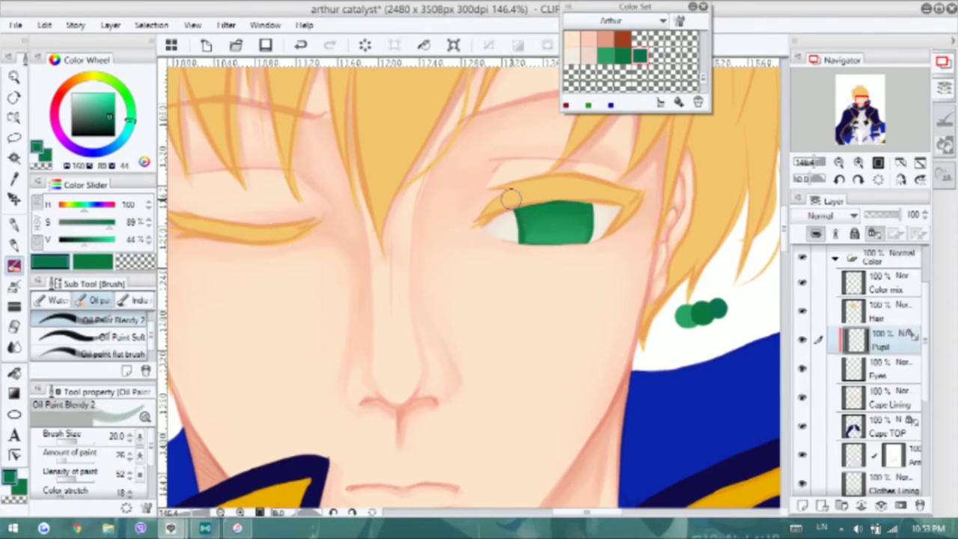
{"action": "left_click", "coordinate": [552, 215], "text": "alt"}
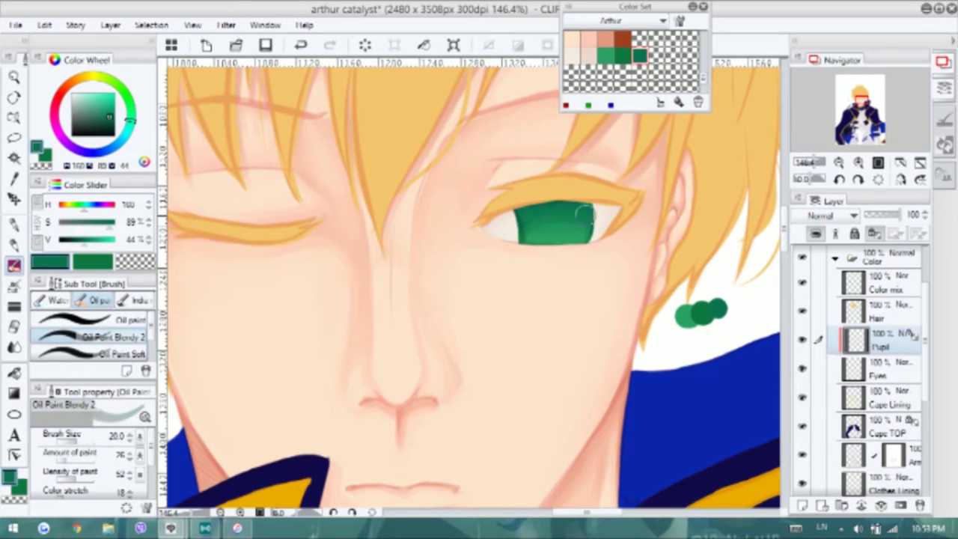
{"action": "left_click", "coordinate": [540, 213], "text": "alt"}
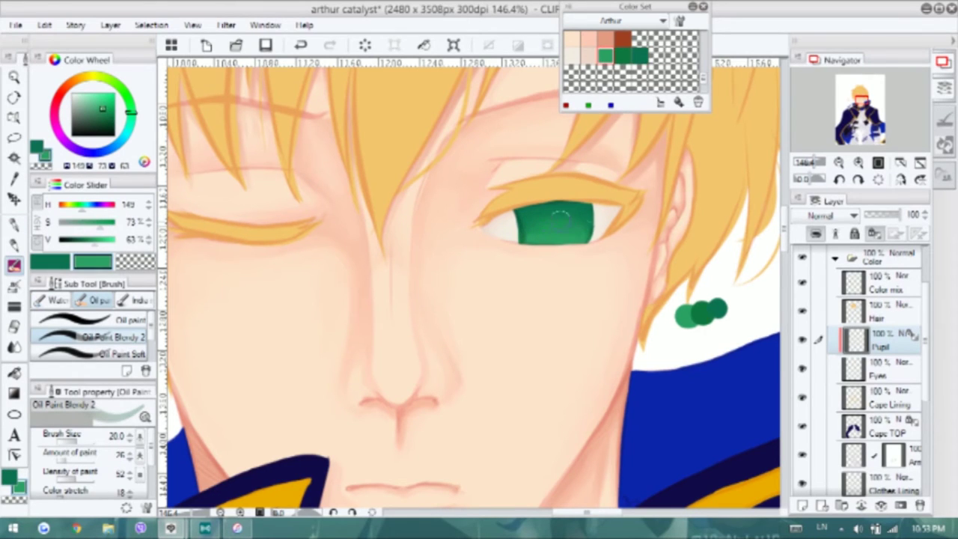
Paint a rounded dark green pupil in the iris with the G-pen at size 25 and blend around it with Oil Paint Blendy 2
{"action": "scroll", "coordinate": [580, 221], "scroll_direction": "up", "scroll_amount": 1}
{"action": "left_click", "coordinate": [535, 224], "text": "alt"}
{"action": "key", "text": "p"}
{"action": "key", "text": "ctrl+z"}
{"action": "left_click", "coordinate": [526, 213], "text": "alt"}
{"action": "left_click_drag", "start_coordinate": [527, 211], "coordinate": [534, 238]}
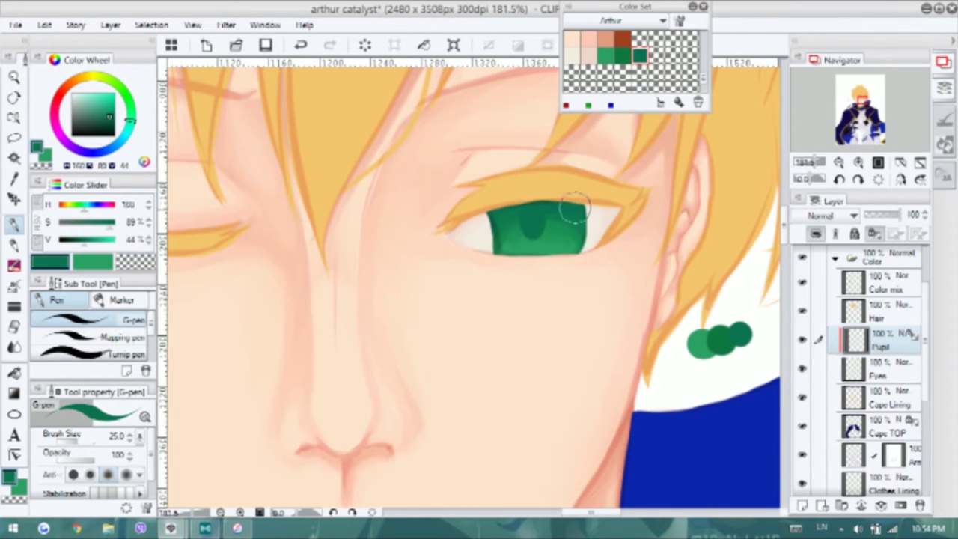
{"action": "key", "text": "b"}
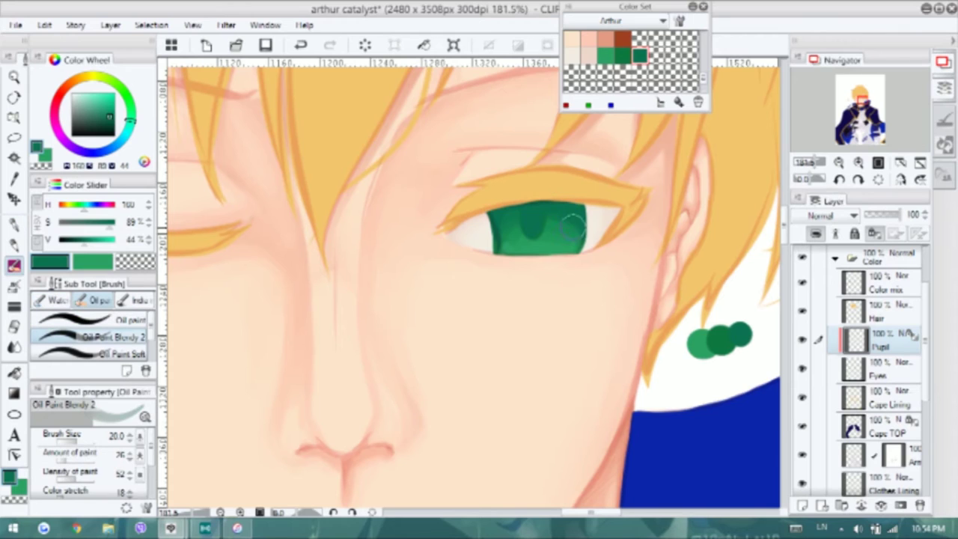
{"action": "left_click", "coordinate": [571, 223], "text": "alt"}
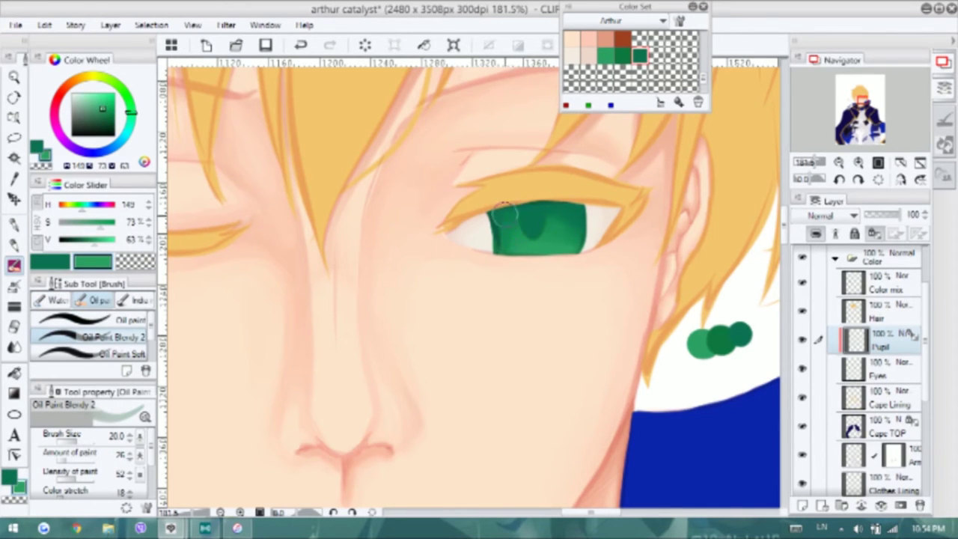
Darken the pupil core and upper iris edge with a green of value 21 using the G-pen, and blend them with Oil paint flat brush
{"action": "left_click_drag", "start_coordinate": [440, 158], "coordinate": [451, 176]}
{"action": "left_click_drag", "start_coordinate": [111, 240], "coordinate": [77, 240]}
{"action": "key", "text": "p"}
{"action": "left_click_drag", "start_coordinate": [542, 223], "coordinate": [545, 250]}
{"action": "left_click_drag", "start_coordinate": [545, 216], "coordinate": [522, 220]}
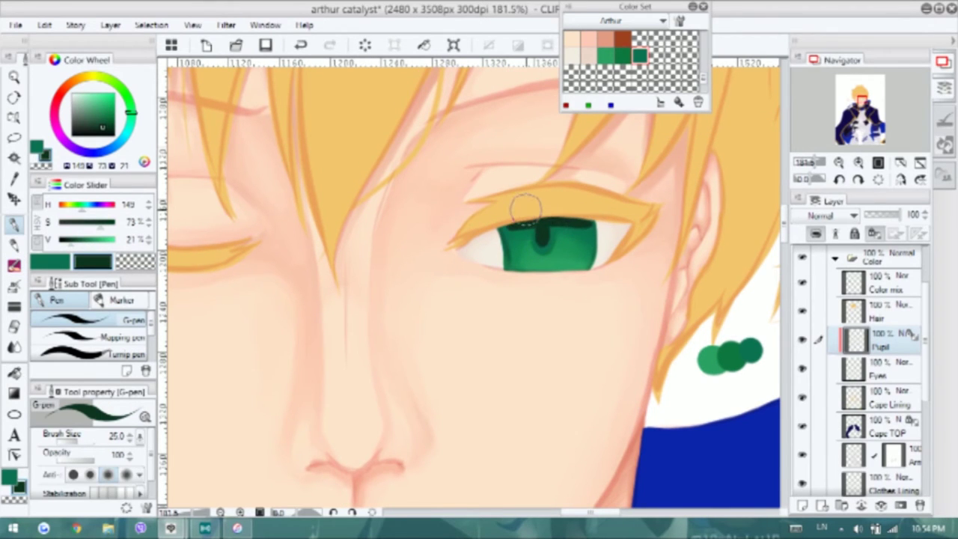
{"action": "key", "text": "b"}
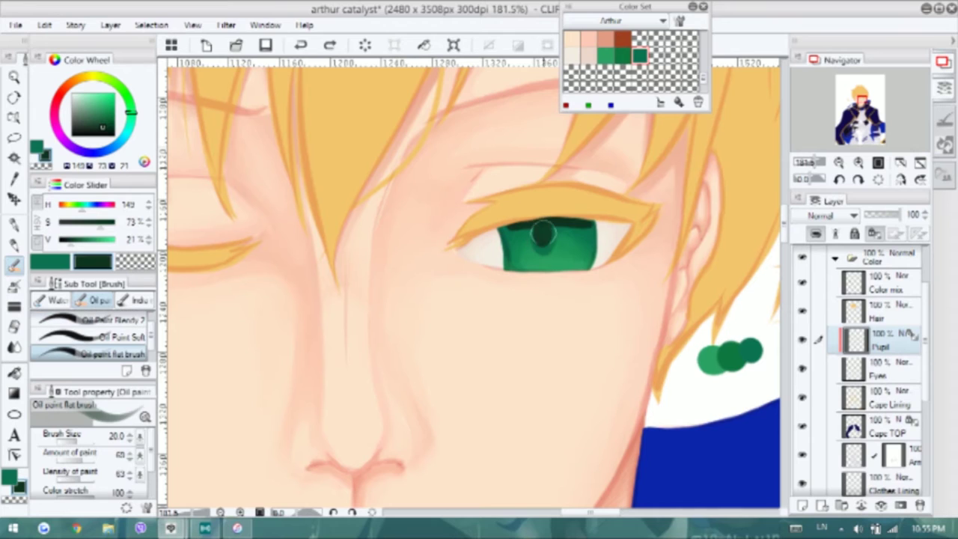
{"action": "mouse_move", "coordinate": [582, 219]}
{"action": "left_mouse_down"}
{"action": "mouse_move", "coordinate": [502, 228]}
{"action": "mouse_move", "coordinate": [539, 229]}
{"action": "mouse_move", "coordinate": [570, 248]}
{"action": "left_mouse_up"}
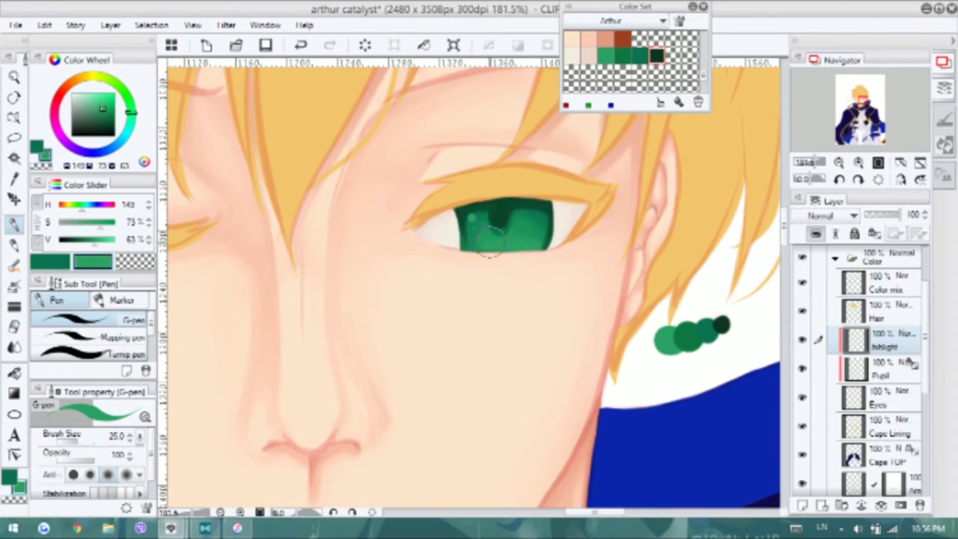
Compare blending modes for the eye's highlight layer and set it to Add (Glow)
{"action": "left_click", "coordinate": [816, 215]}
{"action": "left_click", "coordinate": [814, 386]}
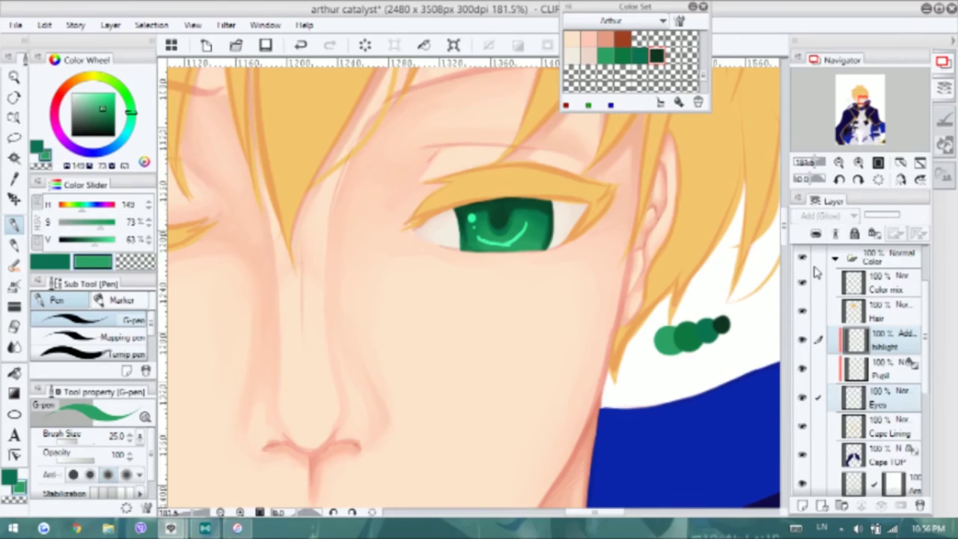
{"action": "left_click", "coordinate": [822, 215]}
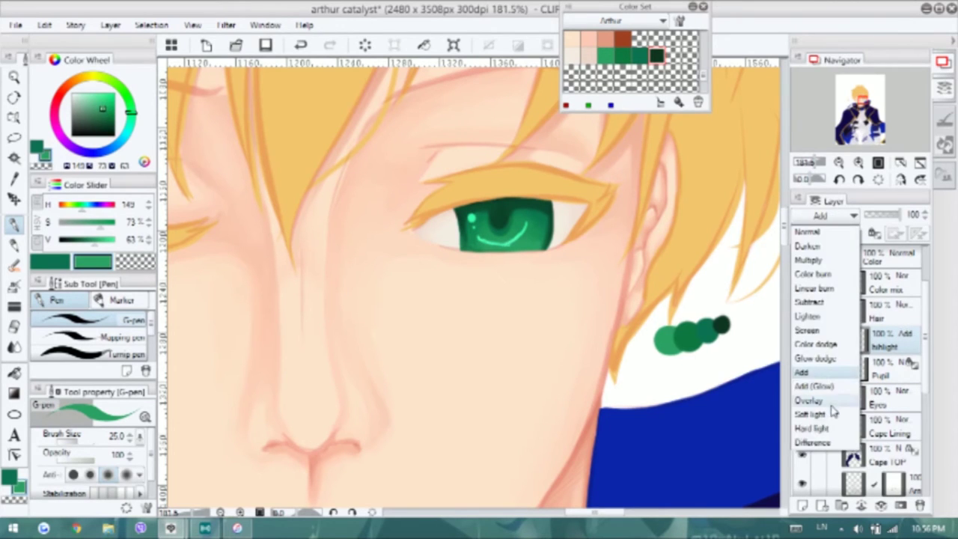
{"action": "left_click", "coordinate": [816, 424]}
{"action": "left_click", "coordinate": [831, 215]}
{"action": "left_click", "coordinate": [814, 386]}
Try blending the iris highlights with Oil Paint Blendy 2 at size 12 and reducing the highlight layer's opacity to 25
{"action": "key", "text": "b"}
{"action": "mouse_move", "coordinate": [470, 214]}
{"action": "left_mouse_down"}
{"action": "mouse_move", "coordinate": [483, 238]}
{"action": "mouse_move", "coordinate": [533, 216]}
{"action": "mouse_move", "coordinate": [542, 222]}
{"action": "mouse_move", "coordinate": [500, 214]}
{"action": "left_mouse_up"}
{"action": "scroll", "coordinate": [500, 225], "scroll_direction": "up", "scroll_amount": 1}
{"action": "left_click", "coordinate": [877, 216]}
{"action": "left_click_drag", "start_coordinate": [877, 215], "coordinate": [873, 215]}
{"action": "key", "text": "b"}
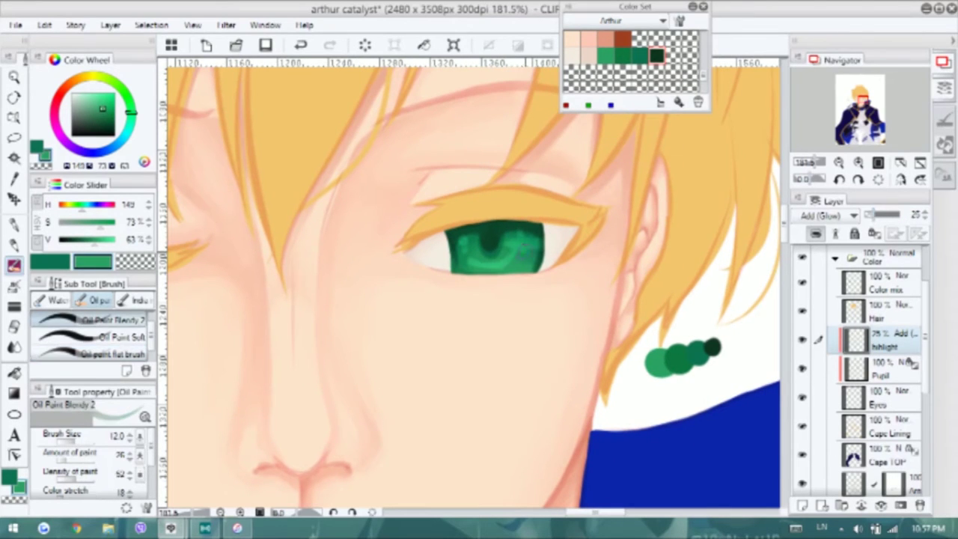
{"action": "key", "text": "b"}
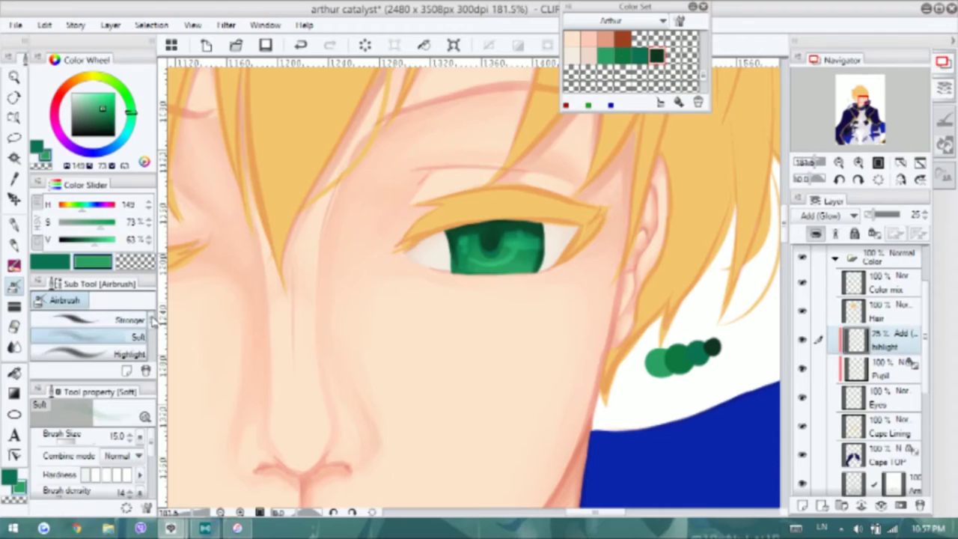
Undo the iris highlight strokes and the highlight layer's opacity reduction
{"action": "key", "text": "ctrl+z"}
{"action": "key", "text": "ctrl+z"}
{"action": "key", "text": "ctrl+z"}
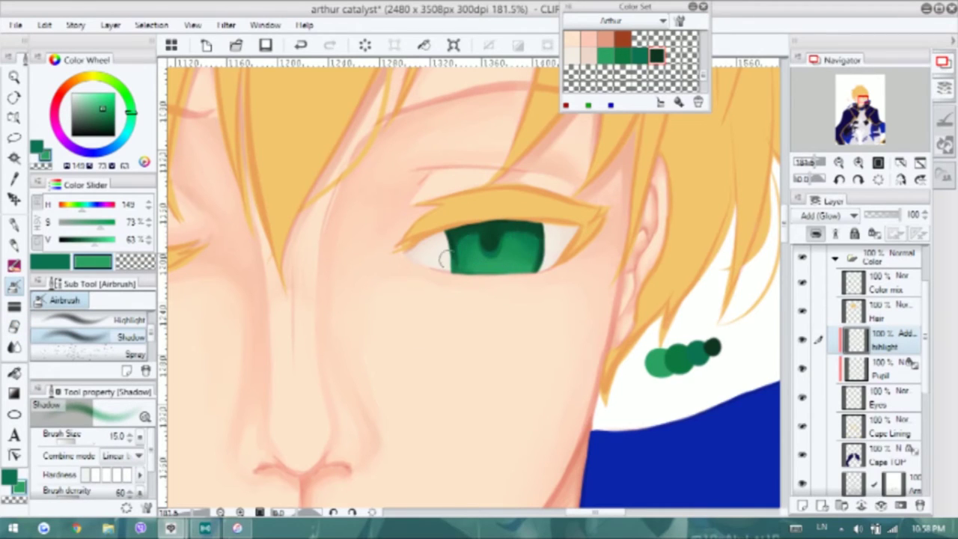
Airbrush a bright green glow across the lower iris on the highlight layer with the Shadow airbrush at size 17
{"action": "left_click_drag", "start_coordinate": [487, 263], "coordinate": [512, 277]}
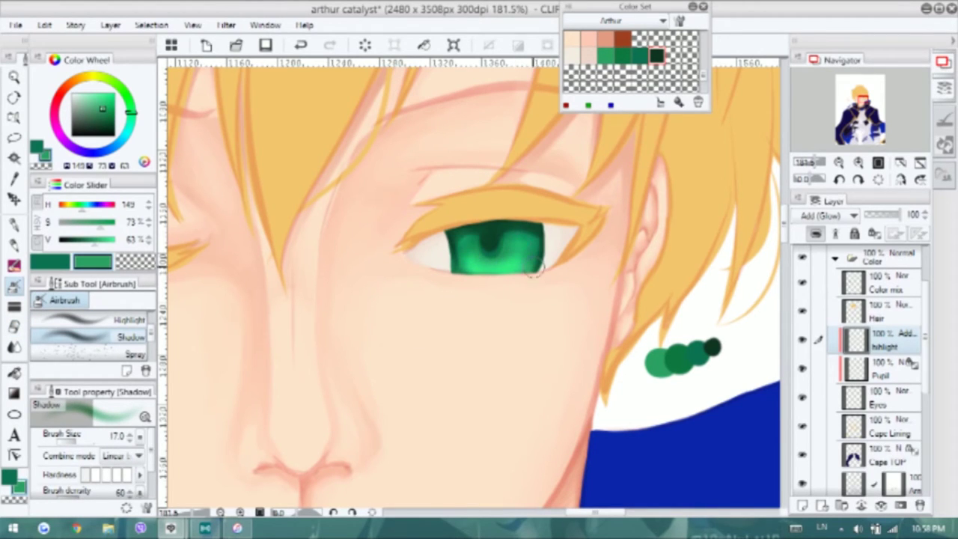
{"action": "key", "text": "b"}
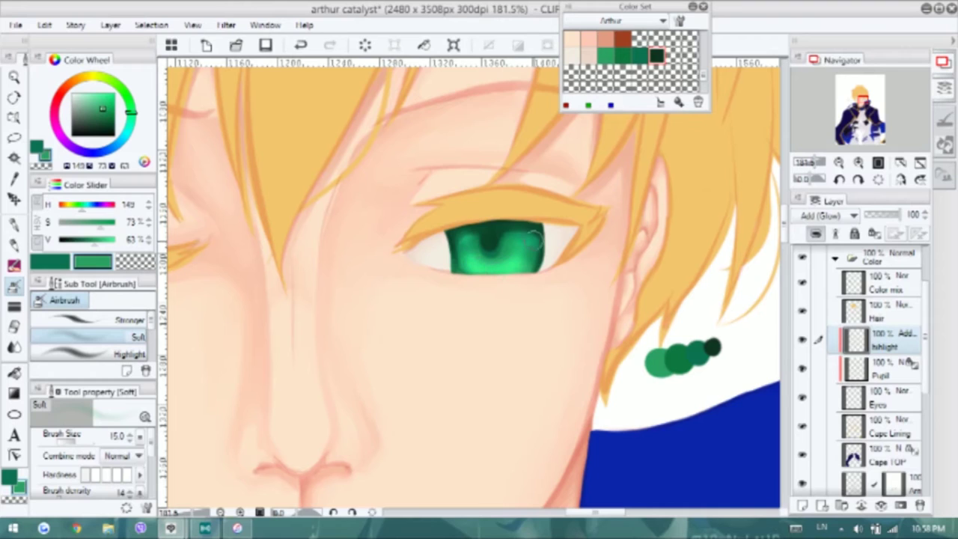
Try a glow stroke on the green iris with the Stronger airbrush on the Add (Glow) highlight layer, and undo it
{"action": "key", "text": "b"}
{"action": "key", "text": "ctrl+z"}
{"action": "key", "text": "ctrl+y"}
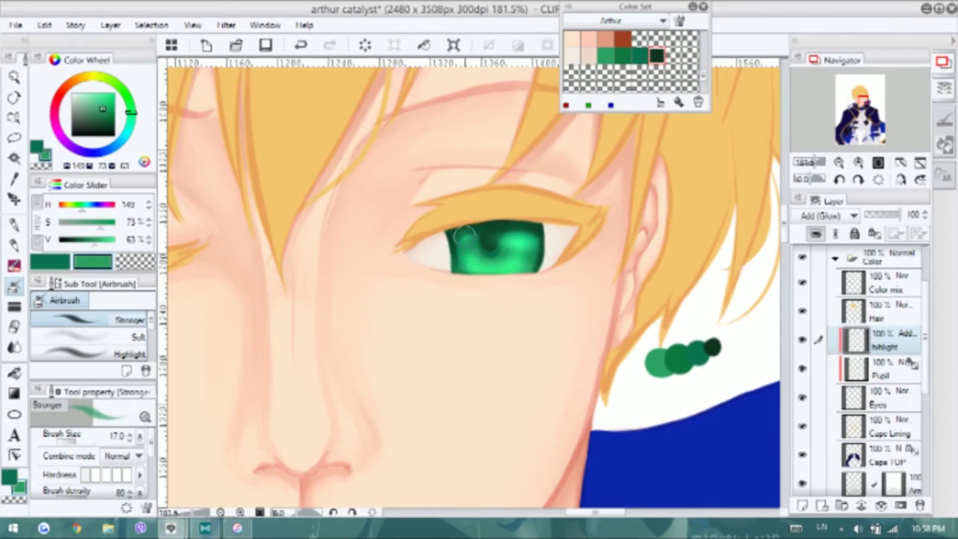
{"action": "key", "text": "ctrl+z"}
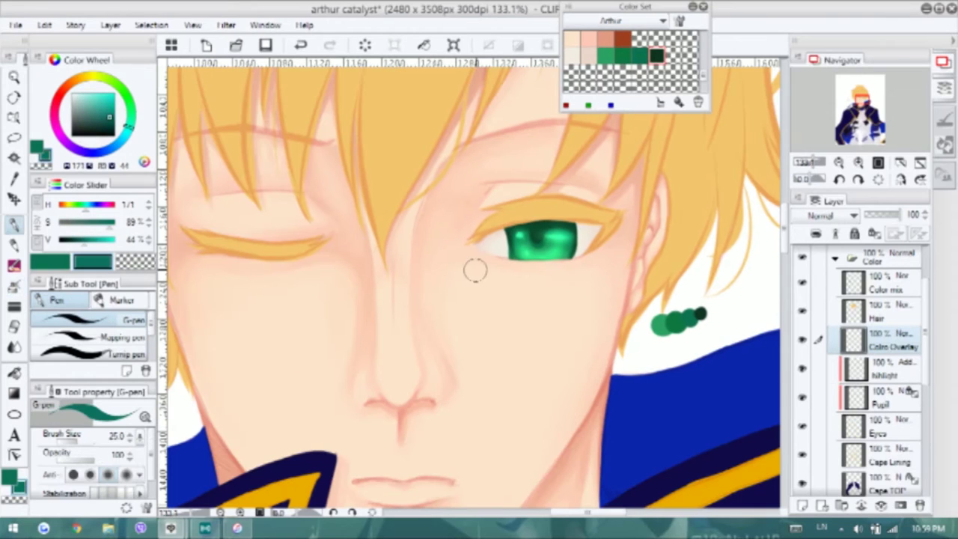
Cover the green iris with teal on the Color Overlay layer, clean up its edges, and change the layer's blending mode
{"action": "mouse_move", "coordinate": [475, 269]}
{"action": "left_mouse_down"}
{"action": "mouse_move", "coordinate": [510, 233]}
{"action": "mouse_move", "coordinate": [532, 248]}
{"action": "mouse_move", "coordinate": [569, 240]}
{"action": "left_mouse_up"}
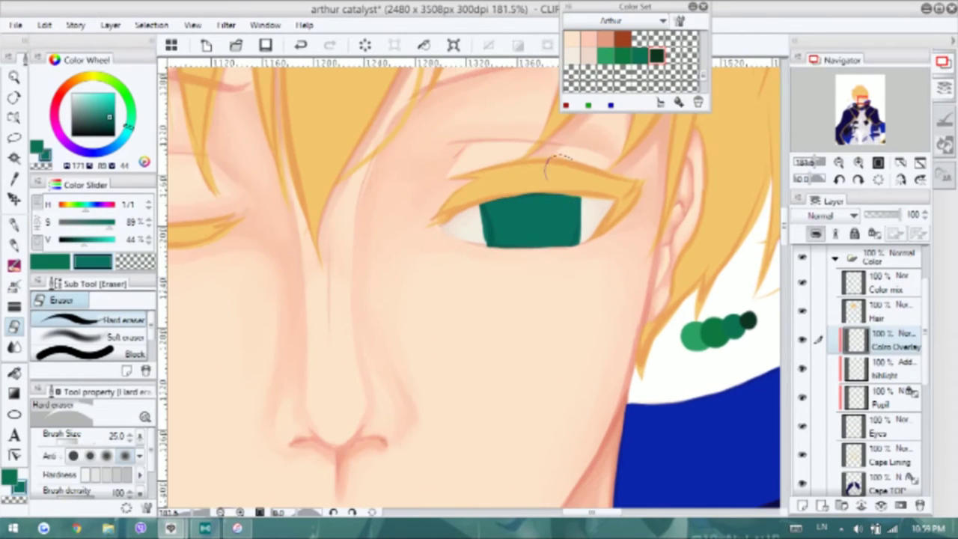
{"action": "left_click_drag", "start_coordinate": [595, 224], "coordinate": [573, 250]}
{"action": "left_click_drag", "start_coordinate": [479, 213], "coordinate": [482, 247]}
{"action": "left_click", "coordinate": [833, 216]}
{"action": "left_click", "coordinate": [814, 385]}
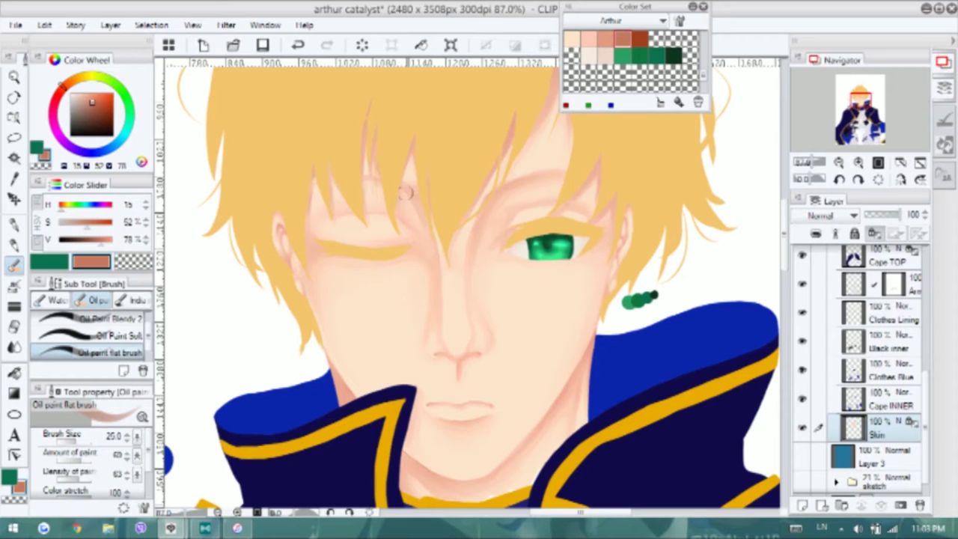
Shade the strands around the forehead gap and the parting in darker orange on the Hair layer with the Oil paint flat brush
{"action": "scroll", "coordinate": [442, 278], "scroll_direction": "down", "scroll_amount": 1}
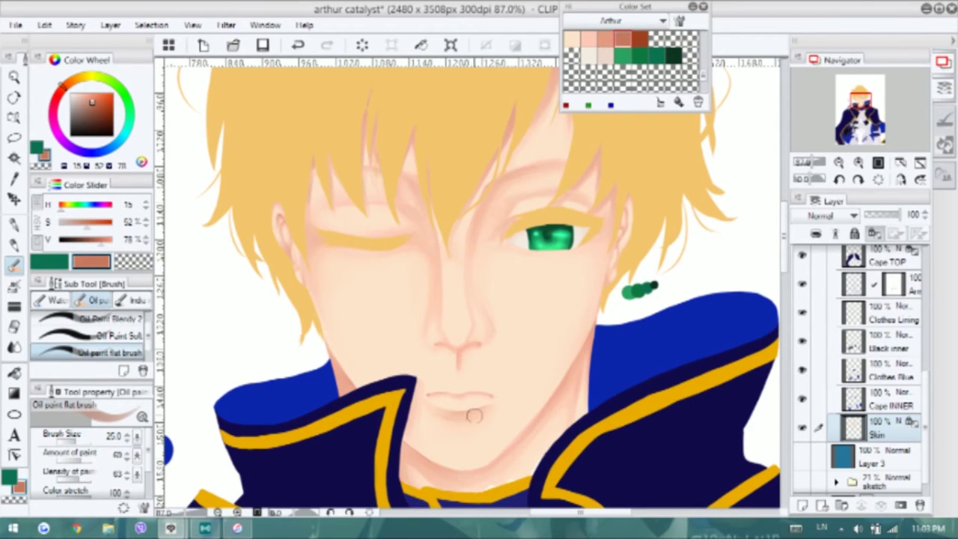
{"action": "scroll", "coordinate": [431, 414], "scroll_direction": "up", "scroll_amount": 2}
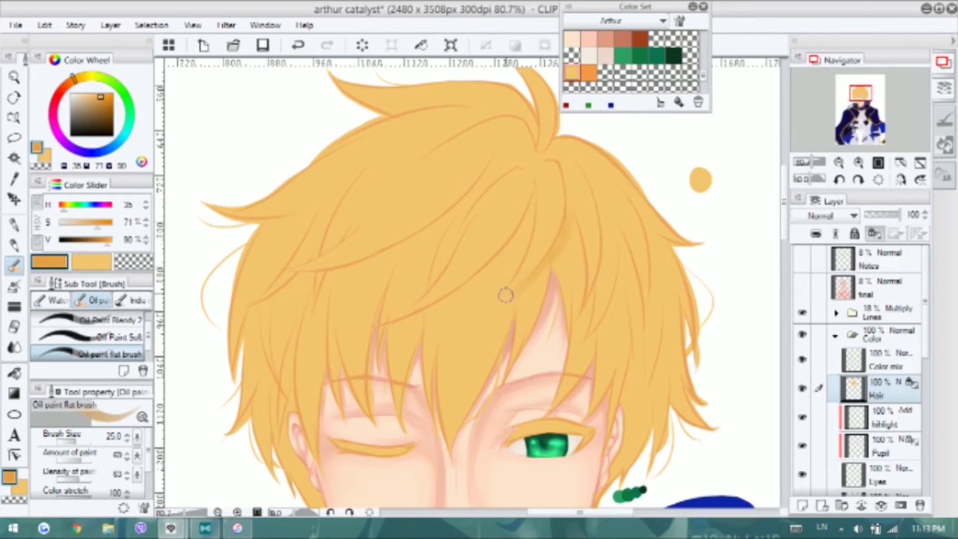
{"action": "left_click_drag", "start_coordinate": [568, 333], "coordinate": [552, 231]}
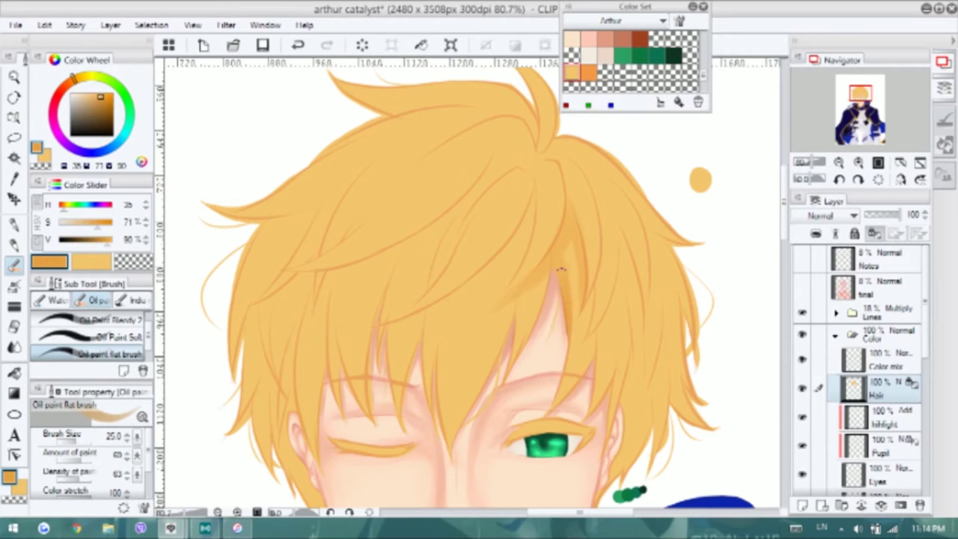
{"action": "left_click_drag", "start_coordinate": [528, 352], "coordinate": [534, 279]}
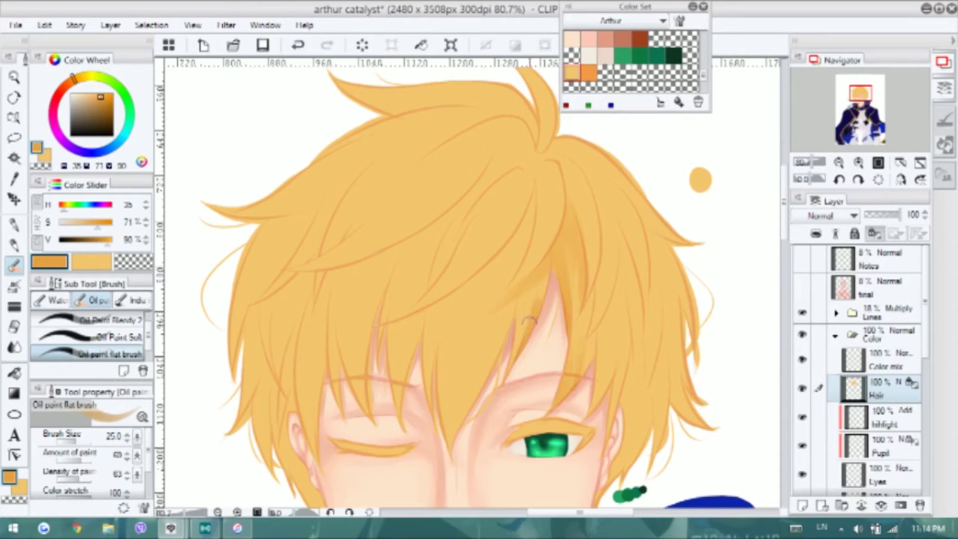
{"action": "mouse_move", "coordinate": [512, 369]}
{"action": "left_mouse_down"}
{"action": "mouse_move", "coordinate": [525, 316]}
{"action": "mouse_move", "coordinate": [525, 281]}
{"action": "left_mouse_up"}
{"action": "left_click_drag", "start_coordinate": [540, 154], "coordinate": [562, 163]}
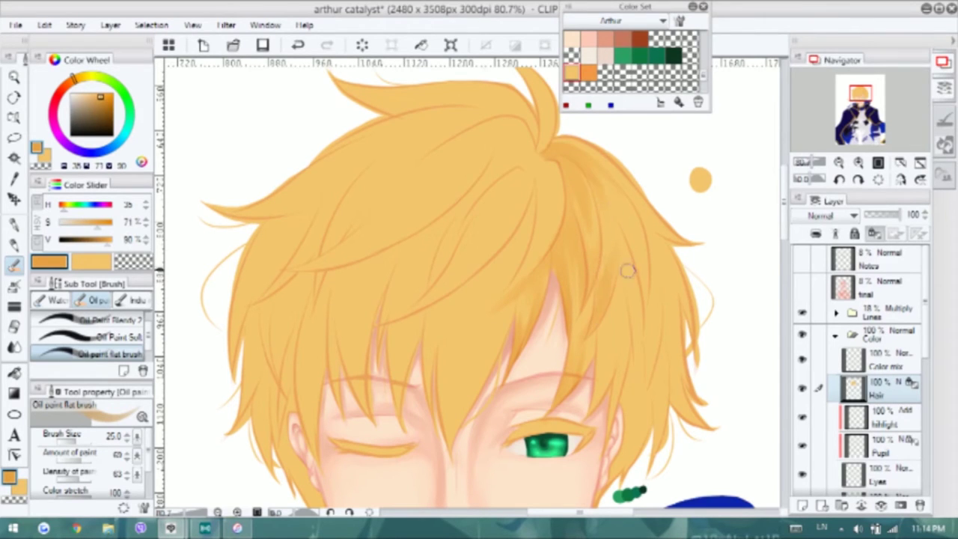
Paint orange shading down the hair strands above the open eye and undo the last stroke
{"action": "left_click_drag", "start_coordinate": [622, 230], "coordinate": [635, 376]}
{"action": "mouse_move", "coordinate": [612, 323]}
{"action": "left_mouse_down"}
{"action": "mouse_move", "coordinate": [599, 346]}
{"action": "mouse_move", "coordinate": [609, 408]}
{"action": "left_mouse_up"}
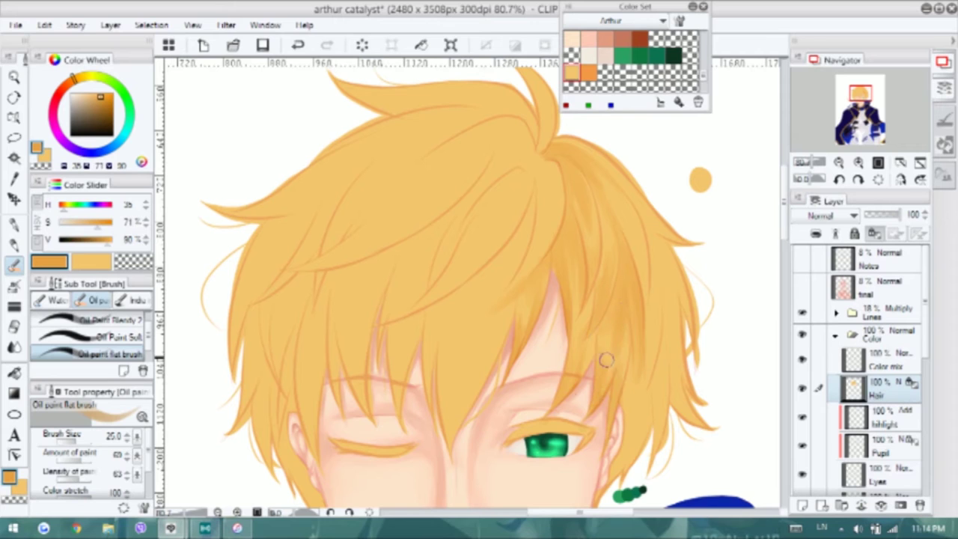
{"action": "key", "text": "ctrl+z"}
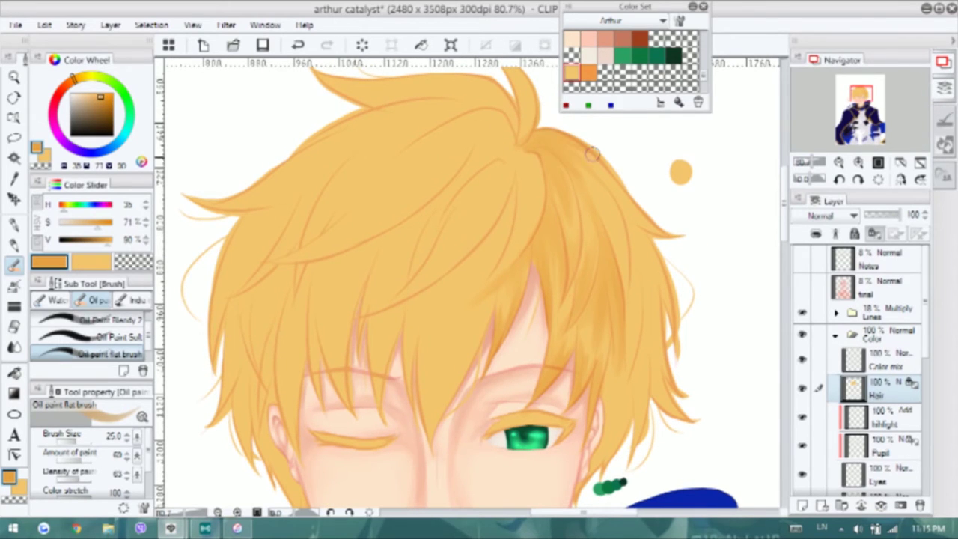
Shade the outer contour and pointed tips of the hair on the open-eye side, and dab an orange swatch beside the head
{"action": "mouse_move", "coordinate": [569, 152]}
{"action": "left_mouse_down"}
{"action": "mouse_move", "coordinate": [651, 243]}
{"action": "mouse_move", "coordinate": [645, 288]}
{"action": "mouse_move", "coordinate": [674, 328]}
{"action": "left_mouse_up"}
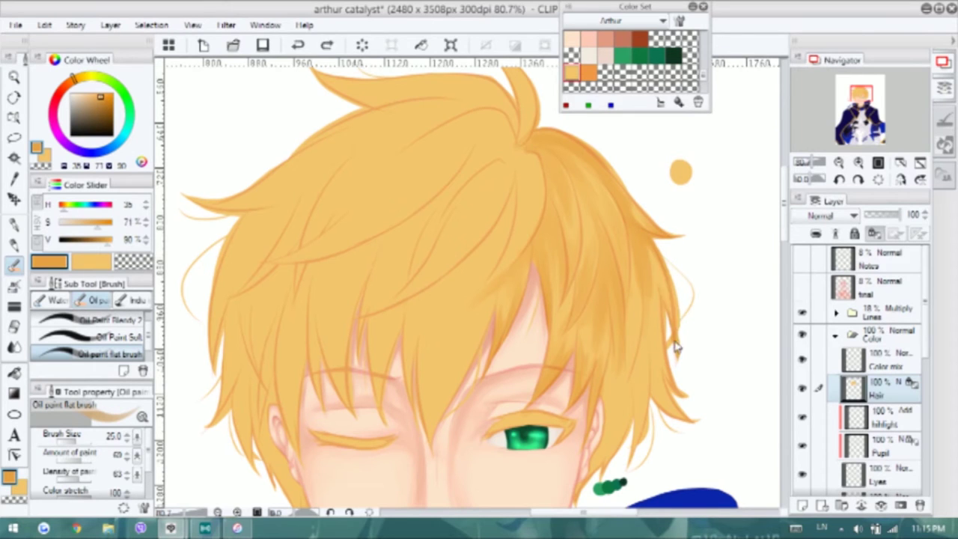
{"action": "scroll", "coordinate": [669, 278], "scroll_direction": "down", "scroll_amount": 3}
{"action": "scroll", "coordinate": [648, 220], "scroll_direction": "down", "scroll_amount": 1}
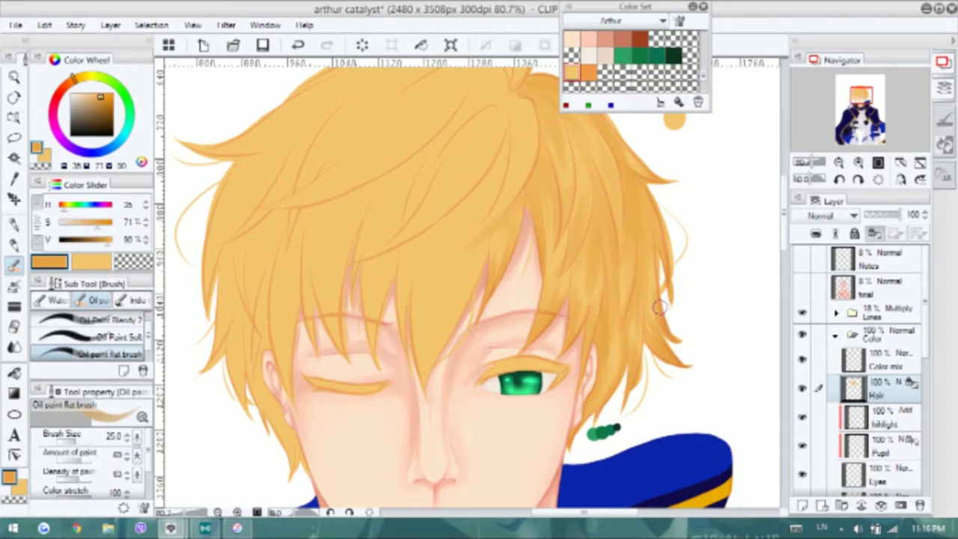
{"action": "left_click_drag", "start_coordinate": [627, 127], "coordinate": [675, 180]}
{"action": "left_click", "coordinate": [724, 185]}
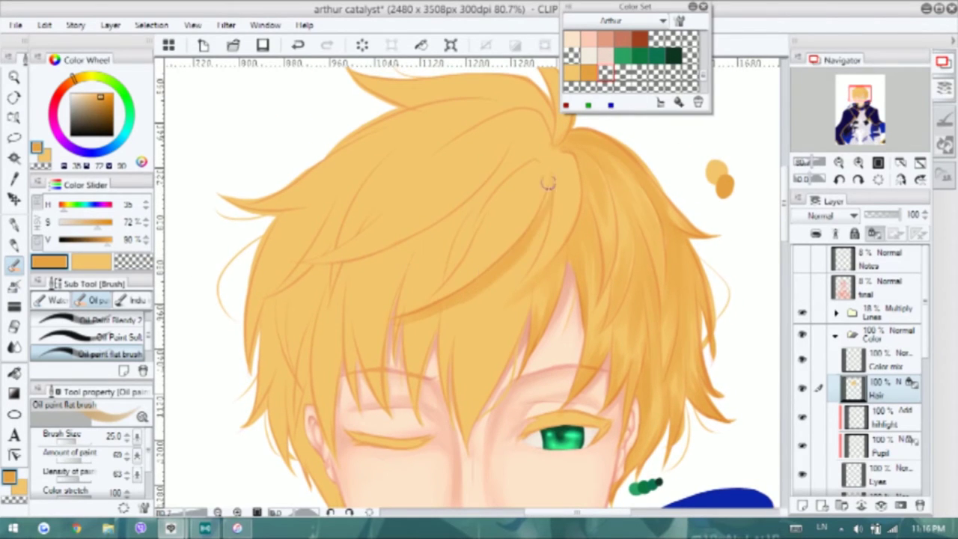
Set the brush size to 30 and shade the central fringe and the swept lock below the parting, redoing one stroke
{"action": "key", "text": "bracketleft"}
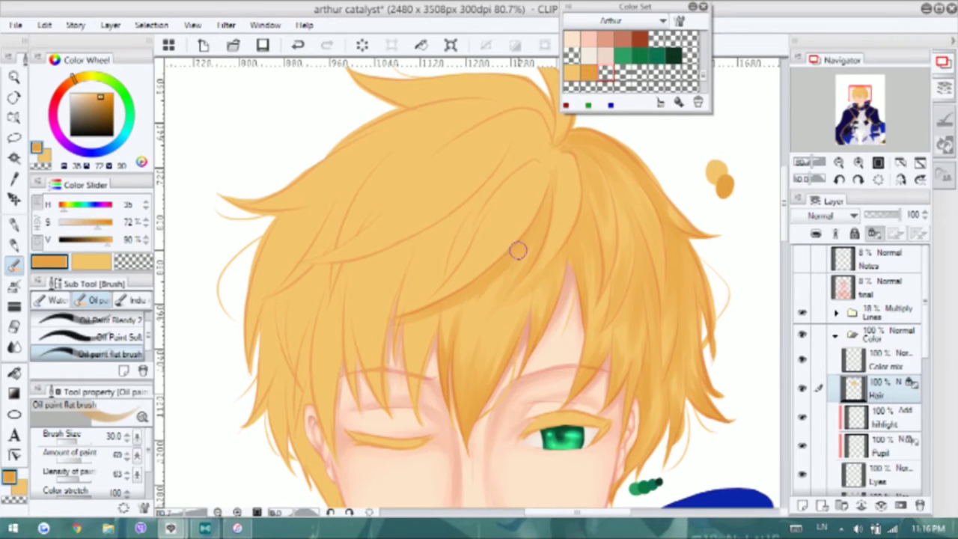
{"action": "left_click_drag", "start_coordinate": [551, 154], "coordinate": [562, 211]}
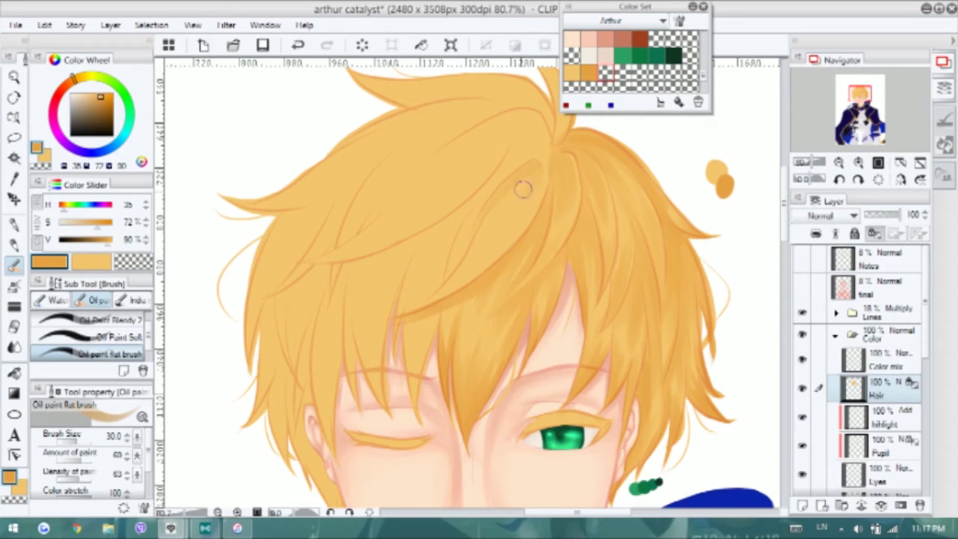
{"action": "key", "text": "ctrl+z"}
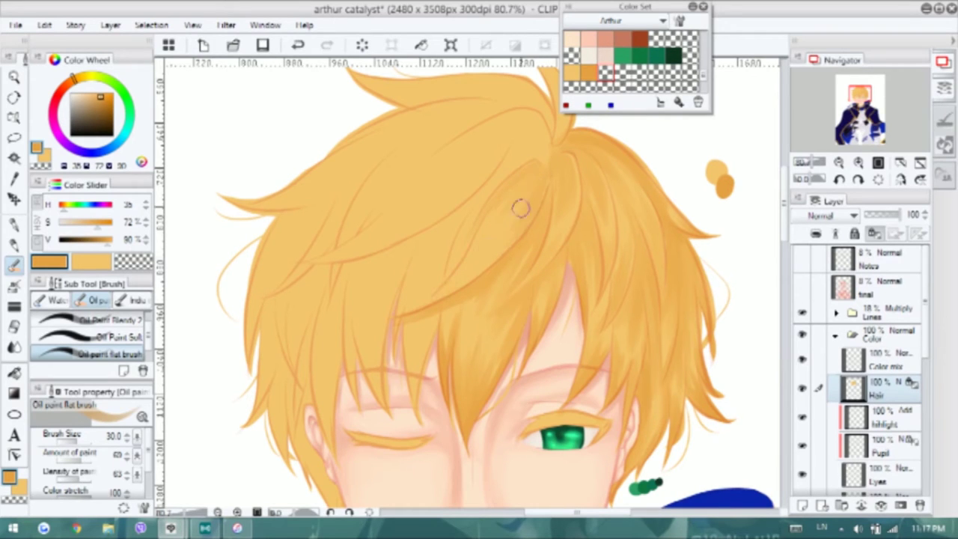
{"action": "mouse_move", "coordinate": [444, 271]}
{"action": "left_mouse_down"}
{"action": "mouse_move", "coordinate": [523, 151]}
{"action": "mouse_move", "coordinate": [511, 160]}
{"action": "mouse_move", "coordinate": [535, 133]}
{"action": "left_mouse_up"}
{"action": "mouse_move", "coordinate": [416, 425]}
{"action": "left_mouse_down"}
{"action": "mouse_move", "coordinate": [409, 341]}
{"action": "mouse_move", "coordinate": [422, 310]}
{"action": "left_mouse_up"}
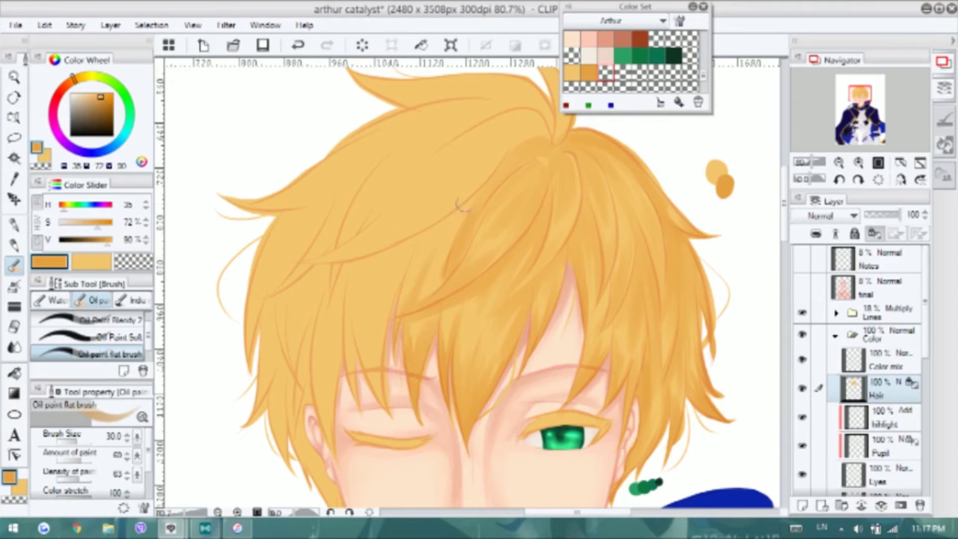
Deepen the orange shading at the parting and along the fringe strands hanging over the closed eye
{"action": "left_click_drag", "start_coordinate": [527, 163], "coordinate": [570, 196]}
{"action": "left_click_drag", "start_coordinate": [436, 448], "coordinate": [409, 372]}
{"action": "left_click_drag", "start_coordinate": [427, 427], "coordinate": [410, 340]}
{"action": "mouse_move", "coordinate": [400, 437]}
{"action": "left_mouse_down"}
{"action": "mouse_move", "coordinate": [387, 317]}
{"action": "mouse_move", "coordinate": [461, 268]}
{"action": "left_mouse_up"}
{"action": "mouse_move", "coordinate": [365, 296]}
{"action": "left_mouse_down"}
{"action": "mouse_move", "coordinate": [433, 267]}
{"action": "mouse_move", "coordinate": [421, 261]}
{"action": "left_mouse_up"}
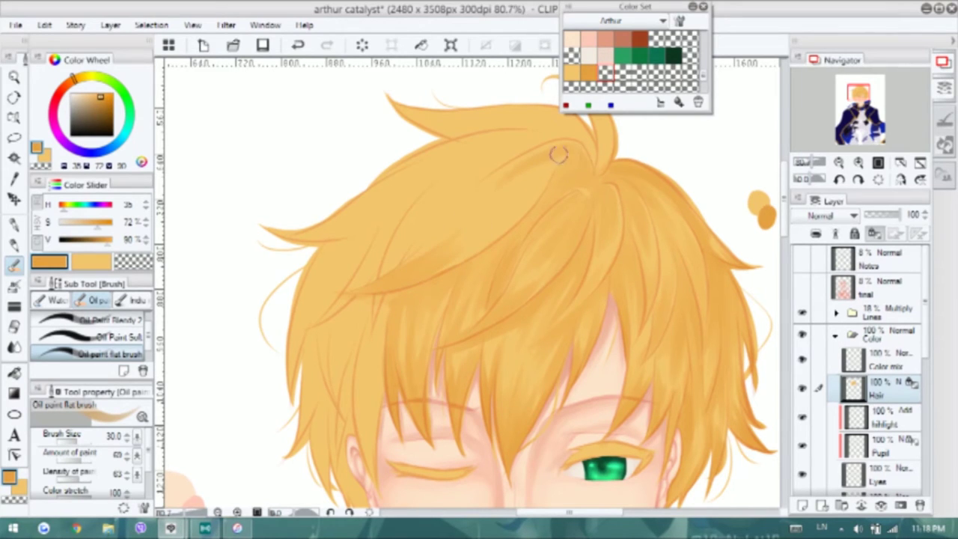
Shade the long swept lock running from the crown toward the closed-eye side of the head, along with the strands beneath it
{"action": "left_click_drag", "start_coordinate": [552, 154], "coordinate": [422, 242]}
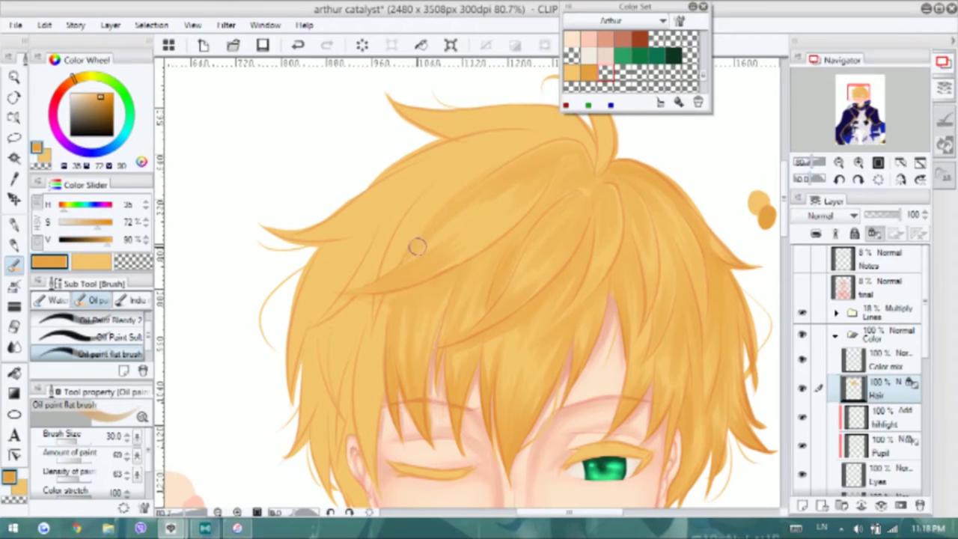
{"action": "scroll", "coordinate": [417, 247], "scroll_direction": "down", "scroll_amount": 2}
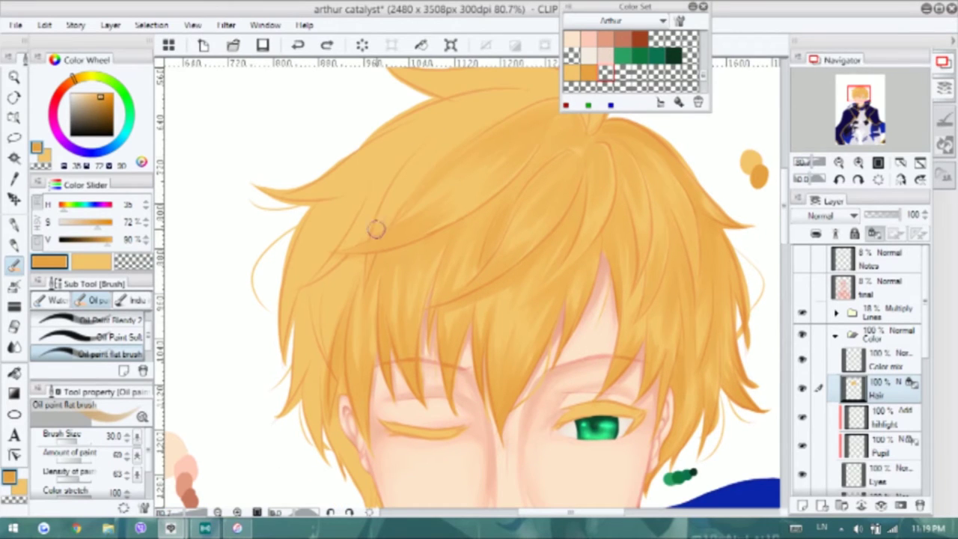
{"action": "scroll", "coordinate": [528, 112], "scroll_direction": "up", "scroll_amount": 1}
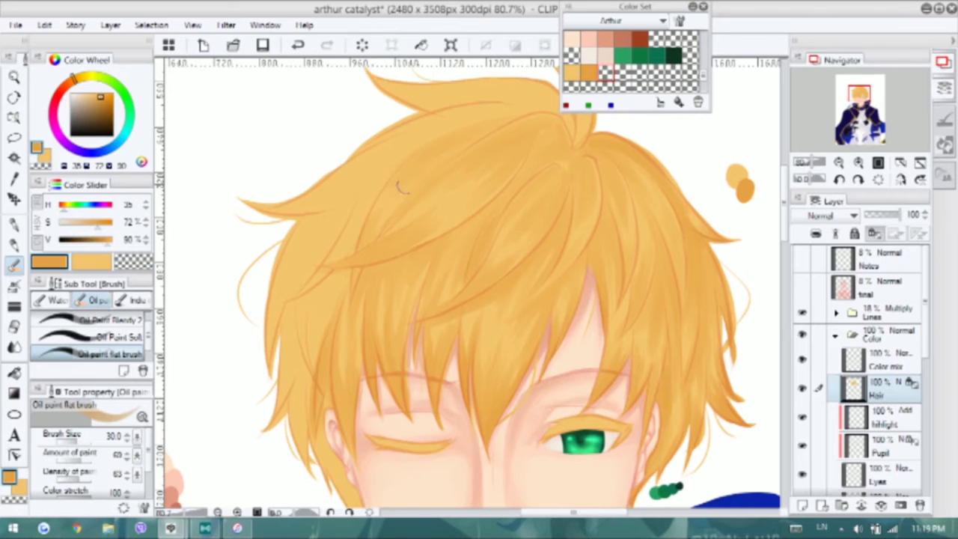
{"action": "scroll", "coordinate": [402, 187], "scroll_direction": "down", "scroll_amount": 6}
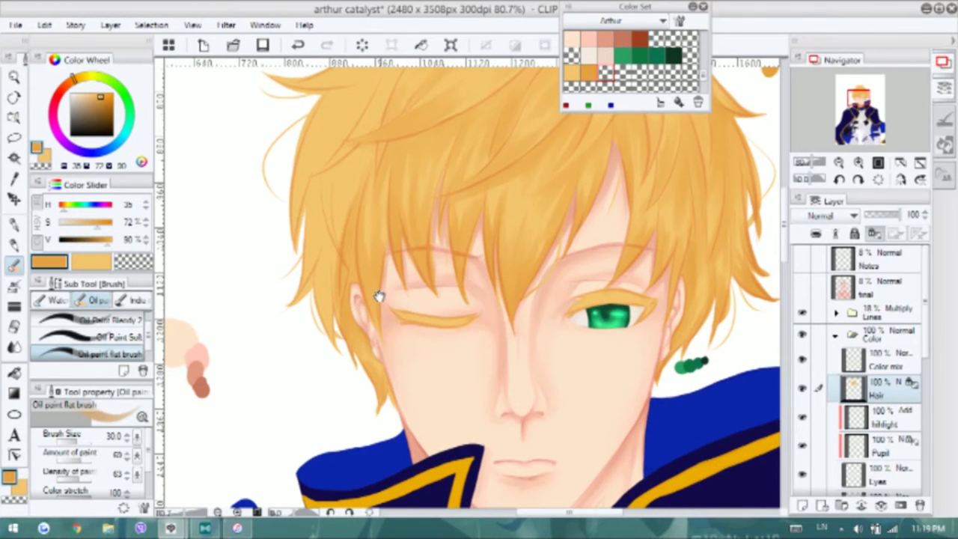
{"action": "scroll", "coordinate": [379, 296], "scroll_direction": "up", "scroll_amount": 2}
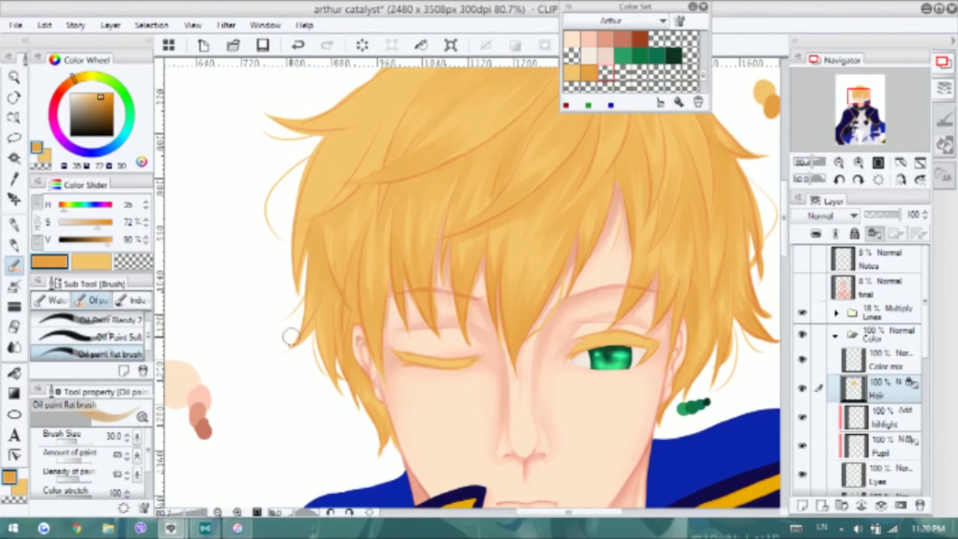
Shade the outer strands on the closed-eye side and the upper crown locks in orange
{"action": "scroll", "coordinate": [315, 224], "scroll_direction": "up", "scroll_amount": 4}
{"action": "left_click_drag", "start_coordinate": [322, 217], "coordinate": [357, 207]}
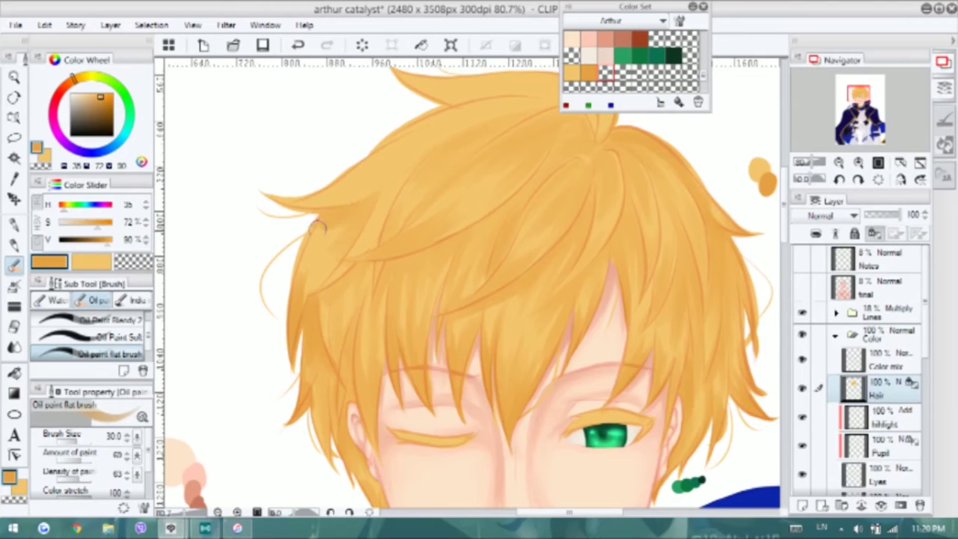
{"action": "scroll", "coordinate": [352, 209], "scroll_direction": "up", "scroll_amount": 2}
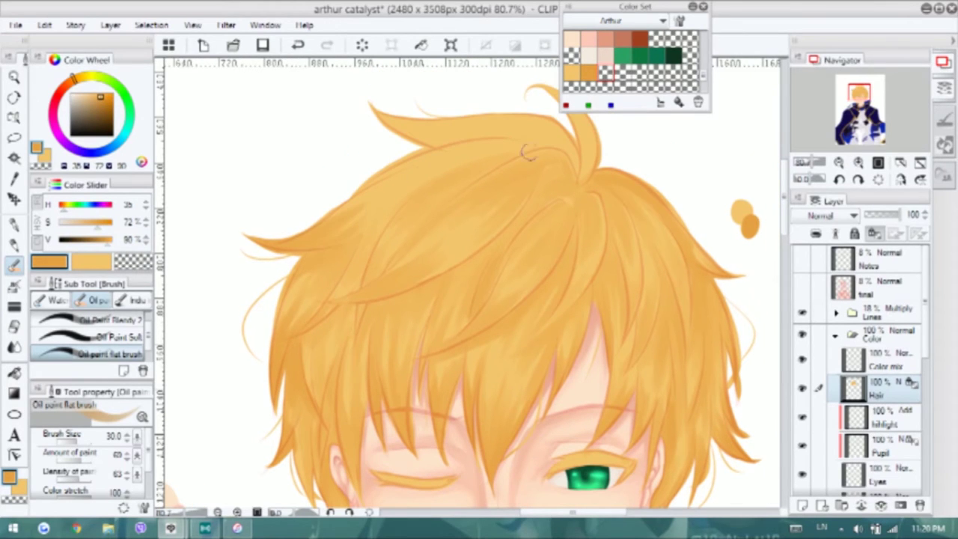
{"action": "scroll", "coordinate": [473, 181], "scroll_direction": "up", "scroll_amount": 1}
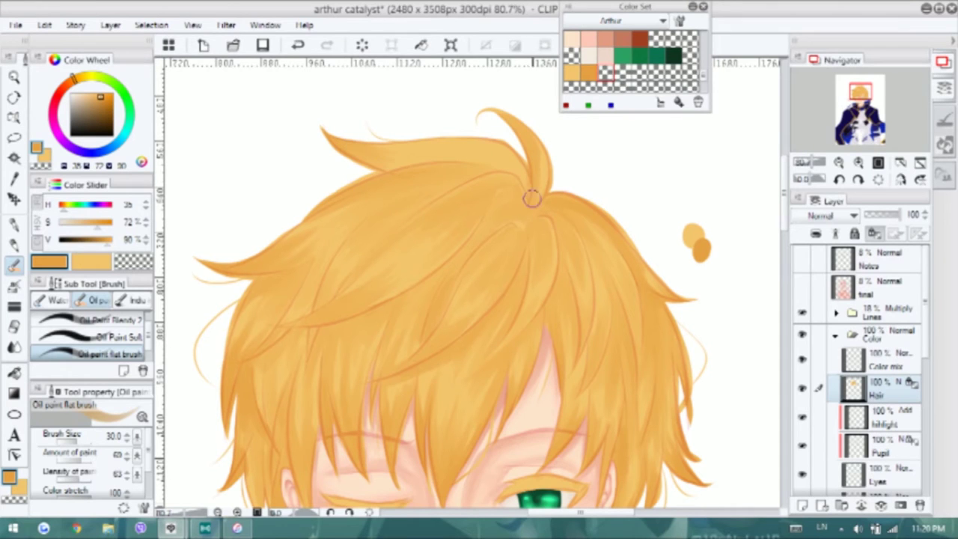
Shade the blond lashes of the closed eye with darker orange
{"action": "scroll", "coordinate": [524, 191], "scroll_direction": "down", "scroll_amount": 4}
{"action": "mouse_move", "coordinate": [340, 393]}
{"action": "left_mouse_down"}
{"action": "mouse_move", "coordinate": [420, 391]}
{"action": "mouse_move", "coordinate": [387, 396]}
{"action": "left_mouse_up"}
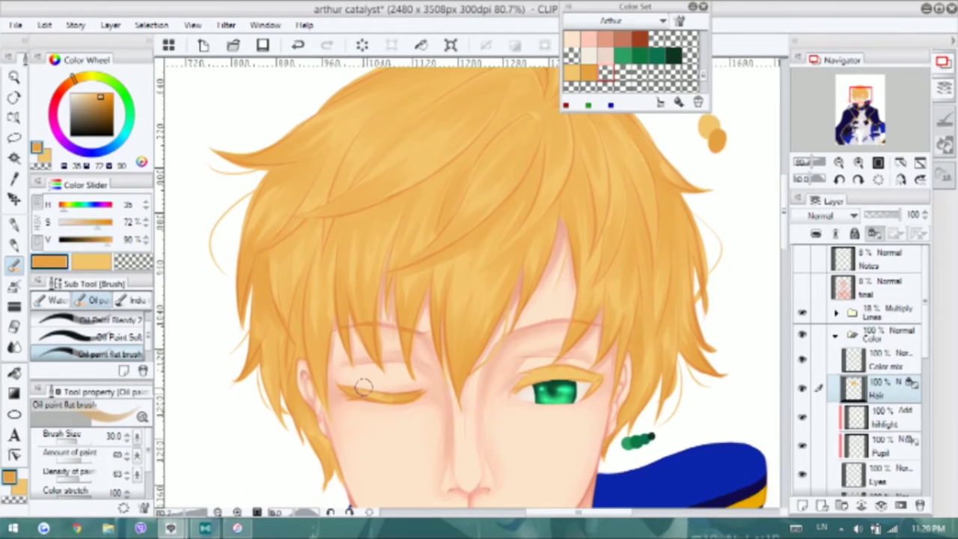
{"action": "scroll", "coordinate": [387, 396], "scroll_direction": "down", "scroll_amount": 2}
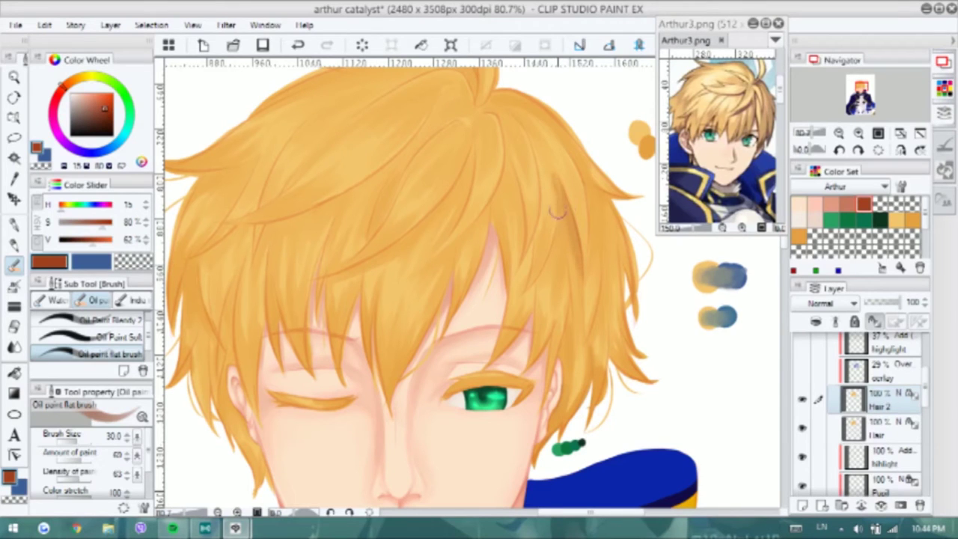
Sample the light hair yellow and blend it with reddish-brown shadows in the open-eye side strands on the Hair 2 layer
{"action": "left_click", "coordinate": [533, 195], "text": "alt"}
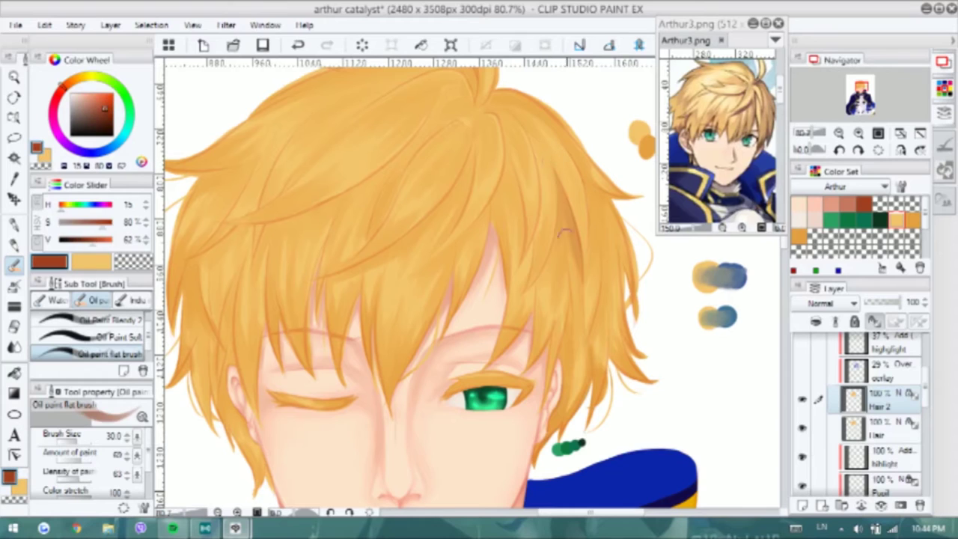
{"action": "key", "text": "x"}
{"action": "scroll", "coordinate": [561, 247], "scroll_direction": "down", "scroll_amount": 1}
{"action": "left_click_drag", "start_coordinate": [559, 322], "coordinate": [558, 286]}
{"action": "left_click_drag", "start_coordinate": [563, 361], "coordinate": [567, 321]}
{"action": "left_click_drag", "start_coordinate": [568, 266], "coordinate": [590, 283]}
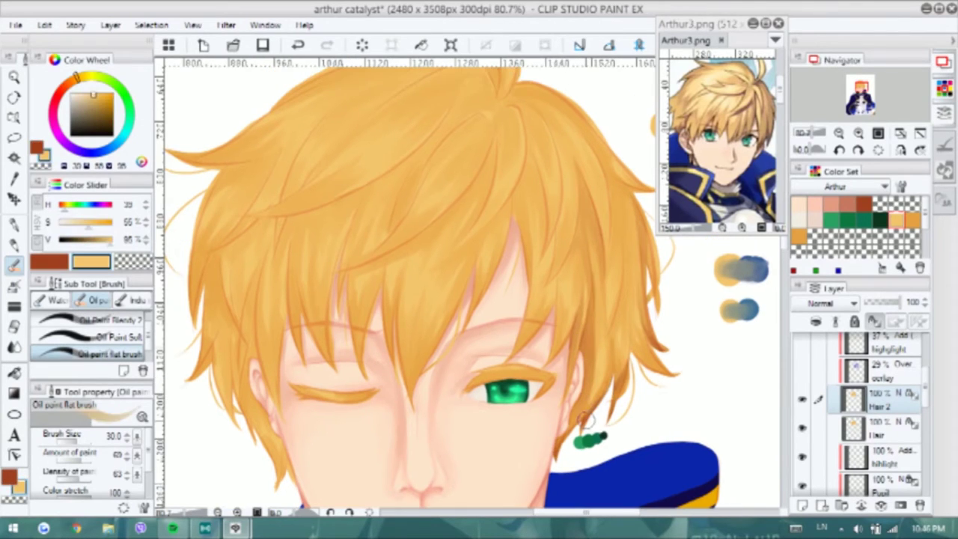
{"action": "scroll", "coordinate": [614, 366], "scroll_direction": "up", "scroll_amount": 1}
{"action": "mouse_move", "coordinate": [520, 315]}
{"action": "left_mouse_down"}
{"action": "mouse_move", "coordinate": [529, 268]}
{"action": "mouse_move", "coordinate": [522, 215]}
{"action": "left_mouse_up"}
Draw reddish-brown shadow lines with the G-pen along the strands beside the forehead gap, the central fringe tip and the parting
{"action": "key", "text": "p"}
{"action": "mouse_move", "coordinate": [534, 182]}
{"action": "left_mouse_down"}
{"action": "mouse_move", "coordinate": [545, 235]}
{"action": "mouse_move", "coordinate": [536, 233]}
{"action": "mouse_move", "coordinate": [529, 165]}
{"action": "mouse_move", "coordinate": [553, 242]}
{"action": "mouse_move", "coordinate": [555, 315]}
{"action": "left_mouse_up"}
{"action": "left_click_drag", "start_coordinate": [556, 177], "coordinate": [569, 190]}
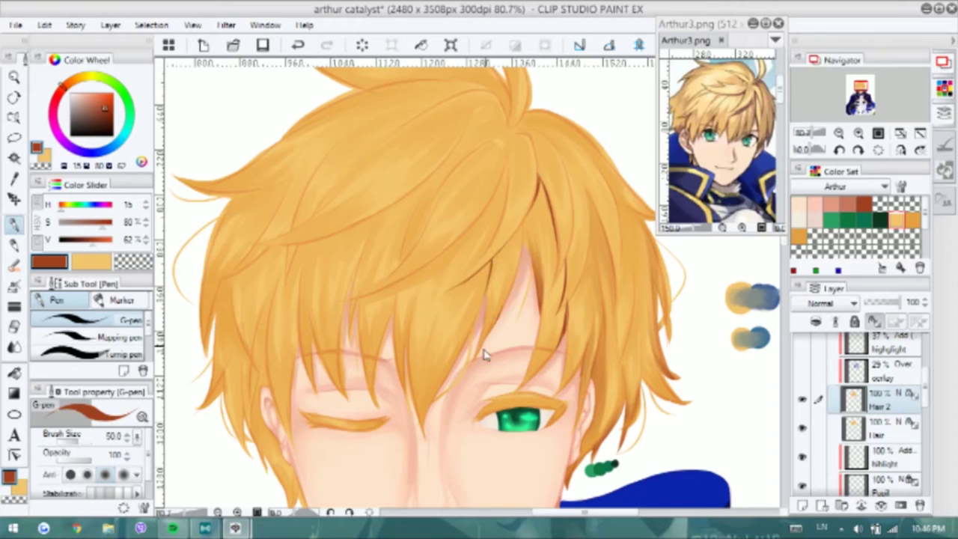
{"action": "left_click_drag", "start_coordinate": [423, 440], "coordinate": [404, 383]}
{"action": "mouse_move", "coordinate": [547, 228]}
{"action": "left_mouse_down"}
{"action": "mouse_move", "coordinate": [631, 212]}
{"action": "mouse_move", "coordinate": [598, 205]}
{"action": "mouse_move", "coordinate": [623, 223]}
{"action": "mouse_move", "coordinate": [547, 190]}
{"action": "mouse_move", "coordinate": [494, 152]}
{"action": "left_mouse_up"}
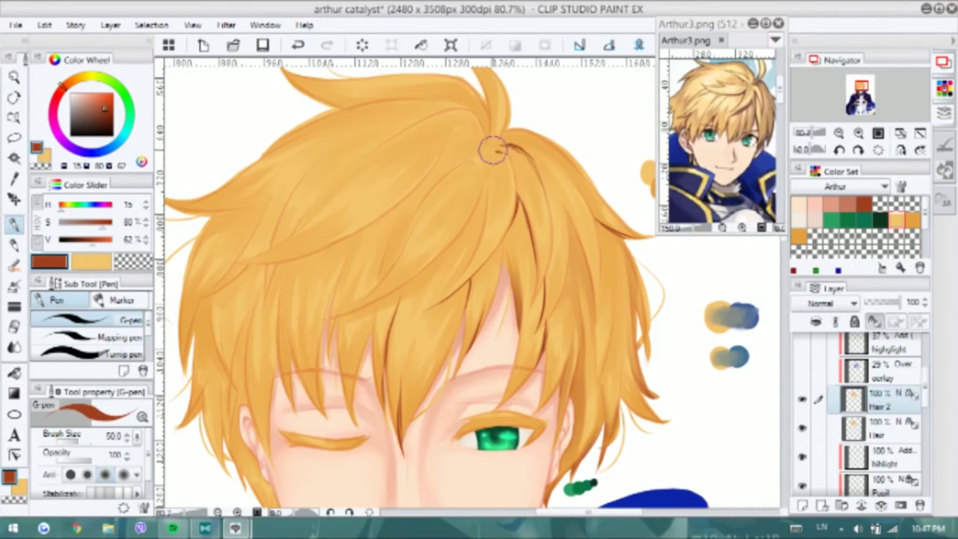
Blend the reddish-brown lines at the parting and beside the forehead gap with the oil paint brushes, alternating reddish-brown and light hair yellow
{"action": "key", "text": "b"}
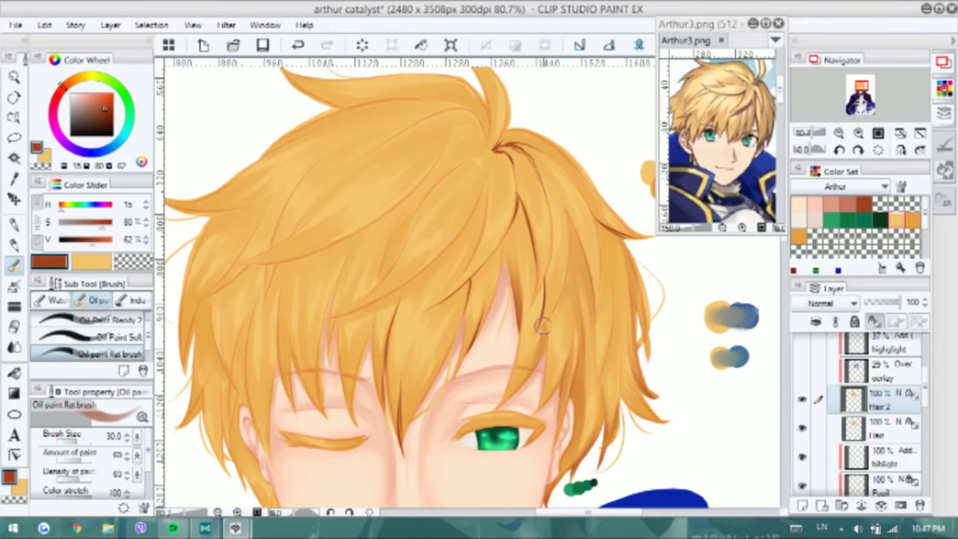
{"action": "key", "text": "x"}
{"action": "key", "text": "x"}
{"action": "key", "text": "x"}
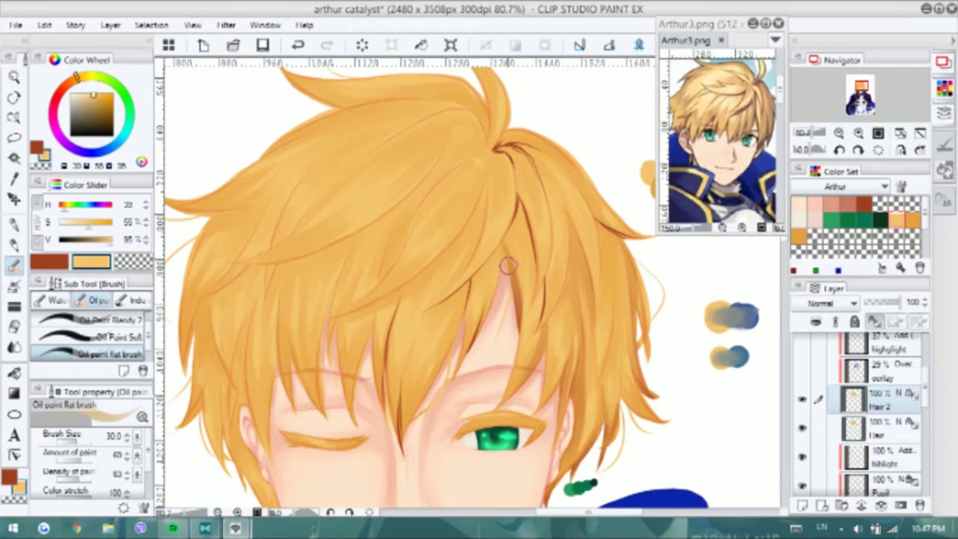
{"action": "key", "text": "period"}
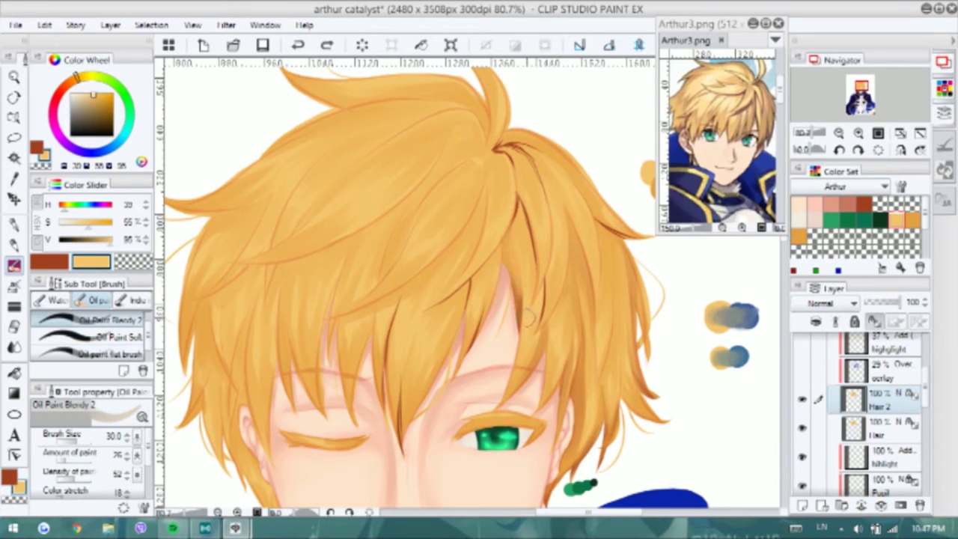
{"action": "key", "text": "x"}
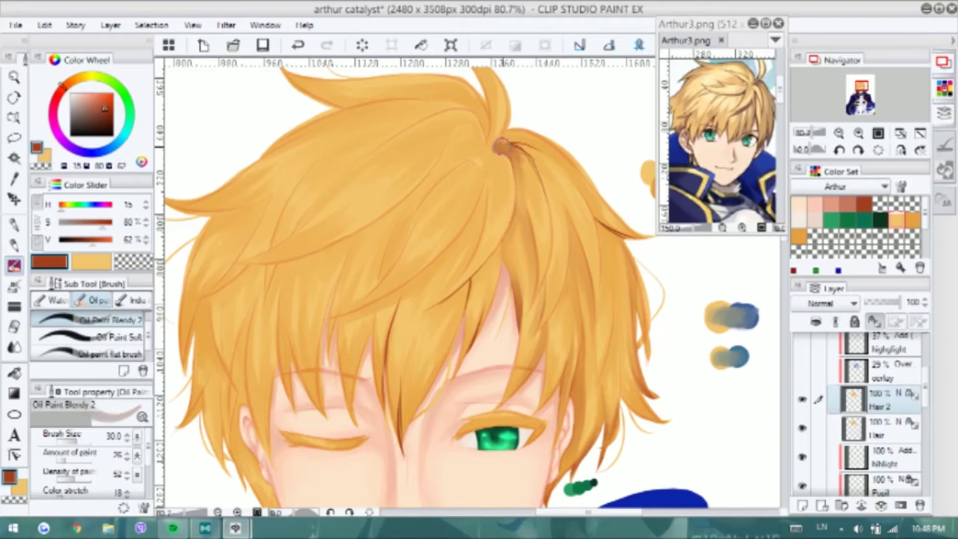
{"action": "key", "text": "x"}
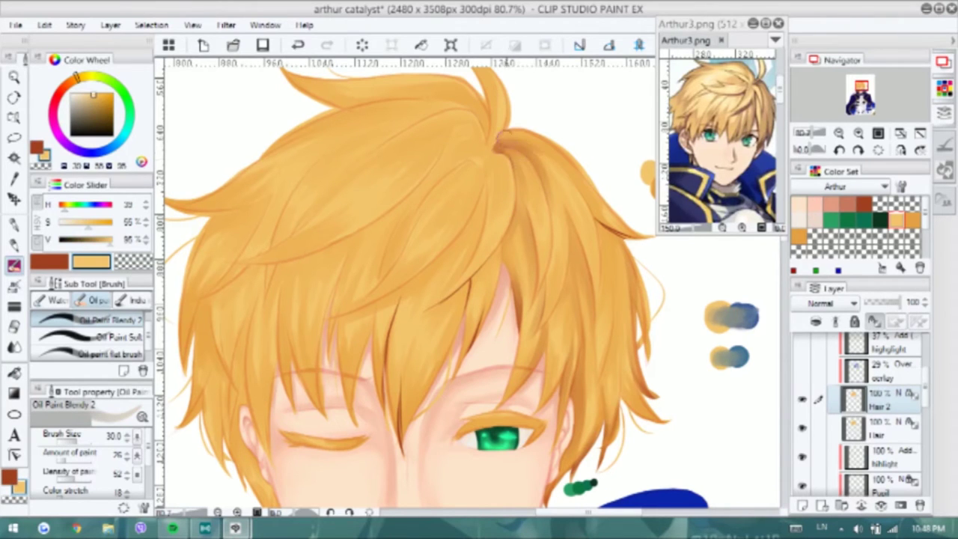
{"action": "key", "text": "x"}
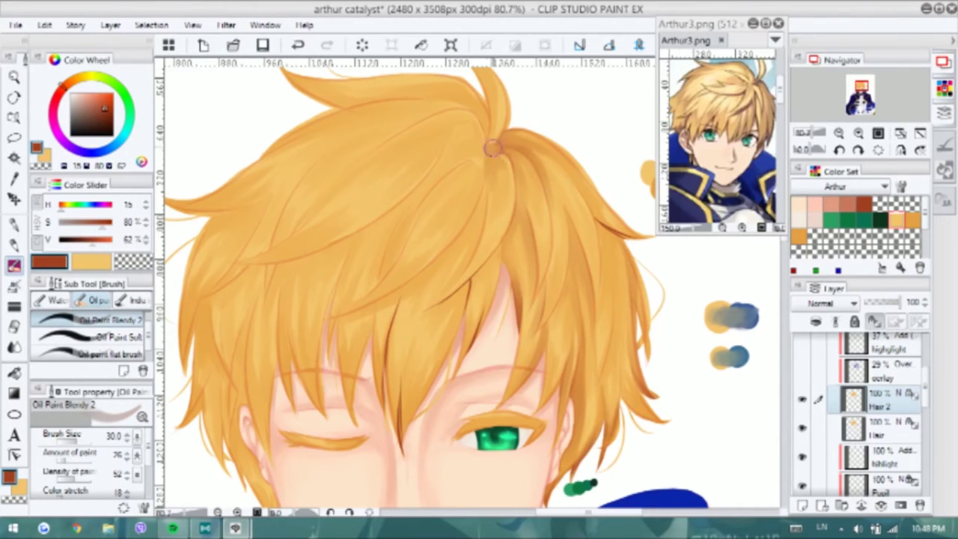
{"action": "key", "text": "x"}
{"action": "key", "text": "x"}
Blend the reddish-brown shadows on the outer open-eye side strands and the central fringe tip with Oil Paint Blendy 2
{"action": "left_click_drag", "start_coordinate": [614, 227], "coordinate": [605, 283]}
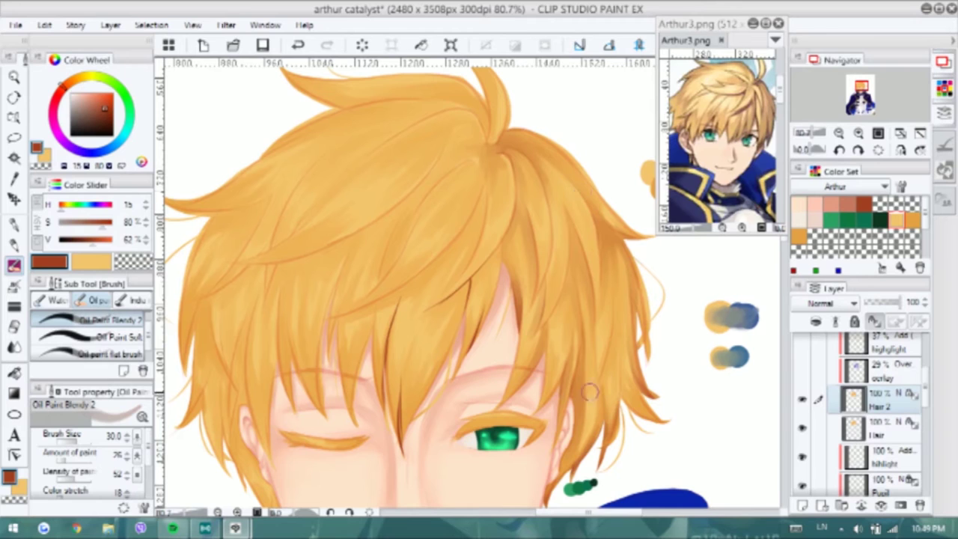
{"action": "left_click_drag", "start_coordinate": [613, 280], "coordinate": [617, 314]}
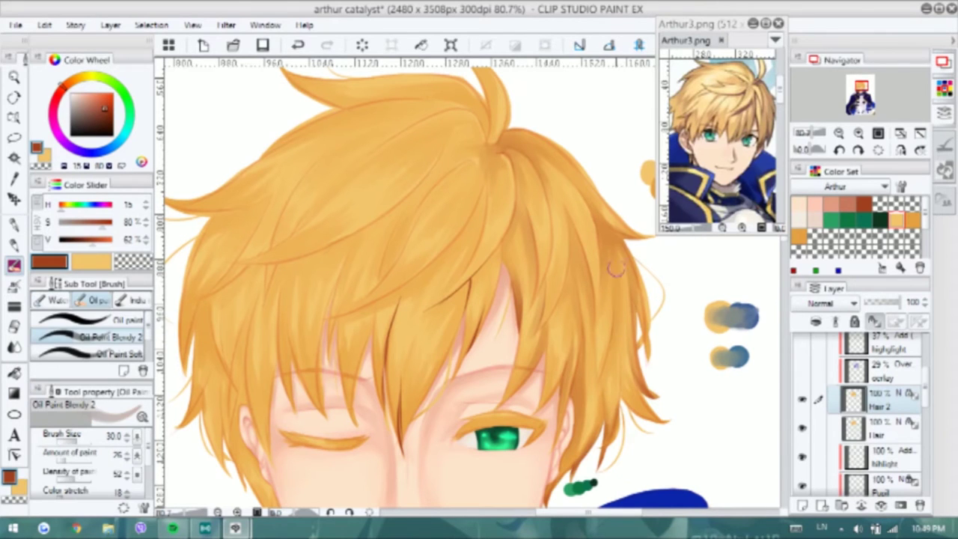
{"action": "scroll", "coordinate": [615, 268], "scroll_direction": "up", "scroll_amount": 1}
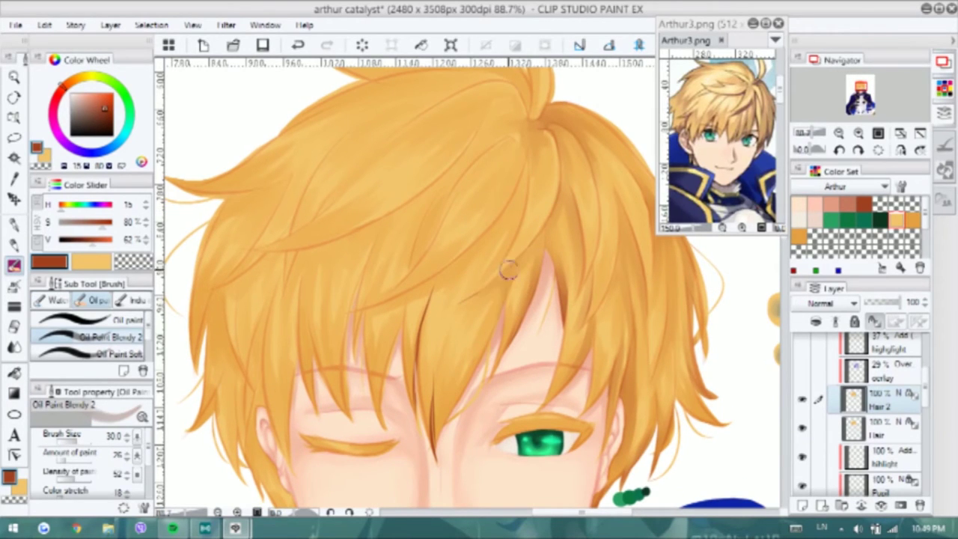
{"action": "left_click_drag", "start_coordinate": [434, 378], "coordinate": [439, 446]}
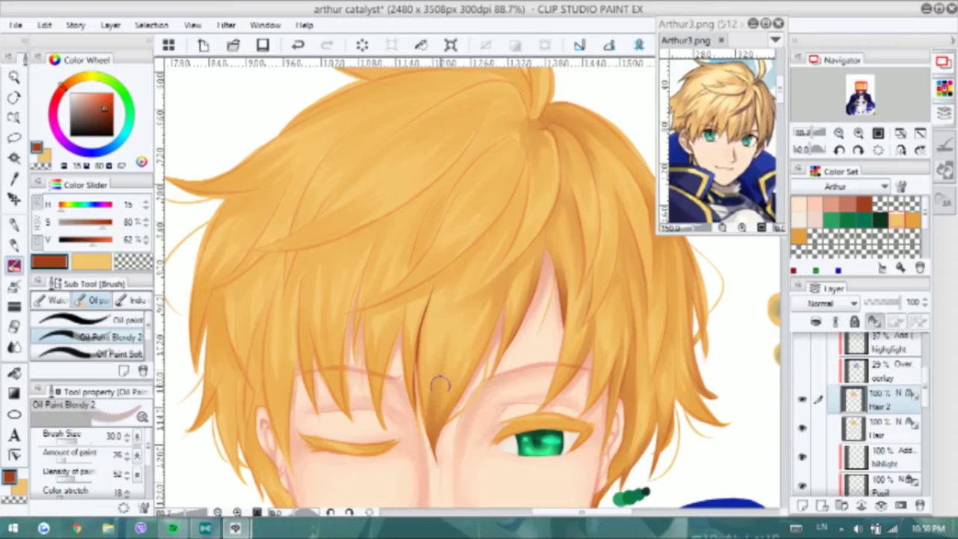
Draw reddish-brown G-pen lines on the front lock below the parting and soften them with Oil Paint Blendy 2
{"action": "key", "text": "p"}
{"action": "left_click_drag", "start_coordinate": [516, 159], "coordinate": [449, 266]}
{"action": "key", "text": "b"}
{"action": "left_click_drag", "start_coordinate": [524, 166], "coordinate": [512, 202]}
{"action": "key", "text": "p"}
Draw reddish-brown G-pen shadow lines along the swept crown lock and the fringe strands over the closed eye
{"action": "scroll", "coordinate": [507, 209], "scroll_direction": "down", "scroll_amount": 1}
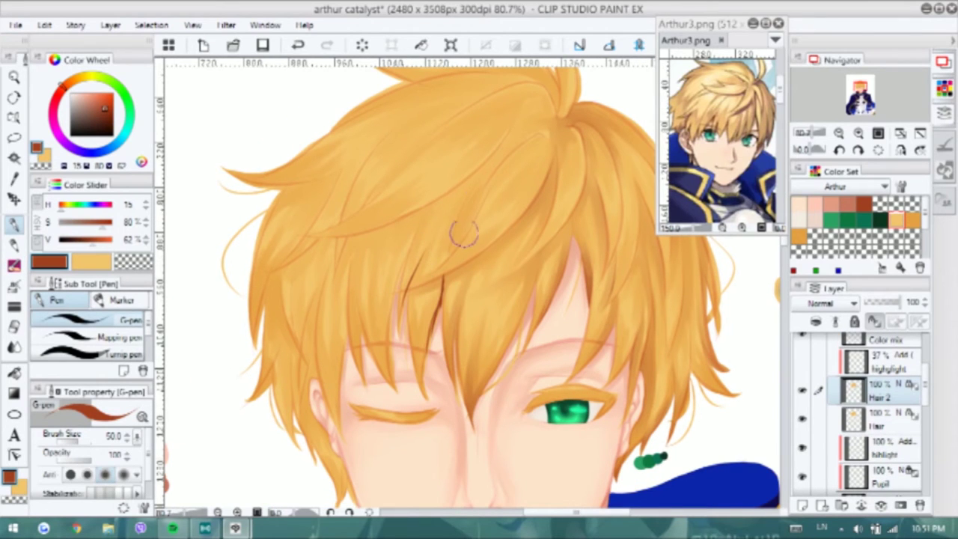
{"action": "left_click_drag", "start_coordinate": [356, 233], "coordinate": [407, 215]}
{"action": "left_click_drag", "start_coordinate": [516, 129], "coordinate": [448, 178]}
{"action": "left_click_drag", "start_coordinate": [545, 137], "coordinate": [503, 161]}
{"action": "mouse_move", "coordinate": [387, 180]}
{"action": "left_mouse_down"}
{"action": "mouse_move", "coordinate": [343, 245]}
{"action": "mouse_move", "coordinate": [341, 295]}
{"action": "left_mouse_up"}
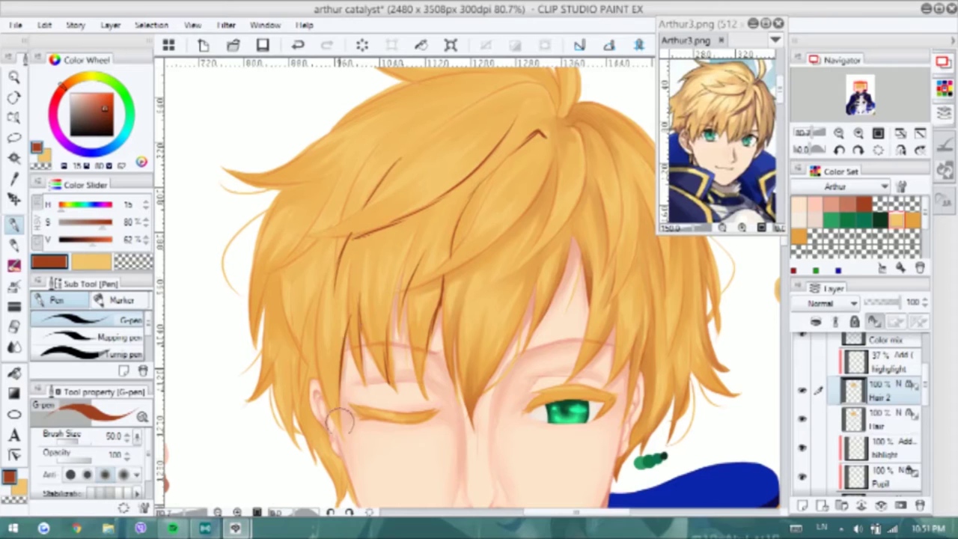
{"action": "key", "text": "ctrl+z"}
{"action": "left_click_drag", "start_coordinate": [457, 126], "coordinate": [461, 167]}
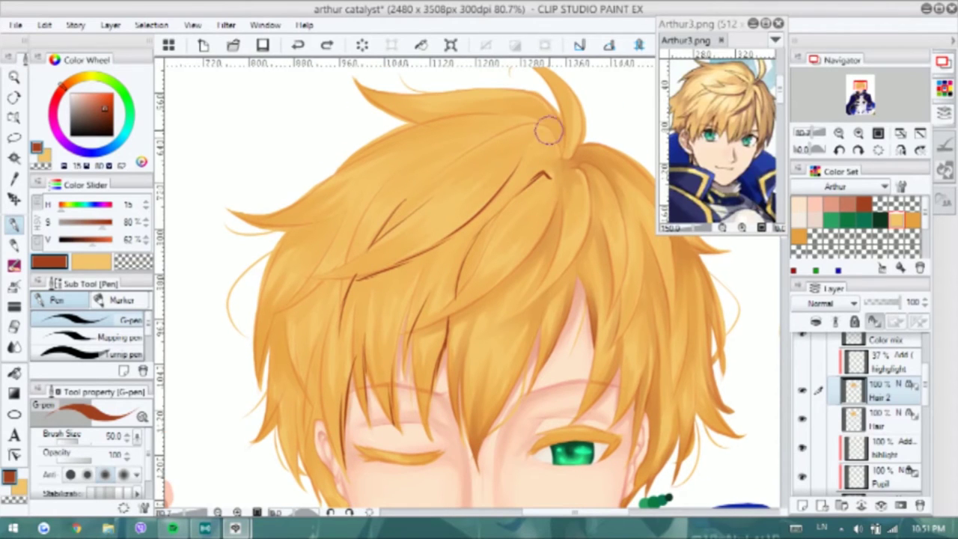
Draw reddish-brown G-pen lines along the upper crown, the pointed outer tuft and the closed-eye side strands
{"action": "left_click_drag", "start_coordinate": [544, 136], "coordinate": [513, 174]}
{"action": "left_click_drag", "start_coordinate": [324, 121], "coordinate": [378, 157]}
{"action": "mouse_move", "coordinate": [475, 151]}
{"action": "left_mouse_down"}
{"action": "mouse_move", "coordinate": [515, 159]}
{"action": "mouse_move", "coordinate": [536, 173]}
{"action": "left_mouse_up"}
{"action": "left_click_drag", "start_coordinate": [339, 196], "coordinate": [359, 177]}
{"action": "mouse_move", "coordinate": [285, 324]}
{"action": "left_mouse_down"}
{"action": "mouse_move", "coordinate": [305, 303]}
{"action": "mouse_move", "coordinate": [291, 248]}
{"action": "left_mouse_up"}
{"action": "left_click_drag", "start_coordinate": [323, 367], "coordinate": [321, 326]}
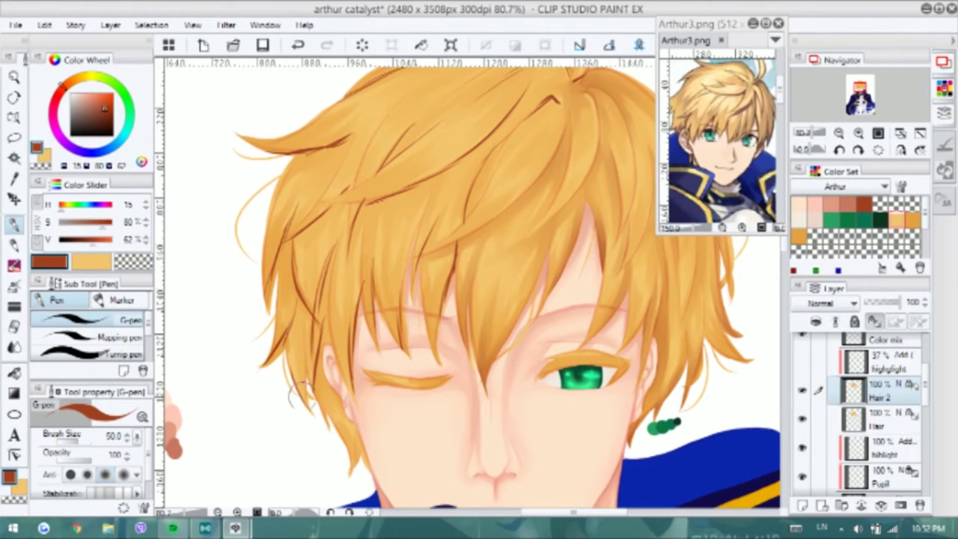
{"action": "left_click_drag", "start_coordinate": [294, 358], "coordinate": [285, 316]}
{"action": "left_click_drag", "start_coordinate": [445, 178], "coordinate": [439, 238]}
Blend the shadow lines on the upper crown locks with Oil Paint Blendy 2, using reddish-brown and sampled hair yellow
{"action": "key", "text": "b"}
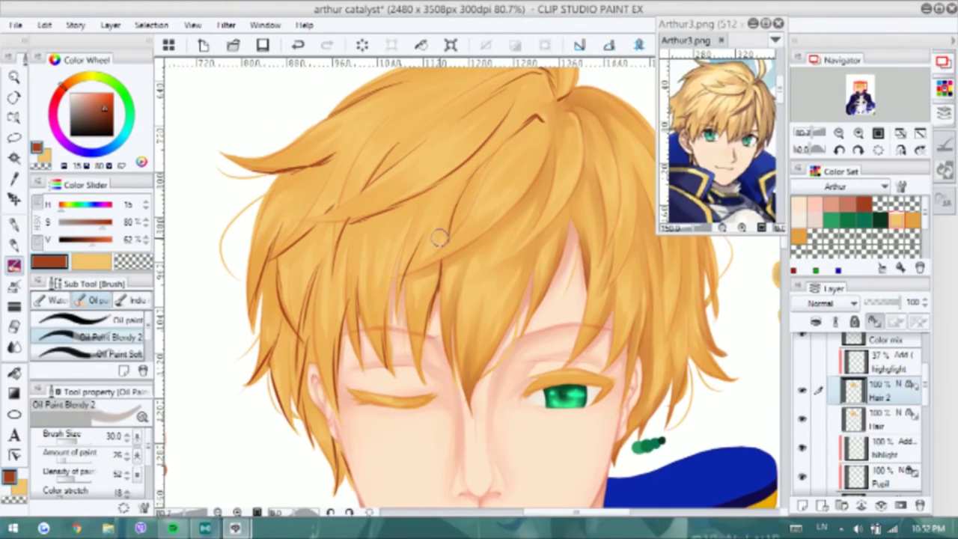
{"action": "left_click_drag", "start_coordinate": [543, 140], "coordinate": [519, 204]}
{"action": "left_click_drag", "start_coordinate": [544, 151], "coordinate": [548, 173]}
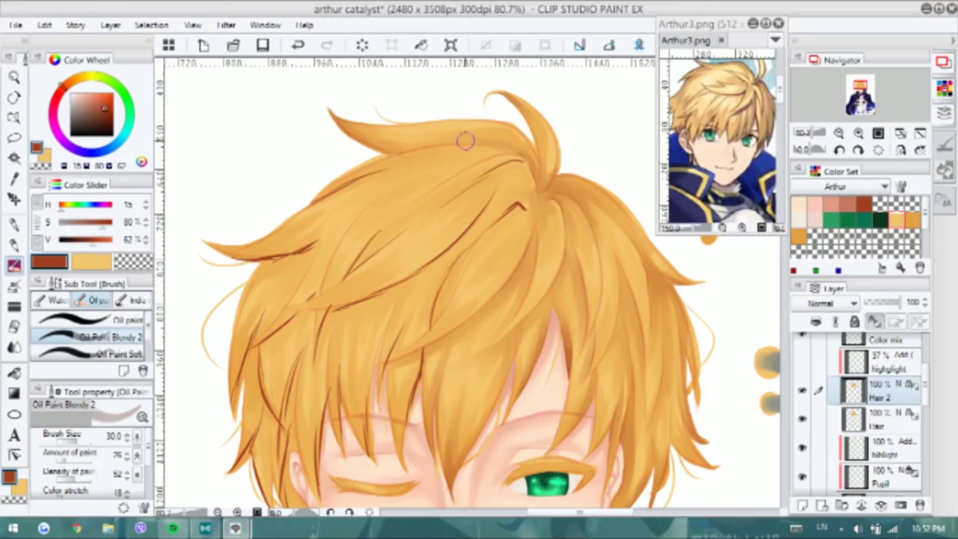
{"action": "left_click", "coordinate": [319, 200], "text": "alt"}
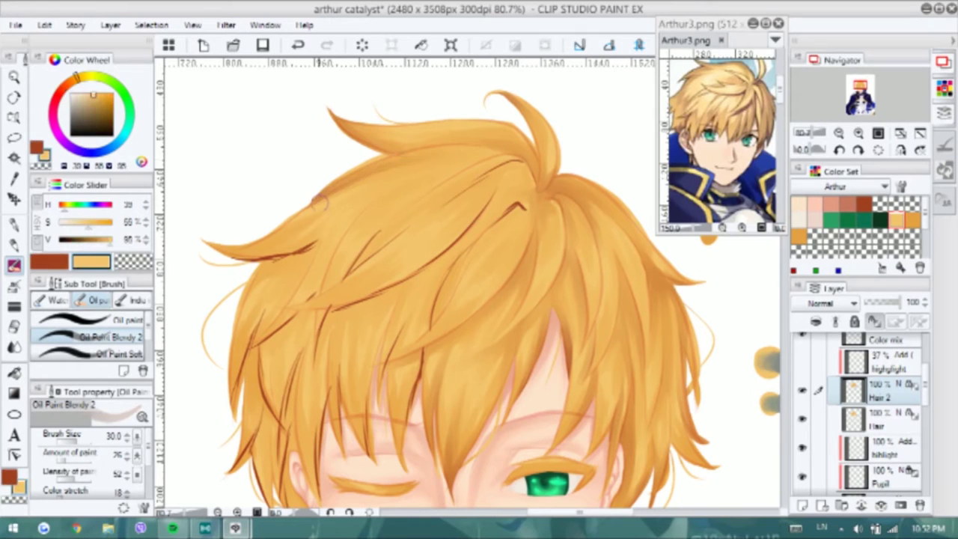
{"action": "key", "text": "x"}
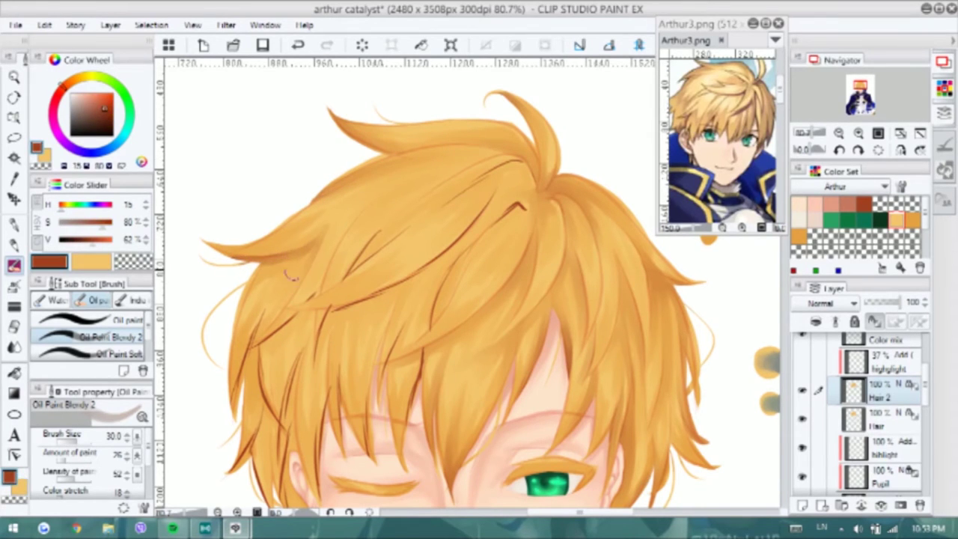
Blend the reddish-brown lines of the pointed outer tuft and the closed-eye side strands into the hair with Oil Paint Blendy 2
{"action": "left_click_drag", "start_coordinate": [257, 260], "coordinate": [270, 226]}
{"action": "key", "text": "x"}
{"action": "key", "text": "x"}
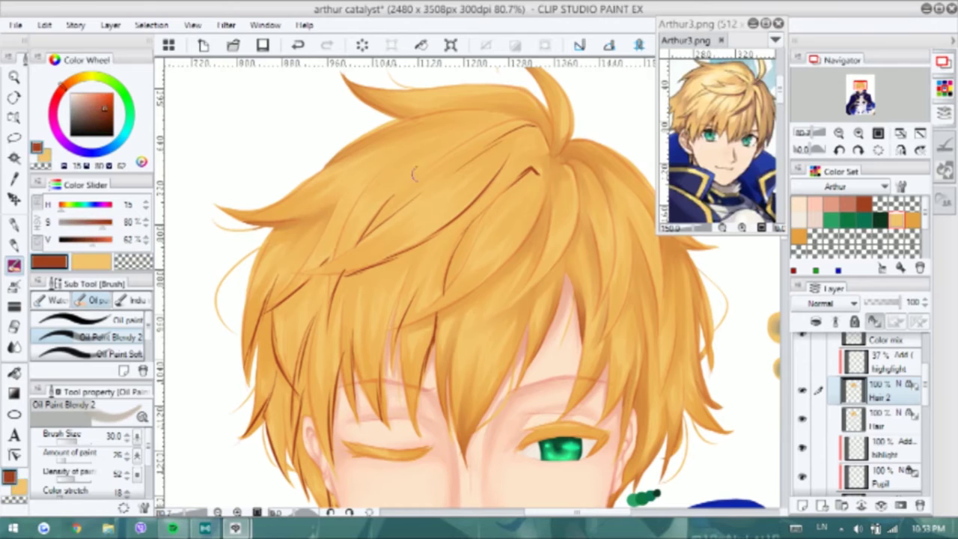
{"action": "left_click_drag", "start_coordinate": [314, 276], "coordinate": [322, 241]}
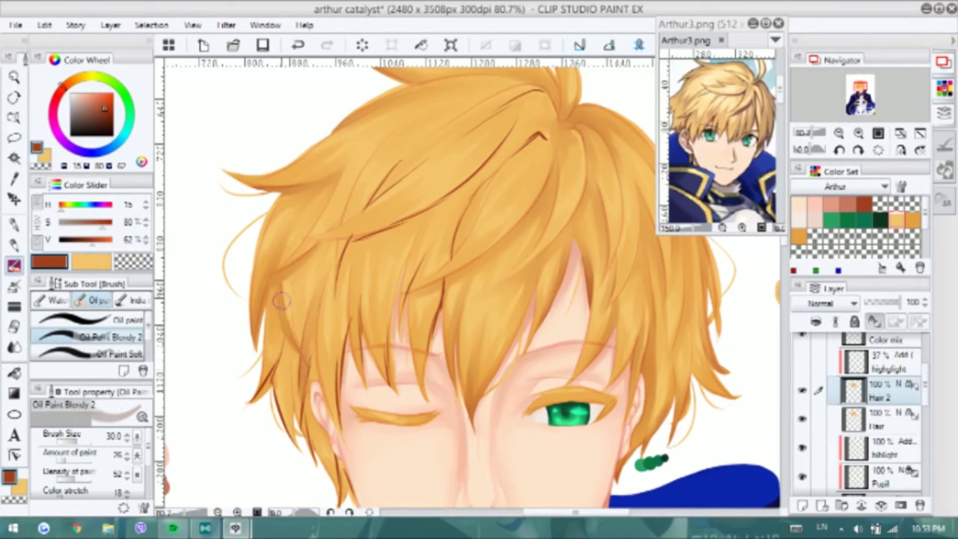
{"action": "left_click_drag", "start_coordinate": [329, 389], "coordinate": [318, 398]}
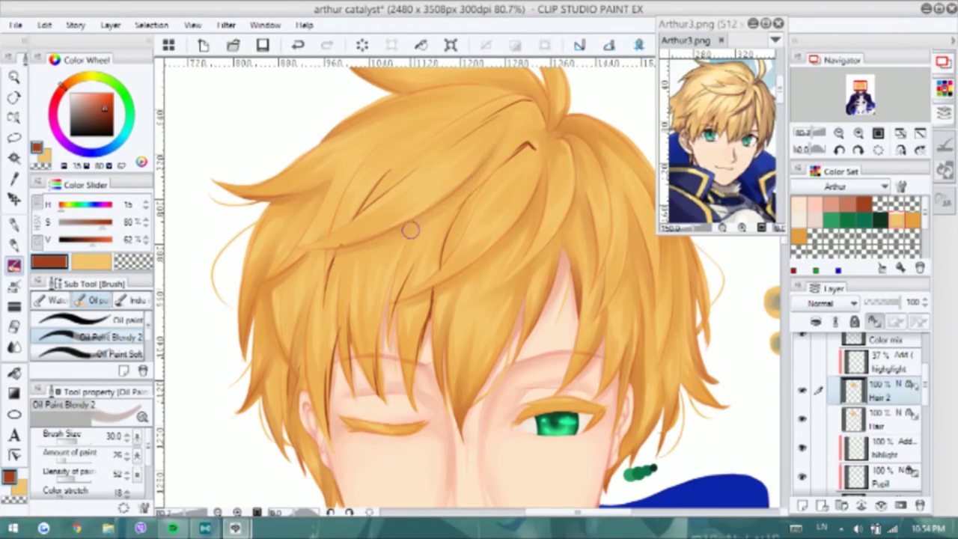
Blend the remaining reddish-brown lines on the crown and the fringe over the closed eye with the Oil paint flat brush
{"action": "key", "text": "period"}
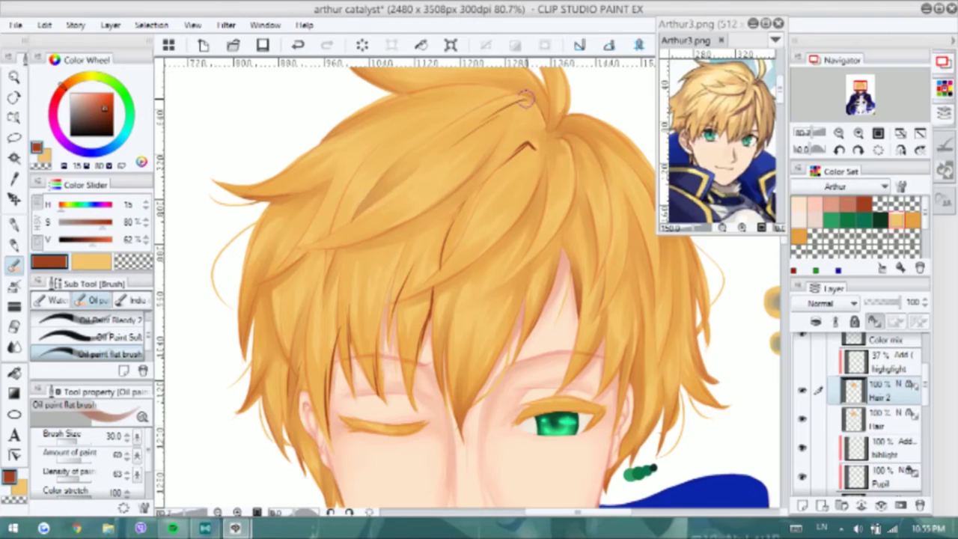
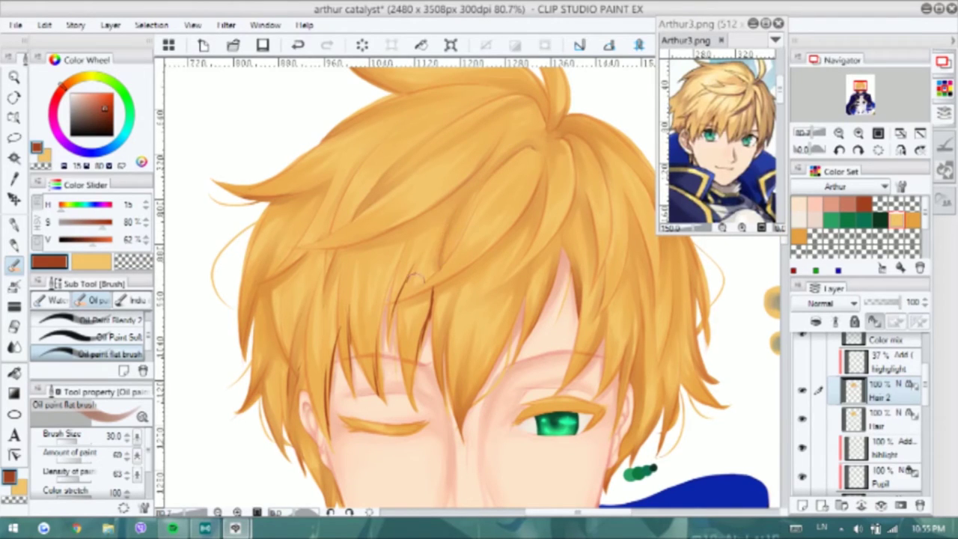
{"action": "left_click_drag", "start_coordinate": [378, 299], "coordinate": [378, 358]}
{"action": "left_click_drag", "start_coordinate": [369, 327], "coordinate": [369, 391]}
{"action": "left_click_drag", "start_coordinate": [351, 283], "coordinate": [351, 349]}
{"action": "mouse_move", "coordinate": [349, 306]}
{"action": "left_mouse_down"}
{"action": "mouse_move", "coordinate": [349, 399]}
{"action": "mouse_move", "coordinate": [344, 317]}
{"action": "left_mouse_up"}
{"action": "left_click_drag", "start_coordinate": [327, 356], "coordinate": [327, 439]}
{"action": "left_click_drag", "start_coordinate": [327, 318], "coordinate": [326, 398]}
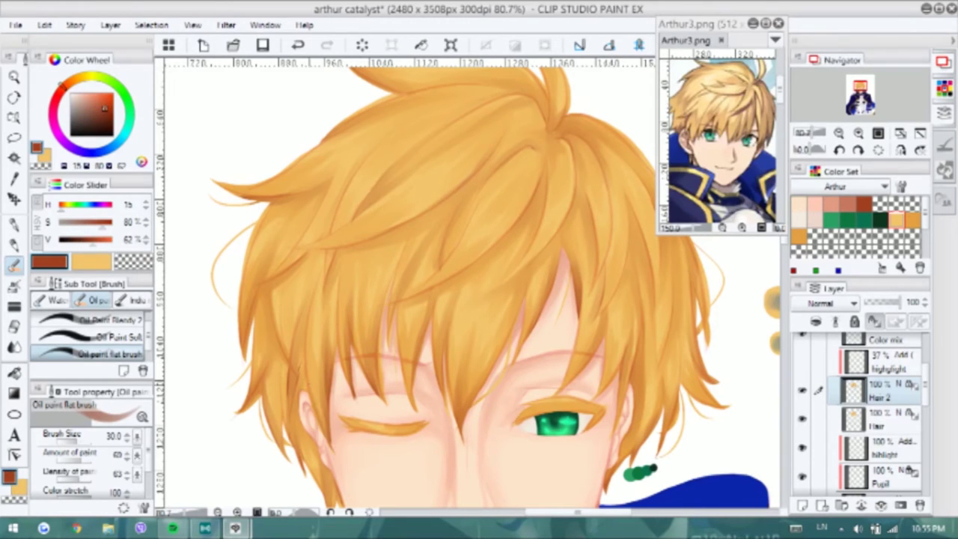
Draw a pale yellow G-pen highlight along the curved lock at the parting on Layer 4
{"action": "scroll", "coordinate": [379, 280], "scroll_direction": "up", "scroll_amount": 1}
{"action": "key", "text": "ctrl+z"}
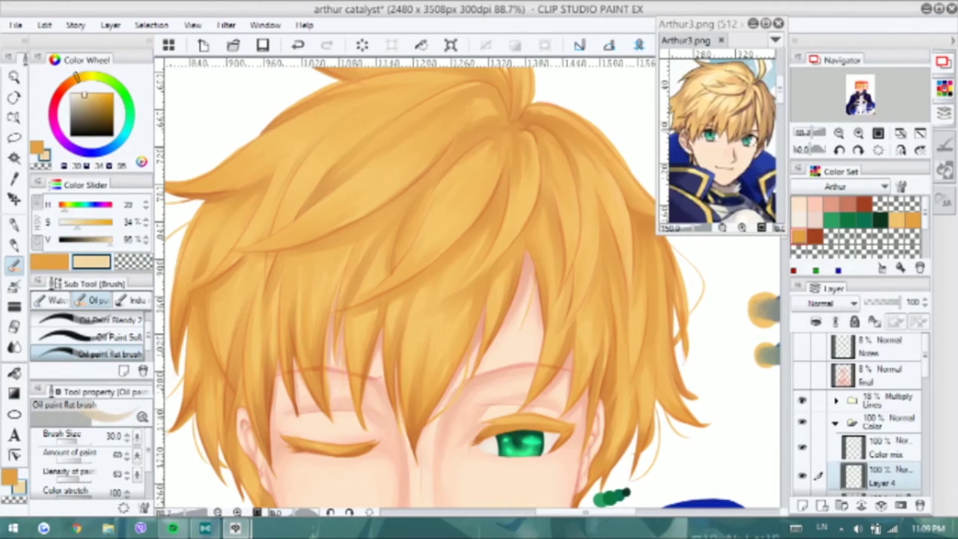
{"action": "key", "text": "p"}
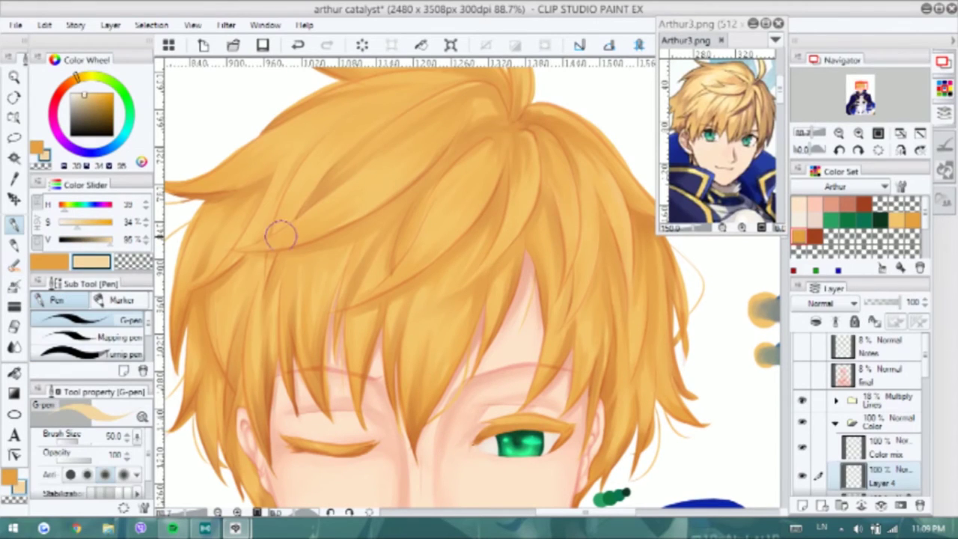
{"action": "mouse_move", "coordinate": [526, 133]}
{"action": "left_mouse_down"}
{"action": "mouse_move", "coordinate": [540, 177]}
{"action": "mouse_move", "coordinate": [490, 258]}
{"action": "left_mouse_up"}
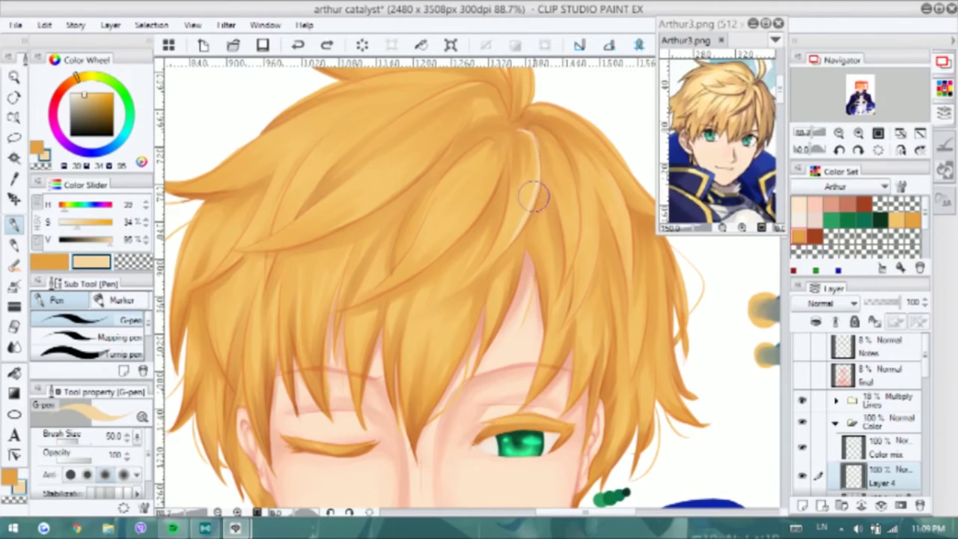
{"action": "key", "text": "ctrl+z"}
Add fine pale yellow highlight lines along the strands on the open-eye side of the hair
{"action": "left_click_drag", "start_coordinate": [594, 199], "coordinate": [587, 211]}
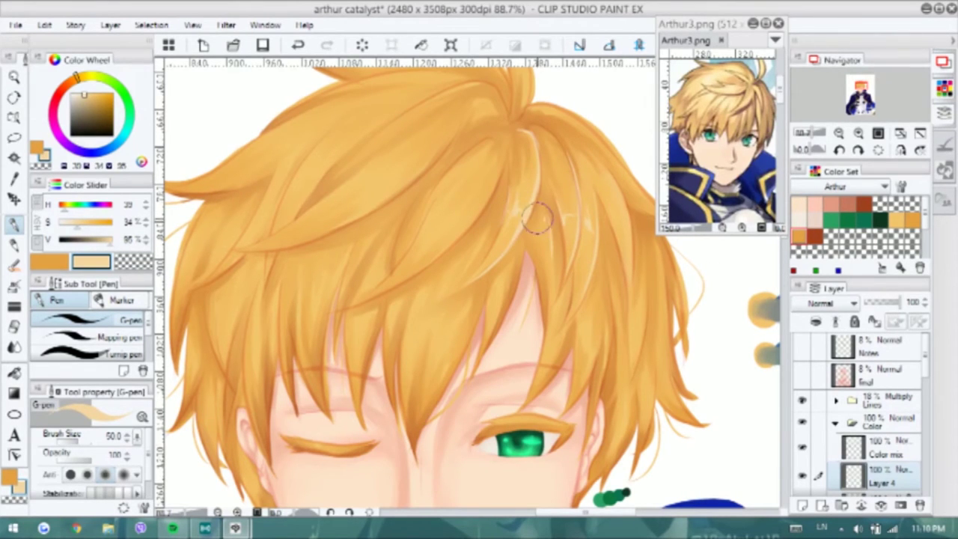
{"action": "left_click_drag", "start_coordinate": [543, 337], "coordinate": [509, 325]}
{"action": "key", "text": "ctrl+z"}
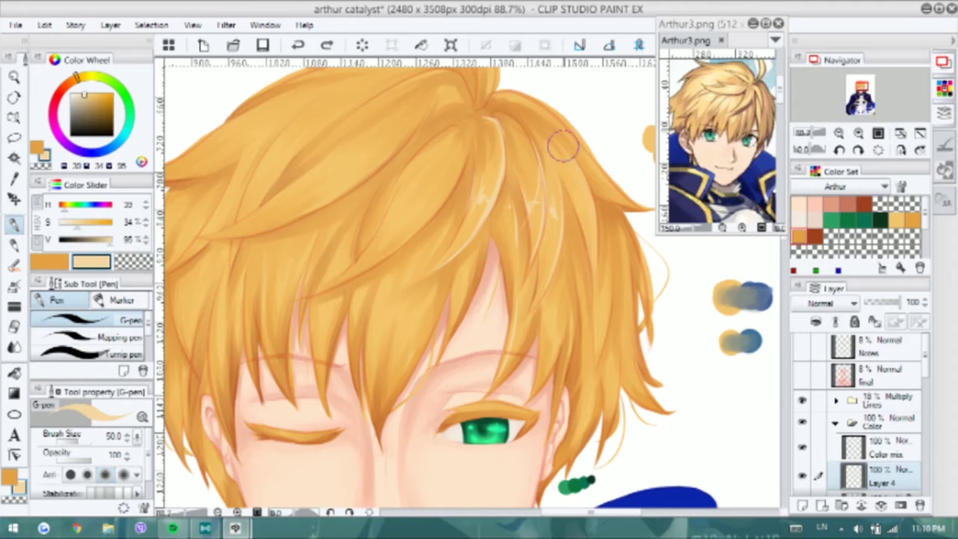
{"action": "left_click_drag", "start_coordinate": [562, 145], "coordinate": [592, 317]}
{"action": "left_click_drag", "start_coordinate": [598, 174], "coordinate": [488, 180]}
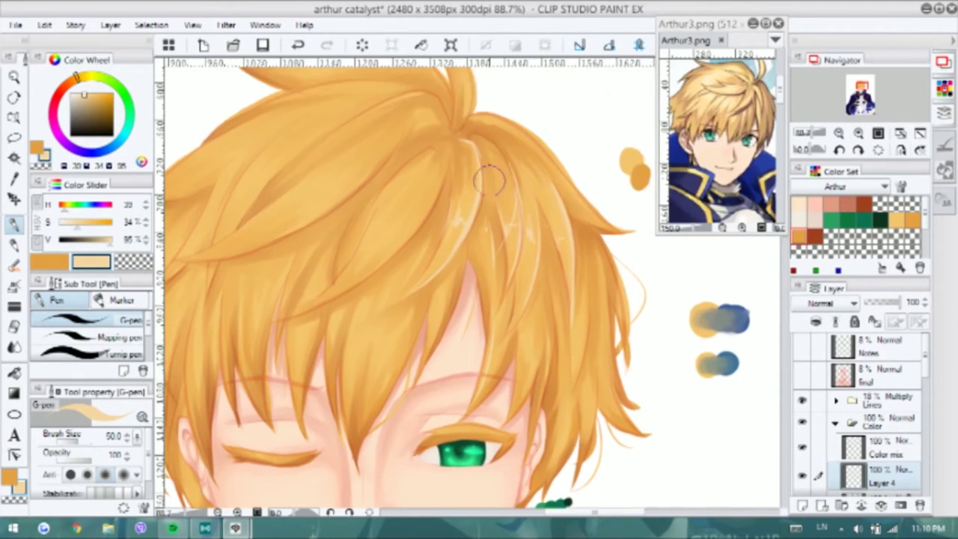
Check the hair in a horizontally flipped view and clip Layer 4 to the layer below
{"action": "key", "text": "h"}
{"action": "left_click", "coordinate": [869, 421]}
{"action": "scroll", "coordinate": [856, 395], "scroll_direction": "down", "scroll_amount": 1}
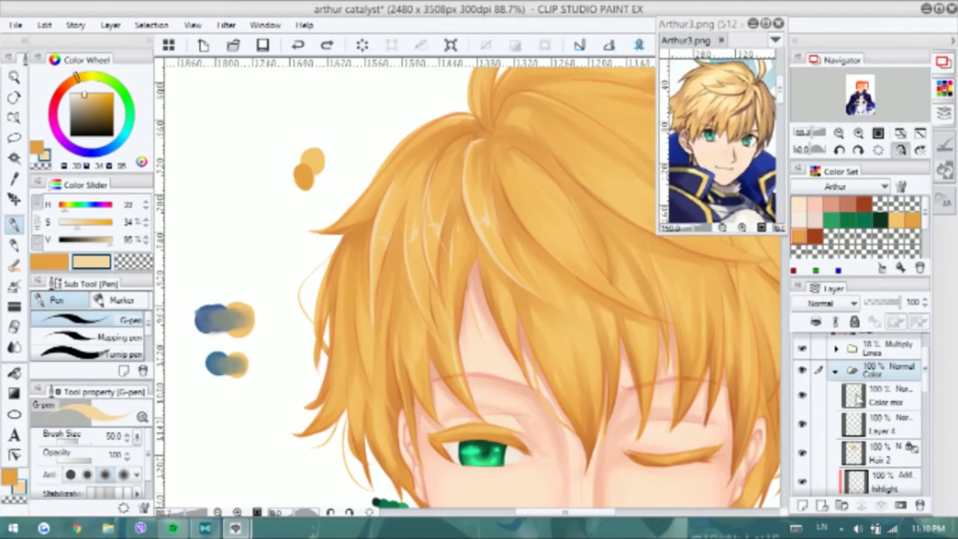
{"action": "left_click", "coordinate": [880, 424]}
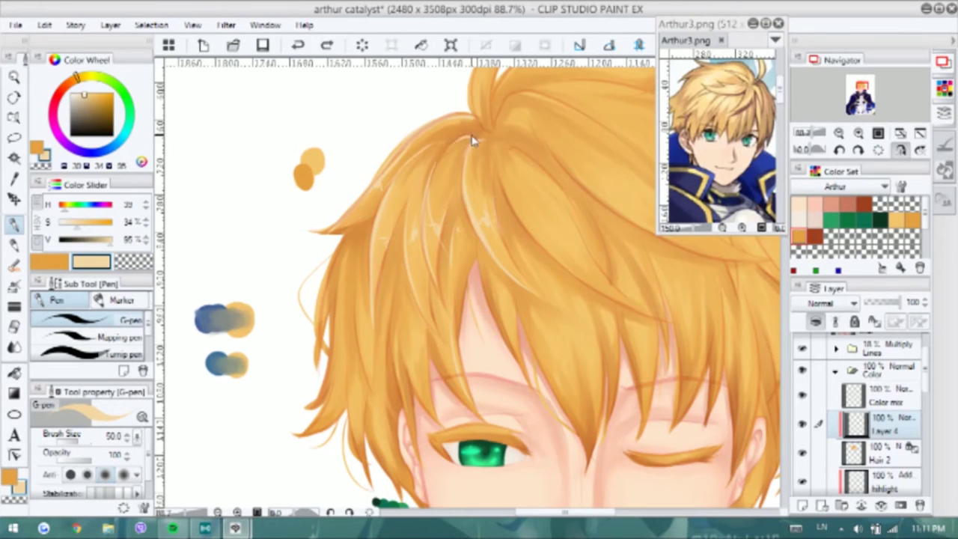
{"action": "key", "text": "h"}
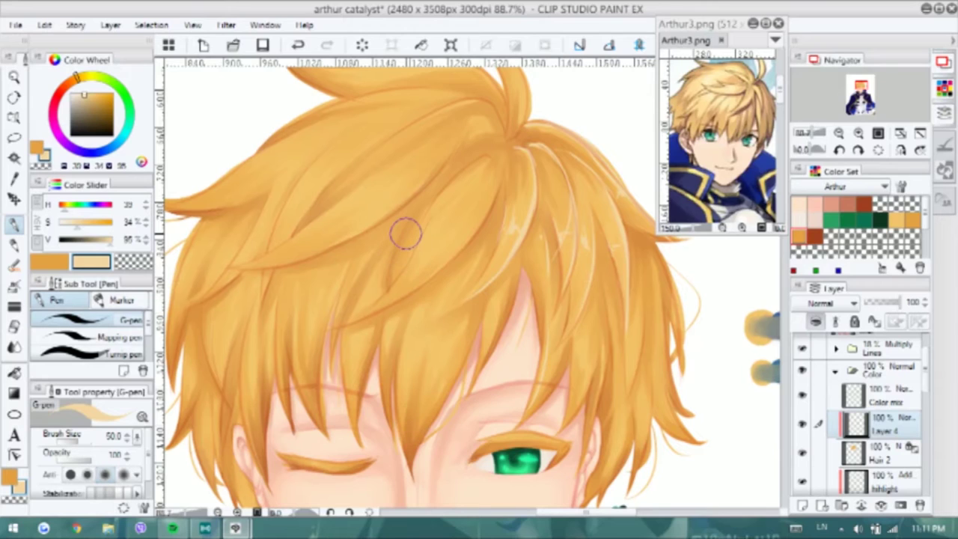
Draw fine pale yellow G-pen highlights along the long swept lock and across the central fringe on Layer 4
{"action": "mouse_move", "coordinate": [321, 250]}
{"action": "left_mouse_down"}
{"action": "mouse_move", "coordinate": [375, 203]}
{"action": "mouse_move", "coordinate": [364, 226]}
{"action": "mouse_move", "coordinate": [402, 198]}
{"action": "left_mouse_up"}
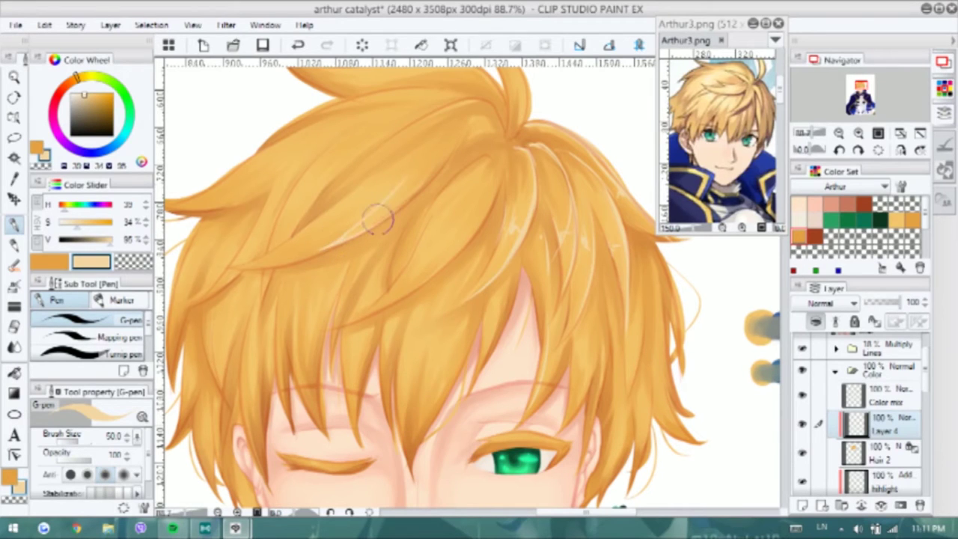
{"action": "left_click_drag", "start_coordinate": [226, 267], "coordinate": [299, 241]}
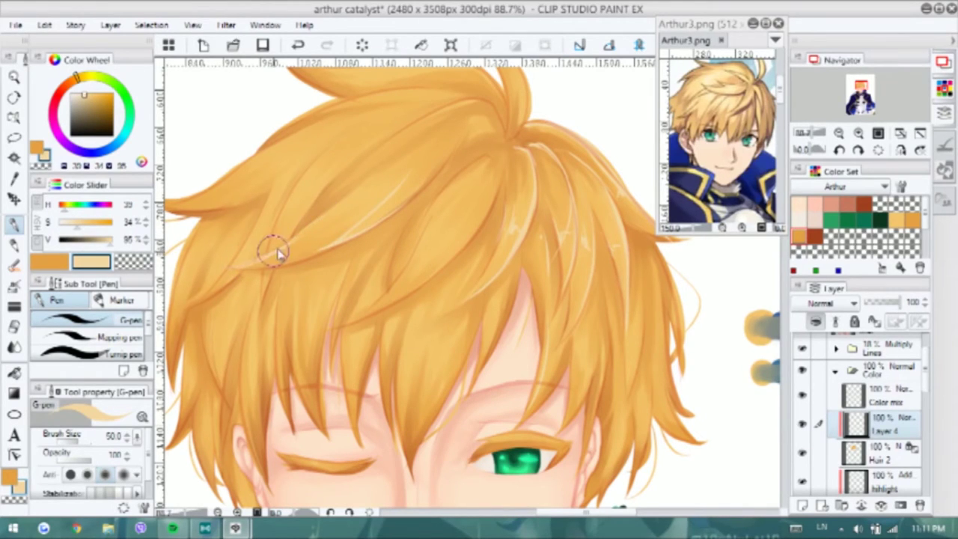
{"action": "scroll", "coordinate": [499, 295], "scroll_direction": "down", "scroll_amount": 1}
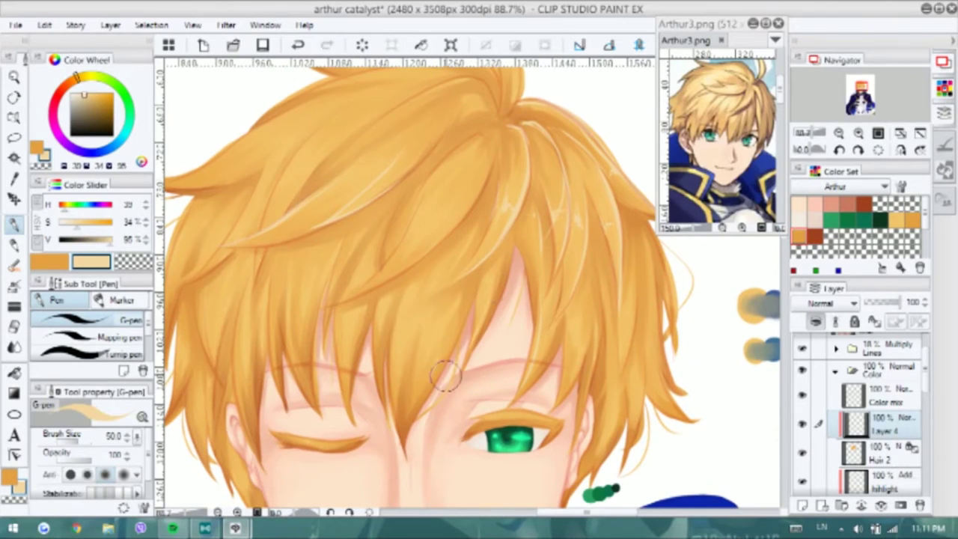
{"action": "scroll", "coordinate": [479, 296], "scroll_direction": "down", "scroll_amount": 1}
{"action": "left_click_drag", "start_coordinate": [442, 297], "coordinate": [442, 308]}
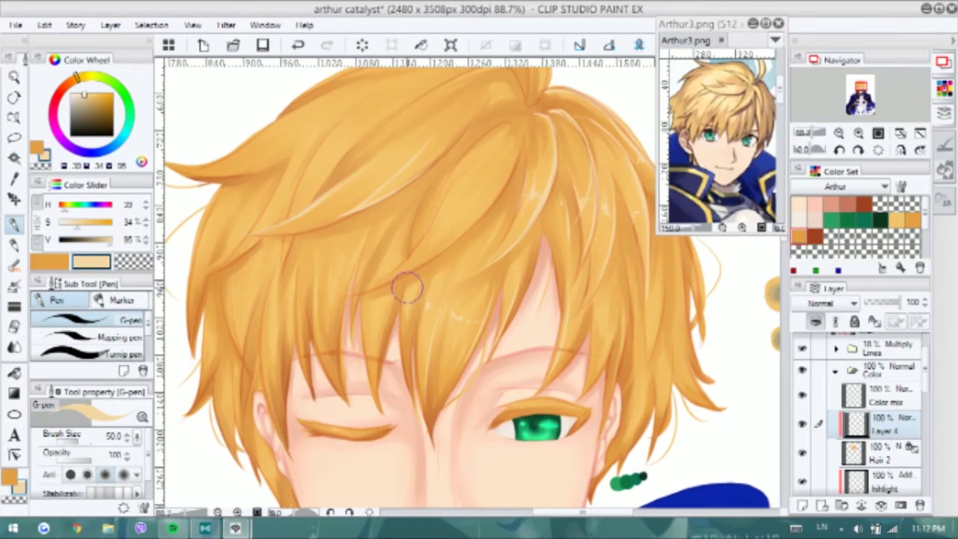
{"action": "left_click_drag", "start_coordinate": [574, 312], "coordinate": [554, 325]}
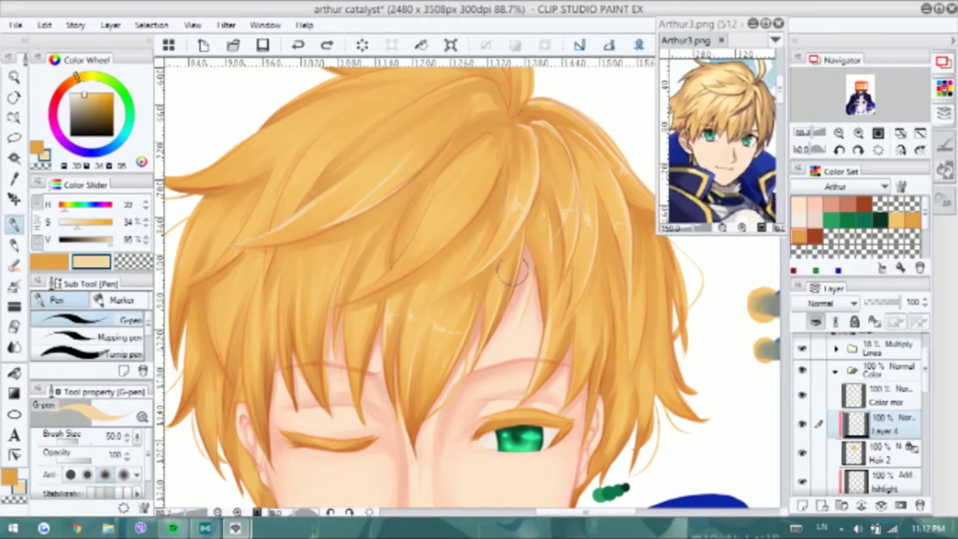
{"action": "left_click_drag", "start_coordinate": [523, 260], "coordinate": [470, 232]}
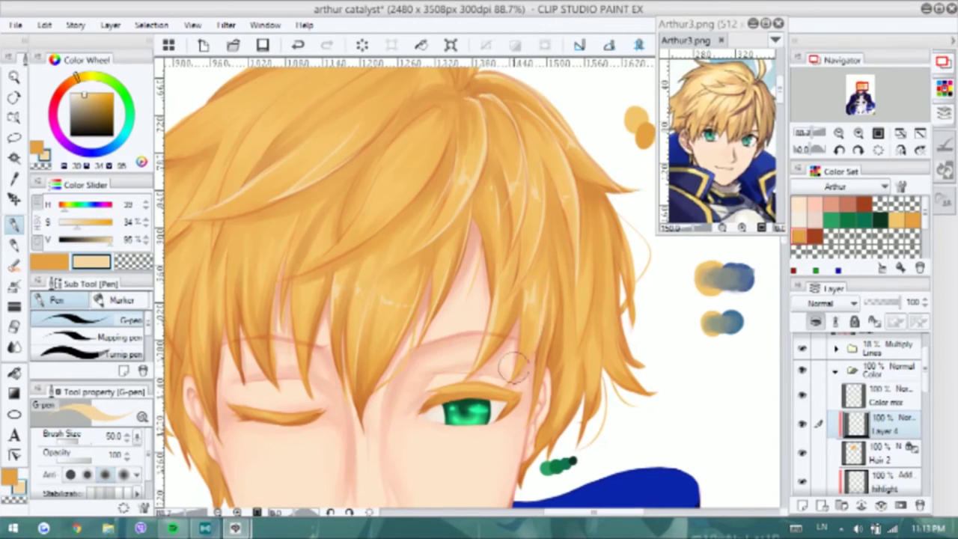
Add pale yellow highlight lines to the outer hair strands beside the open eye, down to the flicked tips
{"action": "left_click_drag", "start_coordinate": [555, 300], "coordinate": [551, 321]}
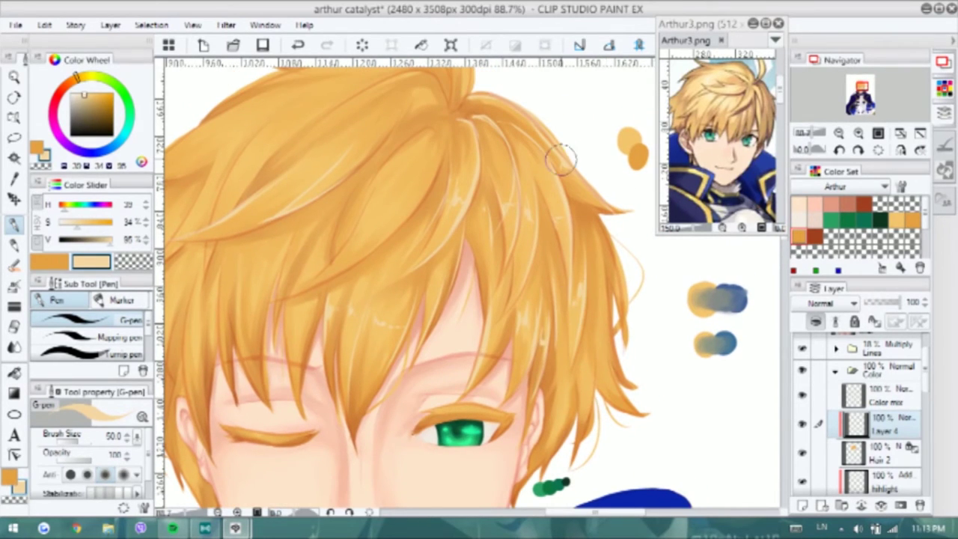
{"action": "left_click_drag", "start_coordinate": [599, 225], "coordinate": [584, 285]}
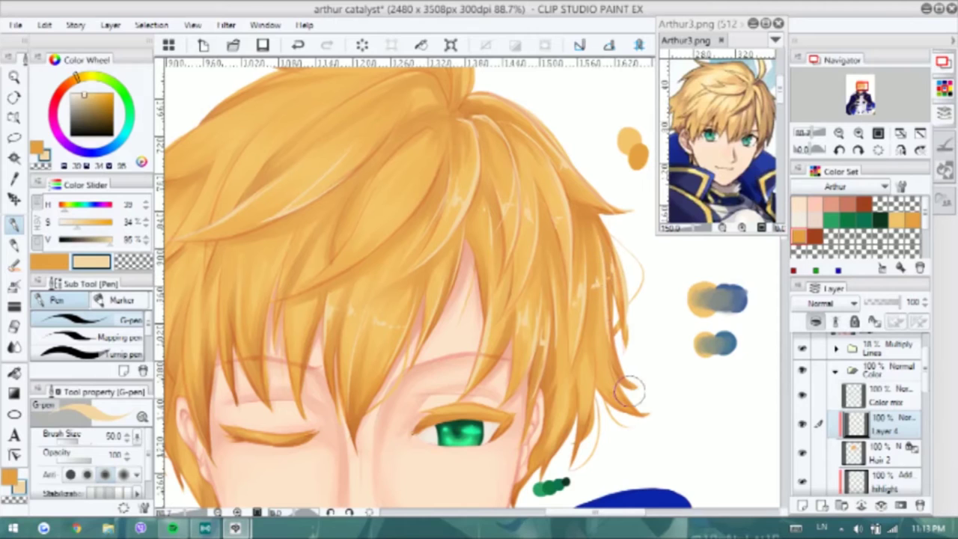
{"action": "scroll", "coordinate": [599, 314], "scroll_direction": "down", "scroll_amount": 1}
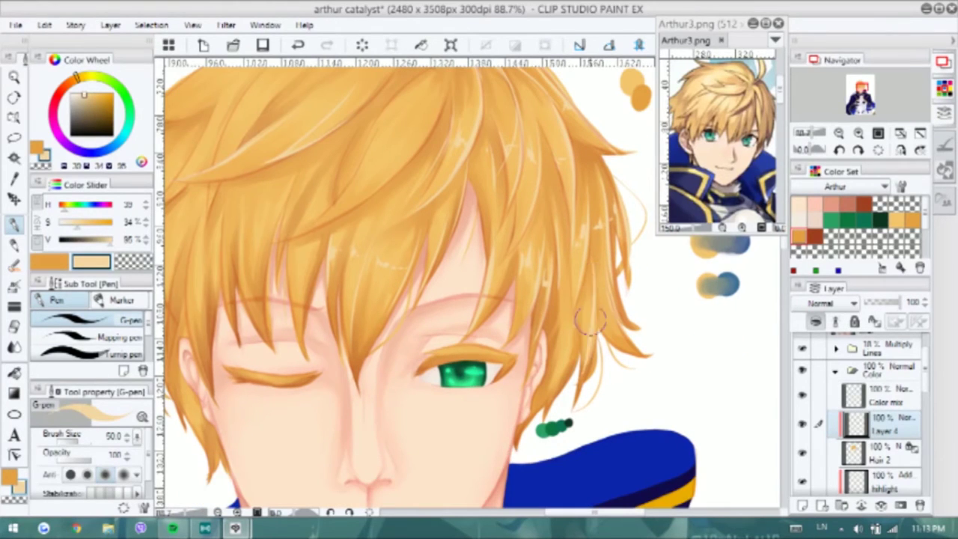
{"action": "left_click_drag", "start_coordinate": [575, 368], "coordinate": [565, 307]}
Draw pale yellow G-pen highlights along the crown strands and the overlapping locks above the closed eye
{"action": "left_click_drag", "start_coordinate": [207, 181], "coordinate": [342, 267]}
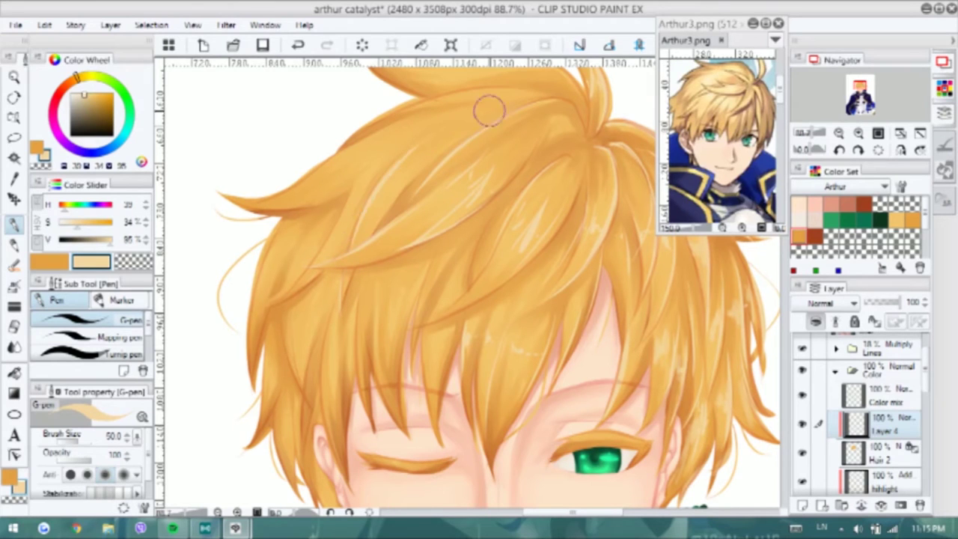
{"action": "key", "text": "b"}
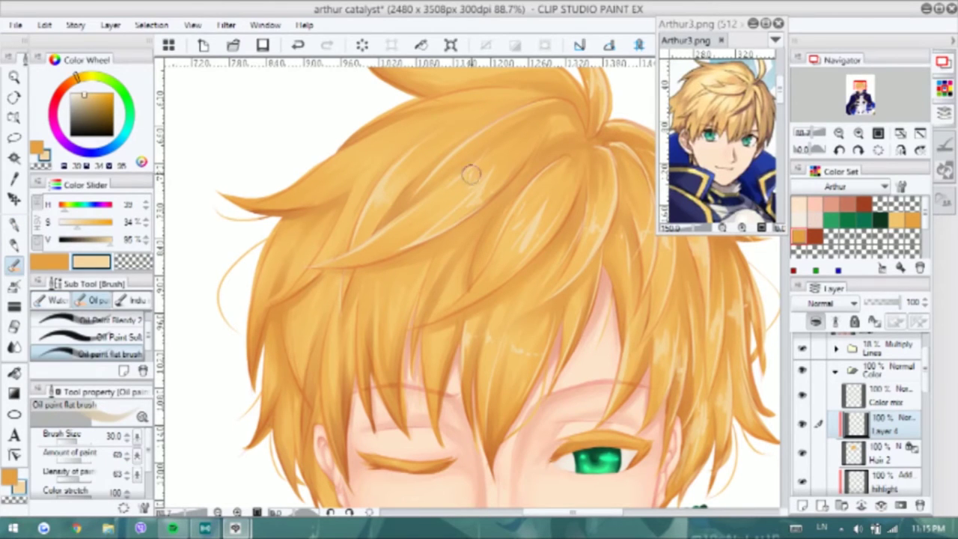
{"action": "key", "text": "p"}
{"action": "scroll", "coordinate": [430, 212], "scroll_direction": "down", "scroll_amount": 1}
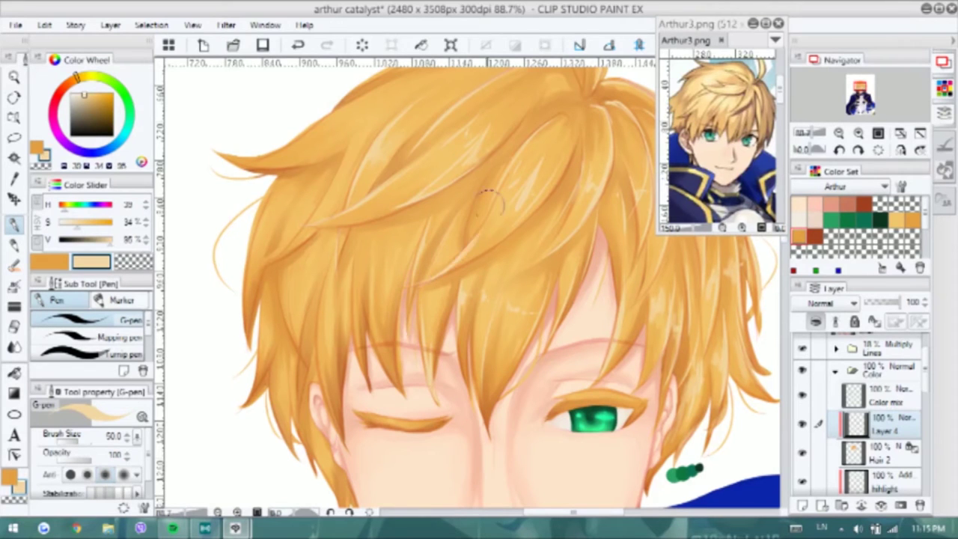
{"action": "scroll", "coordinate": [417, 271], "scroll_direction": "down", "scroll_amount": 1}
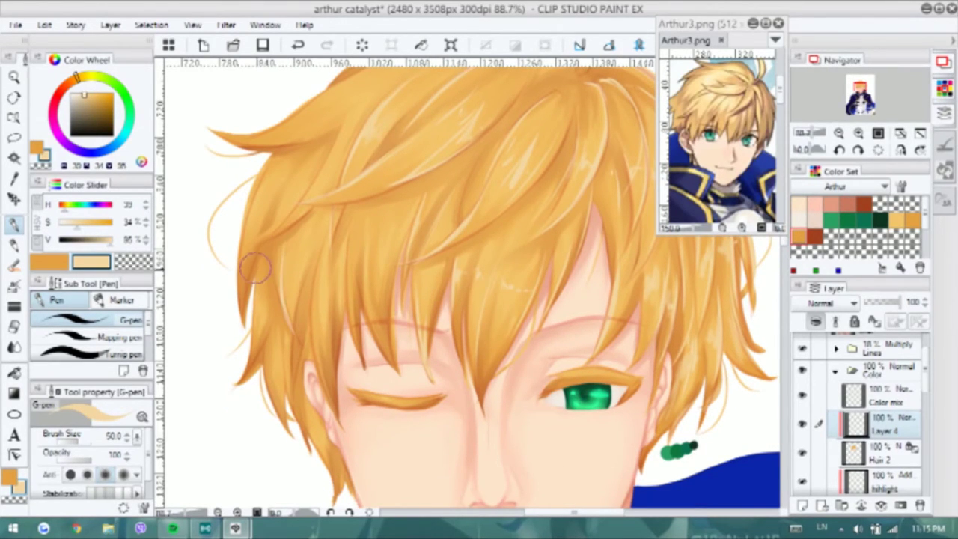
Add small pale yellow highlights to the side locks beside the closed eye and its ear
{"action": "scroll", "coordinate": [258, 314], "scroll_direction": "down", "scroll_amount": 1}
{"action": "left_click_drag", "start_coordinate": [278, 303], "coordinate": [277, 337]}
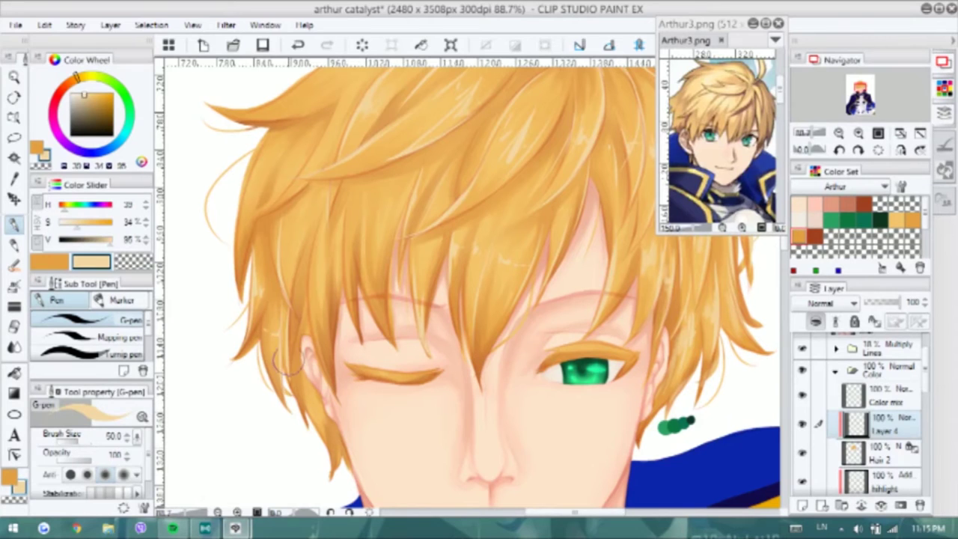
{"action": "scroll", "coordinate": [300, 352], "scroll_direction": "down", "scroll_amount": 2}
{"action": "scroll", "coordinate": [315, 389], "scroll_direction": "up", "scroll_amount": 2}
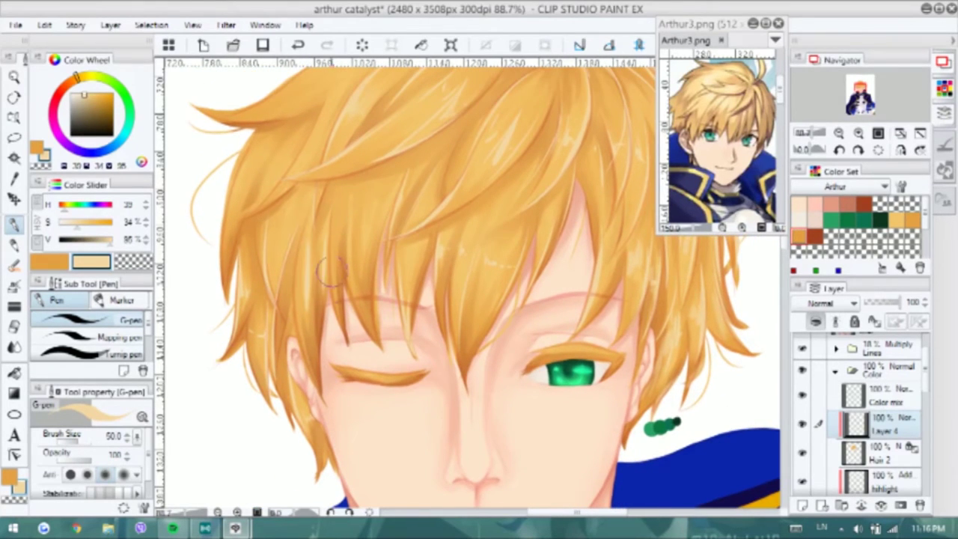
Undo the last stroke and draw pale yellow highlights along the strands at the top of the crown
{"action": "scroll", "coordinate": [360, 214], "scroll_direction": "up", "scroll_amount": 4}
{"action": "key", "text": "ctrl+z"}
{"action": "left_click_drag", "start_coordinate": [345, 196], "coordinate": [337, 204]}
{"action": "scroll", "coordinate": [337, 204], "scroll_direction": "up", "scroll_amount": 3}
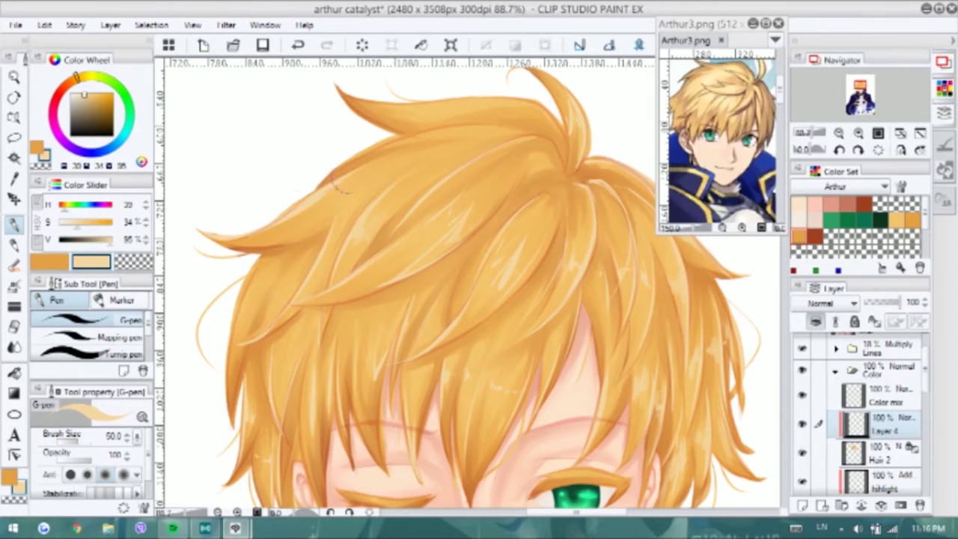
{"action": "left_click_drag", "start_coordinate": [402, 190], "coordinate": [372, 214]}
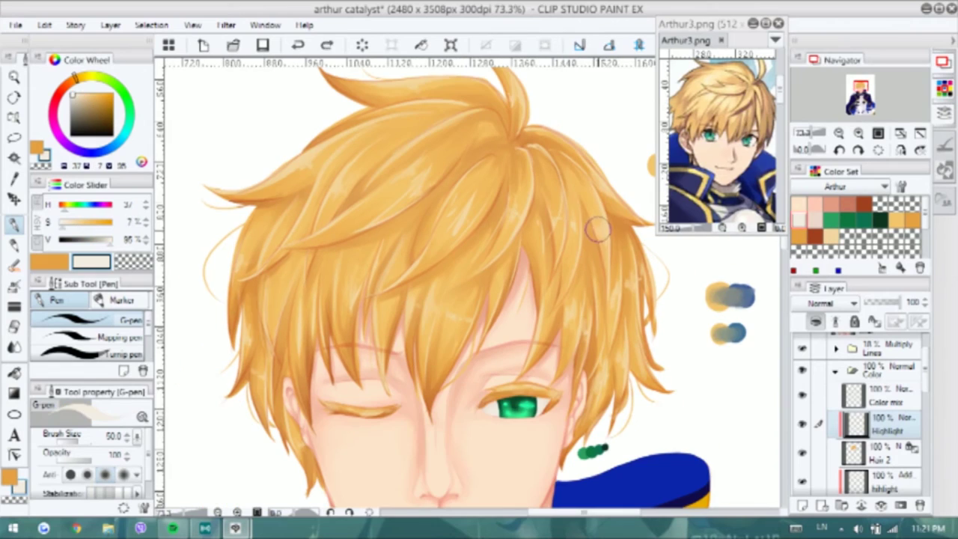
Draw near-white G-pen accents over the strands on the open-eye side of the hair on the Highlight layer
{"action": "mouse_move", "coordinate": [598, 184]}
{"action": "left_mouse_down"}
{"action": "mouse_move", "coordinate": [602, 291]}
{"action": "mouse_move", "coordinate": [635, 210]}
{"action": "left_mouse_up"}
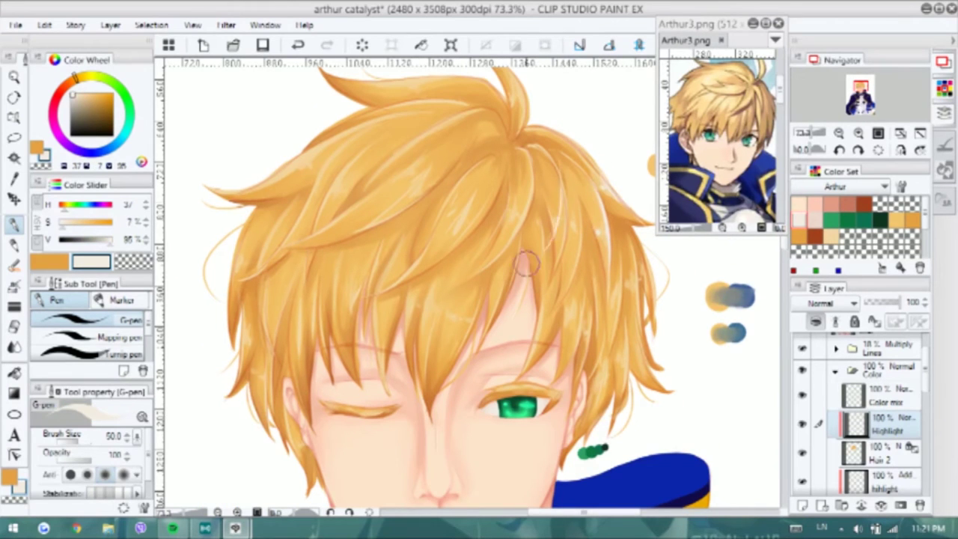
{"action": "left_click_drag", "start_coordinate": [615, 238], "coordinate": [622, 322]}
{"action": "scroll", "coordinate": [536, 149], "scroll_direction": "down", "scroll_amount": 1}
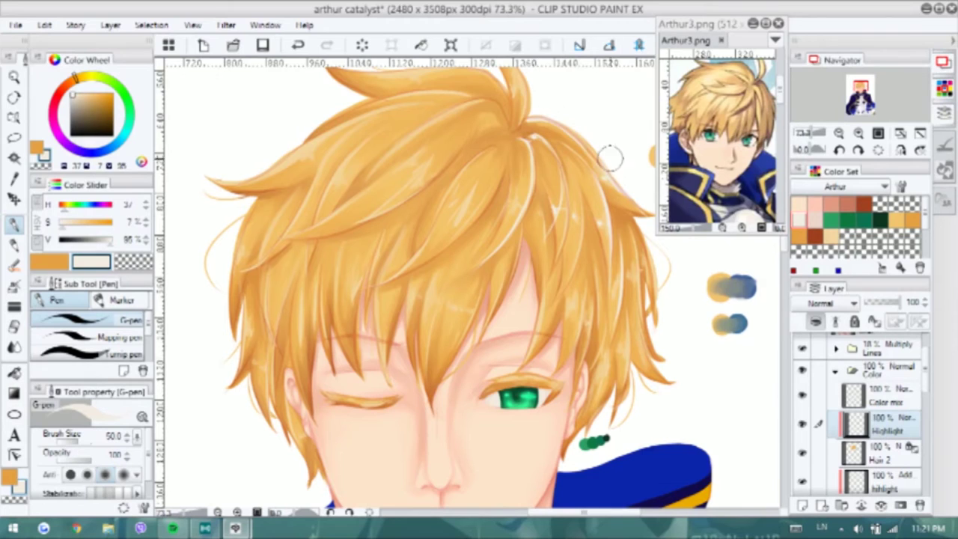
{"action": "left_click_drag", "start_coordinate": [639, 287], "coordinate": [615, 271]}
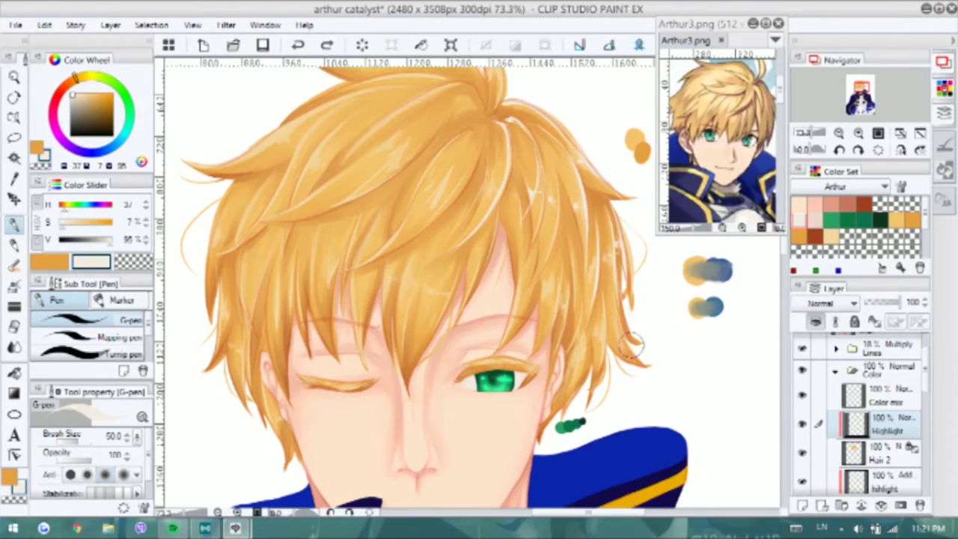
{"action": "left_click_drag", "start_coordinate": [569, 271], "coordinate": [553, 357]}
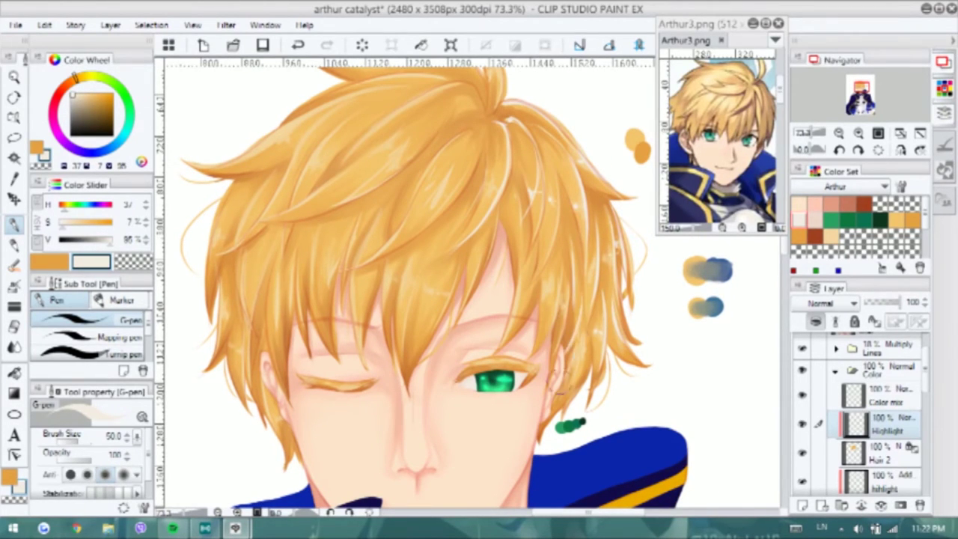
{"action": "left_click_drag", "start_coordinate": [489, 348], "coordinate": [564, 370]}
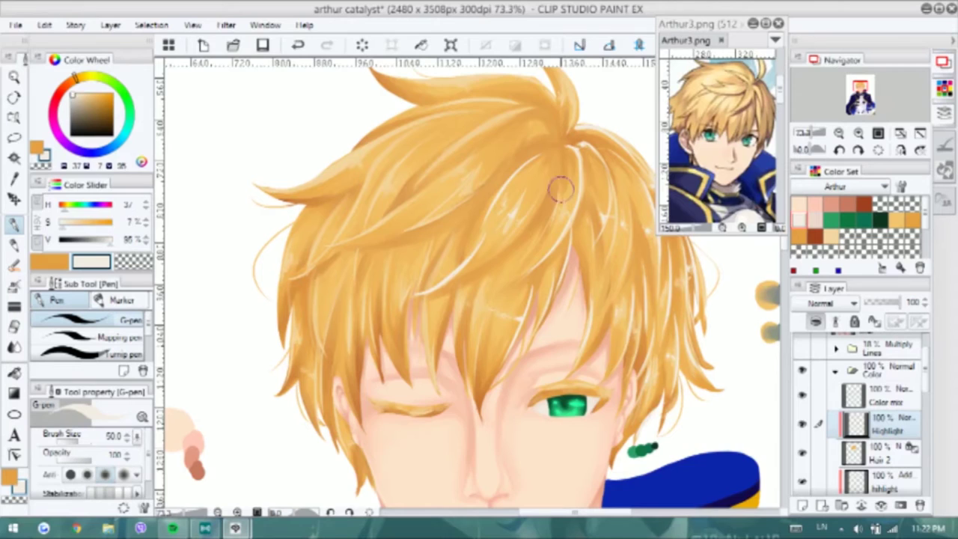
Undo the last stroke and add near-white accents to the crown tufts and the pointed side lock
{"action": "key", "text": "ctrl+z"}
{"action": "scroll", "coordinate": [565, 185], "scroll_direction": "up", "scroll_amount": 3}
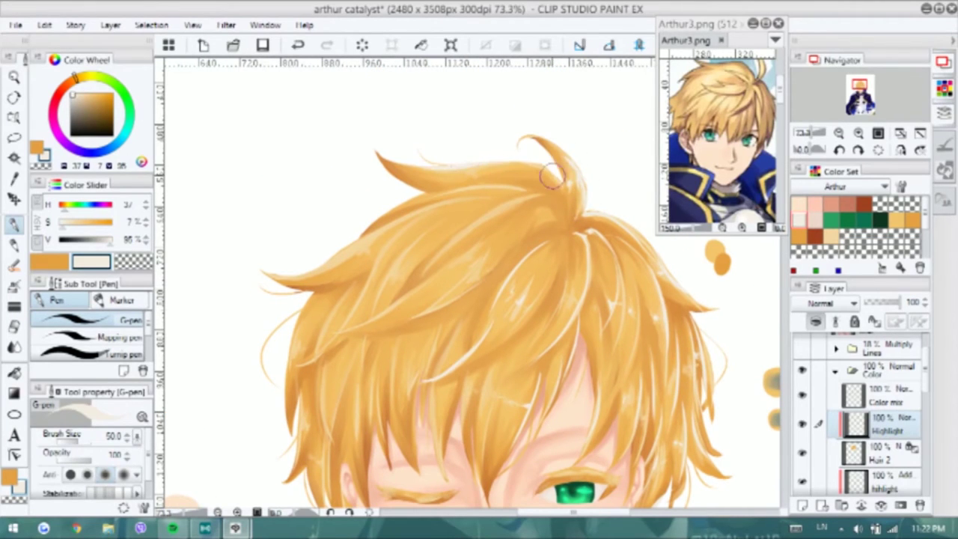
{"action": "left_click_drag", "start_coordinate": [265, 267], "coordinate": [331, 261]}
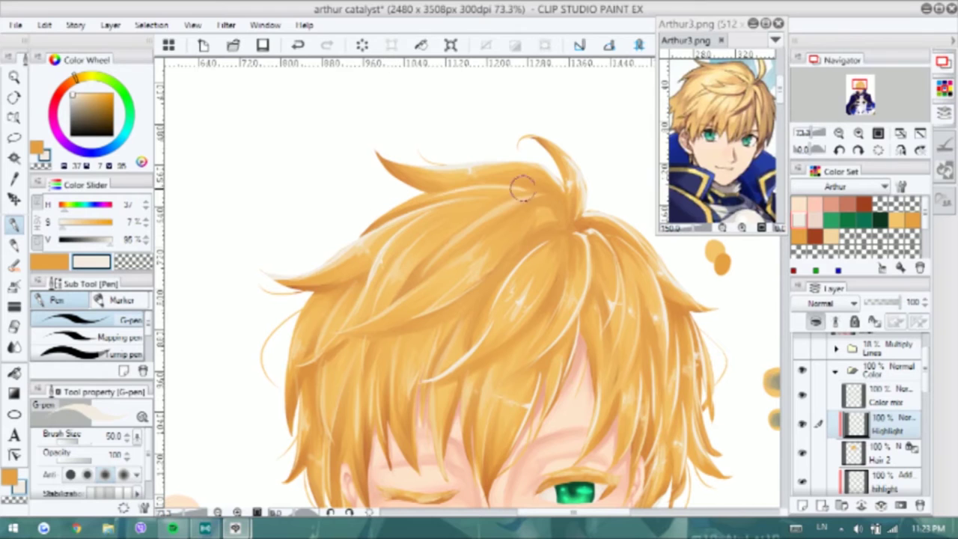
Draw near-white highlight lines down the fringe over the closed eye and the neighbouring side strands
{"action": "scroll", "coordinate": [487, 205], "scroll_direction": "down", "scroll_amount": 1}
{"action": "scroll", "coordinate": [452, 329], "scroll_direction": "down", "scroll_amount": 2}
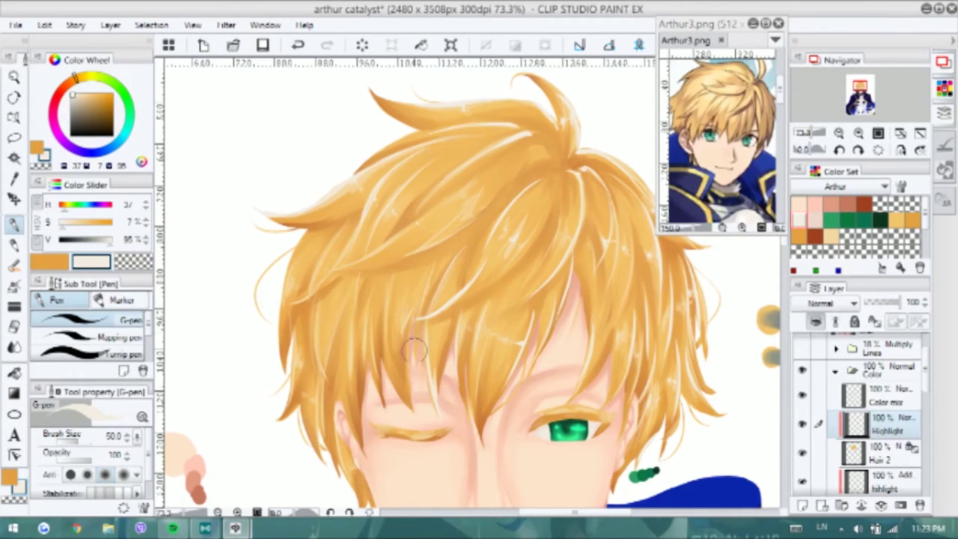
{"action": "left_click_drag", "start_coordinate": [393, 268], "coordinate": [381, 348]}
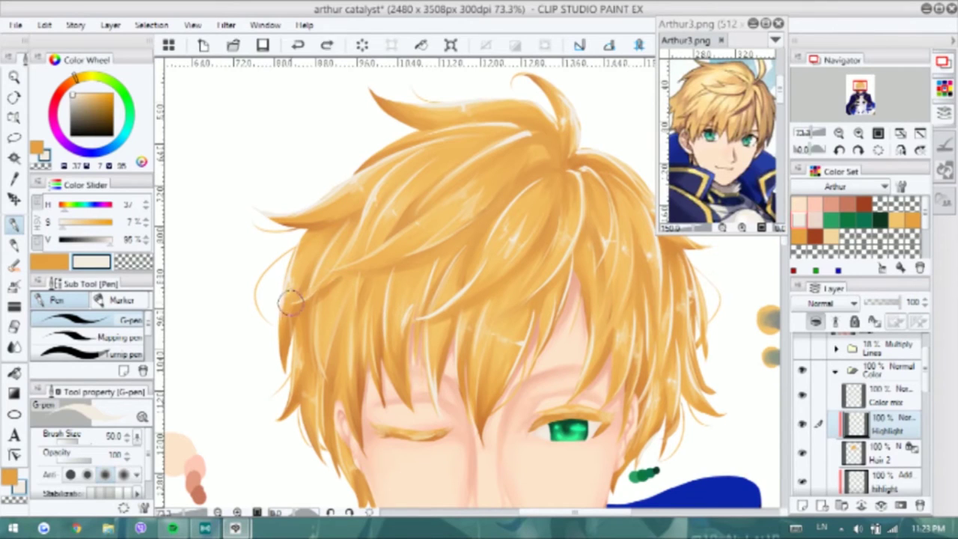
Paint light reflections on the open green eye using the G-pen on the Add (Glow) highlight layer
{"action": "scroll", "coordinate": [300, 292], "scroll_direction": "down", "scroll_amount": 1}
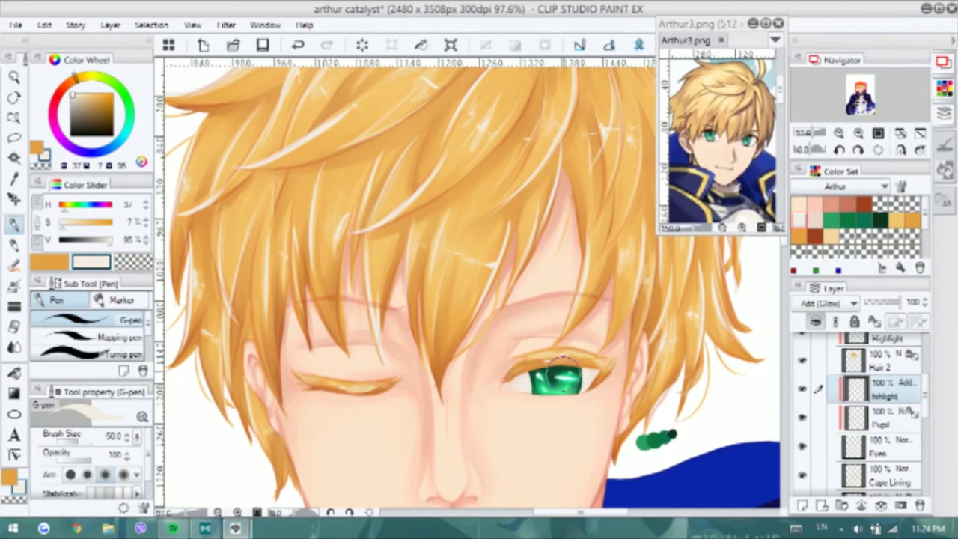
{"action": "scroll", "coordinate": [555, 386], "scroll_direction": "up", "scroll_amount": 3}
{"action": "mouse_move", "coordinate": [511, 350]}
{"action": "left_mouse_down"}
{"action": "mouse_move", "coordinate": [498, 342]}
{"action": "mouse_move", "coordinate": [519, 385]}
{"action": "mouse_move", "coordinate": [551, 374]}
{"action": "mouse_move", "coordinate": [579, 331]}
{"action": "left_mouse_up"}
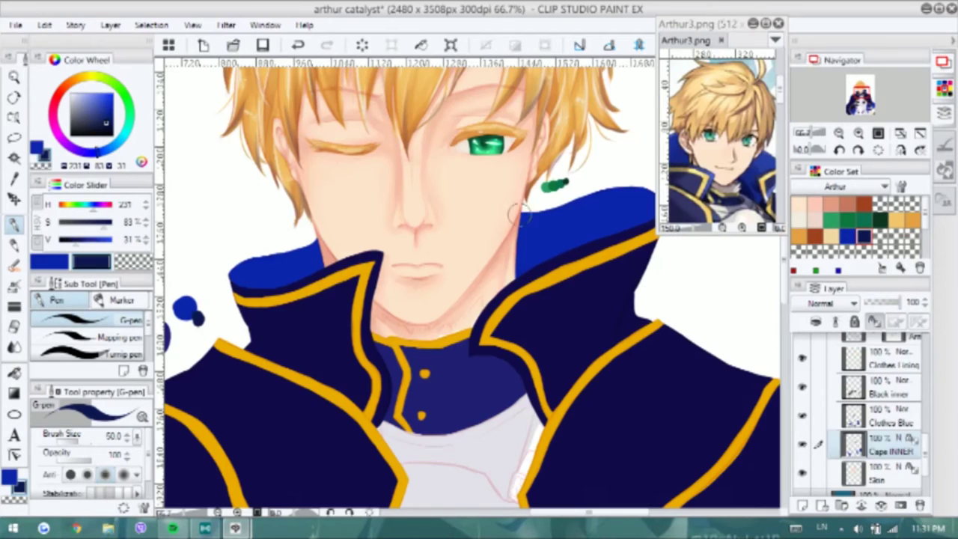
Paint dark navy G-pen shadows on both sides of the blue inner collar on the Cape INNER layer
{"action": "left_click_drag", "start_coordinate": [571, 258], "coordinate": [545, 282]}
{"action": "mouse_move", "coordinate": [606, 251]}
{"action": "left_mouse_down"}
{"action": "mouse_move", "coordinate": [629, 224]}
{"action": "mouse_move", "coordinate": [610, 247]}
{"action": "left_mouse_up"}
{"action": "mouse_move", "coordinate": [258, 319]}
{"action": "left_mouse_down"}
{"action": "mouse_move", "coordinate": [223, 298]}
{"action": "mouse_move", "coordinate": [213, 303]}
{"action": "left_mouse_up"}
Blend the inner collar shadows with the Oil paint flat brush at size 40, alternating sampled blue and dark navy
{"action": "key", "text": "b"}
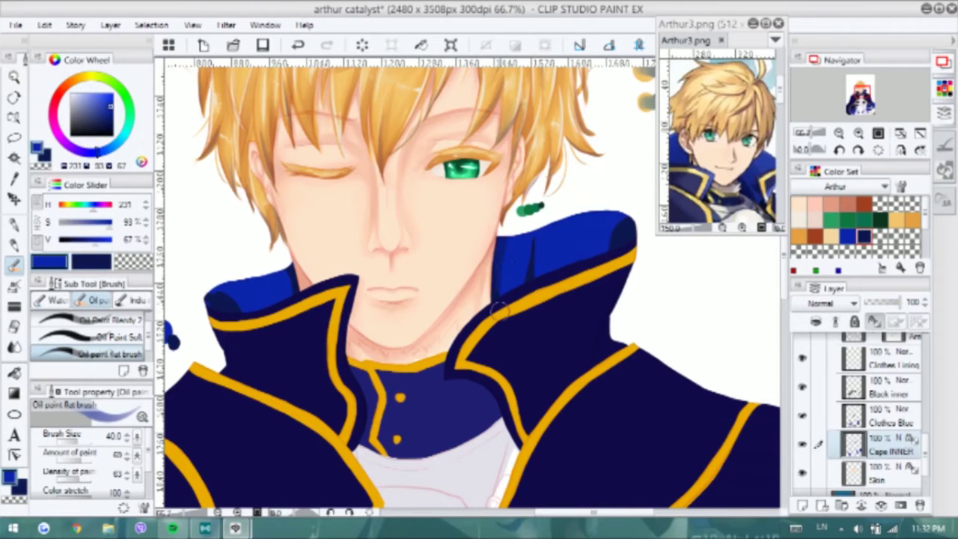
{"action": "left_click", "coordinate": [535, 245], "text": "alt"}
{"action": "left_click_drag", "start_coordinate": [619, 250], "coordinate": [611, 236]}
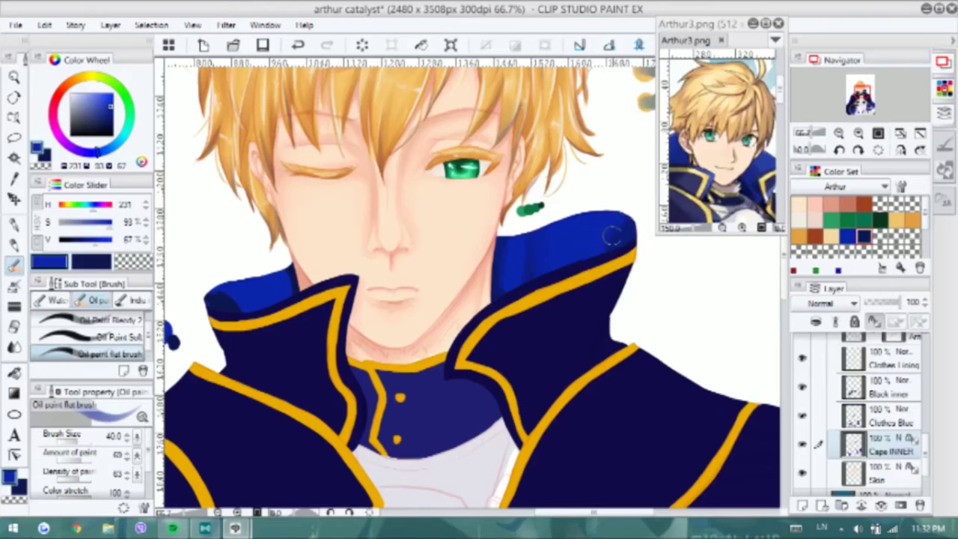
{"action": "key", "text": "x"}
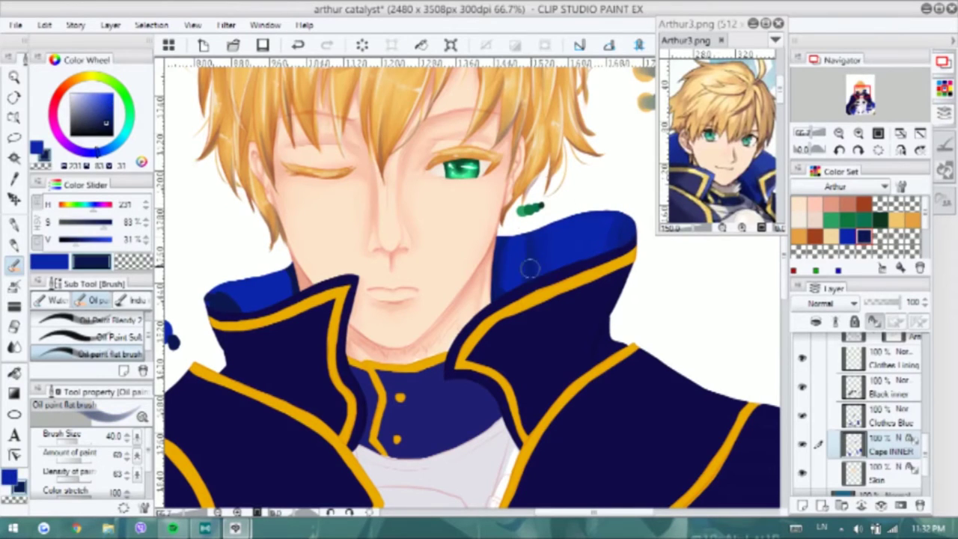
{"action": "left_click_drag", "start_coordinate": [516, 238], "coordinate": [552, 250]}
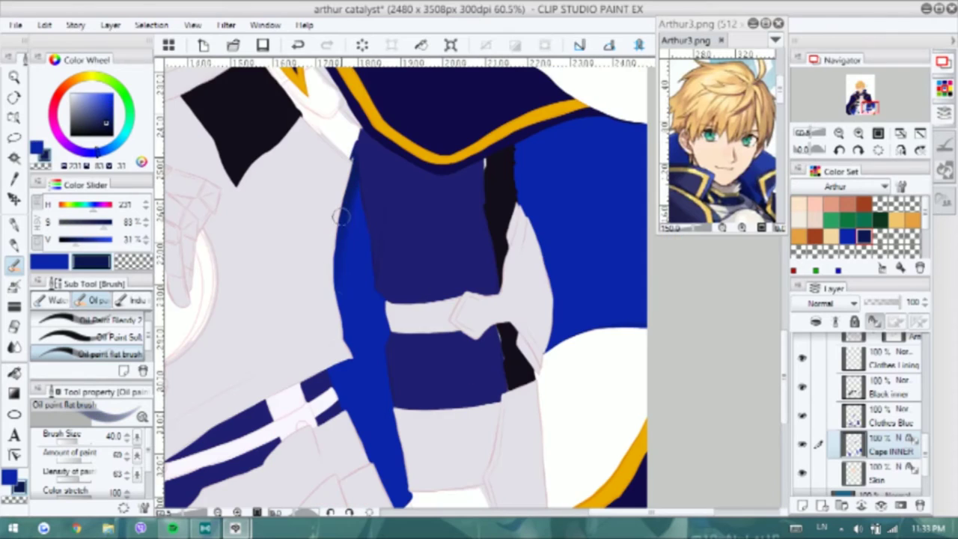
Shade the lower blue inner cape sections around the torso with dark navy using the Oil paint flat brush at size 40
{"action": "scroll", "coordinate": [336, 247], "scroll_direction": "down", "scroll_amount": 1}
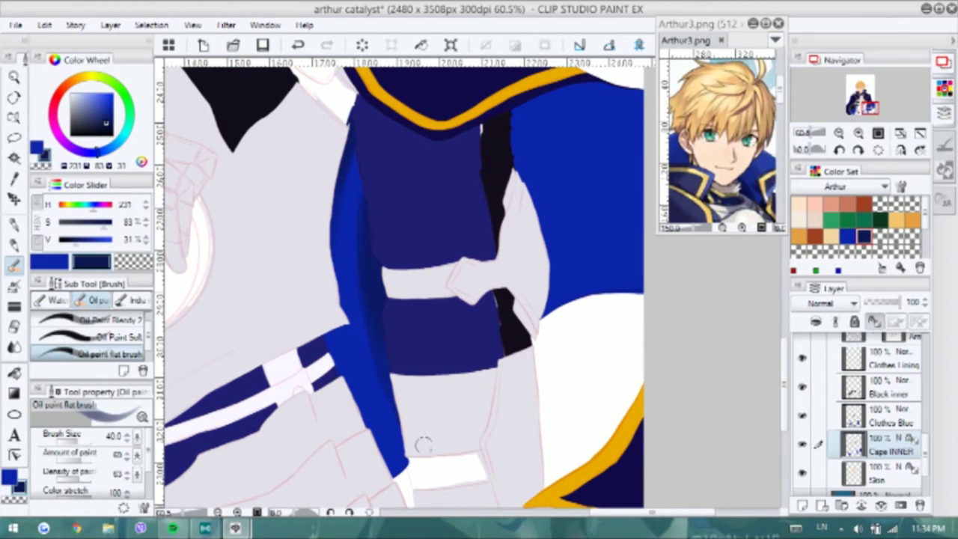
{"action": "left_click_drag", "start_coordinate": [621, 88], "coordinate": [563, 155]}
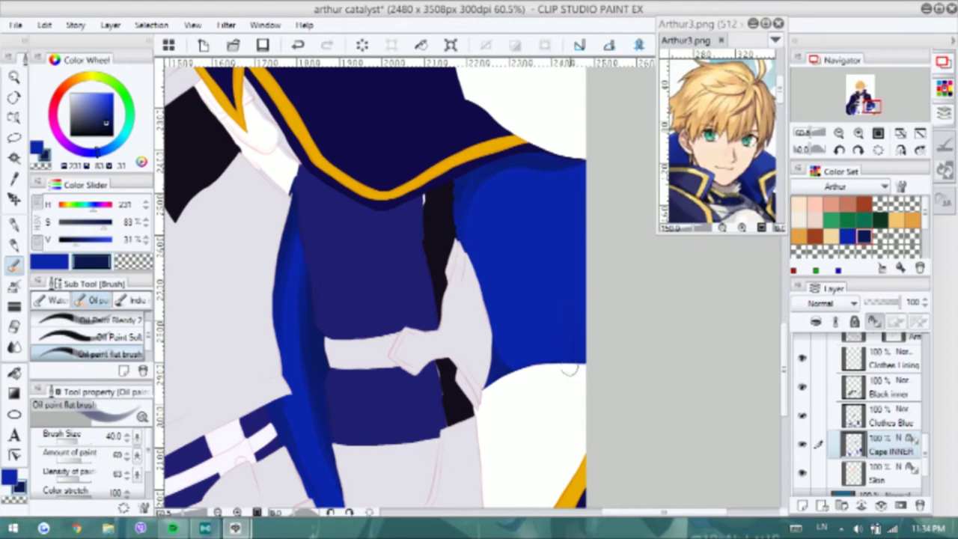
{"action": "scroll", "coordinate": [515, 209], "scroll_direction": "down", "scroll_amount": 3}
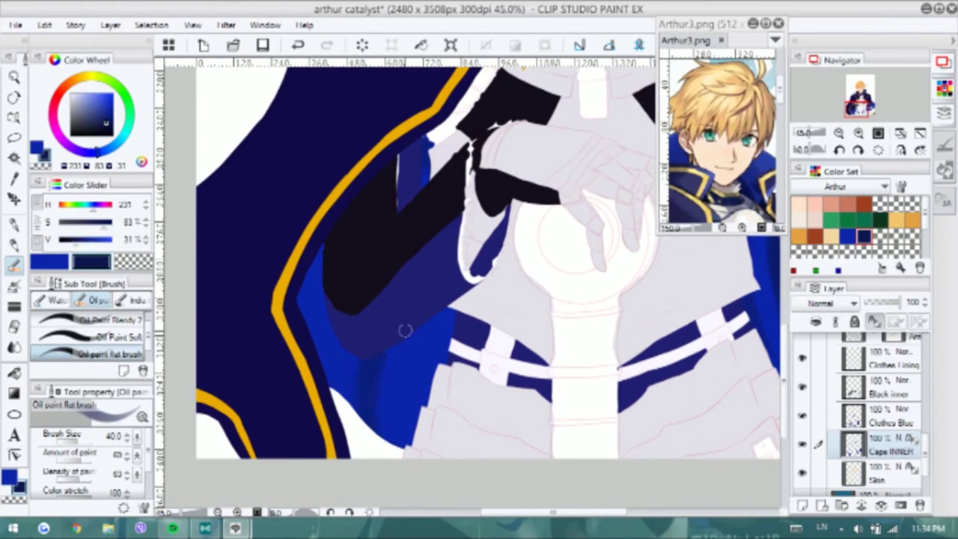
{"action": "scroll", "coordinate": [324, 254], "scroll_direction": "down", "scroll_amount": 3}
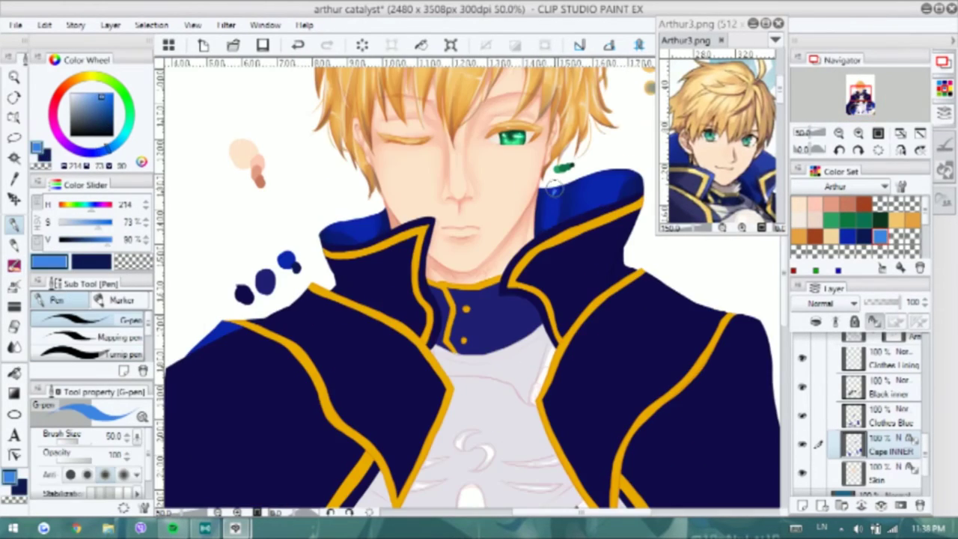
Blend light blue highlights into the inner collar on the open-eye side with Oil Paint Blendy 2 at size 40
{"action": "scroll", "coordinate": [554, 191], "scroll_direction": "up", "scroll_amount": 2}
{"action": "key", "text": "b"}
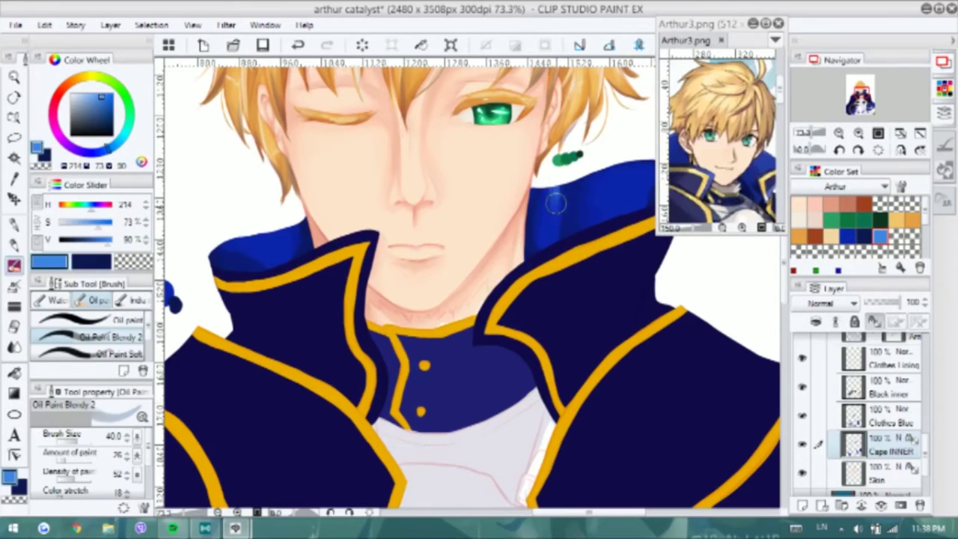
{"action": "key", "text": "x"}
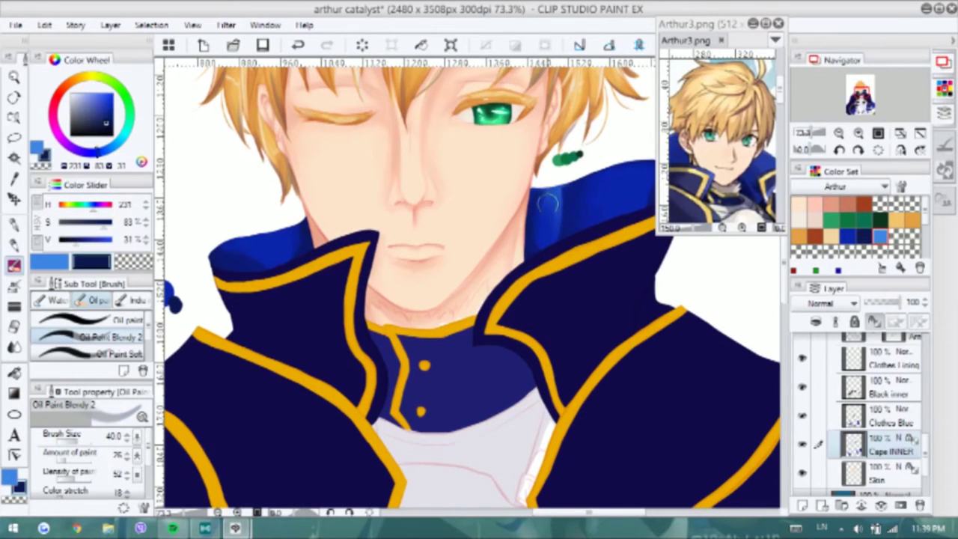
{"action": "left_click_drag", "start_coordinate": [551, 217], "coordinate": [482, 238]}
{"action": "key", "text": "x"}
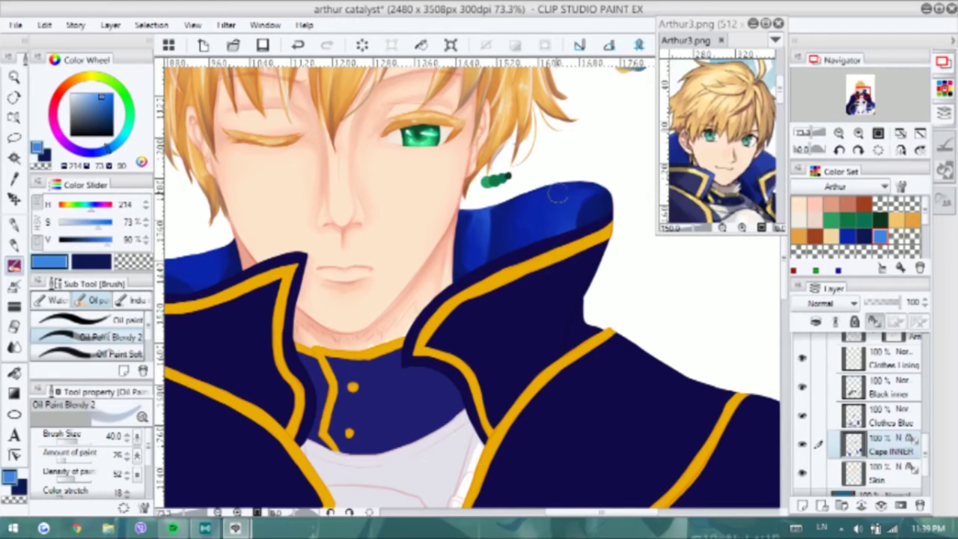
{"action": "left_click_drag", "start_coordinate": [552, 212], "coordinate": [571, 219]}
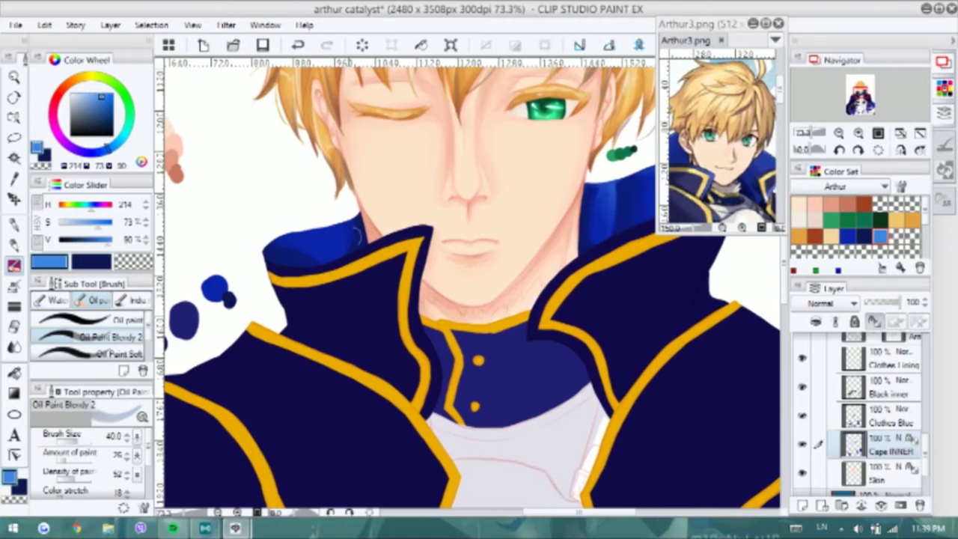
Paint light blue G-pen highlights on the inner collar on the closed-eye side and blend them with Oil Paint Blendy 2
{"action": "left_click_drag", "start_coordinate": [550, 198], "coordinate": [655, 165]}
{"action": "key", "text": "p"}
{"action": "key", "text": "b"}
{"action": "key", "text": "p"}
{"action": "key", "text": "b"}
{"action": "left_click_drag", "start_coordinate": [339, 225], "coordinate": [279, 240]}
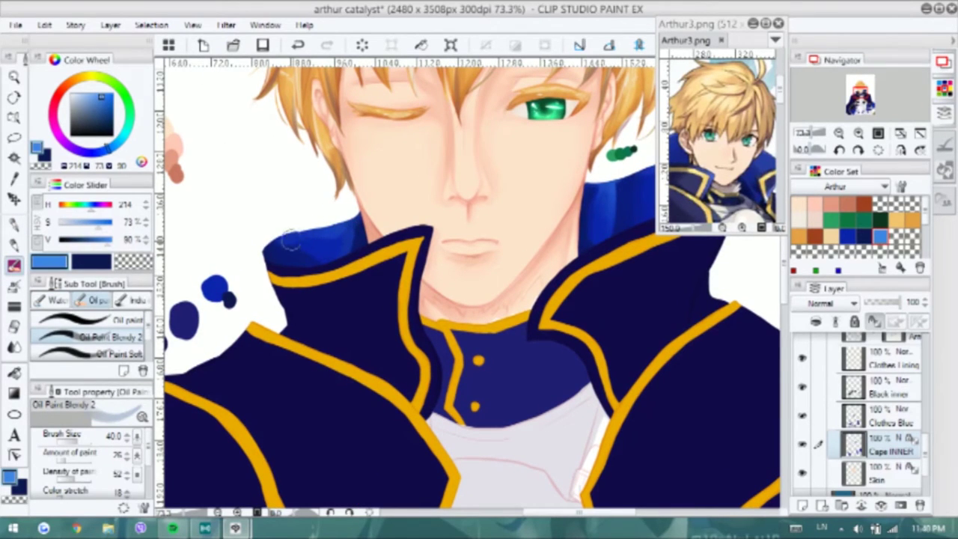
{"action": "key", "text": "p"}
{"action": "mouse_move", "coordinate": [269, 247]}
{"action": "left_mouse_down"}
{"action": "mouse_move", "coordinate": [321, 258]}
{"action": "mouse_move", "coordinate": [327, 234]}
{"action": "mouse_move", "coordinate": [326, 255]}
{"action": "left_mouse_up"}
{"action": "key", "text": "b"}
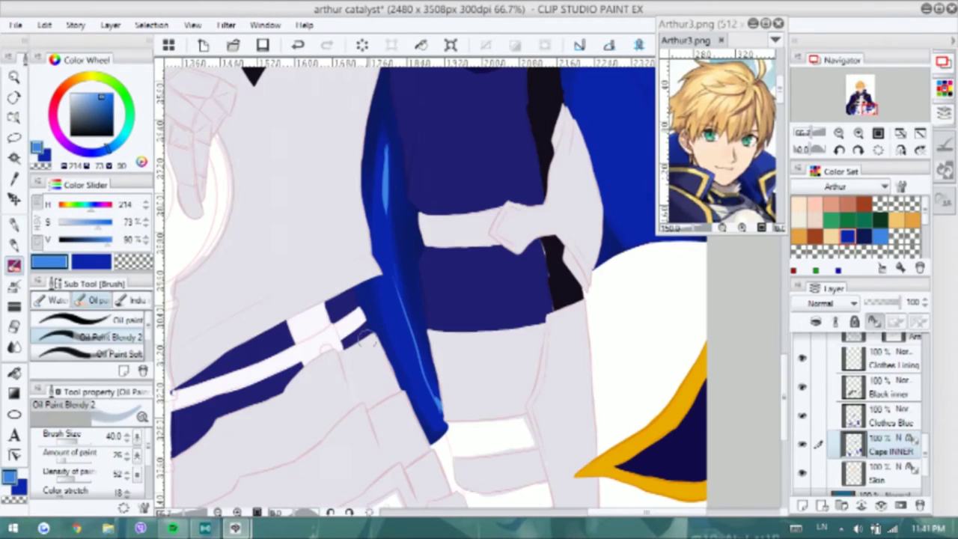
Paint light blue highlights down the narrow inner cape strip beside the torso and blend them with the Oil paint flat brush at size 70
{"action": "scroll", "coordinate": [152, 338], "scroll_direction": "down", "scroll_amount": 1}
{"action": "left_click", "coordinate": [146, 349]}
{"action": "mouse_move", "coordinate": [375, 142]}
{"action": "left_mouse_down"}
{"action": "mouse_move", "coordinate": [393, 267]}
{"action": "mouse_move", "coordinate": [443, 415]}
{"action": "mouse_move", "coordinate": [417, 372]}
{"action": "mouse_move", "coordinate": [443, 394]}
{"action": "mouse_move", "coordinate": [441, 434]}
{"action": "left_mouse_up"}
{"action": "left_click", "coordinate": [381, 145], "text": "alt"}
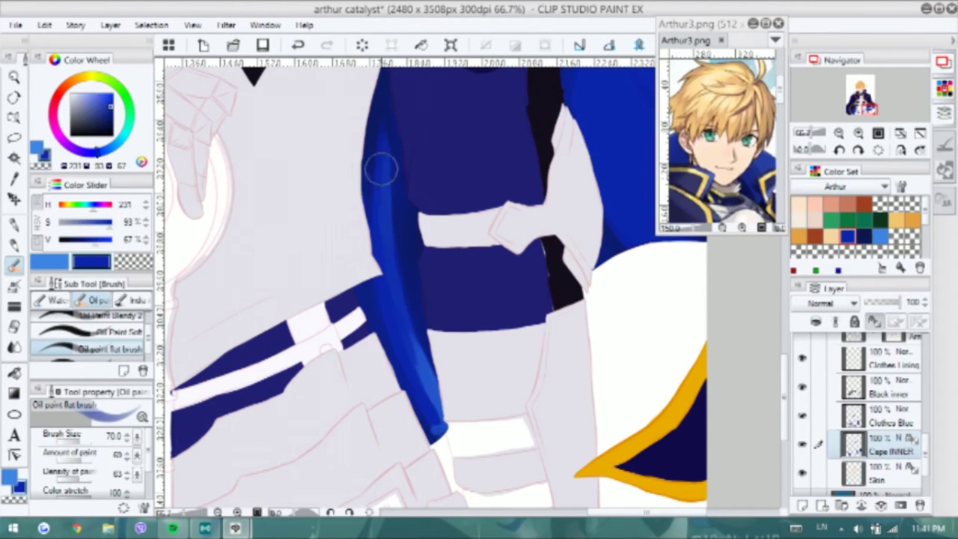
{"action": "left_click", "coordinate": [97, 319]}
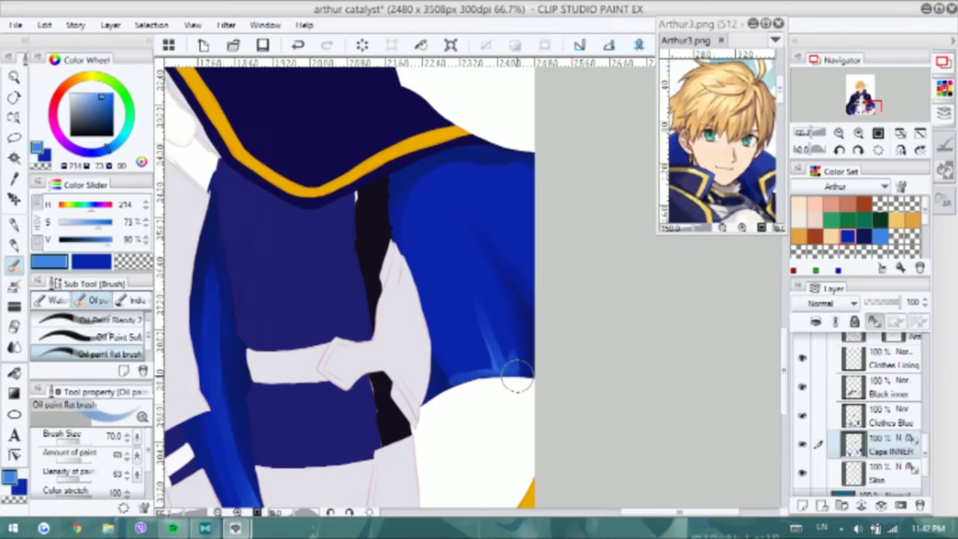
Paint light blue fold highlights on the wide inner cape section behind the arm and smooth them with Oil Paint Blendy 2 at size 60
{"action": "mouse_move", "coordinate": [520, 381]}
{"action": "left_mouse_down"}
{"action": "mouse_move", "coordinate": [503, 209]}
{"action": "mouse_move", "coordinate": [525, 168]}
{"action": "mouse_move", "coordinate": [538, 235]}
{"action": "mouse_move", "coordinate": [514, 168]}
{"action": "mouse_move", "coordinate": [539, 295]}
{"action": "left_mouse_up"}
{"action": "mouse_move", "coordinate": [509, 343]}
{"action": "left_mouse_down"}
{"action": "mouse_move", "coordinate": [455, 378]}
{"action": "mouse_move", "coordinate": [412, 387]}
{"action": "mouse_move", "coordinate": [435, 374]}
{"action": "mouse_move", "coordinate": [417, 345]}
{"action": "mouse_move", "coordinate": [466, 294]}
{"action": "left_mouse_up"}
{"action": "left_click_drag", "start_coordinate": [474, 342], "coordinate": [439, 197]}
{"action": "left_click", "coordinate": [90, 320]}
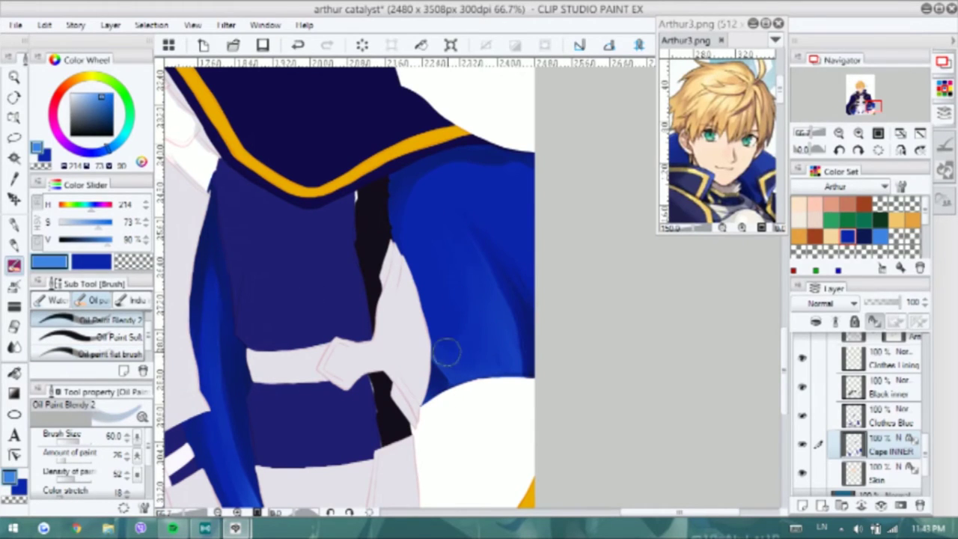
Add light blue highlights to the inner cape below the bent elbow, using the Oil paint flat brush at 70 and Oil Paint Blendy 2 at 60
{"action": "left_click", "coordinate": [105, 353]}
{"action": "scroll", "coordinate": [286, 395], "scroll_direction": "down", "scroll_amount": 1}
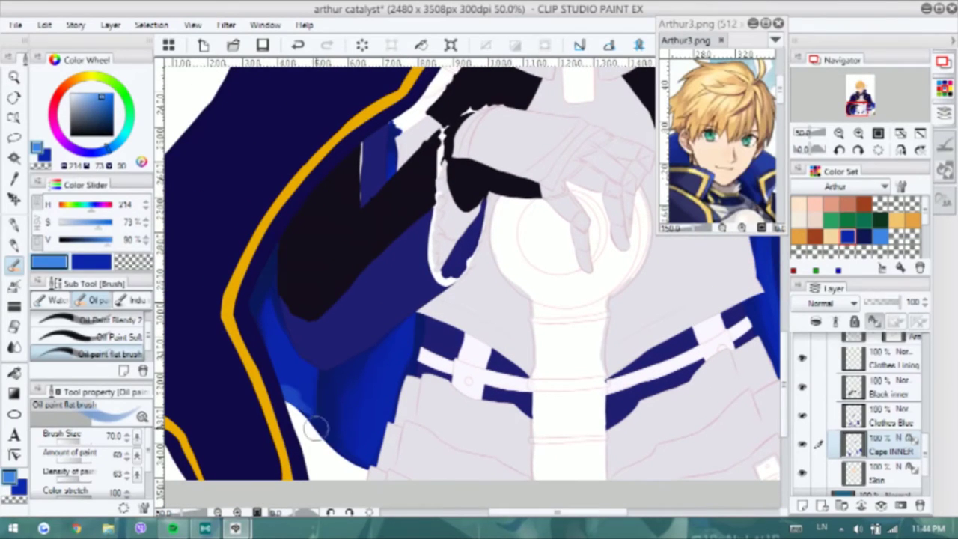
{"action": "mouse_move", "coordinate": [308, 396]}
{"action": "left_mouse_down"}
{"action": "mouse_move", "coordinate": [312, 357]}
{"action": "mouse_move", "coordinate": [292, 384]}
{"action": "mouse_move", "coordinate": [277, 384]}
{"action": "mouse_move", "coordinate": [288, 374]}
{"action": "left_mouse_up"}
{"action": "left_click", "coordinate": [105, 320]}
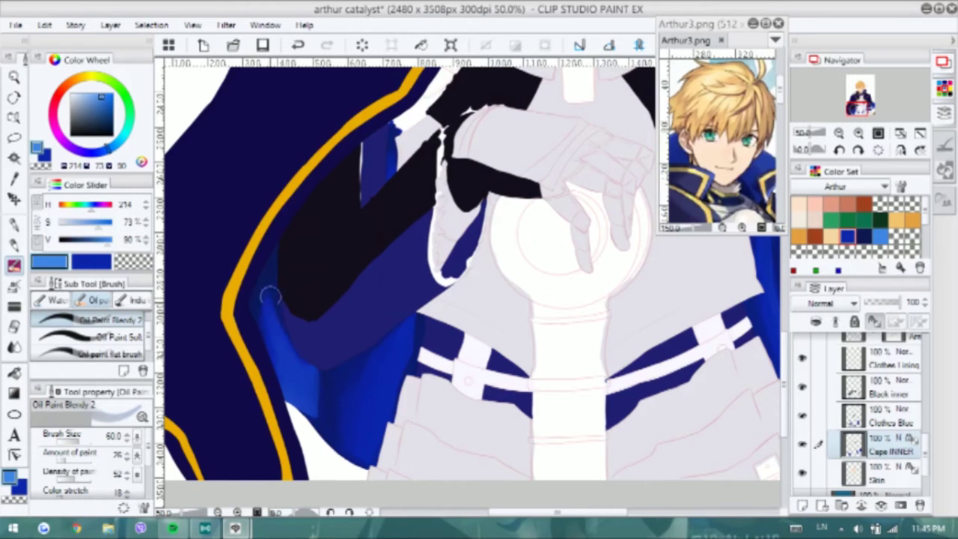
{"action": "key", "text": "b"}
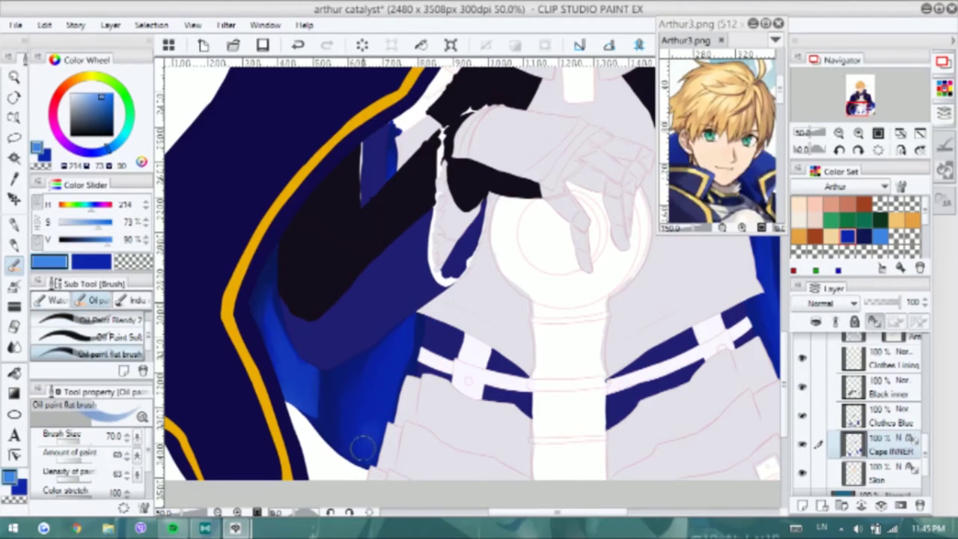
{"action": "key", "text": "b"}
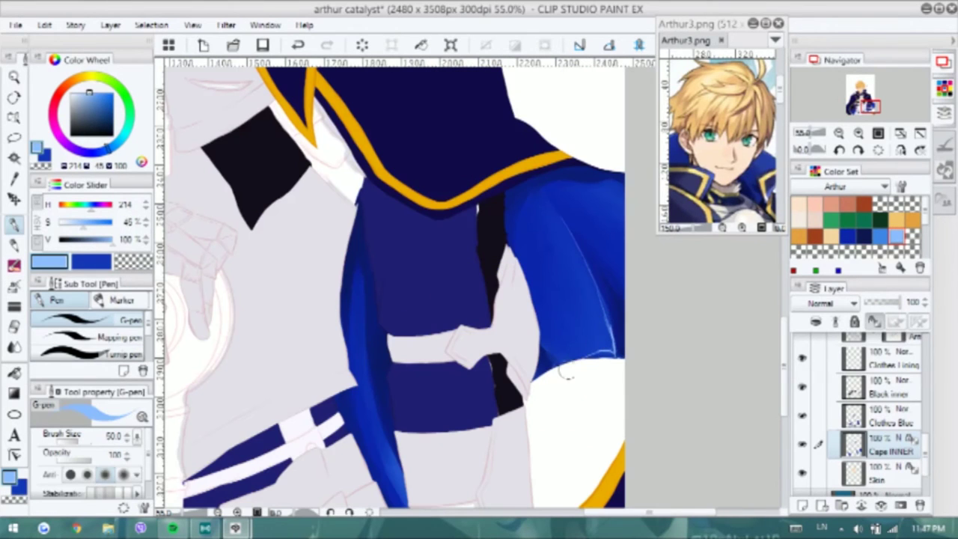
Blend the pale blue edge lines on the wide inner cape section with Oil Paint Blendy 2 at size 60
{"action": "key", "text": "b"}
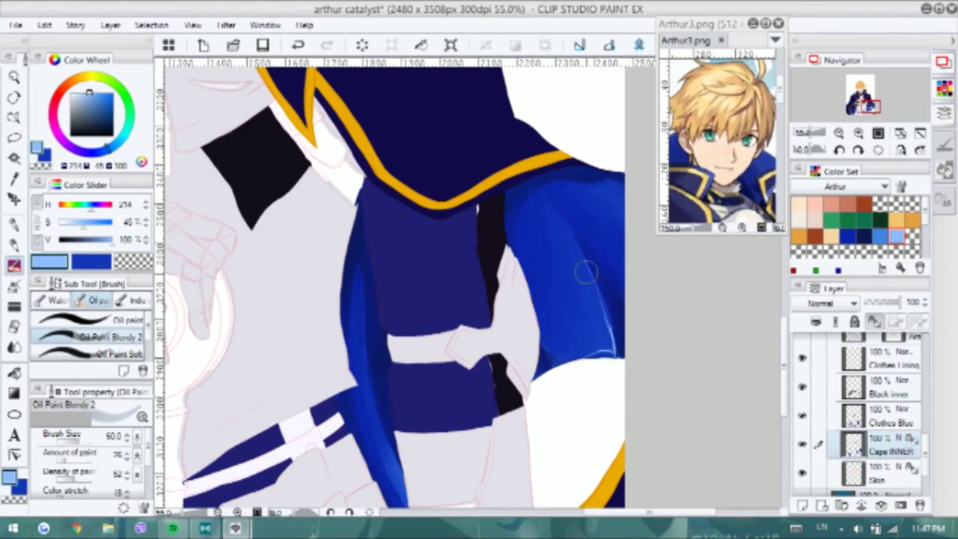
{"action": "left_click_drag", "start_coordinate": [607, 340], "coordinate": [590, 277]}
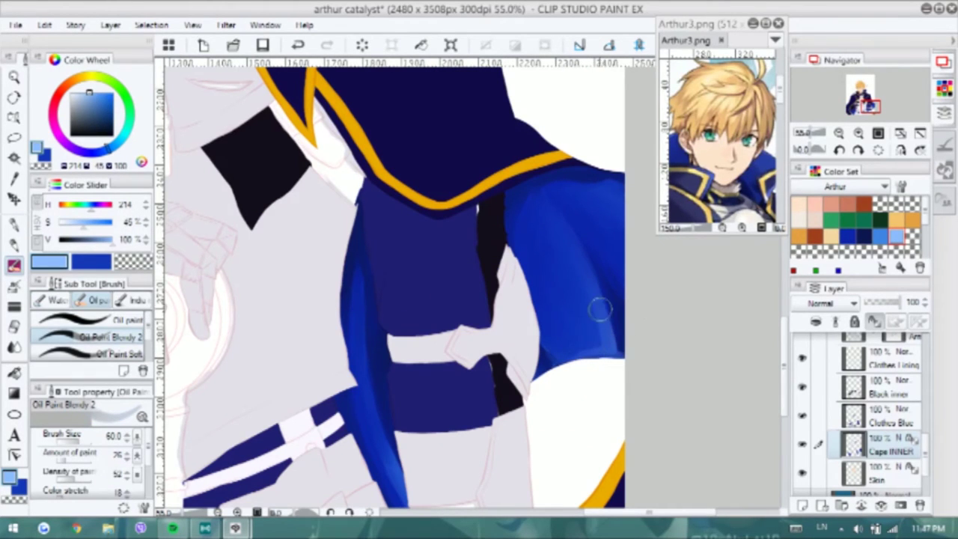
{"action": "left_click", "coordinate": [594, 309], "text": "alt"}
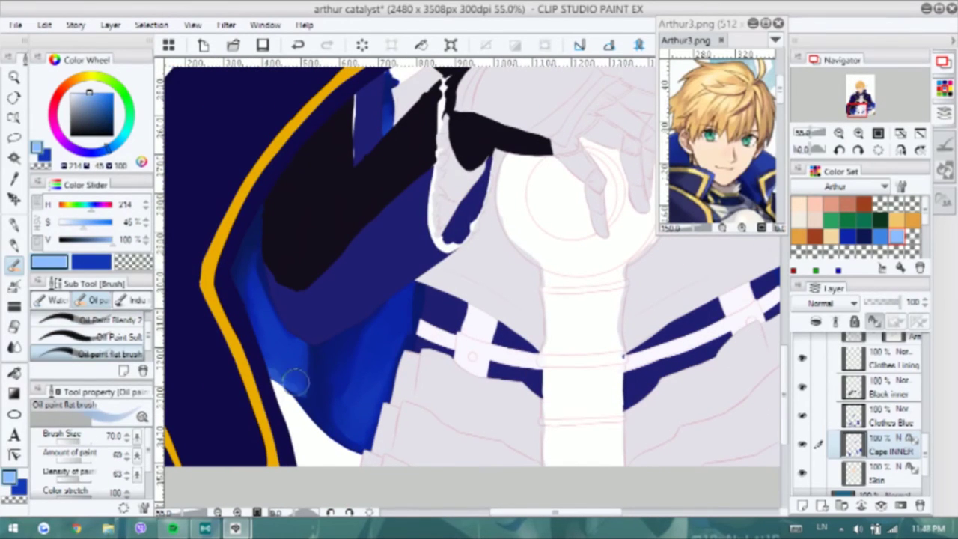
Refine the highlights on the inner cape below the elbow and on the inner collar with the Oil paint flat brush, sampling the collar blue
{"action": "mouse_move", "coordinate": [296, 381]}
{"action": "left_mouse_down"}
{"action": "mouse_move", "coordinate": [299, 350]}
{"action": "mouse_move", "coordinate": [268, 367]}
{"action": "mouse_move", "coordinate": [339, 422]}
{"action": "mouse_move", "coordinate": [350, 420]}
{"action": "mouse_move", "coordinate": [338, 407]}
{"action": "mouse_move", "coordinate": [365, 404]}
{"action": "left_mouse_up"}
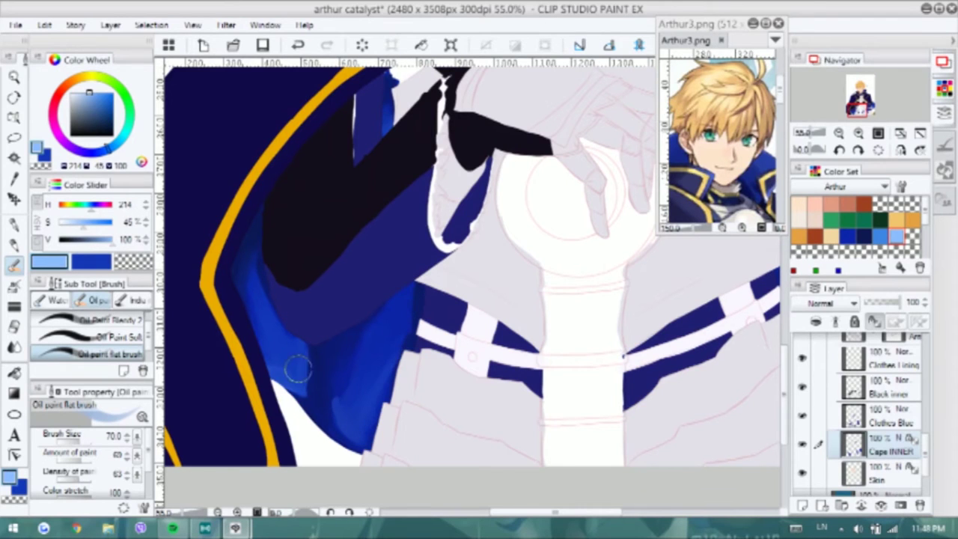
{"action": "scroll", "coordinate": [241, 366], "scroll_direction": "up", "scroll_amount": 10}
{"action": "mouse_move", "coordinate": [550, 109]}
{"action": "left_mouse_down"}
{"action": "mouse_move", "coordinate": [606, 116]}
{"action": "mouse_move", "coordinate": [546, 114]}
{"action": "mouse_move", "coordinate": [576, 119]}
{"action": "left_mouse_up"}
{"action": "left_click_drag", "start_coordinate": [421, 184], "coordinate": [425, 208]}
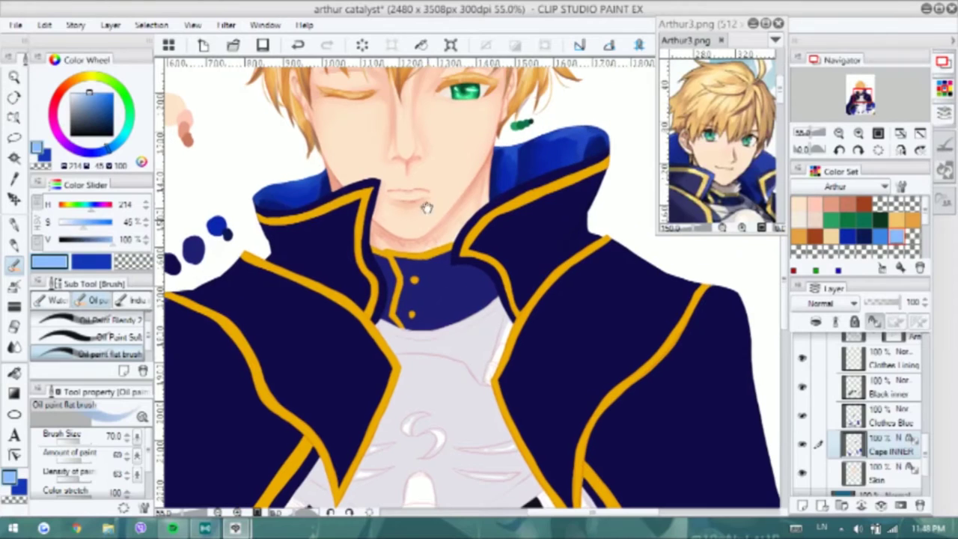
{"action": "left_click", "coordinate": [277, 196], "text": "alt"}
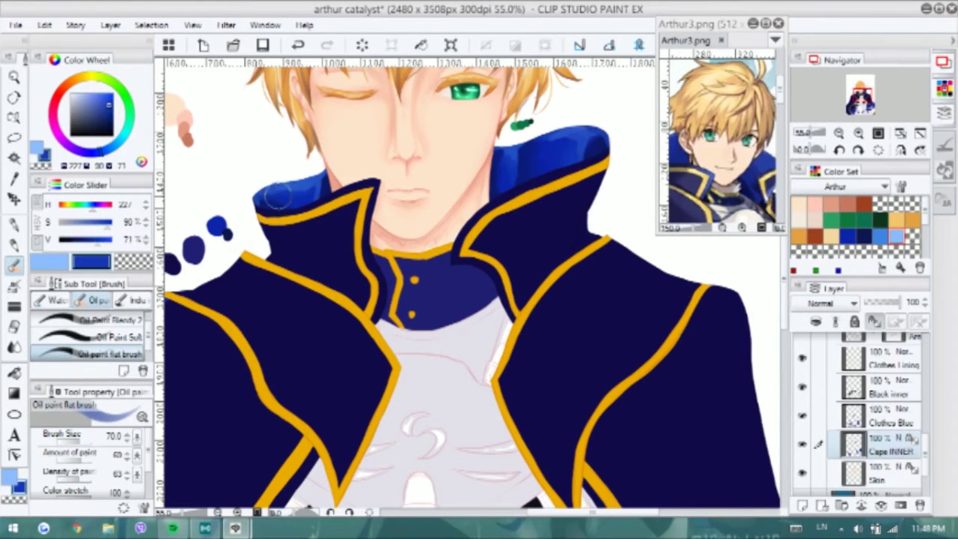
{"action": "key", "text": "period"}
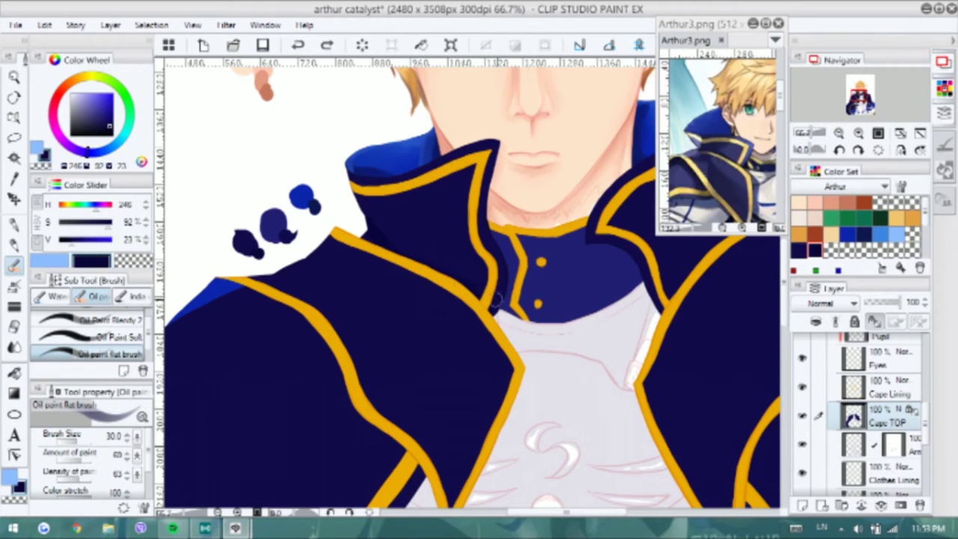
Shade the outer collar and the shoulder beneath it on the closed-eye side of the Cape TOP layer with dark navy at brush size 30
{"action": "left_click_drag", "start_coordinate": [404, 249], "coordinate": [356, 192]}
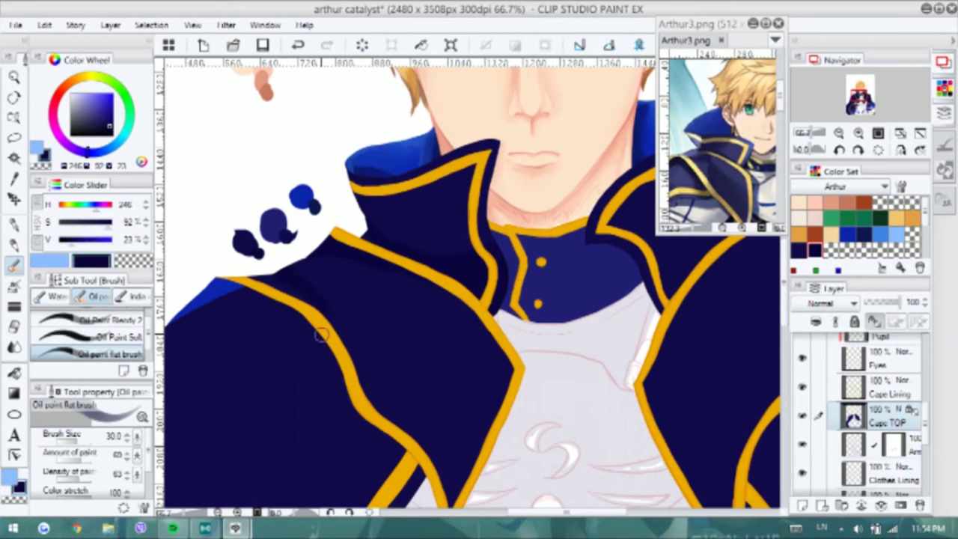
{"action": "left_click", "coordinate": [244, 235], "text": "alt"}
{"action": "left_click", "coordinate": [299, 280], "text": "alt"}
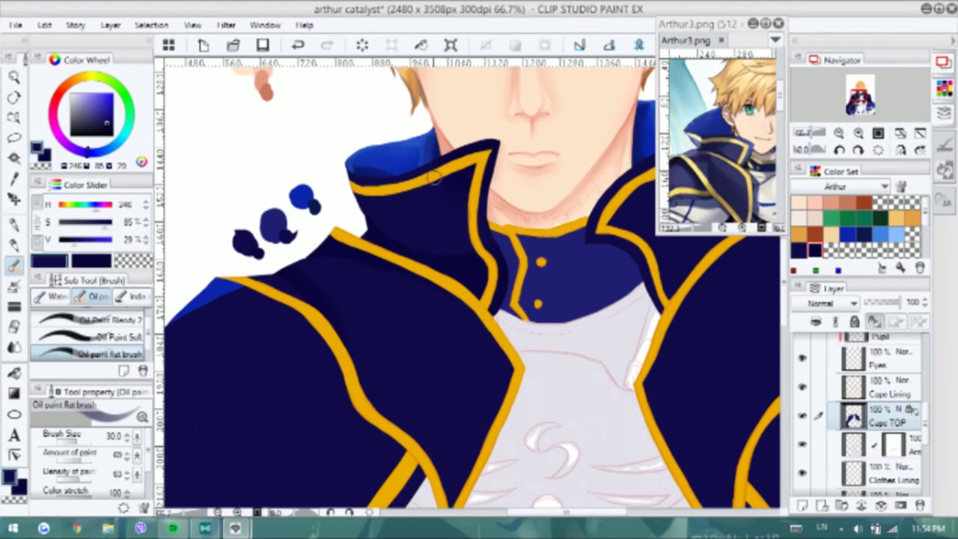
{"action": "key", "text": "b"}
{"action": "left_click", "coordinate": [258, 253], "text": "alt"}
{"action": "key", "text": "b"}
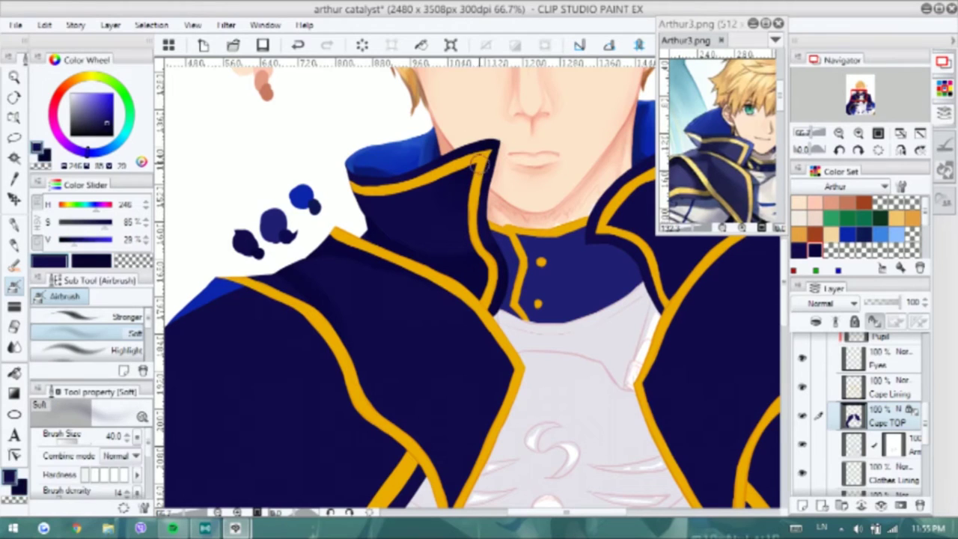
{"action": "key", "text": "b"}
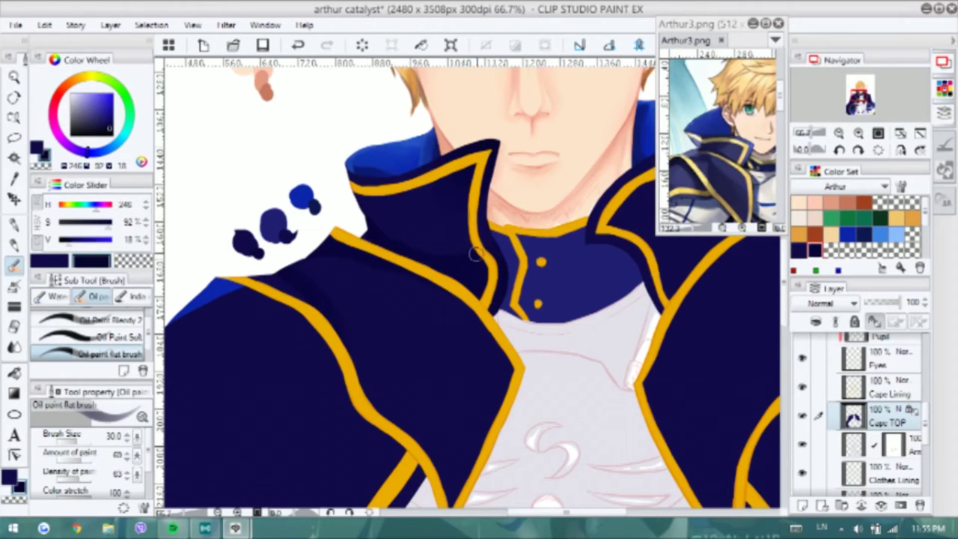
Paint dark navy shadows on the cape's front flap and shoulder on the closed-eye side with the Oil paint flat brush at size 60
{"action": "scroll", "coordinate": [357, 365], "scroll_direction": "down", "scroll_amount": 1}
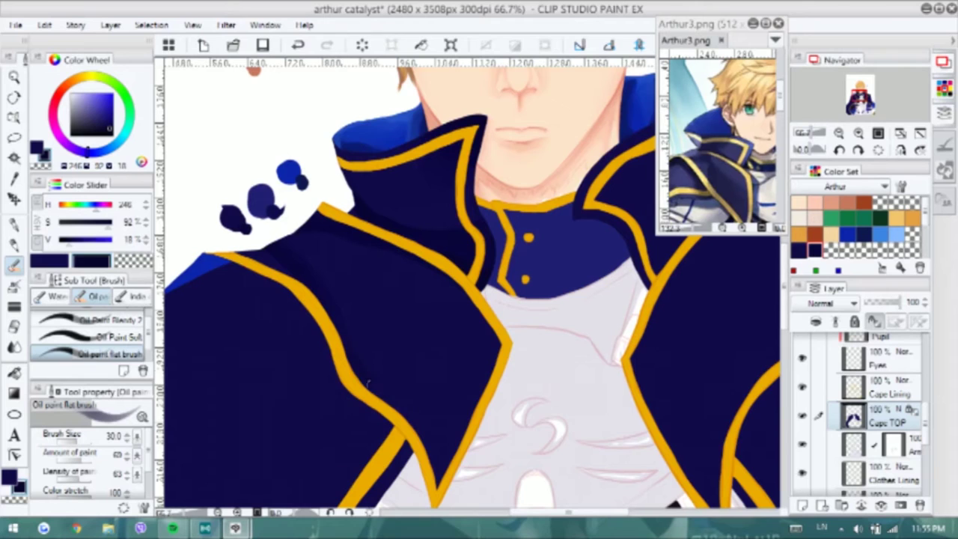
{"action": "key", "text": "bracketright"}
{"action": "scroll", "coordinate": [253, 254], "scroll_direction": "down", "scroll_amount": 1}
{"action": "scroll", "coordinate": [253, 254], "scroll_direction": "left", "scroll_amount": 2}
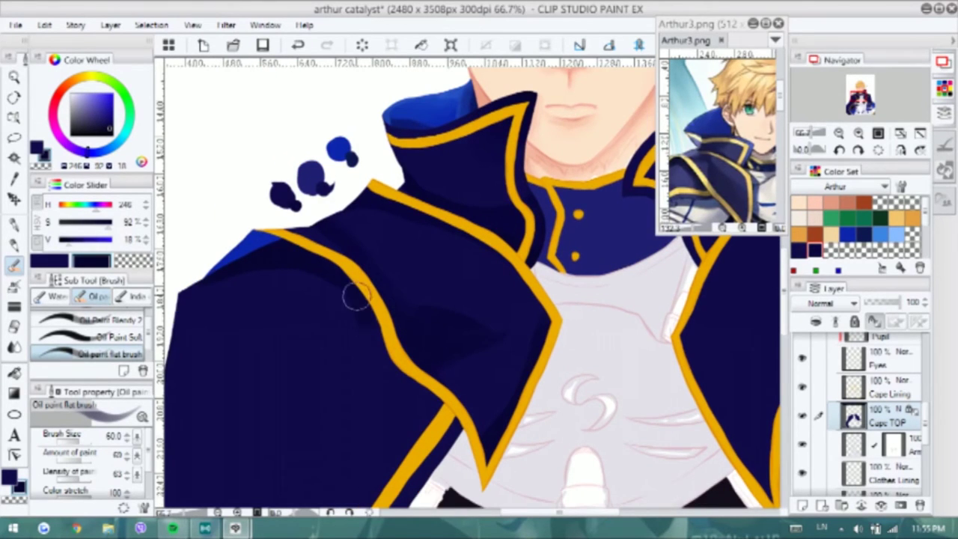
{"action": "scroll", "coordinate": [412, 224], "scroll_direction": "left", "scroll_amount": 3}
{"action": "scroll", "coordinate": [411, 224], "scroll_direction": "down", "scroll_amount": 1}
Shade the folds of the outer collar on the open-eye side with dark navy using the Oil paint flat brush at size 60
{"action": "scroll", "coordinate": [412, 224], "scroll_direction": "right", "scroll_amount": 5}
{"action": "scroll", "coordinate": [412, 224], "scroll_direction": "up", "scroll_amount": 2}
{"action": "scroll", "coordinate": [395, 353], "scroll_direction": "right", "scroll_amount": 4}
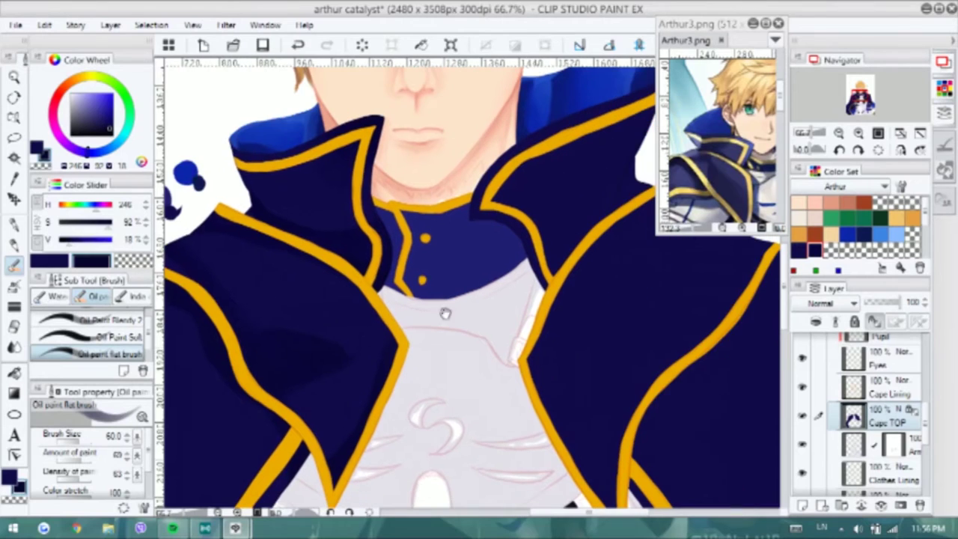
{"action": "scroll", "coordinate": [475, 325], "scroll_direction": "right", "scroll_amount": 4}
{"action": "scroll", "coordinate": [506, 197], "scroll_direction": "up", "scroll_amount": 1}
{"action": "scroll", "coordinate": [507, 197], "scroll_direction": "left", "scroll_amount": 1}
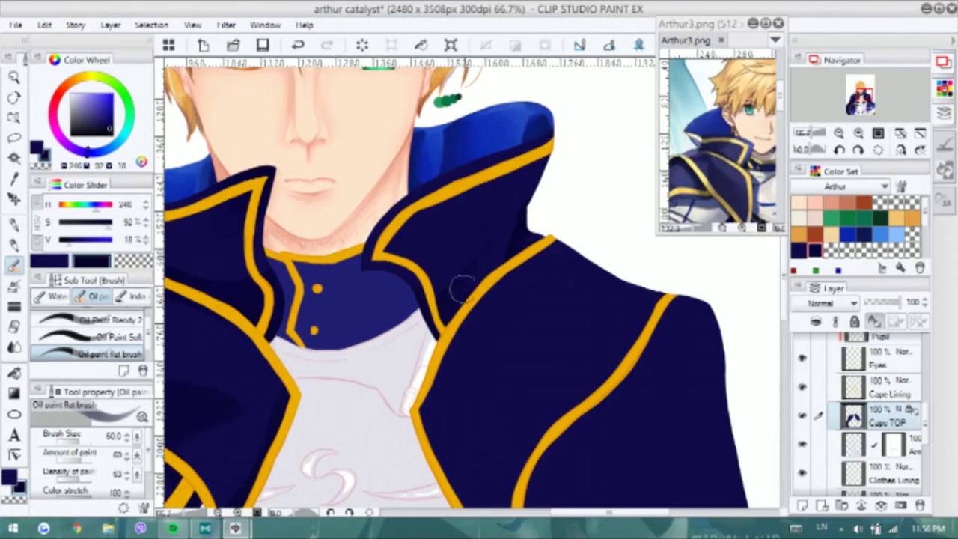
Paint dark navy shadows on the open-eye side's front cape flap and along its gold trim on the outer cape
{"action": "scroll", "coordinate": [380, 233], "scroll_direction": "down", "scroll_amount": 3}
{"action": "scroll", "coordinate": [379, 233], "scroll_direction": "right", "scroll_amount": 1}
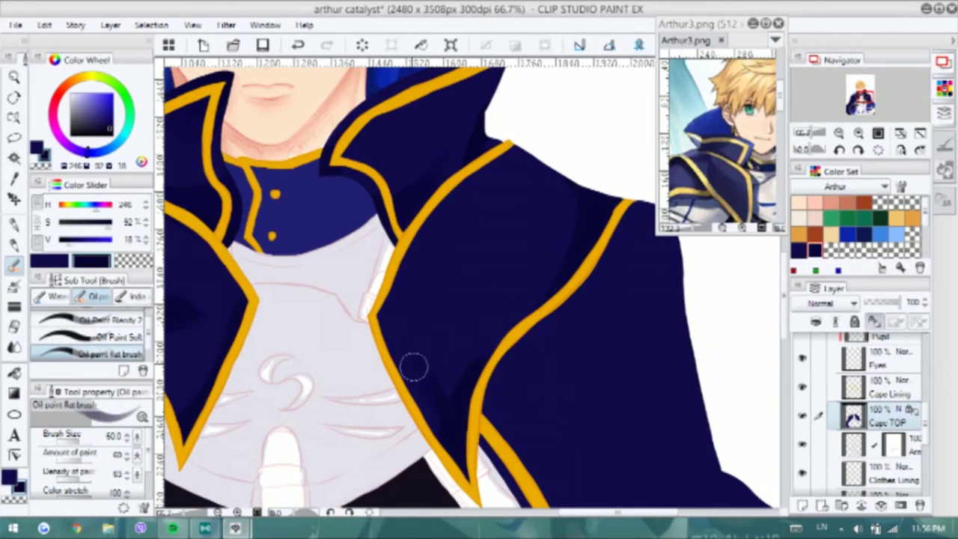
{"action": "scroll", "coordinate": [474, 242], "scroll_direction": "down", "scroll_amount": 3}
{"action": "scroll", "coordinate": [475, 242], "scroll_direction": "right", "scroll_amount": 2}
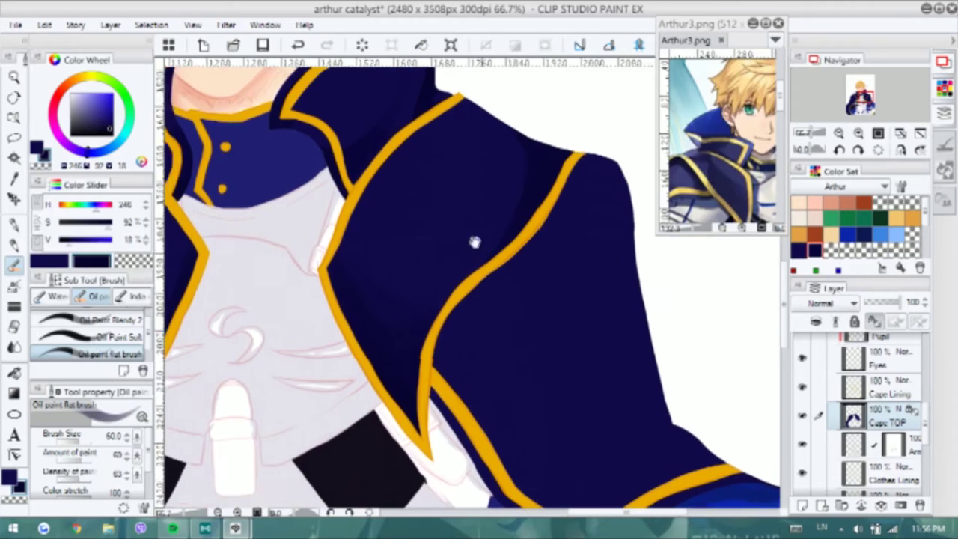
{"action": "scroll", "coordinate": [656, 381], "scroll_direction": "down", "scroll_amount": 1}
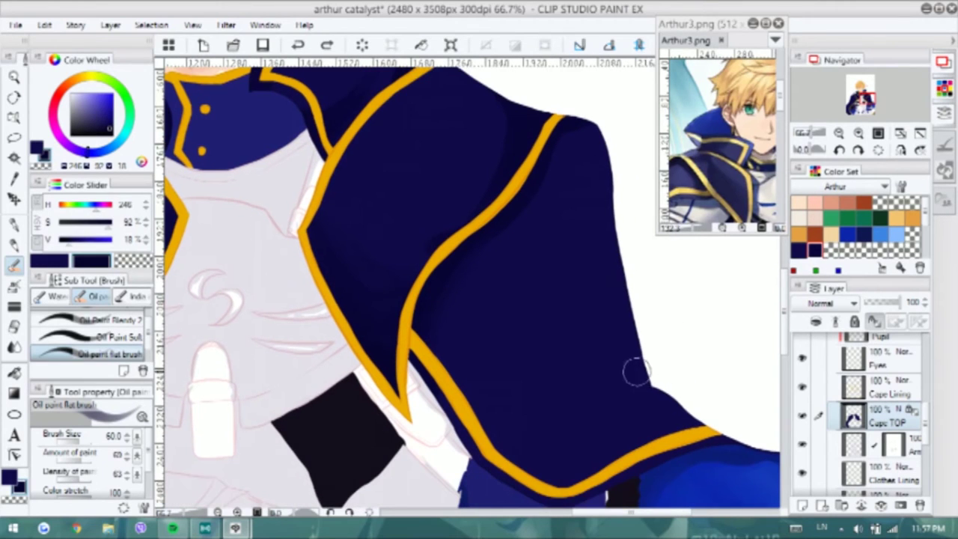
Paint dark navy fold shadows on the lower part of the open-eye side's outer cape, above its gold hem
{"action": "scroll", "coordinate": [591, 360], "scroll_direction": "down", "scroll_amount": 1}
{"action": "scroll", "coordinate": [592, 359], "scroll_direction": "right", "scroll_amount": 1}
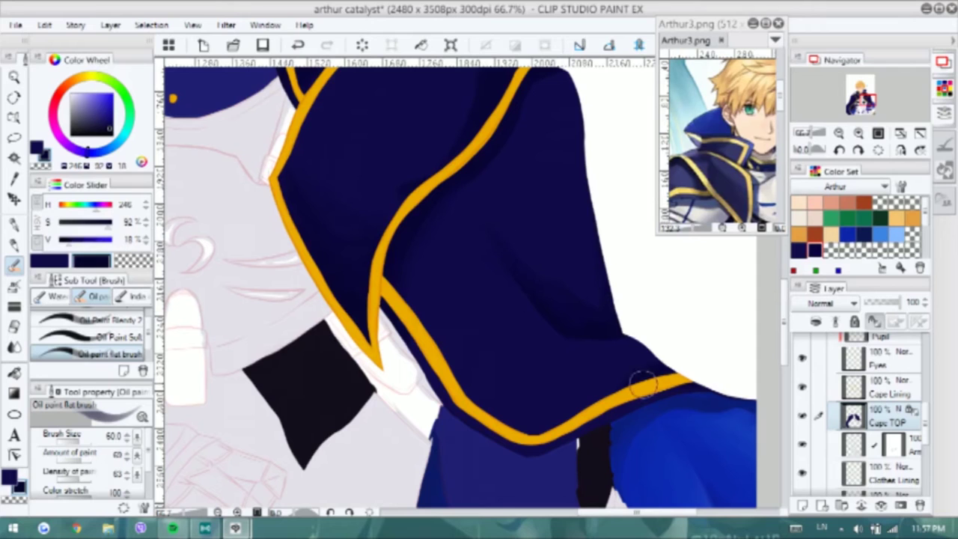
{"action": "key", "text": "ctrl+z"}
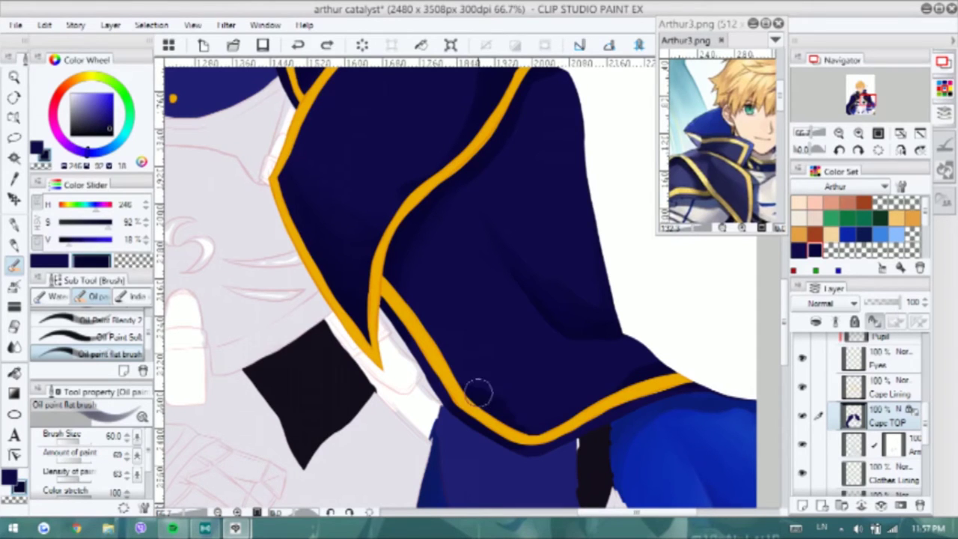
{"action": "mouse_move", "coordinate": [407, 277]}
{"action": "left_mouse_down"}
{"action": "mouse_move", "coordinate": [549, 336]}
{"action": "mouse_move", "coordinate": [566, 276]}
{"action": "left_mouse_up"}
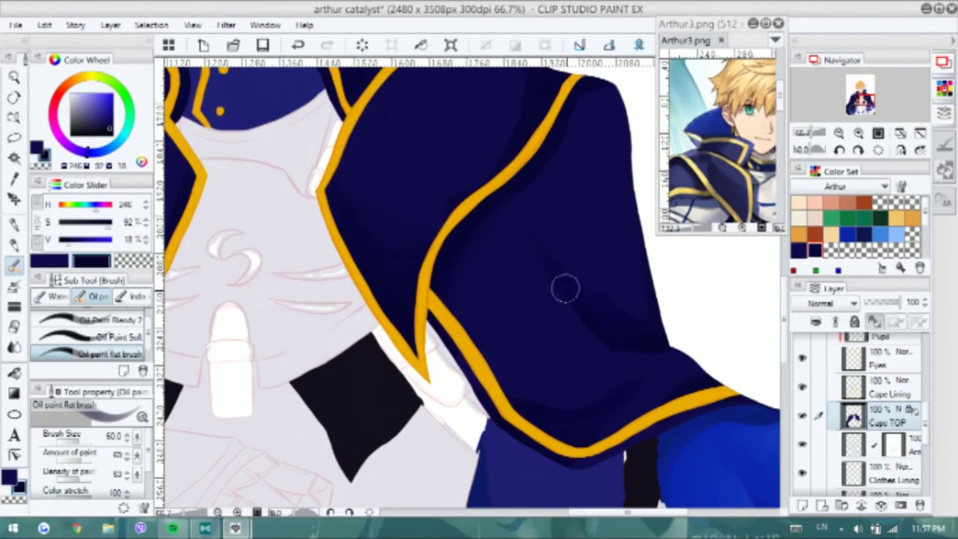
{"action": "scroll", "coordinate": [623, 232], "scroll_direction": "up", "scroll_amount": 2}
Paint dark navy fold shadows down the closed-eye side's outer cape to its lower hem with the Oil paint flat brush
{"action": "key", "text": "h"}
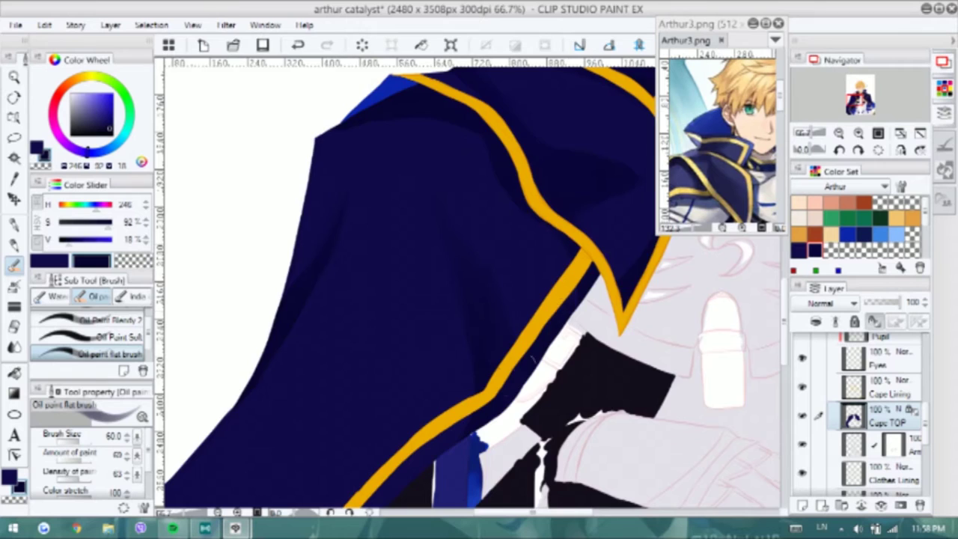
{"action": "scroll", "coordinate": [384, 337], "scroll_direction": "down", "scroll_amount": 2}
{"action": "mouse_move", "coordinate": [379, 470]}
{"action": "left_mouse_down"}
{"action": "mouse_move", "coordinate": [363, 352]}
{"action": "mouse_move", "coordinate": [474, 447]}
{"action": "left_mouse_up"}
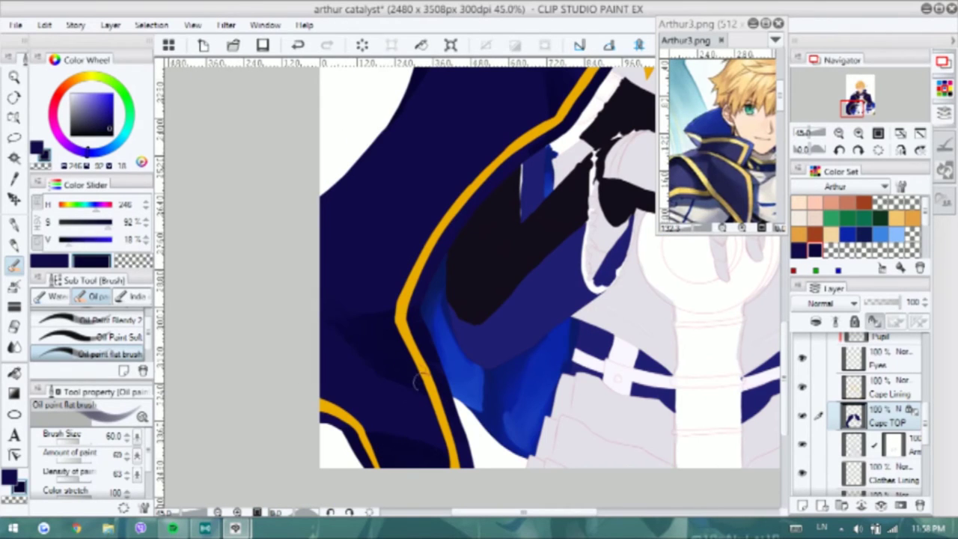
{"action": "left_click_drag", "start_coordinate": [292, 279], "coordinate": [292, 301]}
{"action": "scroll", "coordinate": [432, 426], "scroll_direction": "up", "scroll_amount": 3}
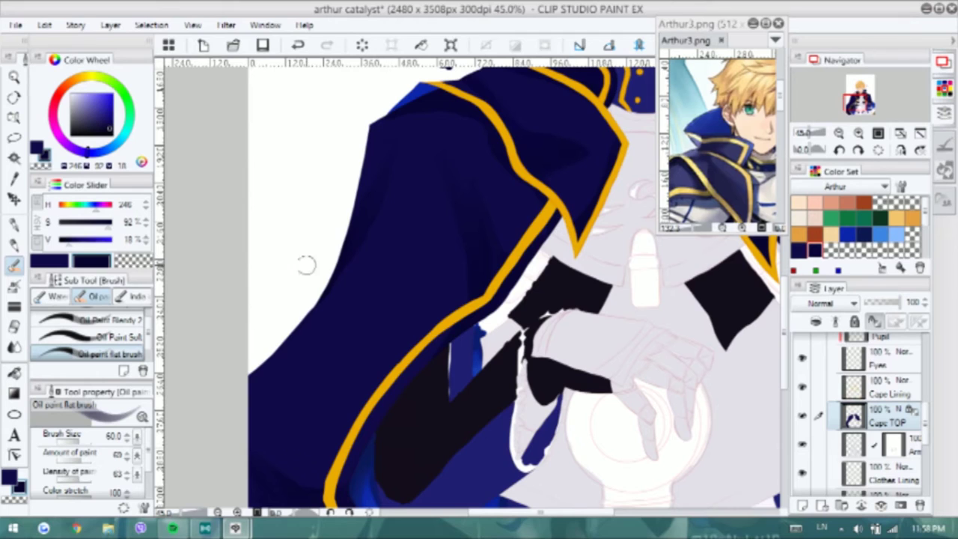
{"action": "scroll", "coordinate": [260, 387], "scroll_direction": "down", "scroll_amount": 1}
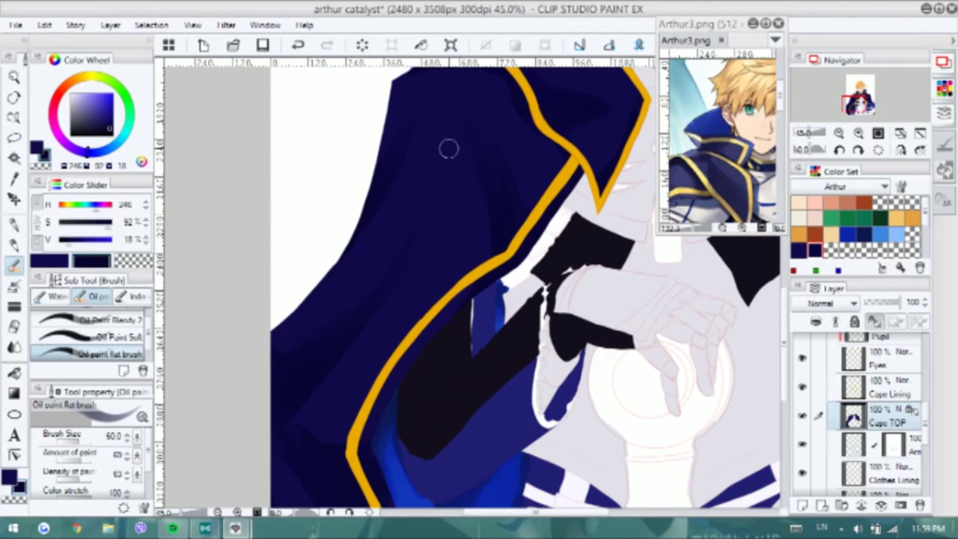
Highlight the strip of inner cape at the closed-eye shoulder with light blue (RGB 62, 133, 229) on the Cape INNER layer
{"action": "left_click_drag", "start_coordinate": [449, 149], "coordinate": [353, 235]}
{"action": "scroll", "coordinate": [460, 299], "scroll_direction": "down", "scroll_amount": 2}
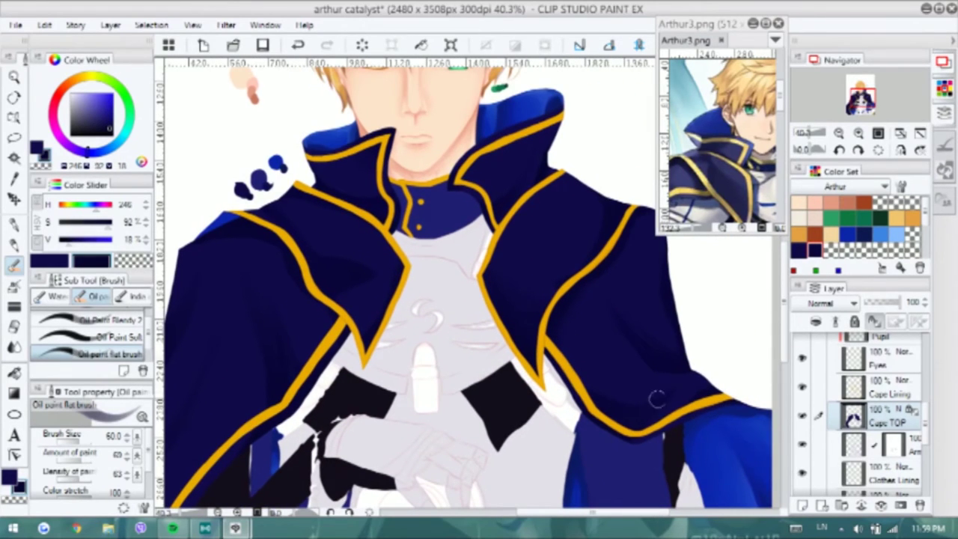
{"action": "left_click", "coordinate": [641, 340], "text": "alt"}
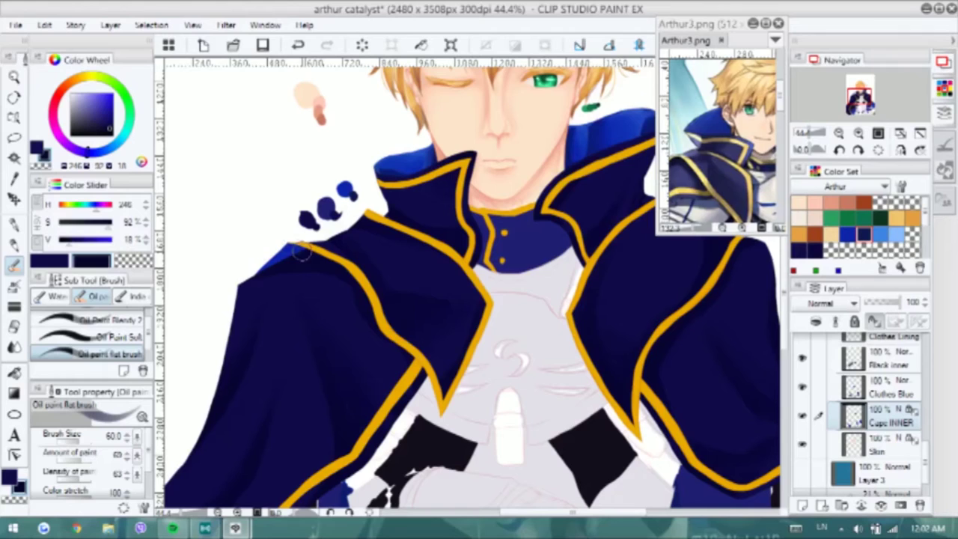
{"action": "left_click", "coordinate": [880, 235]}
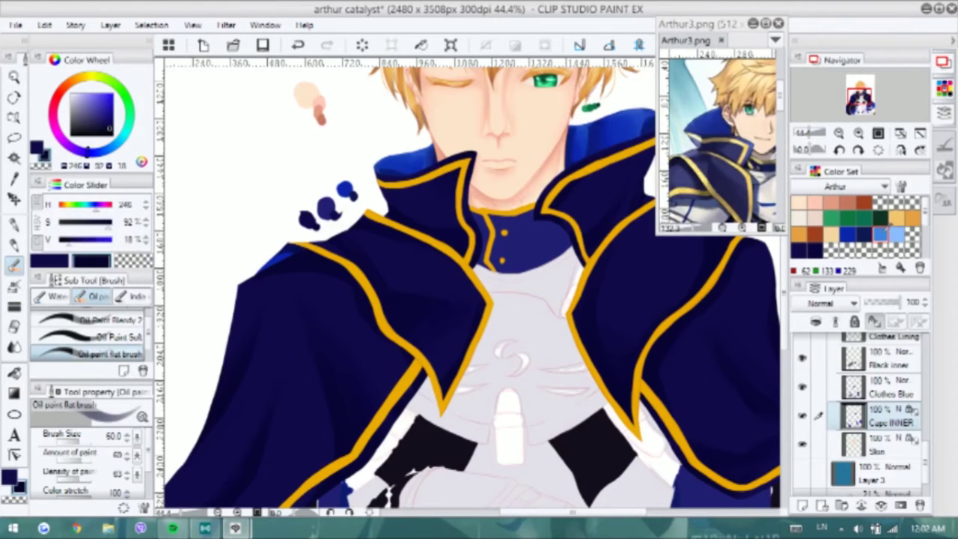
{"action": "left_click", "coordinate": [276, 259], "text": "alt"}
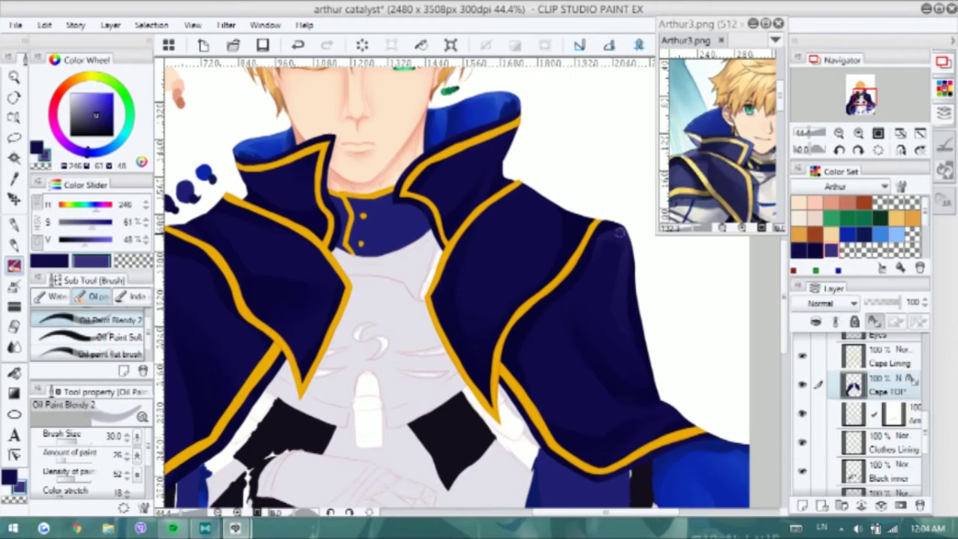
Paint and blend lighter navy highlights (H 246, S 61, V 48) on the open-eye side's shoulder, front flap and collar of the Cape TOP layer
{"action": "key", "text": "b"}
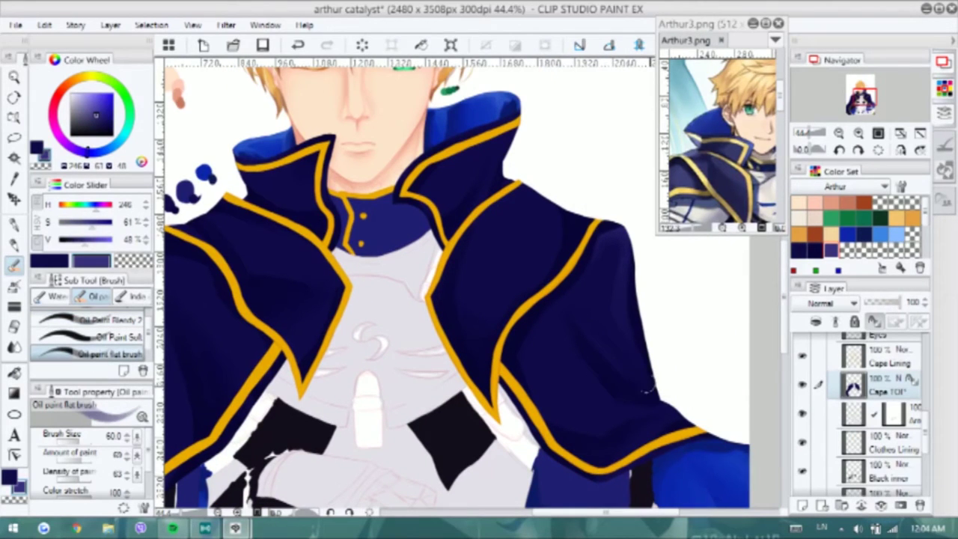
{"action": "scroll", "coordinate": [591, 328], "scroll_direction": "down", "scroll_amount": 1}
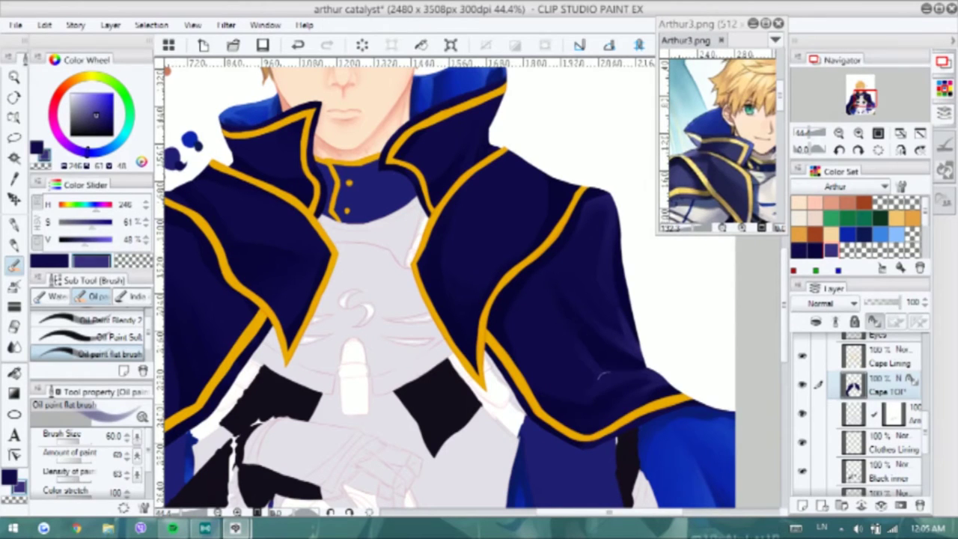
{"action": "left_click_drag", "start_coordinate": [465, 354], "coordinate": [497, 379]}
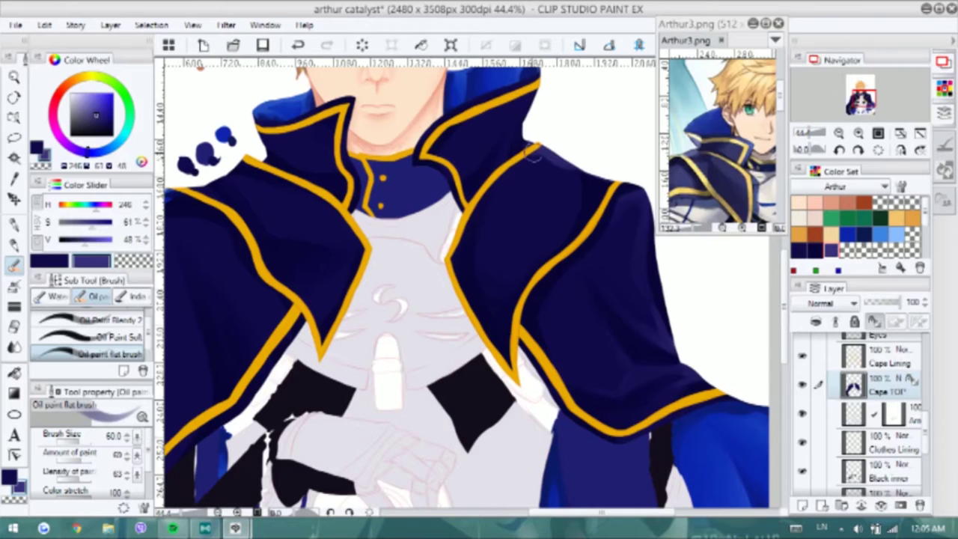
{"action": "key", "text": "b"}
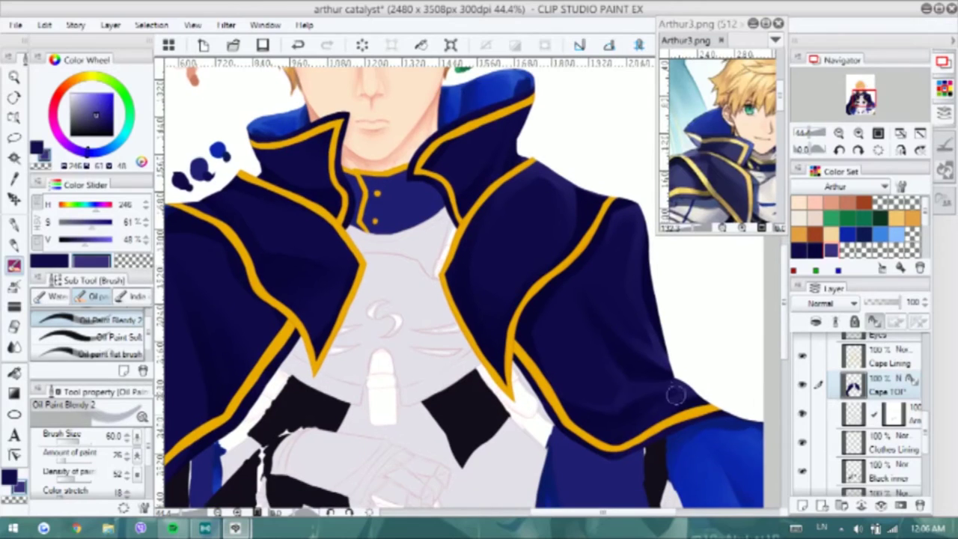
{"action": "key", "text": "b"}
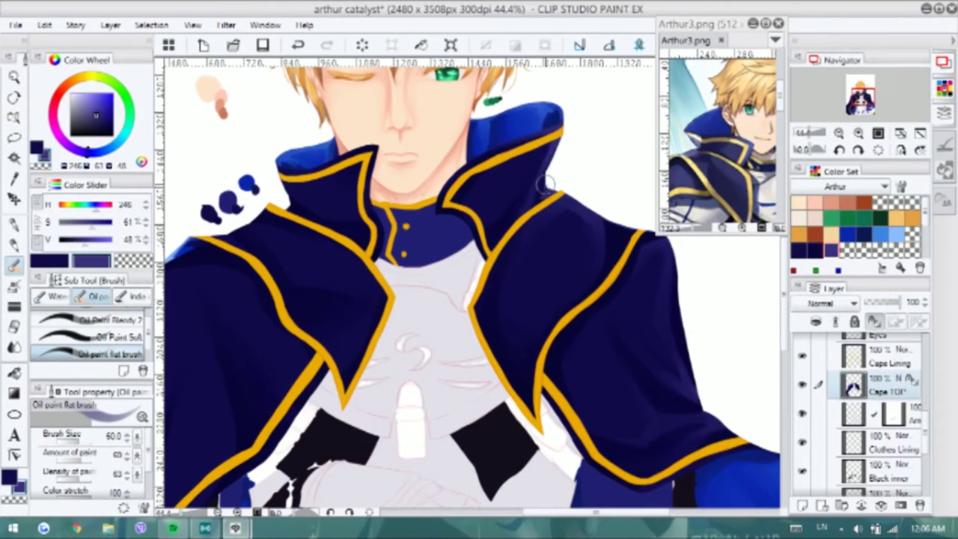
{"action": "key", "text": "b"}
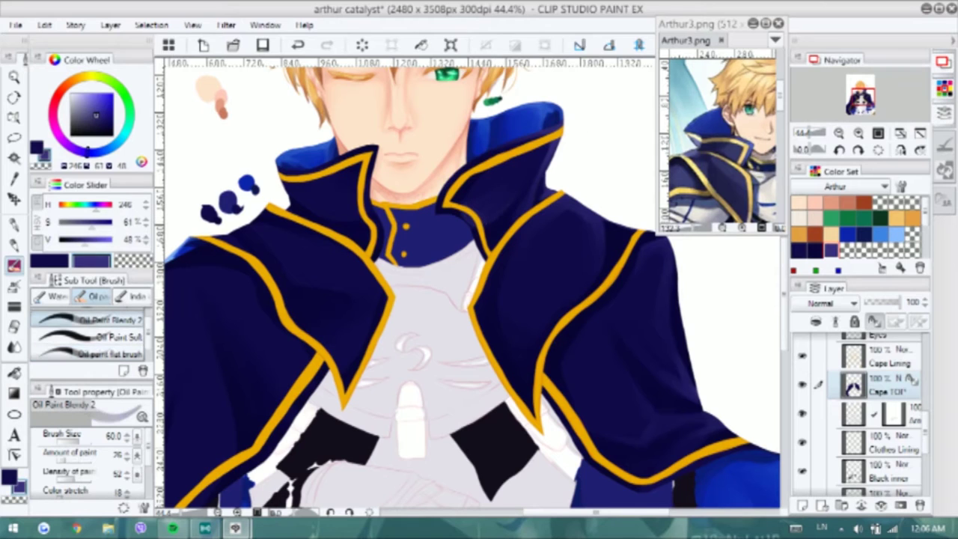
{"action": "key", "text": "b"}
Highlight the closed-eye side's collar and front cape flap with lighter navy, blending with Oil Paint Blendy 2
{"action": "left_click_drag", "start_coordinate": [327, 211], "coordinate": [419, 217]}
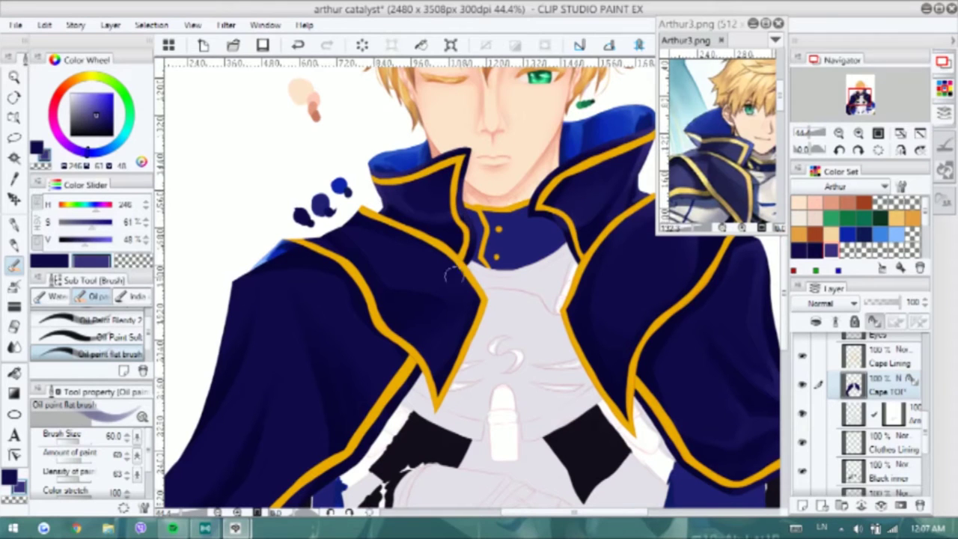
{"action": "key", "text": "b"}
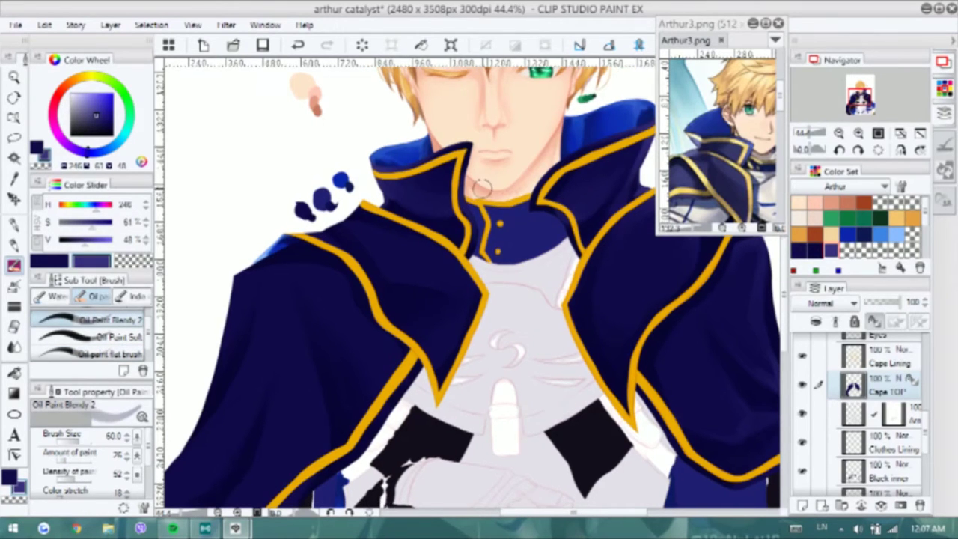
{"action": "scroll", "coordinate": [459, 254], "scroll_direction": "up", "scroll_amount": 1}
{"action": "key", "text": "b"}
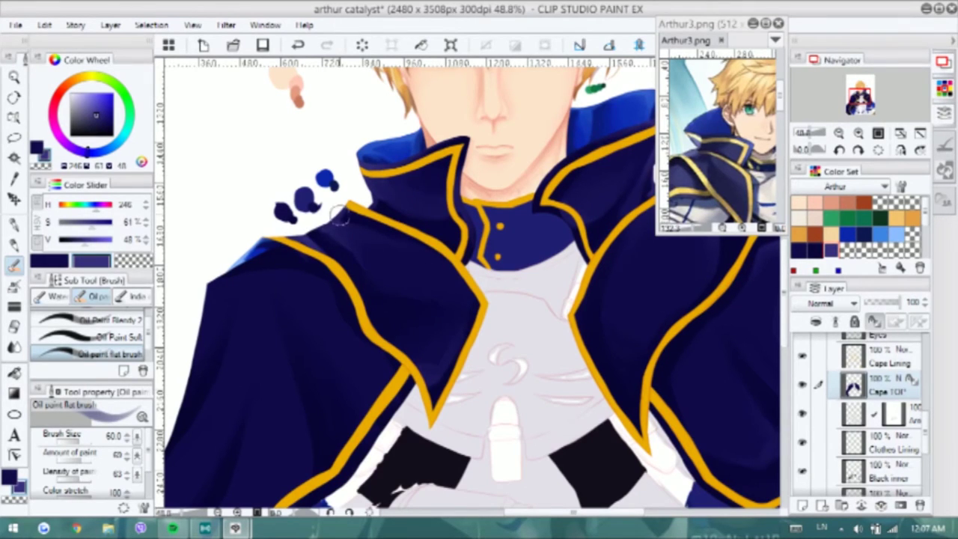
Paint lighter navy highlights on the closed-eye side's shoulder and upper outer cape folds, softening them with Oil Paint Blendy 2
{"action": "left_click_drag", "start_coordinate": [424, 301], "coordinate": [478, 238]}
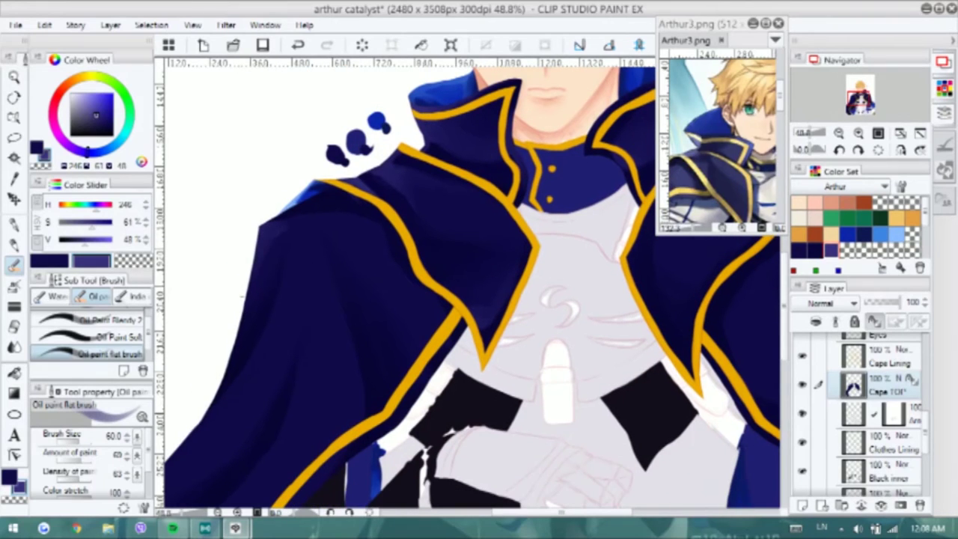
{"action": "scroll", "coordinate": [397, 168], "scroll_direction": "down", "scroll_amount": 3}
{"action": "key", "text": "b"}
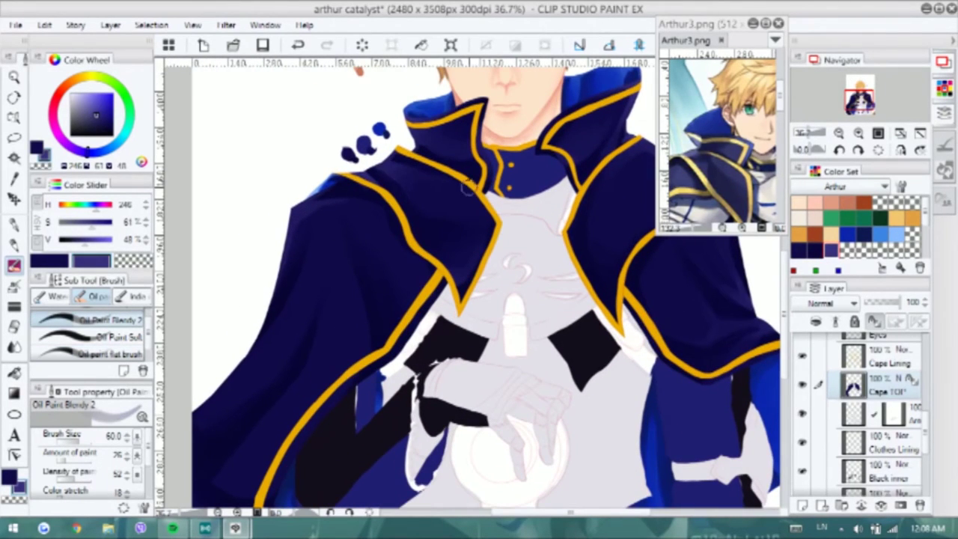
{"action": "left_click_drag", "start_coordinate": [467, 185], "coordinate": [439, 282]}
{"action": "key", "text": "b"}
{"action": "left_click_drag", "start_coordinate": [300, 259], "coordinate": [368, 184]}
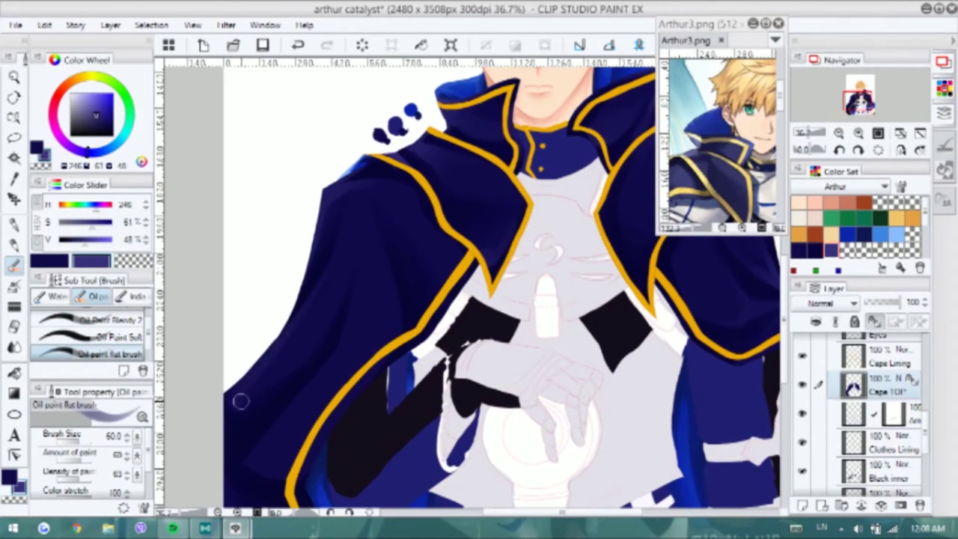
{"action": "key", "text": "b"}
{"action": "key", "text": "b"}
{"action": "left_click_drag", "start_coordinate": [374, 314], "coordinate": [376, 301]}
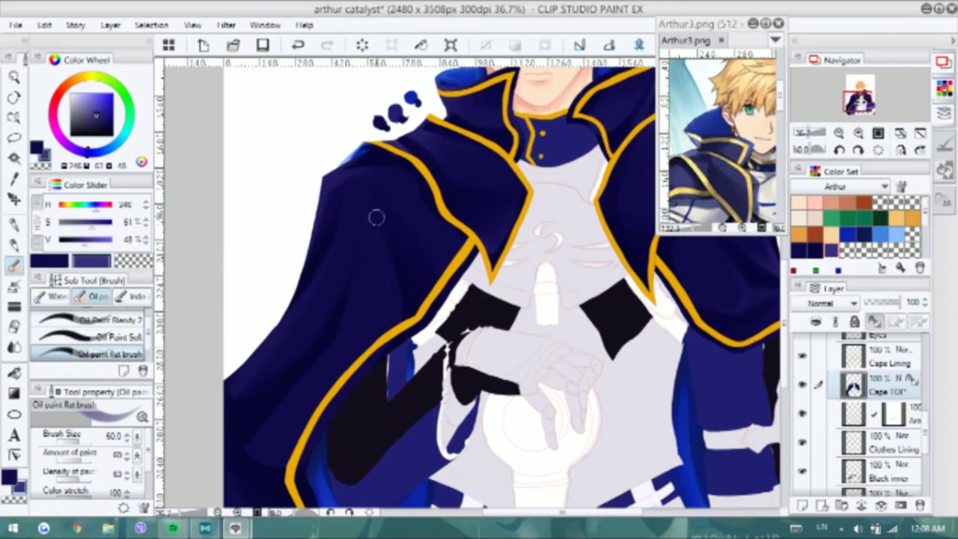
Add lighter navy highlights to the lower folds of the closed-eye side's outer cape and blend them with Oil Paint Blendy 2
{"action": "left_click_drag", "start_coordinate": [445, 297], "coordinate": [463, 256]}
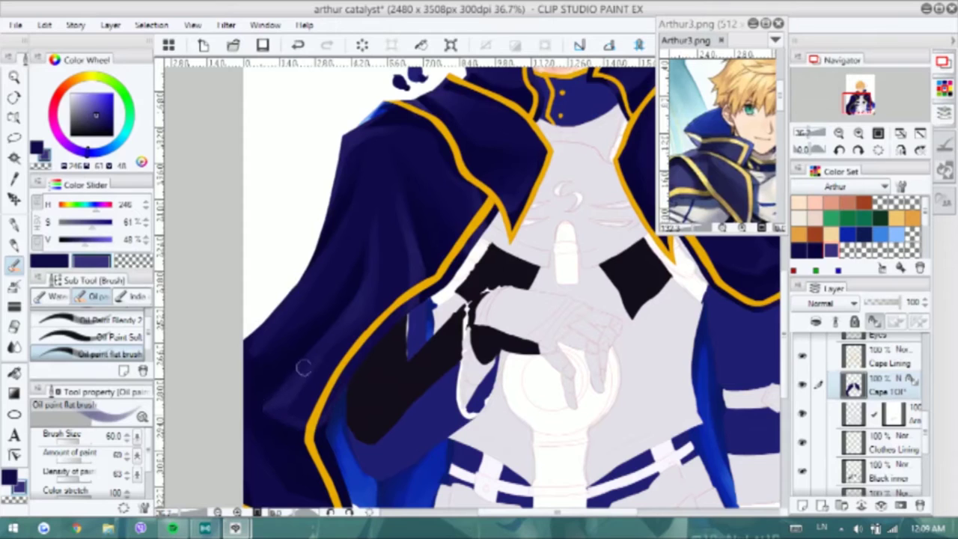
{"action": "scroll", "coordinate": [280, 431], "scroll_direction": "down", "scroll_amount": 2}
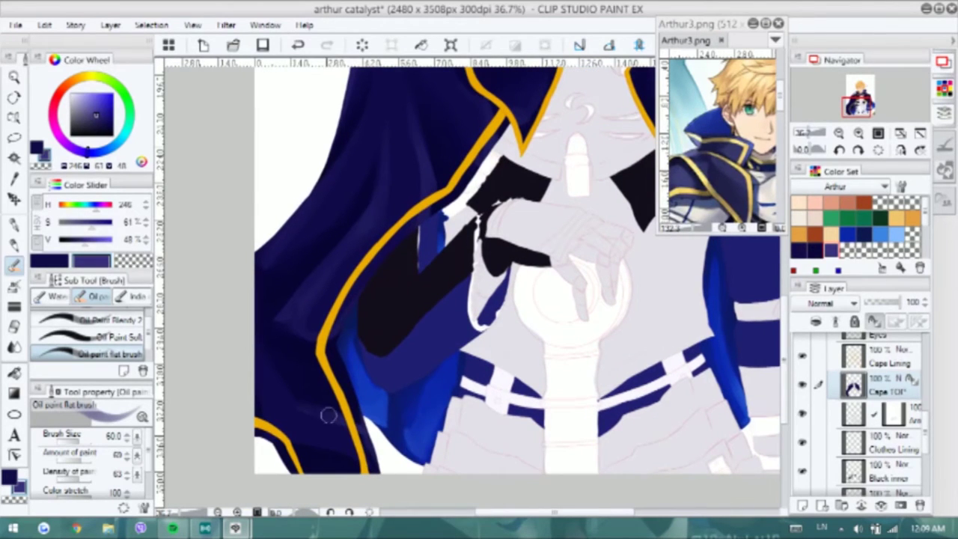
{"action": "scroll", "coordinate": [269, 419], "scroll_direction": "up", "scroll_amount": 1}
{"action": "key", "text": "period"}
{"action": "scroll", "coordinate": [319, 356], "scroll_direction": "up", "scroll_amount": 1}
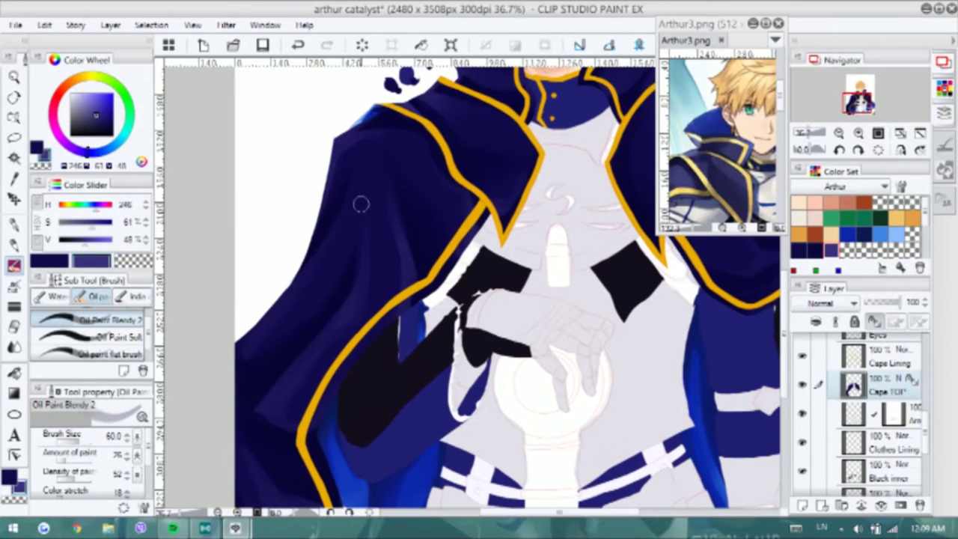
{"action": "scroll", "coordinate": [263, 415], "scroll_direction": "down", "scroll_amount": 2}
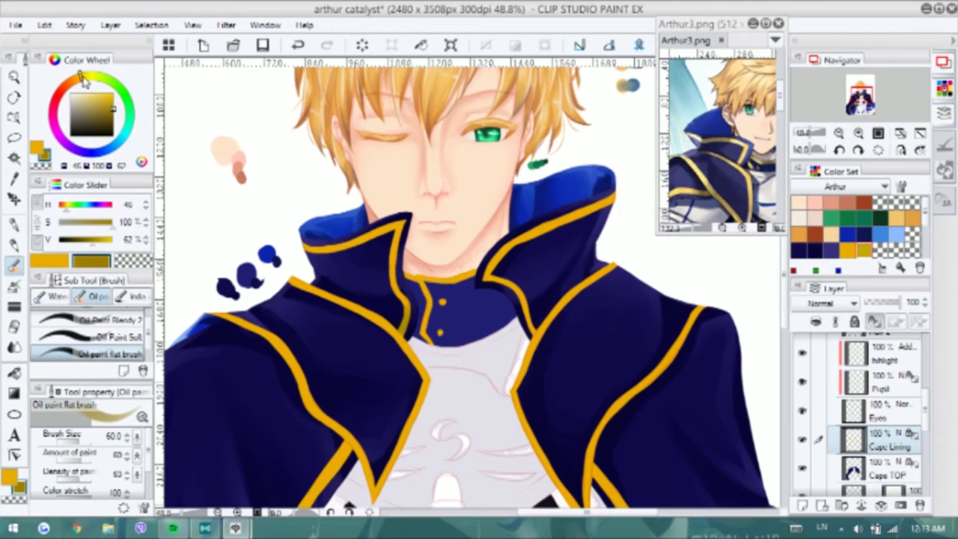
Shade the gold trim of the closed-eye side's collar and front flap with dark gold (H 46, S 100, V 62) on the Cape Lining layer
{"action": "key", "text": "p"}
{"action": "key", "text": "b"}
{"action": "key", "text": "p"}
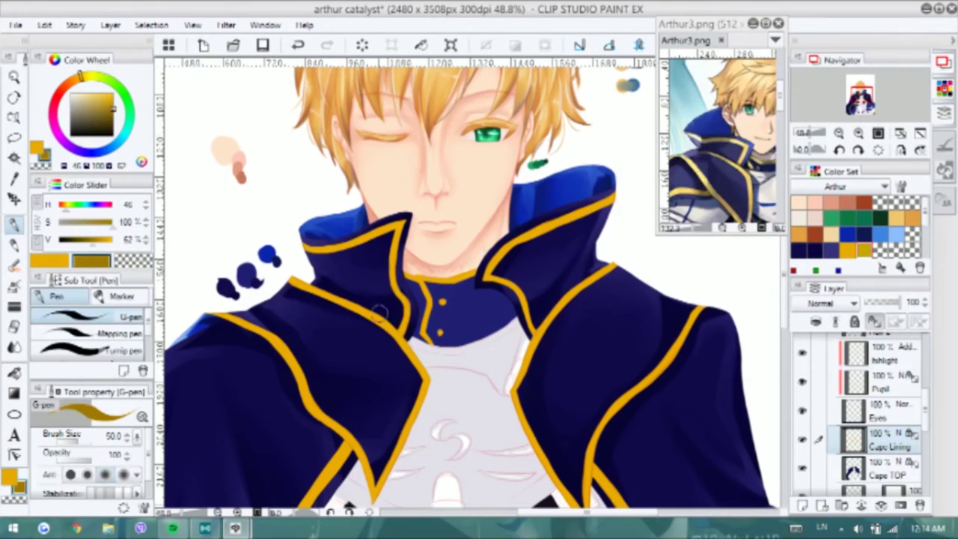
{"action": "key", "text": "b"}
{"action": "key", "text": "p"}
{"action": "key", "text": "b"}
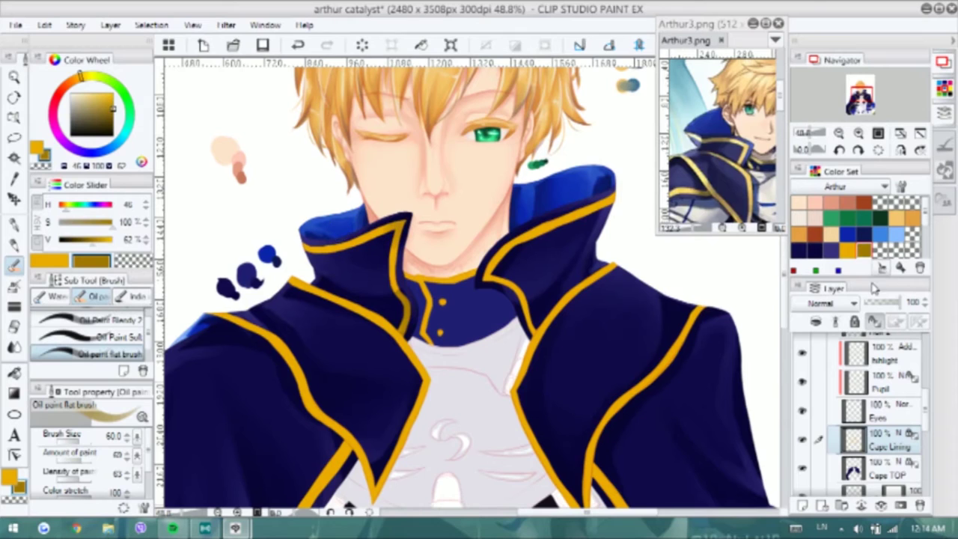
{"action": "mouse_move", "coordinate": [278, 338]}
{"action": "left_mouse_down"}
{"action": "mouse_move", "coordinate": [293, 373]}
{"action": "mouse_move", "coordinate": [324, 408]}
{"action": "left_mouse_up"}
{"action": "scroll", "coordinate": [360, 427], "scroll_direction": "up", "scroll_amount": 1}
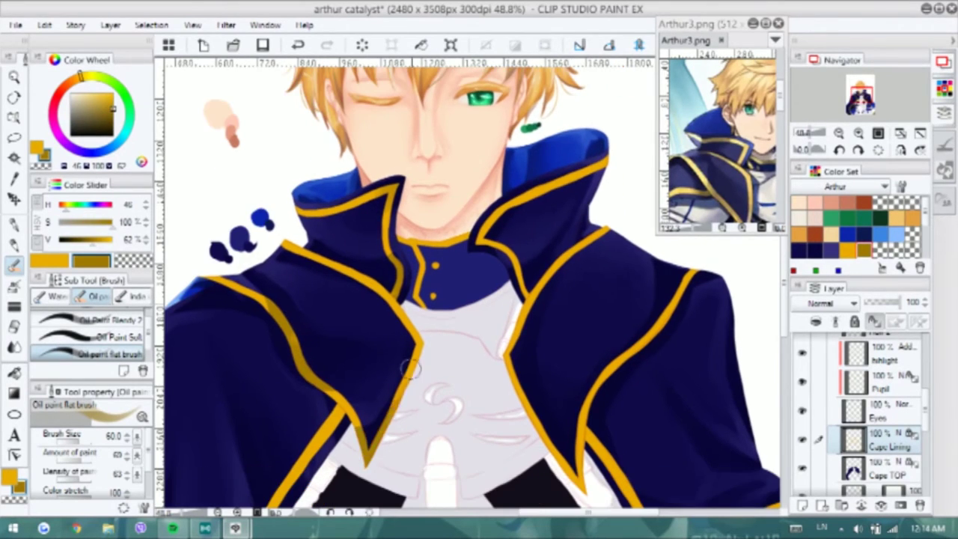
{"action": "scroll", "coordinate": [405, 374], "scroll_direction": "down", "scroll_amount": 1}
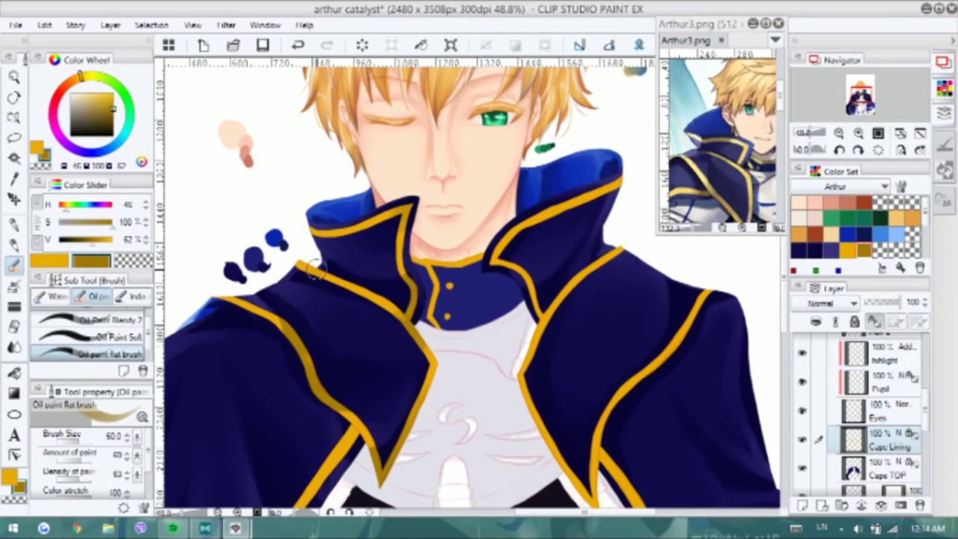
Shade the gold trim of the open-eye side's collar, front flap and cape hem with dark gold (H 46, S 100, V 62)
{"action": "key", "text": "ctrl+z"}
{"action": "left_click_drag", "start_coordinate": [512, 233], "coordinate": [517, 241]}
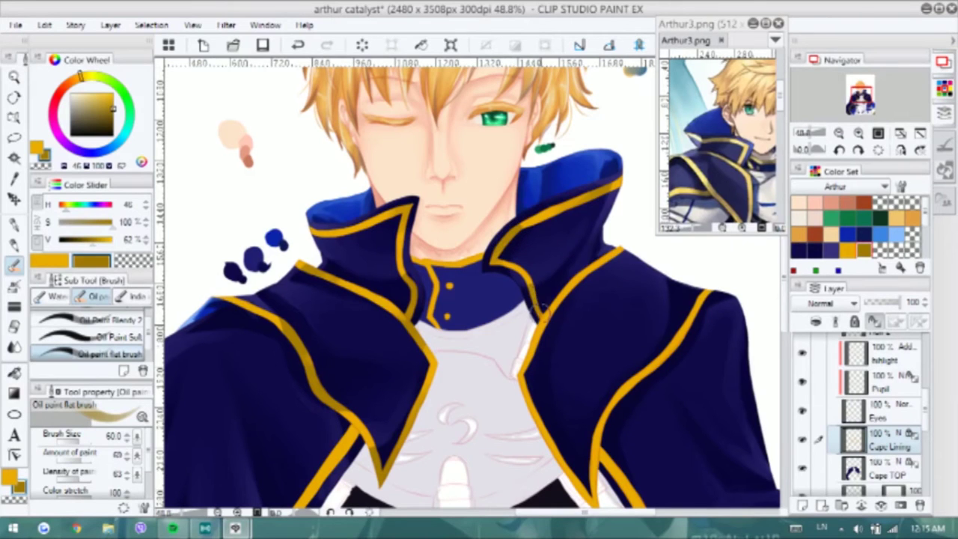
{"action": "scroll", "coordinate": [524, 314], "scroll_direction": "down", "scroll_amount": 3}
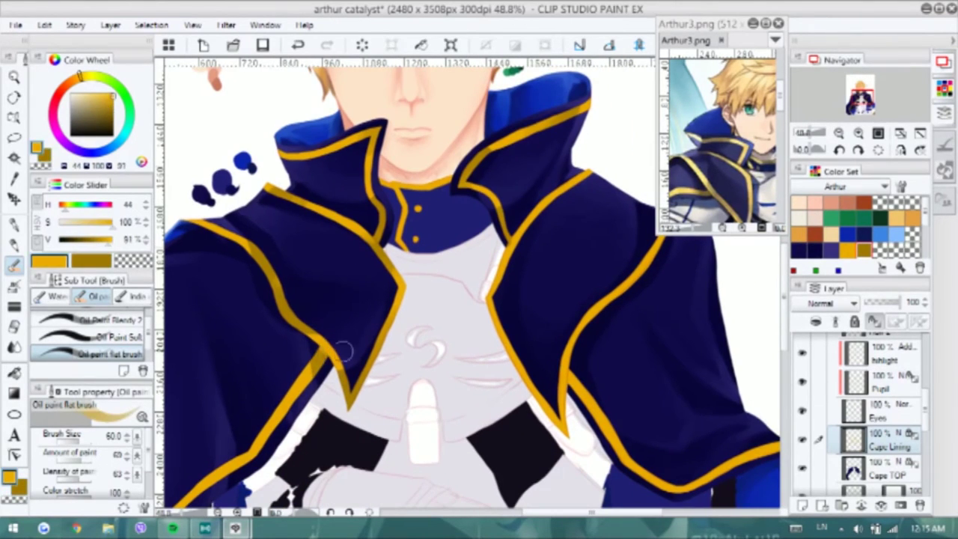
{"action": "scroll", "coordinate": [313, 353], "scroll_direction": "right", "scroll_amount": 2}
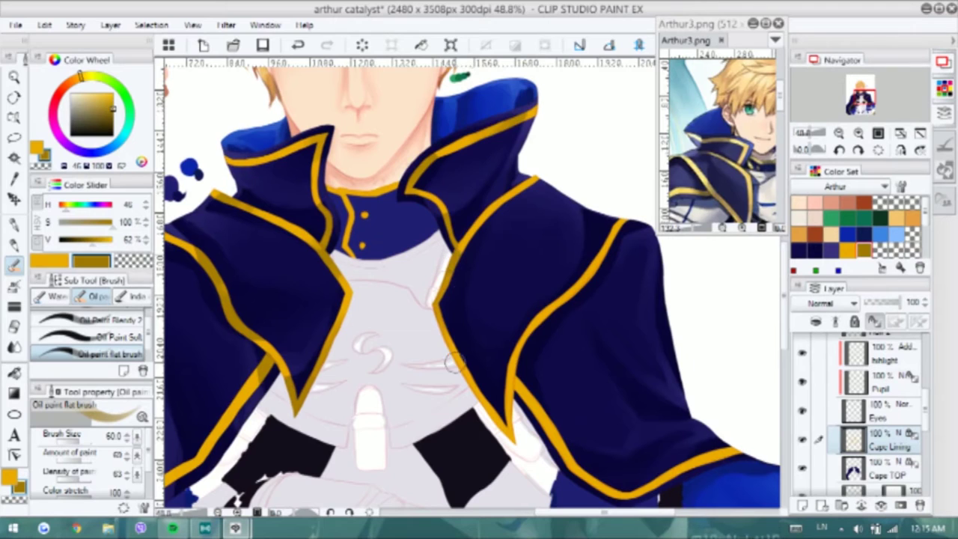
{"action": "key", "text": "ctrl+z"}
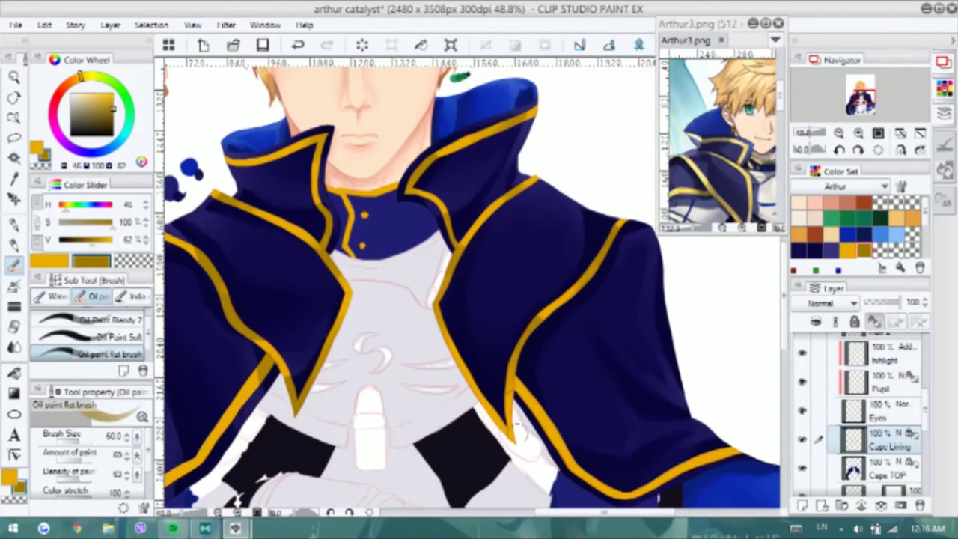
{"action": "left_click_drag", "start_coordinate": [524, 386], "coordinate": [501, 338]}
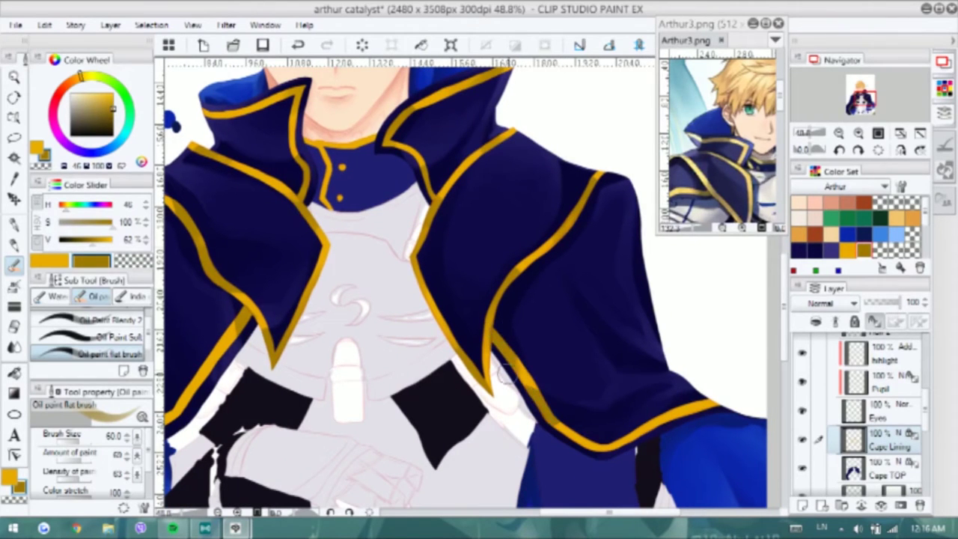
{"action": "left_click_drag", "start_coordinate": [595, 443], "coordinate": [557, 426]}
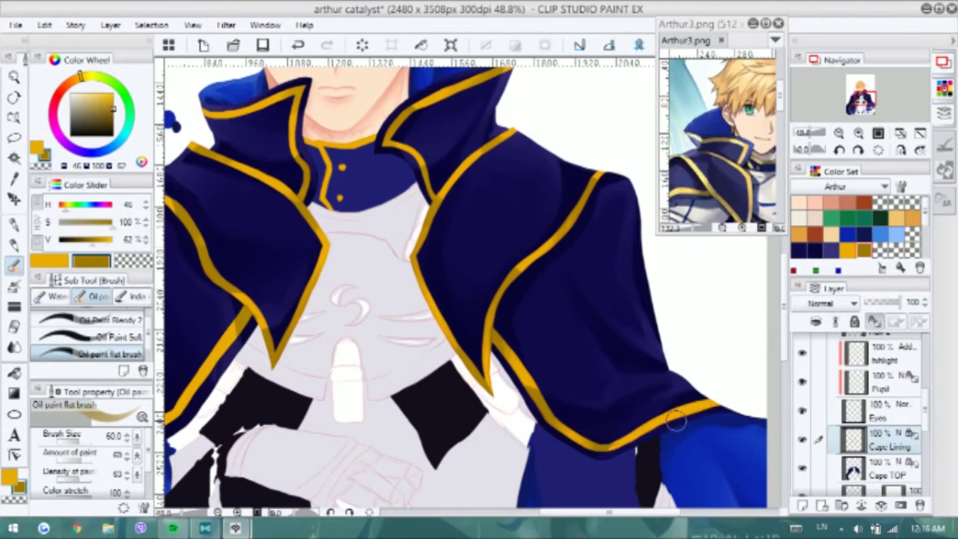
Shade the lower gold trim of the closed-eye side's cape and the open-eye side's bottom cape corner with dark gold
{"action": "mouse_move", "coordinate": [567, 224]}
{"action": "left_mouse_down"}
{"action": "mouse_move", "coordinate": [544, 138]}
{"action": "mouse_move", "coordinate": [783, 119]}
{"action": "left_mouse_up"}
{"action": "mouse_move", "coordinate": [404, 271]}
{"action": "left_mouse_down"}
{"action": "mouse_move", "coordinate": [437, 279]}
{"action": "mouse_move", "coordinate": [334, 415]}
{"action": "mouse_move", "coordinate": [392, 383]}
{"action": "mouse_move", "coordinate": [403, 215]}
{"action": "left_mouse_up"}
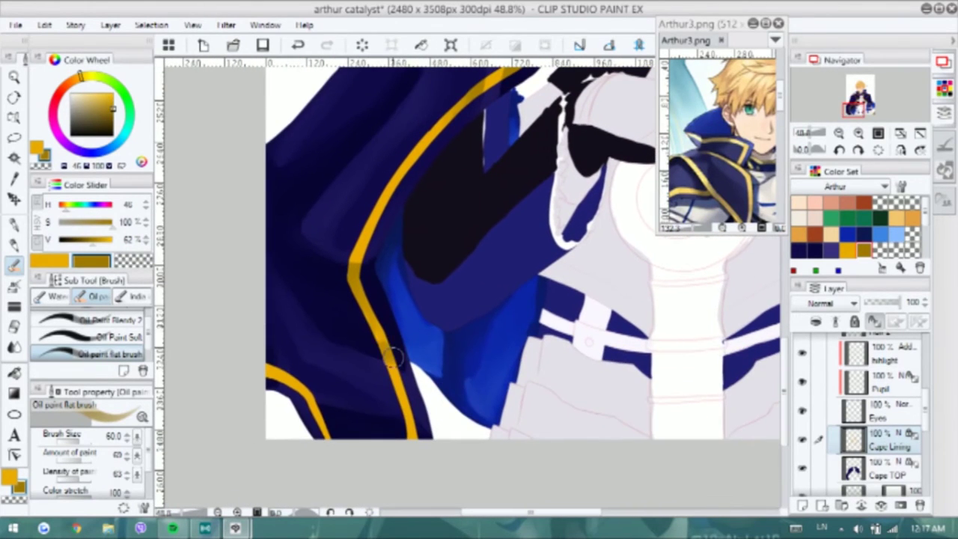
{"action": "left_click_drag", "start_coordinate": [722, 299], "coordinate": [273, 299]}
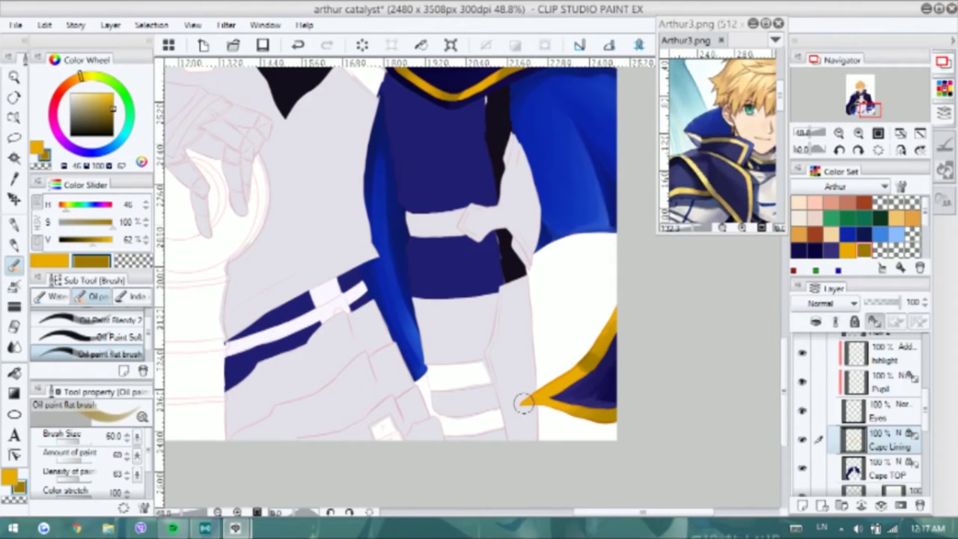
Highlight the gold trim of both collars and the front cape flaps with light gold (H 44, S 56, V 91)
{"action": "left_click_drag", "start_coordinate": [419, 113], "coordinate": [606, 471]}
{"action": "left_click_drag", "start_coordinate": [523, 299], "coordinate": [599, 426]}
{"action": "left_click", "coordinate": [398, 251], "text": "alt"}
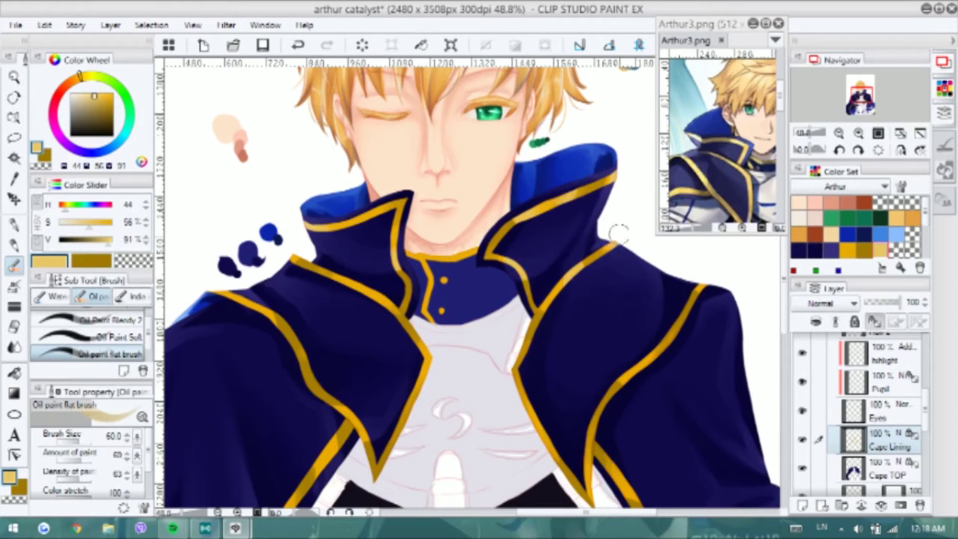
{"action": "scroll", "coordinate": [626, 241], "scroll_direction": "down", "scroll_amount": 2}
{"action": "scroll", "coordinate": [548, 364], "scroll_direction": "down", "scroll_amount": 4}
{"action": "scroll", "coordinate": [320, 197], "scroll_direction": "up", "scroll_amount": 3}
{"action": "scroll", "coordinate": [320, 197], "scroll_direction": "left", "scroll_amount": 2}
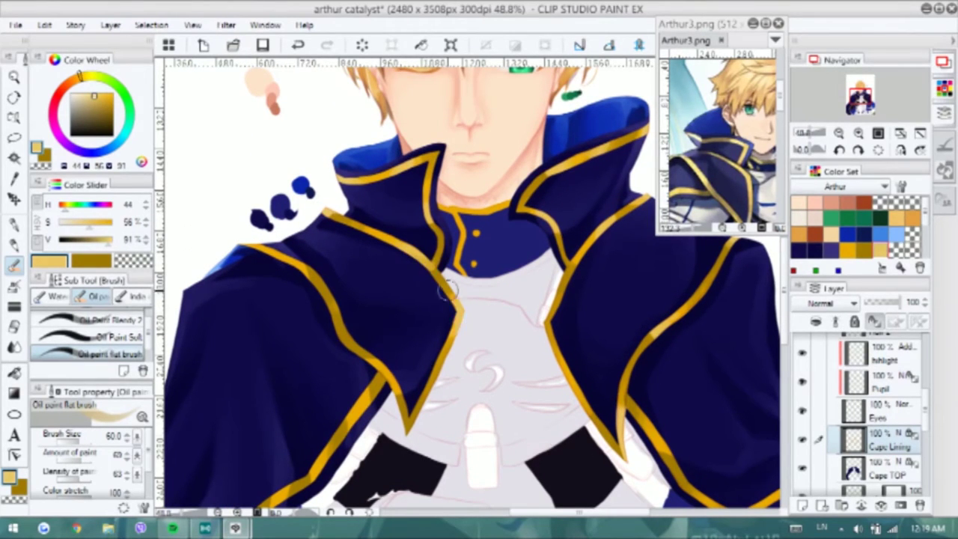
Paint light gold highlights along the closed-eye side's shoulder trim and down the outer cape's edge to its lower end
{"action": "scroll", "coordinate": [456, 329], "scroll_direction": "left", "scroll_amount": 2}
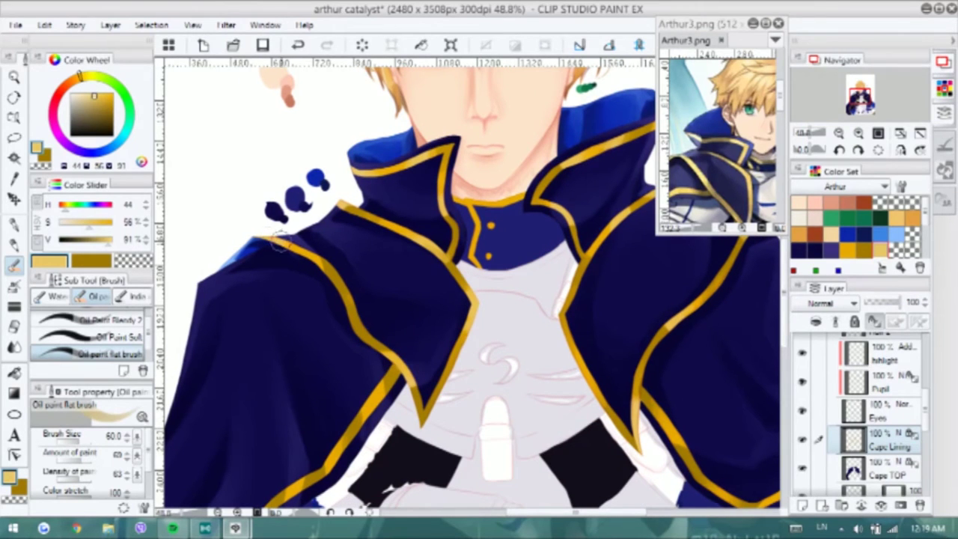
{"action": "scroll", "coordinate": [317, 284], "scroll_direction": "down", "scroll_amount": 2}
{"action": "scroll", "coordinate": [316, 284], "scroll_direction": "left", "scroll_amount": 2}
{"action": "scroll", "coordinate": [466, 239], "scroll_direction": "down", "scroll_amount": 2}
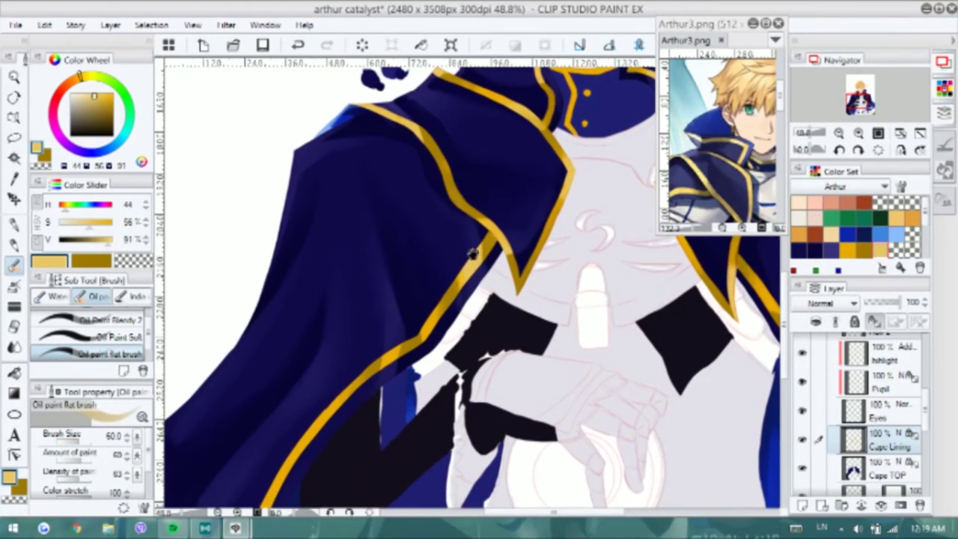
{"action": "scroll", "coordinate": [441, 292], "scroll_direction": "left", "scroll_amount": 2}
{"action": "scroll", "coordinate": [407, 319], "scroll_direction": "down", "scroll_amount": 2}
{"action": "scroll", "coordinate": [407, 319], "scroll_direction": "left", "scroll_amount": 2}
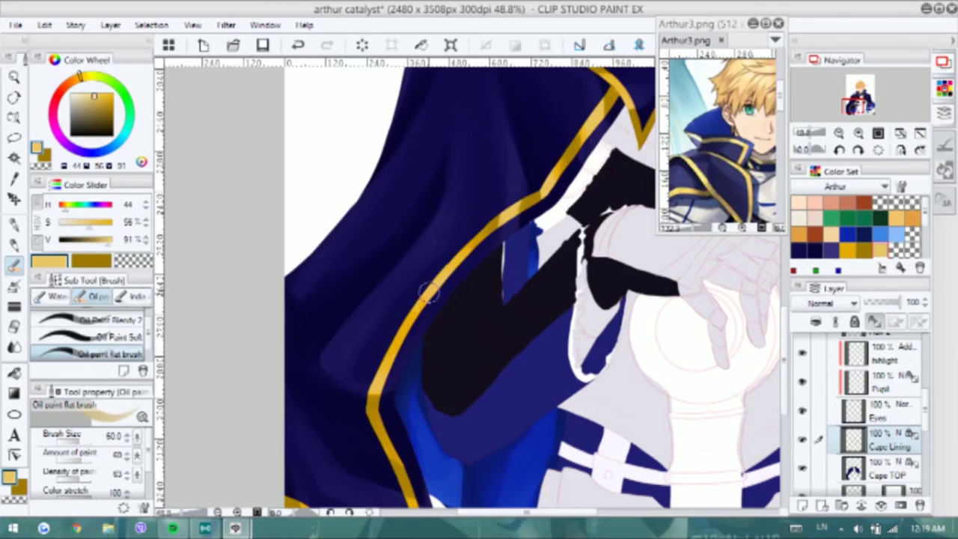
{"action": "scroll", "coordinate": [391, 298], "scroll_direction": "down", "scroll_amount": 2}
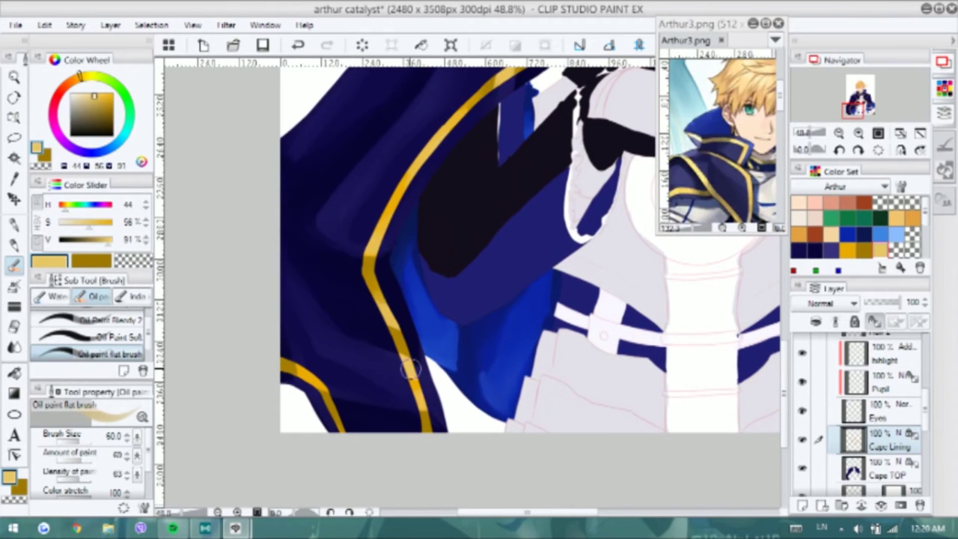
Add paler highlights to the collar and front flap trim, using H 44, V 91 with saturation 27 and then 16
{"action": "scroll", "coordinate": [283, 378], "scroll_direction": "up", "scroll_amount": 2}
{"action": "scroll", "coordinate": [283, 378], "scroll_direction": "right", "scroll_amount": 3}
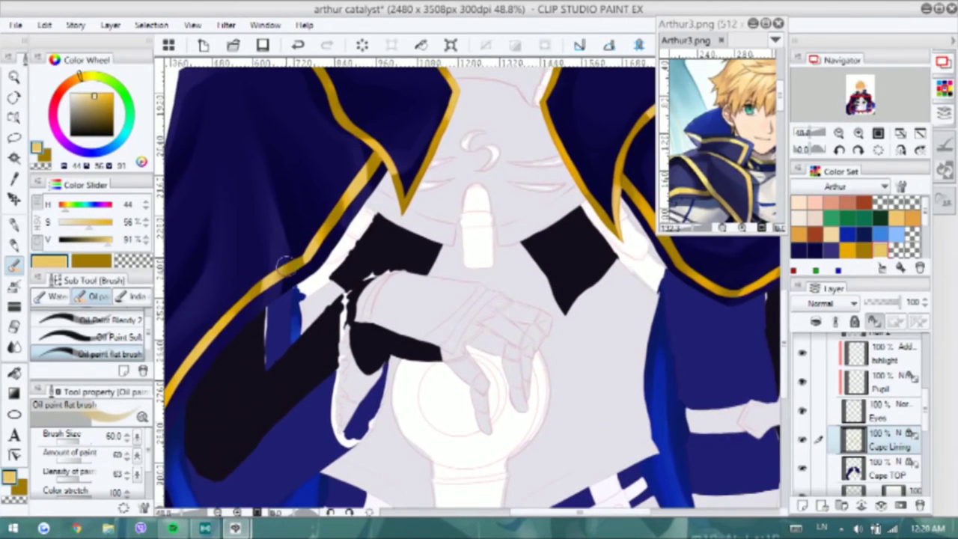
{"action": "scroll", "coordinate": [283, 263], "scroll_direction": "up", "scroll_amount": 4}
{"action": "scroll", "coordinate": [283, 263], "scroll_direction": "right", "scroll_amount": 2}
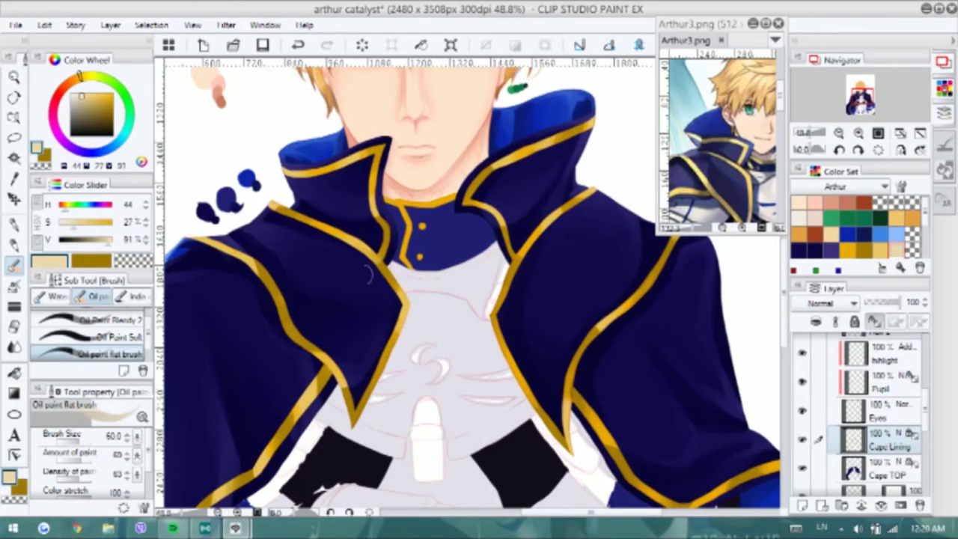
{"action": "left_click", "coordinate": [293, 144], "text": "alt"}
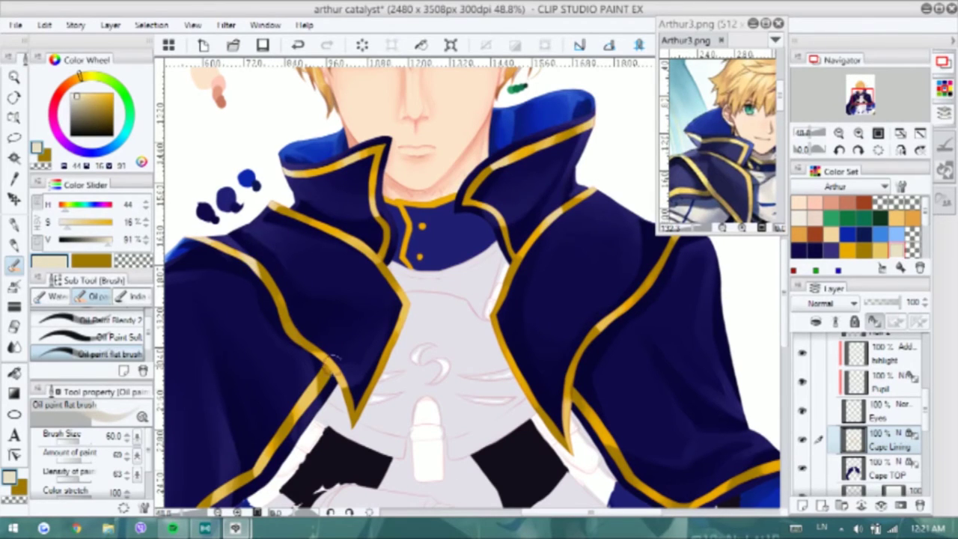
{"action": "scroll", "coordinate": [374, 329], "scroll_direction": "down", "scroll_amount": 1}
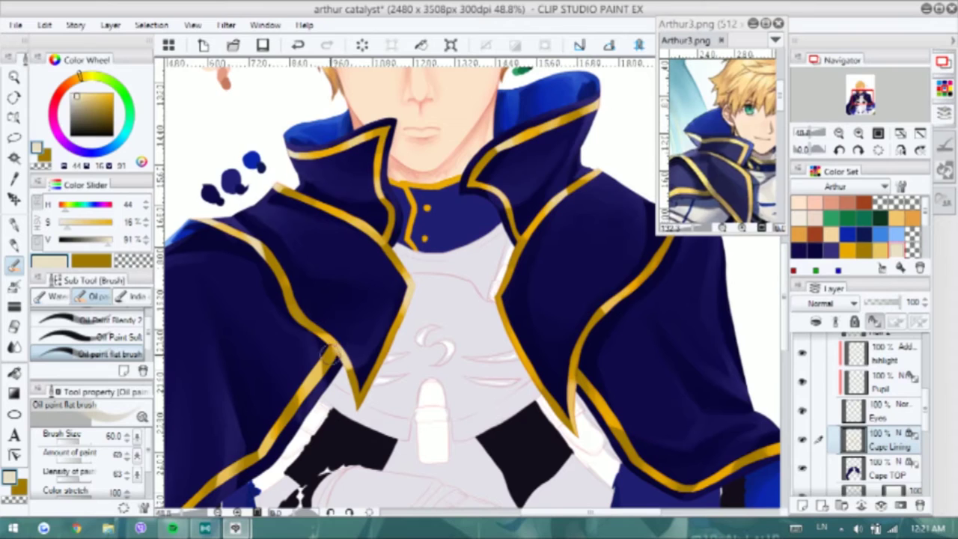
{"action": "scroll", "coordinate": [934, 374], "scroll_direction": "up", "scroll_amount": 2}
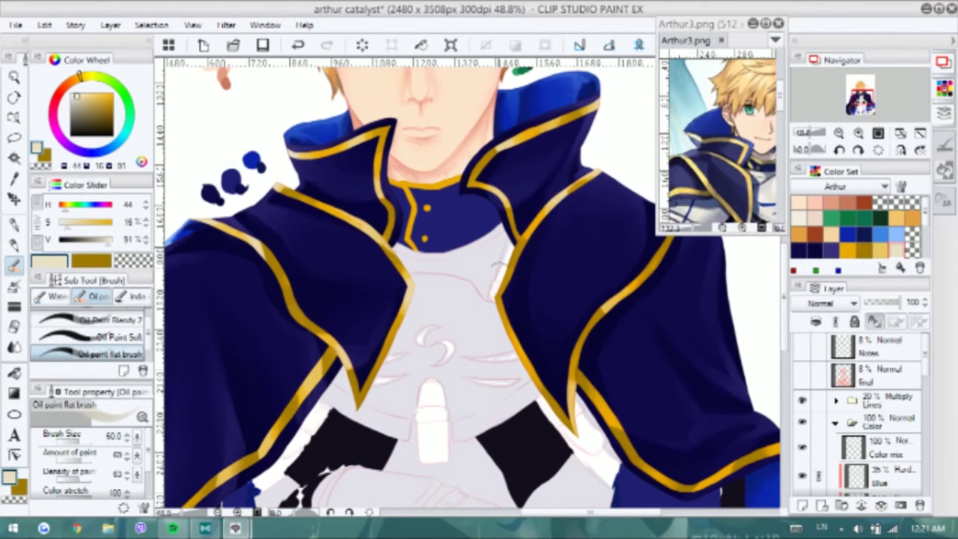
Add pale cream highlights (H 44, S 16, V 91) along the gold edge of the closed-eye side's outer cape
{"action": "left_click_drag", "start_coordinate": [500, 342], "coordinate": [584, 266]}
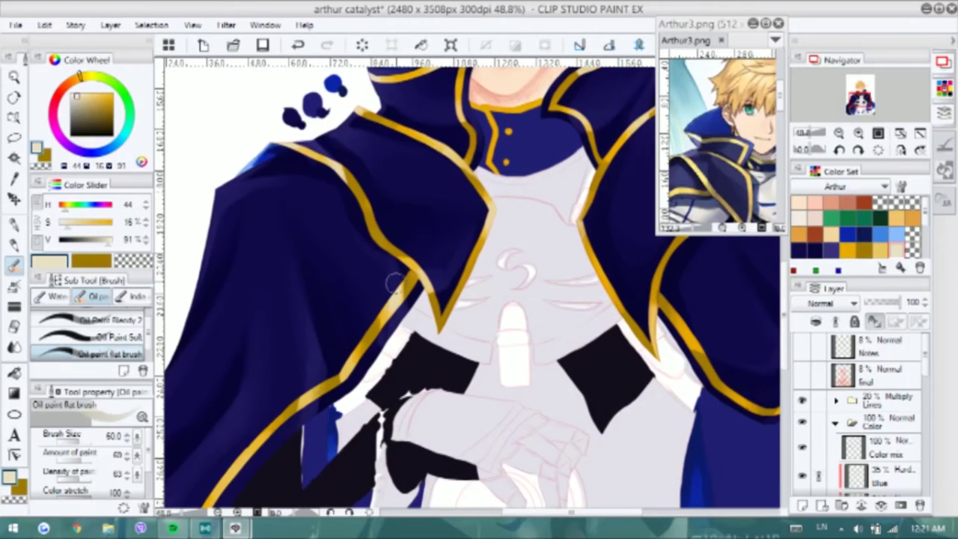
{"action": "left_click_drag", "start_coordinate": [344, 379], "coordinate": [479, 258]}
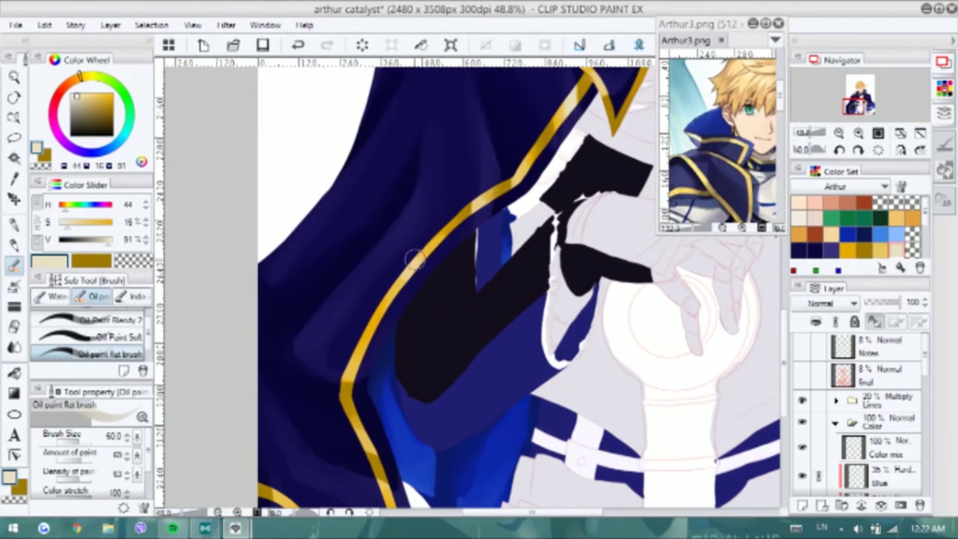
{"action": "left_click_drag", "start_coordinate": [383, 389], "coordinate": [383, 307]}
{"action": "left_click_drag", "start_coordinate": [364, 414], "coordinate": [364, 331]}
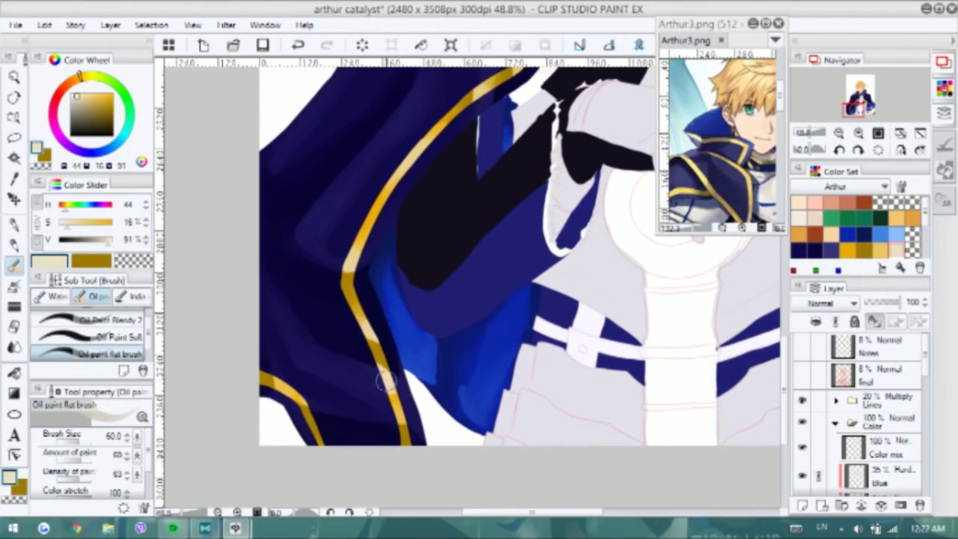
Add pale cream highlights to the open-eye side's bottom cape corner and hem trim, using Oil paint flat brush and Oil Paint Blendy 2
{"action": "scroll", "coordinate": [295, 391], "scroll_direction": "right", "scroll_amount": 10}
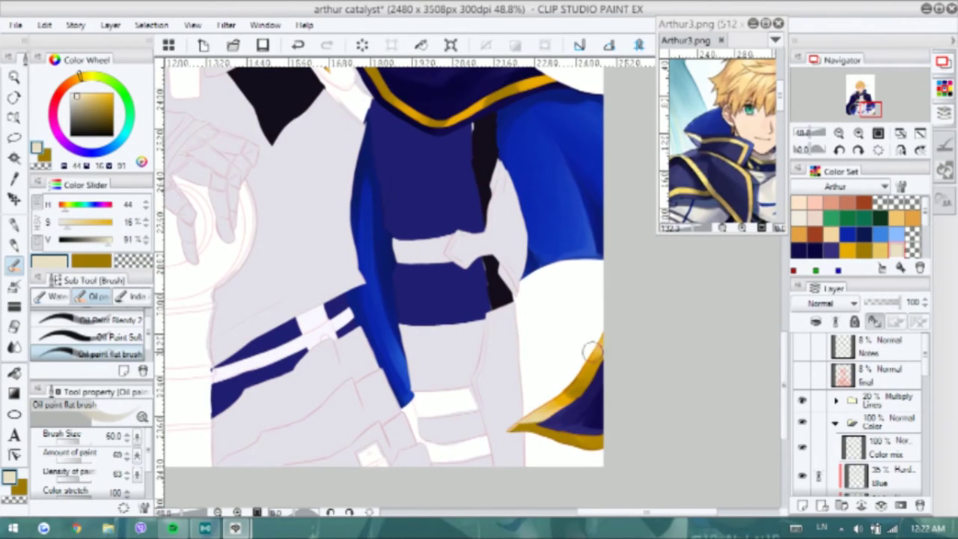
{"action": "scroll", "coordinate": [569, 214], "scroll_direction": "up", "scroll_amount": 3}
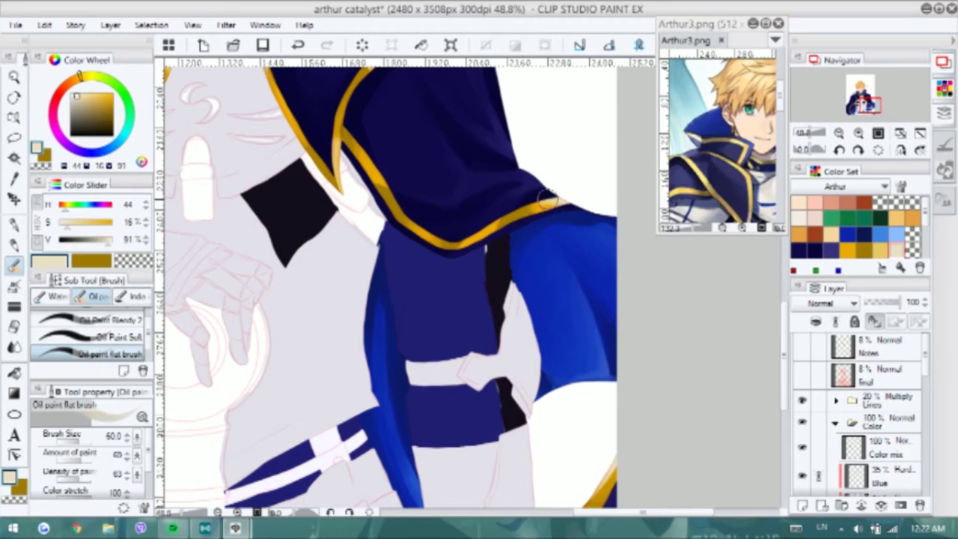
{"action": "scroll", "coordinate": [452, 277], "scroll_direction": "up", "scroll_amount": 2}
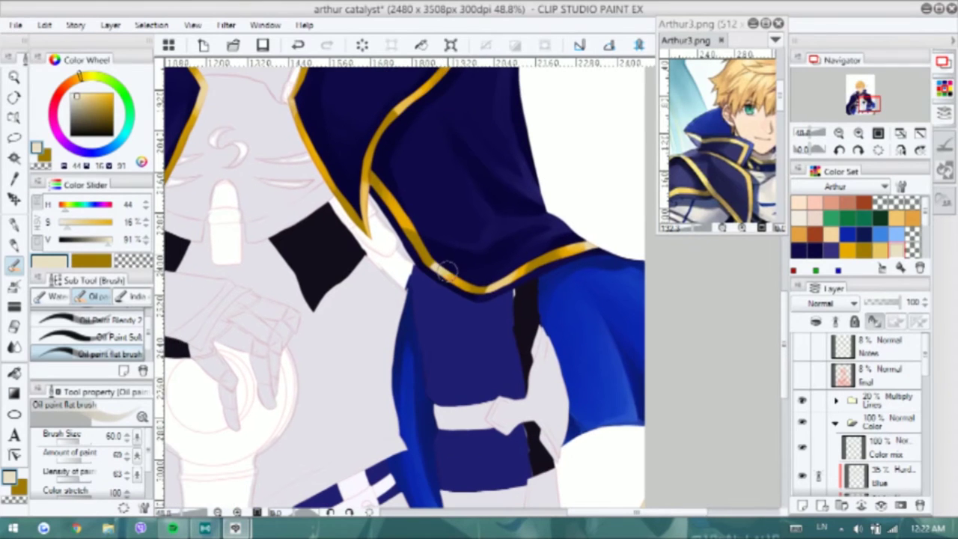
{"action": "key", "text": "b"}
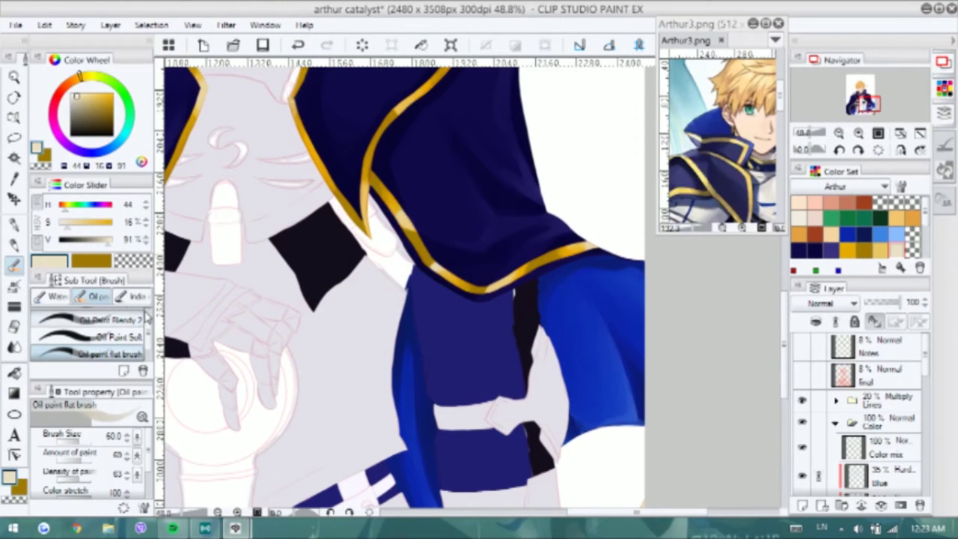
{"action": "scroll", "coordinate": [436, 271], "scroll_direction": "up", "scroll_amount": 4}
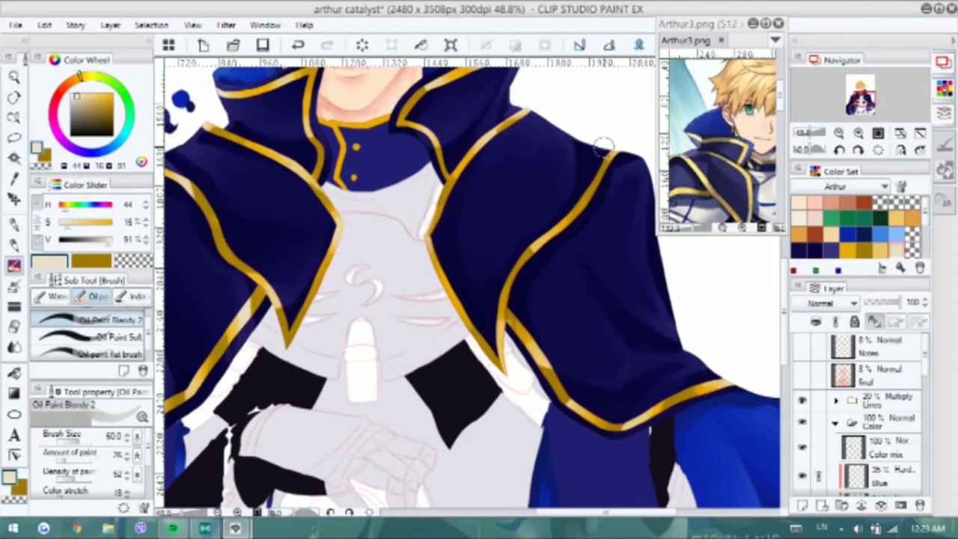
{"action": "key", "text": "b"}
{"action": "scroll", "coordinate": [606, 161], "scroll_direction": "down", "scroll_amount": 3}
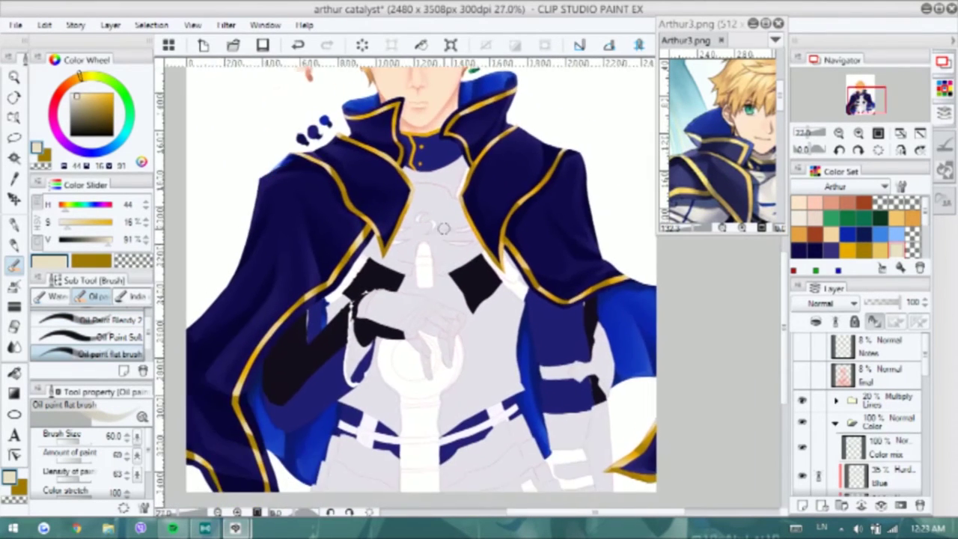
Hide the Lines folder and shade the suit's high neck collar with dark navy (H 244, S 84, V 30) using Oil paint flat brush
{"action": "key", "text": "ctrl+minus"}
{"action": "key", "text": "ctrl+minus"}
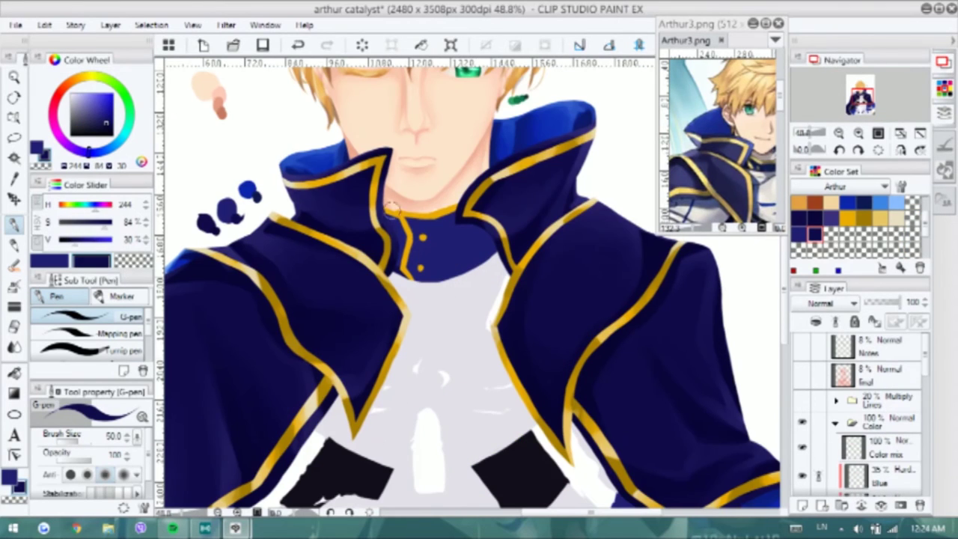
{"action": "key", "text": "l"}
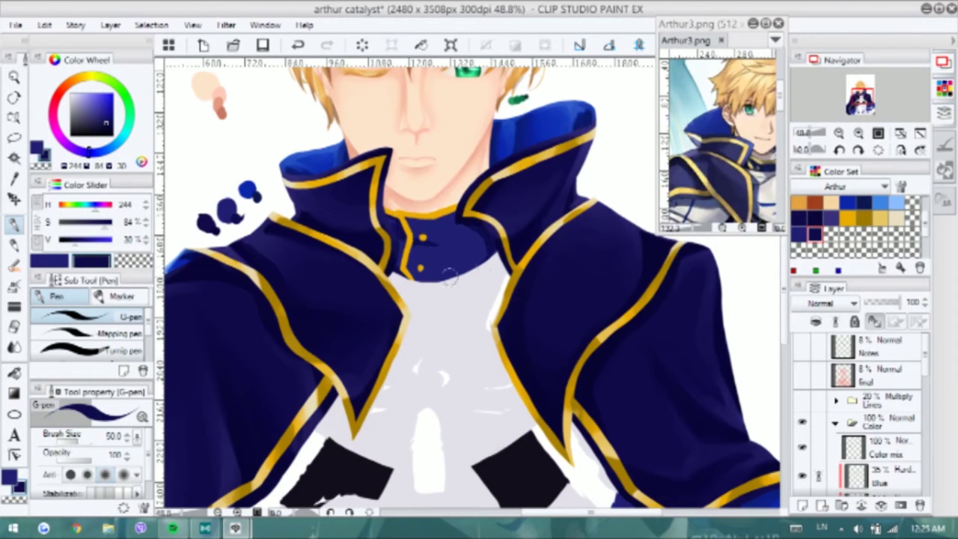
{"action": "key", "text": "b"}
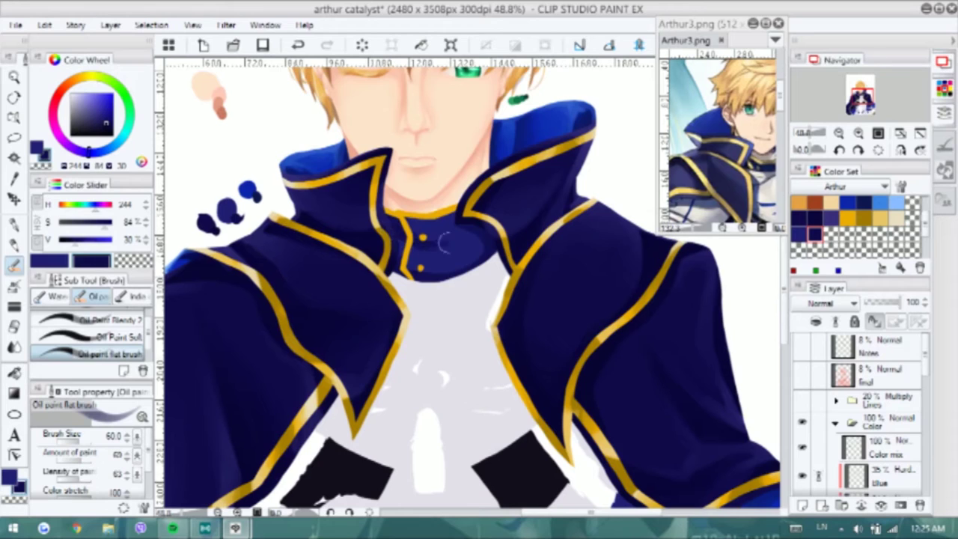
Shade the closed-eye side's navy sleeve and the navy cloth around the belt with dark navy
{"action": "left_click_drag", "start_coordinate": [488, 259], "coordinate": [600, 4]}
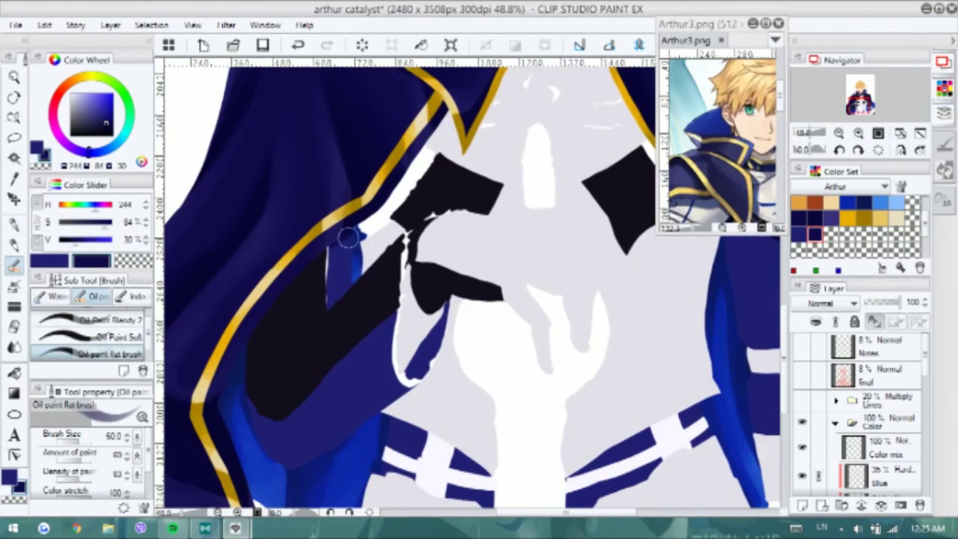
{"action": "scroll", "coordinate": [305, 312], "scroll_direction": "down", "scroll_amount": 2}
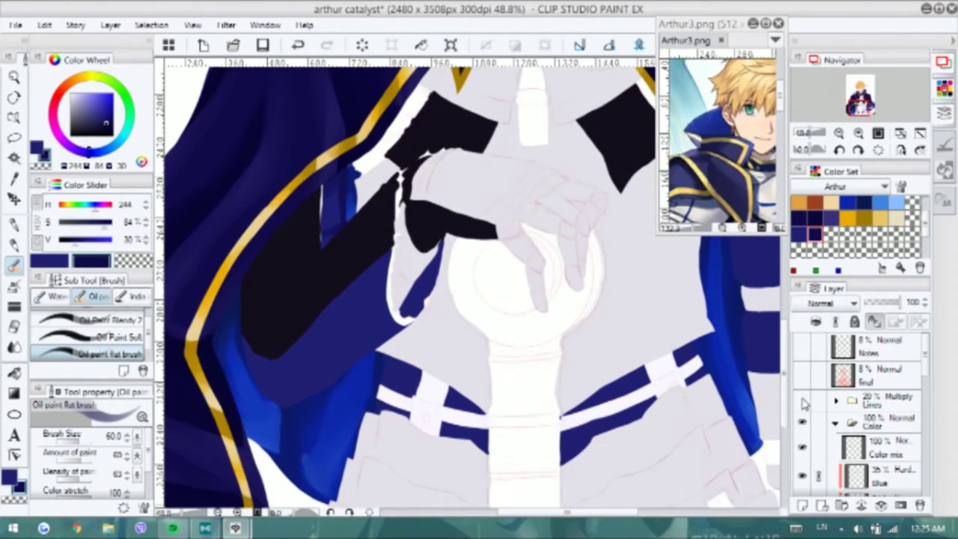
{"action": "left_click_drag", "start_coordinate": [280, 404], "coordinate": [252, 346]}
{"action": "left_click_drag", "start_coordinate": [438, 251], "coordinate": [378, 328]}
{"action": "left_click_drag", "start_coordinate": [425, 273], "coordinate": [398, 325]}
{"action": "scroll", "coordinate": [322, 345], "scroll_direction": "right", "scroll_amount": 3}
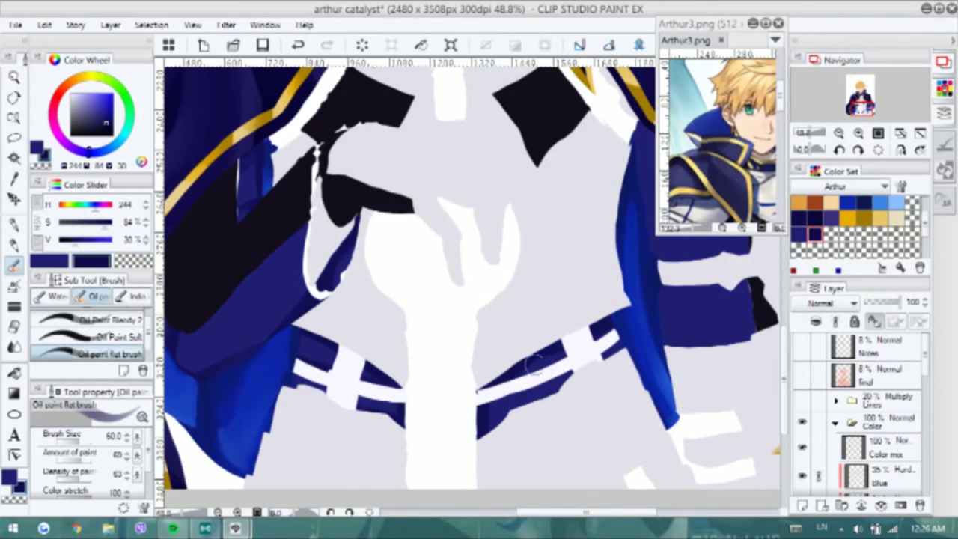
Paint dark navy shadows and folds on the open-eye side's sleeve, above and below its light armband
{"action": "scroll", "coordinate": [528, 367], "scroll_direction": "right", "scroll_amount": 6}
{"action": "scroll", "coordinate": [528, 367], "scroll_direction": "up", "scroll_amount": 2}
{"action": "mouse_move", "coordinate": [533, 212]}
{"action": "left_mouse_down"}
{"action": "mouse_move", "coordinate": [465, 267]}
{"action": "mouse_move", "coordinate": [478, 205]}
{"action": "mouse_move", "coordinate": [493, 328]}
{"action": "mouse_move", "coordinate": [508, 271]}
{"action": "mouse_move", "coordinate": [499, 319]}
{"action": "mouse_move", "coordinate": [524, 283]}
{"action": "mouse_move", "coordinate": [550, 350]}
{"action": "left_mouse_up"}
{"action": "scroll", "coordinate": [552, 326], "scroll_direction": "up", "scroll_amount": 2}
{"action": "scroll", "coordinate": [569, 322], "scroll_direction": "left", "scroll_amount": 2}
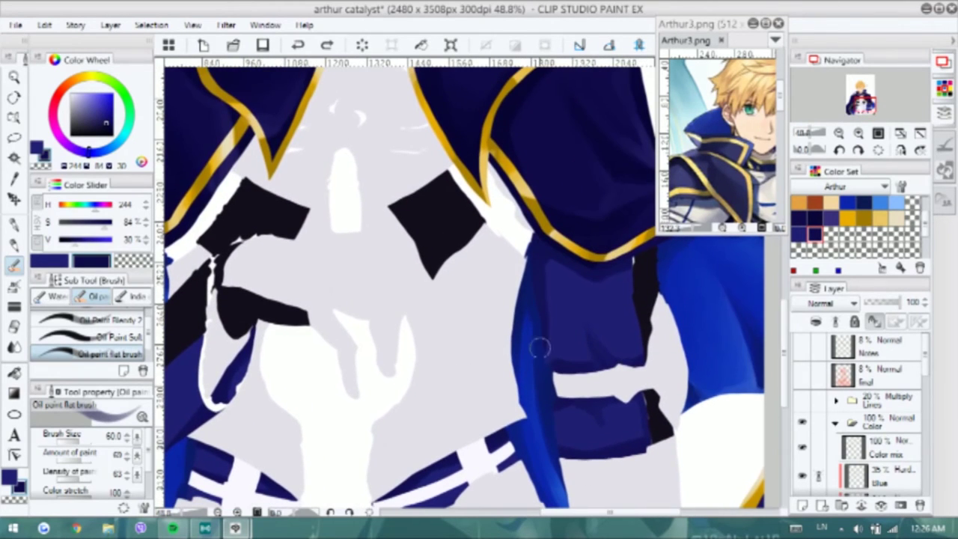
Mix a lighter navy (H 240, S 56, V 55) and highlight the navy cloth around the belt with Oil paint flat brush
{"action": "scroll", "coordinate": [599, 419], "scroll_direction": "down", "scroll_amount": 1}
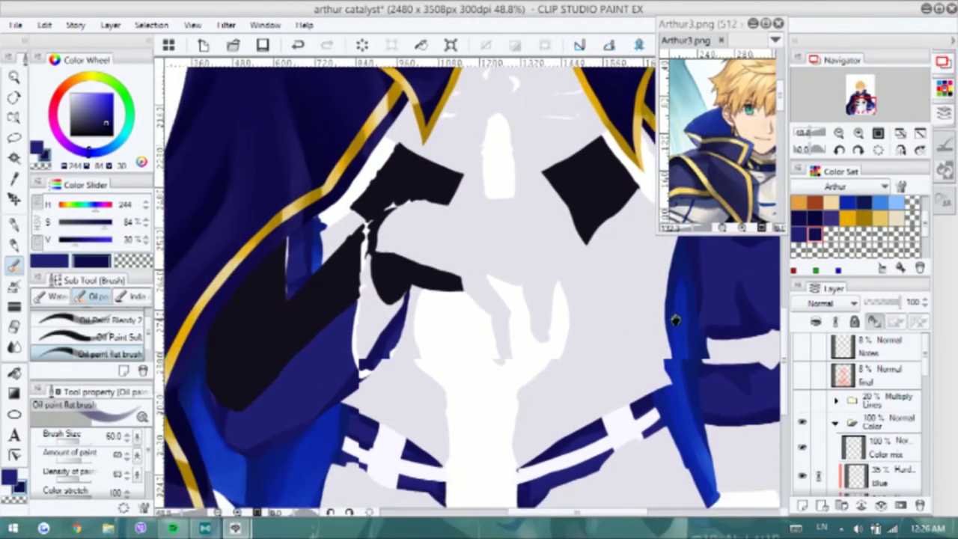
{"action": "scroll", "coordinate": [524, 314], "scroll_direction": "left", "scroll_amount": 3}
{"action": "left_click", "coordinate": [830, 234]}
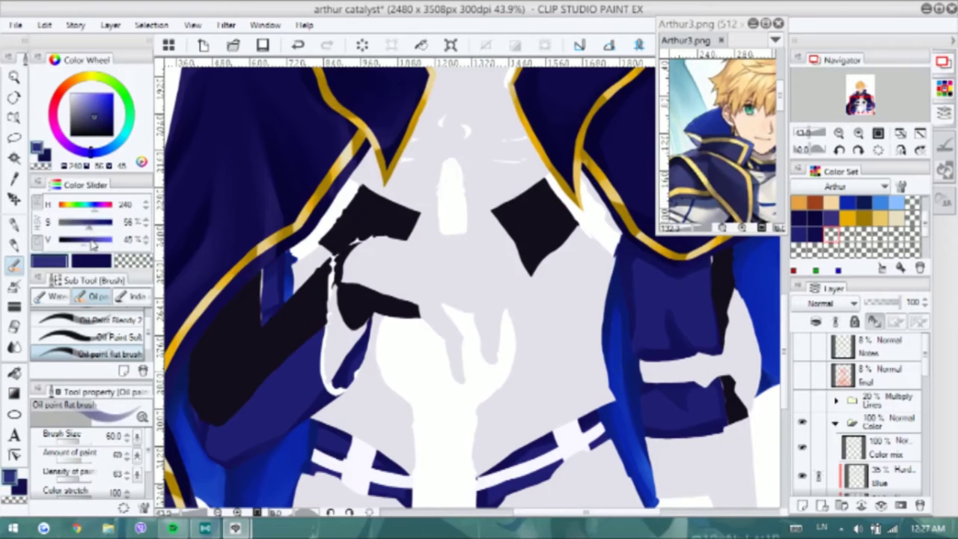
{"action": "left_click_drag", "start_coordinate": [371, 342], "coordinate": [337, 310]}
{"action": "scroll", "coordinate": [322, 345], "scroll_direction": "left", "scroll_amount": 3}
{"action": "scroll", "coordinate": [321, 344], "scroll_direction": "down", "scroll_amount": 1}
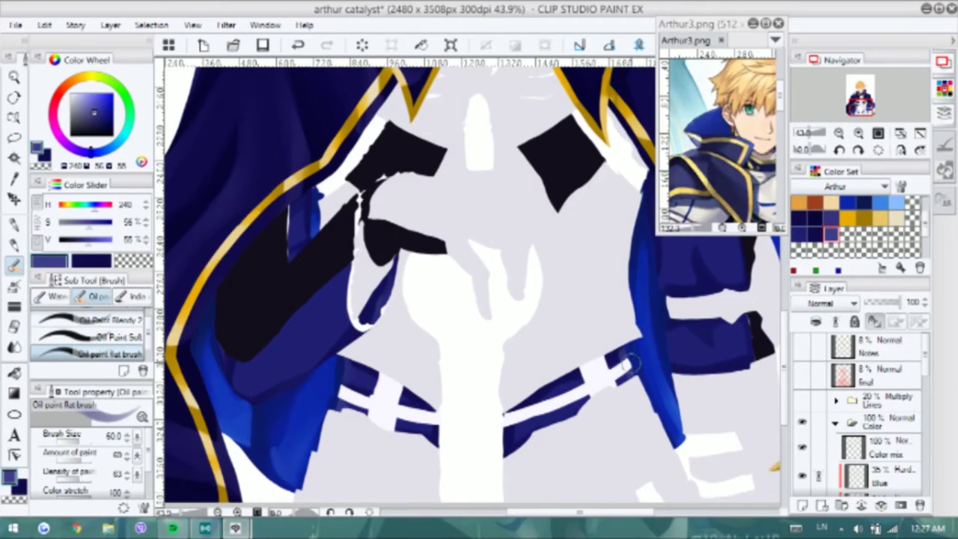
Add lighter navy highlights to the closed-eye side's sleeve and blend them with Oil Paint Blendy 2
{"action": "scroll", "coordinate": [305, 281], "scroll_direction": "up", "scroll_amount": 1}
{"action": "scroll", "coordinate": [305, 280], "scroll_direction": "left", "scroll_amount": 1}
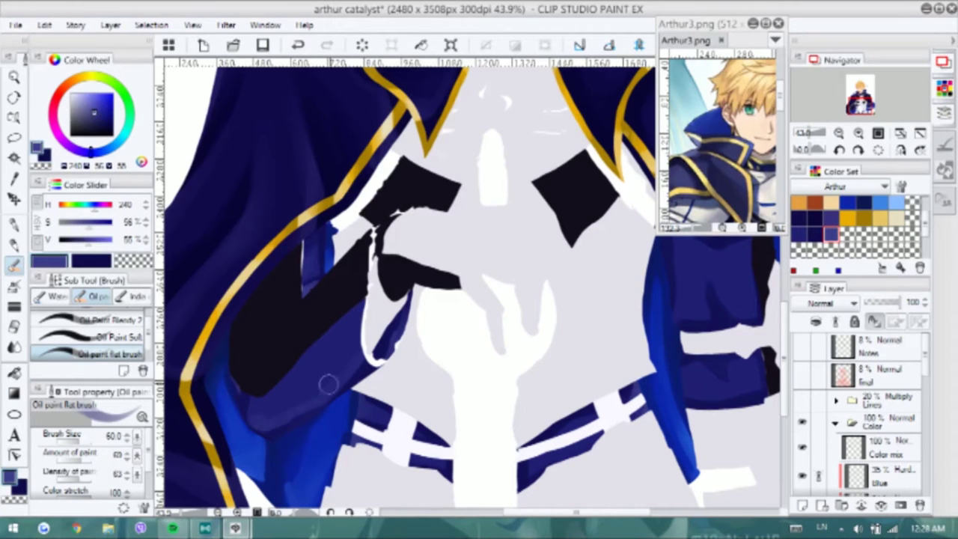
{"action": "key", "text": "comma"}
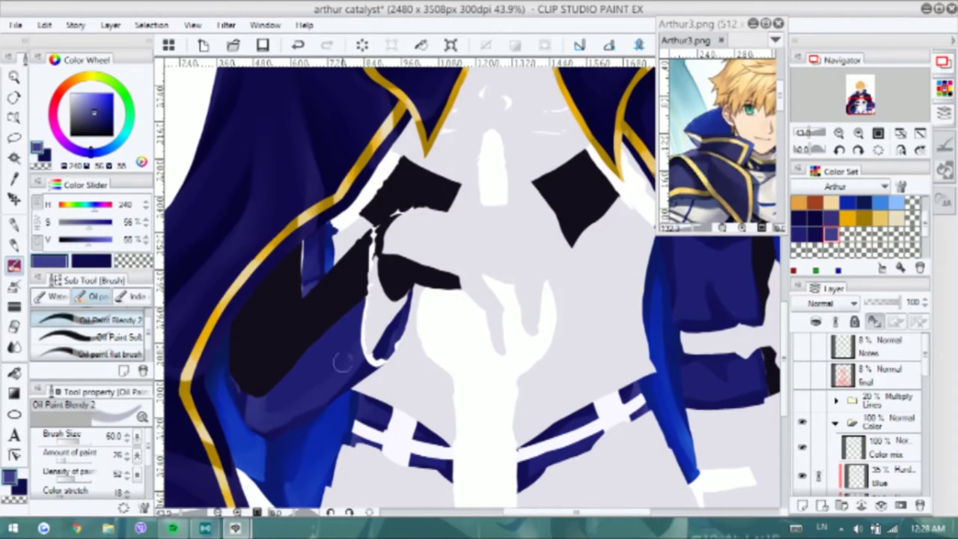
{"action": "left_click", "coordinate": [333, 374], "text": "alt"}
{"action": "scroll", "coordinate": [471, 367], "scroll_direction": "right", "scroll_amount": 2}
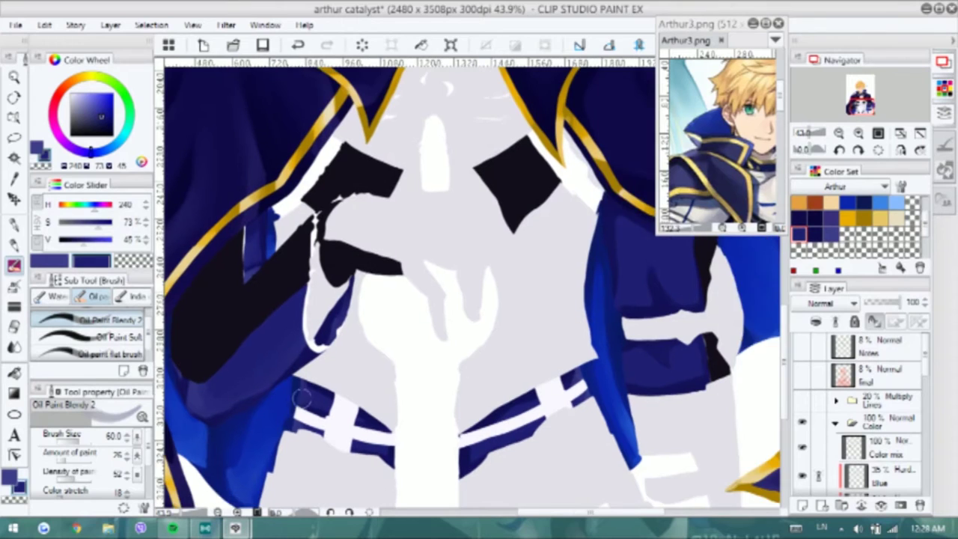
Highlight the folds of the open-eye side's navy sleeve with lighter navy (H 240, S 56, V 55) using Oil paint flat brush
{"action": "key", "text": "period"}
{"action": "left_click", "coordinate": [541, 285], "text": "alt"}
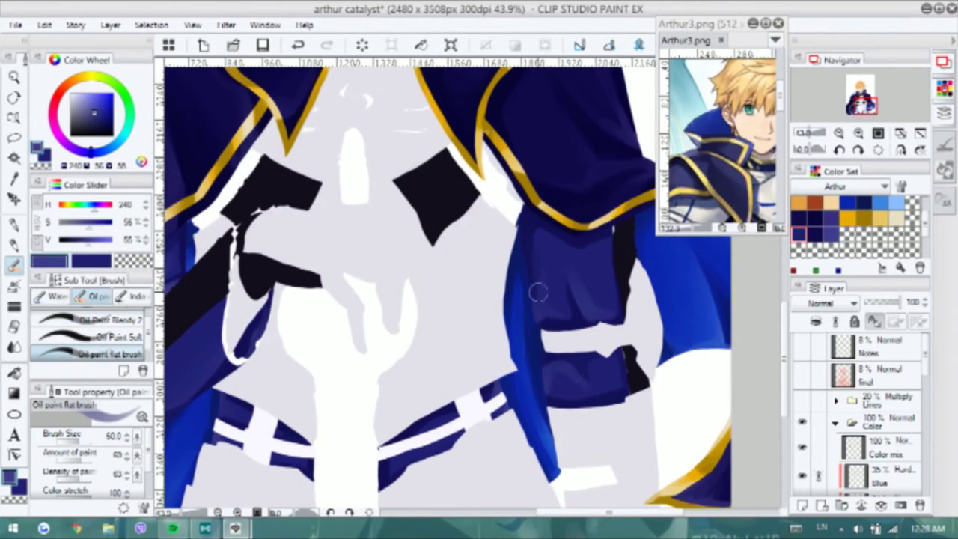
{"action": "key", "text": "period"}
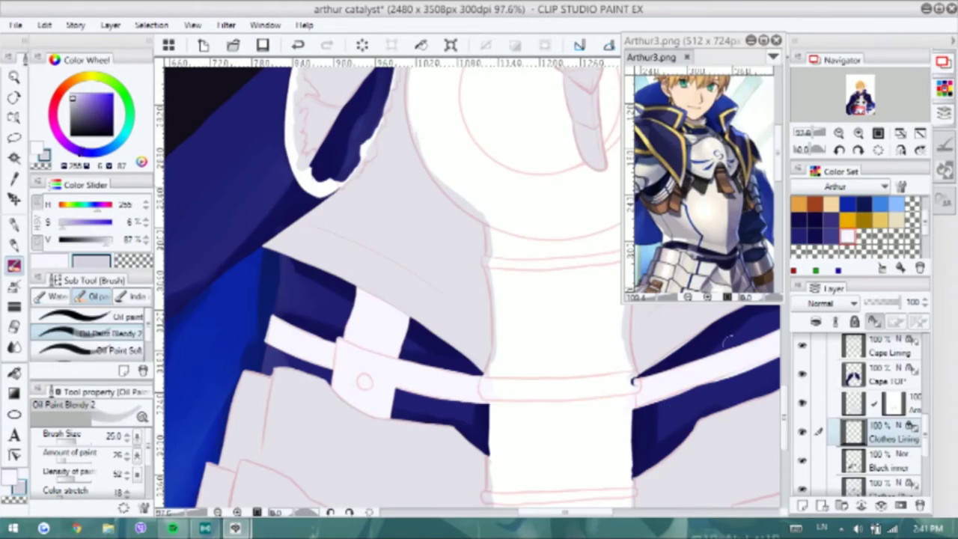
Shade the white belt straps on the Clothes Lining layer with pale grey (H 255, S 6, V 87) using G-pen and Oil Paint Blendy 2
{"action": "key", "text": "p"}
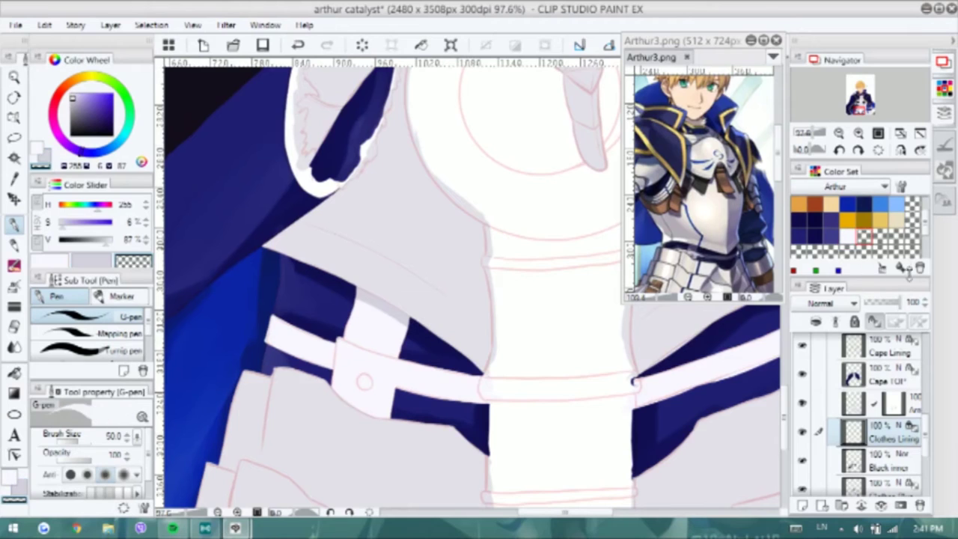
{"action": "mouse_move", "coordinate": [393, 335]}
{"action": "left_mouse_down"}
{"action": "mouse_move", "coordinate": [342, 334]}
{"action": "mouse_move", "coordinate": [332, 364]}
{"action": "mouse_move", "coordinate": [389, 406]}
{"action": "left_mouse_up"}
{"action": "mouse_move", "coordinate": [424, 351]}
{"action": "left_mouse_down"}
{"action": "mouse_move", "coordinate": [389, 395]}
{"action": "mouse_move", "coordinate": [455, 421]}
{"action": "left_mouse_up"}
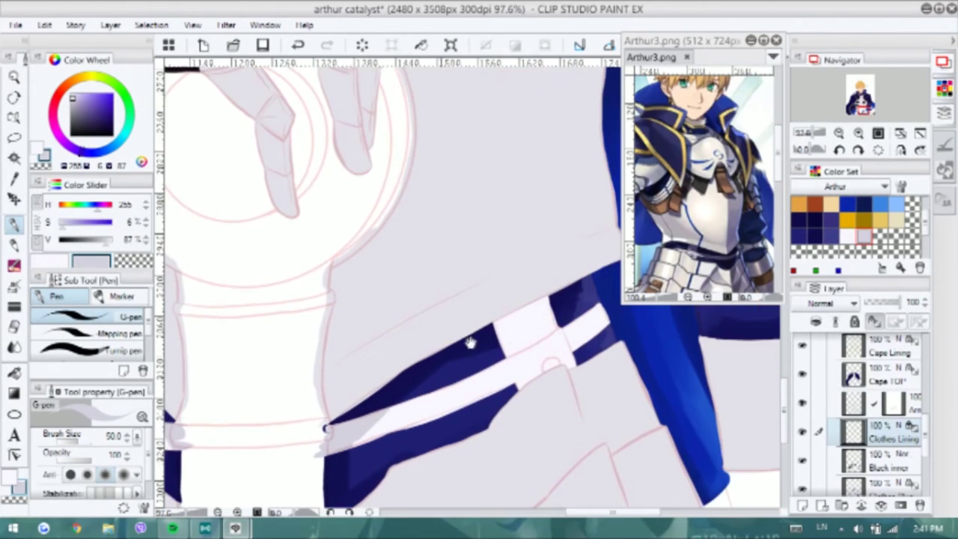
{"action": "mouse_move", "coordinate": [566, 320]}
{"action": "left_mouse_down"}
{"action": "mouse_move", "coordinate": [474, 327]}
{"action": "mouse_move", "coordinate": [528, 314]}
{"action": "left_mouse_up"}
{"action": "key", "text": "b"}
{"action": "left_click", "coordinate": [539, 321], "text": "alt"}
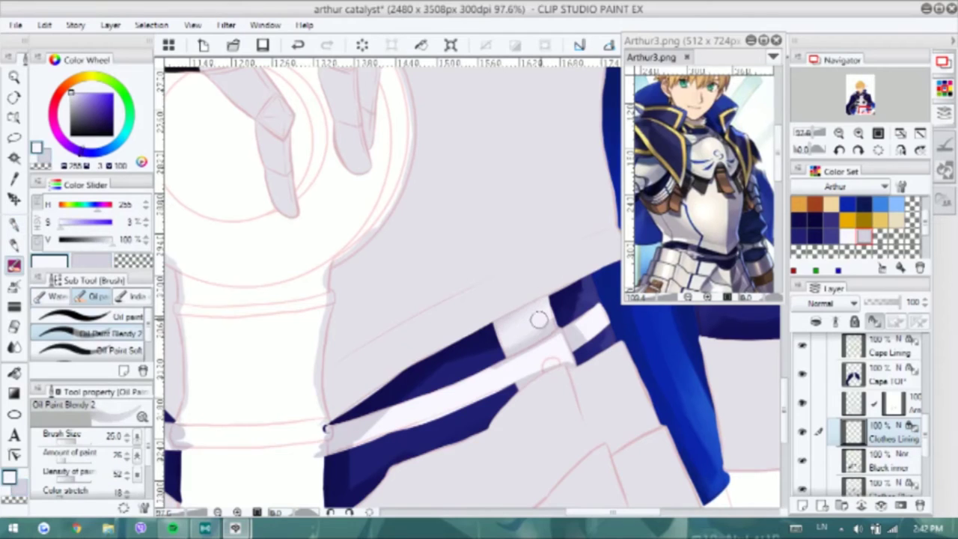
{"action": "scroll", "coordinate": [151, 336], "scroll_direction": "down", "scroll_amount": 1}
Shade the closed-eye side's belt strap and rivet tab with pale grey using Oil paint flat brush at size 20
{"action": "left_click", "coordinate": [90, 353]}
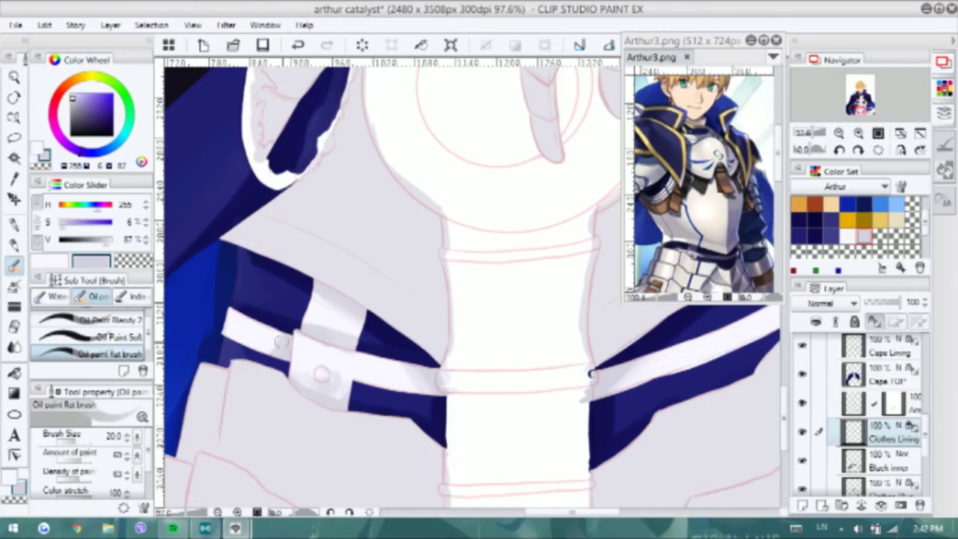
{"action": "scroll", "coordinate": [214, 342], "scroll_direction": "up", "scroll_amount": 2}
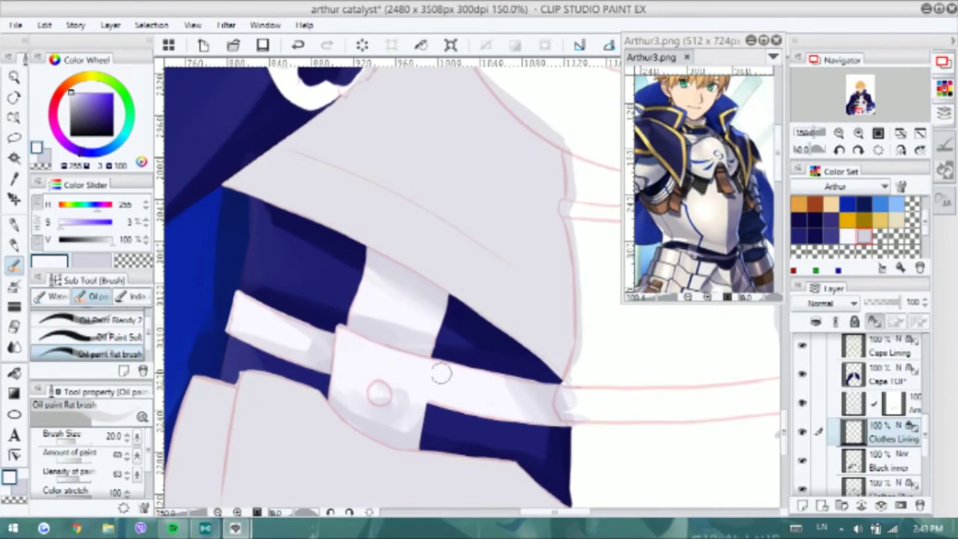
{"action": "left_click_drag", "start_coordinate": [421, 334], "coordinate": [389, 329]}
Add a darker grey (H 255, S 5, V 75) to the color set and deepen the shadows on the closed-eye side's white straps
{"action": "left_click", "coordinate": [106, 241]}
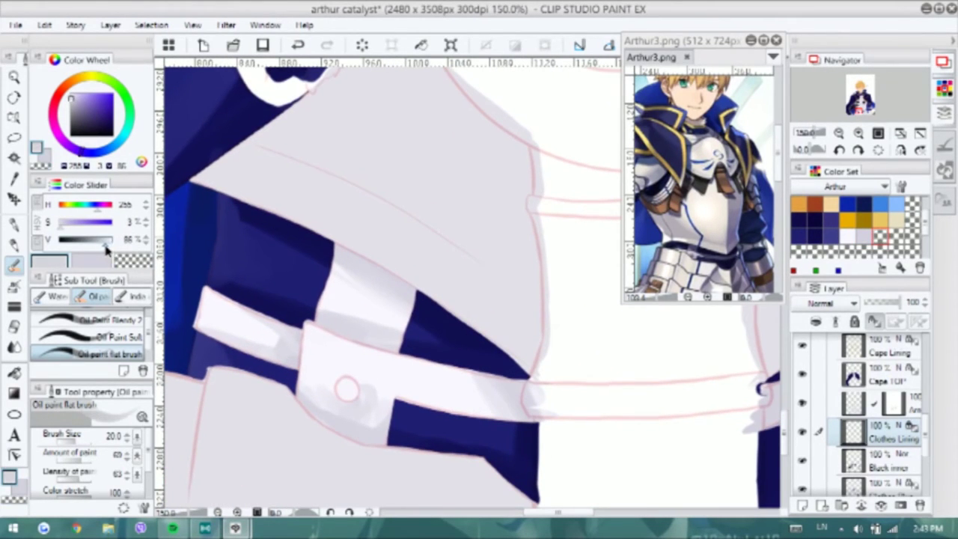
{"action": "left_click", "coordinate": [98, 256]}
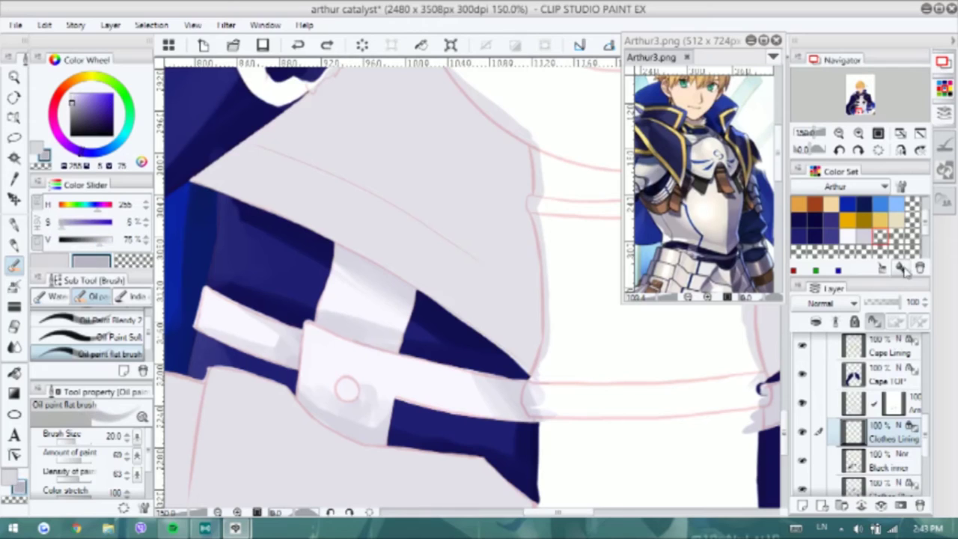
{"action": "key", "text": "p"}
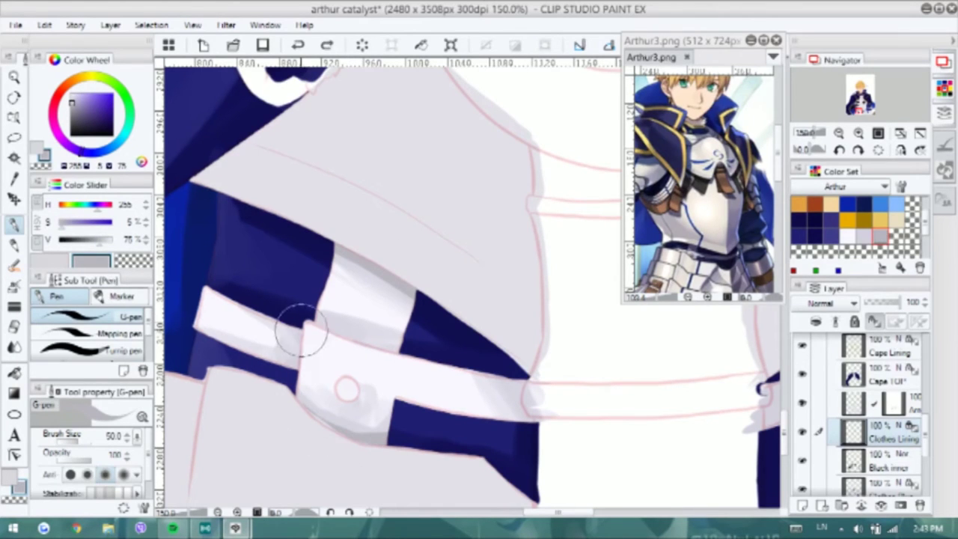
{"action": "left_click", "coordinate": [368, 272], "text": "alt"}
{"action": "key", "text": "b"}
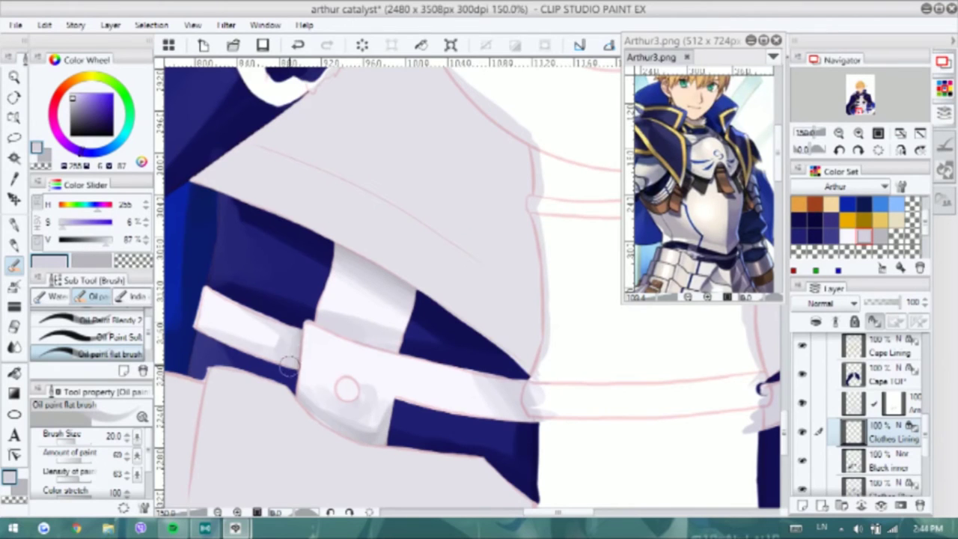
Paint darker grey shadows on the open-eye side's belt strap and tab, softening them with the paler grey
{"action": "key", "text": "h"}
{"action": "left_click", "coordinate": [344, 385], "text": "alt"}
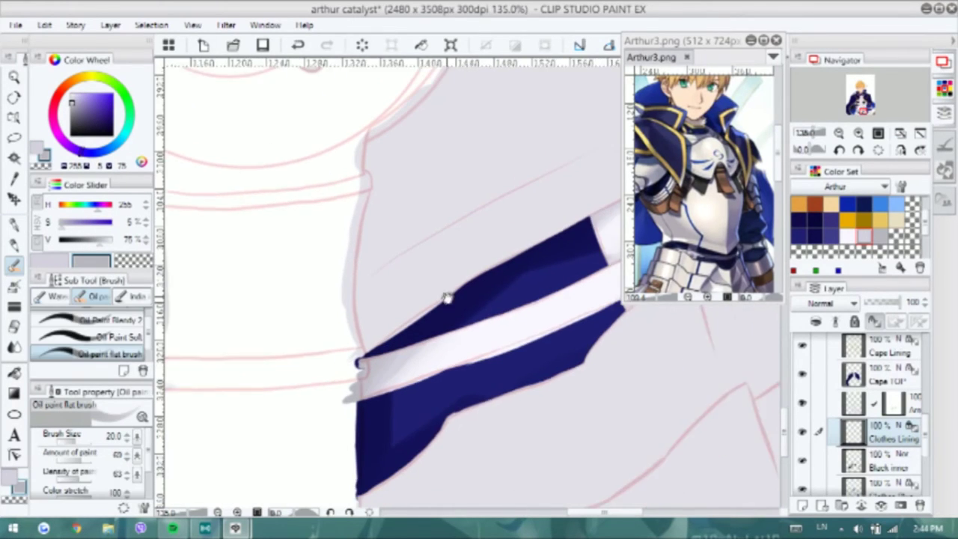
{"action": "key", "text": "h"}
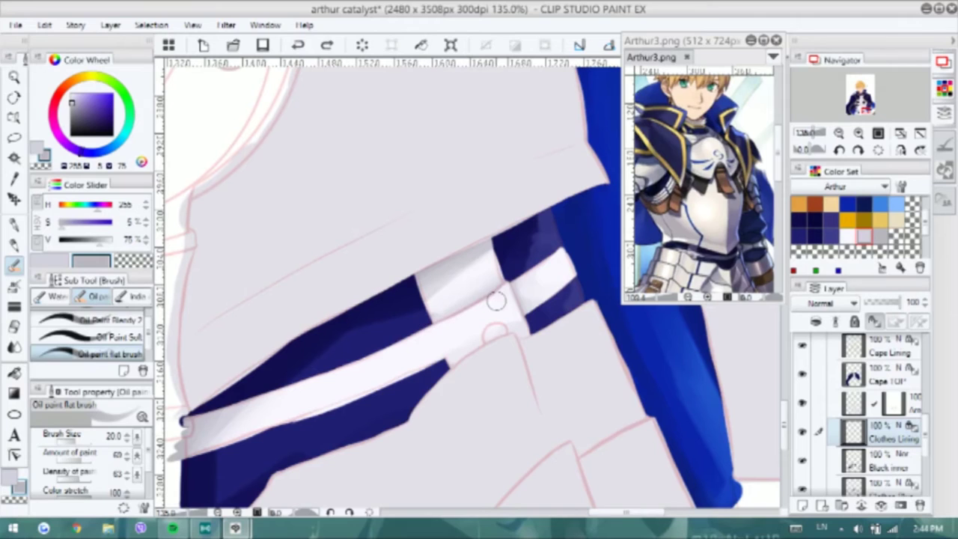
{"action": "left_click_drag", "start_coordinate": [496, 301], "coordinate": [514, 336]}
{"action": "left_click", "coordinate": [522, 298], "text": "alt"}
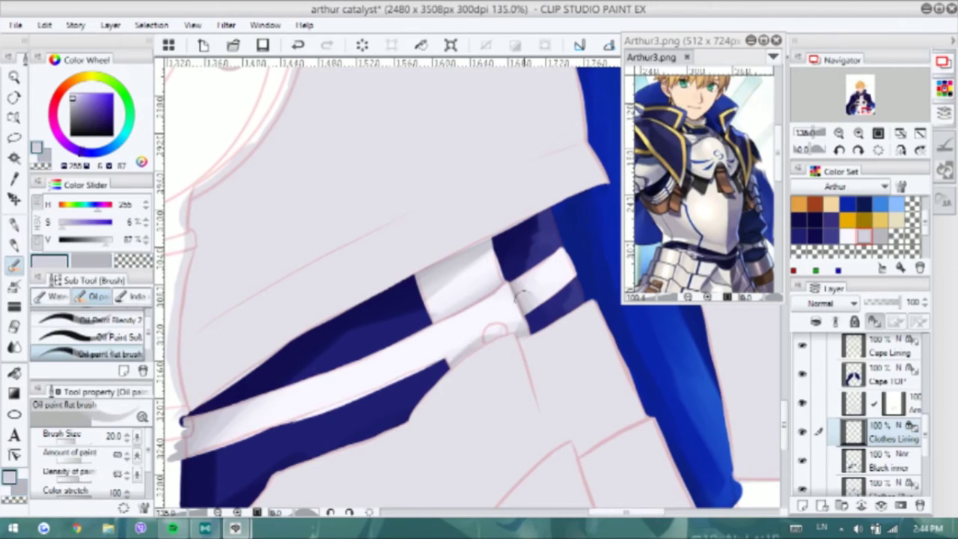
Fill the round rivets on both belt tabs with white (S 0, V 100) using G-pen
{"action": "scroll", "coordinate": [449, 262], "scroll_direction": "down", "scroll_amount": 3}
{"action": "scroll", "coordinate": [262, 324], "scroll_direction": "up", "scroll_amount": 4}
{"action": "left_click", "coordinate": [261, 324], "text": "alt"}
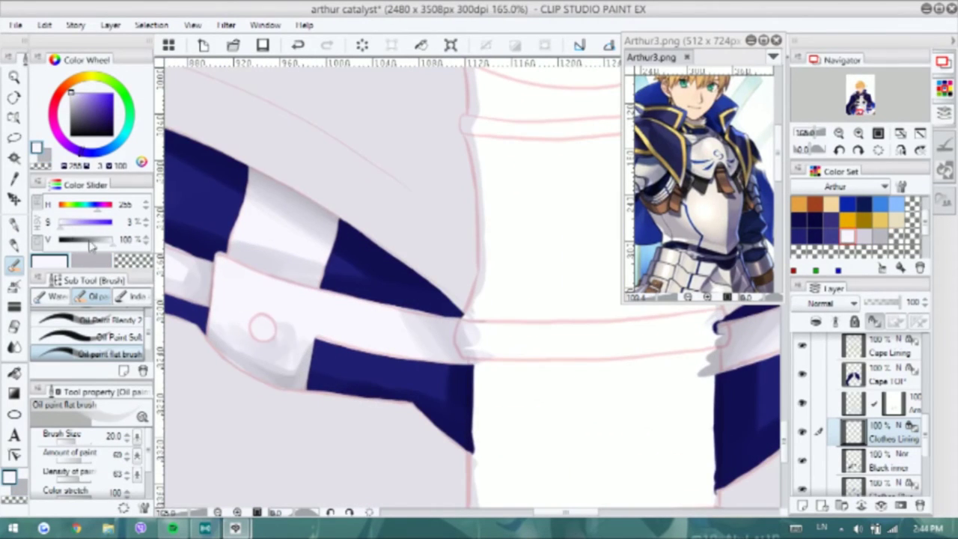
{"action": "key", "text": "p"}
{"action": "left_click", "coordinate": [261, 324]}
{"action": "scroll", "coordinate": [595, 315], "scroll_direction": "up", "scroll_amount": 3}
{"action": "left_click", "coordinate": [496, 306]}
{"action": "scroll", "coordinate": [492, 306], "scroll_direction": "up", "scroll_amount": 2}
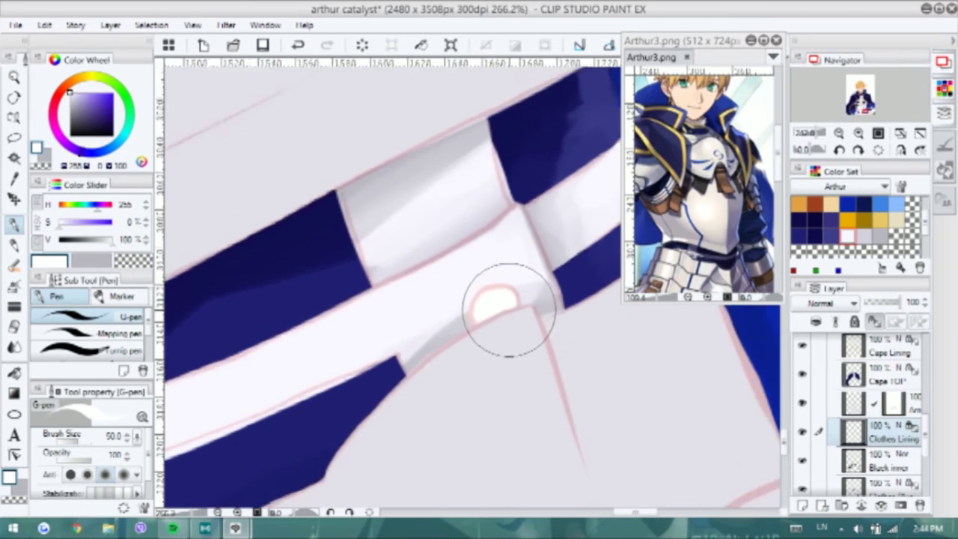
Shade both belt rivets with grey (H 255, S 5, V 75) using Oil paint flat brush
{"action": "key", "text": "p"}
{"action": "left_click", "coordinate": [467, 314], "text": "alt"}
{"action": "key", "text": "b"}
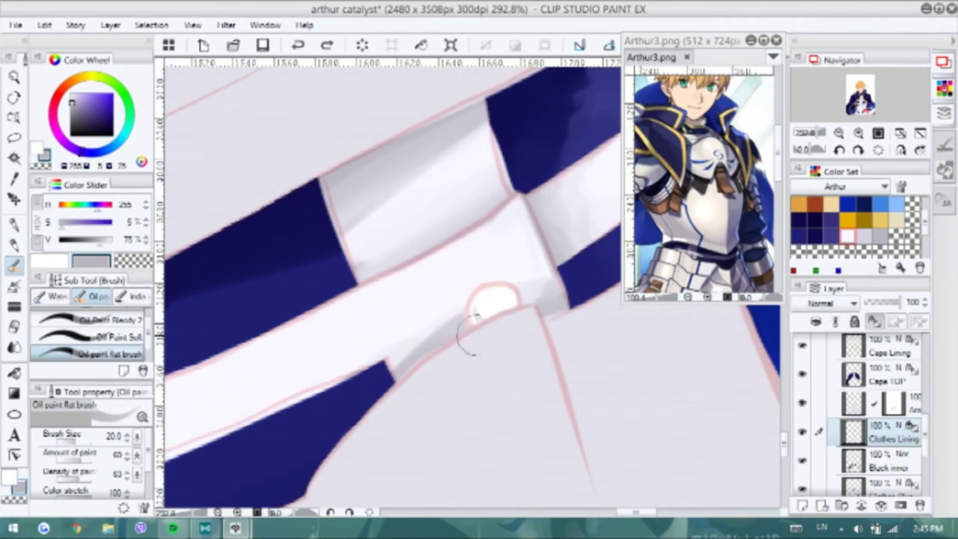
{"action": "left_click", "coordinate": [481, 303], "text": "alt"}
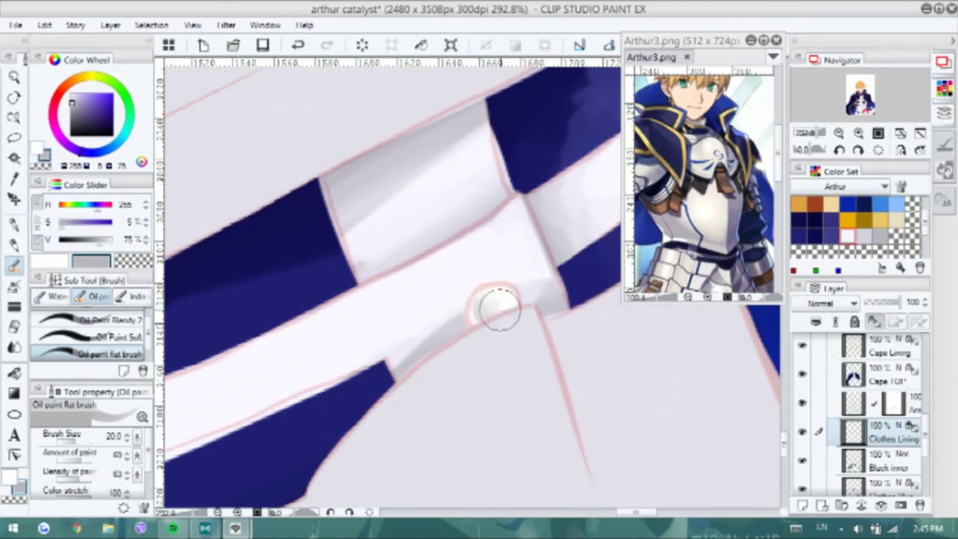
{"action": "left_click", "coordinate": [288, 352], "text": "ctrl+shift"}
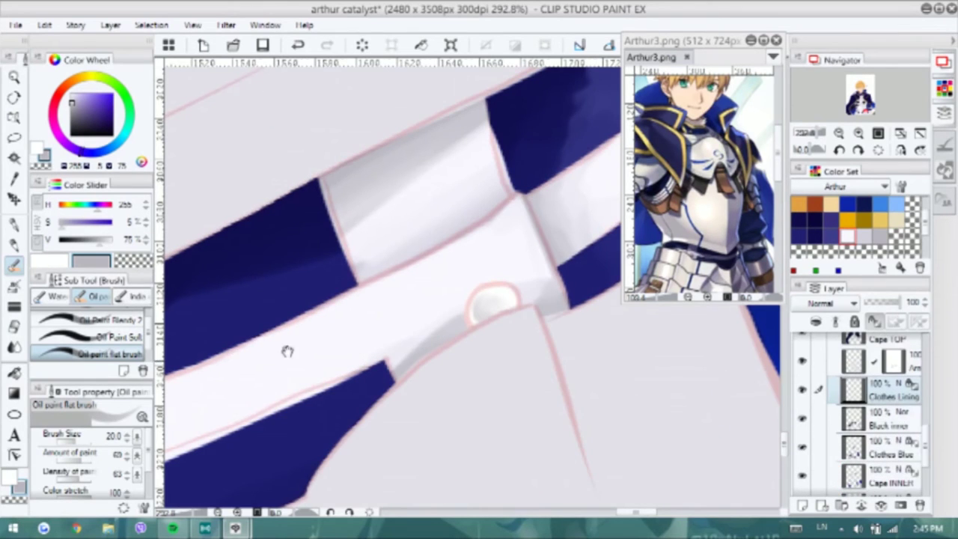
{"action": "left_click_drag", "start_coordinate": [287, 352], "coordinate": [534, 364]}
{"action": "left_click", "coordinate": [325, 327], "text": "alt"}
{"action": "mouse_move", "coordinate": [355, 342]}
{"action": "left_mouse_down"}
{"action": "mouse_move", "coordinate": [332, 325]}
{"action": "mouse_move", "coordinate": [353, 335]}
{"action": "left_mouse_up"}
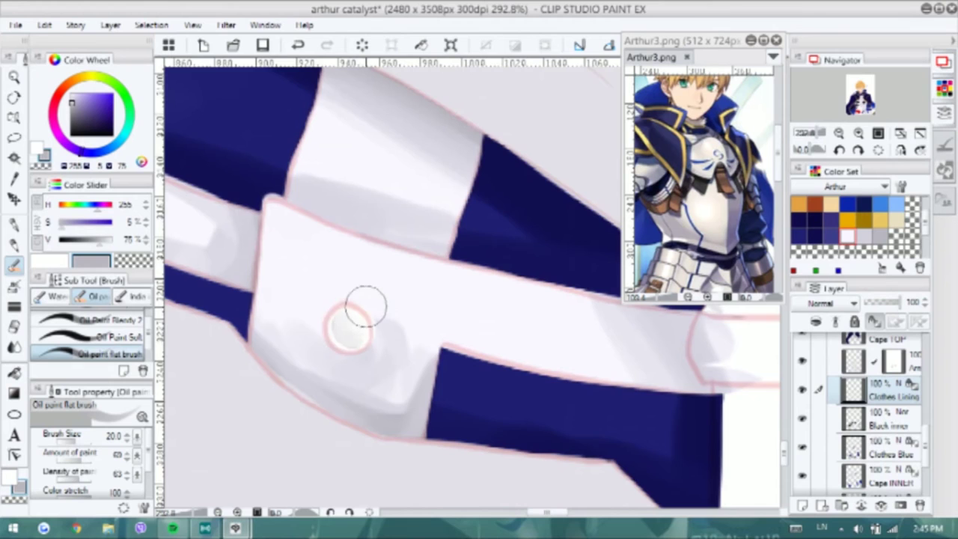
Paint near-black shadows (H 255, S 83, V 6) on the Black inner layer's underarm cloth and raised-arm pieces with G-pen
{"action": "scroll", "coordinate": [366, 307], "scroll_direction": "down", "scroll_amount": 5}
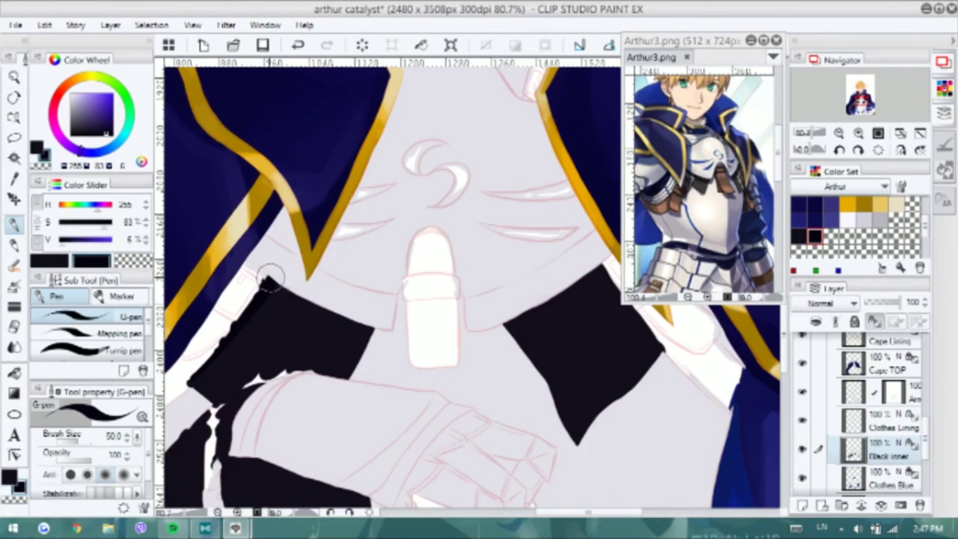
{"action": "key", "text": "ctrl+z"}
{"action": "mouse_move", "coordinate": [569, 374]}
{"action": "left_mouse_down"}
{"action": "mouse_move", "coordinate": [594, 406]}
{"action": "mouse_move", "coordinate": [644, 221]}
{"action": "mouse_move", "coordinate": [665, 272]}
{"action": "left_mouse_up"}
{"action": "left_click_drag", "start_coordinate": [326, 362], "coordinate": [347, 382]}
{"action": "left_click_drag", "start_coordinate": [374, 231], "coordinate": [306, 313]}
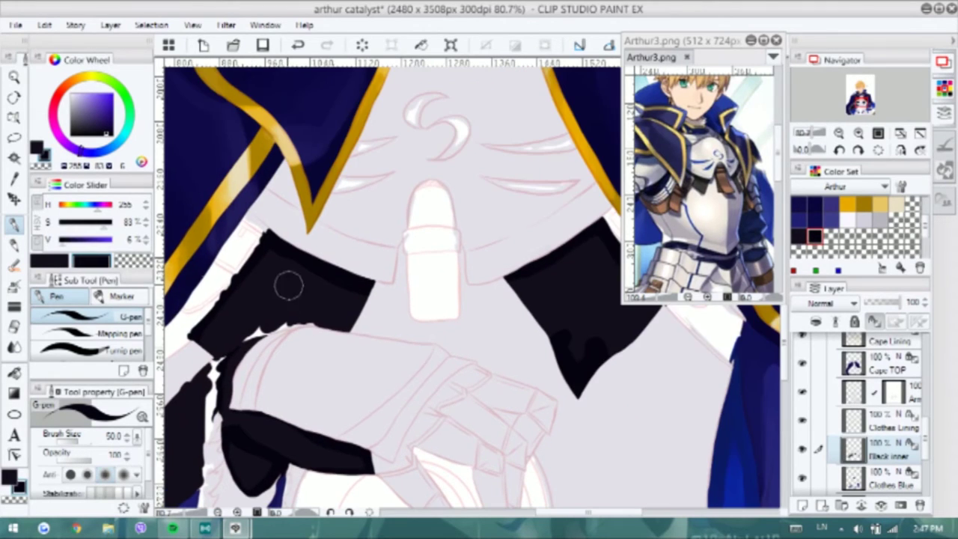
Soften the shadows on the closed-eye side's black underarm cloth with Oil paint flat brush and Oil Paint Blendy 2
{"action": "key", "text": "b"}
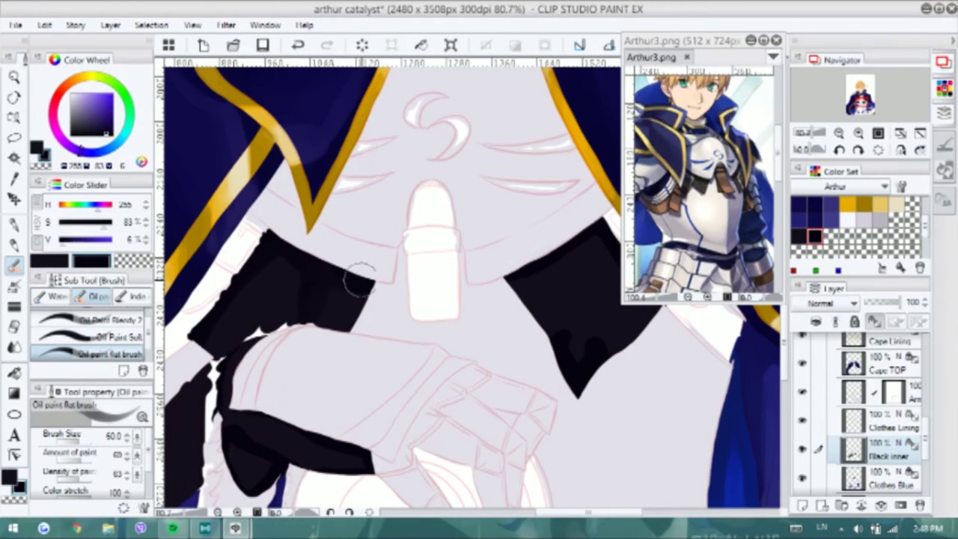
{"action": "left_click", "coordinate": [334, 282], "text": "alt"}
{"action": "left_click", "coordinate": [135, 319]}
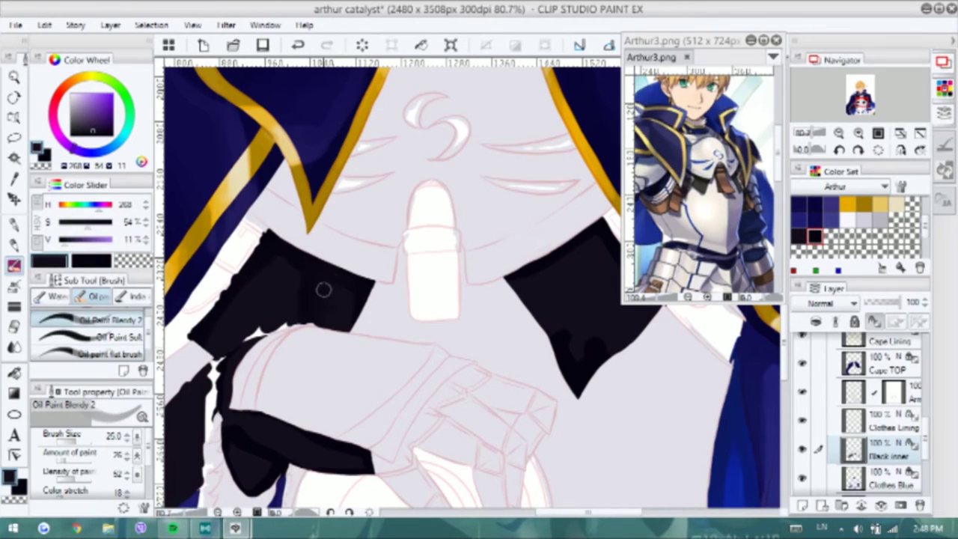
{"action": "left_click", "coordinate": [120, 354]}
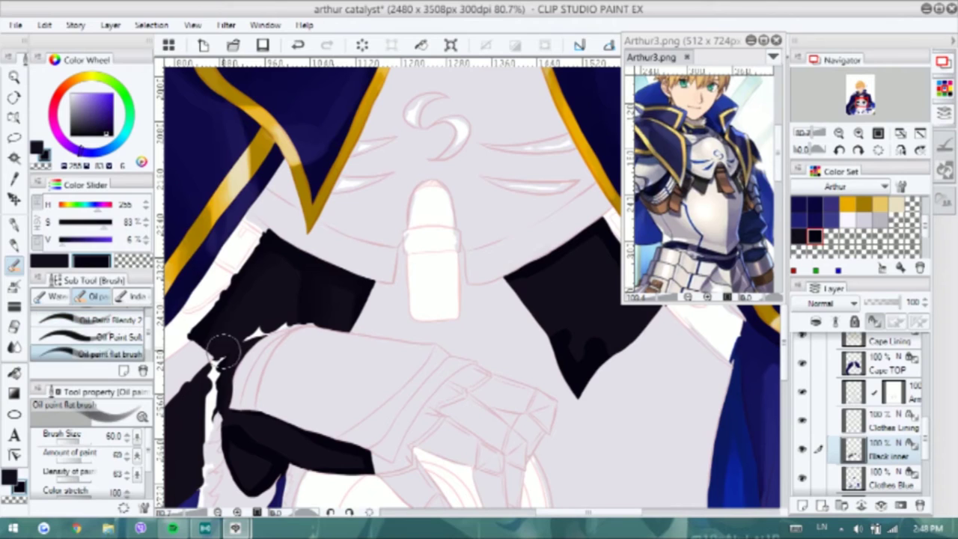
Shade the closed-eye side's black forearm and sleeve cloth, plus the open-eye side's black underarm cloth, with Oil paint flat brush at size 40
{"action": "scroll", "coordinate": [223, 382], "scroll_direction": "down", "scroll_amount": 3}
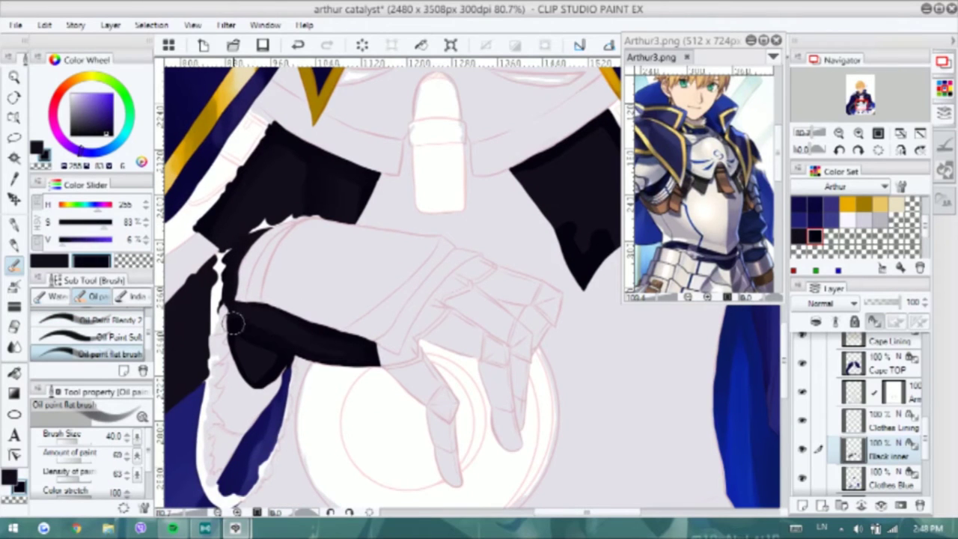
{"action": "scroll", "coordinate": [290, 320], "scroll_direction": "left", "scroll_amount": 5}
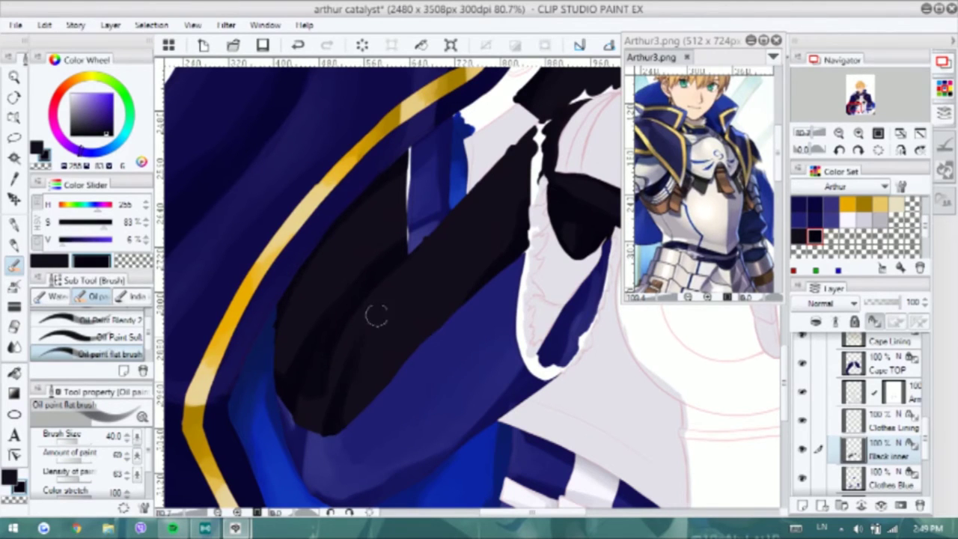
{"action": "left_click_drag", "start_coordinate": [348, 308], "coordinate": [261, 331]}
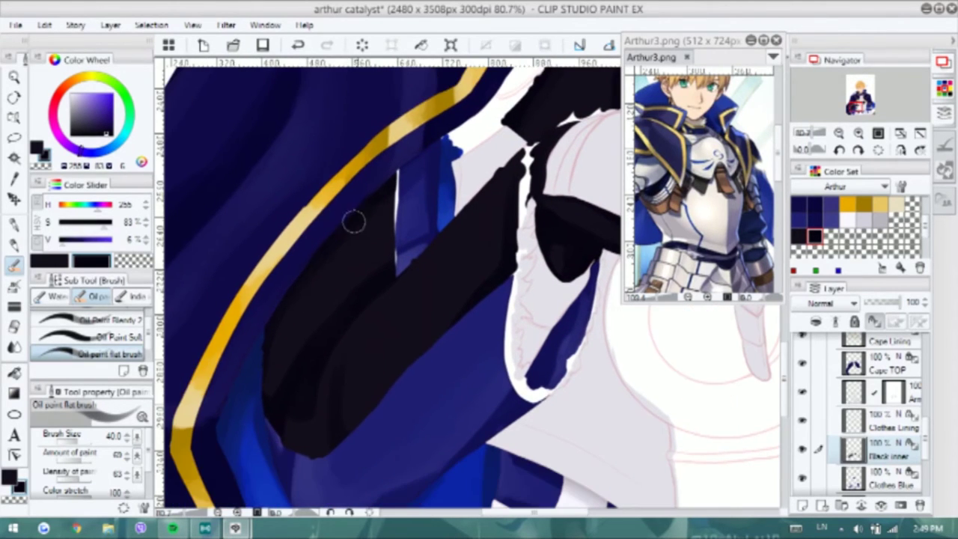
{"action": "scroll", "coordinate": [296, 301], "scroll_direction": "right", "scroll_amount": 5}
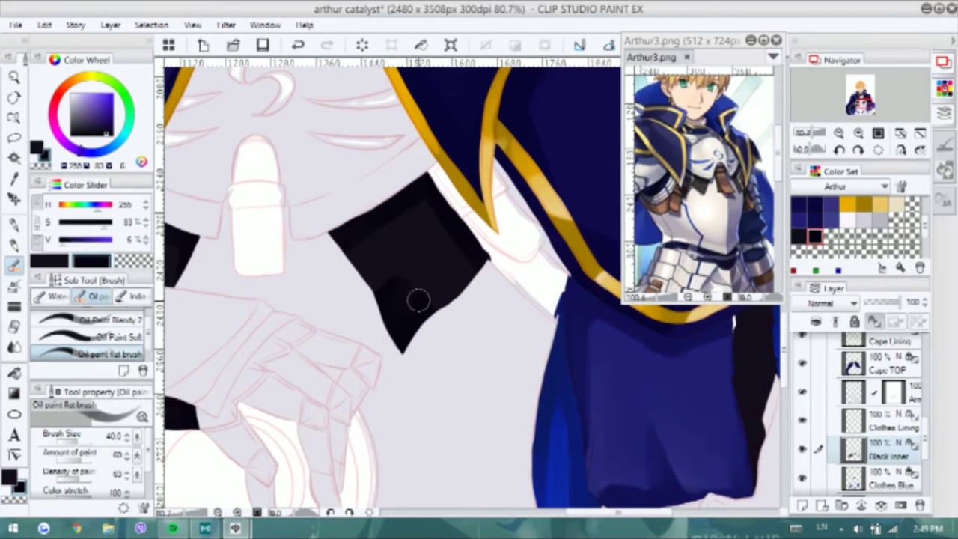
Finish shading the open-eye side's black underarm cloth, and erase the armor covering the black cloth beside the cape's gold trim
{"action": "left_click_drag", "start_coordinate": [419, 194], "coordinate": [377, 225]}
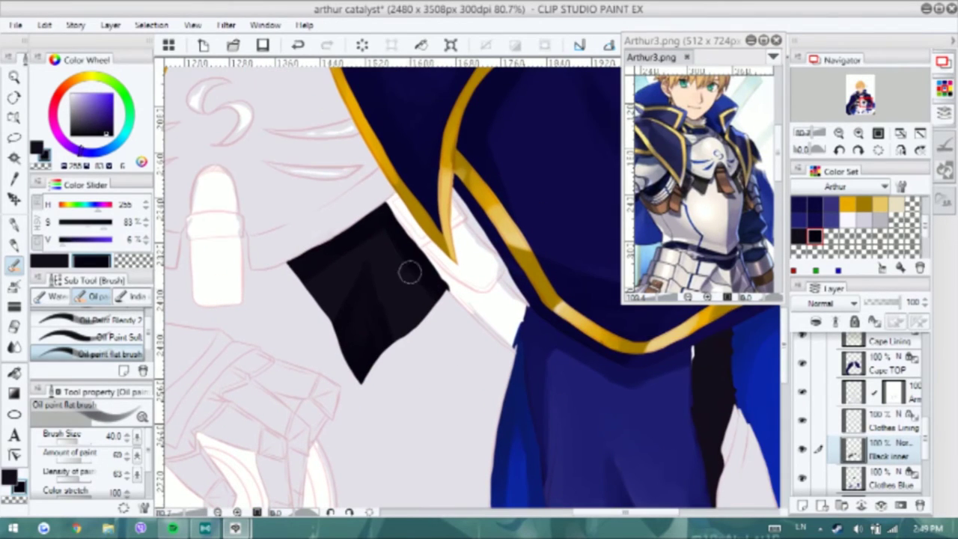
{"action": "key", "text": "e"}
{"action": "left_click", "coordinate": [456, 258], "text": "ctrl+shift"}
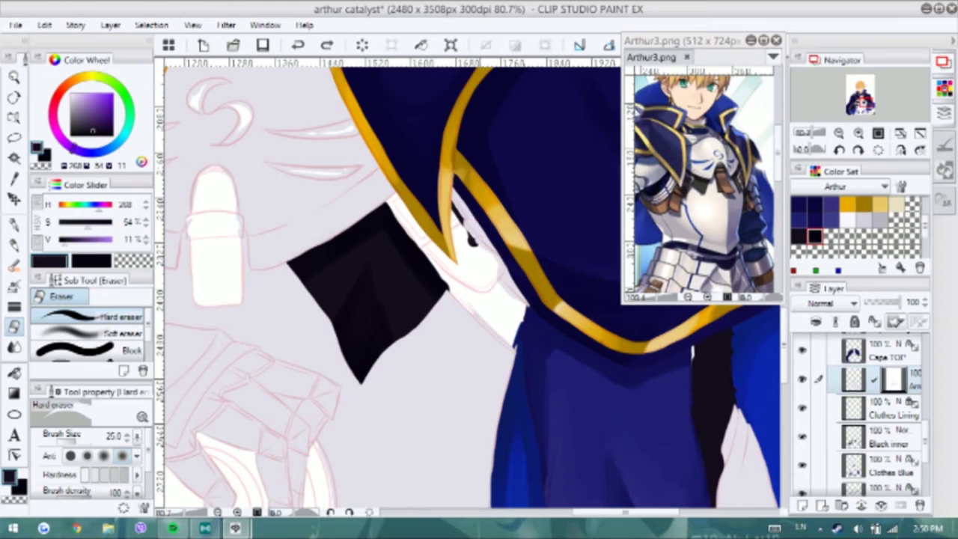
{"action": "left_click", "coordinate": [470, 225], "text": "alt"}
{"action": "left_click", "coordinate": [470, 224], "text": "ctrl+shift"}
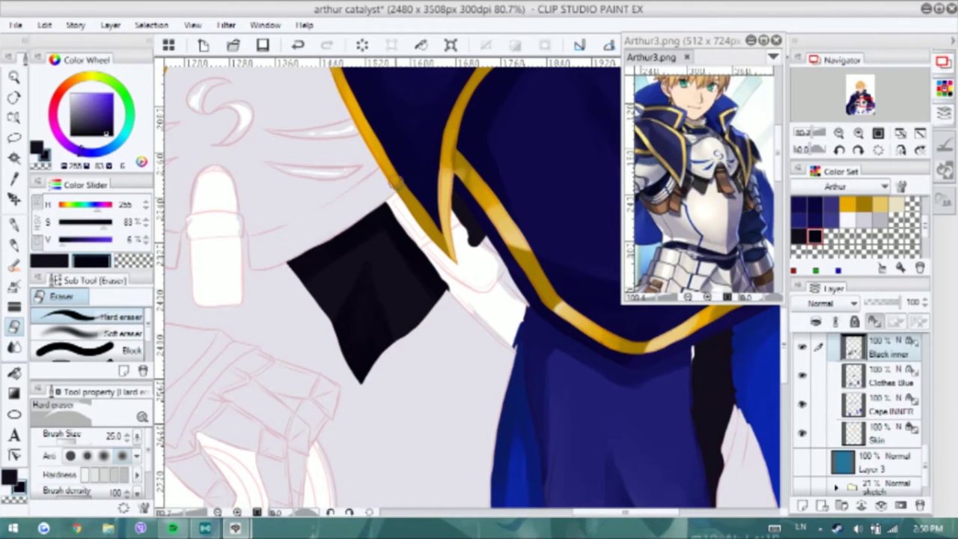
Shade the black cloth strips beside the open-eye side's navy sleeve on Black inner with Oil paint flat brush at size 40
{"action": "key", "text": "b"}
{"action": "scroll", "coordinate": [477, 356], "scroll_direction": "right", "scroll_amount": 5}
{"action": "scroll", "coordinate": [490, 322], "scroll_direction": "down", "scroll_amount": 3}
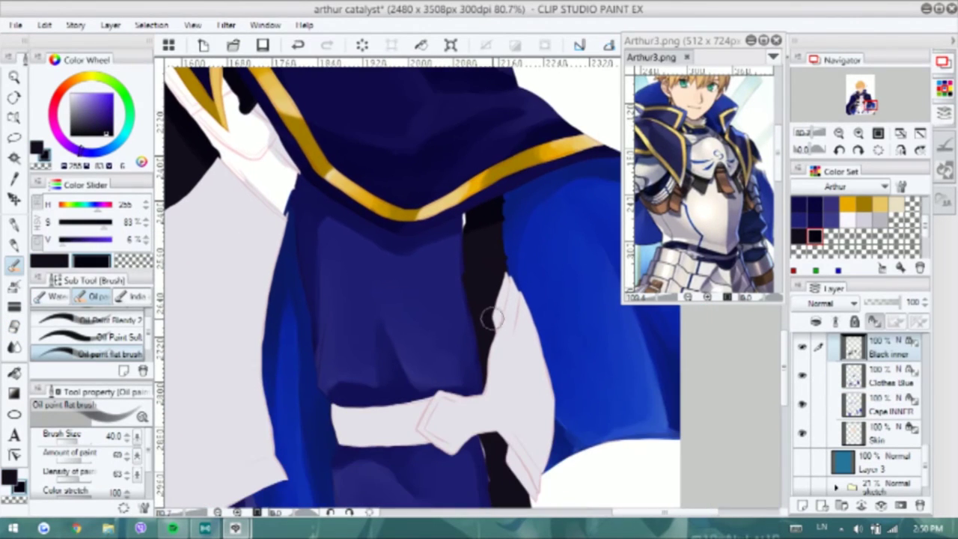
{"action": "scroll", "coordinate": [501, 305], "scroll_direction": "down", "scroll_amount": 3}
{"action": "scroll", "coordinate": [480, 393], "scroll_direction": "down", "scroll_amount": 2}
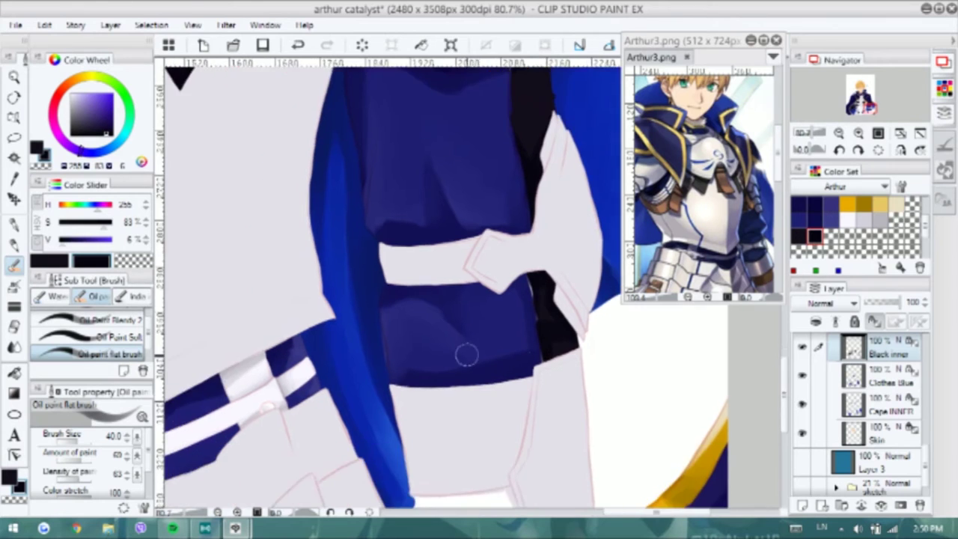
{"action": "scroll", "coordinate": [480, 393], "scroll_direction": "down", "scroll_amount": 5}
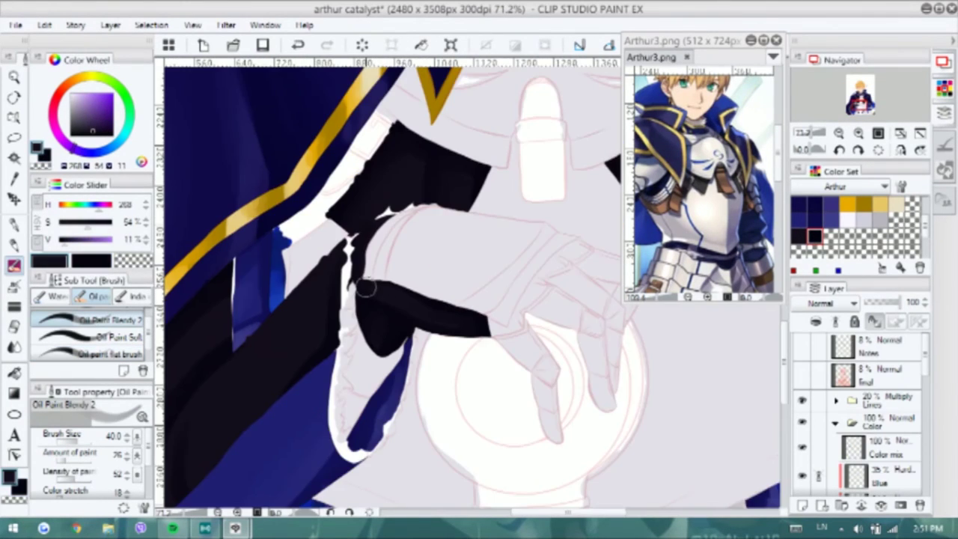
Soften the shadows on the closed-eye side's large black sleeve with Oil Paint Blendy 2 at size 40
{"action": "scroll", "coordinate": [365, 288], "scroll_direction": "left", "scroll_amount": 5}
{"action": "scroll", "coordinate": [365, 289], "scroll_direction": "down", "scroll_amount": 2}
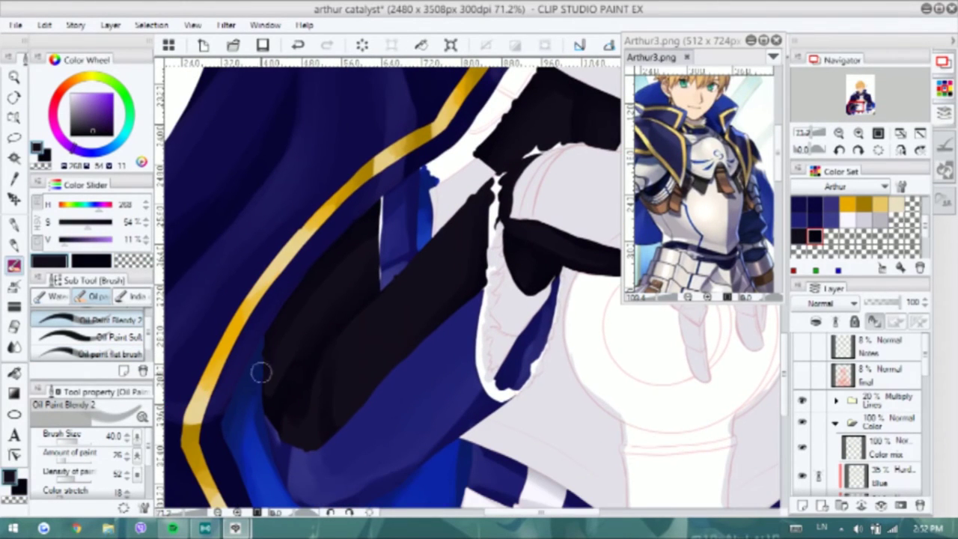
{"action": "scroll", "coordinate": [429, 199], "scroll_direction": "up", "scroll_amount": 2}
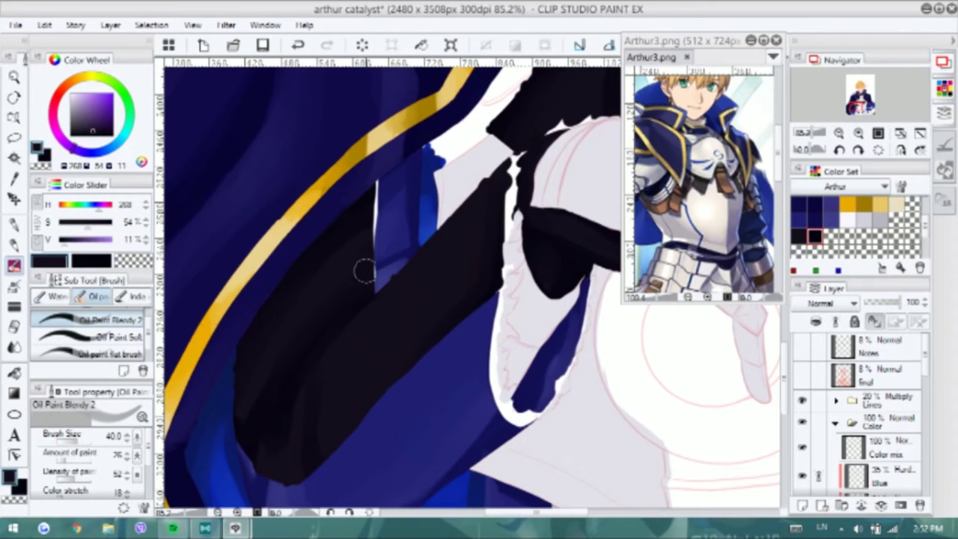
Prepare G-pen with muted purple (H 268, S 34, V 40), raise the Lines folder opacity to 100%, and make Black inner active
{"action": "left_click", "coordinate": [830, 236]}
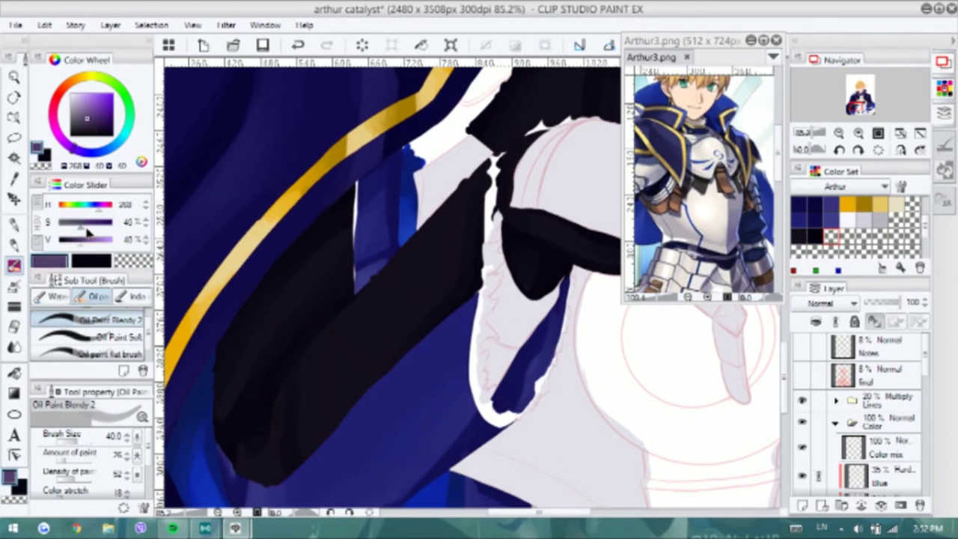
{"action": "key", "text": "p"}
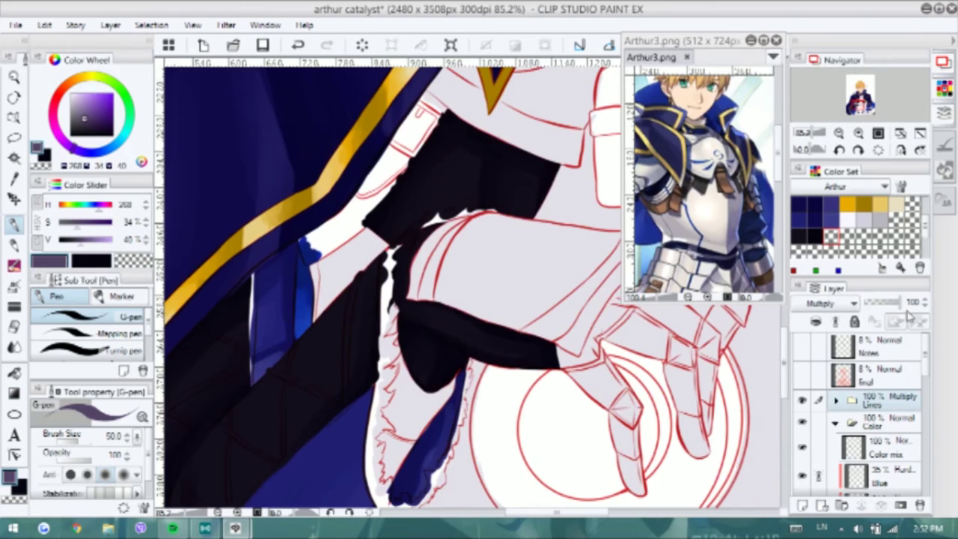
{"action": "scroll", "coordinate": [899, 455], "scroll_direction": "down", "scroll_amount": 3}
{"action": "left_click", "coordinate": [886, 416]}
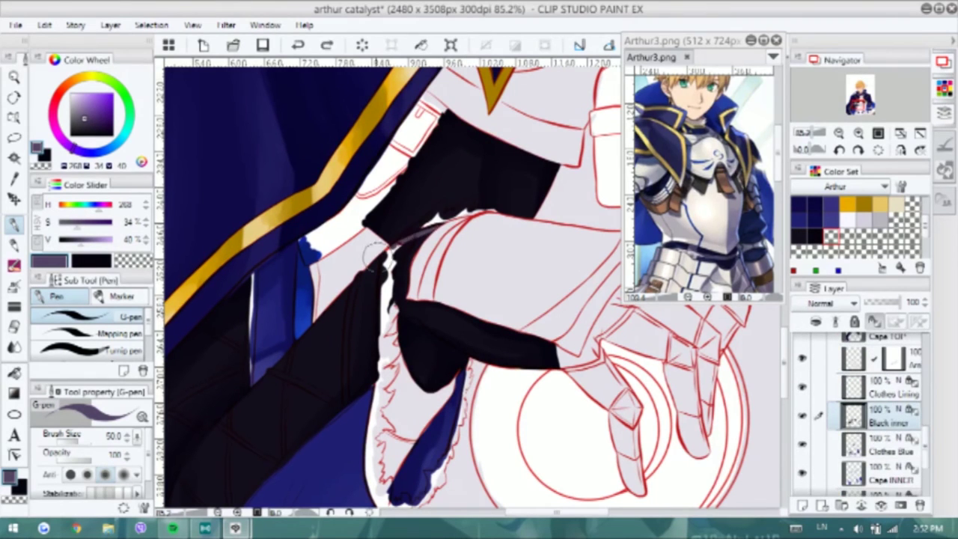
Draw muted purple fold highlights on the closed-eye side's black forearm cloth and sleeve with G-pen at size 50
{"action": "left_click_drag", "start_coordinate": [400, 308], "coordinate": [488, 347]}
{"action": "key", "text": "ctrl+z"}
{"action": "left_click_drag", "start_coordinate": [400, 310], "coordinate": [515, 359]}
{"action": "mouse_move", "coordinate": [423, 374]}
{"action": "left_mouse_down"}
{"action": "mouse_move", "coordinate": [397, 247]}
{"action": "mouse_move", "coordinate": [550, 112]}
{"action": "mouse_move", "coordinate": [343, 329]}
{"action": "mouse_move", "coordinate": [364, 413]}
{"action": "mouse_move", "coordinate": [306, 413]}
{"action": "mouse_move", "coordinate": [271, 378]}
{"action": "mouse_move", "coordinate": [224, 269]}
{"action": "left_mouse_up"}
Draw muted purple fold highlights on both underarm cloths and the open-eye side's black strips, and lower the Lines folder opacity to 25%
{"action": "left_click_drag", "start_coordinate": [569, 524], "coordinate": [335, 311]}
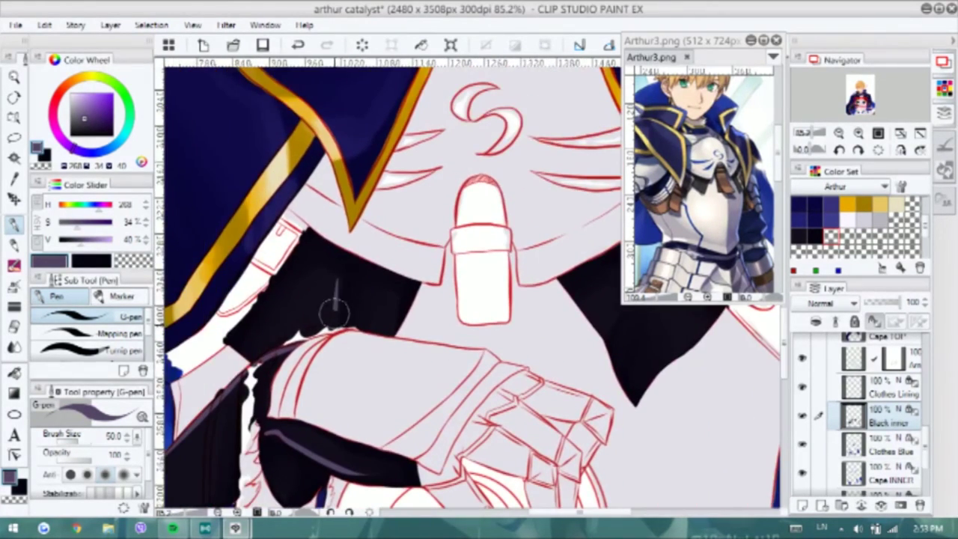
{"action": "left_click_drag", "start_coordinate": [414, 312], "coordinate": [287, 309]}
{"action": "left_click_drag", "start_coordinate": [511, 277], "coordinate": [483, 342]}
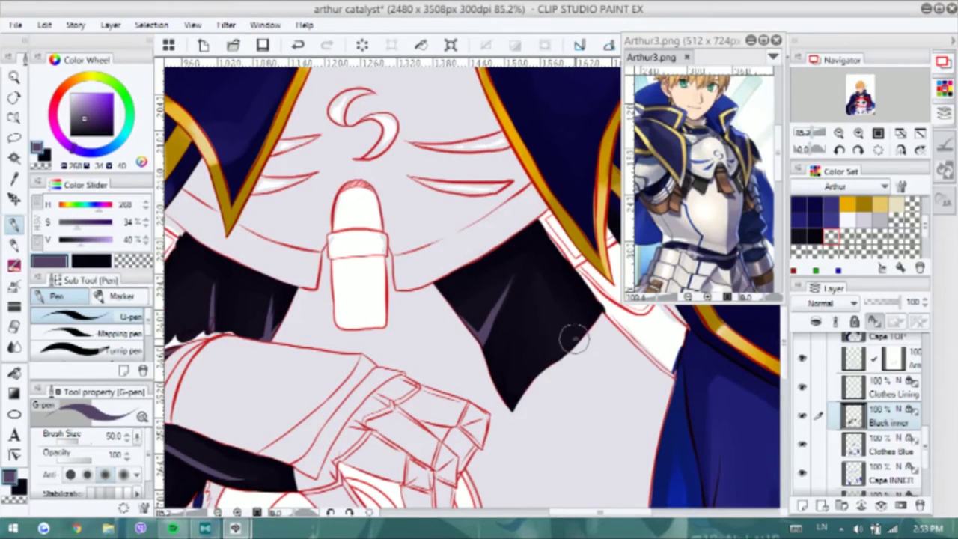
{"action": "scroll", "coordinate": [574, 338], "scroll_direction": "right", "scroll_amount": 5}
{"action": "scroll", "coordinate": [553, 281], "scroll_direction": "left", "scroll_amount": 10}
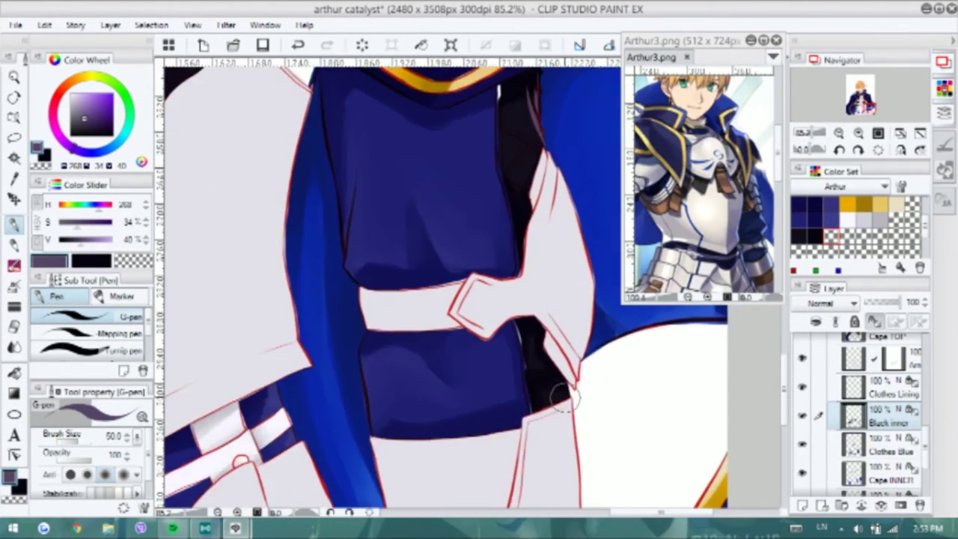
{"action": "scroll", "coordinate": [887, 382], "scroll_direction": "up", "scroll_amount": 5}
{"action": "left_click", "coordinate": [883, 400]}
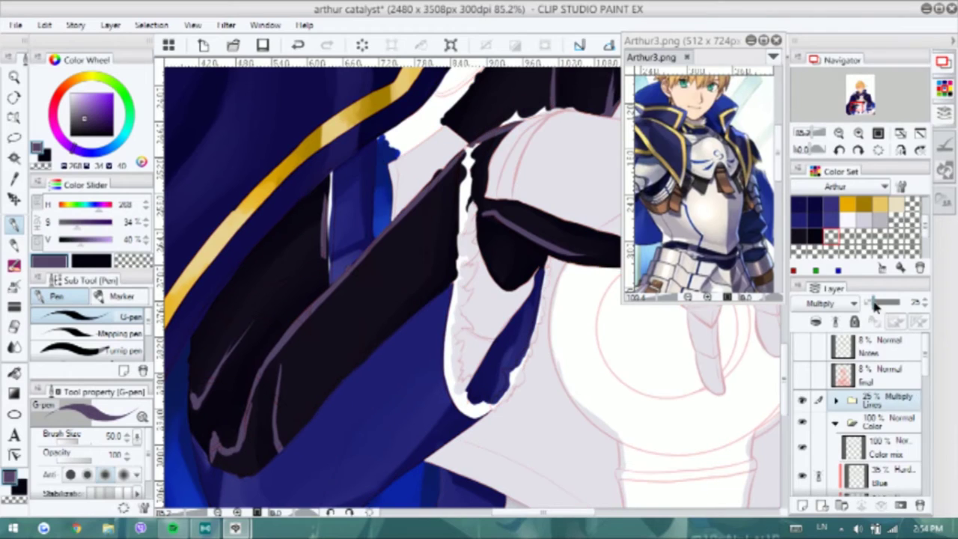
Blend the purple highlight on the closed-eye side's black forearm cloth with Oil Paint Blendy 2 at size 40
{"action": "scroll", "coordinate": [883, 404], "scroll_direction": "down", "scroll_amount": 5}
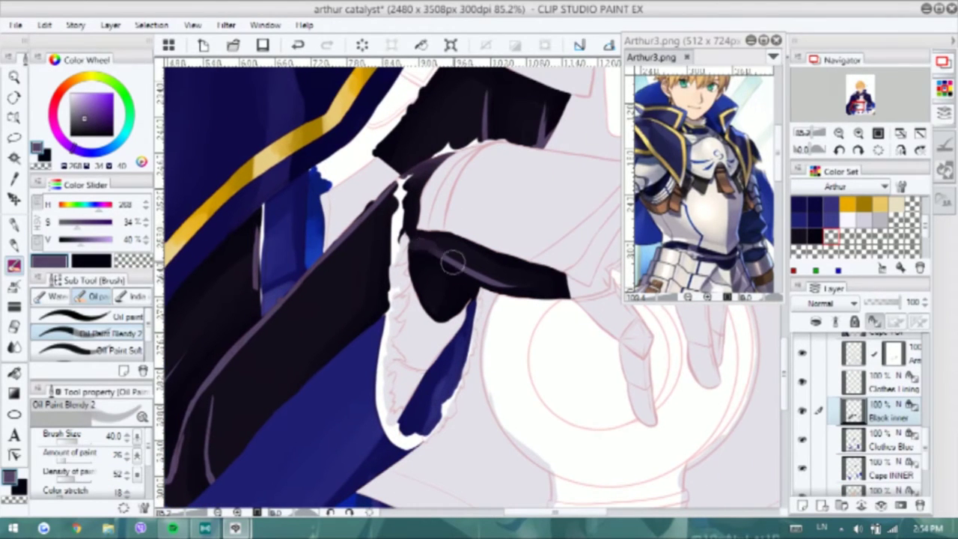
{"action": "left_click_drag", "start_coordinate": [454, 261], "coordinate": [532, 280]}
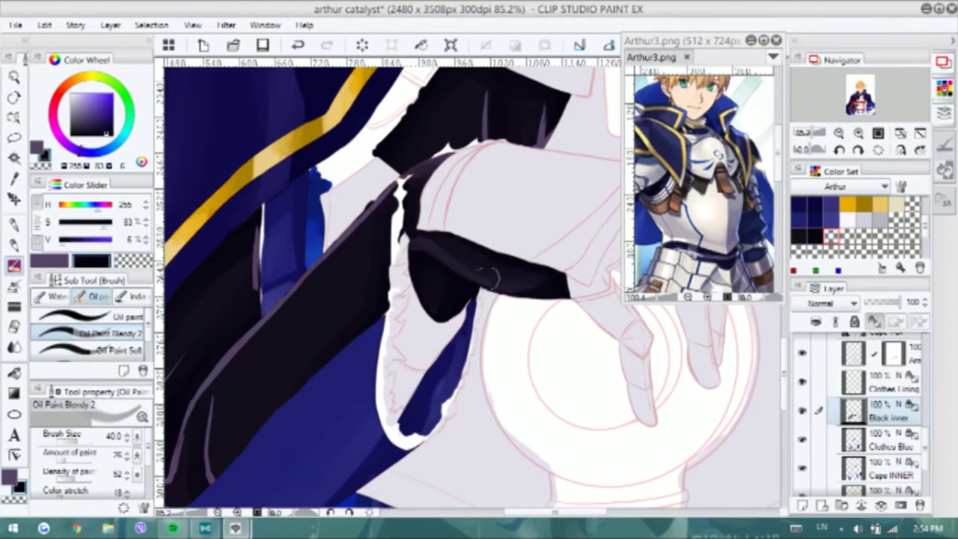
{"action": "mouse_move", "coordinate": [524, 136]}
{"action": "left_mouse_down"}
{"action": "mouse_move", "coordinate": [479, 172]}
{"action": "mouse_move", "coordinate": [306, 367]}
{"action": "left_mouse_up"}
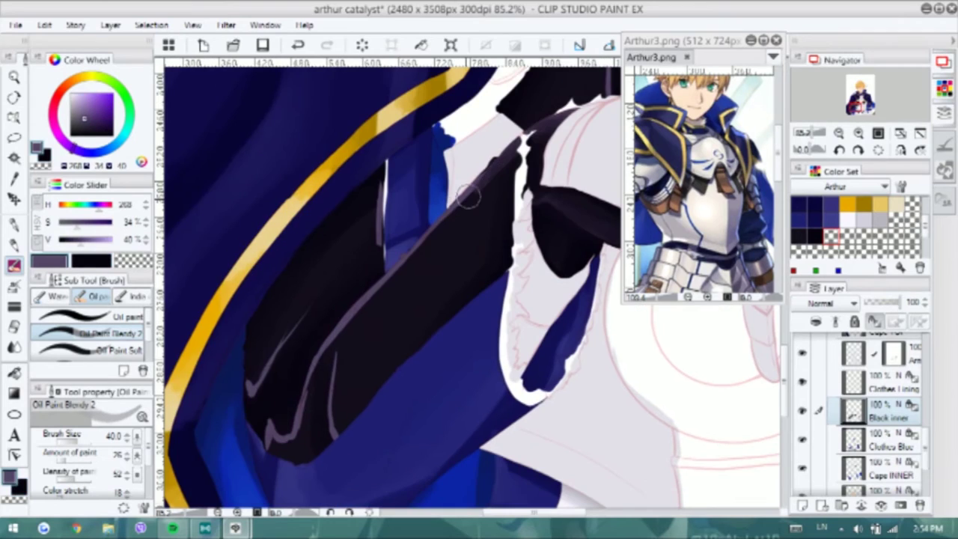
Blend the purple fold highlights into the closed-eye side's large black sleeve with Oil paint flat brush and Oil Paint Blendy 2
{"action": "scroll", "coordinate": [148, 349], "scroll_direction": "down", "scroll_amount": 1}
{"action": "left_click", "coordinate": [147, 350]}
{"action": "mouse_move", "coordinate": [333, 322]}
{"action": "left_mouse_down"}
{"action": "mouse_move", "coordinate": [307, 374]}
{"action": "mouse_move", "coordinate": [292, 441]}
{"action": "mouse_move", "coordinate": [257, 443]}
{"action": "mouse_move", "coordinate": [302, 449]}
{"action": "mouse_move", "coordinate": [334, 389]}
{"action": "mouse_move", "coordinate": [378, 220]}
{"action": "mouse_move", "coordinate": [359, 231]}
{"action": "mouse_move", "coordinate": [269, 359]}
{"action": "left_mouse_up"}
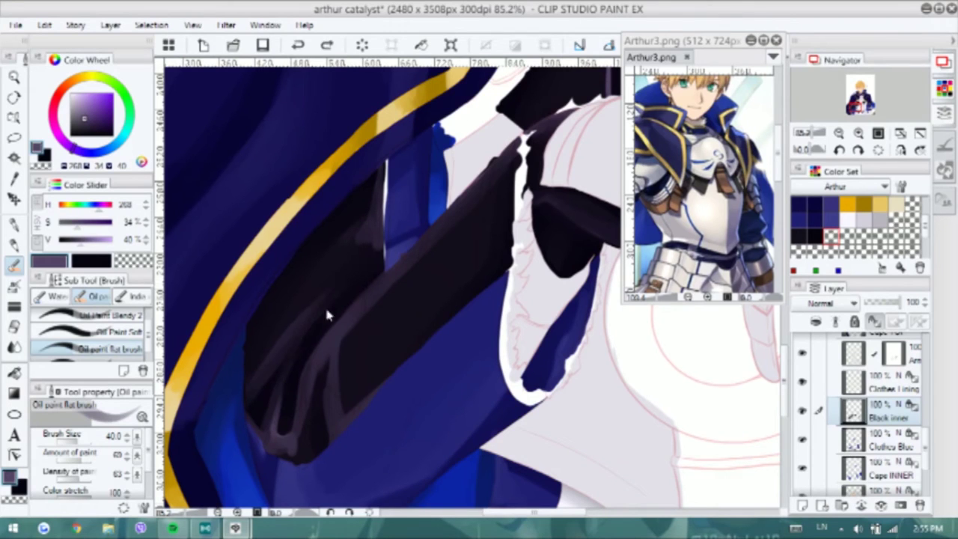
{"action": "left_click", "coordinate": [113, 315]}
Refine the dark folds at the large black sleeve's lower end with near-black (H 268, S 54, V 11) and Oil paint flat brush
{"action": "left_click", "coordinate": [800, 235]}
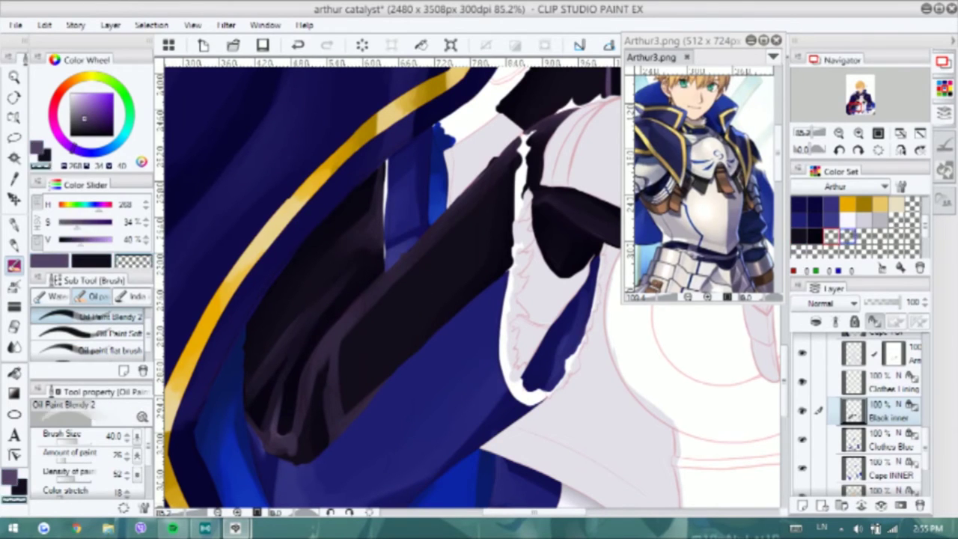
{"action": "left_click", "coordinate": [400, 259], "text": "alt"}
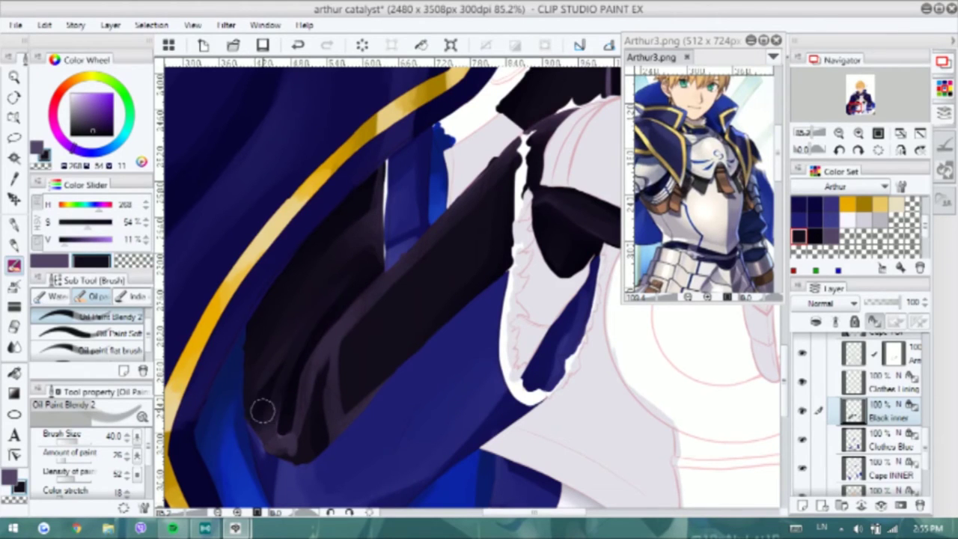
{"action": "key", "text": "b"}
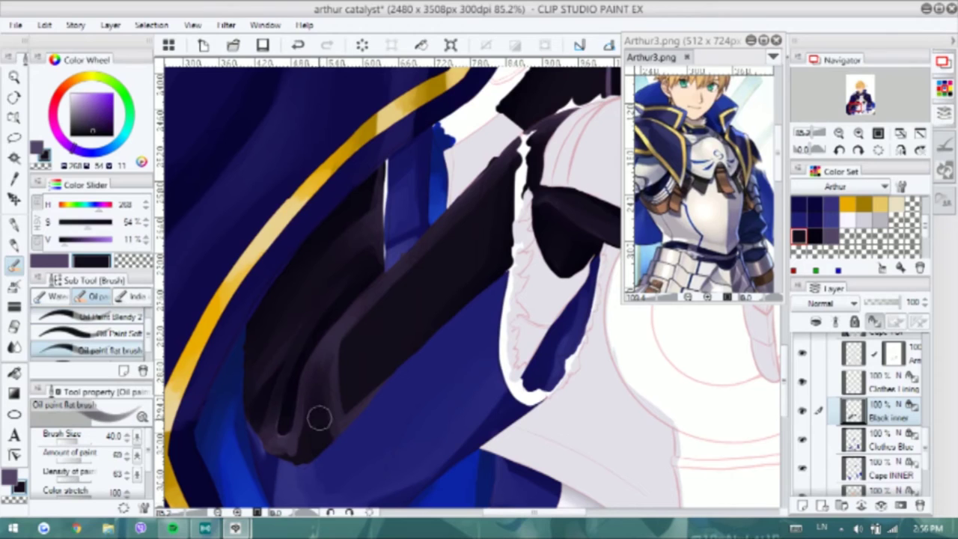
{"action": "key", "text": "b"}
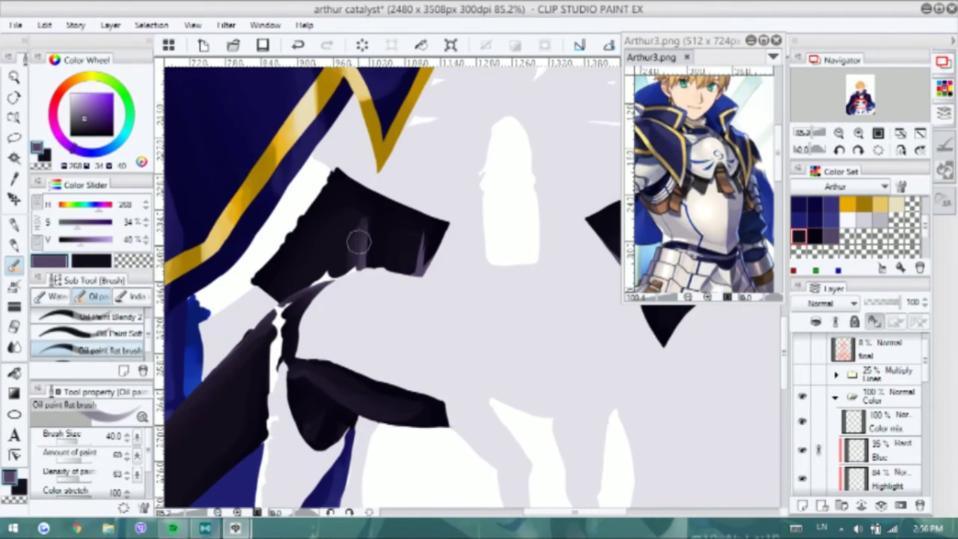
Blend the purple highlights on both black underarm cloths with Oil paint flat brush and Oil Paint Blendy 2
{"action": "left_click", "coordinate": [358, 240], "text": "alt"}
{"action": "key", "text": "b"}
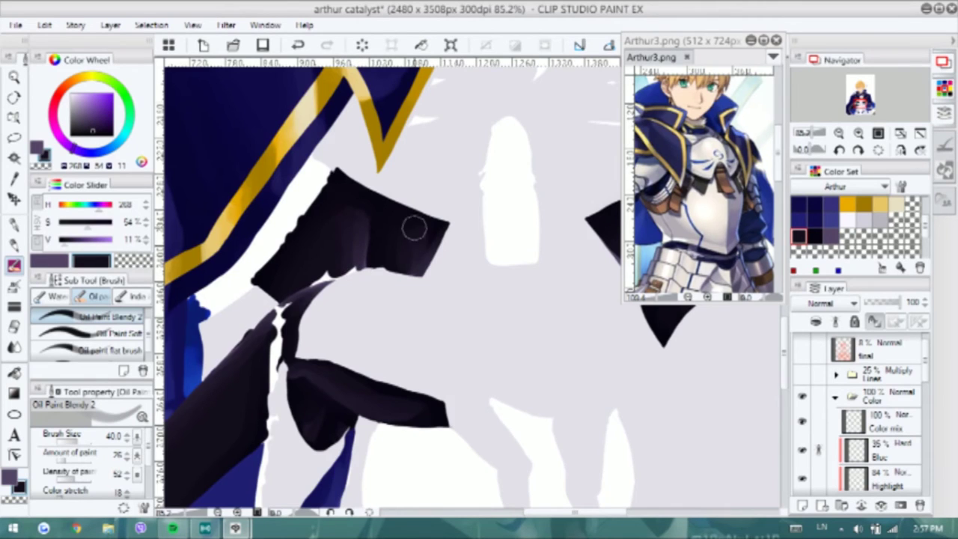
{"action": "left_click_drag", "start_coordinate": [413, 225], "coordinate": [260, 277]}
{"action": "scroll", "coordinate": [253, 288], "scroll_direction": "right", "scroll_amount": 3}
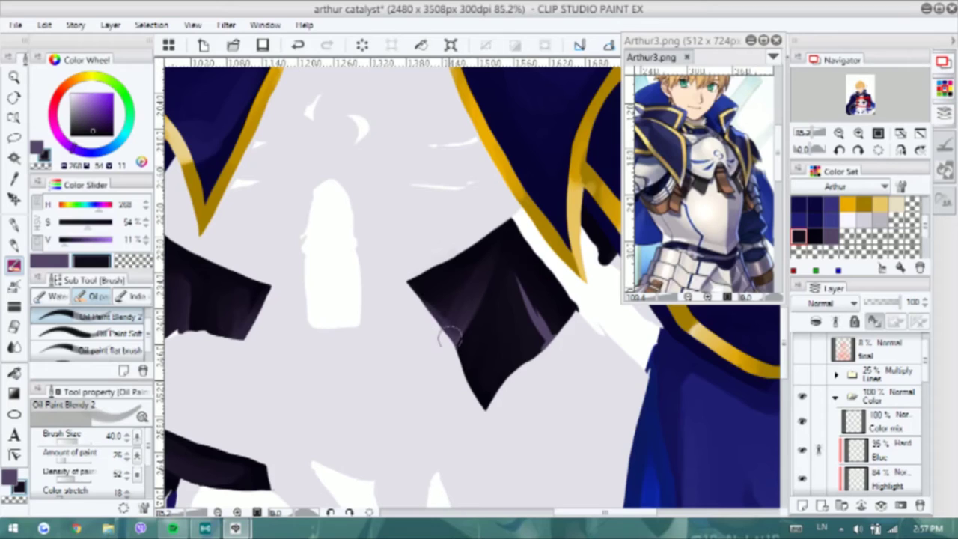
{"action": "left_click_drag", "start_coordinate": [546, 340], "coordinate": [525, 300]}
Blend the highlight and shadow on the black strip below the open-eye side's cape trim with Oil paint flat brush
{"action": "left_click", "coordinate": [105, 350]}
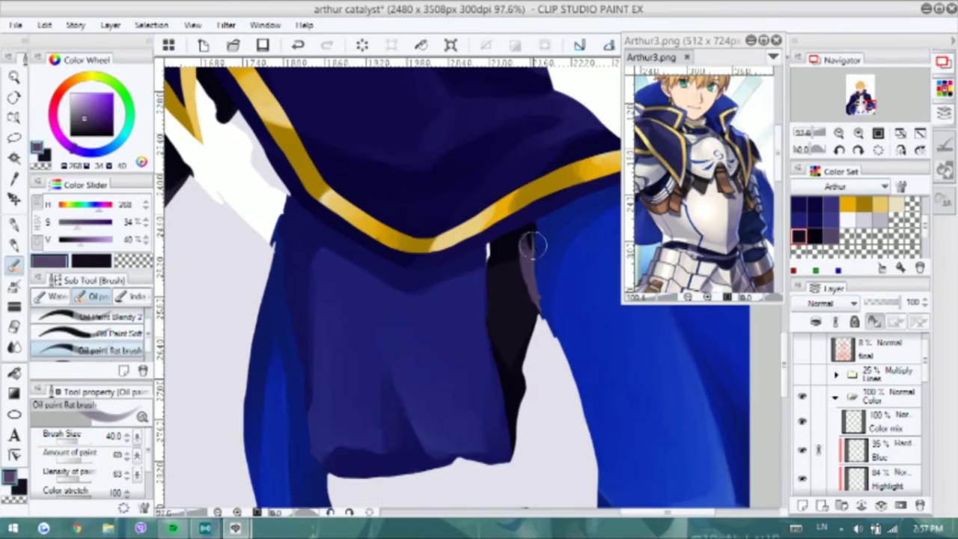
{"action": "left_click", "coordinate": [475, 251], "text": "alt"}
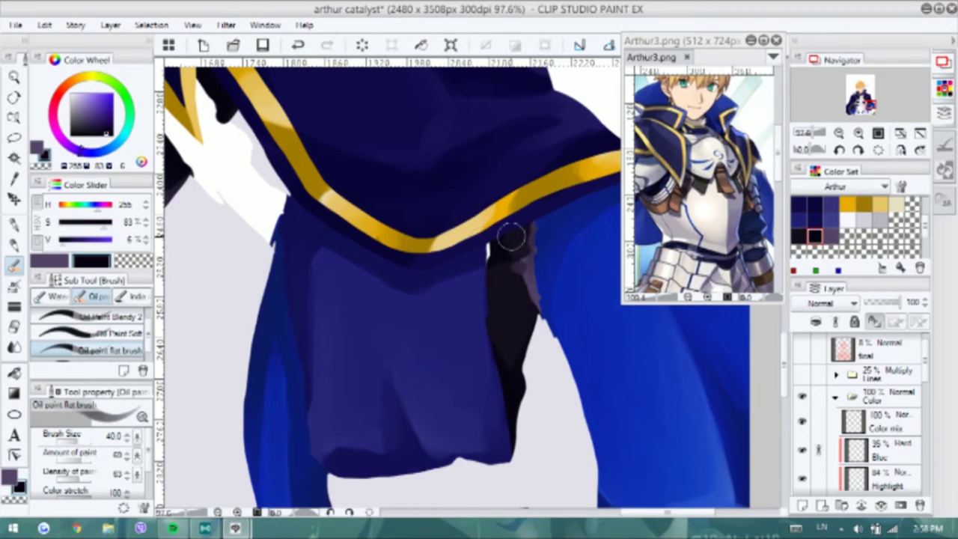
{"action": "left_click", "coordinate": [516, 262], "text": "alt"}
{"action": "mouse_move", "coordinate": [516, 262]}
{"action": "left_mouse_down"}
{"action": "mouse_move", "coordinate": [524, 299]}
{"action": "mouse_move", "coordinate": [534, 279]}
{"action": "mouse_move", "coordinate": [492, 336]}
{"action": "left_mouse_up"}
{"action": "left_click", "coordinate": [492, 336], "text": "alt"}
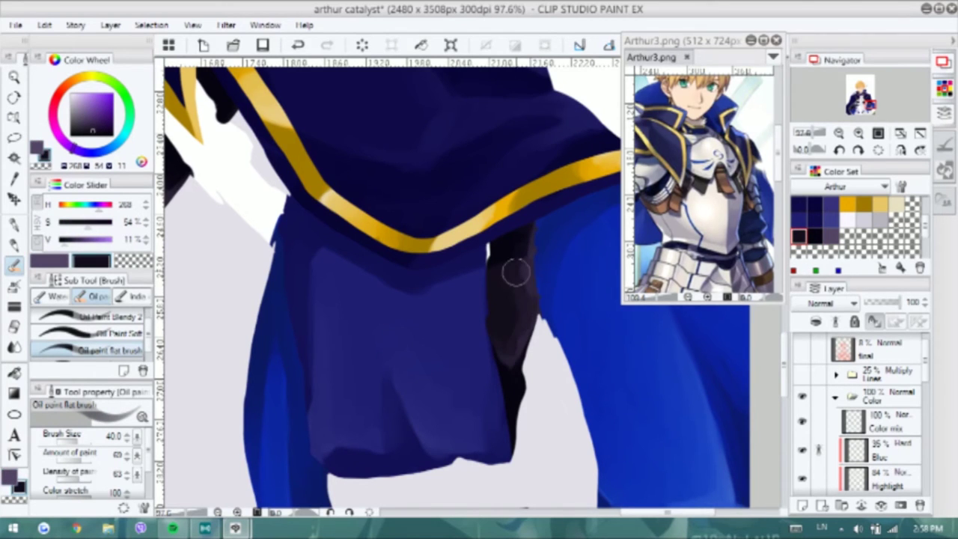
Draw a dark lace line (H 268, S 54, V 11) across the black sleeve on the Laces layer with G-pen, and clip it to Black inner
{"action": "scroll", "coordinate": [516, 424], "scroll_direction": "down", "scroll_amount": 5}
{"action": "scroll", "coordinate": [428, 263], "scroll_direction": "up", "scroll_amount": 8}
{"action": "left_click", "coordinate": [428, 263], "text": "ctrl"}
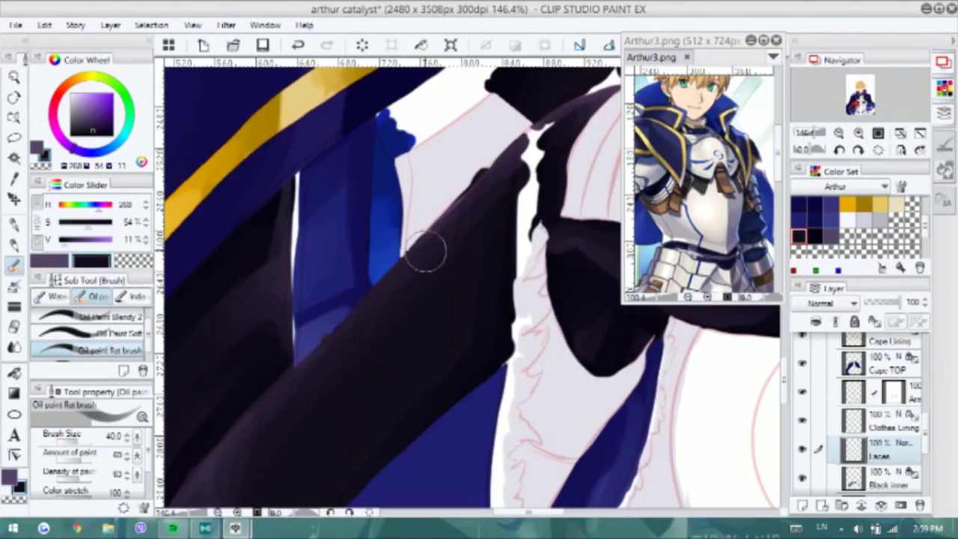
{"action": "key", "text": "p"}
{"action": "left_click_drag", "start_coordinate": [474, 176], "coordinate": [469, 213]}
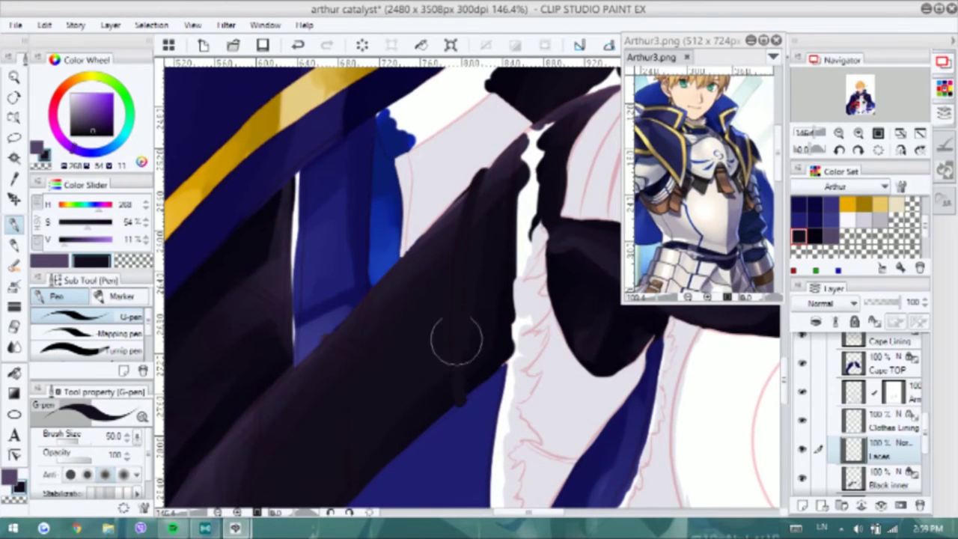
{"action": "key", "text": "minus"}
{"action": "key", "text": "ctrl+alt+g"}
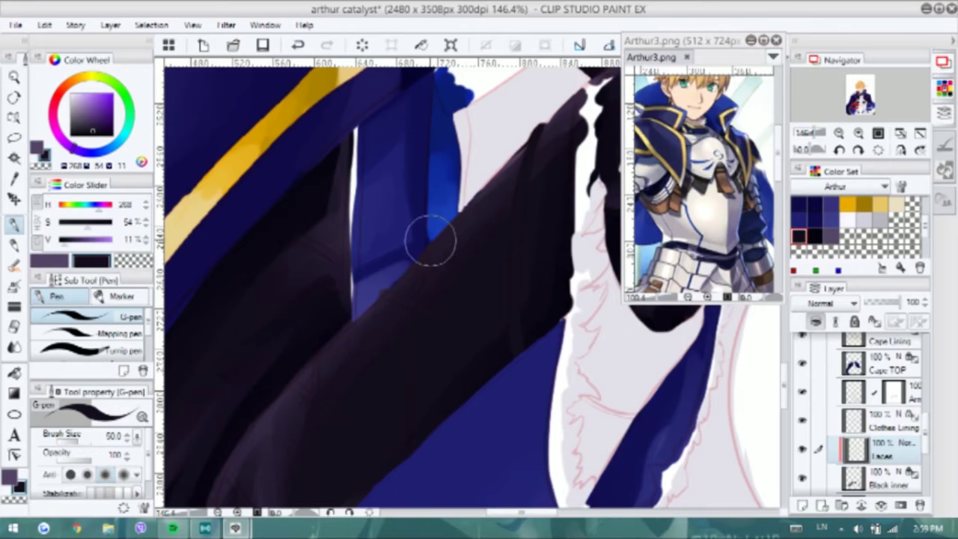
Draw crossing dark lace lines down the large black sleeve to its lower end with G-pen on the Laces layer
{"action": "key", "text": "ctrl+minus"}
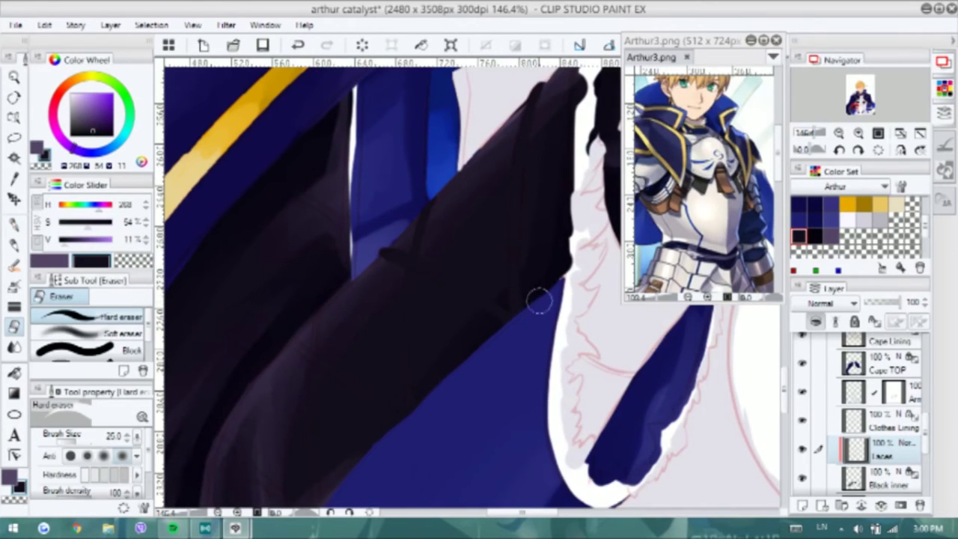
{"action": "key", "text": "ctrl+plus"}
{"action": "left_click_drag", "start_coordinate": [91, 243], "coordinate": [87, 242]}
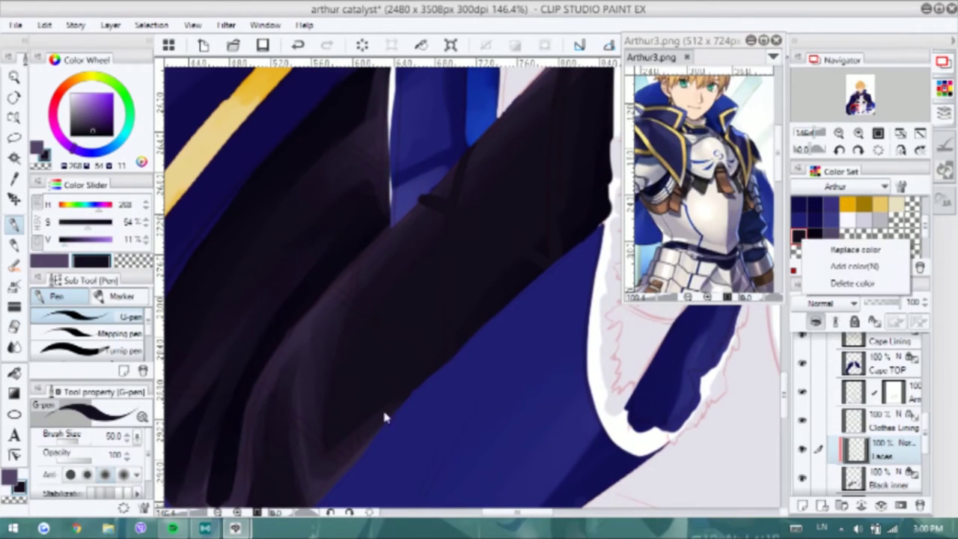
{"action": "key", "text": "minus"}
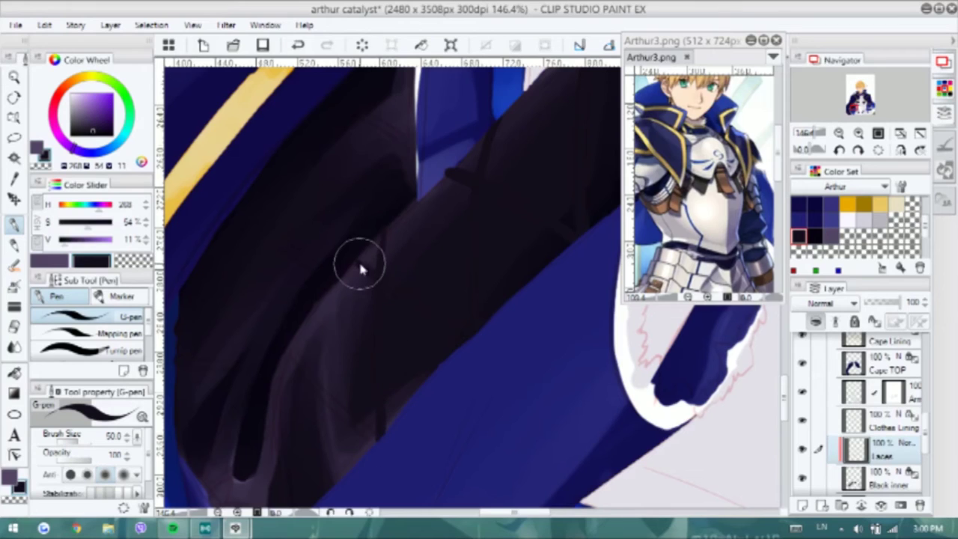
{"action": "key", "text": "minus"}
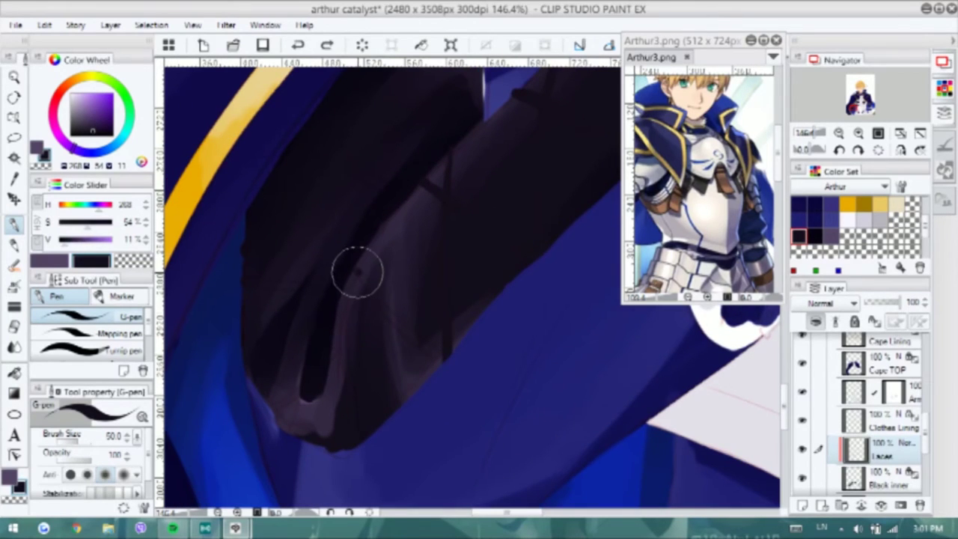
{"action": "left_click_drag", "start_coordinate": [358, 271], "coordinate": [440, 359]}
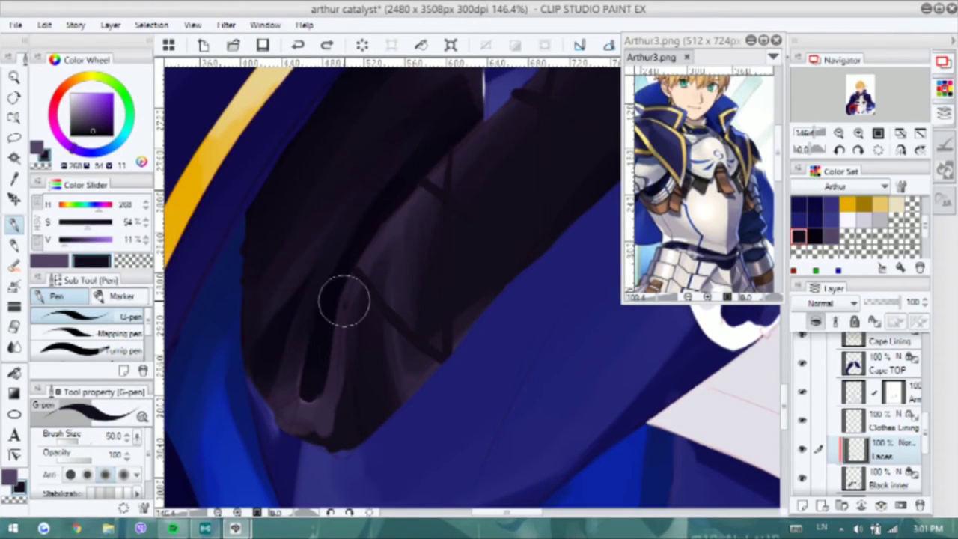
{"action": "key", "text": "ctrl+z"}
{"action": "left_click_drag", "start_coordinate": [287, 379], "coordinate": [337, 327]}
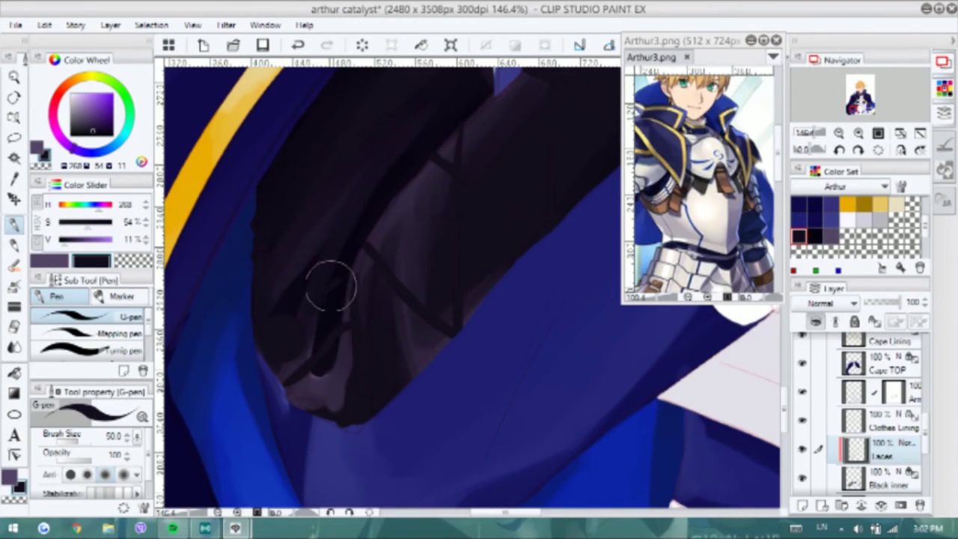
Add dark lace lines (H 268, S 54, V 11) across the large sleeve's inner back part and the narrow black strip on the other arm
{"action": "left_click", "coordinate": [273, 381], "text": "alt"}
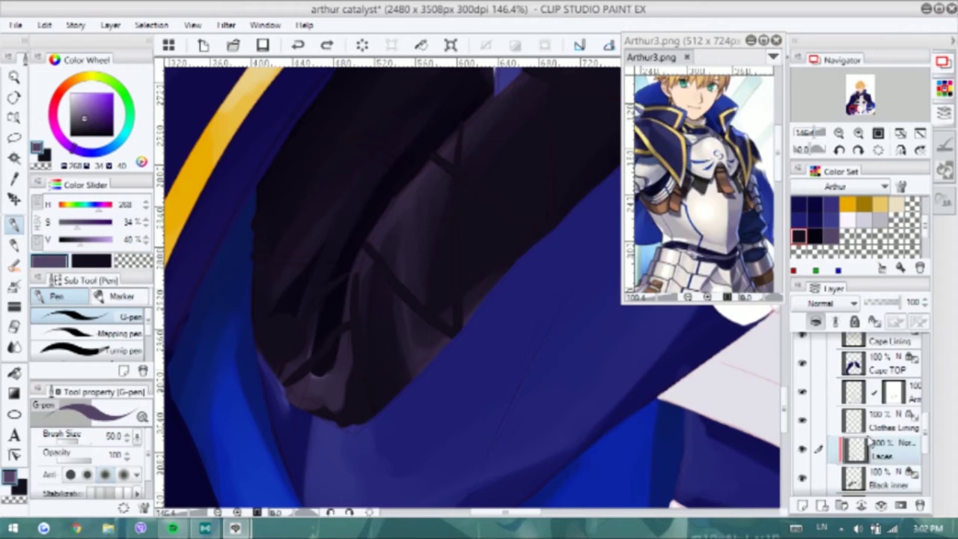
{"action": "key", "text": "e"}
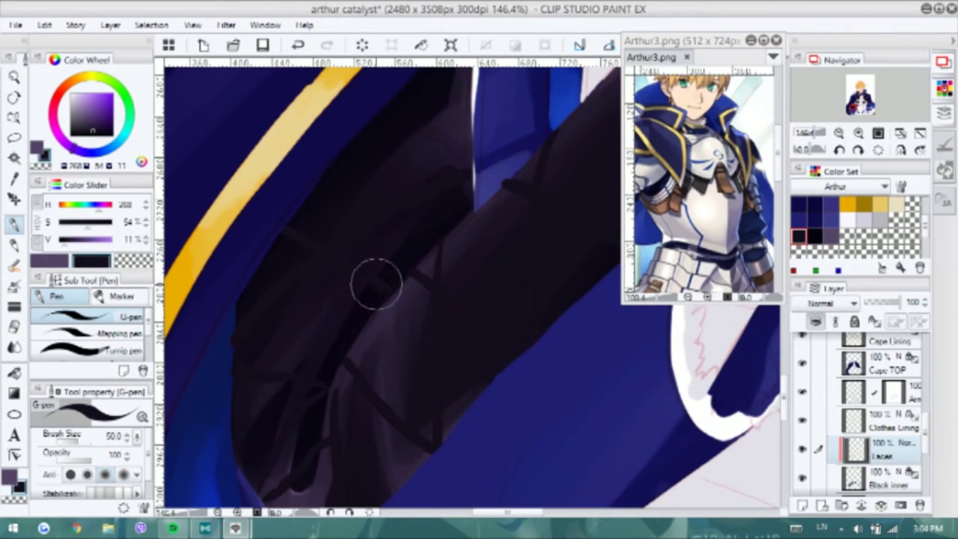
{"action": "scroll", "coordinate": [355, 267], "scroll_direction": "down", "scroll_amount": 2}
{"action": "left_click_drag", "start_coordinate": [459, 214], "coordinate": [427, 351]}
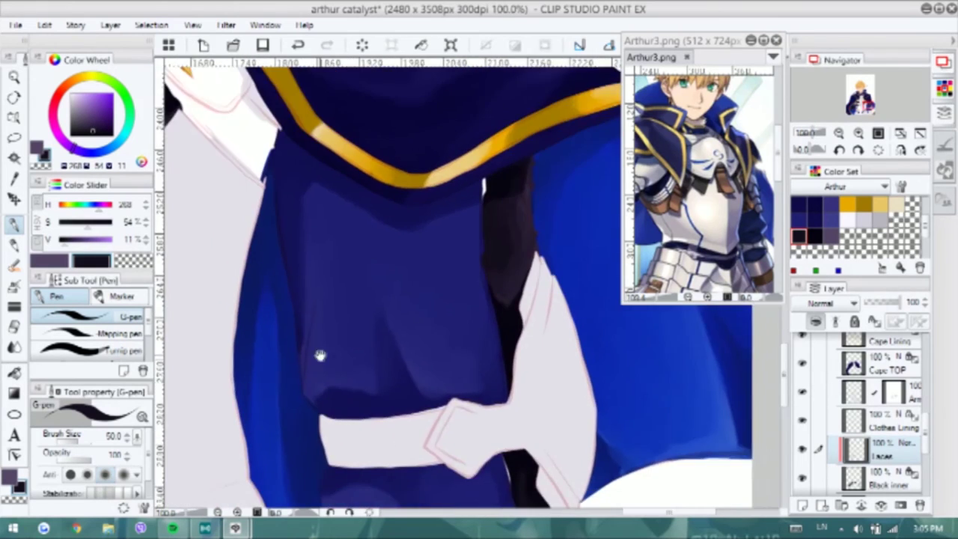
{"action": "scroll", "coordinate": [314, 364], "scroll_direction": "up", "scroll_amount": 2}
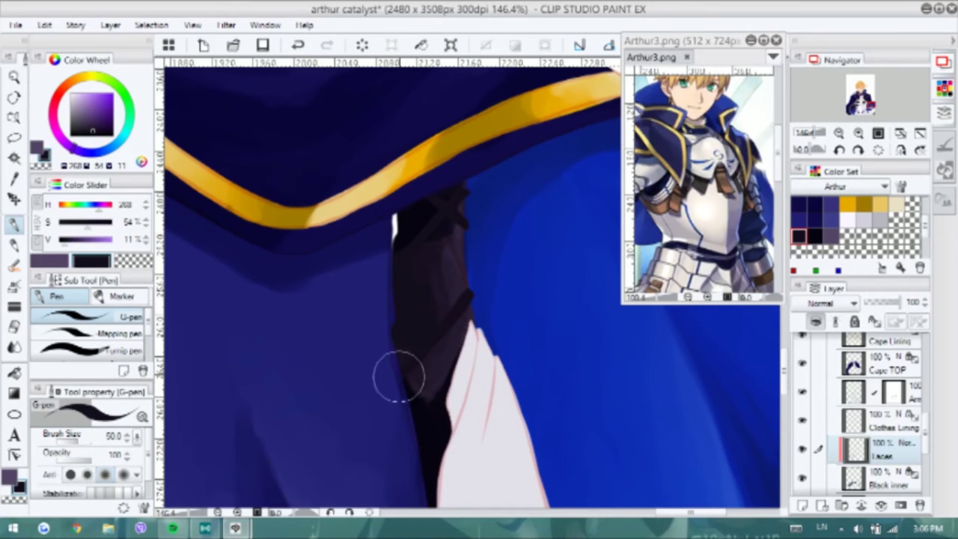
{"action": "left_click_drag", "start_coordinate": [422, 359], "coordinate": [414, 288]}
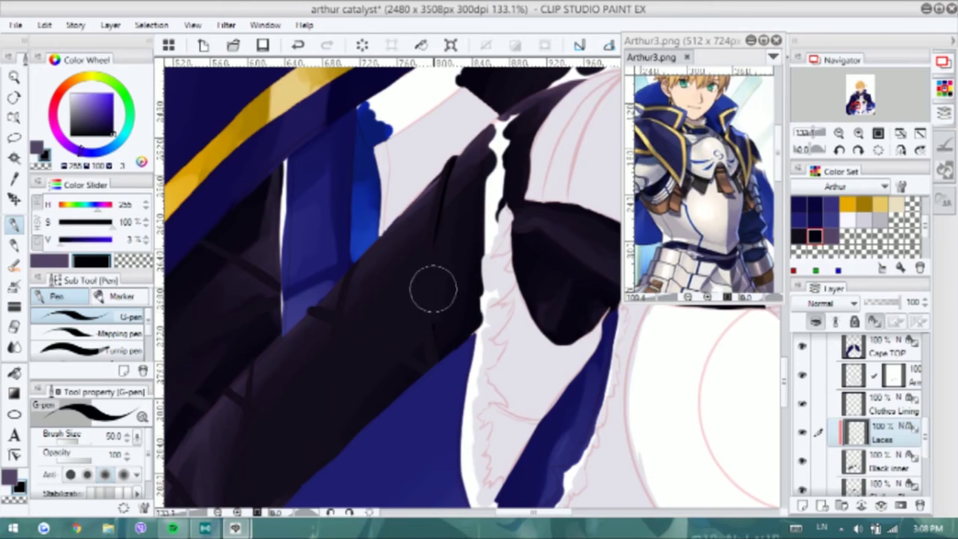
Trace the upper laces on the large sleeve's front in near-black (H 255, S 100, V 3) with G-pen, locking the layer's transparent pixels
{"action": "left_click", "coordinate": [432, 273], "text": "alt"}
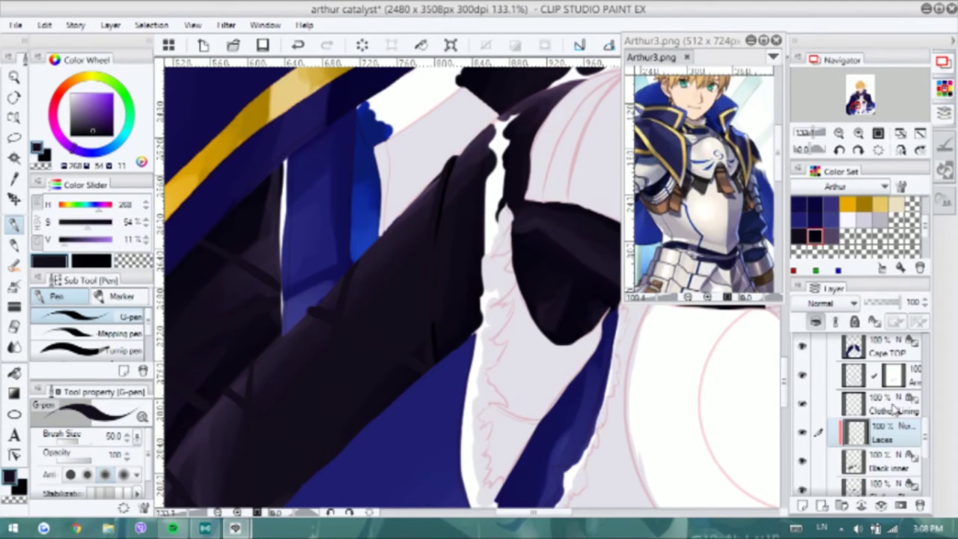
{"action": "left_click", "coordinate": [439, 199], "text": "alt"}
{"action": "key", "text": "ctrl+z"}
{"action": "key", "text": "minus"}
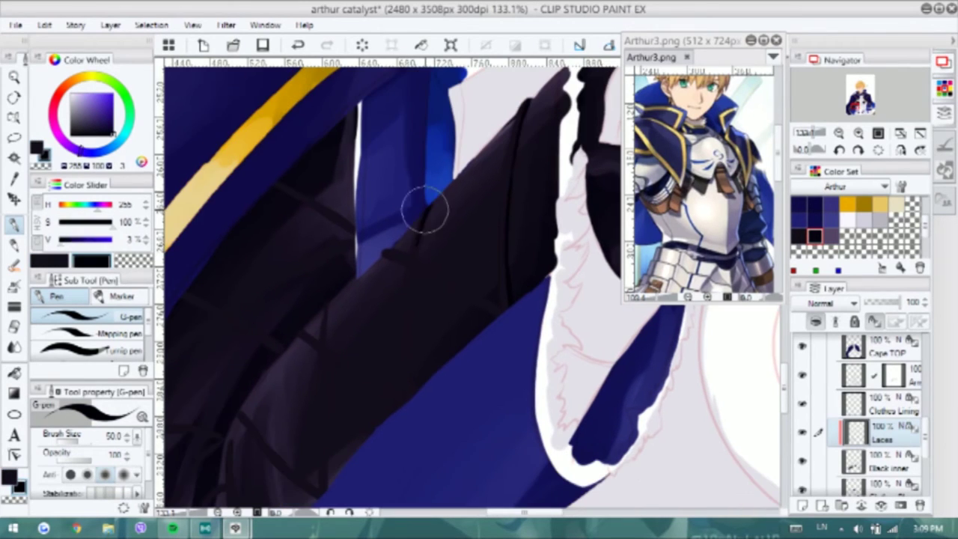
{"action": "mouse_move", "coordinate": [412, 224]}
{"action": "left_mouse_down"}
{"action": "mouse_move", "coordinate": [412, 268]}
{"action": "mouse_move", "coordinate": [410, 387]}
{"action": "left_mouse_up"}
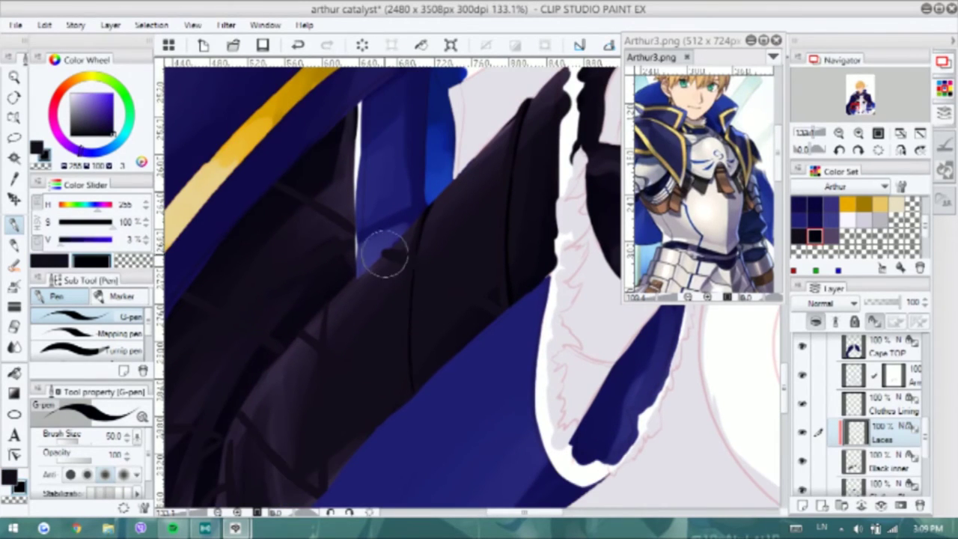
{"action": "mouse_move", "coordinate": [440, 282]}
{"action": "left_mouse_down"}
{"action": "mouse_move", "coordinate": [396, 216]}
{"action": "mouse_move", "coordinate": [327, 262]}
{"action": "mouse_move", "coordinate": [321, 321]}
{"action": "mouse_move", "coordinate": [331, 326]}
{"action": "left_mouse_up"}
Darken the front laces toward the large sleeve's lower end with near-black and clean up their ends
{"action": "scroll", "coordinate": [327, 417], "scroll_direction": "up", "scroll_amount": 1}
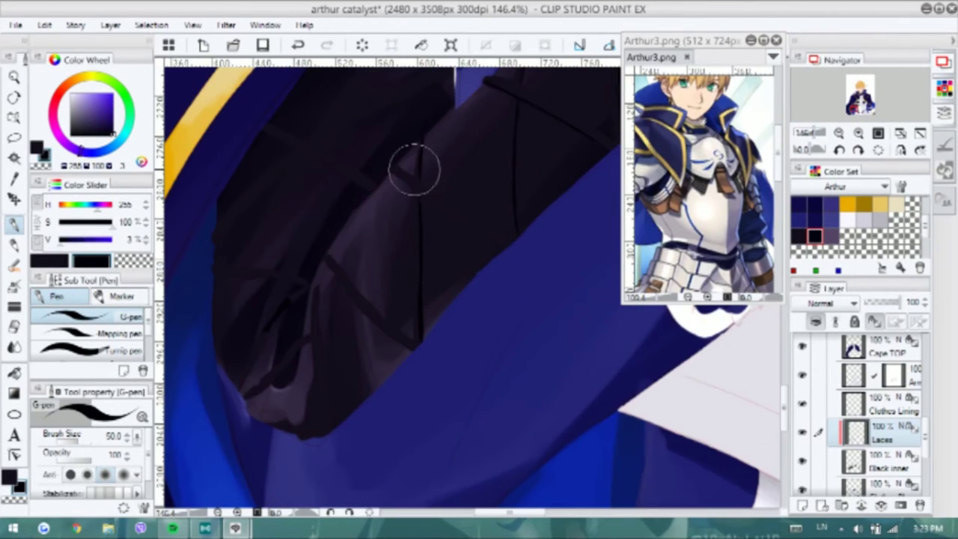
{"action": "left_click_drag", "start_coordinate": [411, 190], "coordinate": [494, 241]}
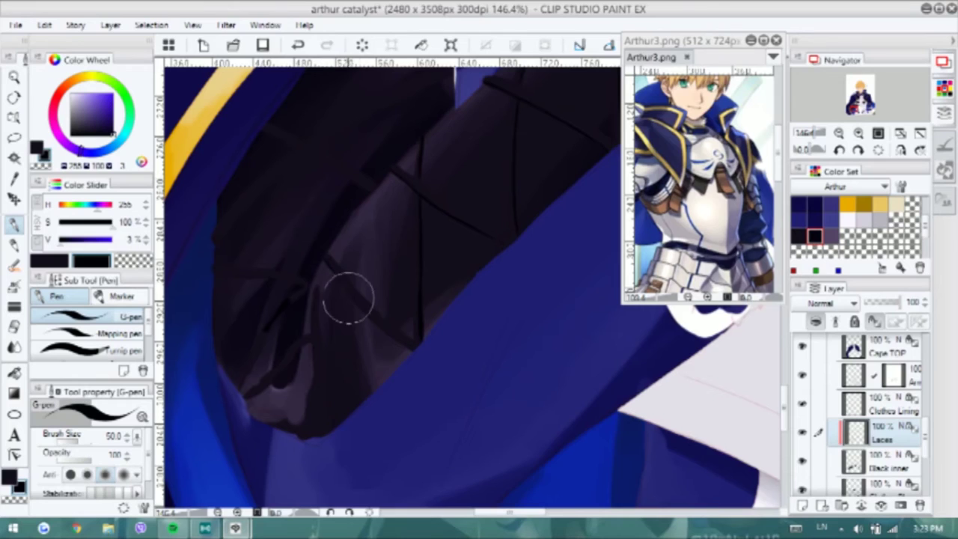
{"action": "left_click_drag", "start_coordinate": [301, 282], "coordinate": [364, 254]}
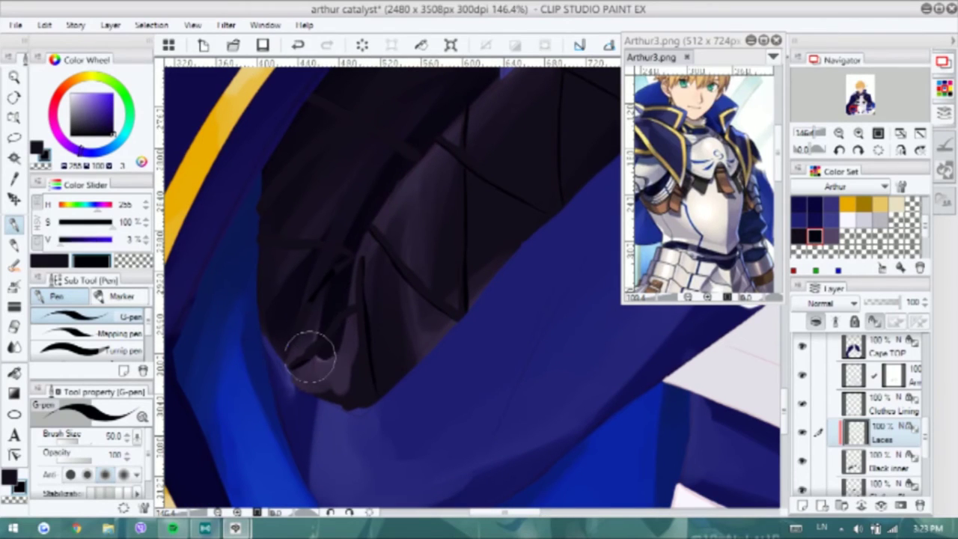
{"action": "key", "text": "e"}
{"action": "left_click", "coordinate": [314, 280], "text": "alt"}
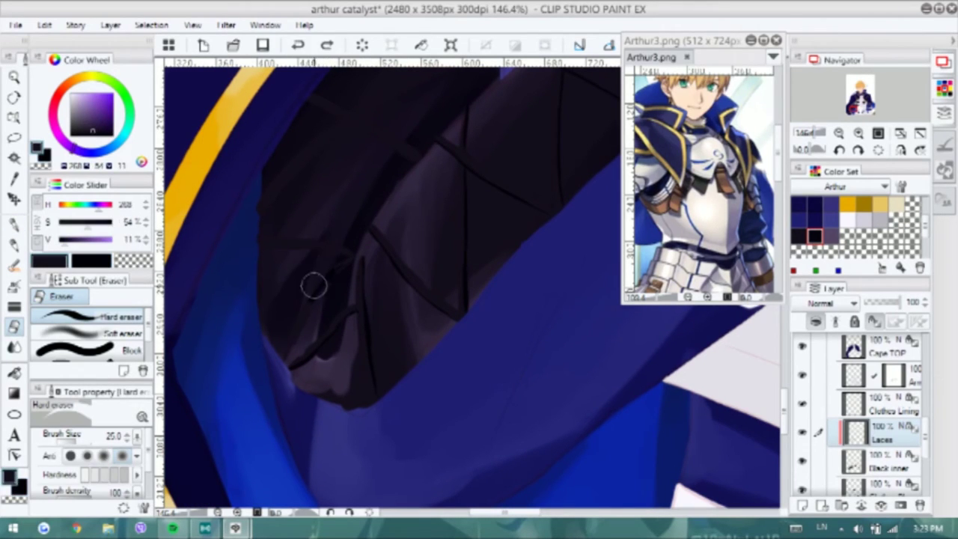
{"action": "key", "text": "p"}
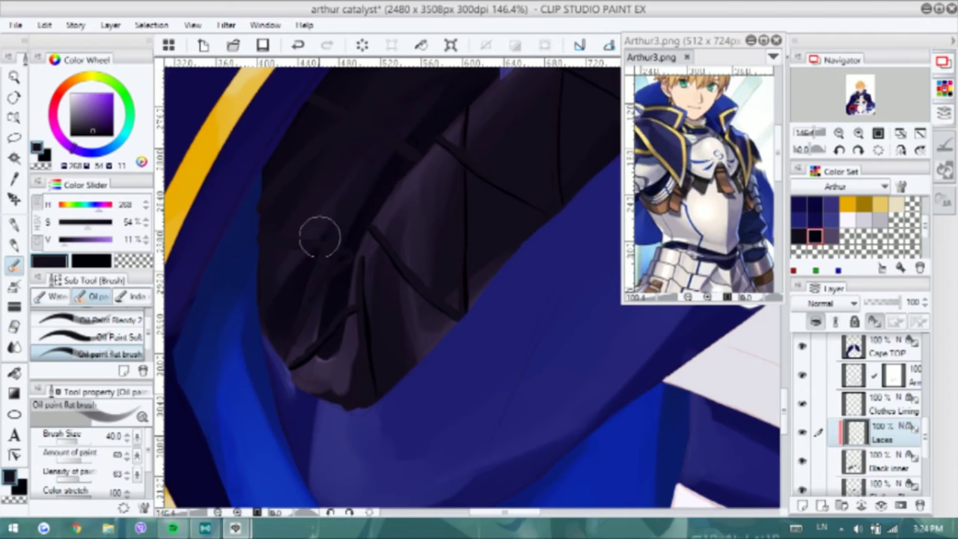
Darken the laces on the large sleeve's inner back part with near-black (H 255, S 100, V 3) and retouch their crossing with Oil paint flat brush
{"action": "left_click", "coordinate": [344, 258], "text": "alt"}
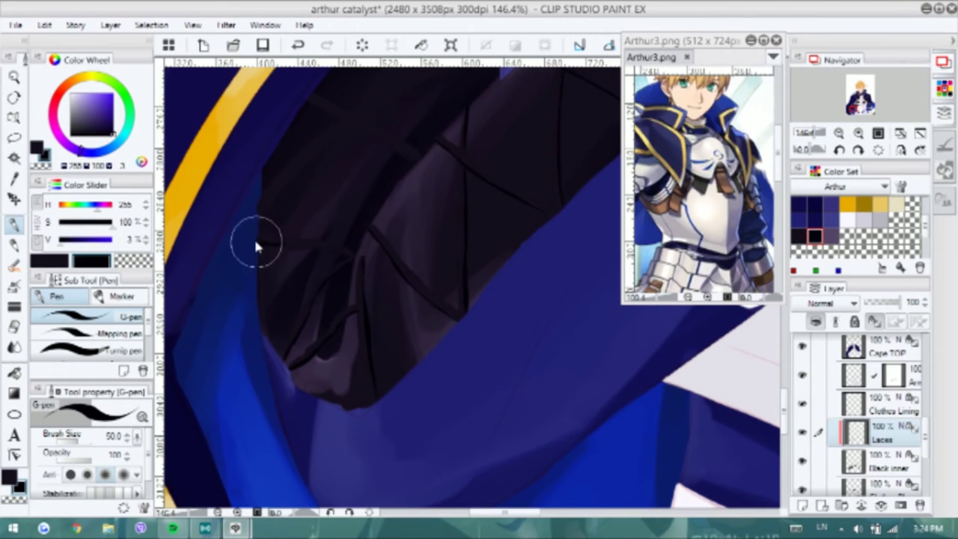
{"action": "key", "text": "minus"}
{"action": "left_click_drag", "start_coordinate": [254, 194], "coordinate": [367, 247]}
{"action": "key", "text": "b"}
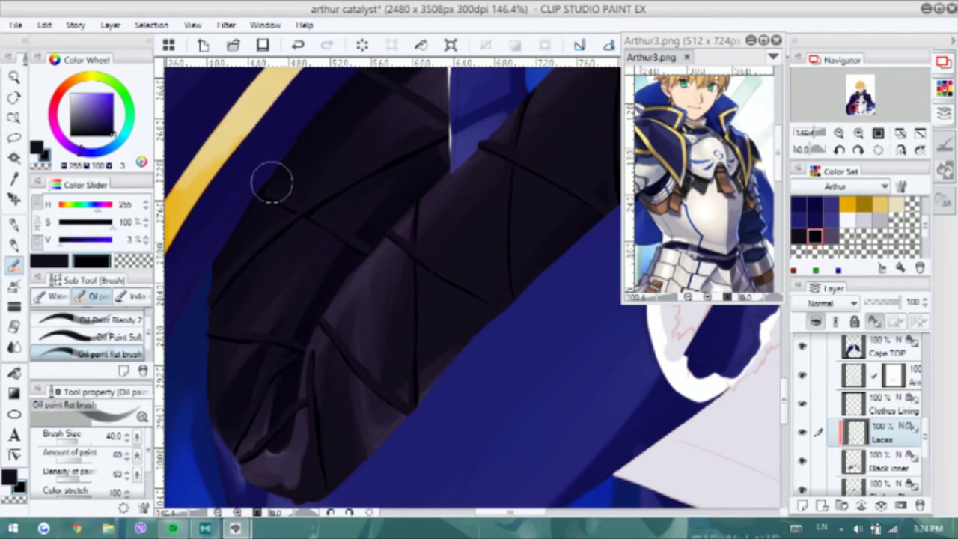
{"action": "left_click", "coordinate": [303, 240], "text": "alt"}
{"action": "left_click", "coordinate": [309, 208], "text": "alt"}
{"action": "mouse_move", "coordinate": [308, 208]}
{"action": "left_mouse_down"}
{"action": "mouse_move", "coordinate": [294, 261]}
{"action": "mouse_move", "coordinate": [321, 207]}
{"action": "left_mouse_up"}
{"action": "key", "text": "p"}
{"action": "scroll", "coordinate": [369, 239], "scroll_direction": "down", "scroll_amount": 2}
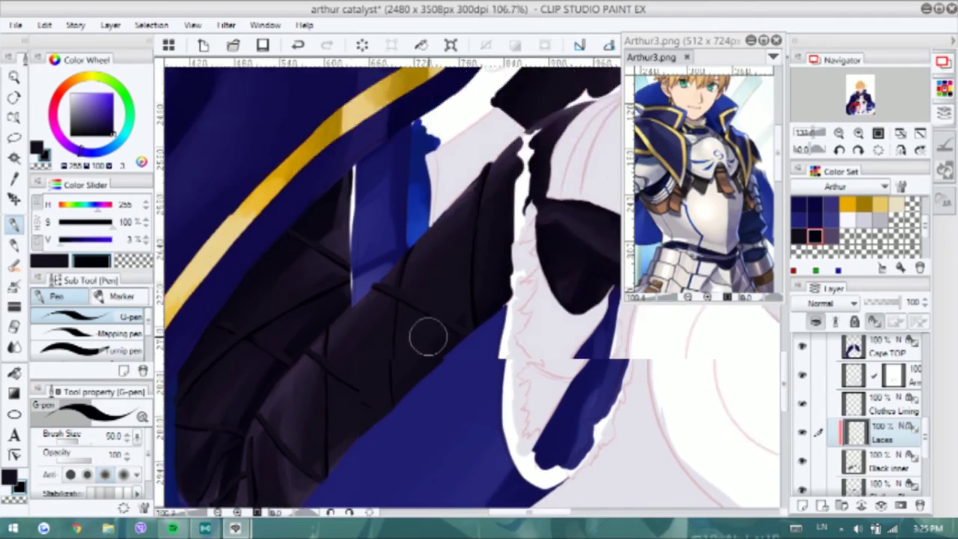
Paint muted purple highlights (H 268, S 34, V 40) along all the sleeve laces with G-pen and Oil paint flat brush at size 12
{"action": "left_click_drag", "start_coordinate": [547, 120], "coordinate": [522, 211]}
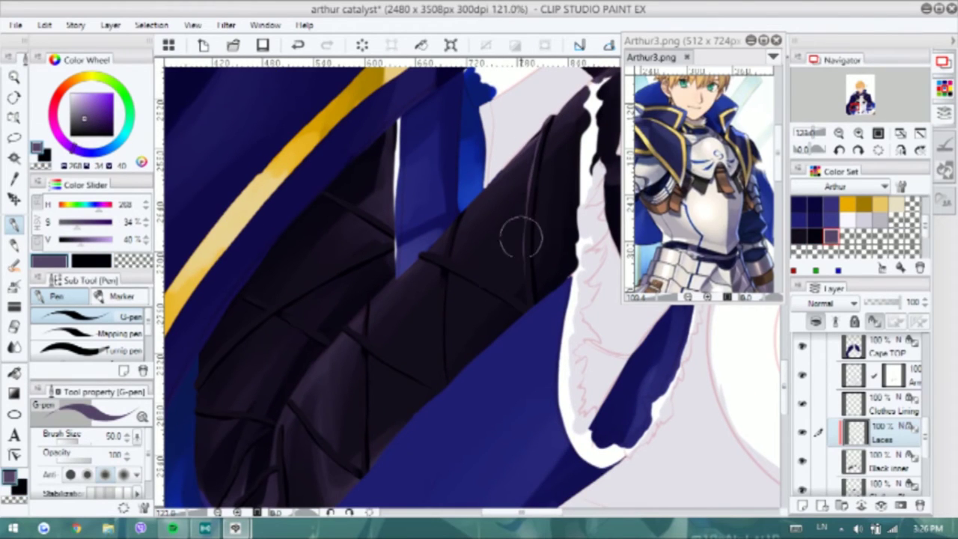
{"action": "key", "text": "b"}
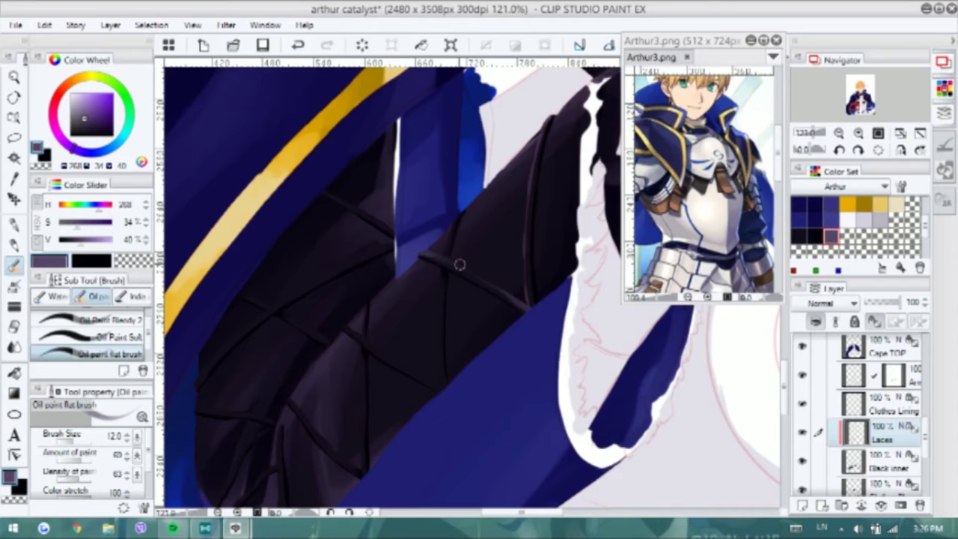
{"action": "left_click_drag", "start_coordinate": [440, 274], "coordinate": [438, 325]}
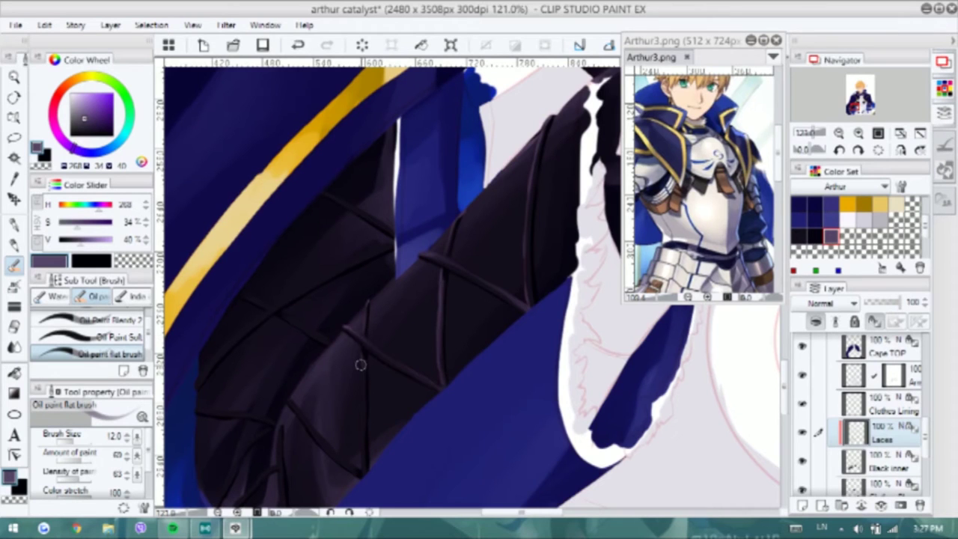
{"action": "left_click_drag", "start_coordinate": [396, 198], "coordinate": [470, 247]}
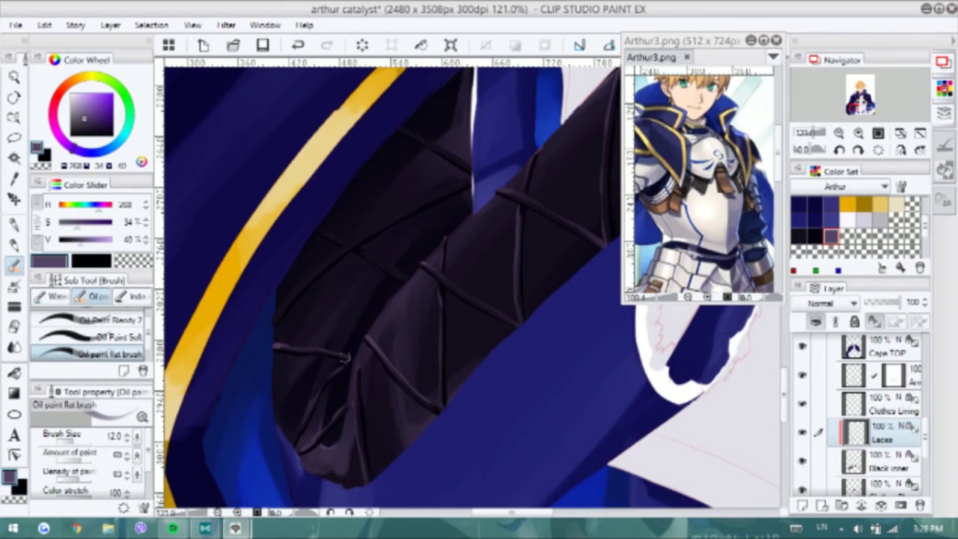
{"action": "left_click_drag", "start_coordinate": [268, 320], "coordinate": [254, 355]}
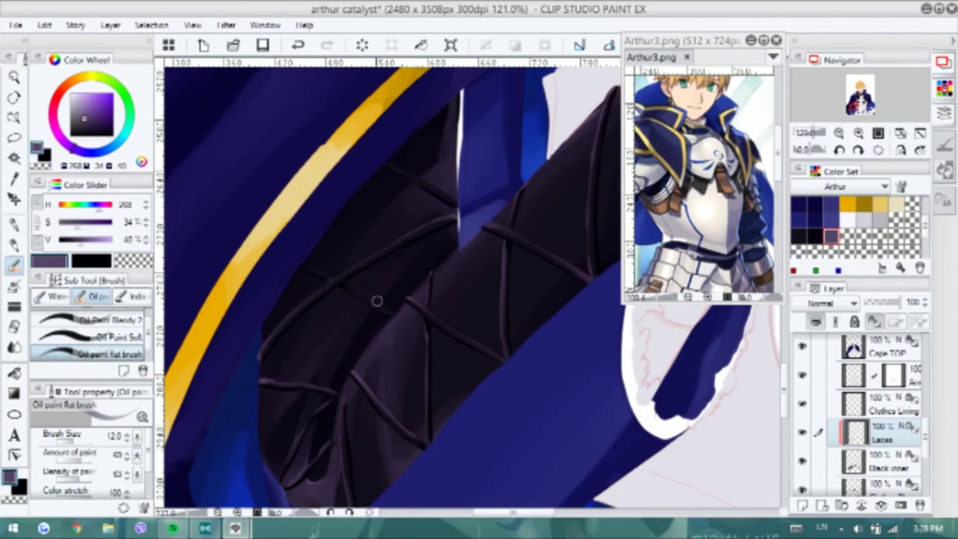
{"action": "left_click_drag", "start_coordinate": [390, 222], "coordinate": [333, 281]}
Draw thin pale highlight lines along the large sleeve's laces with G-pen
{"action": "key", "text": "p"}
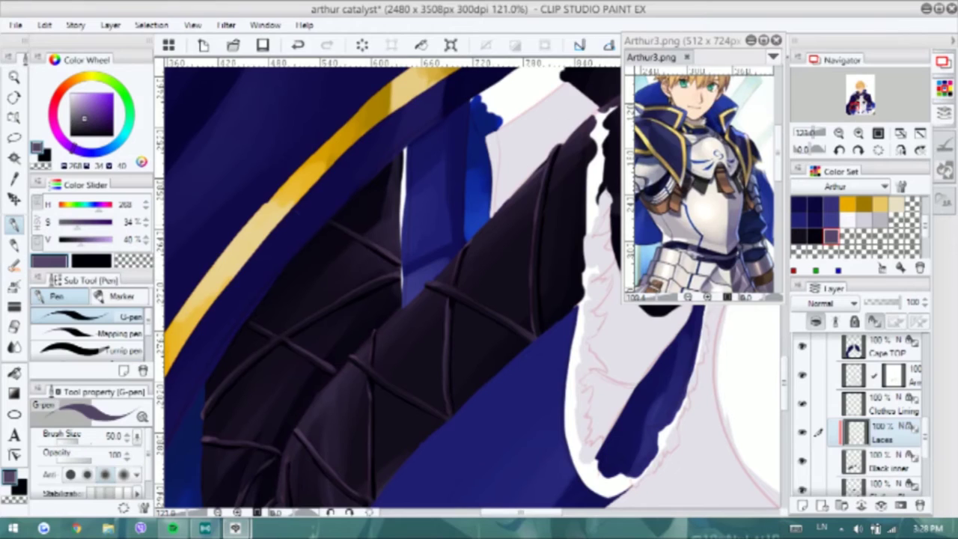
{"action": "left_click", "coordinate": [556, 135], "text": "alt"}
{"action": "mouse_move", "coordinate": [556, 139]}
{"action": "left_mouse_down"}
{"action": "mouse_move", "coordinate": [518, 256]}
{"action": "mouse_move", "coordinate": [529, 254]}
{"action": "mouse_move", "coordinate": [529, 299]}
{"action": "left_mouse_up"}
{"action": "key", "text": "ctrl+z"}
{"action": "left_click_drag", "start_coordinate": [425, 283], "coordinate": [532, 341]}
{"action": "left_click_drag", "start_coordinate": [442, 300], "coordinate": [443, 414]}
{"action": "scroll", "coordinate": [381, 306], "scroll_direction": "down", "scroll_amount": 1}
{"action": "mouse_move", "coordinate": [381, 306]}
{"action": "left_mouse_down"}
{"action": "mouse_move", "coordinate": [404, 367]}
{"action": "mouse_move", "coordinate": [426, 274]}
{"action": "mouse_move", "coordinate": [428, 383]}
{"action": "left_mouse_up"}
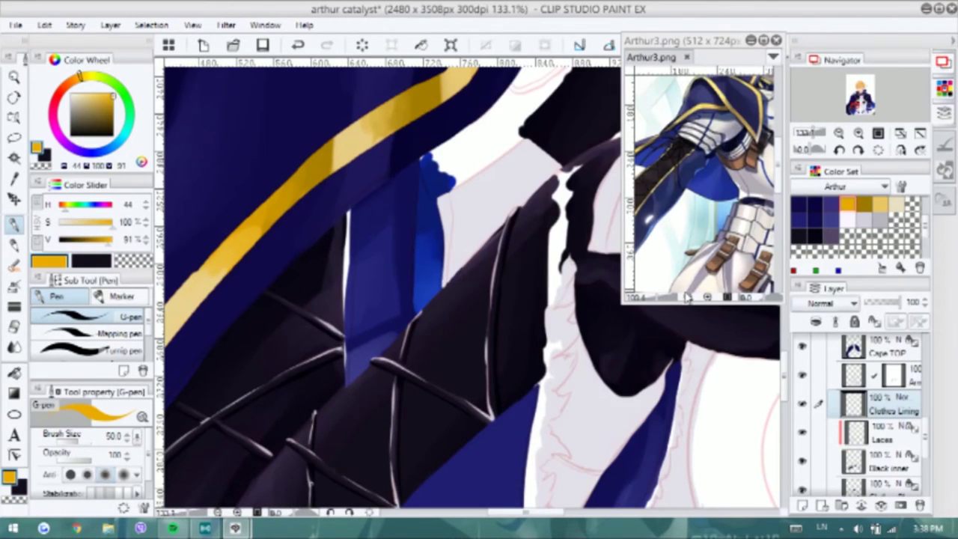
Draw gold lining (H 44, S 100, V 91) along the blue cloth edges around the large black sleeve on the Clothes Lining layer
{"action": "left_click_drag", "start_coordinate": [351, 221], "coordinate": [344, 328]}
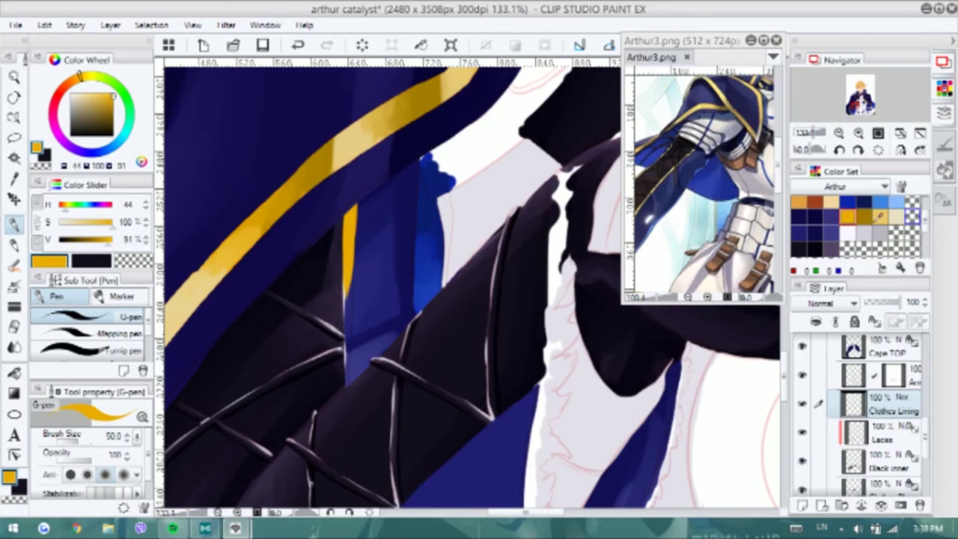
{"action": "key", "text": "ctrl+z"}
{"action": "mouse_move", "coordinate": [349, 208]}
{"action": "left_mouse_down"}
{"action": "mouse_move", "coordinate": [348, 380]}
{"action": "mouse_move", "coordinate": [350, 343]}
{"action": "mouse_move", "coordinate": [339, 349]}
{"action": "mouse_move", "coordinate": [342, 385]}
{"action": "left_mouse_up"}
{"action": "key", "text": "e"}
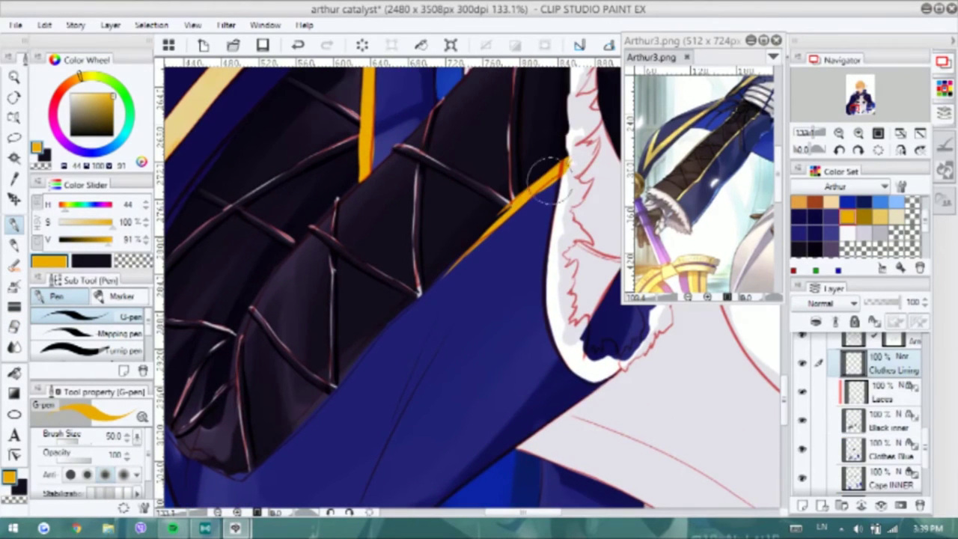
{"action": "left_click_drag", "start_coordinate": [509, 204], "coordinate": [378, 325]}
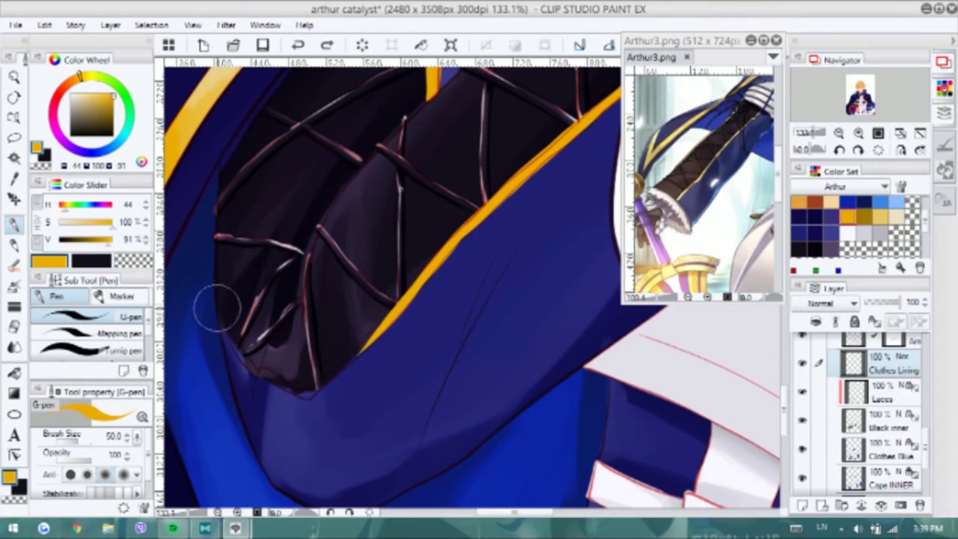
{"action": "mouse_move", "coordinate": [222, 327]}
{"action": "left_mouse_down"}
{"action": "mouse_move", "coordinate": [218, 307]}
{"action": "mouse_move", "coordinate": [247, 370]}
{"action": "mouse_move", "coordinate": [318, 389]}
{"action": "left_mouse_up"}
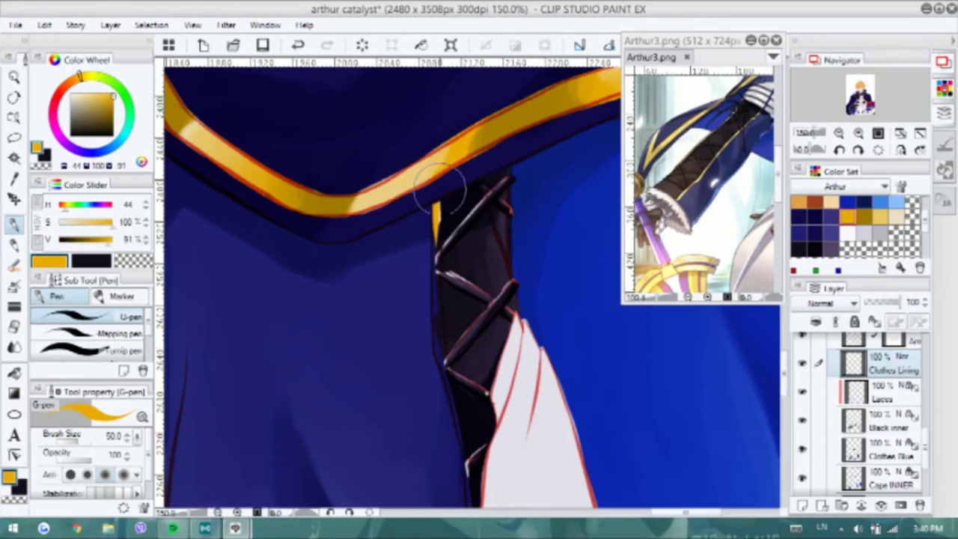
Draw gold lining down the other arm's blue cloth edge beside the laced black strip, continuing below the white strap
{"action": "mouse_move", "coordinate": [440, 187]}
{"action": "left_mouse_down"}
{"action": "mouse_move", "coordinate": [436, 355]}
{"action": "mouse_move", "coordinate": [437, 304]}
{"action": "mouse_move", "coordinate": [454, 364]}
{"action": "mouse_move", "coordinate": [436, 223]}
{"action": "mouse_move", "coordinate": [461, 386]}
{"action": "left_mouse_up"}
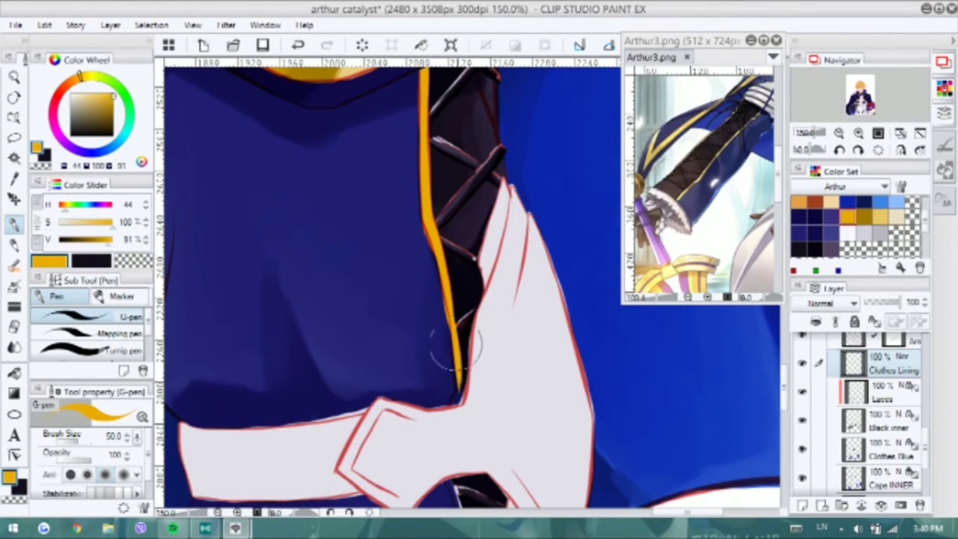
{"action": "scroll", "coordinate": [411, 262], "scroll_direction": "down", "scroll_amount": 5}
{"action": "left_click_drag", "start_coordinate": [424, 262], "coordinate": [454, 445]}
{"action": "scroll", "coordinate": [445, 381], "scroll_direction": "down", "scroll_amount": 1}
{"action": "scroll", "coordinate": [837, 374], "scroll_direction": "up", "scroll_amount": 1}
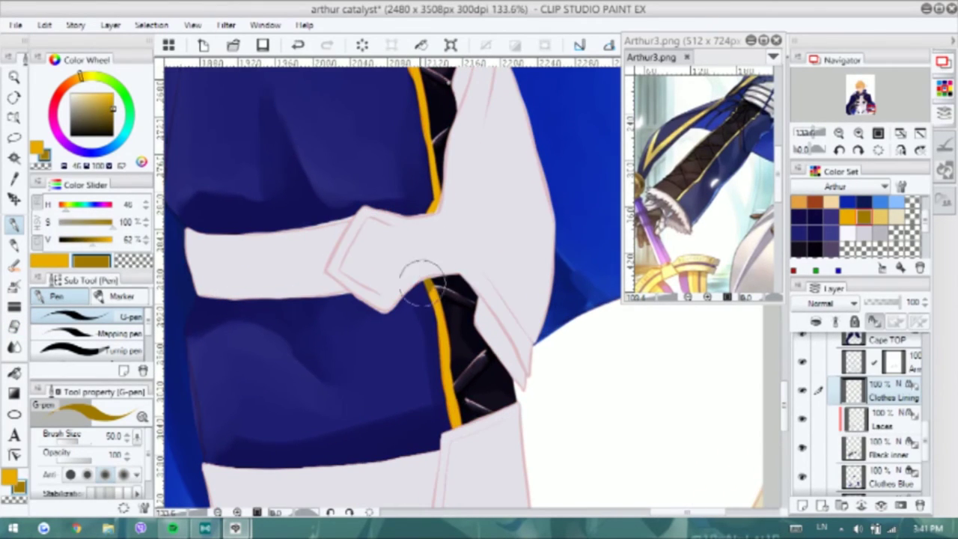
Shade the gold lining beside the arm's laced black strip in dark gold (H 46, S 100, V 62) with Oil paint flat brush at size 20
{"action": "key", "text": "b"}
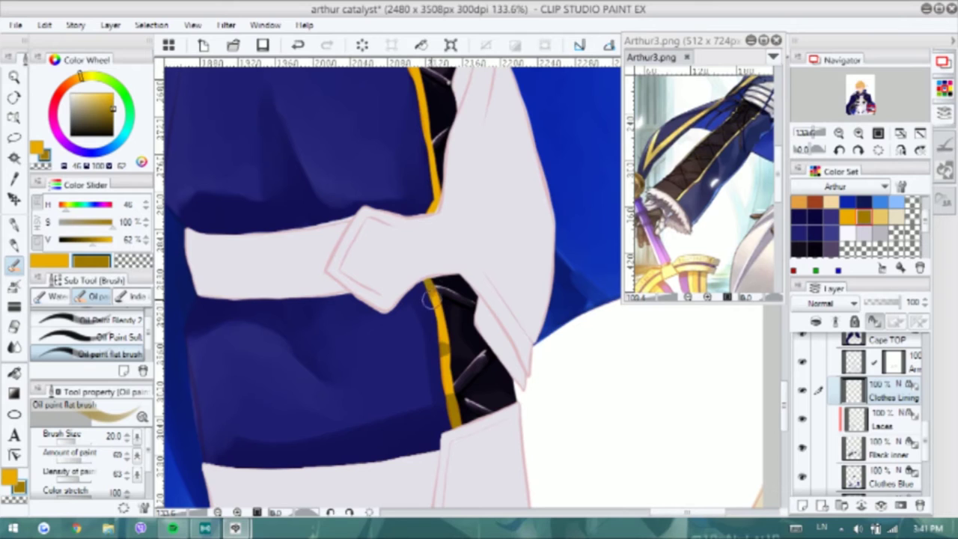
{"action": "key", "text": "ctrl+z"}
{"action": "left_click", "coordinate": [447, 395], "text": "alt"}
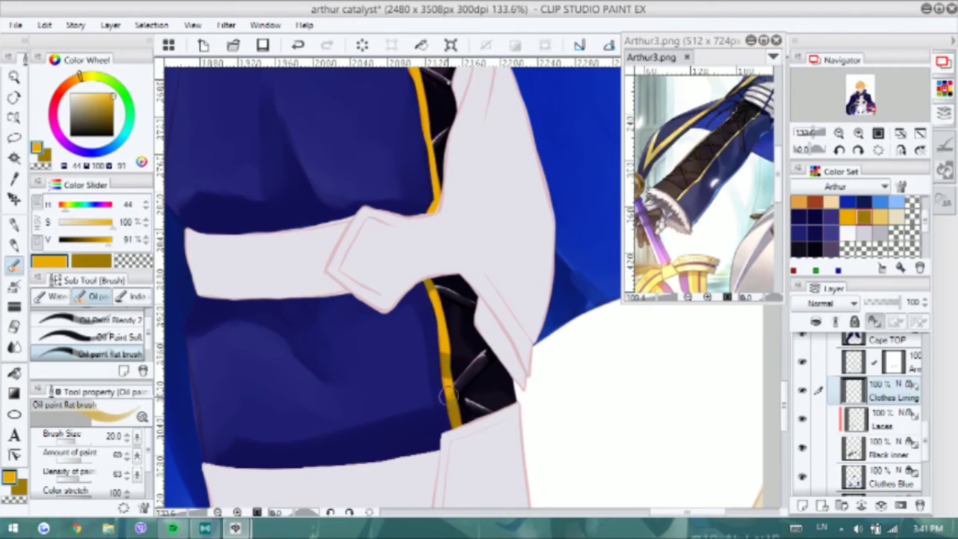
{"action": "scroll", "coordinate": [429, 300], "scroll_direction": "up", "scroll_amount": 5}
{"action": "left_click", "coordinate": [431, 264], "text": "alt"}
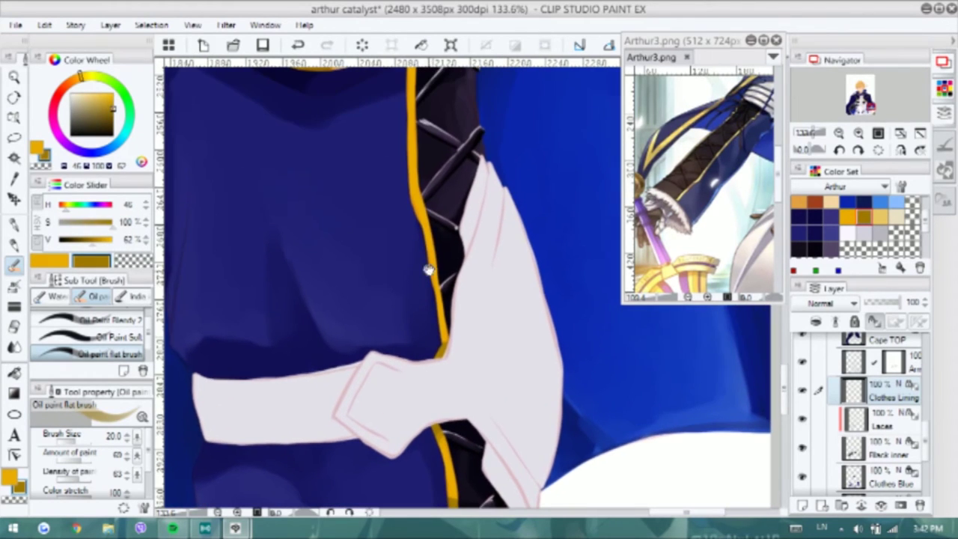
{"action": "left_click", "coordinate": [410, 159], "text": "alt"}
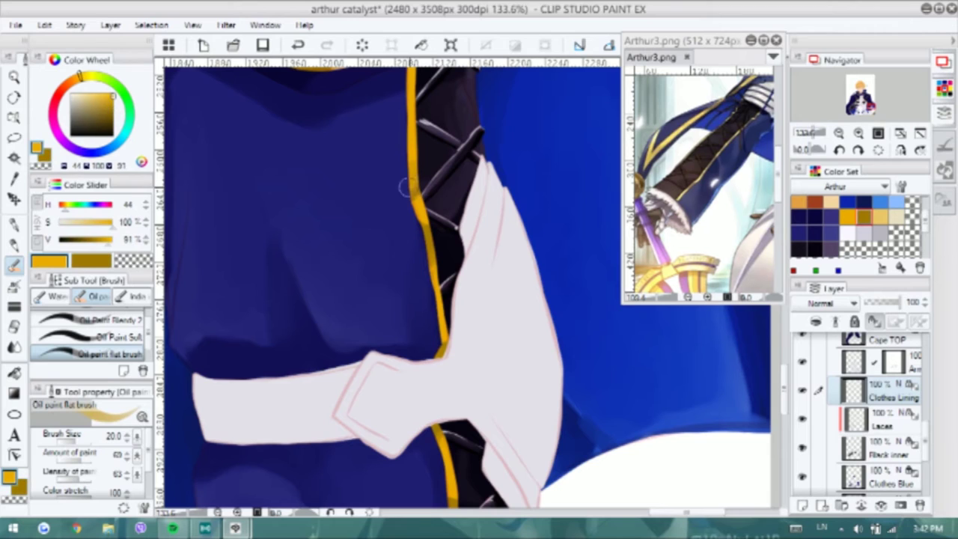
{"action": "scroll", "coordinate": [422, 170], "scroll_direction": "up", "scroll_amount": 4}
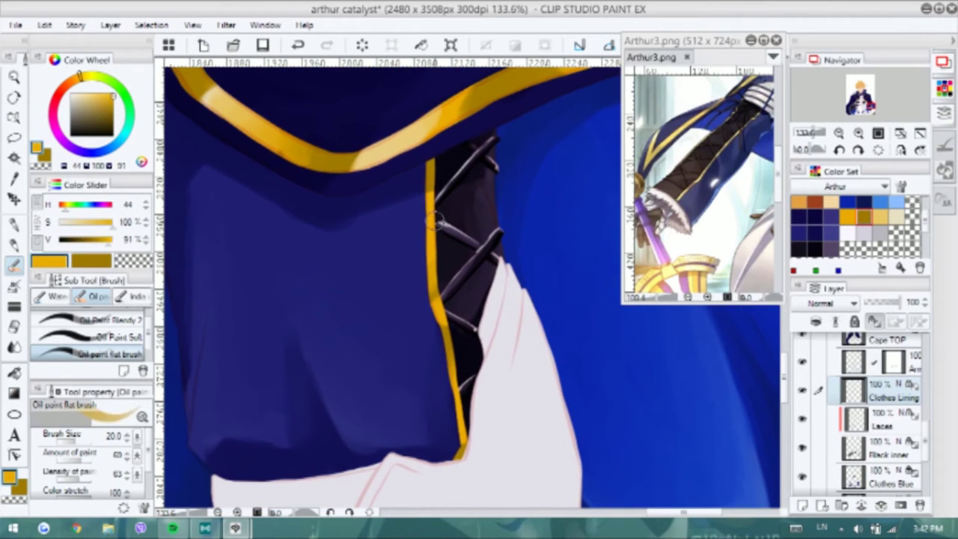
Paint highlights on the arm's gold lining in light gold (H 44, S 56, V 91) and cream (H 44, S 16, V 91)
{"action": "left_click", "coordinate": [429, 301], "text": "alt"}
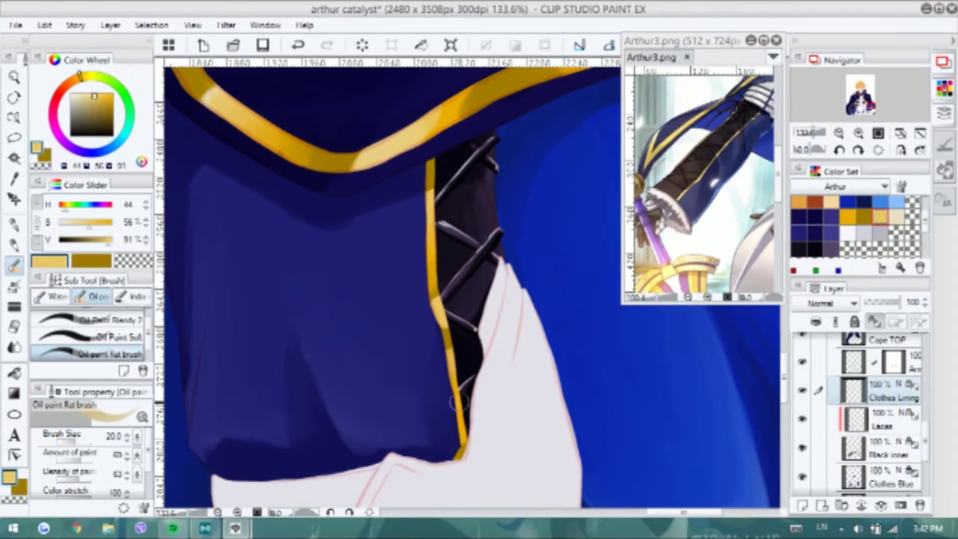
{"action": "left_click_drag", "start_coordinate": [474, 434], "coordinate": [434, 318]}
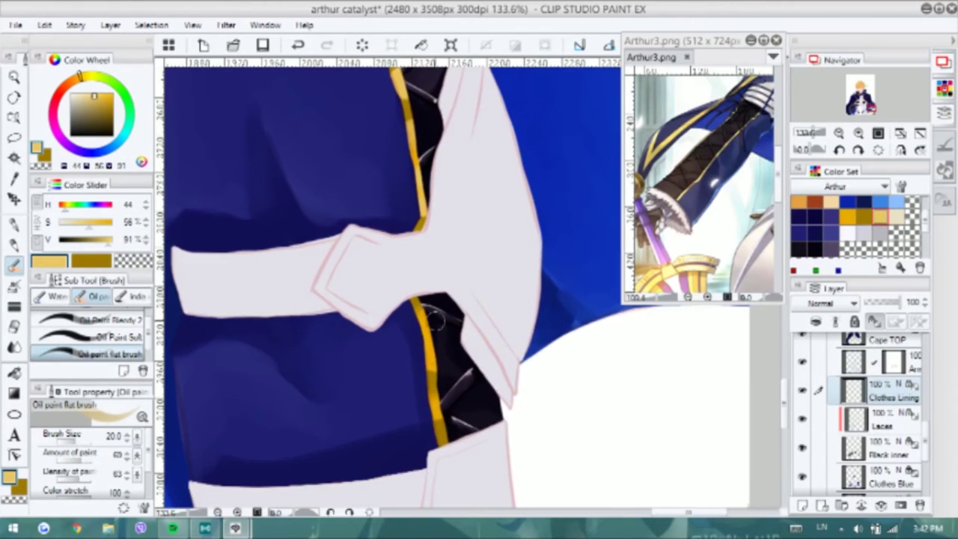
{"action": "left_click", "coordinate": [688, 241]}
{"action": "key", "text": "p"}
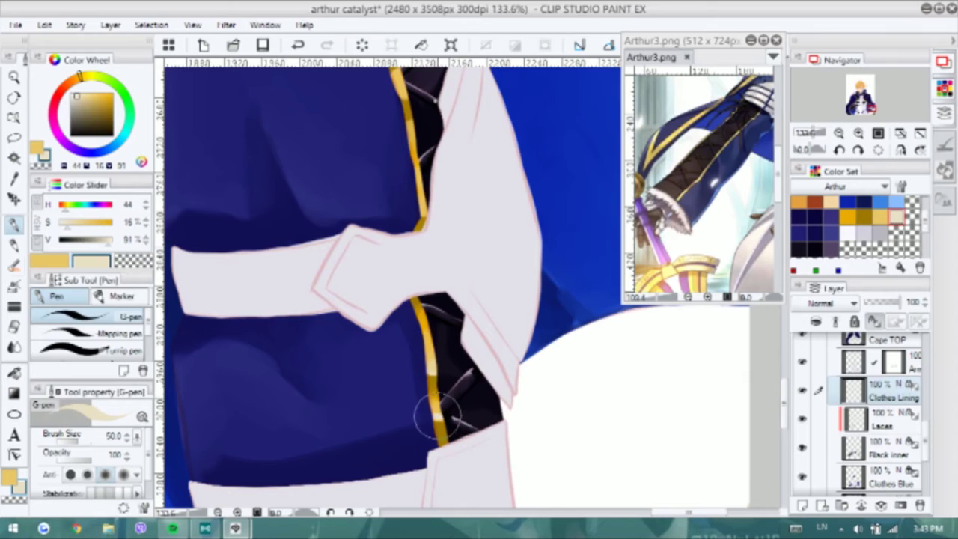
{"action": "scroll", "coordinate": [432, 416], "scroll_direction": "up", "scroll_amount": 5}
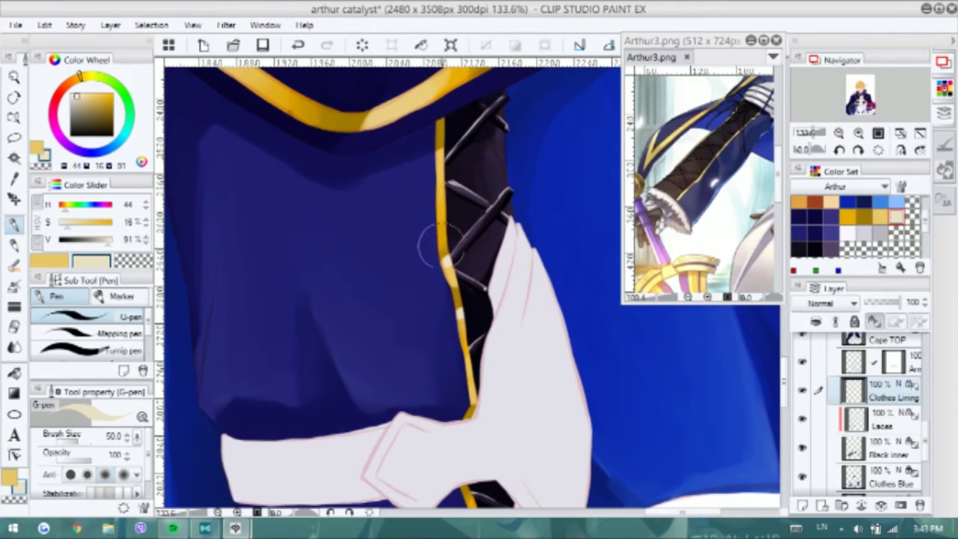
Add dark gold shadows and light gold to cream highlights to the lining around the large black sleeve with Oil paint flat brush
{"action": "key", "text": "b"}
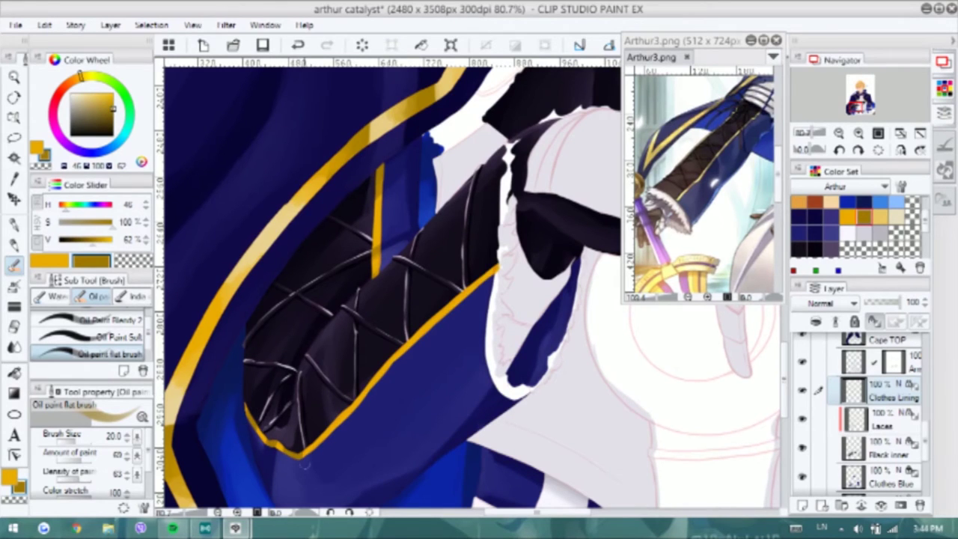
{"action": "scroll", "coordinate": [400, 341], "scroll_direction": "down", "scroll_amount": 1}
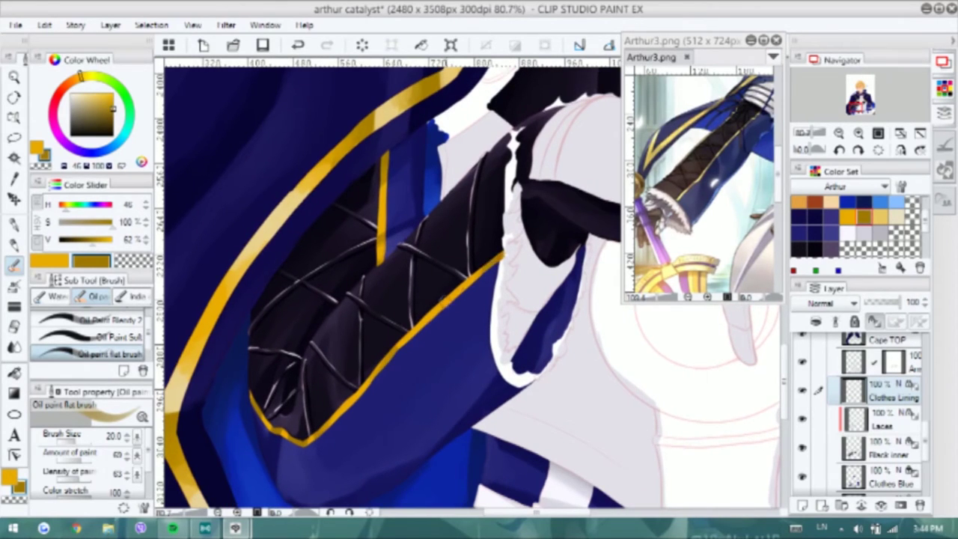
{"action": "left_click", "coordinate": [880, 216]}
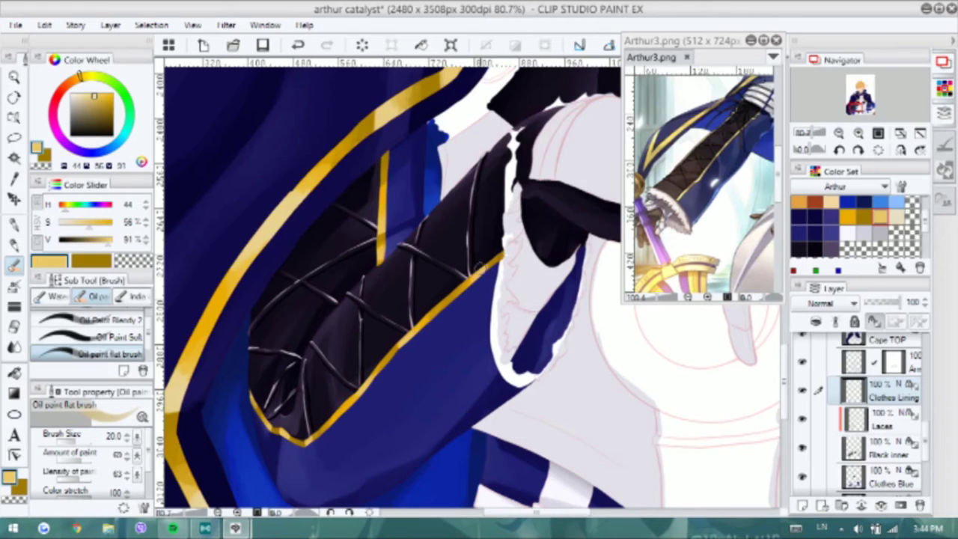
{"action": "left_click", "coordinate": [380, 229], "text": "alt"}
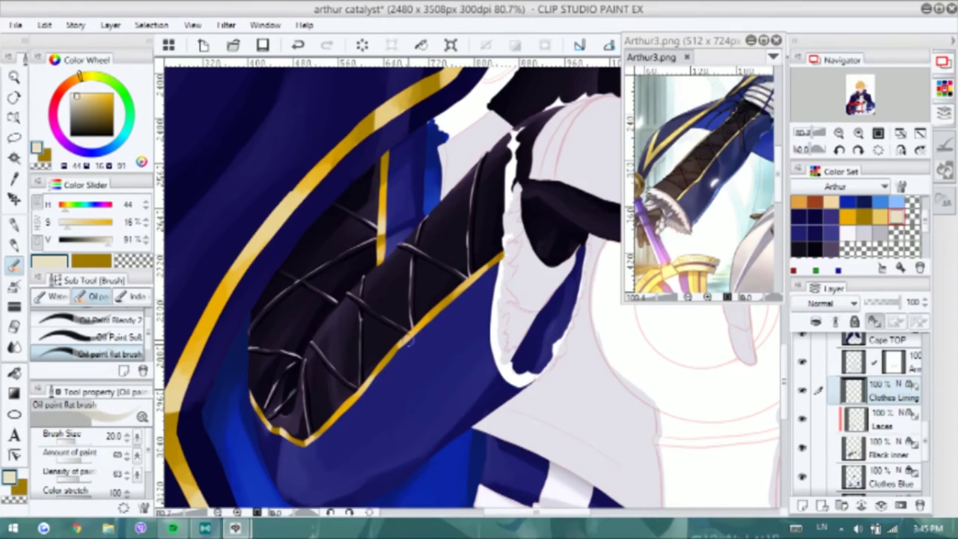
Block in grey-lavender shadows (H 255, S 8, V 81) on the armor layer along the neckline, chest plate edges and buckle with G-pen
{"action": "scroll", "coordinate": [439, 327], "scroll_direction": "down", "scroll_amount": 3}
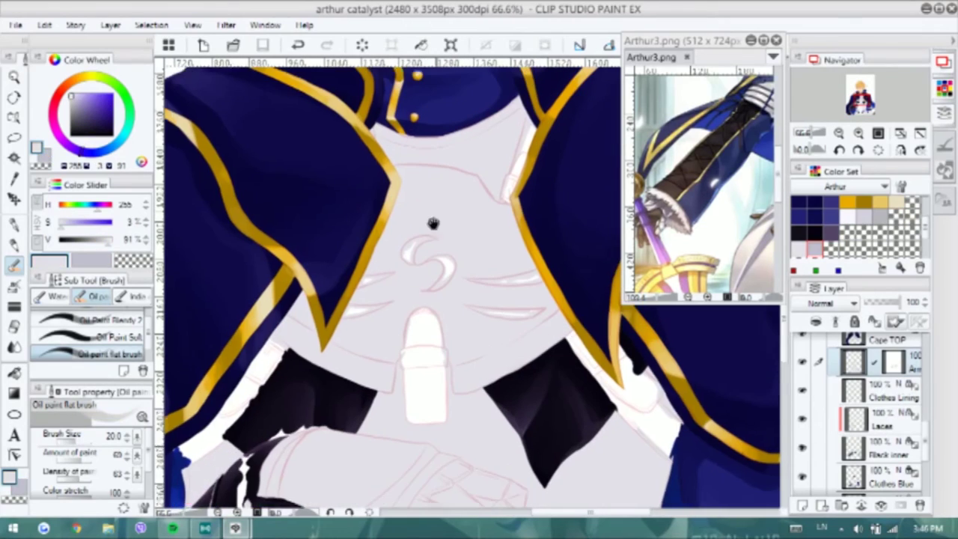
{"action": "scroll", "coordinate": [434, 222], "scroll_direction": "up", "scroll_amount": 2}
{"action": "key", "text": "p"}
{"action": "left_click_drag", "start_coordinate": [371, 149], "coordinate": [344, 150]}
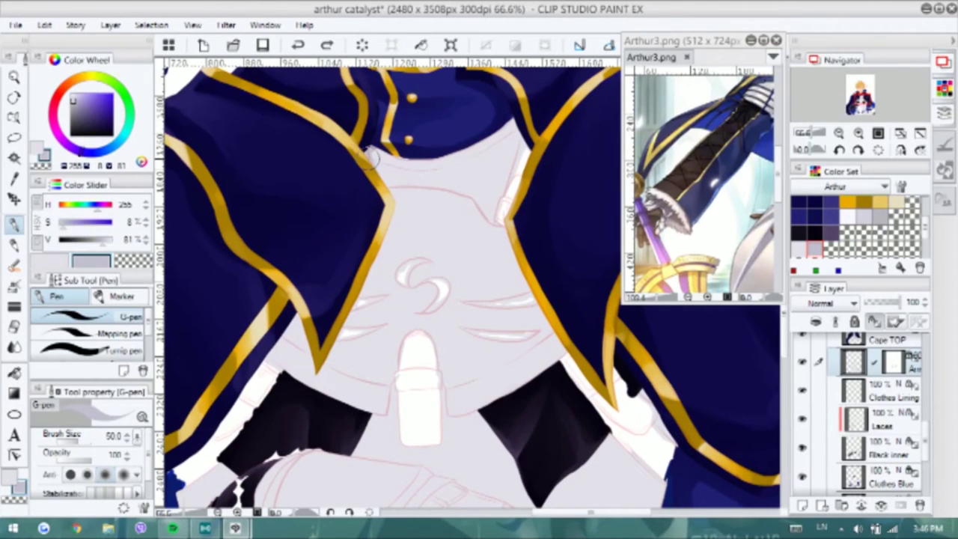
{"action": "left_click_drag", "start_coordinate": [516, 133], "coordinate": [488, 146]}
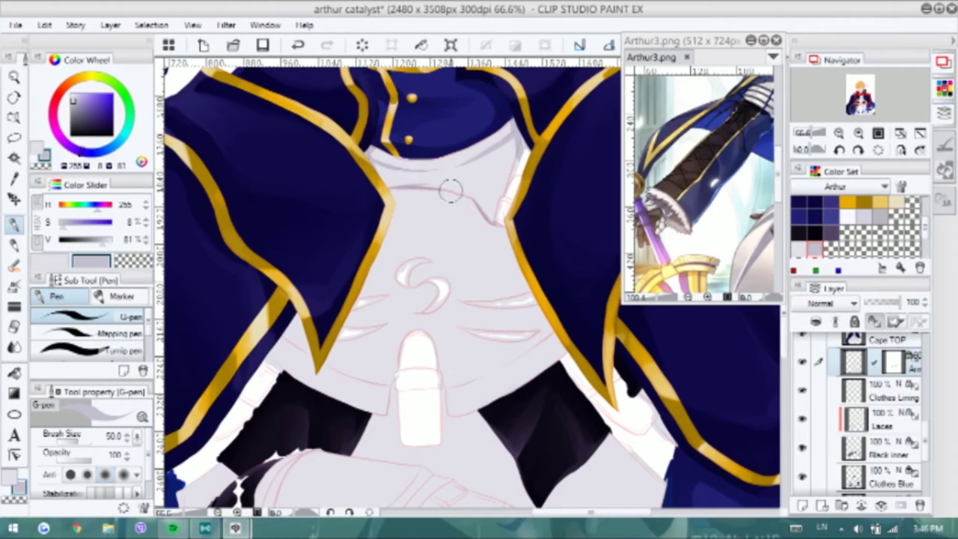
{"action": "left_click_drag", "start_coordinate": [447, 208], "coordinate": [442, 196]}
{"action": "mouse_move", "coordinate": [278, 330]}
{"action": "left_mouse_down"}
{"action": "mouse_move", "coordinate": [309, 352]}
{"action": "mouse_move", "coordinate": [396, 378]}
{"action": "left_mouse_up"}
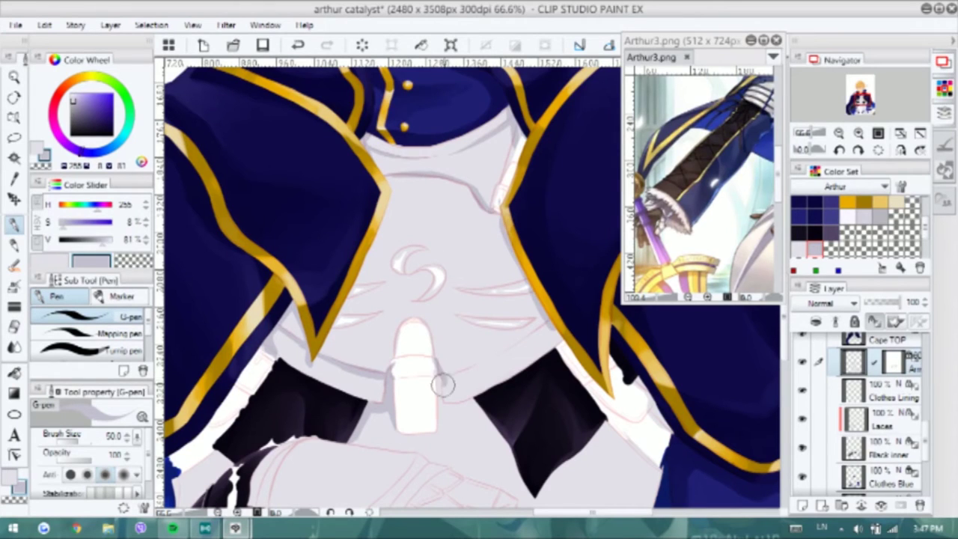
{"action": "mouse_move", "coordinate": [440, 390]}
{"action": "left_mouse_down"}
{"action": "mouse_move", "coordinate": [479, 402]}
{"action": "mouse_move", "coordinate": [512, 455]}
{"action": "left_mouse_up"}
Soften the upper armor plate's shadows with Oil paint flat brush at size 40 and hide the line art
{"action": "key", "text": "b"}
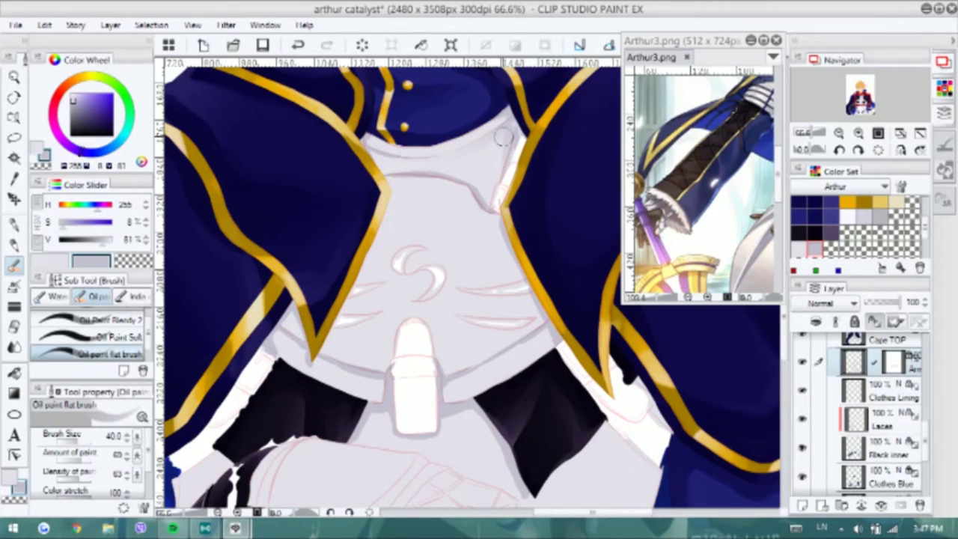
{"action": "left_click_drag", "start_coordinate": [381, 156], "coordinate": [461, 176]}
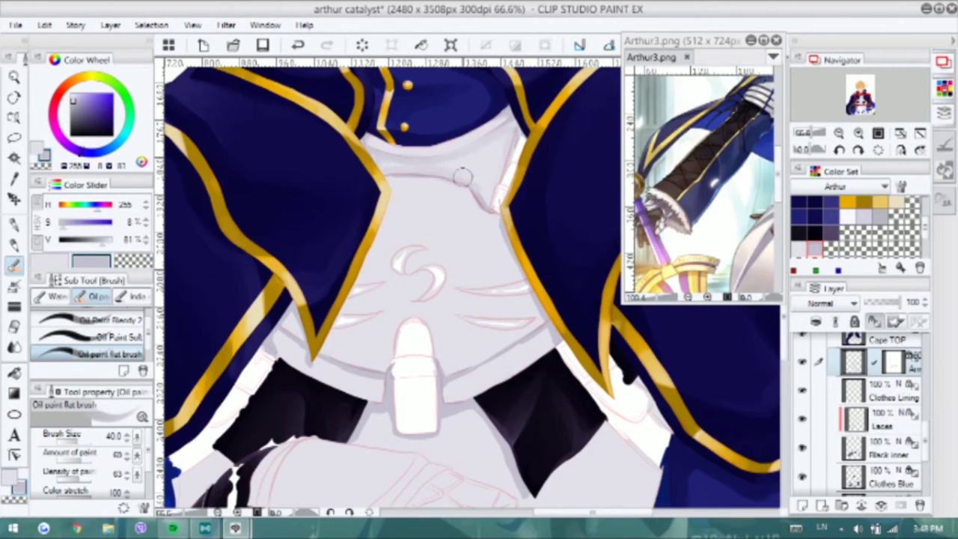
{"action": "key", "text": "b"}
{"action": "scroll", "coordinate": [861, 397], "scroll_direction": "up", "scroll_amount": 3}
{"action": "left_click", "coordinate": [803, 404]}
{"action": "scroll", "coordinate": [861, 397], "scroll_direction": "down", "scroll_amount": 5}
{"action": "left_click", "coordinate": [883, 399]}
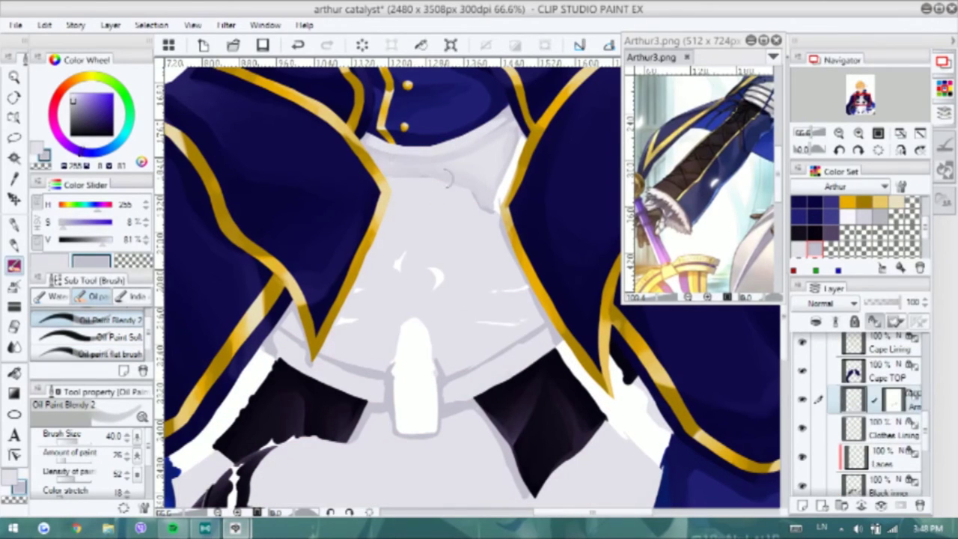
Blend the armor's neckline and lower rim shadows with Oil Paint Blendy 2 at size 40, showing the line art again
{"action": "left_click", "coordinate": [490, 191], "text": "alt"}
{"action": "key", "text": "p"}
{"action": "left_click", "coordinate": [396, 142], "text": "alt"}
{"action": "key", "text": "b"}
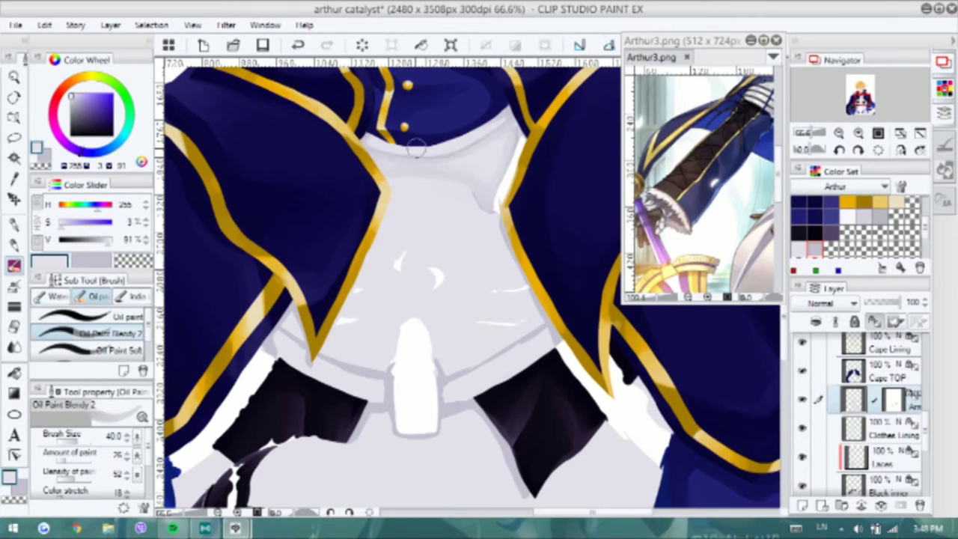
{"action": "scroll", "coordinate": [931, 367], "scroll_direction": "down", "scroll_amount": 3}
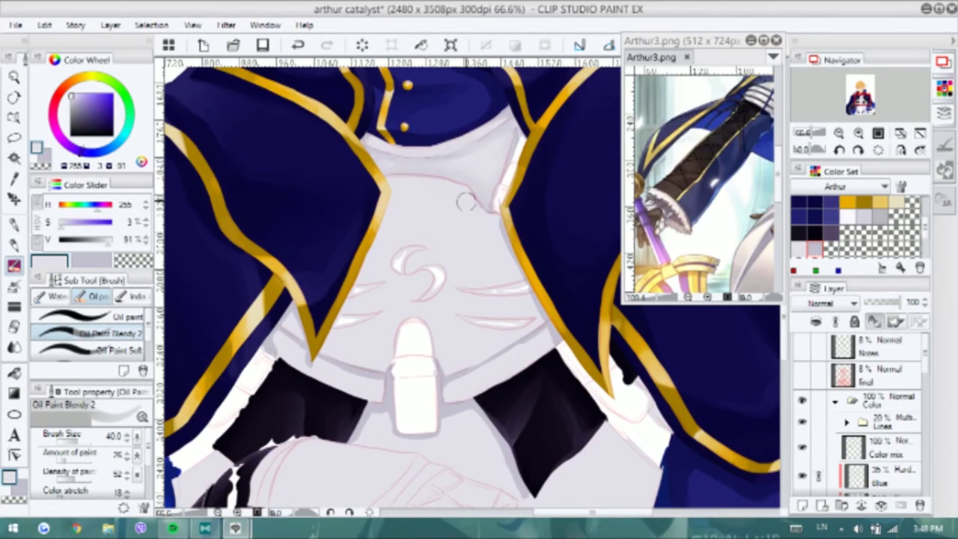
{"action": "left_click", "coordinate": [464, 374], "text": "alt"}
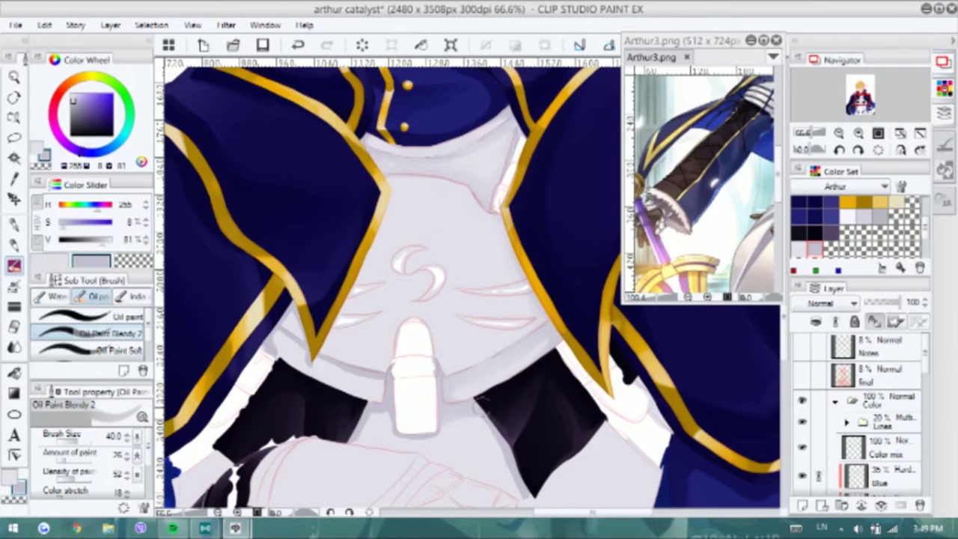
{"action": "scroll", "coordinate": [467, 408], "scroll_direction": "down", "scroll_amount": 1}
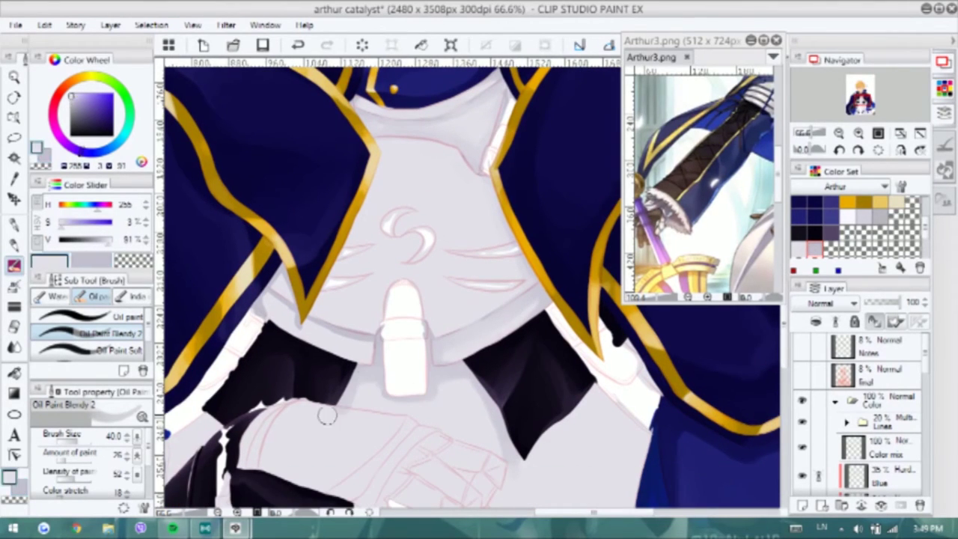
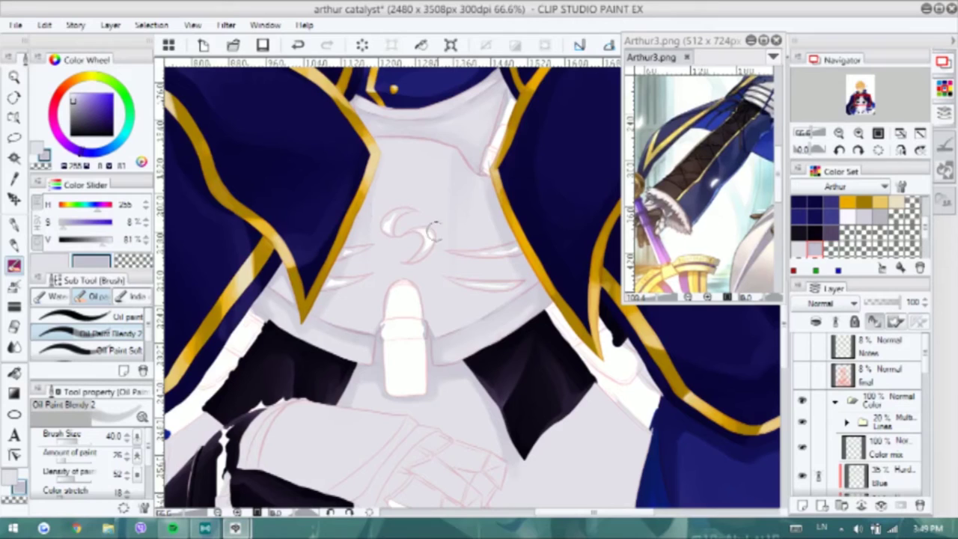
Shade the waist armor's sides and pointed bottom hem in grey-lavender with Oil Paint Blendy 2 and Oil paint flat brush at size 40
{"action": "scroll", "coordinate": [458, 315], "scroll_direction": "down", "scroll_amount": 3}
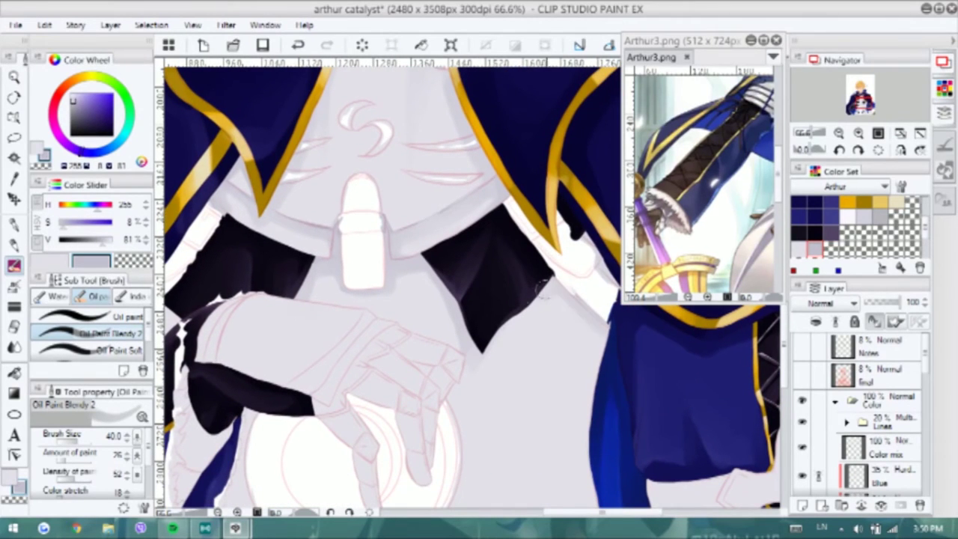
{"action": "scroll", "coordinate": [577, 300], "scroll_direction": "down", "scroll_amount": 2}
{"action": "scroll", "coordinate": [576, 217], "scroll_direction": "down", "scroll_amount": 2}
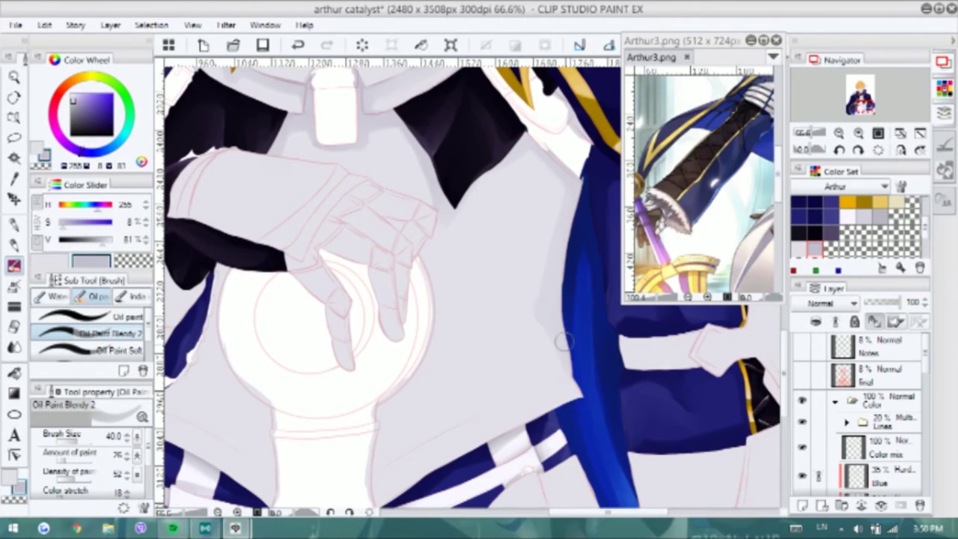
{"action": "scroll", "coordinate": [564, 340], "scroll_direction": "down", "scroll_amount": 3}
{"action": "key", "text": "period"}
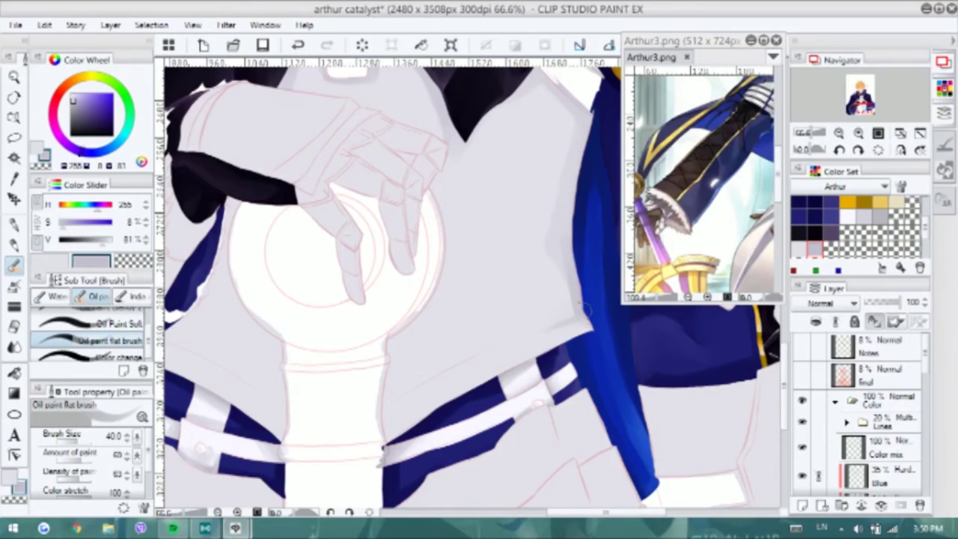
{"action": "mouse_move", "coordinate": [395, 402]}
{"action": "left_mouse_down"}
{"action": "mouse_move", "coordinate": [418, 388]}
{"action": "mouse_move", "coordinate": [385, 387]}
{"action": "mouse_move", "coordinate": [393, 348]}
{"action": "mouse_move", "coordinate": [427, 312]}
{"action": "mouse_move", "coordinate": [385, 341]}
{"action": "left_mouse_up"}
{"action": "left_click_drag", "start_coordinate": [248, 250], "coordinate": [375, 287]}
{"action": "mouse_move", "coordinate": [255, 381]}
{"action": "left_mouse_down"}
{"action": "mouse_move", "coordinate": [292, 348]}
{"action": "mouse_move", "coordinate": [327, 235]}
{"action": "left_mouse_up"}
Paint the gauntlet's wrist and forearm shadows with G-pen, softening them with Oil paint flat brush at size 40
{"action": "left_click_drag", "start_coordinate": [314, 139], "coordinate": [277, 229]}
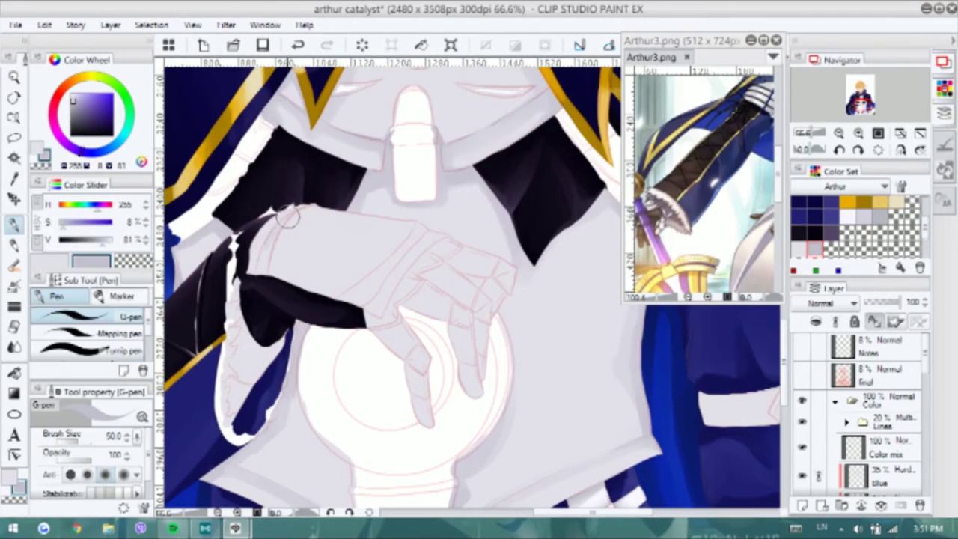
{"action": "mouse_move", "coordinate": [350, 299]}
{"action": "left_mouse_down"}
{"action": "mouse_move", "coordinate": [384, 294]}
{"action": "mouse_move", "coordinate": [374, 288]}
{"action": "mouse_move", "coordinate": [408, 241]}
{"action": "left_mouse_up"}
{"action": "left_click", "coordinate": [359, 288], "text": "alt"}
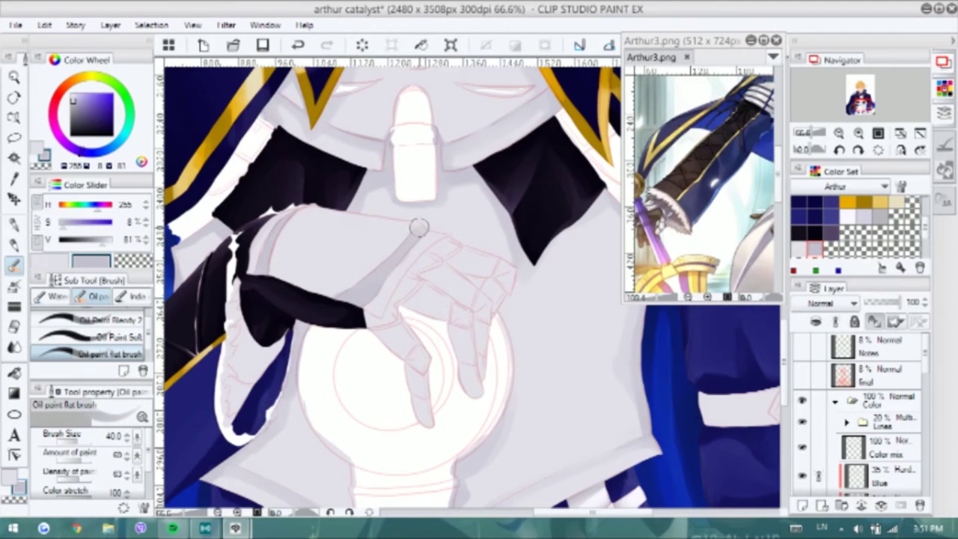
{"action": "left_click", "coordinate": [433, 218], "text": "alt"}
{"action": "left_click", "coordinate": [383, 302], "text": "alt"}
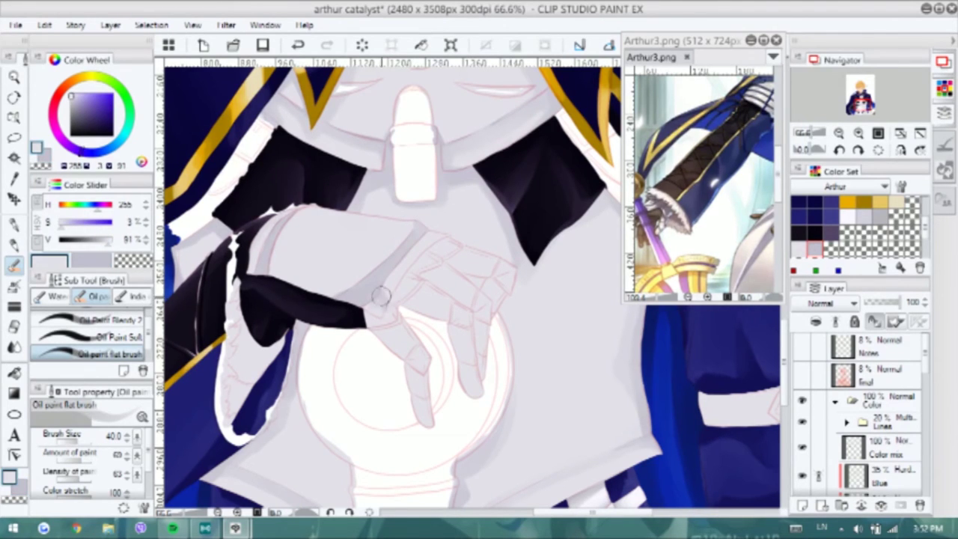
{"action": "left_click", "coordinate": [262, 274], "text": "alt"}
Shade the gauntlet hand's folds, thumb, fingers and knuckles in grey-lavender with Oil paint flat brush at size 25
{"action": "scroll", "coordinate": [288, 283], "scroll_direction": "up", "scroll_amount": 3}
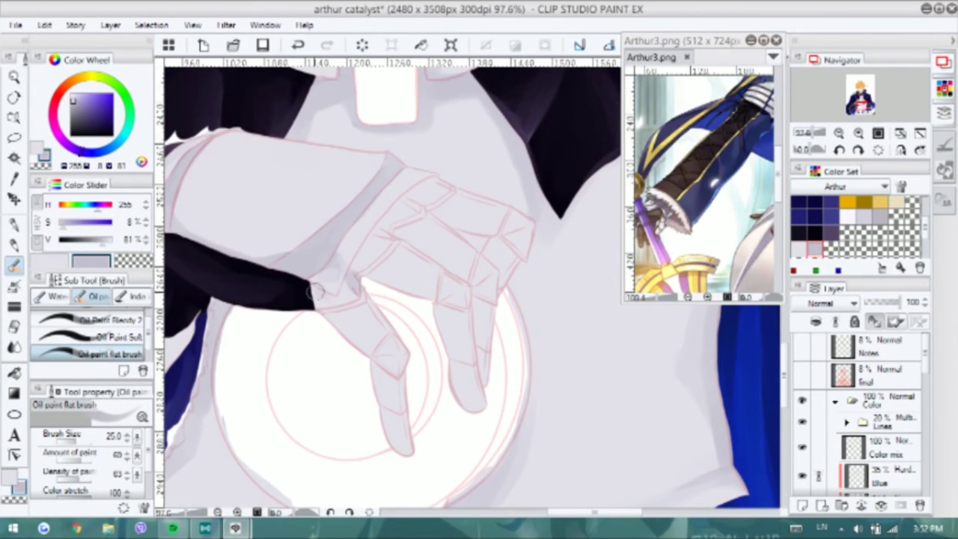
{"action": "left_click_drag", "start_coordinate": [358, 255], "coordinate": [408, 201]}
{"action": "left_click_drag", "start_coordinate": [374, 231], "coordinate": [408, 226]}
{"action": "mouse_move", "coordinate": [369, 297]}
{"action": "left_mouse_down"}
{"action": "mouse_move", "coordinate": [338, 328]}
{"action": "mouse_move", "coordinate": [381, 316]}
{"action": "mouse_move", "coordinate": [376, 368]}
{"action": "mouse_move", "coordinate": [397, 384]}
{"action": "mouse_move", "coordinate": [395, 449]}
{"action": "left_mouse_up"}
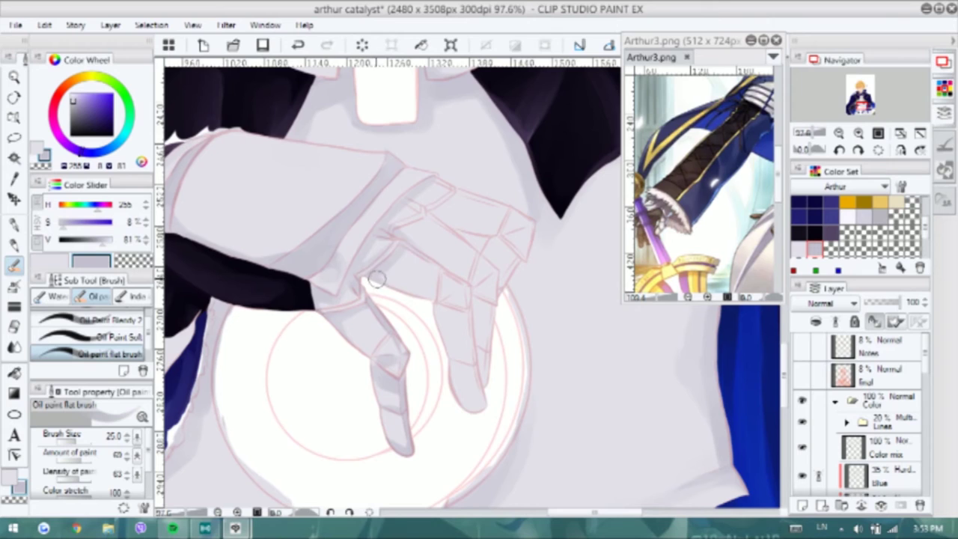
{"action": "left_click_drag", "start_coordinate": [460, 279], "coordinate": [469, 307]}
{"action": "left_click_drag", "start_coordinate": [478, 363], "coordinate": [478, 405]}
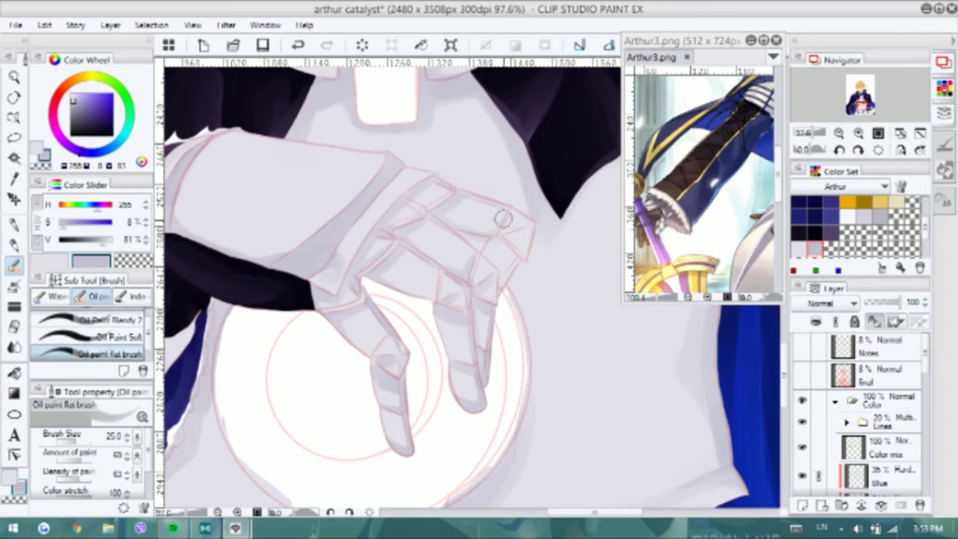
{"action": "left_click_drag", "start_coordinate": [535, 261], "coordinate": [489, 247]}
Add soft shading to the gauntlet's forearm plate, cuff band and the ruffled trim beneath it
{"action": "scroll", "coordinate": [490, 249], "scroll_direction": "down", "scroll_amount": 3}
{"action": "scroll", "coordinate": [344, 319], "scroll_direction": "up", "scroll_amount": 5}
{"action": "left_click_drag", "start_coordinate": [422, 275], "coordinate": [457, 214]}
{"action": "mouse_move", "coordinate": [385, 273]}
{"action": "left_mouse_down"}
{"action": "mouse_move", "coordinate": [329, 341]}
{"action": "mouse_move", "coordinate": [311, 404]}
{"action": "left_mouse_up"}
{"action": "left_click_drag", "start_coordinate": [516, 223], "coordinate": [440, 272]}
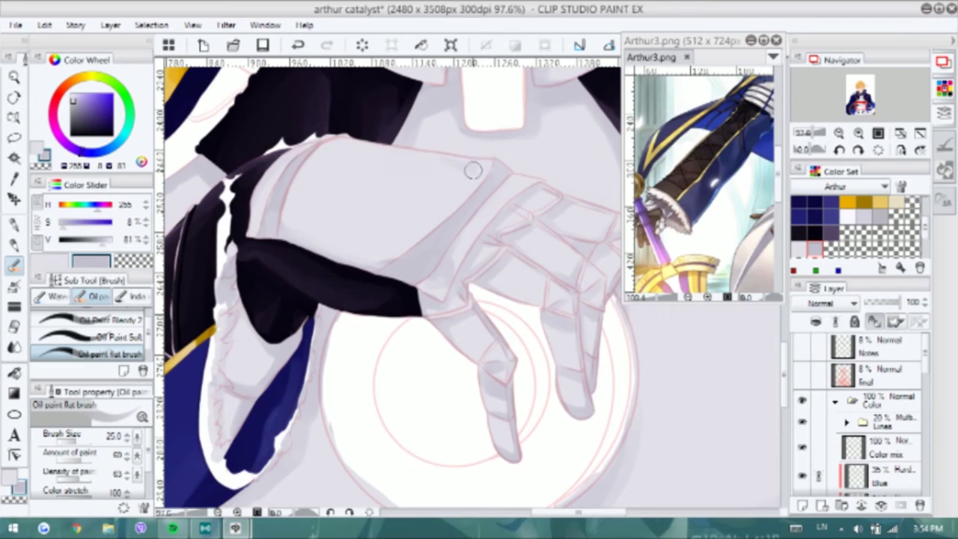
Shade the pointed hip plate's edges and the belt clasp in grey-lavender with G-pen and Oil paint flat brush at size 25
{"action": "key", "text": "comma"}
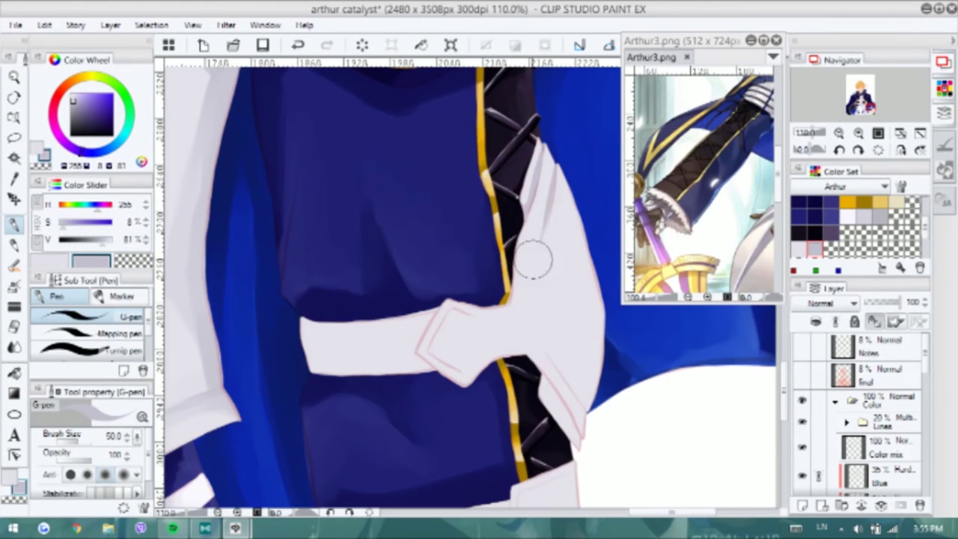
{"action": "key", "text": "period"}
{"action": "left_click_drag", "start_coordinate": [551, 164], "coordinate": [531, 258]}
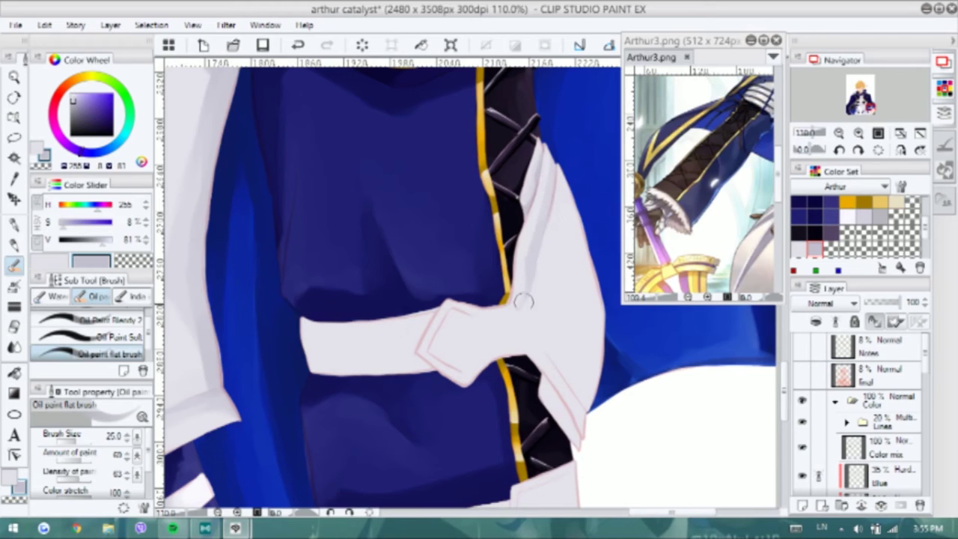
{"action": "key", "text": "comma"}
{"action": "key", "text": "period"}
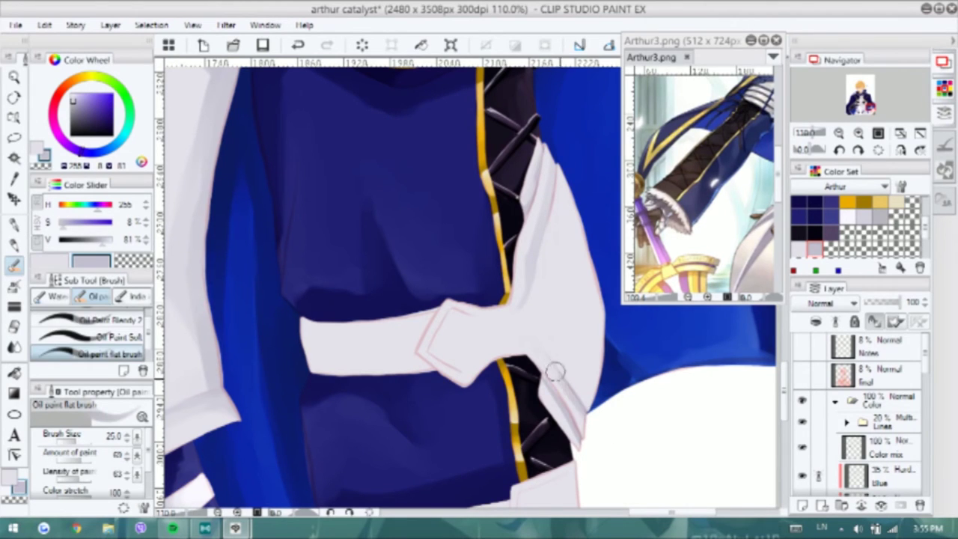
{"action": "left_click_drag", "start_coordinate": [445, 337], "coordinate": [488, 350]}
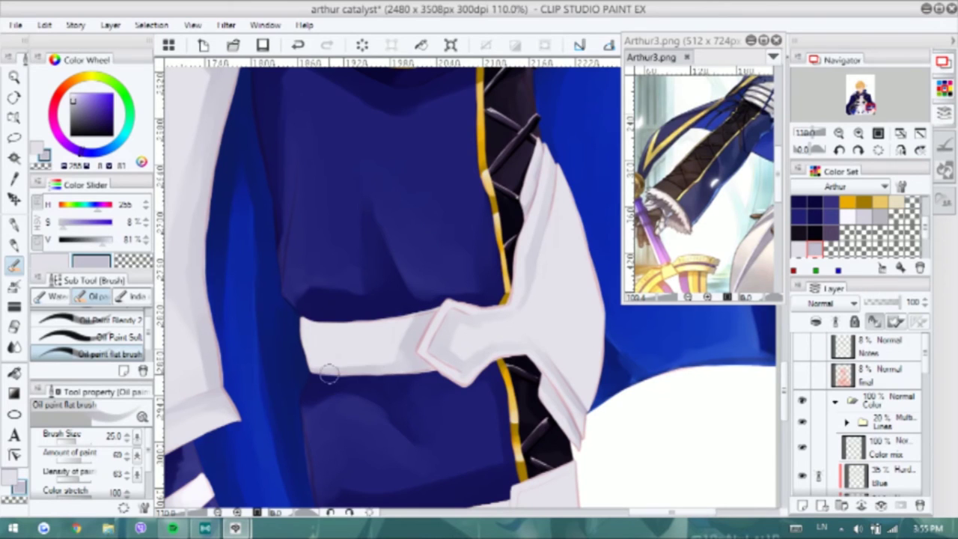
Paint soft grey-lavender shadows along the inner edge of the tall side plate below the hip with Oil paint flat brush
{"action": "scroll", "coordinate": [449, 255], "scroll_direction": "down", "scroll_amount": 5}
{"action": "scroll", "coordinate": [490, 359], "scroll_direction": "down", "scroll_amount": 5}
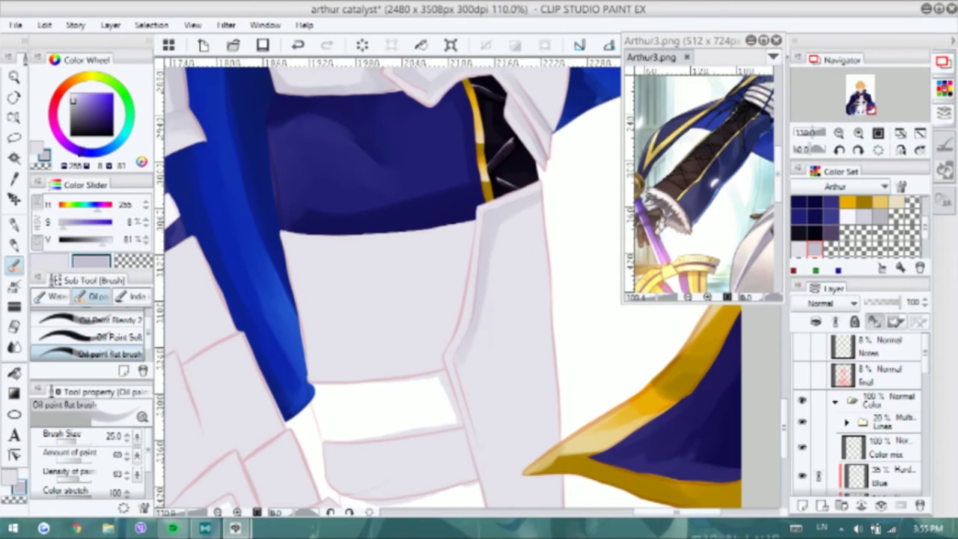
{"action": "scroll", "coordinate": [543, 208], "scroll_direction": "down", "scroll_amount": 3}
{"action": "key", "text": "ctrl+z"}
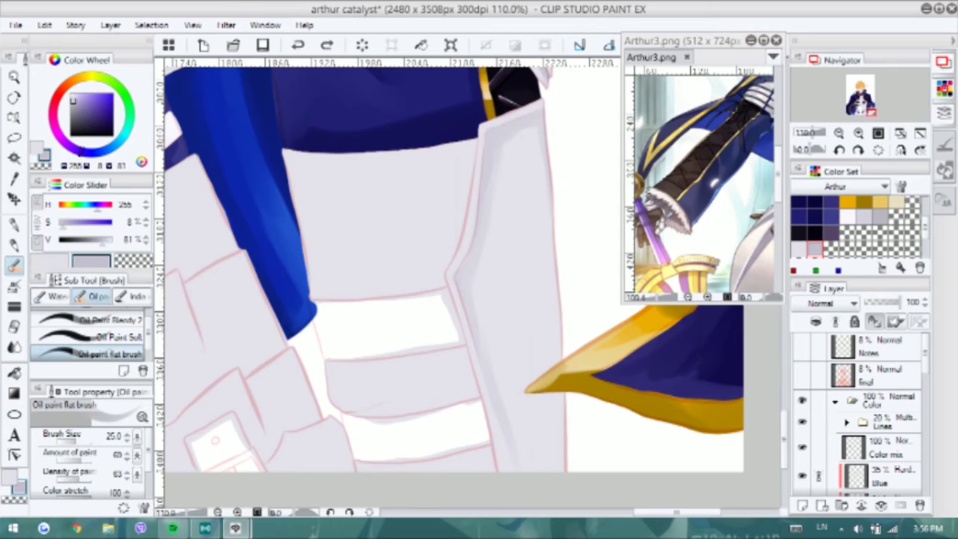
{"action": "left_click_drag", "start_coordinate": [485, 327], "coordinate": [499, 344]}
Shade and blend the edges of the broad plate below the blue tunic and the narrower bands beneath it
{"action": "mouse_move", "coordinate": [470, 157]}
{"action": "left_mouse_down"}
{"action": "mouse_move", "coordinate": [479, 202]}
{"action": "mouse_move", "coordinate": [415, 312]}
{"action": "mouse_move", "coordinate": [331, 332]}
{"action": "mouse_move", "coordinate": [464, 161]}
{"action": "left_mouse_up"}
{"action": "left_click", "coordinate": [458, 201], "text": "alt"}
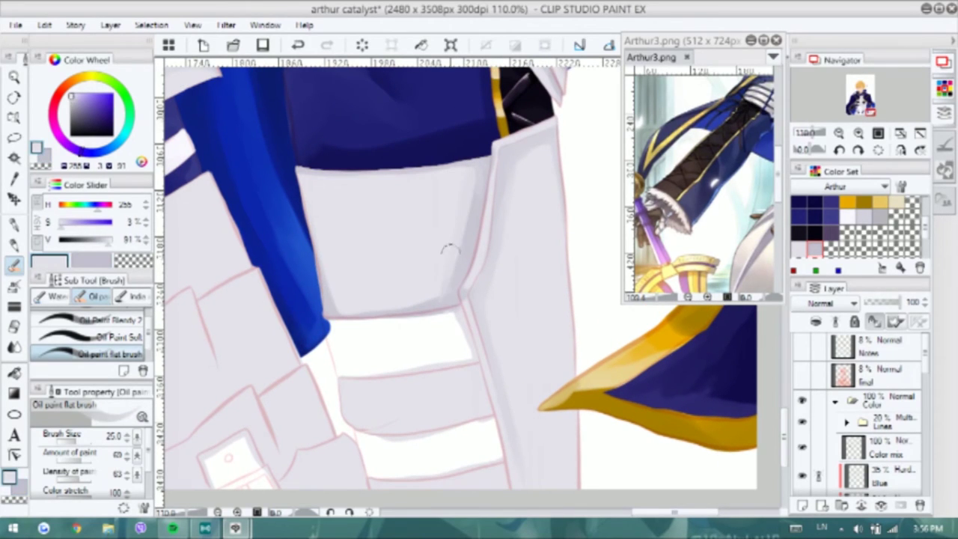
{"action": "key", "text": "x"}
{"action": "mouse_move", "coordinate": [341, 378]}
{"action": "left_mouse_down"}
{"action": "mouse_move", "coordinate": [481, 407]}
{"action": "mouse_move", "coordinate": [409, 377]}
{"action": "mouse_move", "coordinate": [481, 392]}
{"action": "mouse_move", "coordinate": [474, 398]}
{"action": "mouse_move", "coordinate": [517, 316]}
{"action": "mouse_move", "coordinate": [476, 321]}
{"action": "left_mouse_up"}
{"action": "key", "text": "ctrl+z"}
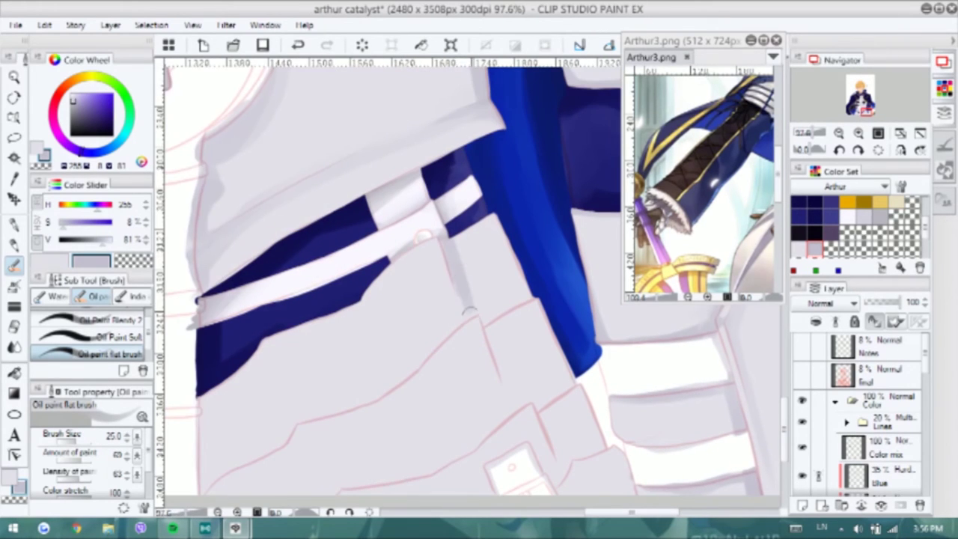
Shade the narrow stepped side panels of the layered armor beside the blue cloth with Oil paint flat brush at size 25
{"action": "key", "text": "e"}
{"action": "key", "text": "x"}
{"action": "key", "text": "b"}
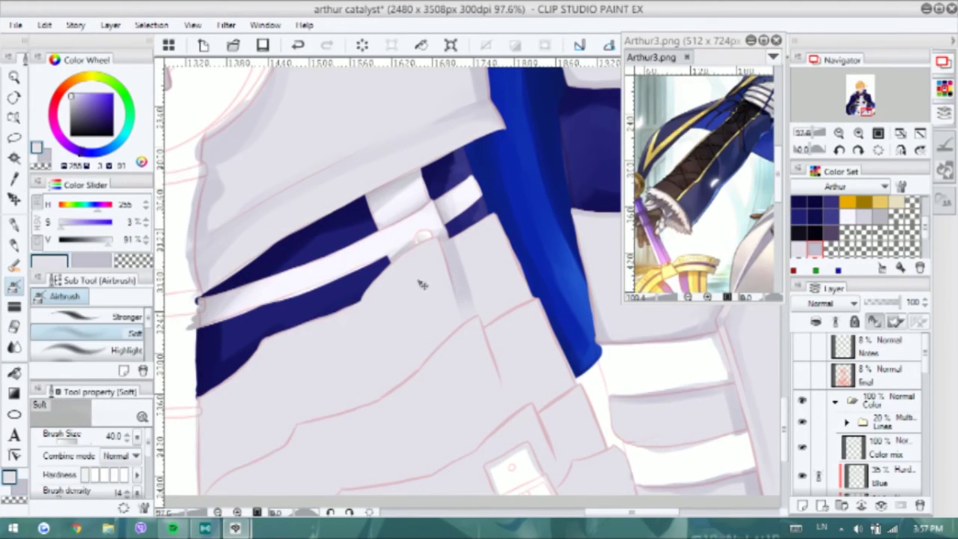
{"action": "key", "text": "b"}
{"action": "key", "text": "x"}
{"action": "mouse_move", "coordinate": [458, 248]}
{"action": "left_mouse_down"}
{"action": "mouse_move", "coordinate": [463, 315]}
{"action": "mouse_move", "coordinate": [484, 319]}
{"action": "mouse_move", "coordinate": [464, 258]}
{"action": "mouse_move", "coordinate": [499, 310]}
{"action": "left_mouse_up"}
{"action": "left_click_drag", "start_coordinate": [486, 262], "coordinate": [477, 239]}
{"action": "left_click_drag", "start_coordinate": [477, 299], "coordinate": [500, 369]}
{"action": "left_click_drag", "start_coordinate": [495, 313], "coordinate": [557, 384]}
{"action": "left_click_drag", "start_coordinate": [558, 349], "coordinate": [570, 365]}
{"action": "mouse_move", "coordinate": [568, 374]}
{"action": "left_mouse_down"}
{"action": "mouse_move", "coordinate": [540, 362]}
{"action": "mouse_move", "coordinate": [548, 405]}
{"action": "mouse_move", "coordinate": [590, 378]}
{"action": "left_mouse_up"}
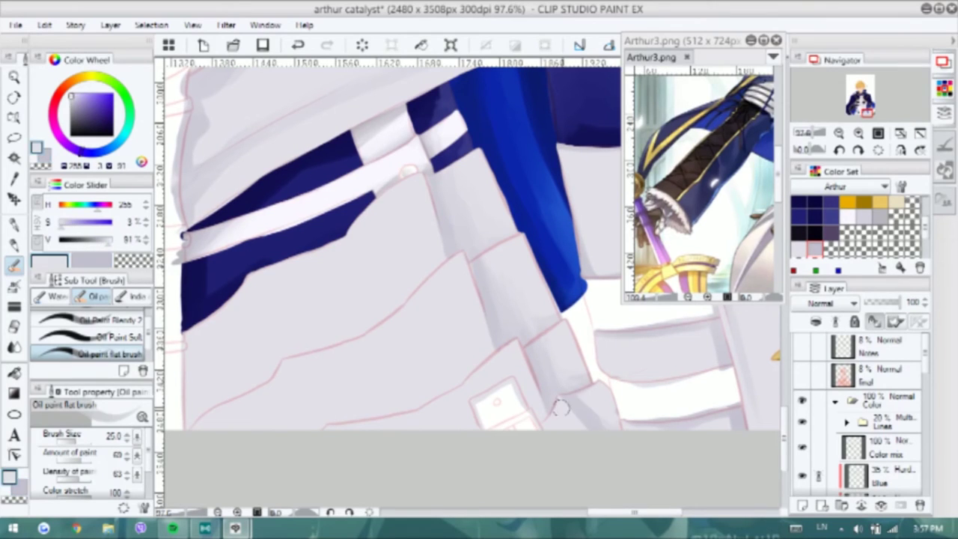
Paint soft vertical grey-lavender fold shadows across the wide layered armor plates below the white strap
{"action": "mouse_move", "coordinate": [246, 286]}
{"action": "left_mouse_down"}
{"action": "mouse_move", "coordinate": [315, 271]}
{"action": "mouse_move", "coordinate": [351, 366]}
{"action": "left_mouse_up"}
{"action": "left_click_drag", "start_coordinate": [253, 326], "coordinate": [258, 404]}
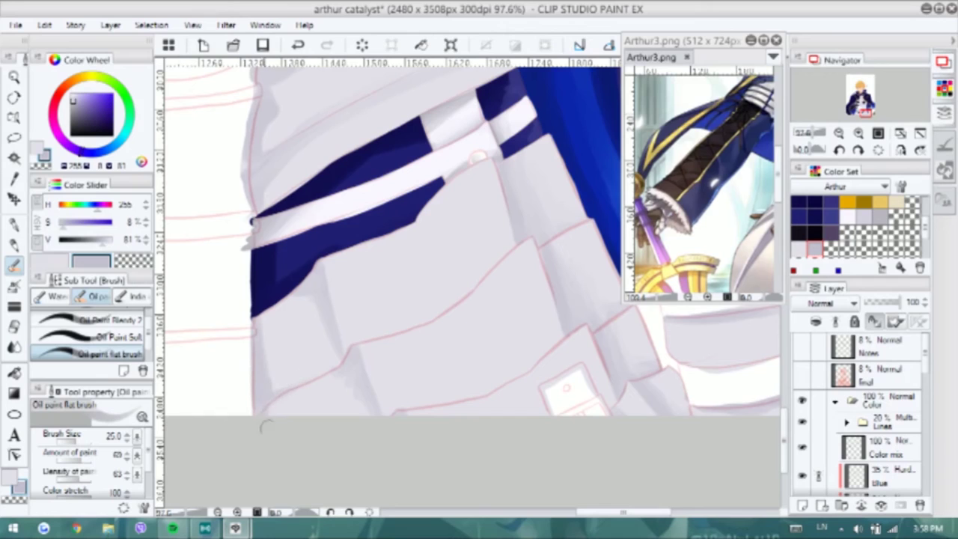
{"action": "left_click_drag", "start_coordinate": [411, 227], "coordinate": [424, 253]}
{"action": "mouse_move", "coordinate": [413, 316]}
{"action": "left_mouse_down"}
{"action": "mouse_move", "coordinate": [449, 341]}
{"action": "mouse_move", "coordinate": [470, 396]}
{"action": "left_mouse_up"}
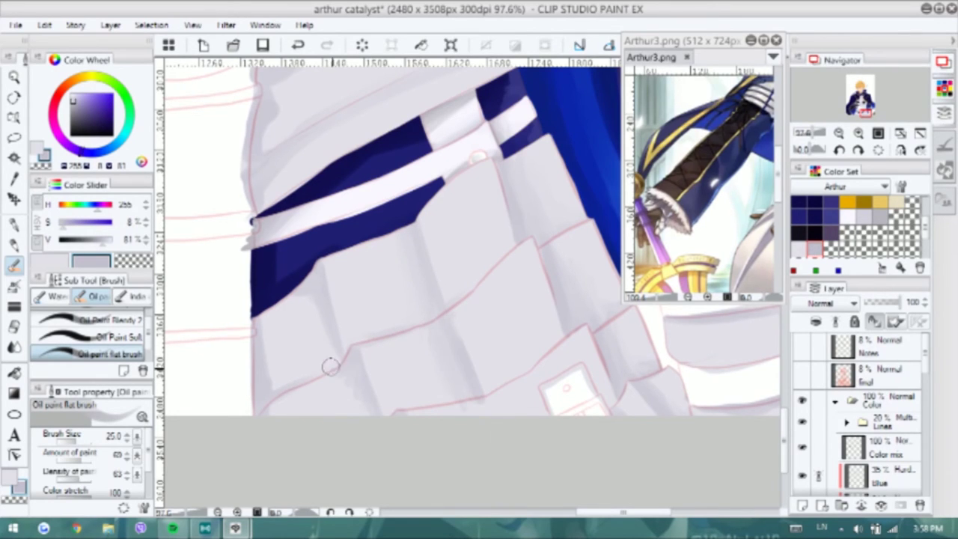
Paint soft grey fold shadows on the pleated skirt armor plates with the Oil paint flat brush, alternating shadow and light tones
{"action": "key", "text": "j"}
{"action": "key", "text": "b"}
{"action": "left_click_drag", "start_coordinate": [483, 405], "coordinate": [498, 414]}
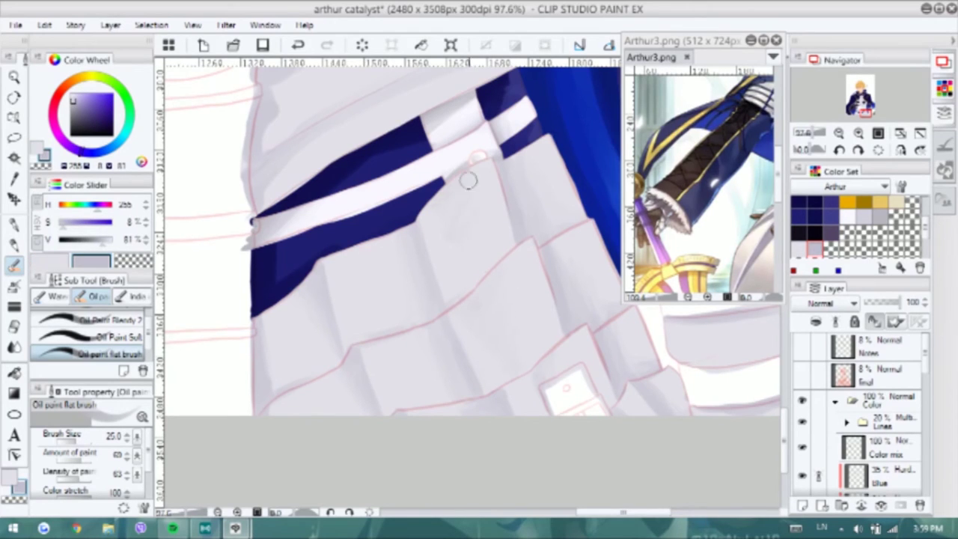
{"action": "key", "text": "x"}
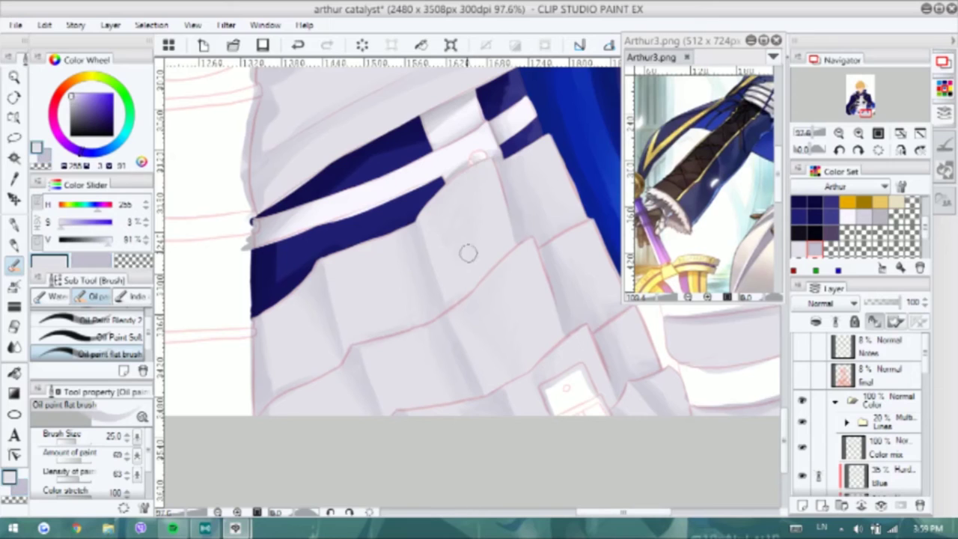
{"action": "left_click_drag", "start_coordinate": [658, 375], "coordinate": [714, 363]}
{"action": "key", "text": "x"}
{"action": "key", "text": "x"}
{"action": "key", "text": "x"}
Shade the folds and overlapping edges of the skirt armor plates on the other side of the white sword grip
{"action": "left_click_drag", "start_coordinate": [440, 387], "coordinate": [779, 382]}
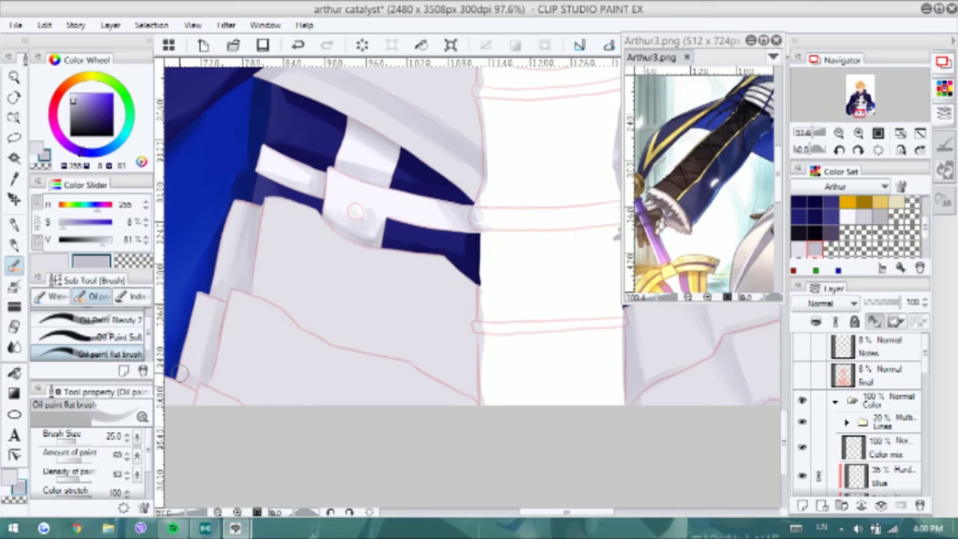
{"action": "left_click_drag", "start_coordinate": [175, 377], "coordinate": [203, 348]}
{"action": "left_click_drag", "start_coordinate": [475, 232], "coordinate": [436, 342]}
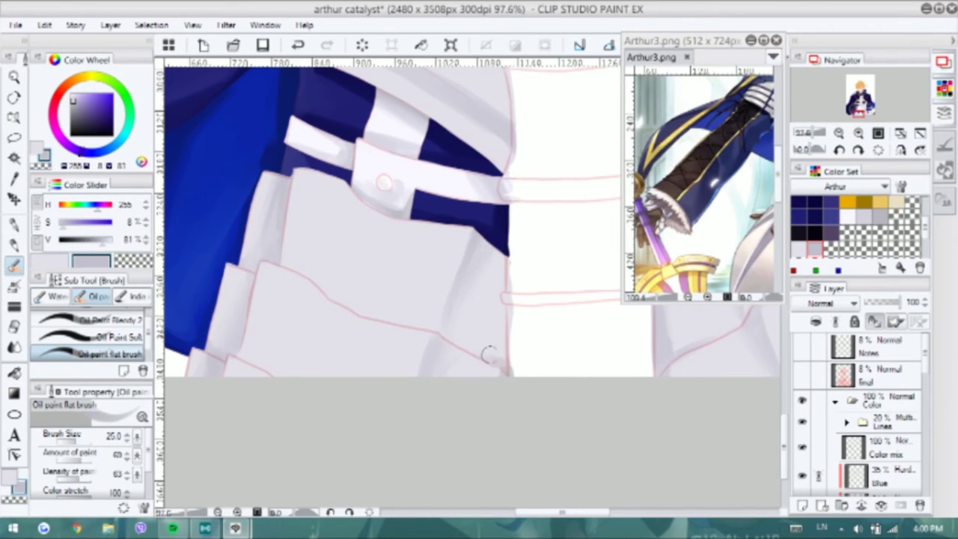
{"action": "left_click_drag", "start_coordinate": [488, 359], "coordinate": [513, 266]}
{"action": "left_click_drag", "start_coordinate": [344, 238], "coordinate": [350, 185]}
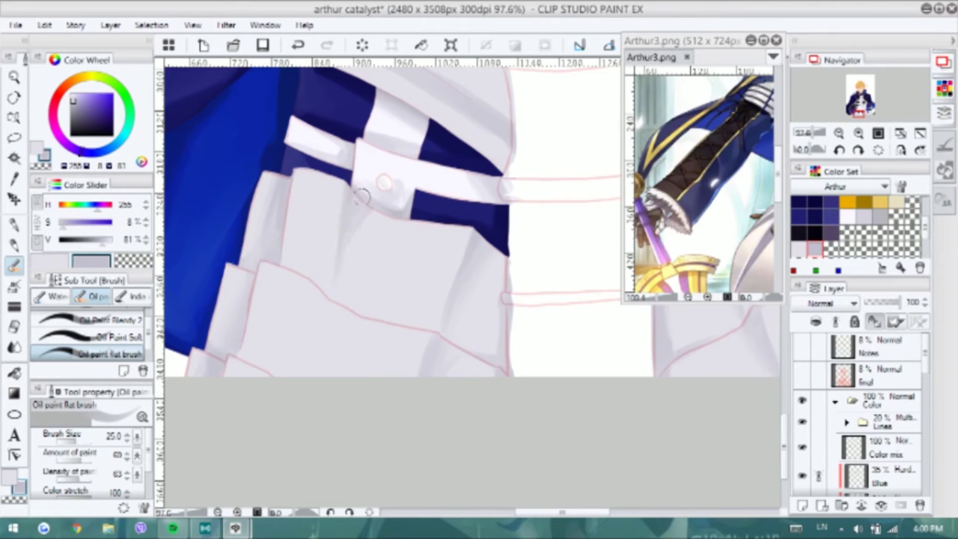
{"action": "left_click_drag", "start_coordinate": [320, 299], "coordinate": [311, 268]}
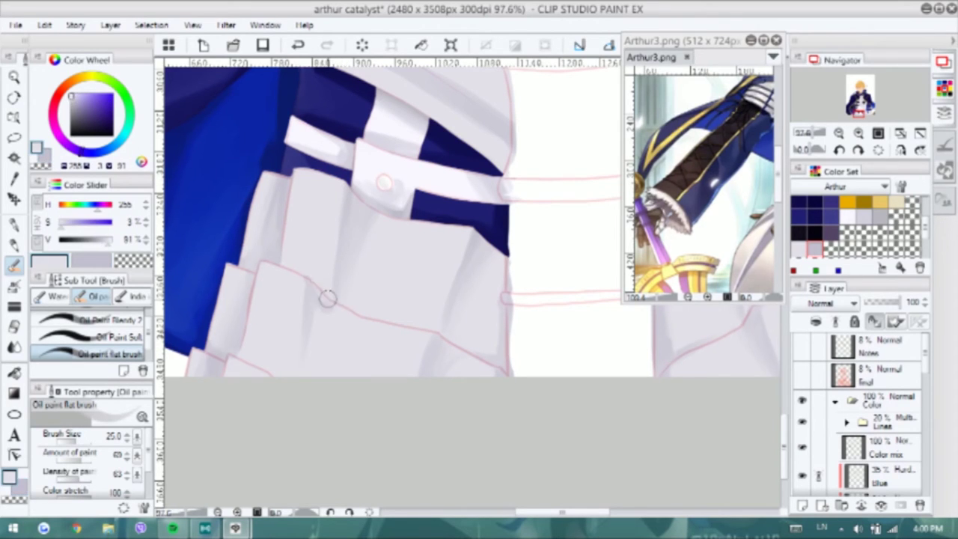
{"action": "left_click", "coordinate": [297, 275]}
{"action": "left_click", "coordinate": [318, 322], "text": "alt"}
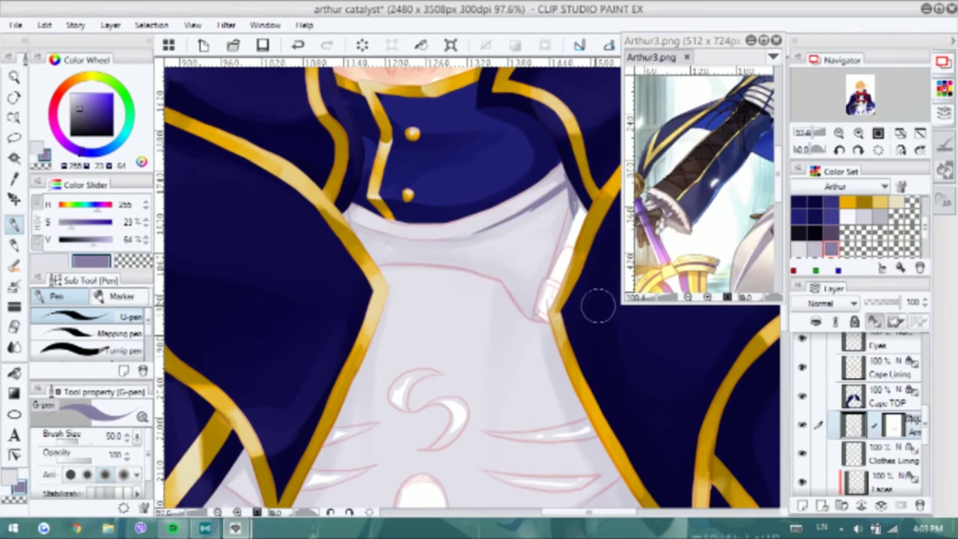
Paint a violet-grey shadow beneath the chest armor's collar rim with the Oil paint flat brush
{"action": "key", "text": "b"}
{"action": "left_click_drag", "start_coordinate": [470, 241], "coordinate": [570, 175]}
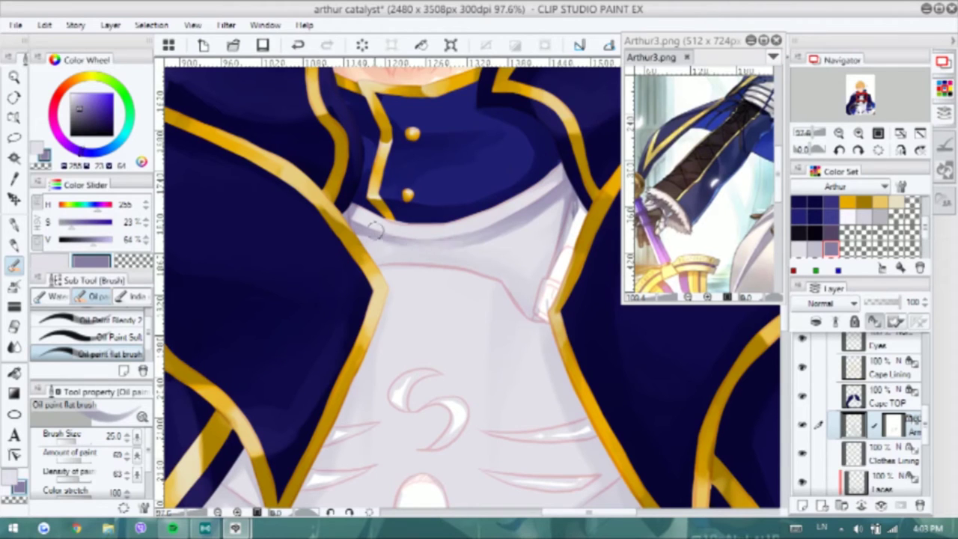
{"action": "left_click_drag", "start_coordinate": [570, 259], "coordinate": [567, 190]}
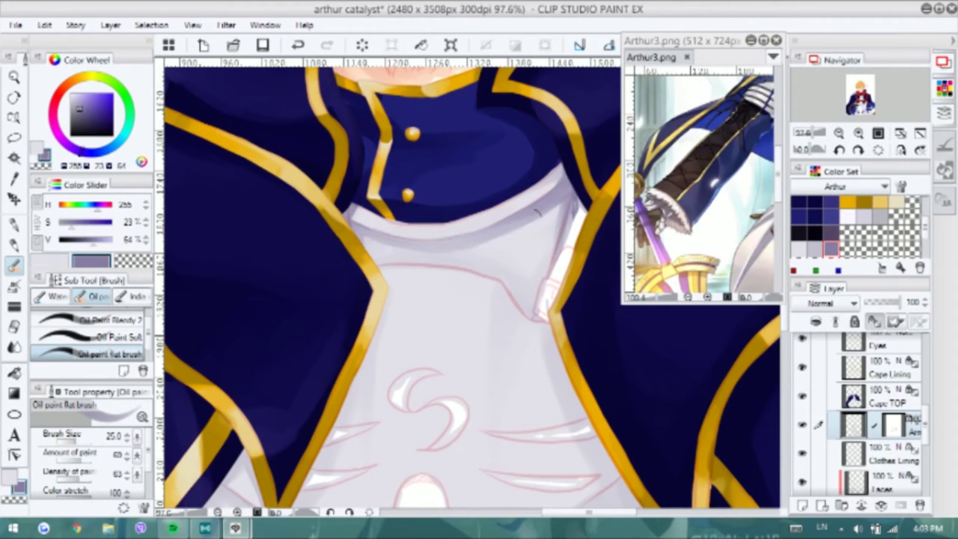
Hide the Lines folder and shade along the lower edge of the chest armor's upper band
{"action": "scroll", "coordinate": [823, 404], "scroll_direction": "up", "scroll_amount": 5}
{"action": "left_click", "coordinate": [801, 382]}
{"action": "mouse_move", "coordinate": [363, 238]}
{"action": "left_mouse_down"}
{"action": "mouse_move", "coordinate": [451, 245]}
{"action": "mouse_move", "coordinate": [378, 260]}
{"action": "mouse_move", "coordinate": [482, 281]}
{"action": "left_mouse_up"}
{"action": "mouse_move", "coordinate": [372, 260]}
{"action": "left_mouse_down"}
{"action": "mouse_move", "coordinate": [545, 305]}
{"action": "mouse_move", "coordinate": [558, 232]}
{"action": "left_mouse_up"}
{"action": "left_click", "coordinate": [509, 284], "text": "alt"}
{"action": "key", "text": "ctrl+z"}
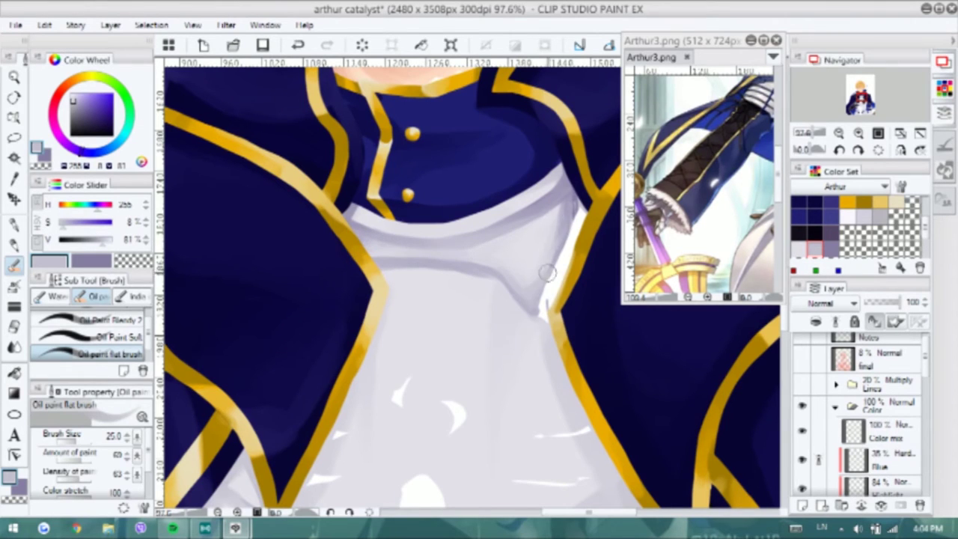
Show the Lines folder again and shade the vertical crease beneath the chest band's lower corner
{"action": "scroll", "coordinate": [547, 273], "scroll_direction": "down", "scroll_amount": 1}
{"action": "scroll", "coordinate": [464, 261], "scroll_direction": "down", "scroll_amount": 2}
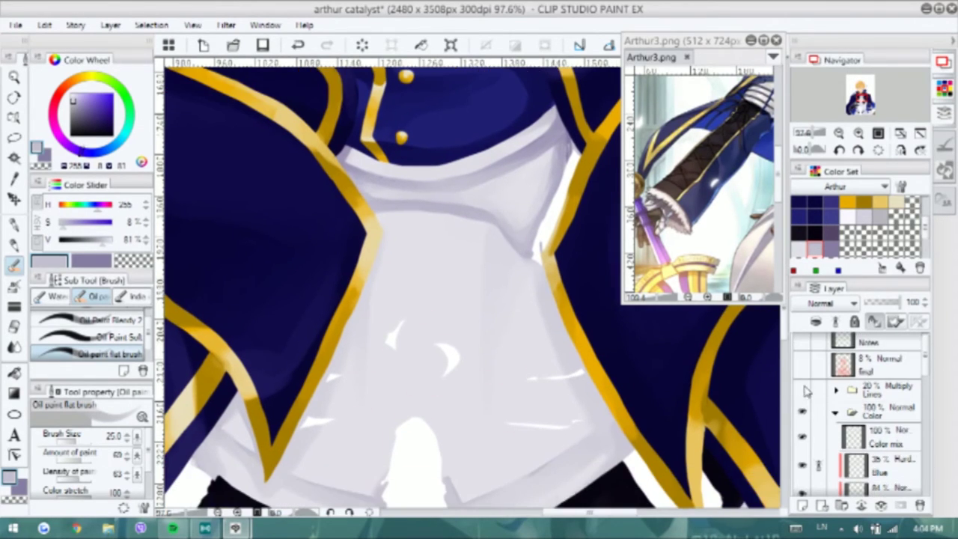
{"action": "key", "text": "ctrl+z"}
{"action": "key", "text": "b"}
{"action": "key", "text": "b"}
{"action": "left_click_drag", "start_coordinate": [487, 228], "coordinate": [485, 297]}
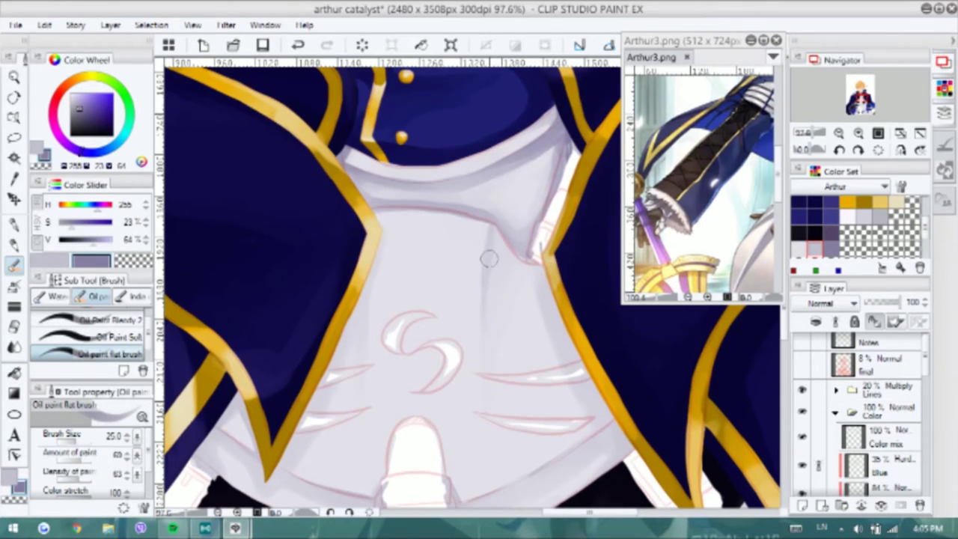
Shade the breastplate along the gold cape trim and above its lower hem, sampling the light armor tone
{"action": "scroll", "coordinate": [490, 306], "scroll_direction": "down", "scroll_amount": 3}
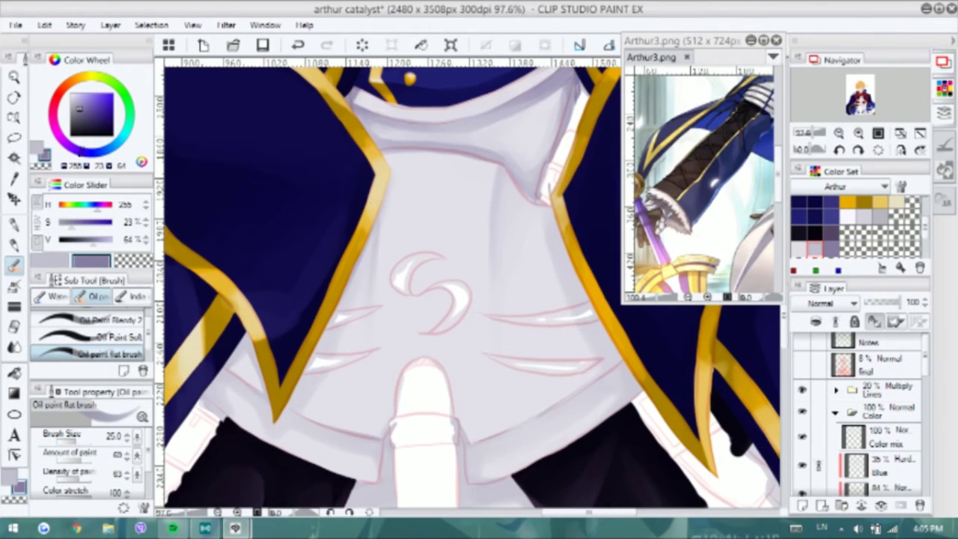
{"action": "scroll", "coordinate": [533, 229], "scroll_direction": "down", "scroll_amount": 2}
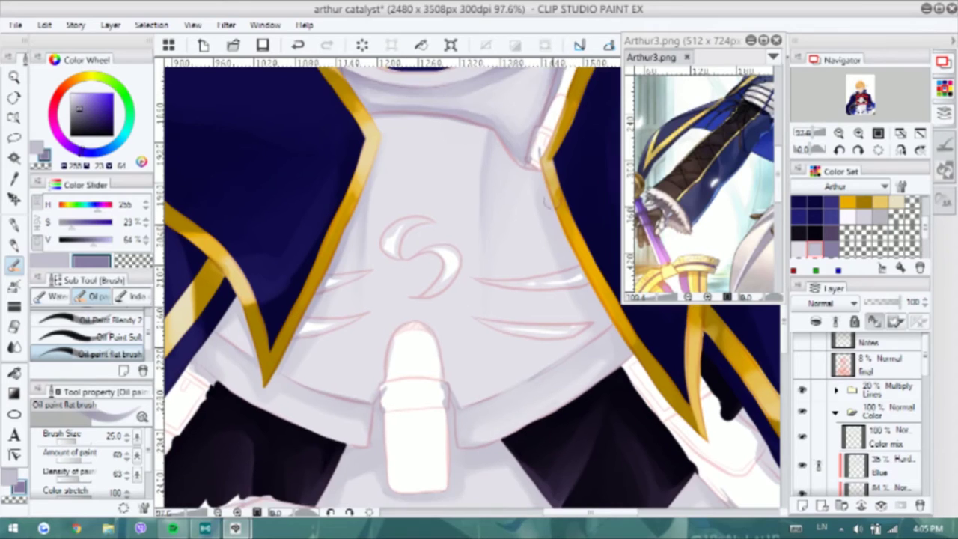
{"action": "left_click_drag", "start_coordinate": [539, 167], "coordinate": [610, 330]}
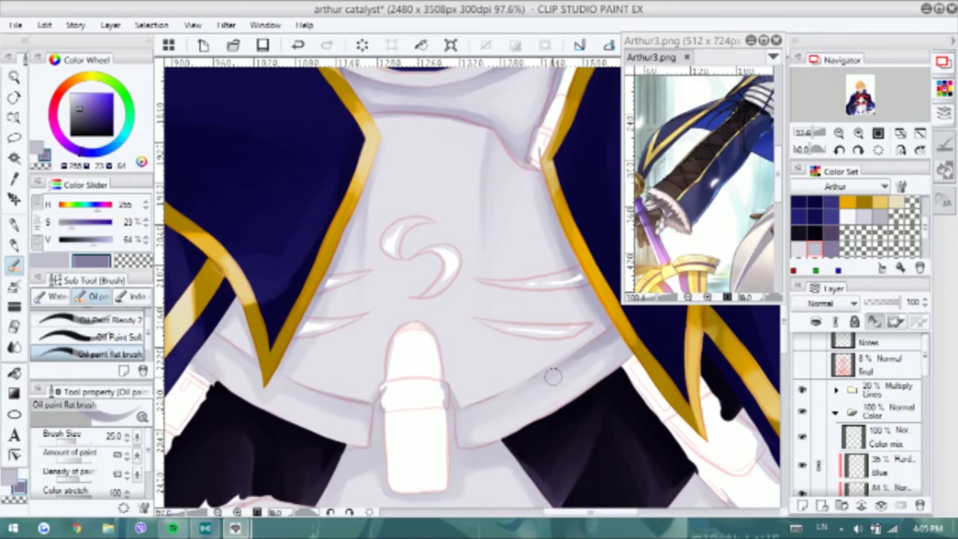
{"action": "left_click", "coordinate": [500, 382], "text": "alt"}
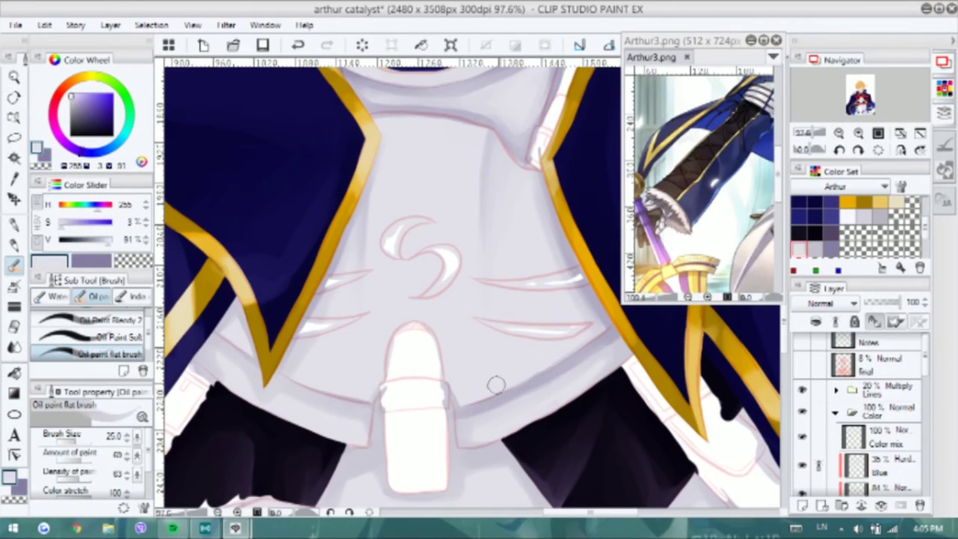
Paint a cast shadow around the white piece at the waist and along the armor next to the black cloth
{"action": "left_click", "coordinate": [419, 351], "text": "alt"}
{"action": "scroll", "coordinate": [397, 340], "scroll_direction": "down", "scroll_amount": 5}
{"action": "mouse_move", "coordinate": [399, 298]}
{"action": "left_mouse_down"}
{"action": "mouse_move", "coordinate": [391, 353]}
{"action": "mouse_move", "coordinate": [363, 358]}
{"action": "mouse_move", "coordinate": [340, 411]}
{"action": "mouse_move", "coordinate": [393, 370]}
{"action": "mouse_move", "coordinate": [340, 402]}
{"action": "left_mouse_up"}
{"action": "mouse_move", "coordinate": [455, 313]}
{"action": "left_mouse_down"}
{"action": "mouse_move", "coordinate": [468, 347]}
{"action": "mouse_move", "coordinate": [516, 357]}
{"action": "left_mouse_up"}
{"action": "left_click_drag", "start_coordinate": [516, 357], "coordinate": [531, 315]}
{"action": "left_click", "coordinate": [337, 394], "text": "alt"}
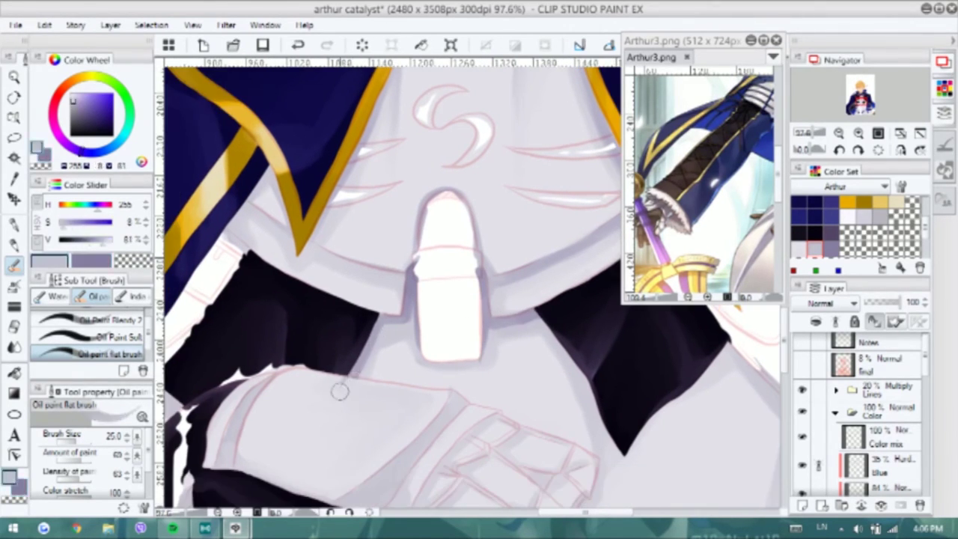
Clean up the gauntlet's upper edge and shade the waist armor's tapering sides and the hem beneath the gold cape tip
{"action": "left_click_drag", "start_coordinate": [352, 385], "coordinate": [280, 356]}
{"action": "key", "text": "x"}
{"action": "left_click_drag", "start_coordinate": [464, 288], "coordinate": [554, 422]}
{"action": "left_click_drag", "start_coordinate": [452, 268], "coordinate": [541, 283]}
{"action": "mouse_move", "coordinate": [285, 150]}
{"action": "left_mouse_down"}
{"action": "mouse_move", "coordinate": [280, 191]}
{"action": "mouse_move", "coordinate": [299, 225]}
{"action": "mouse_move", "coordinate": [274, 246]}
{"action": "left_mouse_up"}
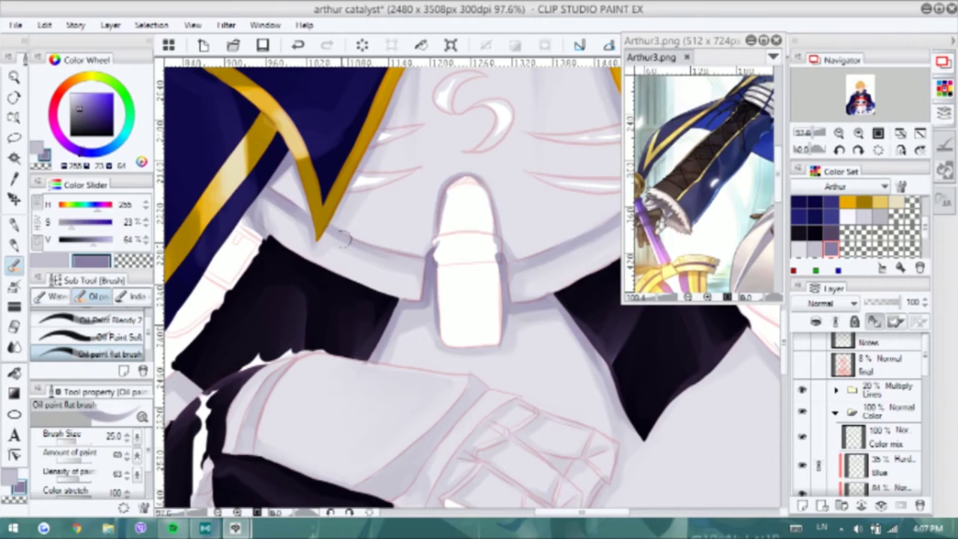
Blend the shading along the lower torso plate's outer edge beside the blue cape with Oil Paint Blendy 2
{"action": "scroll", "coordinate": [361, 291], "scroll_direction": "down", "scroll_amount": 2}
{"action": "key", "text": "b"}
{"action": "left_click_drag", "start_coordinate": [376, 336], "coordinate": [330, 293]}
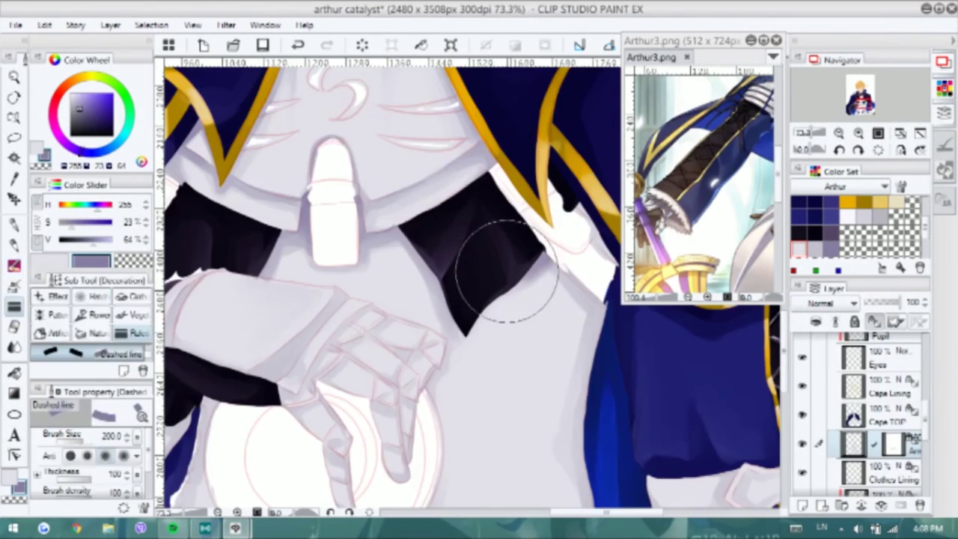
{"action": "key", "text": "b"}
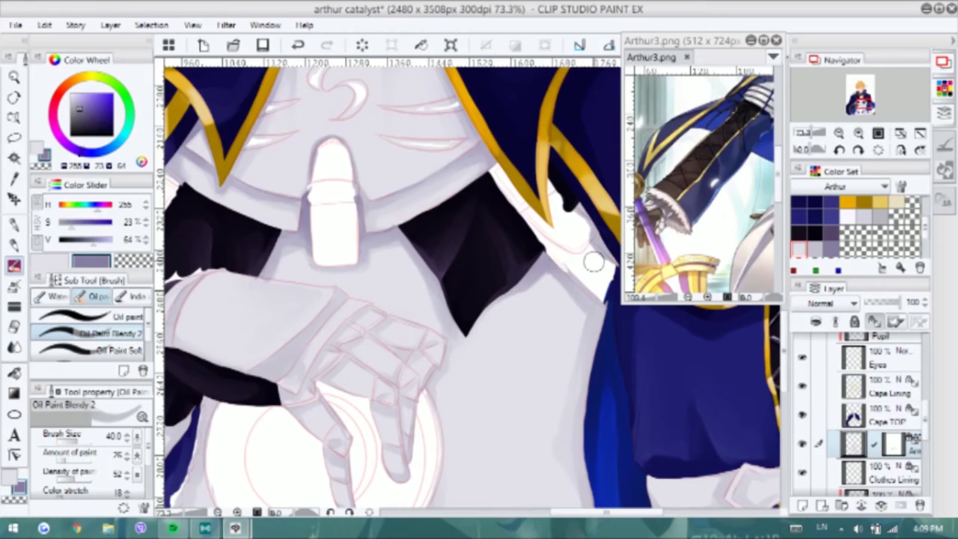
{"action": "scroll", "coordinate": [590, 300], "scroll_direction": "down", "scroll_amount": 3}
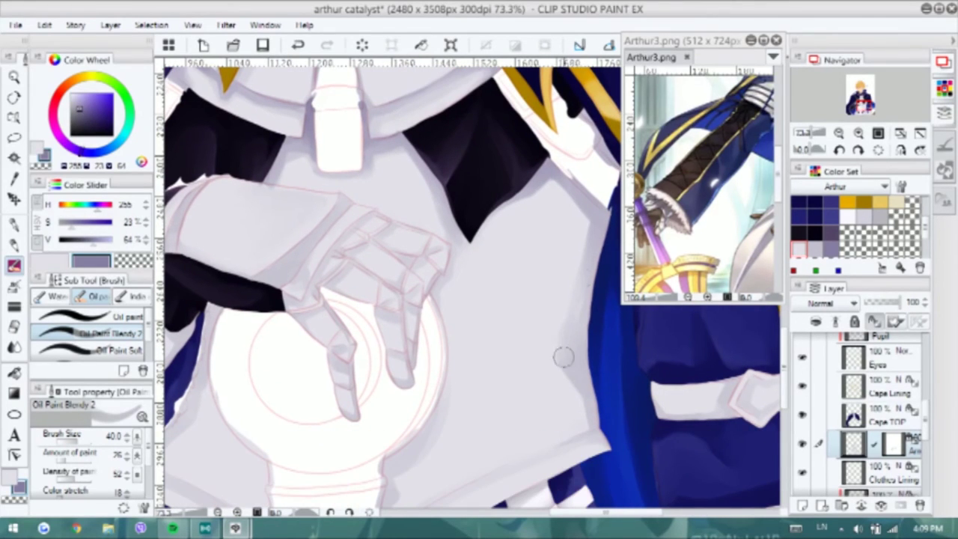
{"action": "left_click_drag", "start_coordinate": [589, 299], "coordinate": [594, 370]}
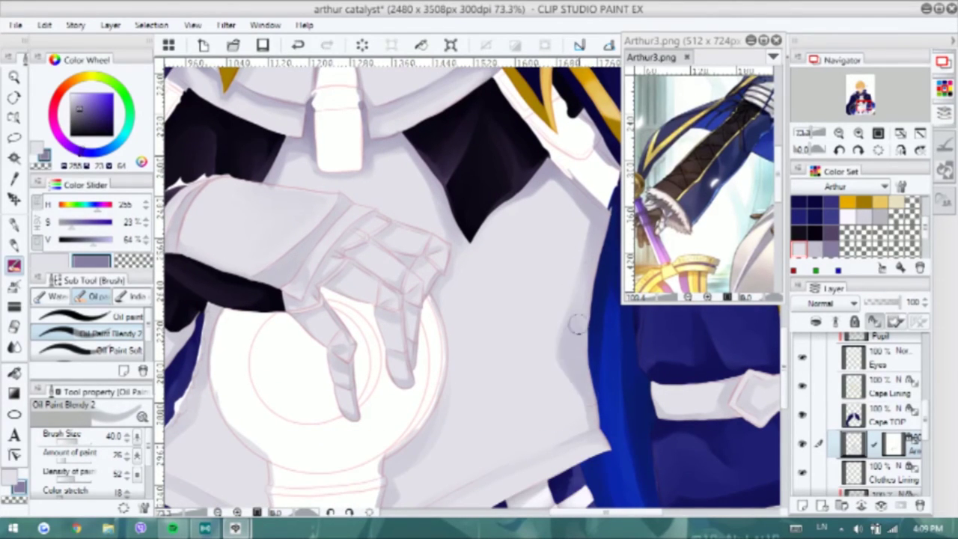
Paint a shadow along the lower torso plate's hem with the Oil paint flat brush, raising the brush size to 40
{"action": "scroll", "coordinate": [601, 315], "scroll_direction": "down", "scroll_amount": 3}
{"action": "key", "text": "period"}
{"action": "key", "text": "period"}
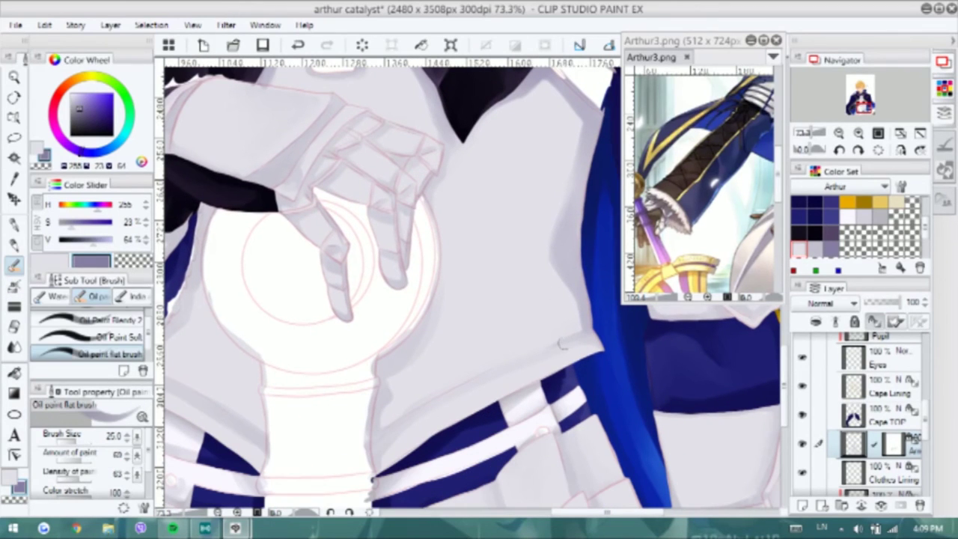
{"action": "left_click_drag", "start_coordinate": [597, 333], "coordinate": [474, 385]}
{"action": "key", "text": "bracketright"}
{"action": "key", "text": "bracketright"}
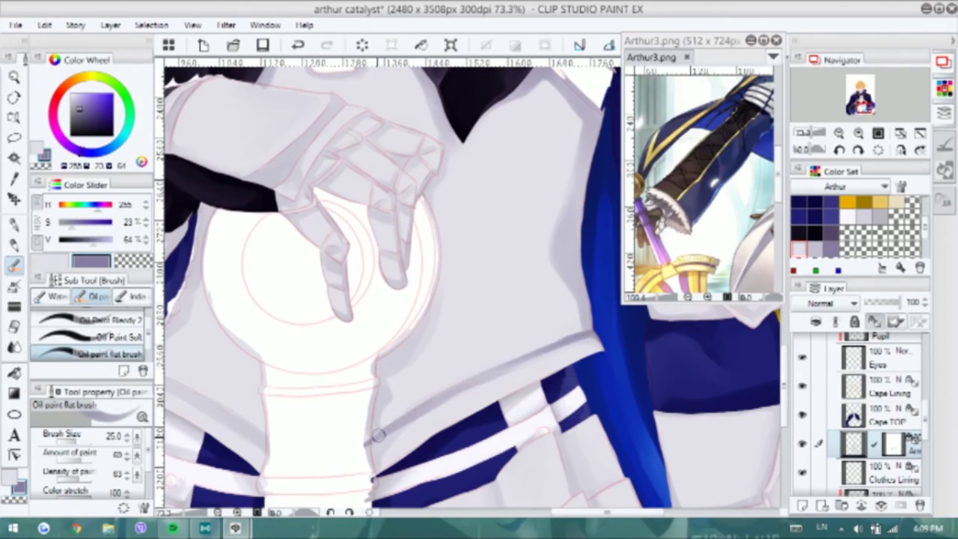
{"action": "left_click_drag", "start_coordinate": [372, 466], "coordinate": [539, 354]}
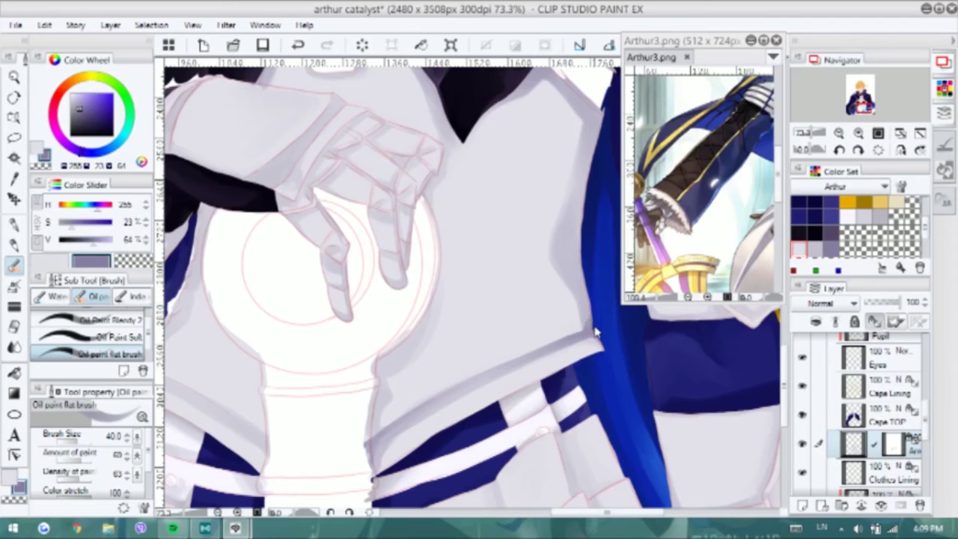
Shade the opposite half of the torso plate's hem and the armor beside the white cuff, then soften with Oil Paint Blendy 2
{"action": "left_click_drag", "start_coordinate": [367, 349], "coordinate": [491, 289]}
{"action": "mouse_move", "coordinate": [234, 286]}
{"action": "left_mouse_down"}
{"action": "mouse_move", "coordinate": [226, 307]}
{"action": "mouse_move", "coordinate": [329, 345]}
{"action": "mouse_move", "coordinate": [247, 302]}
{"action": "mouse_move", "coordinate": [382, 412]}
{"action": "left_mouse_up"}
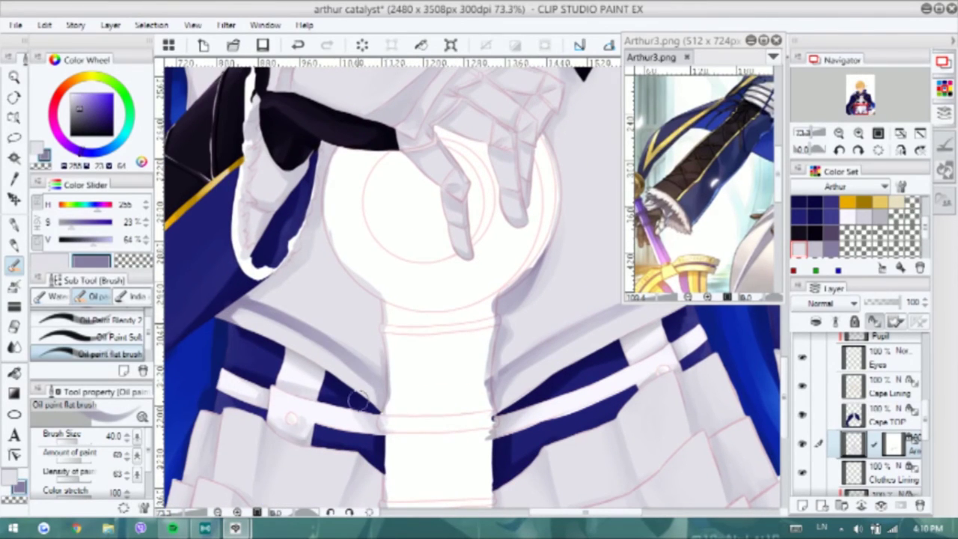
{"action": "mouse_move", "coordinate": [253, 288]}
{"action": "left_mouse_down"}
{"action": "mouse_move", "coordinate": [296, 240]}
{"action": "mouse_move", "coordinate": [307, 242]}
{"action": "left_mouse_up"}
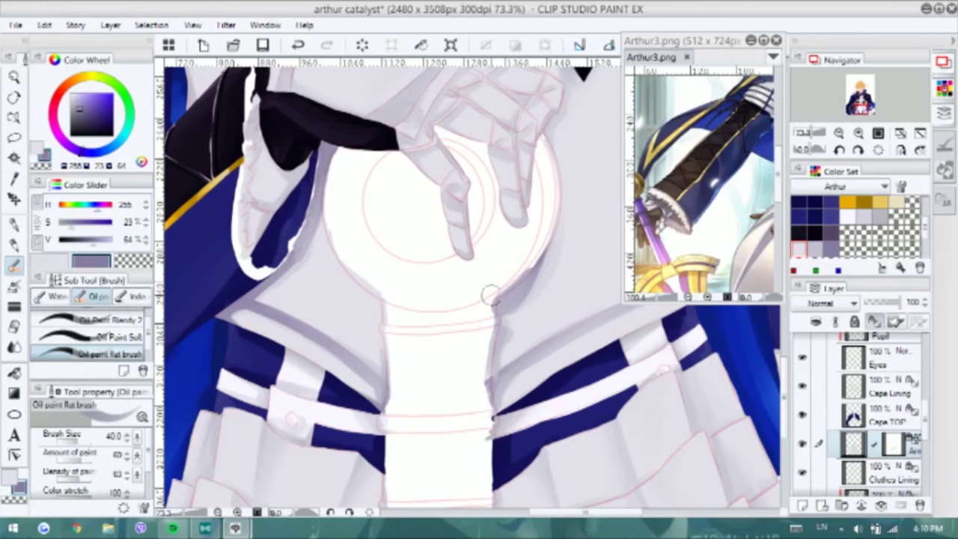
{"action": "key", "text": "comma"}
{"action": "key", "text": "comma"}
{"action": "left_click", "coordinate": [271, 294], "text": "alt"}
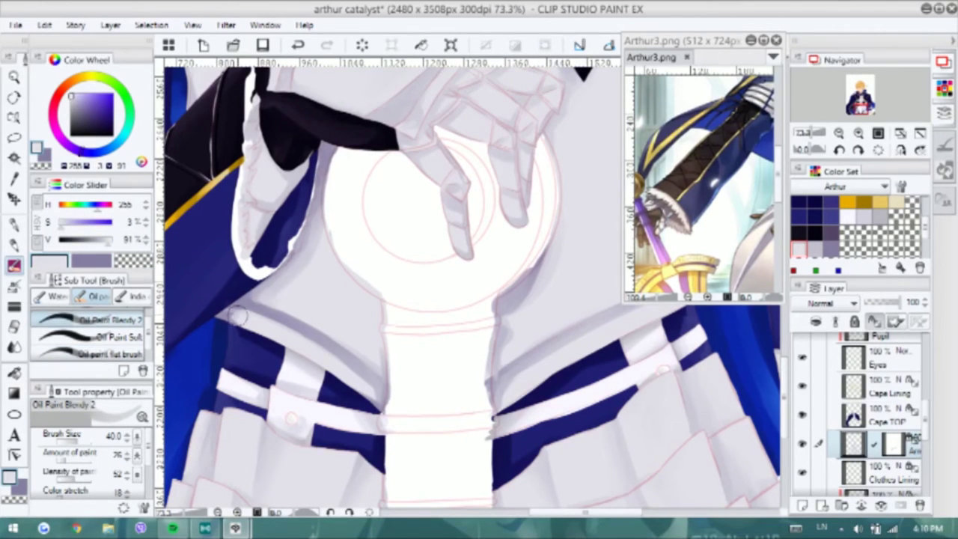
Shade the folds inside the hanging white-edged sleeve cuff with the Oil paint flat brush
{"action": "key", "text": "period"}
{"action": "key", "text": "period"}
{"action": "scroll", "coordinate": [322, 224], "scroll_direction": "up", "scroll_amount": 3}
{"action": "left_click", "coordinate": [322, 213], "text": "alt"}
{"action": "mouse_move", "coordinate": [324, 215]}
{"action": "left_mouse_down"}
{"action": "mouse_move", "coordinate": [320, 335]}
{"action": "mouse_move", "coordinate": [343, 252]}
{"action": "mouse_move", "coordinate": [369, 280]}
{"action": "mouse_move", "coordinate": [324, 337]}
{"action": "left_mouse_up"}
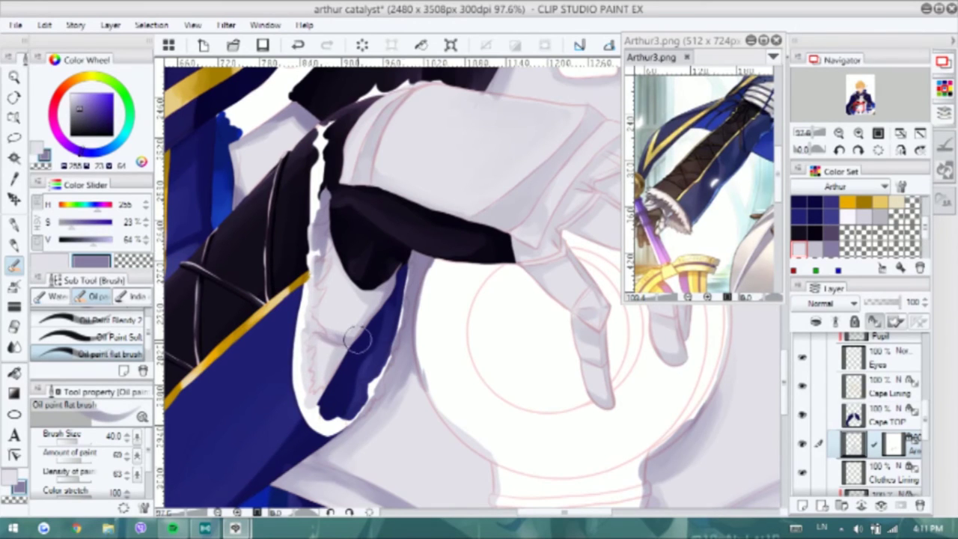
{"action": "scroll", "coordinate": [360, 341], "scroll_direction": "up", "scroll_amount": 2}
{"action": "scroll", "coordinate": [300, 329], "scroll_direction": "up", "scroll_amount": 5}
{"action": "mouse_move", "coordinate": [250, 292]}
{"action": "left_mouse_down"}
{"action": "mouse_move", "coordinate": [267, 239]}
{"action": "mouse_move", "coordinate": [315, 172]}
{"action": "left_mouse_up"}
Darken the gauntlet's flared side panel next to the wrist with the violet-grey shadow color
{"action": "scroll", "coordinate": [420, 154], "scroll_direction": "right", "scroll_amount": 2}
{"action": "left_click", "coordinate": [434, 166], "text": "alt"}
{"action": "key", "text": "p"}
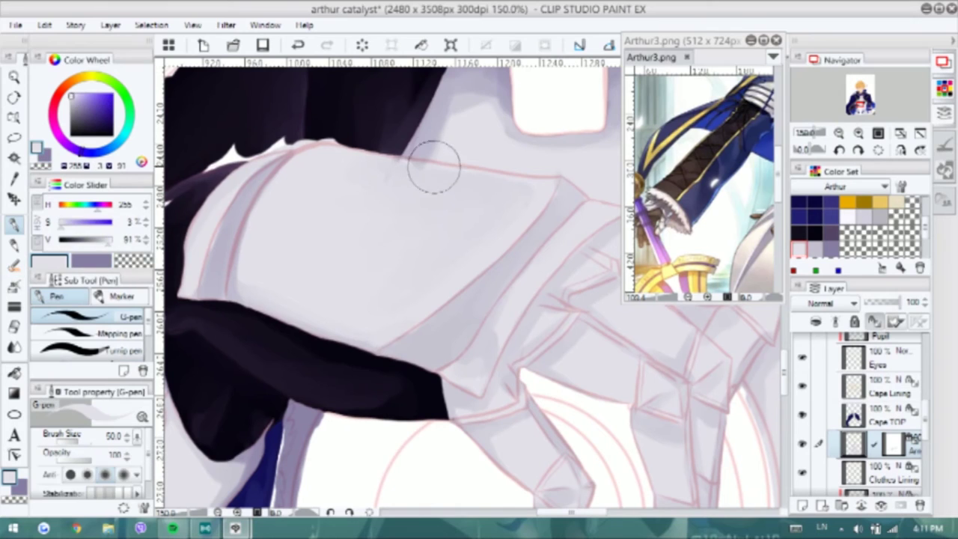
{"action": "key", "text": "x"}
{"action": "key", "text": "b"}
{"action": "mouse_move", "coordinate": [415, 345]}
{"action": "left_mouse_down"}
{"action": "mouse_move", "coordinate": [446, 320]}
{"action": "mouse_move", "coordinate": [427, 366]}
{"action": "mouse_move", "coordinate": [560, 181]}
{"action": "left_mouse_up"}
Shade the wrist band's fold and the first armor plate on the back of the gauntleted hand
{"action": "mouse_move", "coordinate": [482, 300]}
{"action": "left_mouse_down"}
{"action": "mouse_move", "coordinate": [362, 241]}
{"action": "mouse_move", "coordinate": [368, 267]}
{"action": "mouse_move", "coordinate": [336, 278]}
{"action": "mouse_move", "coordinate": [374, 239]}
{"action": "left_mouse_up"}
{"action": "scroll", "coordinate": [362, 241], "scroll_direction": "down", "scroll_amount": 1}
{"action": "left_click", "coordinate": [359, 261], "text": "alt"}
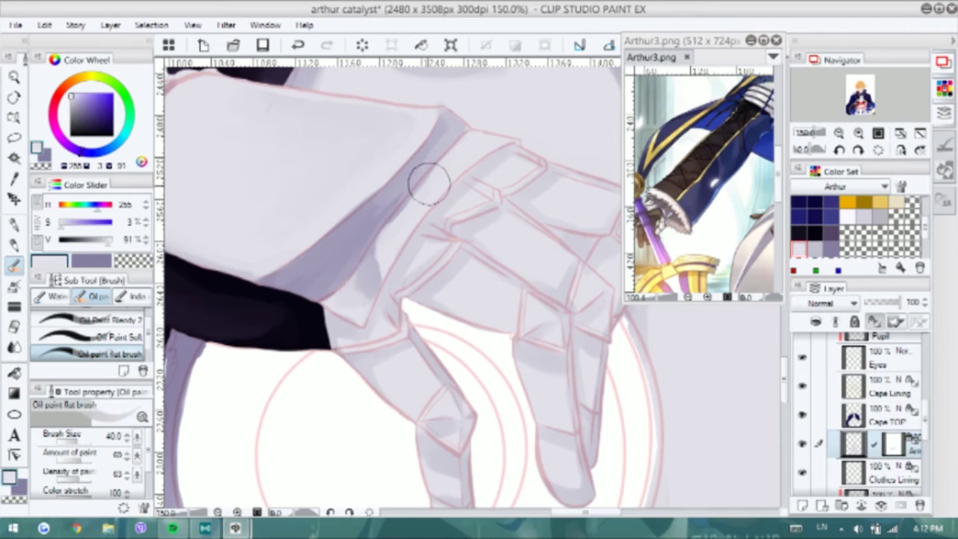
{"action": "key", "text": "p"}
{"action": "mouse_move", "coordinate": [383, 314]}
{"action": "left_mouse_down"}
{"action": "mouse_move", "coordinate": [296, 314]}
{"action": "mouse_move", "coordinate": [301, 376]}
{"action": "mouse_move", "coordinate": [314, 322]}
{"action": "left_mouse_up"}
{"action": "key", "text": "b"}
{"action": "left_click", "coordinate": [455, 224], "text": "alt"}
{"action": "mouse_move", "coordinate": [464, 232]}
{"action": "left_mouse_down"}
{"action": "mouse_move", "coordinate": [514, 231]}
{"action": "mouse_move", "coordinate": [473, 230]}
{"action": "mouse_move", "coordinate": [535, 247]}
{"action": "left_mouse_up"}
Reduce the Oil paint flat brush to size 15 and shade the outer hand-back plate and the small plate beside the wrist
{"action": "key", "text": "bracketleft"}
{"action": "key", "text": "bracketleft"}
{"action": "key", "text": "bracketleft"}
{"action": "key", "text": "bracketleft"}
{"action": "key", "text": "bracketleft"}
{"action": "mouse_move", "coordinate": [439, 200]}
{"action": "left_mouse_down"}
{"action": "mouse_move", "coordinate": [466, 175]}
{"action": "mouse_move", "coordinate": [550, 196]}
{"action": "left_mouse_up"}
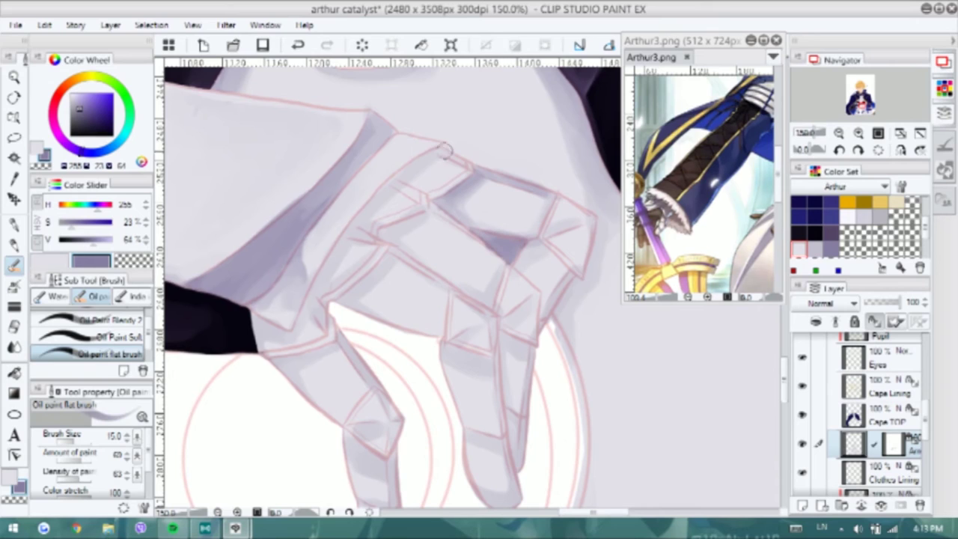
{"action": "left_click_drag", "start_coordinate": [460, 162], "coordinate": [436, 152]}
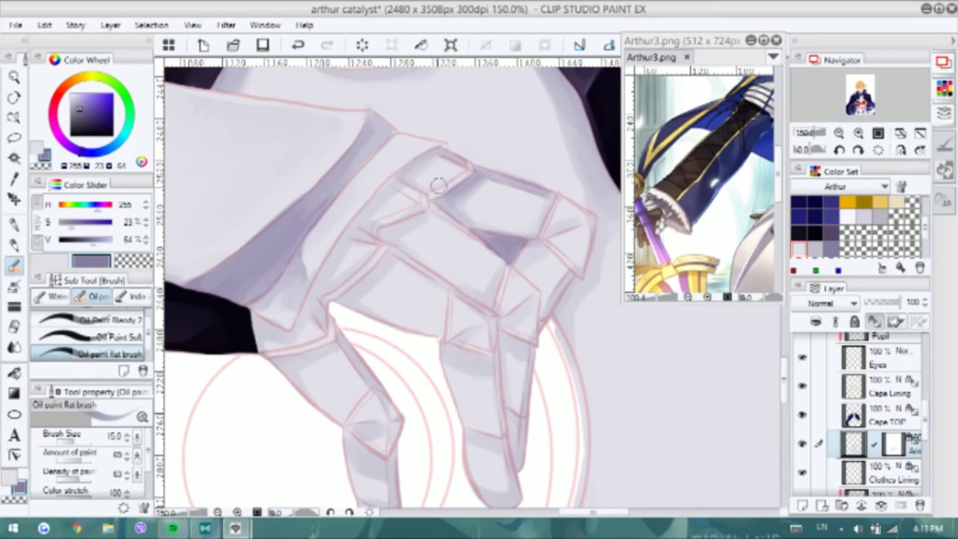
Darken the edges of the outermost knuckle plate and the finger segment beneath it with the G-pen, then soften the strokes
{"action": "key", "text": "p"}
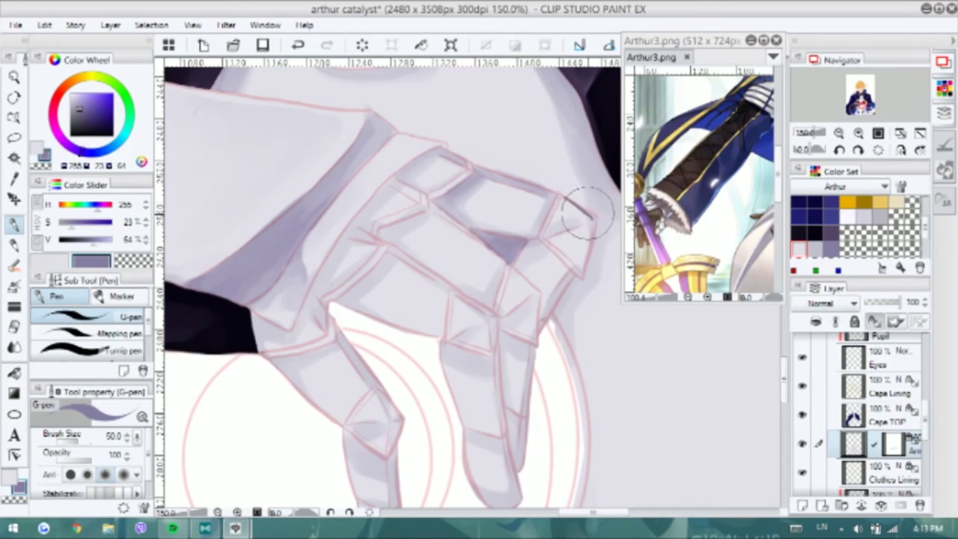
{"action": "mouse_move", "coordinate": [552, 235]}
{"action": "left_mouse_down"}
{"action": "mouse_move", "coordinate": [554, 225]}
{"action": "mouse_move", "coordinate": [576, 247]}
{"action": "mouse_move", "coordinate": [543, 312]}
{"action": "left_mouse_up"}
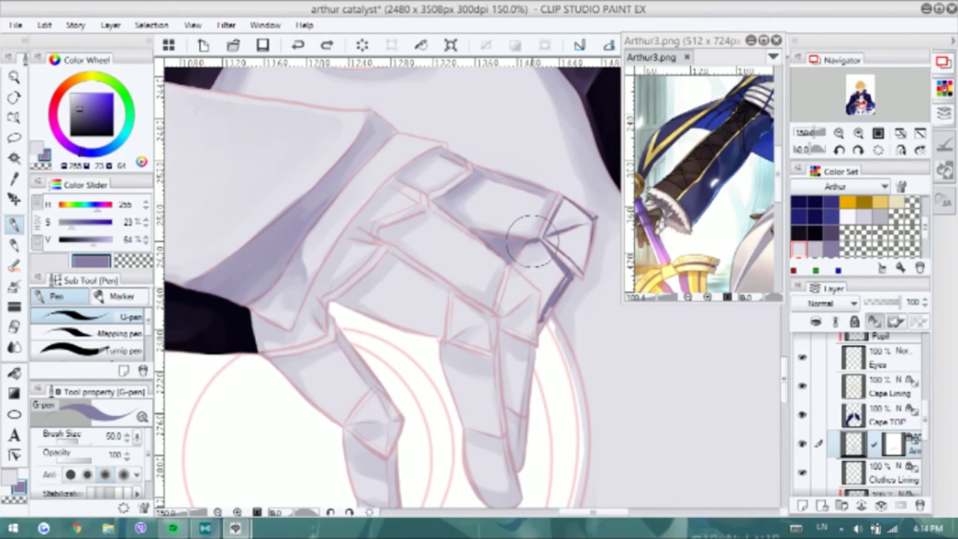
{"action": "key", "text": "b"}
{"action": "key", "text": "ctrl+z"}
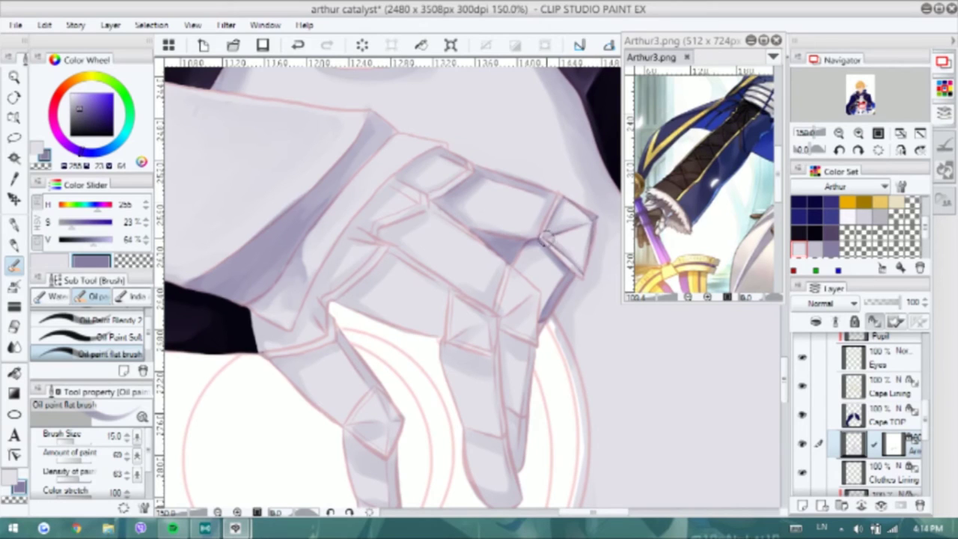
{"action": "key", "text": "p"}
{"action": "key", "text": "ctrl+z"}
Rework the dark strokes along the edges of the outer hand-back plate and blend them with the Oil paint flat brush
{"action": "mouse_move", "coordinate": [554, 196]}
{"action": "left_mouse_down"}
{"action": "mouse_move", "coordinate": [487, 182]}
{"action": "mouse_move", "coordinate": [482, 167]}
{"action": "mouse_move", "coordinate": [434, 201]}
{"action": "left_mouse_up"}
{"action": "key", "text": "ctrl+z"}
{"action": "key", "text": "ctrl+z"}
{"action": "key", "text": "ctrl+z"}
{"action": "key", "text": "b"}
{"action": "mouse_move", "coordinate": [472, 173]}
{"action": "left_mouse_down"}
{"action": "mouse_move", "coordinate": [438, 202]}
{"action": "mouse_move", "coordinate": [469, 226]}
{"action": "left_mouse_up"}
{"action": "key", "text": "ctrl+z"}
{"action": "key", "text": "ctrl+z"}
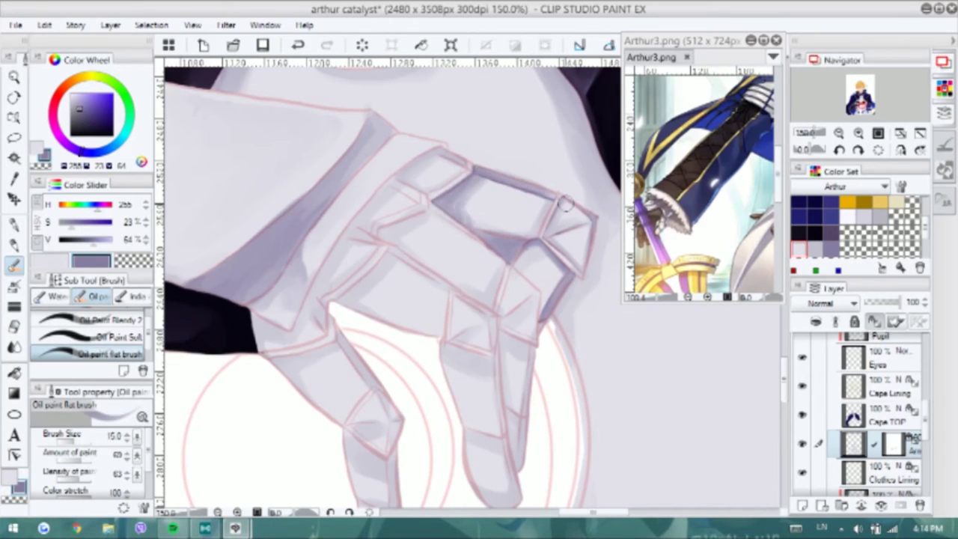
Outline the small plate near the wrist with G-pen shadow strokes and soften them into the plate
{"action": "key", "text": "p"}
{"action": "mouse_move", "coordinate": [438, 150]}
{"action": "left_mouse_down"}
{"action": "mouse_move", "coordinate": [470, 167]}
{"action": "mouse_move", "coordinate": [396, 176]}
{"action": "mouse_move", "coordinate": [438, 154]}
{"action": "left_mouse_up"}
{"action": "key", "text": "b"}
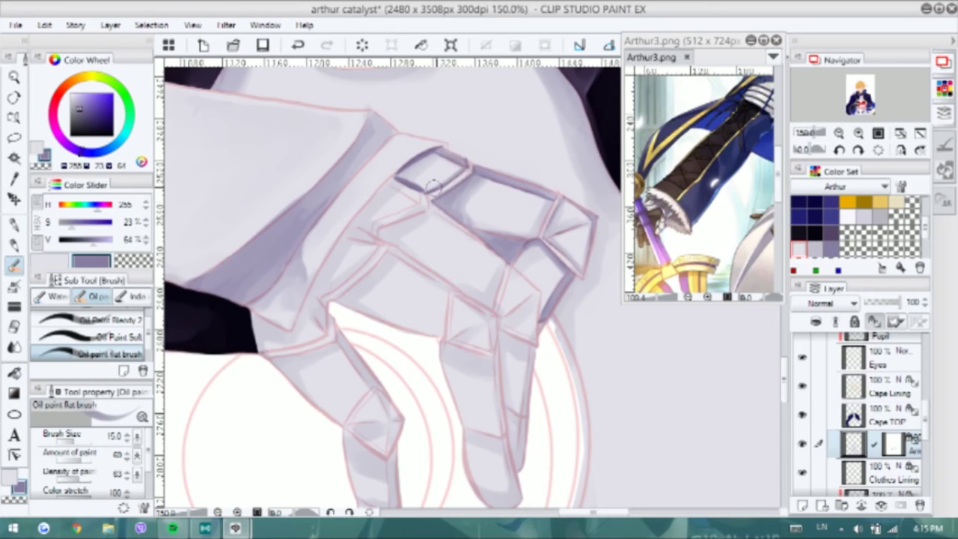
{"action": "key", "text": "ctrl+z"}
{"action": "left_click_drag", "start_coordinate": [434, 154], "coordinate": [408, 170]}
Draw the dark cuff shadow and central hand-back plate edges with the G-pen, then blend them using the light base color
{"action": "key", "text": "p"}
{"action": "scroll", "coordinate": [421, 169], "scroll_direction": "up", "scroll_amount": 1}
{"action": "key", "text": "ctrl+z"}
{"action": "mouse_move", "coordinate": [452, 249]}
{"action": "left_mouse_down"}
{"action": "mouse_move", "coordinate": [439, 246]}
{"action": "mouse_move", "coordinate": [509, 261]}
{"action": "mouse_move", "coordinate": [405, 277]}
{"action": "left_mouse_up"}
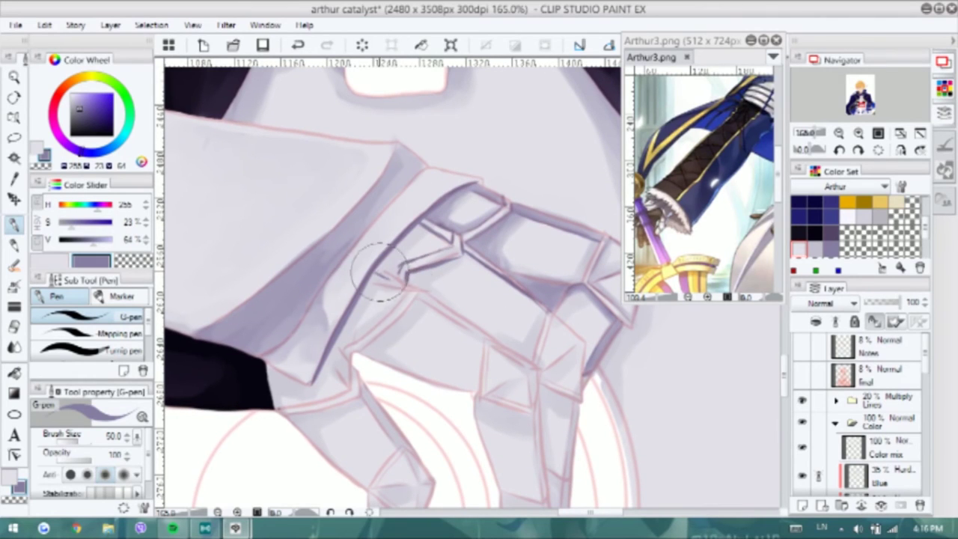
{"action": "key", "text": "b"}
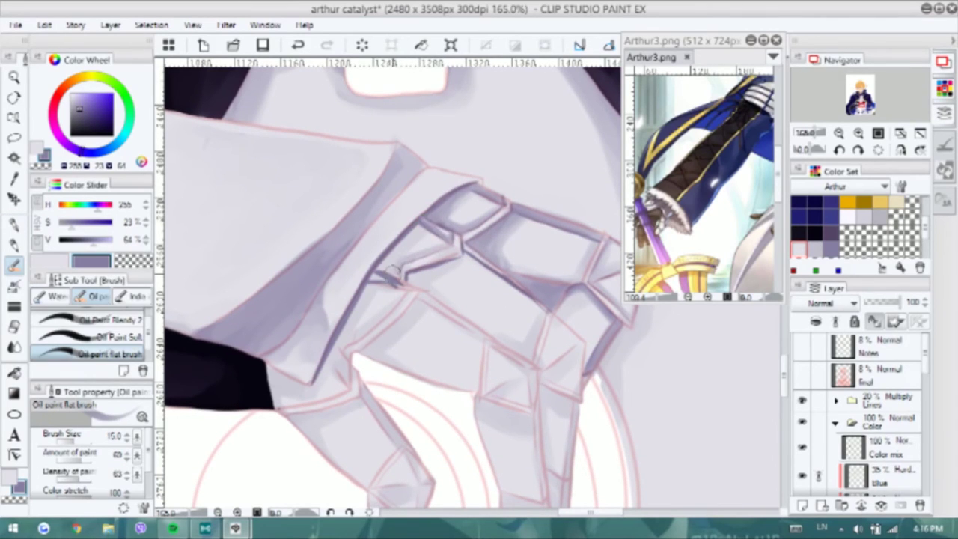
{"action": "mouse_move", "coordinate": [390, 282]}
{"action": "left_mouse_down"}
{"action": "mouse_move", "coordinate": [468, 247]}
{"action": "mouse_move", "coordinate": [404, 273]}
{"action": "mouse_move", "coordinate": [464, 254]}
{"action": "left_mouse_up"}
{"action": "left_click", "coordinate": [517, 292], "text": "alt"}
{"action": "left_click_drag", "start_coordinate": [498, 285], "coordinate": [429, 219]}
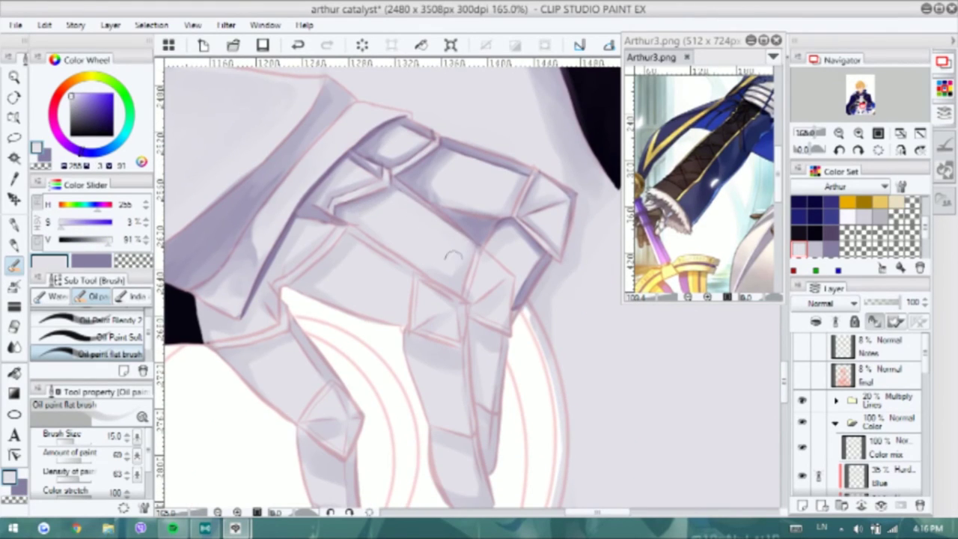
Add G-pen shadows to the central knuckle plate and the rear finger, and soften those around the knuckle
{"action": "key", "text": "p"}
{"action": "left_click", "coordinate": [442, 273], "text": "alt"}
{"action": "left_click_drag", "start_coordinate": [484, 304], "coordinate": [511, 329]}
{"action": "scroll", "coordinate": [479, 330], "scroll_direction": "down", "scroll_amount": 1}
{"action": "left_click_drag", "start_coordinate": [480, 288], "coordinate": [495, 385]}
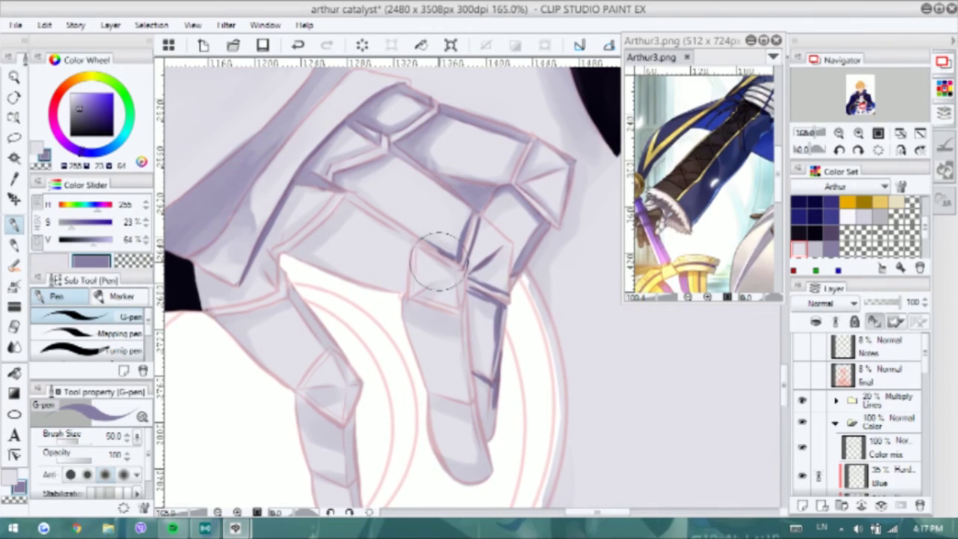
{"action": "key", "text": "b"}
{"action": "key", "text": "ctrl+z"}
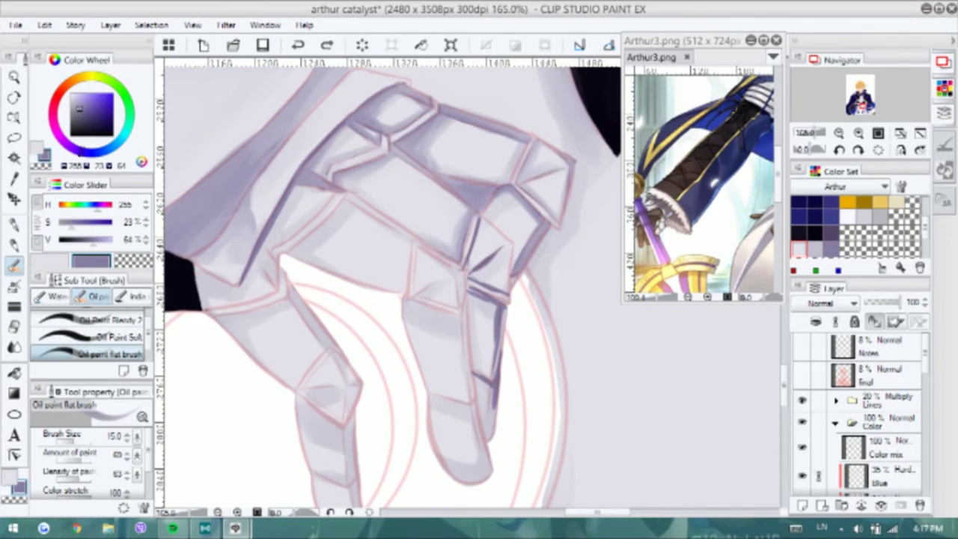
{"action": "left_click", "coordinate": [436, 188], "text": "alt"}
{"action": "left_click_drag", "start_coordinate": [460, 210], "coordinate": [452, 250]}
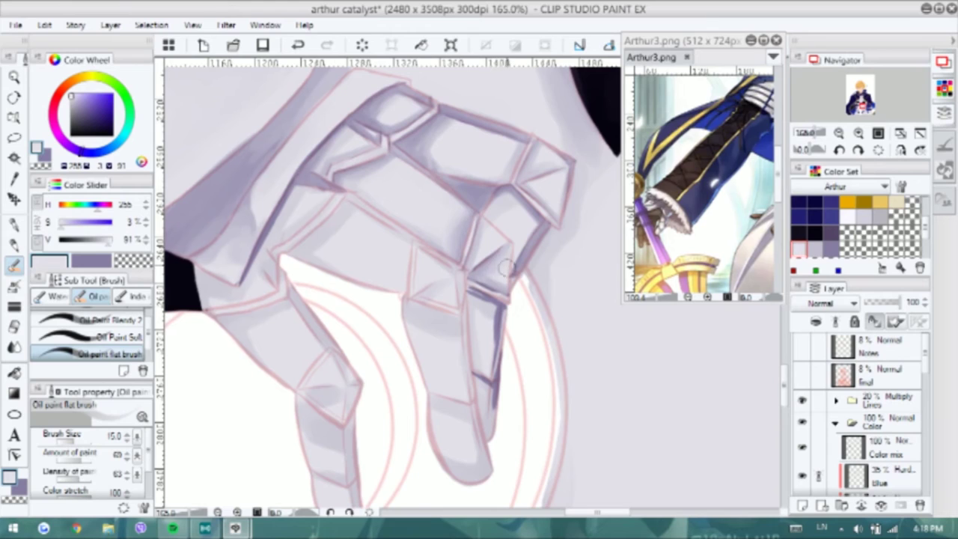
Blend the rear finger's shading by painting with the violet-grey shadow color and the light base color
{"action": "key", "text": "x"}
{"action": "left_click_drag", "start_coordinate": [473, 292], "coordinate": [498, 345]}
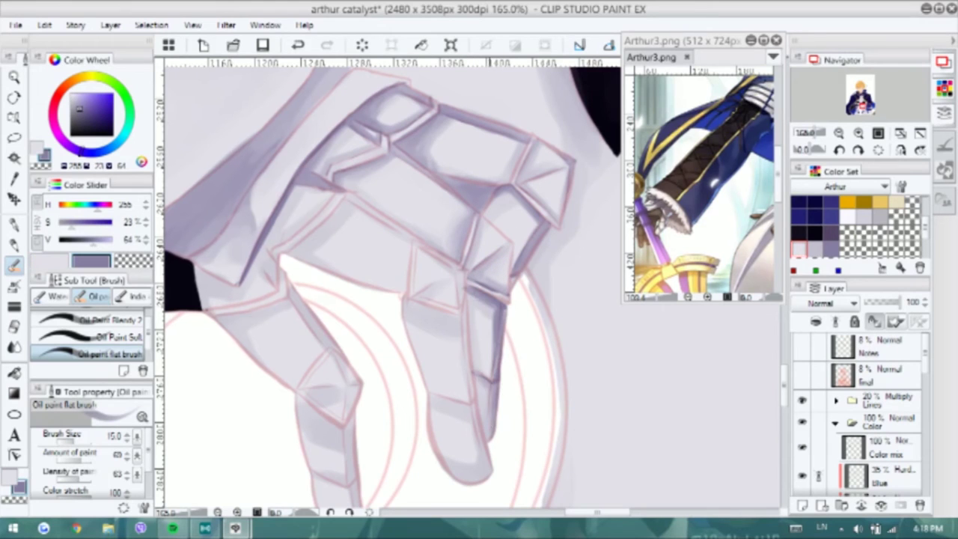
{"action": "key", "text": "x"}
{"action": "left_click_drag", "start_coordinate": [507, 304], "coordinate": [483, 370]}
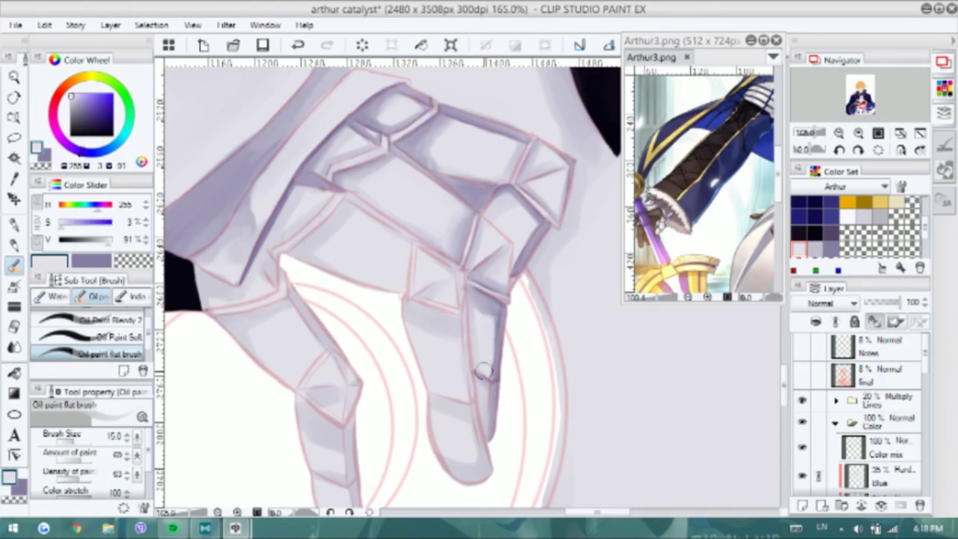
Draw G-pen shadow strokes along the lower hand-back plate, its knuckle plate and the edges of the front finger
{"action": "key", "text": "p"}
{"action": "key", "text": "x"}
{"action": "mouse_move", "coordinate": [353, 182]}
{"action": "left_mouse_down"}
{"action": "mouse_move", "coordinate": [340, 175]}
{"action": "mouse_move", "coordinate": [285, 239]}
{"action": "mouse_move", "coordinate": [324, 189]}
{"action": "mouse_move", "coordinate": [314, 247]}
{"action": "mouse_move", "coordinate": [427, 207]}
{"action": "mouse_move", "coordinate": [410, 267]}
{"action": "mouse_move", "coordinate": [439, 284]}
{"action": "mouse_move", "coordinate": [457, 276]}
{"action": "mouse_move", "coordinate": [476, 315]}
{"action": "mouse_move", "coordinate": [478, 381]}
{"action": "mouse_move", "coordinate": [497, 443]}
{"action": "left_mouse_up"}
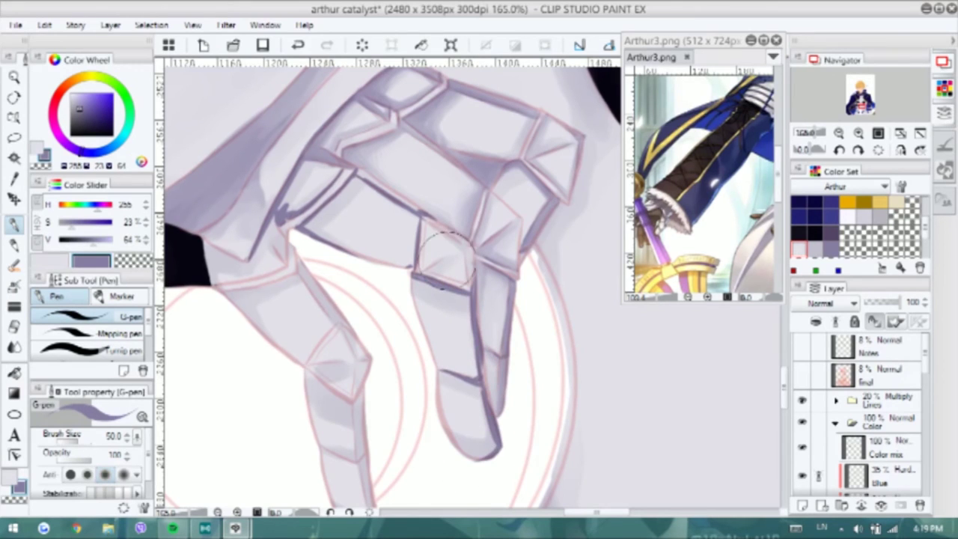
{"action": "mouse_move", "coordinate": [430, 217]}
{"action": "left_mouse_down"}
{"action": "mouse_move", "coordinate": [464, 247]}
{"action": "mouse_move", "coordinate": [463, 278]}
{"action": "left_mouse_up"}
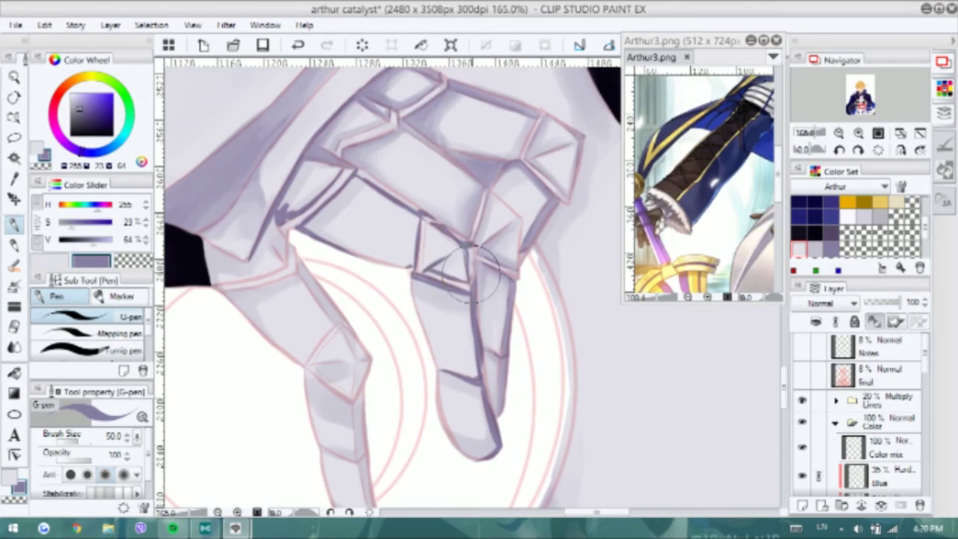
Soften the shadows on the lower hand plate and front finger, and paint light rims along the plate borders
{"action": "key", "text": "b"}
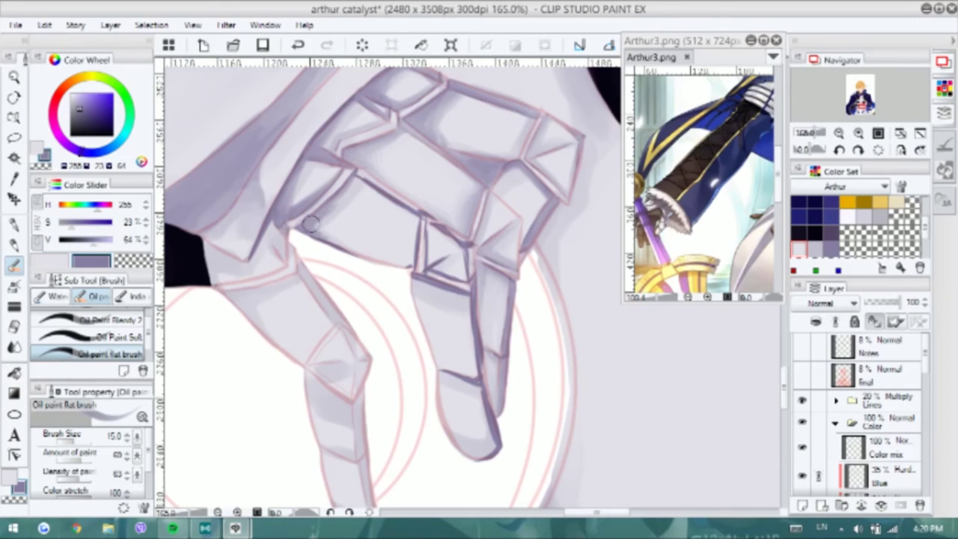
{"action": "left_click", "coordinate": [345, 193], "text": "alt"}
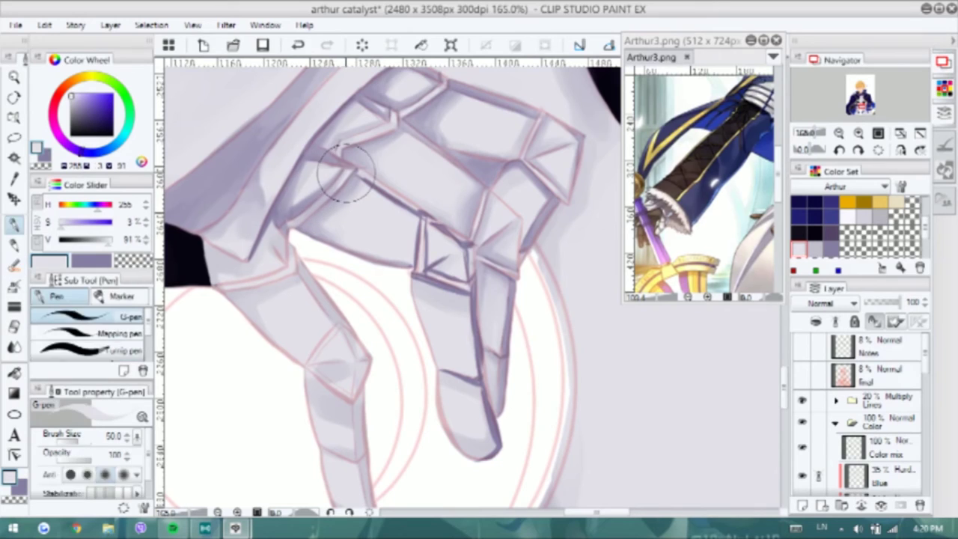
{"action": "left_click", "coordinate": [443, 252], "text": "alt"}
{"action": "mouse_move", "coordinate": [410, 275]}
{"action": "left_mouse_down"}
{"action": "mouse_move", "coordinate": [464, 297]}
{"action": "mouse_move", "coordinate": [475, 374]}
{"action": "mouse_move", "coordinate": [467, 442]}
{"action": "left_mouse_up"}
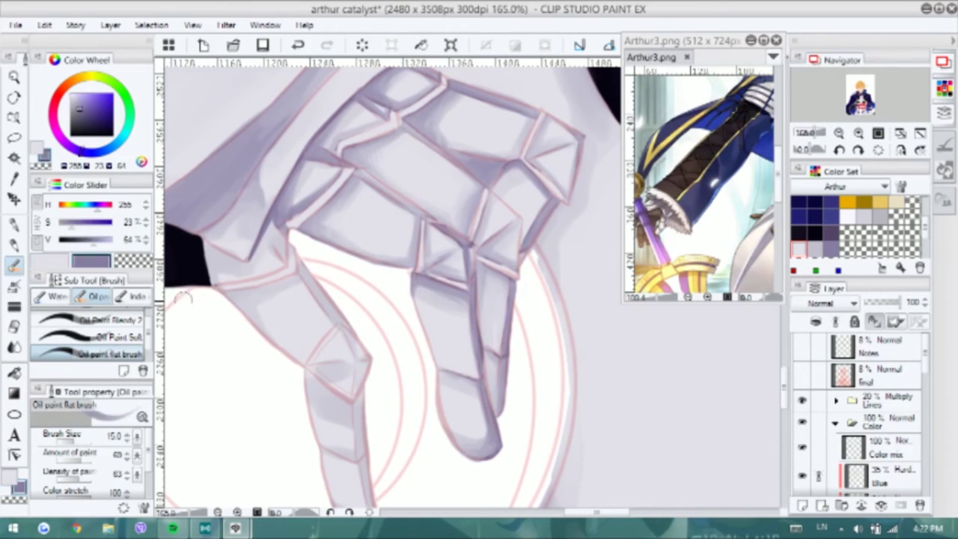
Darken the wrist gap under the cuff and the thumb's plate edges, joint and tip segments with the G-pen
{"action": "key", "text": "p"}
{"action": "left_click_drag", "start_coordinate": [210, 243], "coordinate": [247, 262]}
{"action": "left_click_drag", "start_coordinate": [279, 220], "coordinate": [288, 258]}
{"action": "mouse_move", "coordinate": [262, 202]}
{"action": "left_mouse_down"}
{"action": "mouse_move", "coordinate": [283, 247]}
{"action": "mouse_move", "coordinate": [270, 240]}
{"action": "mouse_move", "coordinate": [329, 299]}
{"action": "mouse_move", "coordinate": [348, 337]}
{"action": "mouse_move", "coordinate": [314, 353]}
{"action": "mouse_move", "coordinate": [352, 359]}
{"action": "mouse_move", "coordinate": [340, 383]}
{"action": "left_mouse_up"}
{"action": "scroll", "coordinate": [341, 386], "scroll_direction": "down", "scroll_amount": 1}
{"action": "mouse_move", "coordinate": [359, 352]}
{"action": "left_mouse_down"}
{"action": "mouse_move", "coordinate": [342, 456]}
{"action": "mouse_move", "coordinate": [329, 348]}
{"action": "left_mouse_up"}
Blend the wrist and thumb plate shadows with the Oil paint flat brush, alternating the light base and violet-grey colors
{"action": "key", "text": "b"}
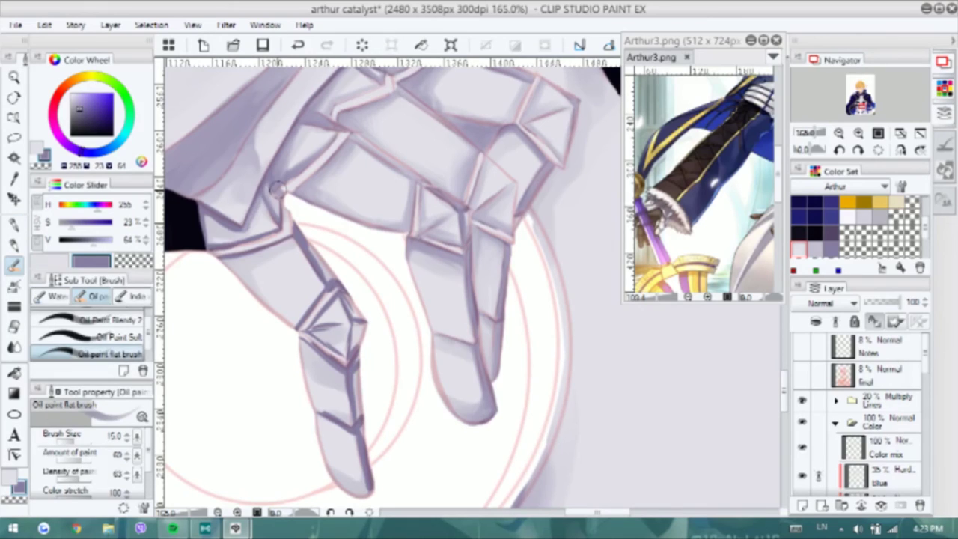
{"action": "mouse_move", "coordinate": [218, 237]}
{"action": "left_mouse_down"}
{"action": "mouse_move", "coordinate": [271, 226]}
{"action": "mouse_move", "coordinate": [288, 242]}
{"action": "mouse_move", "coordinate": [238, 276]}
{"action": "mouse_move", "coordinate": [309, 245]}
{"action": "left_mouse_up"}
{"action": "left_click", "coordinate": [266, 249], "text": "alt"}
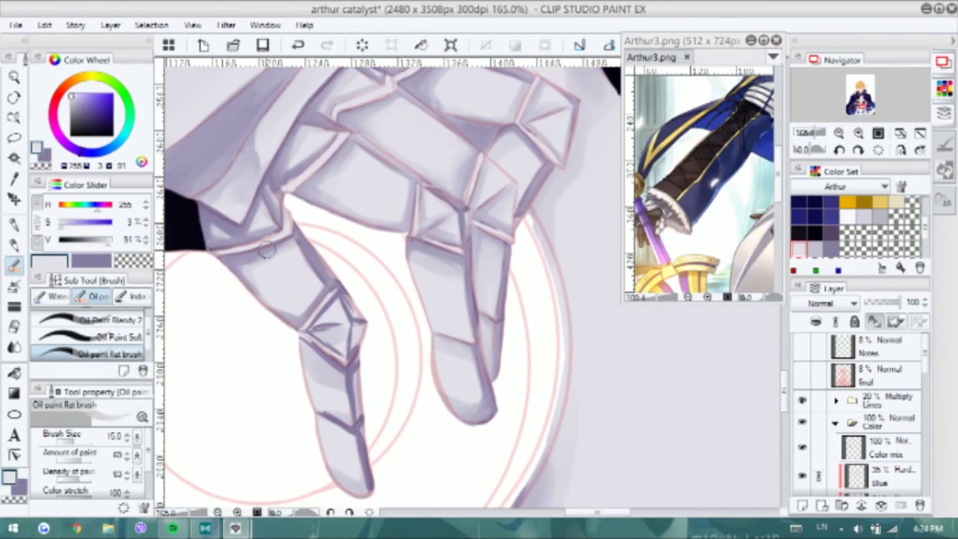
{"action": "left_click", "coordinate": [293, 234], "text": "alt"}
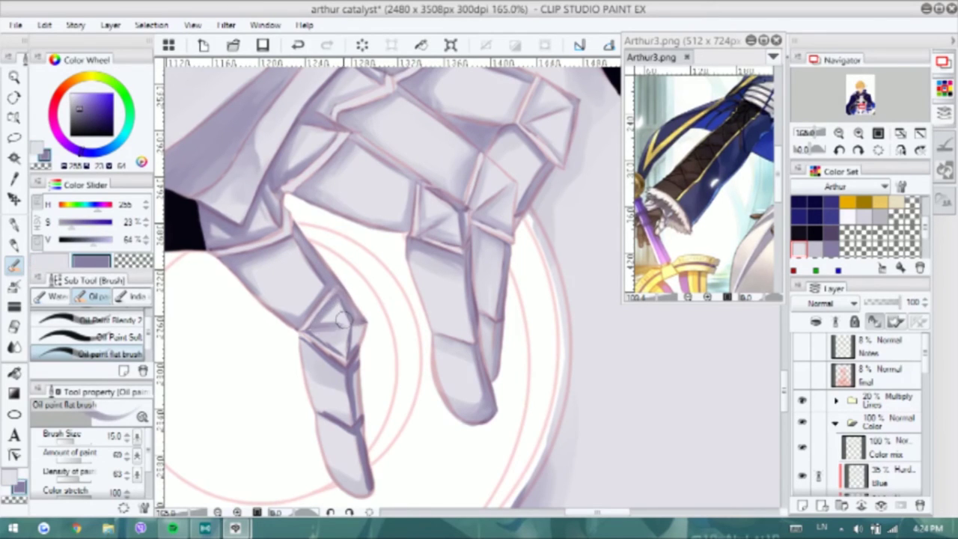
{"action": "left_click_drag", "start_coordinate": [342, 318], "coordinate": [339, 291]}
{"action": "left_click_drag", "start_coordinate": [350, 344], "coordinate": [356, 401]}
{"action": "left_click_drag", "start_coordinate": [291, 317], "coordinate": [329, 346]}
{"action": "left_click_drag", "start_coordinate": [357, 391], "coordinate": [347, 455]}
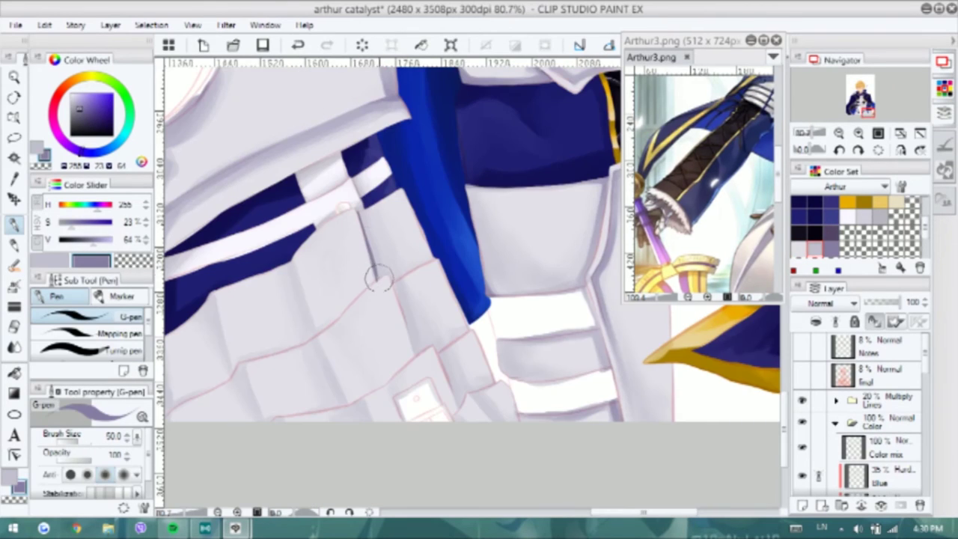
Shade the folds of the skirt plates beside the blue cape and smooth them with Oil Paint Blendy 2
{"action": "key", "text": "b"}
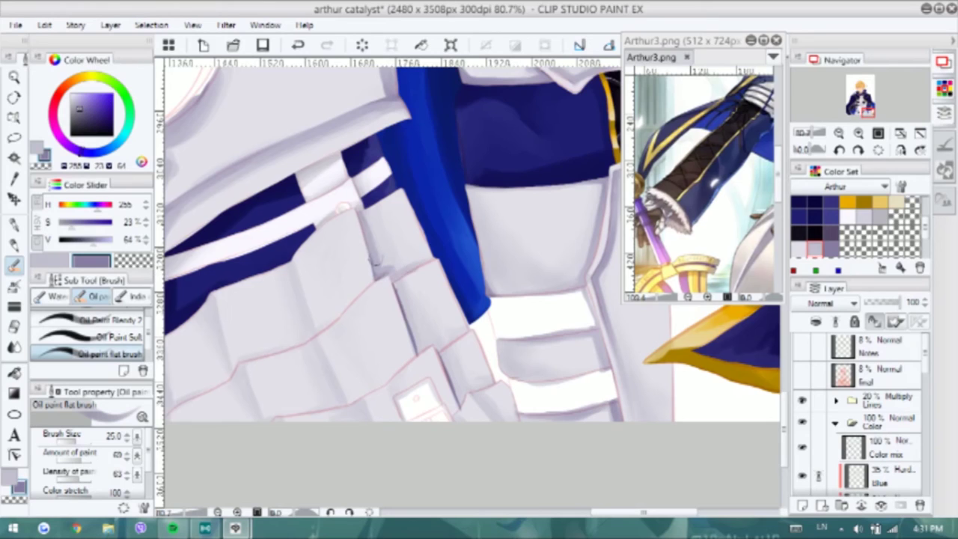
{"action": "left_click", "coordinate": [141, 321]}
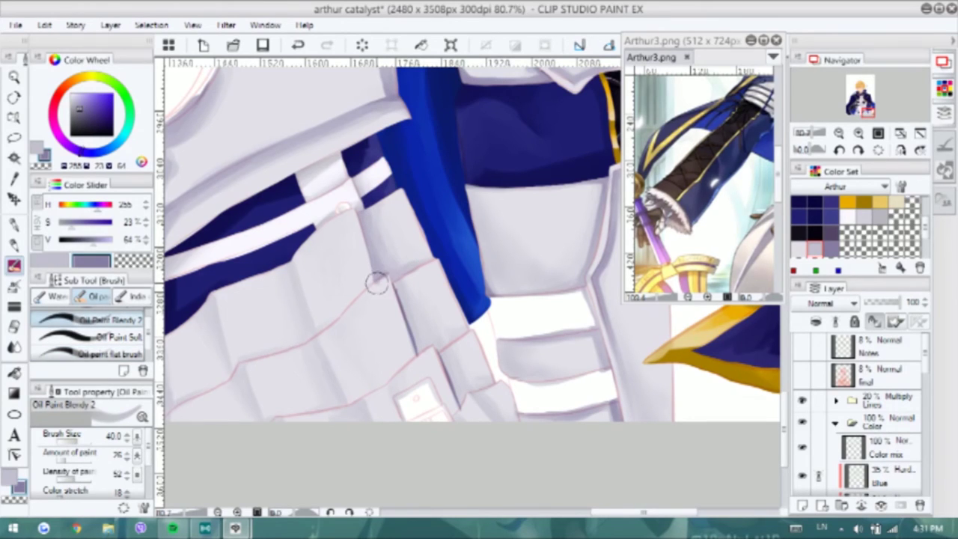
{"action": "key", "text": "b"}
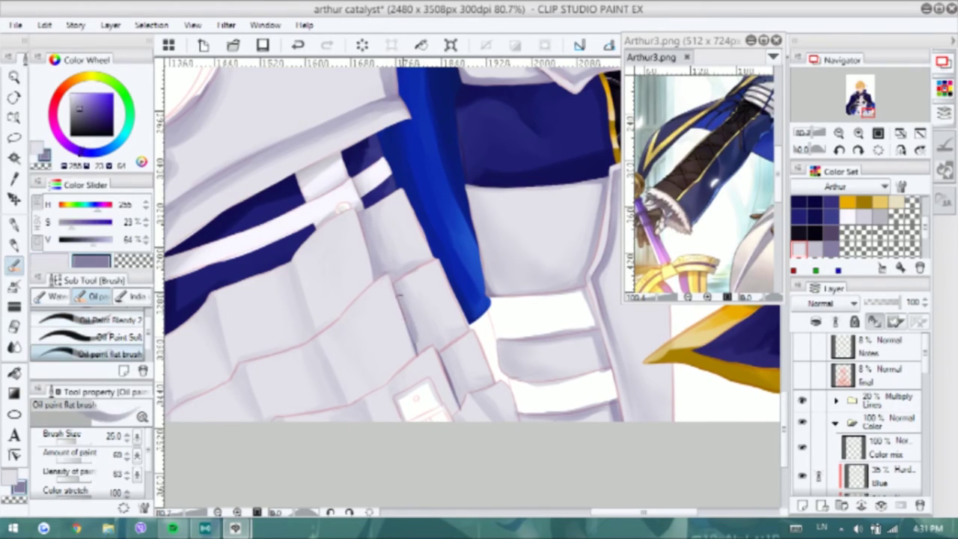
{"action": "scroll", "coordinate": [422, 320], "scroll_direction": "down", "scroll_amount": 2}
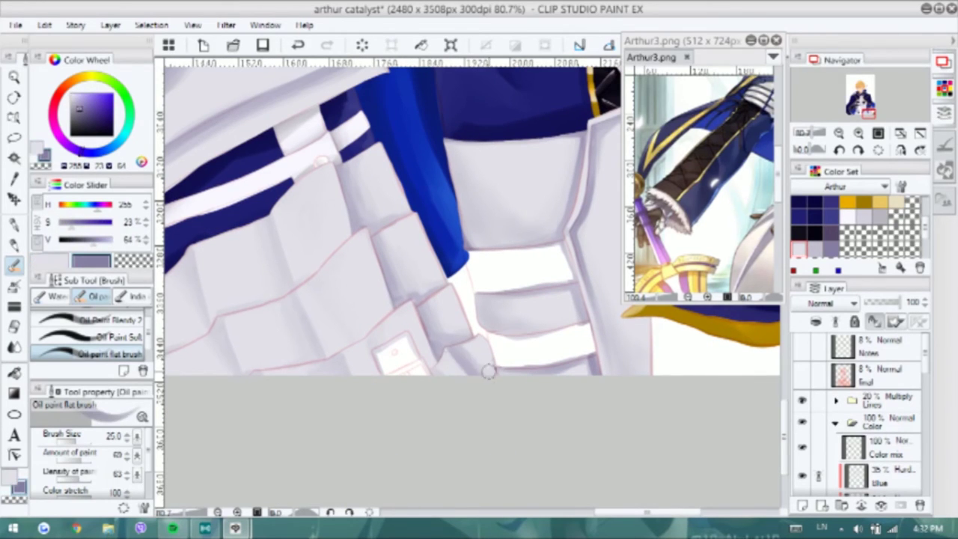
{"action": "scroll", "coordinate": [449, 356], "scroll_direction": "down", "scroll_amount": 1}
{"action": "mouse_move", "coordinate": [402, 330]}
{"action": "left_mouse_down"}
{"action": "mouse_move", "coordinate": [433, 314]}
{"action": "mouse_move", "coordinate": [398, 331]}
{"action": "left_mouse_up"}
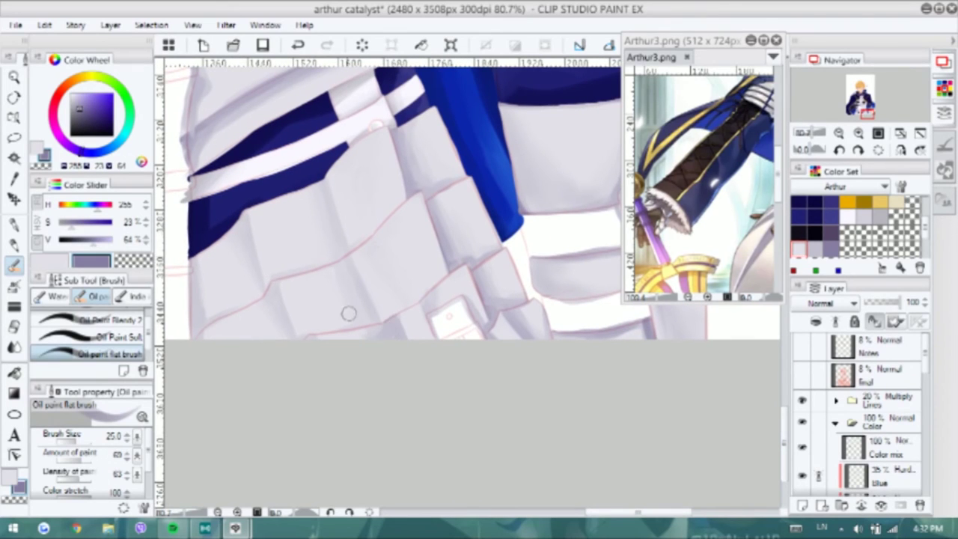
Shade the vertical fold in the upper skirt tier below the belt and smooth it with Oil Paint Blendy 2
{"action": "left_click_drag", "start_coordinate": [311, 339], "coordinate": [349, 388]}
{"action": "key", "text": "ctrl+z"}
{"action": "left_click_drag", "start_coordinate": [359, 217], "coordinate": [383, 301]}
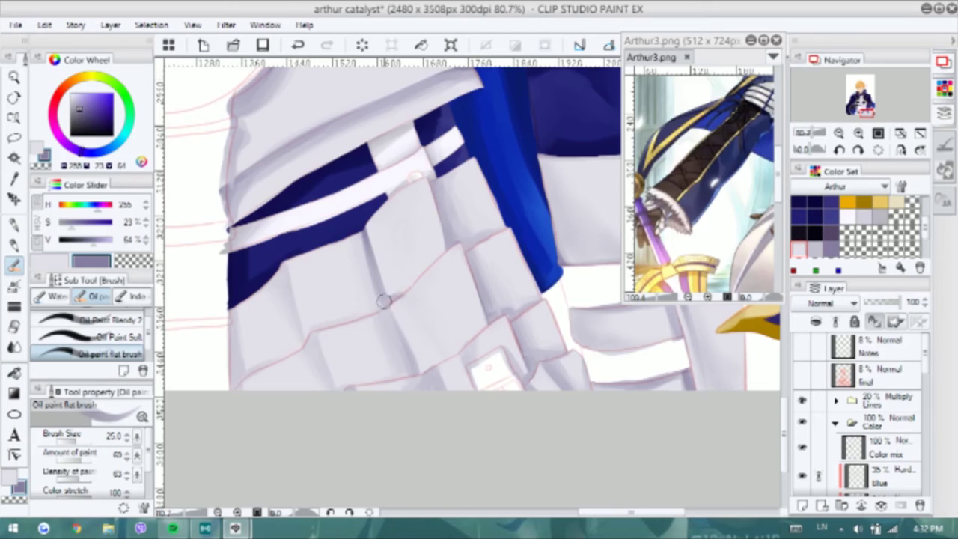
{"action": "left_click", "coordinate": [90, 320]}
{"action": "left_click", "coordinate": [346, 268], "text": "alt"}
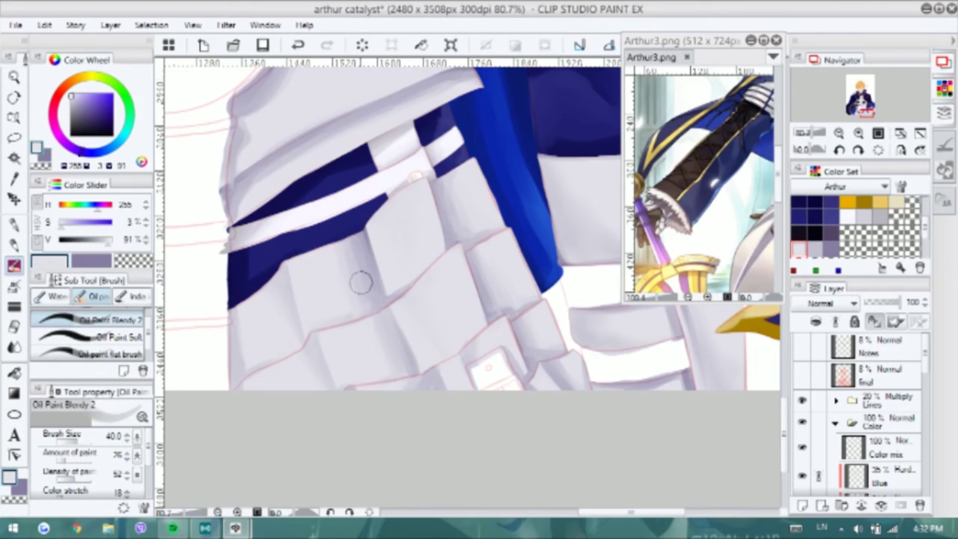
{"action": "scroll", "coordinate": [343, 240], "scroll_direction": "down", "scroll_amount": 3}
Deepen the folds of the skirt's lower tier with the violet-grey shadow color and blend them
{"action": "key", "text": "x"}
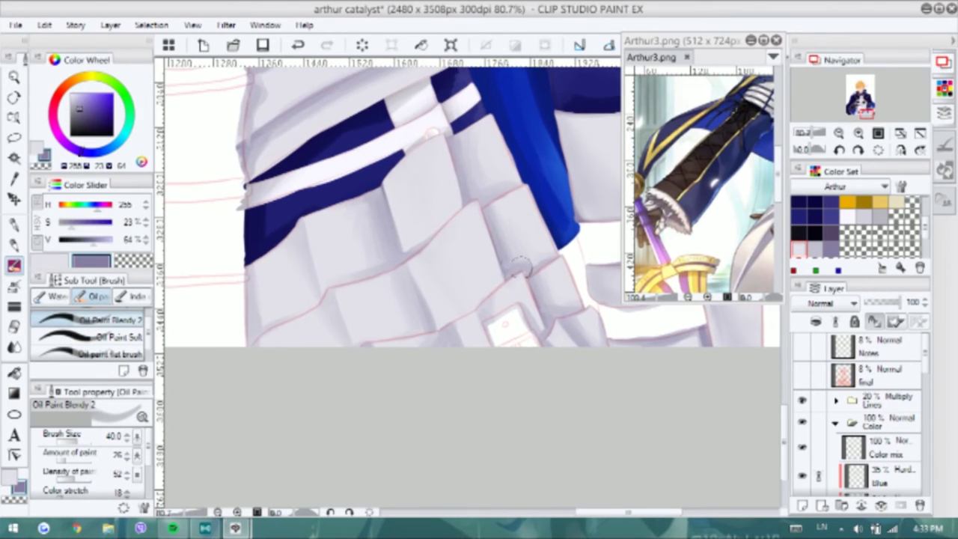
{"action": "key", "text": "p"}
{"action": "key", "text": "b"}
{"action": "key", "text": "p"}
{"action": "key", "text": "b"}
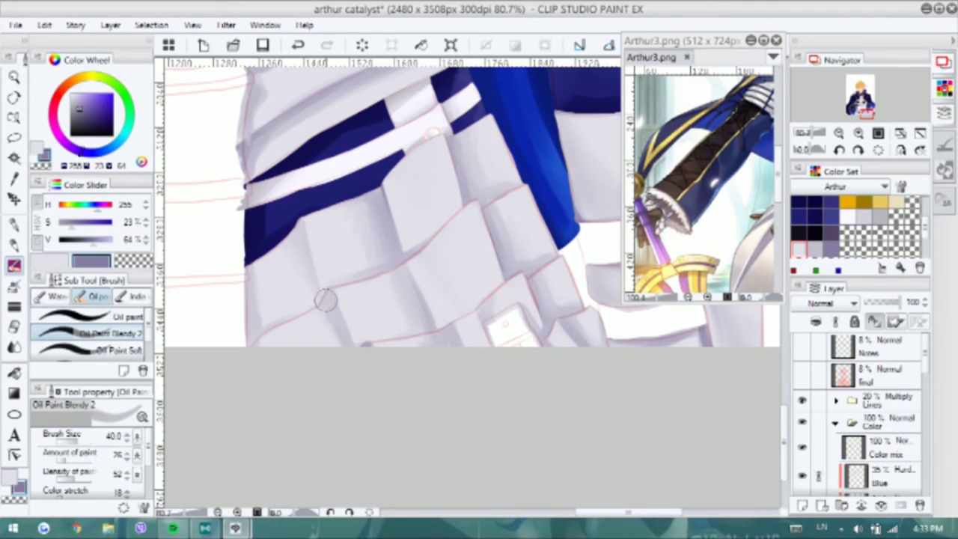
Smooth the fold shadows in both tiers of the right skirt plates with Oil Paint Blendy 2 and the light base color
{"action": "left_click_drag", "start_coordinate": [271, 306], "coordinate": [308, 345]}
{"action": "key", "text": "p"}
{"action": "key", "text": "b"}
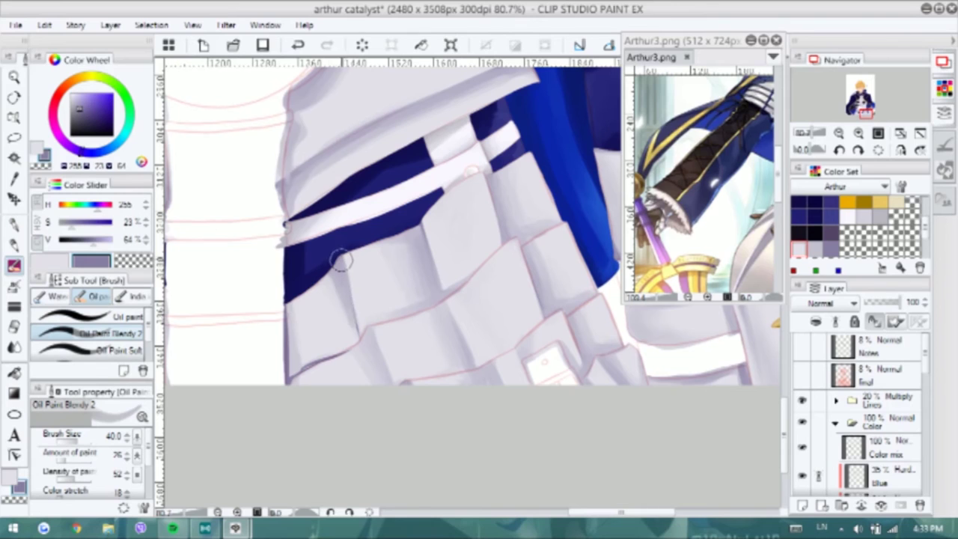
{"action": "left_click", "coordinate": [340, 362], "text": "alt"}
{"action": "left_click_drag", "start_coordinate": [450, 385], "coordinate": [477, 376]}
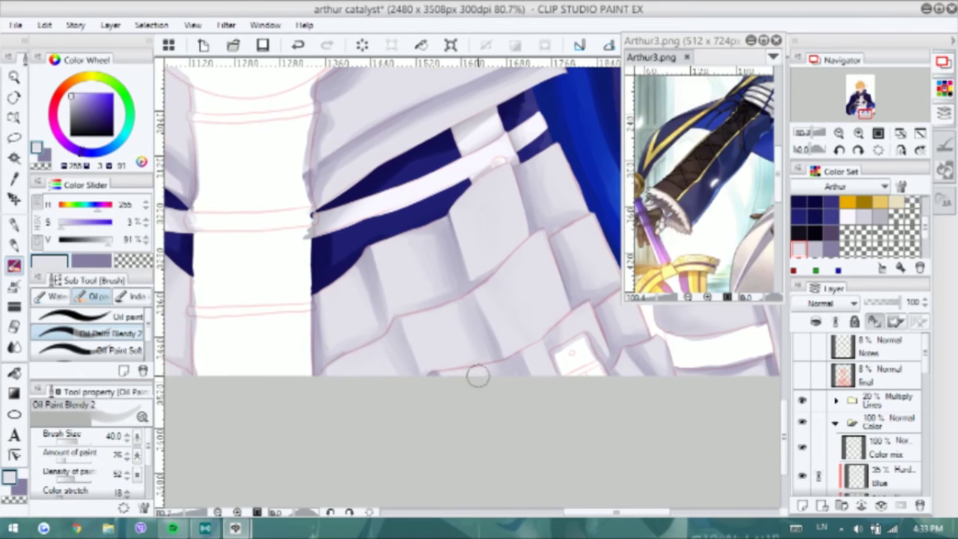
Shade and soften the narrow outer pleats of the left skirt plates beside the blue cape, using the Oil paint flat brush at size 25
{"action": "scroll", "coordinate": [445, 282], "scroll_direction": "left", "scroll_amount": 5}
{"action": "scroll", "coordinate": [407, 188], "scroll_direction": "up", "scroll_amount": 2}
{"action": "key", "text": "x"}
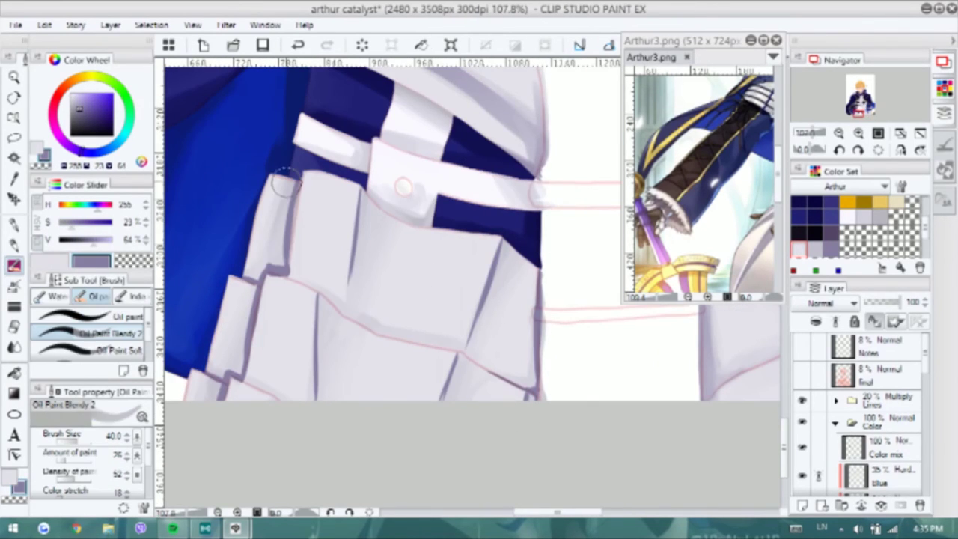
{"action": "key", "text": "."}
{"action": "mouse_move", "coordinate": [288, 199]}
{"action": "left_mouse_down"}
{"action": "mouse_move", "coordinate": [285, 274]}
{"action": "mouse_move", "coordinate": [276, 265]}
{"action": "mouse_move", "coordinate": [244, 288]}
{"action": "left_mouse_up"}
{"action": "key", "text": "x"}
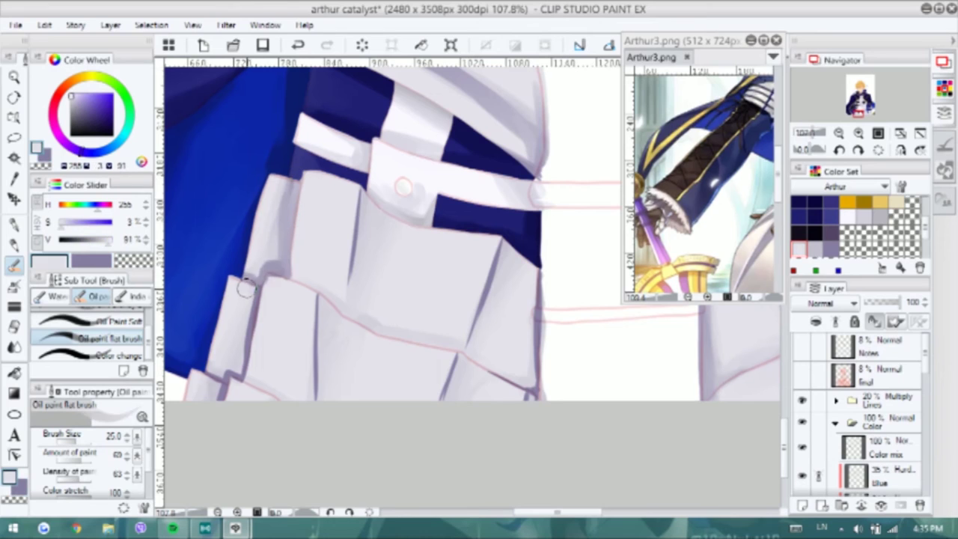
{"action": "mouse_move", "coordinate": [293, 181]}
{"action": "left_mouse_down"}
{"action": "mouse_move", "coordinate": [279, 251]}
{"action": "mouse_move", "coordinate": [256, 279]}
{"action": "mouse_move", "coordinate": [241, 374]}
{"action": "mouse_move", "coordinate": [210, 382]}
{"action": "left_mouse_up"}
{"action": "left_click", "coordinate": [105, 266]}
{"action": "left_click_drag", "start_coordinate": [107, 273], "coordinate": [107, 270]}
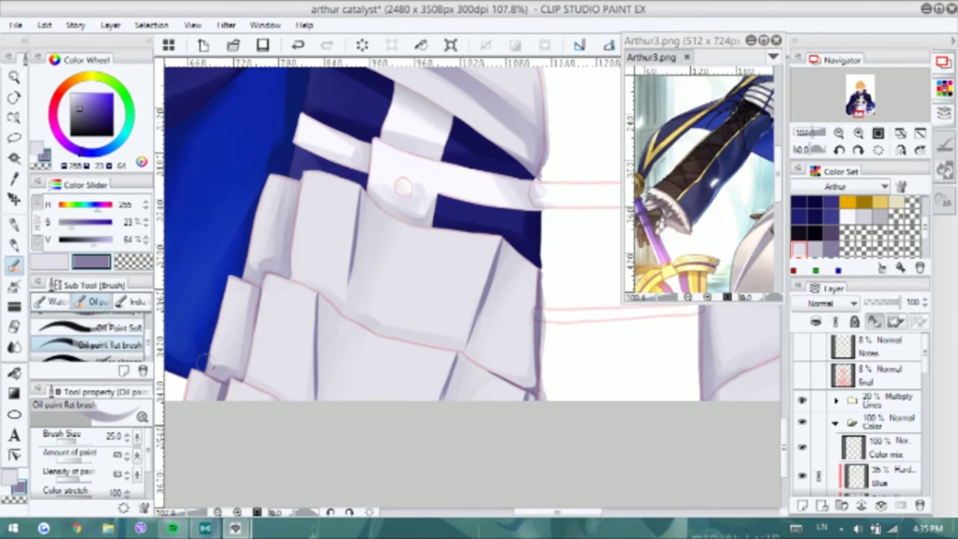
Widen the violet-grey fold shadows across both tiers of the left skirt plates and blend them into the light base color
{"action": "mouse_move", "coordinate": [313, 298]}
{"action": "left_mouse_down"}
{"action": "mouse_move", "coordinate": [306, 423]}
{"action": "mouse_move", "coordinate": [325, 354]}
{"action": "left_mouse_up"}
{"action": "left_click_drag", "start_coordinate": [349, 306], "coordinate": [362, 226]}
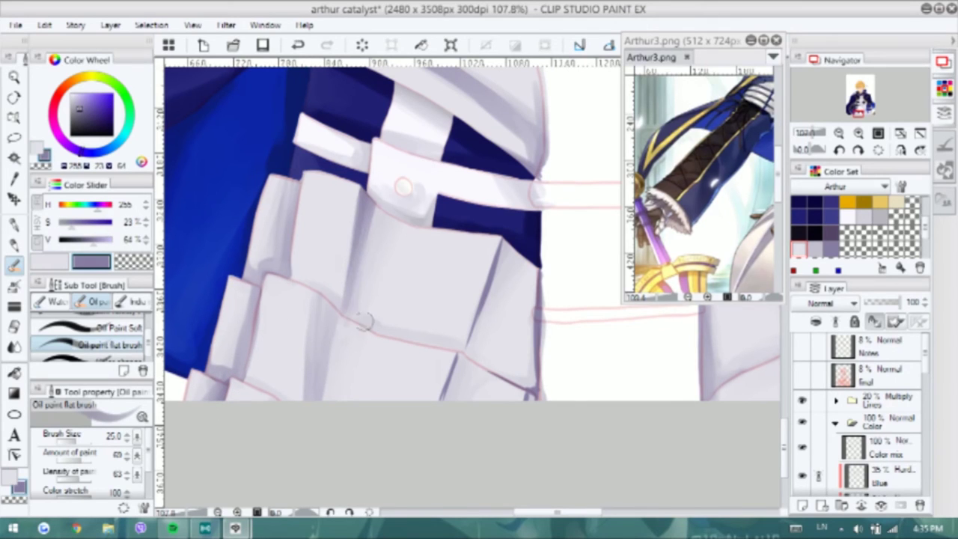
{"action": "left_click_drag", "start_coordinate": [385, 342], "coordinate": [321, 328]}
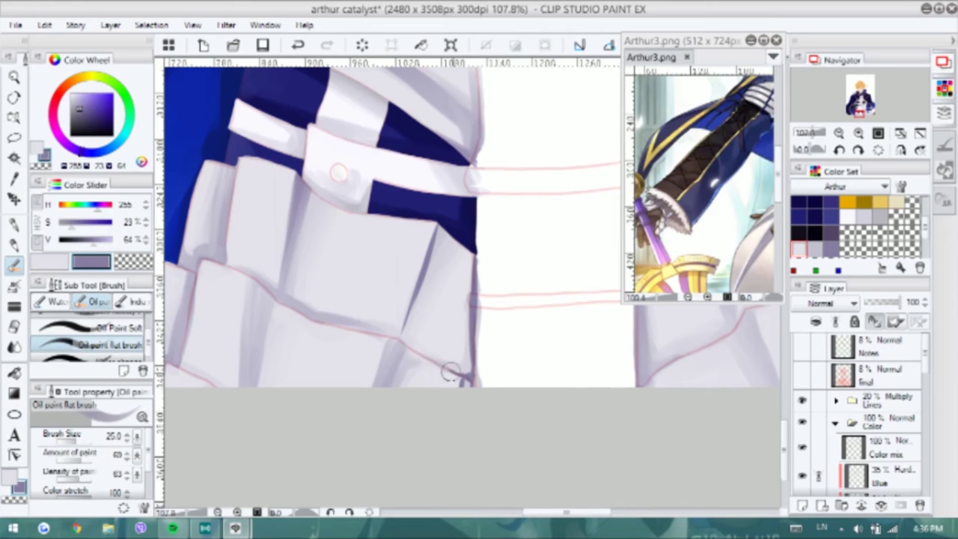
{"action": "mouse_move", "coordinate": [434, 228]}
{"action": "left_mouse_down"}
{"action": "mouse_move", "coordinate": [400, 341]}
{"action": "mouse_move", "coordinate": [443, 240]}
{"action": "left_mouse_up"}
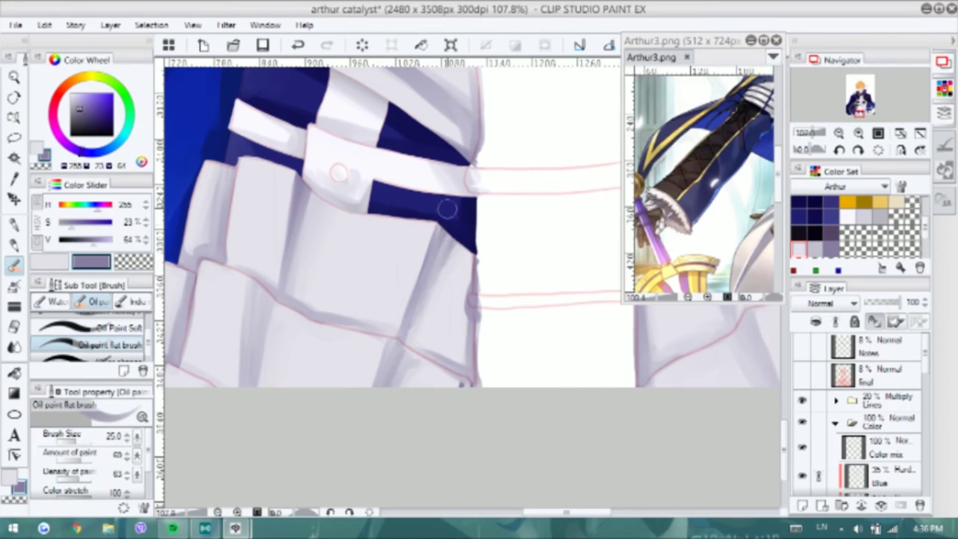
{"action": "left_click", "coordinate": [439, 372], "text": "alt"}
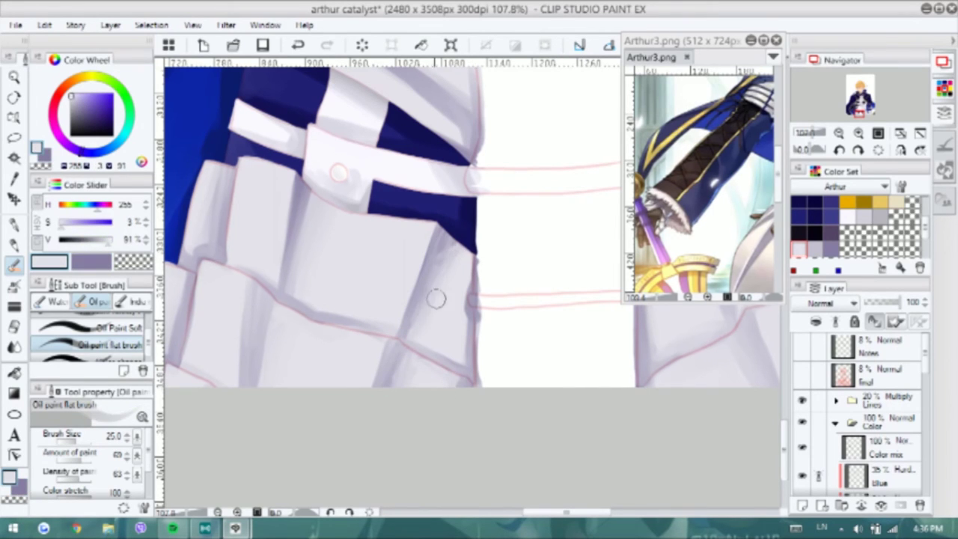
Hide the Lines folder and paint a white highlight along the chest plate's upper edge, smoothing it with Oil Paint Blendy 2
{"action": "scroll", "coordinate": [436, 299], "scroll_direction": "down", "scroll_amount": 5}
{"action": "scroll", "coordinate": [406, 339], "scroll_direction": "up", "scroll_amount": 4}
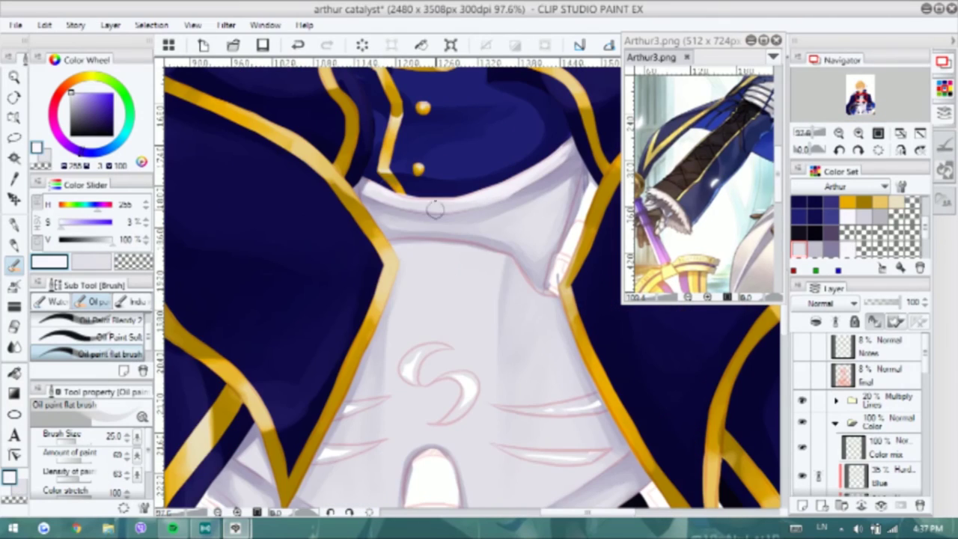
{"action": "left_click", "coordinate": [802, 402]}
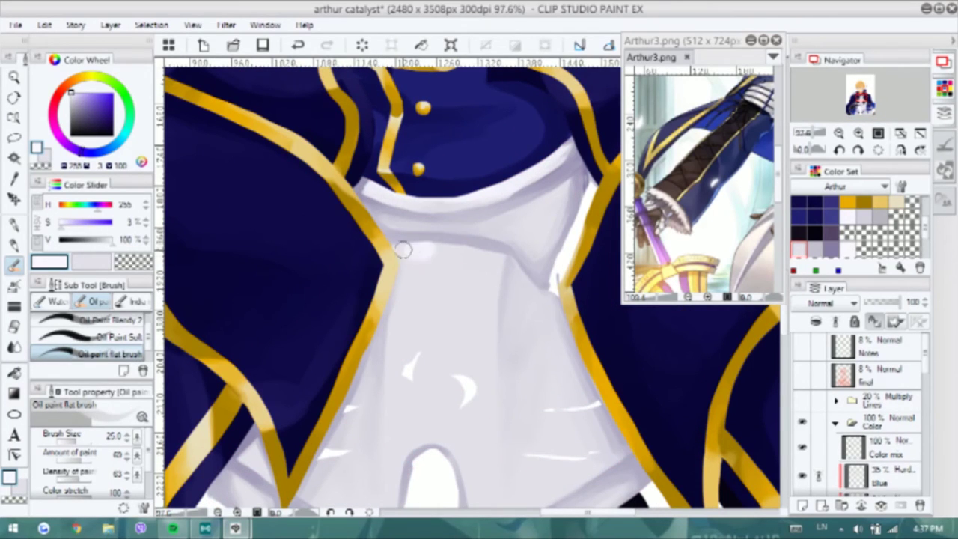
{"action": "left_click_drag", "start_coordinate": [476, 249], "coordinate": [424, 247]}
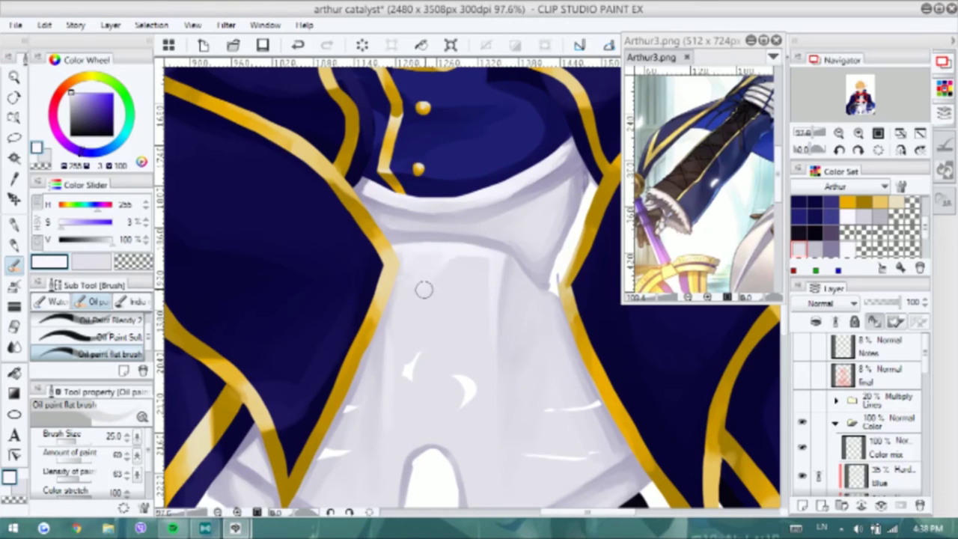
{"action": "left_click", "coordinate": [112, 320]}
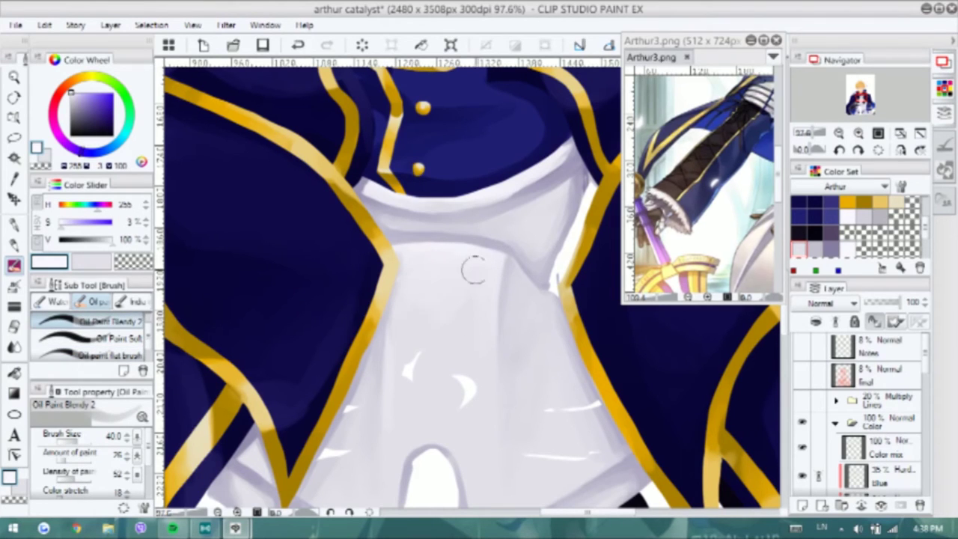
Paint white highlights along the chest plate's vertical ridge, center arch and lower rim, and show the Lines folder again
{"action": "scroll", "coordinate": [465, 280], "scroll_direction": "down", "scroll_amount": 3}
{"action": "key", "text": "p"}
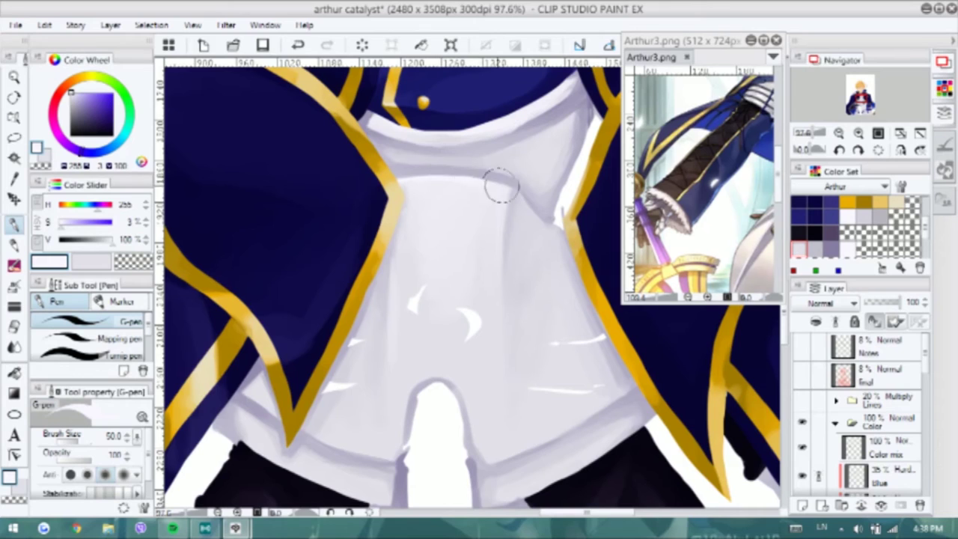
{"action": "scroll", "coordinate": [554, 161], "scroll_direction": "up", "scroll_amount": 1}
{"action": "key", "text": "b"}
{"action": "left_click_drag", "start_coordinate": [557, 160], "coordinate": [560, 189]}
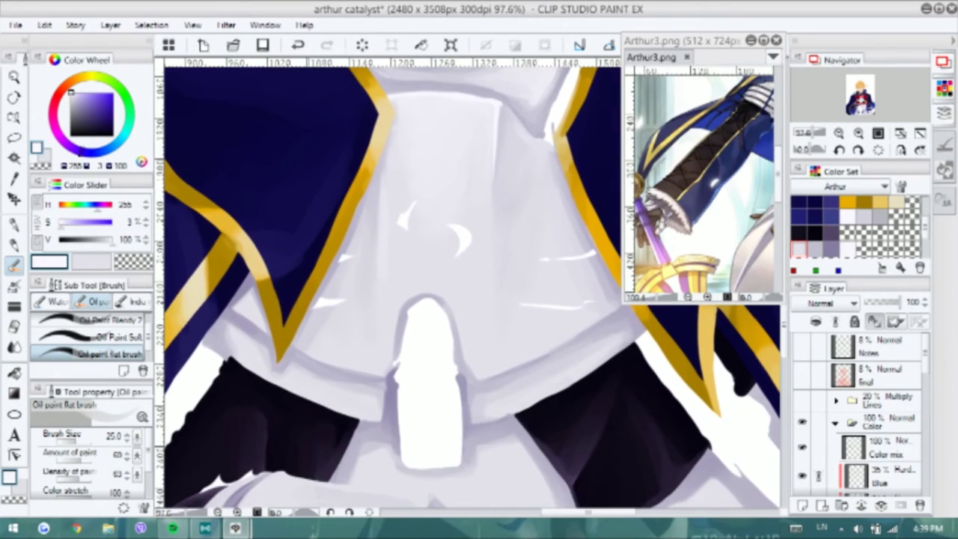
{"action": "scroll", "coordinate": [449, 211], "scroll_direction": "down", "scroll_amount": 5}
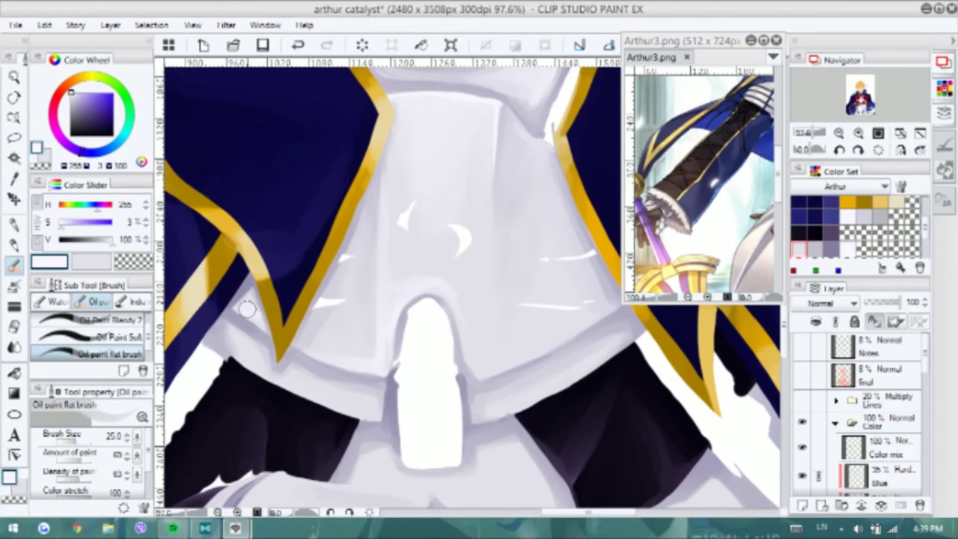
{"action": "scroll", "coordinate": [258, 314], "scroll_direction": "down", "scroll_amount": 1}
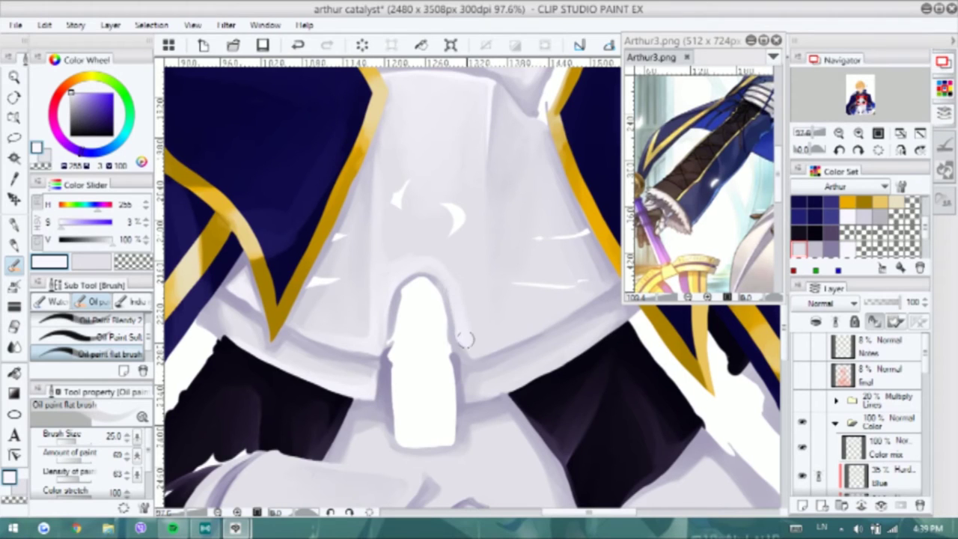
{"action": "scroll", "coordinate": [535, 324], "scroll_direction": "down", "scroll_amount": 2}
{"action": "left_click", "coordinate": [802, 400]}
{"action": "left_click", "coordinate": [98, 320]}
Paint soft white highlights on the waist armor beside the cape and above its lower rim with the Oil paint flat brush at size 50
{"action": "scroll", "coordinate": [458, 233], "scroll_direction": "up", "scroll_amount": 1}
{"action": "key", "text": "p"}
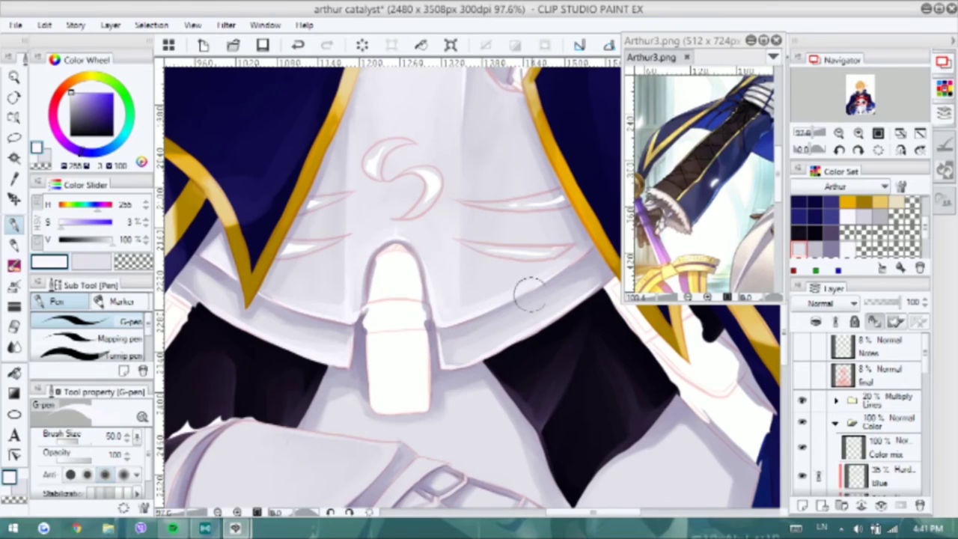
{"action": "key", "text": "b"}
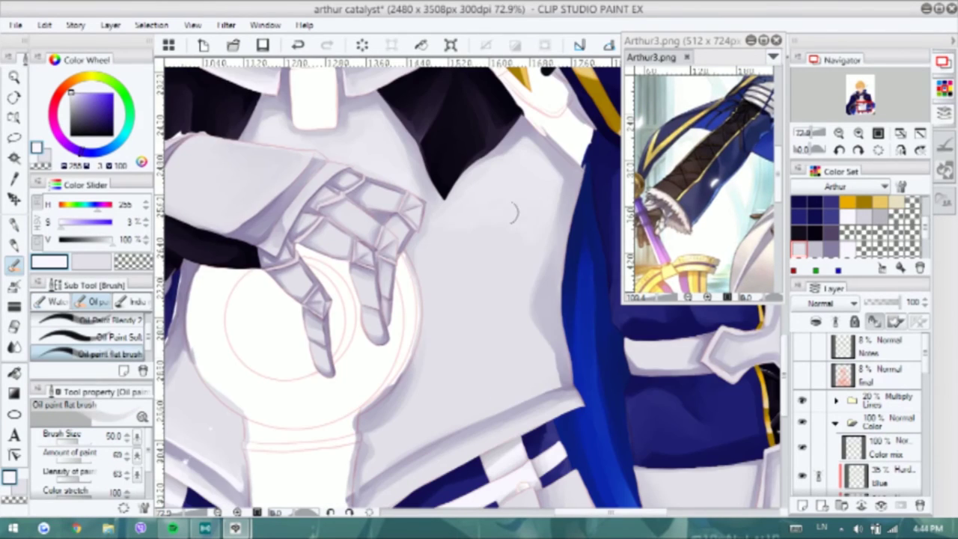
{"action": "scroll", "coordinate": [513, 211], "scroll_direction": "down", "scroll_amount": 3}
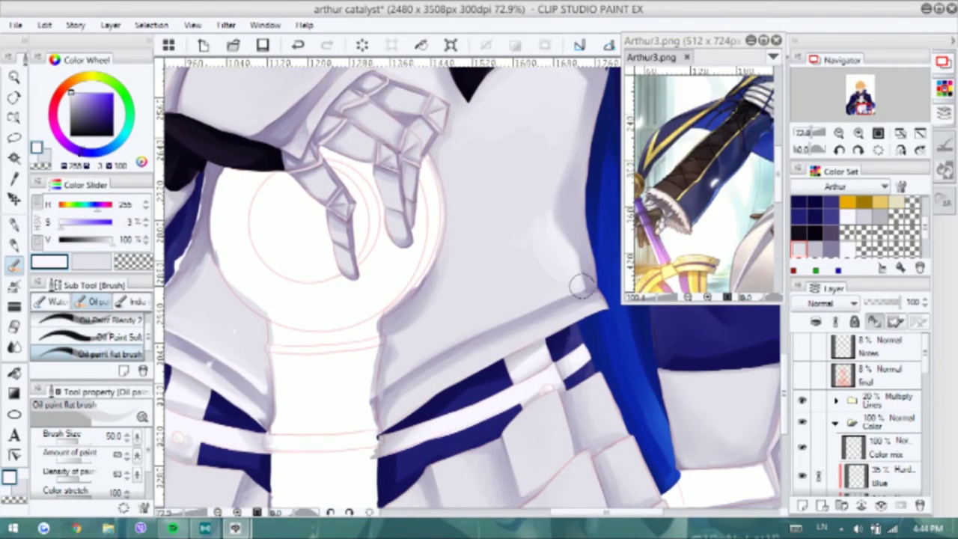
{"action": "left_click_drag", "start_coordinate": [582, 285], "coordinate": [551, 240]}
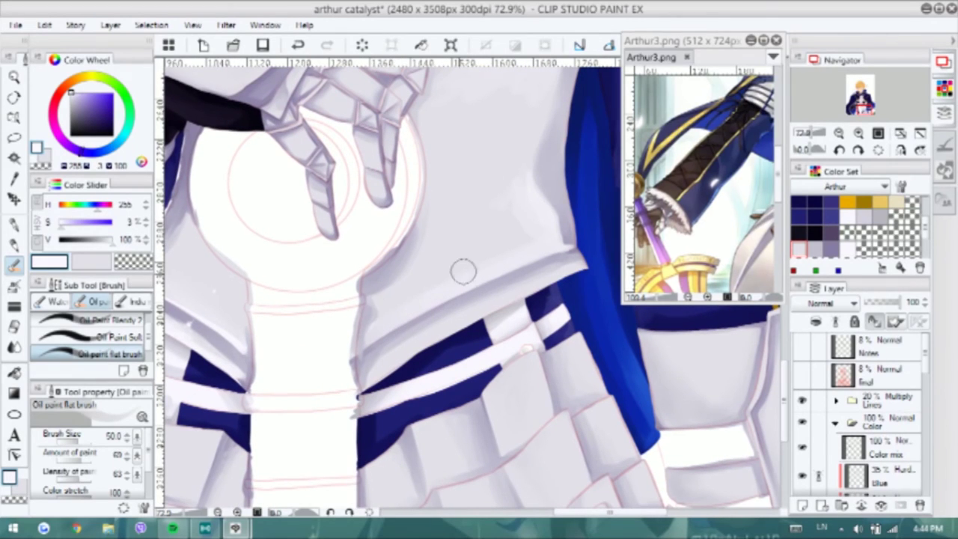
{"action": "mouse_move", "coordinate": [573, 265]}
{"action": "left_mouse_down"}
{"action": "mouse_move", "coordinate": [591, 280]}
{"action": "mouse_move", "coordinate": [569, 258]}
{"action": "left_mouse_up"}
{"action": "mouse_move", "coordinate": [516, 296]}
{"action": "left_mouse_down"}
{"action": "mouse_move", "coordinate": [416, 359]}
{"action": "mouse_move", "coordinate": [524, 318]}
{"action": "left_mouse_up"}
{"action": "key", "text": "p"}
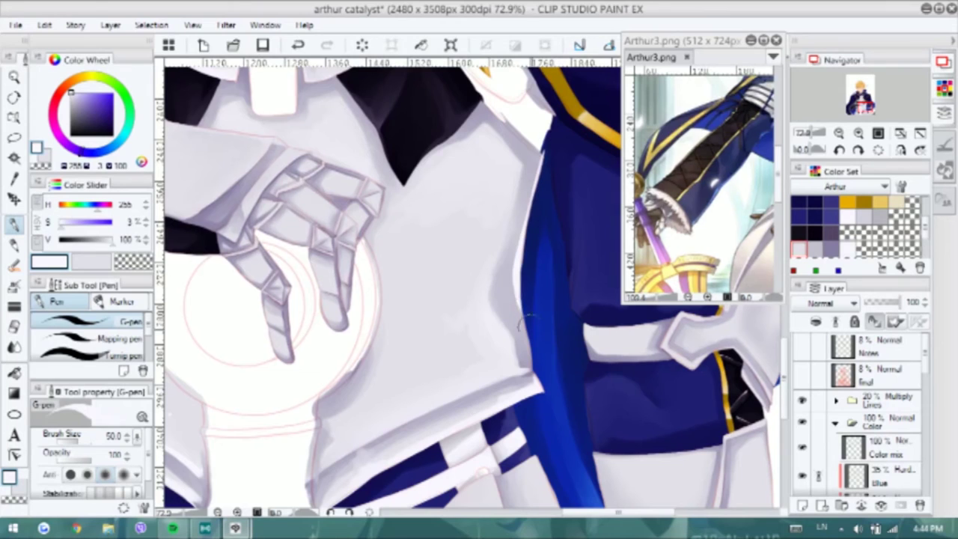
{"action": "left_click_drag", "start_coordinate": [528, 368], "coordinate": [338, 376]}
{"action": "mouse_move", "coordinate": [479, 295]}
{"action": "left_mouse_down"}
{"action": "mouse_move", "coordinate": [526, 304]}
{"action": "mouse_move", "coordinate": [450, 293]}
{"action": "left_mouse_up"}
Add white highlights along the edges and folds of the left skirt plates with the Oil paint flat brush at size 30
{"action": "key", "text": "b"}
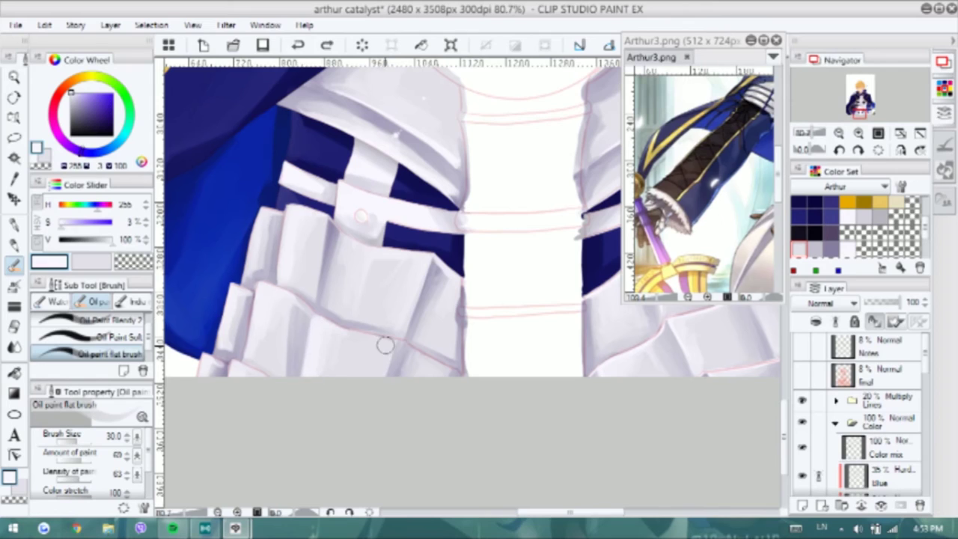
{"action": "key", "text": "p"}
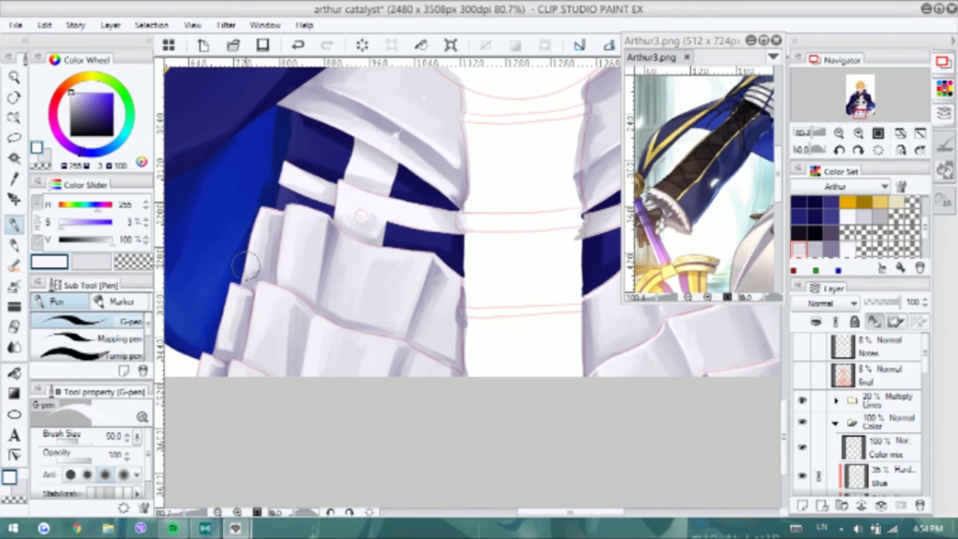
{"action": "key", "text": "ctrl+z"}
{"action": "mouse_move", "coordinate": [263, 283]}
{"action": "left_mouse_down"}
{"action": "mouse_move", "coordinate": [310, 315]}
{"action": "mouse_move", "coordinate": [391, 336]}
{"action": "mouse_move", "coordinate": [449, 371]}
{"action": "left_mouse_up"}
{"action": "key", "text": "ctrl+y"}
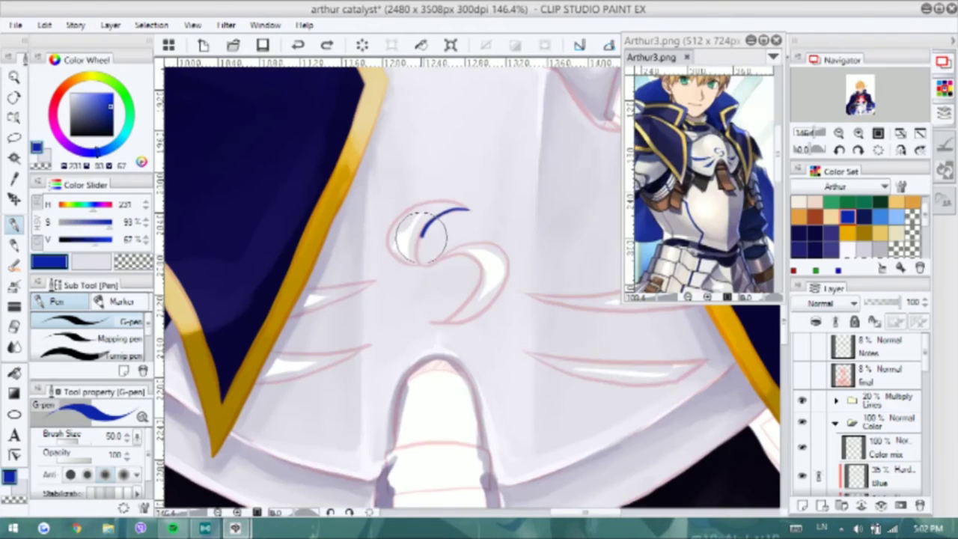
Draw the blue S-shaped emblem on the chest plate with the G-pen, cleaning up its lower tip with the eraser
{"action": "mouse_move", "coordinate": [439, 214]}
{"action": "left_mouse_down"}
{"action": "mouse_move", "coordinate": [445, 188]}
{"action": "mouse_move", "coordinate": [408, 223]}
{"action": "left_mouse_up"}
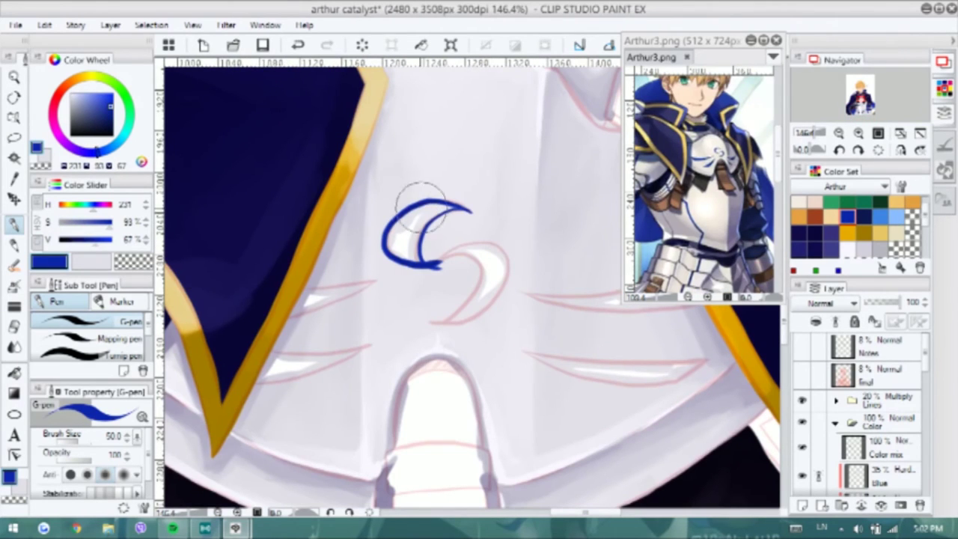
{"action": "key", "text": "e"}
{"action": "left_click_drag", "start_coordinate": [423, 262], "coordinate": [434, 275]}
{"action": "key", "text": "p"}
{"action": "mouse_move", "coordinate": [438, 214]}
{"action": "left_mouse_down"}
{"action": "mouse_move", "coordinate": [425, 227]}
{"action": "mouse_move", "coordinate": [408, 223]}
{"action": "mouse_move", "coordinate": [392, 244]}
{"action": "mouse_move", "coordinate": [449, 261]}
{"action": "mouse_move", "coordinate": [429, 317]}
{"action": "mouse_move", "coordinate": [455, 314]}
{"action": "mouse_move", "coordinate": [438, 272]}
{"action": "mouse_move", "coordinate": [464, 274]}
{"action": "mouse_move", "coordinate": [485, 235]}
{"action": "mouse_move", "coordinate": [503, 288]}
{"action": "mouse_move", "coordinate": [449, 307]}
{"action": "left_mouse_up"}
{"action": "mouse_move", "coordinate": [407, 271]}
{"action": "left_mouse_down"}
{"action": "mouse_move", "coordinate": [322, 269]}
{"action": "mouse_move", "coordinate": [395, 236]}
{"action": "mouse_move", "coordinate": [331, 234]}
{"action": "mouse_move", "coordinate": [405, 230]}
{"action": "mouse_move", "coordinate": [327, 244]}
{"action": "mouse_move", "coordinate": [327, 256]}
{"action": "mouse_move", "coordinate": [397, 235]}
{"action": "left_mouse_up"}
Draw and fill the tapered blue stripes on both sides of the chest plate emblem with the G-pen
{"action": "mouse_move", "coordinate": [297, 307]}
{"action": "left_mouse_down"}
{"action": "mouse_move", "coordinate": [397, 294]}
{"action": "mouse_move", "coordinate": [302, 305]}
{"action": "mouse_move", "coordinate": [285, 322]}
{"action": "mouse_move", "coordinate": [397, 292]}
{"action": "left_mouse_up"}
{"action": "mouse_move", "coordinate": [569, 252]}
{"action": "left_mouse_down"}
{"action": "mouse_move", "coordinate": [374, 252]}
{"action": "mouse_move", "coordinate": [562, 247]}
{"action": "left_mouse_up"}
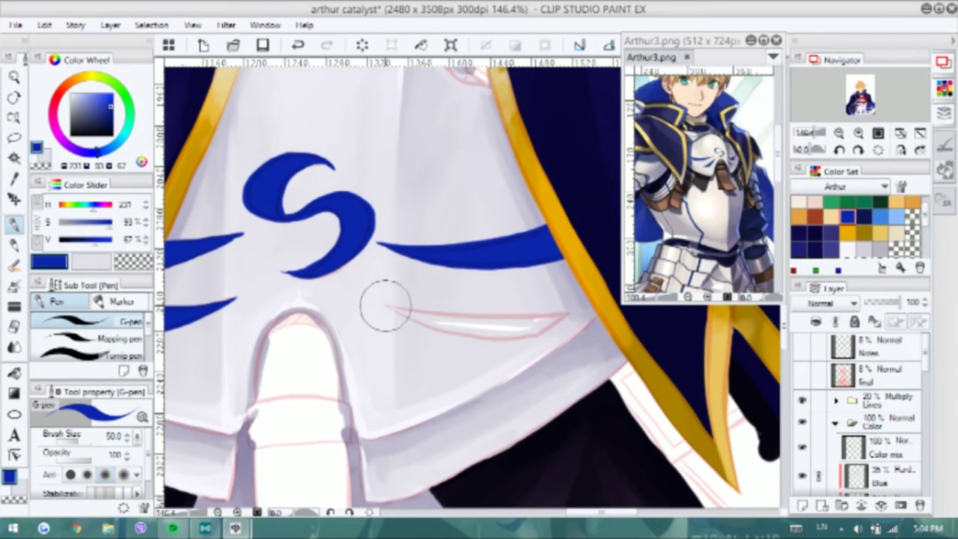
{"action": "left_click_drag", "start_coordinate": [383, 305], "coordinate": [571, 314]}
{"action": "mouse_move", "coordinate": [417, 318]}
{"action": "left_mouse_down"}
{"action": "mouse_move", "coordinate": [548, 325]}
{"action": "mouse_move", "coordinate": [575, 310]}
{"action": "left_mouse_up"}
{"action": "mouse_move", "coordinate": [419, 320]}
{"action": "left_mouse_down"}
{"action": "mouse_move", "coordinate": [487, 332]}
{"action": "mouse_move", "coordinate": [537, 324]}
{"action": "left_mouse_up"}
Draw thin blue trim lines along the gauntlet's forearm plate, undoing a misplaced stroke
{"action": "scroll", "coordinate": [465, 234], "scroll_direction": "down", "scroll_amount": 1}
{"action": "mouse_move", "coordinate": [254, 266]}
{"action": "left_mouse_down"}
{"action": "mouse_move", "coordinate": [294, 258]}
{"action": "mouse_move", "coordinate": [447, 311]}
{"action": "mouse_move", "coordinate": [508, 346]}
{"action": "left_mouse_up"}
{"action": "key", "text": "ctrl+z"}
{"action": "left_click_drag", "start_coordinate": [458, 184], "coordinate": [607, 228]}
{"action": "key", "text": "ctrl+minus"}
{"action": "key", "text": "ctrl+minus"}
{"action": "left_click_drag", "start_coordinate": [419, 299], "coordinate": [249, 234]}
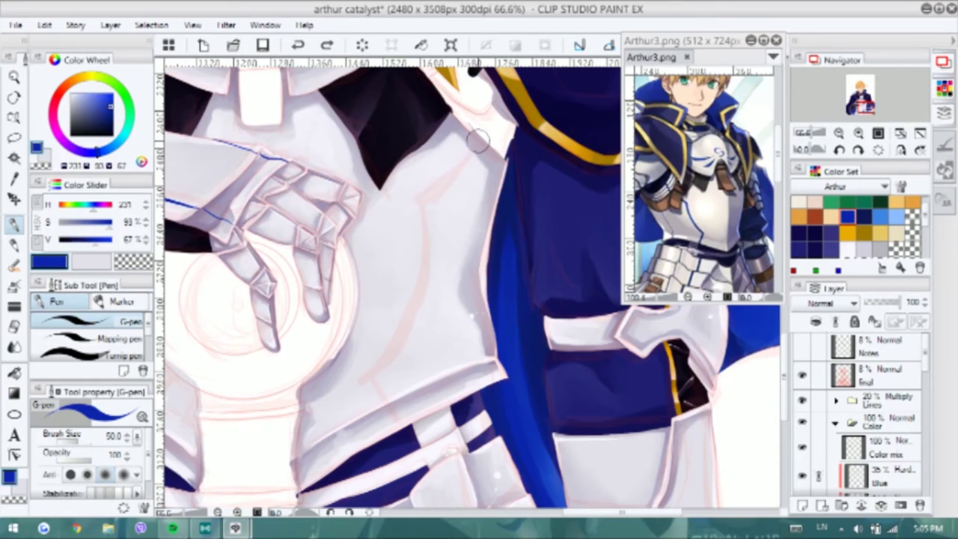
Draw the angular blue trim lines down the waist armor and continue them down a fold in the right skirt plates
{"action": "mouse_move", "coordinate": [485, 140]}
{"action": "left_mouse_down"}
{"action": "mouse_move", "coordinate": [419, 188]}
{"action": "mouse_move", "coordinate": [366, 372]}
{"action": "mouse_move", "coordinate": [550, 312]}
{"action": "left_mouse_up"}
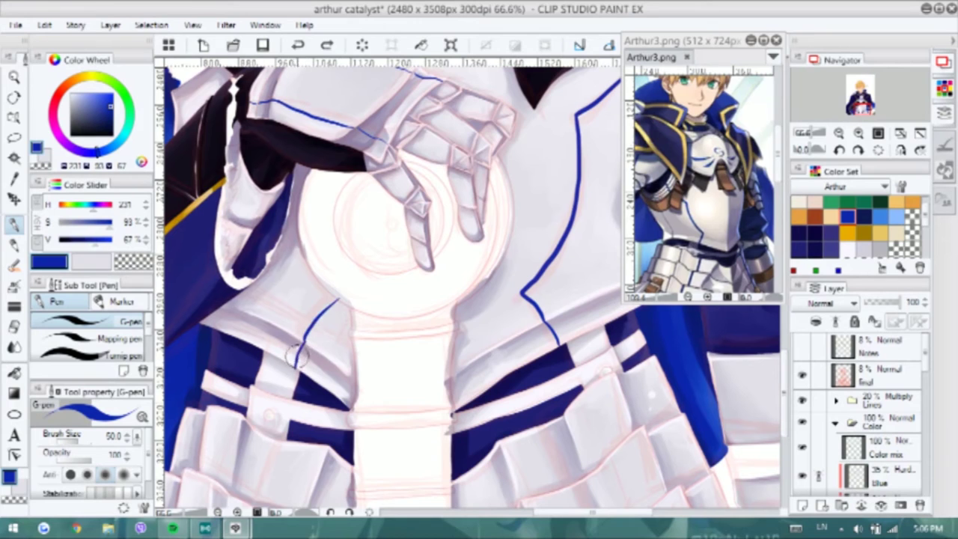
{"action": "scroll", "coordinate": [305, 338], "scroll_direction": "down", "scroll_amount": 5}
{"action": "scroll", "coordinate": [336, 312], "scroll_direction": "right", "scroll_amount": 5}
{"action": "scroll", "coordinate": [414, 261], "scroll_direction": "down", "scroll_amount": 5}
{"action": "left_click_drag", "start_coordinate": [452, 328], "coordinate": [484, 399]}
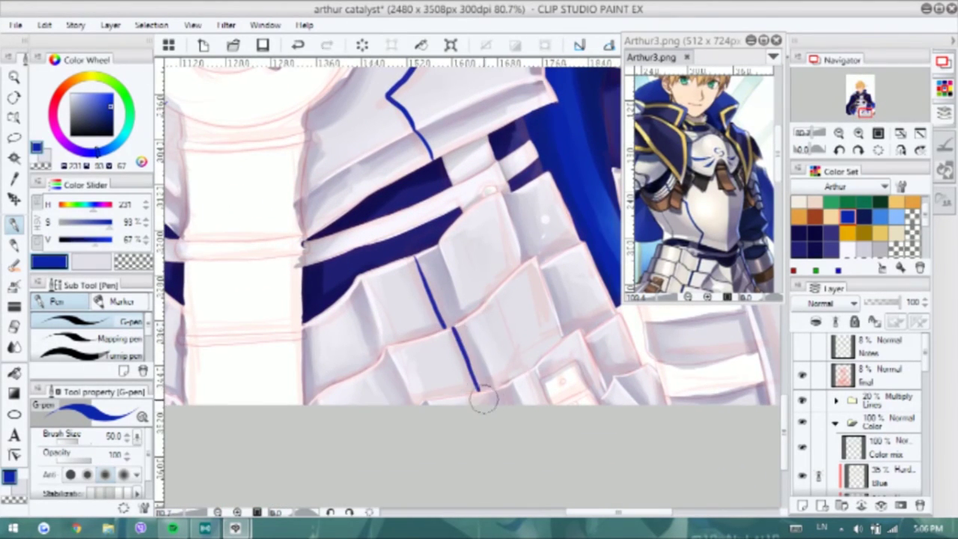
Try to draw a blue trim line down the folds of the left skirt plates
{"action": "scroll", "coordinate": [422, 319], "scroll_direction": "left", "scroll_amount": 3}
{"action": "scroll", "coordinate": [363, 252], "scroll_direction": "left", "scroll_amount": 3}
{"action": "left_click_drag", "start_coordinate": [359, 247], "coordinate": [335, 321]}
{"action": "key", "text": "ctrl+z"}
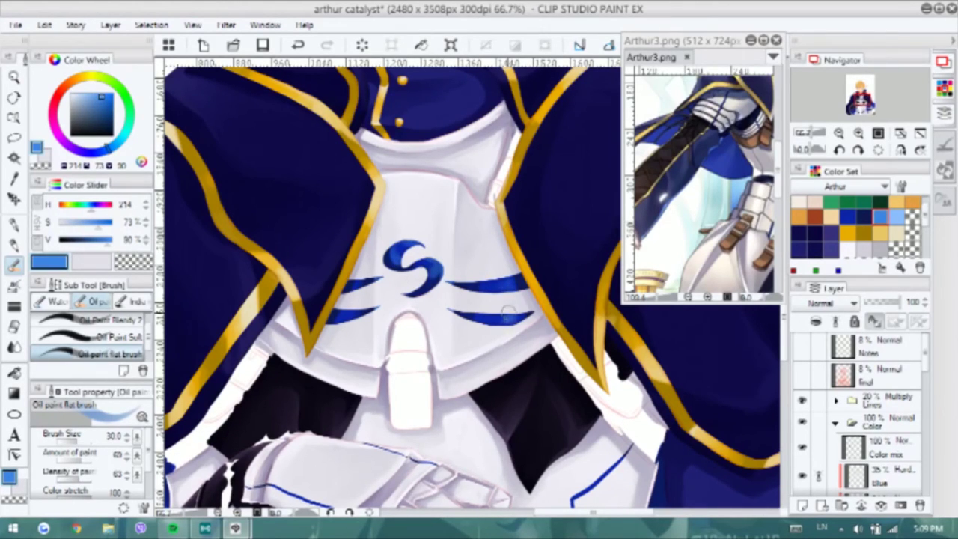
Paint light blue highlights on the trim lines of the waist armor and right skirt plates with the Oil paint flat brush at size 30
{"action": "scroll", "coordinate": [358, 279], "scroll_direction": "down", "scroll_amount": 3}
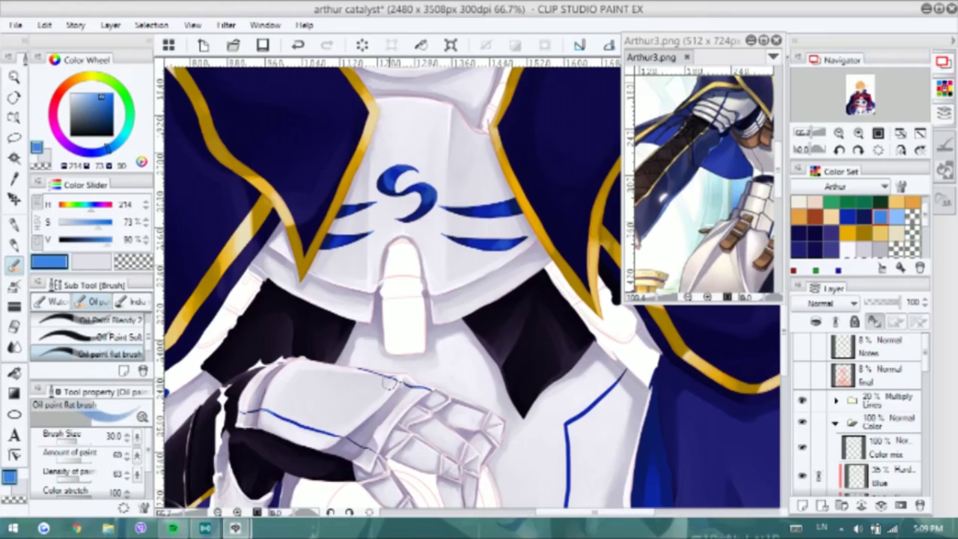
{"action": "scroll", "coordinate": [422, 381], "scroll_direction": "down", "scroll_amount": 3}
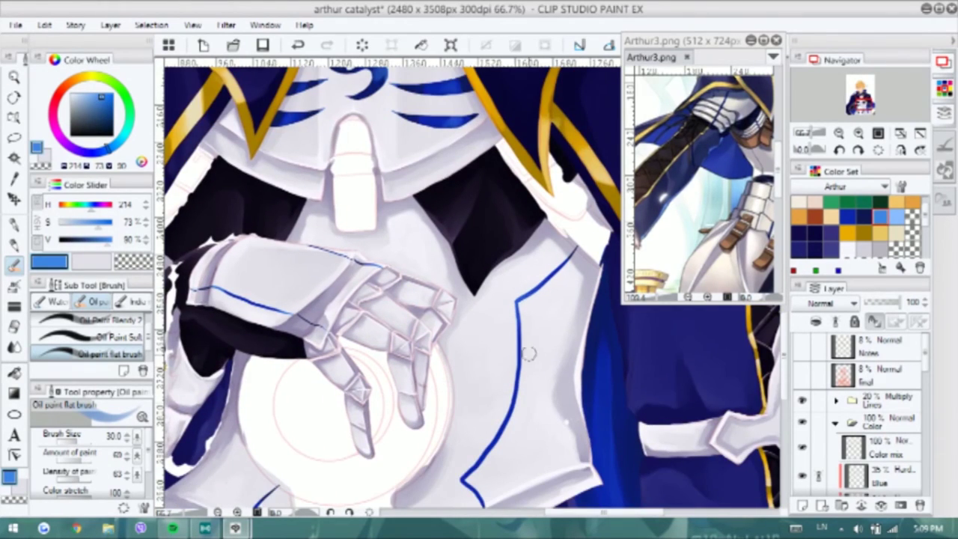
{"action": "scroll", "coordinate": [528, 354], "scroll_direction": "down", "scroll_amount": 3}
{"action": "left_click", "coordinate": [471, 385], "text": "alt"}
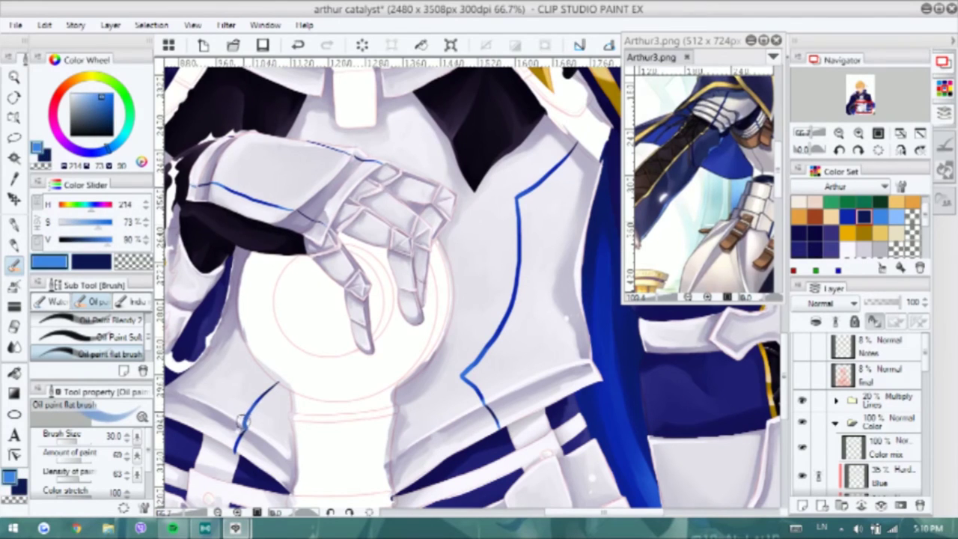
{"action": "scroll", "coordinate": [385, 365], "scroll_direction": "down", "scroll_amount": 5}
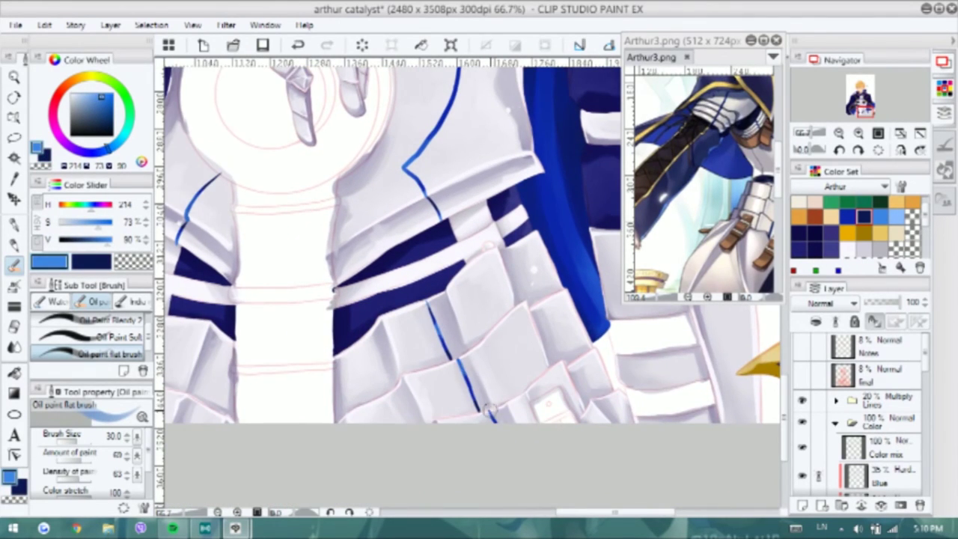
Add light blue highlights (hue 214, saturation 45, value 100) to the waist and gauntlet trim lines and the chest emblem
{"action": "scroll", "coordinate": [488, 410], "scroll_direction": "left", "scroll_amount": 4}
{"action": "left_click", "coordinate": [264, 368], "text": "alt"}
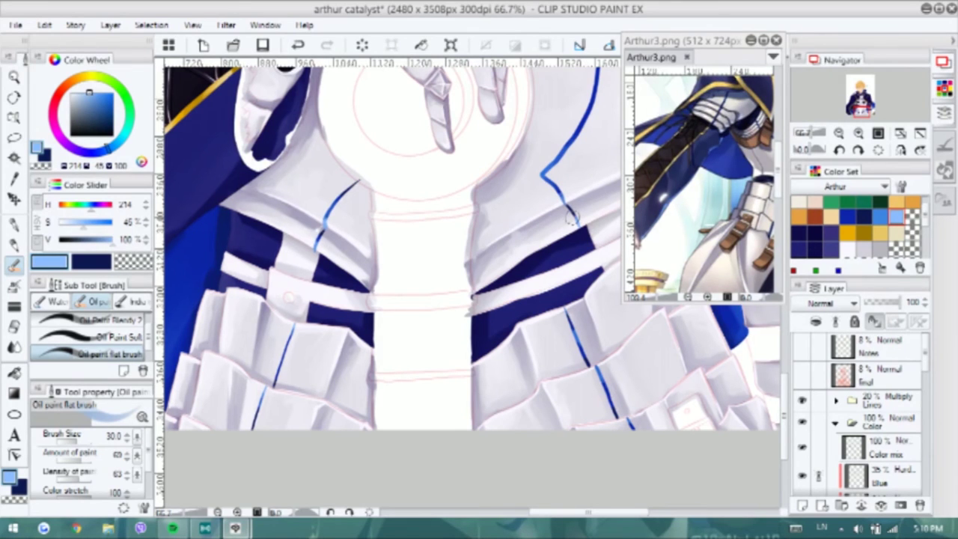
{"action": "scroll", "coordinate": [614, 387], "scroll_direction": "up", "scroll_amount": 4}
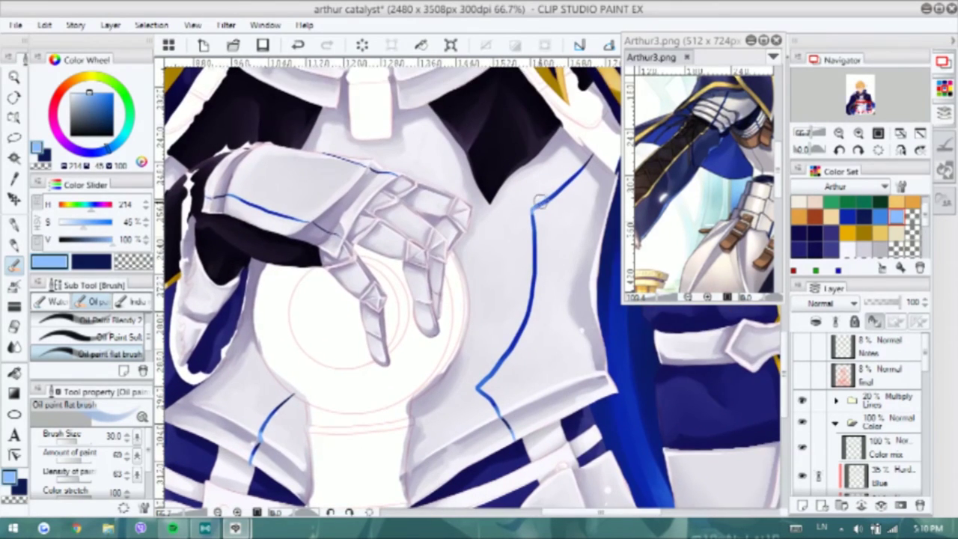
{"action": "scroll", "coordinate": [222, 413], "scroll_direction": "up", "scroll_amount": 2}
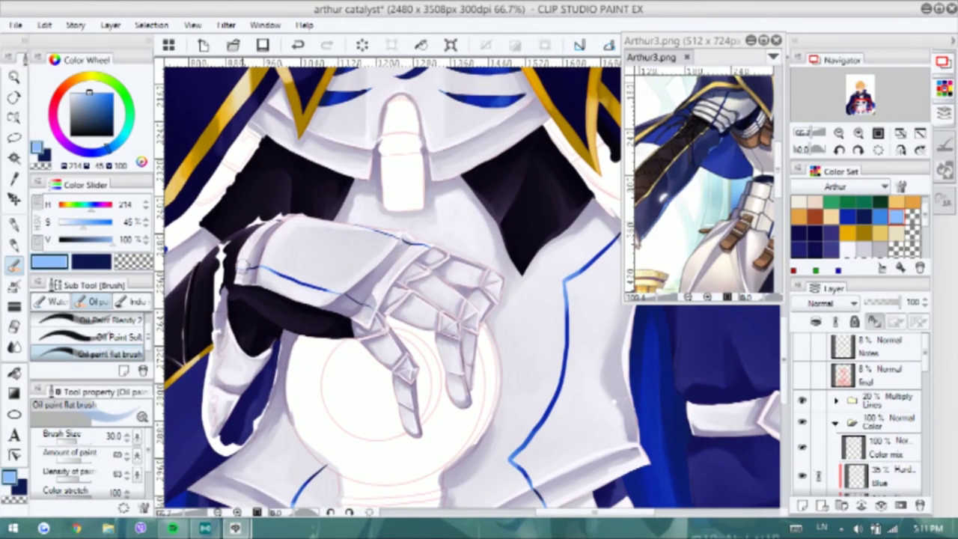
{"action": "scroll", "coordinate": [233, 266], "scroll_direction": "up", "scroll_amount": 5}
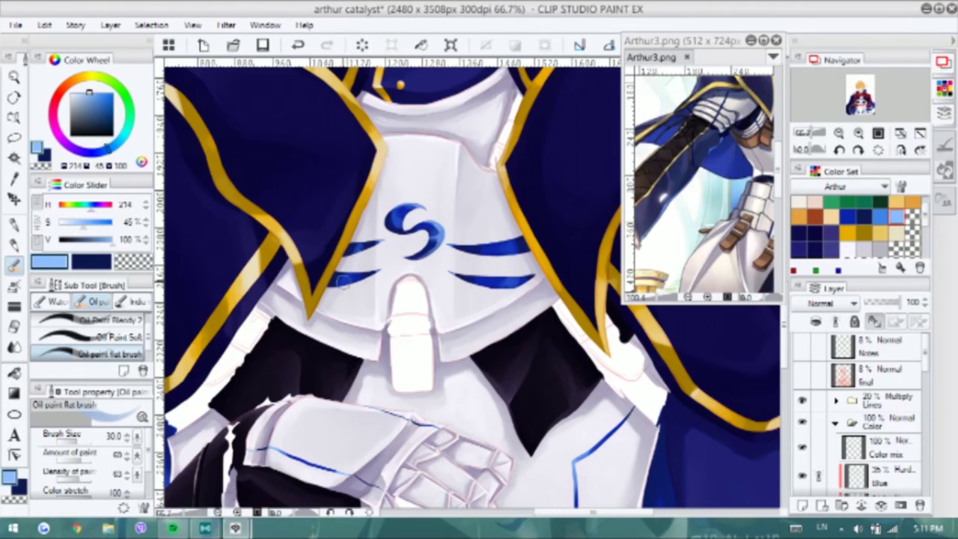
{"action": "scroll", "coordinate": [480, 220], "scroll_direction": "down", "scroll_amount": 4}
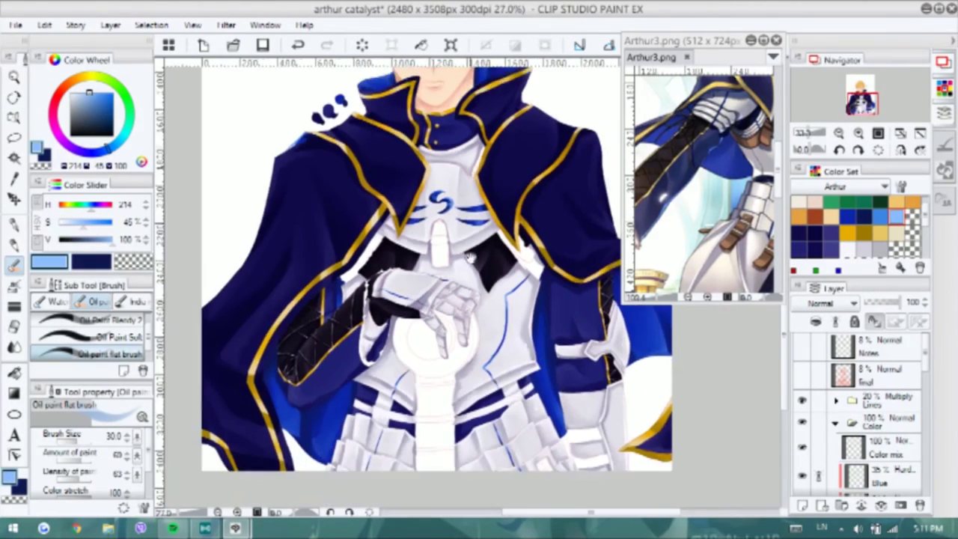
{"action": "scroll", "coordinate": [505, 293], "scroll_direction": "up", "scroll_amount": 4}
{"action": "key", "text": "p"}
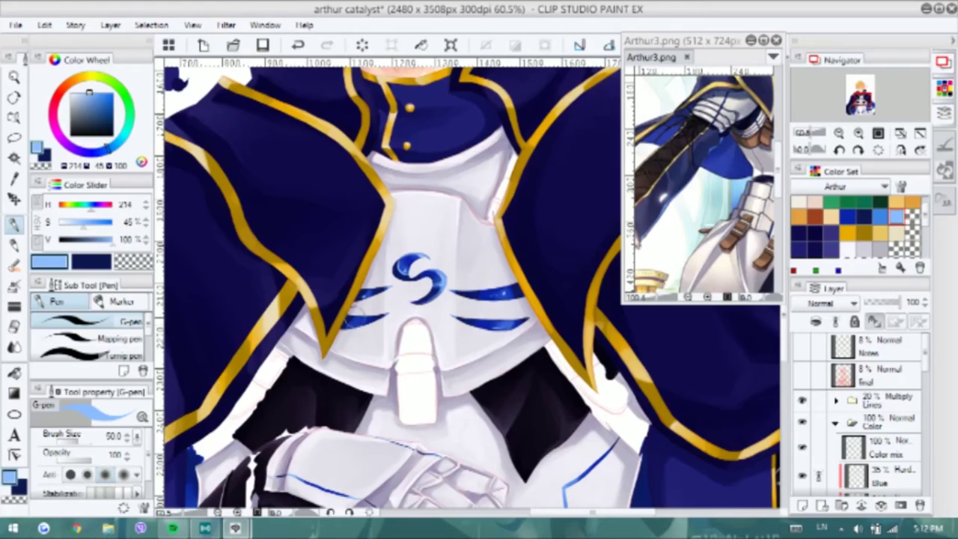
Fill the shoulder strap beside the collar with brown on the Buckles layer using the G-pen at size 50, redoing a misplaced stroke
{"action": "scroll", "coordinate": [350, 312], "scroll_direction": "up", "scroll_amount": 5}
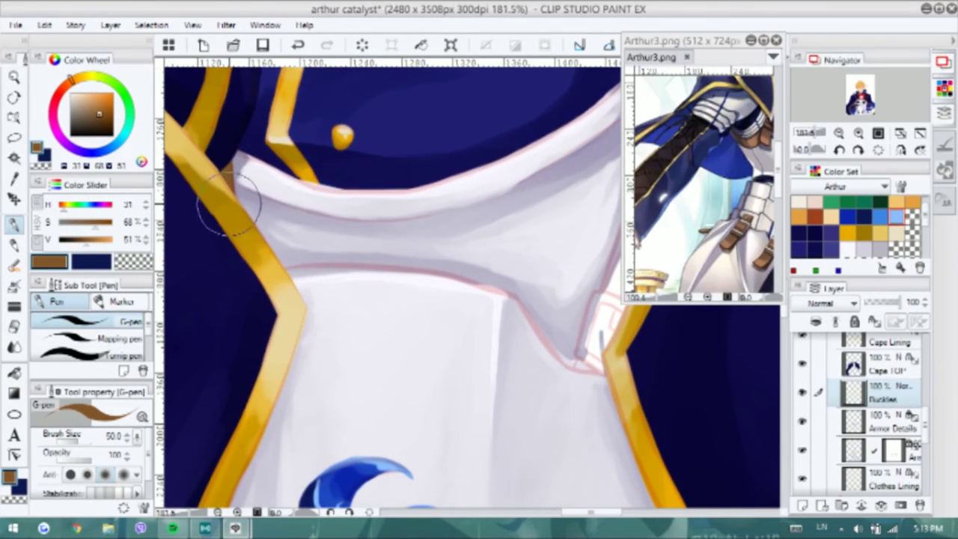
{"action": "scroll", "coordinate": [228, 202], "scroll_direction": "right", "scroll_amount": 5}
{"action": "left_click_drag", "start_coordinate": [455, 160], "coordinate": [467, 240]}
{"action": "mouse_move", "coordinate": [419, 337]}
{"action": "left_mouse_down"}
{"action": "mouse_move", "coordinate": [401, 383]}
{"action": "mouse_move", "coordinate": [427, 389]}
{"action": "mouse_move", "coordinate": [413, 369]}
{"action": "mouse_move", "coordinate": [413, 379]}
{"action": "mouse_move", "coordinate": [428, 322]}
{"action": "mouse_move", "coordinate": [461, 270]}
{"action": "mouse_move", "coordinate": [443, 275]}
{"action": "mouse_move", "coordinate": [466, 197]}
{"action": "left_mouse_up"}
{"action": "key", "text": "ctrl+z"}
{"action": "mouse_move", "coordinate": [464, 150]}
{"action": "left_mouse_down"}
{"action": "mouse_move", "coordinate": [418, 365]}
{"action": "mouse_move", "coordinate": [402, 381]}
{"action": "left_mouse_up"}
Fill the rounded center strap at the bottom of the chest plate with the same flat brown
{"action": "scroll", "coordinate": [444, 367], "scroll_direction": "down", "scroll_amount": 2}
{"action": "scroll", "coordinate": [350, 299], "scroll_direction": "down", "scroll_amount": 5}
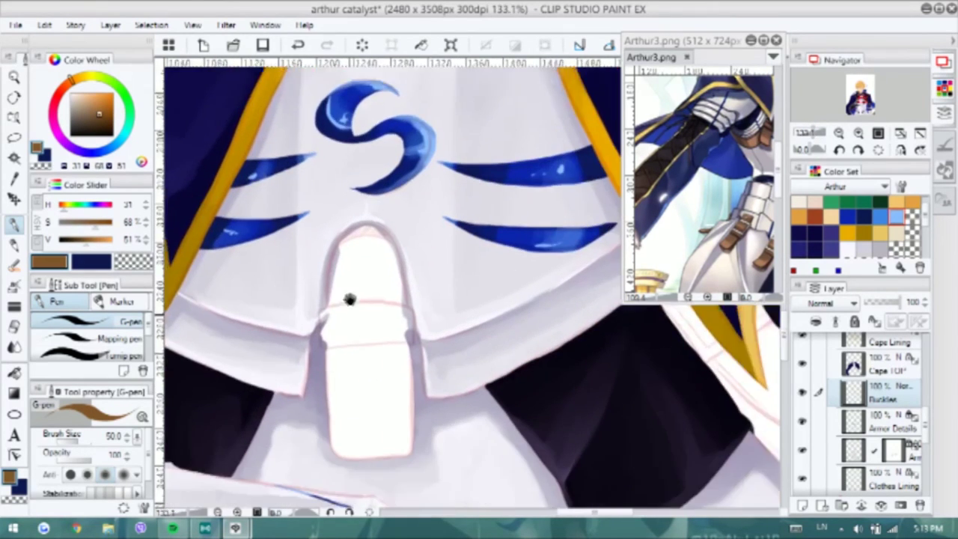
{"action": "scroll", "coordinate": [350, 299], "scroll_direction": "up", "scroll_amount": 2}
{"action": "mouse_move", "coordinate": [323, 293]}
{"action": "left_mouse_down"}
{"action": "mouse_move", "coordinate": [318, 222]}
{"action": "mouse_move", "coordinate": [334, 186]}
{"action": "mouse_move", "coordinate": [361, 172]}
{"action": "mouse_move", "coordinate": [392, 180]}
{"action": "mouse_move", "coordinate": [410, 220]}
{"action": "mouse_move", "coordinate": [405, 263]}
{"action": "mouse_move", "coordinate": [422, 289]}
{"action": "mouse_move", "coordinate": [429, 285]}
{"action": "mouse_move", "coordinate": [410, 328]}
{"action": "left_mouse_up"}
{"action": "key", "text": "e"}
{"action": "key", "text": "p"}
{"action": "mouse_move", "coordinate": [298, 285]}
{"action": "left_mouse_down"}
{"action": "mouse_move", "coordinate": [328, 283]}
{"action": "mouse_move", "coordinate": [339, 336]}
{"action": "left_mouse_up"}
{"action": "scroll", "coordinate": [339, 335], "scroll_direction": "down", "scroll_amount": 1}
{"action": "left_click_drag", "start_coordinate": [303, 301], "coordinate": [316, 449]}
{"action": "mouse_move", "coordinate": [412, 294]}
{"action": "left_mouse_down"}
{"action": "mouse_move", "coordinate": [424, 414]}
{"action": "mouse_move", "coordinate": [392, 445]}
{"action": "mouse_move", "coordinate": [331, 449]}
{"action": "left_mouse_up"}
{"action": "mouse_move", "coordinate": [356, 143]}
{"action": "left_mouse_down"}
{"action": "mouse_move", "coordinate": [332, 235]}
{"action": "mouse_move", "coordinate": [385, 214]}
{"action": "mouse_move", "coordinate": [341, 184]}
{"action": "mouse_move", "coordinate": [385, 278]}
{"action": "mouse_move", "coordinate": [318, 269]}
{"action": "mouse_move", "coordinate": [319, 336]}
{"action": "mouse_move", "coordinate": [404, 299]}
{"action": "mouse_move", "coordinate": [385, 385]}
{"action": "mouse_move", "coordinate": [342, 428]}
{"action": "mouse_move", "coordinate": [300, 396]}
{"action": "mouse_move", "coordinate": [351, 397]}
{"action": "left_mouse_up"}
Fill the diagonal strap under the left cape edge, between chest plate and waist armor, with brown and clean up its edges
{"action": "scroll", "coordinate": [389, 320], "scroll_direction": "down", "scroll_amount": 3}
{"action": "scroll", "coordinate": [390, 320], "scroll_direction": "down", "scroll_amount": 2}
{"action": "scroll", "coordinate": [324, 274], "scroll_direction": "up", "scroll_amount": 4}
{"action": "left_click_drag", "start_coordinate": [213, 363], "coordinate": [225, 404]}
{"action": "key", "text": "e"}
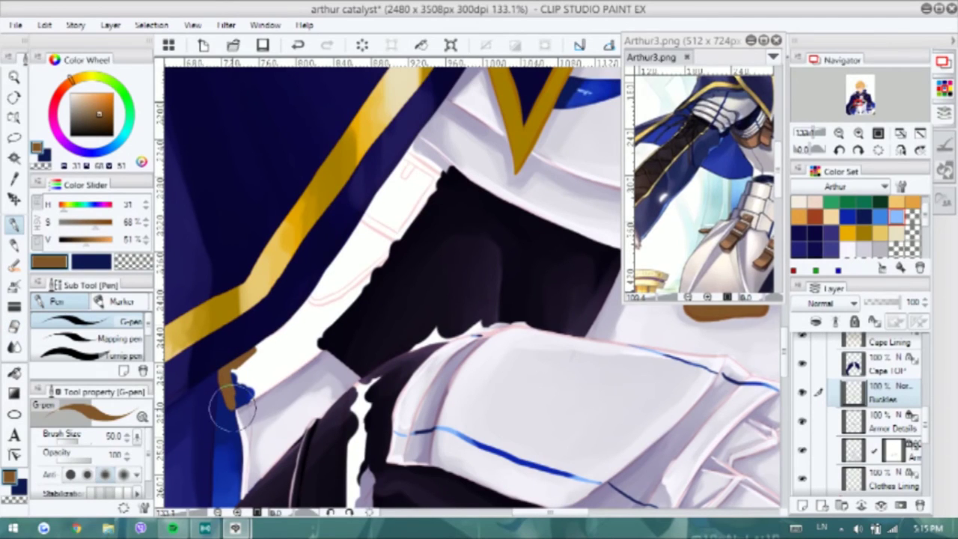
{"action": "key", "text": "p"}
{"action": "mouse_move", "coordinate": [224, 366]}
{"action": "left_mouse_down"}
{"action": "mouse_move", "coordinate": [371, 218]}
{"action": "mouse_move", "coordinate": [417, 143]}
{"action": "mouse_move", "coordinate": [445, 143]}
{"action": "left_mouse_up"}
{"action": "key", "text": "e"}
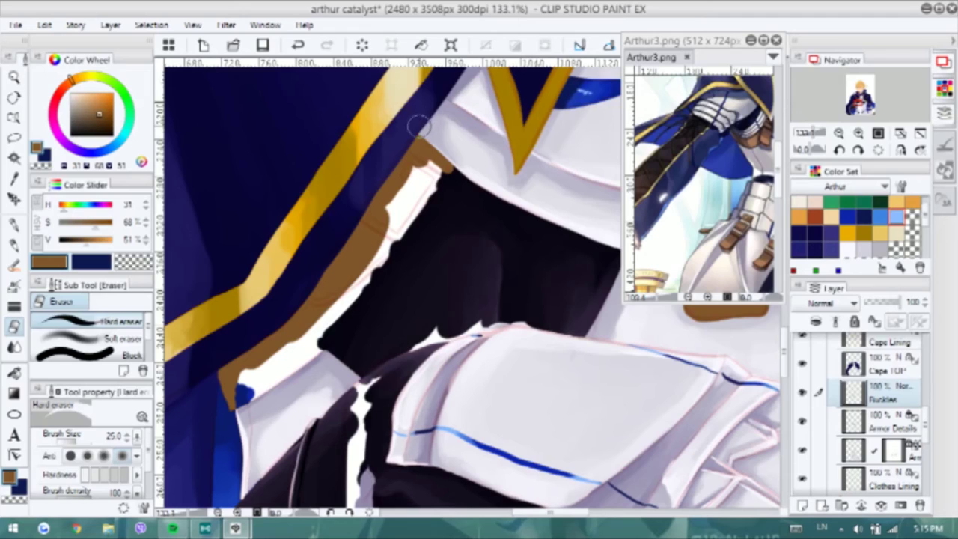
{"action": "key", "text": "p"}
{"action": "mouse_move", "coordinate": [447, 181]}
{"action": "left_mouse_down"}
{"action": "mouse_move", "coordinate": [330, 295]}
{"action": "mouse_move", "coordinate": [345, 305]}
{"action": "mouse_move", "coordinate": [254, 369]}
{"action": "mouse_move", "coordinate": [238, 402]}
{"action": "left_mouse_up"}
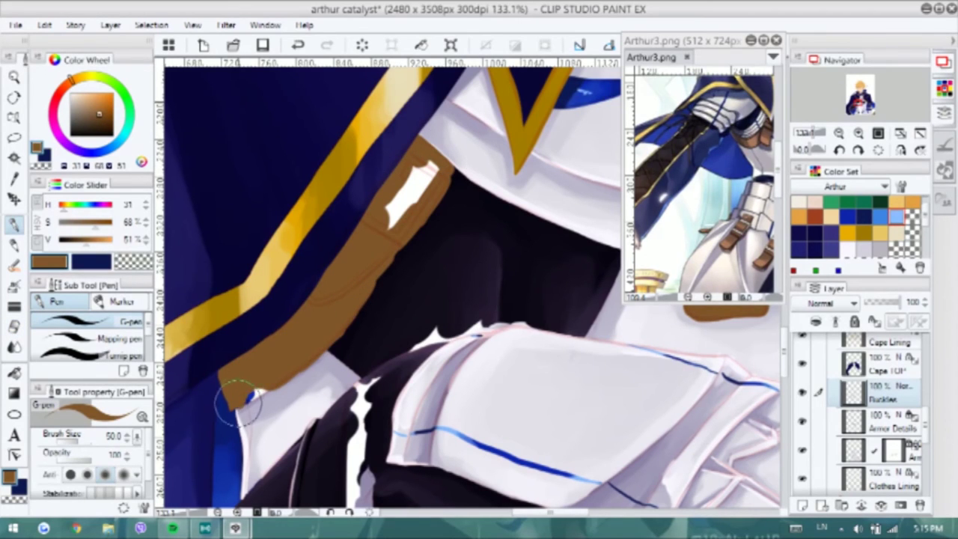
{"action": "left_click_drag", "start_coordinate": [359, 239], "coordinate": [449, 157]}
{"action": "key", "text": "e"}
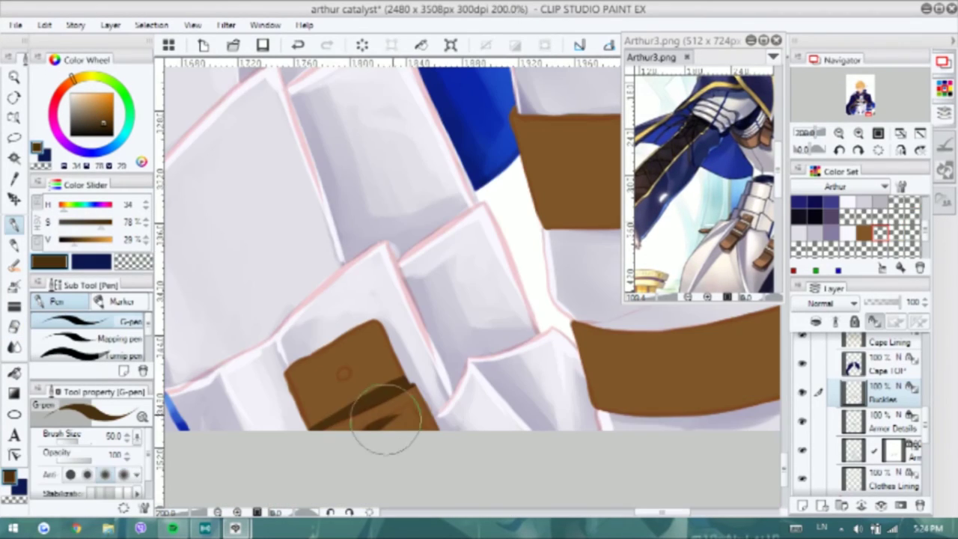
Shade the edges of the skirt pouch and the two arm armor straps in dark brown with the Oil paint flat brush at size 30
{"action": "left_click_drag", "start_coordinate": [385, 421], "coordinate": [426, 415]}
{"action": "key", "text": "b"}
{"action": "left_click_drag", "start_coordinate": [324, 410], "coordinate": [434, 417]}
{"action": "left_click_drag", "start_coordinate": [490, 258], "coordinate": [359, 198]}
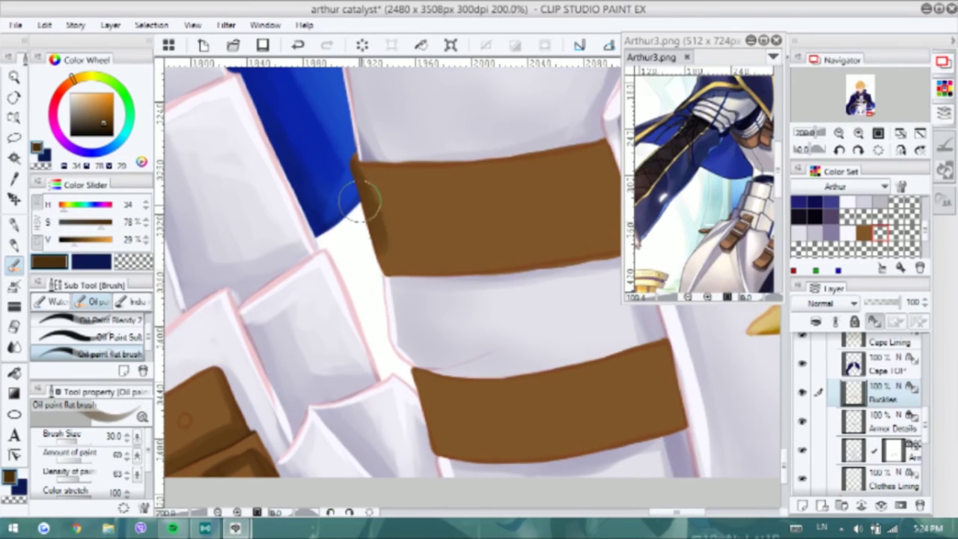
{"action": "left_click_drag", "start_coordinate": [554, 247], "coordinate": [487, 272]}
{"action": "mouse_move", "coordinate": [318, 382]}
{"action": "left_mouse_down"}
{"action": "mouse_move", "coordinate": [482, 466]}
{"action": "mouse_move", "coordinate": [524, 208]}
{"action": "mouse_move", "coordinate": [519, 331]}
{"action": "mouse_move", "coordinate": [440, 215]}
{"action": "left_mouse_up"}
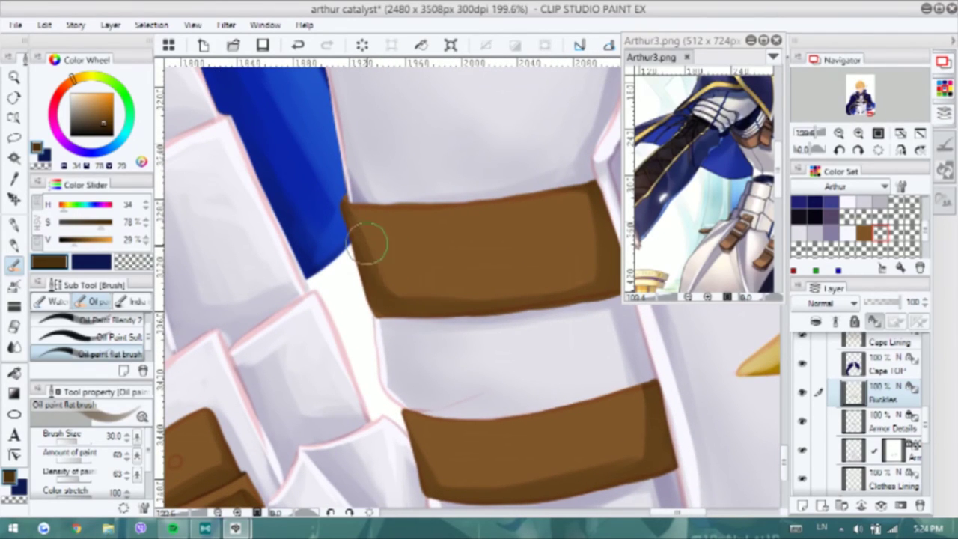
Blend the dark shading on the arm armor straps and skirt pouch with the Oil Paint Blendy 2 brush at size 40
{"action": "left_click", "coordinate": [97, 320]}
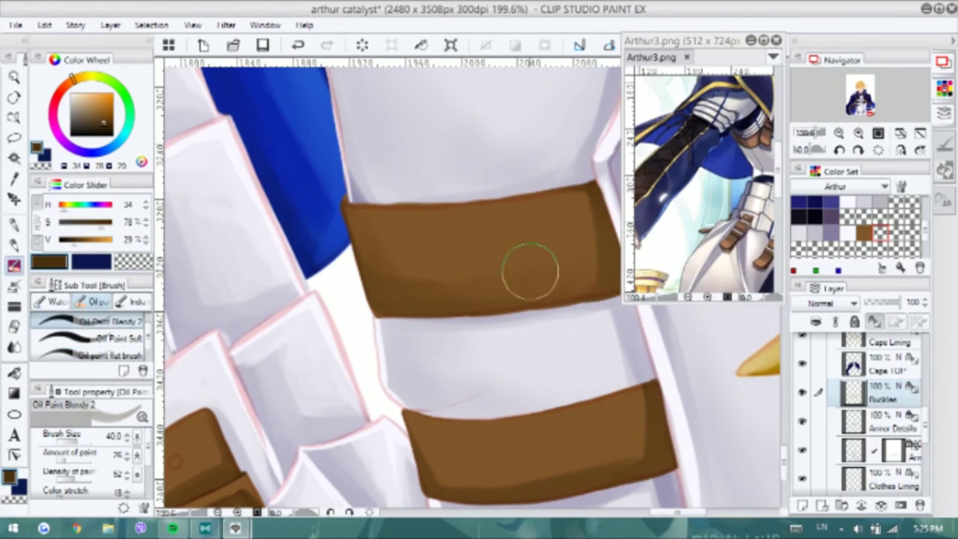
{"action": "scroll", "coordinate": [447, 284], "scroll_direction": "down", "scroll_amount": 2}
{"action": "mouse_move", "coordinate": [417, 398]}
{"action": "left_mouse_down"}
{"action": "mouse_move", "coordinate": [597, 413]}
{"action": "mouse_move", "coordinate": [492, 410]}
{"action": "mouse_move", "coordinate": [522, 336]}
{"action": "left_mouse_up"}
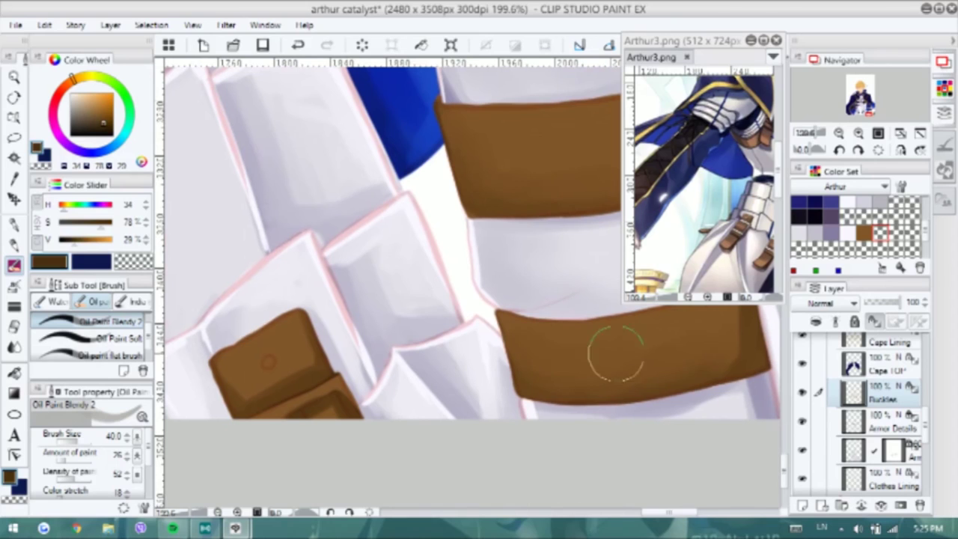
{"action": "left_click_drag", "start_coordinate": [299, 352], "coordinate": [250, 363]}
Shade the center chest strap in dark brown around its edges and band, and blend it into the base brown
{"action": "scroll", "coordinate": [423, 157], "scroll_direction": "down", "scroll_amount": 2}
{"action": "mouse_move", "coordinate": [423, 157]}
{"action": "left_mouse_down"}
{"action": "mouse_move", "coordinate": [371, 286]}
{"action": "mouse_move", "coordinate": [399, 350]}
{"action": "mouse_move", "coordinate": [390, 301]}
{"action": "mouse_move", "coordinate": [485, 276]}
{"action": "mouse_move", "coordinate": [500, 356]}
{"action": "mouse_move", "coordinate": [457, 412]}
{"action": "left_mouse_up"}
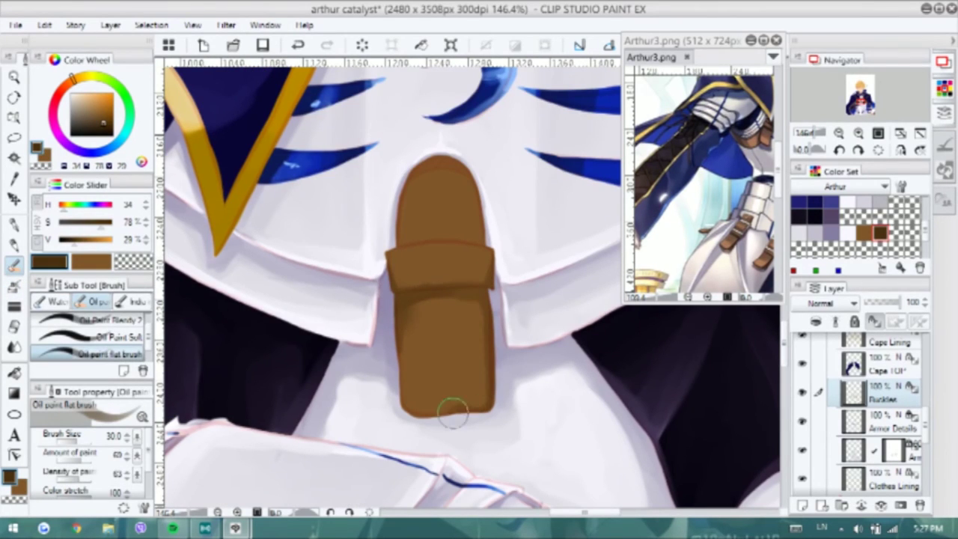
{"action": "left_click_drag", "start_coordinate": [395, 238], "coordinate": [490, 238]}
{"action": "key", "text": "b"}
{"action": "key", "text": "b"}
{"action": "key", "text": "x"}
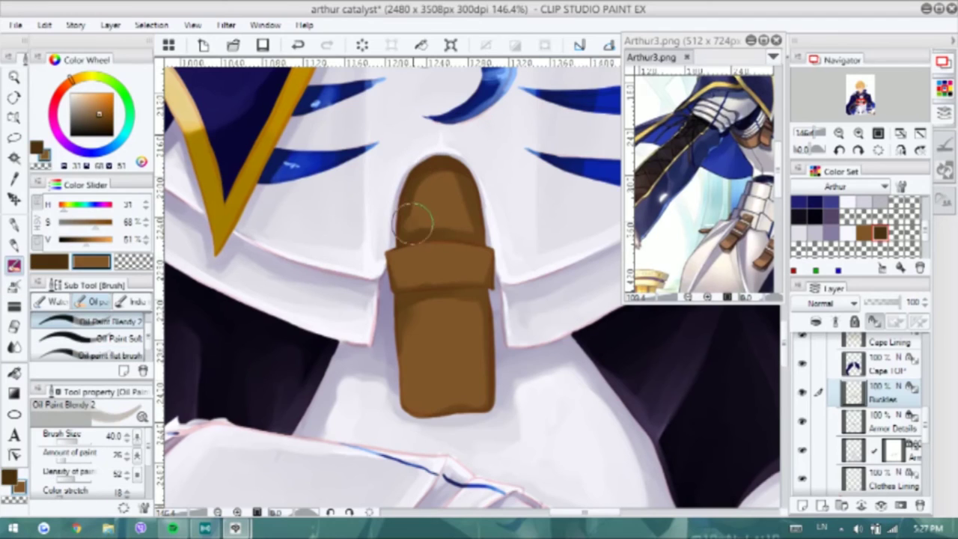
{"action": "left_click_drag", "start_coordinate": [402, 349], "coordinate": [496, 423]}
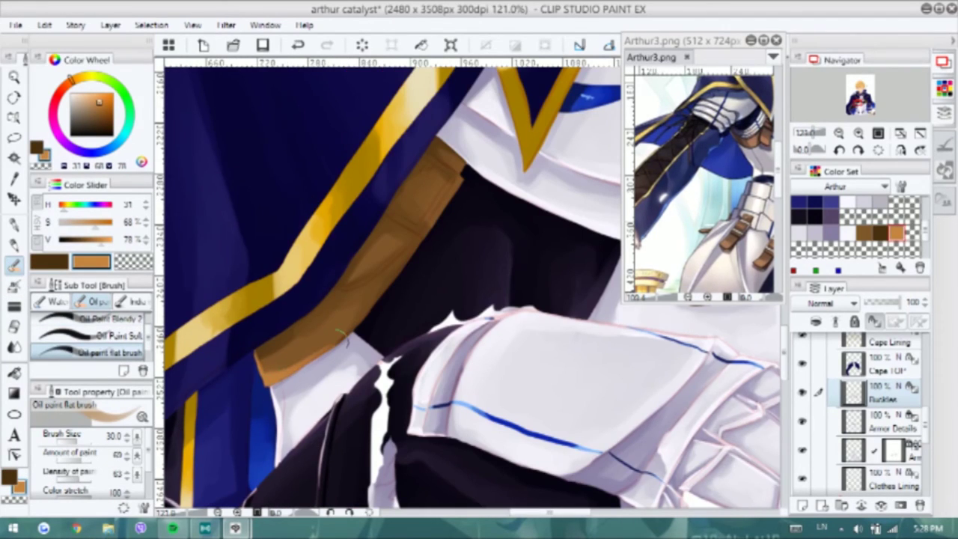
Paint and blend light brown highlights (hue 31, saturation 68, value 78) on the diagonal strap under the left cape edge
{"action": "key", "text": "b"}
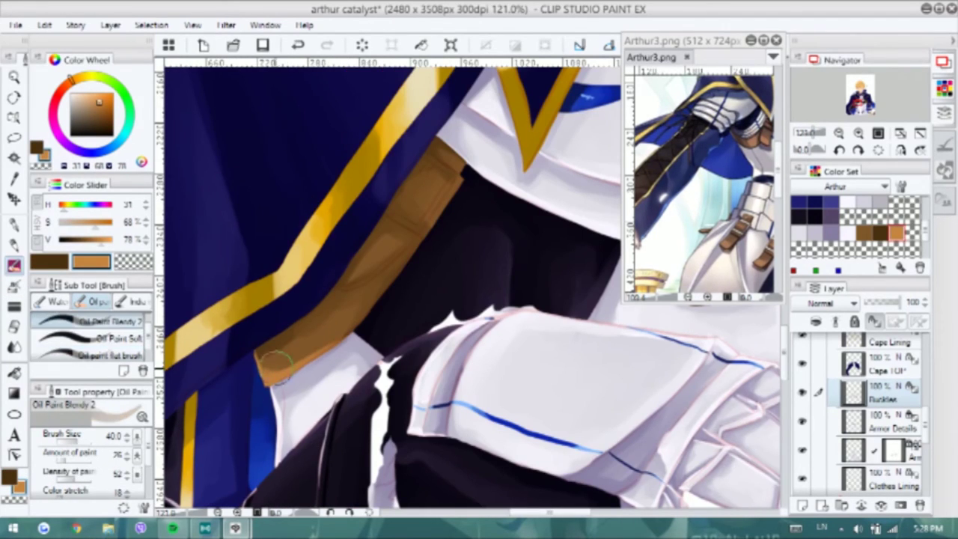
{"action": "key", "text": "b"}
{"action": "mouse_move", "coordinate": [383, 259]}
{"action": "left_mouse_down"}
{"action": "mouse_move", "coordinate": [404, 237]}
{"action": "mouse_move", "coordinate": [380, 244]}
{"action": "mouse_move", "coordinate": [407, 235]}
{"action": "mouse_move", "coordinate": [403, 210]}
{"action": "mouse_move", "coordinate": [429, 194]}
{"action": "mouse_move", "coordinate": [419, 183]}
{"action": "mouse_move", "coordinate": [425, 213]}
{"action": "mouse_move", "coordinate": [432, 180]}
{"action": "left_mouse_up"}
{"action": "left_click", "coordinate": [431, 186], "text": "alt"}
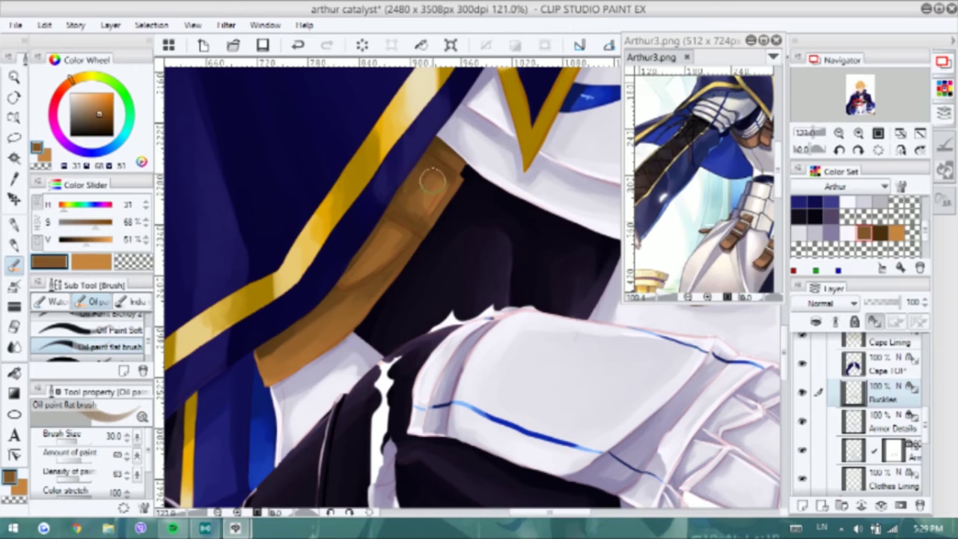
{"action": "left_click", "coordinate": [405, 196], "text": "alt"}
Paint light brown highlights on the center chest strap and the diagonal strap under the right cape edge
{"action": "mouse_move", "coordinate": [677, 180]}
{"action": "left_mouse_down"}
{"action": "mouse_move", "coordinate": [395, 198]}
{"action": "mouse_move", "coordinate": [432, 134]}
{"action": "left_mouse_up"}
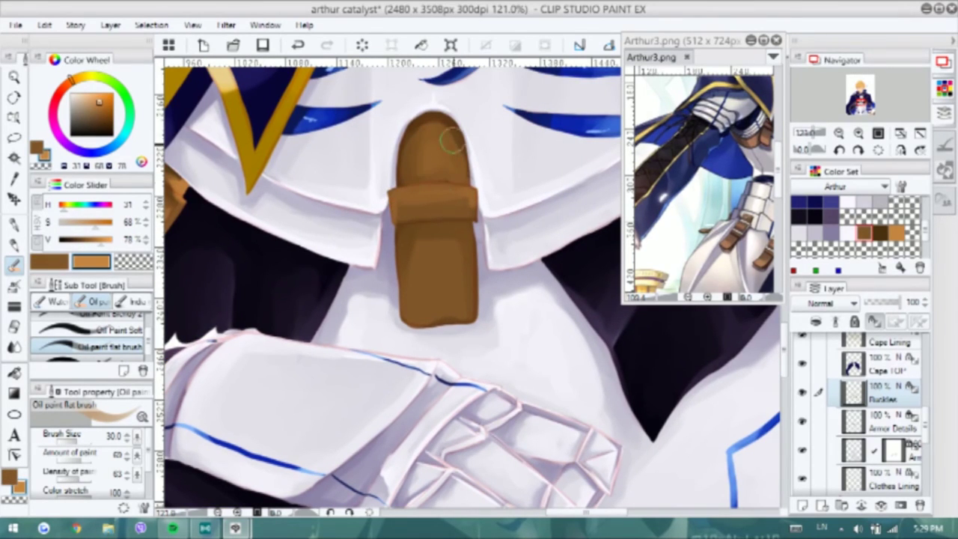
{"action": "left_click_drag", "start_coordinate": [419, 330], "coordinate": [415, 292]}
{"action": "left_click_drag", "start_coordinate": [464, 318], "coordinate": [412, 261]}
{"action": "left_click_drag", "start_coordinate": [749, 321], "coordinate": [429, 314]}
{"action": "mouse_move", "coordinate": [524, 300]}
{"action": "left_mouse_down"}
{"action": "mouse_move", "coordinate": [513, 339]}
{"action": "mouse_move", "coordinate": [477, 315]}
{"action": "mouse_move", "coordinate": [525, 299]}
{"action": "mouse_move", "coordinate": [447, 302]}
{"action": "mouse_move", "coordinate": [499, 319]}
{"action": "mouse_move", "coordinate": [485, 360]}
{"action": "mouse_move", "coordinate": [473, 352]}
{"action": "mouse_move", "coordinate": [562, 413]}
{"action": "left_mouse_up"}
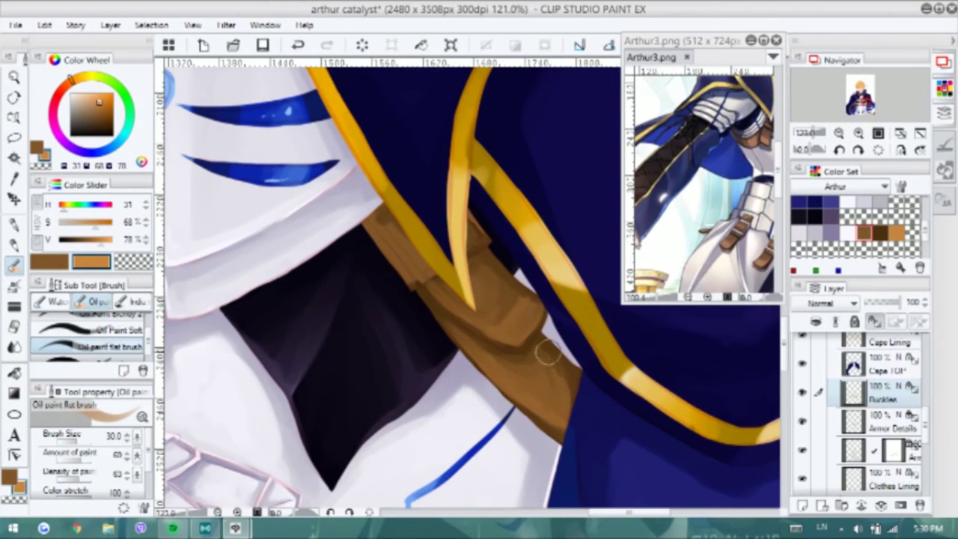
Paint light brown highlights on the skirt pouch and the two arm armor straps
{"action": "left_click_drag", "start_coordinate": [411, 197], "coordinate": [303, 84]}
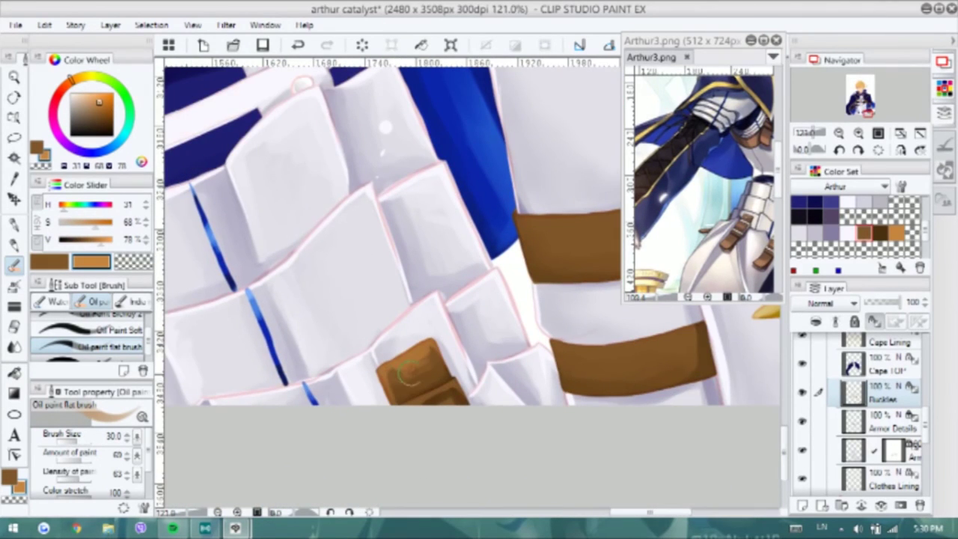
{"action": "left_click_drag", "start_coordinate": [410, 372], "coordinate": [260, 414]}
{"action": "left_click_drag", "start_coordinate": [367, 258], "coordinate": [501, 244]}
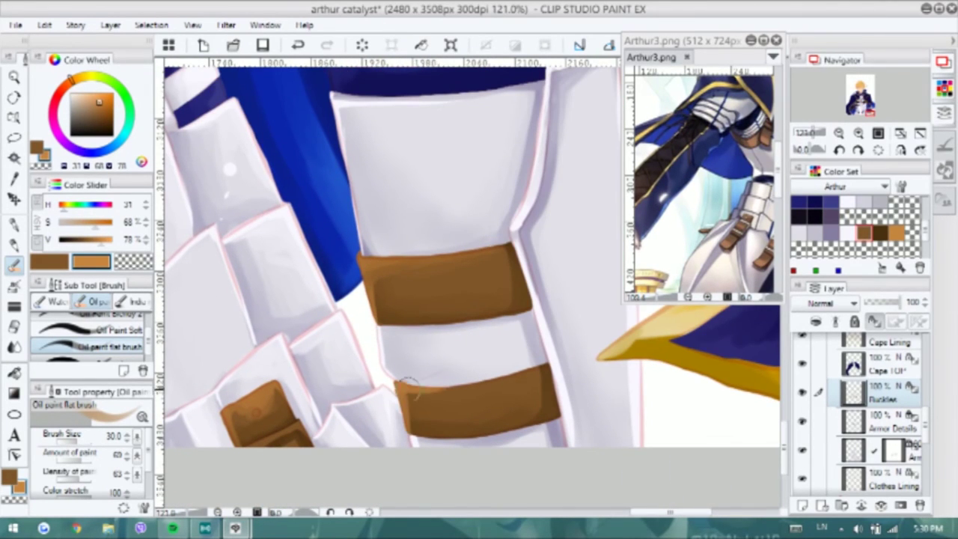
{"action": "left_click_drag", "start_coordinate": [438, 381], "coordinate": [416, 404]}
Shade the buckle frame on the right diagonal strap in gray-violet on the Silver buckle layer with the Oil paint flat brush
{"action": "scroll", "coordinate": [420, 418], "scroll_direction": "down", "scroll_amount": 2}
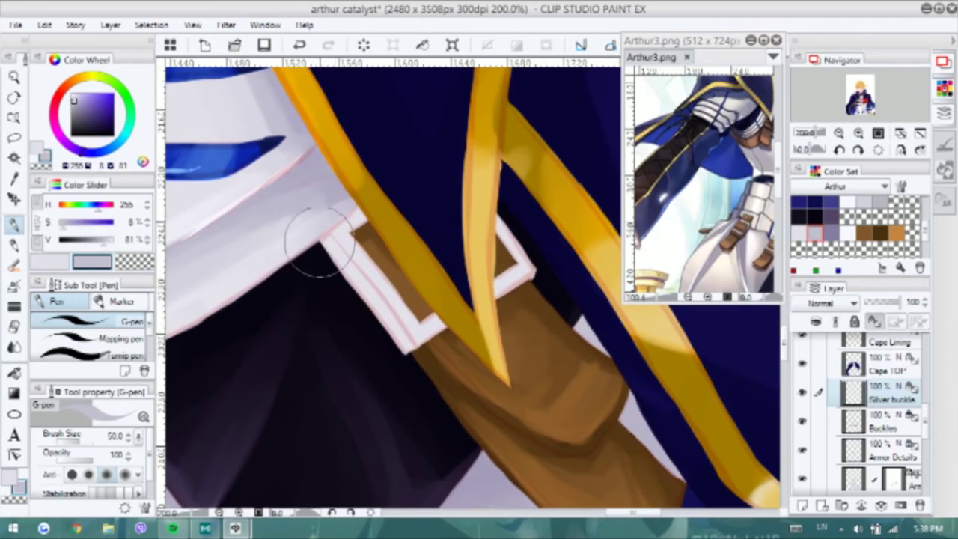
{"action": "key", "text": "b"}
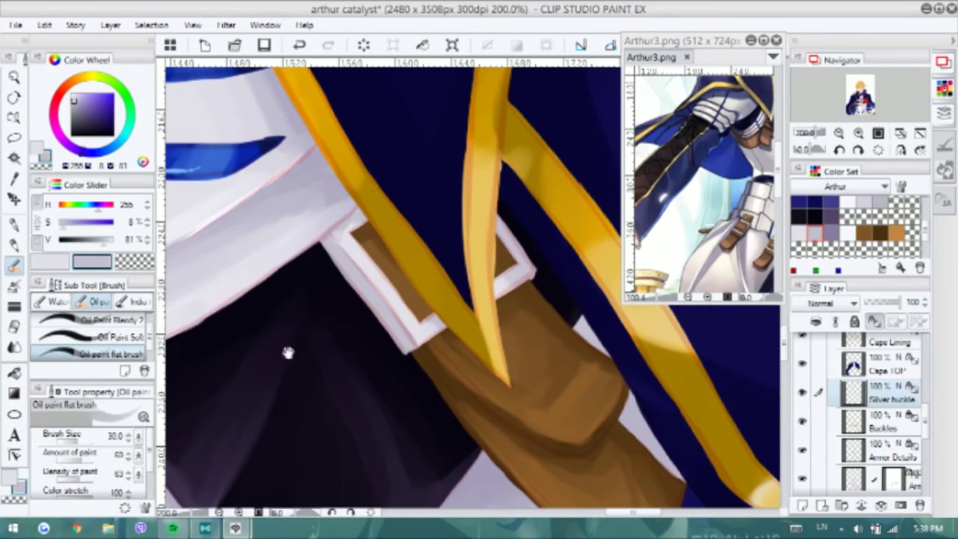
{"action": "left_click_drag", "start_coordinate": [338, 285], "coordinate": [537, 432]}
Paint cream fur tufts around the inside of the collar on the Floof layer with the G-pen at size 12
{"action": "key", "text": "p"}
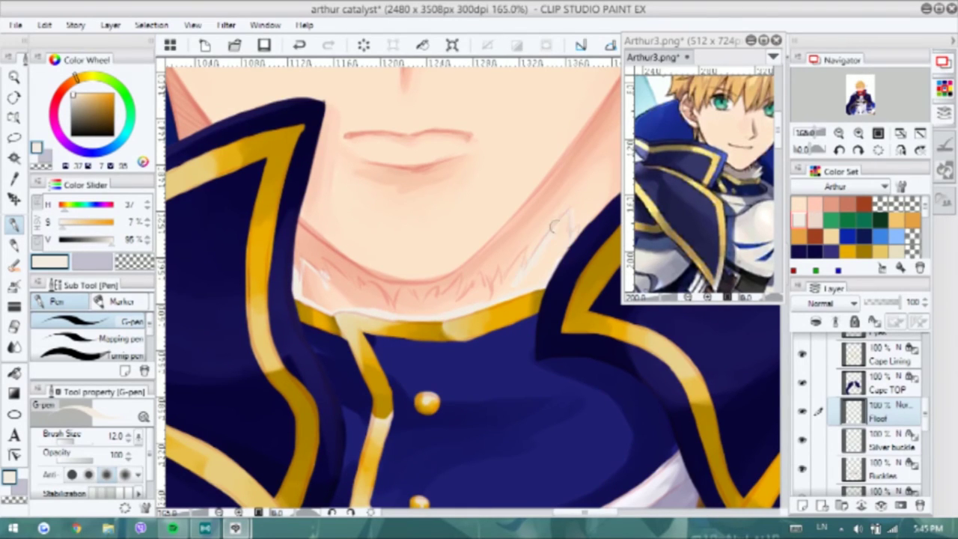
{"action": "scroll", "coordinate": [486, 292], "scroll_direction": "up", "scroll_amount": 3}
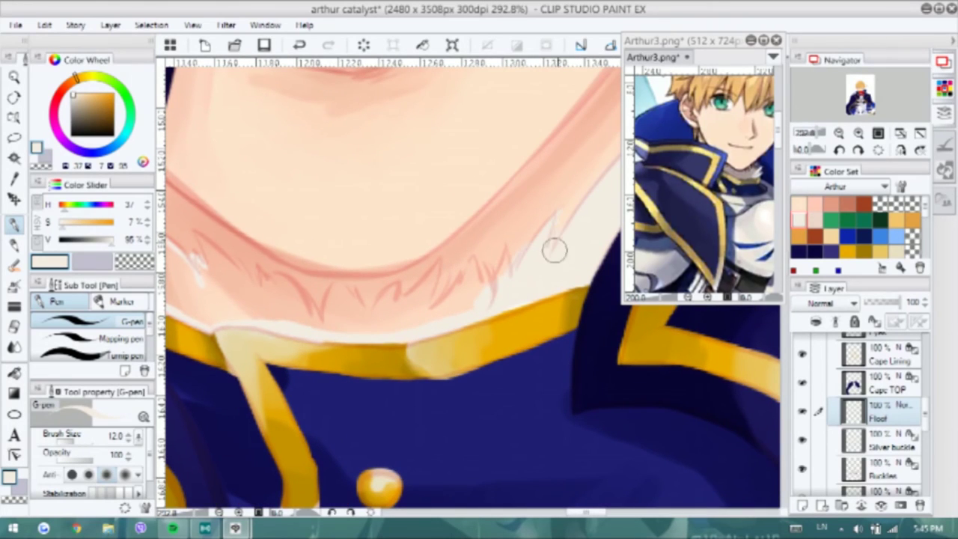
{"action": "left_click_drag", "start_coordinate": [493, 283], "coordinate": [463, 275]}
{"action": "left_click_drag", "start_coordinate": [408, 327], "coordinate": [438, 259]}
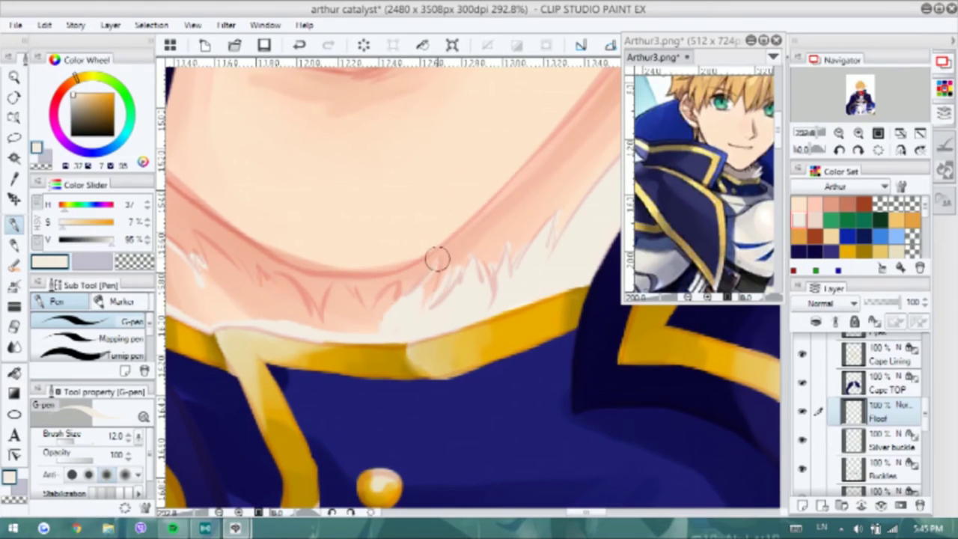
{"action": "mouse_move", "coordinate": [383, 331]}
{"action": "left_mouse_down"}
{"action": "mouse_move", "coordinate": [468, 311]}
{"action": "mouse_move", "coordinate": [419, 258]}
{"action": "mouse_move", "coordinate": [429, 277]}
{"action": "mouse_move", "coordinate": [408, 307]}
{"action": "mouse_move", "coordinate": [381, 252]}
{"action": "mouse_move", "coordinate": [360, 283]}
{"action": "mouse_move", "coordinate": [310, 285]}
{"action": "left_mouse_up"}
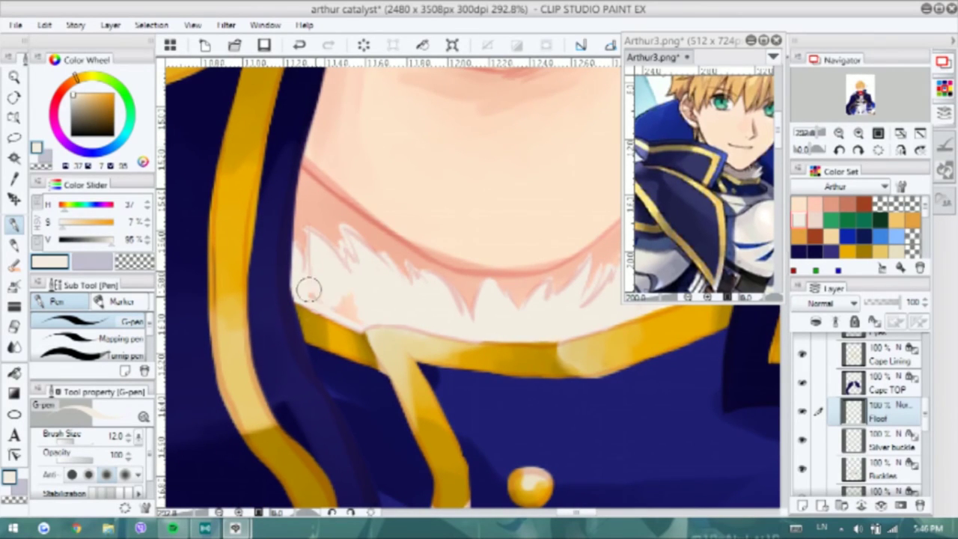
{"action": "scroll", "coordinate": [364, 265], "scroll_direction": "down", "scroll_amount": 2}
{"action": "scroll", "coordinate": [417, 286], "scroll_direction": "up", "scroll_amount": 3}
{"action": "mouse_move", "coordinate": [458, 232]}
{"action": "left_mouse_down"}
{"action": "mouse_move", "coordinate": [453, 271]}
{"action": "mouse_move", "coordinate": [477, 309]}
{"action": "mouse_move", "coordinate": [525, 270]}
{"action": "mouse_move", "coordinate": [458, 239]}
{"action": "mouse_move", "coordinate": [487, 297]}
{"action": "left_mouse_up"}
{"action": "scroll", "coordinate": [488, 297], "scroll_direction": "down", "scroll_amount": 4}
Make the line art more visible and return to the Floof layer
{"action": "scroll", "coordinate": [471, 285], "scroll_direction": "up", "scroll_amount": 3}
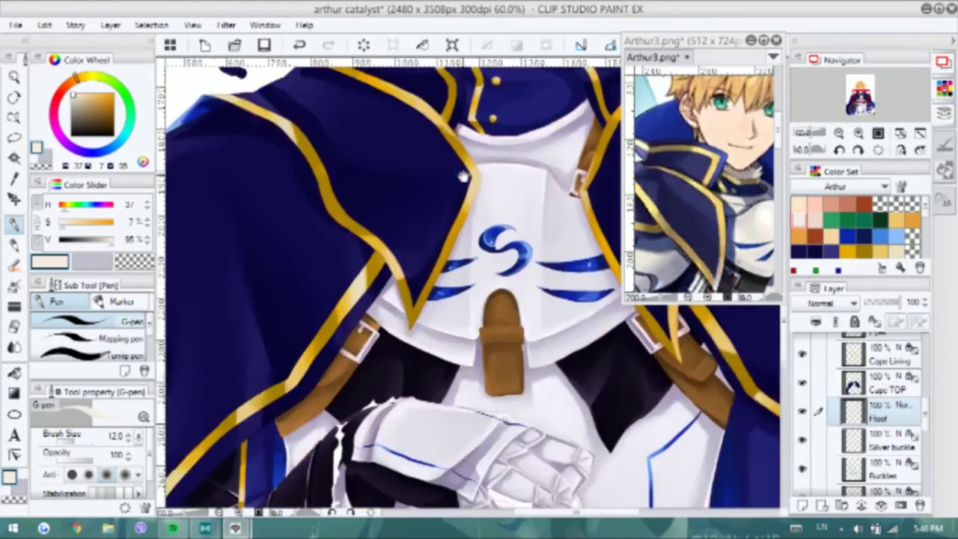
{"action": "scroll", "coordinate": [861, 412], "scroll_direction": "up", "scroll_amount": 2}
{"action": "left_click", "coordinate": [876, 404]}
{"action": "scroll", "coordinate": [860, 412], "scroll_direction": "down", "scroll_amount": 2}
{"action": "left_click", "coordinate": [875, 410]}
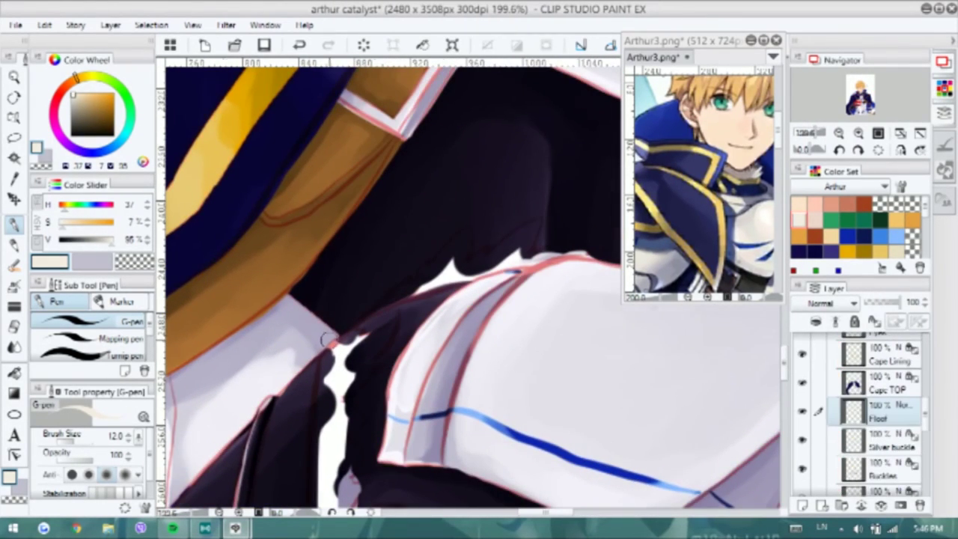
Paint cream fur tufts along the upper edge of the sleeve opening, behind the gauntlet's forearm plate
{"action": "scroll", "coordinate": [449, 315], "scroll_direction": "up", "scroll_amount": 2}
{"action": "mouse_move", "coordinate": [303, 360]}
{"action": "left_mouse_down"}
{"action": "mouse_move", "coordinate": [407, 279]}
{"action": "mouse_move", "coordinate": [333, 340]}
{"action": "mouse_move", "coordinate": [535, 262]}
{"action": "left_mouse_up"}
{"action": "left_click_drag", "start_coordinate": [529, 267], "coordinate": [464, 281]}
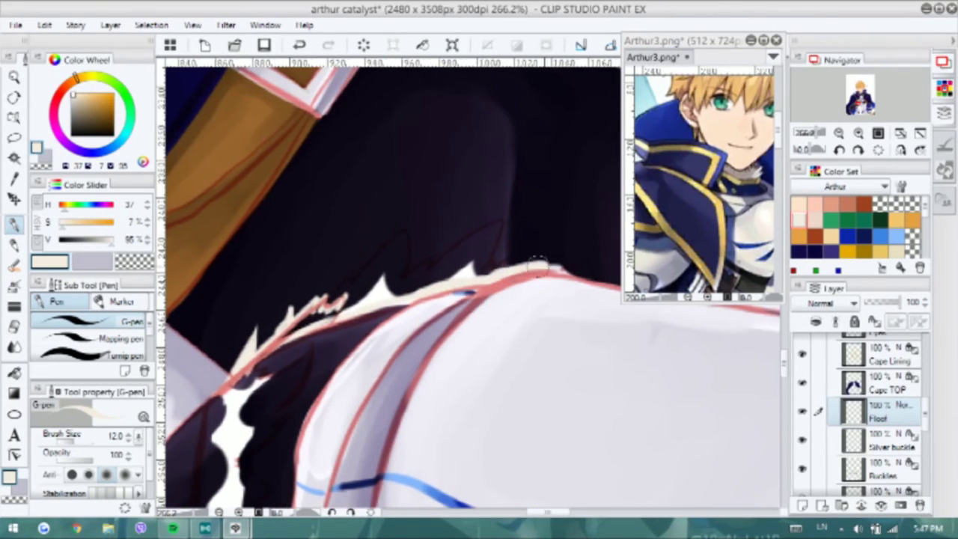
{"action": "mouse_move", "coordinate": [538, 264]}
{"action": "left_mouse_down"}
{"action": "mouse_move", "coordinate": [520, 277]}
{"action": "mouse_move", "coordinate": [412, 288]}
{"action": "mouse_move", "coordinate": [438, 226]}
{"action": "mouse_move", "coordinate": [405, 273]}
{"action": "mouse_move", "coordinate": [382, 268]}
{"action": "mouse_move", "coordinate": [303, 307]}
{"action": "left_mouse_up"}
Continue painting the cream fur on the Floof layer along the sleeve opening and down its near edge with the G-pen
{"action": "mouse_move", "coordinate": [303, 306]}
{"action": "left_mouse_down"}
{"action": "mouse_move", "coordinate": [371, 292]}
{"action": "mouse_move", "coordinate": [404, 222]}
{"action": "mouse_move", "coordinate": [329, 303]}
{"action": "mouse_move", "coordinate": [456, 176]}
{"action": "left_mouse_up"}
{"action": "mouse_move", "coordinate": [344, 251]}
{"action": "left_mouse_down"}
{"action": "mouse_move", "coordinate": [326, 360]}
{"action": "mouse_move", "coordinate": [345, 284]}
{"action": "left_mouse_up"}
{"action": "mouse_move", "coordinate": [371, 243]}
{"action": "left_mouse_down"}
{"action": "mouse_move", "coordinate": [430, 217]}
{"action": "mouse_move", "coordinate": [363, 278]}
{"action": "mouse_move", "coordinate": [342, 321]}
{"action": "mouse_move", "coordinate": [363, 348]}
{"action": "mouse_move", "coordinate": [358, 401]}
{"action": "mouse_move", "coordinate": [356, 314]}
{"action": "left_mouse_up"}
{"action": "mouse_move", "coordinate": [344, 243]}
{"action": "left_mouse_down"}
{"action": "mouse_move", "coordinate": [353, 257]}
{"action": "mouse_move", "coordinate": [364, 214]}
{"action": "left_mouse_up"}
{"action": "mouse_move", "coordinate": [345, 284]}
{"action": "left_mouse_down"}
{"action": "mouse_move", "coordinate": [318, 217]}
{"action": "mouse_move", "coordinate": [376, 263]}
{"action": "mouse_move", "coordinate": [375, 228]}
{"action": "mouse_move", "coordinate": [344, 247]}
{"action": "left_mouse_up"}
{"action": "scroll", "coordinate": [347, 342], "scroll_direction": "down", "scroll_amount": 5}
{"action": "scroll", "coordinate": [351, 239], "scroll_direction": "down", "scroll_amount": 2}
{"action": "left_click_drag", "start_coordinate": [346, 412], "coordinate": [359, 276]}
{"action": "left_click_drag", "start_coordinate": [363, 217], "coordinate": [381, 237]}
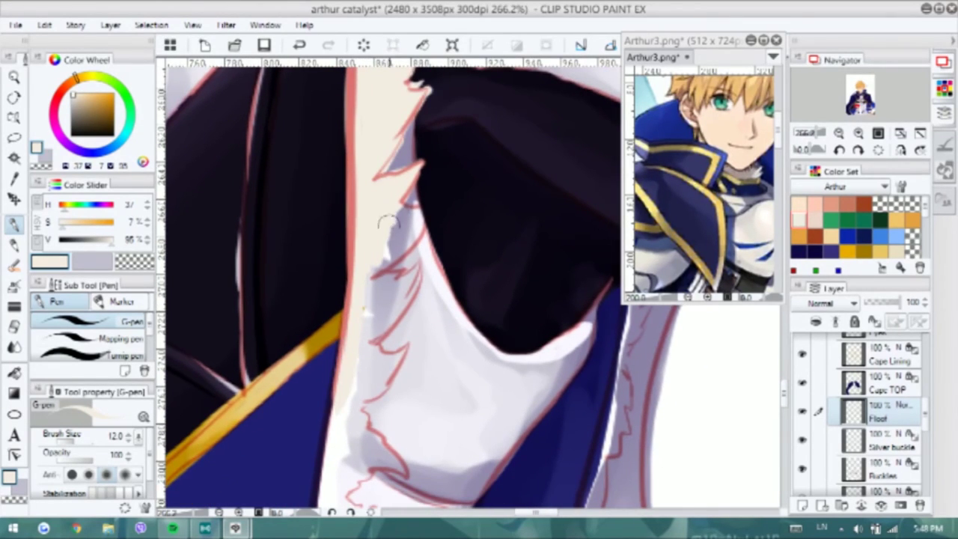
Fill the hanging part of the sleeve's fur strip in cream, following the sketched jagged tufts over the white lining
{"action": "scroll", "coordinate": [423, 187], "scroll_direction": "down", "scroll_amount": 1}
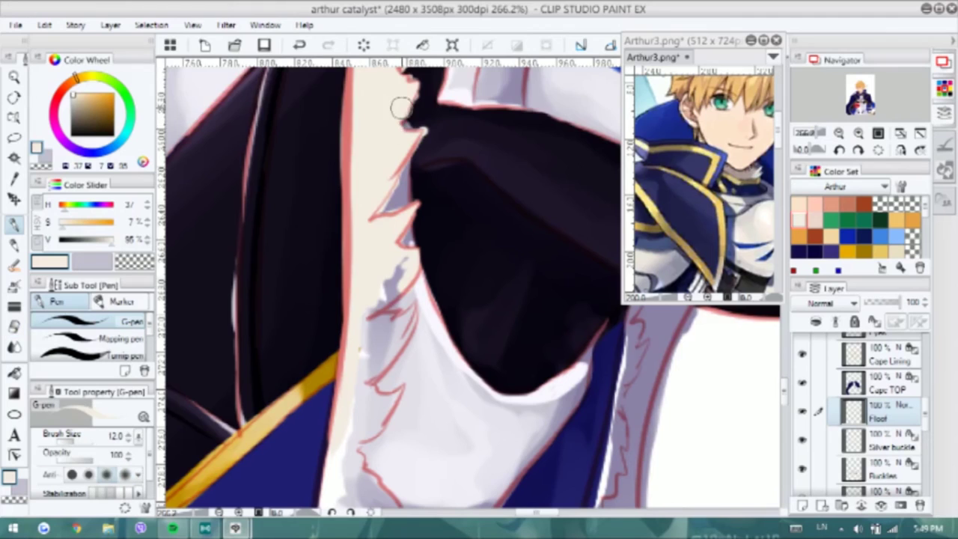
{"action": "scroll", "coordinate": [403, 165], "scroll_direction": "down", "scroll_amount": 1}
{"action": "left_click_drag", "start_coordinate": [412, 279], "coordinate": [381, 316]}
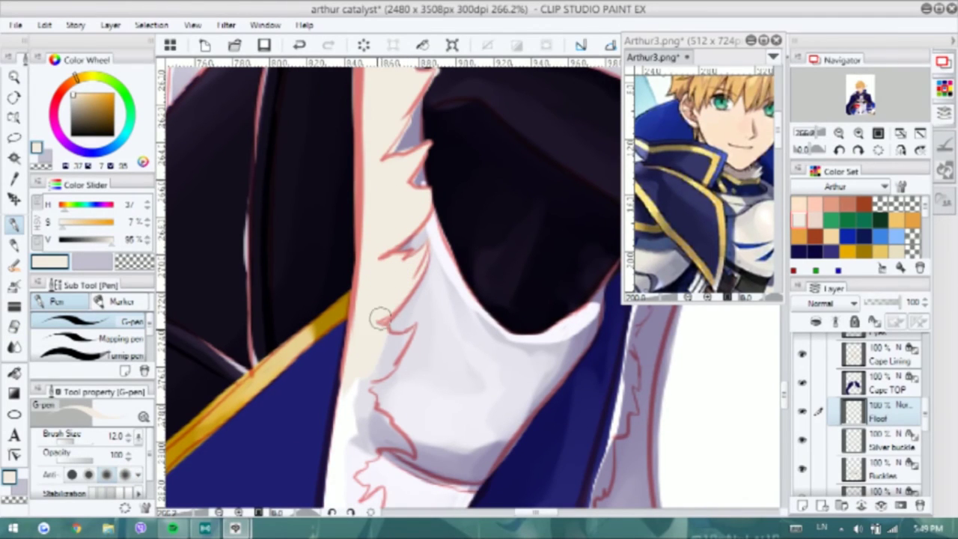
{"action": "scroll", "coordinate": [381, 316], "scroll_direction": "down", "scroll_amount": 2}
{"action": "scroll", "coordinate": [350, 294], "scroll_direction": "down", "scroll_amount": 1}
{"action": "scroll", "coordinate": [349, 294], "scroll_direction": "down", "scroll_amount": 2}
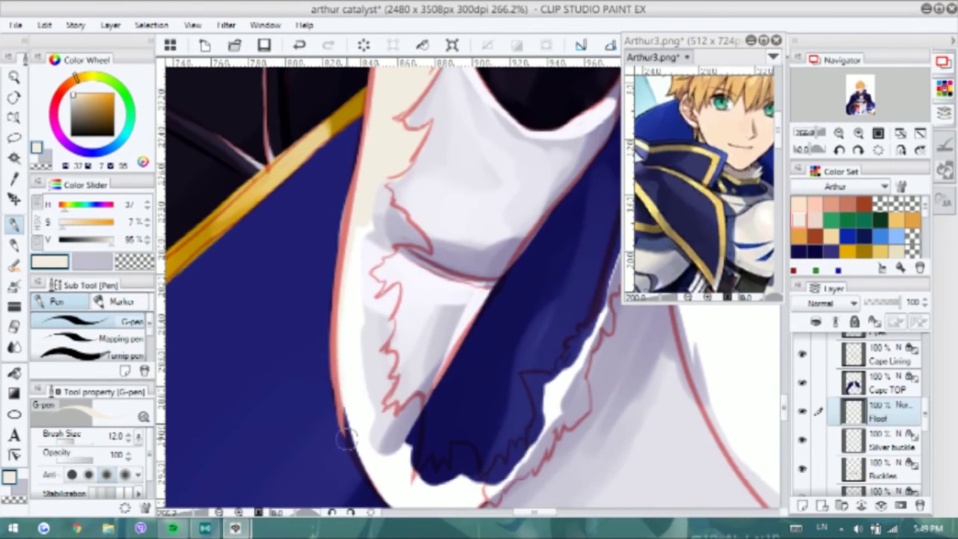
{"action": "scroll", "coordinate": [370, 261], "scroll_direction": "up", "scroll_amount": 3}
{"action": "scroll", "coordinate": [370, 247], "scroll_direction": "down", "scroll_amount": 2}
{"action": "left_click_drag", "start_coordinate": [402, 294], "coordinate": [380, 308]}
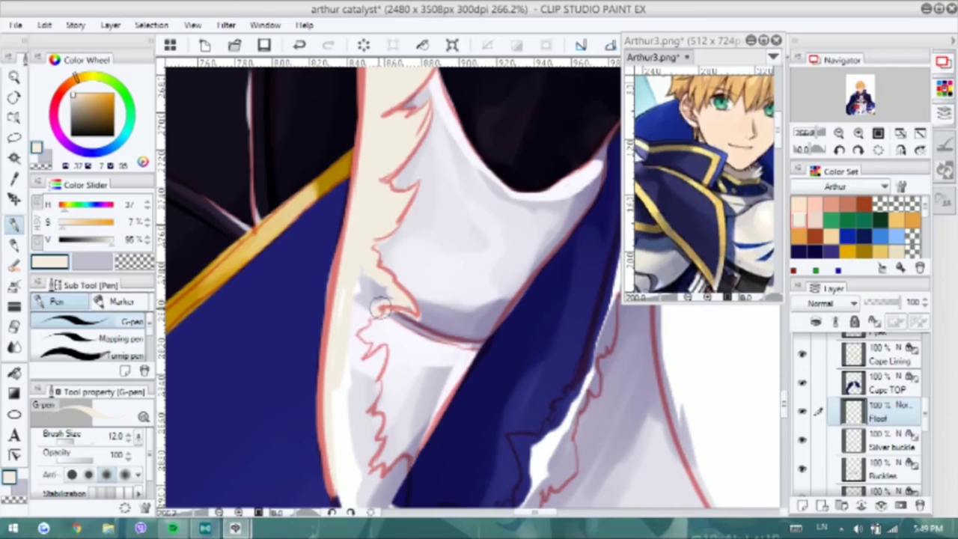
Extend the cream fur trim around the sleeve's lower hem and up its far edge
{"action": "scroll", "coordinate": [365, 224], "scroll_direction": "down", "scroll_amount": 5}
{"action": "mouse_move", "coordinate": [380, 327]}
{"action": "left_mouse_down"}
{"action": "mouse_move", "coordinate": [347, 262]}
{"action": "mouse_move", "coordinate": [357, 256]}
{"action": "left_mouse_up"}
{"action": "mouse_move", "coordinate": [357, 338]}
{"action": "left_mouse_down"}
{"action": "mouse_move", "coordinate": [279, 239]}
{"action": "mouse_move", "coordinate": [327, 359]}
{"action": "mouse_move", "coordinate": [312, 280]}
{"action": "left_mouse_up"}
{"action": "mouse_move", "coordinate": [357, 282]}
{"action": "left_mouse_down"}
{"action": "mouse_move", "coordinate": [345, 303]}
{"action": "mouse_move", "coordinate": [352, 363]}
{"action": "mouse_move", "coordinate": [386, 335]}
{"action": "mouse_move", "coordinate": [416, 369]}
{"action": "mouse_move", "coordinate": [396, 320]}
{"action": "mouse_move", "coordinate": [427, 365]}
{"action": "mouse_move", "coordinate": [455, 348]}
{"action": "mouse_move", "coordinate": [446, 333]}
{"action": "mouse_move", "coordinate": [464, 319]}
{"action": "mouse_move", "coordinate": [463, 342]}
{"action": "mouse_move", "coordinate": [481, 335]}
{"action": "mouse_move", "coordinate": [483, 305]}
{"action": "mouse_move", "coordinate": [421, 297]}
{"action": "mouse_move", "coordinate": [432, 312]}
{"action": "mouse_move", "coordinate": [424, 269]}
{"action": "mouse_move", "coordinate": [447, 315]}
{"action": "mouse_move", "coordinate": [474, 299]}
{"action": "mouse_move", "coordinate": [470, 236]}
{"action": "mouse_move", "coordinate": [492, 216]}
{"action": "mouse_move", "coordinate": [496, 191]}
{"action": "mouse_move", "coordinate": [386, 330]}
{"action": "mouse_move", "coordinate": [395, 328]}
{"action": "mouse_move", "coordinate": [409, 235]}
{"action": "mouse_move", "coordinate": [353, 237]}
{"action": "mouse_move", "coordinate": [365, 291]}
{"action": "mouse_move", "coordinate": [353, 316]}
{"action": "left_mouse_up"}
{"action": "key", "text": "b"}
{"action": "left_click_drag", "start_coordinate": [374, 224], "coordinate": [342, 352]}
{"action": "left_click_drag", "start_coordinate": [397, 247], "coordinate": [352, 329]}
{"action": "key", "text": "p"}
{"action": "left_click_drag", "start_coordinate": [428, 81], "coordinate": [408, 307]}
{"action": "left_click_drag", "start_coordinate": [418, 291], "coordinate": [418, 258]}
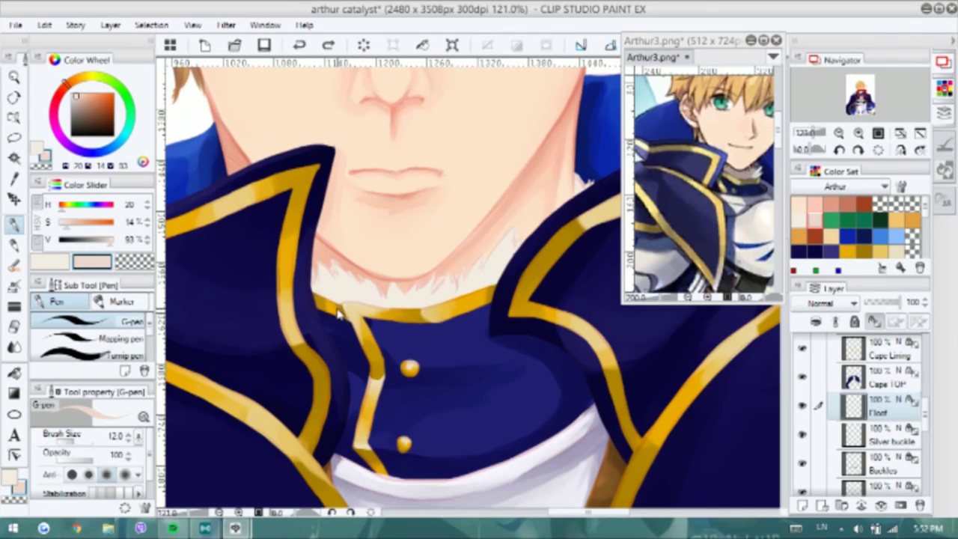
Shade the collar fur gray-violet with the Oil paint flat brush at size 17, hiding the line art and retouching in cream
{"action": "scroll", "coordinate": [861, 224], "scroll_direction": "down", "scroll_amount": 2}
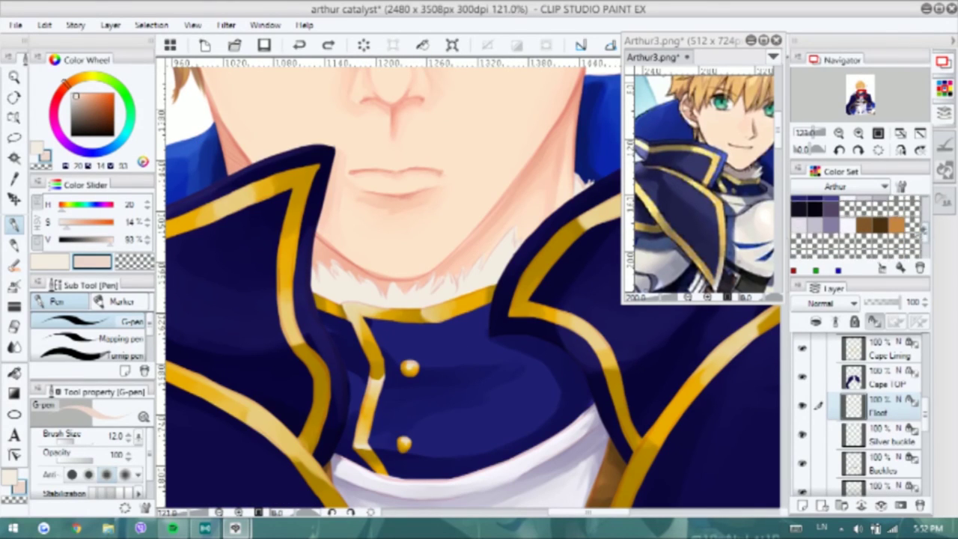
{"action": "left_click", "coordinate": [815, 229]}
{"action": "key", "text": "b"}
{"action": "mouse_move", "coordinate": [313, 295]}
{"action": "left_mouse_down"}
{"action": "mouse_move", "coordinate": [352, 276]}
{"action": "mouse_move", "coordinate": [396, 292]}
{"action": "left_mouse_up"}
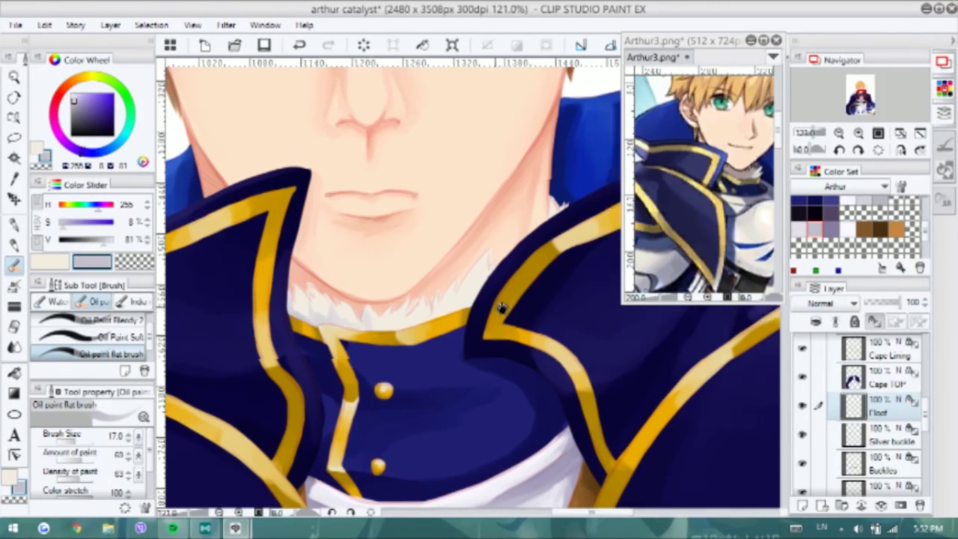
{"action": "scroll", "coordinate": [479, 262], "scroll_direction": "up", "scroll_amount": 1}
{"action": "mouse_move", "coordinate": [488, 278]}
{"action": "left_mouse_down"}
{"action": "mouse_move", "coordinate": [512, 291]}
{"action": "mouse_move", "coordinate": [521, 255]}
{"action": "left_mouse_up"}
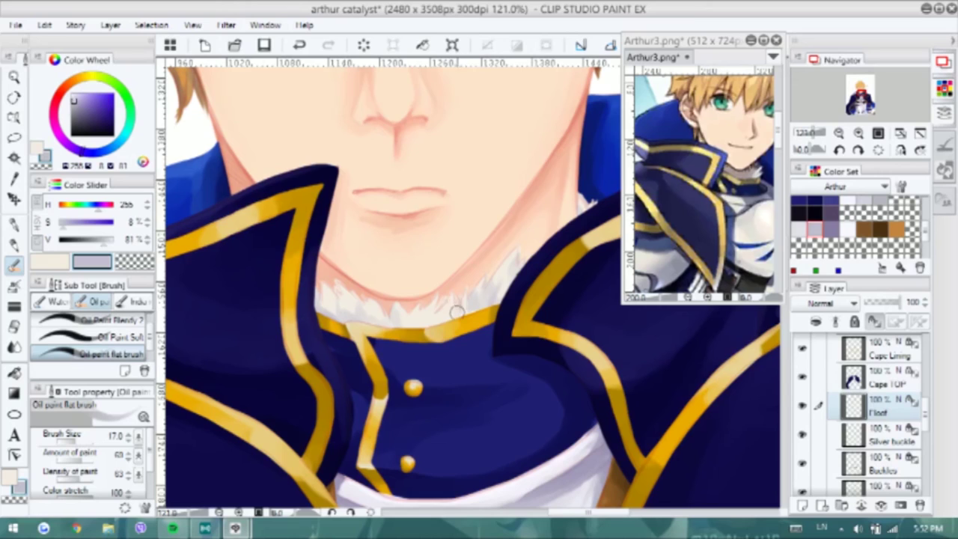
{"action": "left_click_drag", "start_coordinate": [454, 304], "coordinate": [394, 307]}
{"action": "scroll", "coordinate": [912, 362], "scroll_direction": "up", "scroll_amount": 5}
{"action": "left_click", "coordinate": [803, 401]}
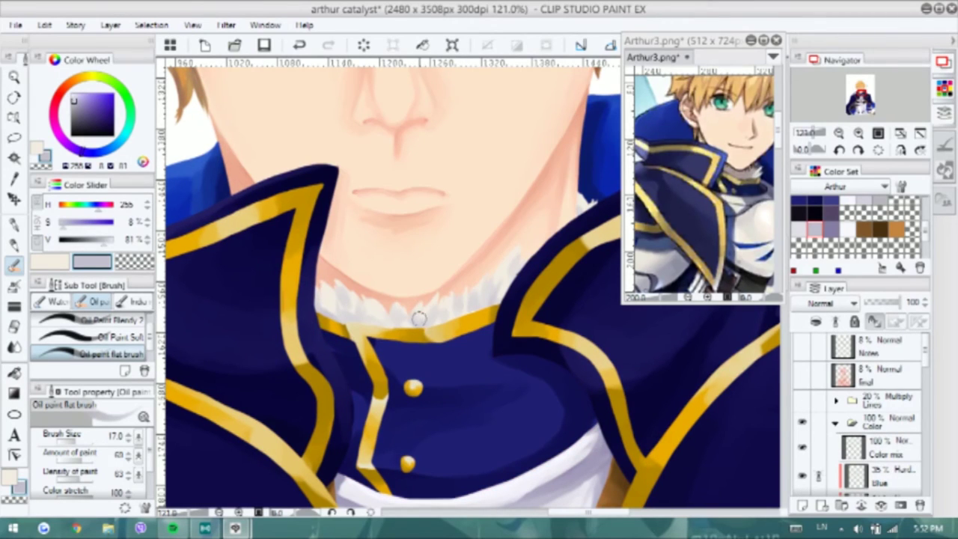
{"action": "key", "text": "x"}
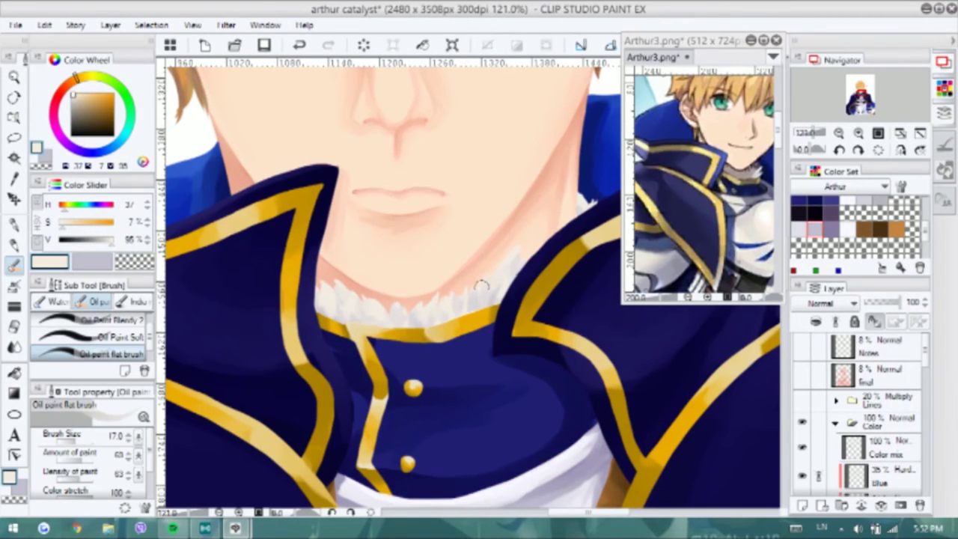
Shade the tufts of the sleeve's fur trim in gray-violet with the Oil paint flat brush
{"action": "scroll", "coordinate": [440, 304], "scroll_direction": "down", "scroll_amount": 10}
{"action": "scroll", "coordinate": [315, 216], "scroll_direction": "up", "scroll_amount": 1}
{"action": "key", "text": "x"}
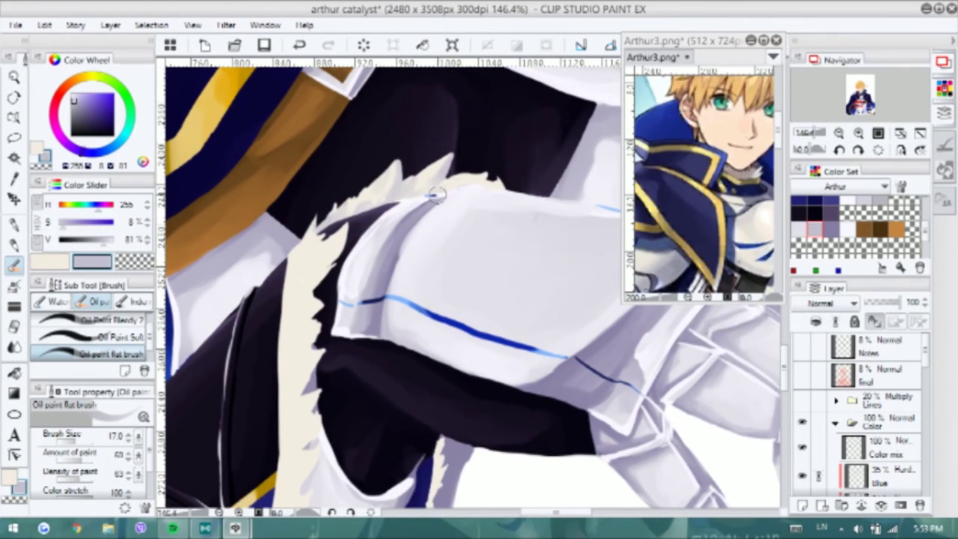
{"action": "left_click_drag", "start_coordinate": [317, 253], "coordinate": [346, 209]}
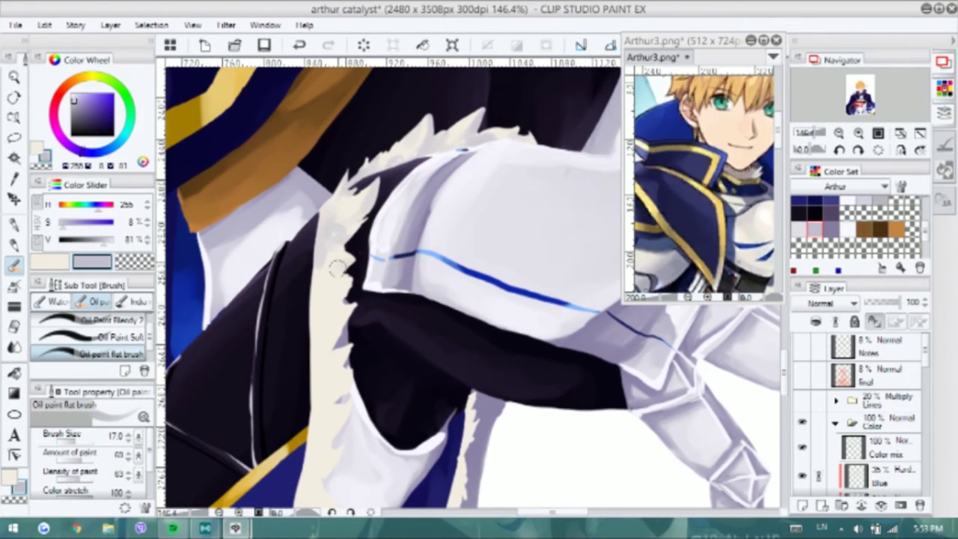
{"action": "left_click_drag", "start_coordinate": [333, 273], "coordinate": [342, 185]}
{"action": "left_click_drag", "start_coordinate": [340, 274], "coordinate": [352, 217]}
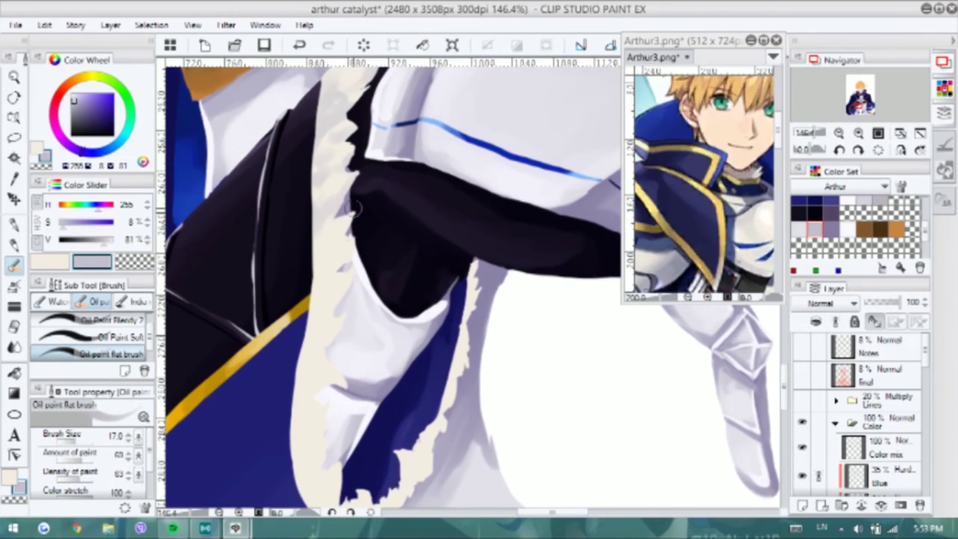
{"action": "left_click_drag", "start_coordinate": [326, 308], "coordinate": [326, 270]}
{"action": "mouse_move", "coordinate": [429, 307]}
{"action": "left_mouse_down"}
{"action": "mouse_move", "coordinate": [416, 357]}
{"action": "mouse_move", "coordinate": [348, 406]}
{"action": "mouse_move", "coordinate": [336, 337]}
{"action": "mouse_move", "coordinate": [324, 344]}
{"action": "mouse_move", "coordinate": [320, 317]}
{"action": "left_mouse_up"}
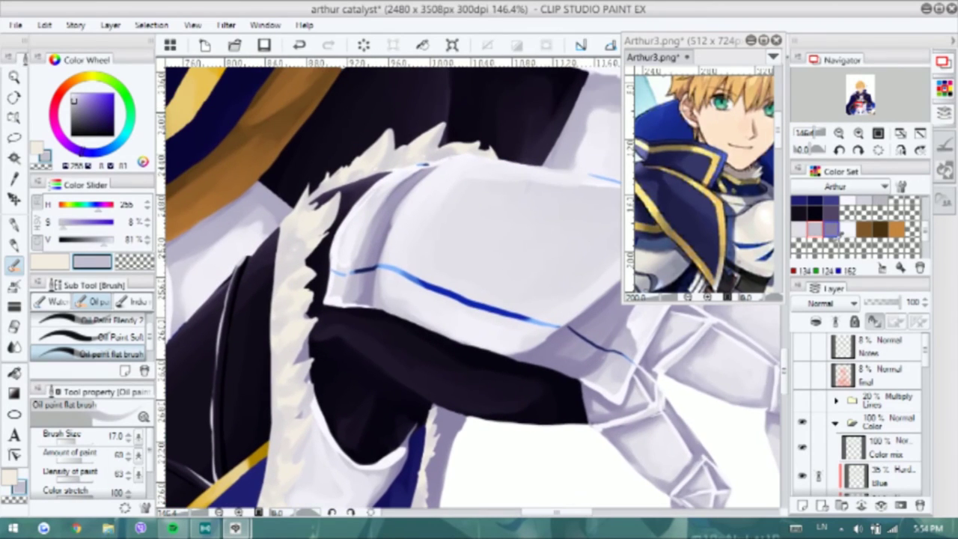
Deepen the sleeve fur's shadows with a darker violet, alternating the G-pen and Oil paint flat brush and sampling nearby fur colors
{"action": "key", "text": "p"}
{"action": "key", "text": "b"}
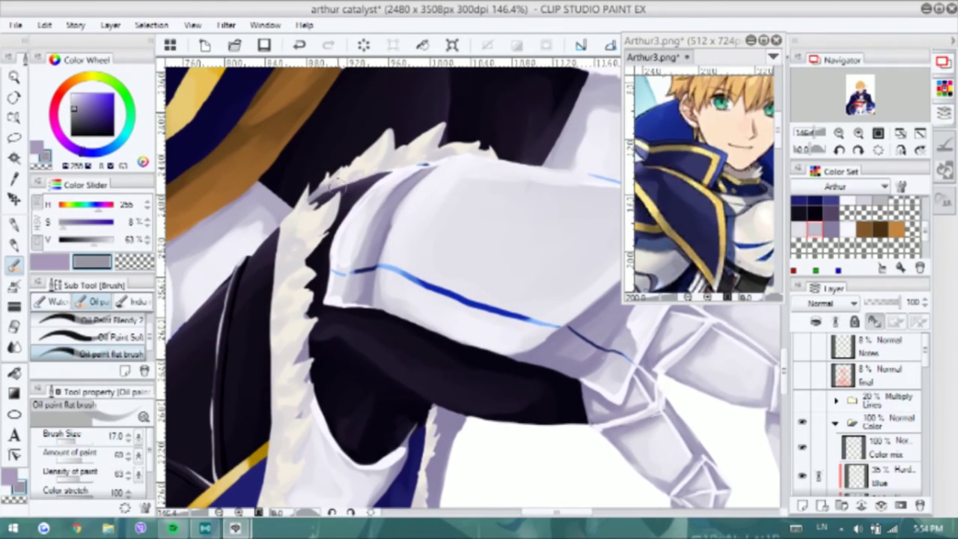
{"action": "key", "text": "p"}
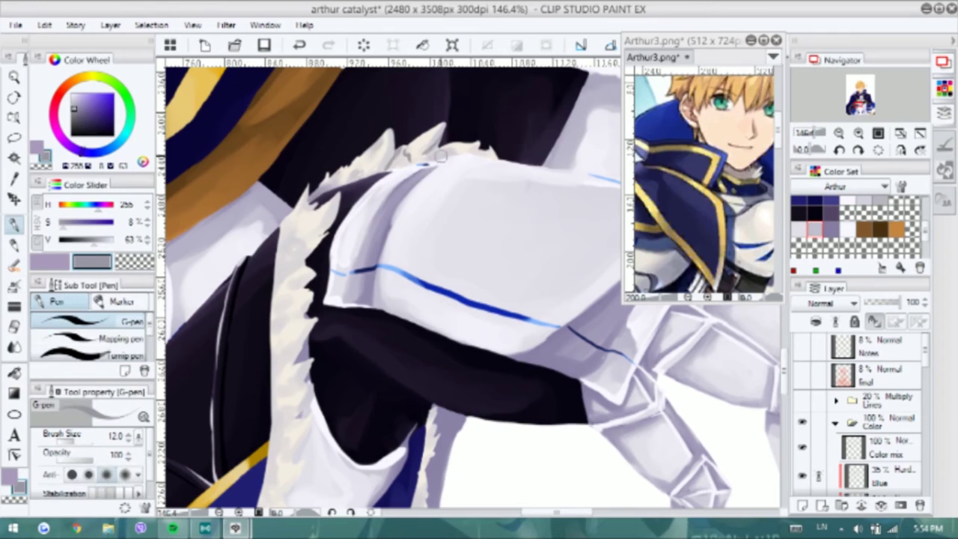
{"action": "key", "text": "b"}
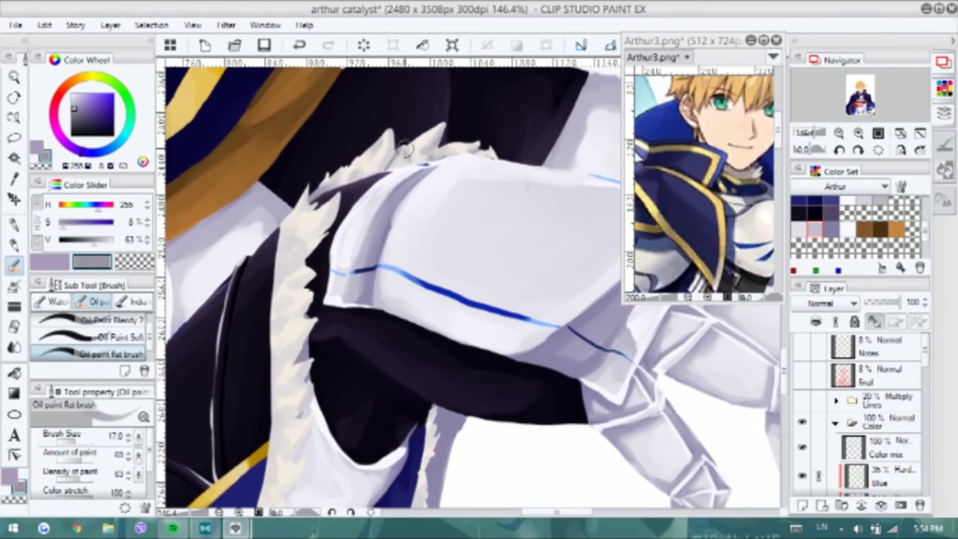
{"action": "key", "text": "p"}
{"action": "left_click_drag", "start_coordinate": [295, 284], "coordinate": [303, 268]}
{"action": "key", "text": "b"}
{"action": "mouse_move", "coordinate": [333, 191]}
{"action": "left_mouse_down"}
{"action": "mouse_move", "coordinate": [295, 228]}
{"action": "mouse_move", "coordinate": [318, 183]}
{"action": "mouse_move", "coordinate": [321, 206]}
{"action": "left_mouse_up"}
{"action": "left_click", "coordinate": [312, 200], "text": "alt"}
{"action": "scroll", "coordinate": [285, 255], "scroll_direction": "down", "scroll_amount": 1}
{"action": "left_click", "coordinate": [292, 276], "text": "alt"}
{"action": "scroll", "coordinate": [297, 280], "scroll_direction": "down", "scroll_amount": 2}
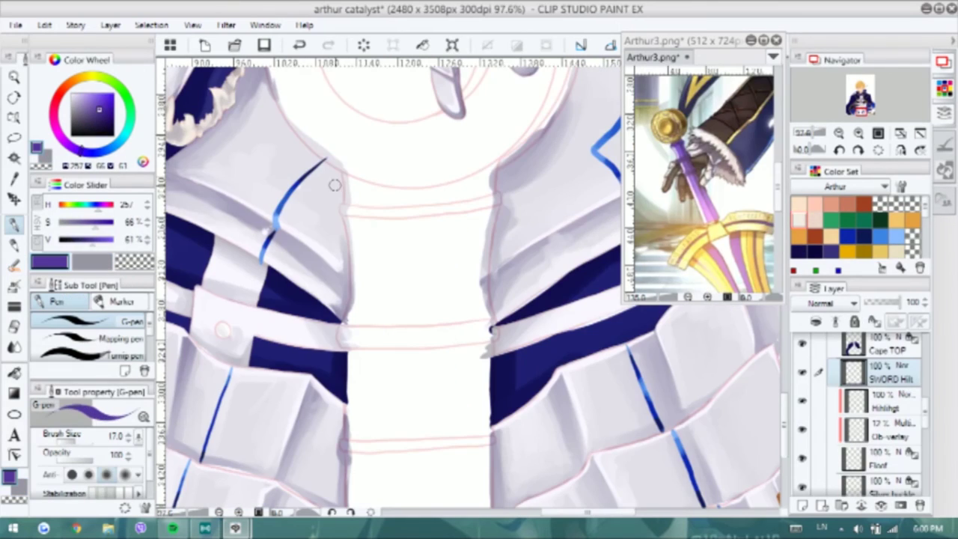
Outline the sword hilt's sides and curved upper edge in purple on the SWORD Hilt layer with the G-pen at size 30
{"action": "key", "text": "bracketright"}
{"action": "key", "text": "bracketright"}
{"action": "key", "text": "bracketright"}
{"action": "left_click_drag", "start_coordinate": [343, 166], "coordinate": [349, 330]}
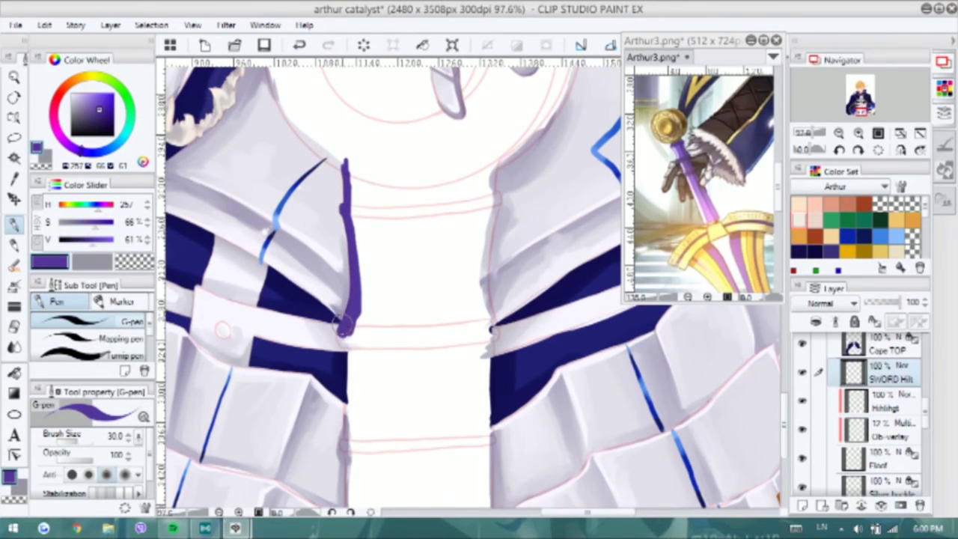
{"action": "scroll", "coordinate": [345, 328], "scroll_direction": "down", "scroll_amount": 3}
{"action": "left_click_drag", "start_coordinate": [346, 203], "coordinate": [355, 377]}
{"action": "scroll", "coordinate": [355, 377], "scroll_direction": "up", "scroll_amount": 3}
{"action": "mouse_move", "coordinate": [321, 136]}
{"action": "left_mouse_down"}
{"action": "mouse_move", "coordinate": [458, 142]}
{"action": "mouse_move", "coordinate": [468, 166]}
{"action": "mouse_move", "coordinate": [459, 293]}
{"action": "left_mouse_up"}
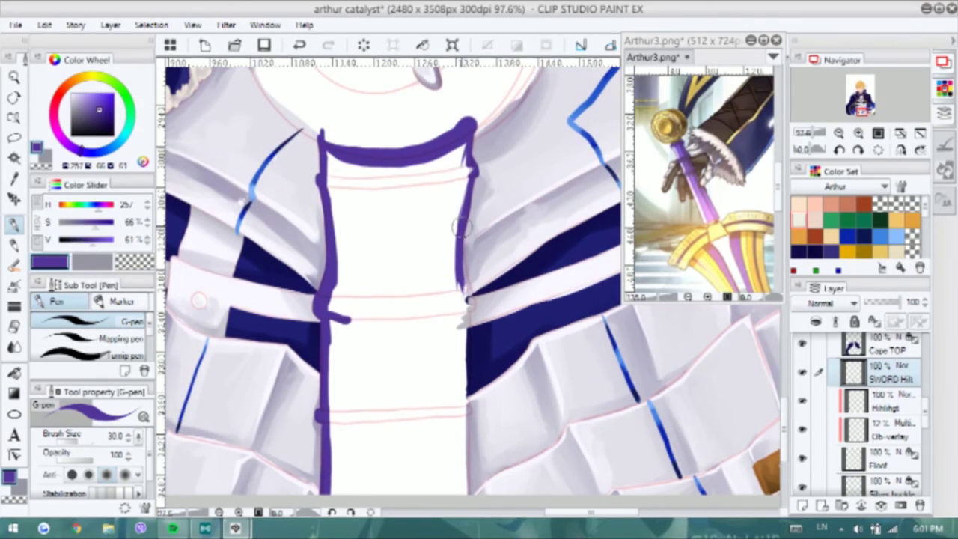
{"action": "left_click_drag", "start_coordinate": [464, 203], "coordinate": [466, 306]}
Complete the hilt's lower outline and fill its interior with solid purple
{"action": "scroll", "coordinate": [466, 307], "scroll_direction": "down", "scroll_amount": 2}
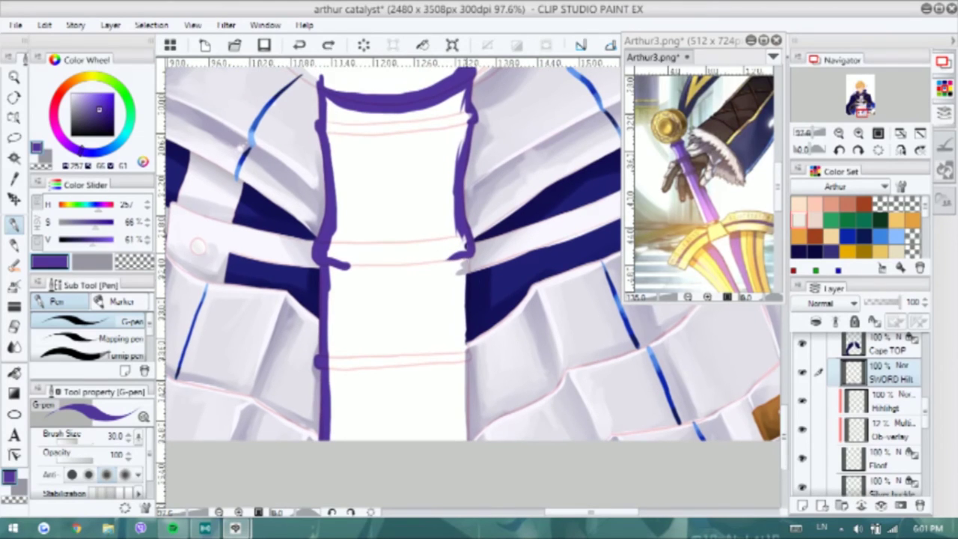
{"action": "left_click_drag", "start_coordinate": [465, 258], "coordinate": [460, 363]}
{"action": "scroll", "coordinate": [460, 310], "scroll_direction": "down", "scroll_amount": 2}
{"action": "left_click_drag", "start_coordinate": [450, 307], "coordinate": [464, 378]}
{"action": "scroll", "coordinate": [461, 359], "scroll_direction": "up", "scroll_amount": 2}
{"action": "mouse_move", "coordinate": [351, 119]}
{"action": "left_mouse_down"}
{"action": "mouse_move", "coordinate": [427, 195]}
{"action": "mouse_move", "coordinate": [486, 150]}
{"action": "mouse_move", "coordinate": [419, 180]}
{"action": "mouse_move", "coordinate": [359, 307]}
{"action": "mouse_move", "coordinate": [479, 240]}
{"action": "left_mouse_up"}
{"action": "scroll", "coordinate": [420, 247], "scroll_direction": "down", "scroll_amount": 1}
{"action": "mouse_move", "coordinate": [345, 262]}
{"action": "left_mouse_down"}
{"action": "mouse_move", "coordinate": [344, 386]}
{"action": "mouse_move", "coordinate": [464, 254]}
{"action": "left_mouse_up"}
{"action": "mouse_move", "coordinate": [442, 365]}
{"action": "left_mouse_down"}
{"action": "mouse_move", "coordinate": [351, 407]}
{"action": "mouse_move", "coordinate": [457, 374]}
{"action": "mouse_move", "coordinate": [461, 419]}
{"action": "left_mouse_up"}
{"action": "scroll", "coordinate": [418, 281], "scroll_direction": "up", "scroll_amount": 1}
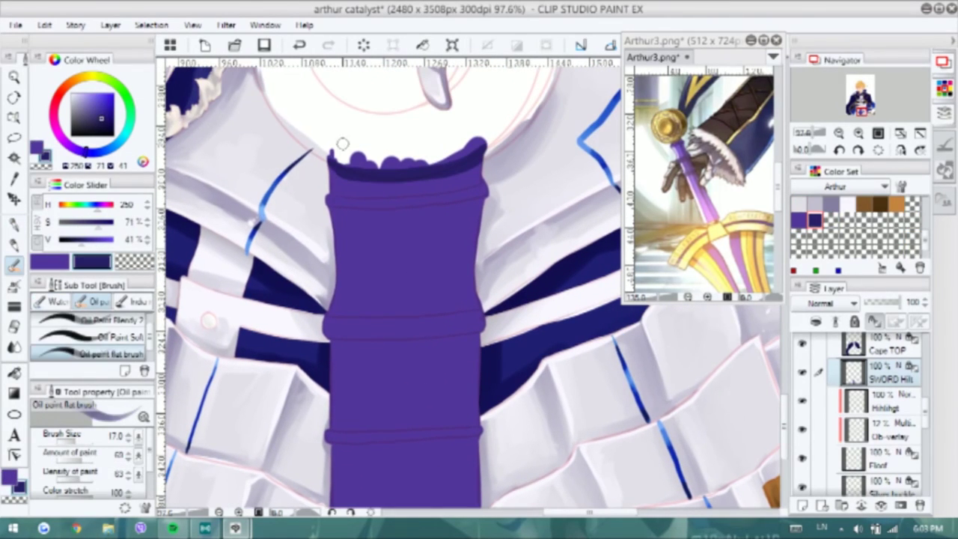
Shade the hilt's top rim and first ring in dark indigo with the Oil paint flat brush at size 30
{"action": "key", "text": "b"}
{"action": "mouse_move", "coordinate": [339, 174]}
{"action": "left_mouse_down"}
{"action": "mouse_move", "coordinate": [456, 159]}
{"action": "mouse_move", "coordinate": [489, 143]}
{"action": "left_mouse_up"}
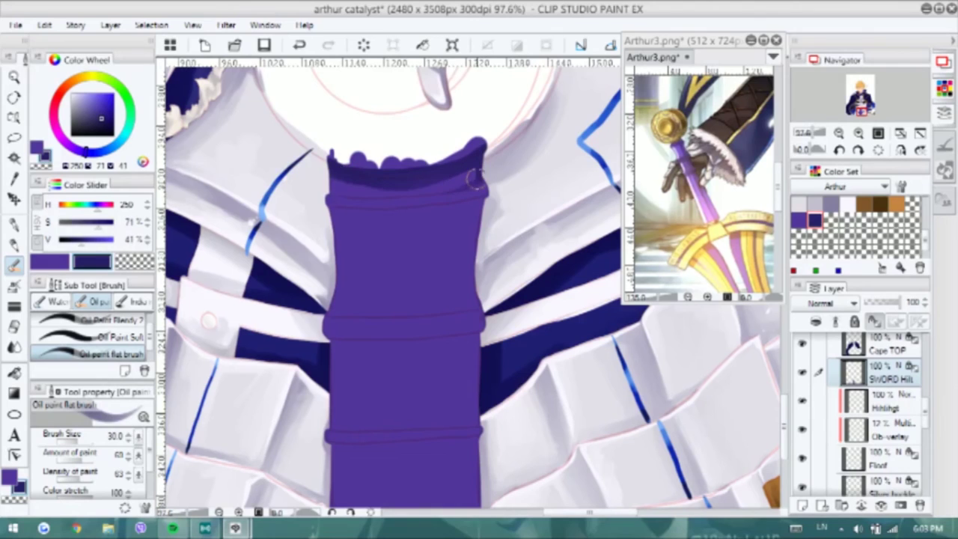
{"action": "left_click", "coordinate": [454, 173], "text": "alt"}
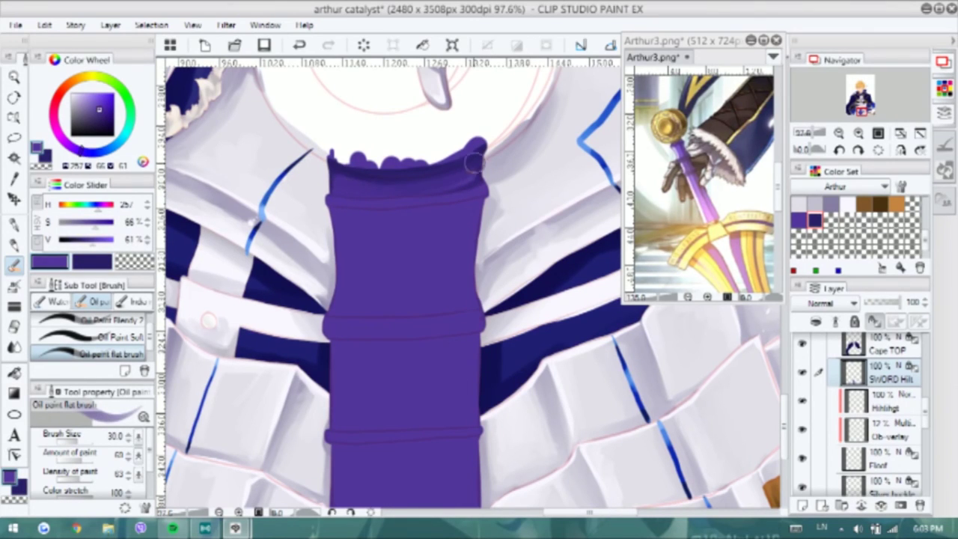
{"action": "scroll", "coordinate": [339, 184], "scroll_direction": "up", "scroll_amount": 3}
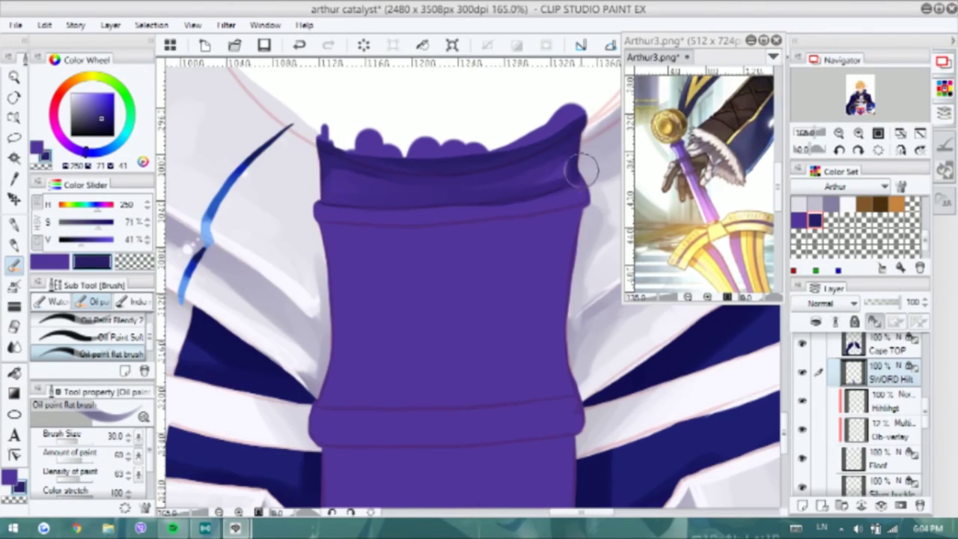
{"action": "key", "text": "p"}
{"action": "key", "text": "x"}
{"action": "key", "text": "b"}
Darken both ends of the hilt's upper segment next to the rings and blend the shading with Oil Paint Blendy 2
{"action": "mouse_move", "coordinate": [320, 224]}
{"action": "left_mouse_down"}
{"action": "mouse_move", "coordinate": [523, 213]}
{"action": "mouse_move", "coordinate": [406, 251]}
{"action": "mouse_move", "coordinate": [496, 222]}
{"action": "mouse_move", "coordinate": [533, 230]}
{"action": "left_mouse_up"}
{"action": "left_click_drag", "start_coordinate": [320, 395], "coordinate": [573, 378]}
{"action": "mouse_move", "coordinate": [471, 274]}
{"action": "left_mouse_down"}
{"action": "mouse_move", "coordinate": [341, 241]}
{"action": "mouse_move", "coordinate": [432, 240]}
{"action": "mouse_move", "coordinate": [441, 268]}
{"action": "mouse_move", "coordinate": [365, 241]}
{"action": "mouse_move", "coordinate": [474, 270]}
{"action": "mouse_move", "coordinate": [547, 385]}
{"action": "mouse_move", "coordinate": [477, 350]}
{"action": "mouse_move", "coordinate": [312, 308]}
{"action": "left_mouse_up"}
{"action": "key", "text": "b"}
{"action": "mouse_move", "coordinate": [430, 380]}
{"action": "left_mouse_down"}
{"action": "mouse_move", "coordinate": [504, 271]}
{"action": "mouse_move", "coordinate": [442, 312]}
{"action": "mouse_move", "coordinate": [371, 307]}
{"action": "left_mouse_up"}
{"action": "scroll", "coordinate": [359, 285], "scroll_direction": "down", "scroll_amount": 1}
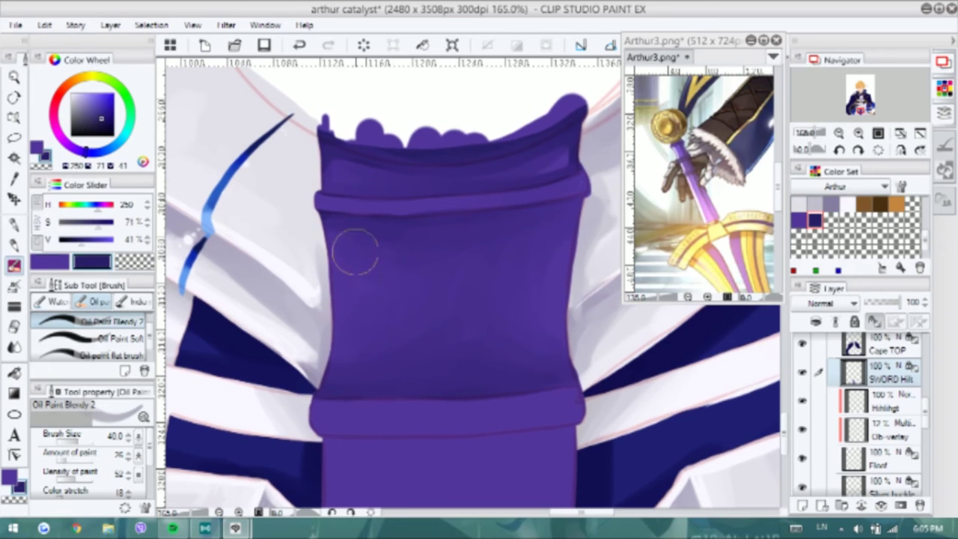
Paint dark indigo shadows above and below the hilt's rings with the Oil paint flat brush at size 30
{"action": "key", "text": "b"}
{"action": "left_click_drag", "start_coordinate": [392, 214], "coordinate": [531, 231]}
{"action": "scroll", "coordinate": [530, 232], "scroll_direction": "down", "scroll_amount": 3}
{"action": "left_click_drag", "start_coordinate": [322, 336], "coordinate": [568, 333]}
{"action": "mouse_move", "coordinate": [320, 401]}
{"action": "left_mouse_down"}
{"action": "mouse_move", "coordinate": [496, 397]}
{"action": "mouse_move", "coordinate": [527, 378]}
{"action": "left_mouse_up"}
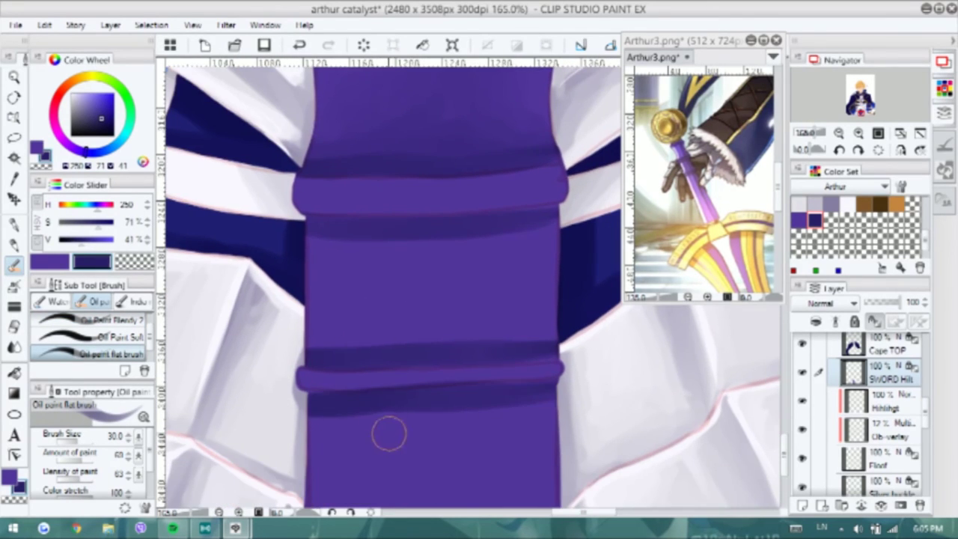
{"action": "scroll", "coordinate": [404, 313], "scroll_direction": "up", "scroll_amount": 3}
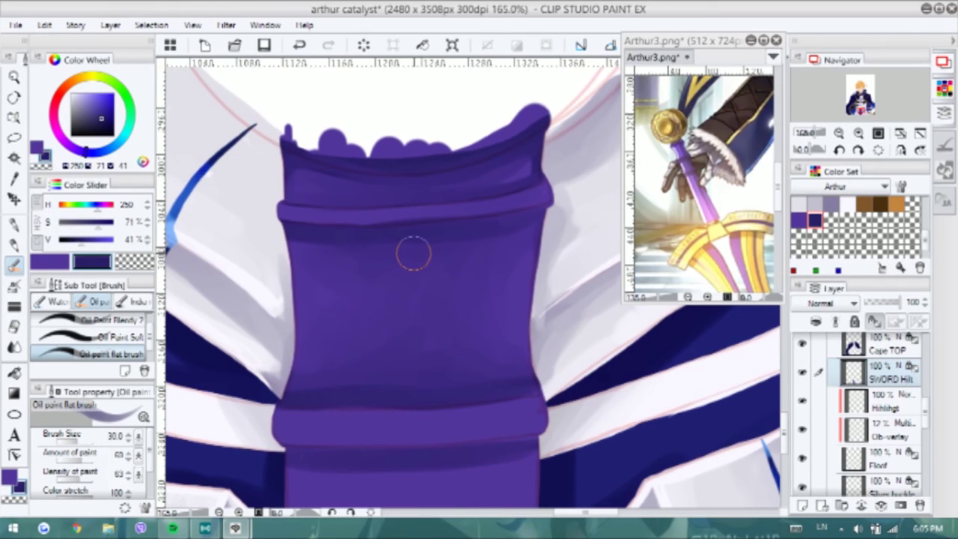
{"action": "scroll", "coordinate": [409, 274], "scroll_direction": "down", "scroll_amount": 3}
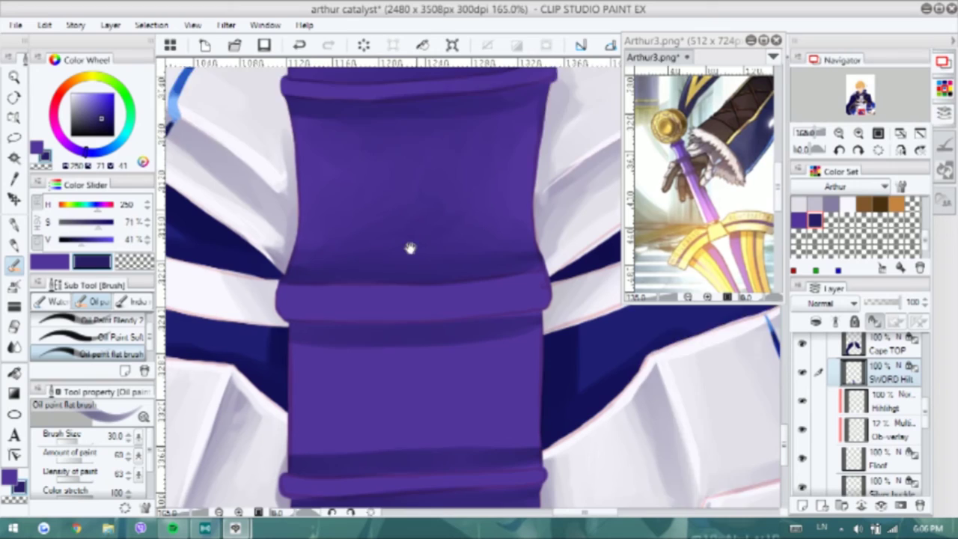
Blend the shadows on the hilt's lower segments with Oil Paint Blendy 2 at size 40
{"action": "scroll", "coordinate": [410, 248], "scroll_direction": "down", "scroll_amount": 2}
{"action": "left_click", "coordinate": [105, 321]}
{"action": "mouse_move", "coordinate": [508, 362]}
{"action": "left_mouse_down"}
{"action": "mouse_move", "coordinate": [364, 368]}
{"action": "mouse_move", "coordinate": [300, 355]}
{"action": "left_mouse_up"}
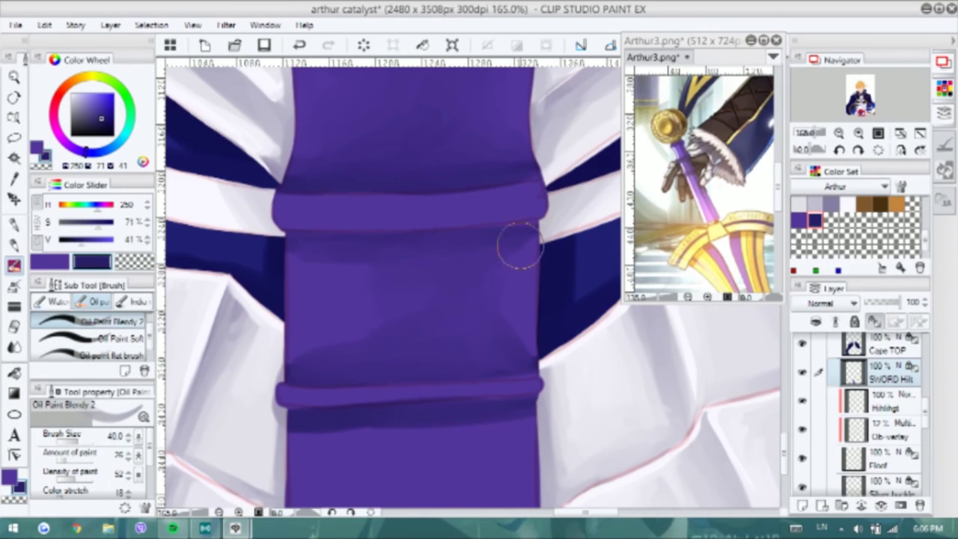
{"action": "scroll", "coordinate": [520, 244], "scroll_direction": "down", "scroll_amount": 3}
{"action": "left_click_drag", "start_coordinate": [527, 303], "coordinate": [329, 329]}
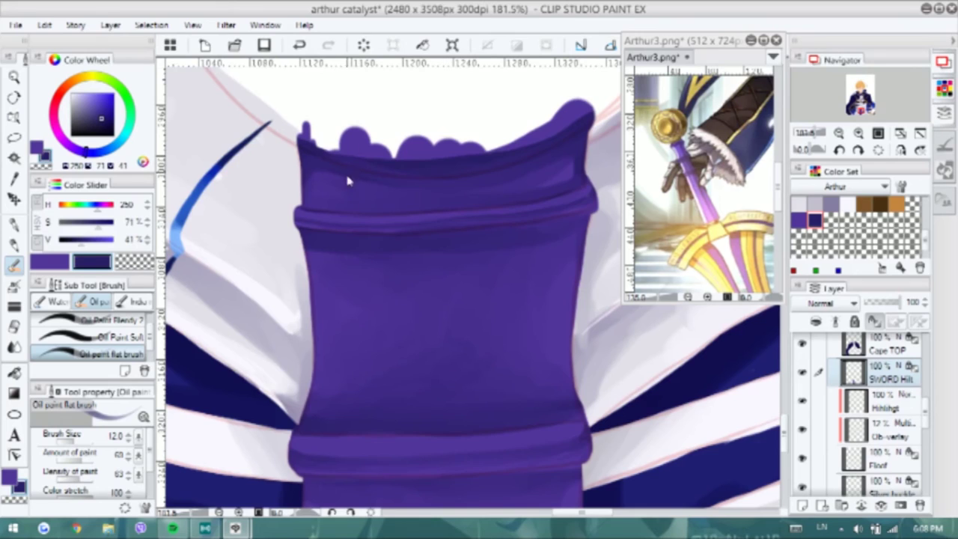
Paint dark vertical seam shadows on the hilt's top and upper segments with the Oil paint flat brush at size 12
{"action": "left_click_drag", "start_coordinate": [347, 181], "coordinate": [356, 217]}
{"action": "key", "text": "ctrl+z"}
{"action": "key", "text": "ctrl+z"}
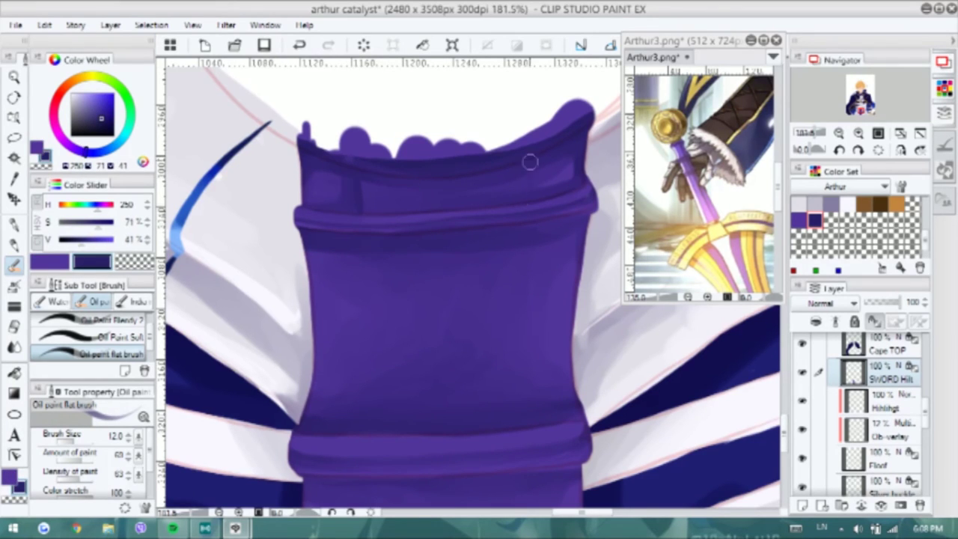
{"action": "scroll", "coordinate": [390, 107], "scroll_direction": "down", "scroll_amount": 3}
{"action": "scroll", "coordinate": [367, 165], "scroll_direction": "up", "scroll_amount": 1}
{"action": "left_click_drag", "start_coordinate": [368, 166], "coordinate": [374, 291]}
{"action": "left_click_drag", "start_coordinate": [542, 319], "coordinate": [548, 183]}
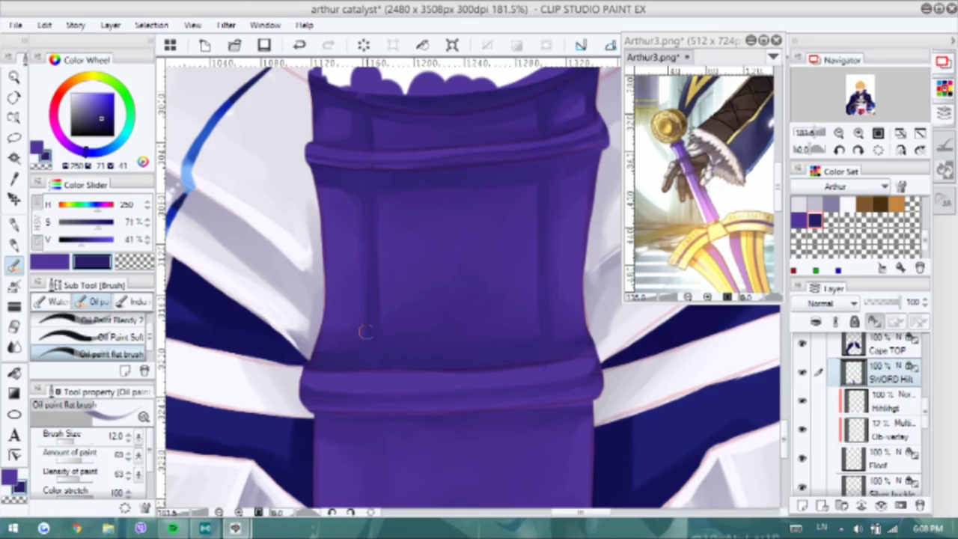
Continue the dark vertical seam shadows down the hilt's lower segments to the canvas edge
{"action": "scroll", "coordinate": [370, 317], "scroll_direction": "down", "scroll_amount": 3}
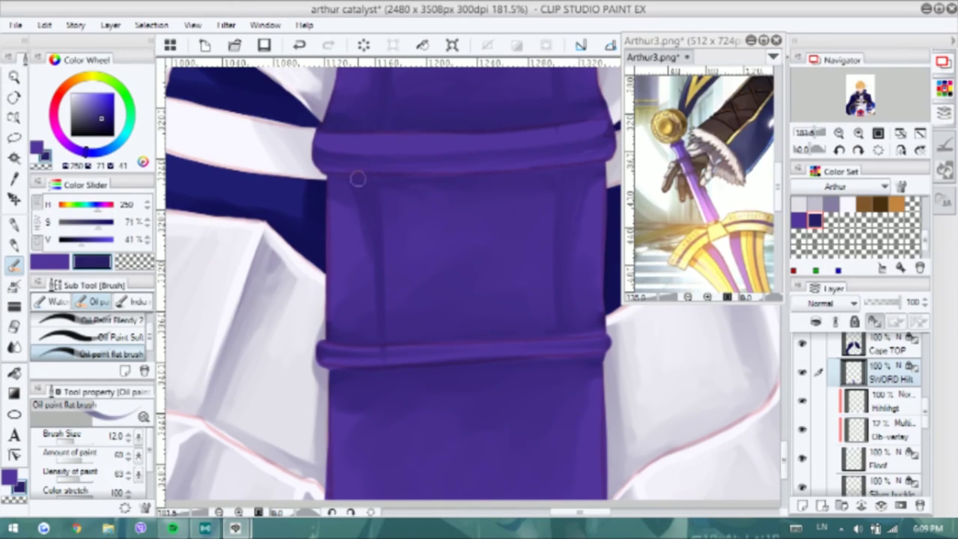
{"action": "scroll", "coordinate": [436, 210], "scroll_direction": "down", "scroll_amount": 2}
{"action": "left_click_drag", "start_coordinate": [559, 352], "coordinate": [548, 224]}
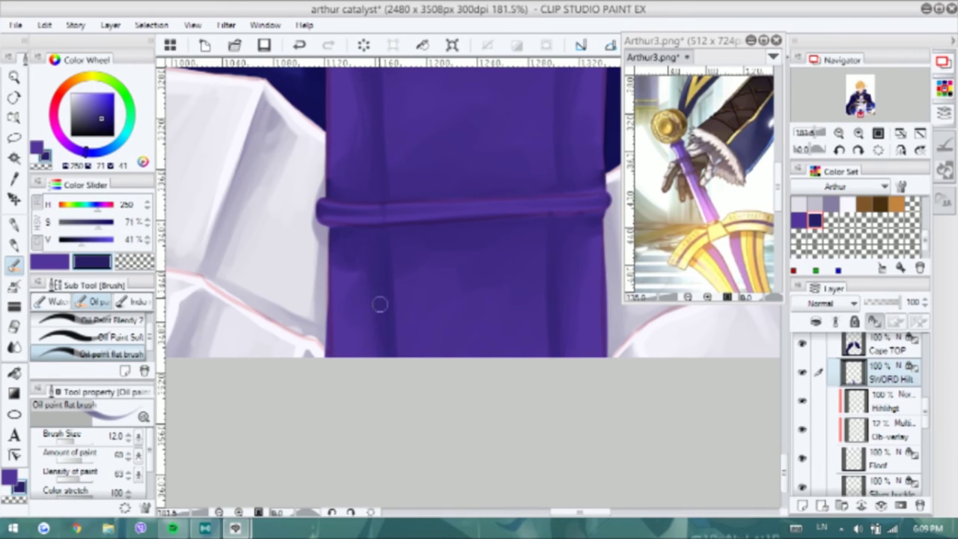
{"action": "scroll", "coordinate": [380, 304], "scroll_direction": "down", "scroll_amount": 3}
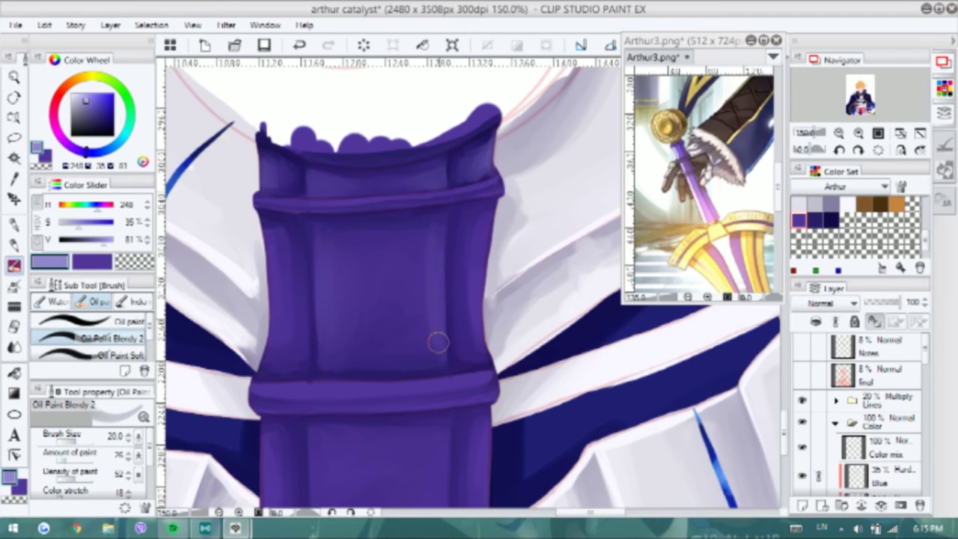
Blend soft lavender light into the sides and centre of the hilt's upper segments with Oil Paint Blendy 2 at size 20
{"action": "left_click", "coordinate": [435, 228], "text": "alt"}
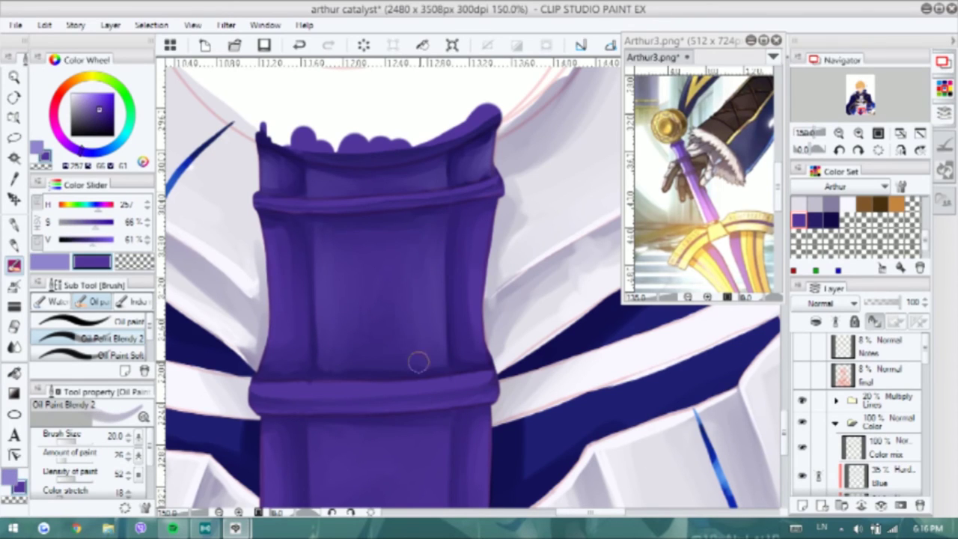
{"action": "left_click", "coordinate": [506, 251], "text": "alt"}
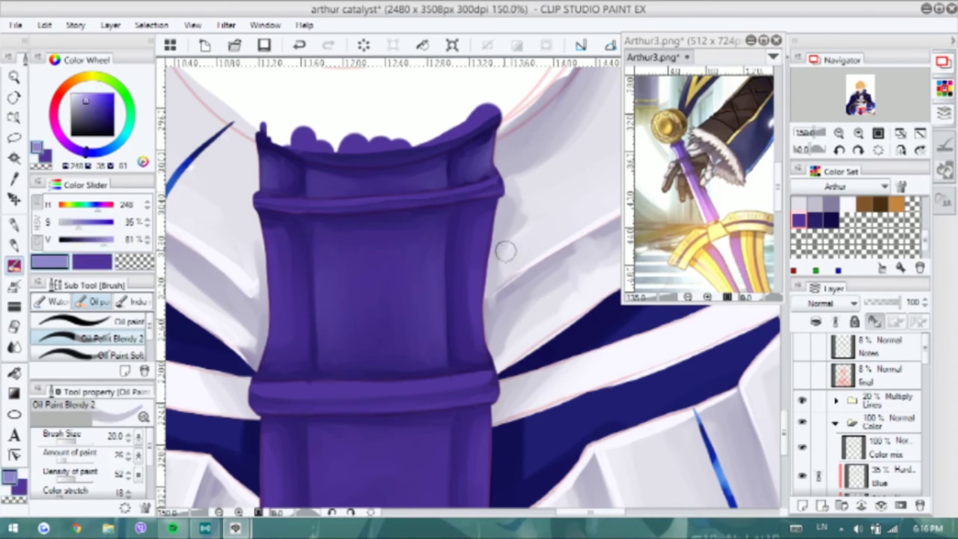
{"action": "left_click_drag", "start_coordinate": [269, 229], "coordinate": [280, 346]}
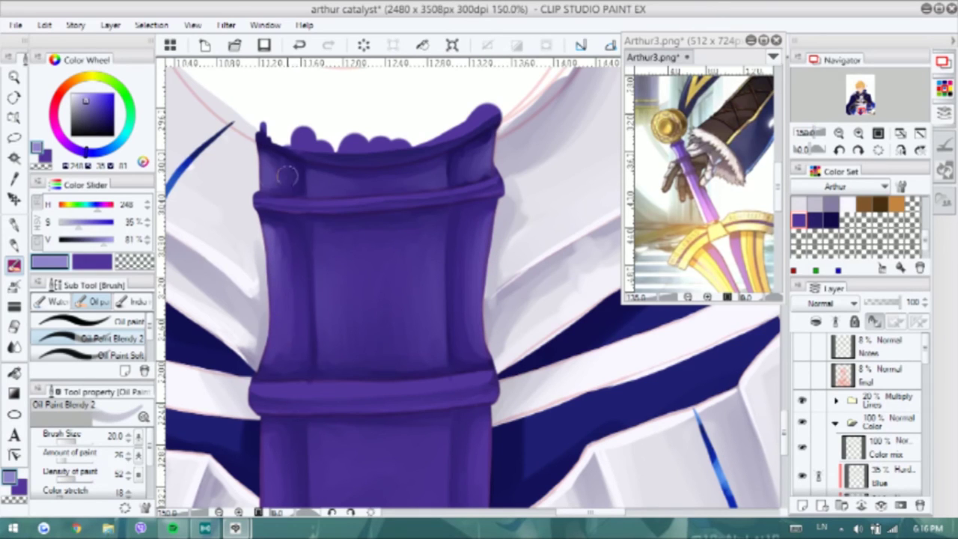
Blend lavender and purple light along the side edges and centre of the hilt's lower segments with Oil Paint Blendy 2
{"action": "scroll", "coordinate": [422, 177], "scroll_direction": "down", "scroll_amount": 5}
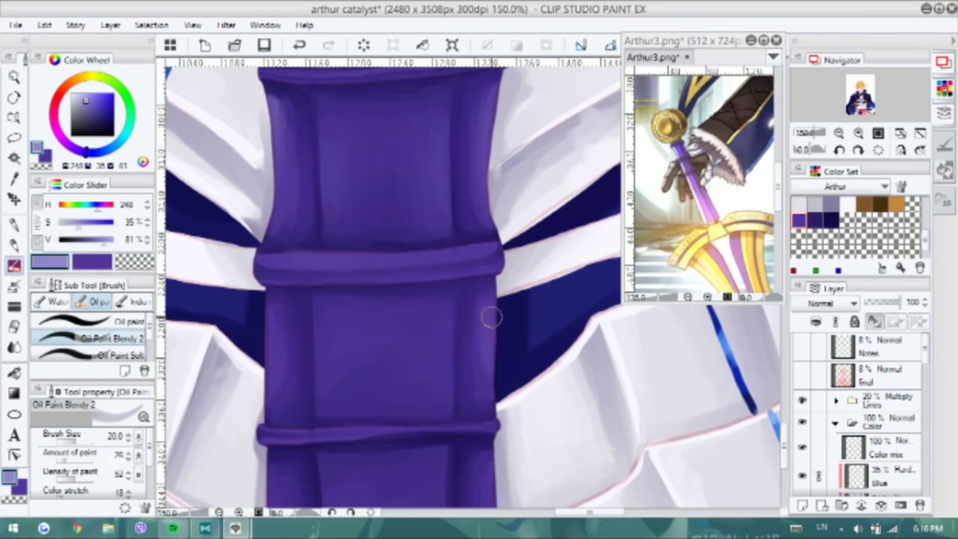
{"action": "left_click_drag", "start_coordinate": [274, 301], "coordinate": [291, 386]}
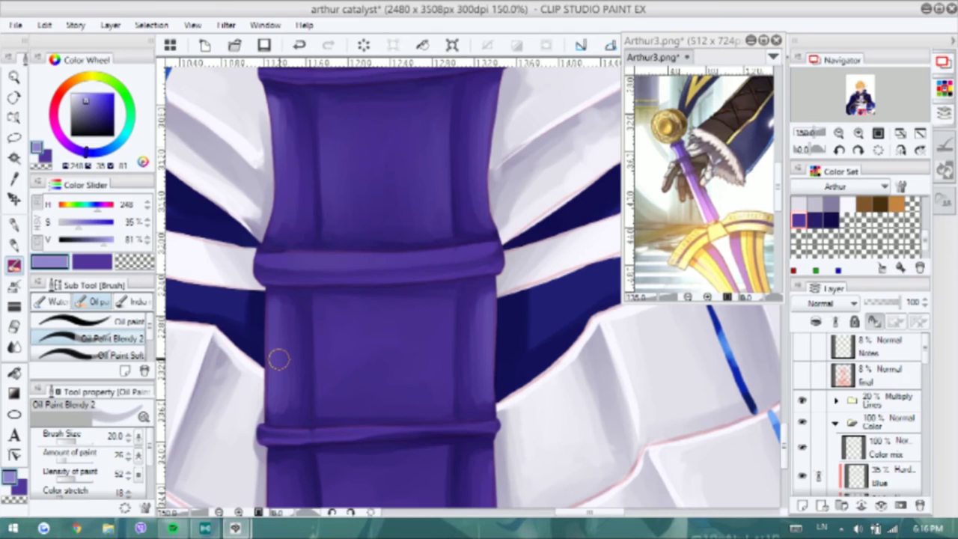
{"action": "scroll", "coordinate": [278, 360], "scroll_direction": "down", "scroll_amount": 2}
{"action": "left_click", "coordinate": [283, 290], "text": "alt"}
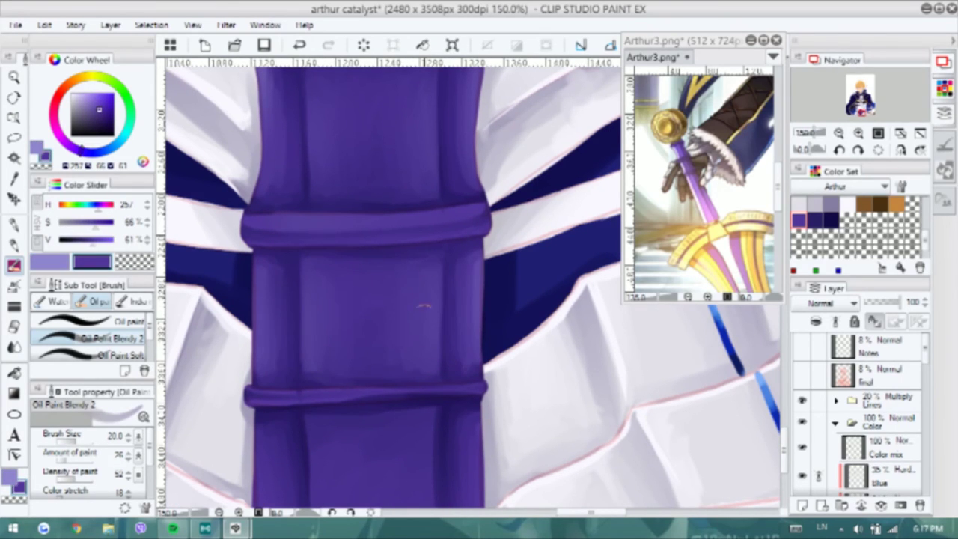
{"action": "left_click", "coordinate": [324, 345], "text": "alt"}
{"action": "scroll", "coordinate": [315, 383], "scroll_direction": "down", "scroll_amount": 3}
{"action": "left_click_drag", "start_coordinate": [405, 288], "coordinate": [397, 367]}
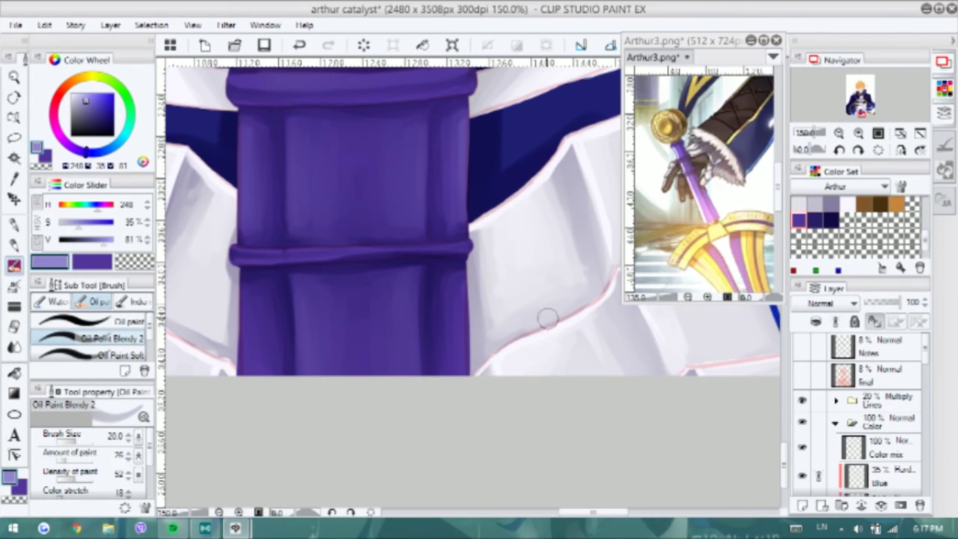
{"action": "left_click_drag", "start_coordinate": [455, 374], "coordinate": [461, 269]}
{"action": "left_click_drag", "start_coordinate": [247, 373], "coordinate": [246, 289]}
{"action": "scroll", "coordinate": [364, 346], "scroll_direction": "up", "scroll_amount": 4}
Draw thin pale lavender highlights along the seams and edge of the hilt's top segment with the G-pen at size 30
{"action": "key", "text": "p"}
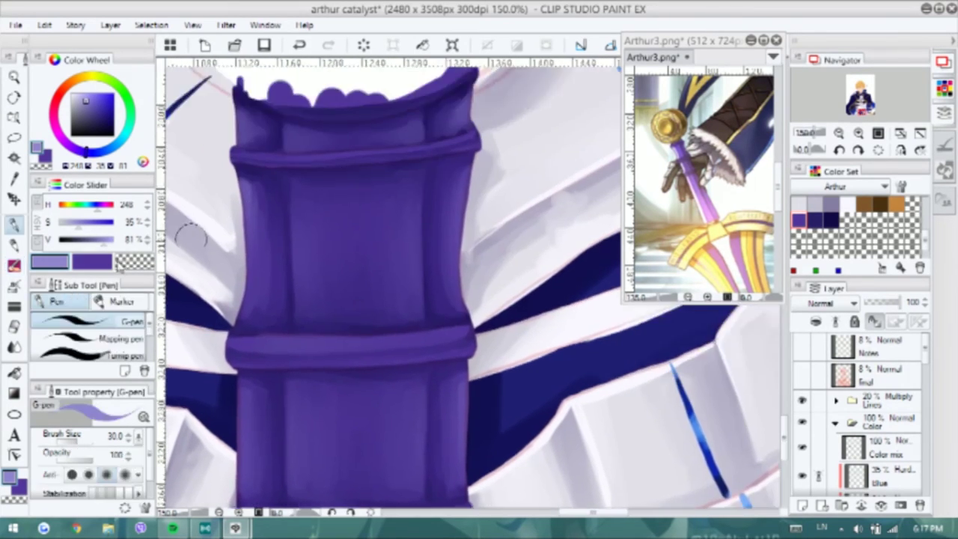
{"action": "left_click", "coordinate": [80, 95]}
{"action": "left_click_drag", "start_coordinate": [234, 97], "coordinate": [236, 142]}
{"action": "left_click_drag", "start_coordinate": [284, 118], "coordinate": [284, 147]}
{"action": "left_click_drag", "start_coordinate": [423, 112], "coordinate": [424, 144]}
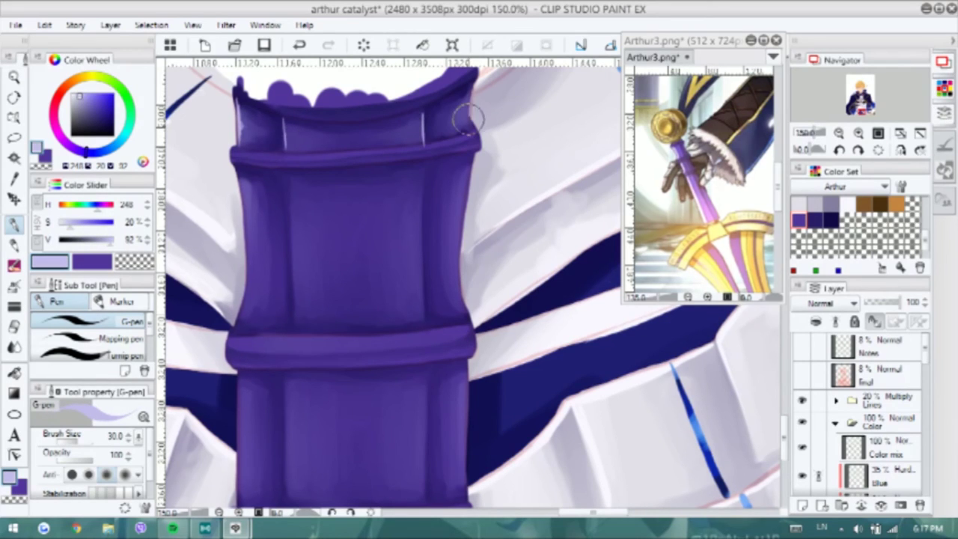
Draw pale lavender G-pen highlights along the hilt's top rim, upper rings and the upper segment's seams and edges
{"action": "mouse_move", "coordinate": [232, 149]}
{"action": "left_mouse_down"}
{"action": "mouse_move", "coordinate": [292, 156]}
{"action": "mouse_move", "coordinate": [422, 142]}
{"action": "mouse_move", "coordinate": [476, 144]}
{"action": "left_mouse_up"}
{"action": "left_click_drag", "start_coordinate": [286, 163], "coordinate": [295, 311]}
{"action": "left_click_drag", "start_coordinate": [423, 162], "coordinate": [425, 303]}
{"action": "left_click_drag", "start_coordinate": [241, 177], "coordinate": [246, 277]}
{"action": "mouse_move", "coordinate": [470, 163]}
{"action": "left_mouse_down"}
{"action": "mouse_move", "coordinate": [458, 315]}
{"action": "mouse_move", "coordinate": [455, 243]}
{"action": "left_mouse_up"}
{"action": "left_click_drag", "start_coordinate": [229, 260], "coordinate": [470, 254]}
{"action": "mouse_move", "coordinate": [226, 253]}
{"action": "left_mouse_down"}
{"action": "mouse_move", "coordinate": [241, 285]}
{"action": "mouse_move", "coordinate": [473, 271]}
{"action": "left_mouse_up"}
{"action": "scroll", "coordinate": [473, 271], "scroll_direction": "up", "scroll_amount": 1}
{"action": "left_click_drag", "start_coordinate": [238, 104], "coordinate": [444, 97]}
Draw pale lavender G-pen highlights on the seams, side edges and rings of the hilt's lower segments
{"action": "scroll", "coordinate": [304, 325], "scroll_direction": "down", "scroll_amount": 3}
{"action": "left_click_drag", "start_coordinate": [306, 329], "coordinate": [309, 213]}
{"action": "left_click_drag", "start_coordinate": [452, 217], "coordinate": [452, 314]}
{"action": "mouse_move", "coordinate": [263, 220]}
{"action": "left_mouse_down"}
{"action": "mouse_move", "coordinate": [266, 323]}
{"action": "mouse_move", "coordinate": [402, 347]}
{"action": "mouse_move", "coordinate": [494, 345]}
{"action": "left_mouse_up"}
{"action": "left_click_drag", "start_coordinate": [247, 367], "coordinate": [342, 363]}
{"action": "scroll", "coordinate": [342, 363], "scroll_direction": "down", "scroll_amount": 2}
{"action": "left_click_drag", "start_coordinate": [319, 321], "coordinate": [319, 414]}
{"action": "left_click_drag", "start_coordinate": [447, 300], "coordinate": [447, 414]}
{"action": "left_click_drag", "start_coordinate": [493, 337], "coordinate": [489, 434]}
{"action": "left_click_drag", "start_coordinate": [264, 318], "coordinate": [265, 415]}
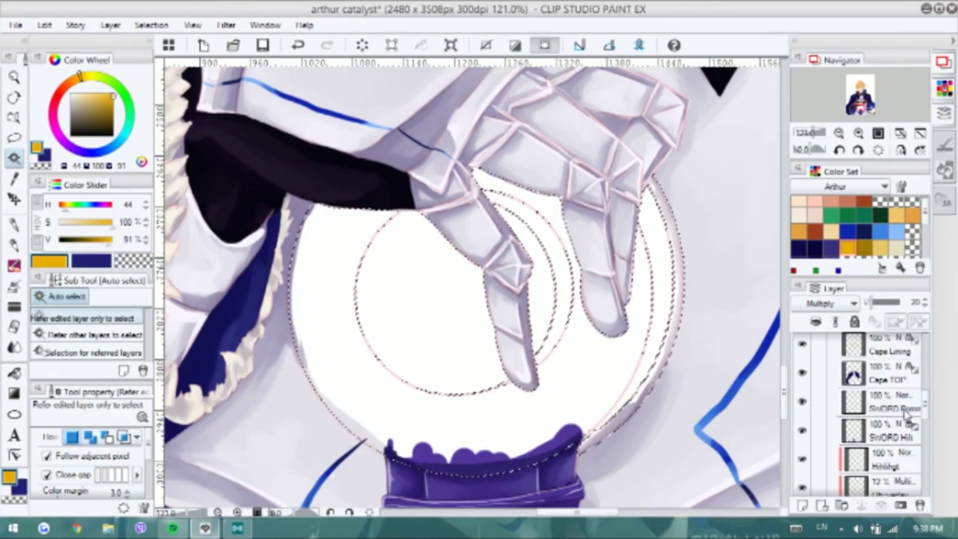
Fill the selected pommel area with golden yellow on the sword pommel layer and clear the selection
{"action": "left_click", "coordinate": [908, 405]}
{"action": "key", "text": "alt+BackSpace"}
{"action": "key", "text": "ctrl+d"}
Cover the unfilled line gaps around the pommel's inner circles in golden yellow with the G-pen at size 17
{"action": "key", "text": "p"}
{"action": "scroll", "coordinate": [352, 291], "scroll_direction": "up", "scroll_amount": 1}
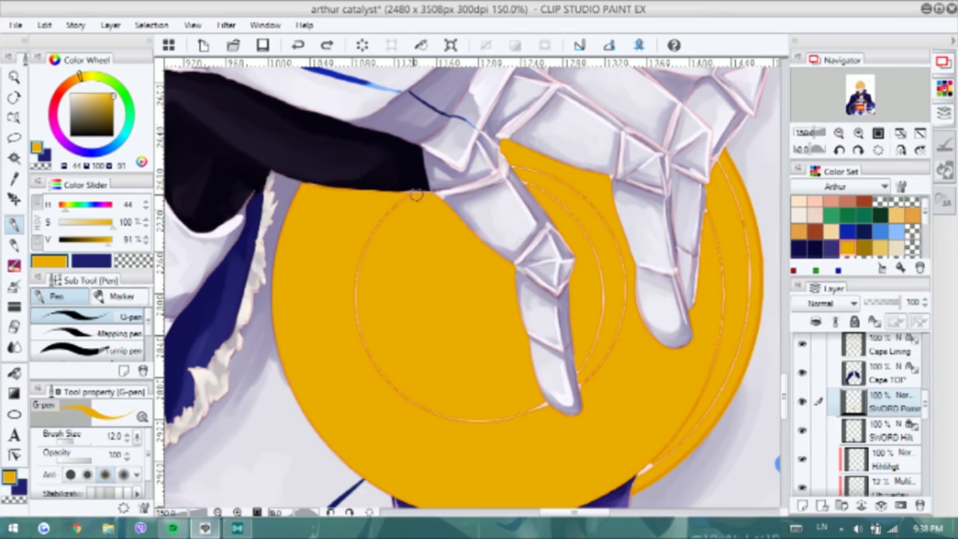
{"action": "left_click_drag", "start_coordinate": [384, 358], "coordinate": [524, 414]}
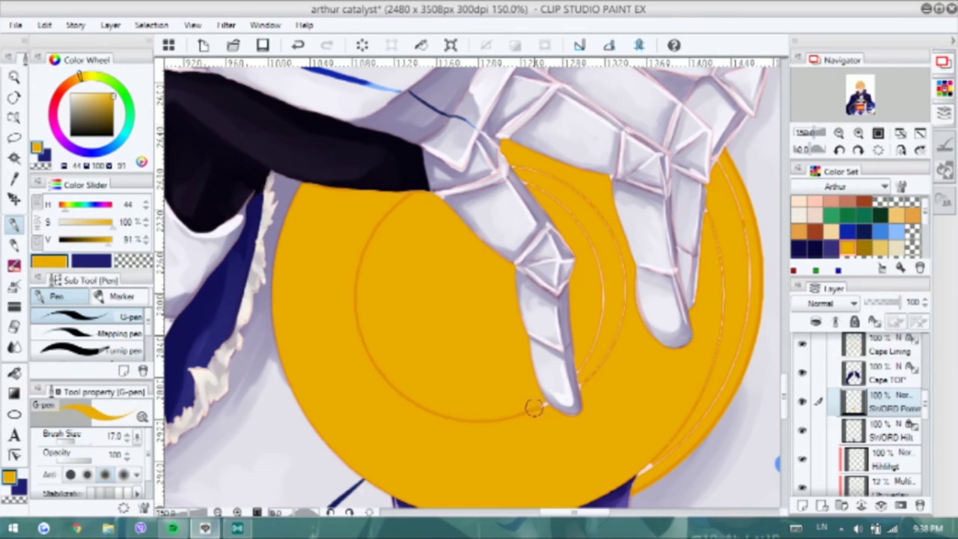
{"action": "left_click_drag", "start_coordinate": [620, 238], "coordinate": [606, 363]}
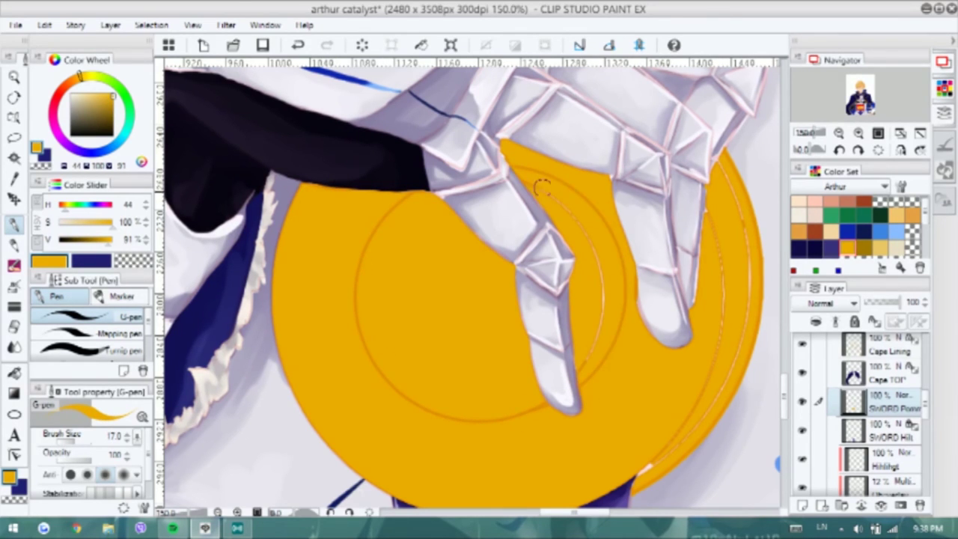
{"action": "left_click_drag", "start_coordinate": [536, 181], "coordinate": [606, 348]}
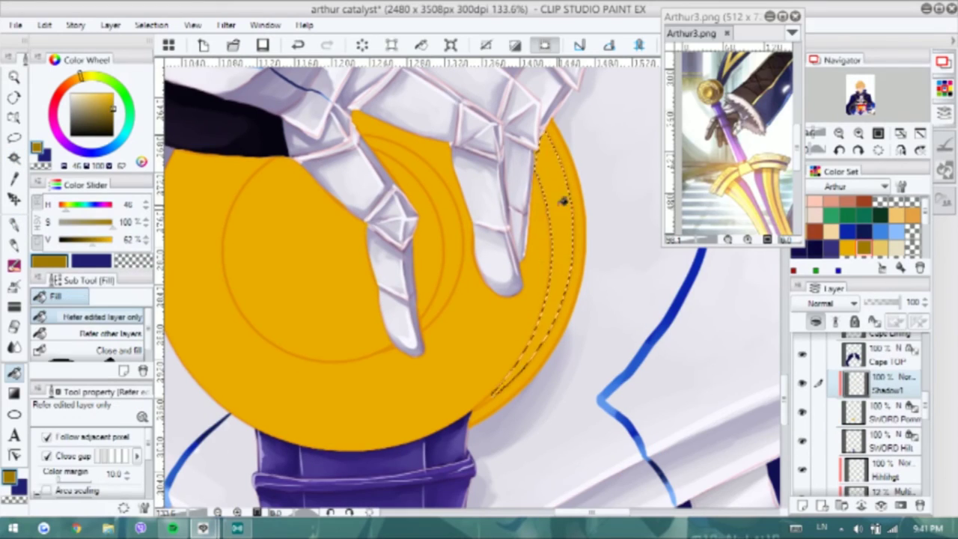
Fill the pommel's selected outer crescent with dark gold on the Shadow1 layer and clear the selection
{"action": "left_click", "coordinate": [564, 200]}
{"action": "key", "text": "ctrl+d"}
{"action": "key", "text": "p"}
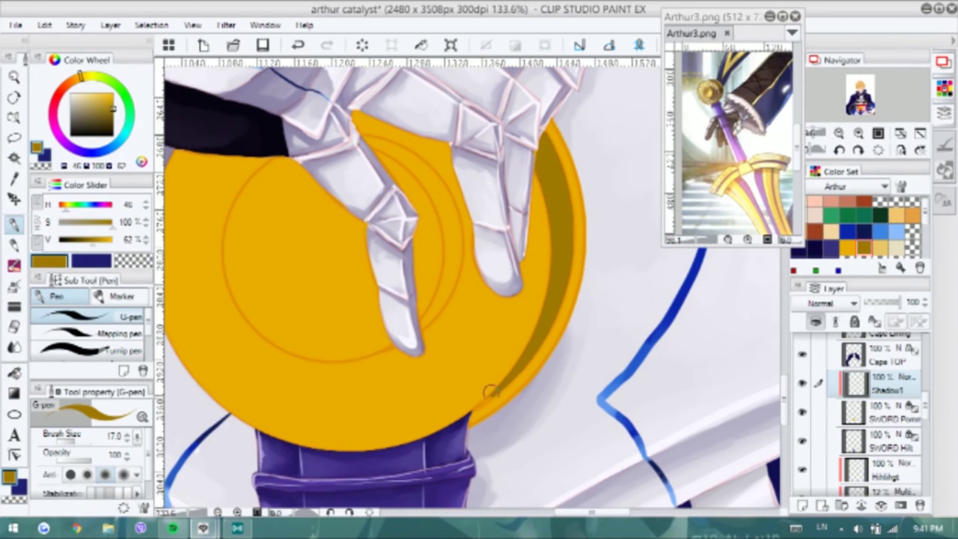
Paint brown shading into the pommel's outer crescent on the Shadow1 layer and choose the Oil paint flat brush
{"action": "left_click", "coordinate": [900, 270]}
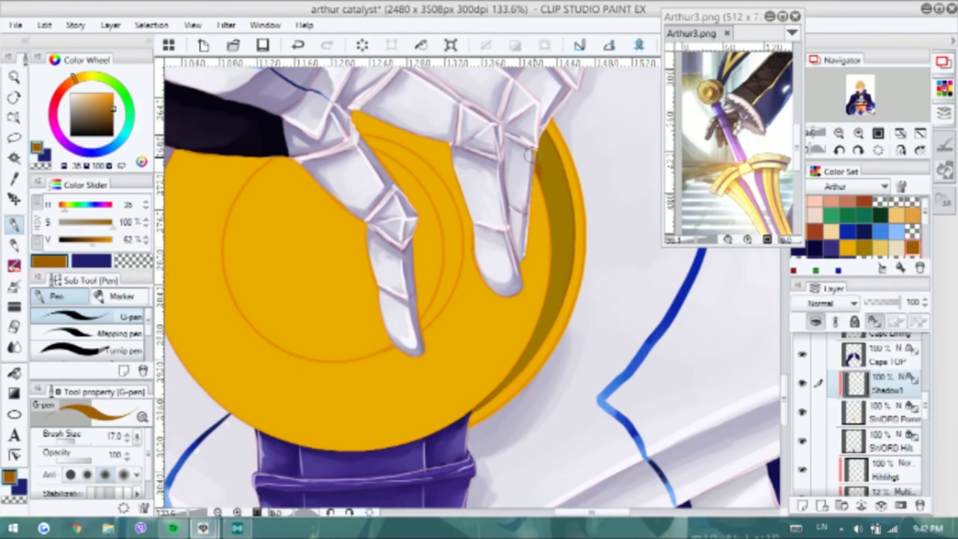
{"action": "left_click_drag", "start_coordinate": [533, 170], "coordinate": [558, 146]}
{"action": "left_click_drag", "start_coordinate": [531, 345], "coordinate": [516, 404]}
{"action": "left_click_drag", "start_coordinate": [561, 232], "coordinate": [557, 277]}
{"action": "key", "text": "b"}
{"action": "left_click", "coordinate": [112, 341]}
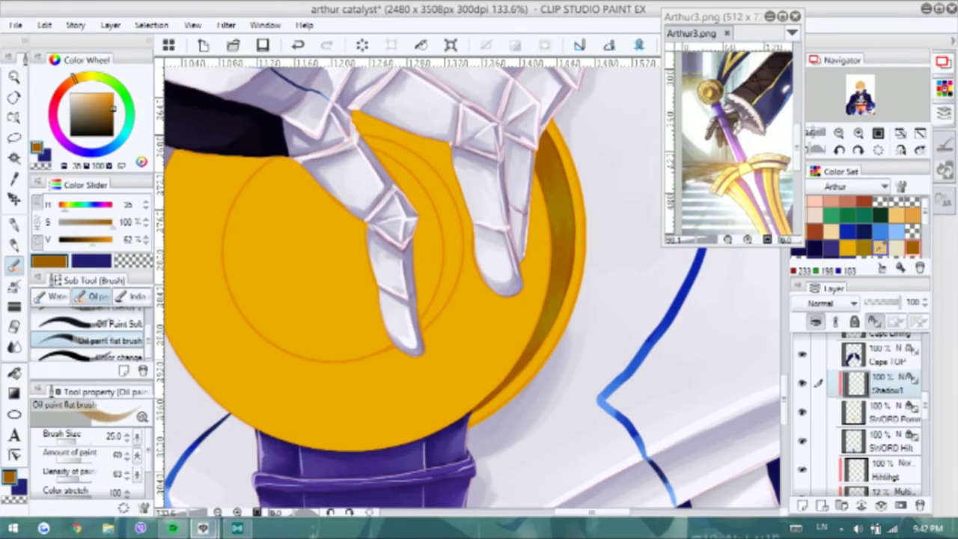
Add golden yellow reflections to the pommel's outer crescent at size 25 and blend them with Oil Paint Blendy 2 at size 15
{"action": "left_click", "coordinate": [524, 299], "text": "alt"}
{"action": "left_click_drag", "start_coordinate": [532, 228], "coordinate": [545, 207]}
{"action": "left_click_drag", "start_coordinate": [558, 172], "coordinate": [561, 220]}
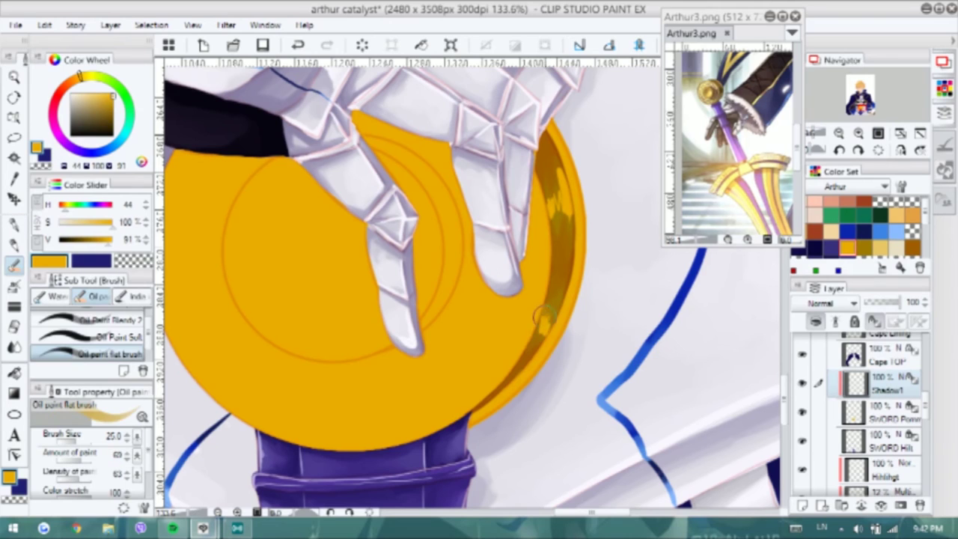
{"action": "key", "text": "b"}
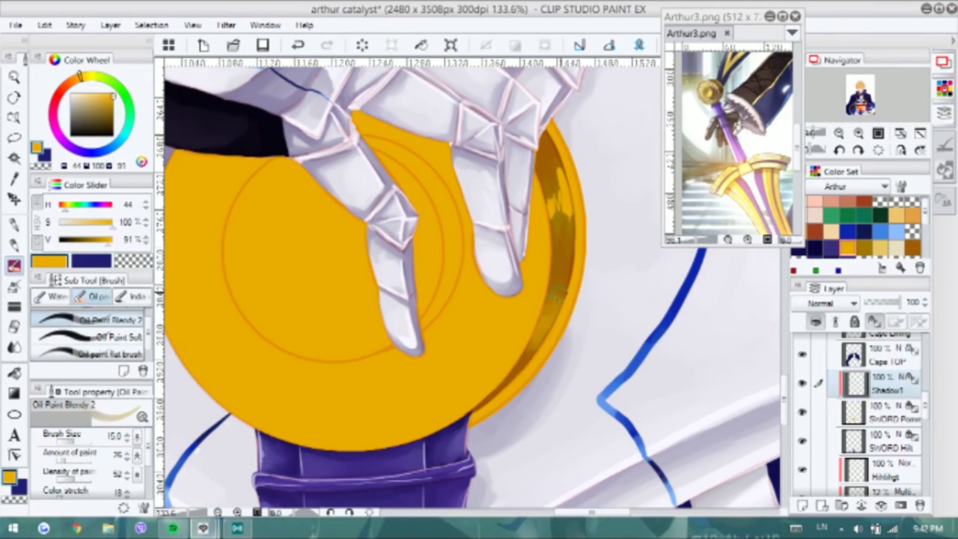
{"action": "left_click_drag", "start_coordinate": [556, 206], "coordinate": [565, 241]}
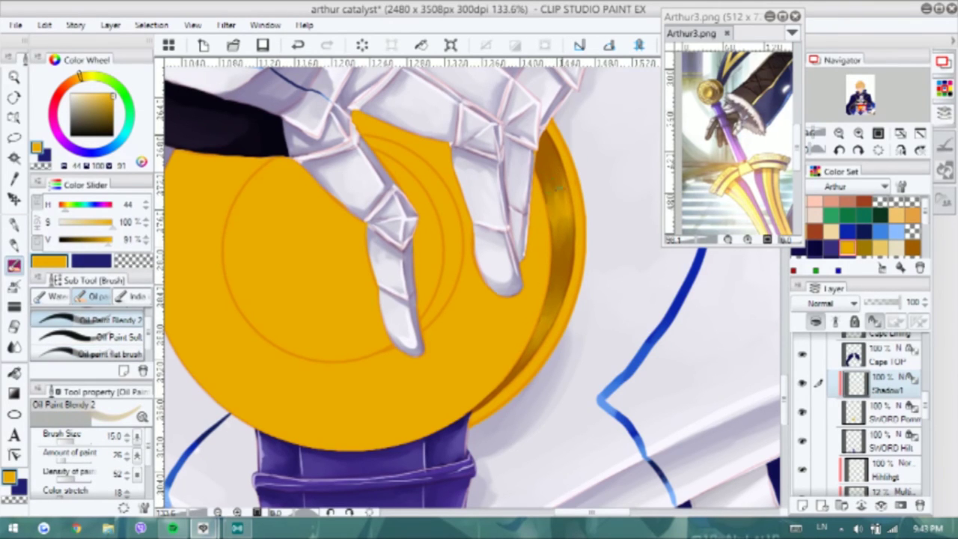
{"action": "scroll", "coordinate": [558, 189], "scroll_direction": "down", "scroll_amount": 3}
{"action": "scroll", "coordinate": [633, 238], "scroll_direction": "up", "scroll_amount": 3}
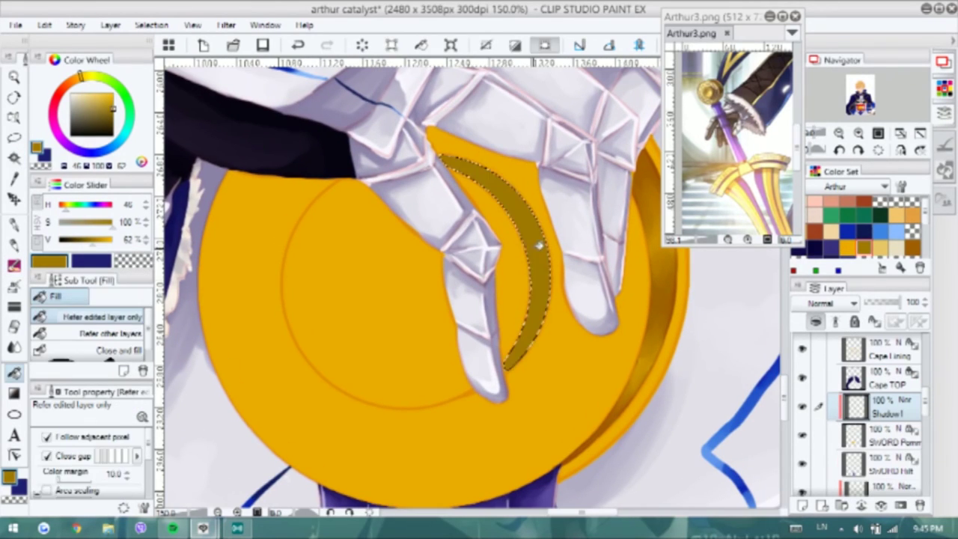
Lock the Shadow1 layer's transparent pixels and paint brown shading into the pommel's inner dark gold crescent
{"action": "key", "text": "p"}
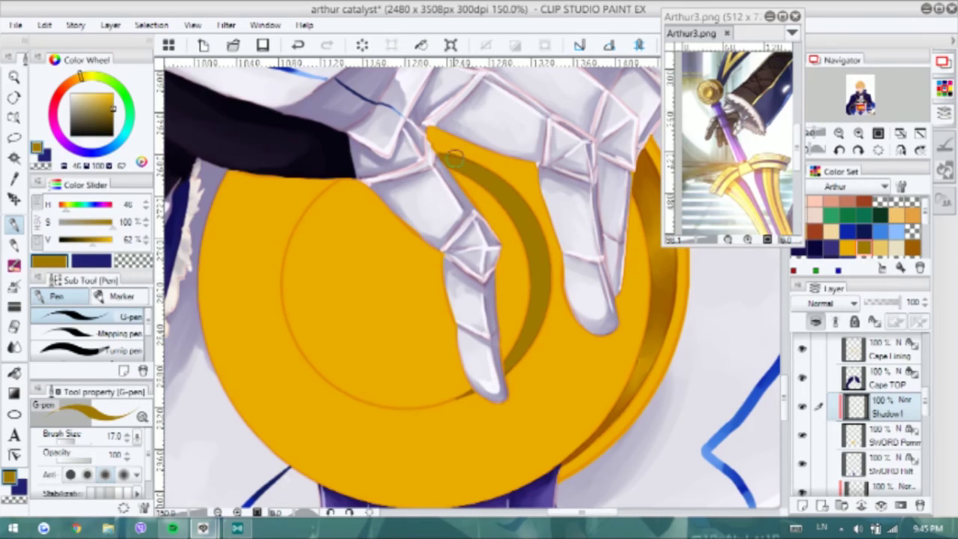
{"action": "left_click", "coordinate": [873, 320]}
{"action": "mouse_move", "coordinate": [542, 276]}
{"action": "left_mouse_down"}
{"action": "mouse_move", "coordinate": [519, 247]}
{"action": "mouse_move", "coordinate": [527, 343]}
{"action": "left_mouse_up"}
{"action": "left_click", "coordinate": [518, 344], "text": "alt"}
{"action": "key", "text": "b"}
{"action": "key", "text": "b"}
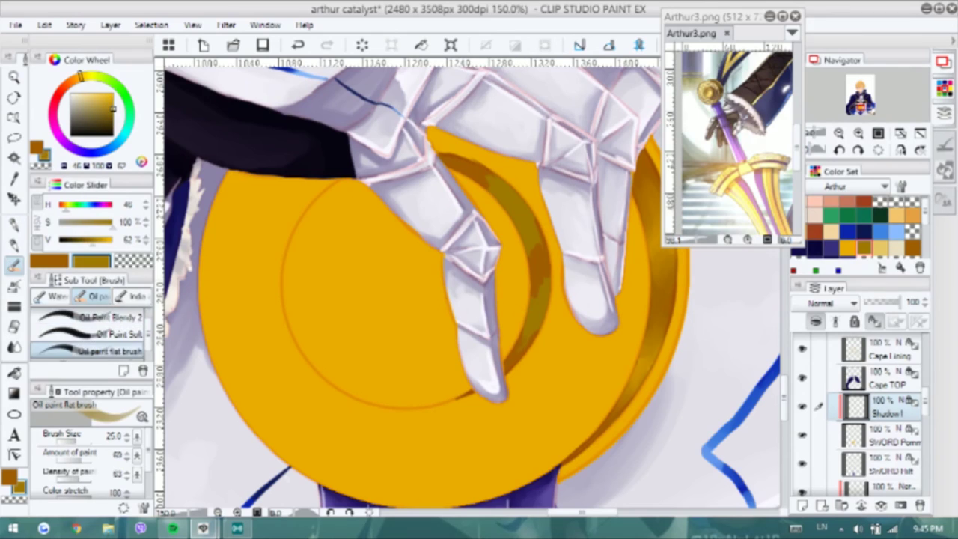
{"action": "left_click_drag", "start_coordinate": [538, 325], "coordinate": [546, 265]}
{"action": "left_click_drag", "start_coordinate": [463, 199], "coordinate": [451, 216]}
Add golden yellow reflections to the inner crescent and blend them with Oil Paint Blendy 2 at size 15
{"action": "left_click", "coordinate": [850, 246]}
{"action": "key", "text": "p"}
{"action": "key", "text": "b"}
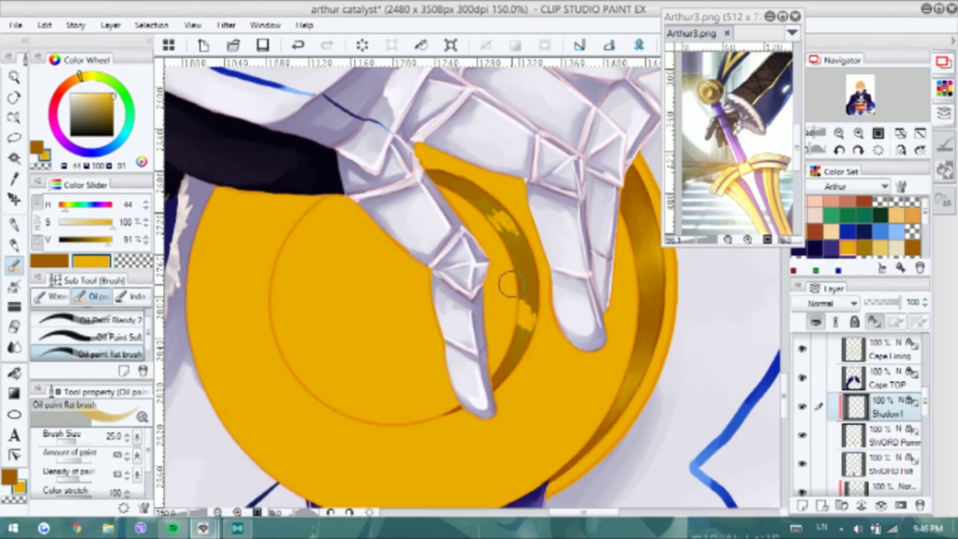
{"action": "key", "text": "ctrl+z"}
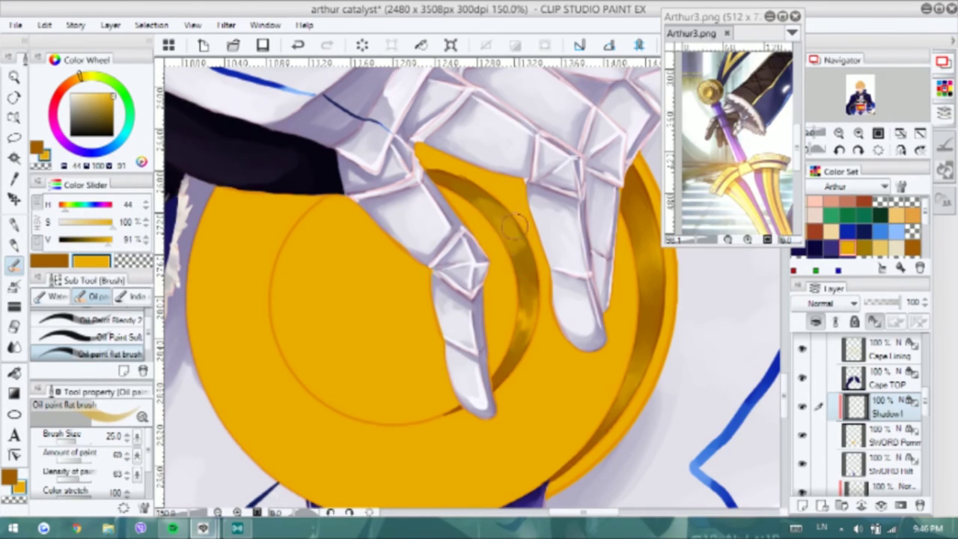
{"action": "key", "text": "b"}
{"action": "left_click_drag", "start_coordinate": [524, 318], "coordinate": [505, 362]}
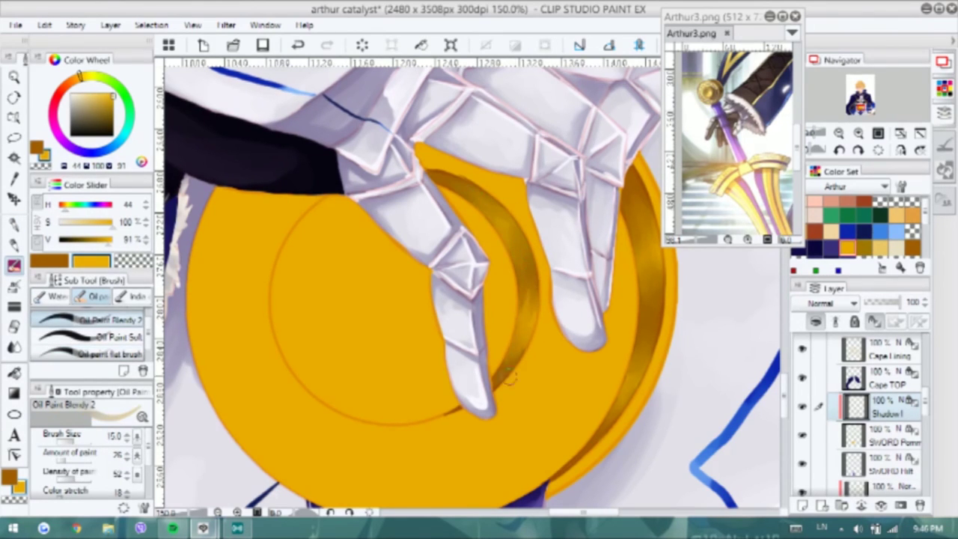
Paint a dark gold shadow across the pommel's inner circle beside the hand with the Oil paint flat brush at size 25
{"action": "mouse_move", "coordinate": [432, 275]}
{"action": "left_mouse_down"}
{"action": "mouse_move", "coordinate": [427, 268]}
{"action": "mouse_move", "coordinate": [458, 221]}
{"action": "left_mouse_up"}
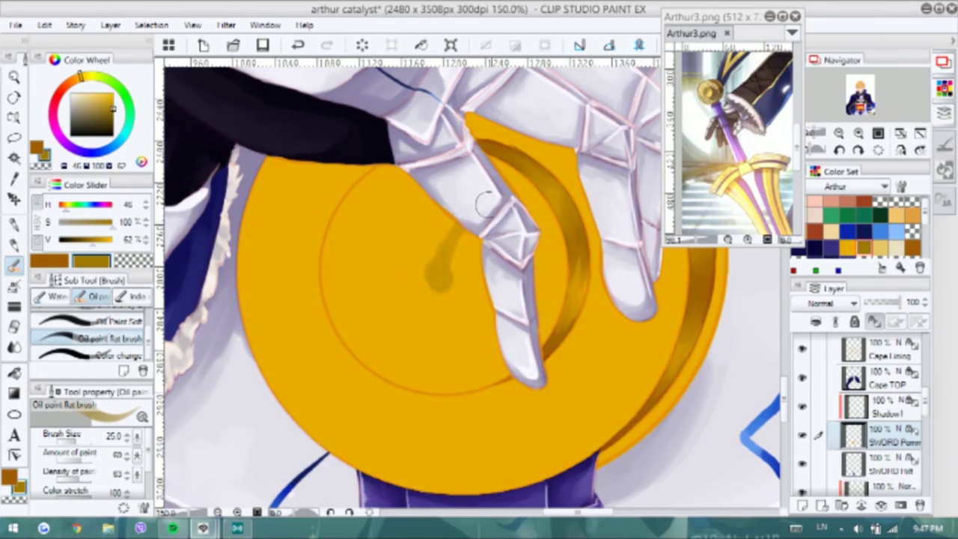
{"action": "left_click_drag", "start_coordinate": [398, 173], "coordinate": [337, 260]}
{"action": "key", "text": "ctrl+z"}
{"action": "mouse_move", "coordinate": [401, 159]}
{"action": "left_mouse_down"}
{"action": "mouse_move", "coordinate": [344, 220]}
{"action": "mouse_move", "coordinate": [336, 330]}
{"action": "mouse_move", "coordinate": [349, 321]}
{"action": "mouse_move", "coordinate": [393, 369]}
{"action": "mouse_move", "coordinate": [442, 380]}
{"action": "mouse_move", "coordinate": [501, 375]}
{"action": "left_mouse_up"}
{"action": "mouse_move", "coordinate": [467, 154]}
{"action": "left_mouse_down"}
{"action": "mouse_move", "coordinate": [524, 209]}
{"action": "mouse_move", "coordinate": [542, 250]}
{"action": "mouse_move", "coordinate": [545, 220]}
{"action": "mouse_move", "coordinate": [550, 314]}
{"action": "left_mouse_up"}
{"action": "mouse_move", "coordinate": [408, 178]}
{"action": "left_mouse_down"}
{"action": "mouse_move", "coordinate": [356, 224]}
{"action": "mouse_move", "coordinate": [449, 240]}
{"action": "mouse_move", "coordinate": [385, 356]}
{"action": "mouse_move", "coordinate": [433, 200]}
{"action": "mouse_move", "coordinate": [355, 239]}
{"action": "mouse_move", "coordinate": [397, 364]}
{"action": "mouse_move", "coordinate": [466, 314]}
{"action": "mouse_move", "coordinate": [461, 232]}
{"action": "left_mouse_up"}
Outline the inner circle's rim and the boundary of its dark gold shadow in pale gold with the G-pen
{"action": "left_click", "coordinate": [464, 270], "text": "alt"}
{"action": "key", "text": "p"}
{"action": "left_click_drag", "start_coordinate": [538, 238], "coordinate": [543, 294]}
{"action": "left_click_drag", "start_coordinate": [552, 218], "coordinate": [517, 174]}
{"action": "mouse_move", "coordinate": [395, 166]}
{"action": "left_mouse_down"}
{"action": "mouse_move", "coordinate": [338, 193]}
{"action": "mouse_move", "coordinate": [324, 262]}
{"action": "mouse_move", "coordinate": [358, 357]}
{"action": "mouse_move", "coordinate": [515, 361]}
{"action": "left_mouse_up"}
{"action": "mouse_move", "coordinate": [451, 261]}
{"action": "left_mouse_down"}
{"action": "mouse_move", "coordinate": [408, 333]}
{"action": "mouse_move", "coordinate": [443, 365]}
{"action": "mouse_move", "coordinate": [469, 235]}
{"action": "left_mouse_up"}
Fill the lit part of the pommel's inner circle with pale gold and golden yellow using the Oil paint flat brush at size 25
{"action": "key", "text": "b"}
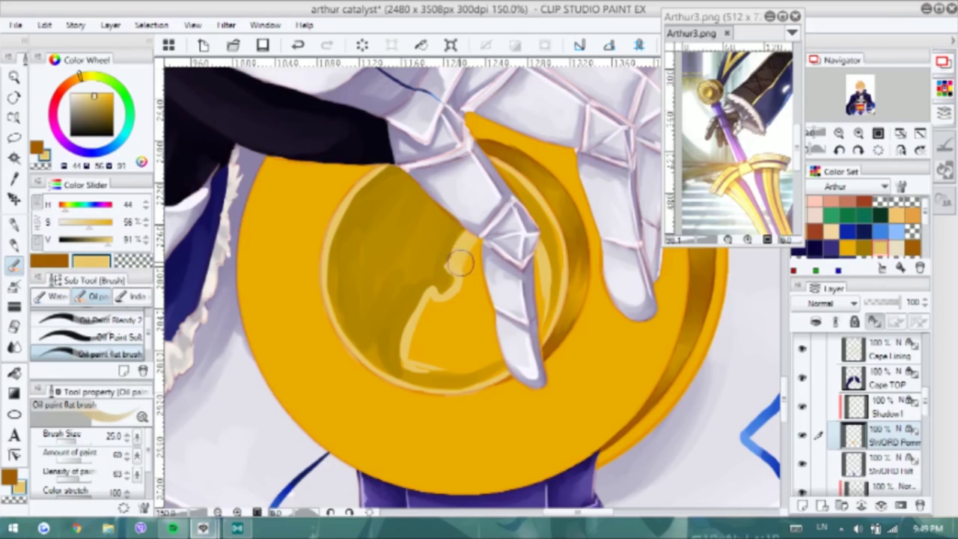
{"action": "mouse_move", "coordinate": [475, 251]}
{"action": "left_mouse_down"}
{"action": "mouse_move", "coordinate": [411, 342]}
{"action": "mouse_move", "coordinate": [478, 352]}
{"action": "left_mouse_up"}
{"action": "left_click", "coordinate": [423, 292], "text": "alt"}
{"action": "mouse_move", "coordinate": [423, 292]}
{"action": "left_mouse_down"}
{"action": "mouse_move", "coordinate": [464, 308]}
{"action": "mouse_move", "coordinate": [475, 273]}
{"action": "left_mouse_up"}
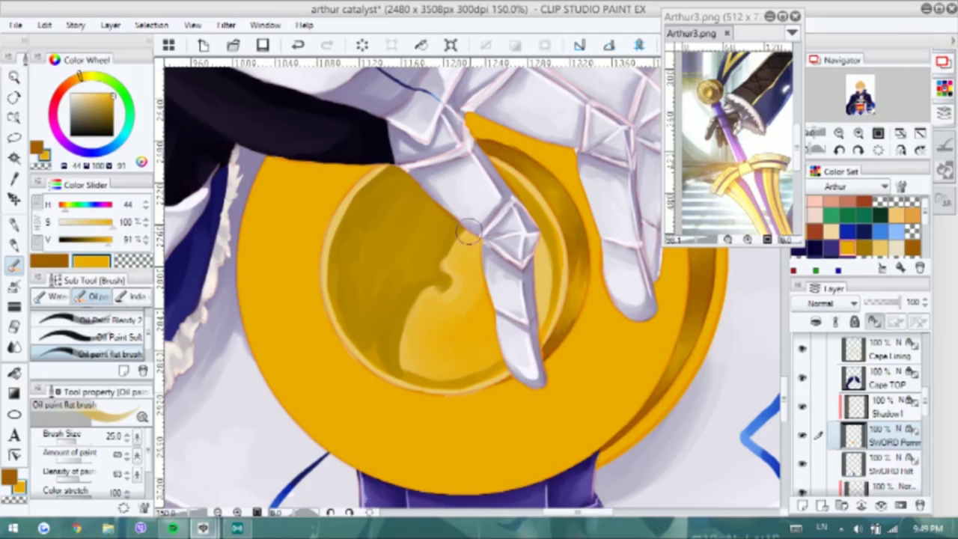
{"action": "left_click", "coordinate": [451, 262], "text": "alt"}
{"action": "mouse_move", "coordinate": [443, 267]}
{"action": "left_mouse_down"}
{"action": "mouse_move", "coordinate": [429, 313]}
{"action": "mouse_move", "coordinate": [445, 370]}
{"action": "mouse_move", "coordinate": [472, 372]}
{"action": "left_mouse_up"}
{"action": "left_click", "coordinate": [435, 313], "text": "alt"}
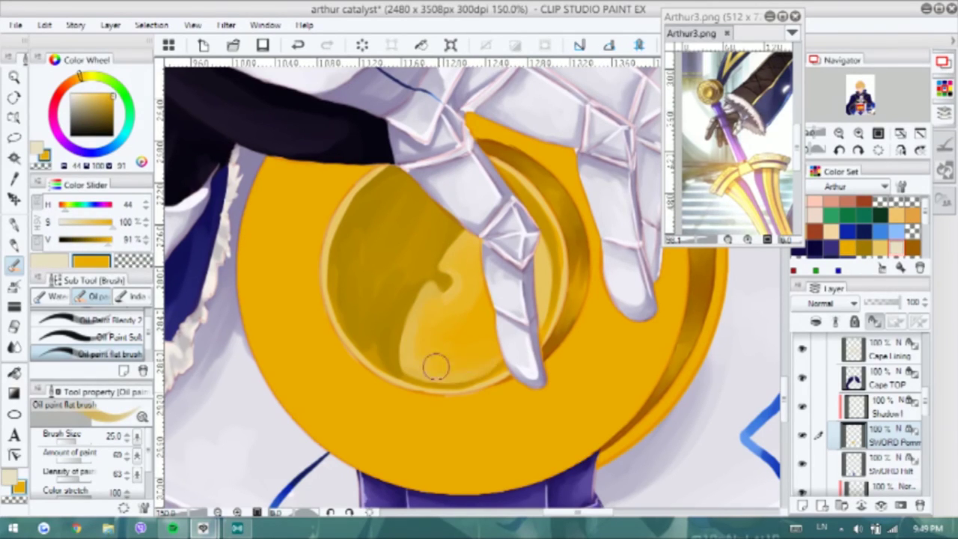
Paint the hand's brown shadow across the inner circle to its centre dot and blend its edge with dark gold
{"action": "left_click", "coordinate": [543, 262], "text": "alt"}
{"action": "key", "text": "p"}
{"action": "key", "text": "b"}
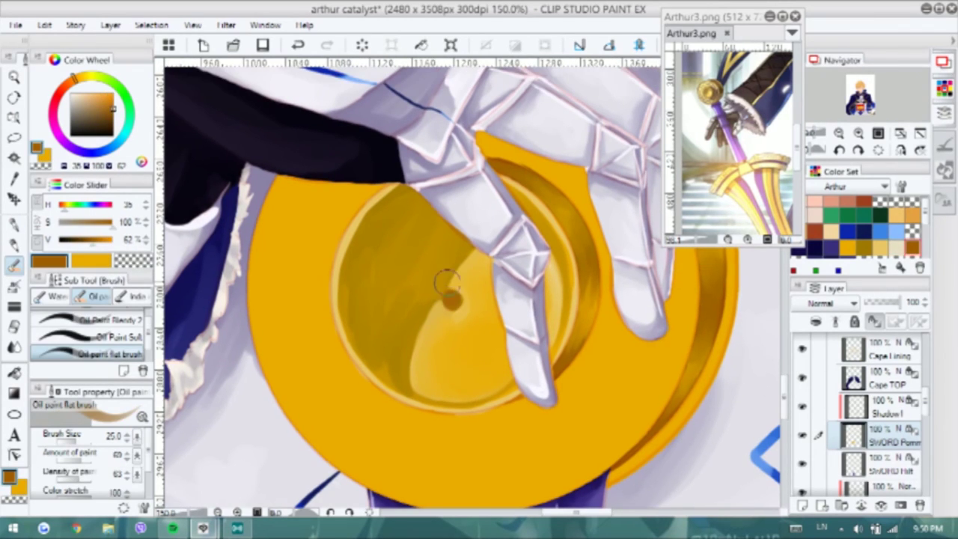
{"action": "left_click_drag", "start_coordinate": [441, 293], "coordinate": [422, 283]}
{"action": "mouse_move", "coordinate": [402, 197]}
{"action": "left_mouse_down"}
{"action": "mouse_move", "coordinate": [444, 286]}
{"action": "mouse_move", "coordinate": [384, 214]}
{"action": "mouse_move", "coordinate": [433, 265]}
{"action": "mouse_move", "coordinate": [458, 240]}
{"action": "mouse_move", "coordinate": [410, 220]}
{"action": "mouse_move", "coordinate": [398, 196]}
{"action": "left_mouse_up"}
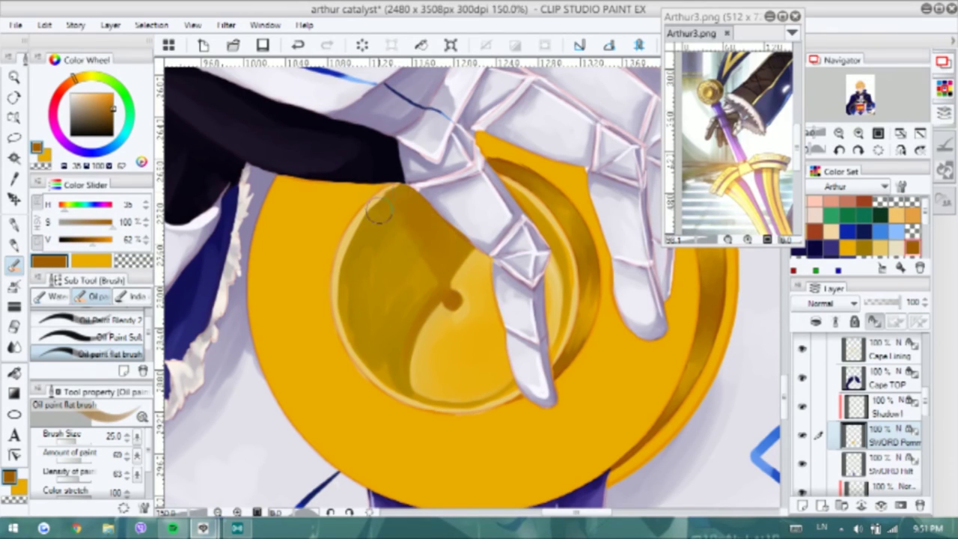
{"action": "key", "text": "x"}
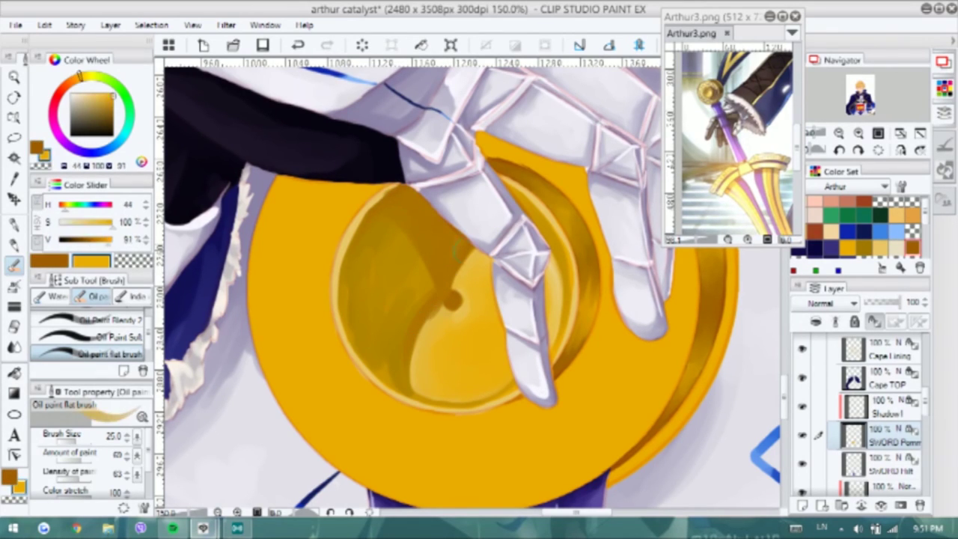
{"action": "left_click", "coordinate": [351, 320], "text": "alt"}
{"action": "mouse_move", "coordinate": [404, 243]}
{"action": "left_mouse_down"}
{"action": "mouse_move", "coordinate": [446, 322]}
{"action": "mouse_move", "coordinate": [394, 274]}
{"action": "mouse_move", "coordinate": [443, 302]}
{"action": "left_mouse_up"}
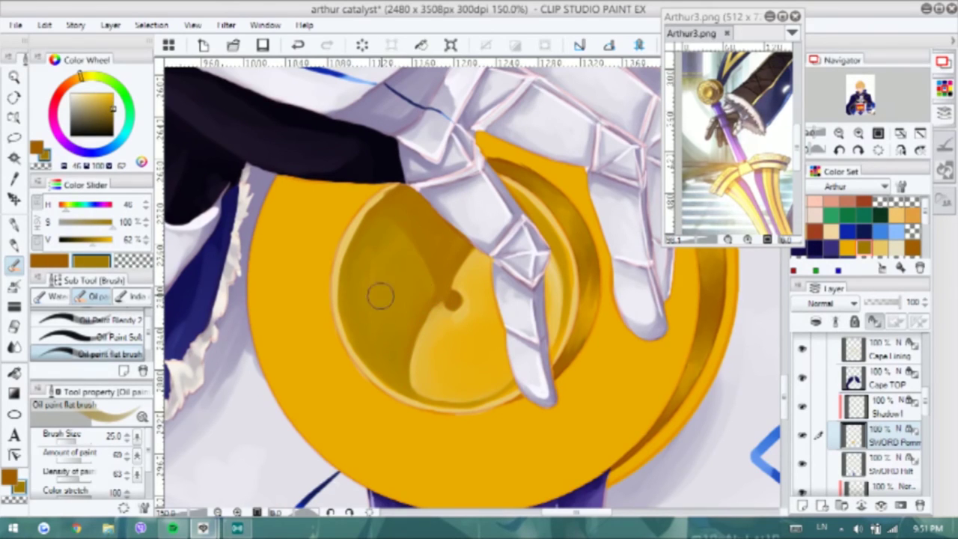
Highlight the inner circle's rim and lit boundary in cream with the G-pen at size 17, and lighten the area beside the finger
{"action": "key", "text": "p"}
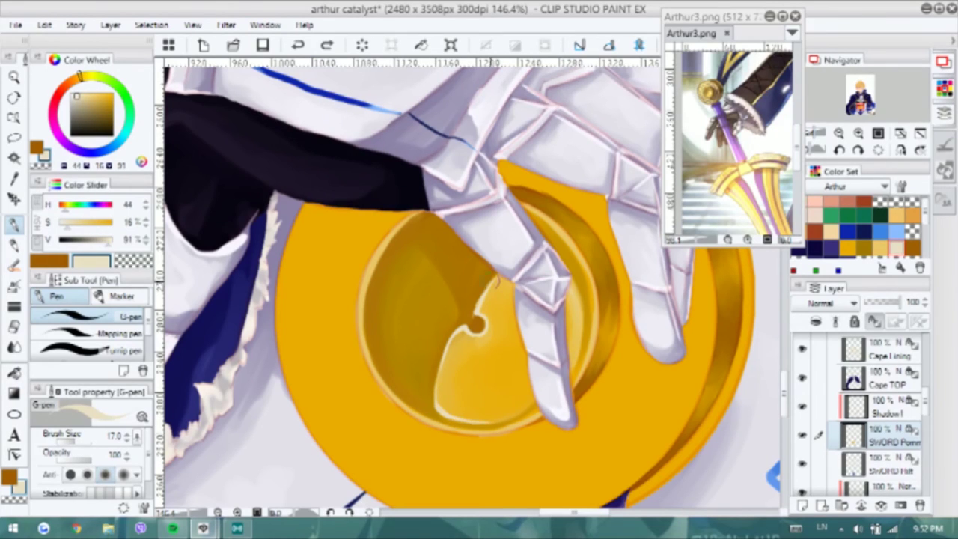
{"action": "key", "text": "b"}
{"action": "left_click_drag", "start_coordinate": [487, 302], "coordinate": [501, 286]}
{"action": "mouse_move", "coordinate": [573, 305]}
{"action": "left_mouse_down"}
{"action": "mouse_move", "coordinate": [493, 338]}
{"action": "mouse_move", "coordinate": [489, 310]}
{"action": "mouse_move", "coordinate": [549, 331]}
{"action": "mouse_move", "coordinate": [563, 290]}
{"action": "mouse_move", "coordinate": [552, 382]}
{"action": "left_mouse_up"}
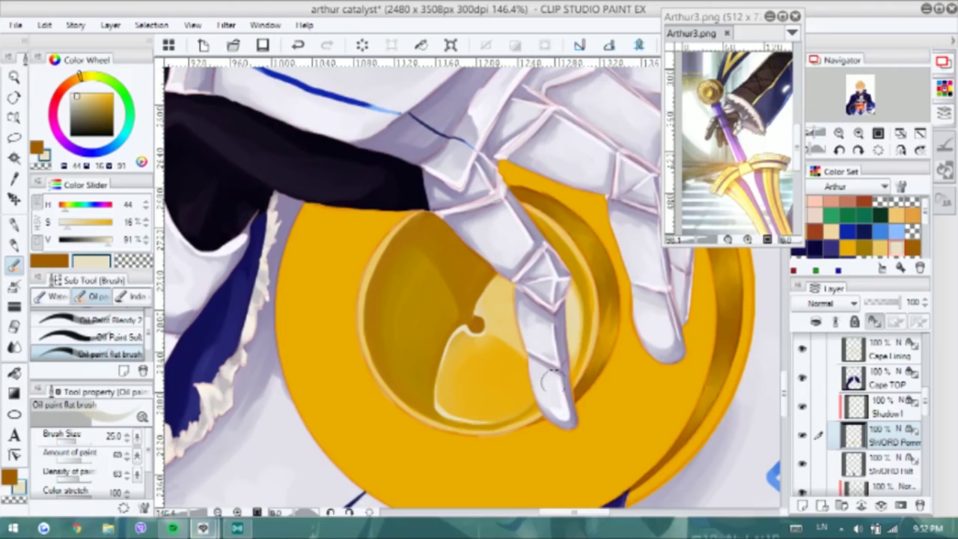
{"action": "key", "text": "p"}
{"action": "mouse_move", "coordinate": [359, 318]}
{"action": "left_mouse_down"}
{"action": "mouse_move", "coordinate": [372, 358]}
{"action": "mouse_move", "coordinate": [439, 428]}
{"action": "mouse_move", "coordinate": [540, 416]}
{"action": "left_mouse_up"}
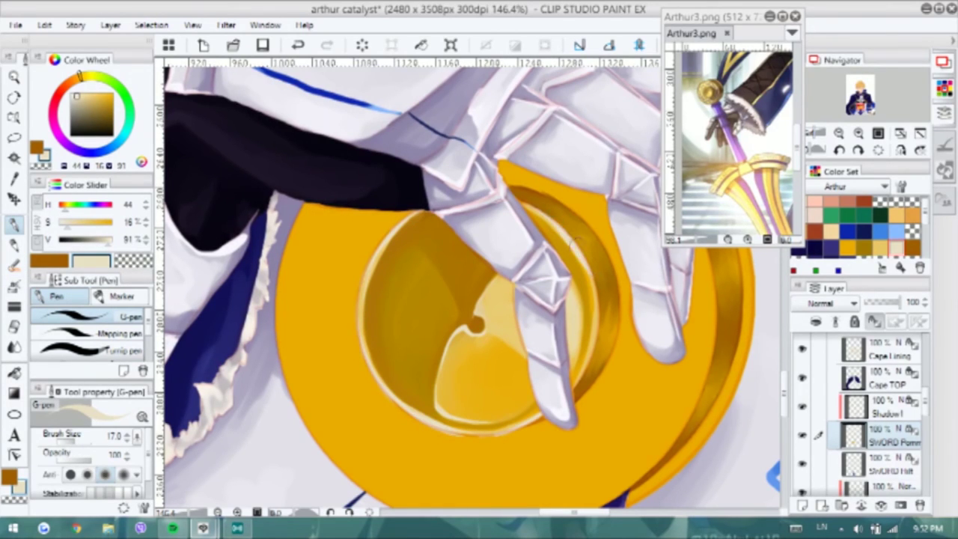
Draw thin brown curved grooves and small details inside the inner circle on the Textures layer with the G-pen at size 17
{"action": "key", "text": "ctrl+z"}
{"action": "key", "text": "ctrl+z"}
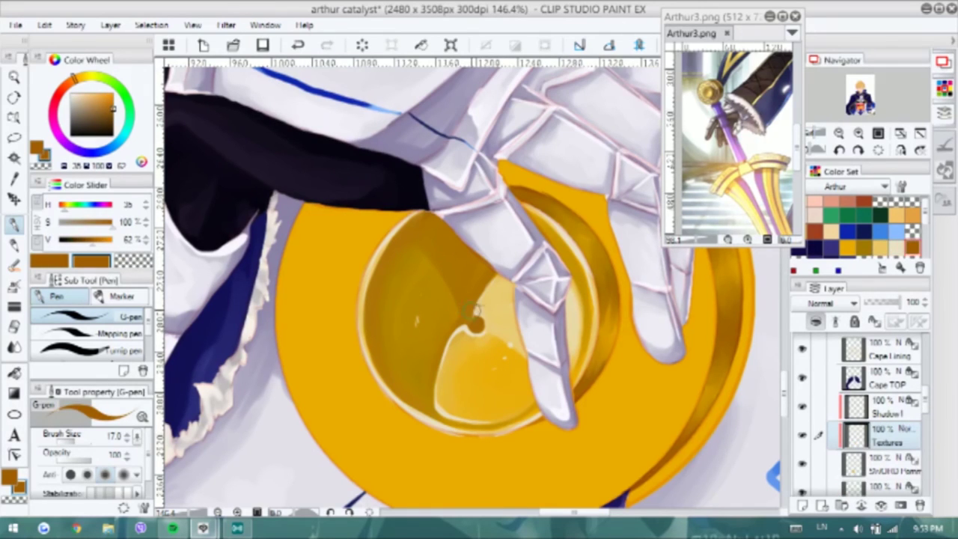
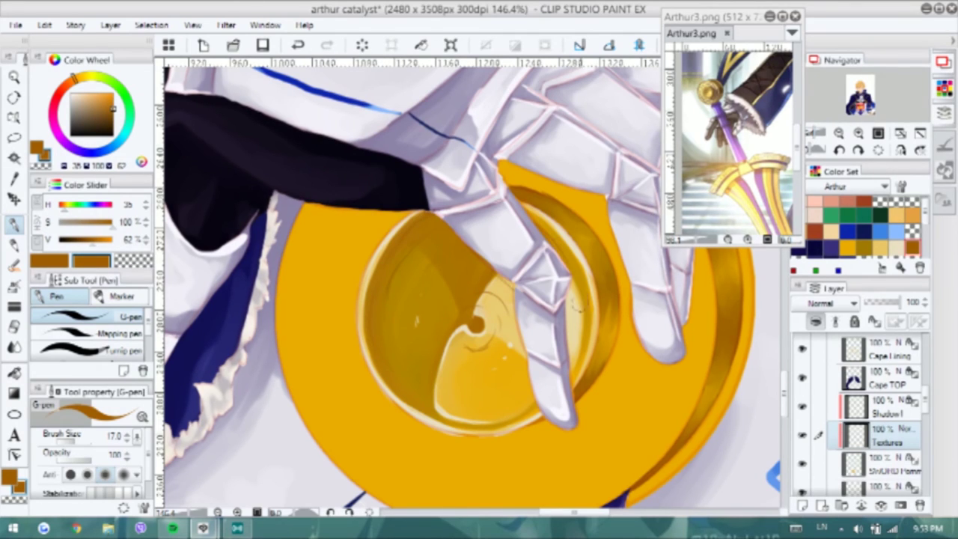
{"action": "left_click_drag", "start_coordinate": [462, 404], "coordinate": [515, 384]}
{"action": "left_click_drag", "start_coordinate": [408, 375], "coordinate": [480, 389]}
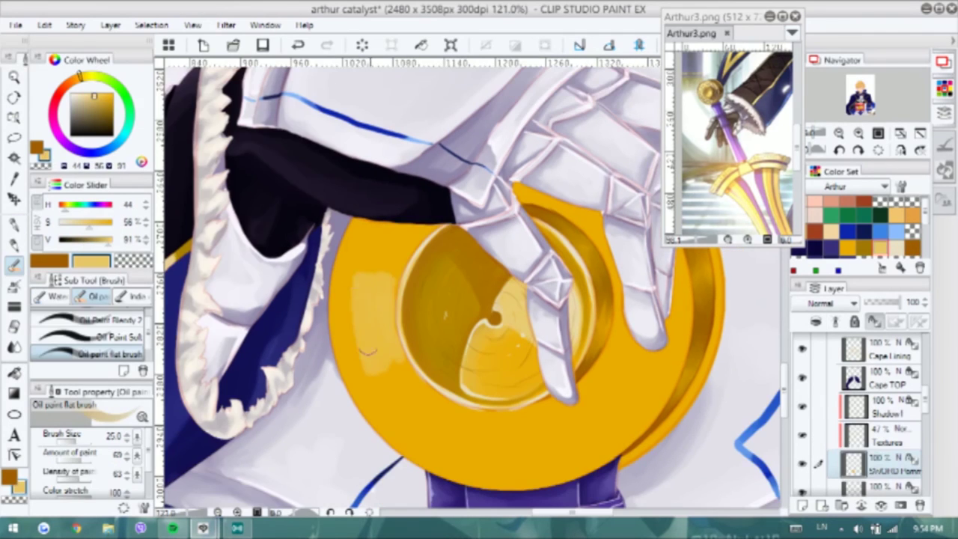
Paint a pale gold highlight on the outer ring below the sleeve and blend it with Oil Paint Blendy 2 at size 40
{"action": "left_click_drag", "start_coordinate": [345, 279], "coordinate": [383, 441]}
{"action": "mouse_move", "coordinate": [395, 369]}
{"action": "left_mouse_down"}
{"action": "mouse_move", "coordinate": [434, 399]}
{"action": "mouse_move", "coordinate": [420, 452]}
{"action": "left_mouse_up"}
{"action": "left_click_drag", "start_coordinate": [349, 339], "coordinate": [376, 284]}
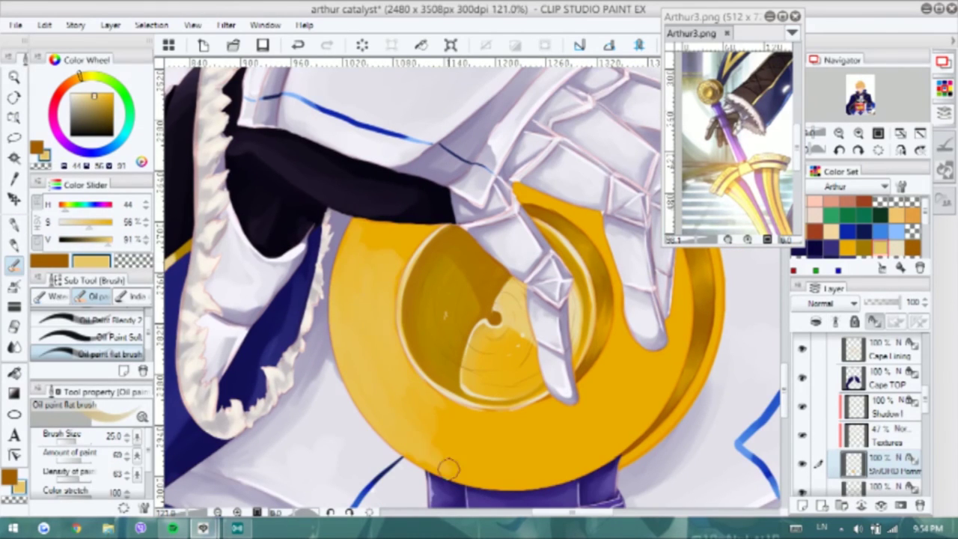
{"action": "key", "text": "b"}
{"action": "left_click_drag", "start_coordinate": [418, 403], "coordinate": [448, 391]}
{"action": "key", "text": "ctrl+z"}
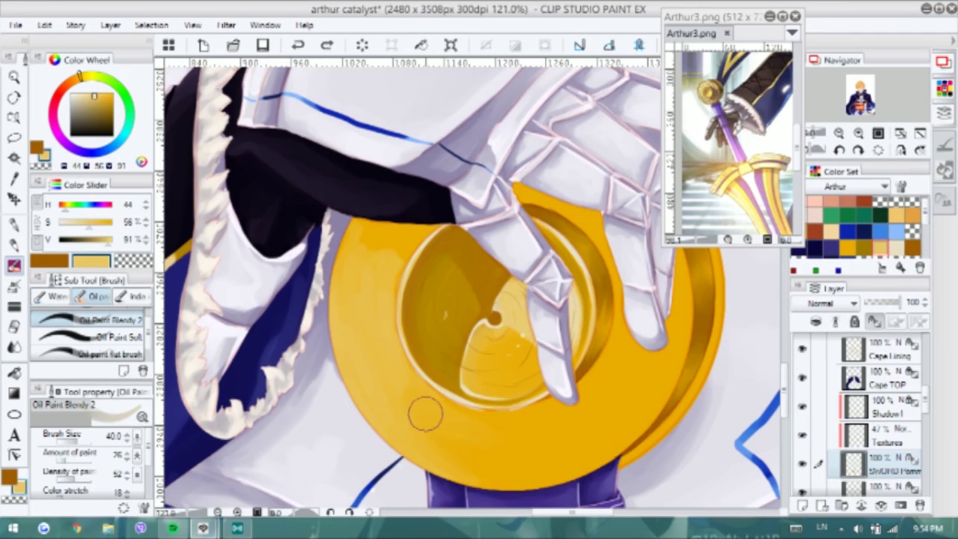
{"action": "left_click_drag", "start_coordinate": [366, 316], "coordinate": [374, 247]}
{"action": "scroll", "coordinate": [861, 411], "scroll_direction": "up", "scroll_amount": 5}
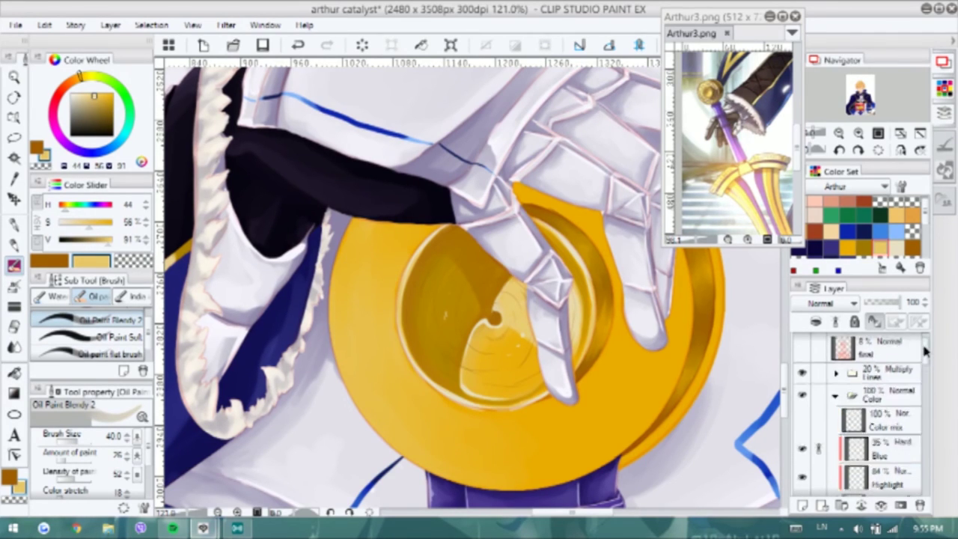
{"action": "left_click_drag", "start_coordinate": [388, 352], "coordinate": [361, 351]}
Add pale gold highlights along the outer ring's far edge and lower rim with the Oil paint flat brush at size 25
{"action": "key", "text": "b"}
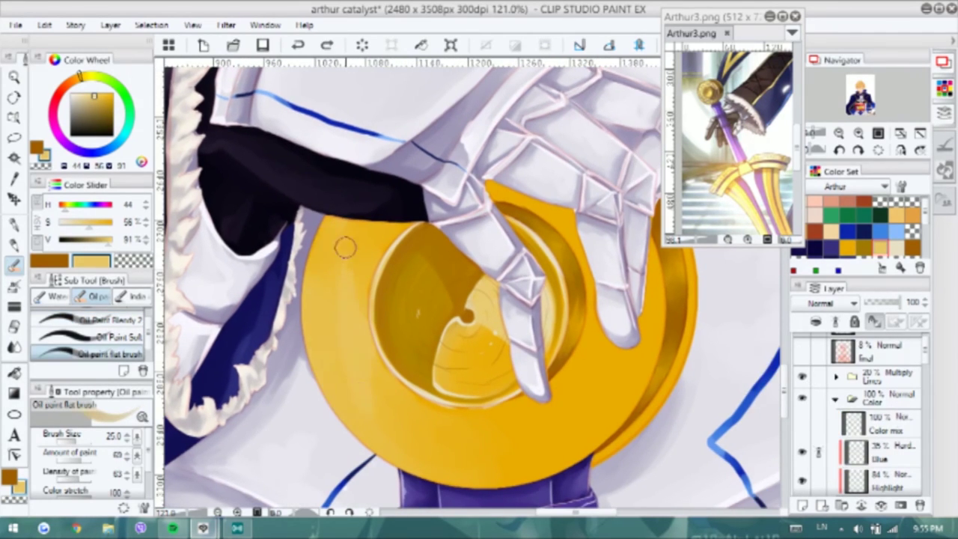
{"action": "left_click_drag", "start_coordinate": [633, 327], "coordinate": [568, 336]}
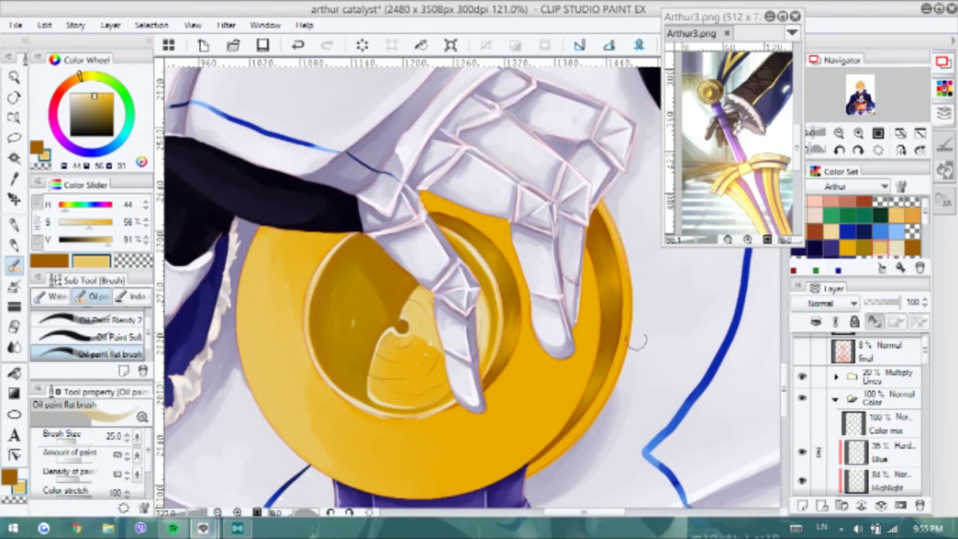
{"action": "left_click_drag", "start_coordinate": [589, 314], "coordinate": [618, 234]}
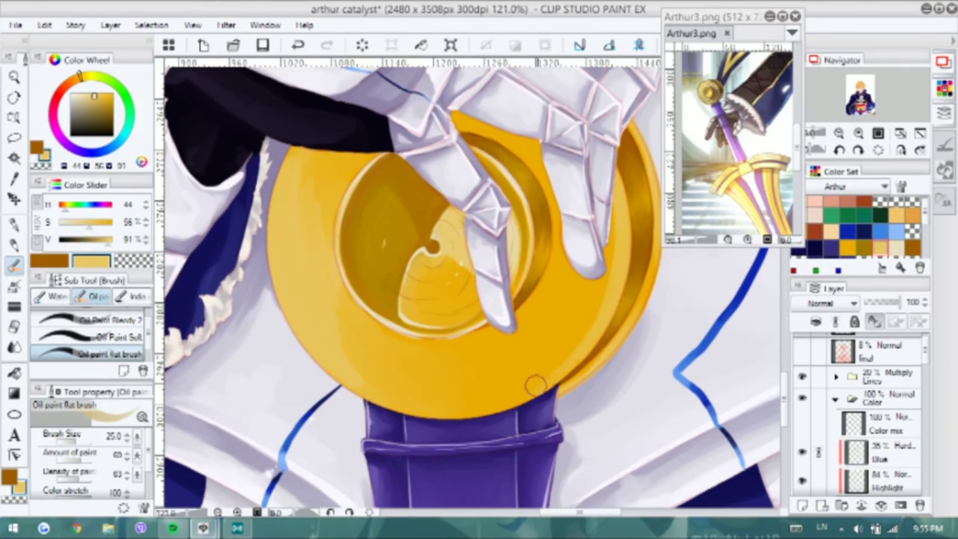
{"action": "left_click_drag", "start_coordinate": [507, 160], "coordinate": [519, 190]}
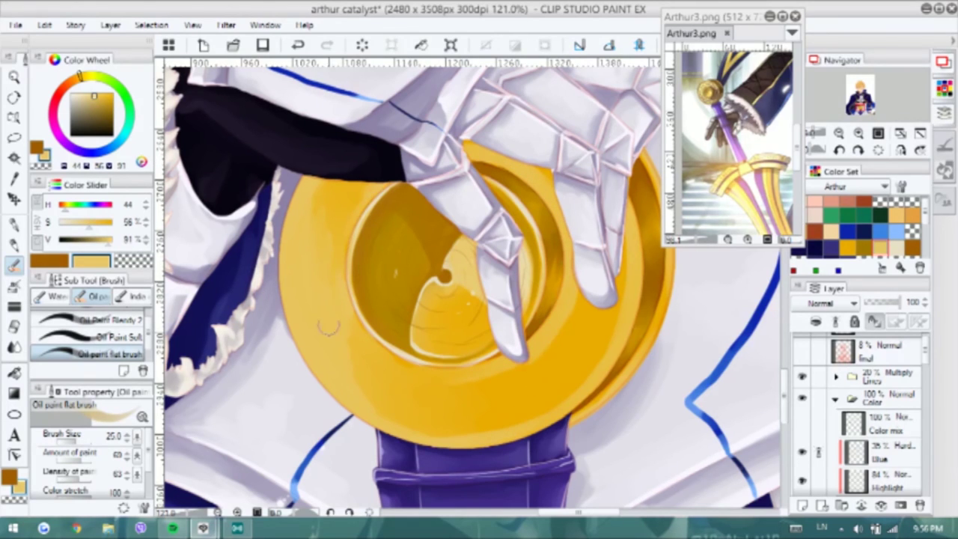
Paint cream highlights over the outer ring and along its edges with the Oil paint flat brush and the G-pen at size 17
{"action": "left_click", "coordinate": [896, 249]}
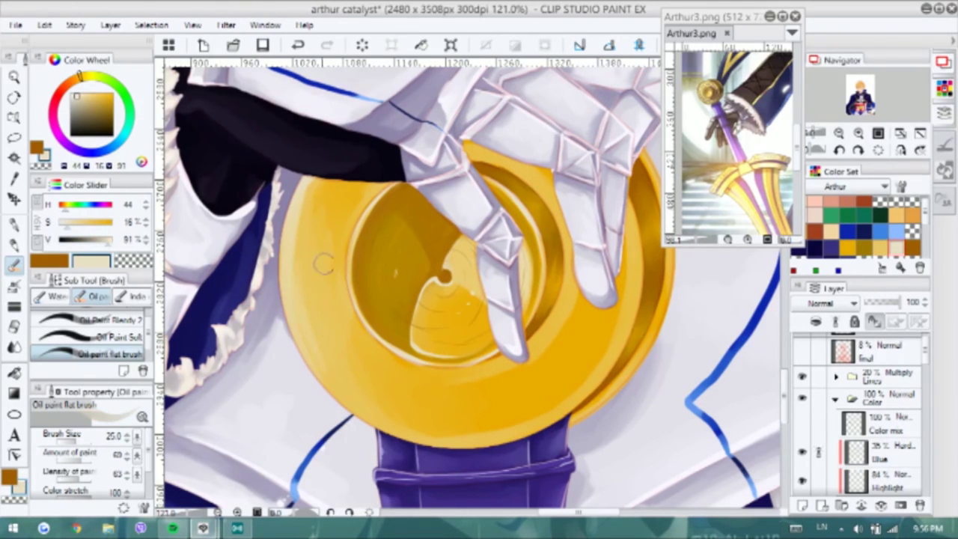
{"action": "left_click_drag", "start_coordinate": [479, 152], "coordinate": [404, 172]}
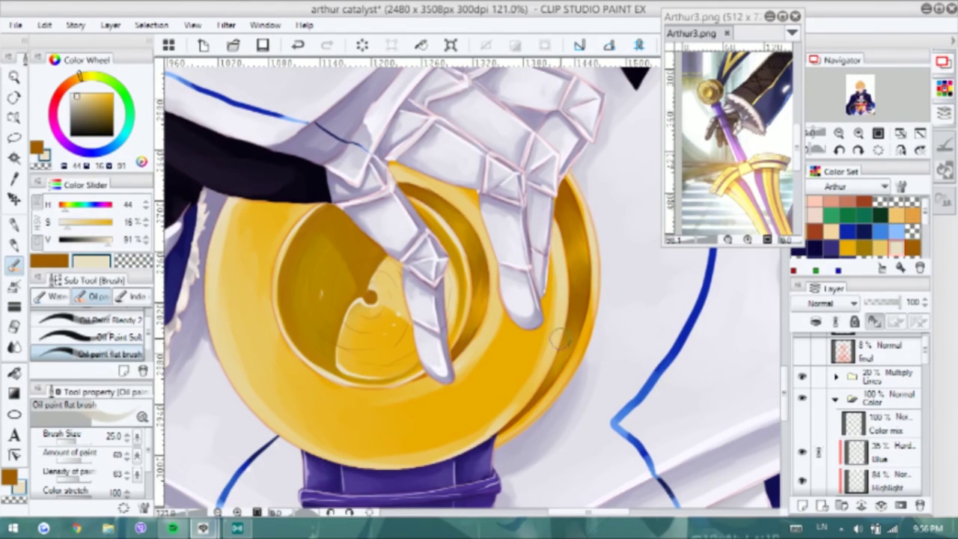
{"action": "left_click_drag", "start_coordinate": [515, 418], "coordinate": [568, 398]}
{"action": "key", "text": "p"}
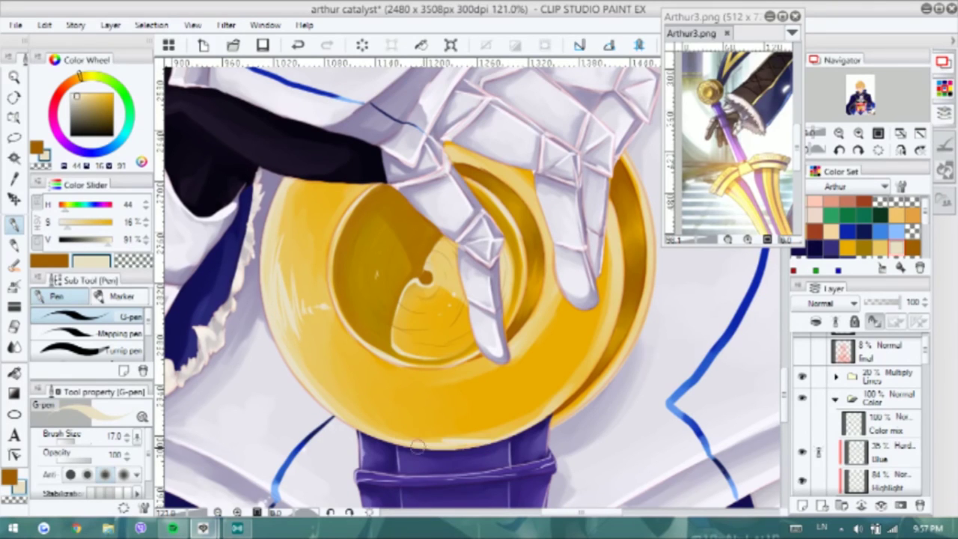
Shade the outer ring in orange with the Soft airbrush at size 40 and the Oil paint flat brush at size 25
{"action": "key", "text": "b"}
{"action": "scroll", "coordinate": [494, 434], "scroll_direction": "down", "scroll_amount": 1}
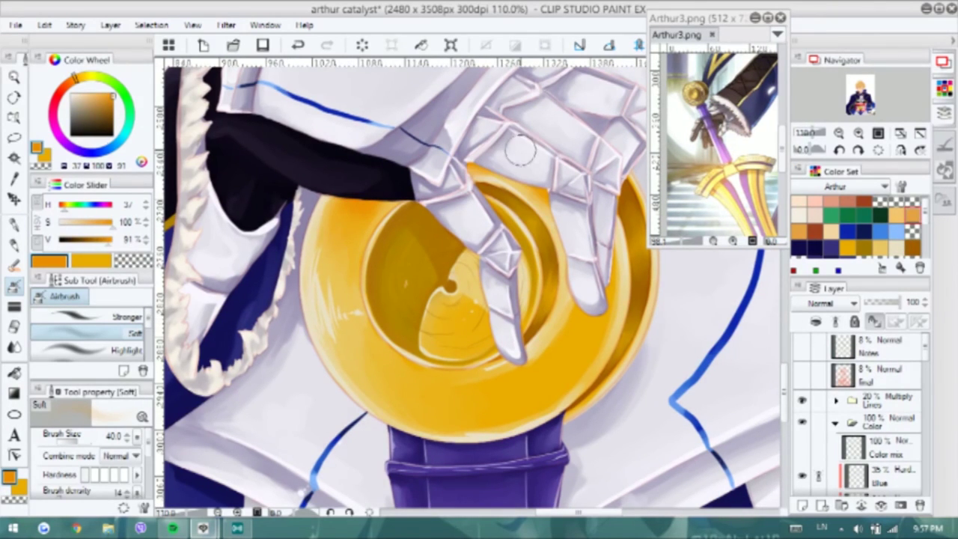
{"action": "key", "text": "b"}
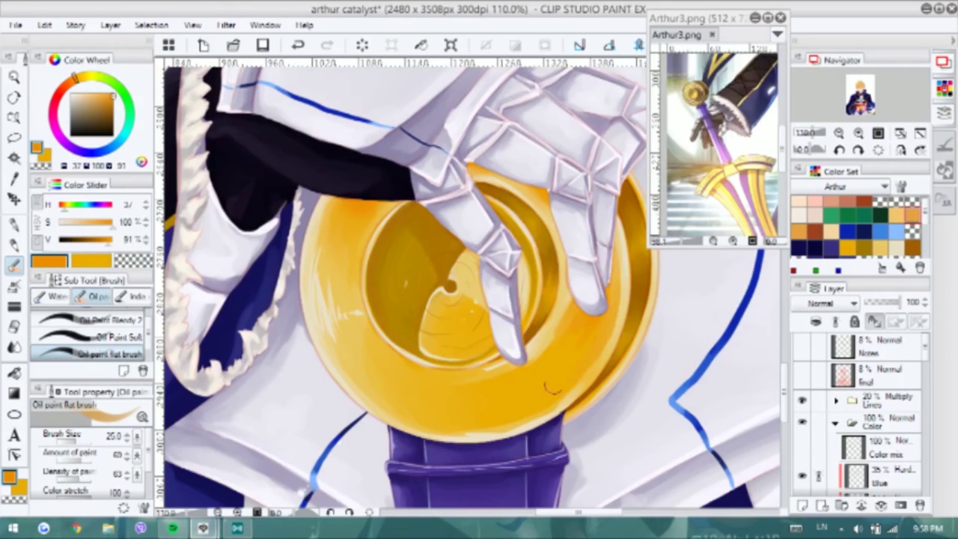
{"action": "mouse_move", "coordinate": [449, 421]}
{"action": "left_mouse_down"}
{"action": "mouse_move", "coordinate": [487, 427]}
{"action": "mouse_move", "coordinate": [453, 376]}
{"action": "mouse_move", "coordinate": [422, 376]}
{"action": "left_mouse_up"}
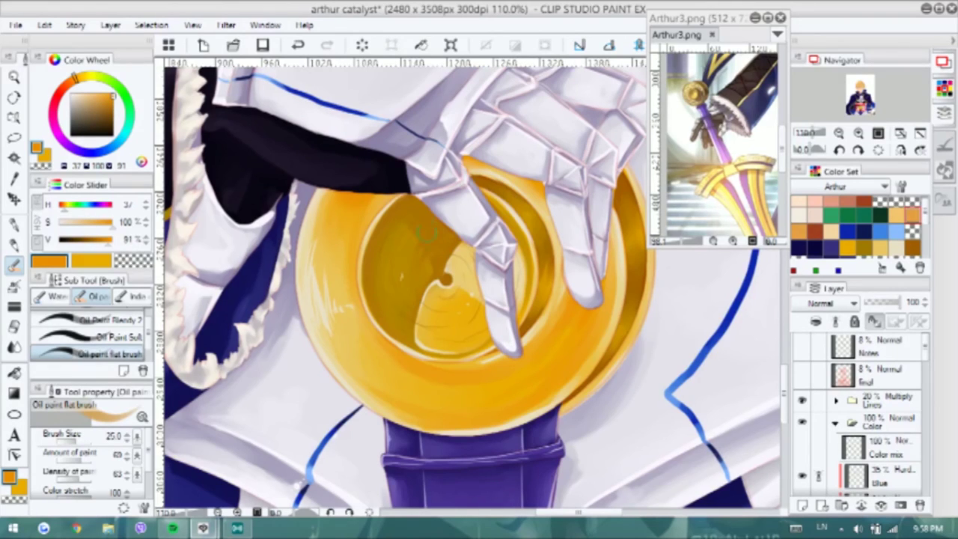
Draw a triangle outline with the Polyline tool at size 3.0 on Layer 4, recolor it dark gold and reposition it on the outer ring
{"action": "left_click", "coordinate": [390, 257], "text": "ctrl+shift"}
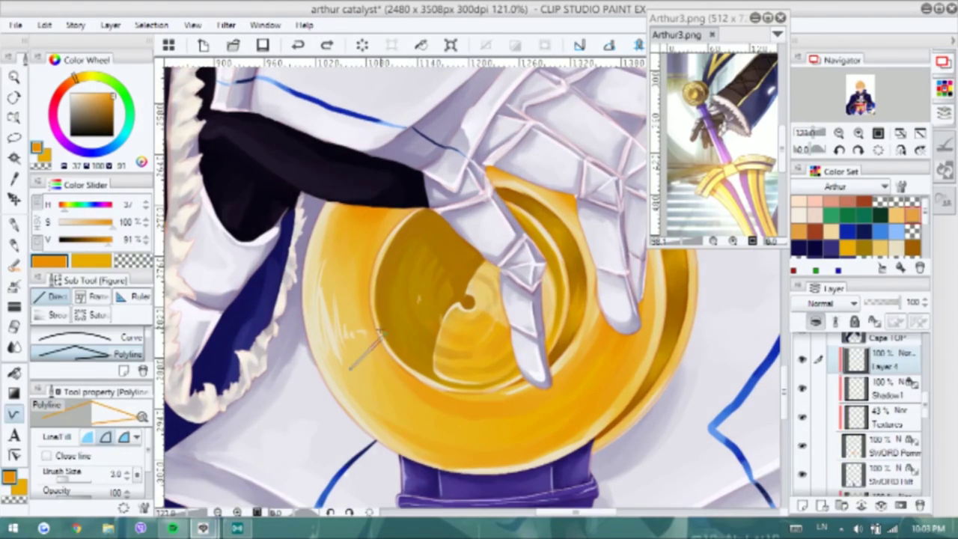
{"action": "left_click", "coordinate": [415, 369]}
{"action": "left_click", "coordinate": [349, 369]}
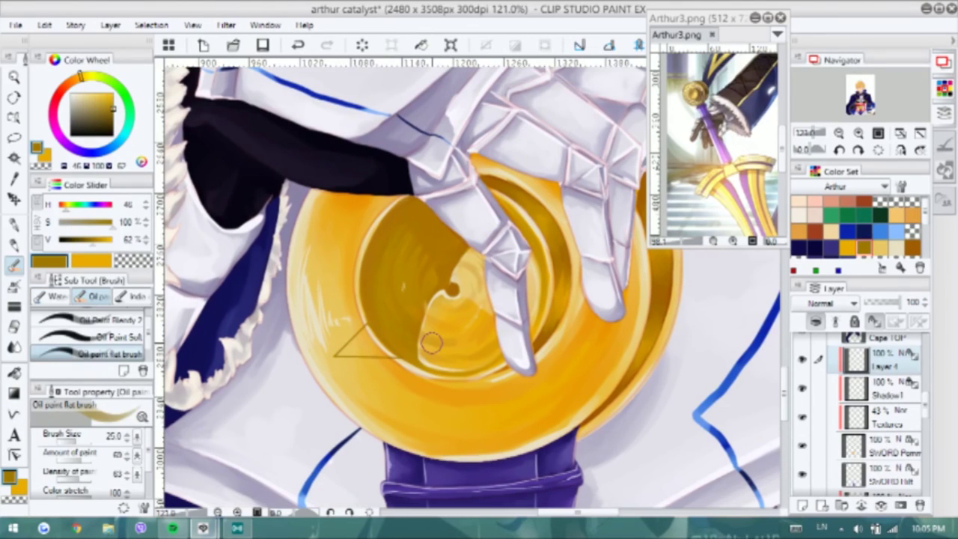
{"action": "key", "text": "ctrl+t"}
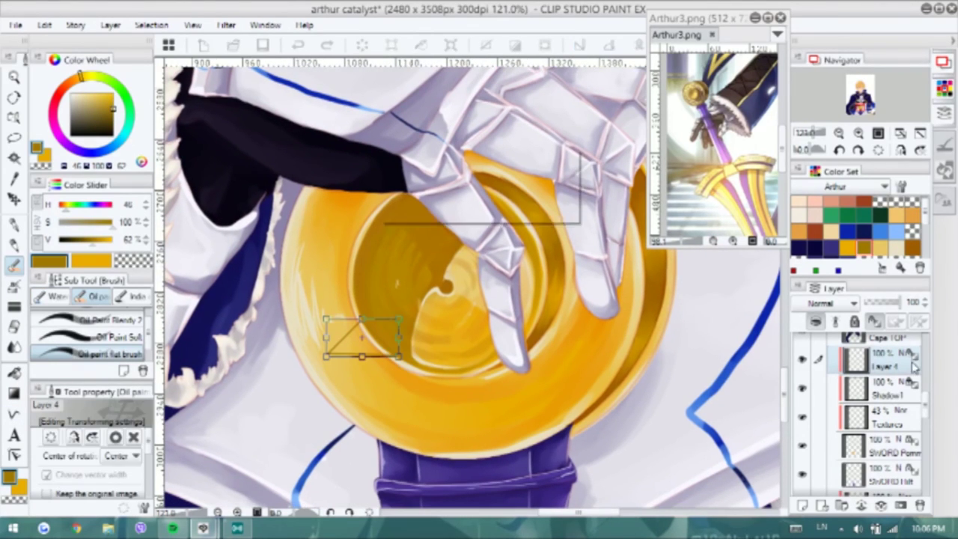
{"action": "mouse_move", "coordinate": [351, 306]}
{"action": "left_mouse_down"}
{"action": "mouse_move", "coordinate": [329, 287]}
{"action": "mouse_move", "coordinate": [385, 349]}
{"action": "mouse_move", "coordinate": [358, 369]}
{"action": "mouse_move", "coordinate": [440, 425]}
{"action": "mouse_move", "coordinate": [479, 407]}
{"action": "mouse_move", "coordinate": [498, 426]}
{"action": "mouse_move", "coordinate": [520, 400]}
{"action": "mouse_move", "coordinate": [575, 372]}
{"action": "mouse_move", "coordinate": [570, 383]}
{"action": "left_mouse_up"}
{"action": "key", "text": "Return"}
Duplicate the triangle repeatedly and rotate each copy along the lower part of the outer ring to form a zigzag
{"action": "key", "text": "ctrl+c"}
{"action": "key", "text": "ctrl+v"}
{"action": "key", "text": "ctrl+v"}
{"action": "key", "text": "ctrl+t"}
{"action": "key", "text": "Return"}
{"action": "key", "text": "ctrl+c"}
{"action": "key", "text": "ctrl+v"}
{"action": "key", "text": "ctrl+t"}
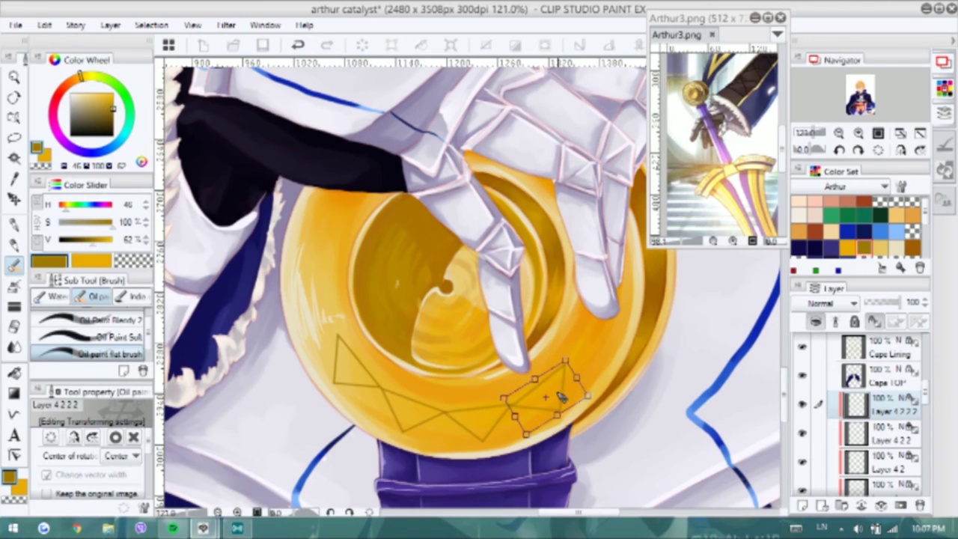
{"action": "key", "text": "Return"}
Continue the zigzag with more triangle copies rotated up the ring's side behind the pointing fingers
{"action": "key", "text": "ctrl+c"}
{"action": "key", "text": "ctrl+v"}
{"action": "key", "text": "ctrl+t"}
{"action": "mouse_move", "coordinate": [599, 344]}
{"action": "left_mouse_down"}
{"action": "mouse_move", "coordinate": [605, 310]}
{"action": "mouse_move", "coordinate": [609, 331]}
{"action": "mouse_move", "coordinate": [577, 320]}
{"action": "mouse_move", "coordinate": [607, 268]}
{"action": "mouse_move", "coordinate": [615, 271]}
{"action": "left_mouse_up"}
{"action": "key", "text": "Return"}
{"action": "key", "text": "ctrl+c"}
{"action": "key", "text": "ctrl+v"}
{"action": "key", "text": "ctrl+t"}
{"action": "key", "text": "Return"}
Duplicate the first triangle's layer and rotate the copy to start the zigzag up the ring's sleeve side
{"action": "scroll", "coordinate": [890, 404], "scroll_direction": "down", "scroll_amount": 5}
{"action": "left_click", "coordinate": [896, 410]}
{"action": "key", "text": "ctrl+c"}
{"action": "key", "text": "ctrl+v"}
{"action": "key", "text": "ctrl+t"}
{"action": "left_click_drag", "start_coordinate": [351, 360], "coordinate": [352, 218]}
{"action": "key", "text": "Return"}
Paste and rotate two more triangle copies to carry the zigzag up to the black sleeve
{"action": "key", "text": "ctrl+c"}
{"action": "key", "text": "ctrl+v"}
{"action": "key", "text": "ctrl+t"}
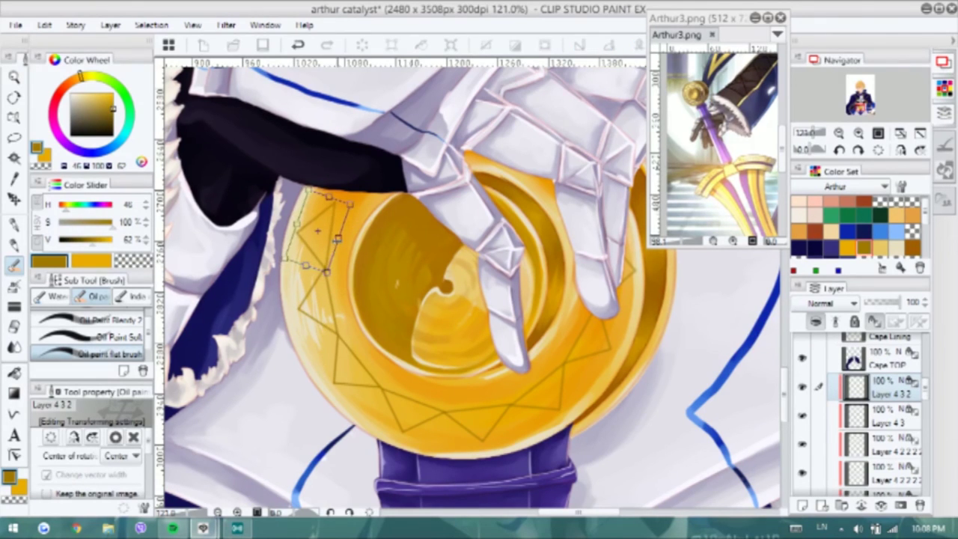
{"action": "key", "text": "Return"}
{"action": "key", "text": "ctrl+c"}
{"action": "key", "text": "ctrl+v"}
{"action": "key", "text": "ctrl+t"}
{"action": "left_click_drag", "start_coordinate": [318, 243], "coordinate": [366, 169]}
{"action": "key", "text": "Return"}
{"action": "scroll", "coordinate": [366, 169], "scroll_direction": "down", "scroll_amount": 1}
{"action": "key", "text": "k"}
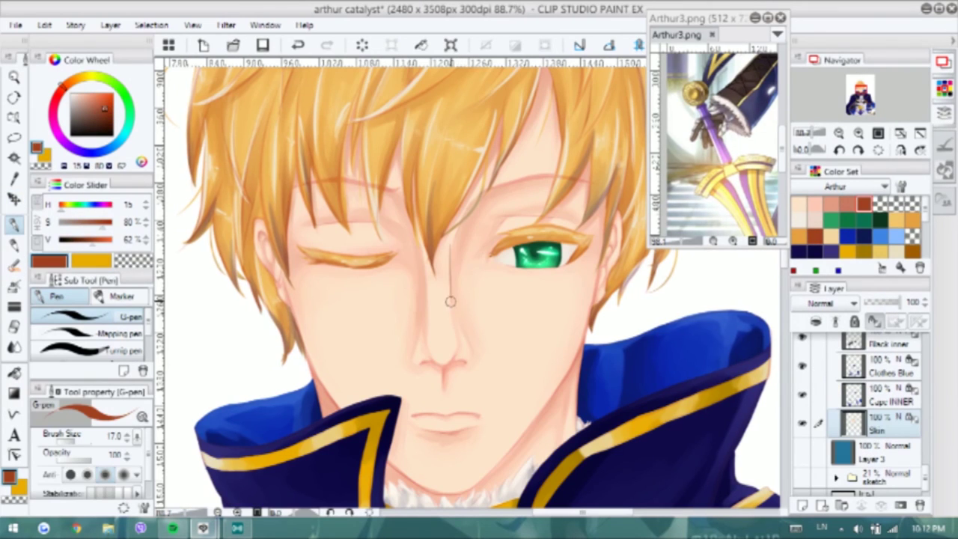
Draw a reddish-brown line down the nose bridge's open-eye side and soften it into the skin with sampled skin tones using the oil paint flat brush
{"action": "left_click_drag", "start_coordinate": [450, 302], "coordinate": [466, 342]}
{"action": "key", "text": "b"}
{"action": "left_click", "coordinate": [466, 342], "text": "alt"}
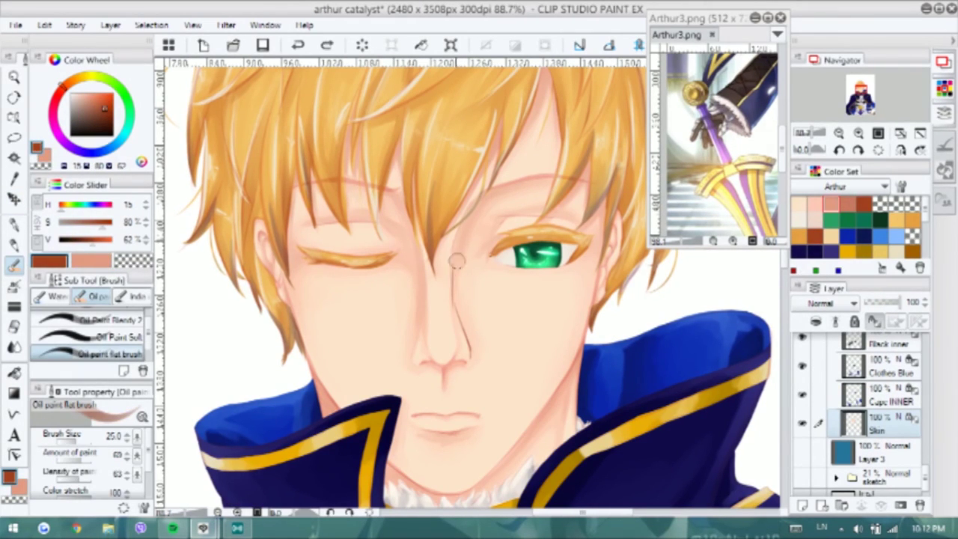
{"action": "key", "text": "x"}
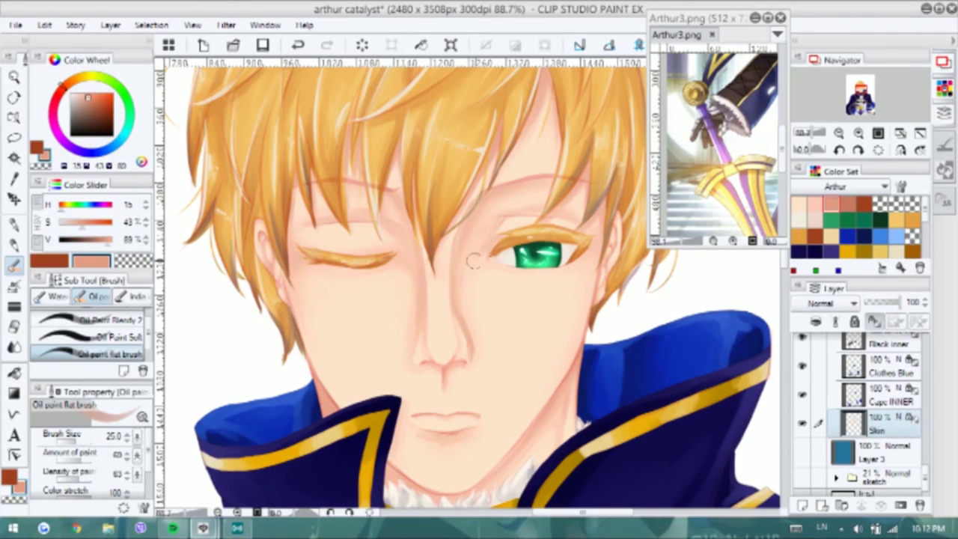
{"action": "left_click", "coordinate": [461, 308], "text": "alt"}
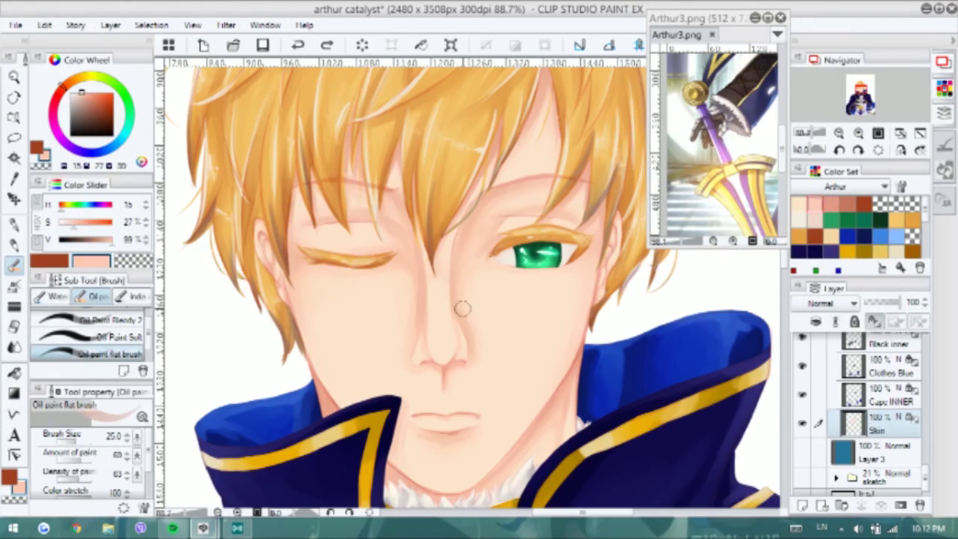
{"action": "left_click", "coordinate": [442, 286], "text": "alt"}
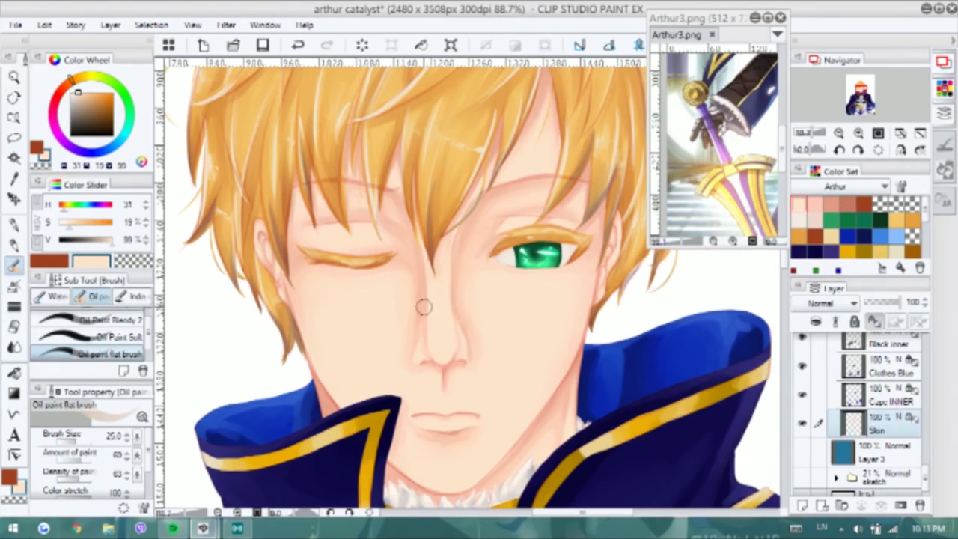
Shade both sides of the nose bridge with the flat brush and soften the edges with the Oil Paint Blendy 2 brush
{"action": "left_click_drag", "start_coordinate": [421, 313], "coordinate": [410, 324]}
{"action": "key", "text": "x"}
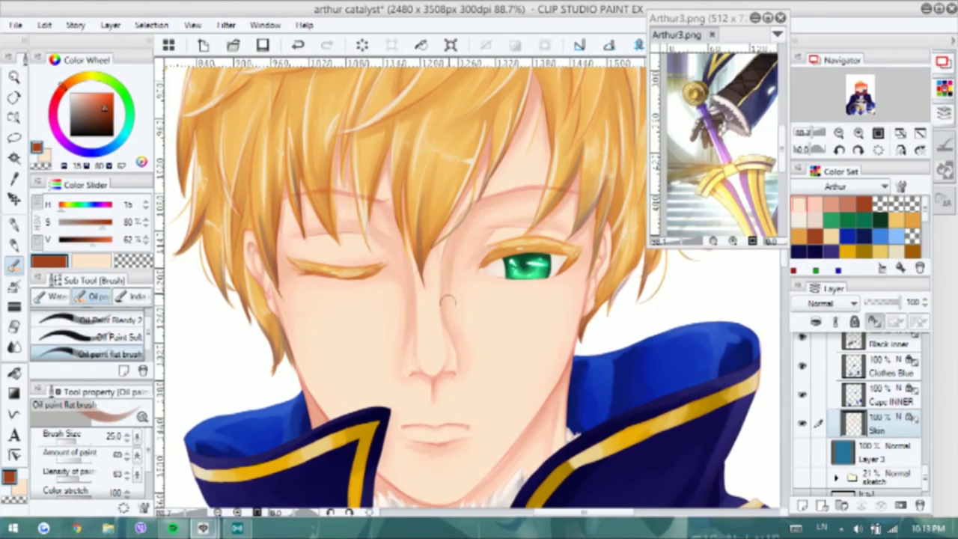
{"action": "key", "text": "x"}
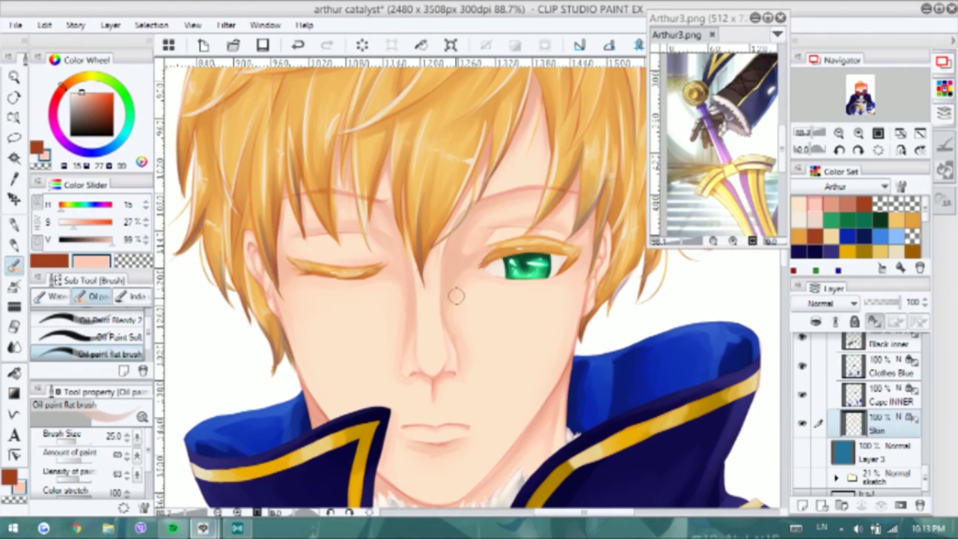
{"action": "key", "text": "comma"}
{"action": "left_click", "coordinate": [458, 292], "text": "alt"}
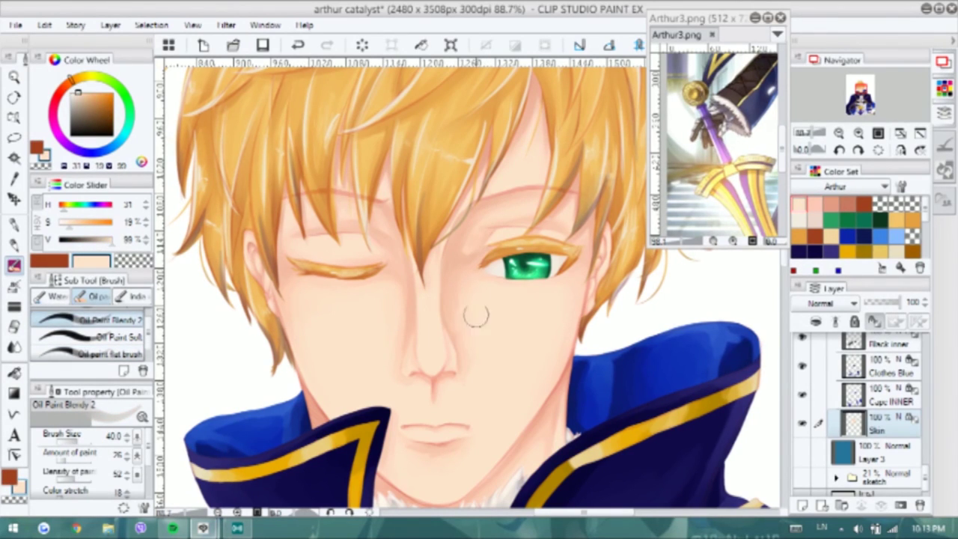
Shade the skin between the eyebrow and lid of the open green eye with reddish-brown using the oil paint flat brush
{"action": "scroll", "coordinate": [471, 300], "scroll_direction": "down", "scroll_amount": 1}
{"action": "left_click", "coordinate": [477, 215], "text": "alt"}
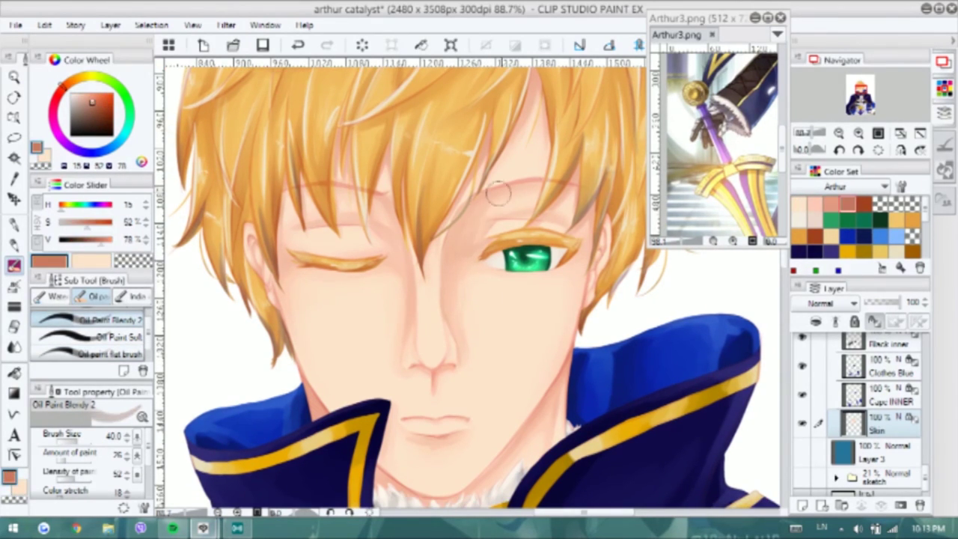
{"action": "left_click", "coordinate": [565, 191], "text": "alt"}
{"action": "key", "text": "period"}
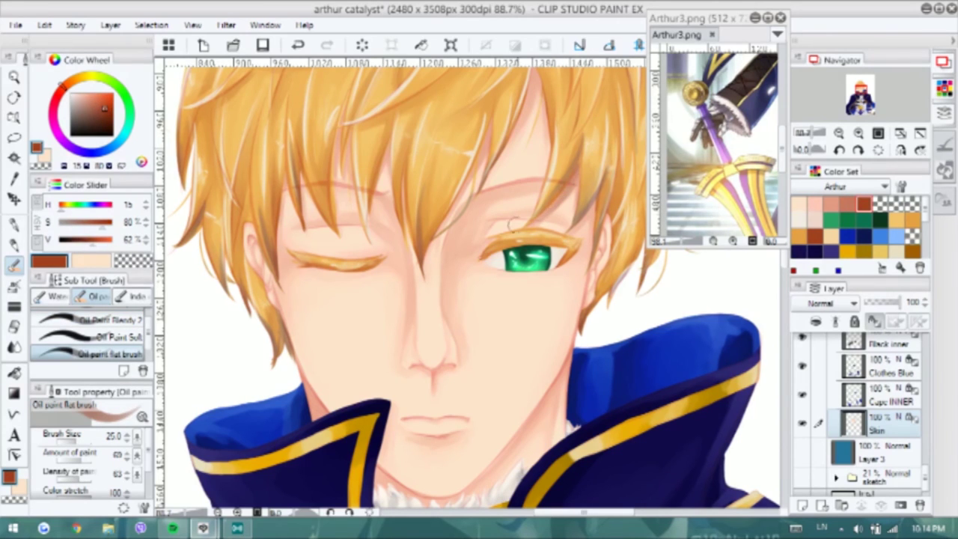
{"action": "left_click", "coordinate": [544, 218]}
{"action": "scroll", "coordinate": [587, 276], "scroll_direction": "up", "scroll_amount": 3}
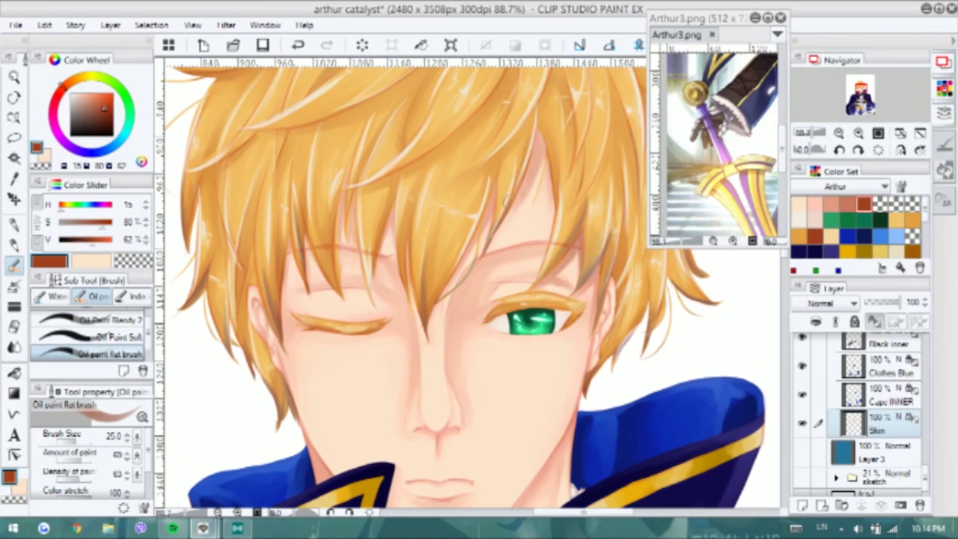
{"action": "scroll", "coordinate": [389, 247], "scroll_direction": "down", "scroll_amount": 2}
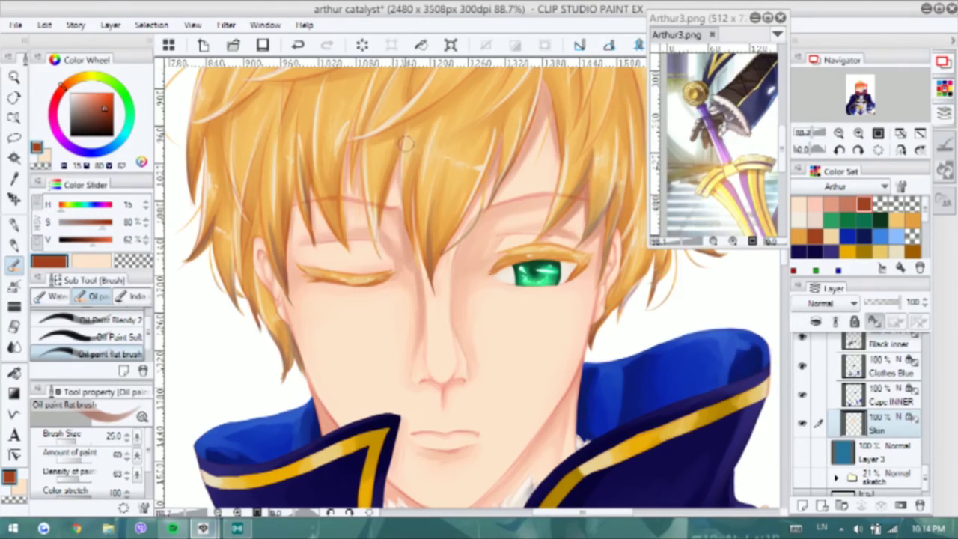
Paint hair shadows on the forehead and temple above the closed eye and blend them into the skin
{"action": "left_click_drag", "start_coordinate": [355, 196], "coordinate": [348, 139]}
{"action": "left_click_drag", "start_coordinate": [288, 279], "coordinate": [291, 191]}
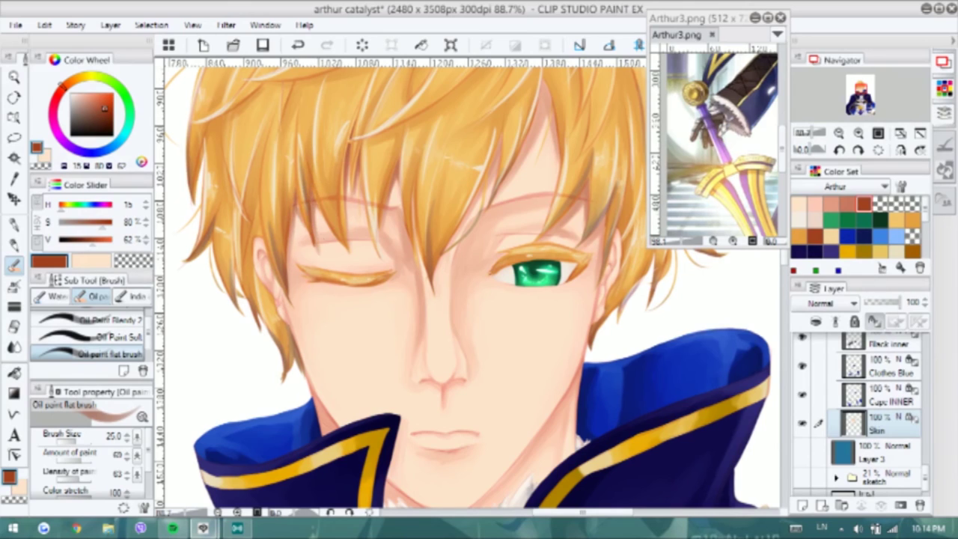
{"action": "key", "text": "b"}
{"action": "left_click", "coordinate": [392, 233], "text": "alt"}
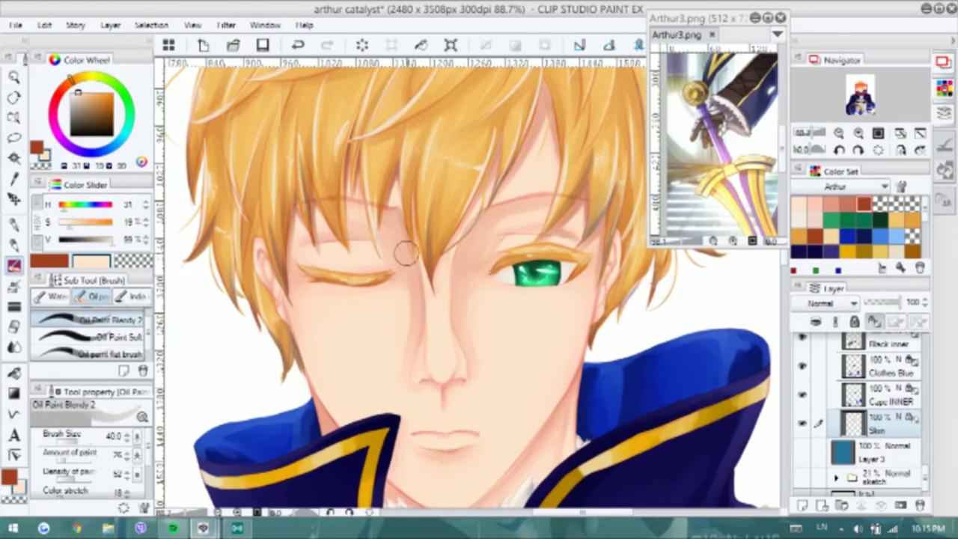
Deepen the shadow between the closed eye, its eyebrow and the nose bridge with the oil paint flat brush
{"action": "scroll", "coordinate": [147, 326], "scroll_direction": "up", "scroll_amount": 1}
{"action": "scroll", "coordinate": [148, 326], "scroll_direction": "down", "scroll_amount": 1}
{"action": "left_click", "coordinate": [97, 351]}
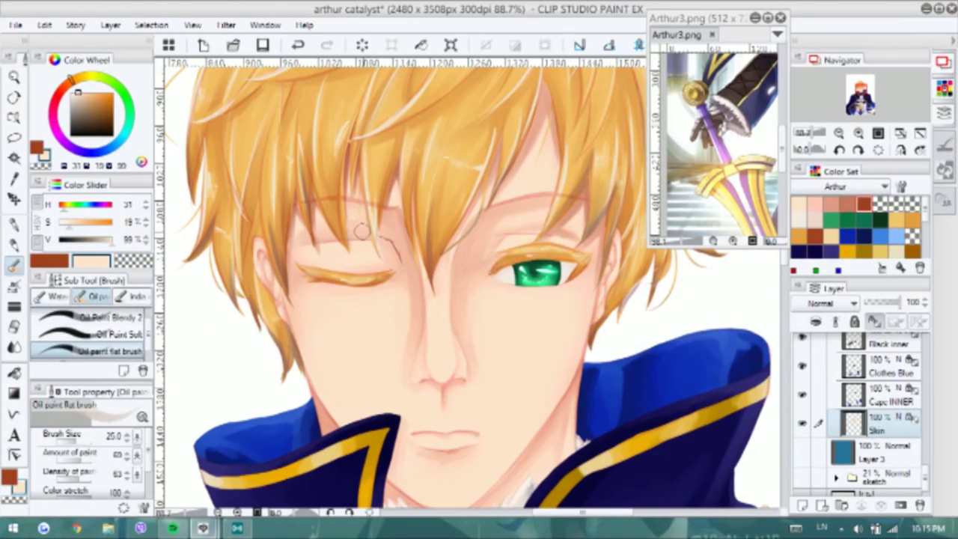
{"action": "left_click", "coordinate": [367, 232], "text": "alt"}
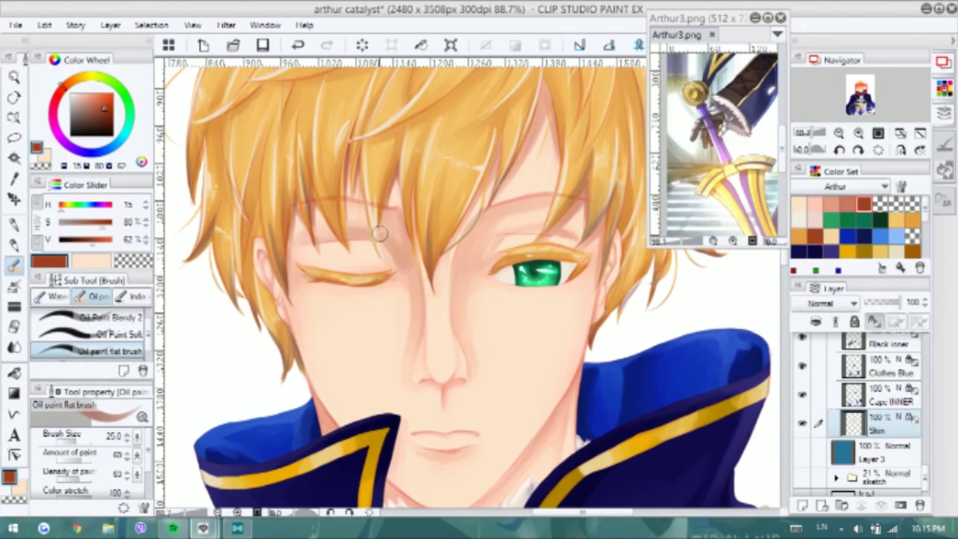
{"action": "left_click_drag", "start_coordinate": [396, 214], "coordinate": [351, 208]}
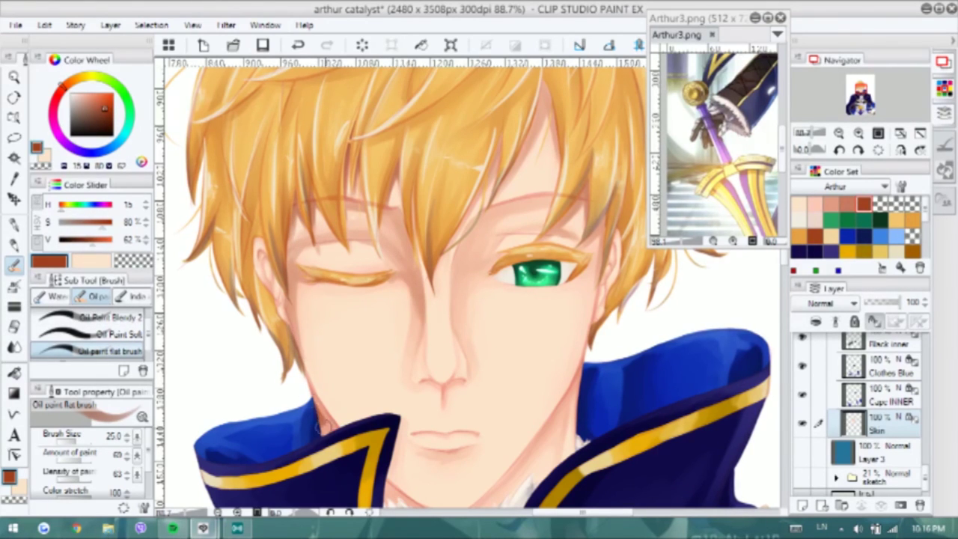
Add reddish-brown shadows along the jaw and neck by the collar, under the chin and below the lower lip
{"action": "left_click_drag", "start_coordinate": [321, 435], "coordinate": [307, 368]}
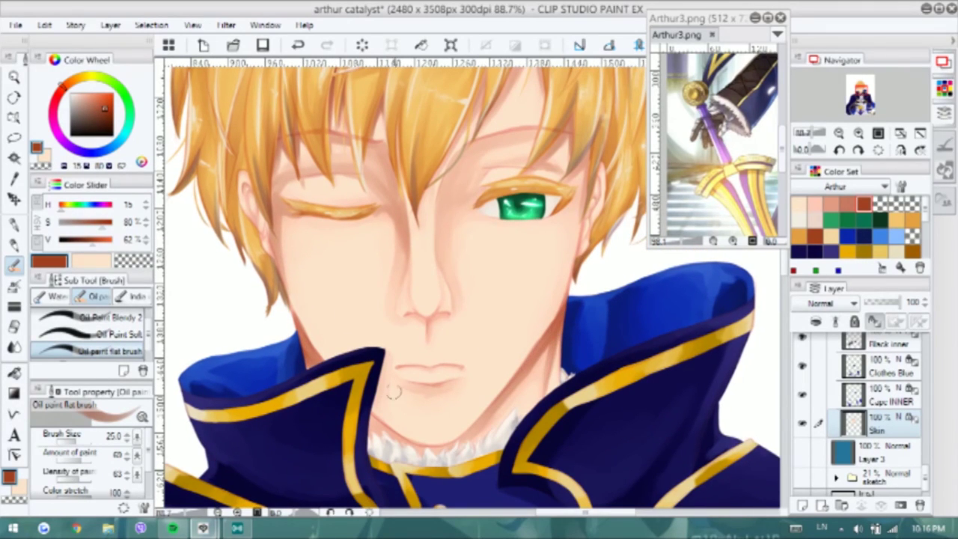
{"action": "left_click_drag", "start_coordinate": [453, 445], "coordinate": [385, 437]}
{"action": "left_click_drag", "start_coordinate": [465, 441], "coordinate": [502, 402]}
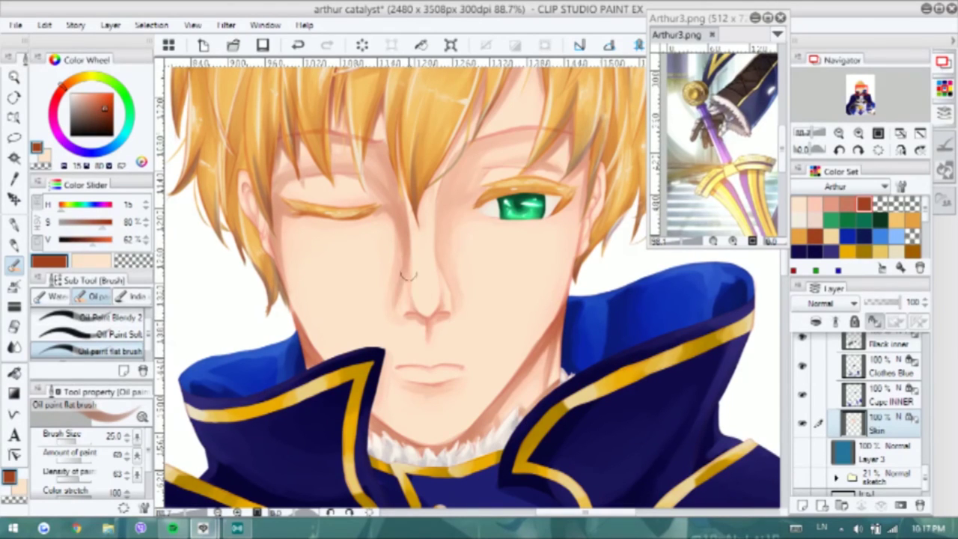
{"action": "left_click_drag", "start_coordinate": [467, 379], "coordinate": [416, 384]}
{"action": "scroll", "coordinate": [467, 293], "scroll_direction": "up", "scroll_amount": 3}
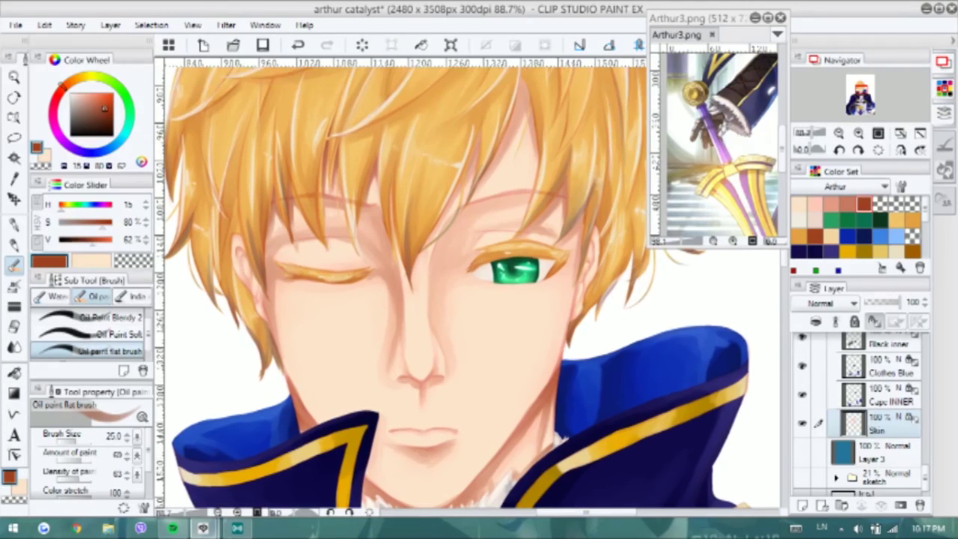
{"action": "key", "text": "b"}
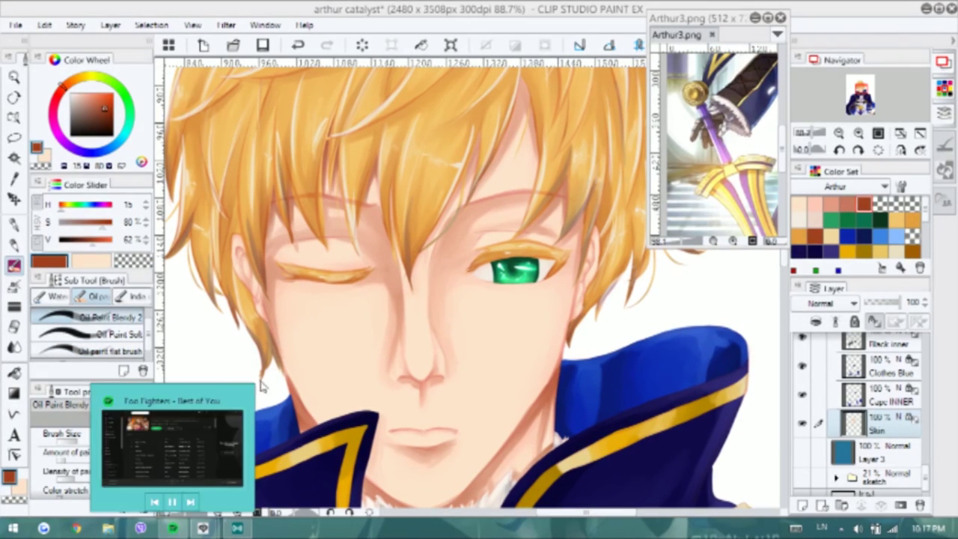
{"action": "key", "text": "x"}
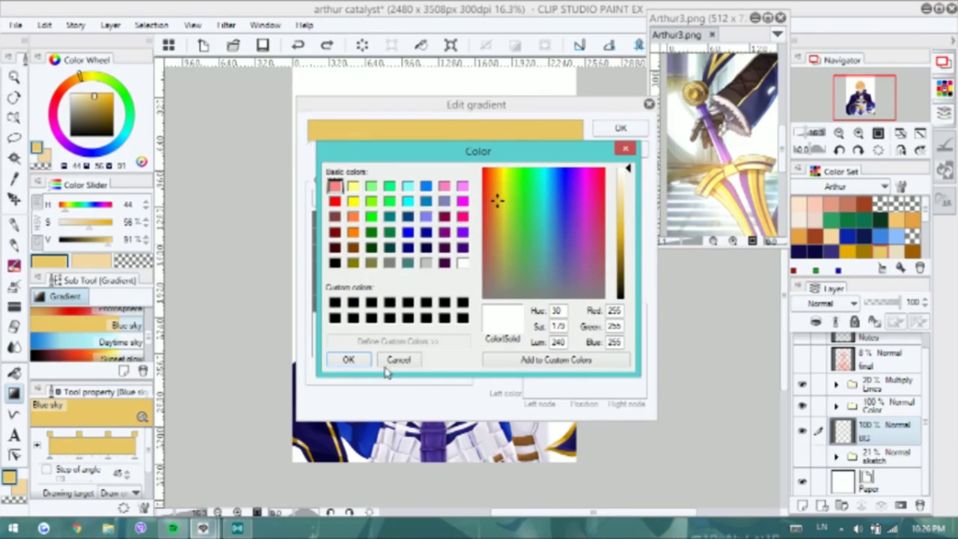
Edit the Blue sky gradient to run from gold through a white centre back to gold
{"action": "left_click", "coordinate": [386, 360]}
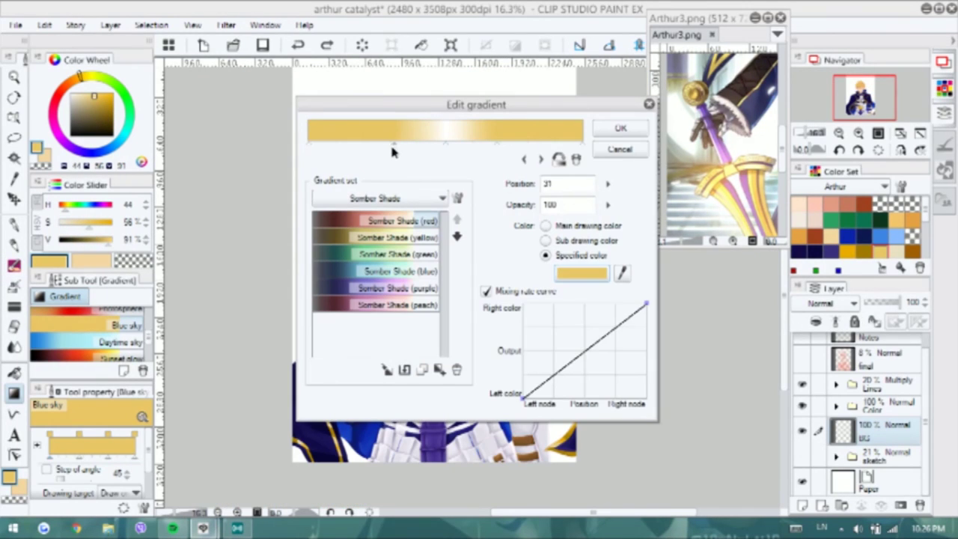
{"action": "left_click", "coordinate": [581, 273]}
{"action": "left_click", "coordinate": [346, 359]}
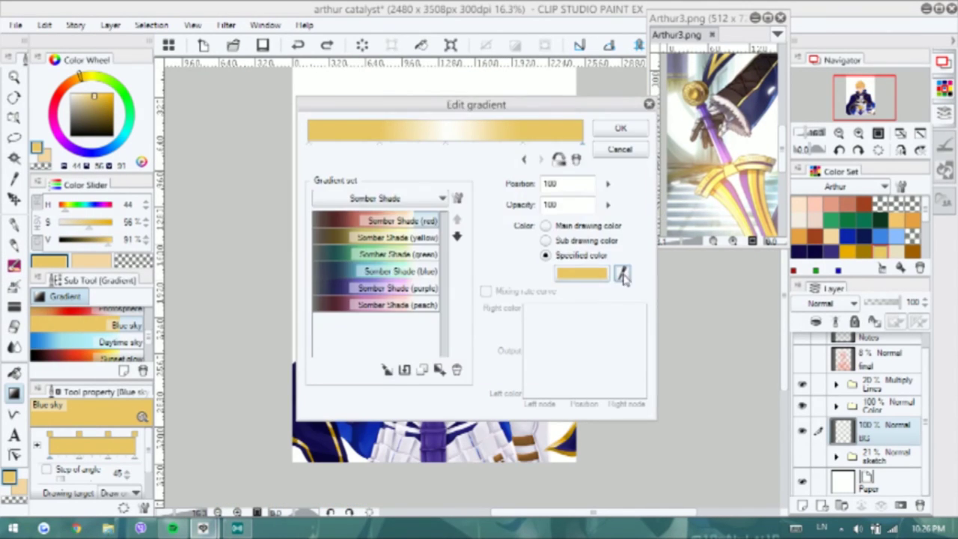
{"action": "left_click", "coordinate": [620, 128]}
Fill the BG layer with the gold-white-gold gradient horizontally across the canvas, undoing the first attempt
{"action": "left_click_drag", "start_coordinate": [296, 196], "coordinate": [561, 196]}
{"action": "key", "text": "ctrl+z"}
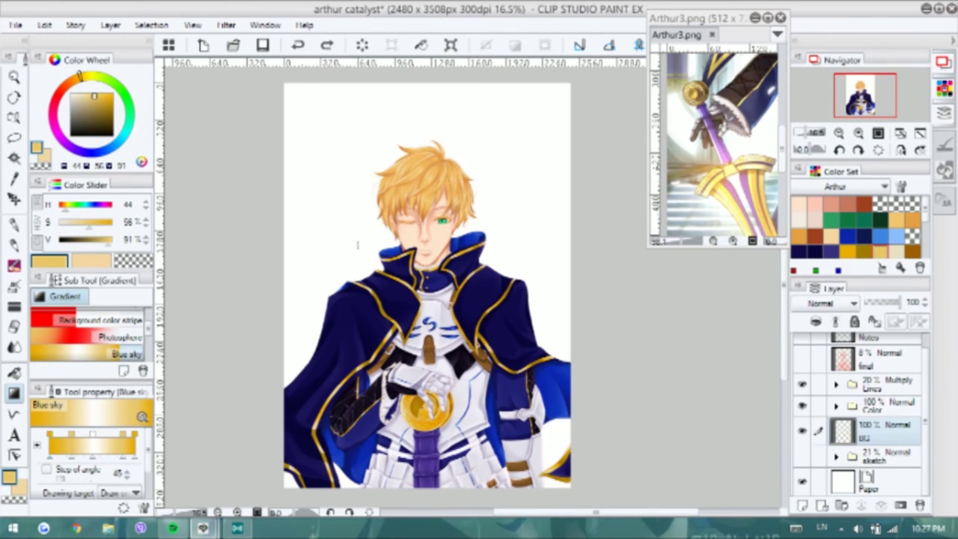
{"action": "left_click_drag", "start_coordinate": [283, 237], "coordinate": [602, 237]}
Paint drape-like golden folds down both sides of the background with the oil paint flat brush at size 300
{"action": "key", "text": "b"}
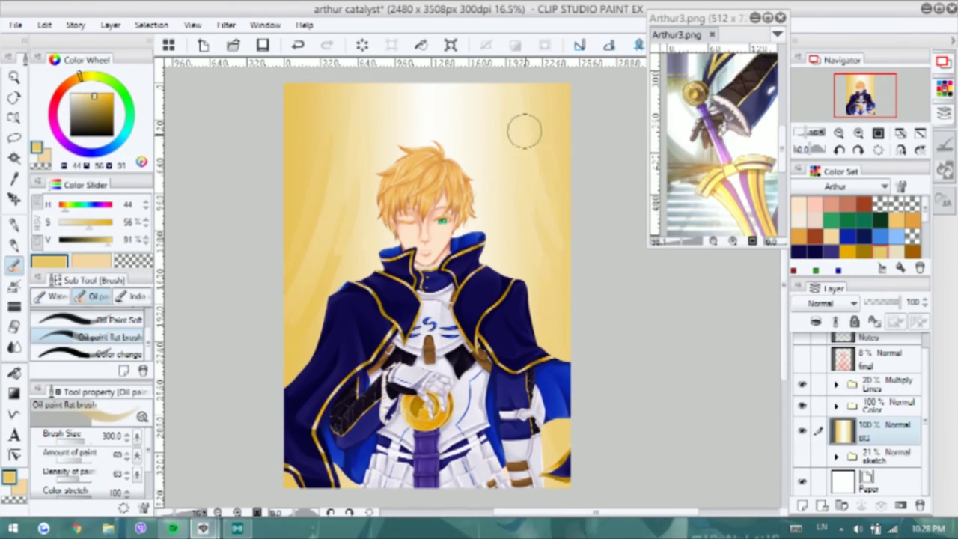
{"action": "left_click", "coordinate": [535, 187], "text": "alt"}
{"action": "left_click_drag", "start_coordinate": [550, 460], "coordinate": [566, 476]}
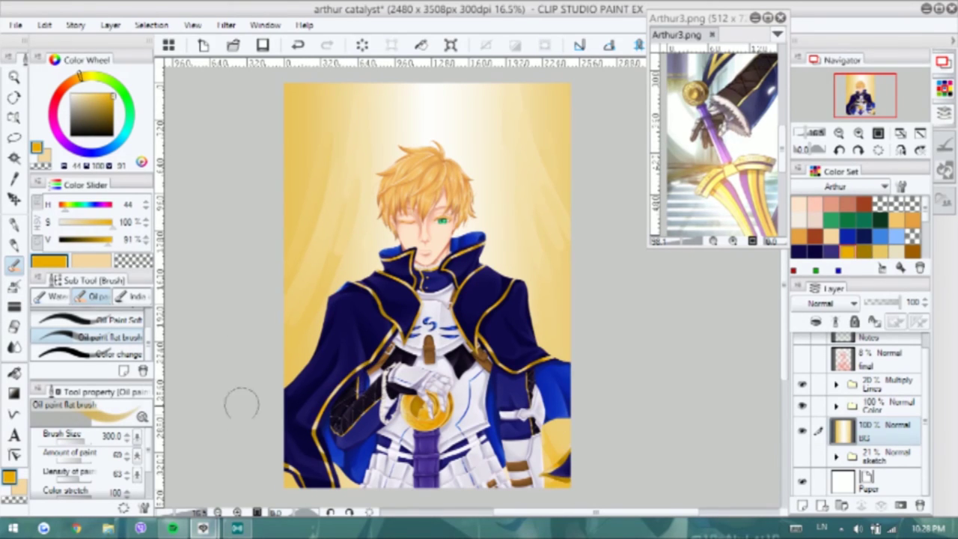
{"action": "left_click_drag", "start_coordinate": [557, 97], "coordinate": [573, 142]}
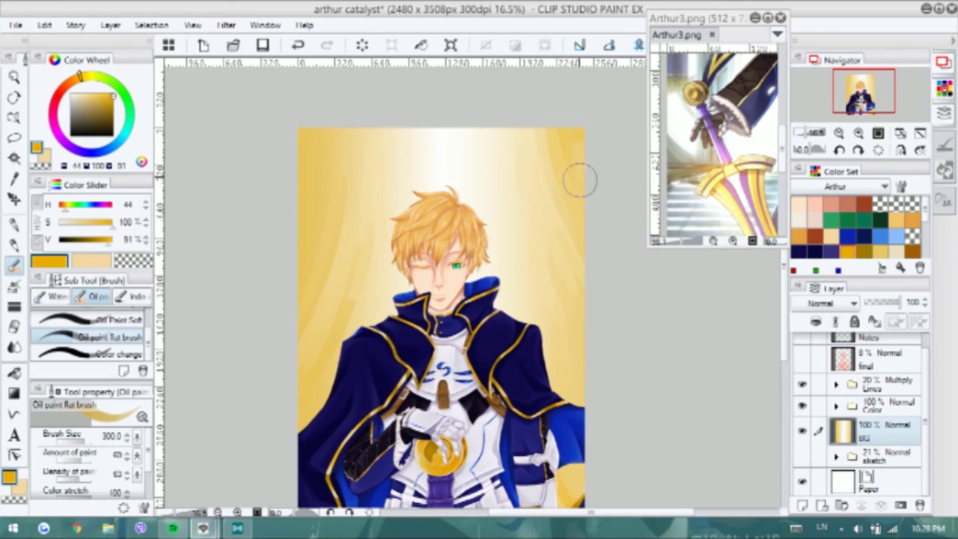
{"action": "left_click_drag", "start_coordinate": [324, 351], "coordinate": [367, 244]}
Layer sampled light and saturated gold strokes over the background drapes beside the character's closed eye to build up the folds
{"action": "left_click", "coordinate": [314, 214], "text": "alt"}
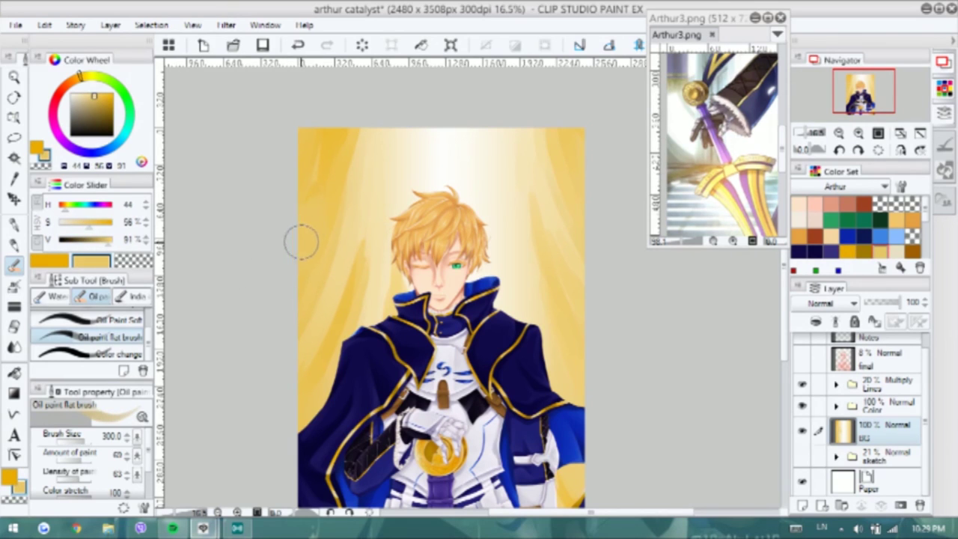
{"action": "left_click", "coordinate": [330, 157], "text": "alt"}
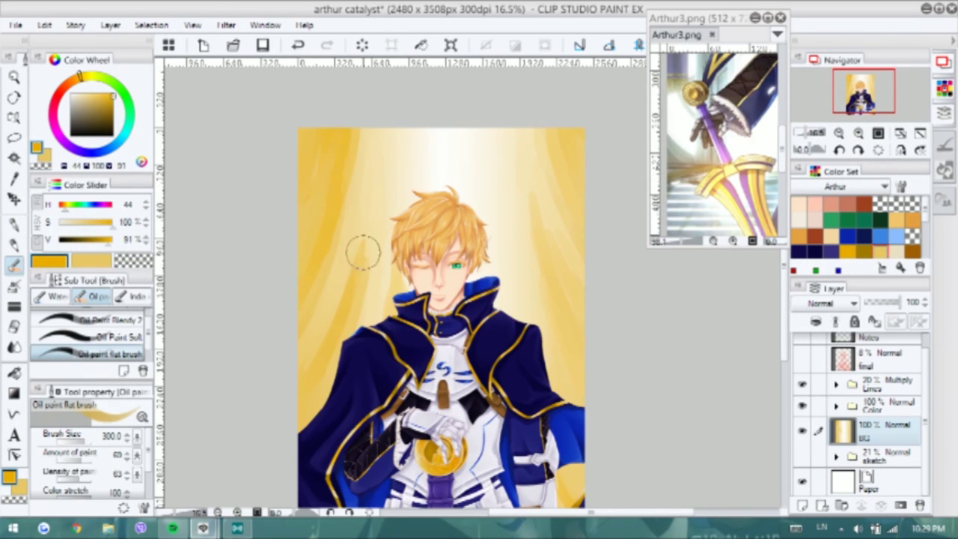
{"action": "scroll", "coordinate": [434, 135], "scroll_direction": "down", "scroll_amount": 1}
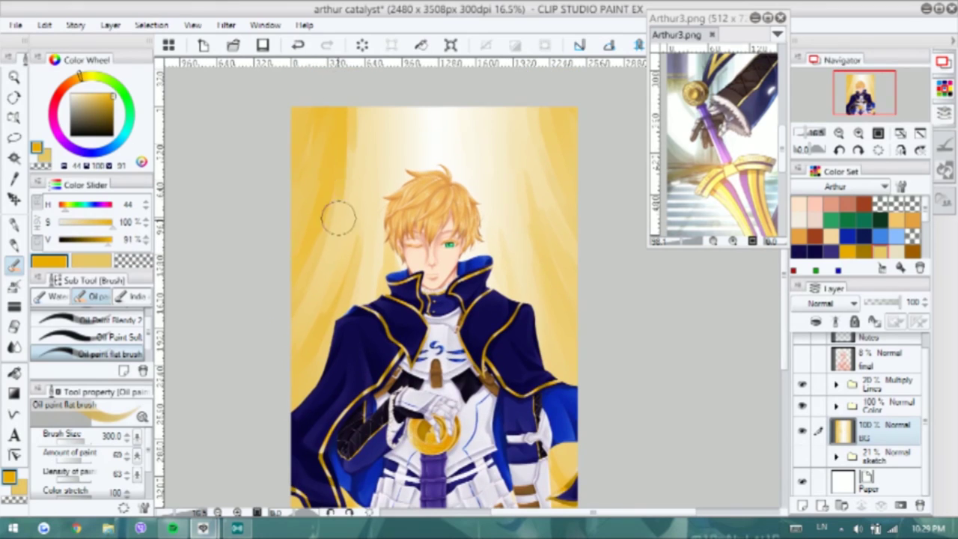
{"action": "left_click", "coordinate": [321, 160], "text": "alt"}
{"action": "scroll", "coordinate": [377, 330], "scroll_direction": "down", "scroll_amount": 1}
{"action": "scroll", "coordinate": [363, 124], "scroll_direction": "up", "scroll_amount": 2}
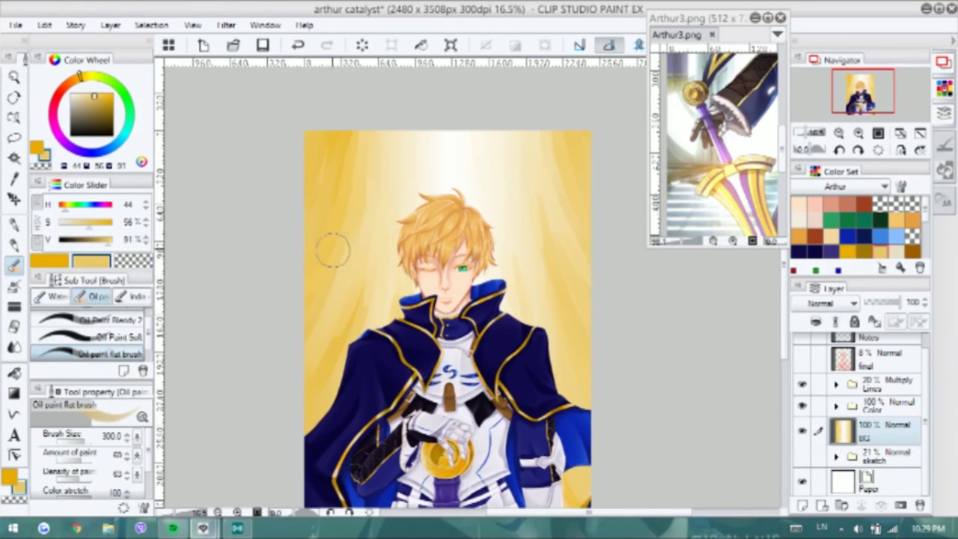
Blend the golden background folds on both sides of the figure with the Oil Paint Blendy 2 brush
{"action": "scroll", "coordinate": [368, 114], "scroll_direction": "down", "scroll_amount": 2}
{"action": "left_click", "coordinate": [97, 319]}
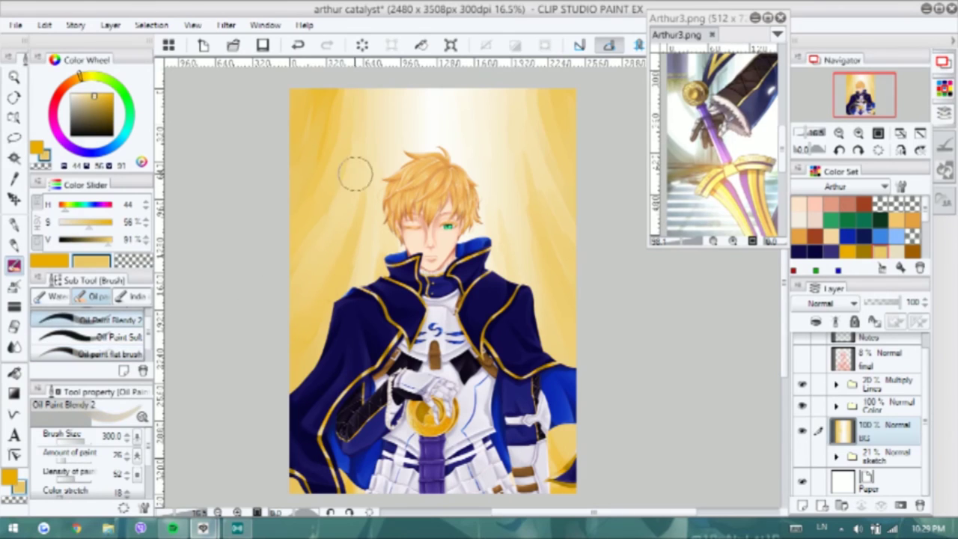
{"action": "scroll", "coordinate": [539, 360], "scroll_direction": "up", "scroll_amount": 1}
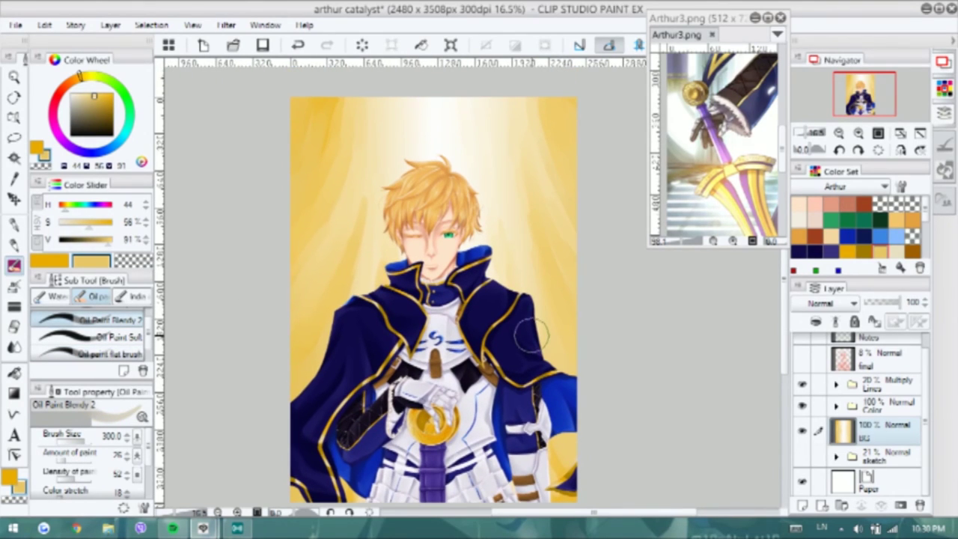
{"action": "scroll", "coordinate": [582, 300], "scroll_direction": "up", "scroll_amount": 1}
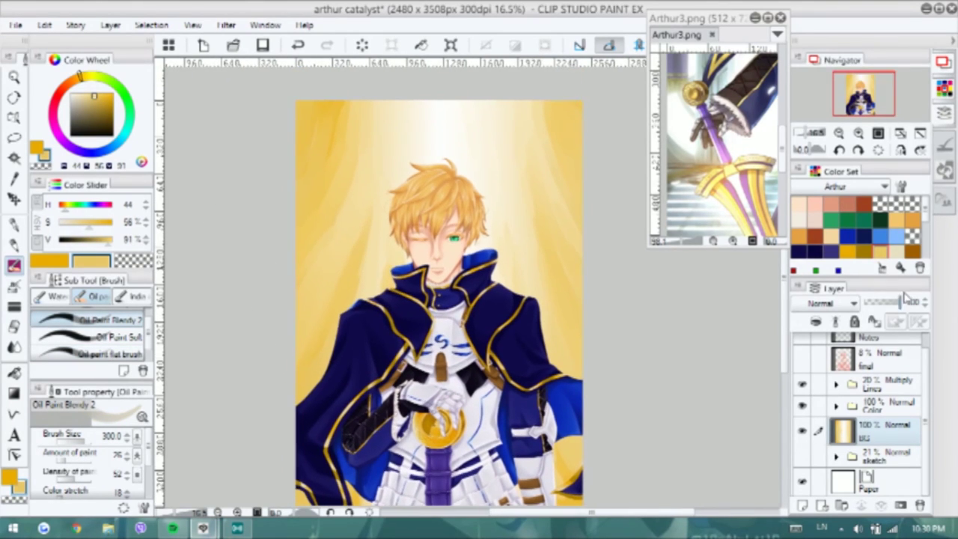
Add off-white light specks and a thin streak over the golden background on both sides of the figure with the G-pen, undoing the last mark
{"action": "left_click", "coordinate": [814, 218]}
{"action": "key", "text": "p"}
{"action": "left_click", "coordinate": [570, 172]}
{"action": "left_click", "coordinate": [578, 174]}
{"action": "left_click", "coordinate": [323, 306]}
{"action": "key", "text": "ctrl+z"}
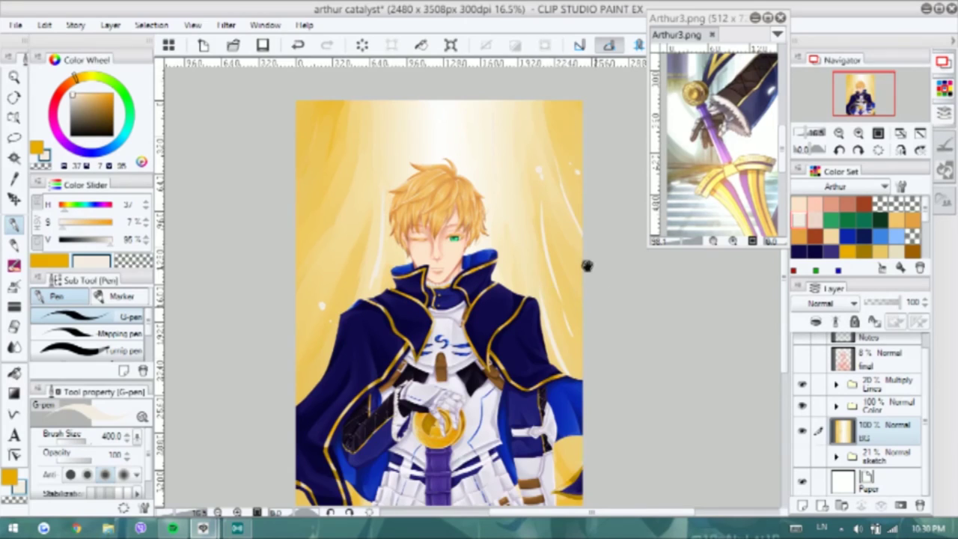
Sample a light tone from the background and scatter white round motes around the figure with the G-pen at size 400
{"action": "scroll", "coordinate": [584, 265], "scroll_direction": "down", "scroll_amount": 2}
{"action": "scroll", "coordinate": [310, 395], "scroll_direction": "up", "scroll_amount": 1}
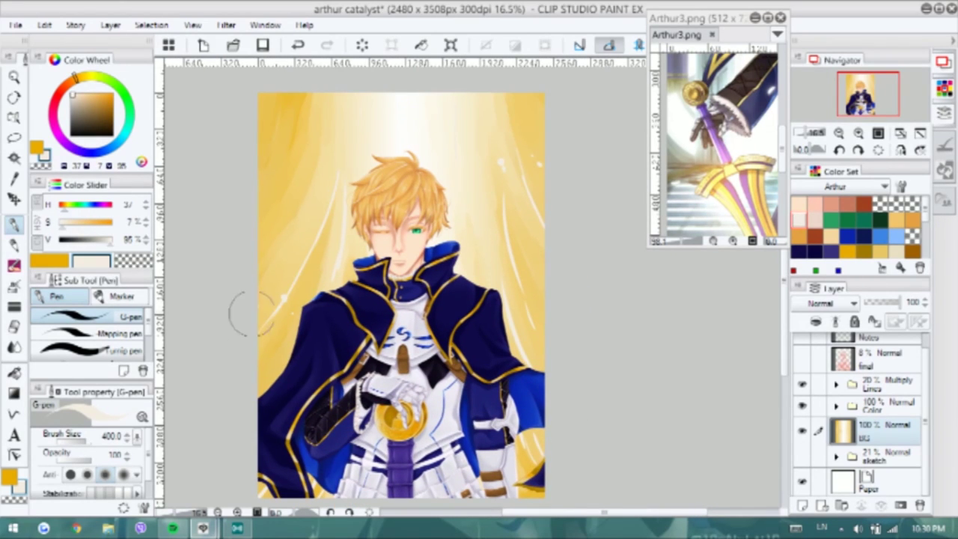
{"action": "scroll", "coordinate": [487, 292], "scroll_direction": "up", "scroll_amount": 1}
{"action": "left_click", "coordinate": [274, 200], "text": "alt"}
{"action": "scroll", "coordinate": [545, 128], "scroll_direction": "down", "scroll_amount": 1}
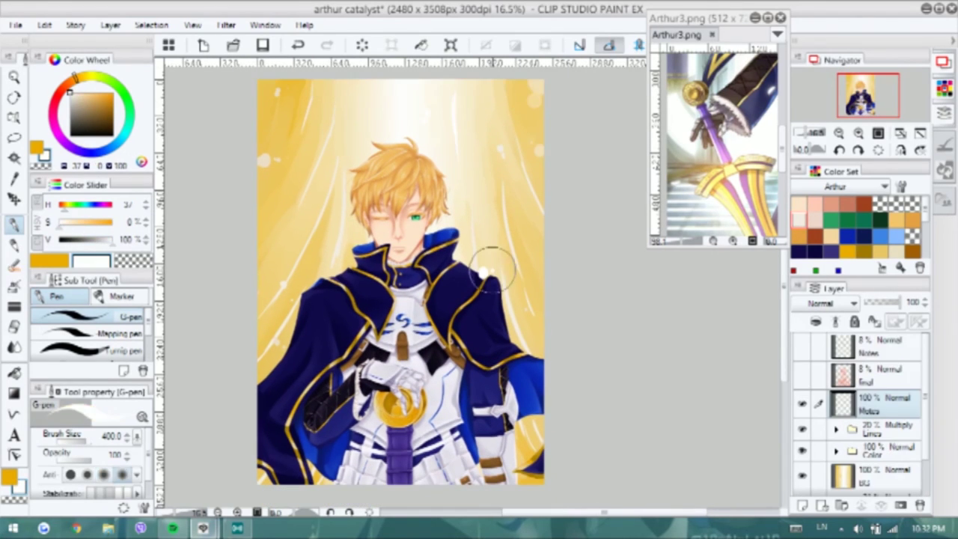
Dab small translucent white motes over the cape and arm with the oil paint flat brush at size 150, undoing a stray mark
{"action": "key", "text": "b"}
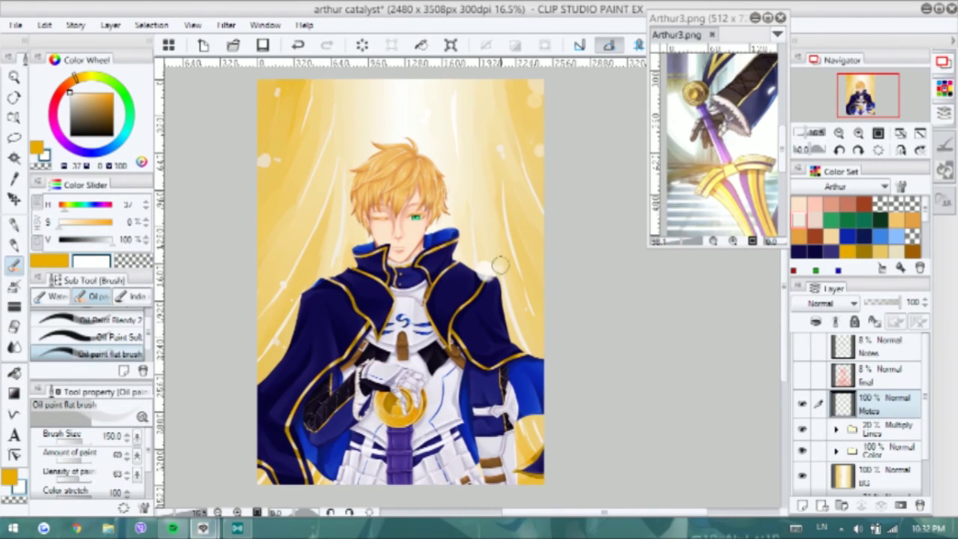
{"action": "left_click_drag", "start_coordinate": [286, 343], "coordinate": [323, 345]}
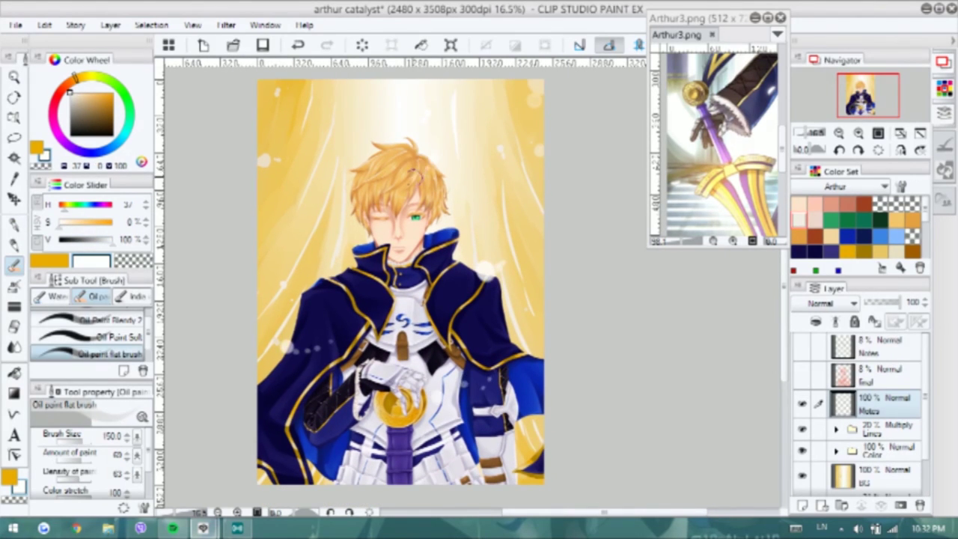
{"action": "key", "text": "ctrl+z"}
{"action": "scroll", "coordinate": [430, 269], "scroll_direction": "down", "scroll_amount": 1}
{"action": "scroll", "coordinate": [463, 384], "scroll_direction": "up", "scroll_amount": 1}
{"action": "scroll", "coordinate": [316, 249], "scroll_direction": "down", "scroll_amount": 1}
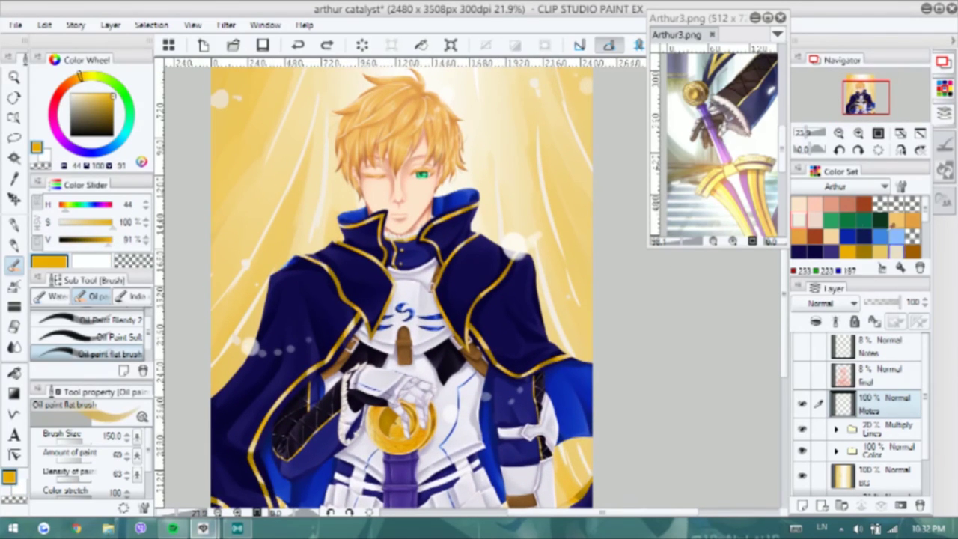
{"action": "scroll", "coordinate": [516, 393], "scroll_direction": "down", "scroll_amount": 1}
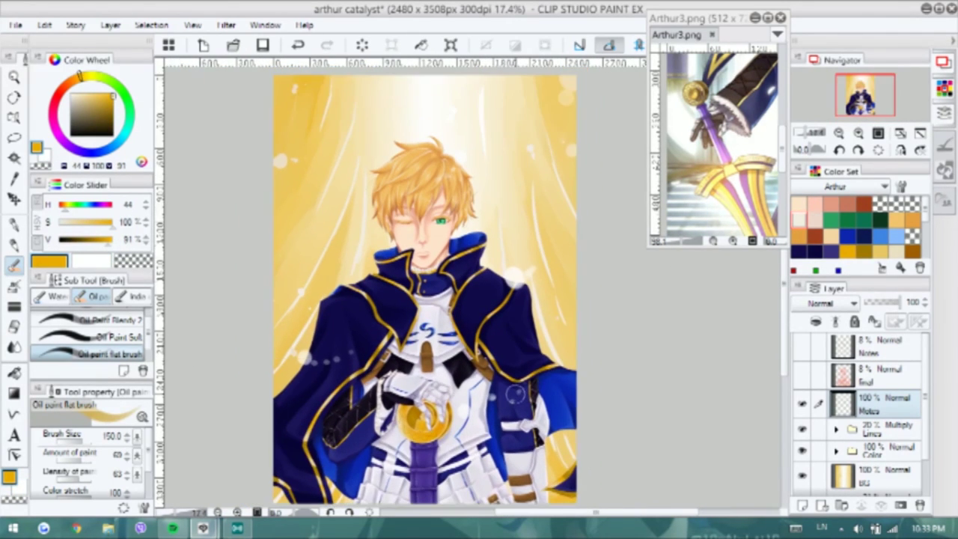
{"action": "left_click", "coordinate": [307, 358]}
{"action": "scroll", "coordinate": [335, 483], "scroll_direction": "down", "scroll_amount": 1}
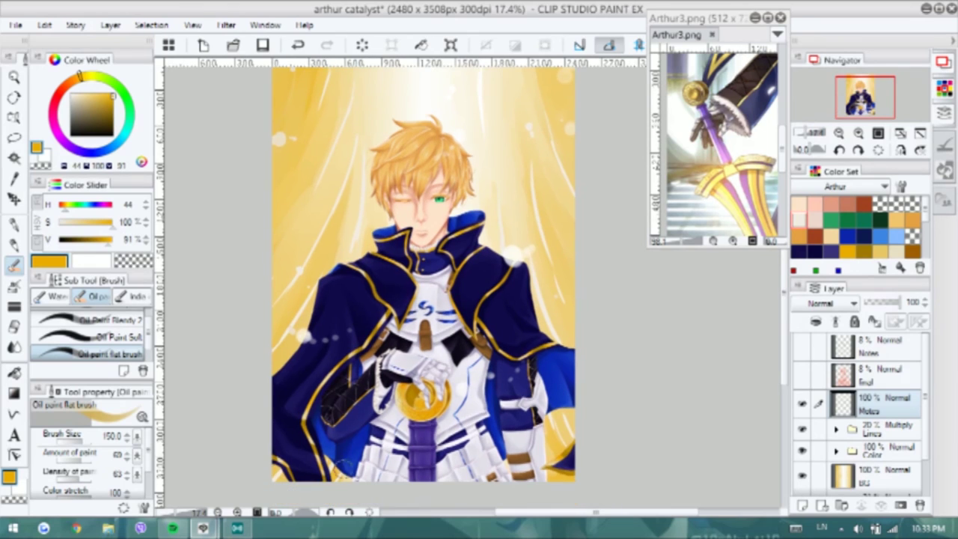
Create a new layer beneath the Motes layer and test pale gold light strokes over the cape shoulder, undoing the last one
{"action": "key", "text": "ctrl+shift+n"}
{"action": "scroll", "coordinate": [438, 187], "scroll_direction": "up", "scroll_amount": 2}
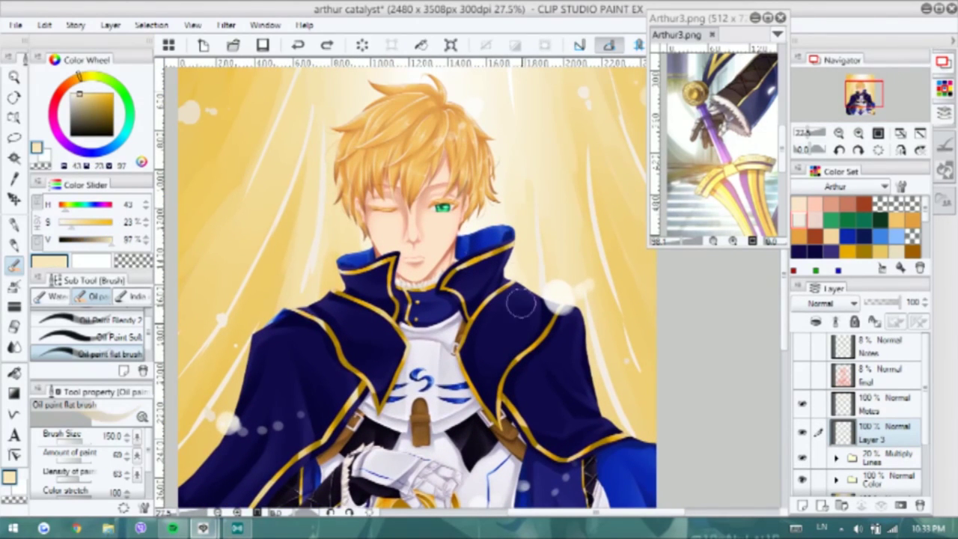
{"action": "key", "text": "b"}
{"action": "key", "text": "alt+shift+w"}
{"action": "left_click", "coordinate": [823, 303]}
{"action": "left_click", "coordinate": [816, 75]}
{"action": "scroll", "coordinate": [148, 483], "scroll_direction": "down", "scroll_amount": 2}
{"action": "scroll", "coordinate": [148, 482], "scroll_direction": "up", "scroll_amount": 2}
{"action": "key", "text": "b"}
{"action": "key", "text": "ctrl+z"}
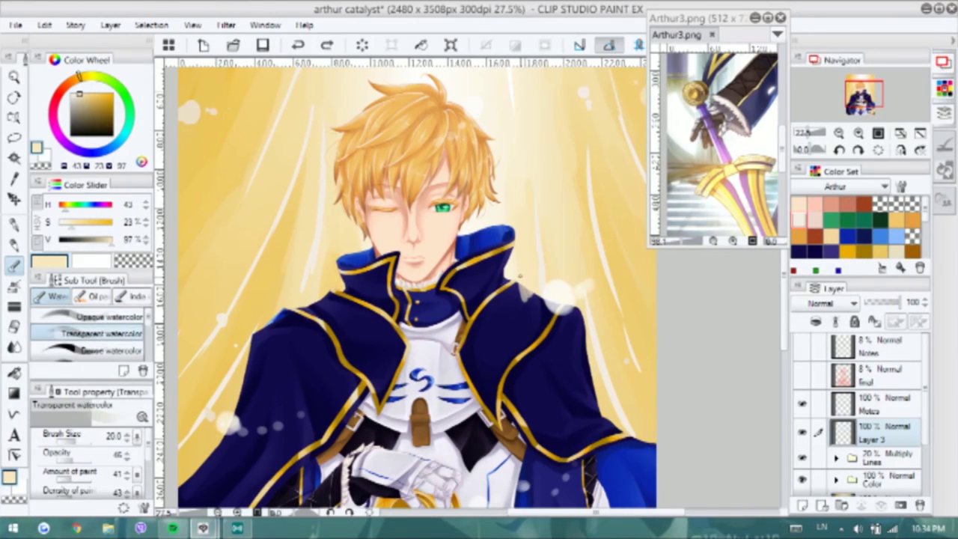
Paint pale gold light streaks over both cape shoulders and the lower cape with the Opaque watercolor brush at size 60
{"action": "key", "text": "b"}
{"action": "left_click_drag", "start_coordinate": [533, 276], "coordinate": [528, 297]}
{"action": "key", "text": "bracketright"}
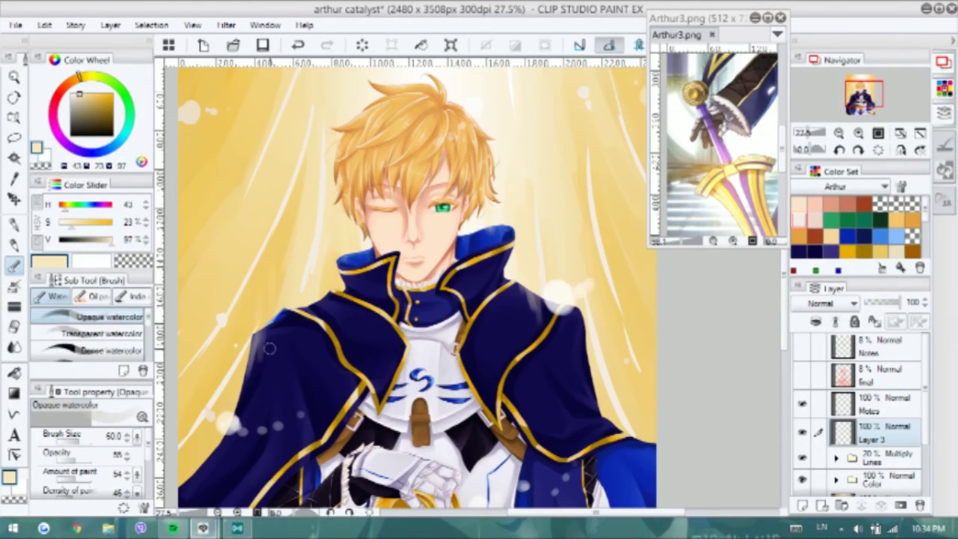
{"action": "left_click_drag", "start_coordinate": [262, 277], "coordinate": [241, 197]}
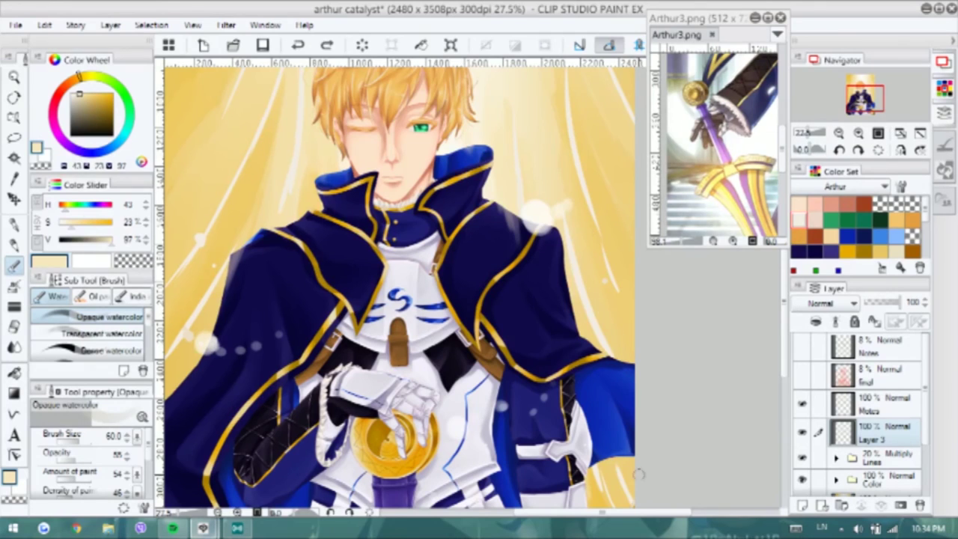
{"action": "left_click_drag", "start_coordinate": [621, 430], "coordinate": [607, 359]}
{"action": "left_click_drag", "start_coordinate": [447, 325], "coordinate": [528, 238]}
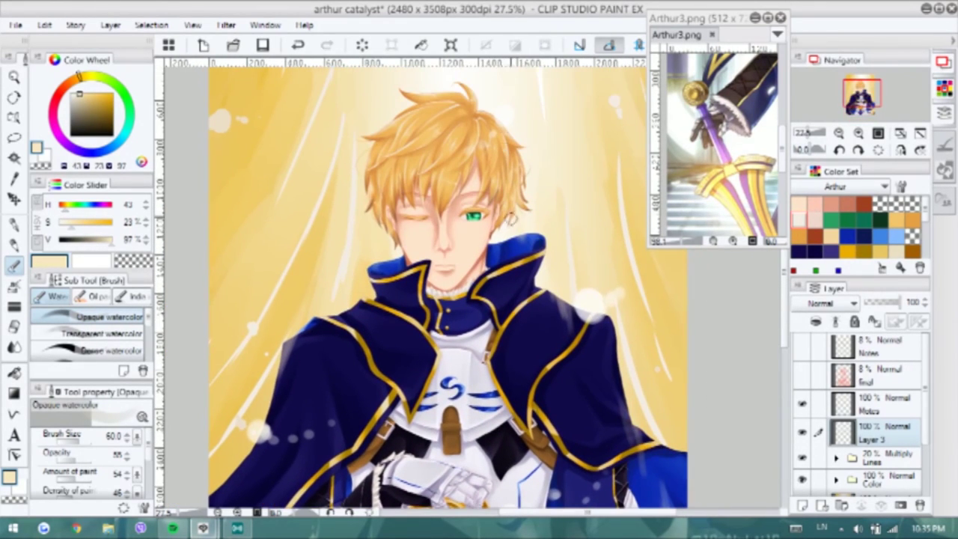
Soften the motes over the cape on the Motes layer with the Blend tool, and return to the light streaks' layer
{"action": "scroll", "coordinate": [407, 176], "scroll_direction": "down", "scroll_amount": 4}
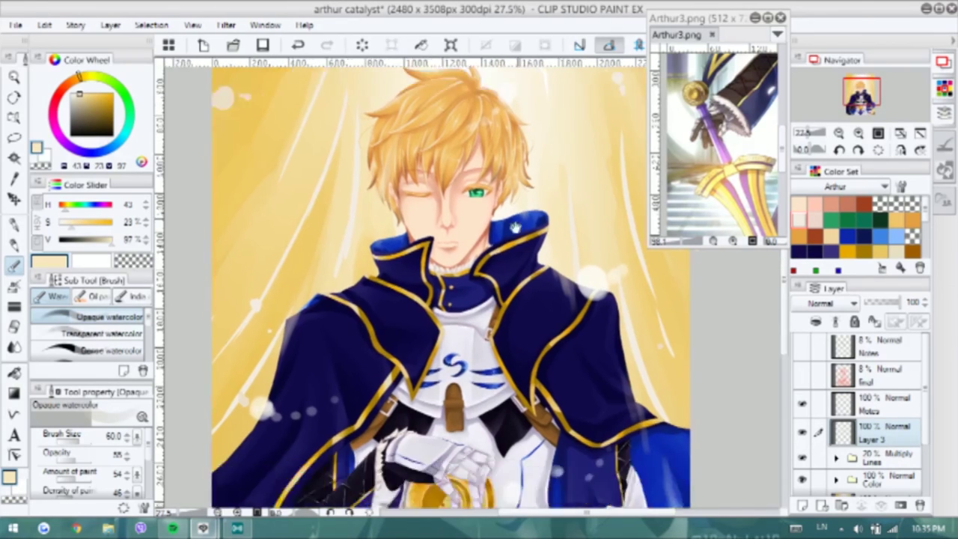
{"action": "left_click", "coordinate": [883, 404]}
{"action": "left_click", "coordinate": [97, 296]}
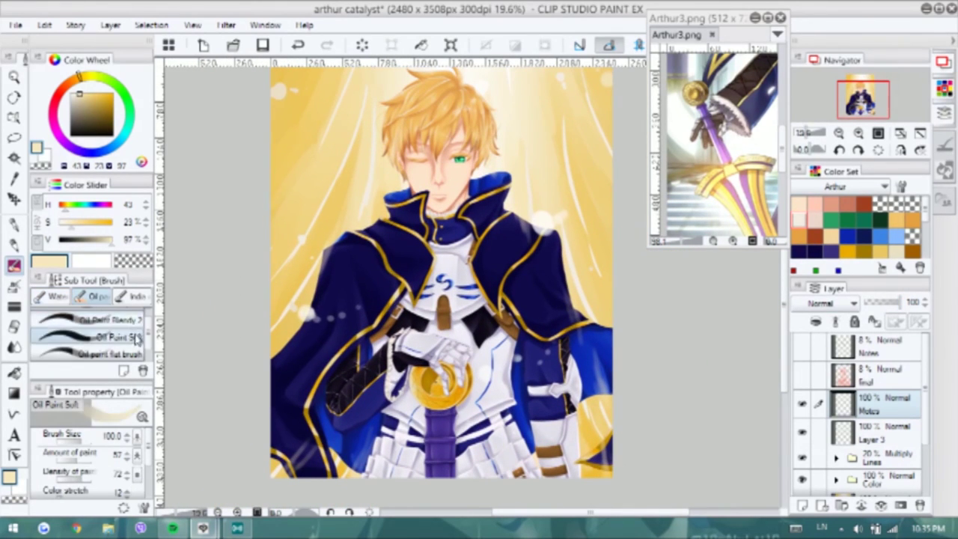
{"action": "left_click", "coordinate": [14, 347]}
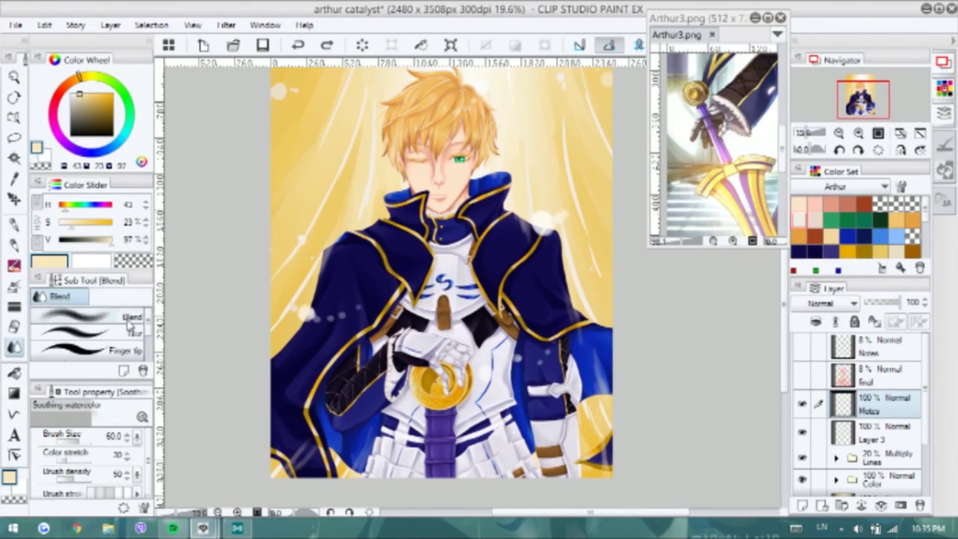
{"action": "left_click_drag", "start_coordinate": [307, 315], "coordinate": [328, 319]}
{"action": "left_click", "coordinate": [876, 432]}
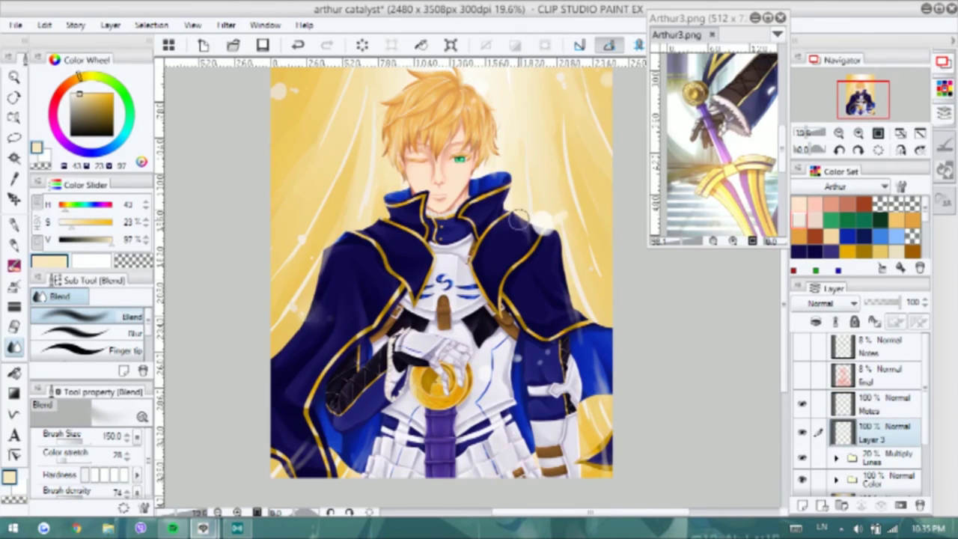
Blend the light streaks over the cape and the folds of the BG layer with the Blend tool at size 150
{"action": "scroll", "coordinate": [575, 194], "scroll_direction": "up", "scroll_amount": 2}
{"action": "scroll", "coordinate": [876, 419], "scroll_direction": "down", "scroll_amount": 2}
{"action": "left_click", "coordinate": [913, 433]}
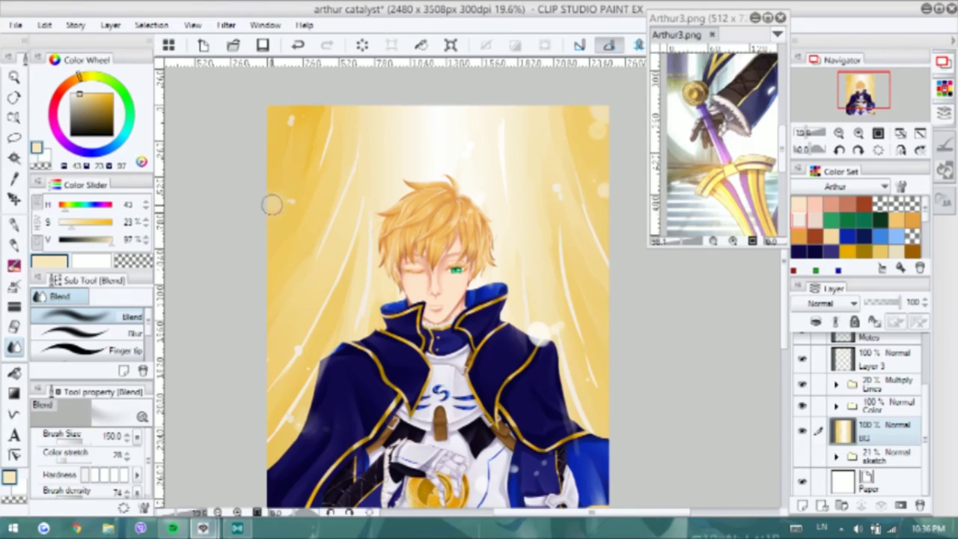
{"action": "scroll", "coordinate": [587, 140], "scroll_direction": "down", "scroll_amount": 3}
{"action": "scroll", "coordinate": [861, 412], "scroll_direction": "up", "scroll_amount": 3}
{"action": "scroll", "coordinate": [359, 268], "scroll_direction": "down", "scroll_amount": 2}
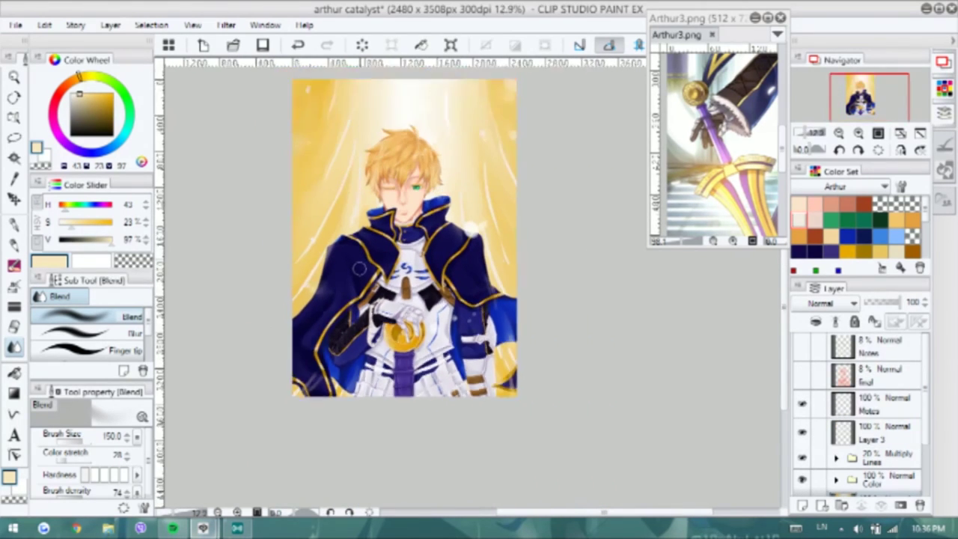
Add more thin pale light streaks over the background folds and cape with the Stronger airbrush at size 120
{"action": "scroll", "coordinate": [359, 284], "scroll_direction": "up", "scroll_amount": 1}
{"action": "left_click", "coordinate": [14, 287]}
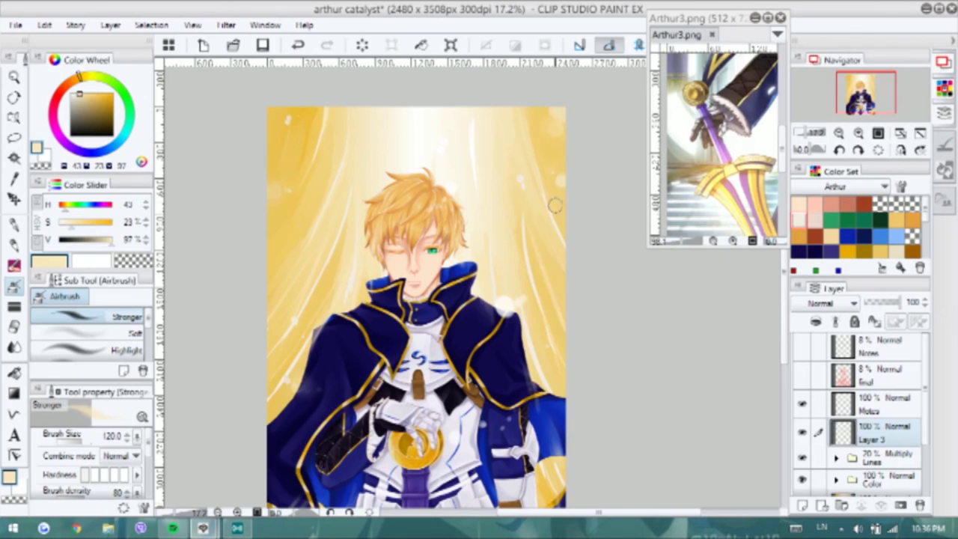
{"action": "scroll", "coordinate": [547, 333], "scroll_direction": "down", "scroll_amount": 3}
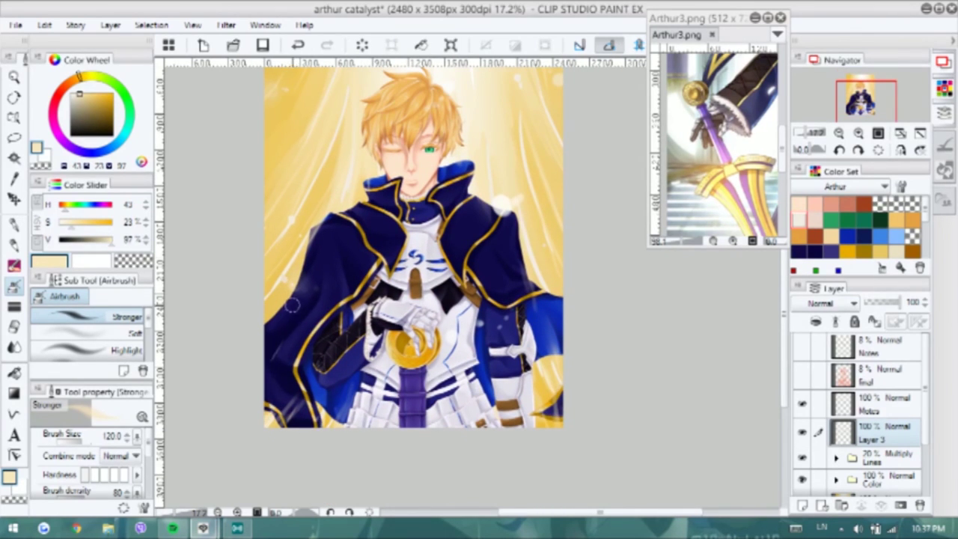
{"action": "scroll", "coordinate": [412, 247], "scroll_direction": "up", "scroll_amount": 2}
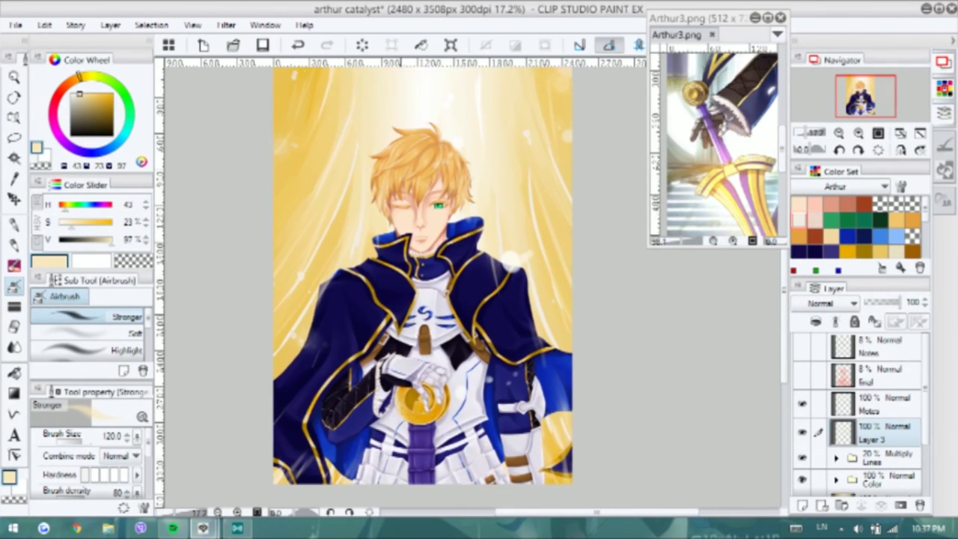
{"action": "scroll", "coordinate": [412, 255], "scroll_direction": "down", "scroll_amount": 1}
{"action": "key", "text": "e"}
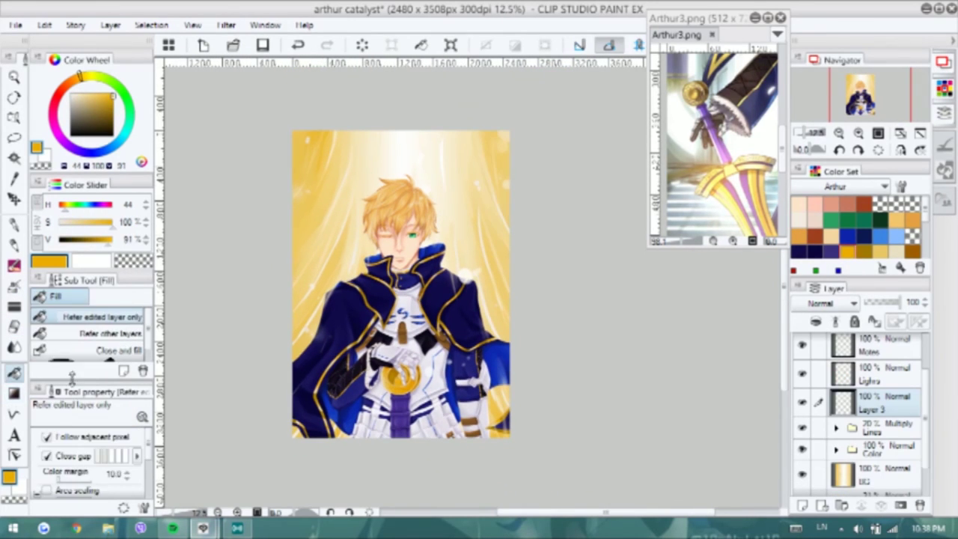
Apply a golden foreground-to-transparent gradient on a new layer, set it to Overlay, clip it to the Color folder and lower opacity to 25%
{"action": "key", "text": "g"}
{"action": "left_click_drag", "start_coordinate": [401, 405], "coordinate": [401, 142]}
{"action": "key", "text": "ctrl+z"}
{"action": "key", "text": "ctrl+y"}
{"action": "left_click", "coordinate": [830, 302]}
{"action": "left_click", "coordinate": [812, 232]}
{"action": "left_click_drag", "start_coordinate": [890, 408], "coordinate": [890, 434]}
{"action": "left_click", "coordinate": [816, 321]}
{"action": "key", "text": "ctrl+plus"}
{"action": "left_click_drag", "start_coordinate": [901, 302], "coordinate": [883, 302]}
{"action": "key", "text": "ctrl+plus"}
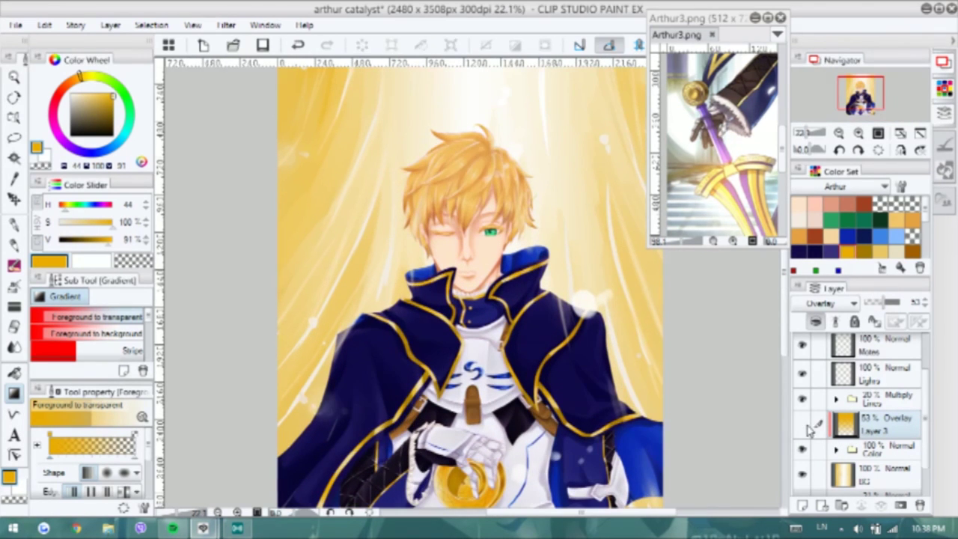
{"action": "key", "text": "ctrl+plus"}
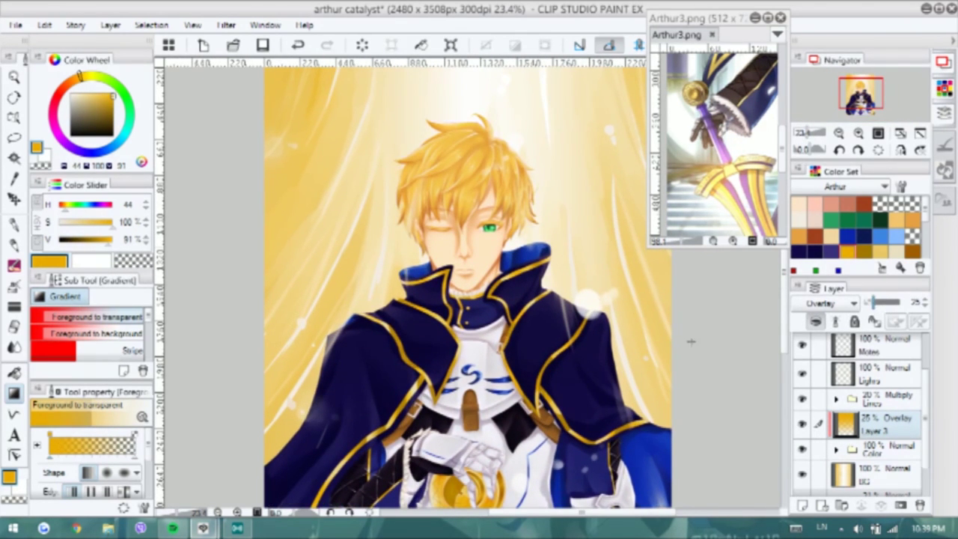
Try a pale gold gradient down the figure on the clipped overlay layer and undo it
{"action": "key", "text": "ctrl+minus"}
{"action": "left_click", "coordinate": [897, 250]}
{"action": "key", "text": "ctrl+minus"}
{"action": "scroll", "coordinate": [897, 224], "scroll_direction": "down", "scroll_amount": 1}
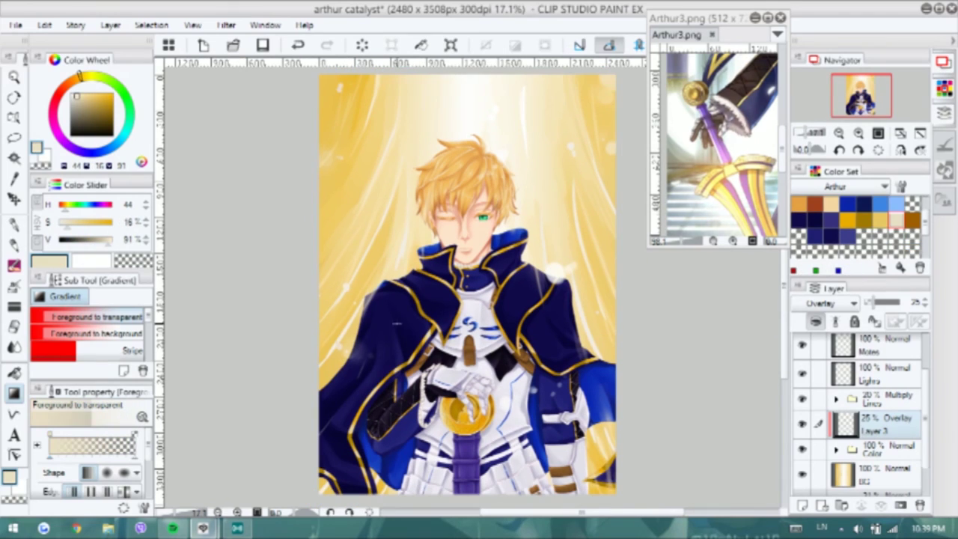
{"action": "left_click_drag", "start_coordinate": [462, 128], "coordinate": [463, 288]}
{"action": "key", "text": "ctrl+z"}
Apply a brighter gold gradient down the figure on the clipped layer, set it to Soft light and lower its opacity to about 24%
{"action": "left_click", "coordinate": [90, 230]}
{"action": "left_click_drag", "start_coordinate": [90, 230], "coordinate": [101, 222]}
{"action": "left_click", "coordinate": [111, 240]}
{"action": "left_click_drag", "start_coordinate": [417, 152], "coordinate": [397, 371]}
{"action": "left_click", "coordinate": [831, 302]}
{"action": "left_click", "coordinate": [823, 277]}
{"action": "left_click_drag", "start_coordinate": [887, 301], "coordinate": [877, 305]}
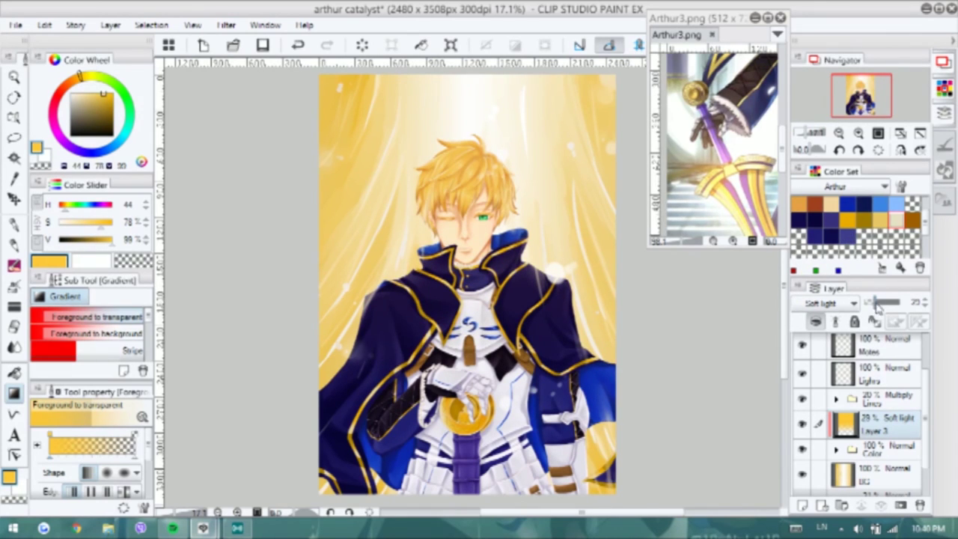
Draw thin gold rim highlights along the raised collar and the cape's outer edge with the G-pen at size 25 on the final highlight layer
{"action": "scroll", "coordinate": [454, 307], "scroll_direction": "up", "scroll_amount": 1}
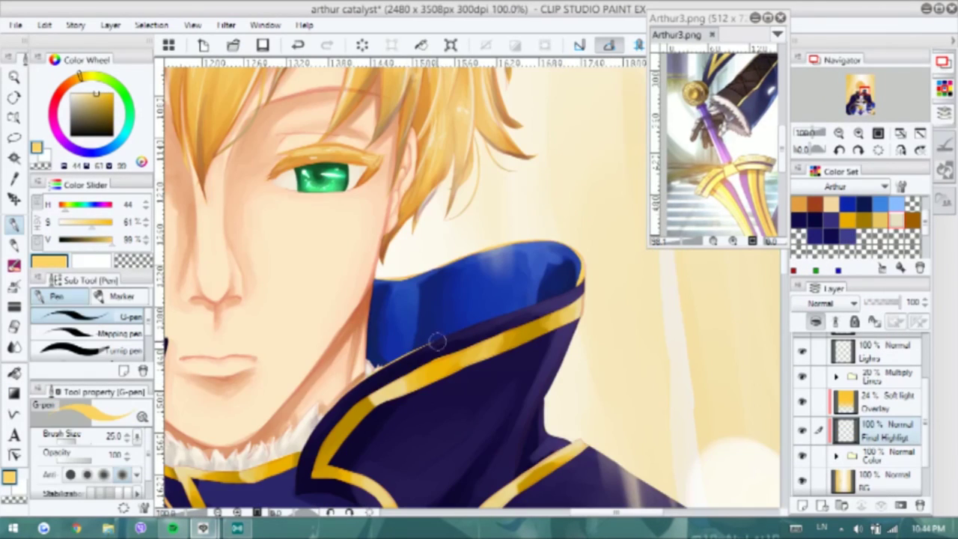
{"action": "mouse_move", "coordinate": [583, 323]}
{"action": "left_mouse_down"}
{"action": "mouse_move", "coordinate": [585, 275]}
{"action": "mouse_move", "coordinate": [530, 401]}
{"action": "mouse_move", "coordinate": [581, 294]}
{"action": "mouse_move", "coordinate": [538, 371]}
{"action": "mouse_move", "coordinate": [548, 366]}
{"action": "mouse_move", "coordinate": [550, 412]}
{"action": "left_mouse_up"}
{"action": "key", "text": "ctrl+z"}
{"action": "left_click_drag", "start_coordinate": [455, 392], "coordinate": [461, 317]}
{"action": "scroll", "coordinate": [380, 405], "scroll_direction": "down", "scroll_amount": 1}
{"action": "mouse_move", "coordinate": [557, 395]}
{"action": "left_mouse_down"}
{"action": "mouse_move", "coordinate": [584, 410]}
{"action": "mouse_move", "coordinate": [563, 355]}
{"action": "left_mouse_up"}
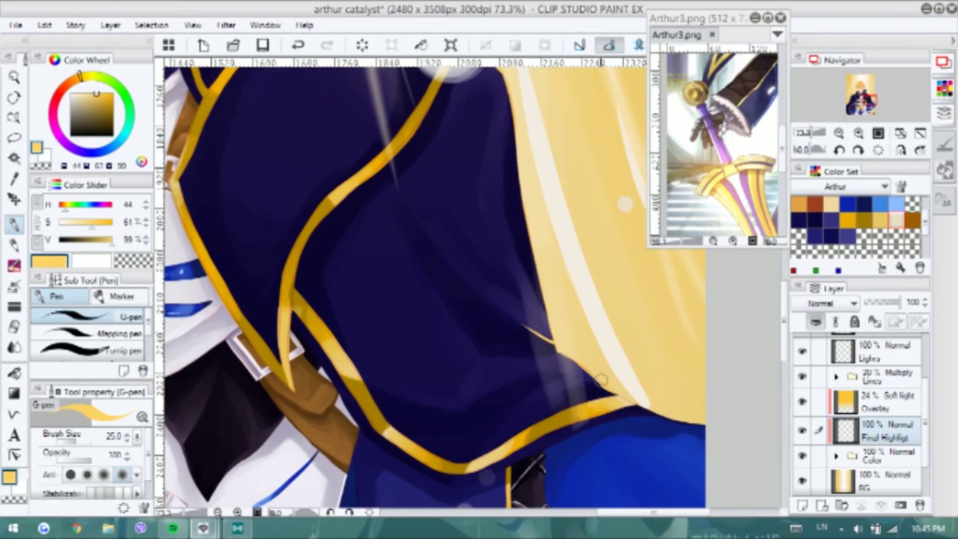
Trace thin gold highlights along the cape's lower corner, its hem and the elbow guard's outer edge, undoing a stray stroke
{"action": "left_click_drag", "start_coordinate": [610, 388], "coordinate": [561, 339]}
{"action": "left_click_drag", "start_coordinate": [628, 372], "coordinate": [668, 274]}
{"action": "key", "text": "ctrl+z"}
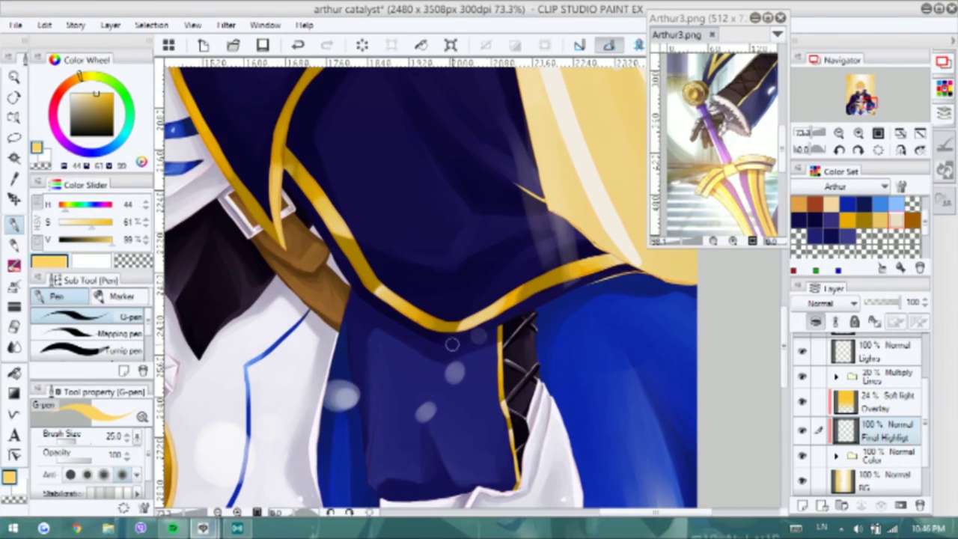
{"action": "left_click_drag", "start_coordinate": [373, 314], "coordinate": [357, 232]}
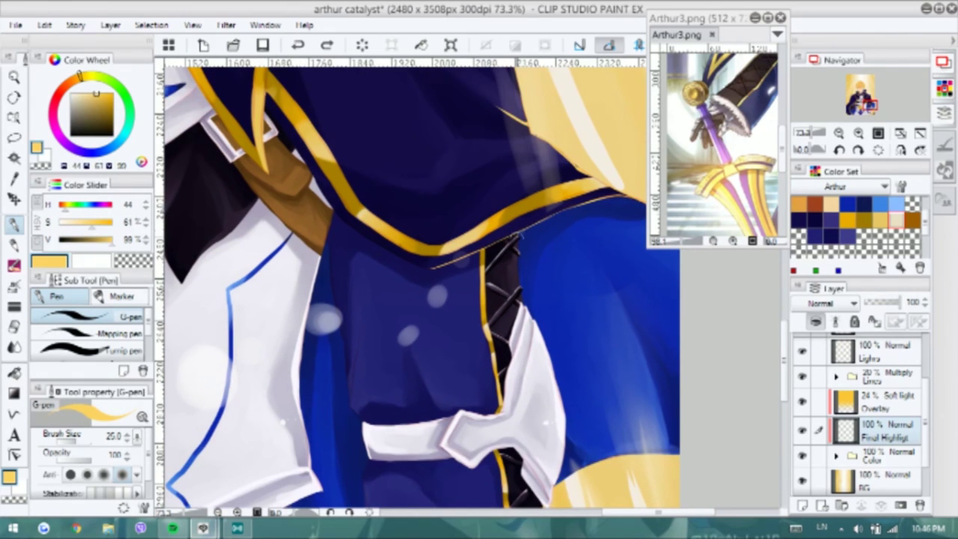
{"action": "left_click_drag", "start_coordinate": [525, 331], "coordinate": [545, 306]}
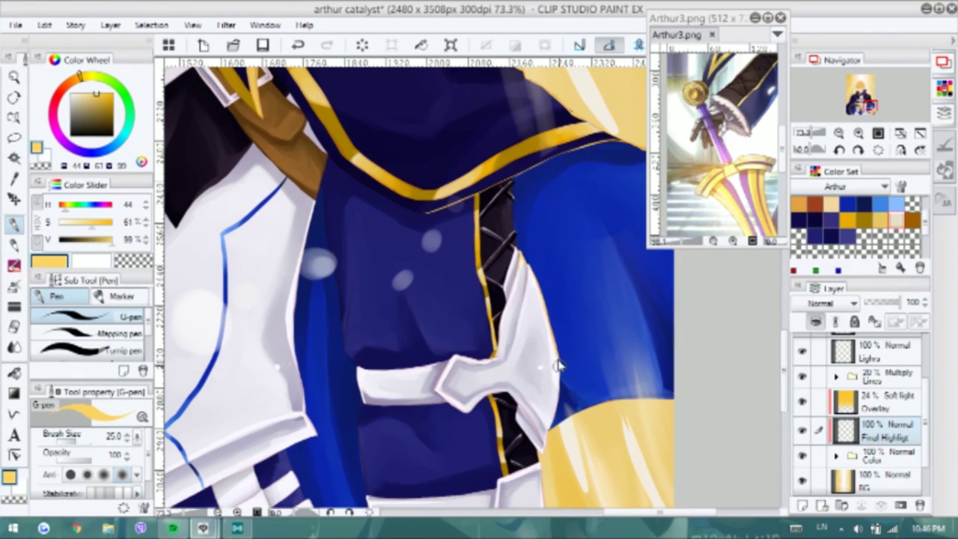
Add gold edge highlights to the forearm armor and the tops of its two brown straps, undoing the last mark
{"action": "scroll", "coordinate": [554, 394], "scroll_direction": "down", "scroll_amount": 5}
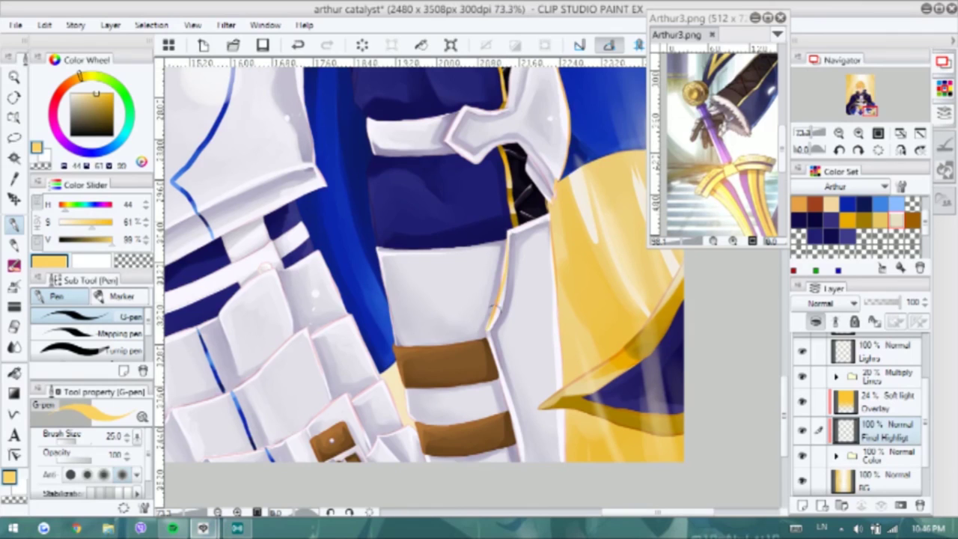
{"action": "left_click_drag", "start_coordinate": [395, 345], "coordinate": [455, 343]}
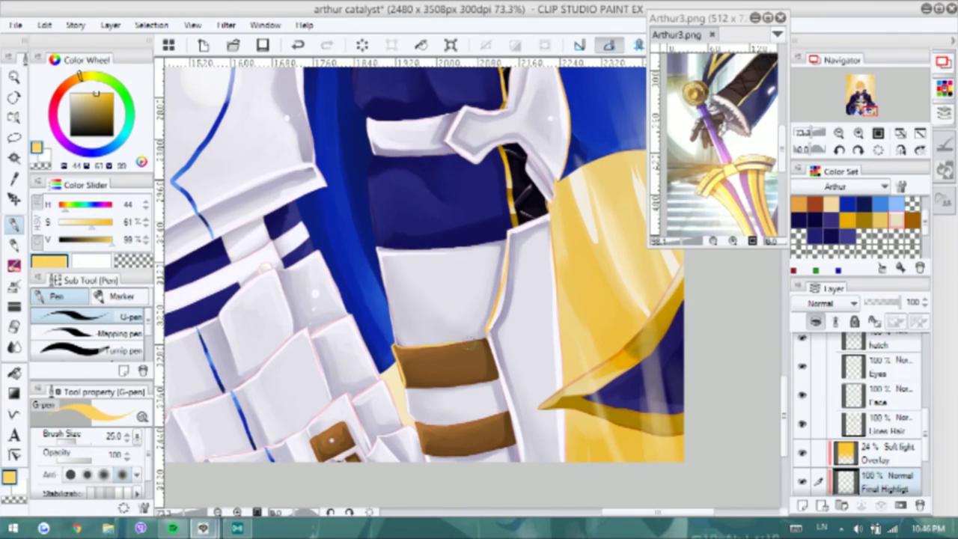
{"action": "left_click_drag", "start_coordinate": [423, 421], "coordinate": [504, 390]}
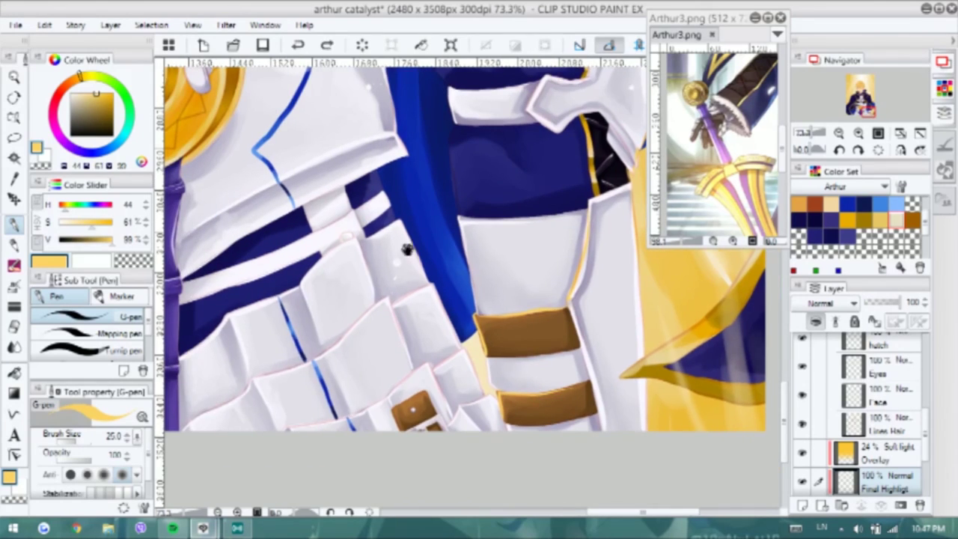
{"action": "left_click_drag", "start_coordinate": [408, 249], "coordinate": [480, 253]}
{"action": "key", "text": "h"}
{"action": "key", "text": "ctrl+z"}
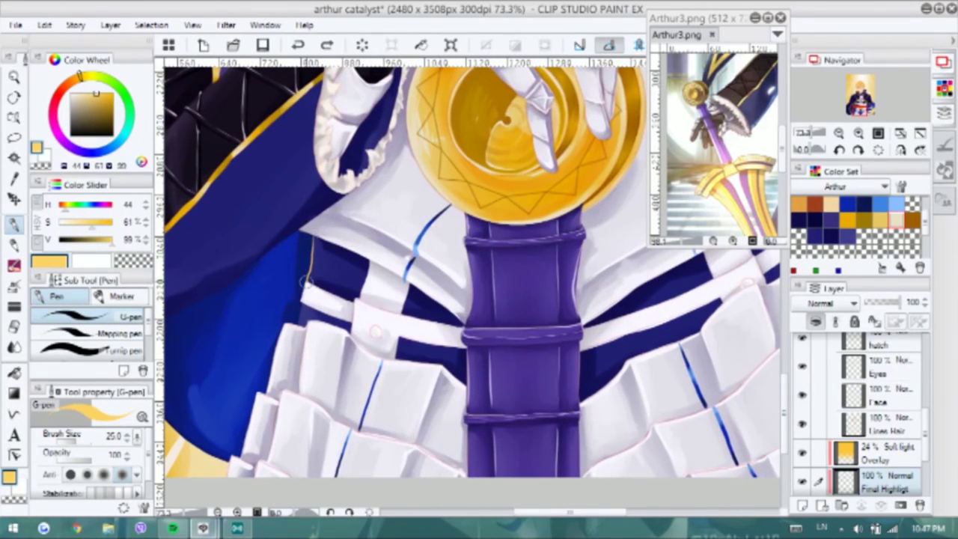
Add thin gold rim highlights along the sleeve's lower tip, the cape's outer edge and the underside of the black wrist with the G-pen
{"action": "left_click_drag", "start_coordinate": [439, 238], "coordinate": [626, 277]}
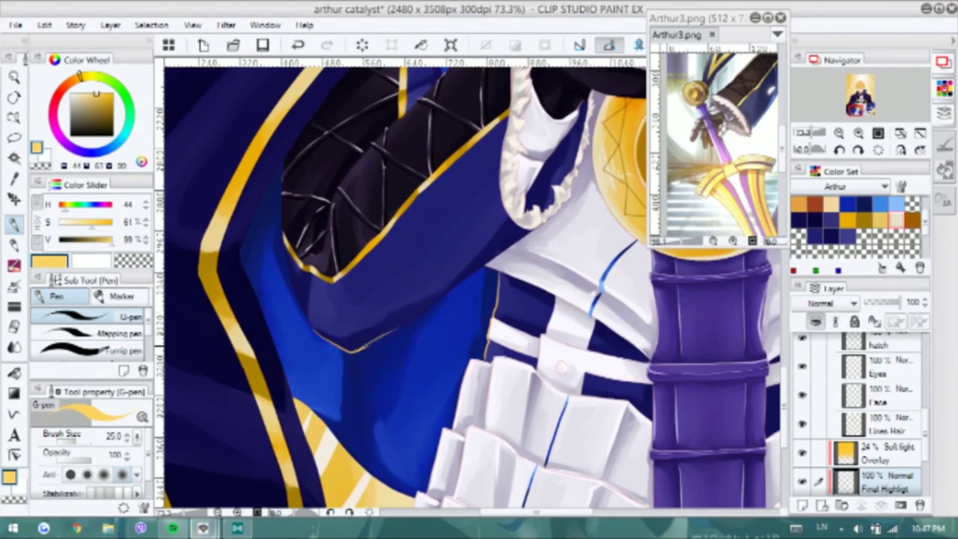
{"action": "left_click_drag", "start_coordinate": [293, 282], "coordinate": [493, 170]}
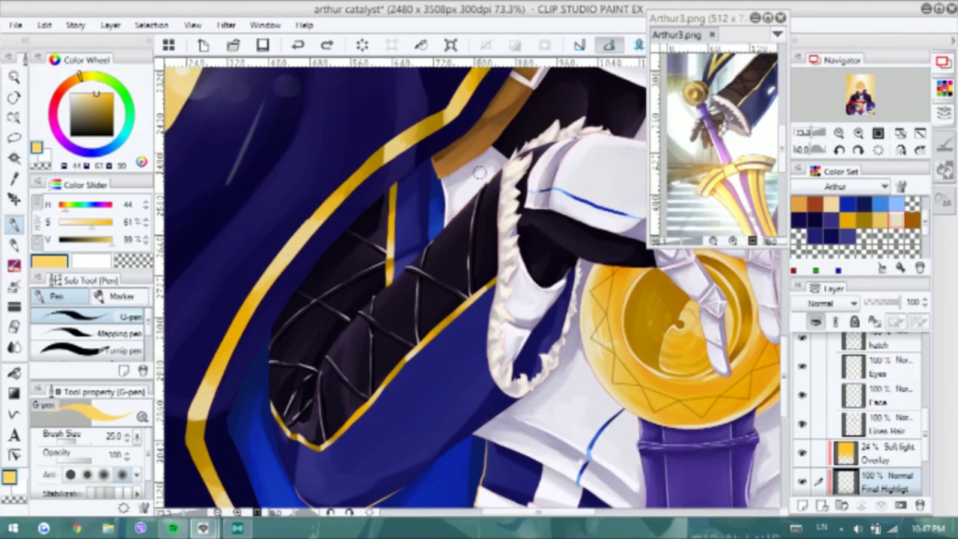
{"action": "scroll", "coordinate": [479, 173], "scroll_direction": "down", "scroll_amount": 2}
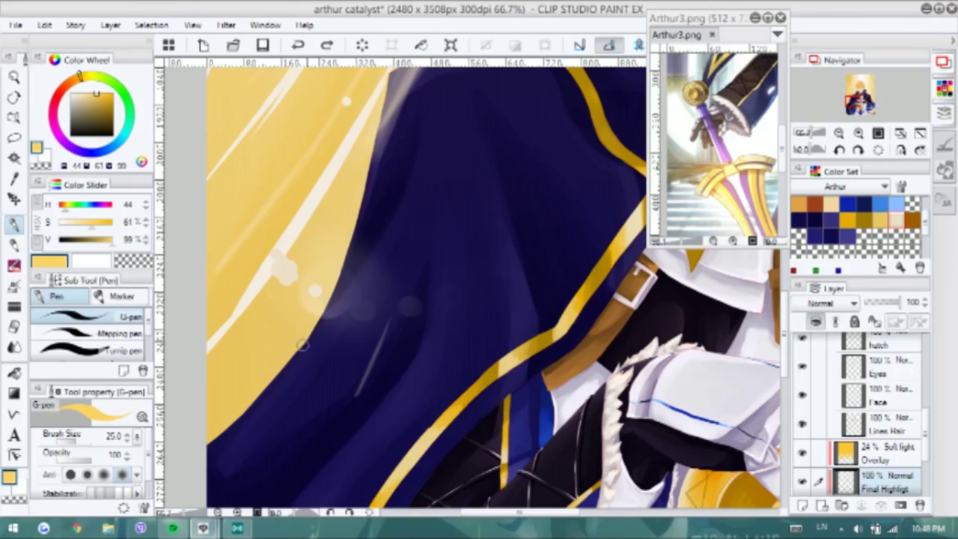
{"action": "left_click_drag", "start_coordinate": [384, 223], "coordinate": [305, 338]}
{"action": "mouse_move", "coordinate": [305, 339]}
{"action": "left_mouse_down"}
{"action": "mouse_move", "coordinate": [392, 314]}
{"action": "mouse_move", "coordinate": [350, 298]}
{"action": "left_mouse_up"}
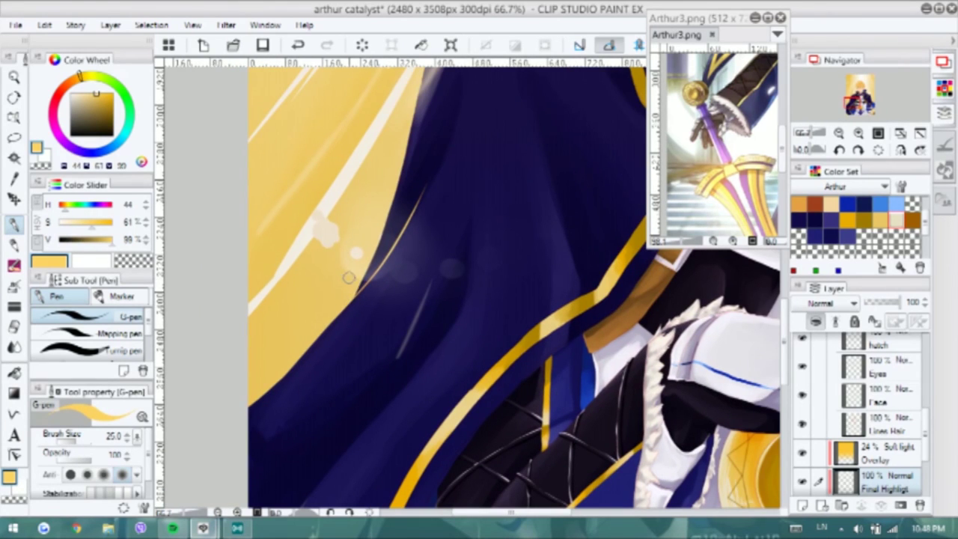
{"action": "scroll", "coordinate": [346, 281], "scroll_direction": "down", "scroll_amount": 5}
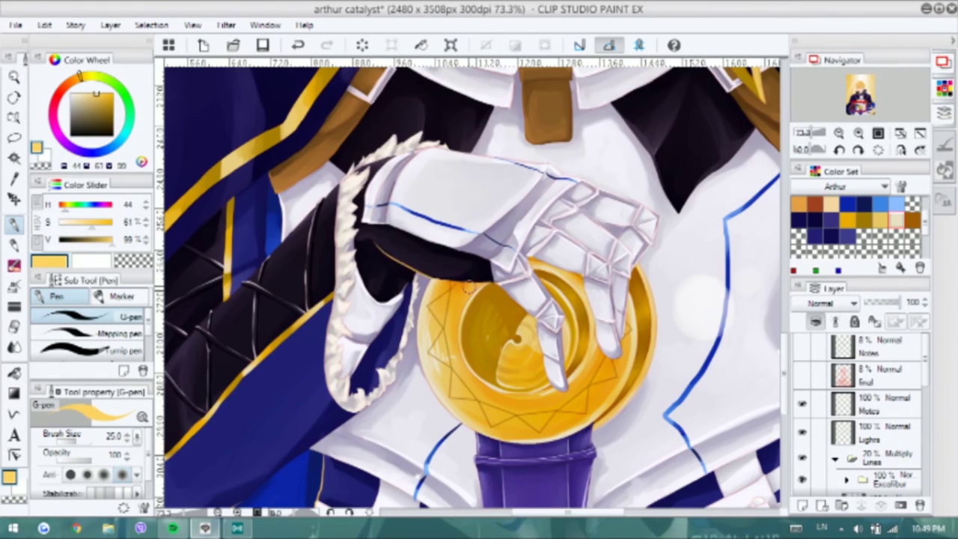
{"action": "scroll", "coordinate": [468, 283], "scroll_direction": "down", "scroll_amount": 3}
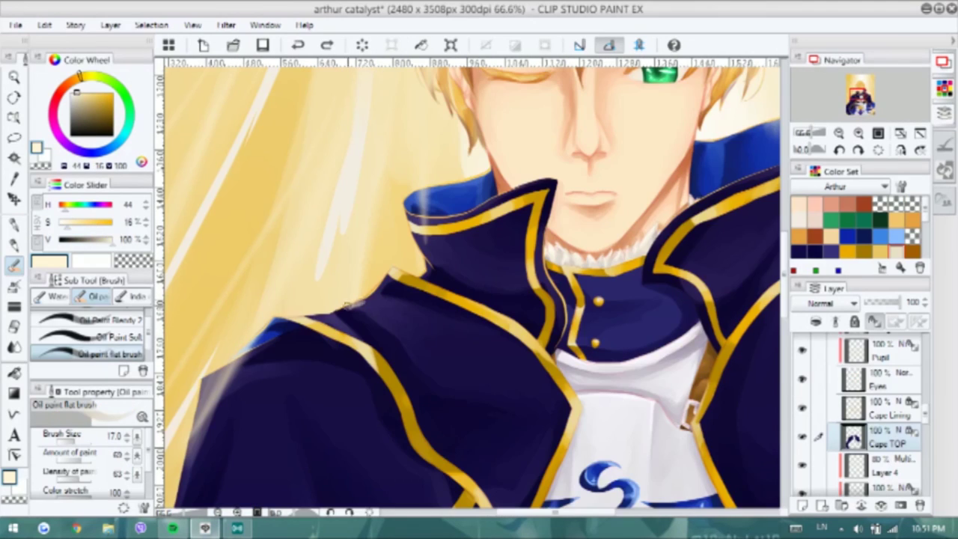
Undo the pale shoulder stroke, sample a muted blue and paint the left shoulder highlight on Cape TOP with Oil Paint Blendy 2 at size 40
{"action": "mouse_move", "coordinate": [348, 302]}
{"action": "left_mouse_down"}
{"action": "mouse_move", "coordinate": [388, 296]}
{"action": "mouse_move", "coordinate": [394, 328]}
{"action": "left_mouse_up"}
{"action": "key", "text": "ctrl+z"}
{"action": "left_click", "coordinate": [364, 345], "text": "alt"}
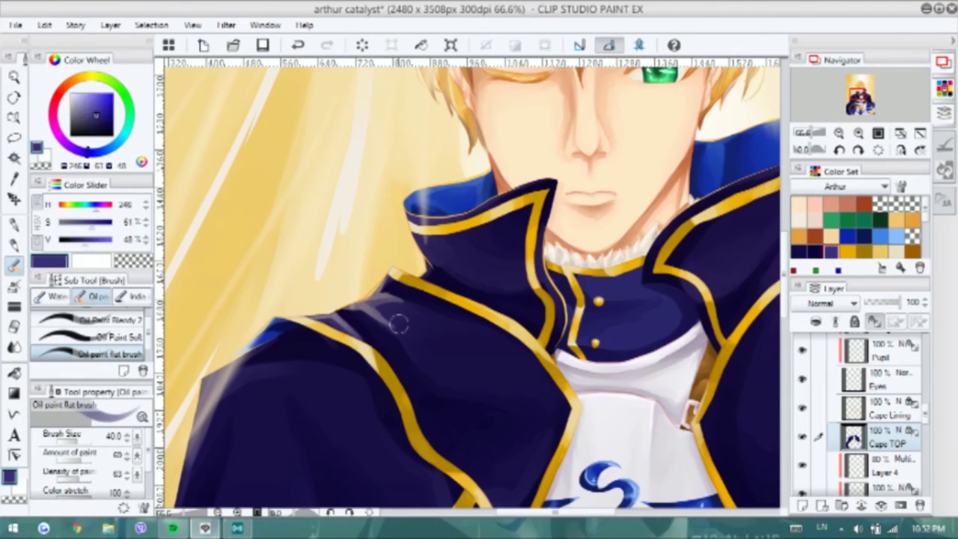
{"action": "left_click", "coordinate": [90, 319]}
{"action": "left_click_drag", "start_coordinate": [404, 306], "coordinate": [372, 297]}
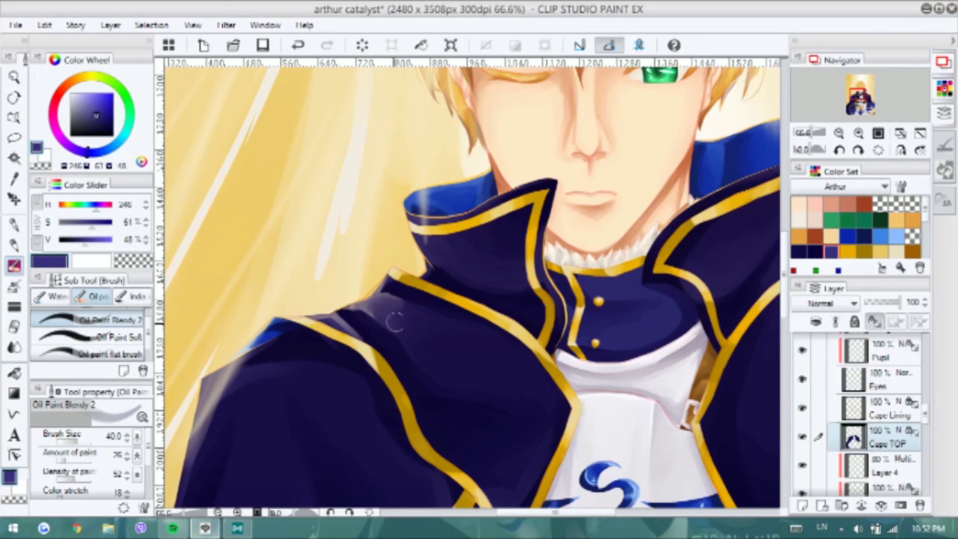
Soften the left shoulder highlight using sampled dark and lighter cape blues and the Blend tool
{"action": "left_click", "coordinate": [398, 318], "text": "alt"}
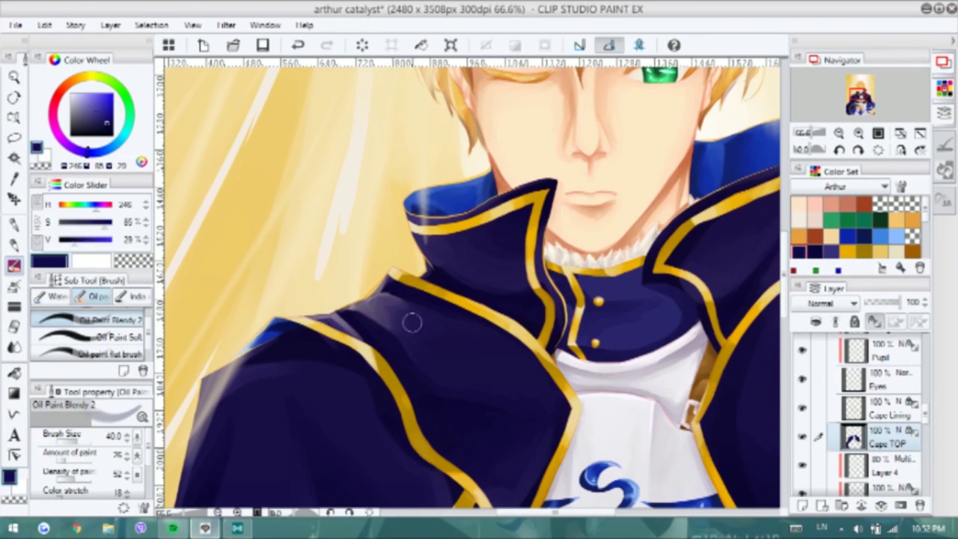
{"action": "left_click", "coordinate": [410, 317], "text": "alt"}
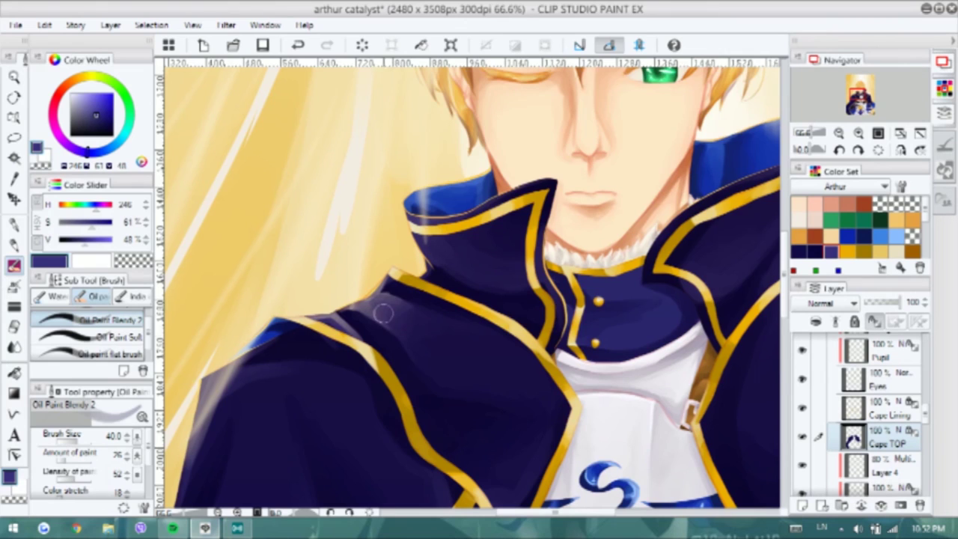
{"action": "left_click_drag", "start_coordinate": [383, 347], "coordinate": [437, 206]}
{"action": "key", "text": "j"}
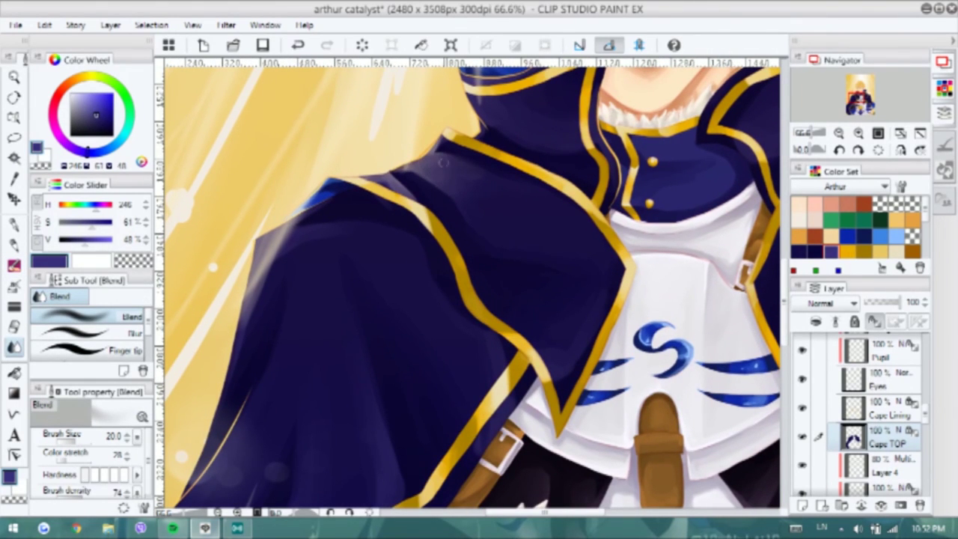
{"action": "left_click_drag", "start_coordinate": [260, 230], "coordinate": [283, 232]}
{"action": "key", "text": "b"}
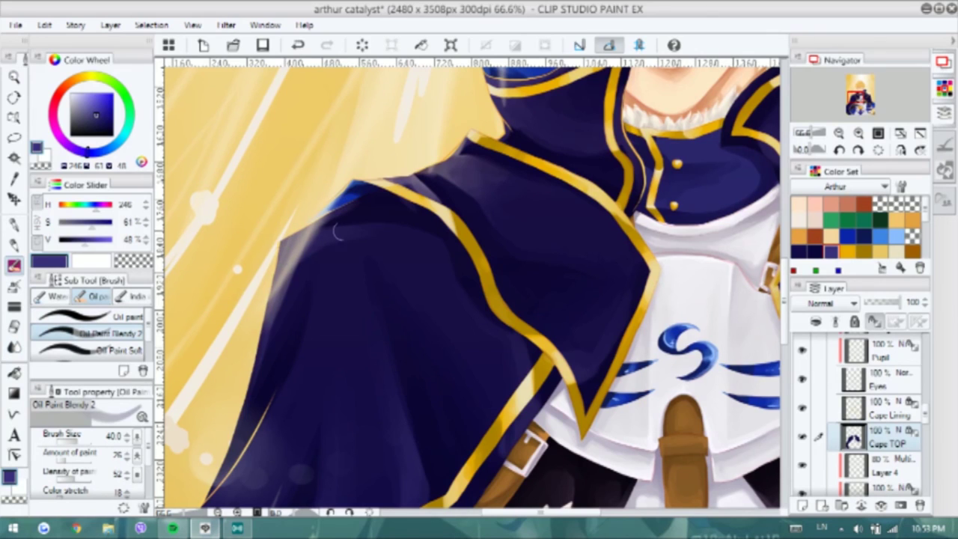
Paint faint fold highlights down the cape's left drape to its lower end in pale cream with Oil Paint Blendy 2
{"action": "key", "text": "x"}
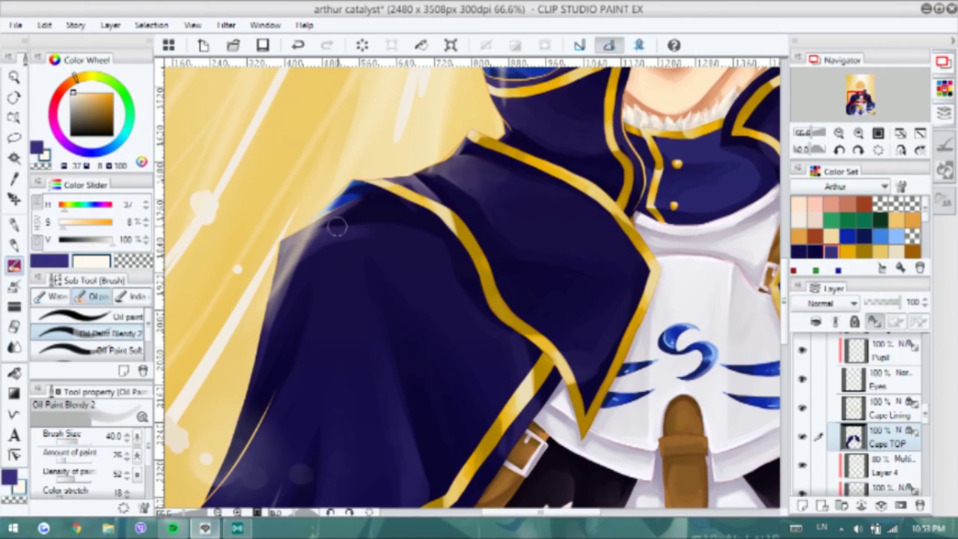
{"action": "left_click_drag", "start_coordinate": [272, 342], "coordinate": [314, 256]}
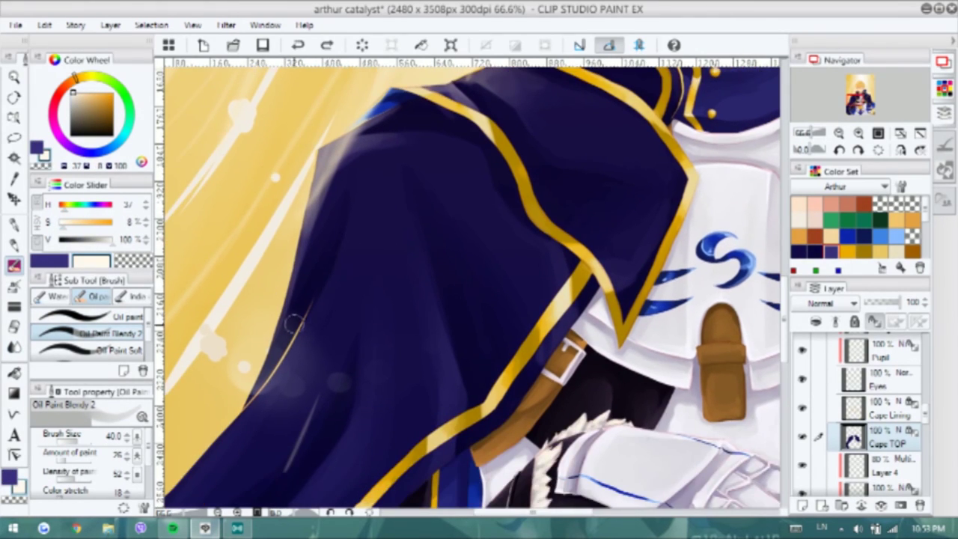
{"action": "left_click_drag", "start_coordinate": [294, 322], "coordinate": [354, 221]}
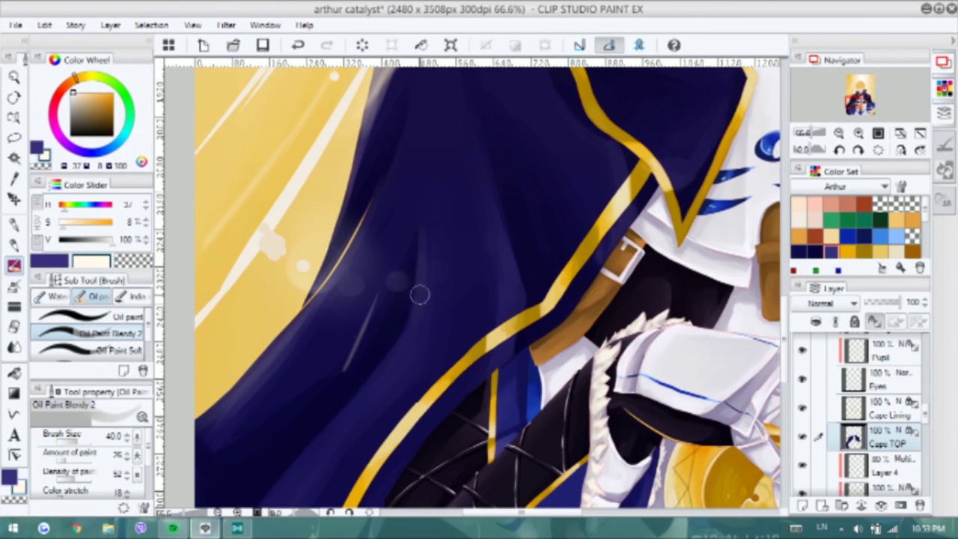
{"action": "left_click_drag", "start_coordinate": [354, 391], "coordinate": [414, 271]}
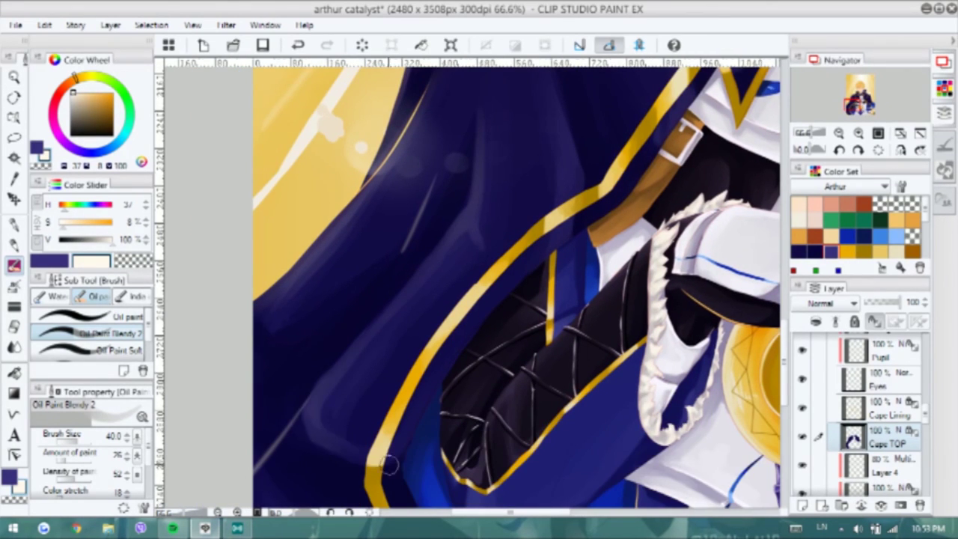
{"action": "scroll", "coordinate": [299, 389], "scroll_direction": "down", "scroll_amount": 5}
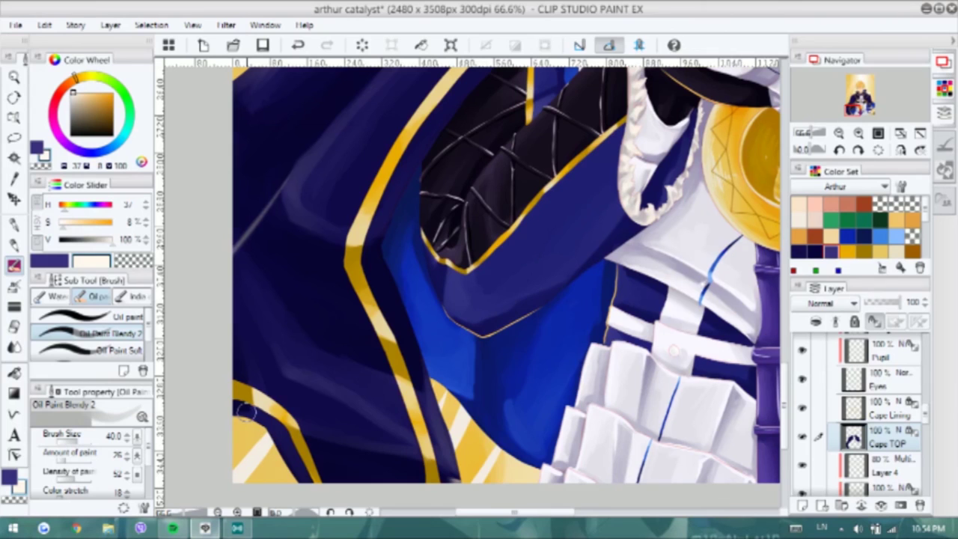
Paint faint cream highlights beside the left drape's gold trim, at the upper cape's pointed tip and on the raised collar
{"action": "scroll", "coordinate": [449, 299], "scroll_direction": "up", "scroll_amount": 5}
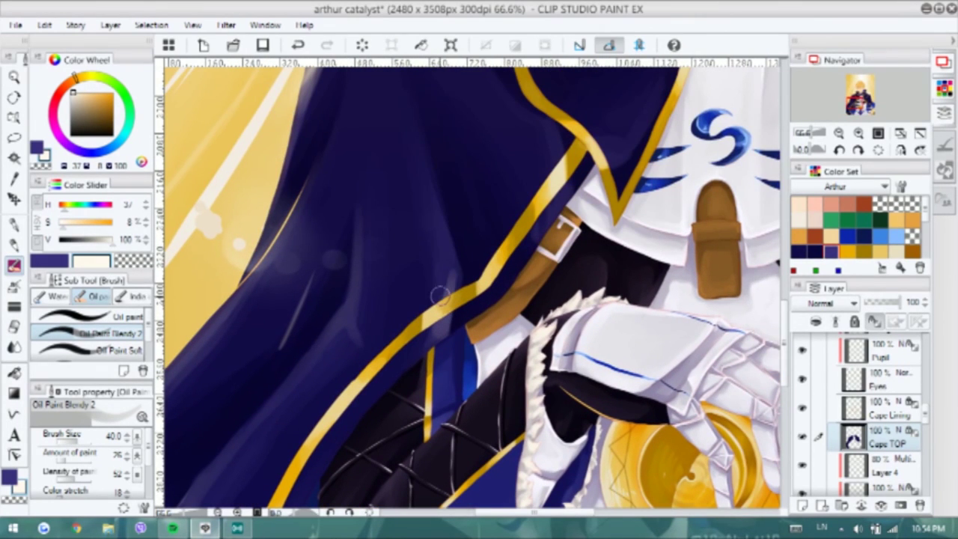
{"action": "scroll", "coordinate": [449, 157], "scroll_direction": "up", "scroll_amount": 5}
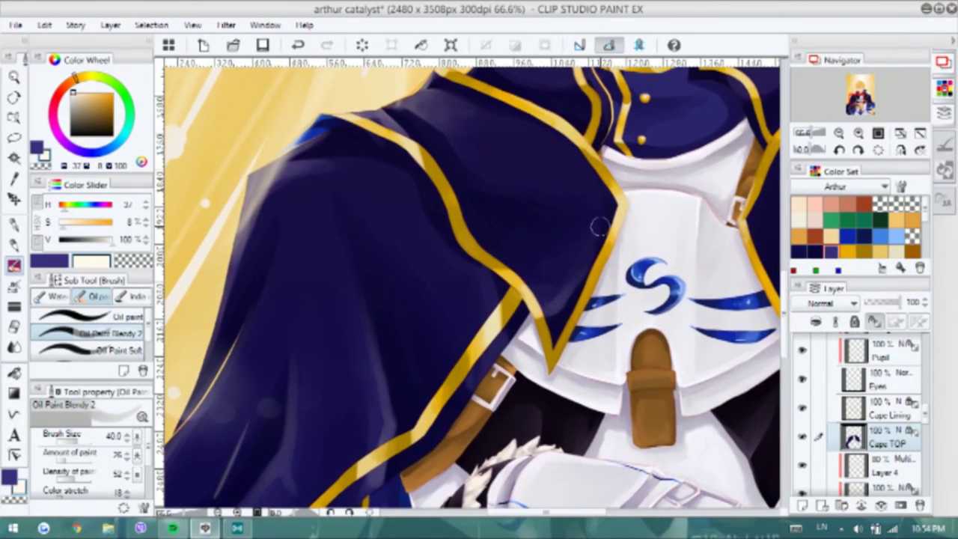
{"action": "scroll", "coordinate": [420, 161], "scroll_direction": "right", "scroll_amount": 3}
{"action": "left_click_drag", "start_coordinate": [363, 174], "coordinate": [397, 195]}
{"action": "scroll", "coordinate": [404, 234], "scroll_direction": "right", "scroll_amount": 2}
{"action": "scroll", "coordinate": [404, 235], "scroll_direction": "up", "scroll_amount": 1}
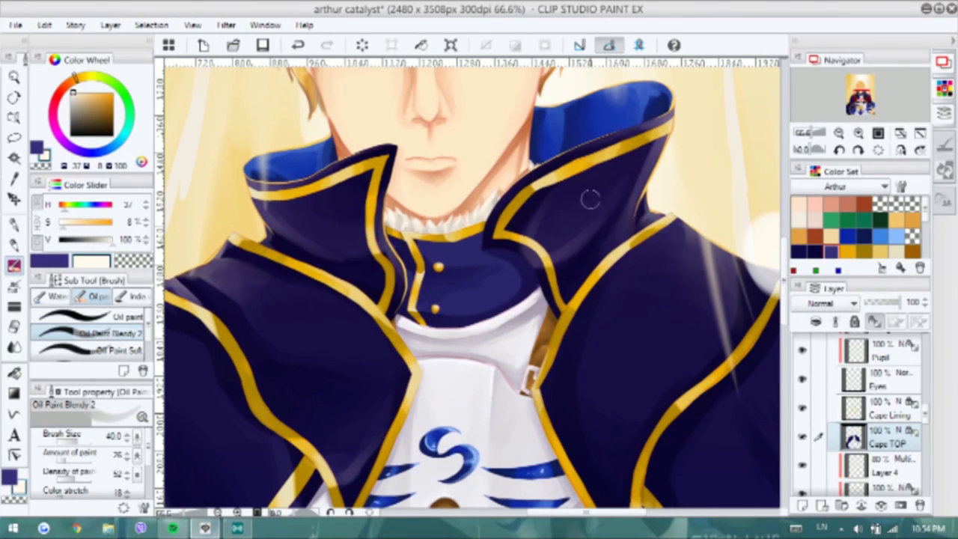
Paint faint cream fold highlights on the cape's right drape, down its outer side and above the gold hem
{"action": "scroll", "coordinate": [553, 247], "scroll_direction": "right", "scroll_amount": 2}
{"action": "scroll", "coordinate": [554, 247], "scroll_direction": "down", "scroll_amount": 1}
{"action": "scroll", "coordinate": [626, 225], "scroll_direction": "right", "scroll_amount": 2}
{"action": "scroll", "coordinate": [627, 225], "scroll_direction": "down", "scroll_amount": 2}
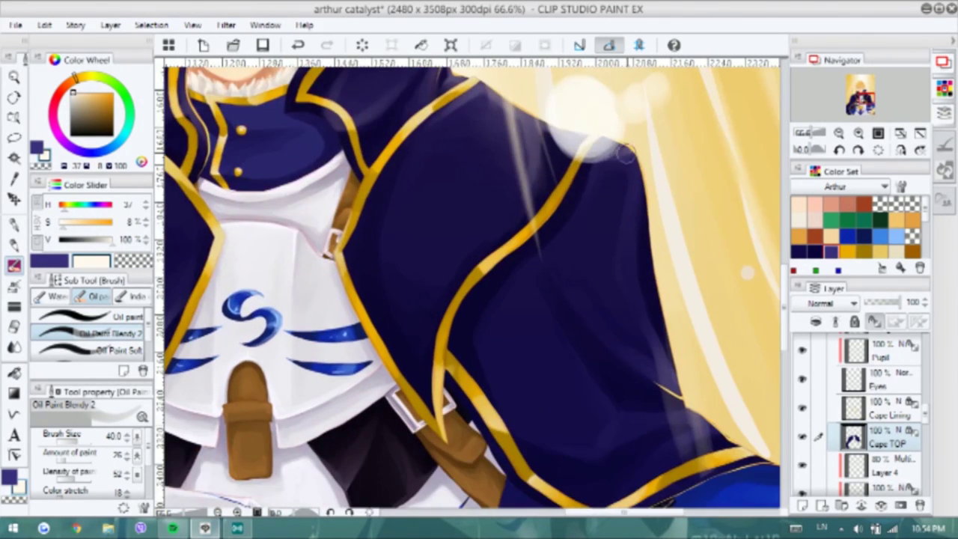
{"action": "scroll", "coordinate": [633, 273], "scroll_direction": "down", "scroll_amount": 1}
{"action": "scroll", "coordinate": [683, 359], "scroll_direction": "right", "scroll_amount": 2}
{"action": "scroll", "coordinate": [567, 280], "scroll_direction": "down", "scroll_amount": 2}
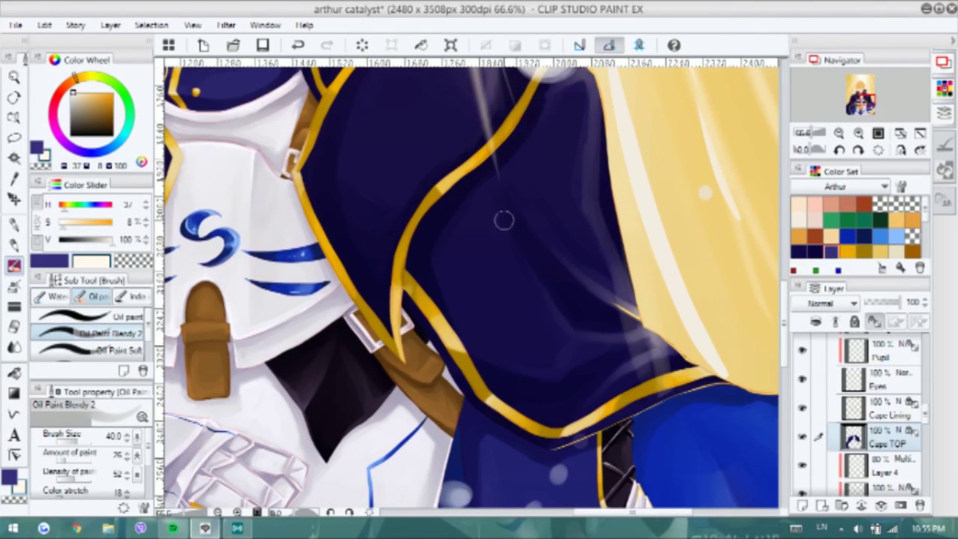
Rework the fold highlights on the cape's lower left drape, alternating the sampled muted blue with pale cream
{"action": "scroll", "coordinate": [541, 348], "scroll_direction": "down", "scroll_amount": 5}
{"action": "scroll", "coordinate": [541, 349], "scroll_direction": "left", "scroll_amount": 5}
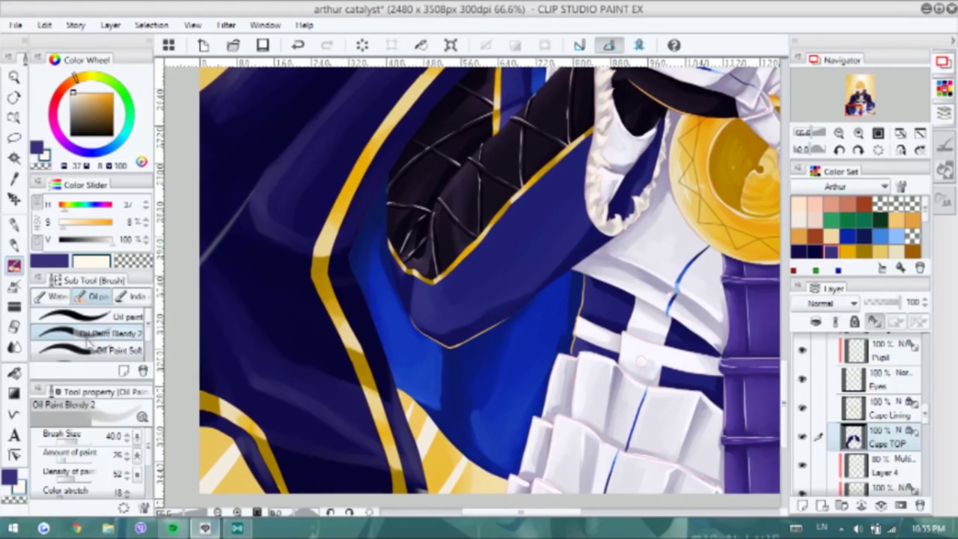
{"action": "left_click", "coordinate": [274, 370], "text": "alt"}
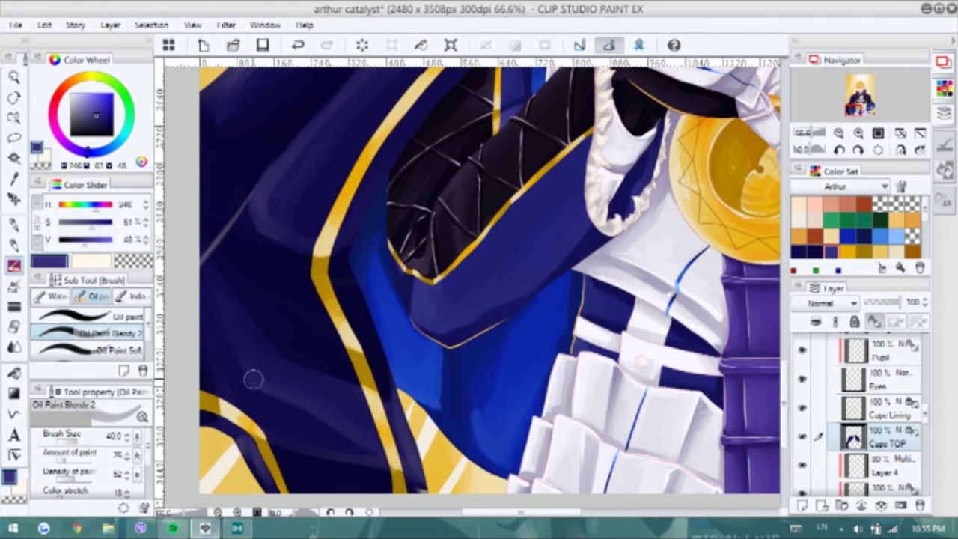
{"action": "scroll", "coordinate": [337, 432], "scroll_direction": "up", "scroll_amount": 4}
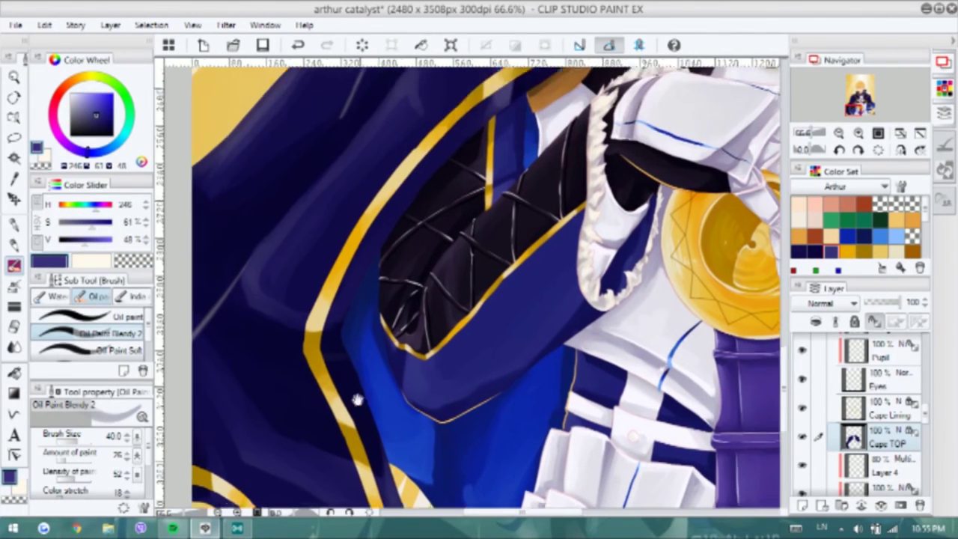
{"action": "scroll", "coordinate": [337, 432], "scroll_direction": "right", "scroll_amount": 1}
{"action": "key", "text": "x"}
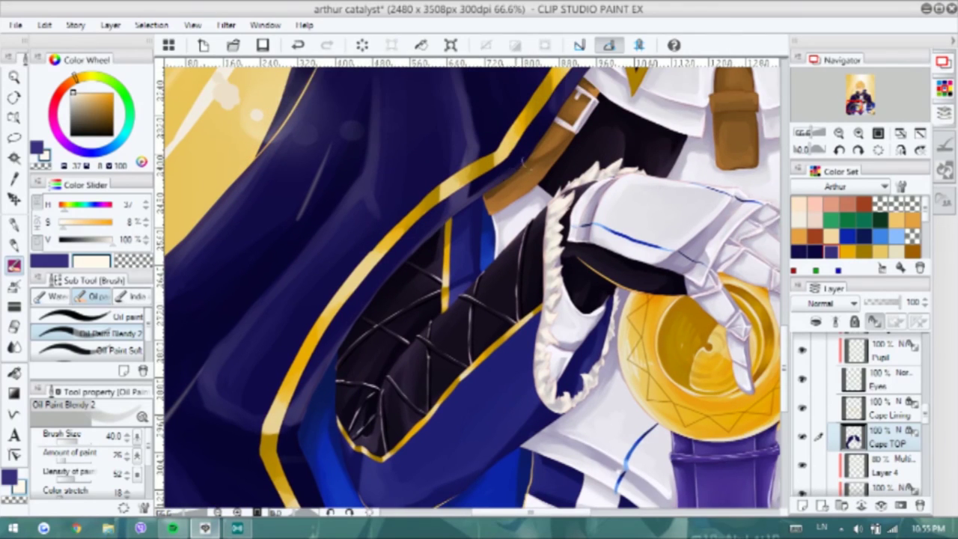
{"action": "scroll", "coordinate": [318, 381], "scroll_direction": "down", "scroll_amount": 1}
{"action": "scroll", "coordinate": [319, 382], "scroll_direction": "left", "scroll_amount": 1}
{"action": "key", "text": "x"}
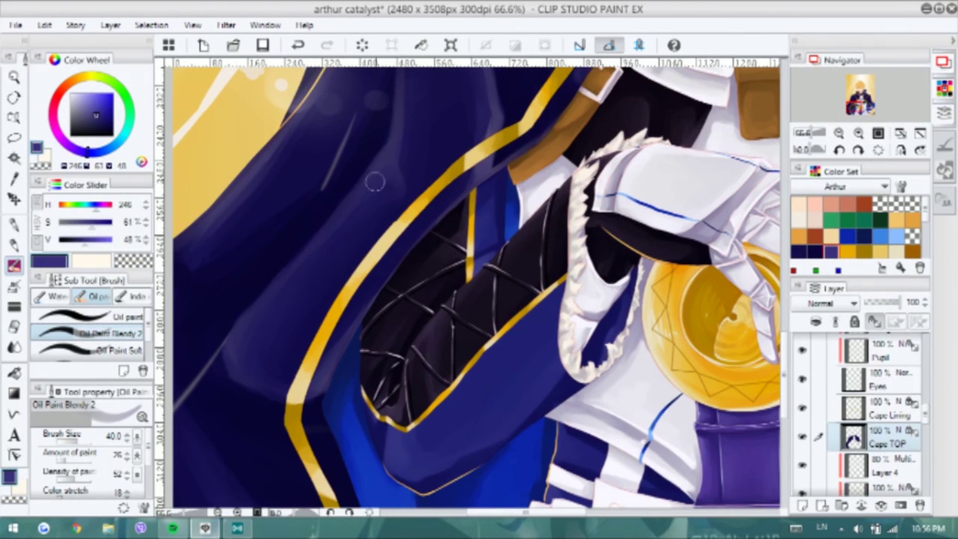
Refine the upper folds of the left drape beside the gold trim with sampled dark and lighter cape blues
{"action": "scroll", "coordinate": [307, 260], "scroll_direction": "up", "scroll_amount": 3}
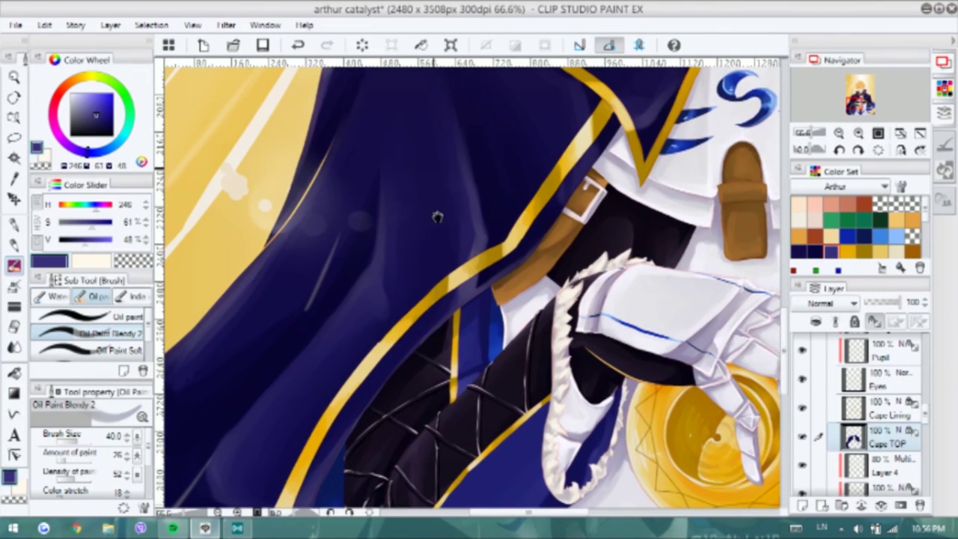
{"action": "left_click_drag", "start_coordinate": [438, 217], "coordinate": [448, 273]}
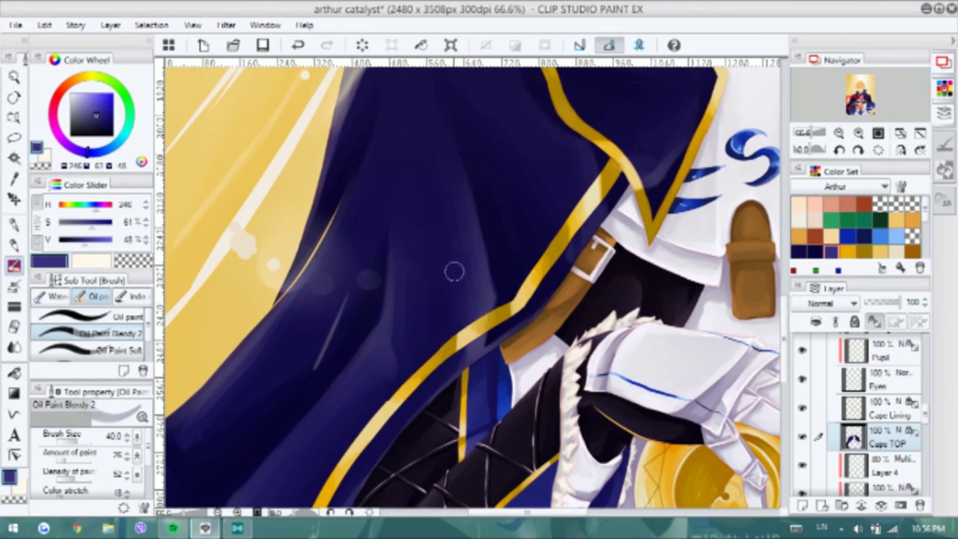
{"action": "left_click", "coordinate": [419, 281], "text": "alt"}
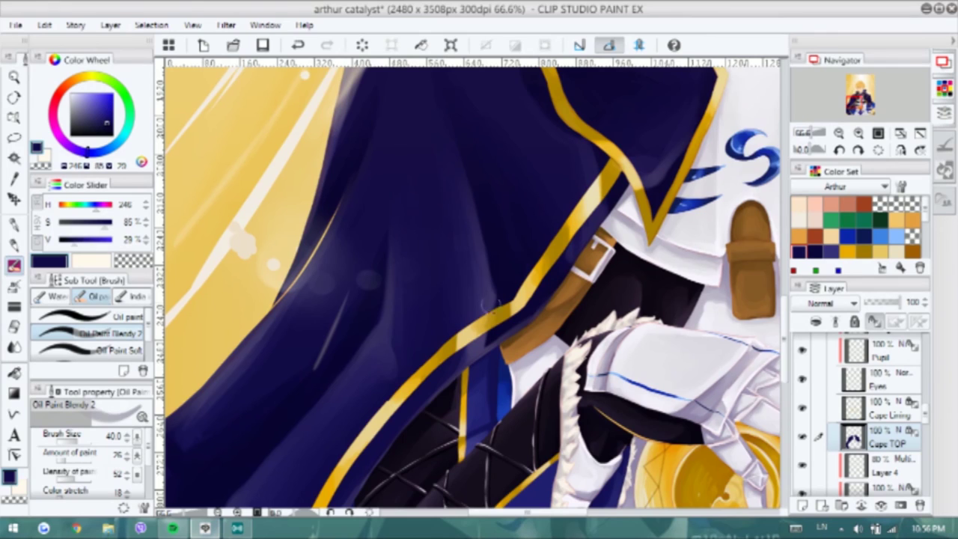
{"action": "left_click", "coordinate": [237, 398], "text": "alt"}
{"action": "scroll", "coordinate": [273, 380], "scroll_direction": "up", "scroll_amount": 3}
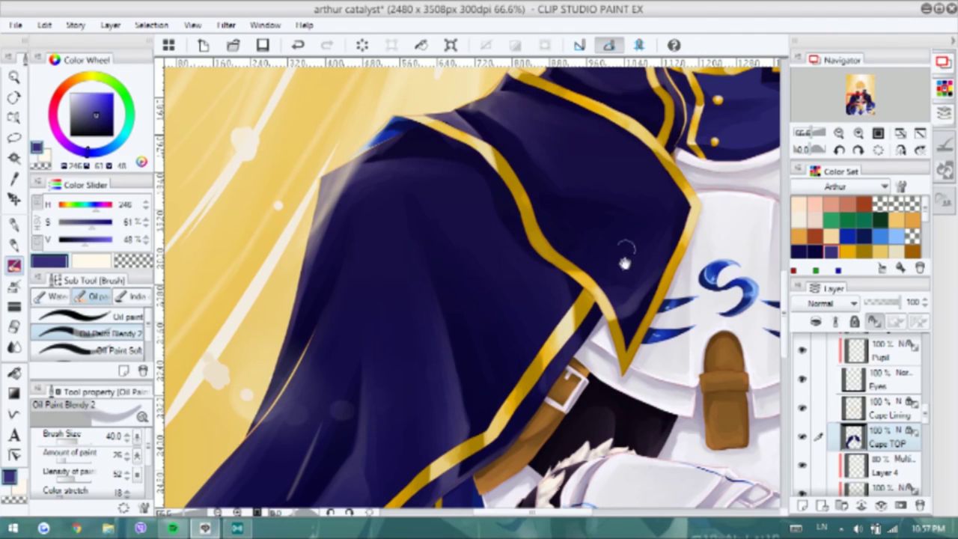
Soften the fold highlights on the collar and the cape's right drape with the muted blue and Oil Paint Blendy 2
{"action": "left_click_drag", "start_coordinate": [577, 149], "coordinate": [488, 182]}
{"action": "left_click_drag", "start_coordinate": [749, 68], "coordinate": [534, 182]}
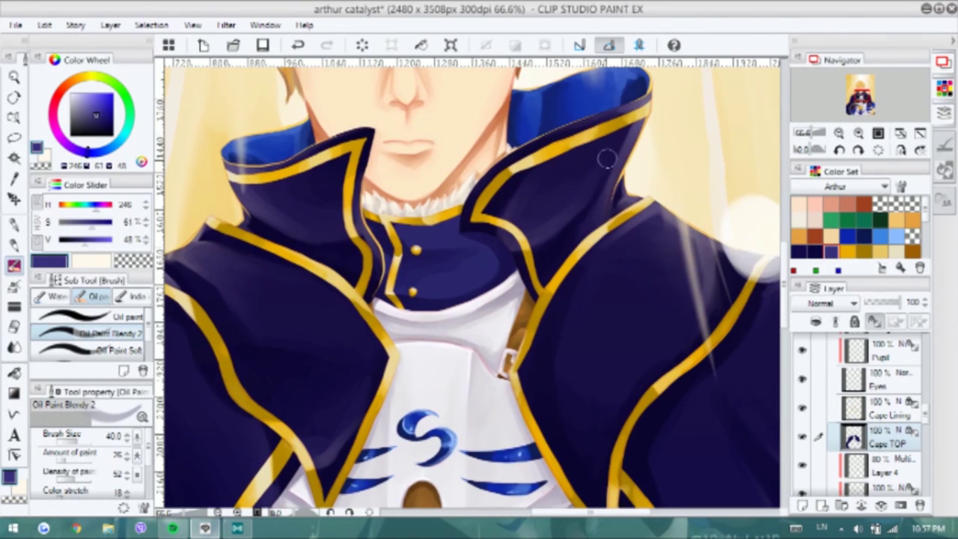
{"action": "left_click_drag", "start_coordinate": [595, 186], "coordinate": [500, 157]}
{"action": "left_click_drag", "start_coordinate": [613, 251], "coordinate": [552, 149]}
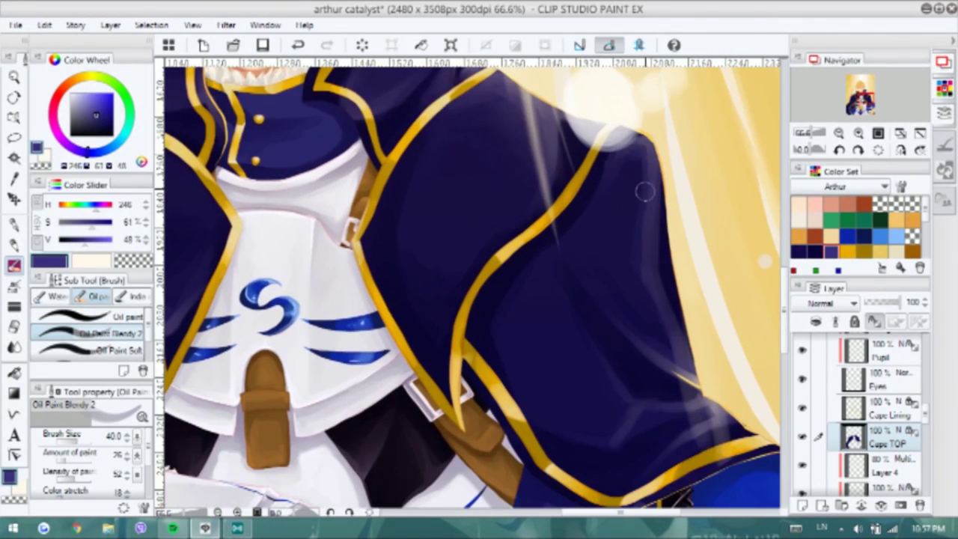
{"action": "left_click_drag", "start_coordinate": [651, 176], "coordinate": [641, 145]}
{"action": "left_click_drag", "start_coordinate": [669, 323], "coordinate": [649, 293]}
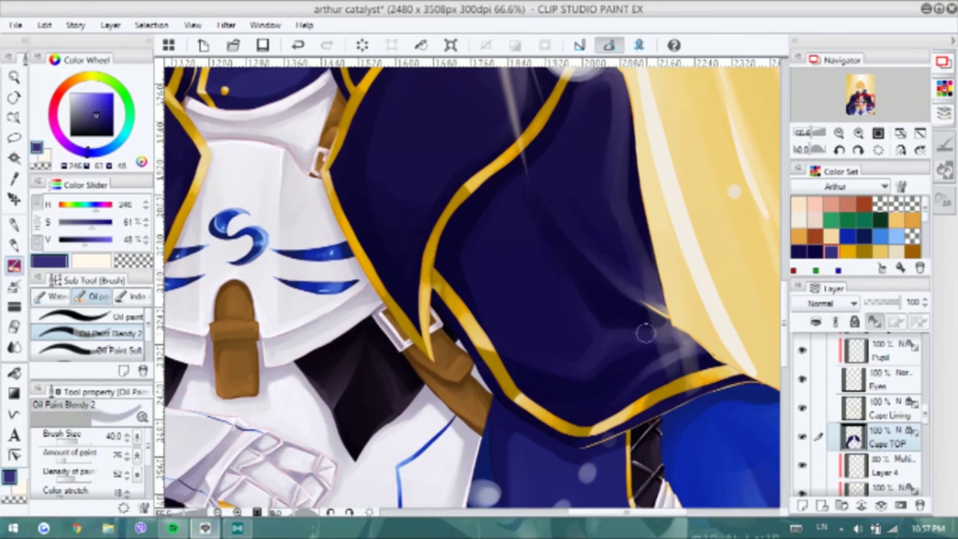
{"action": "left_click_drag", "start_coordinate": [660, 331], "coordinate": [632, 146]}
{"action": "scroll", "coordinate": [559, 291], "scroll_direction": "down", "scroll_amount": 3}
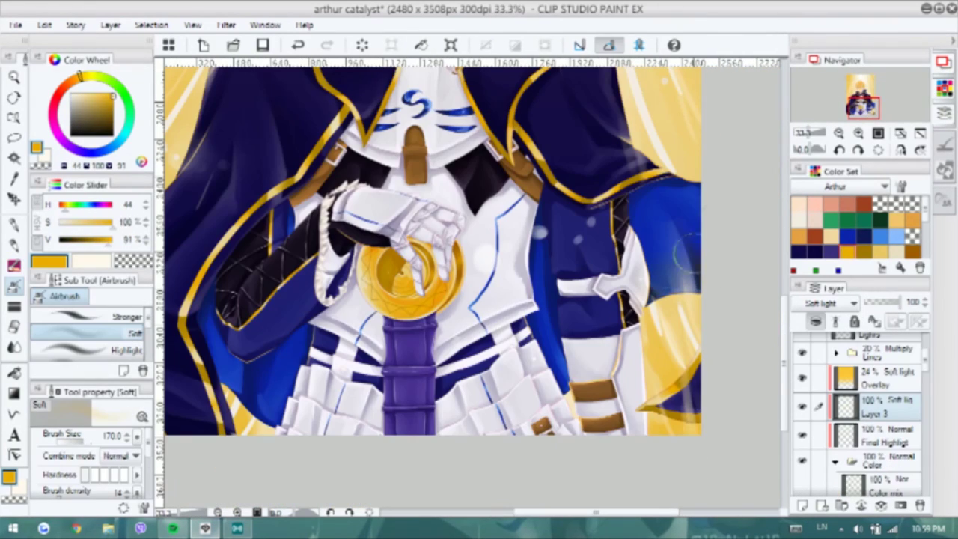
Airbrush soft golden light onto the white glove and nearby armor on the soft light layer, using the Soft airbrush at size 100
{"action": "left_click_drag", "start_coordinate": [565, 389], "coordinate": [682, 361]}
{"action": "key", "text": "ctrl+z"}
{"action": "left_click_drag", "start_coordinate": [518, 374], "coordinate": [517, 412]}
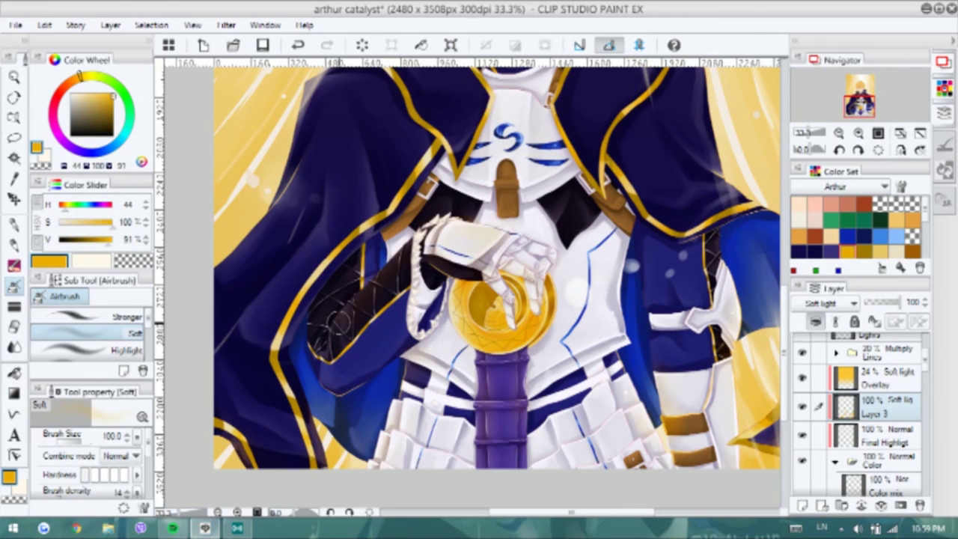
{"action": "left_click_drag", "start_coordinate": [389, 246], "coordinate": [393, 318]}
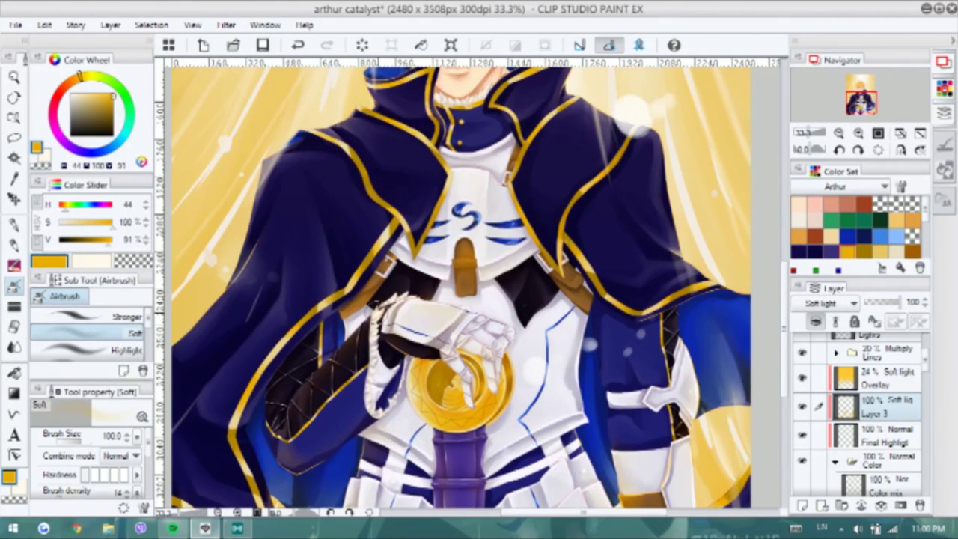
{"action": "left_click_drag", "start_coordinate": [523, 176], "coordinate": [528, 211]}
Recolor the line art around the torso and gloved arm in dark blue on the Line color layer, using the G-pen at size 70
{"action": "scroll", "coordinate": [466, 285], "scroll_direction": "down", "scroll_amount": 5}
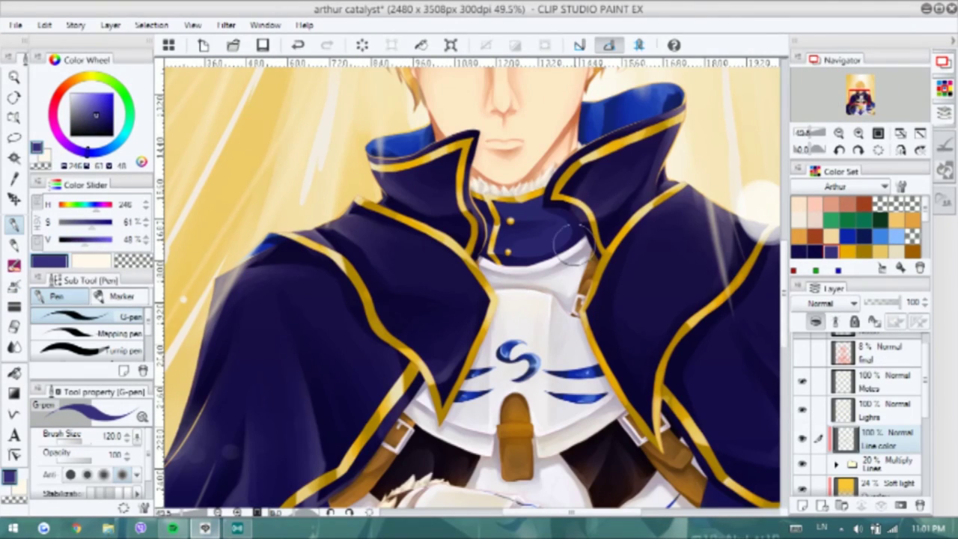
{"action": "scroll", "coordinate": [508, 274], "scroll_direction": "down", "scroll_amount": 3}
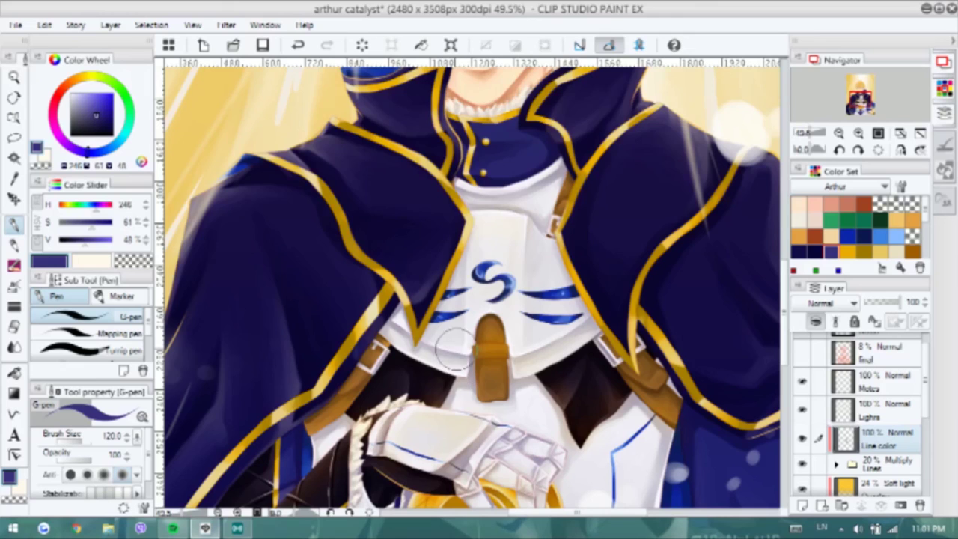
{"action": "scroll", "coordinate": [528, 322], "scroll_direction": "down", "scroll_amount": 3}
{"action": "scroll", "coordinate": [365, 267], "scroll_direction": "down", "scroll_amount": 5}
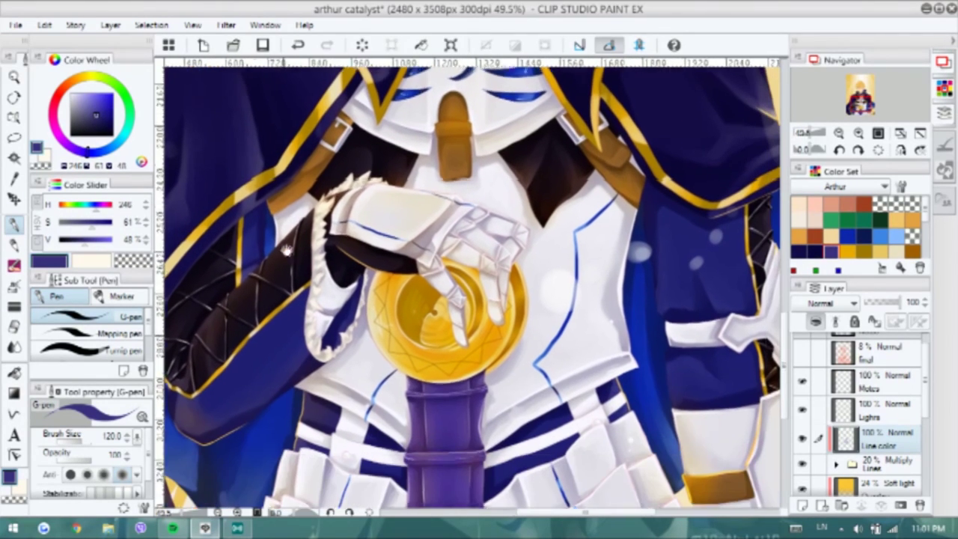
{"action": "key", "text": "bracketleft"}
{"action": "key", "text": "bracketleft"}
{"action": "key", "text": "bracketleft"}
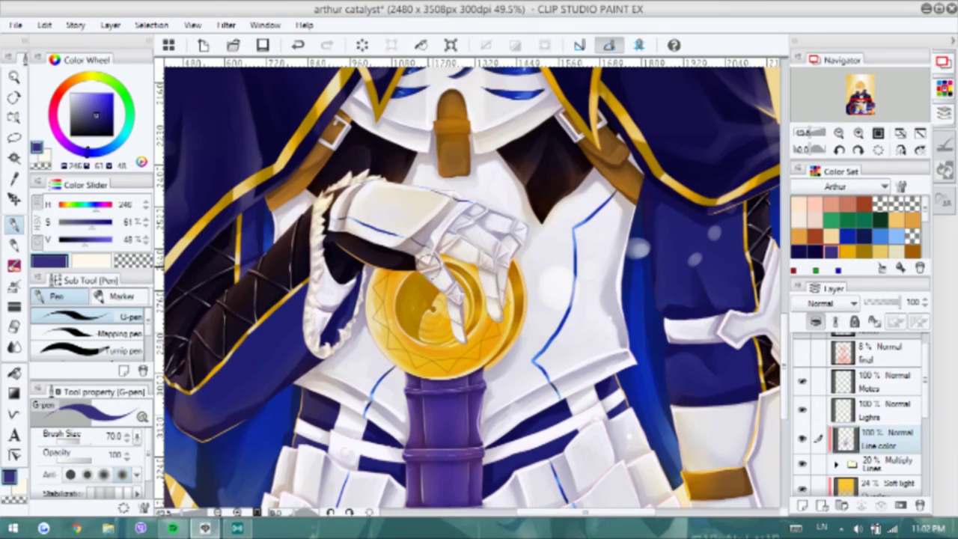
{"action": "scroll", "coordinate": [453, 312], "scroll_direction": "up", "scroll_amount": 3}
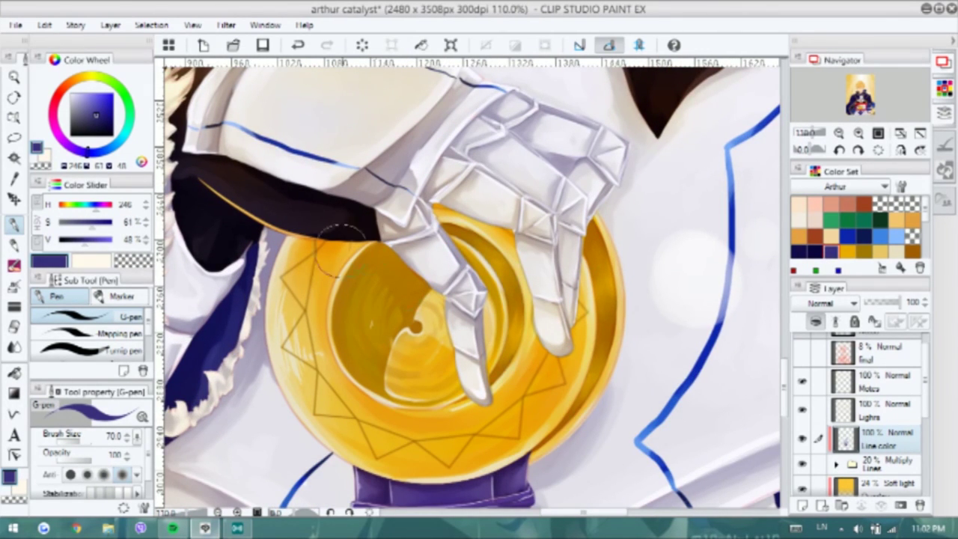
Reduce the G-pen to size 30 and recolor the finer lines of the glove, chest armor and belt buckles in dark blue
{"action": "scroll", "coordinate": [573, 180], "scroll_direction": "up", "scroll_amount": 5}
{"action": "key", "text": "bracketleft"}
{"action": "key", "text": "bracketleft"}
{"action": "key", "text": "bracketleft"}
{"action": "key", "text": "bracketleft"}
{"action": "key", "text": "bracketleft"}
{"action": "key", "text": "bracketleft"}
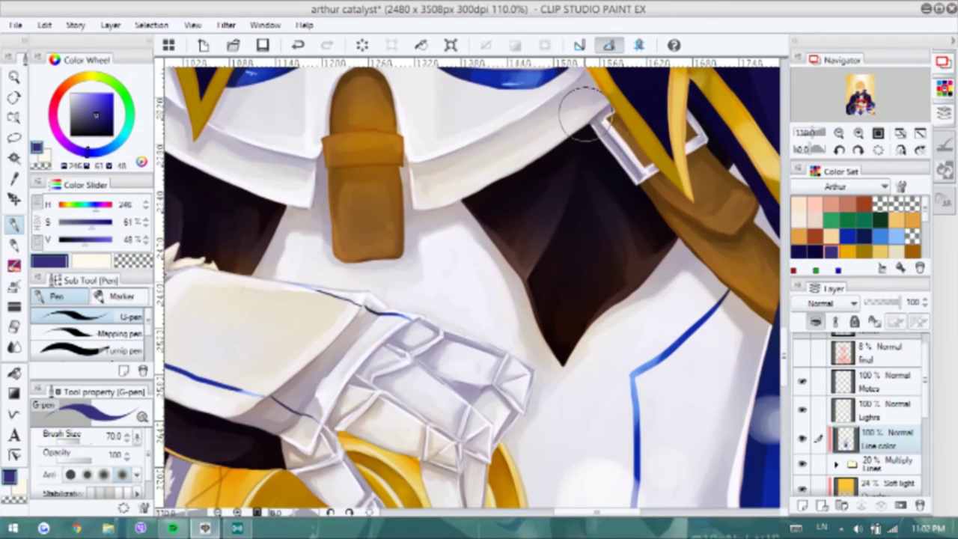
{"action": "scroll", "coordinate": [586, 167], "scroll_direction": "up", "scroll_amount": 2}
{"action": "scroll", "coordinate": [417, 271], "scroll_direction": "up", "scroll_amount": 1}
{"action": "scroll", "coordinate": [284, 242], "scroll_direction": "left", "scroll_amount": 3}
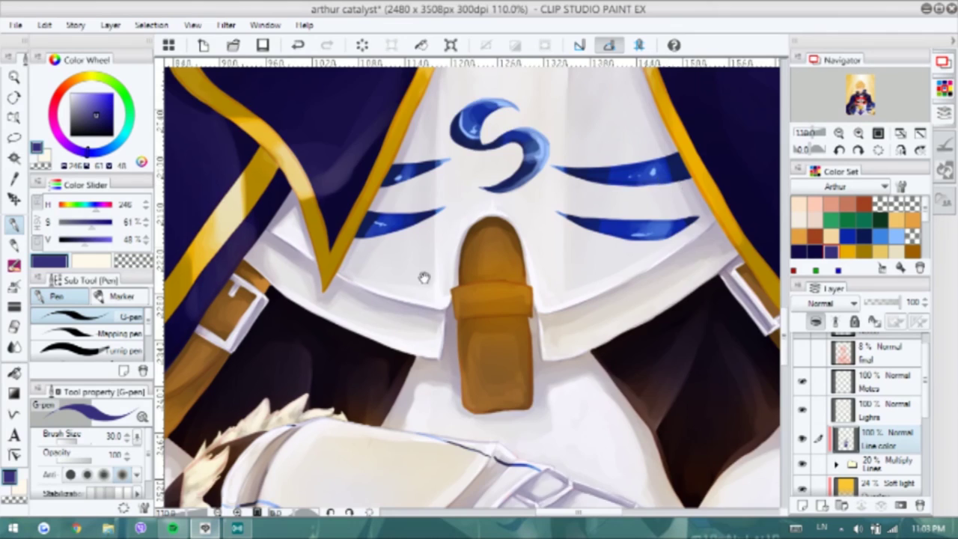
Recolor the remaining lines of the pleated white skirt and purple sword grip in dark blue with the G-pen at size 30
{"action": "scroll", "coordinate": [560, 183], "scroll_direction": "down", "scroll_amount": 12}
{"action": "scroll", "coordinate": [339, 313], "scroll_direction": "down", "scroll_amount": 2}
{"action": "scroll", "coordinate": [339, 313], "scroll_direction": "down", "scroll_amount": 3}
{"action": "scroll", "coordinate": [342, 305], "scroll_direction": "left", "scroll_amount": 2}
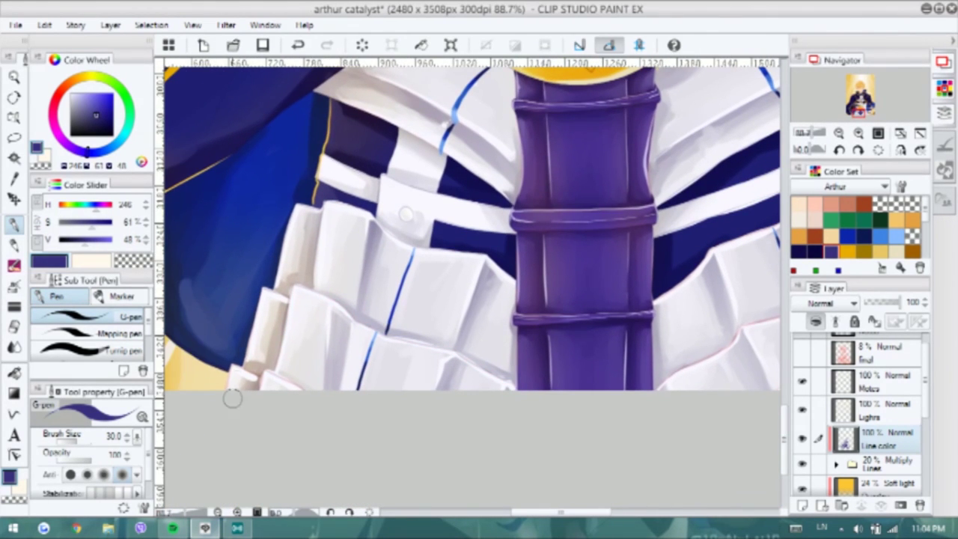
{"action": "scroll", "coordinate": [307, 380], "scroll_direction": "up", "scroll_amount": 1}
{"action": "scroll", "coordinate": [349, 385], "scroll_direction": "right", "scroll_amount": 4}
{"action": "scroll", "coordinate": [750, 247], "scroll_direction": "right", "scroll_amount": 2}
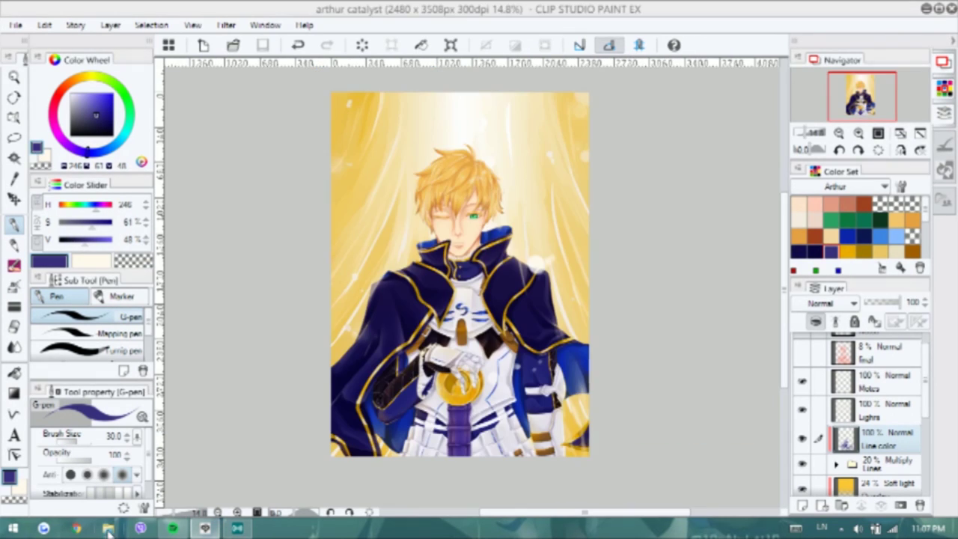
{"action": "scroll", "coordinate": [803, 378], "scroll_direction": "up", "scroll_amount": 1}
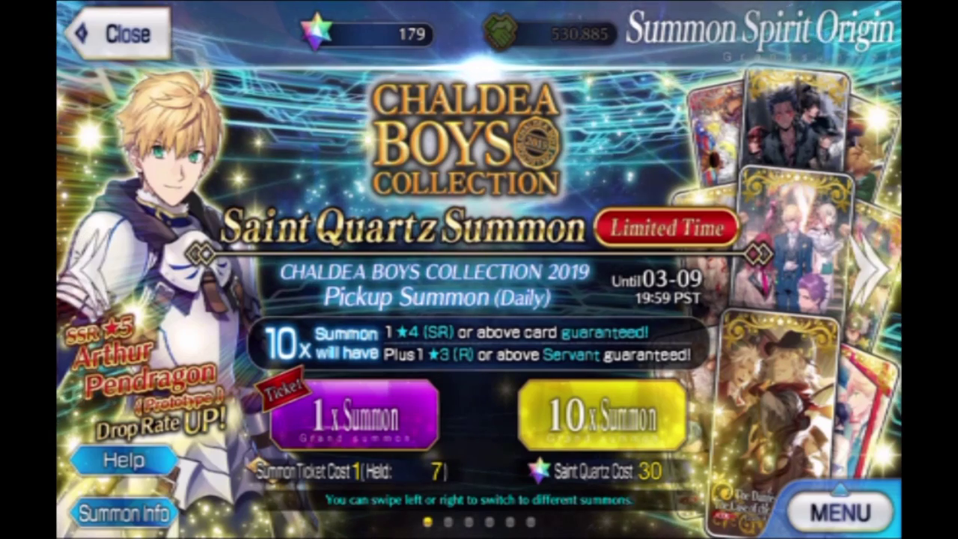
Switch to Fate/Grand Order and make a 10x summon on the Chaldea Boys Collection 2019 banner for 30 Saint Quartz
{"action": "left_click", "coordinate": [635, 408]}
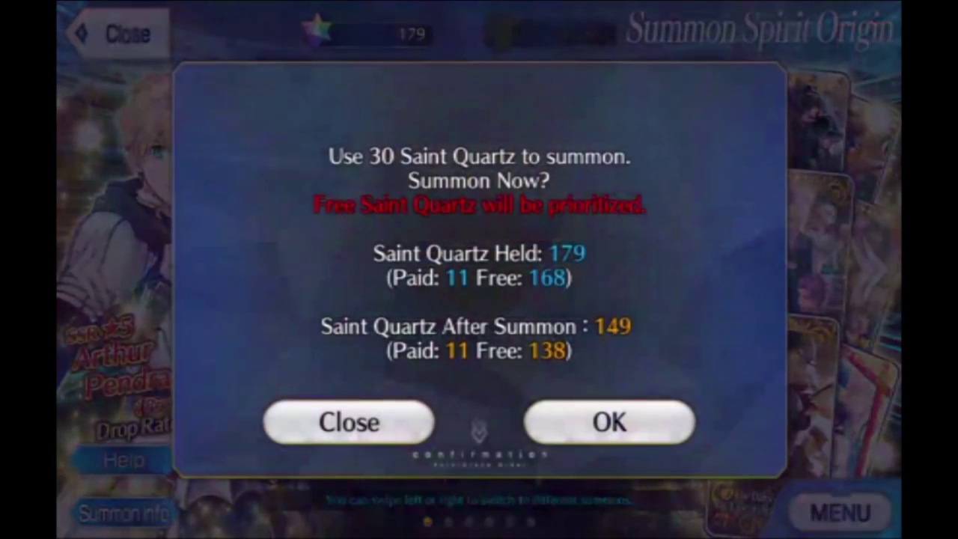
{"action": "left_click", "coordinate": [631, 423]}
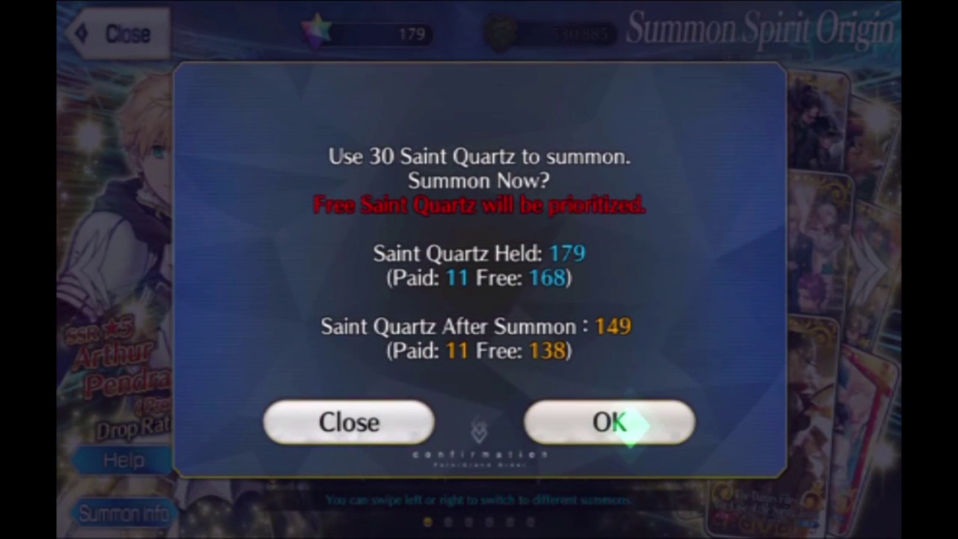